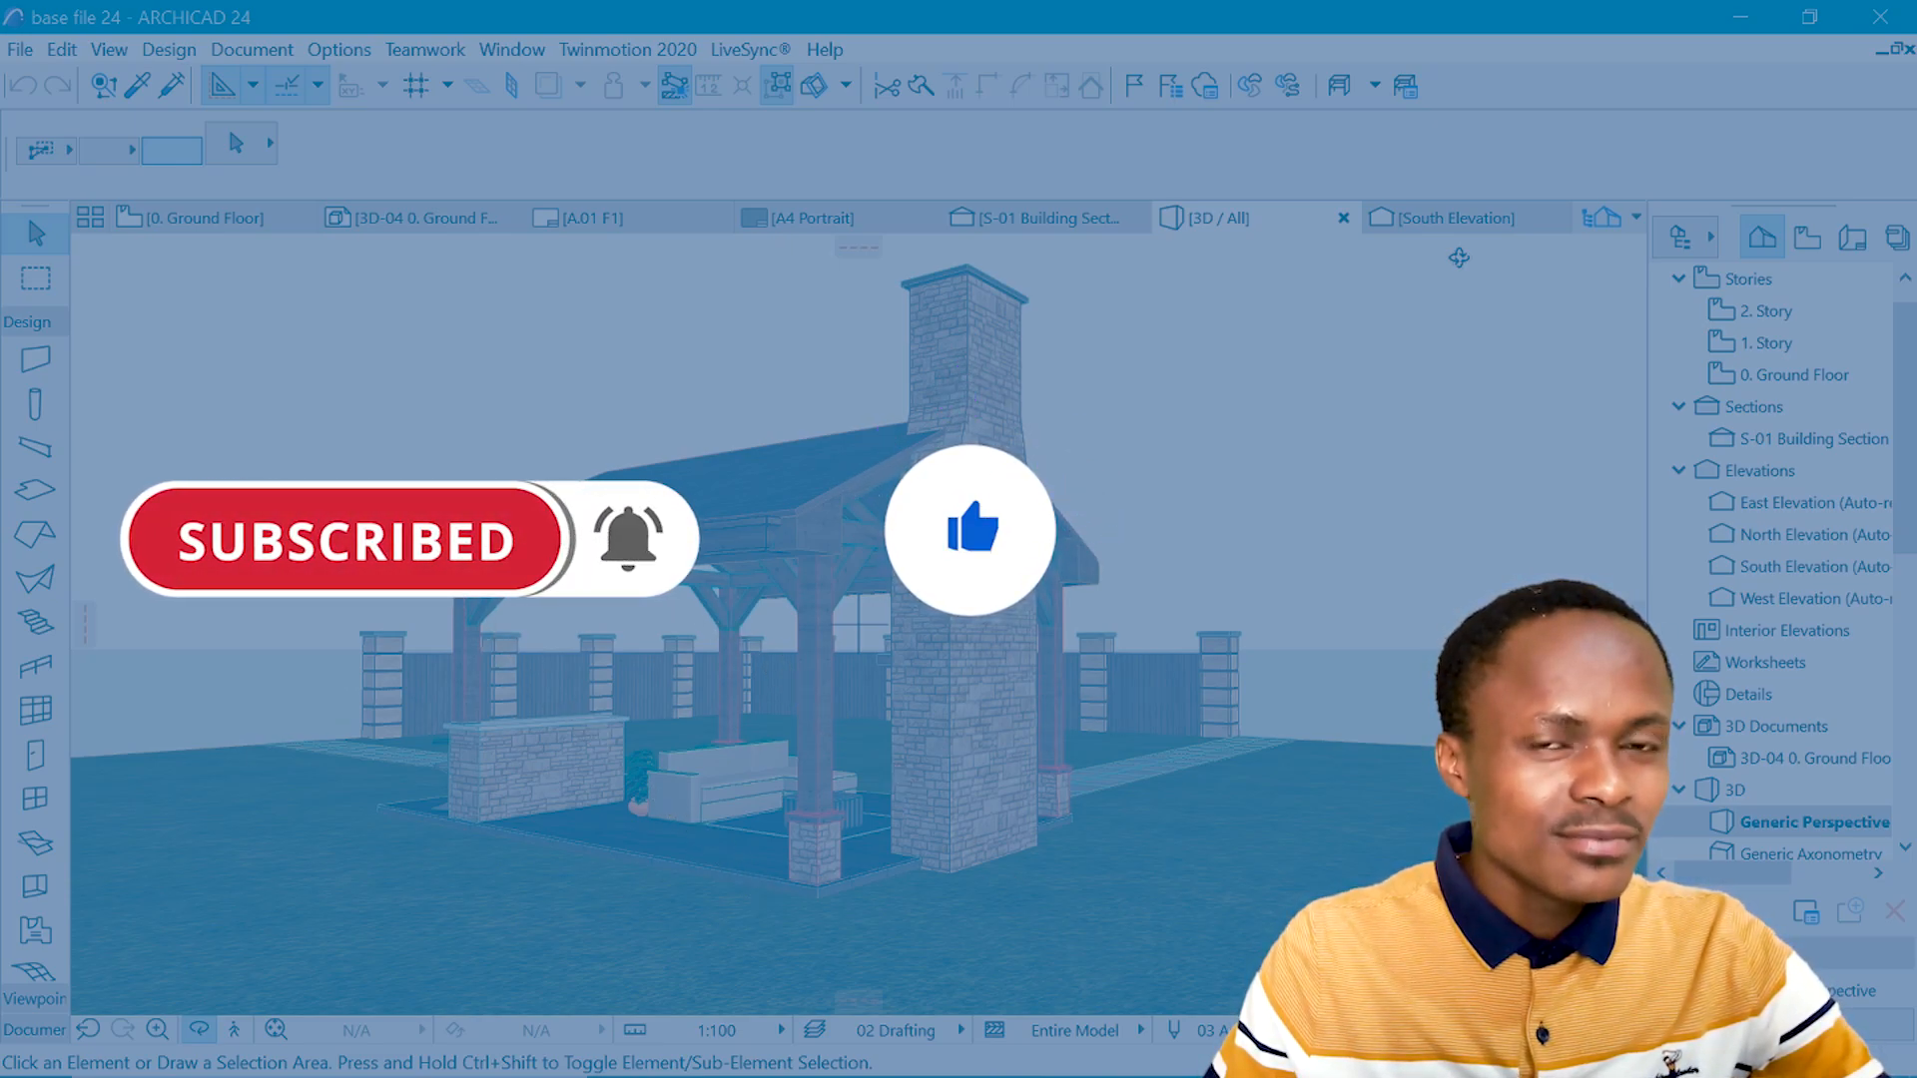
- Open the ground floor plan and draw a rectangular marquee about 11070 by 13040 around the pavilion
left_click(239, 222)
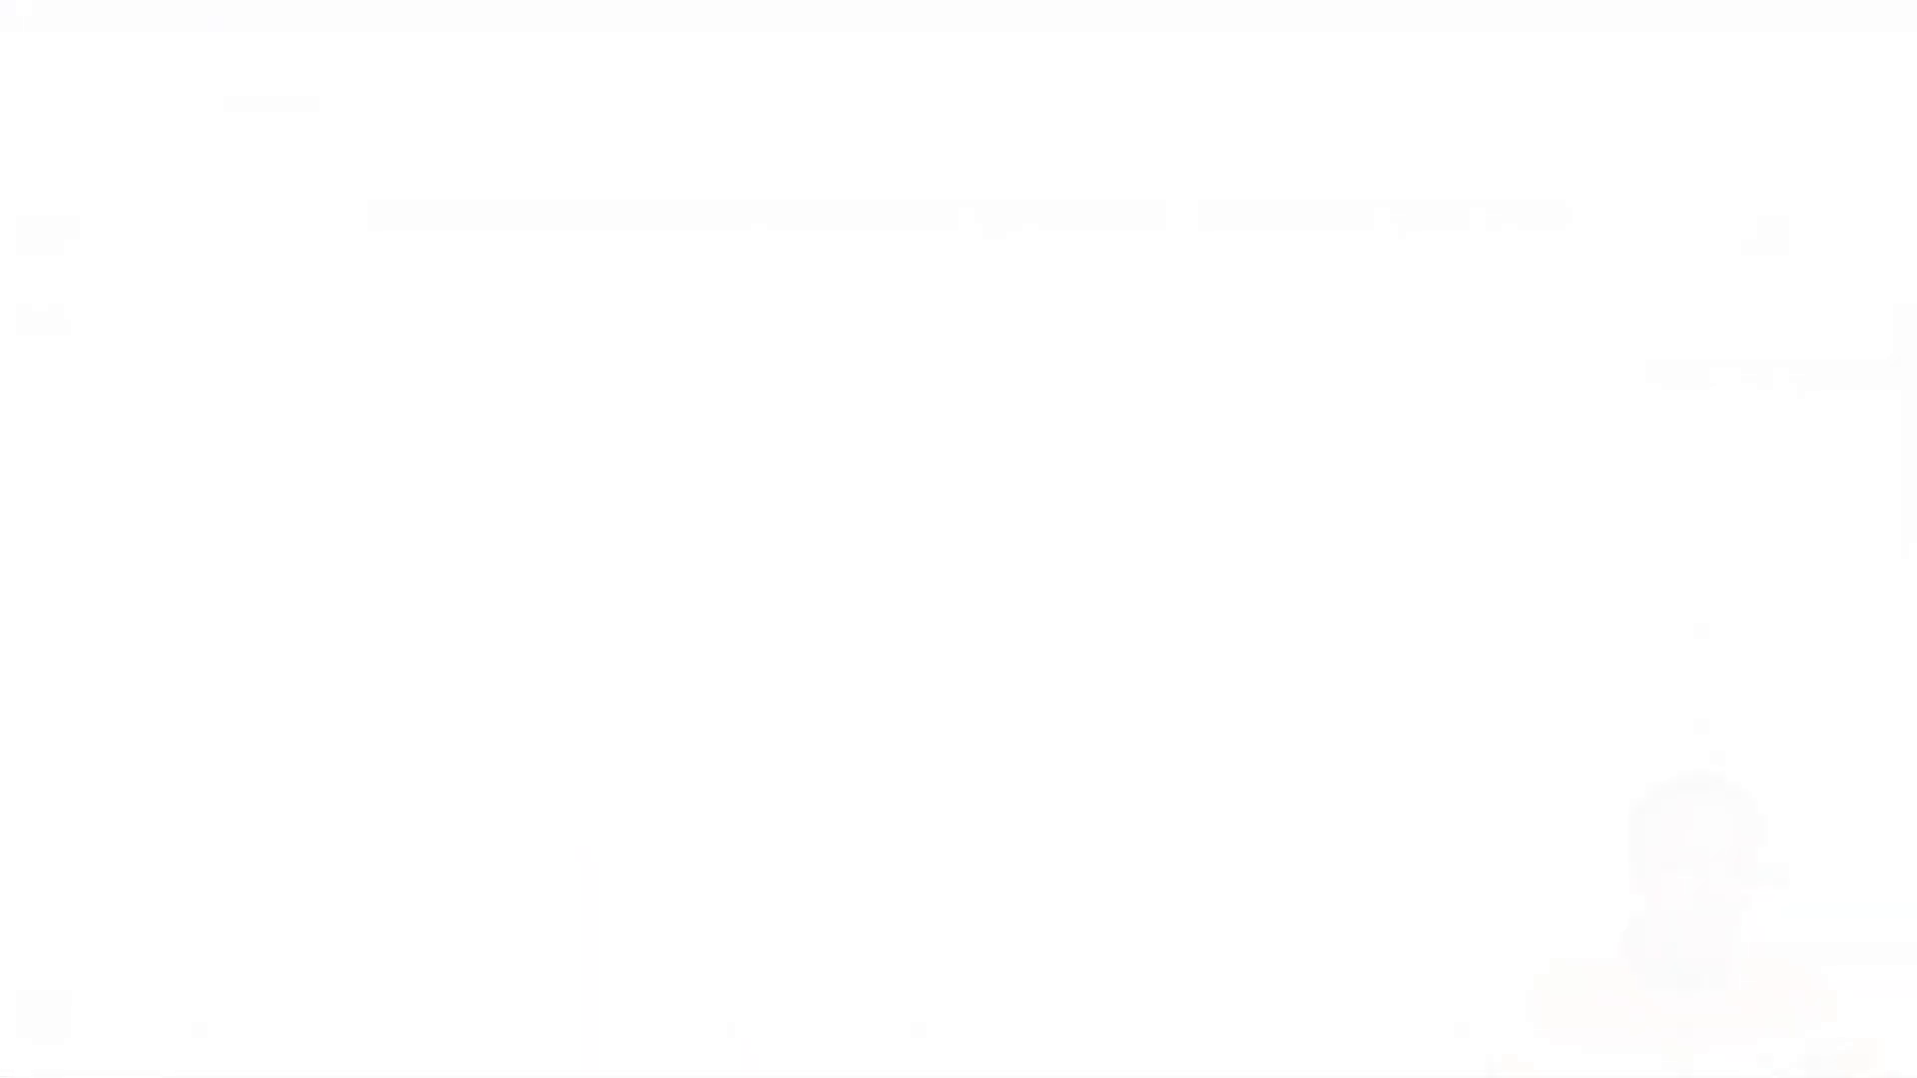
scroll(378, 867, "up", 2)
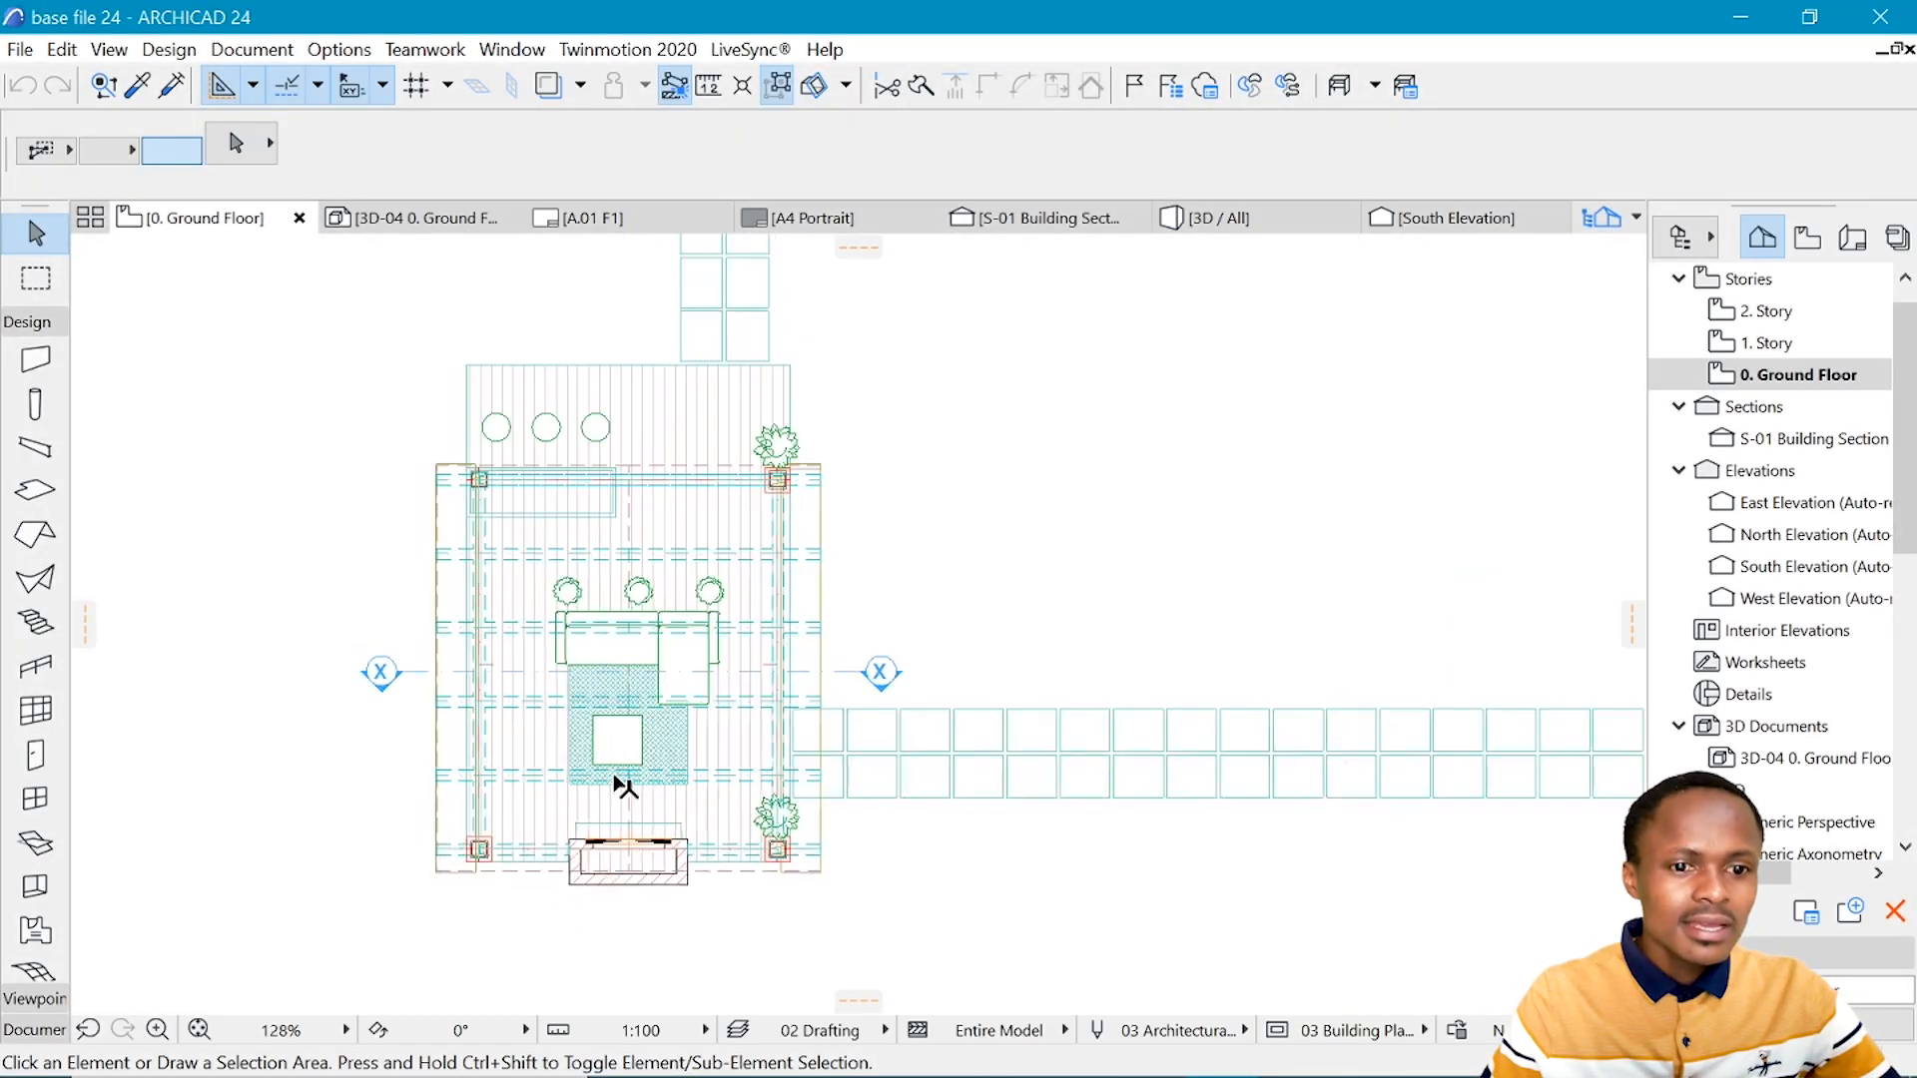
scroll(613, 776, "down", 2)
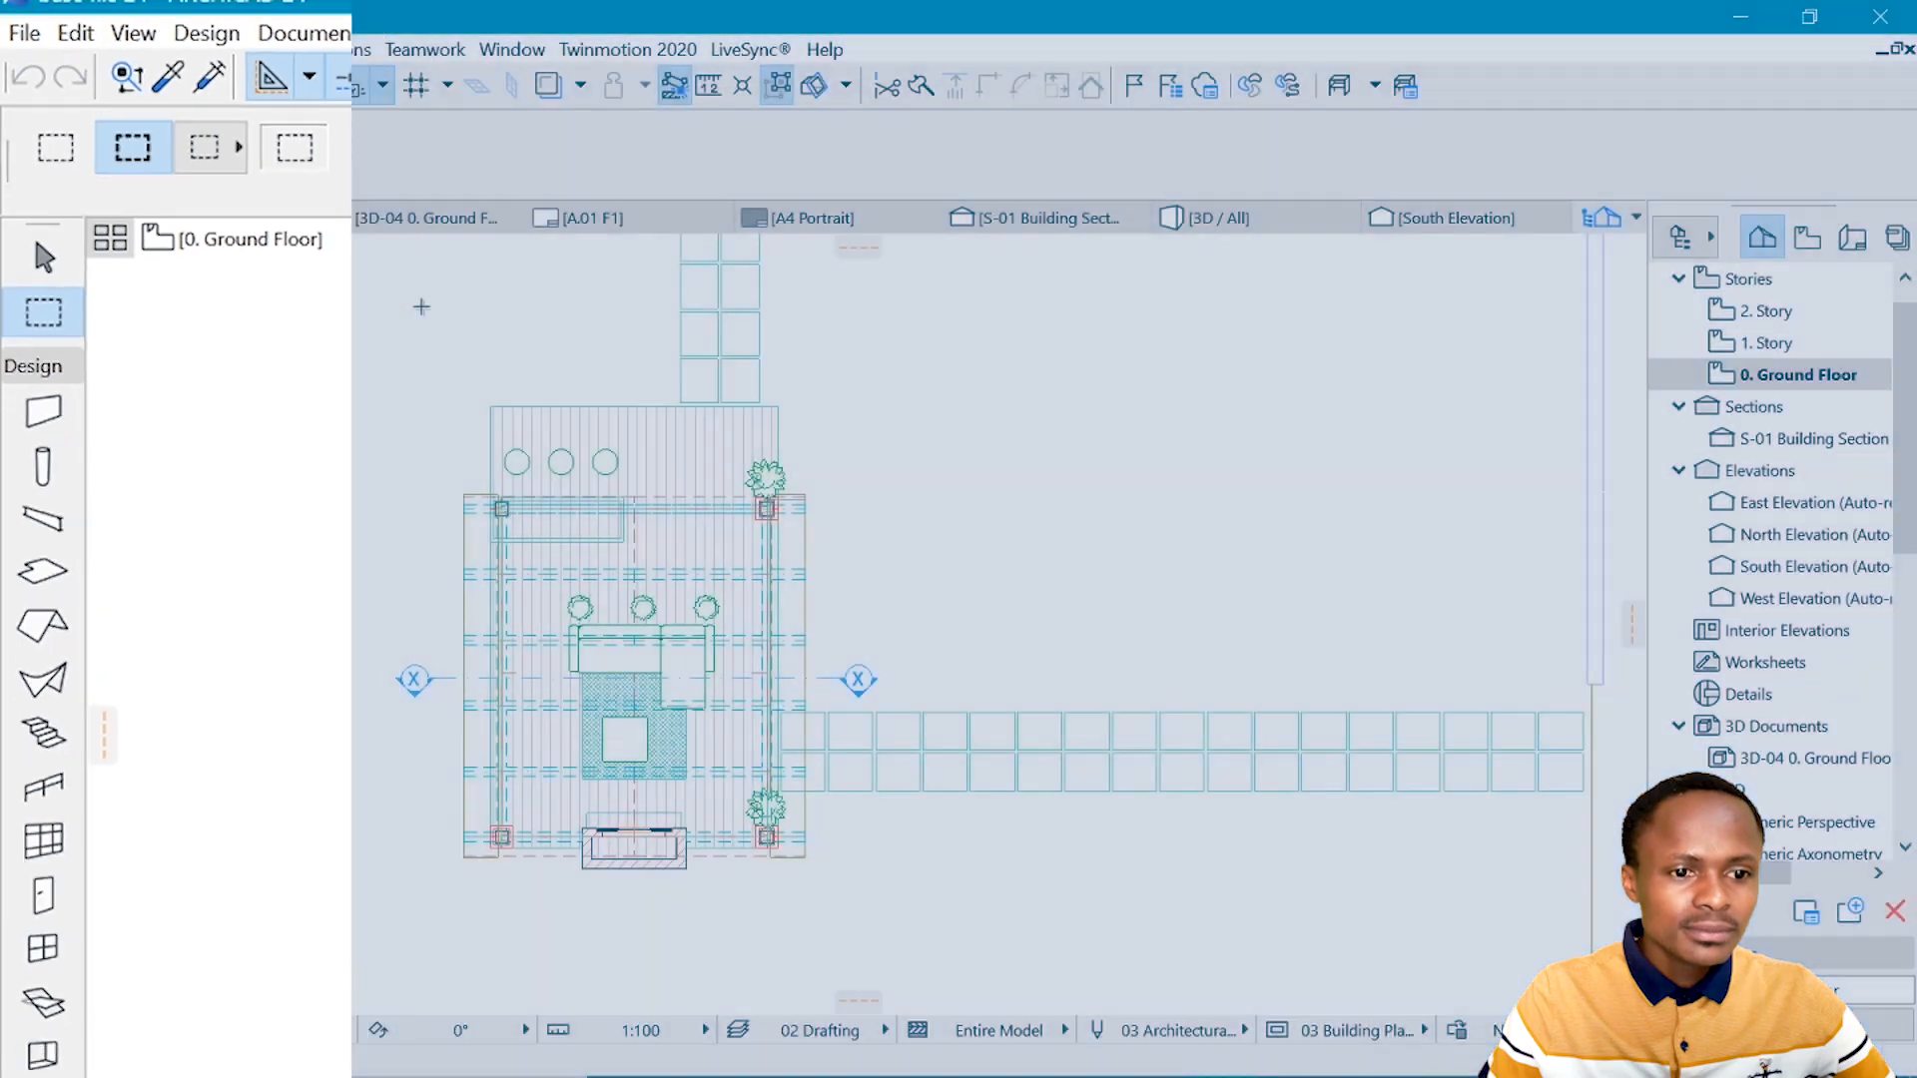
left_click(393, 289)
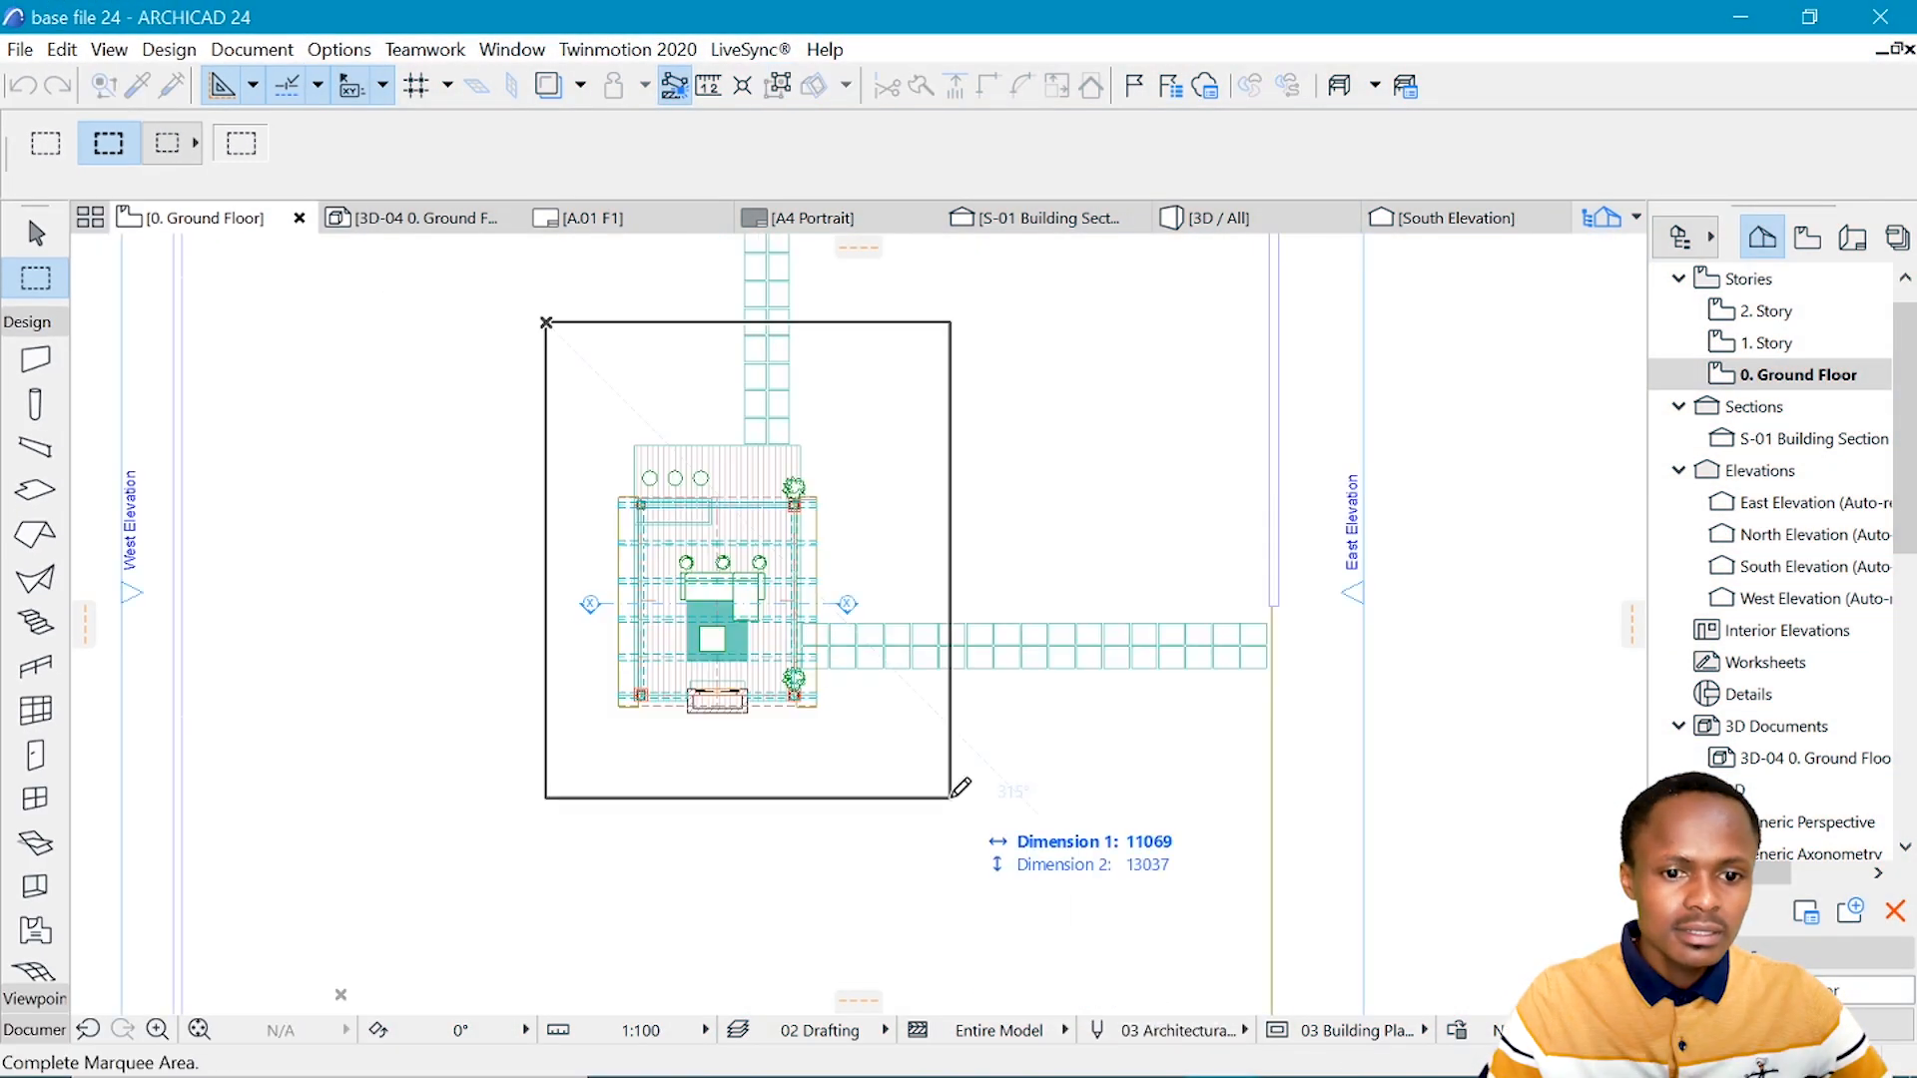
left_click(950, 798)
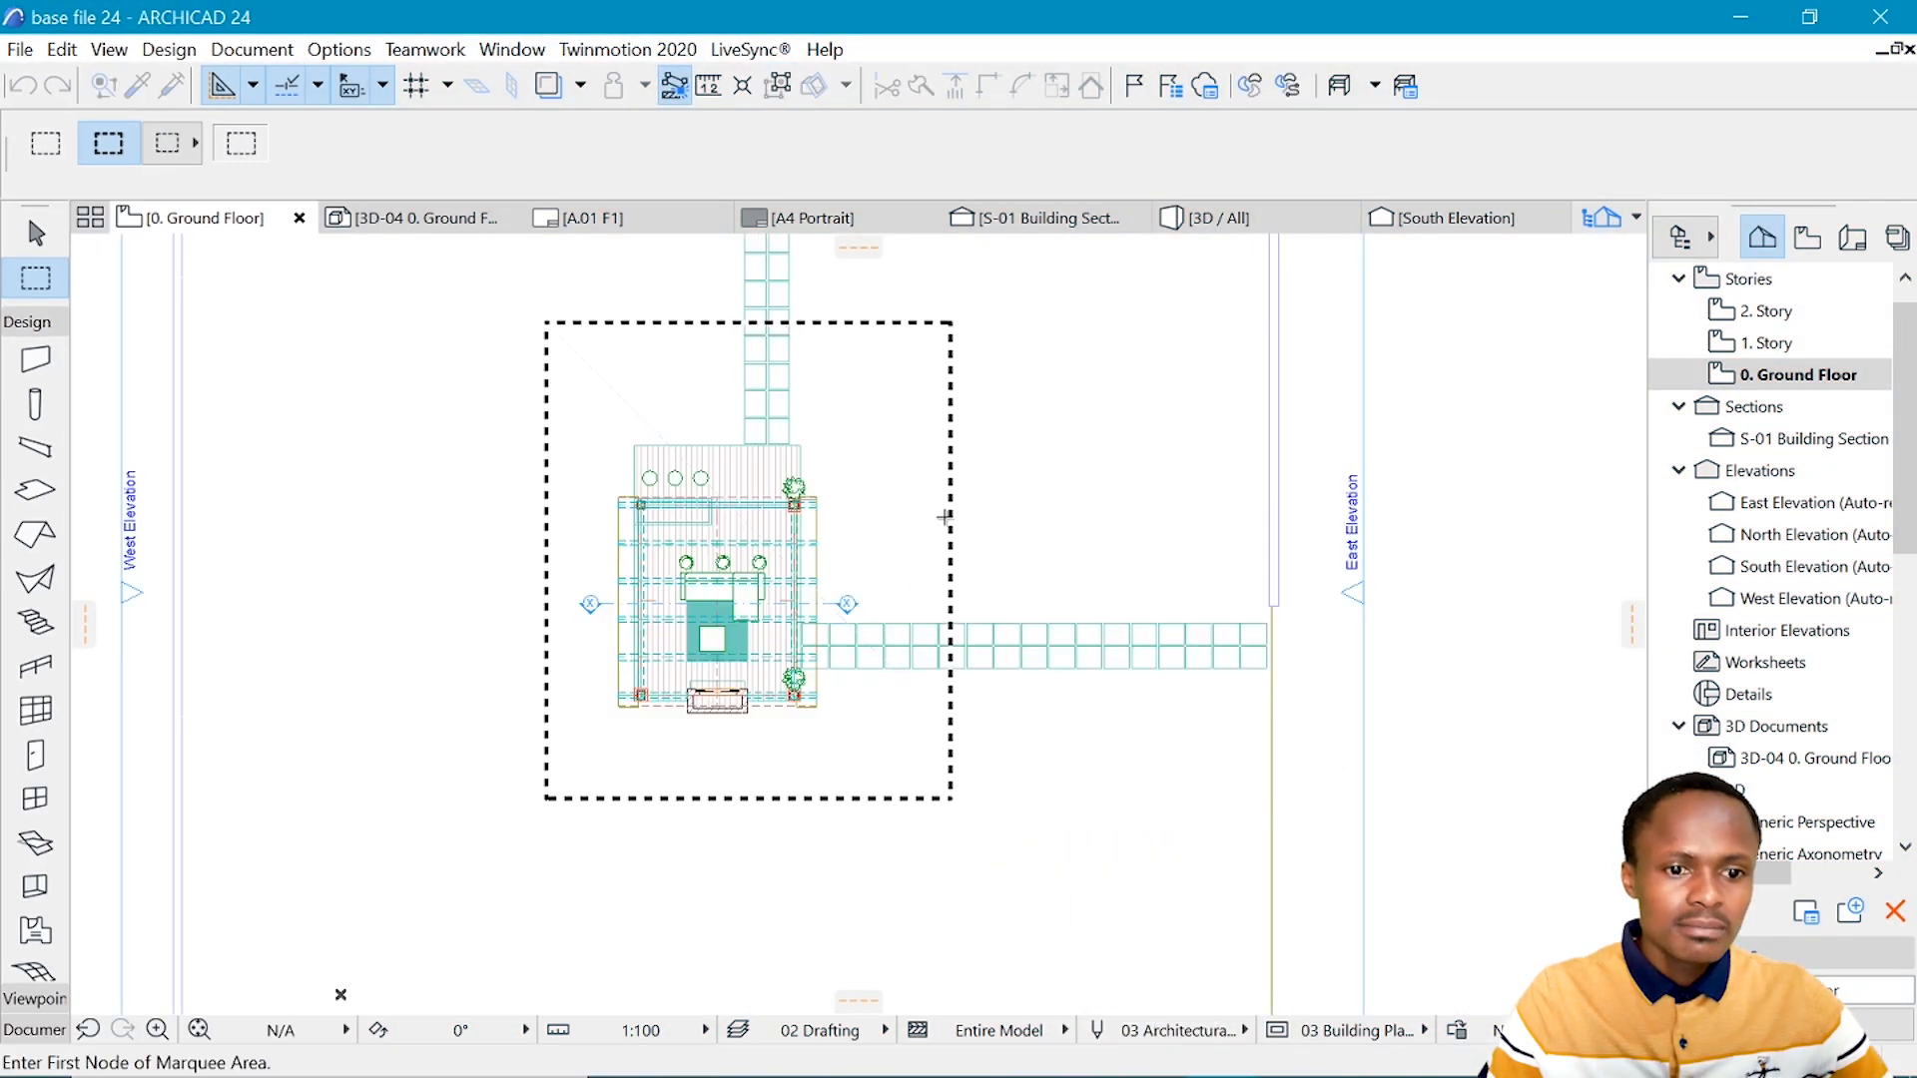
- Create a 3D document from the marqueed floor plan area with the name Floor Plan
right_click(888, 423)
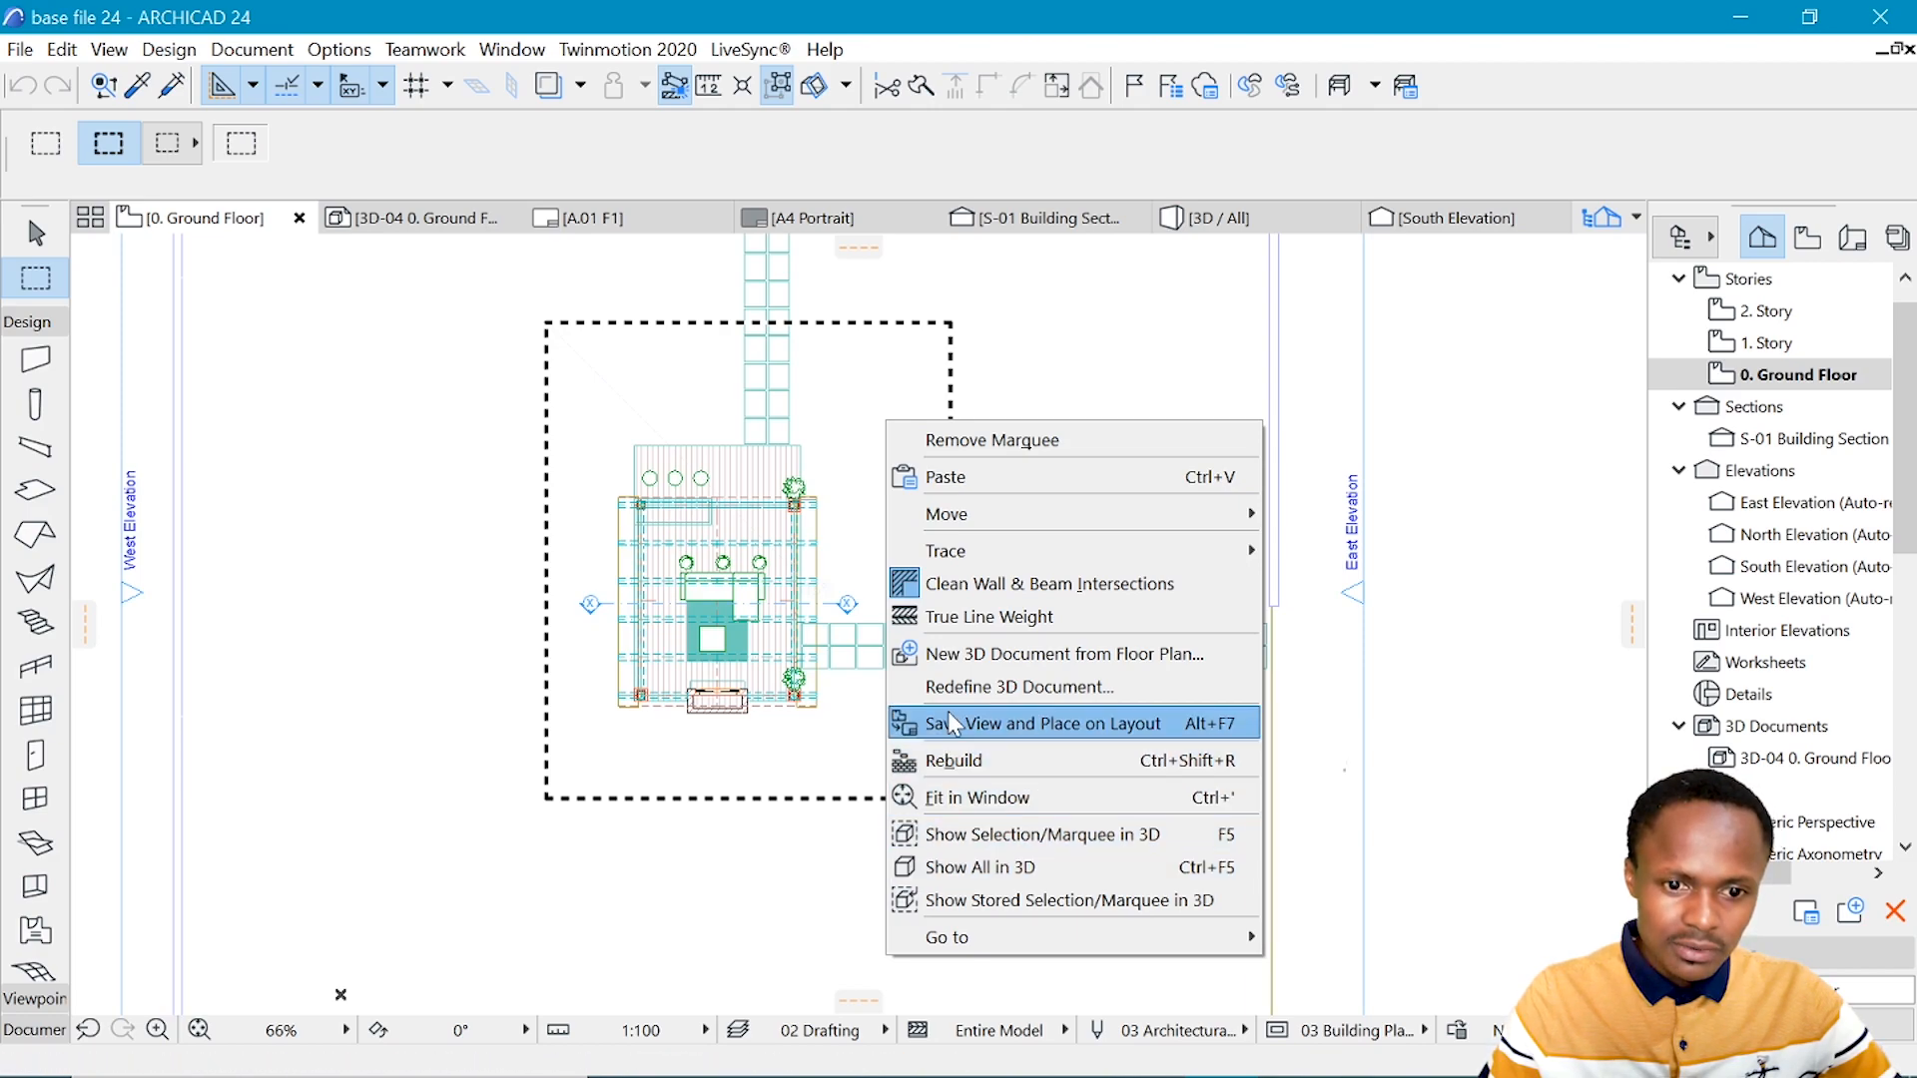
left_click(977, 654)
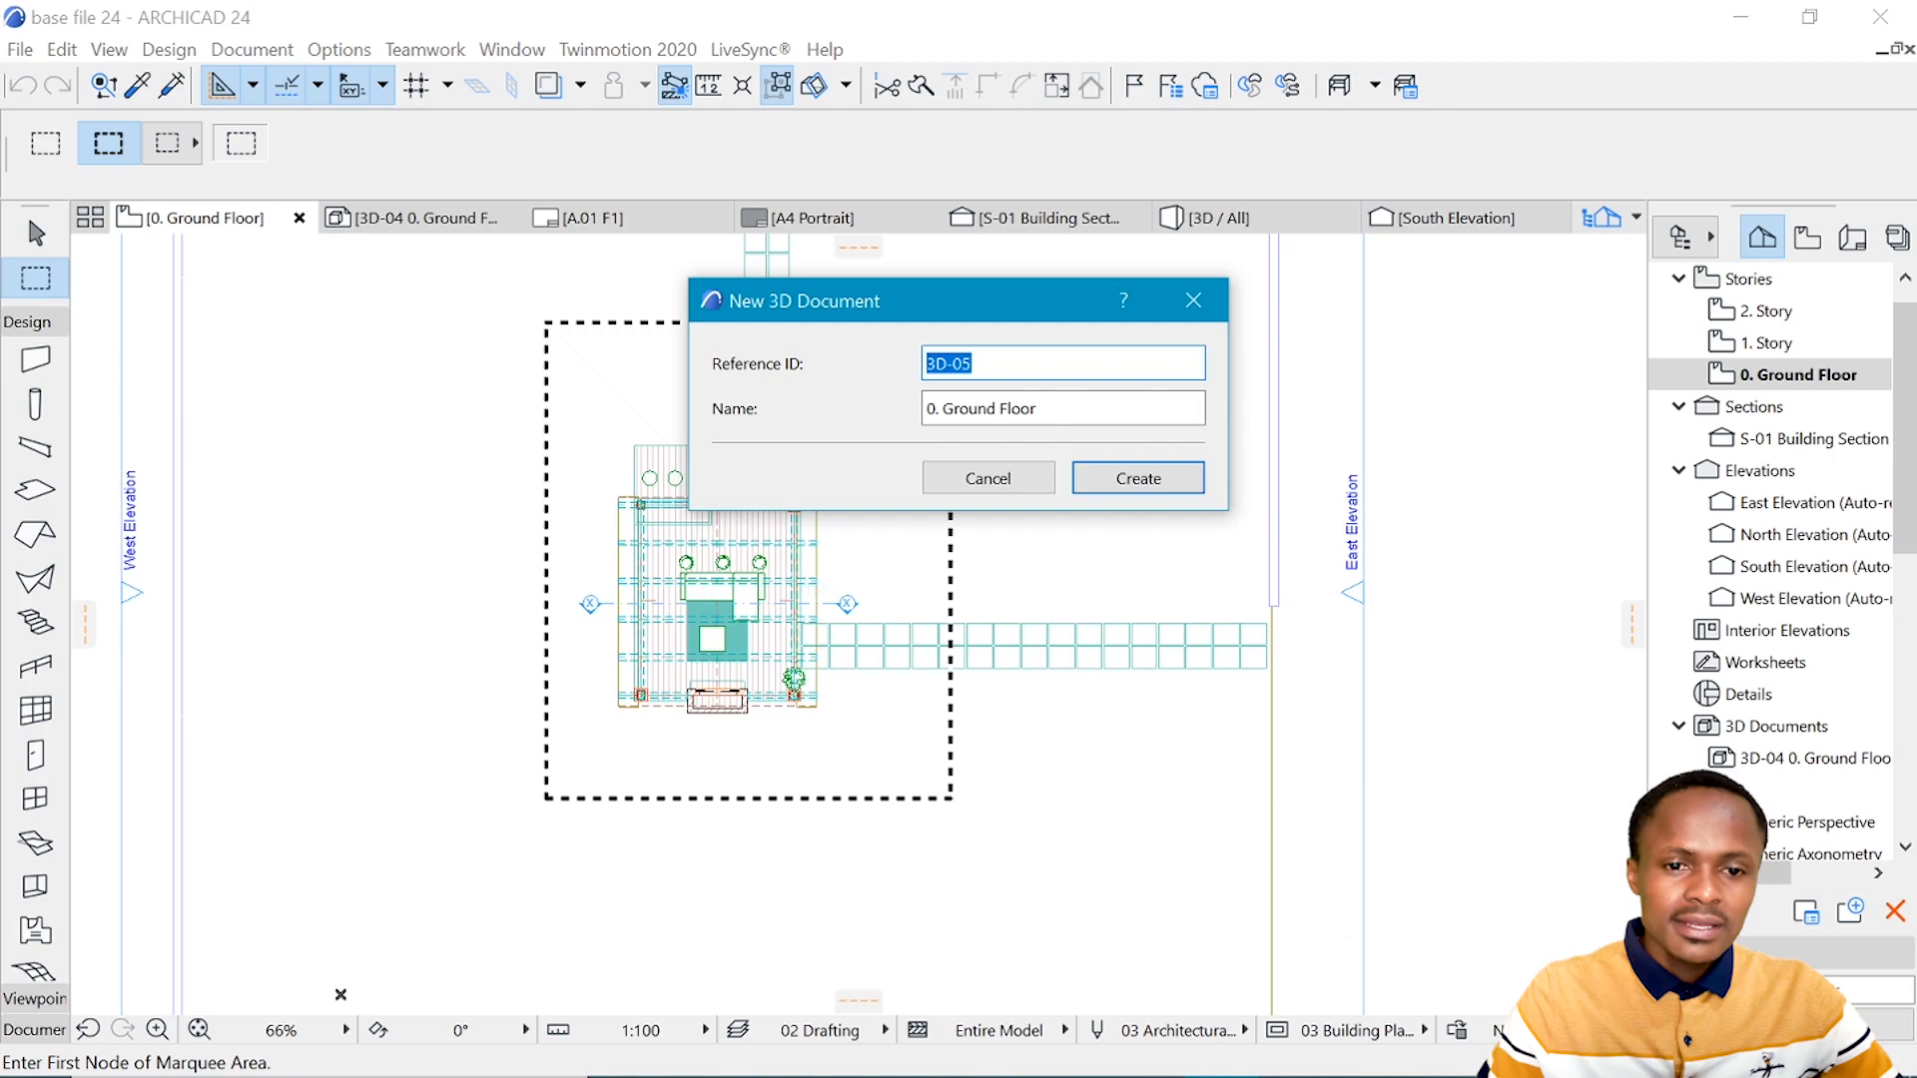
left_click_drag(1036, 409, 911, 419)
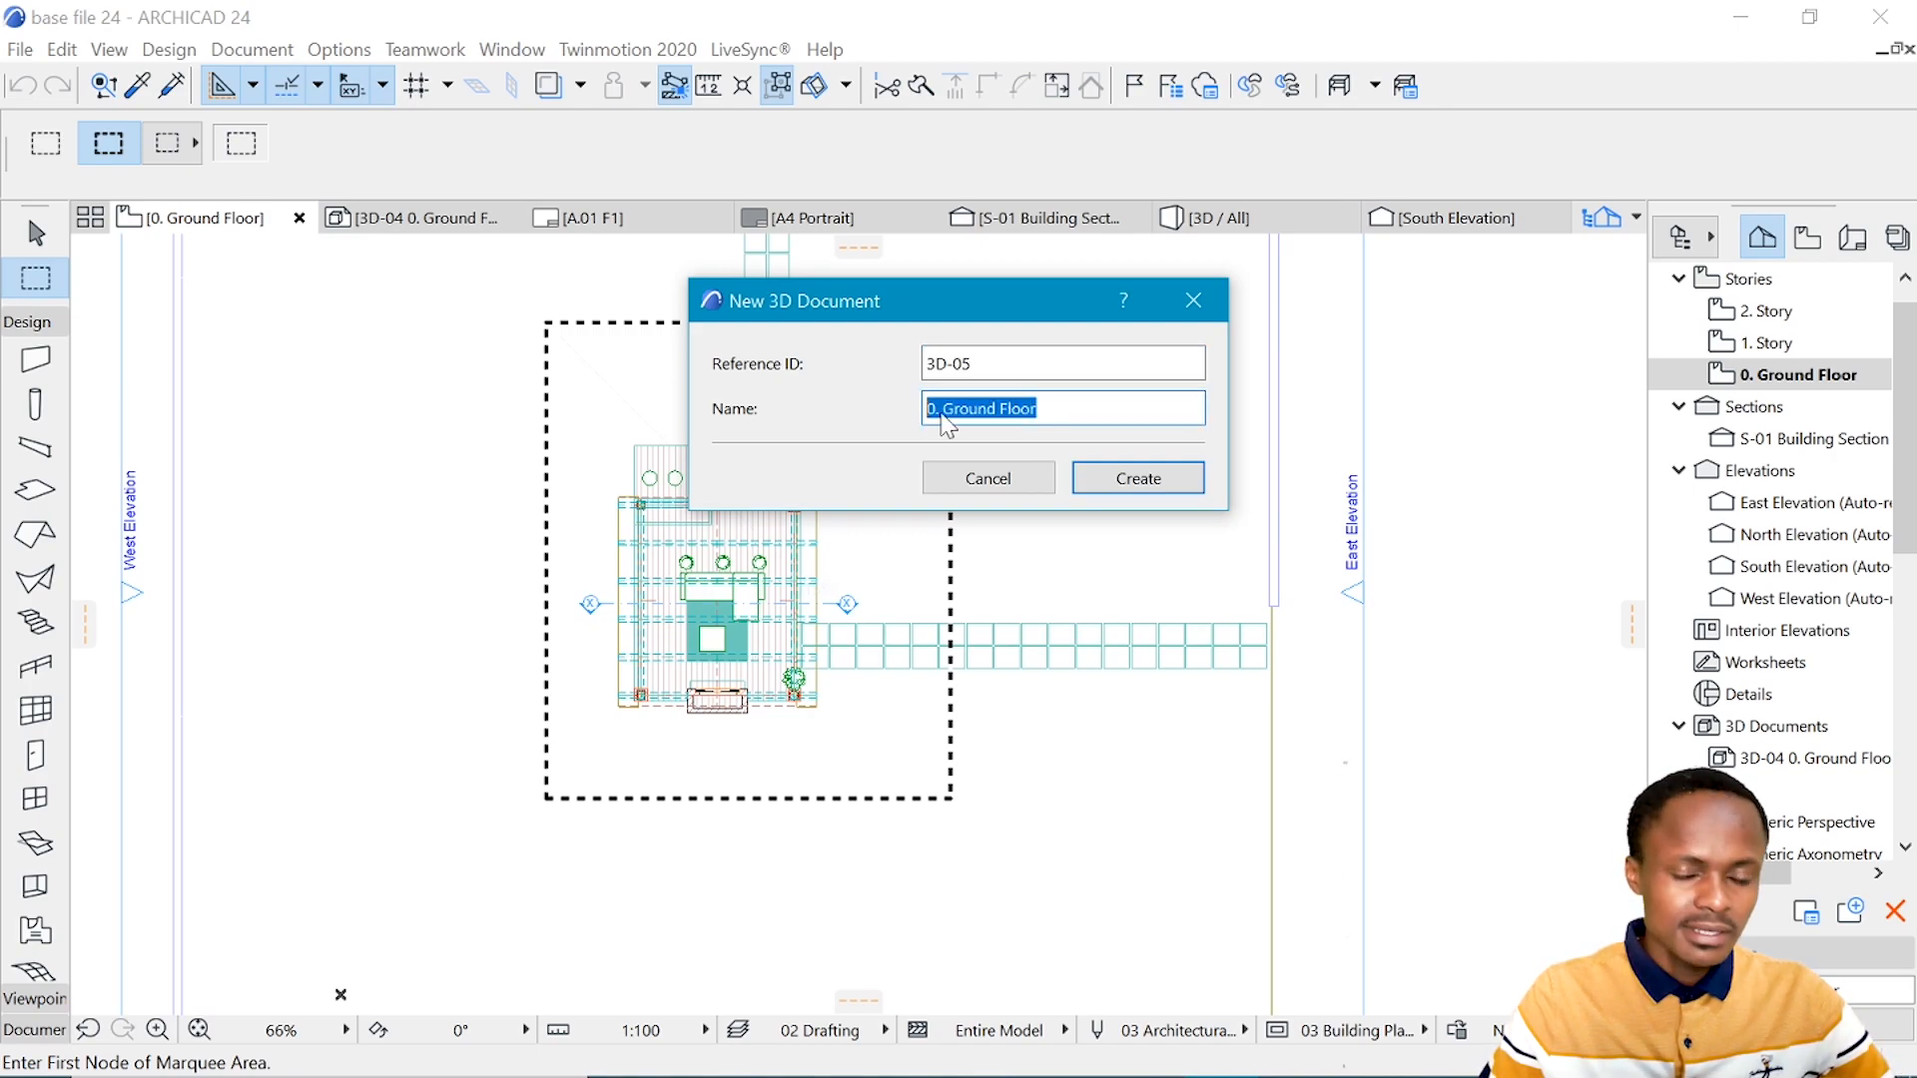
type("Floor Plan")
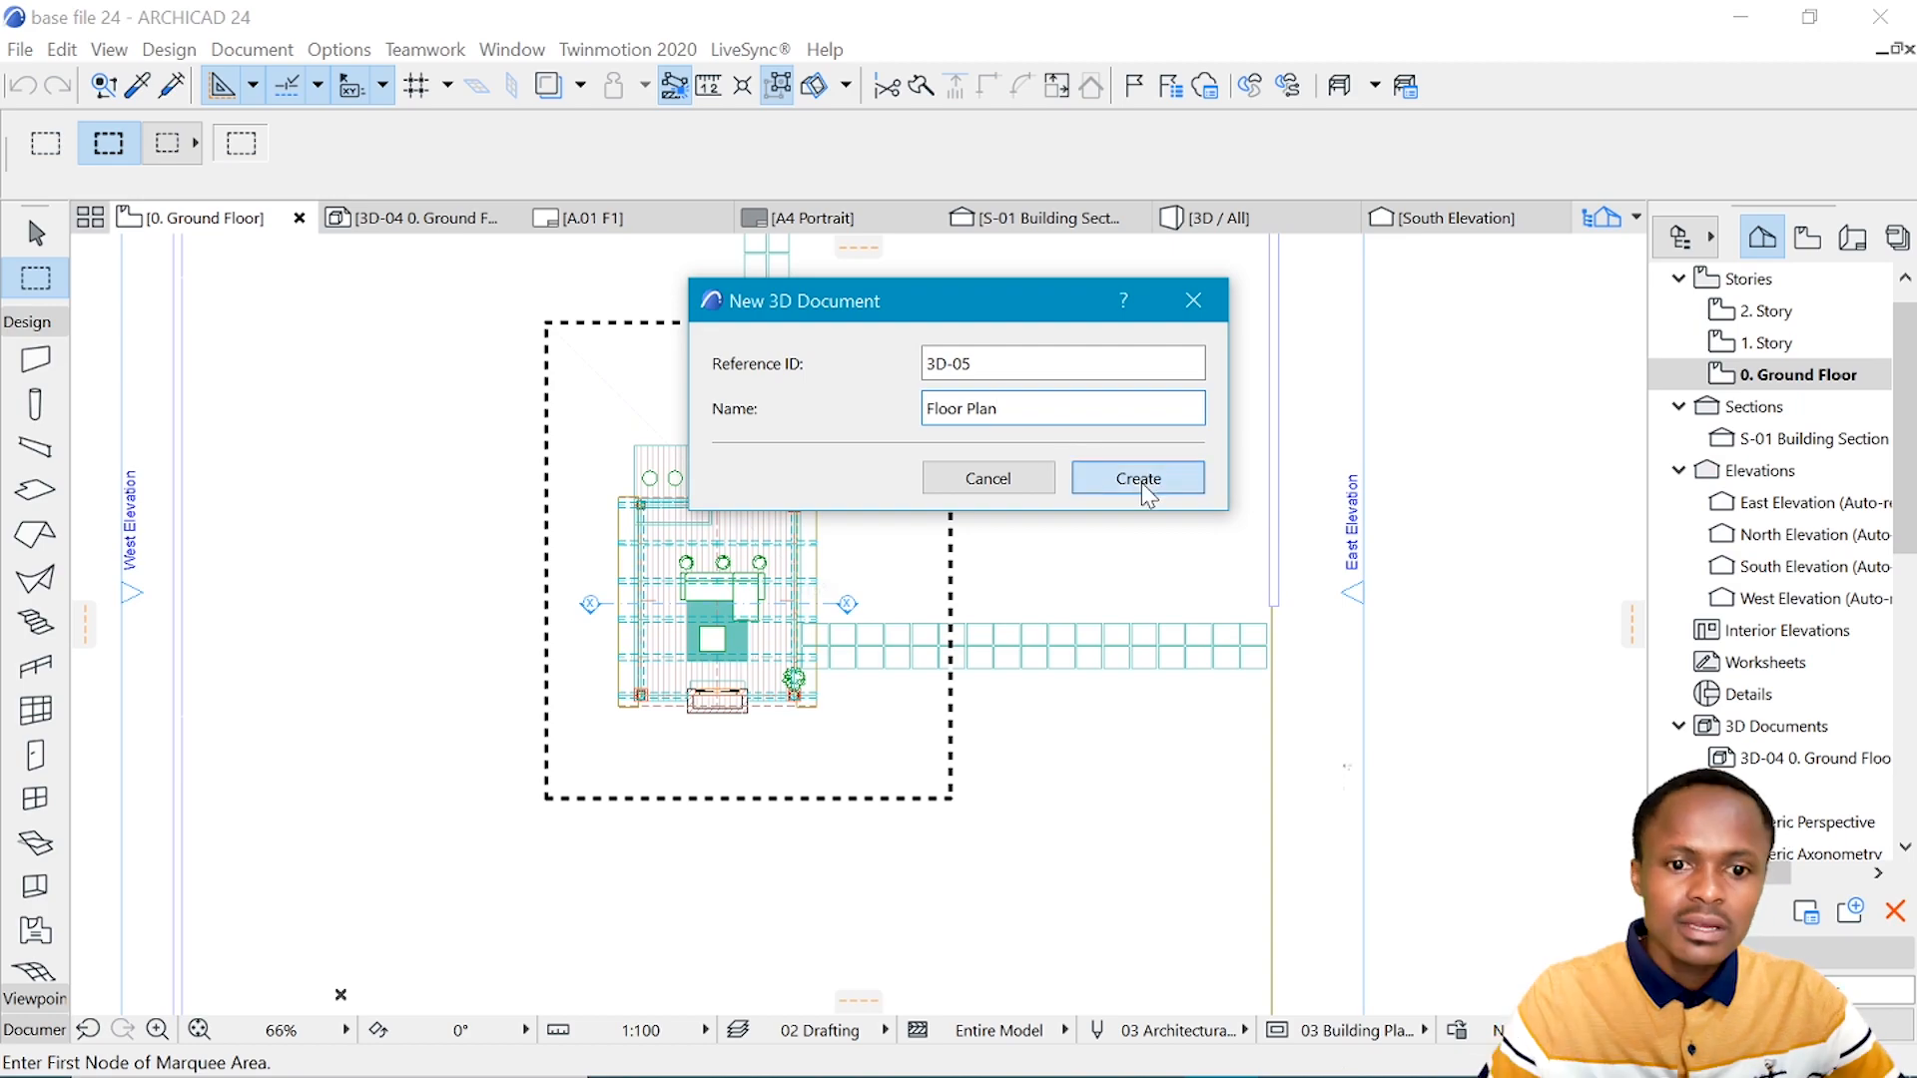
left_click(1141, 482)
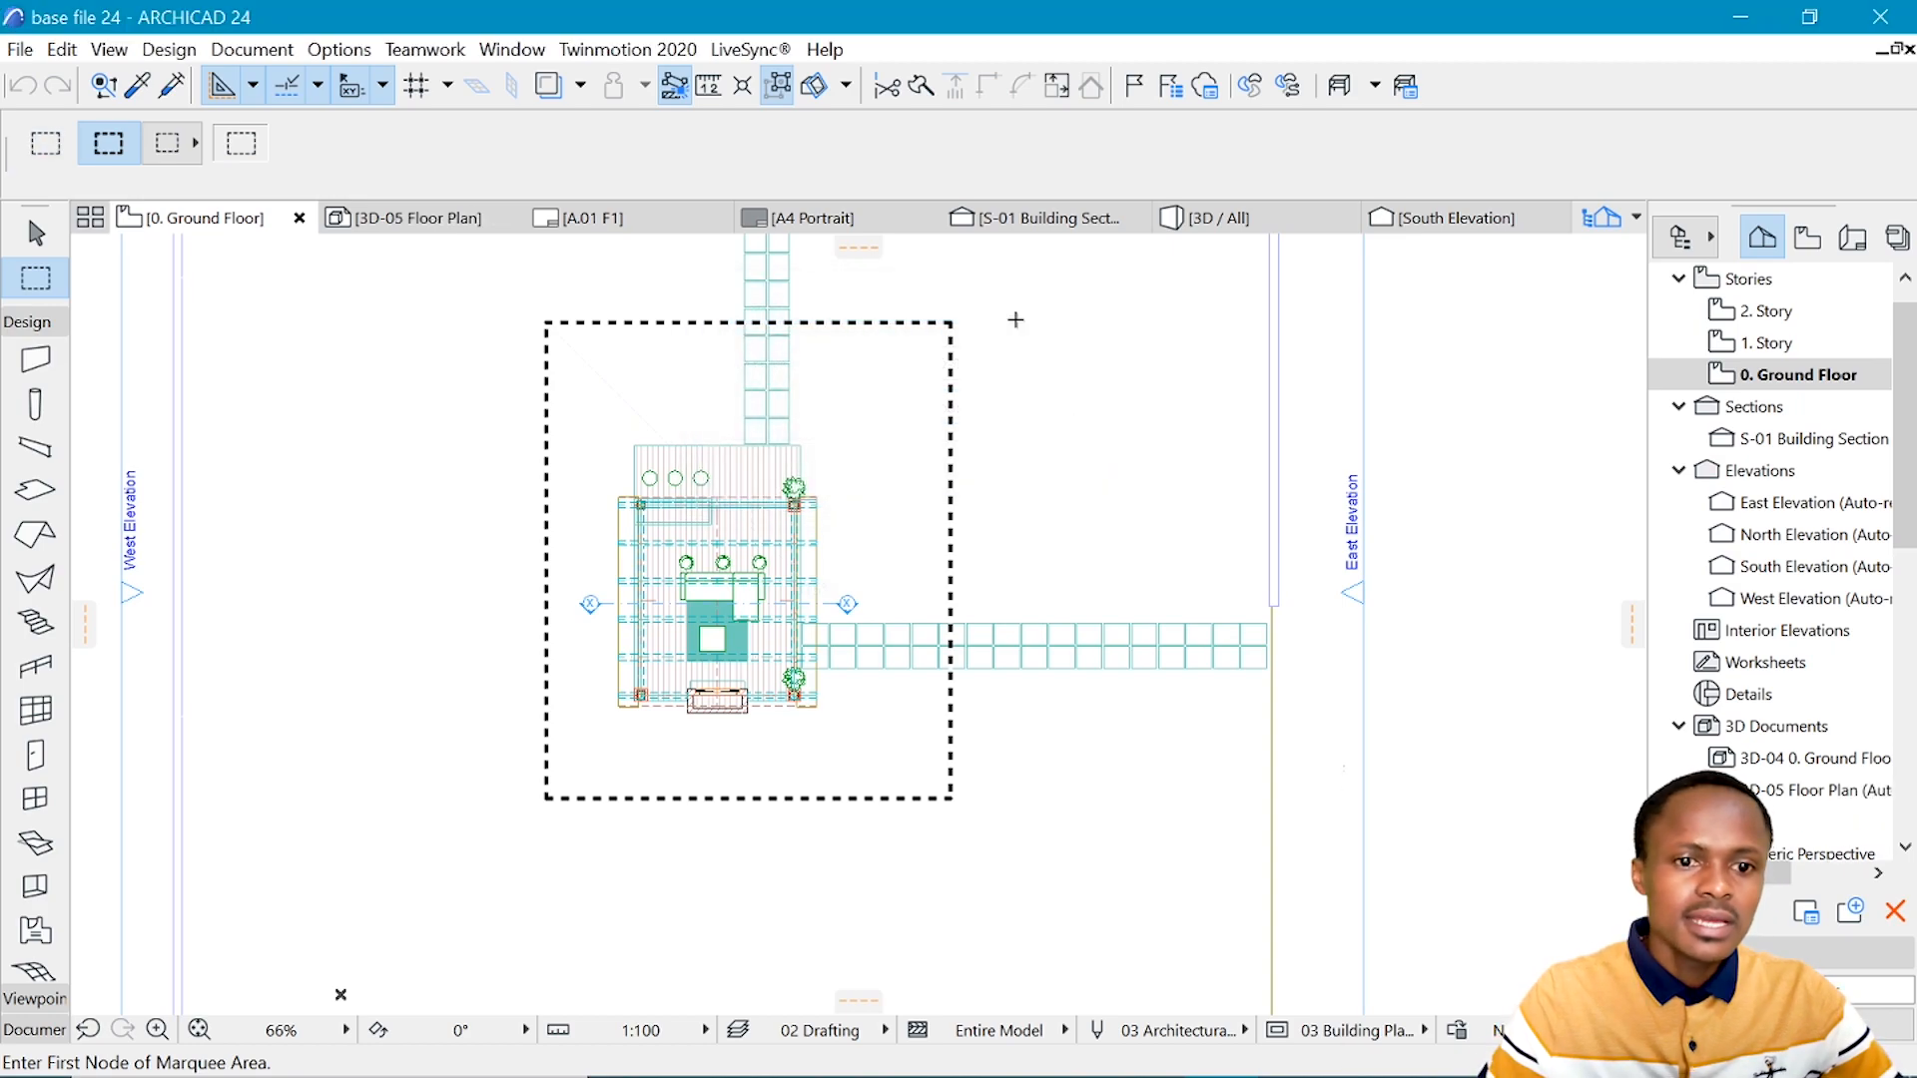
- Open the Floor Plan 3D document and set its projection to a 1200 cut plane, showing down to Story(s) Below
scroll(754, 500, "up", 1)
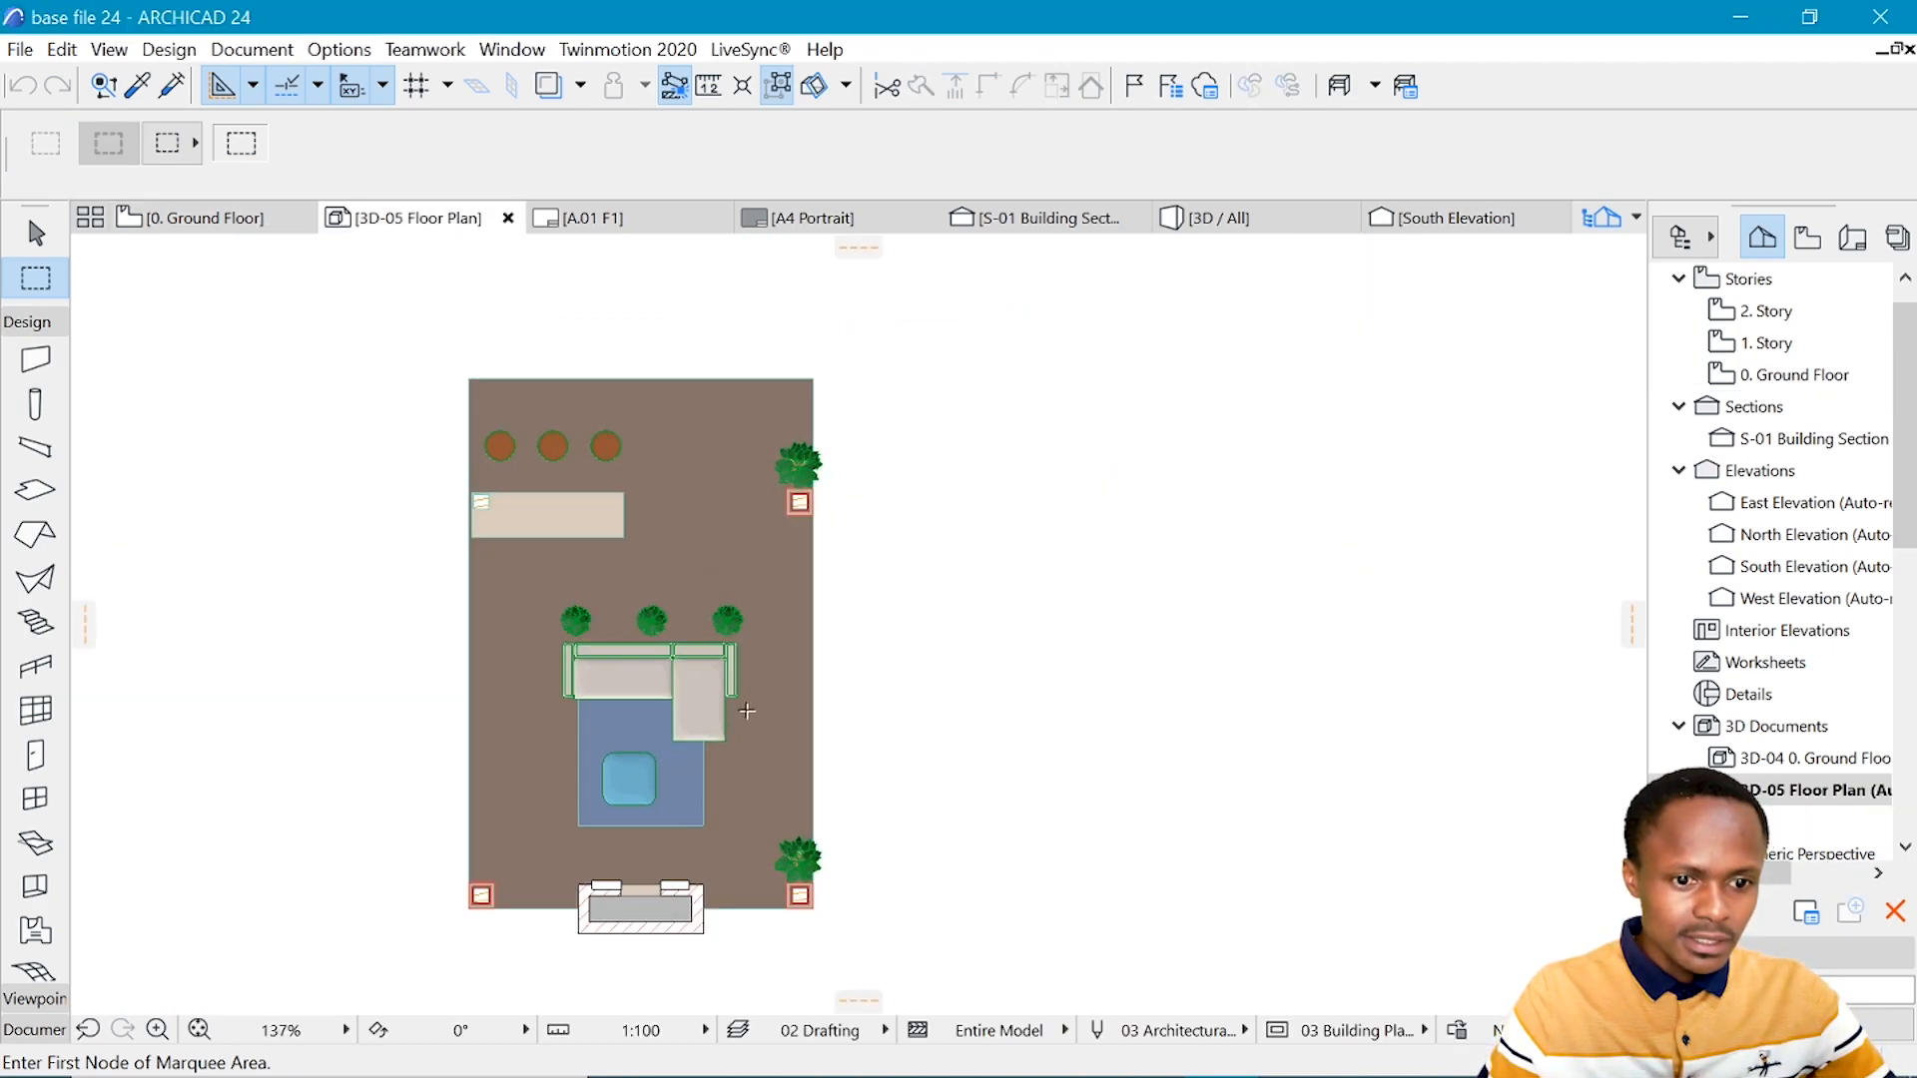
scroll(606, 737, "up", 2)
scroll(649, 712, "down", 1)
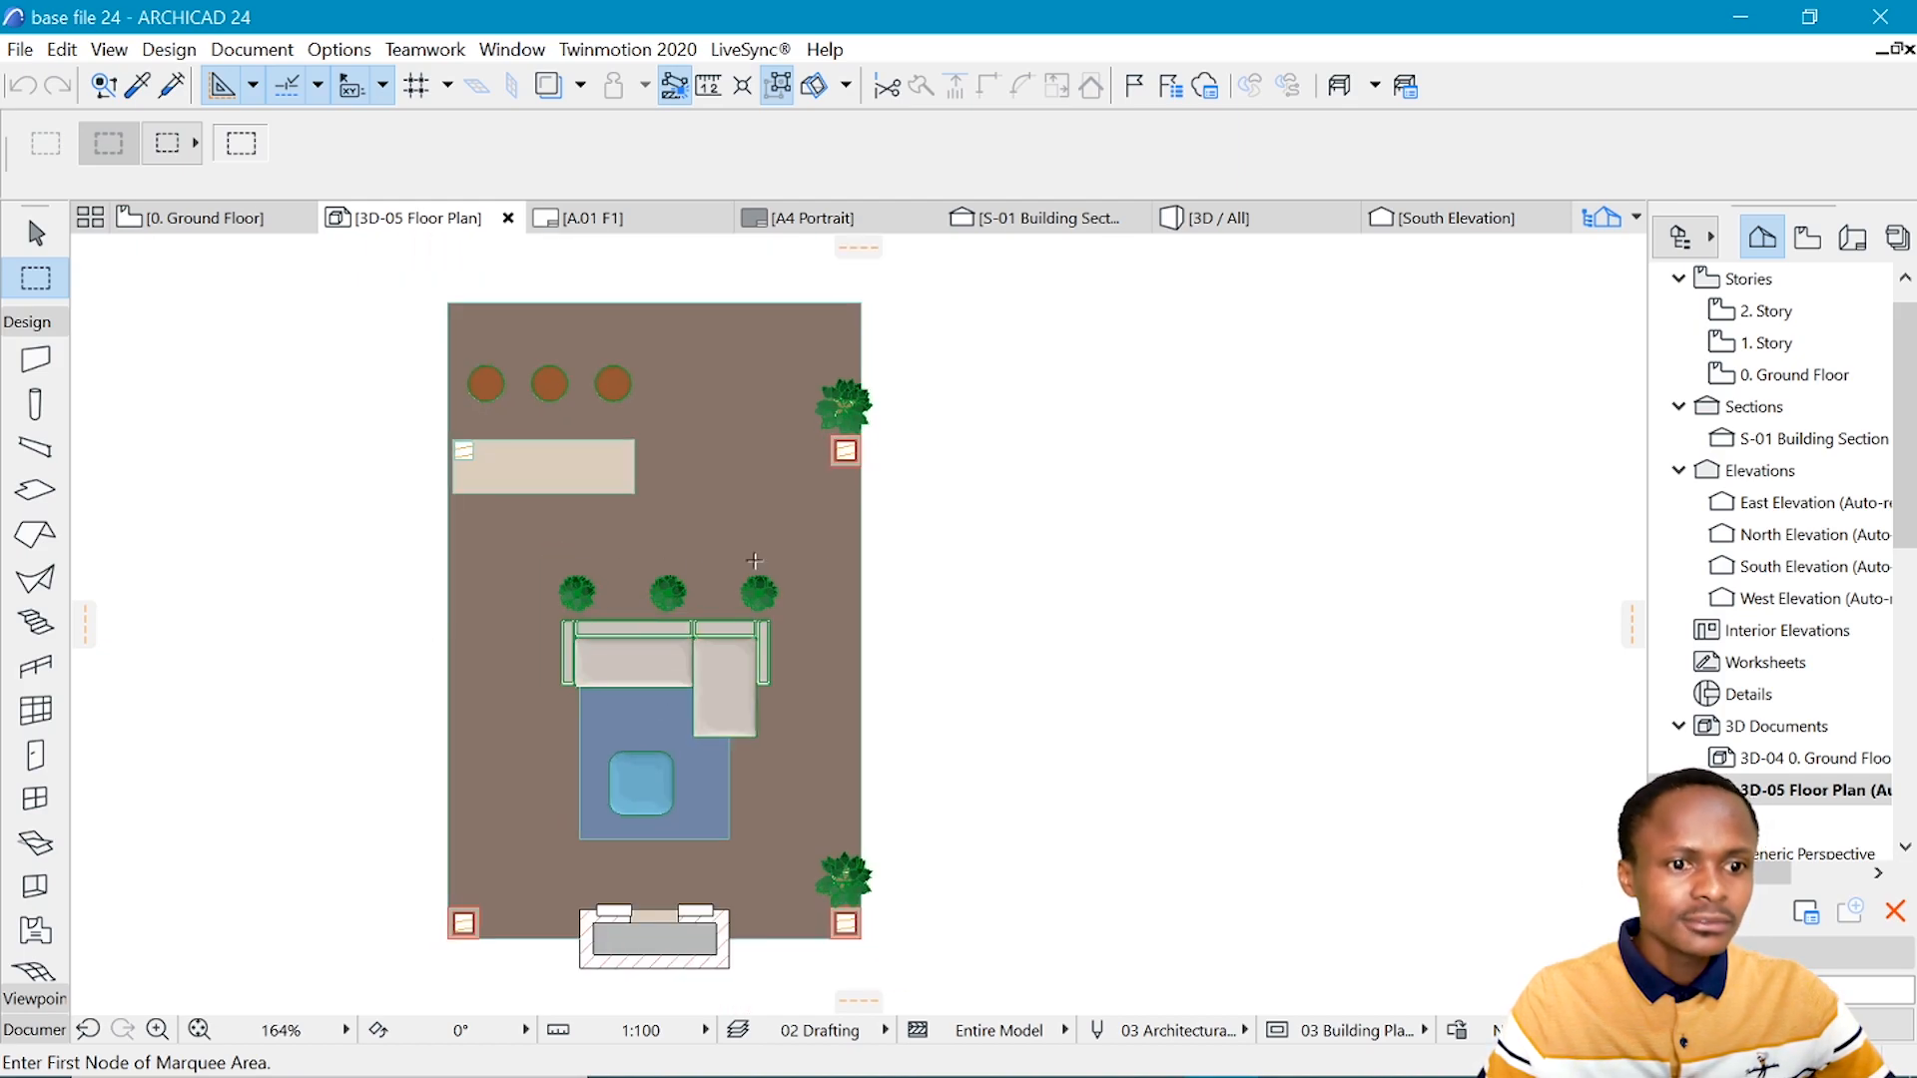
scroll(712, 561, "down", 1)
scroll(827, 548, "up", 1)
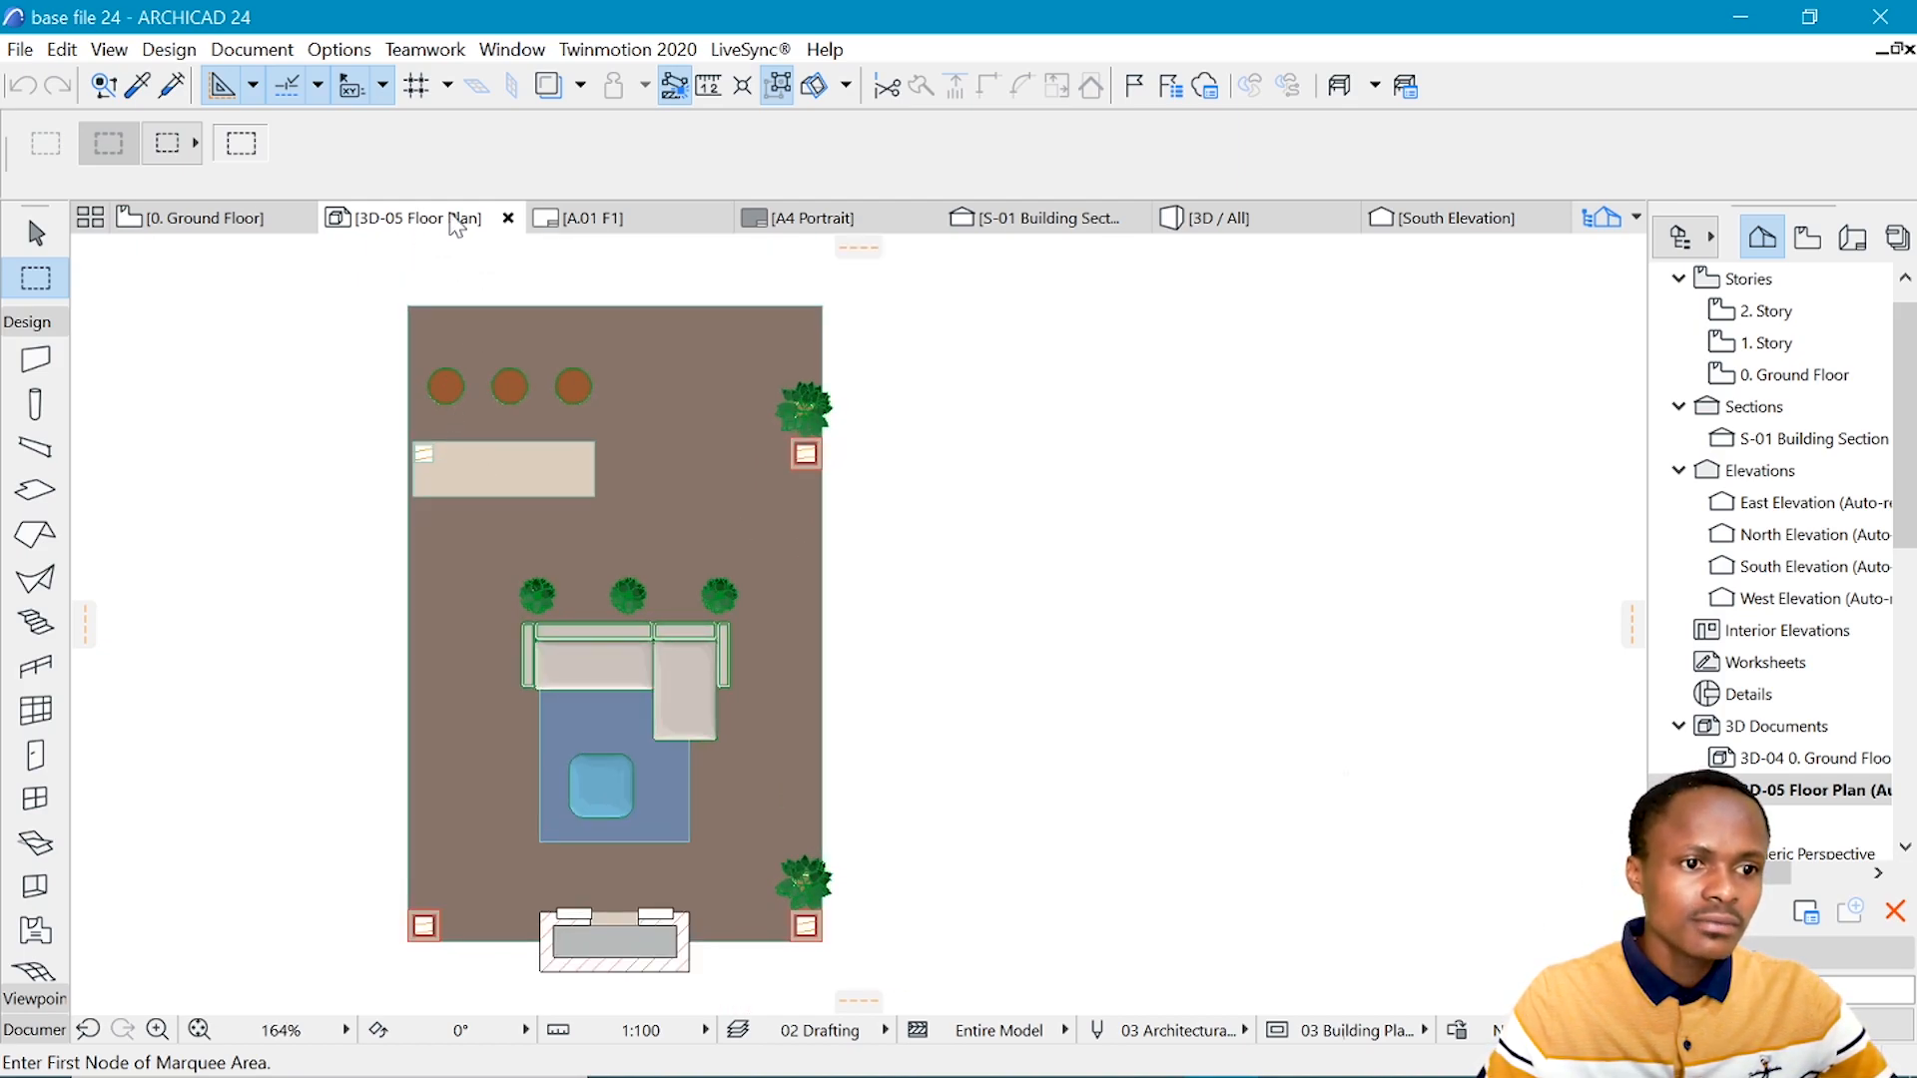
right_click(454, 223)
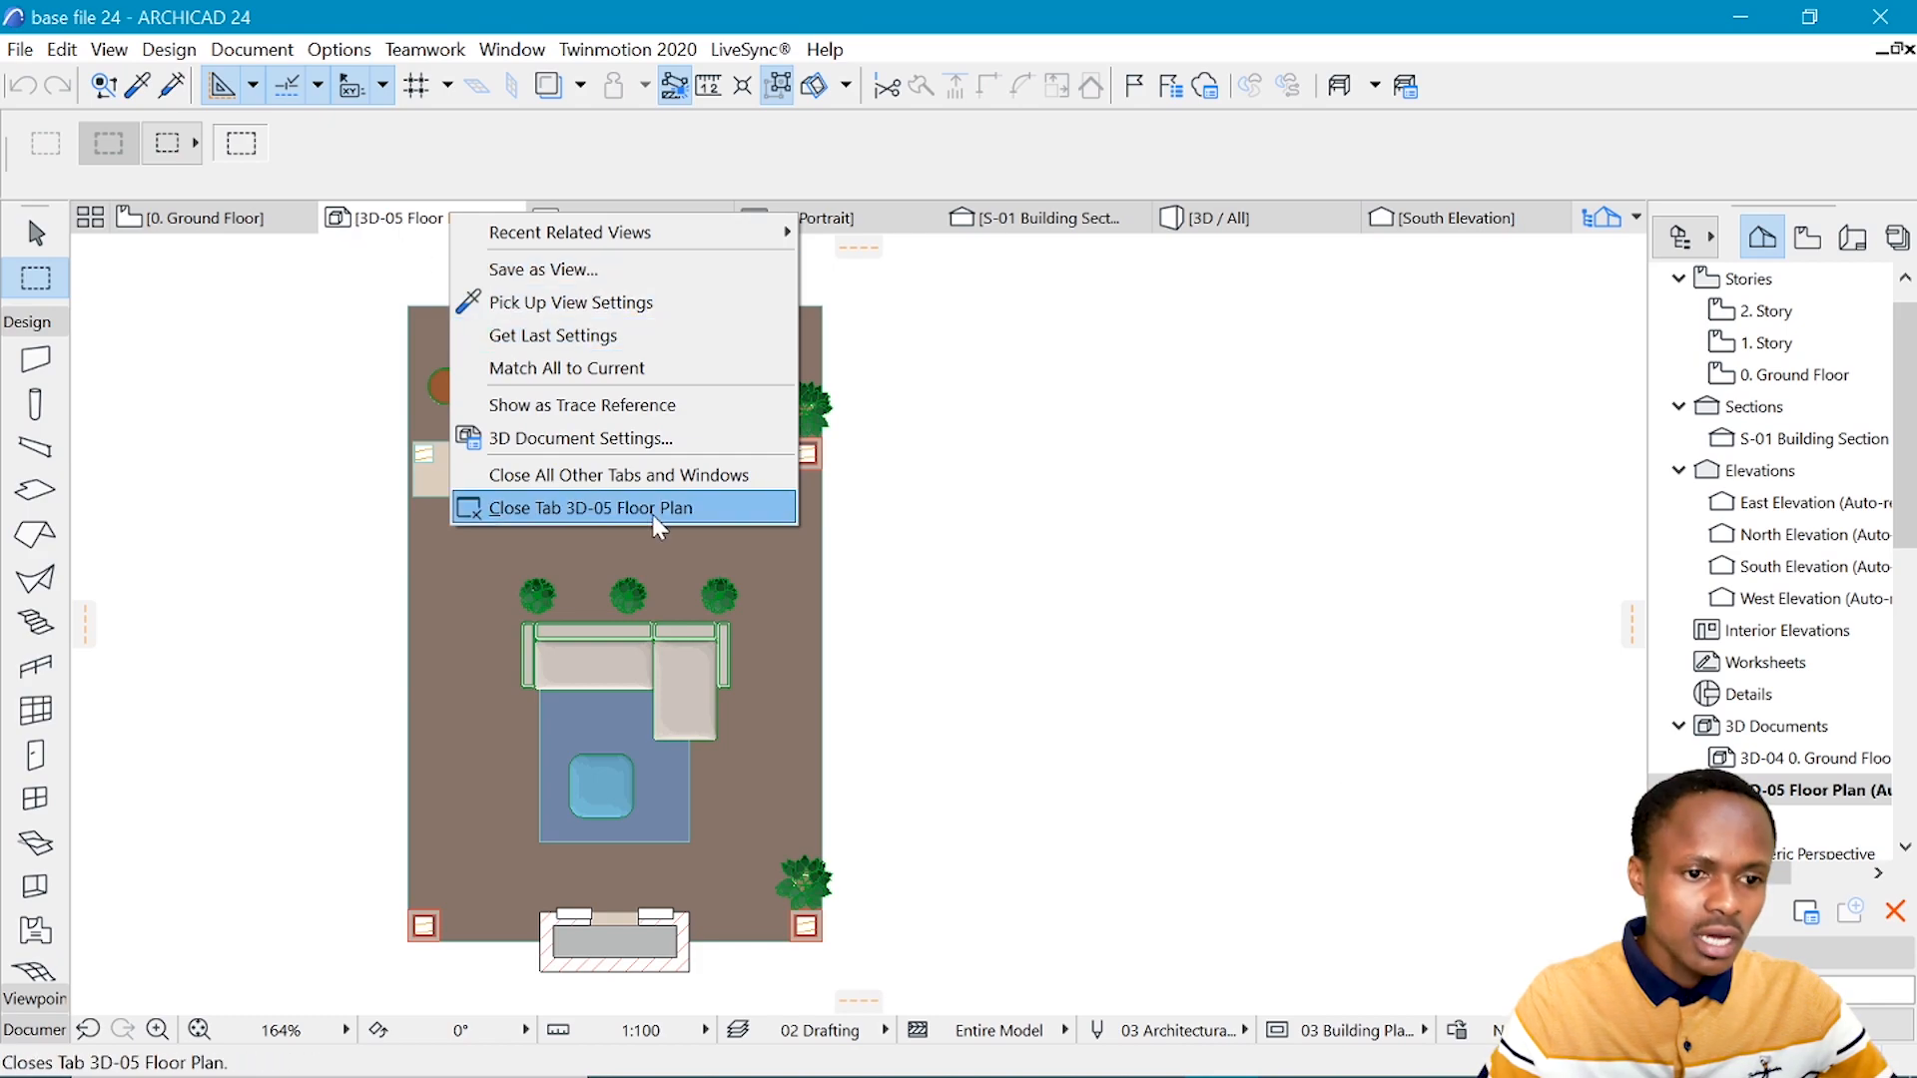
left_click(621, 435)
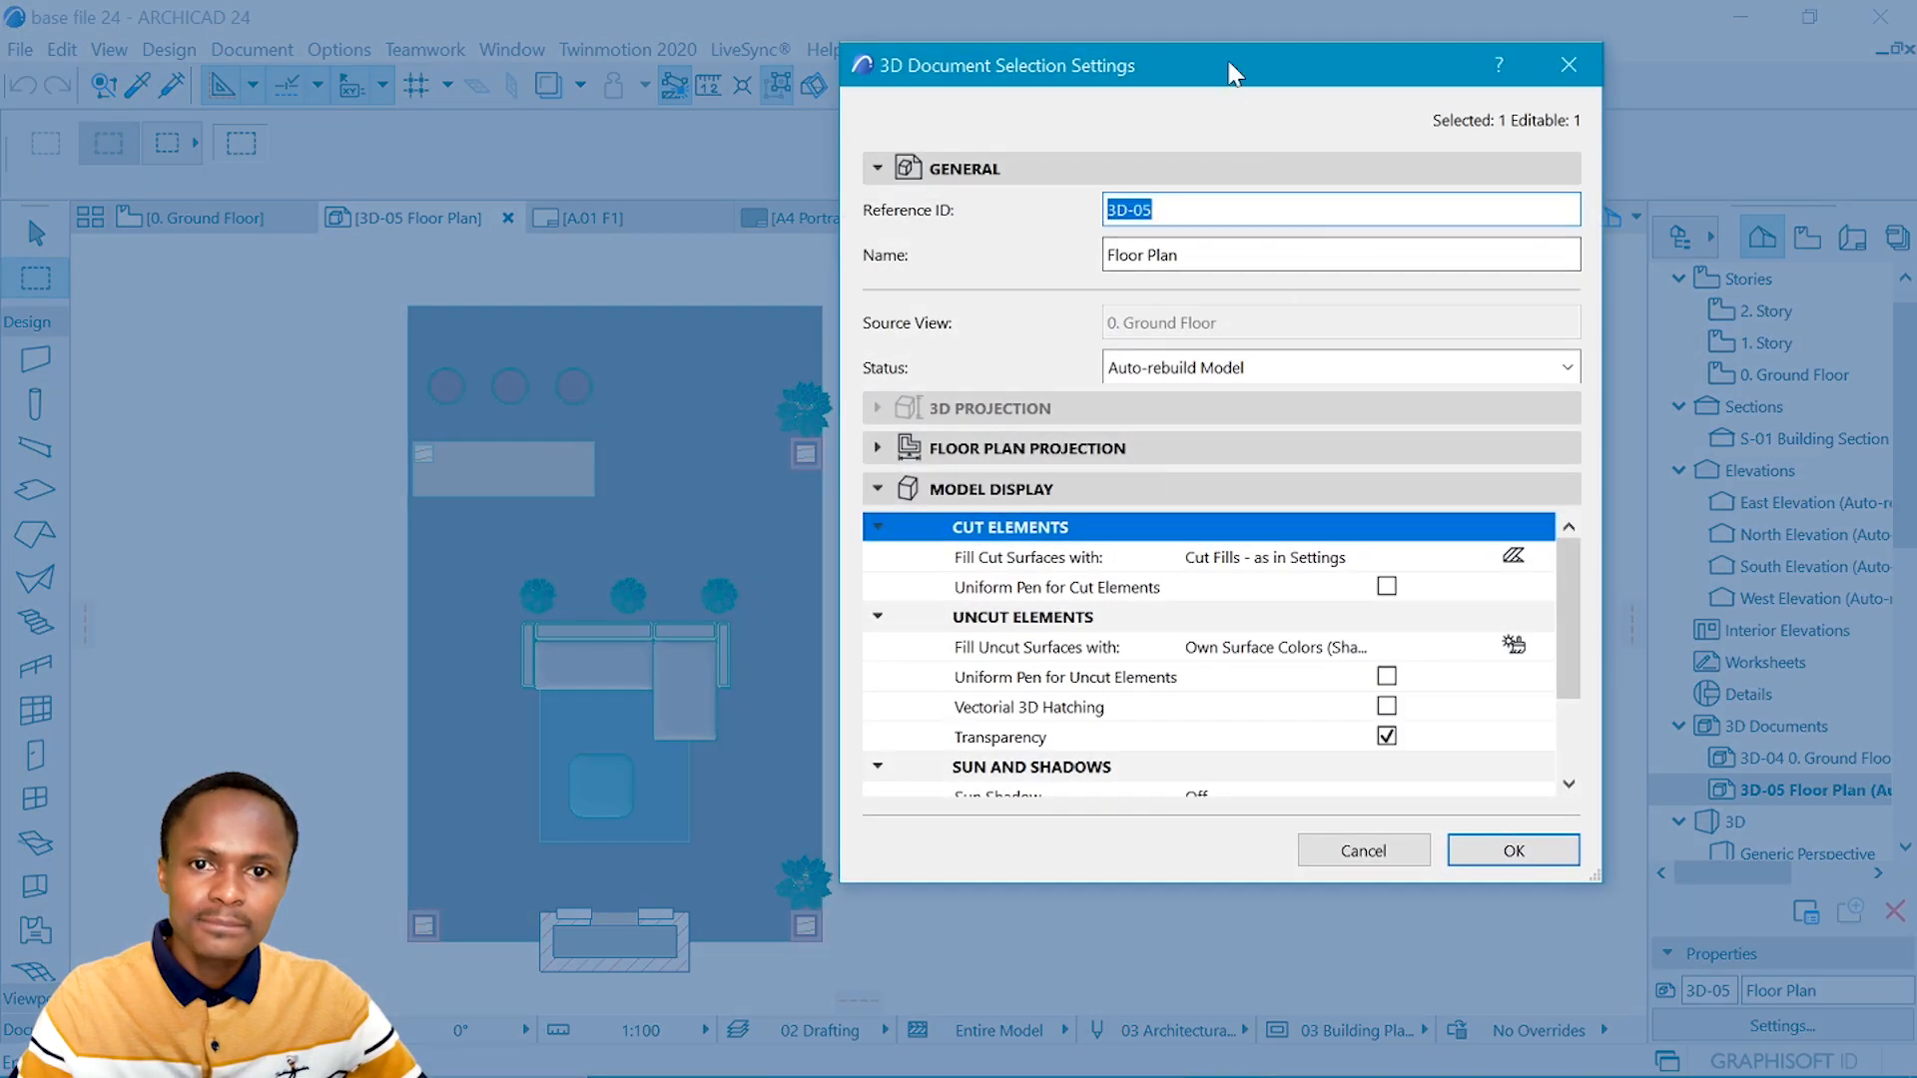
left_click_drag(1236, 68, 1268, 119)
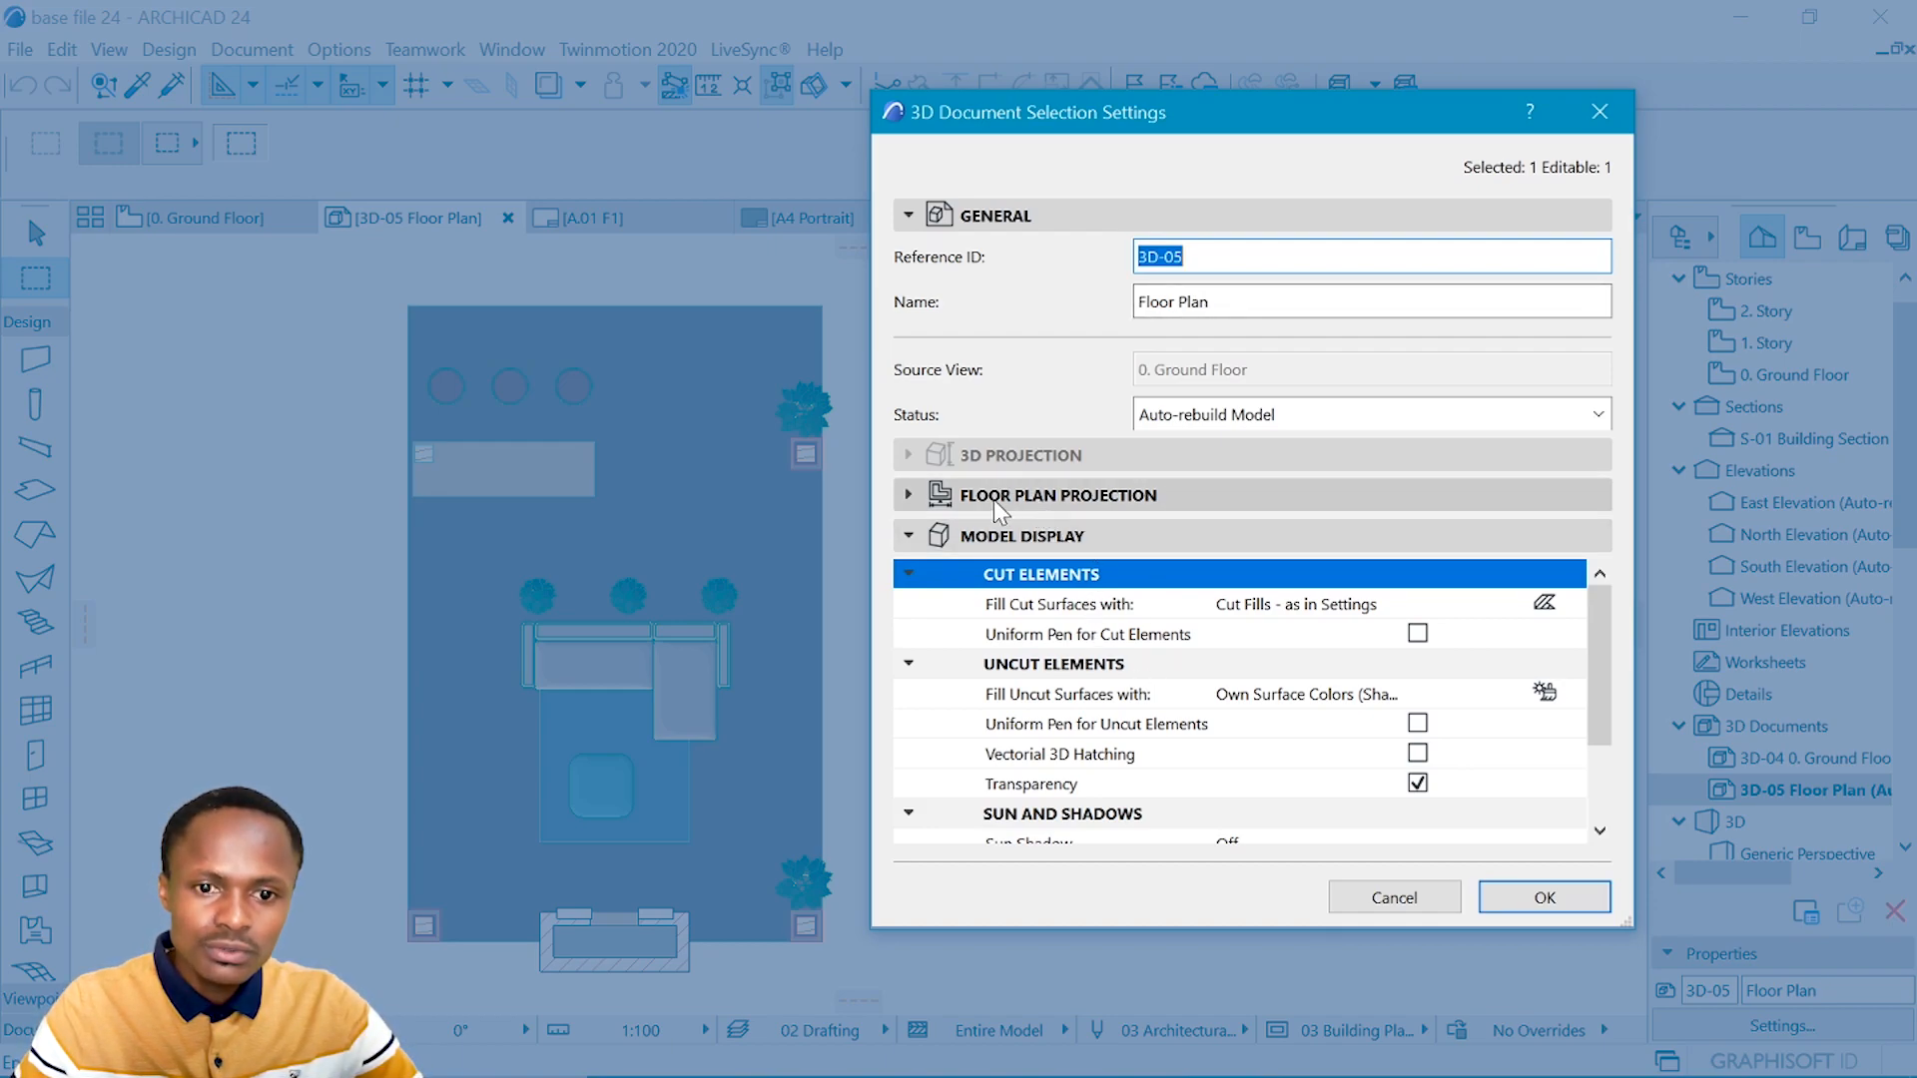
left_click(1033, 499)
left_click(1079, 637)
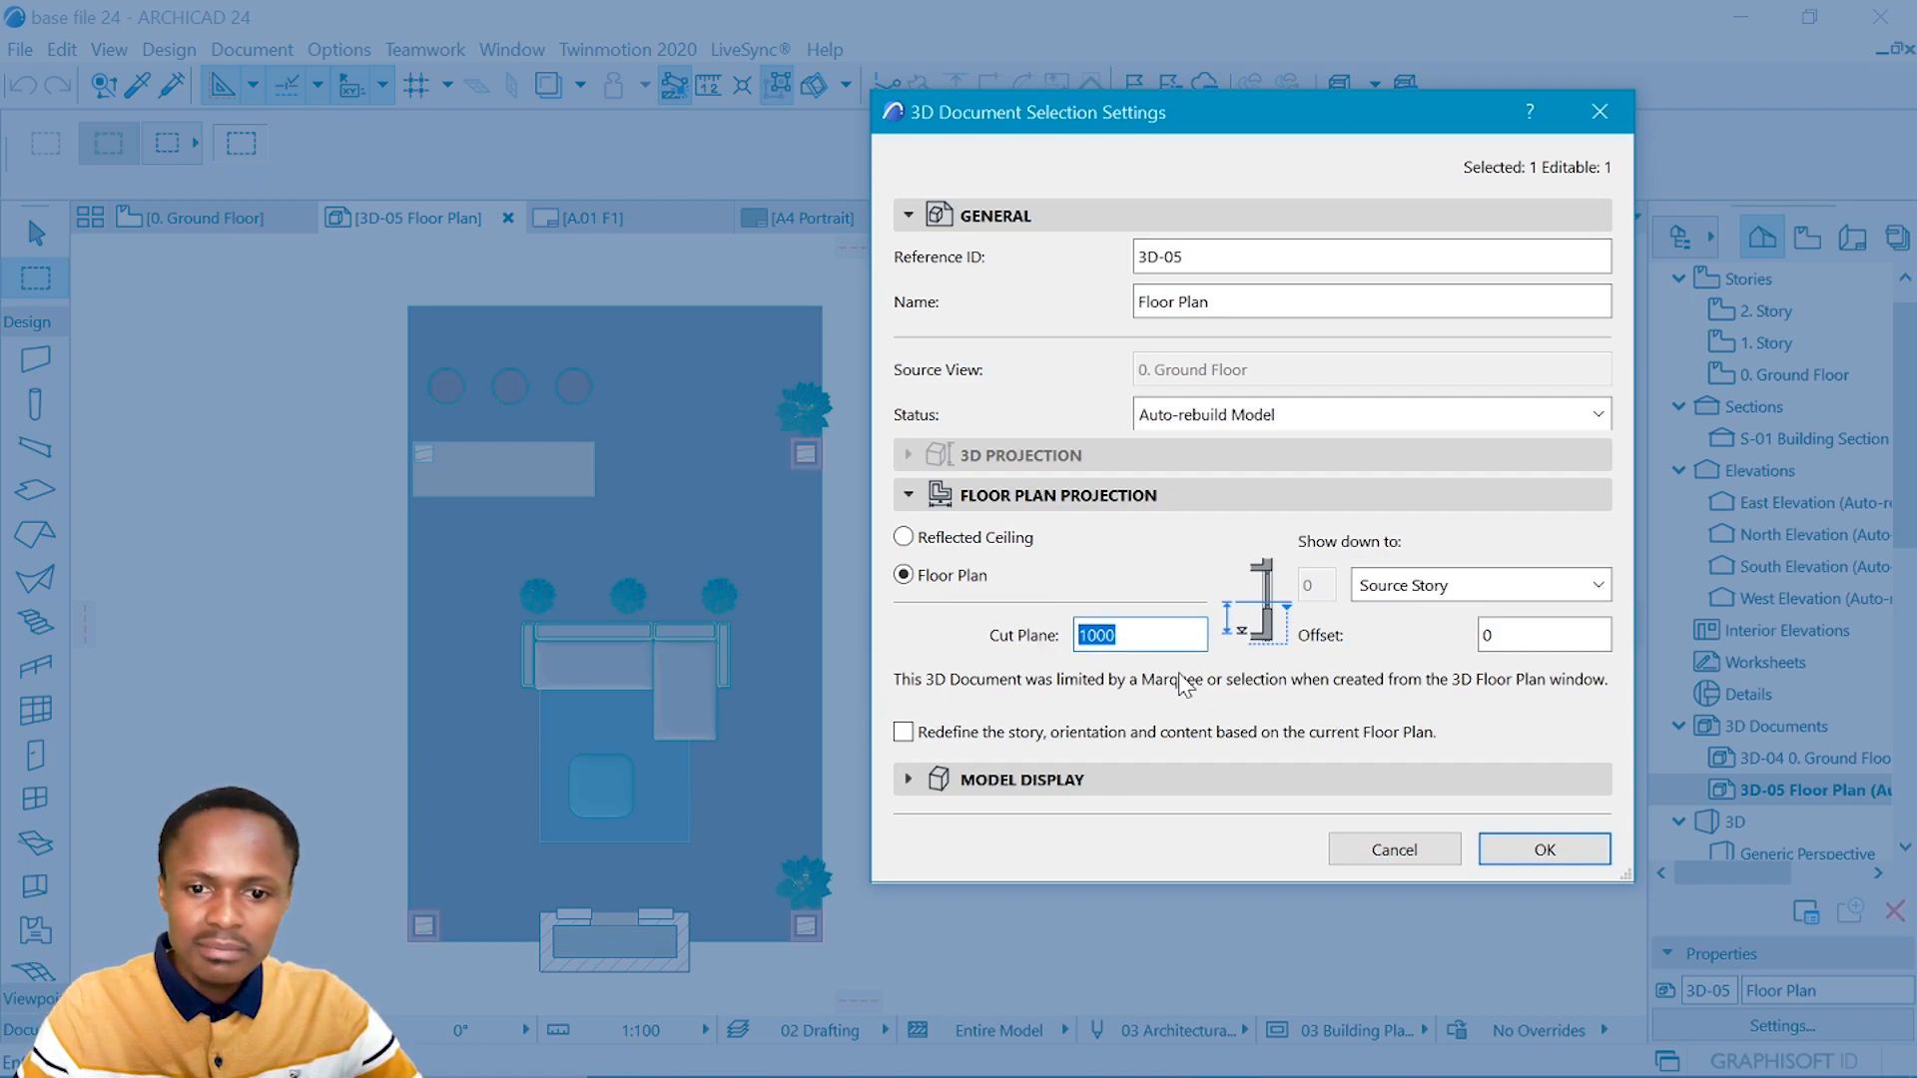
type("12")
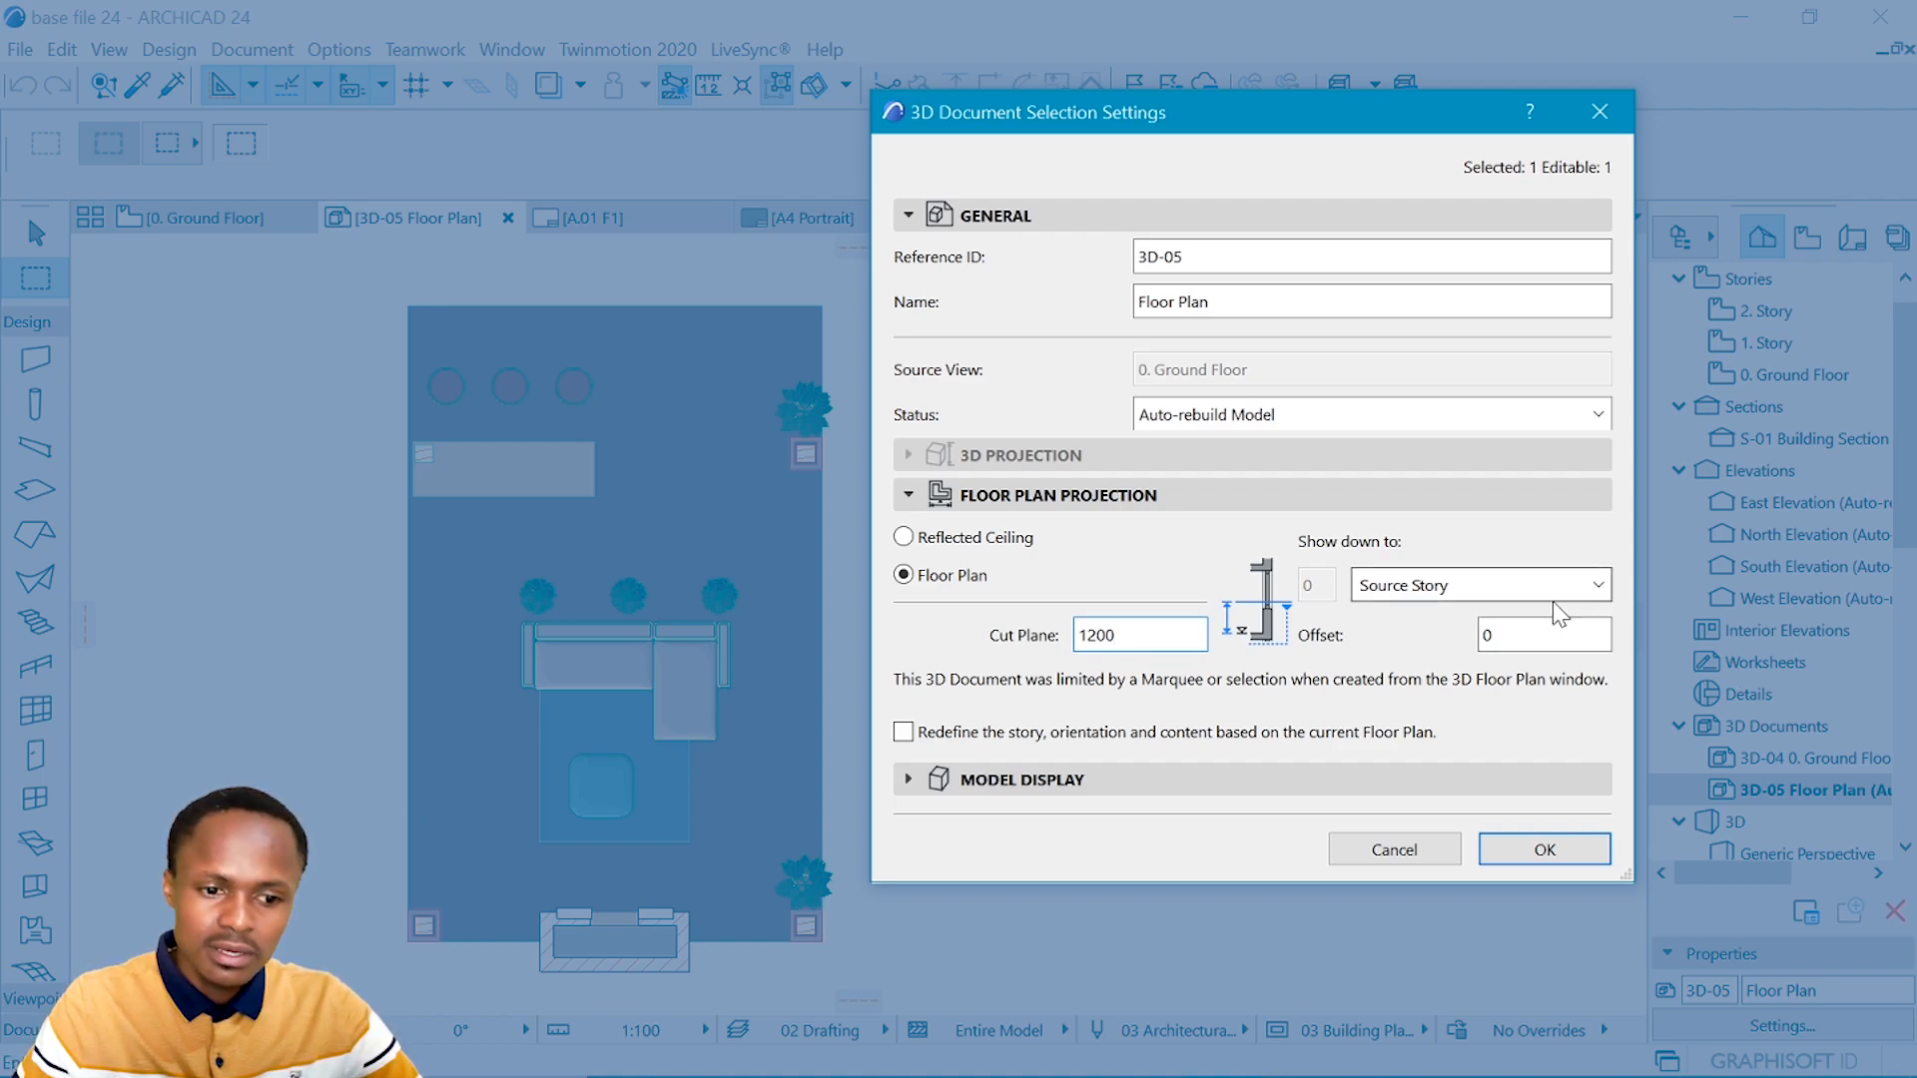
left_click(1472, 585)
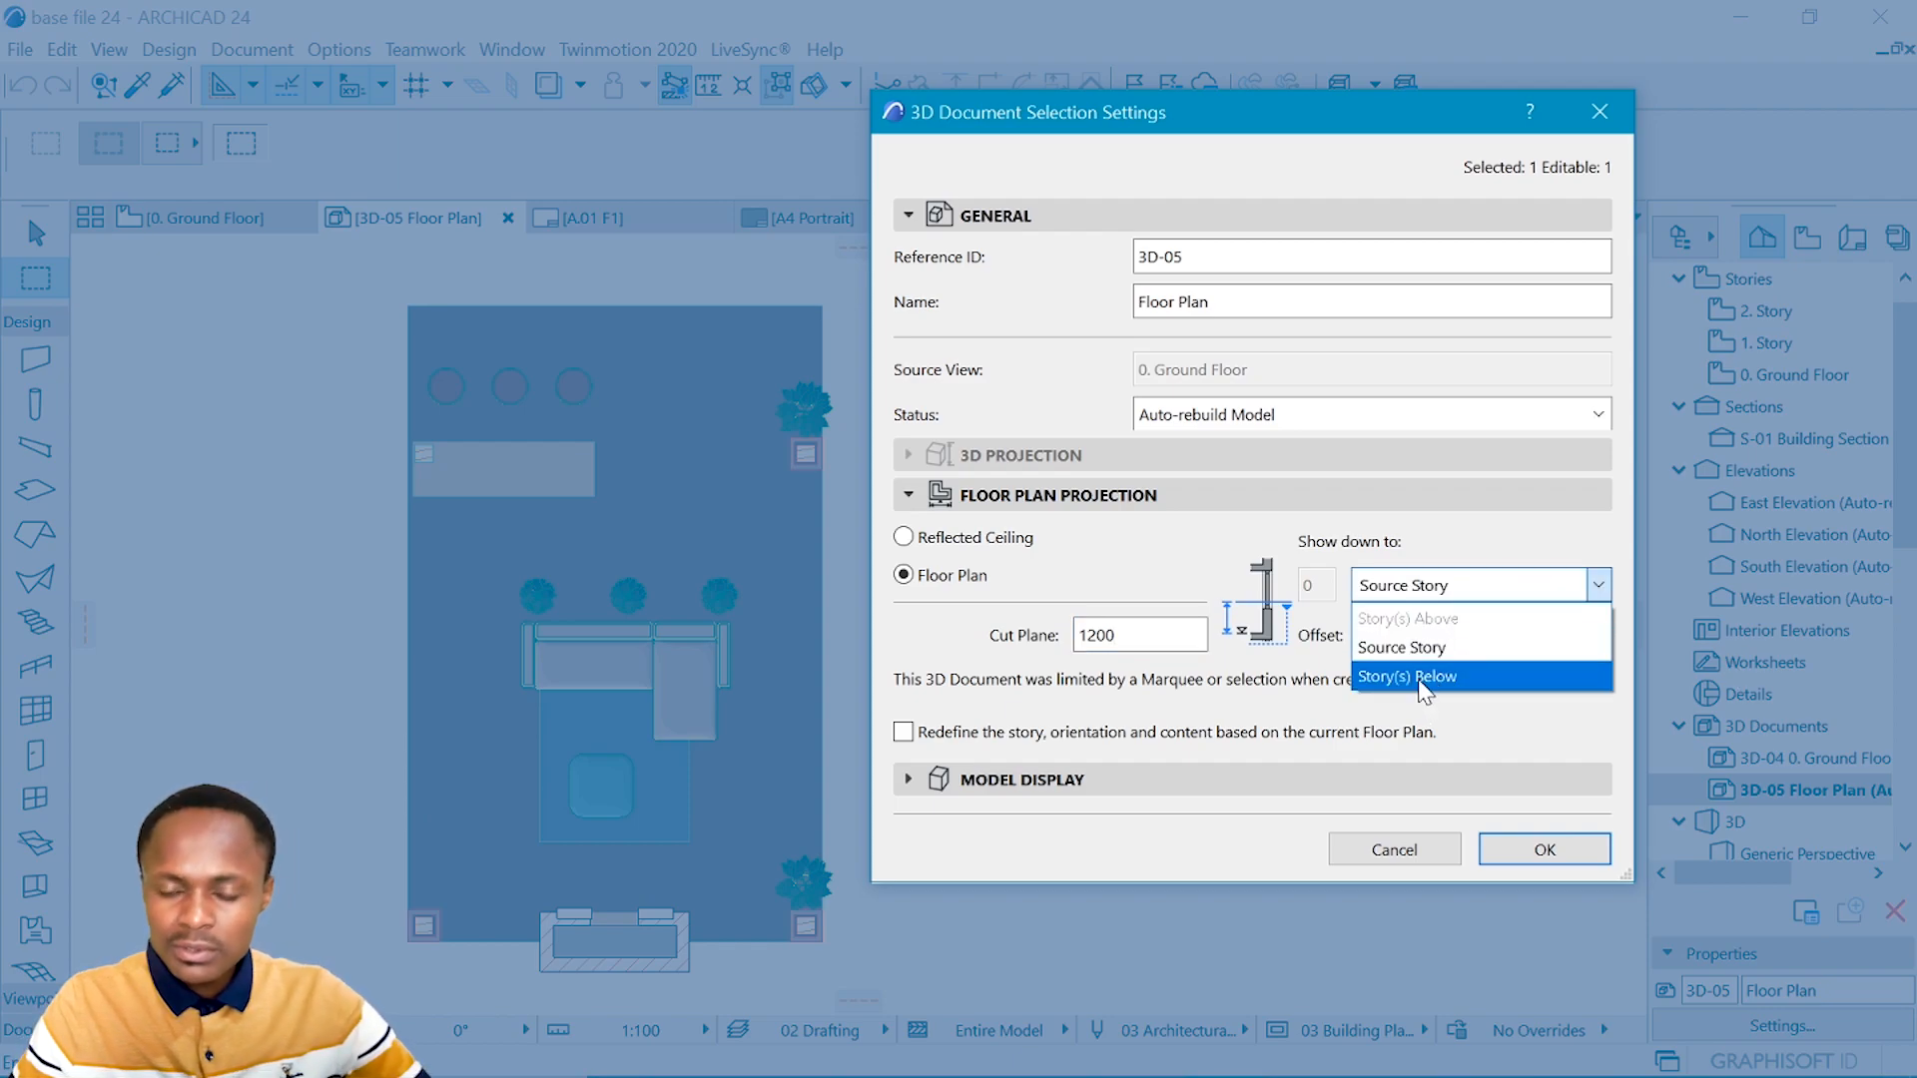
left_click(1423, 677)
- Enable a uniform pen for cut elements and set both the cut fill pen and cut fill background pen to black pen 1
left_click(988, 782)
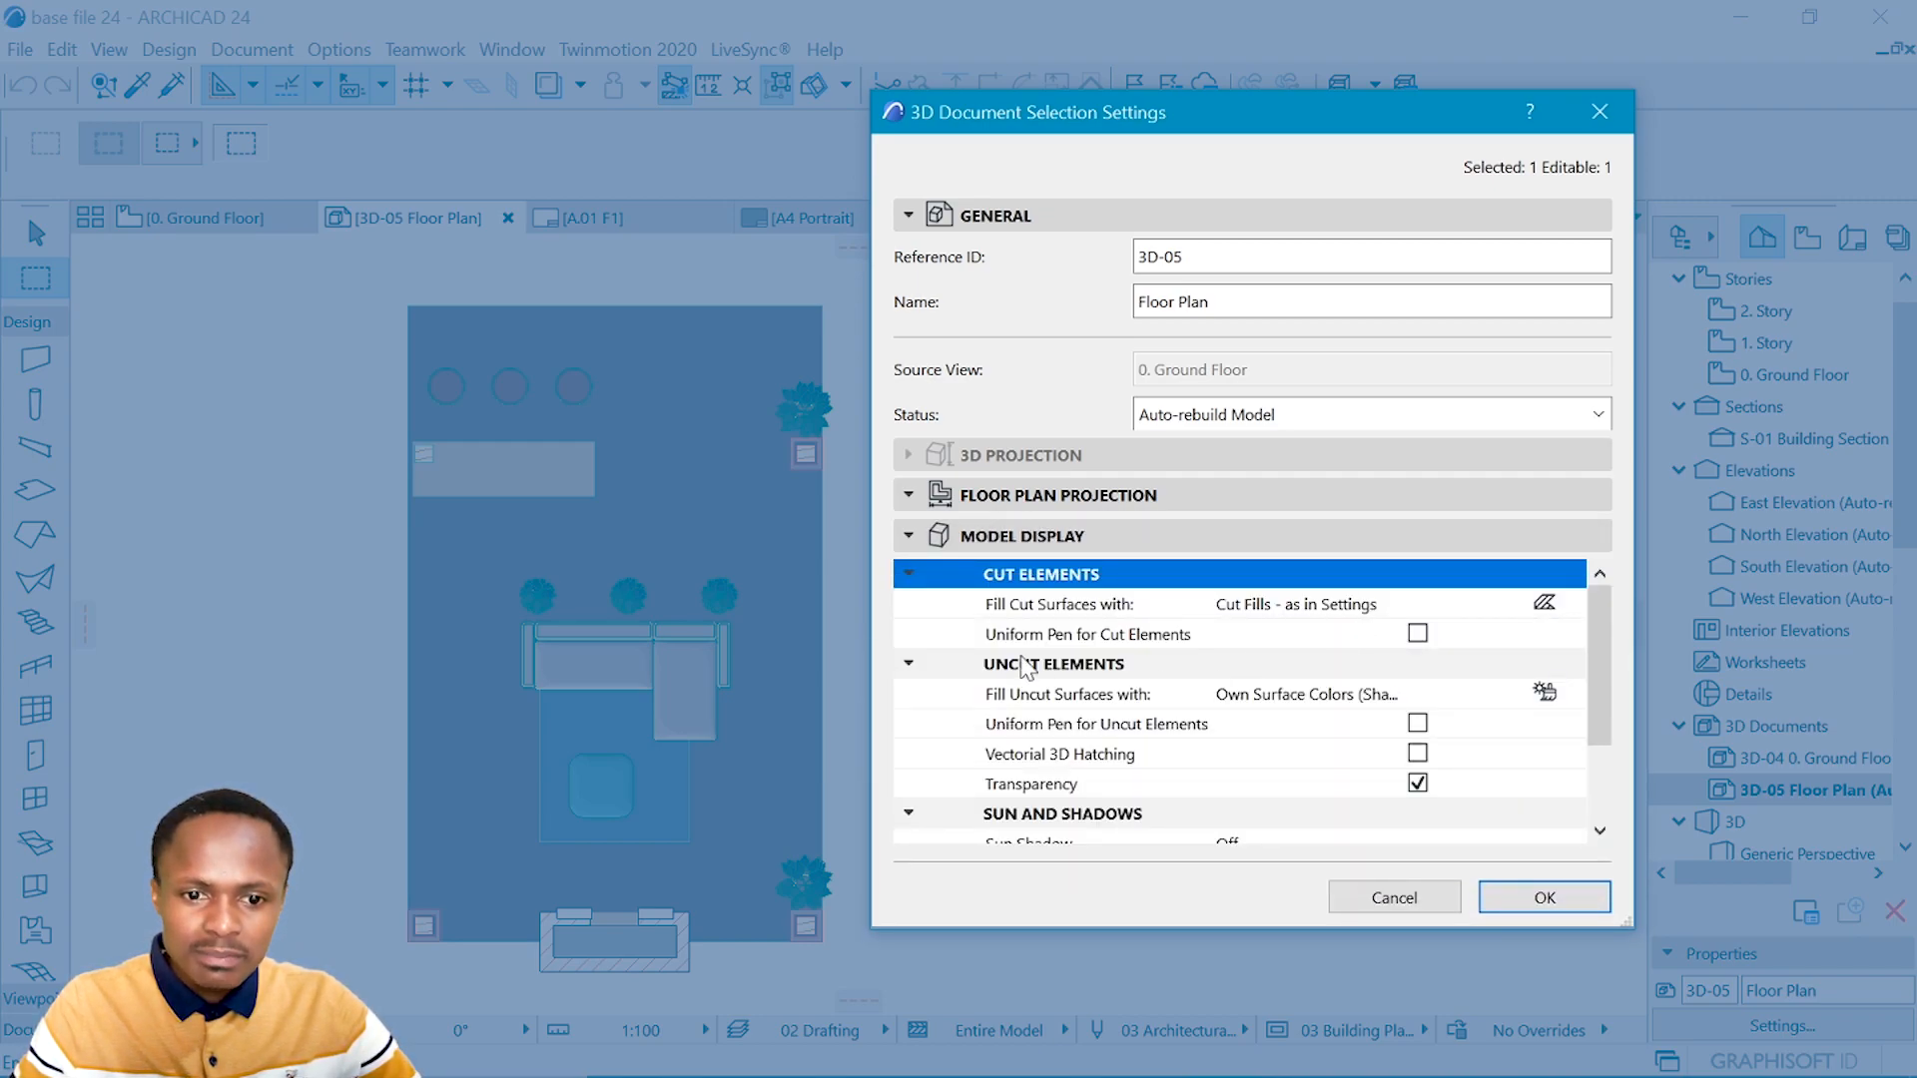
left_click(1418, 634)
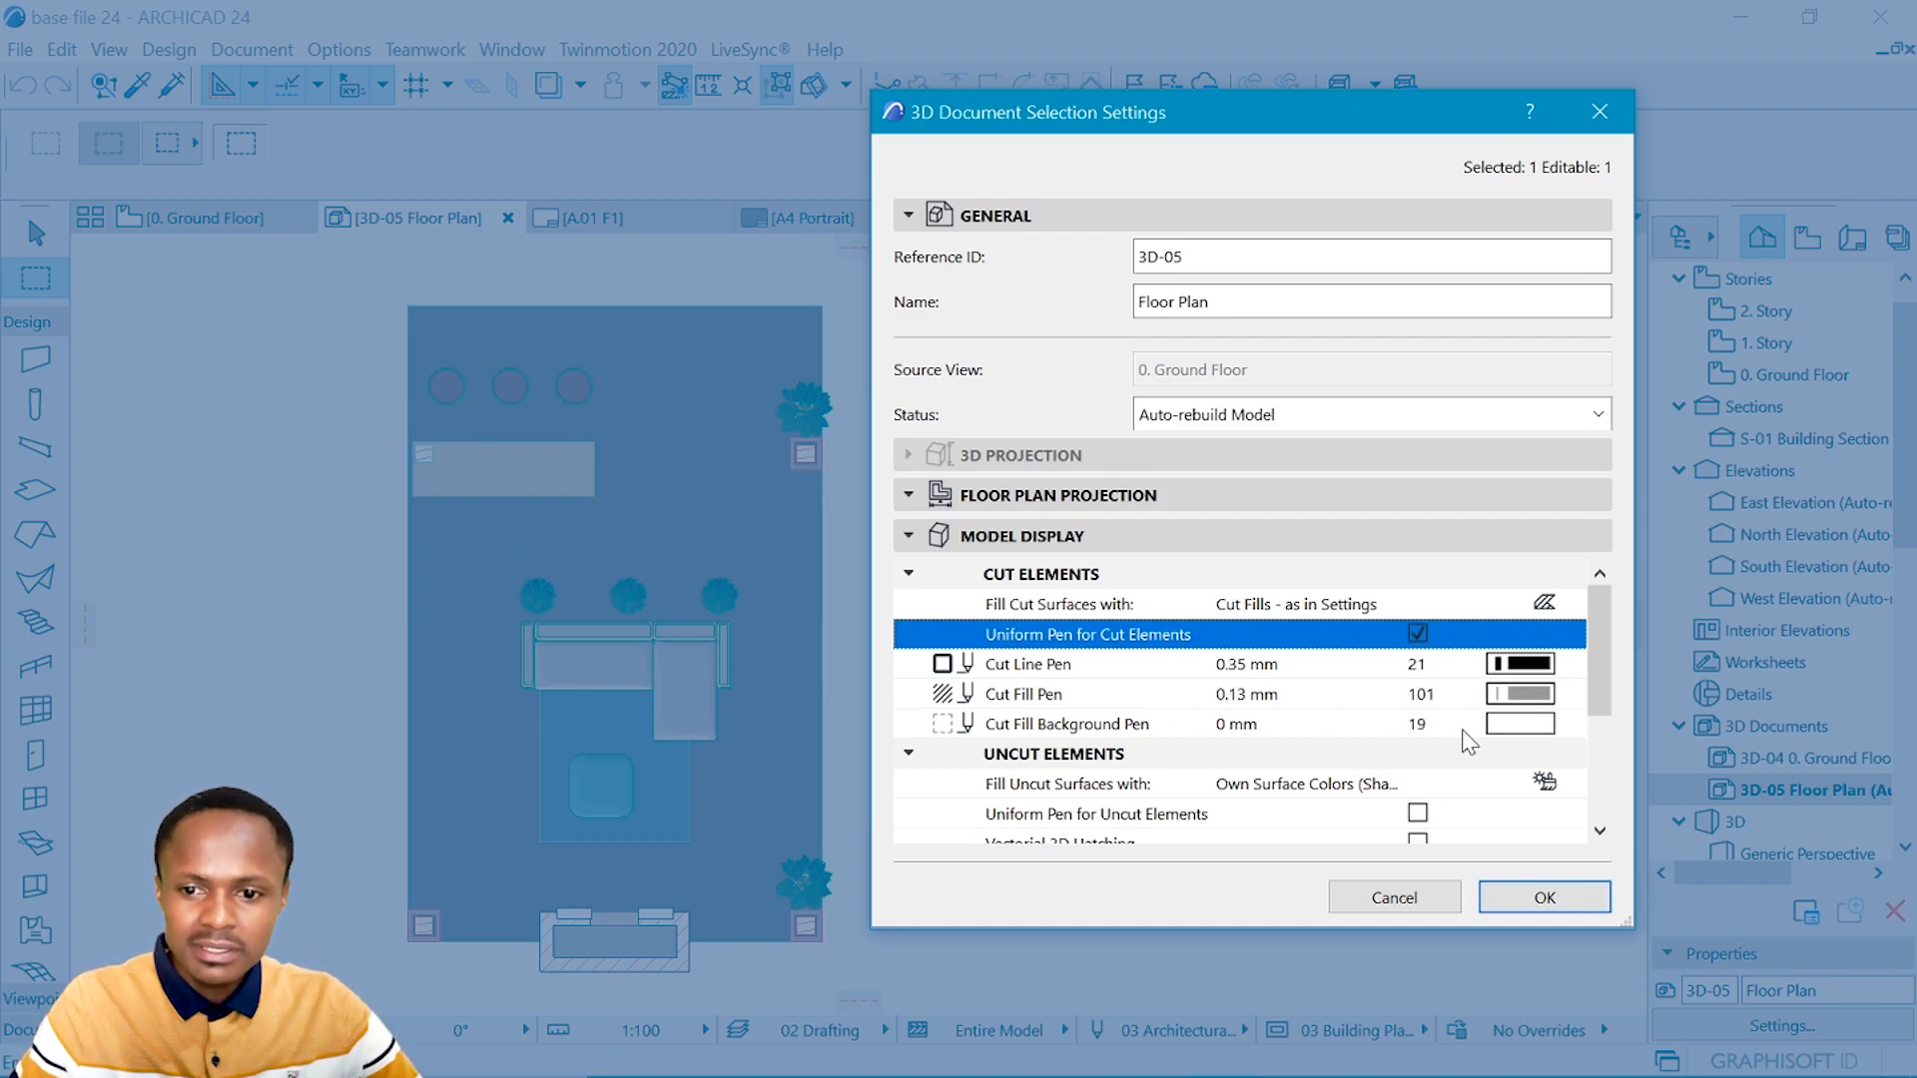
left_click(1567, 676)
left_click(1569, 689)
left_click(1573, 693)
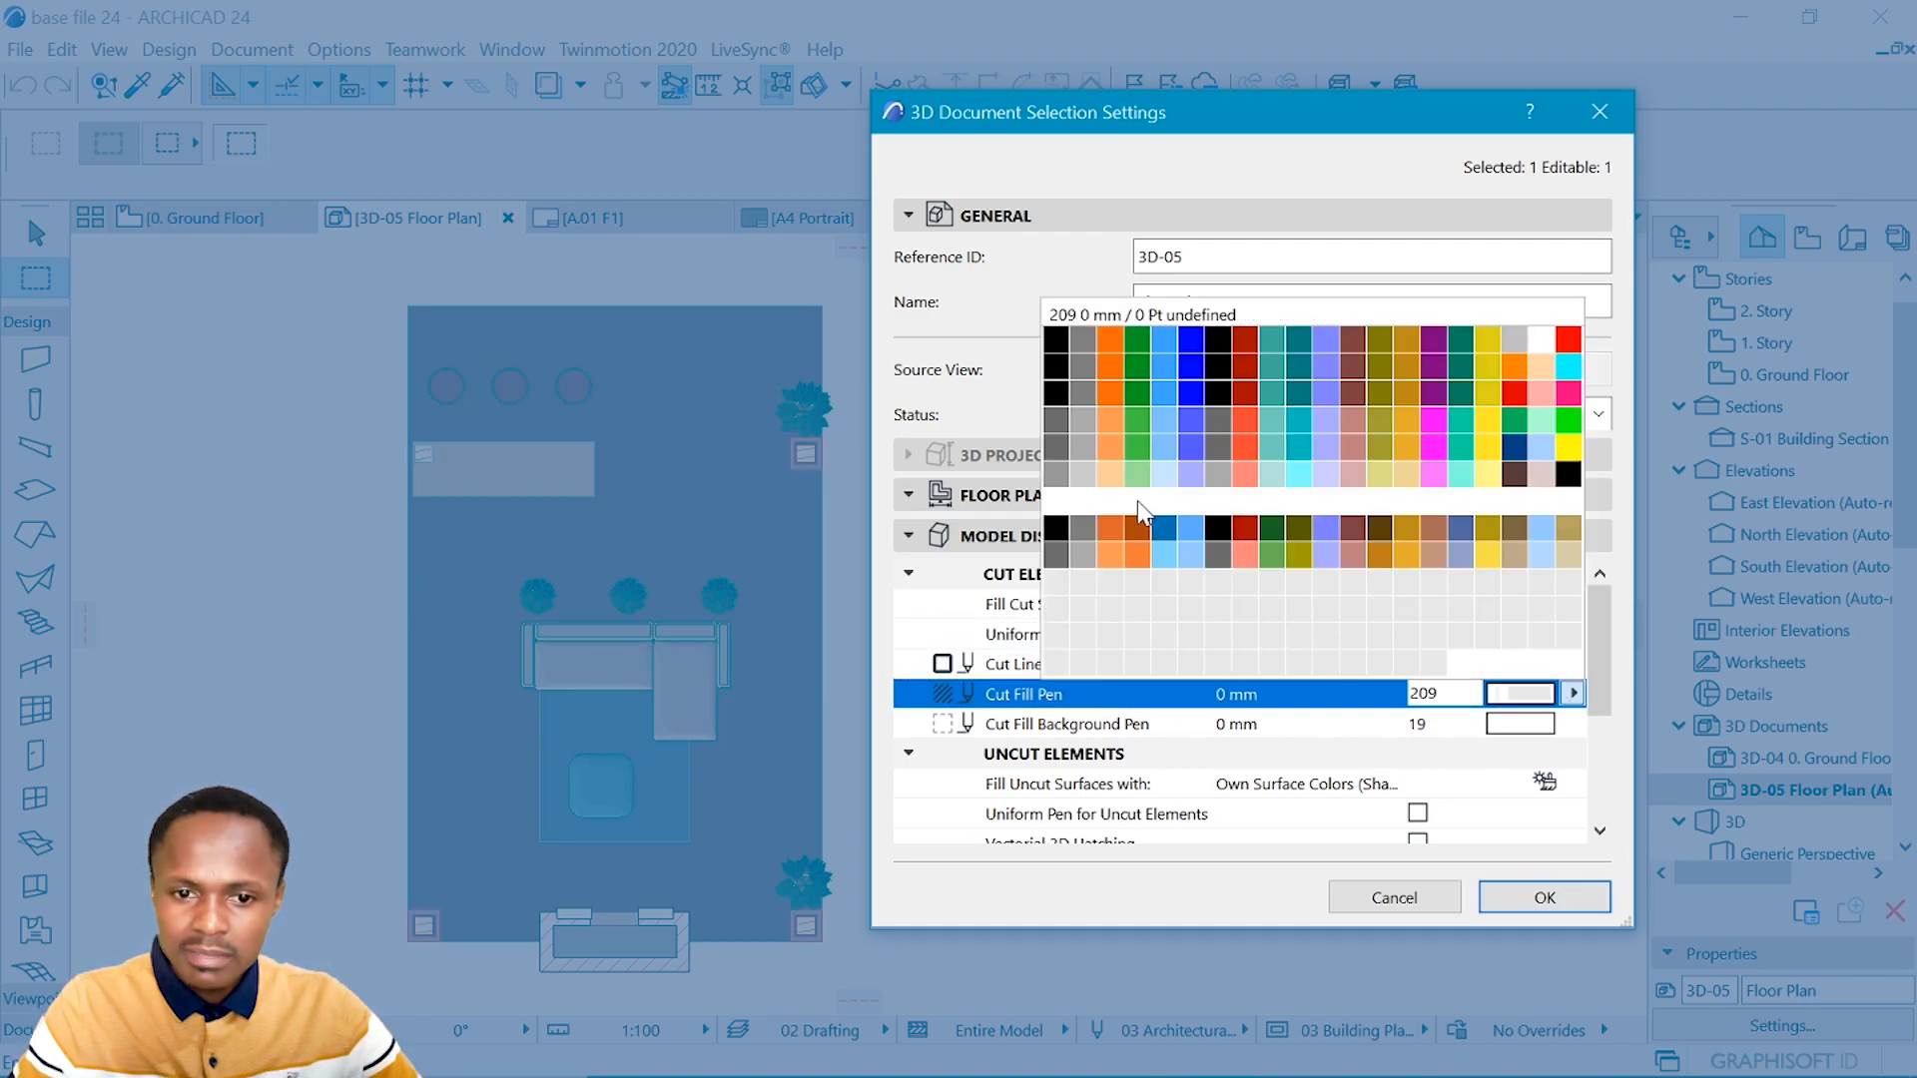
left_click(1059, 344)
left_click(1564, 723)
left_click(1573, 723)
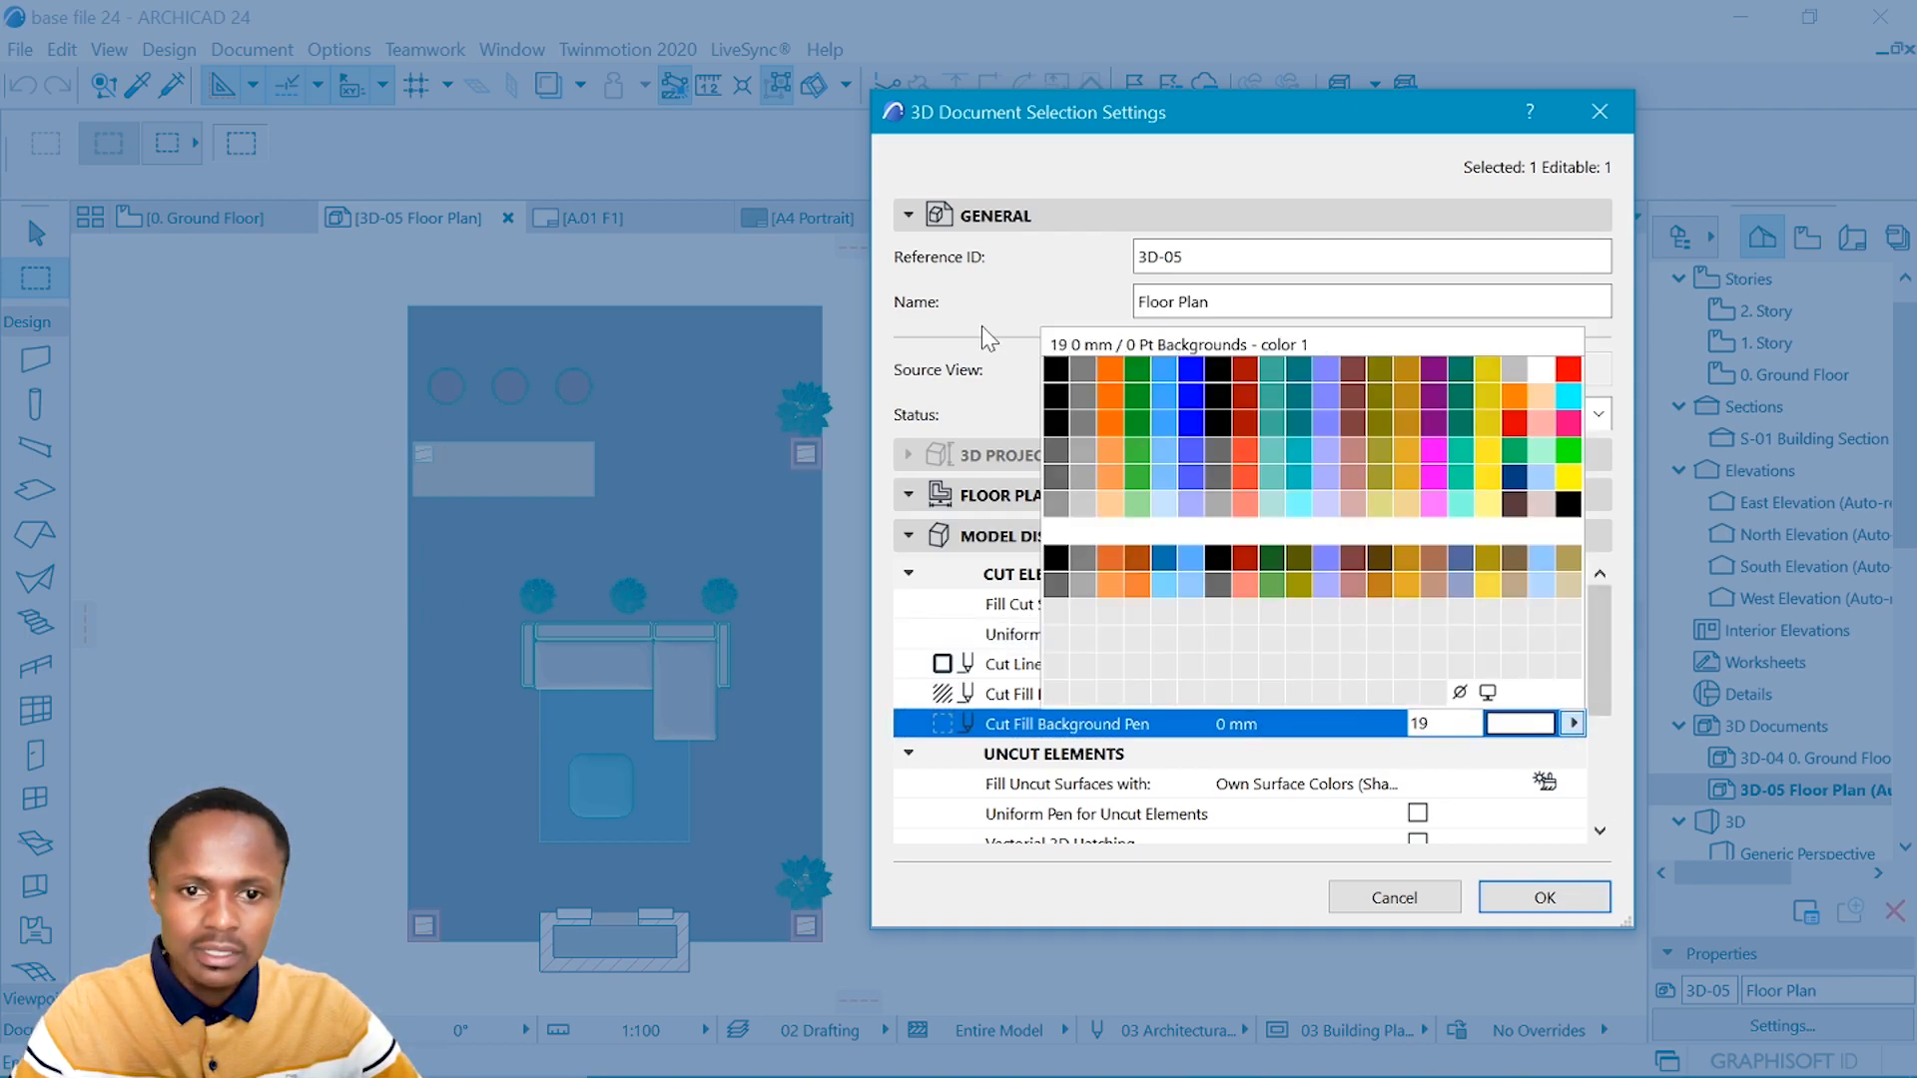
left_click(1048, 377)
- Enable a uniform pen for uncut elements, set it to the 0.35 mm black pen 21, and apply the 3D document settings
scroll(1358, 789, "down", 3)
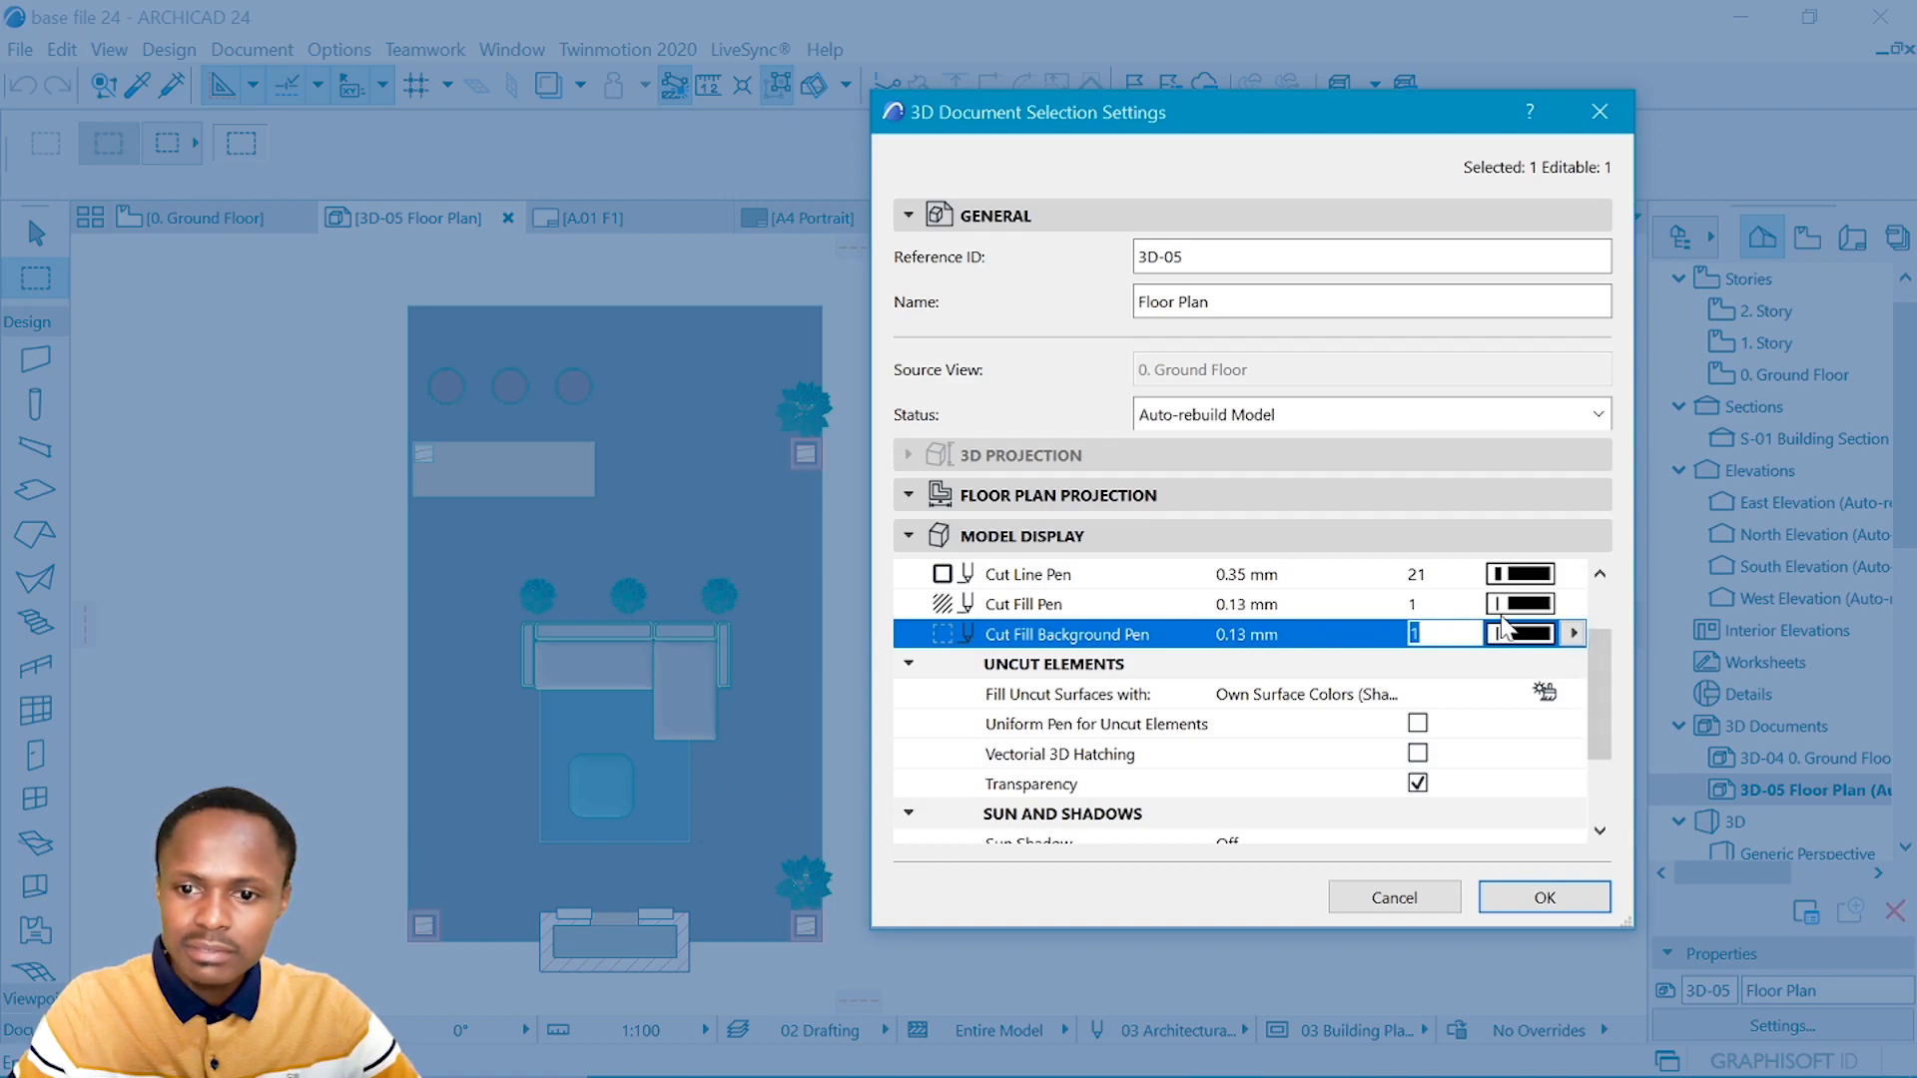
left_click(1418, 722)
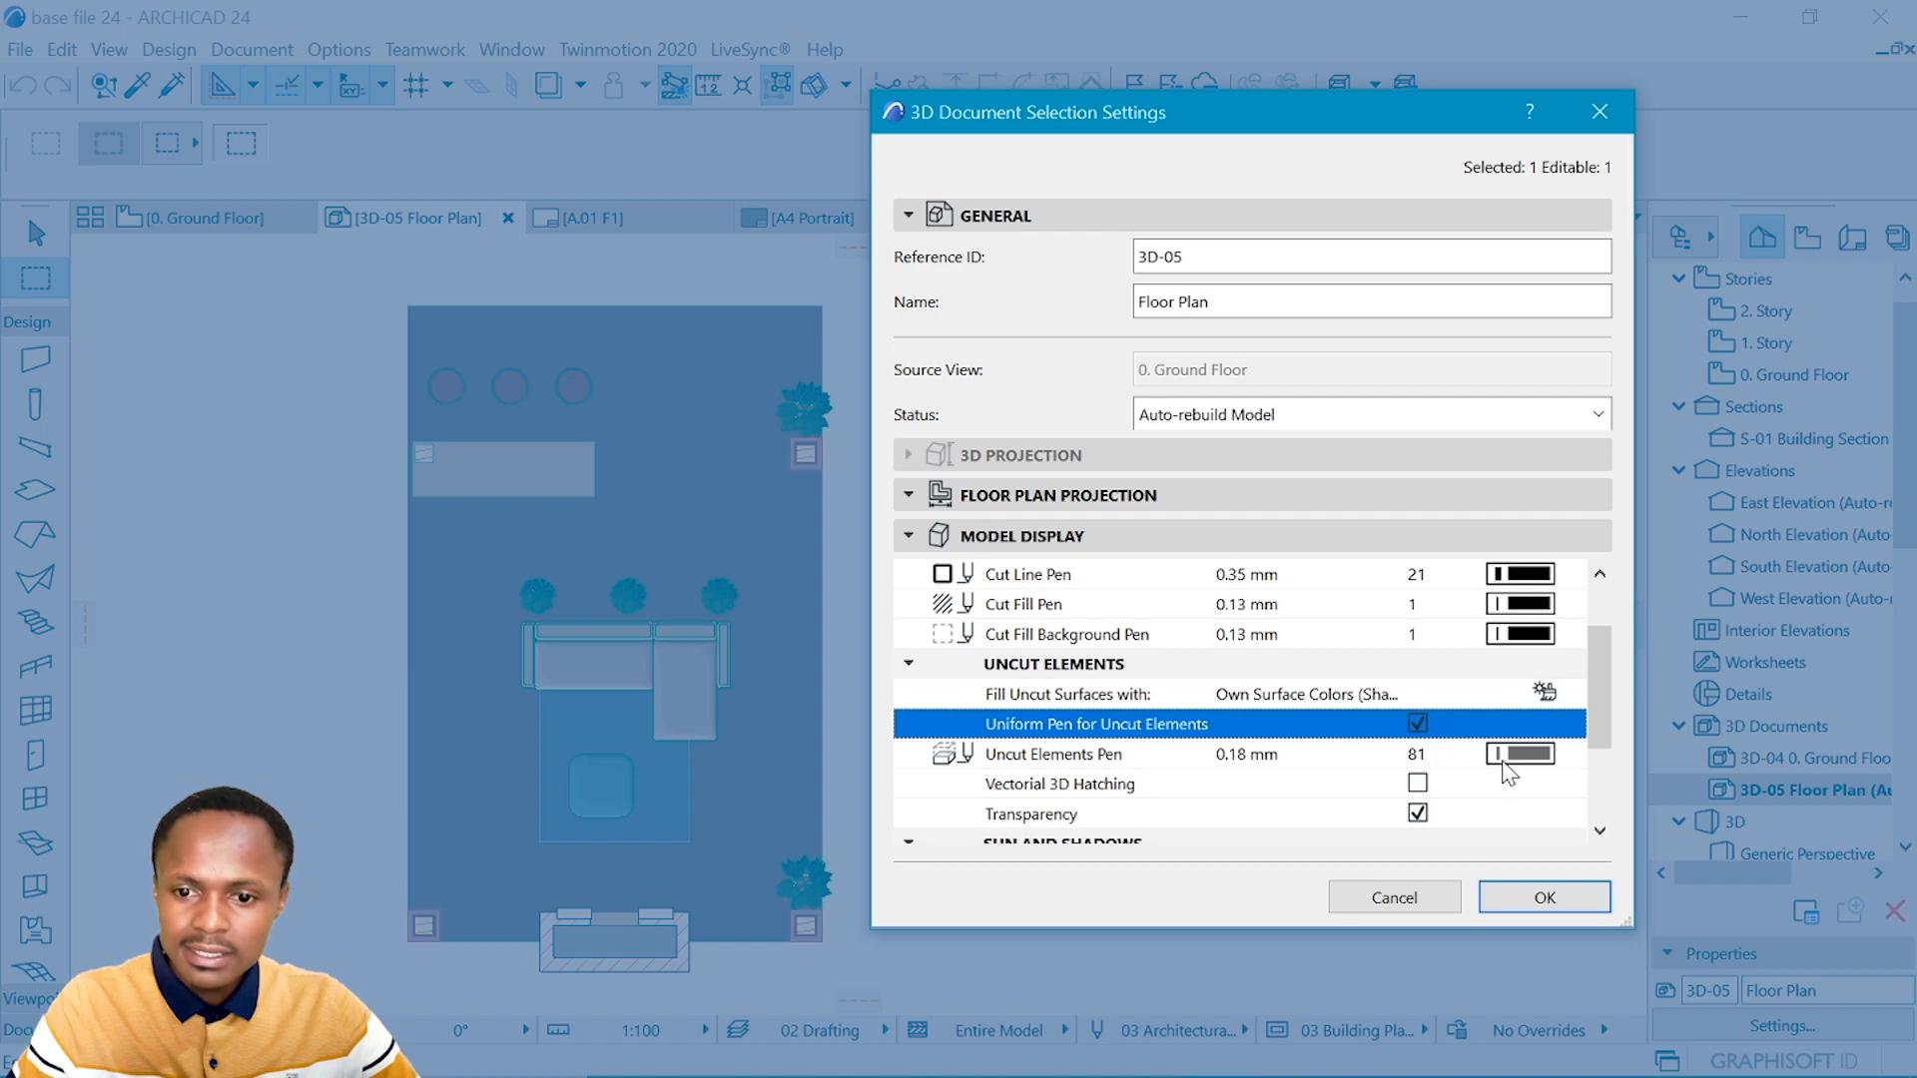
scroll(1508, 772, "down", 1)
left_click(1532, 663)
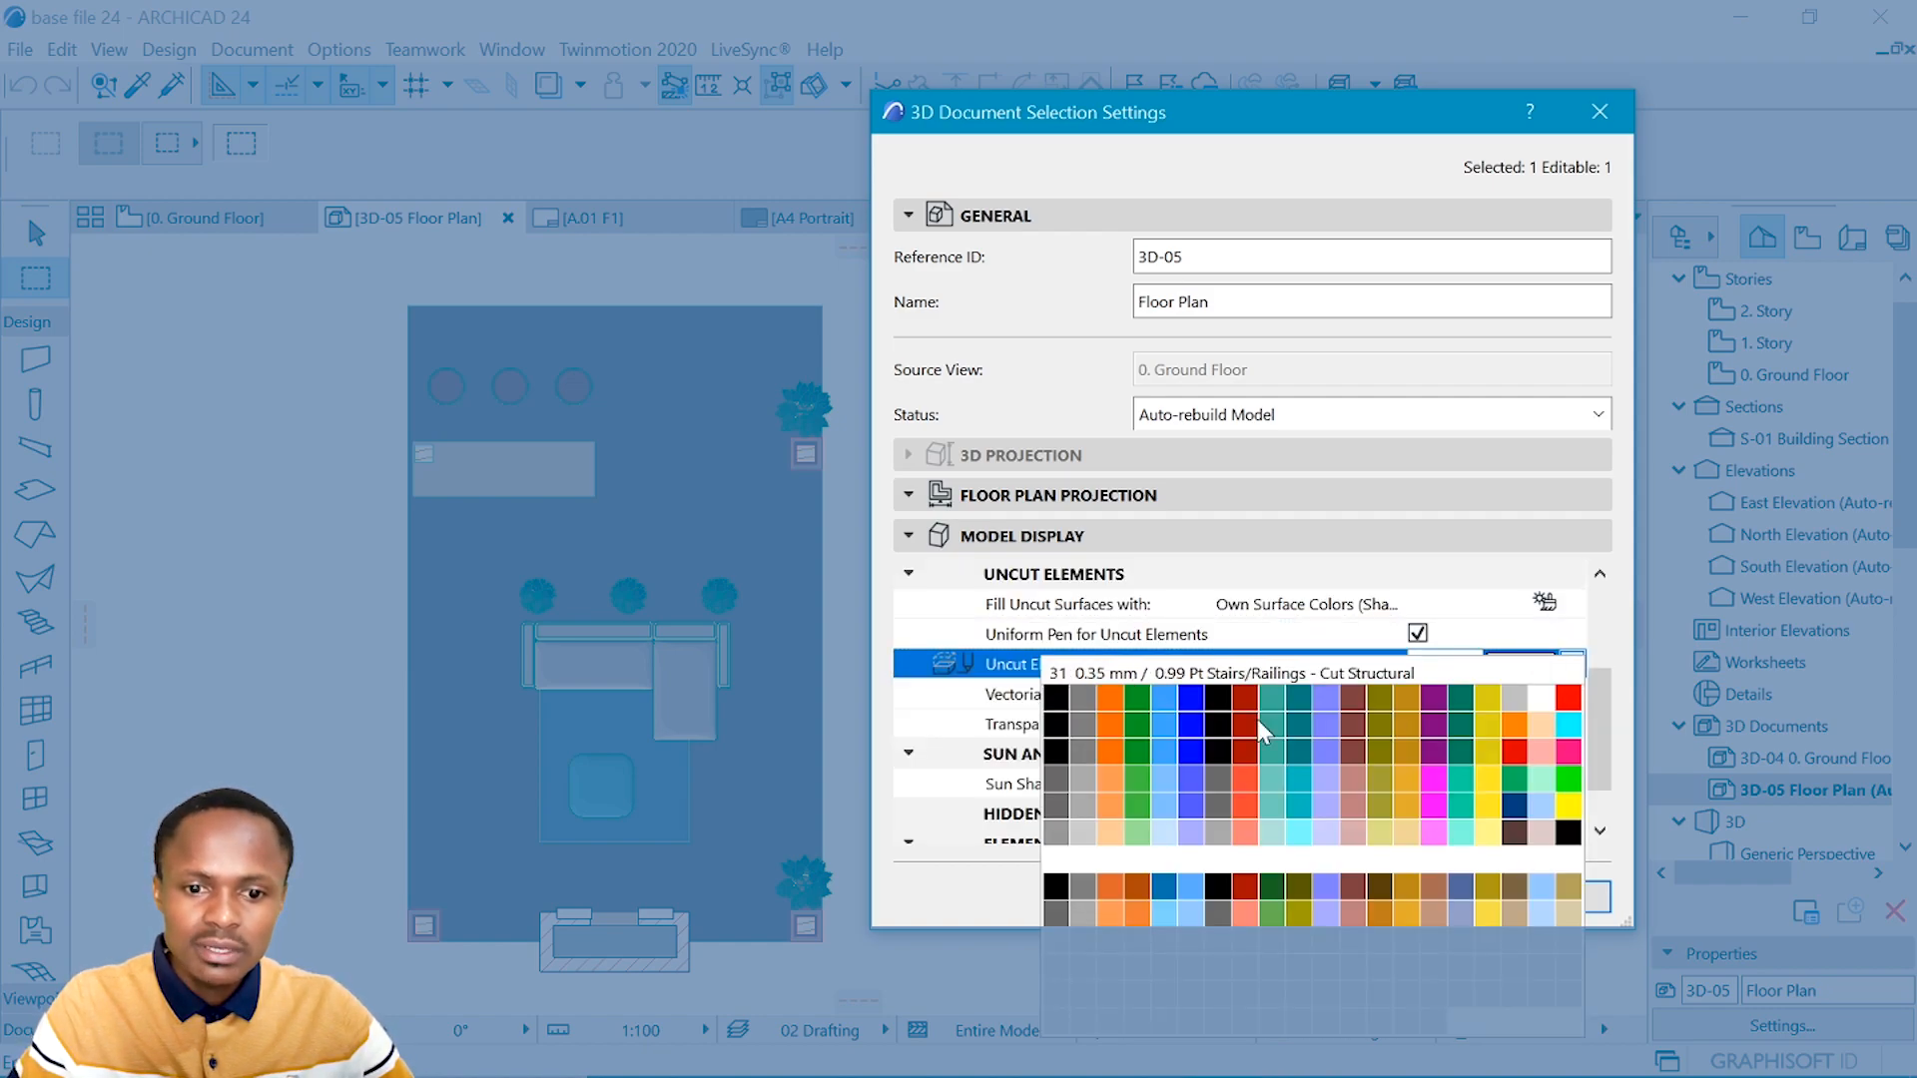
left_click(1051, 731)
scroll(1558, 802, "down", 1)
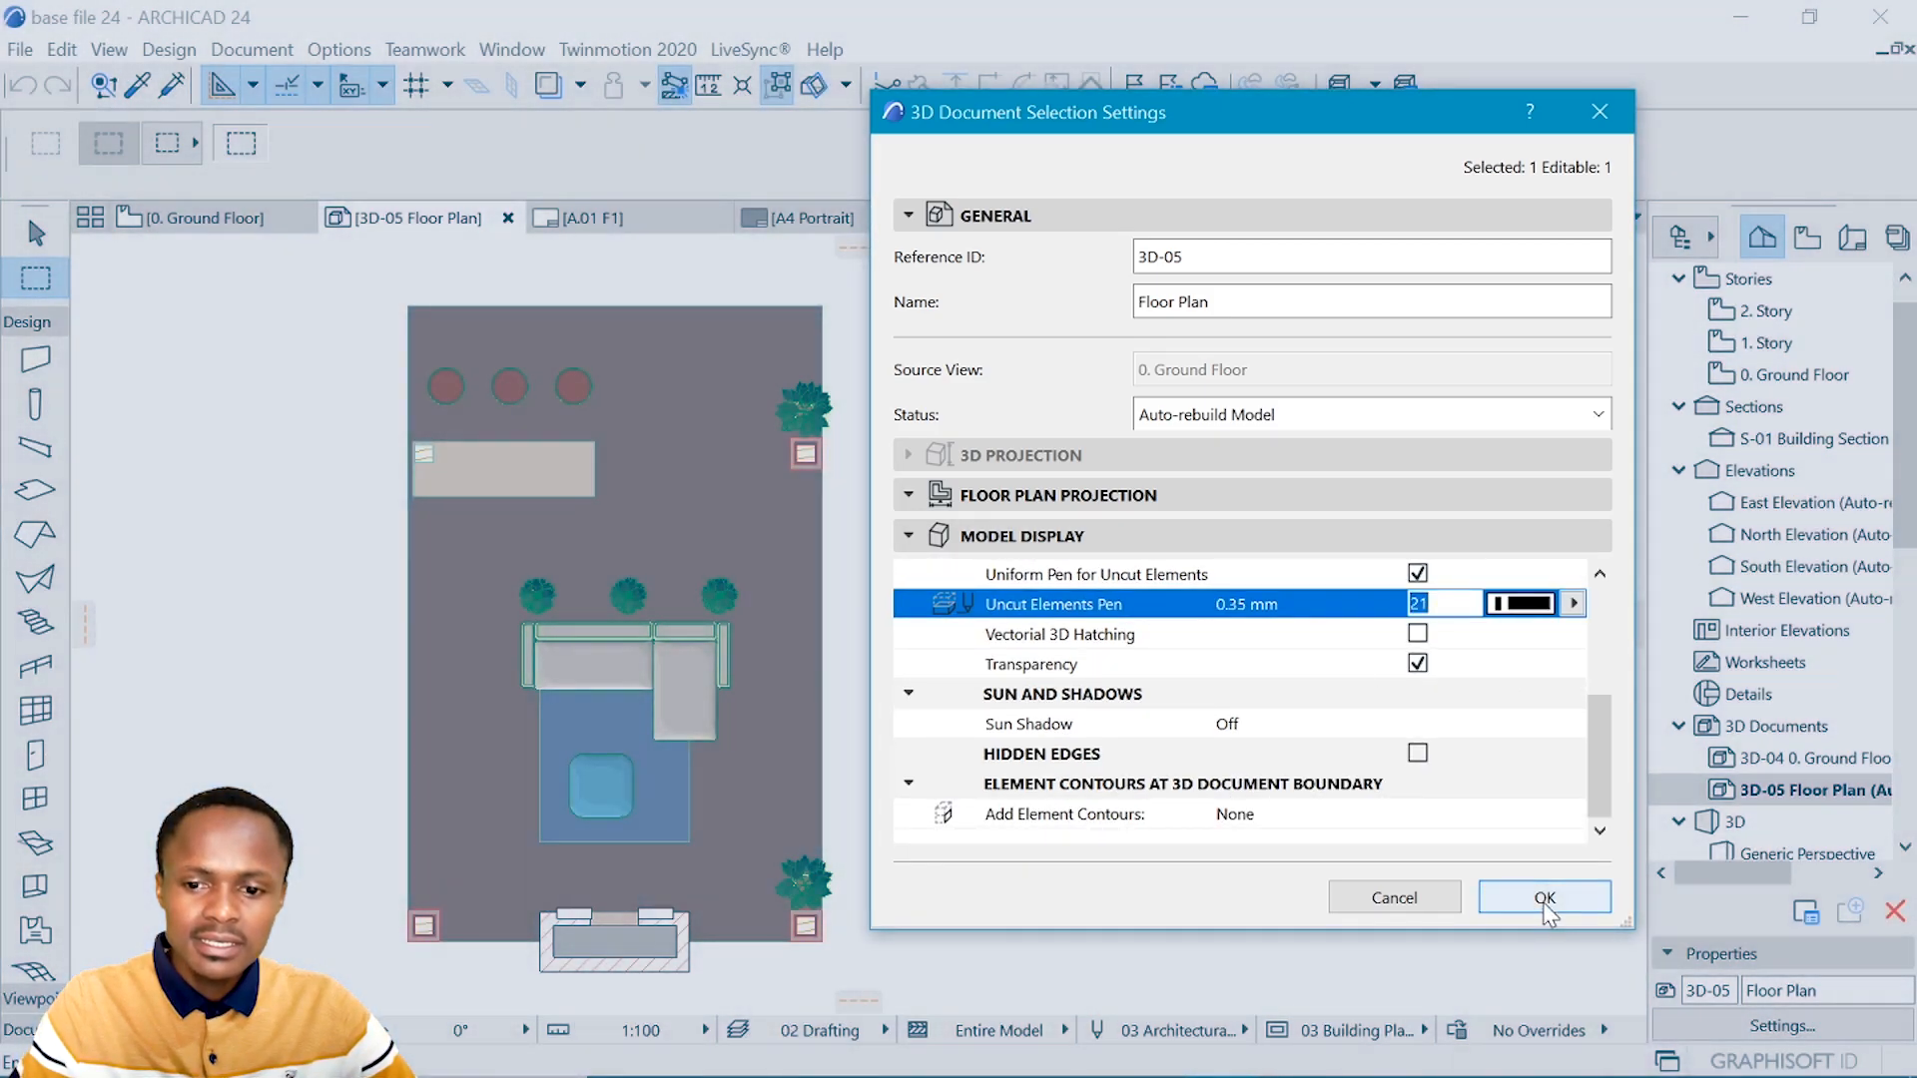
left_click(1534, 895)
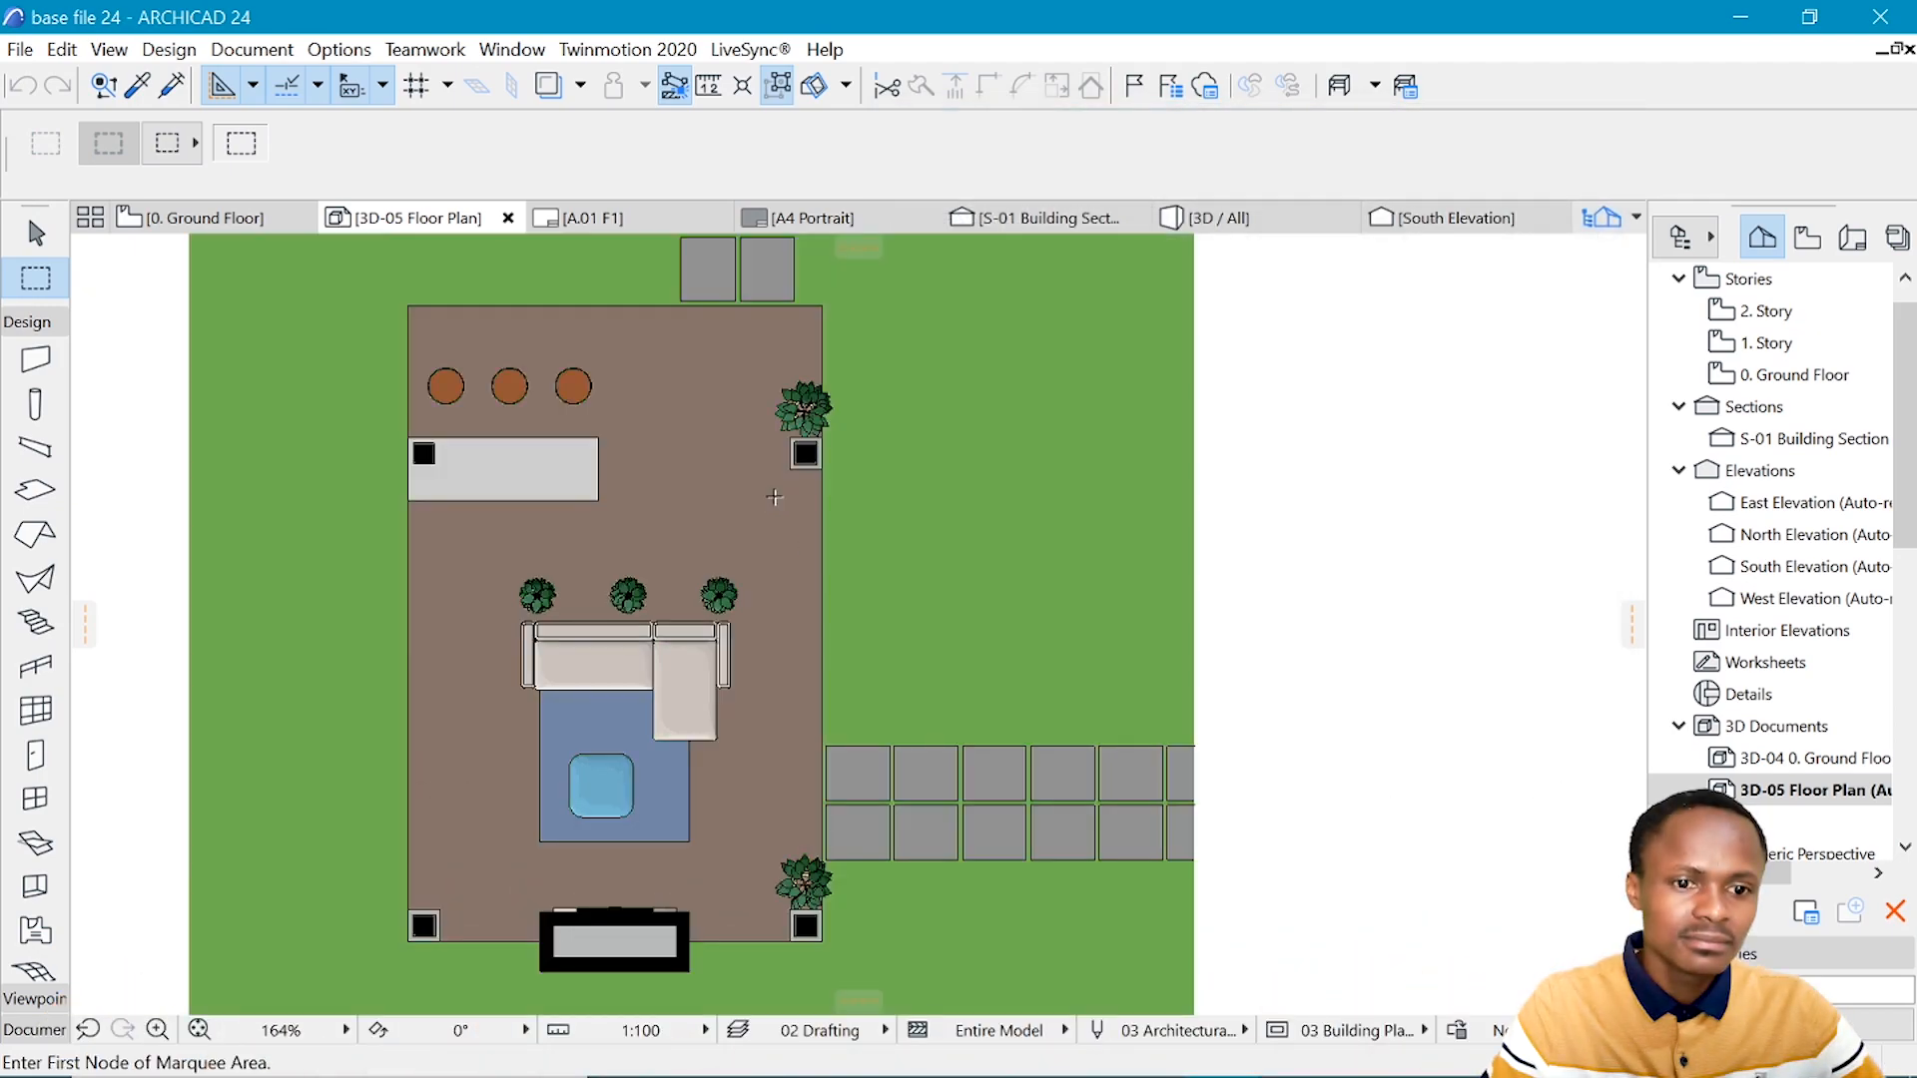
scroll(773, 496, "down", 6)
scroll(867, 371, "up", 1)
scroll(867, 371, "up", 1)
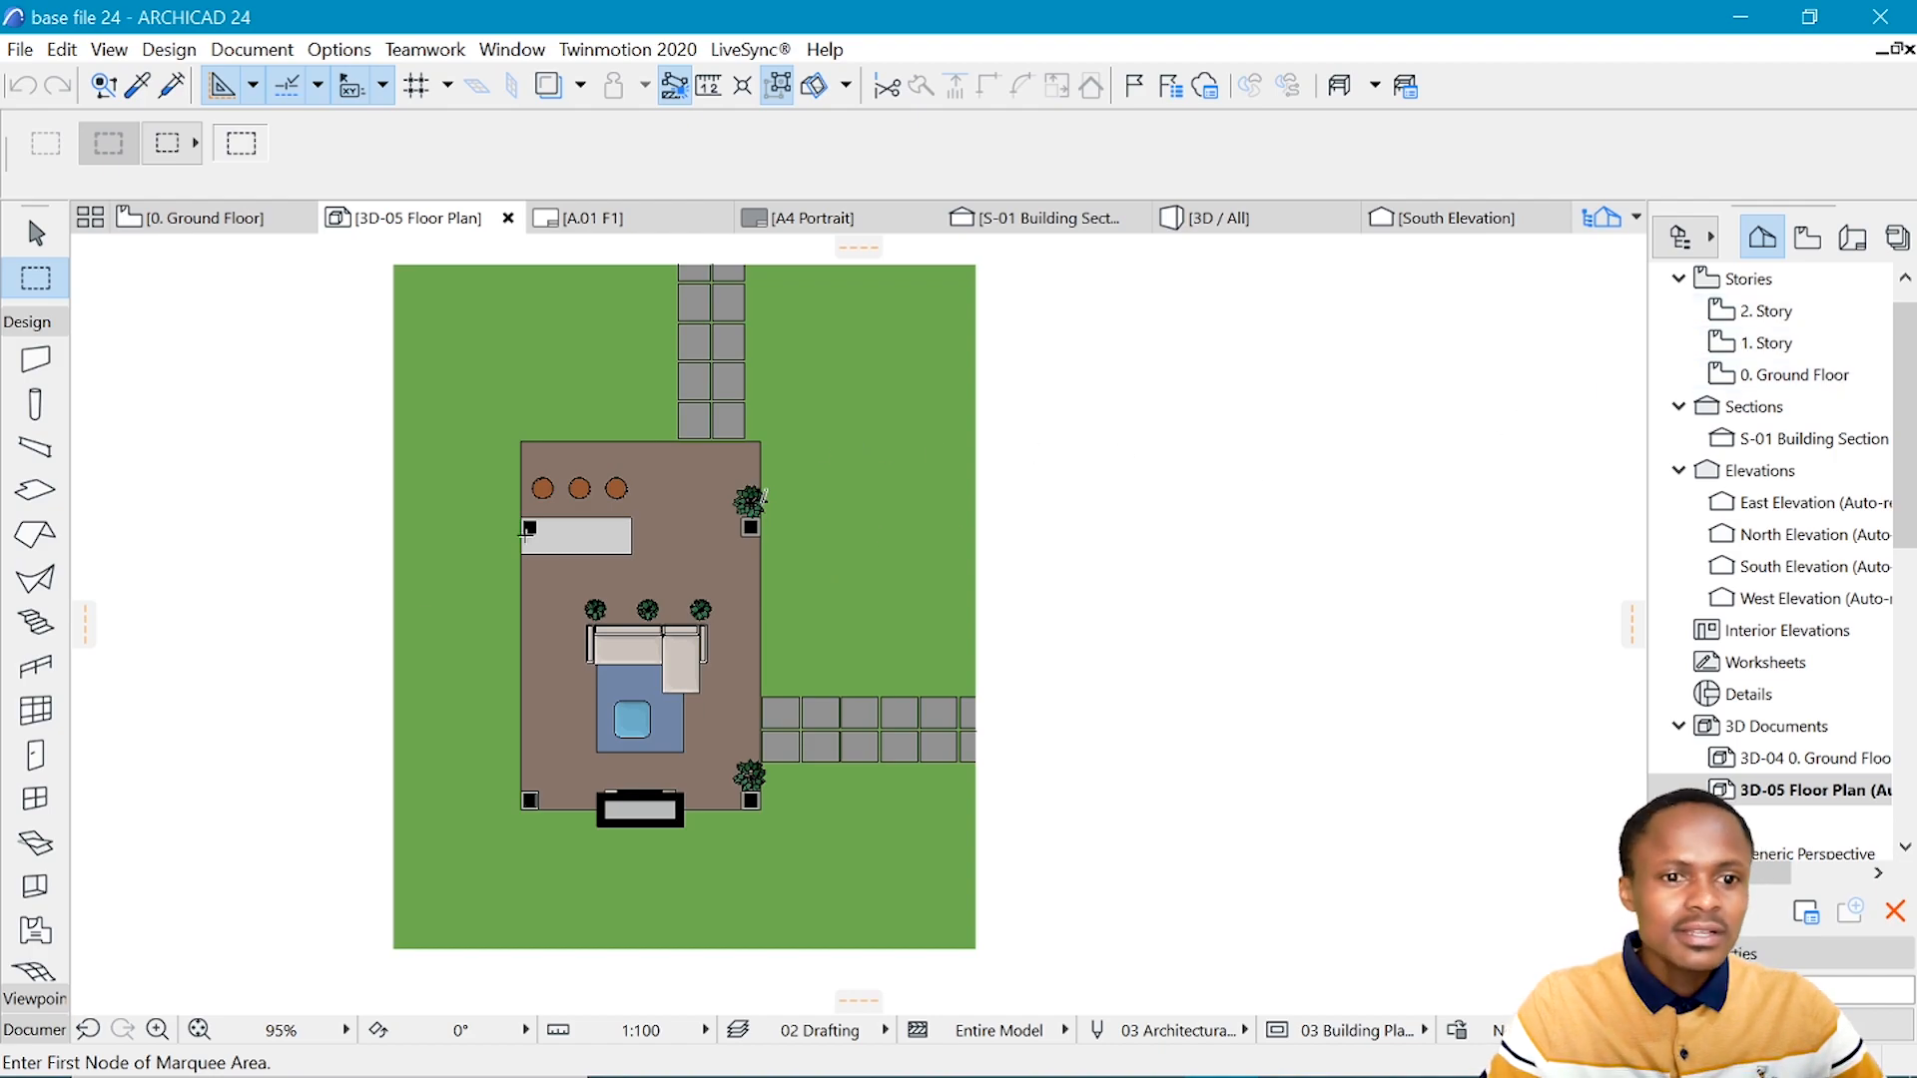
scroll(537, 535, "down", 2)
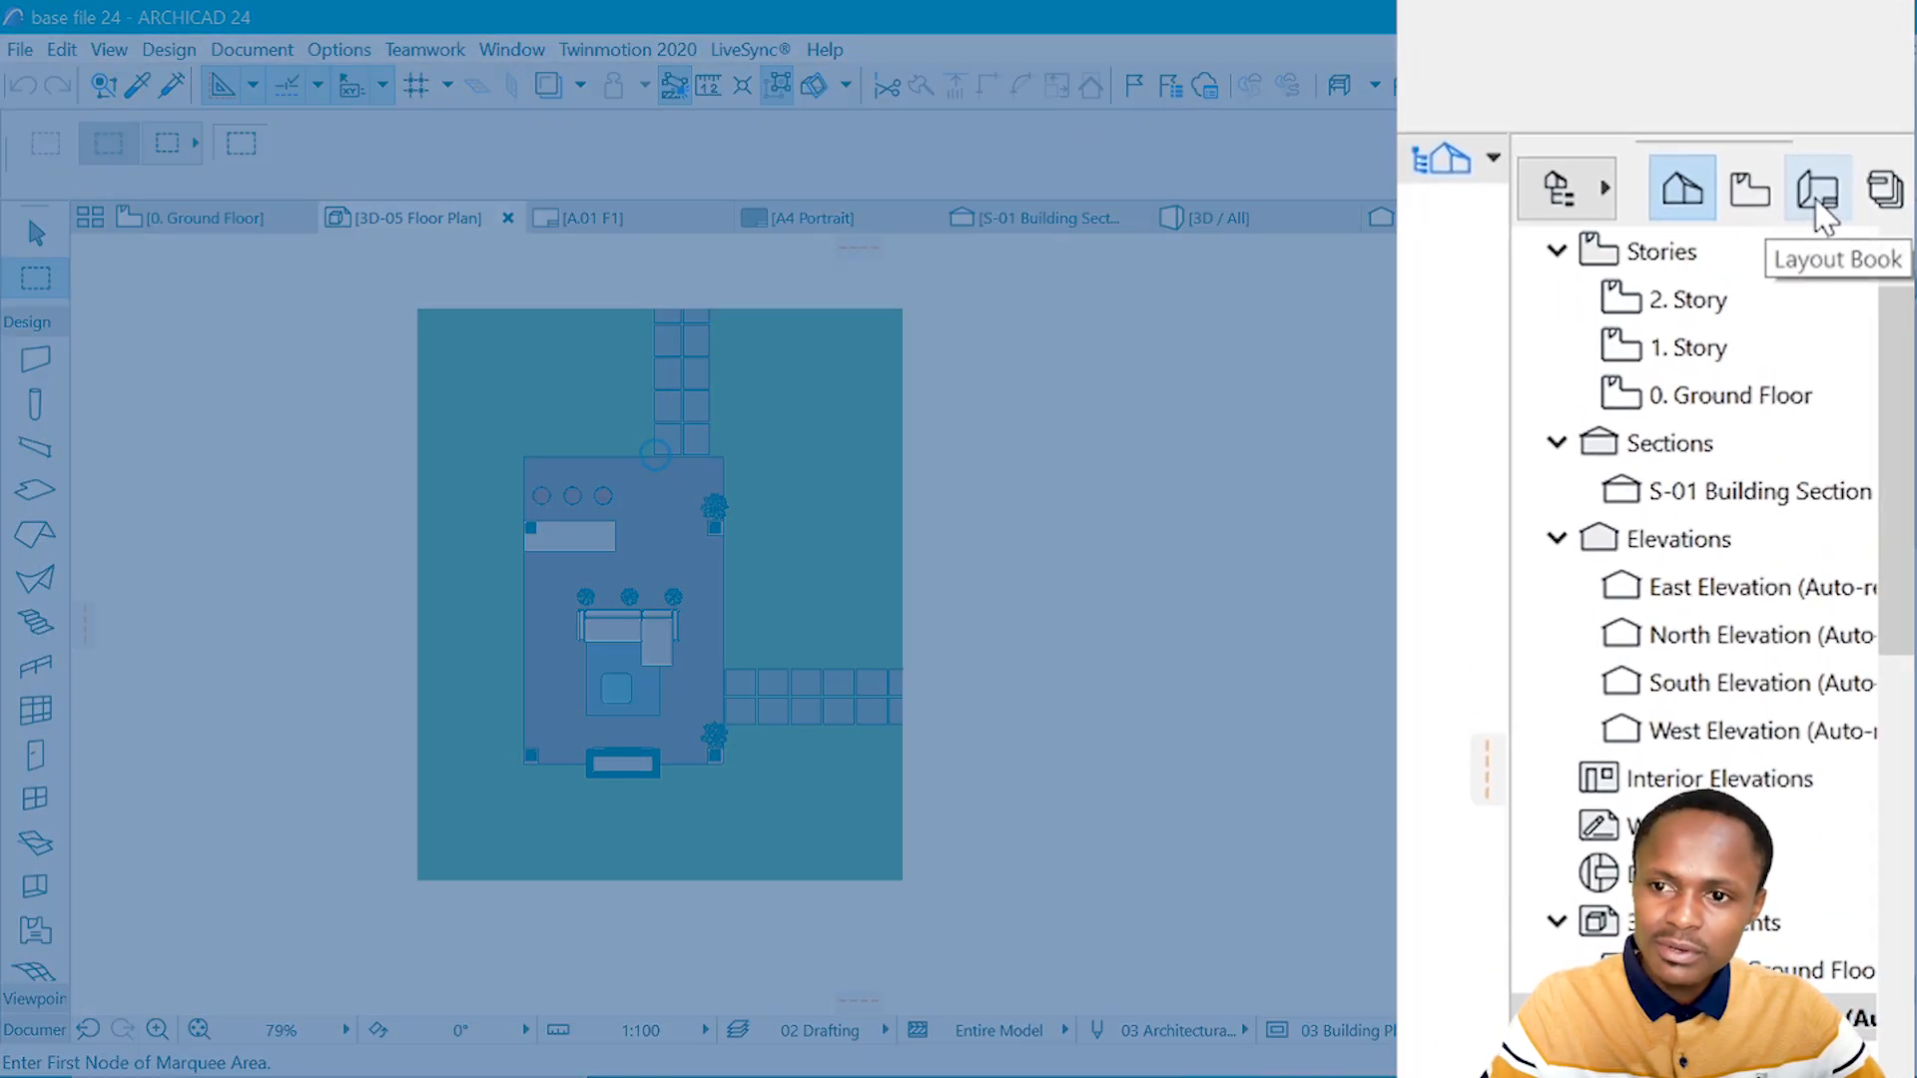
- Create a layout with the name Floor plan in the layout book, based on the A4 Portrait master layout
left_click(1816, 195)
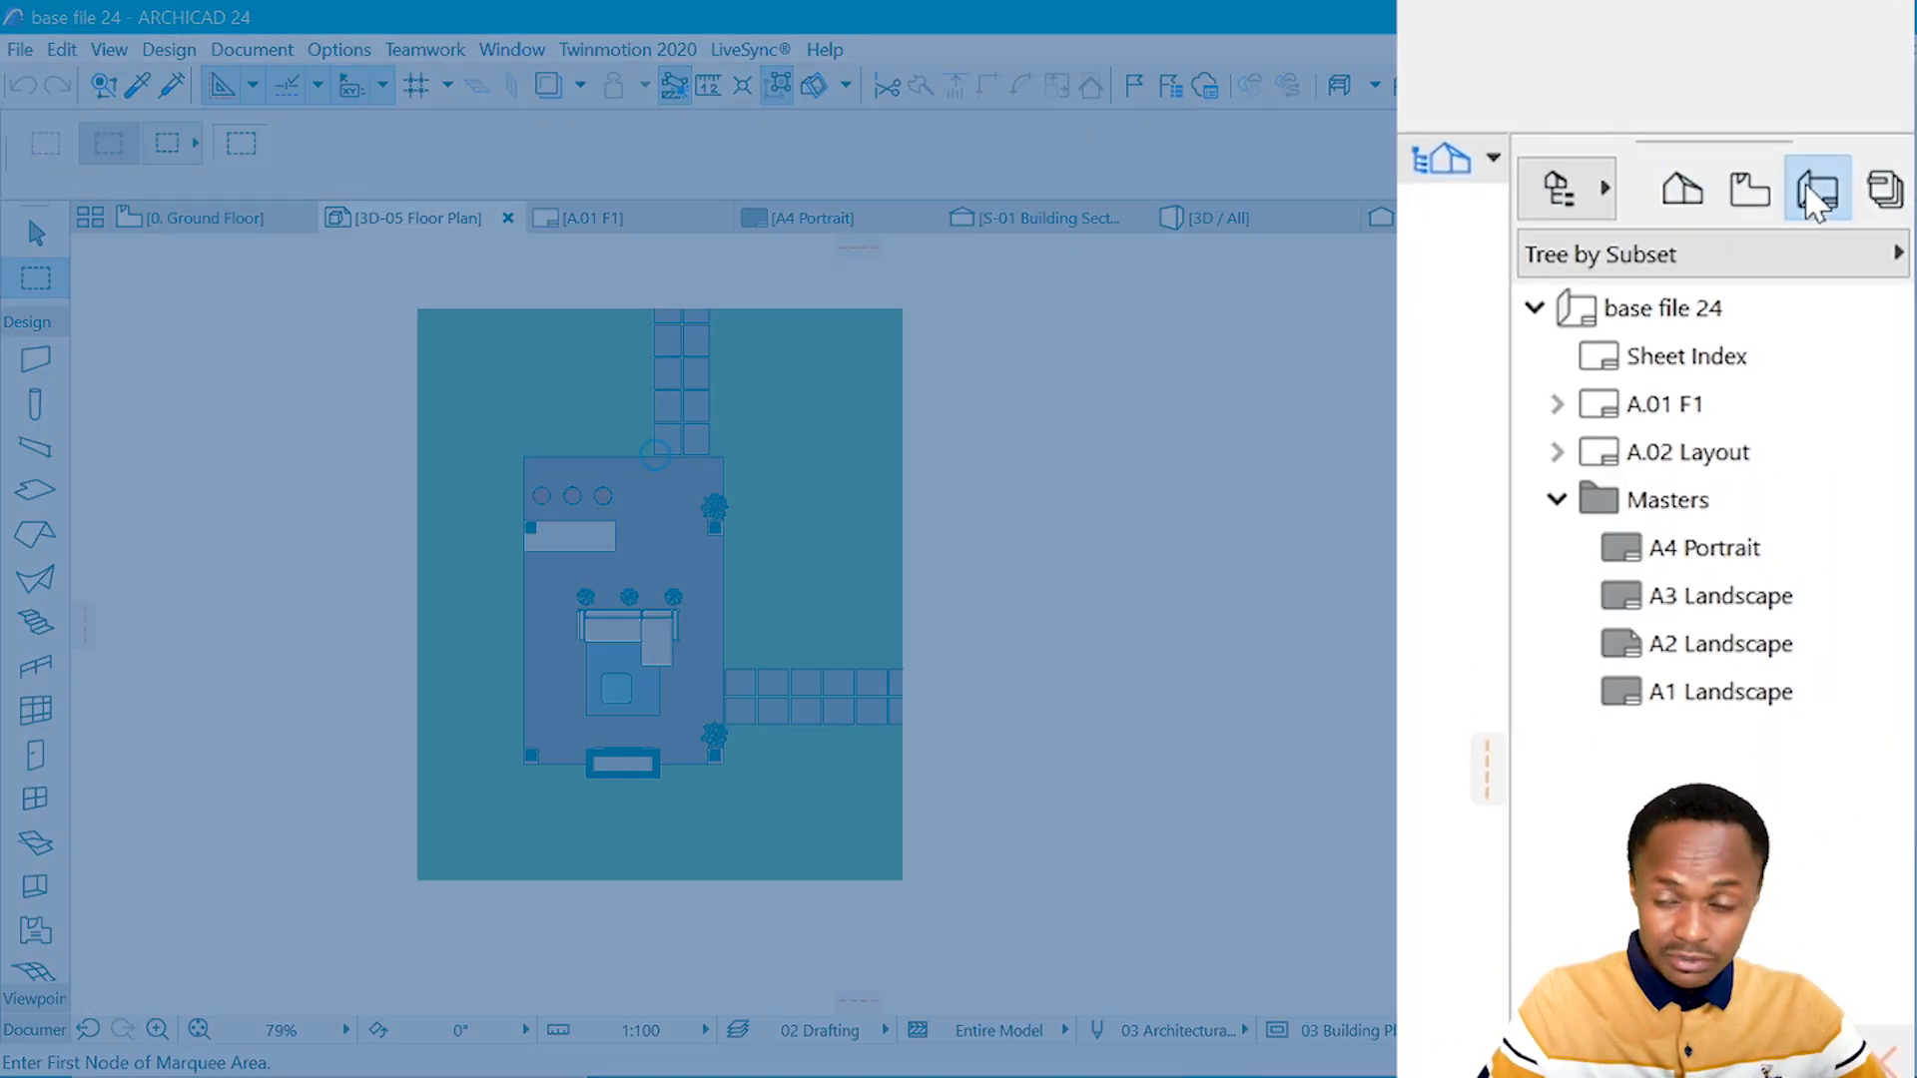
left_click(1685, 361)
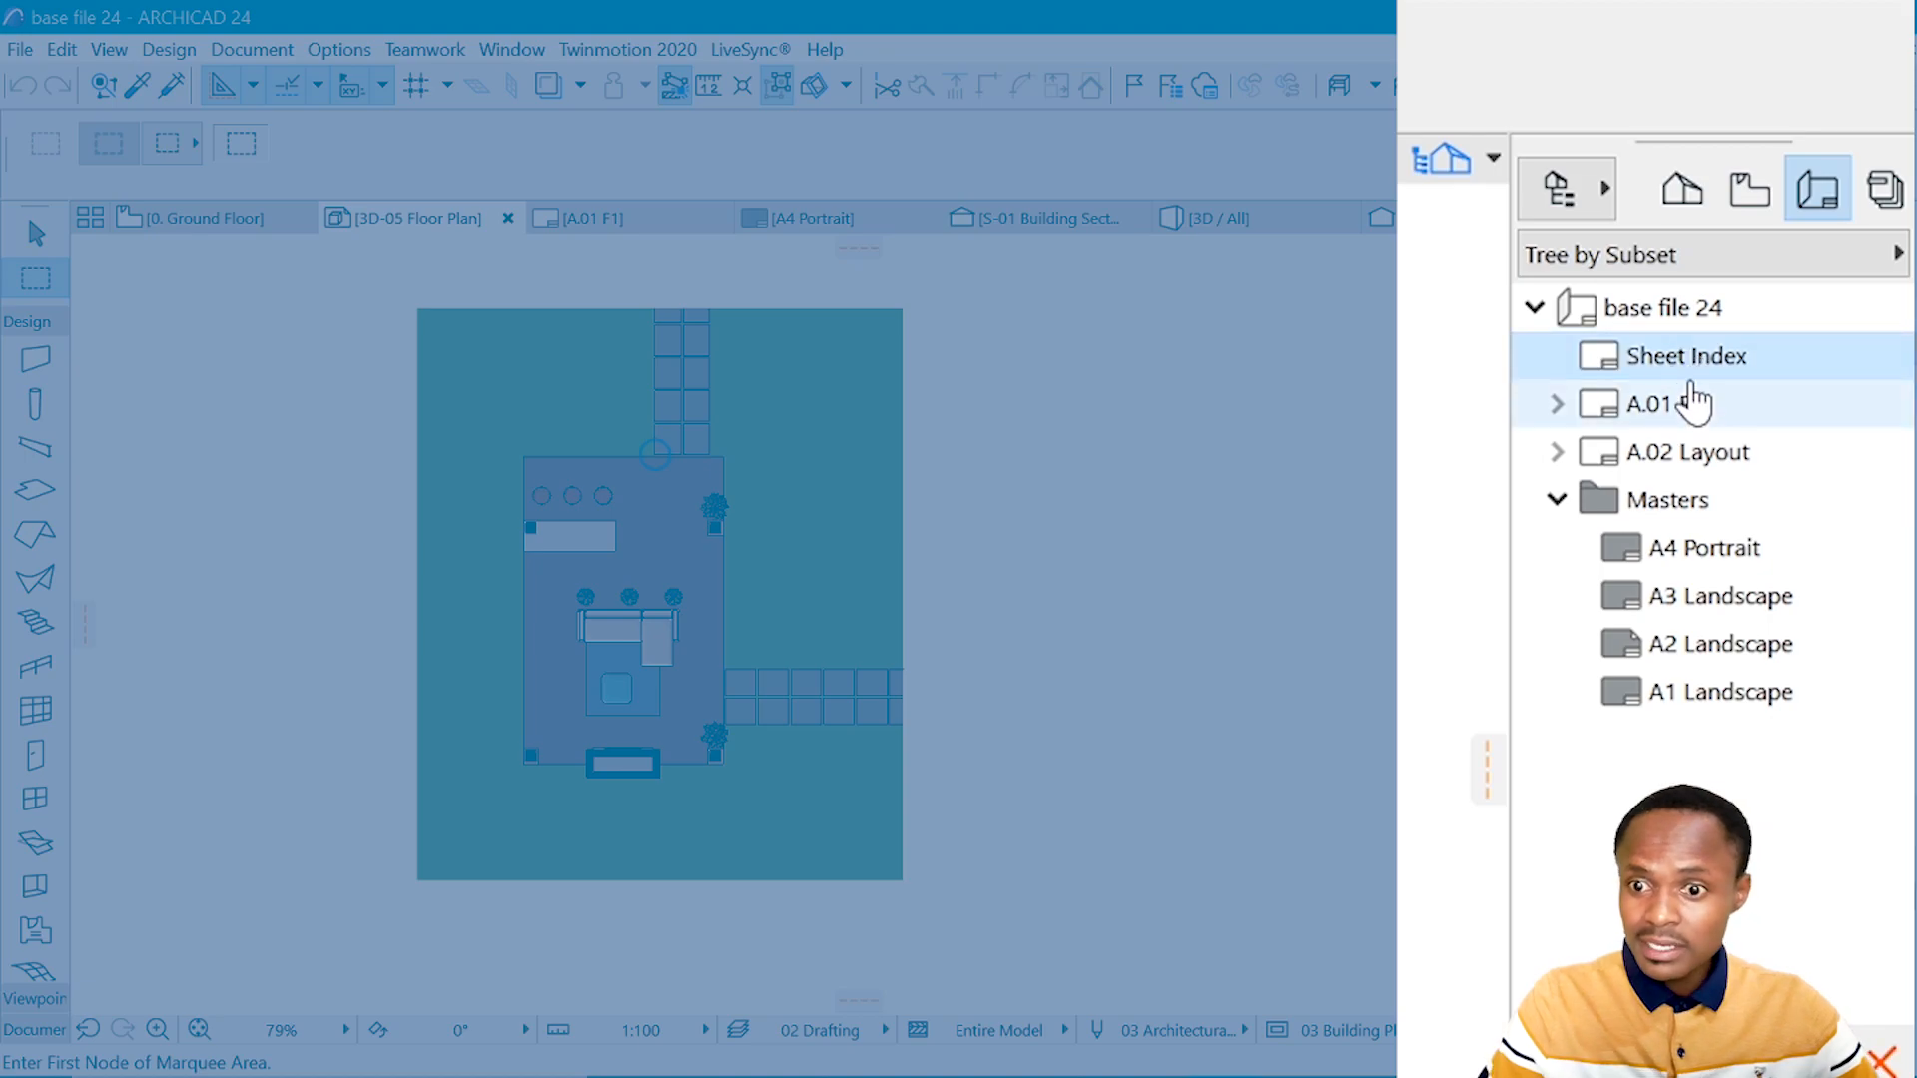
right_click(1698, 356)
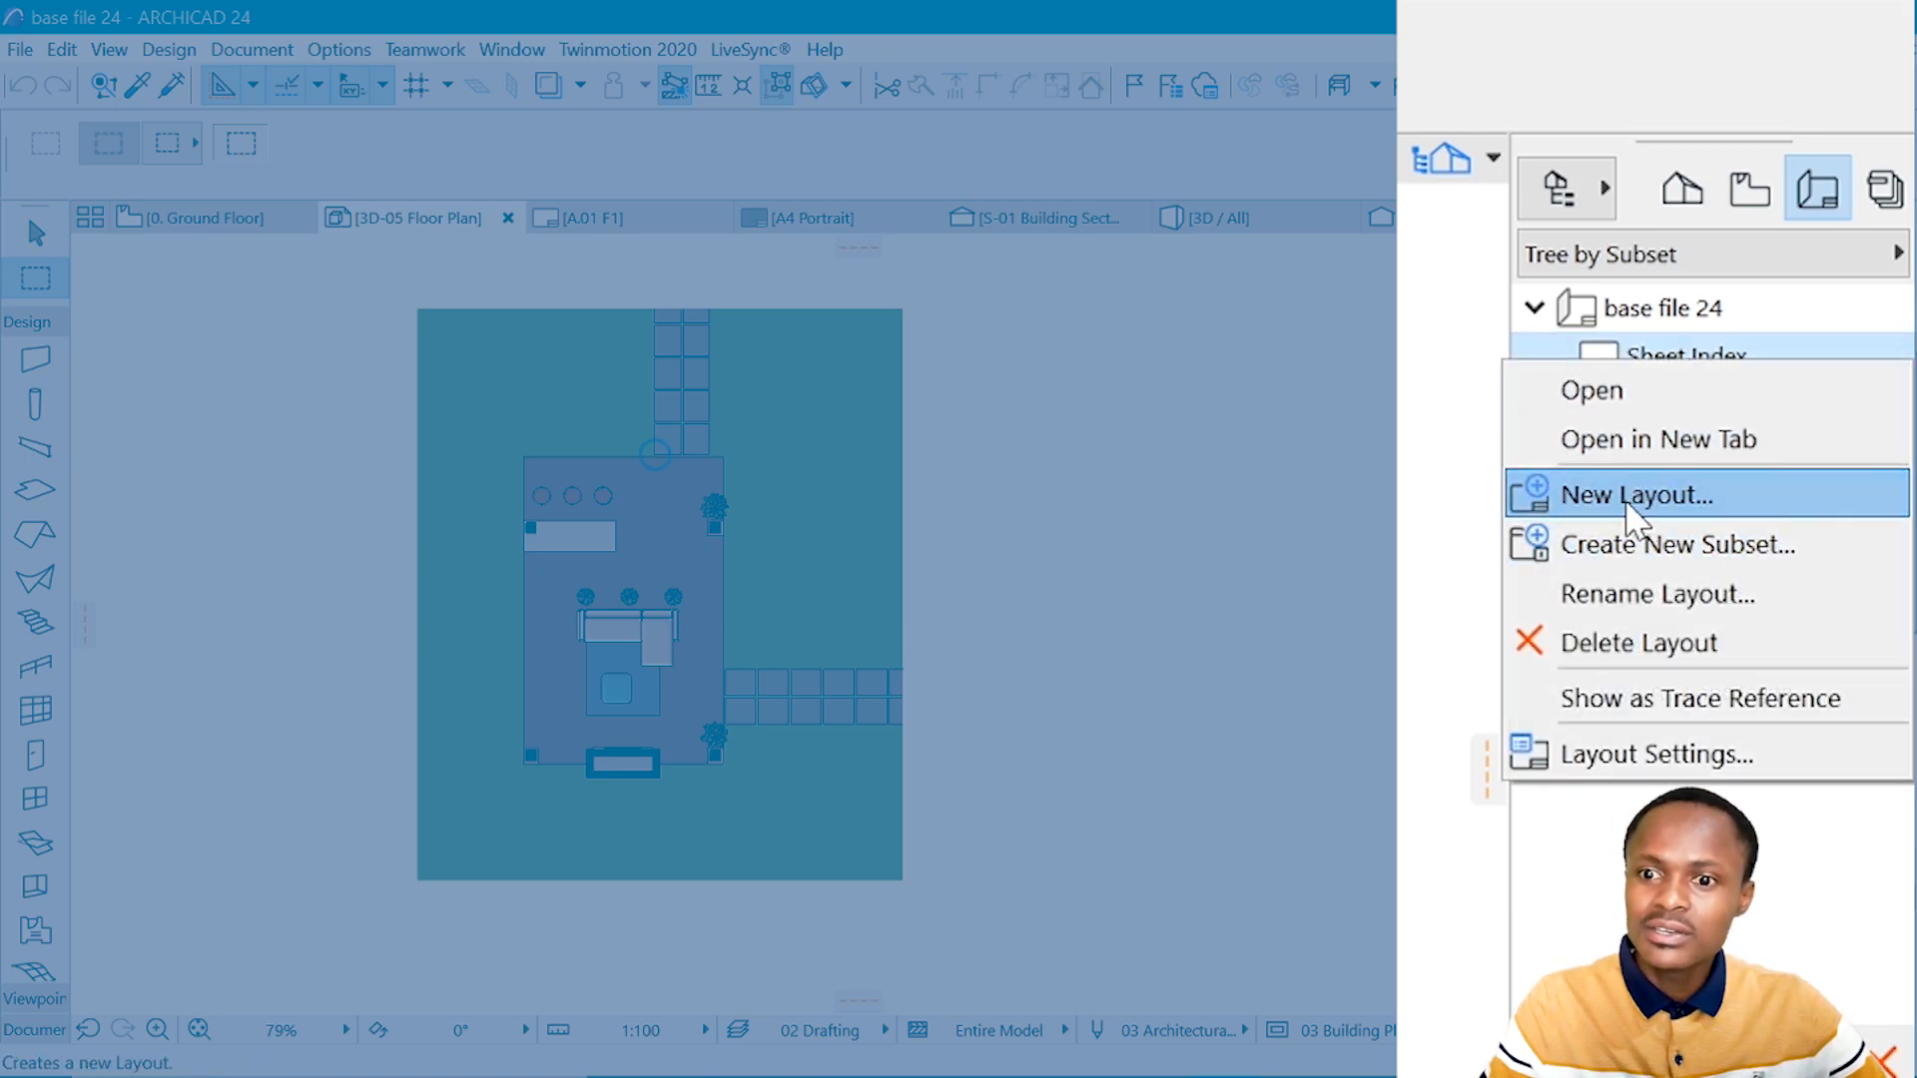
left_click(1622, 495)
left_click(942, 541)
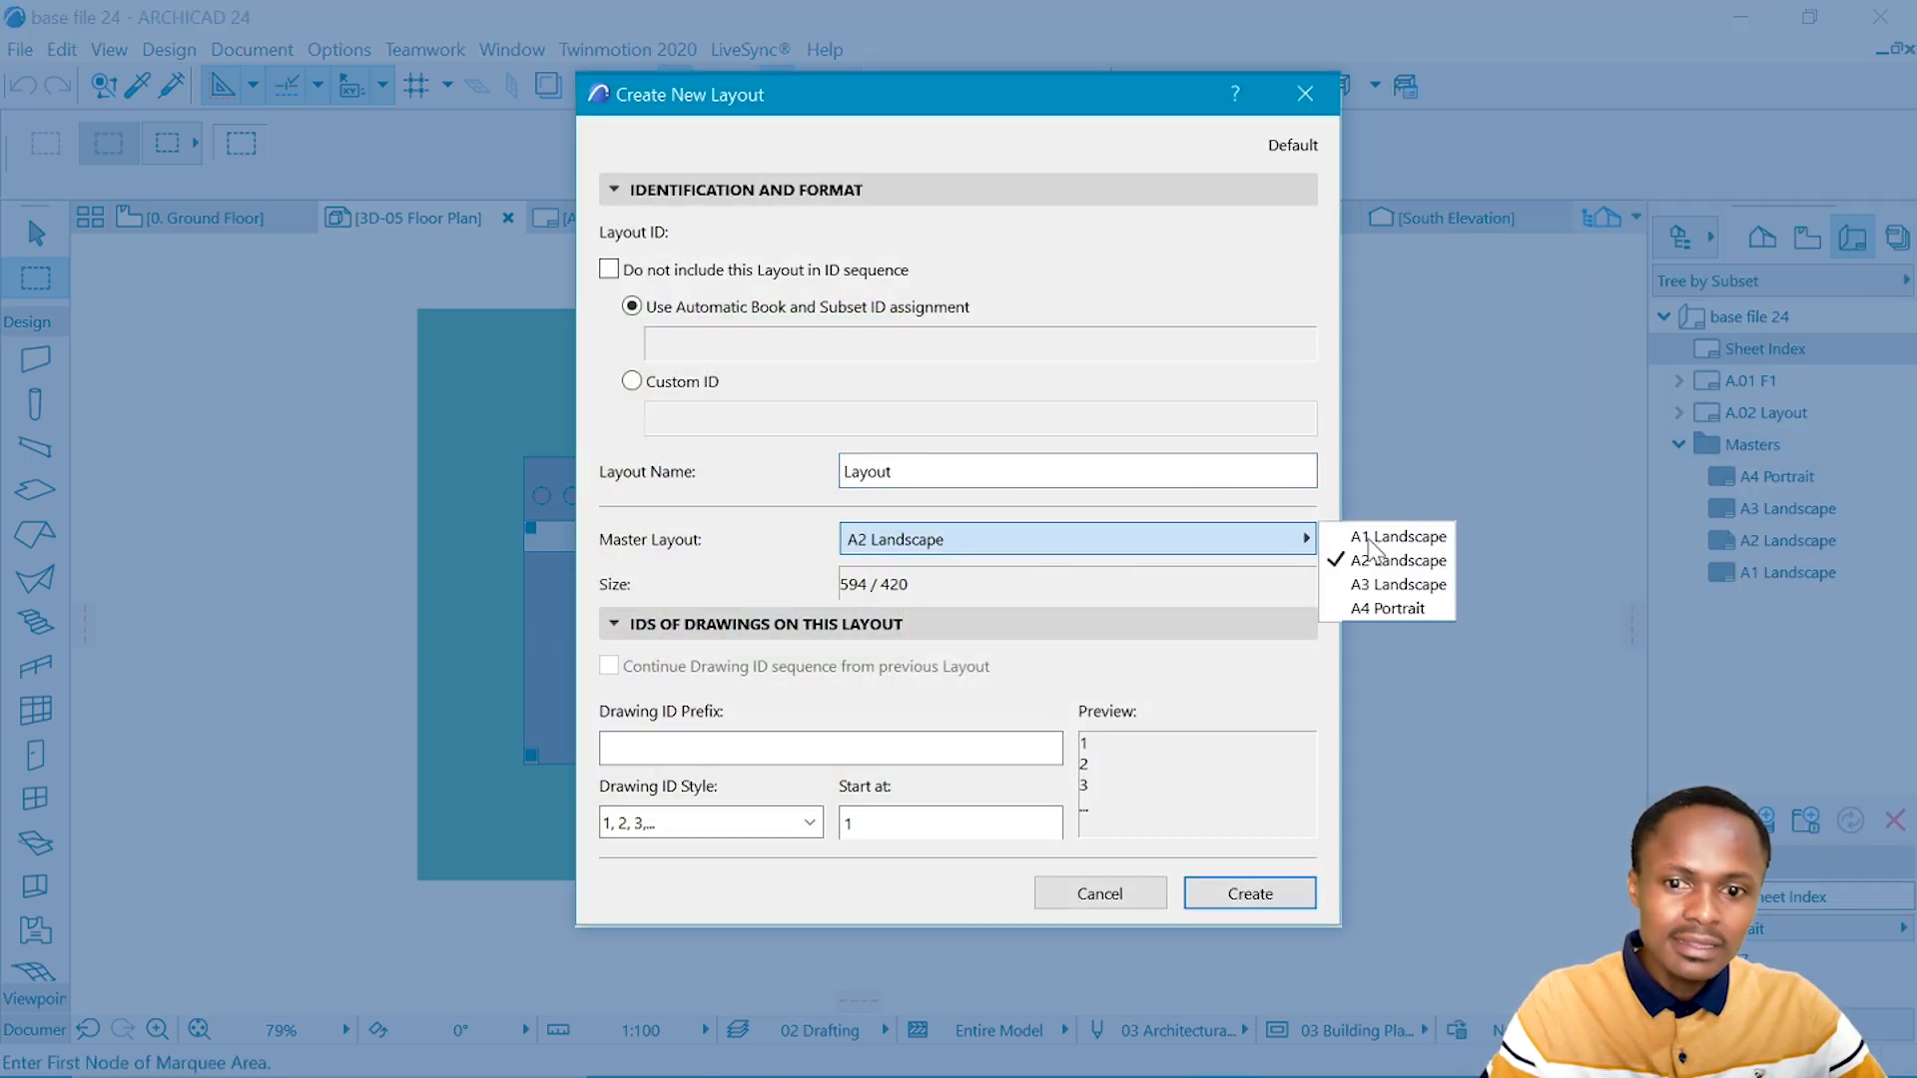
left_click(1378, 607)
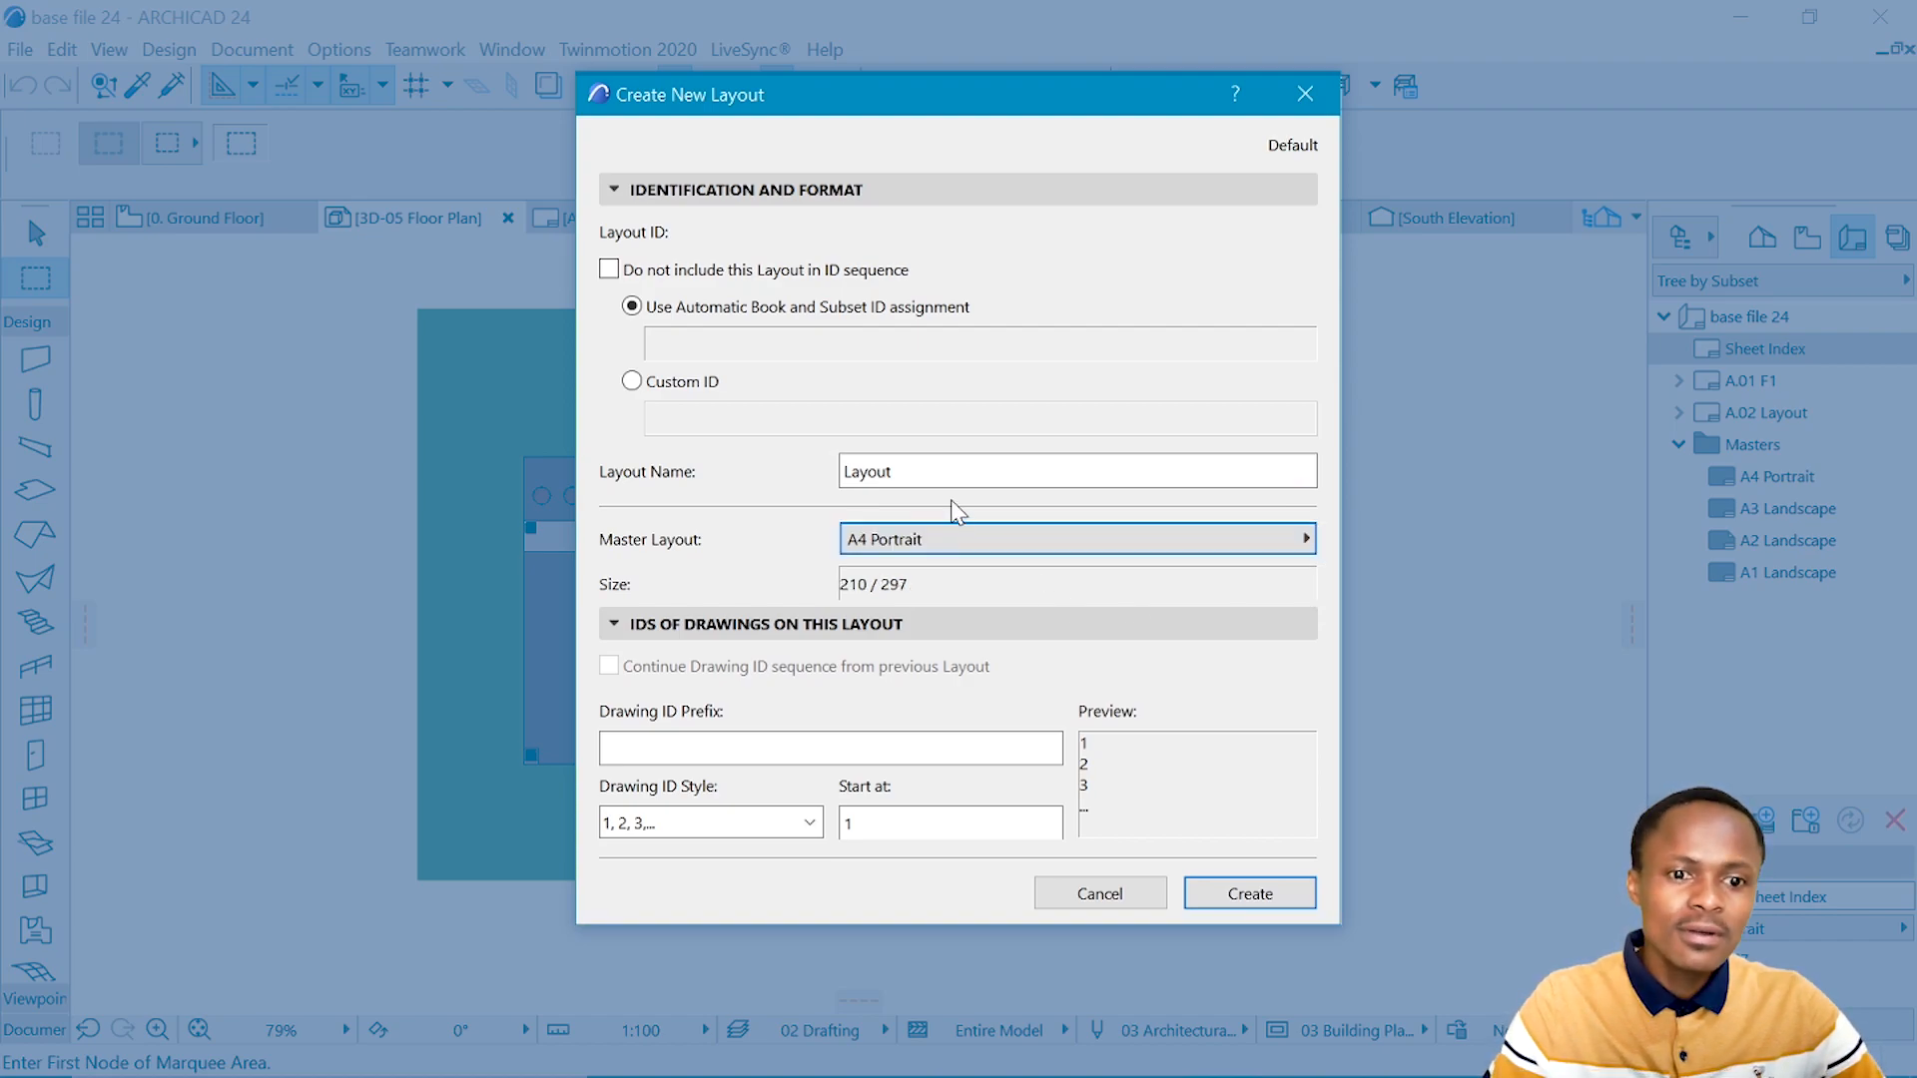
key("shift+Tab")
type("Fl")
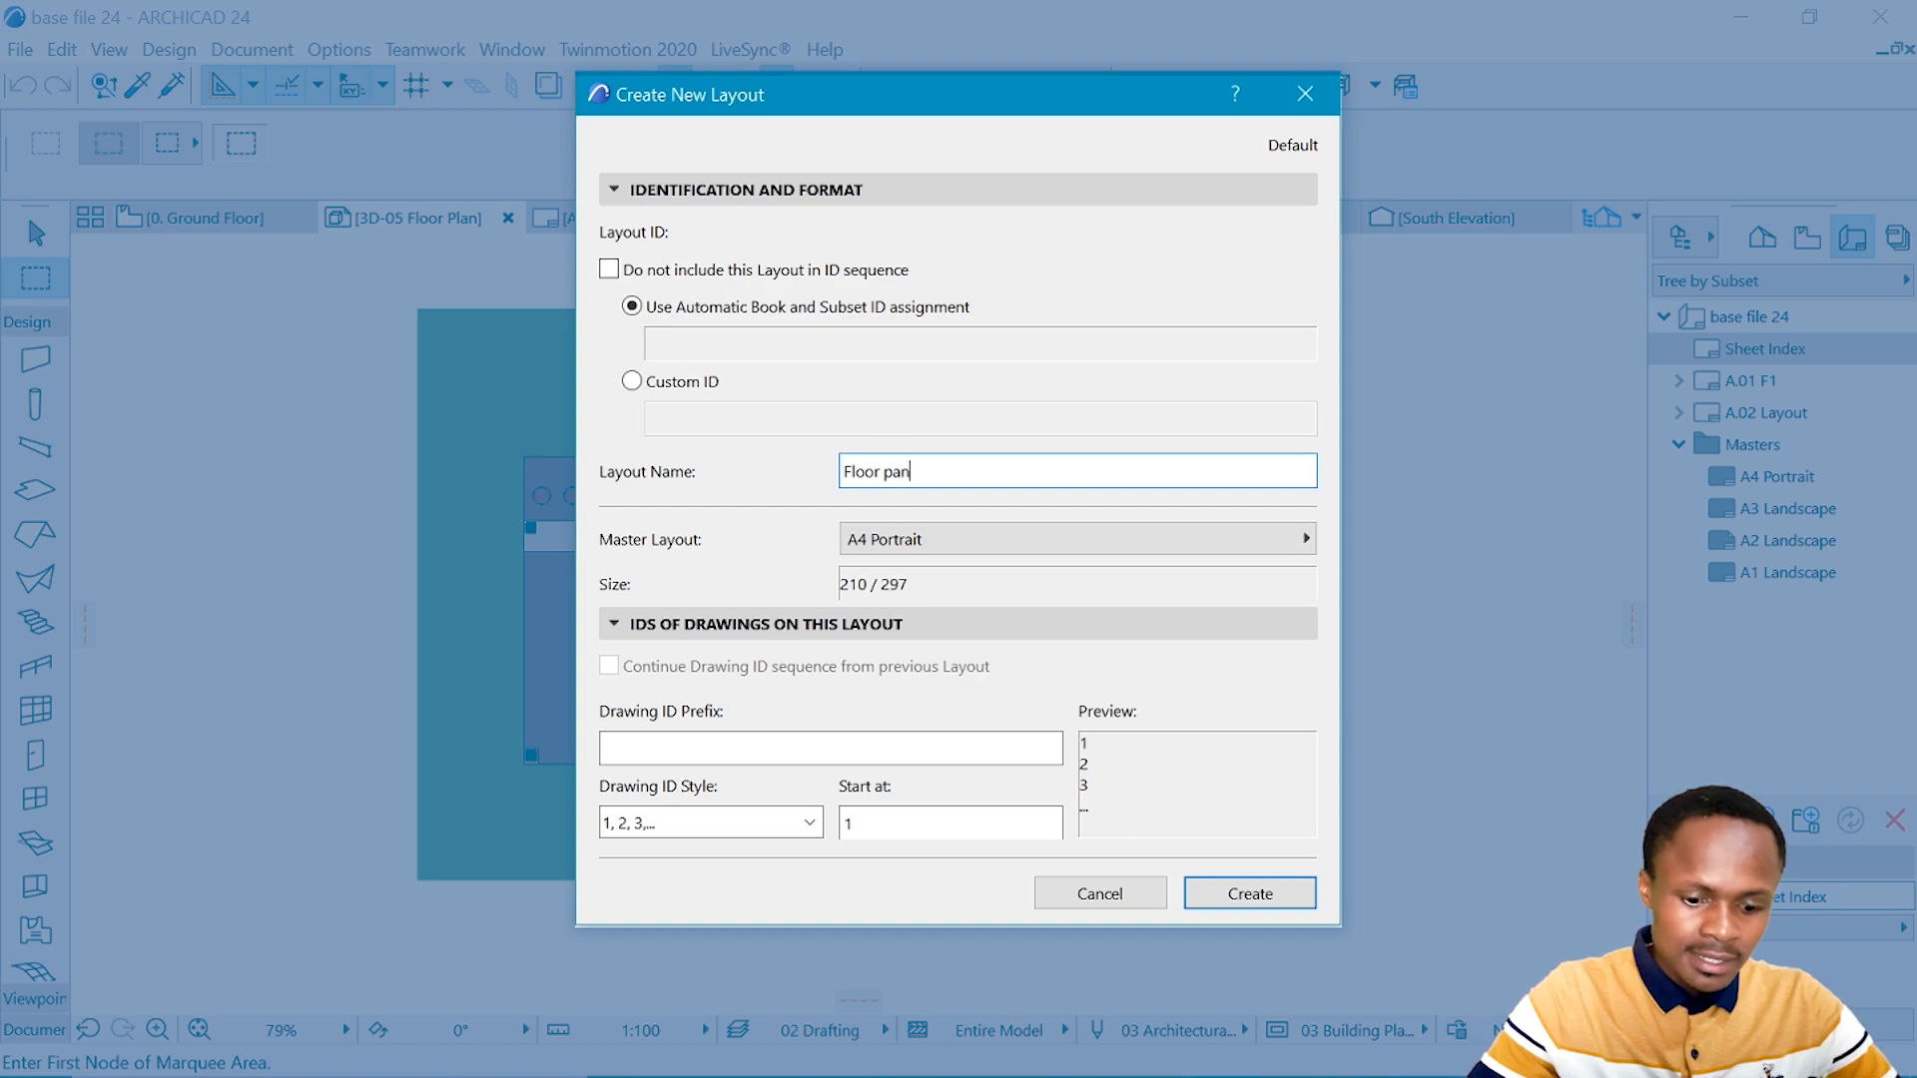
type("oor plan")
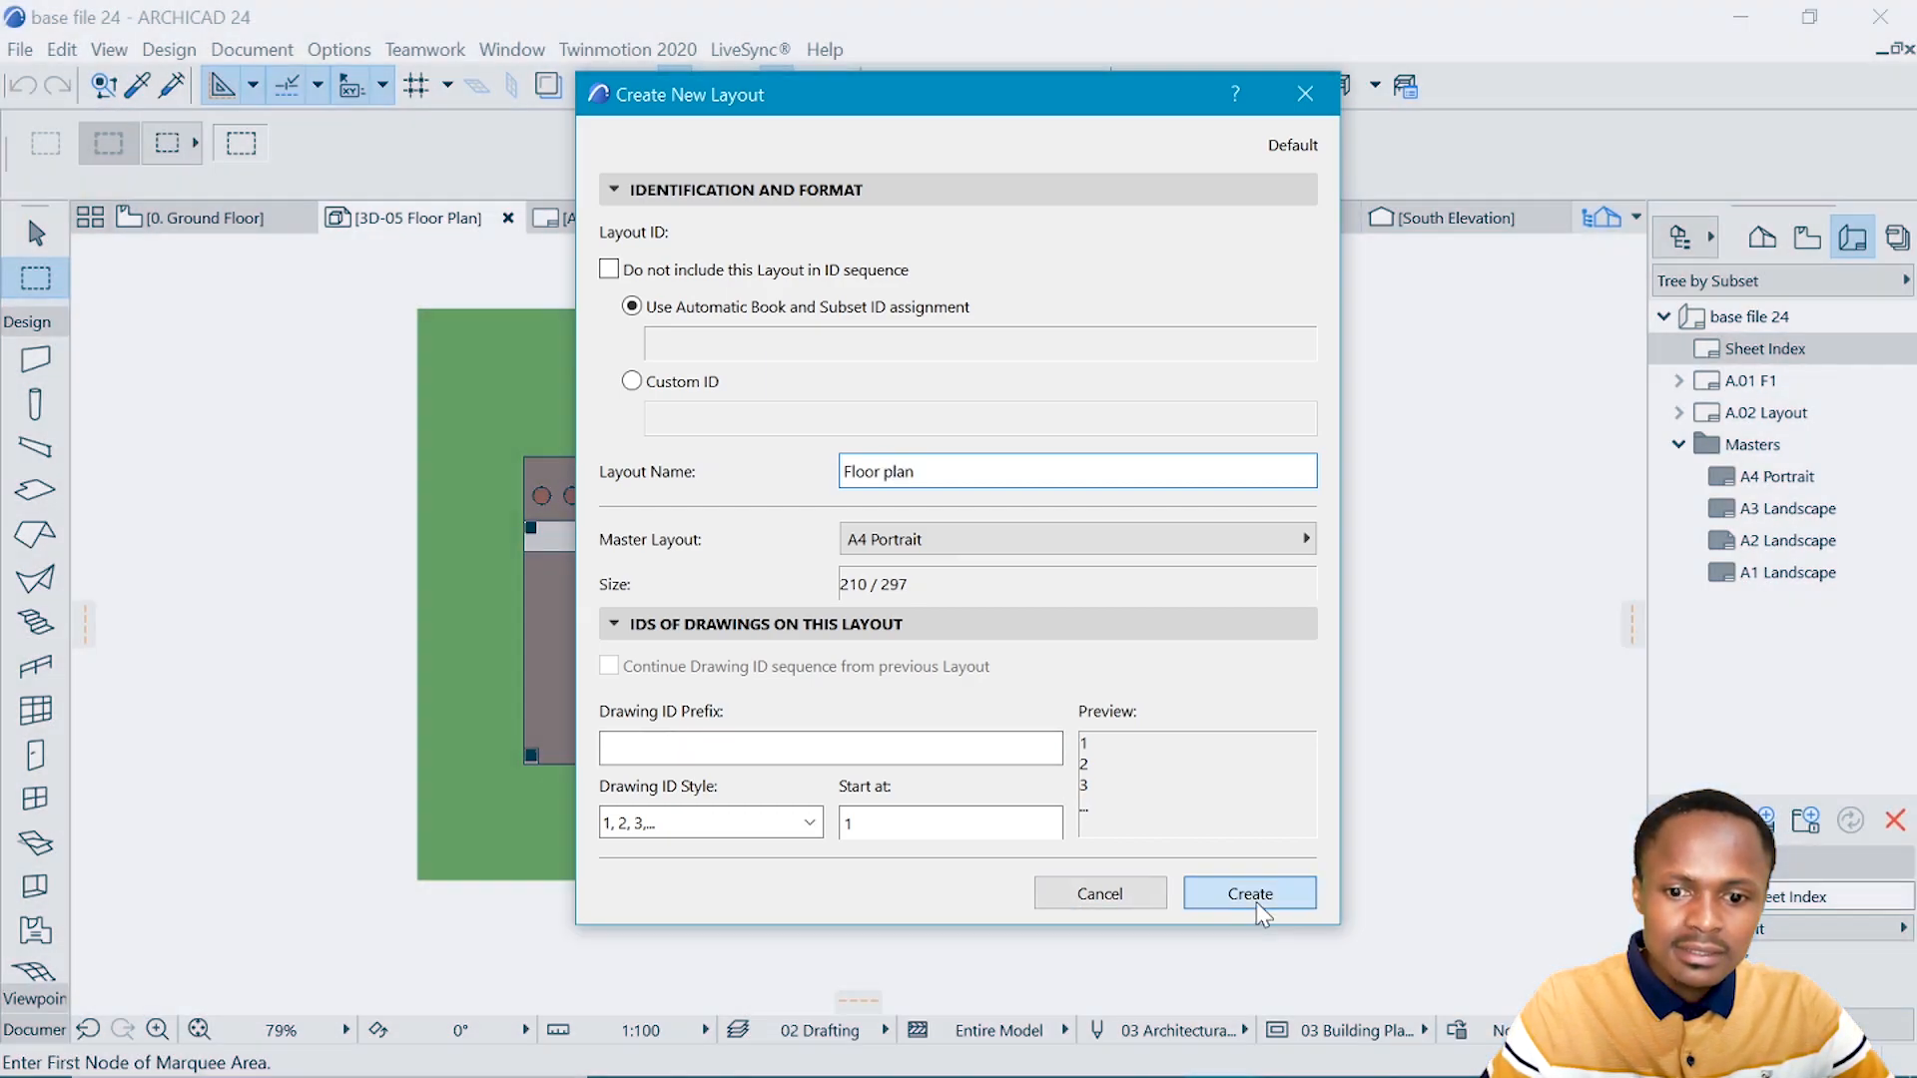
left_click(1254, 898)
scroll(1063, 439, "down", 1)
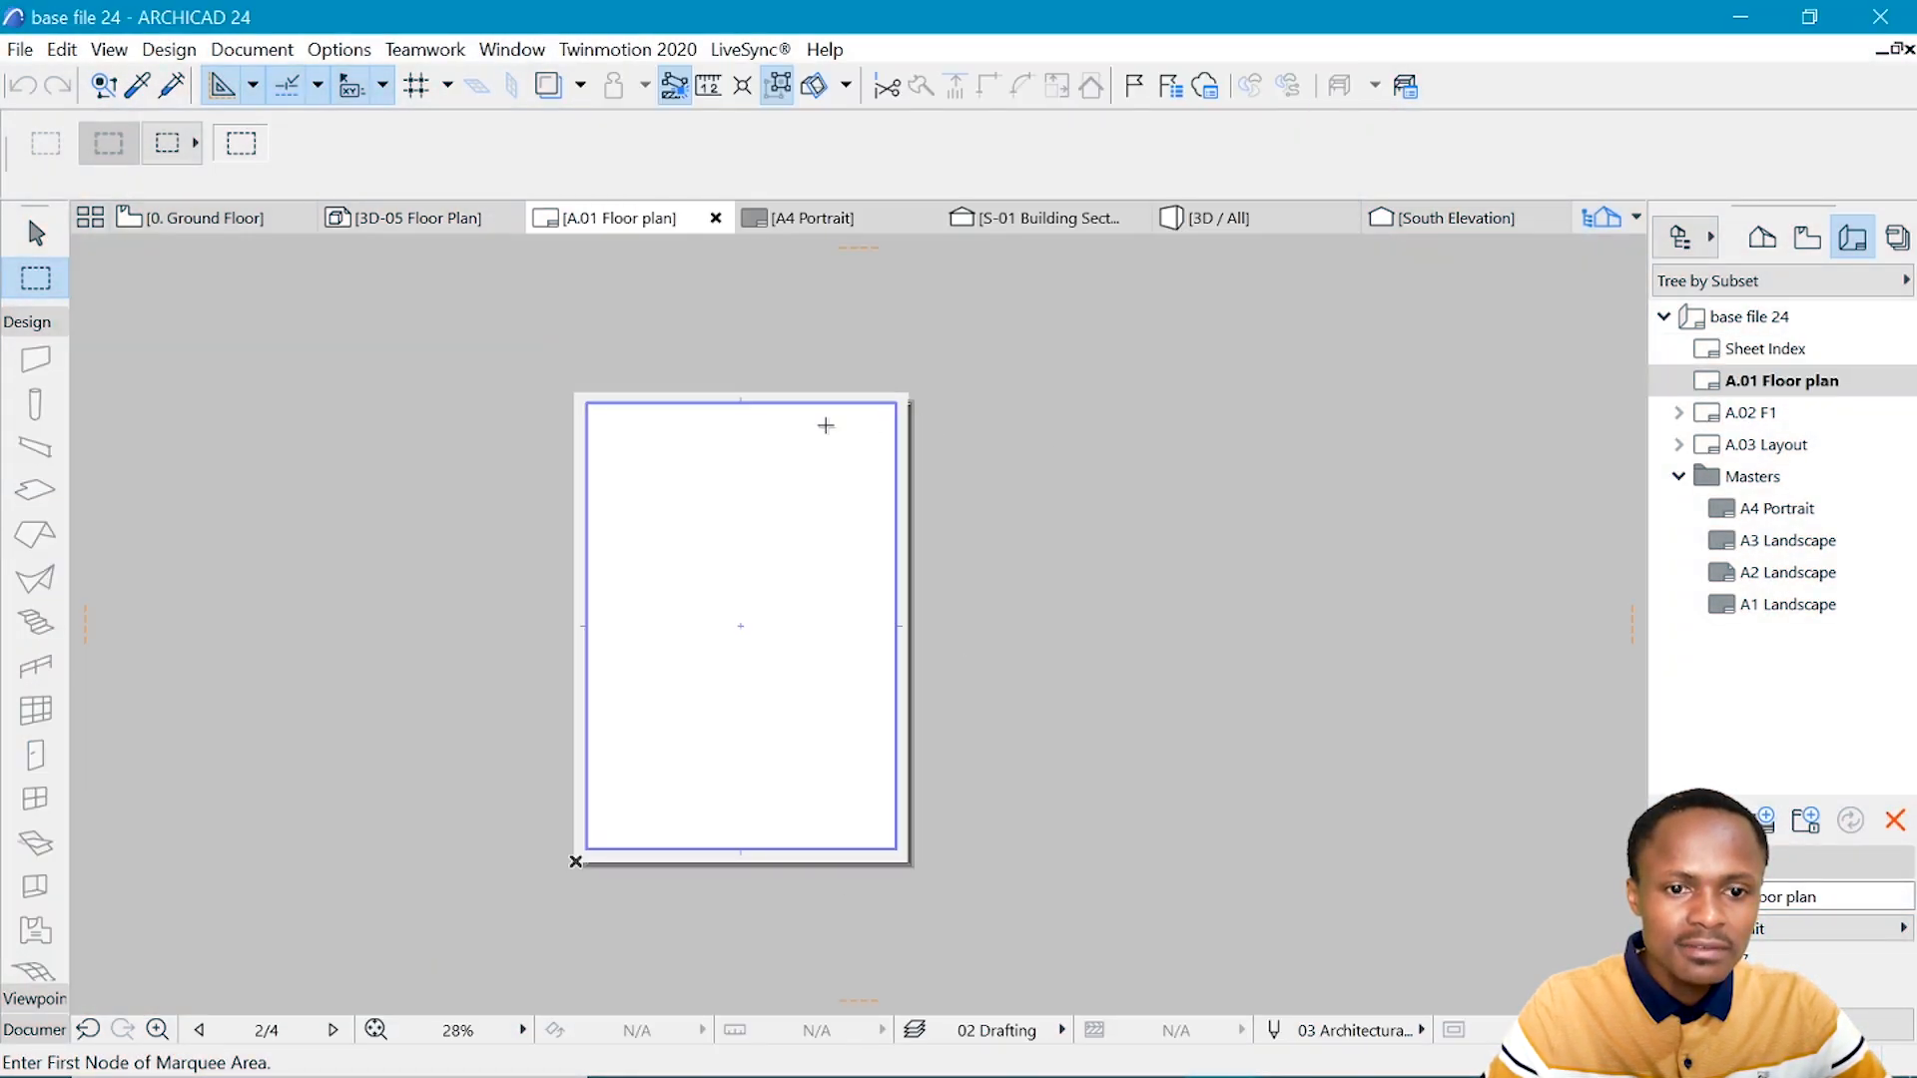
- Examine the A4 Portrait, A3 Landscape and A2 Landscape master layouts for title blocks, and return to the Floor plan layout
double_click(1742, 509)
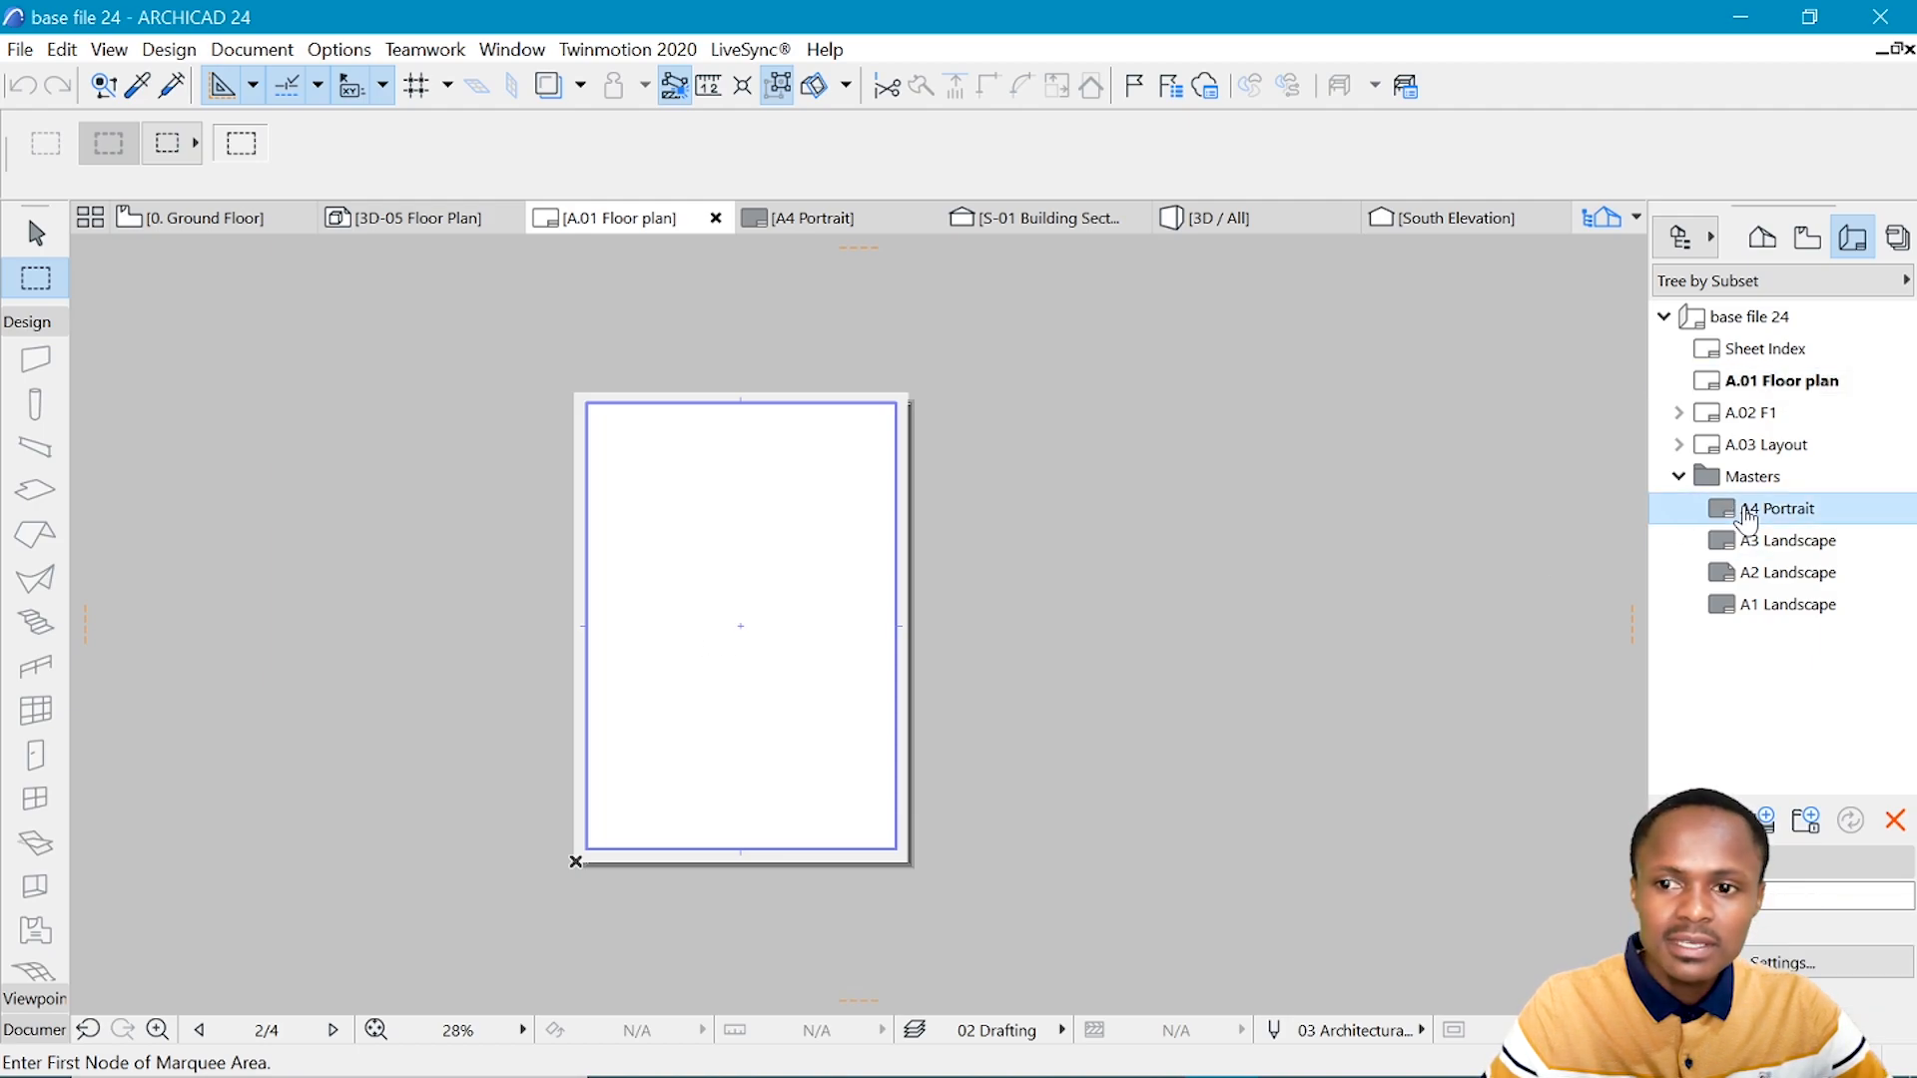
scroll(629, 543, "down", 3)
scroll(603, 735, "up", 2)
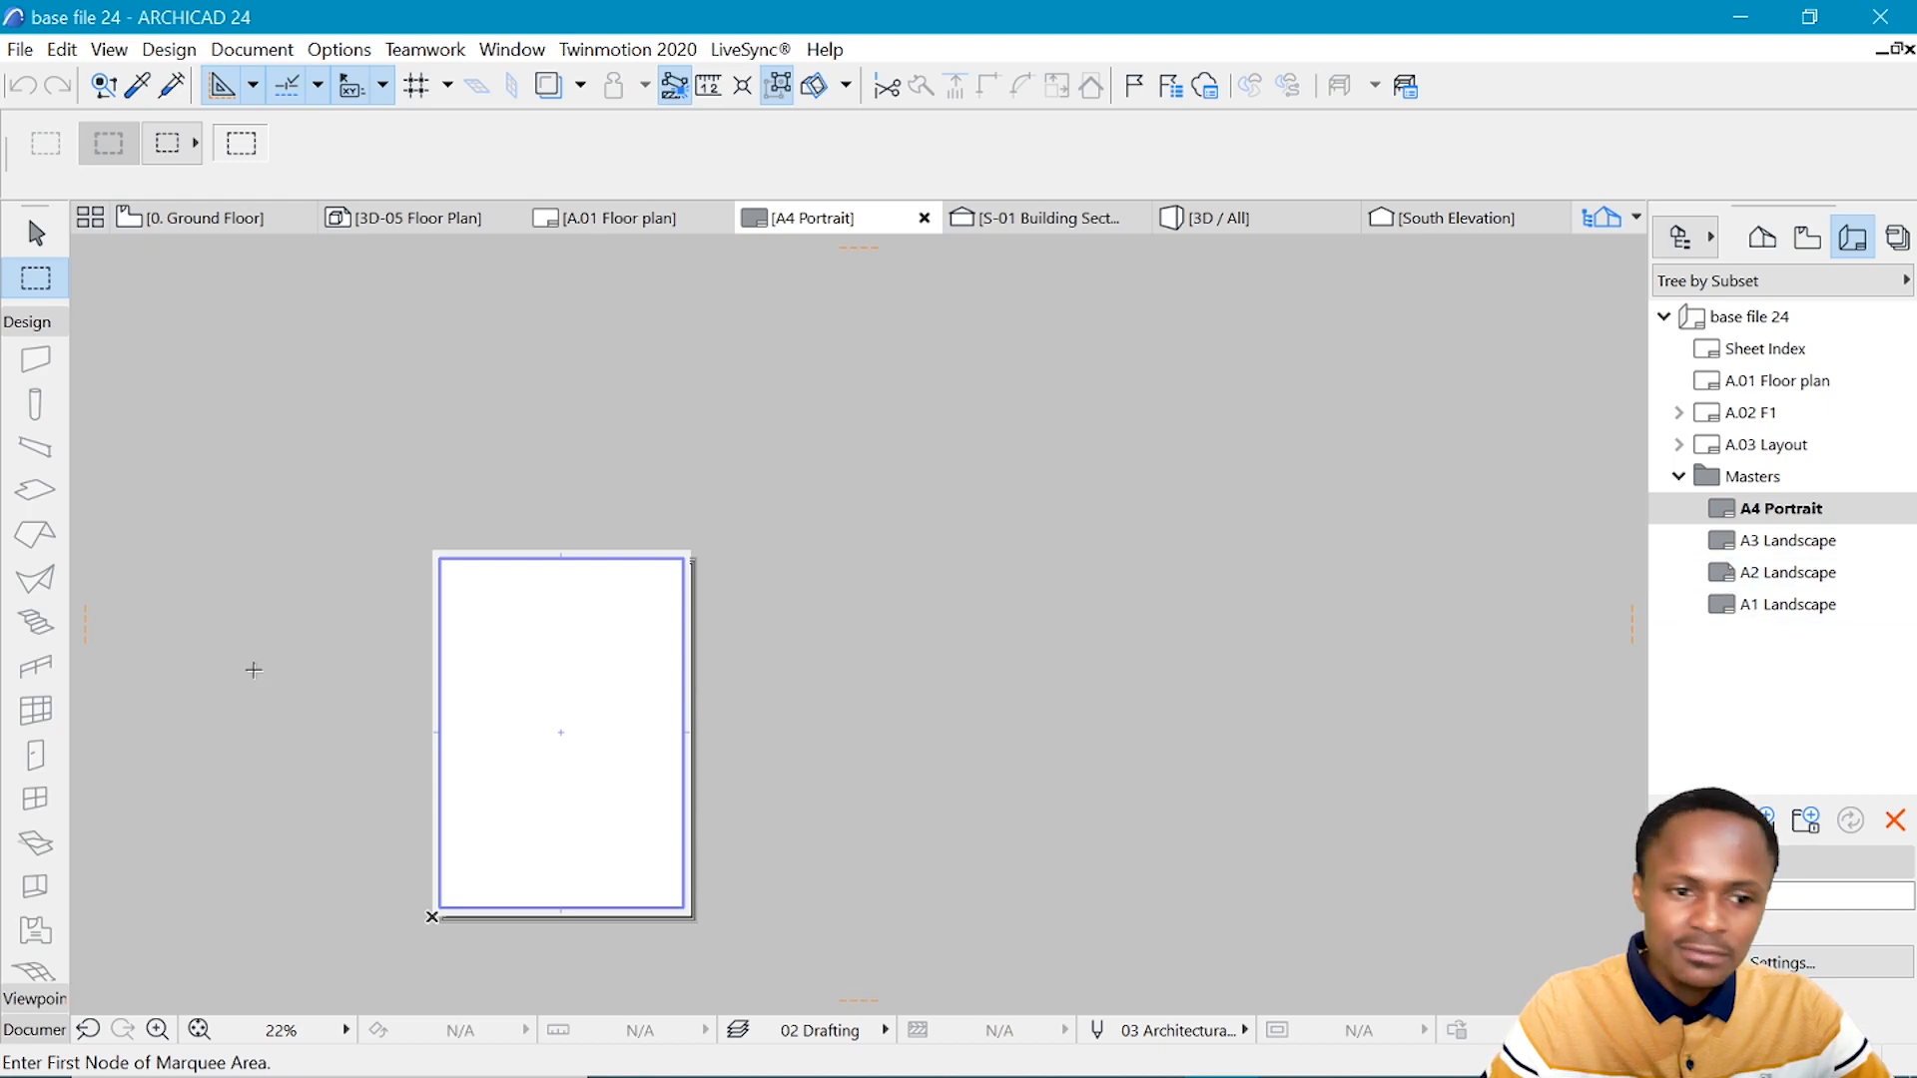
double_click(1757, 540)
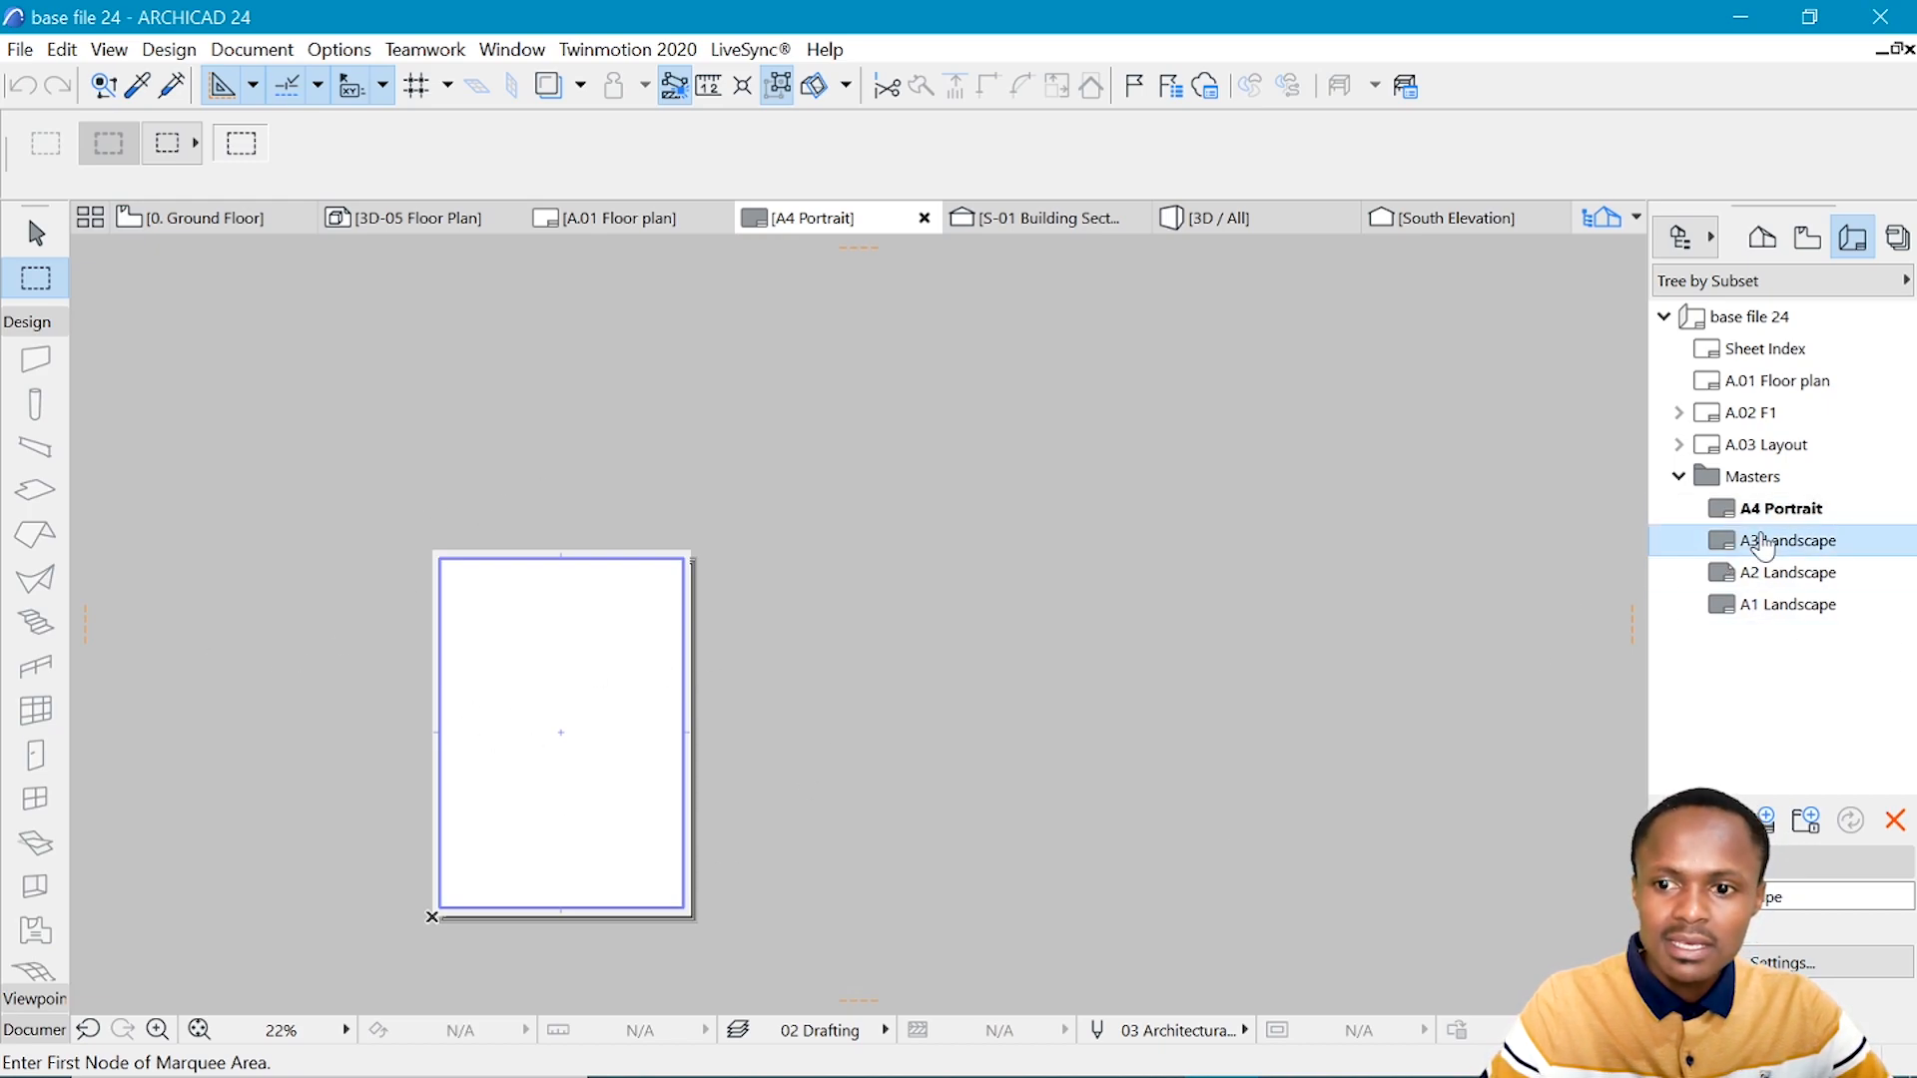
double_click(1765, 577)
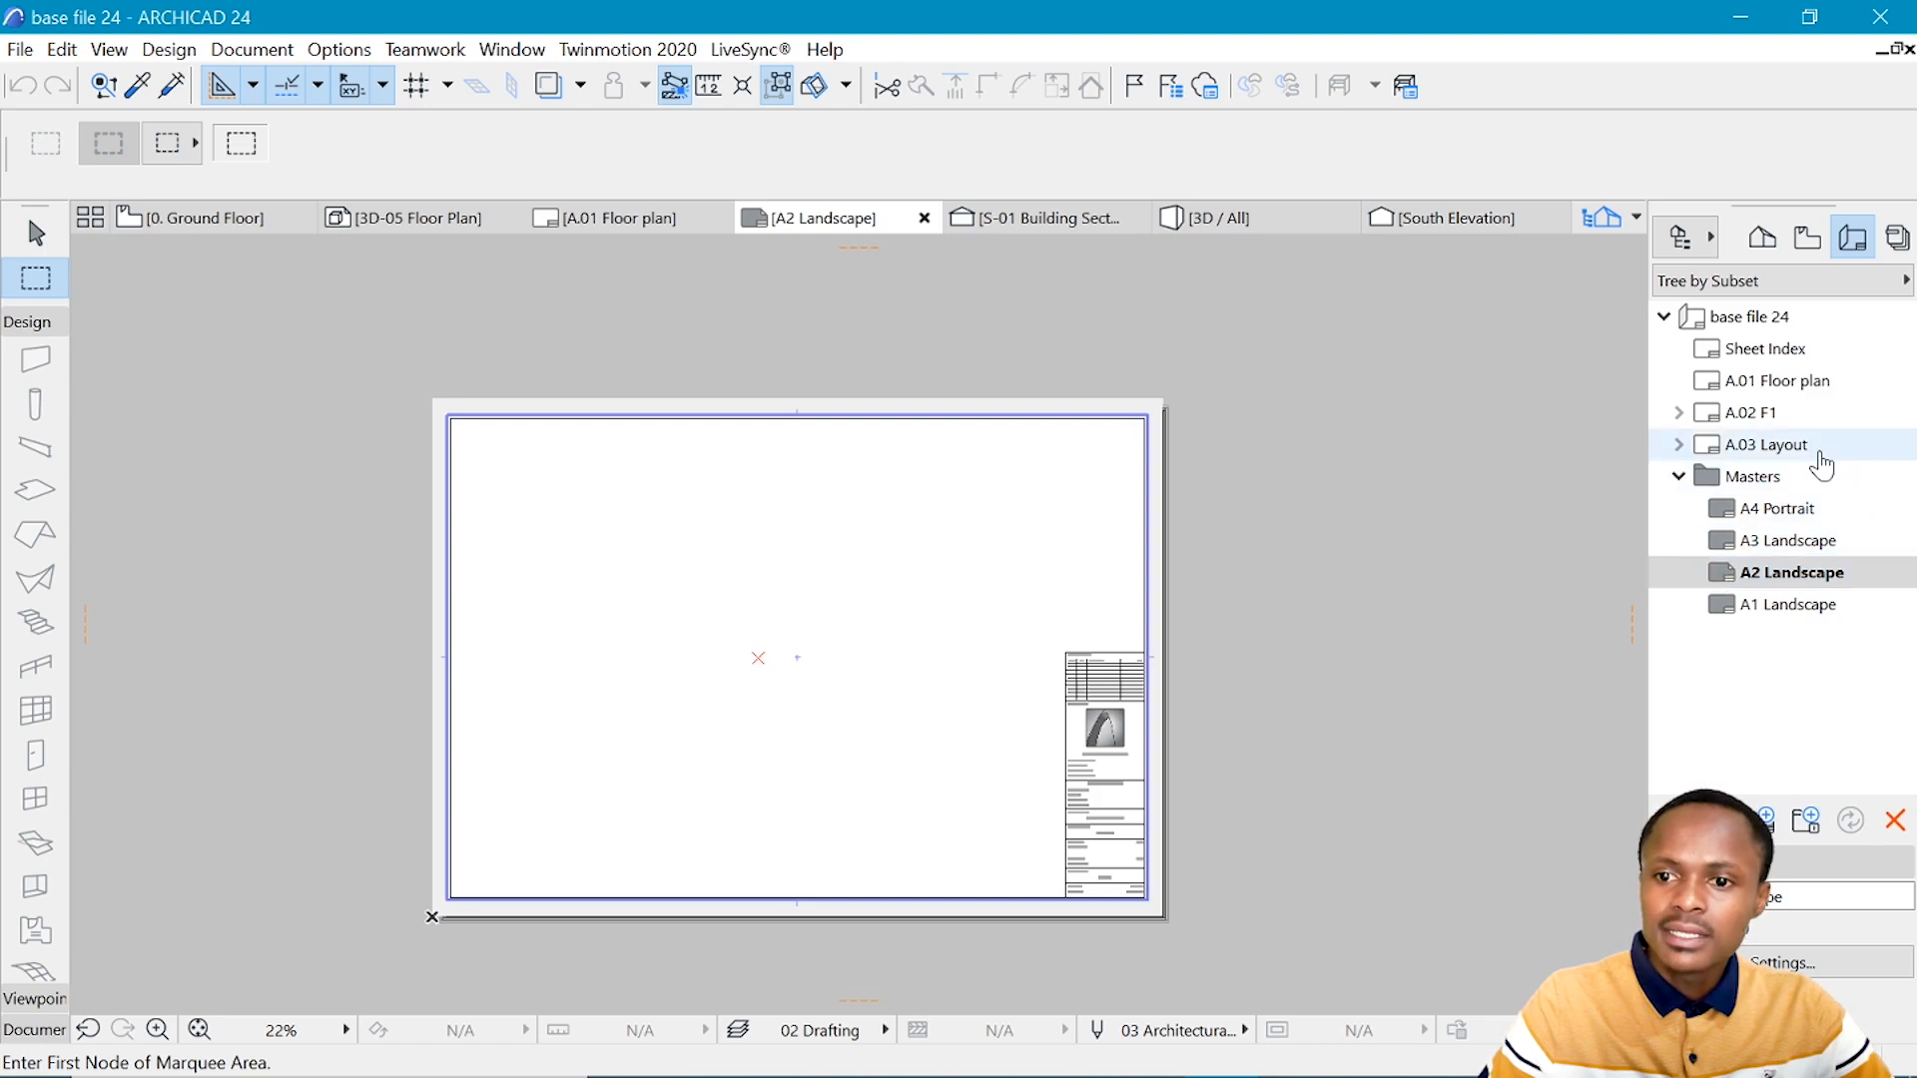
double_click(1792, 388)
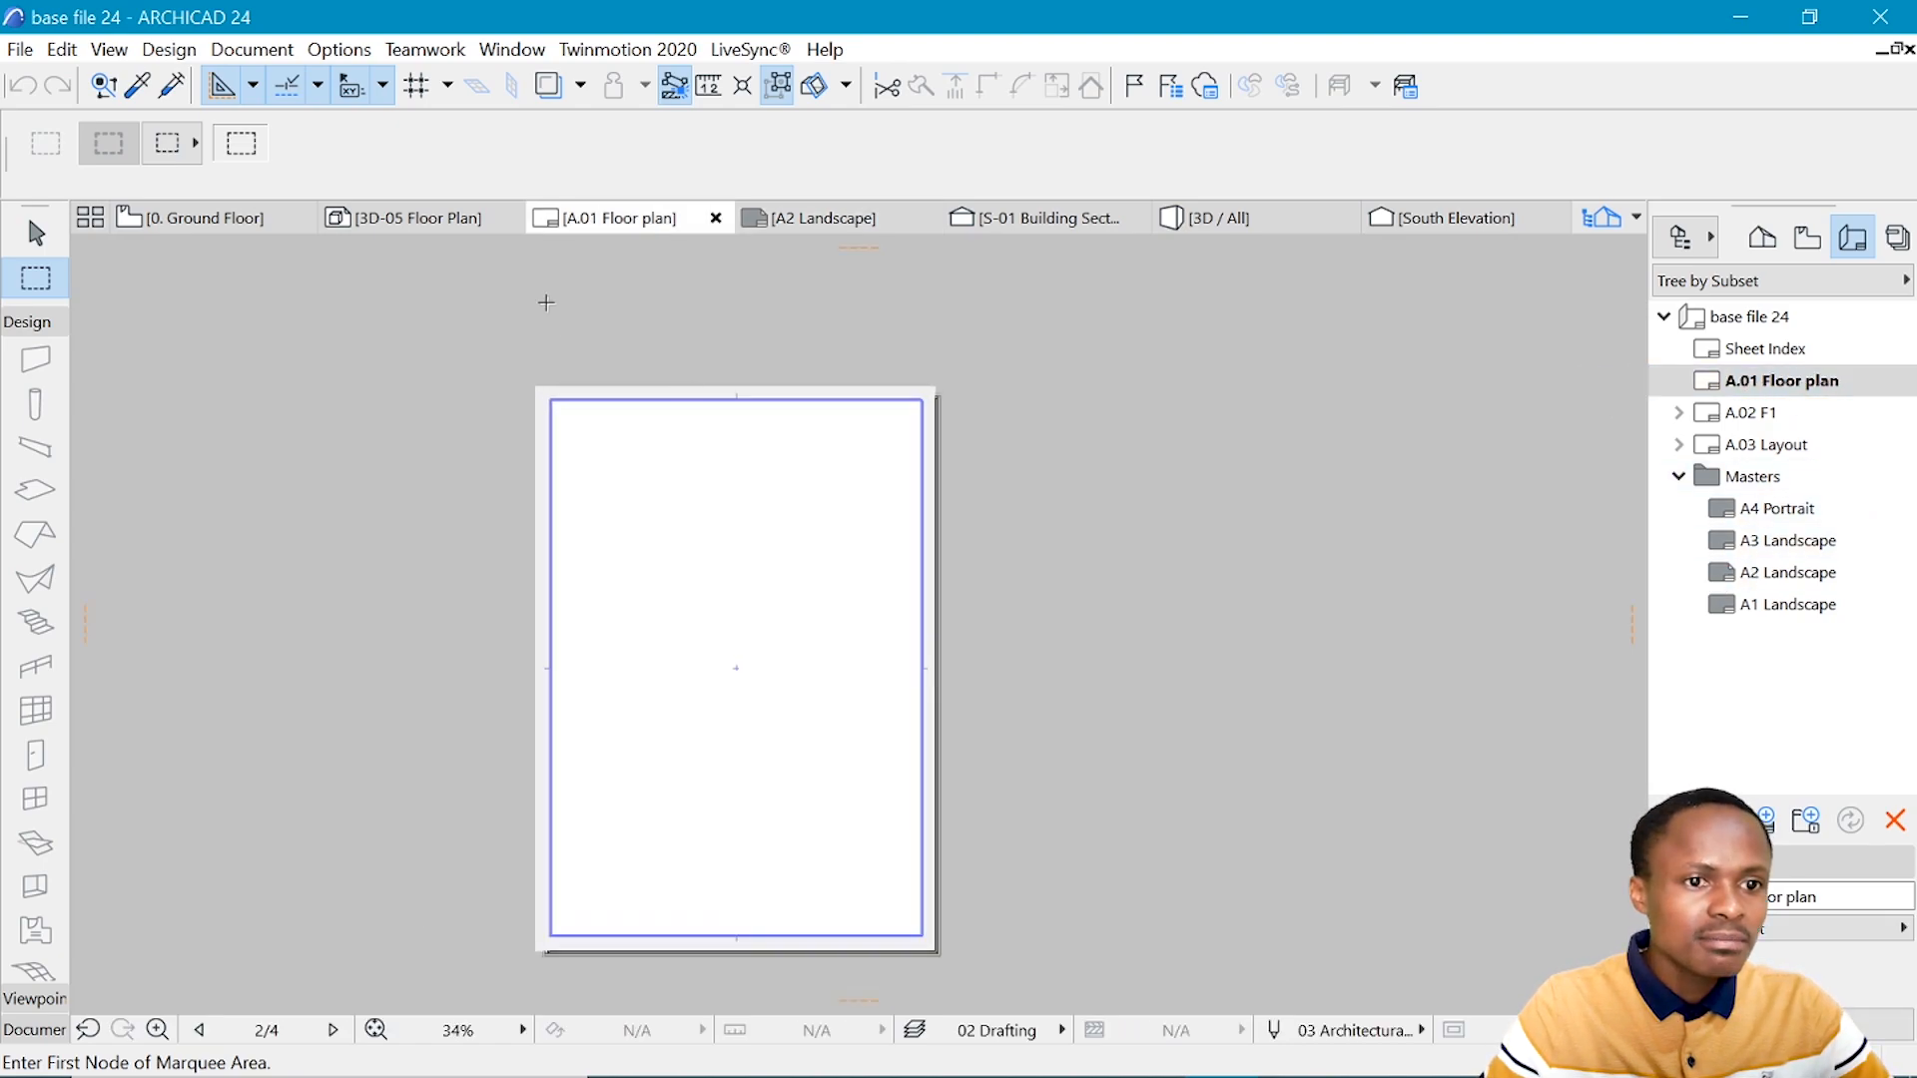
- Place the Floor Plan 3D document as a drawing on the Floor plan layout
left_click(417, 222)
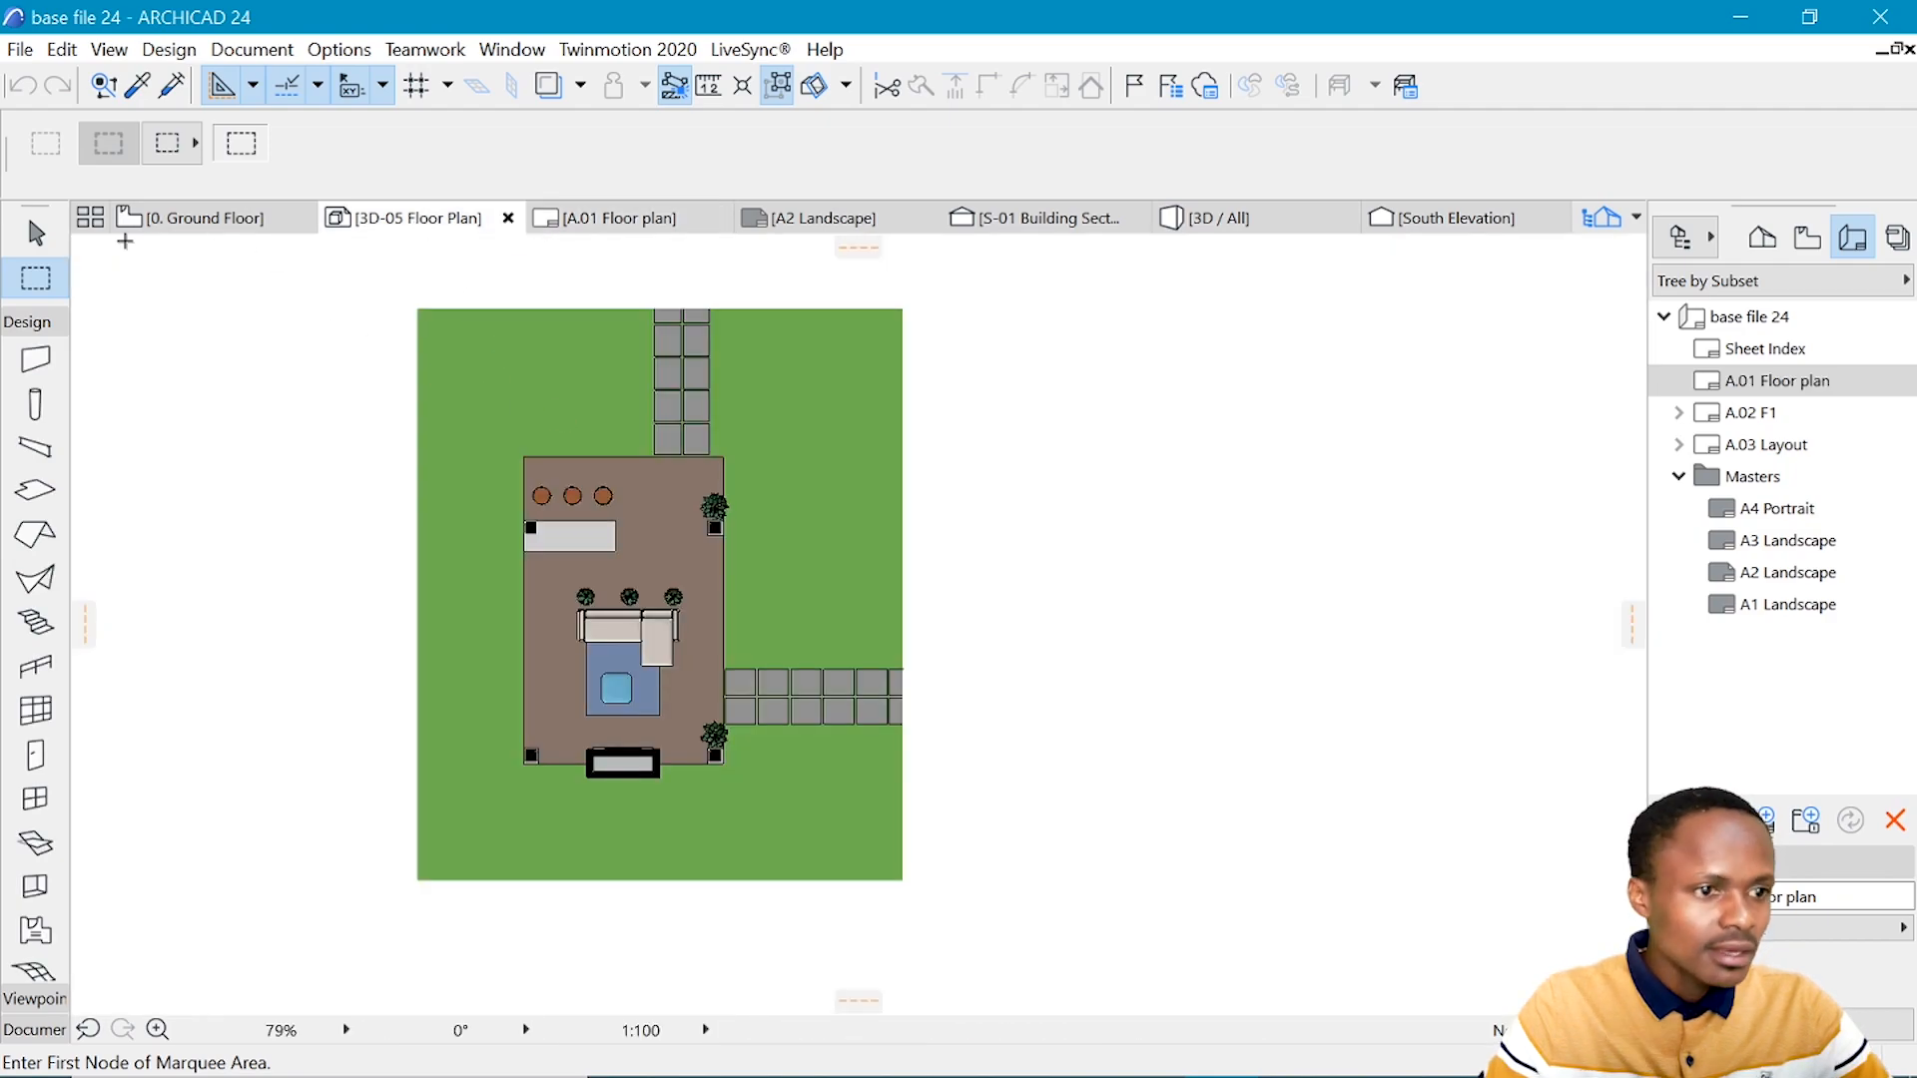
left_click(408, 306)
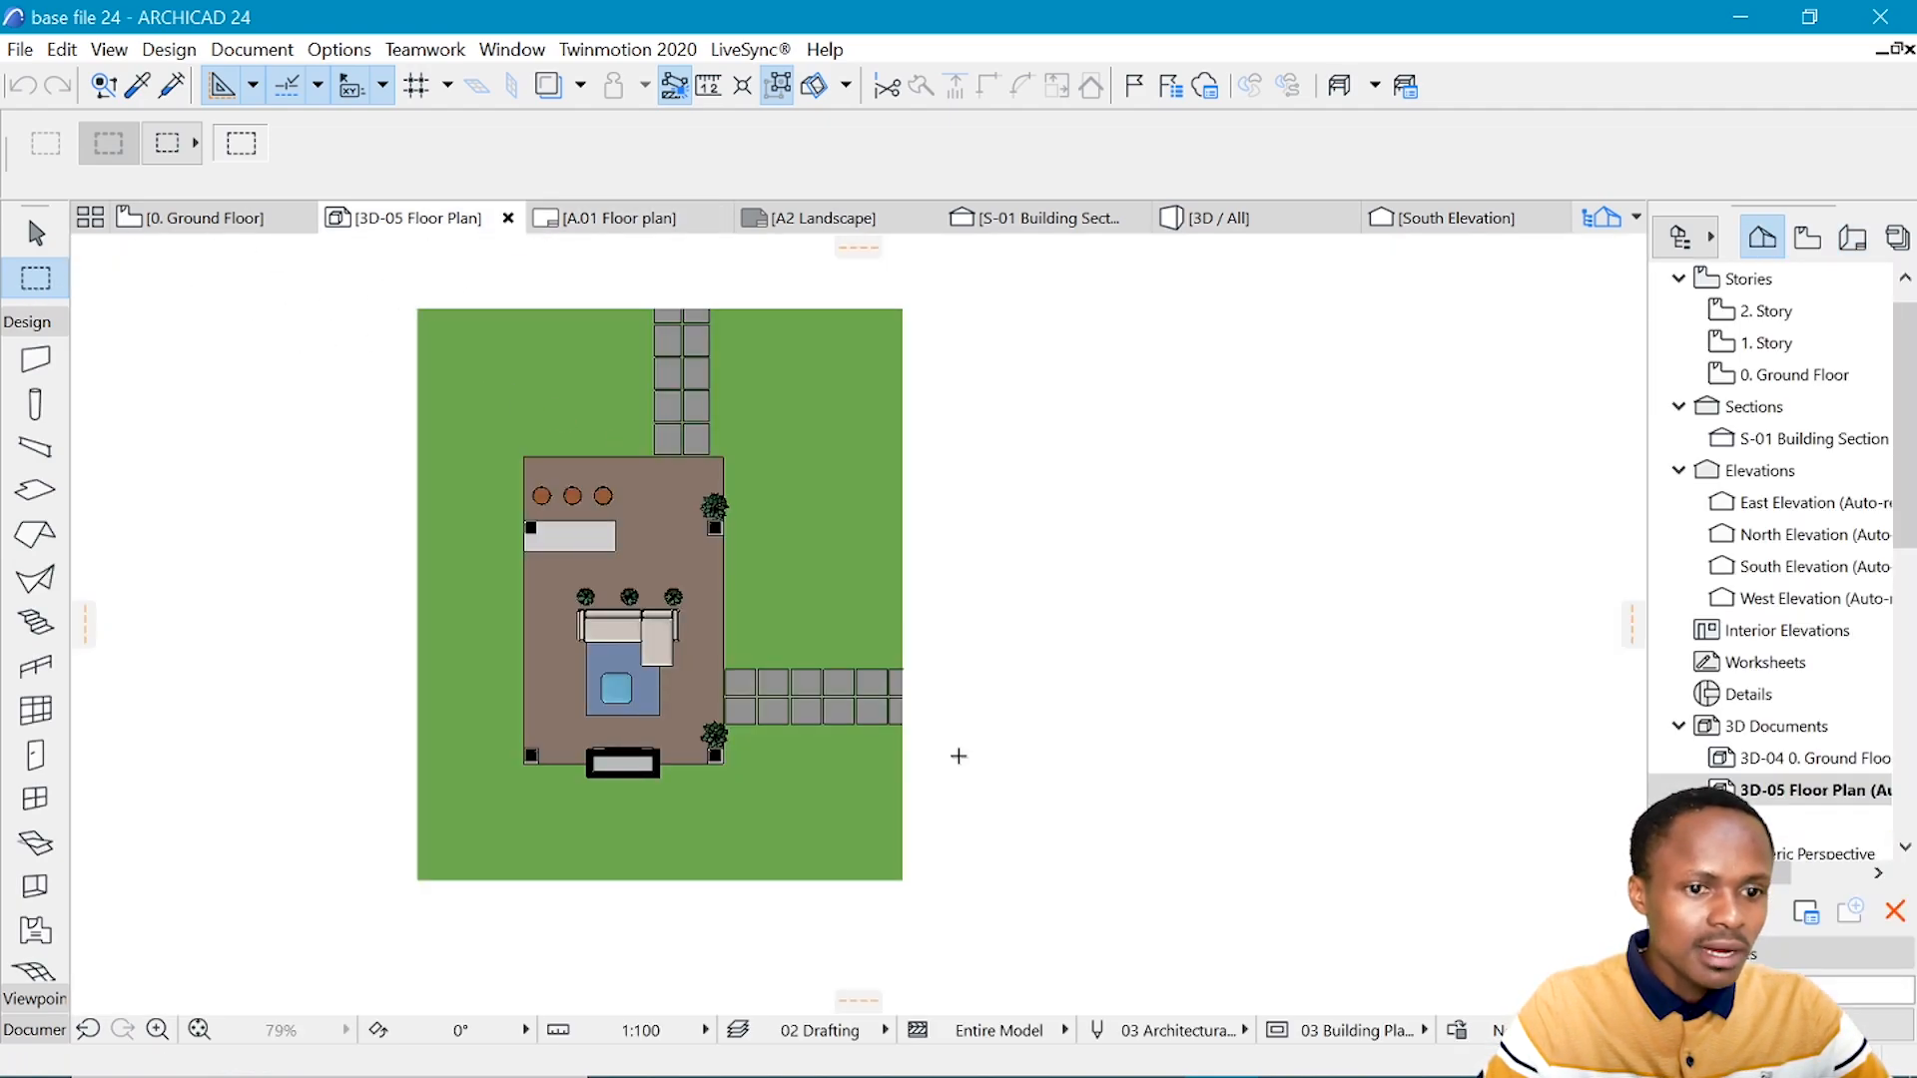
left_click(933, 902)
key("alt+F7")
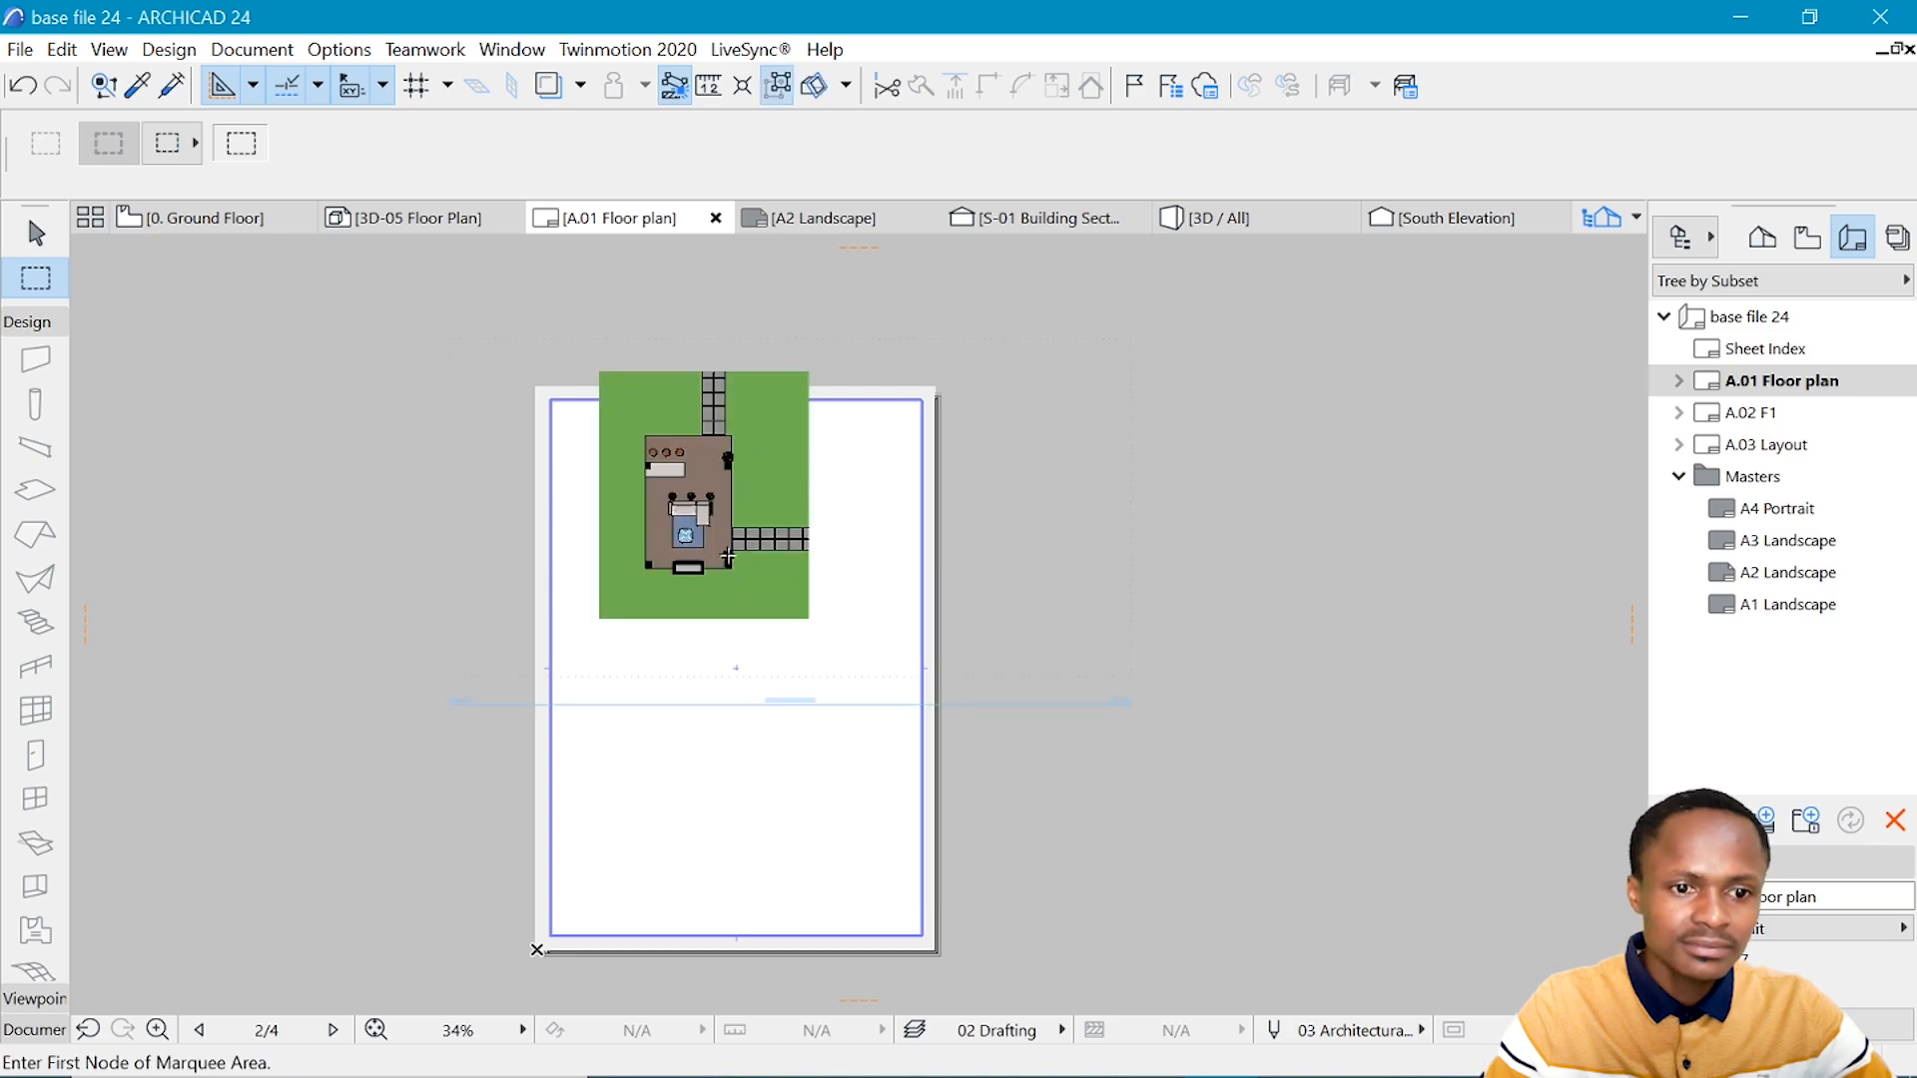
scroll(781, 537, "down", 2)
- Set the placed floor plan drawing's scale to 1:50 and remove its drawing title
left_click(995, 411)
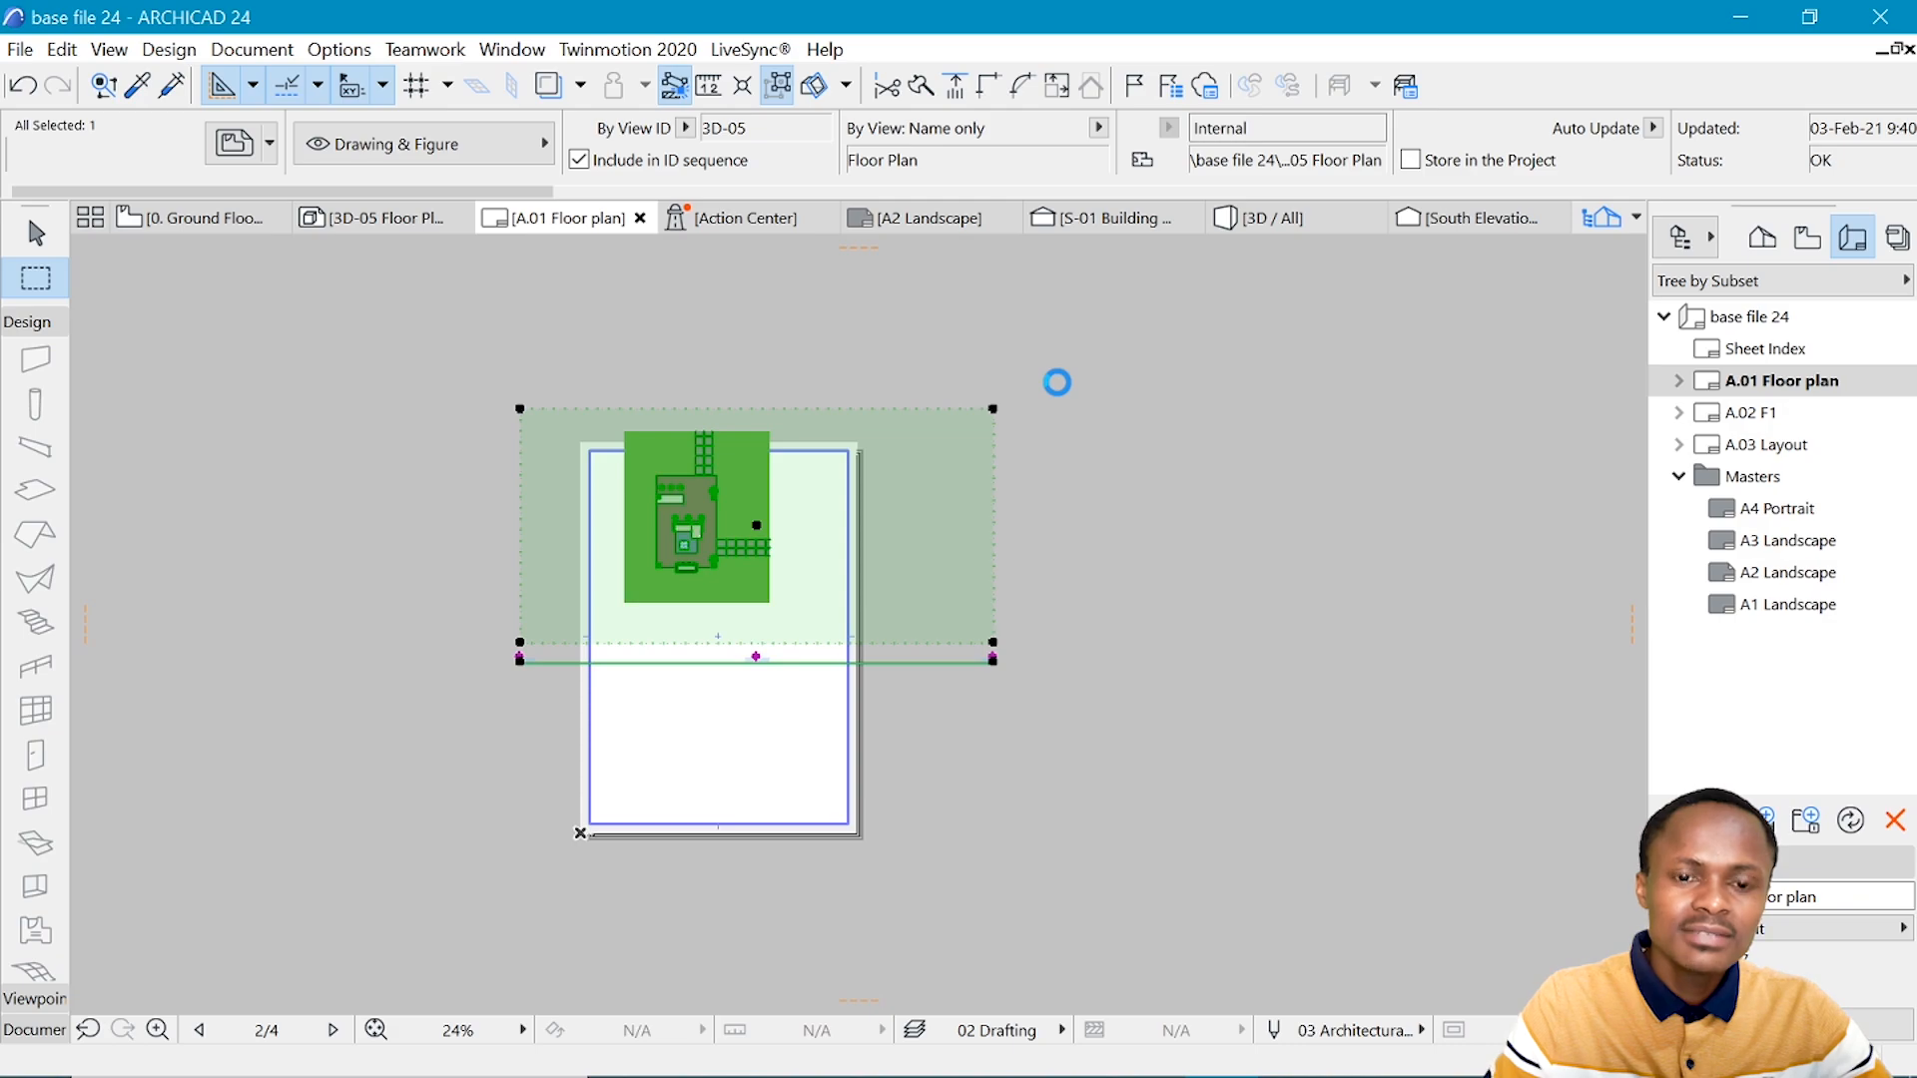
key("ctrl+t")
left_click(1175, 371)
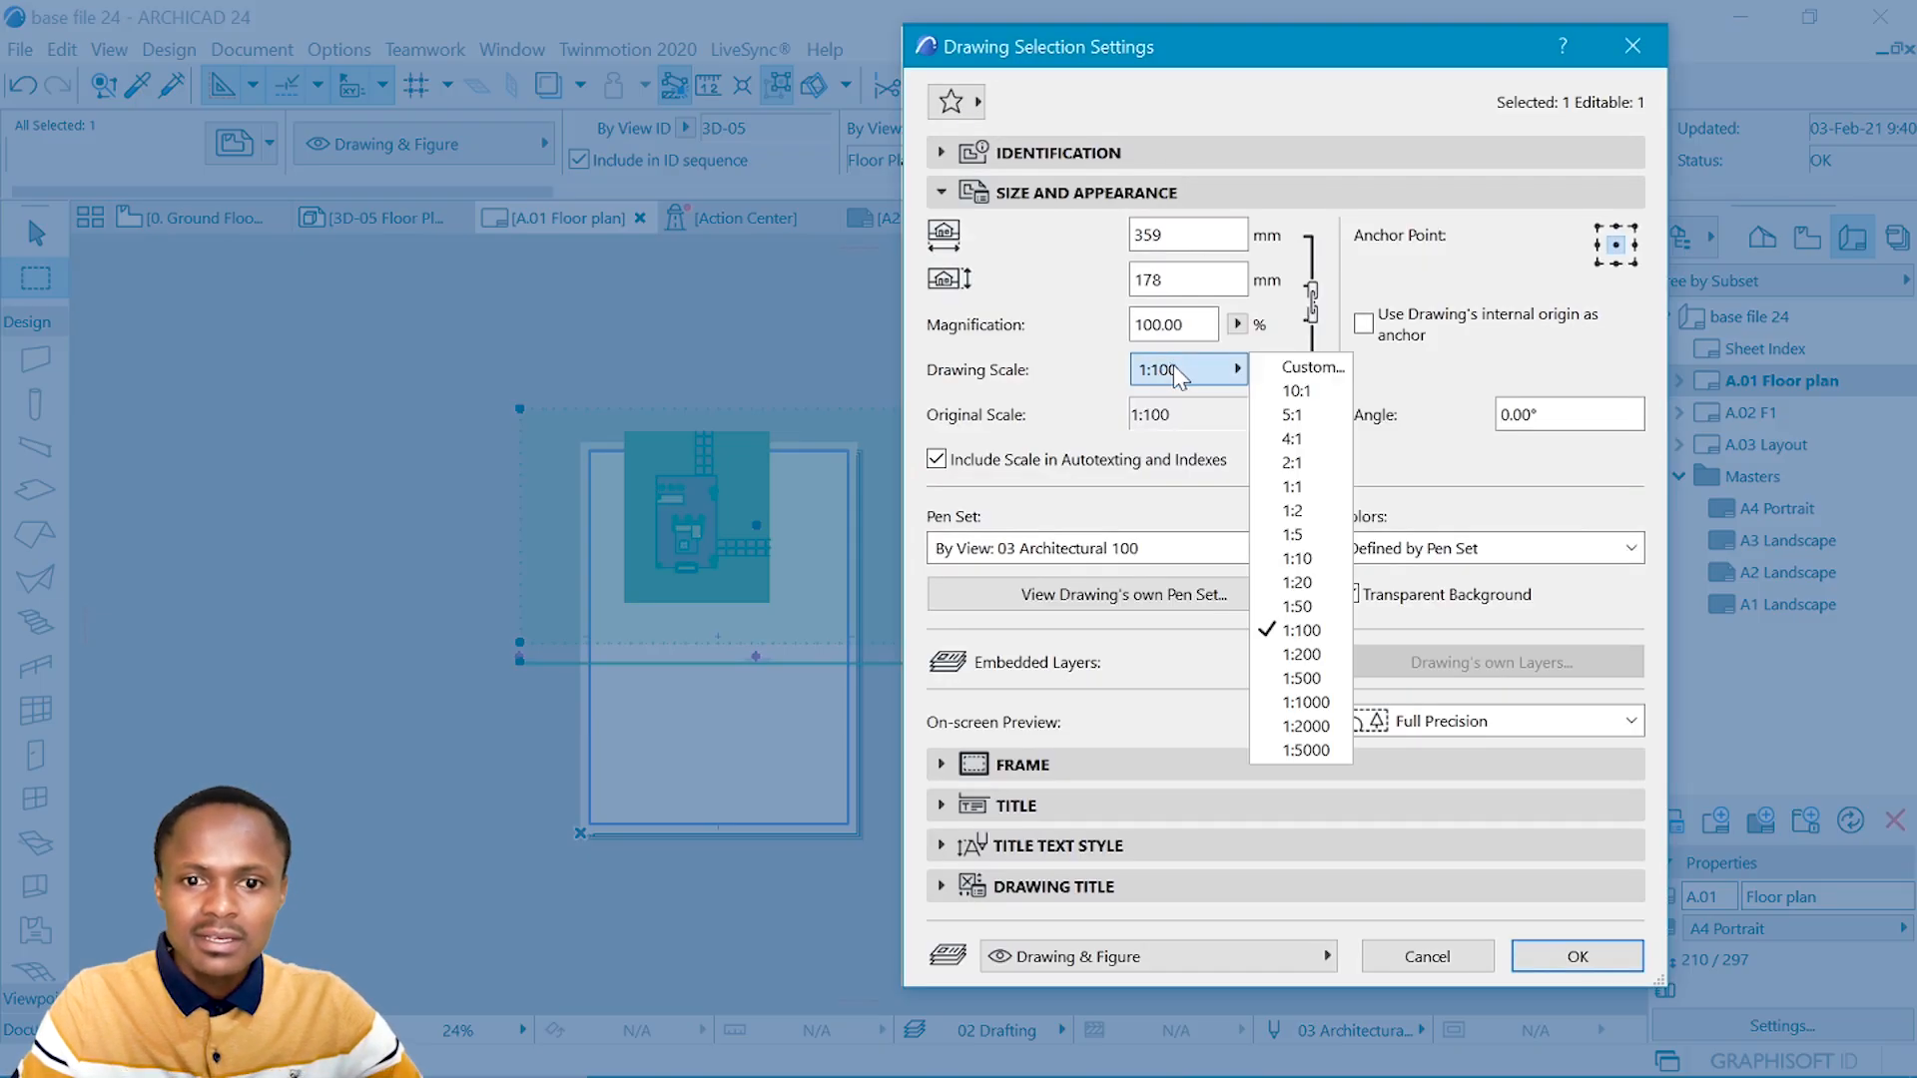
left_click(1298, 606)
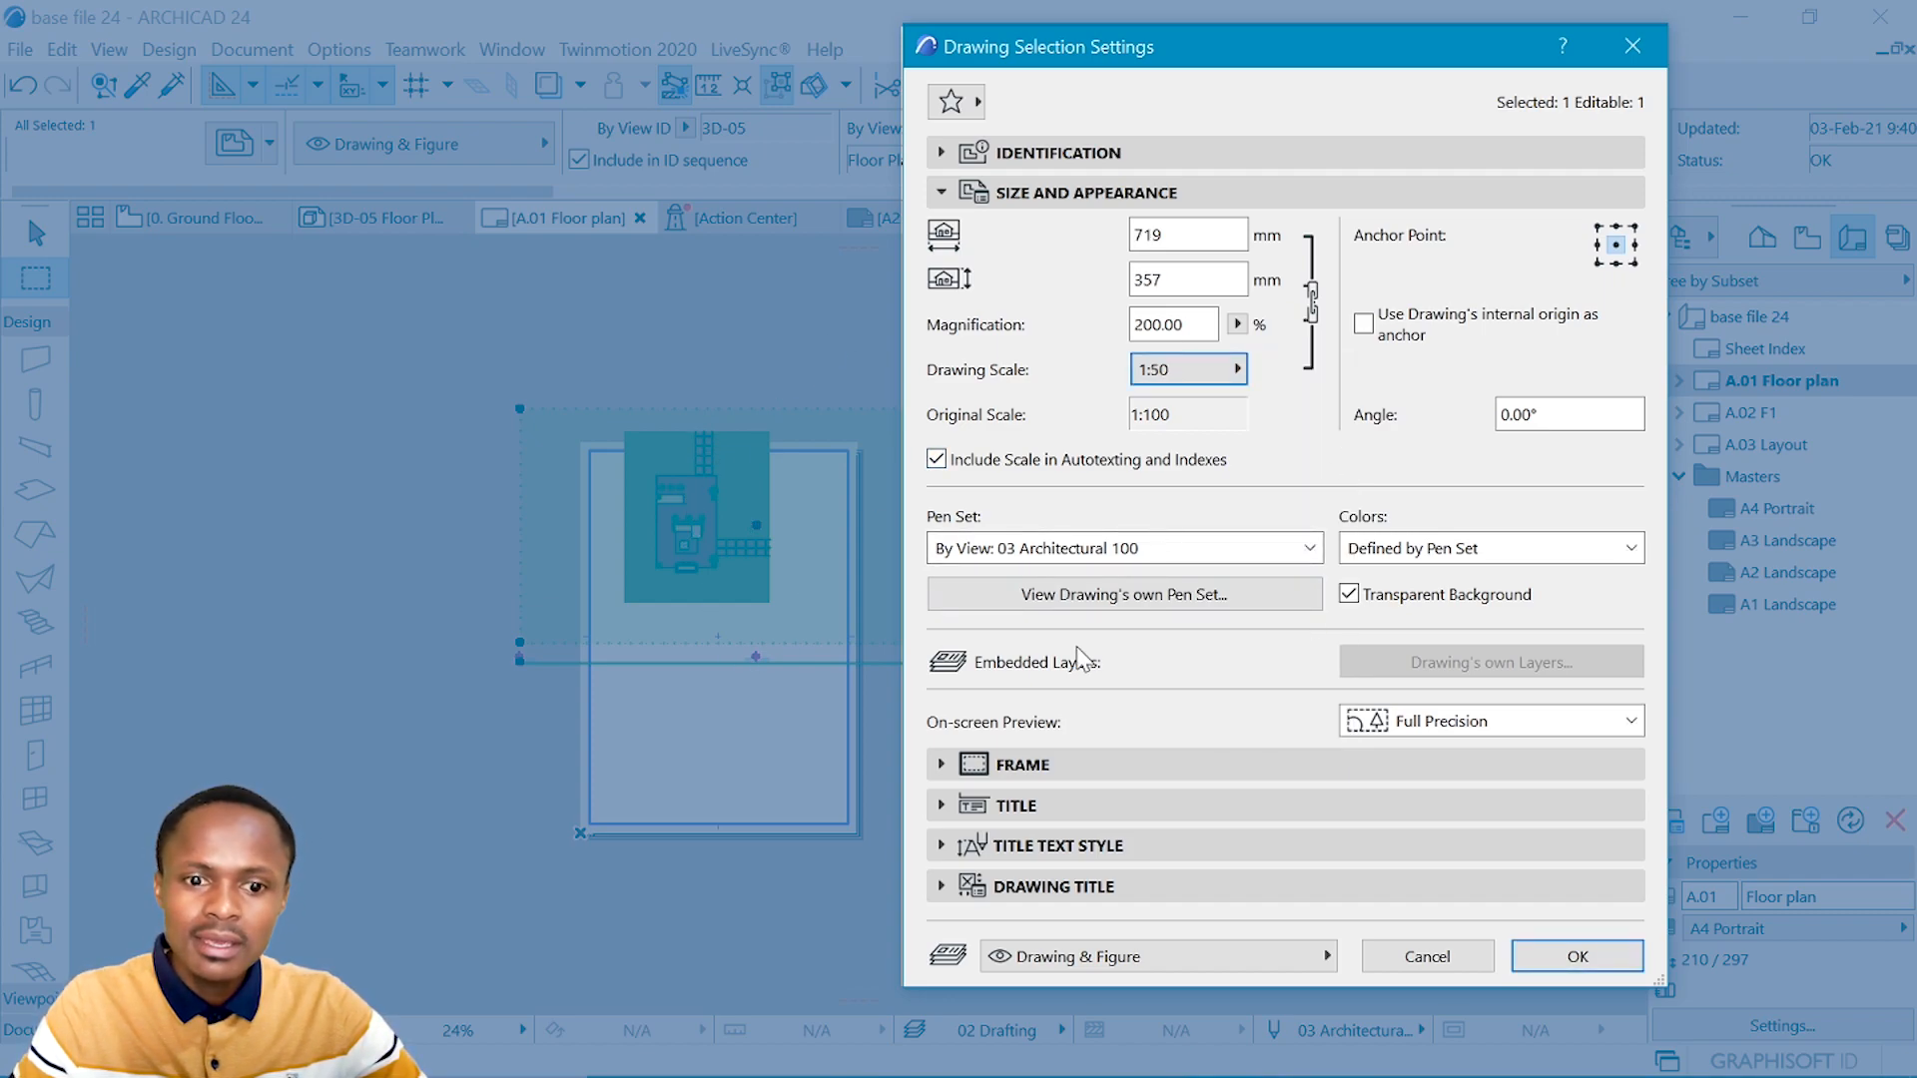
left_click(1041, 806)
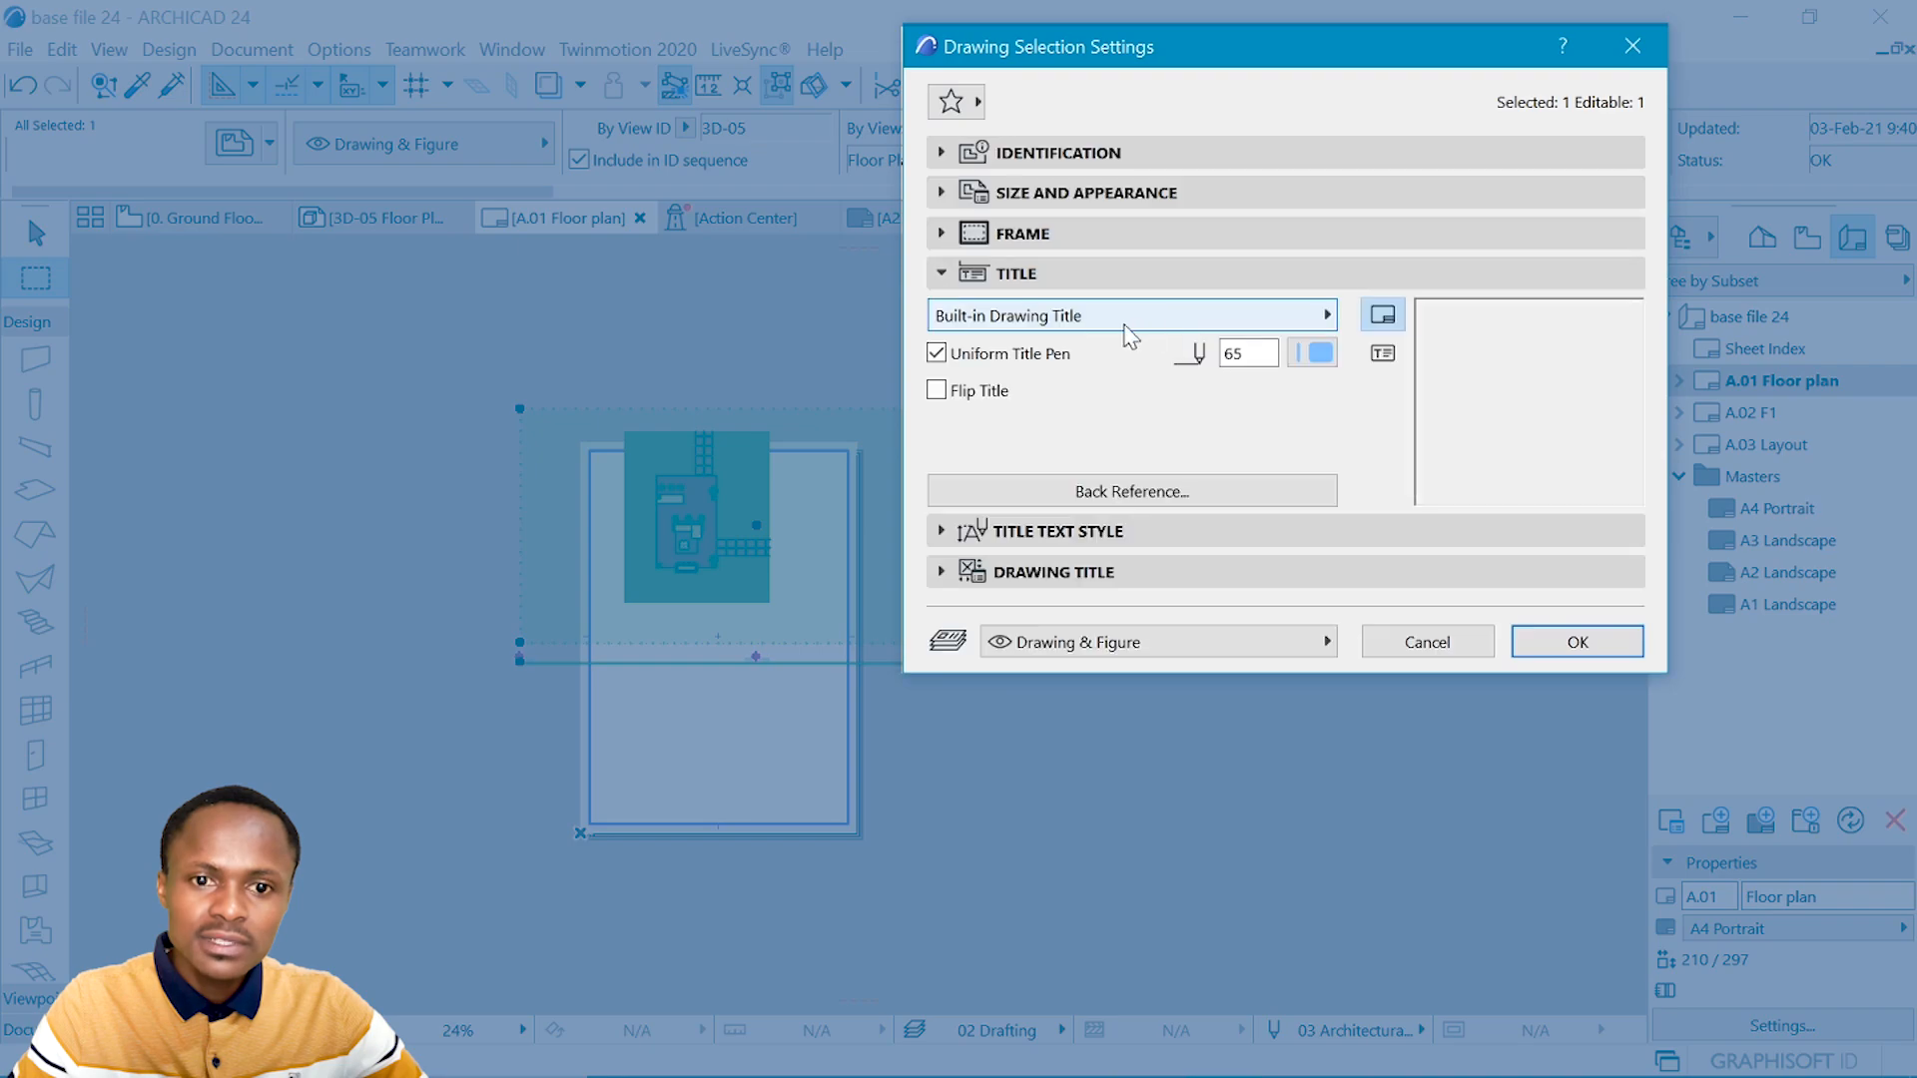
left_click(1305, 325)
left_click(1398, 312)
left_click(1576, 642)
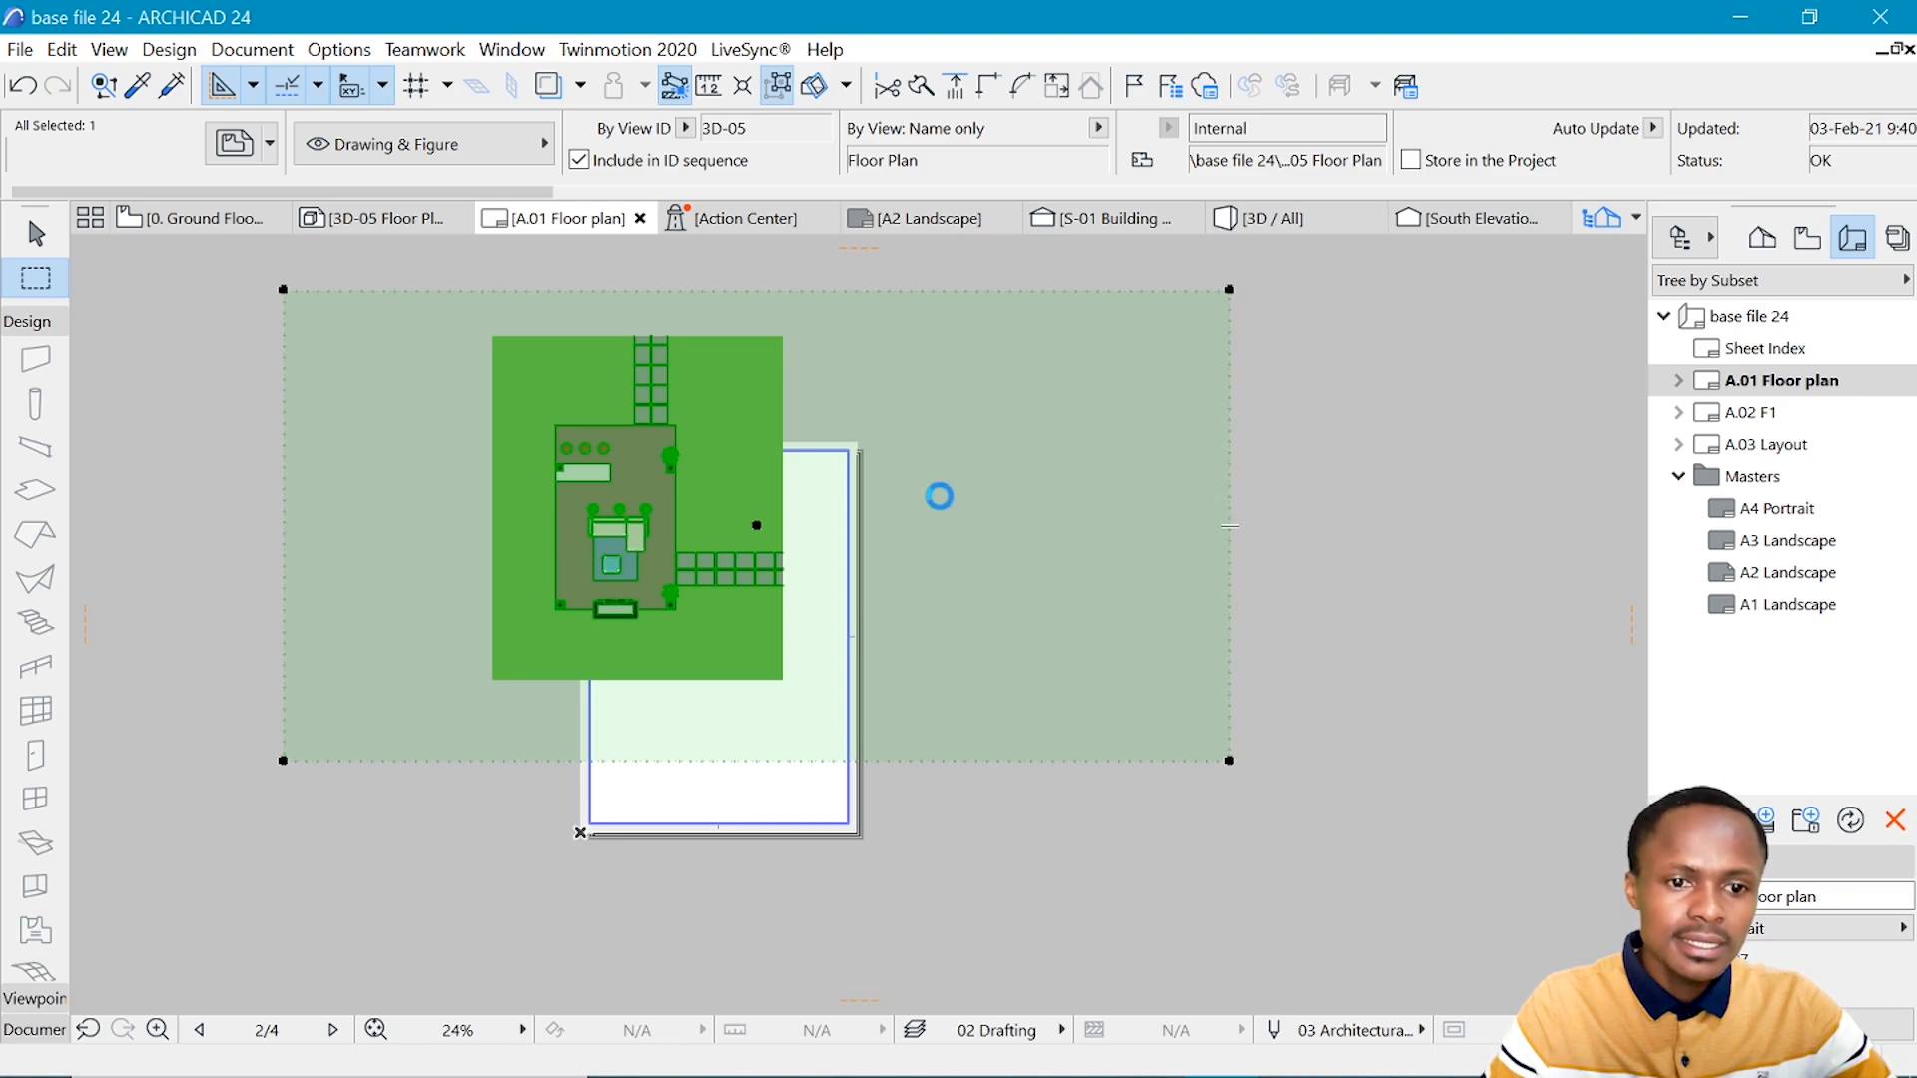
- Crop the drawing's frame on its sides and lower edge to fit closely around the green ground area
left_click(779, 474)
left_click(284, 427)
left_click(501, 424)
left_click(778, 338)
left_click(773, 670)
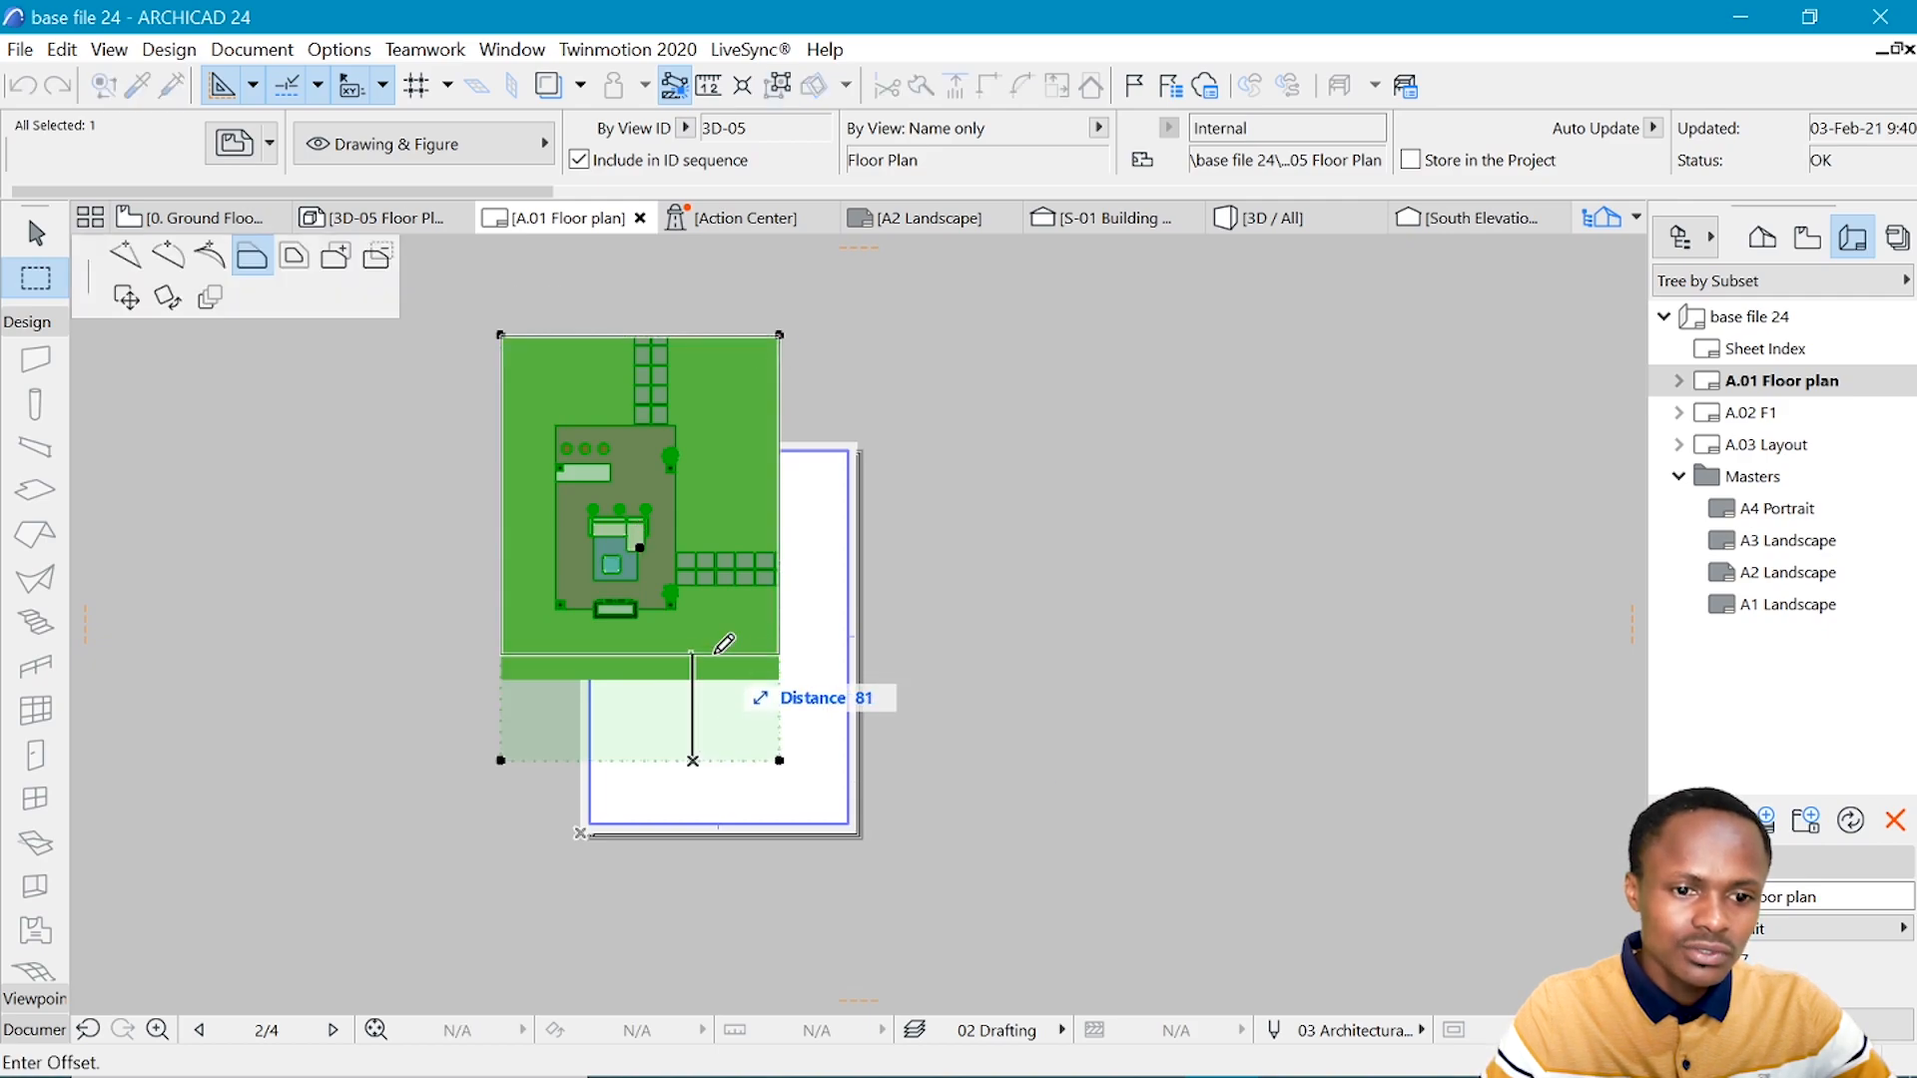
left_click(772, 654)
- Move the drawing onto the sheet by its lower corner, aligning its edge with the page margin line
scroll(738, 763, "up", 3)
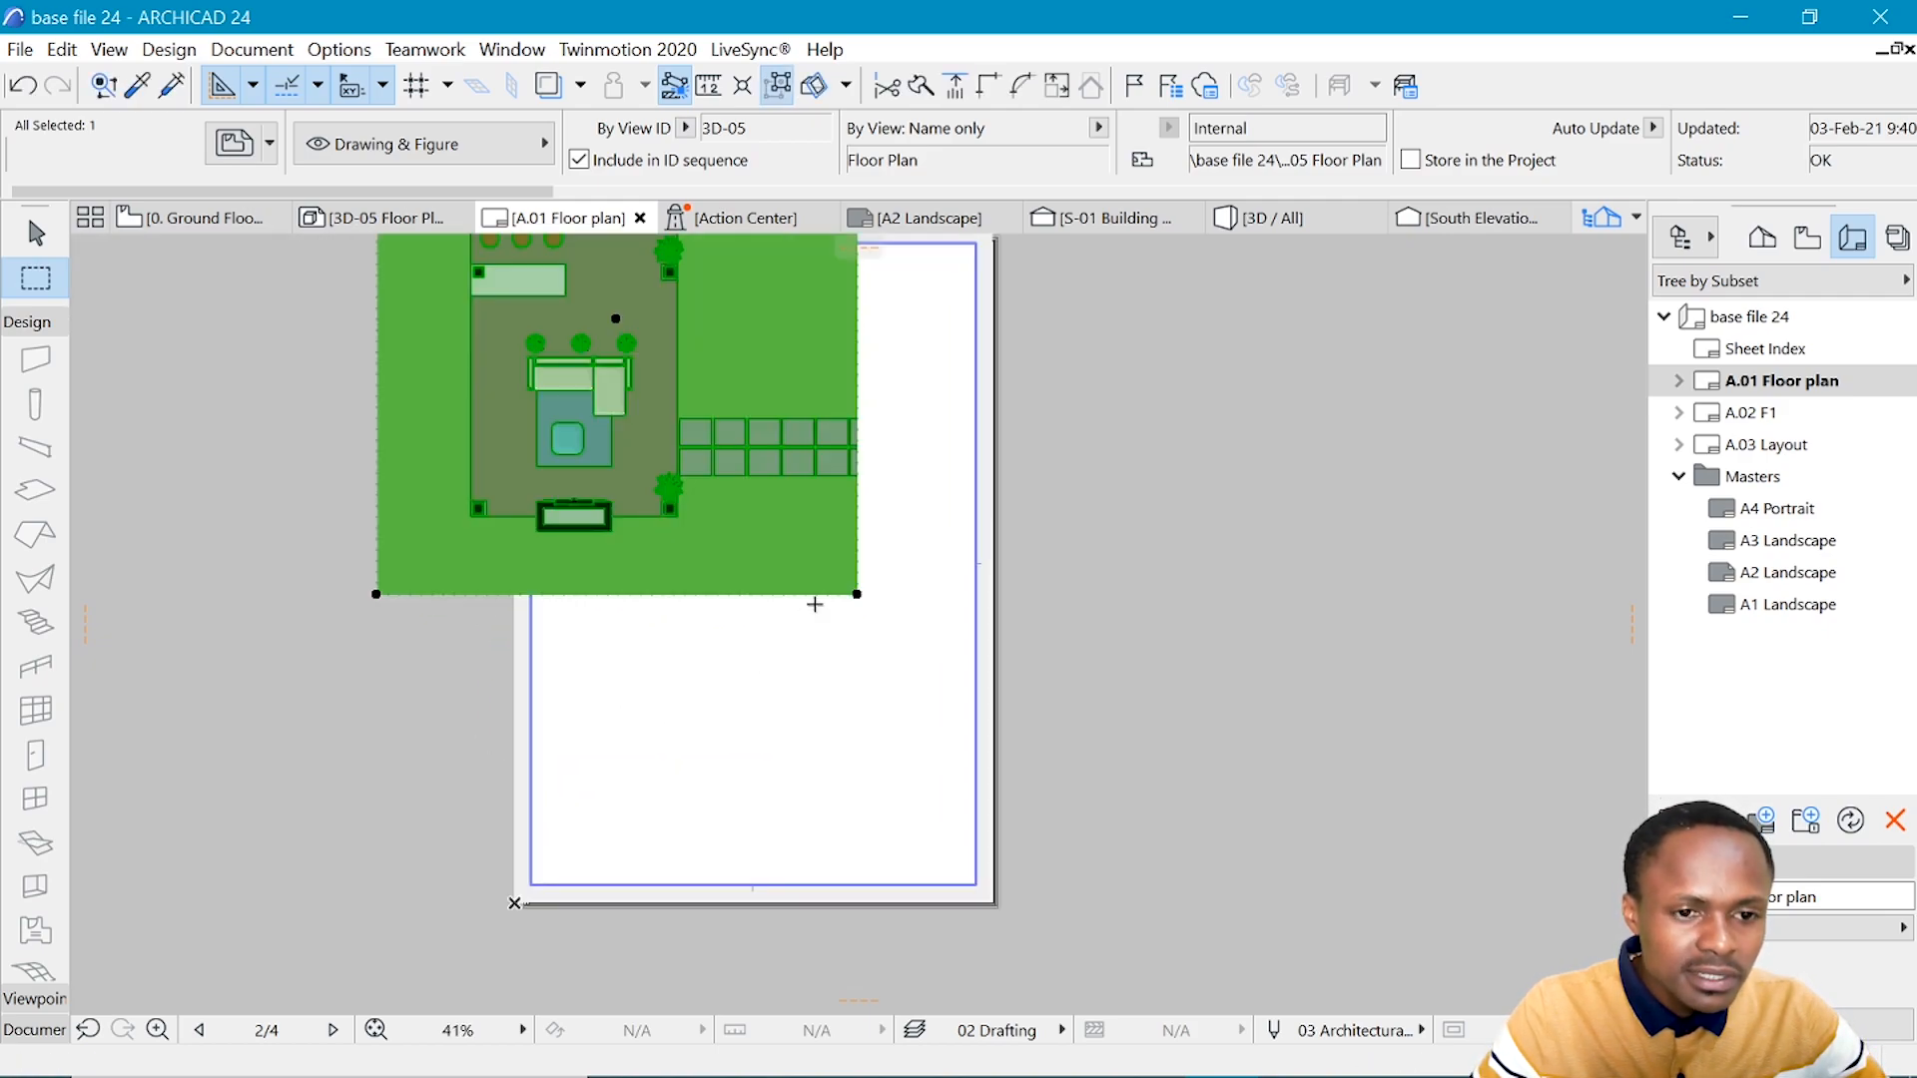
key("ctrl+d")
left_click(857, 595)
left_click(974, 854)
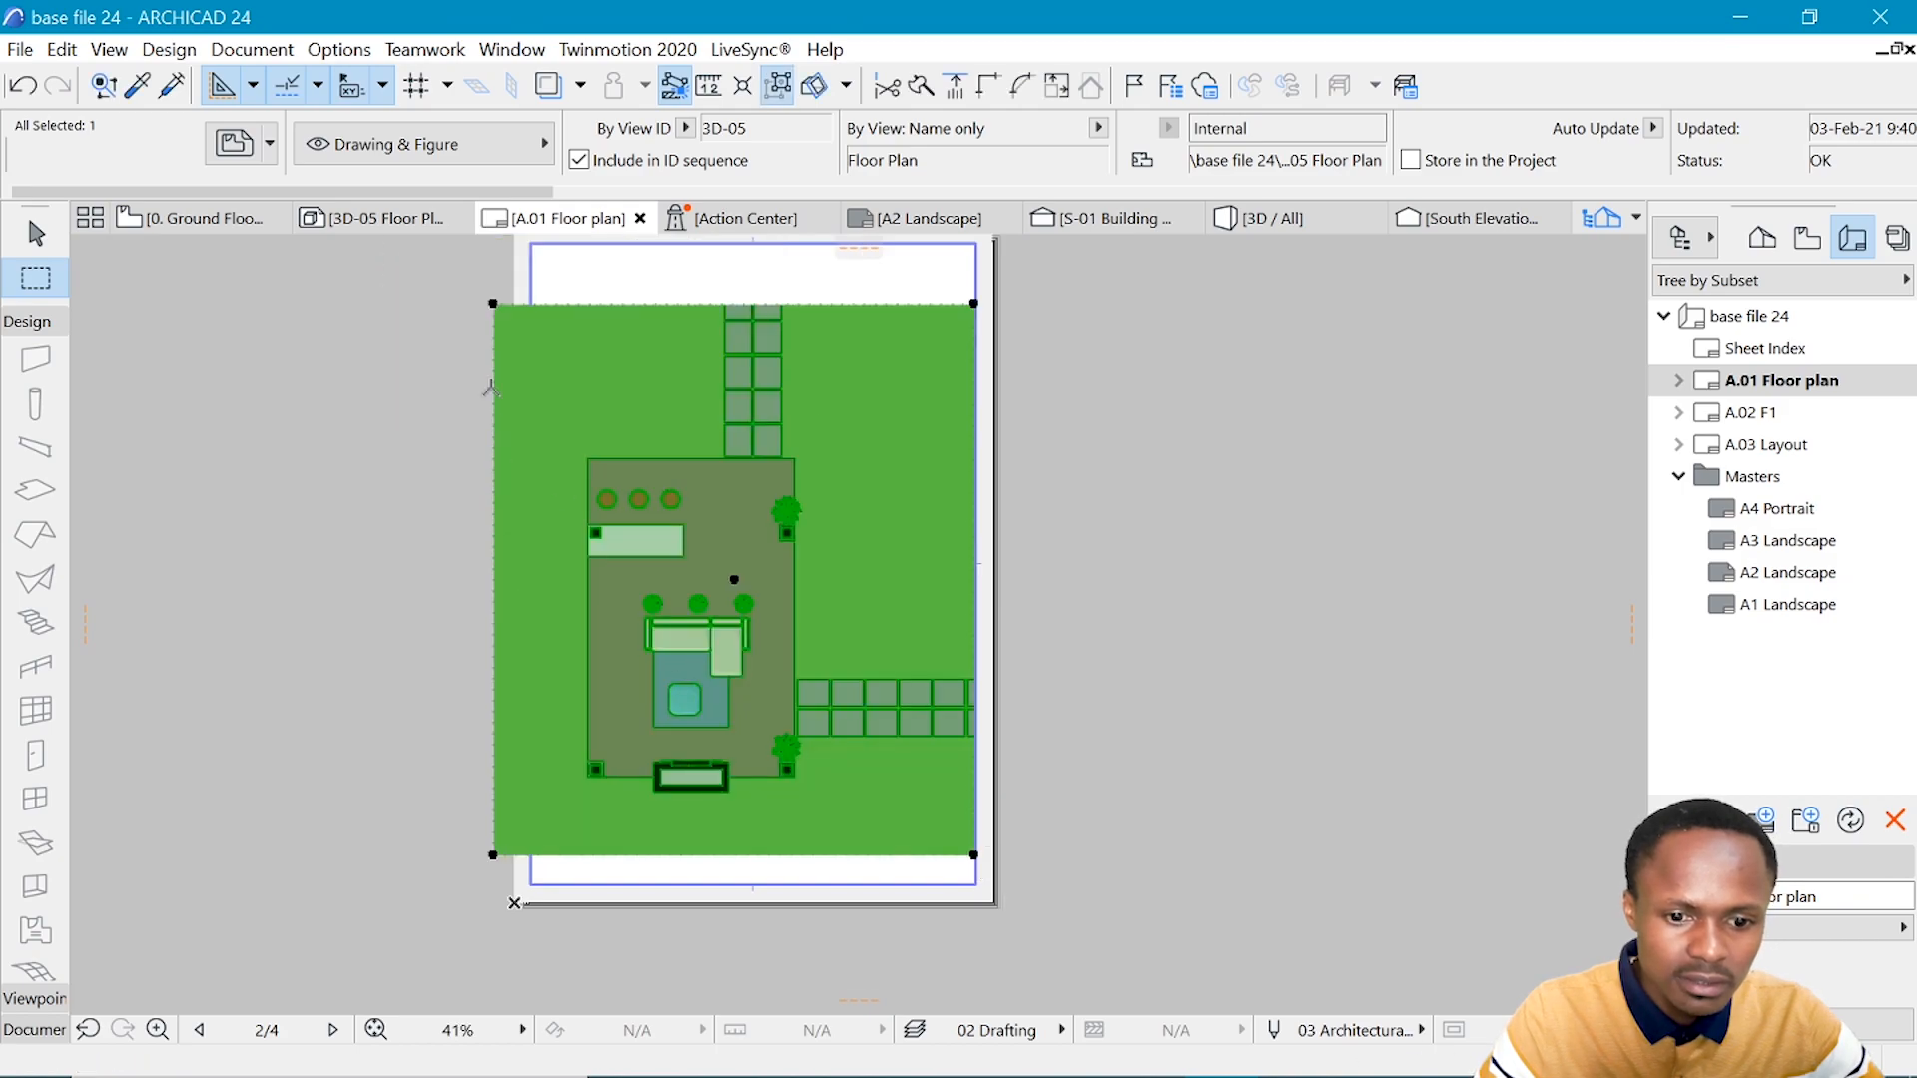
- Trim both sides of the drawing's frame to fit inside the page margins and centre the drawing vertically on the sheet
left_click(548, 337)
left_click(973, 388)
left_click(950, 386)
scroll(867, 420, "down", 2)
scroll(867, 420, "up", 1)
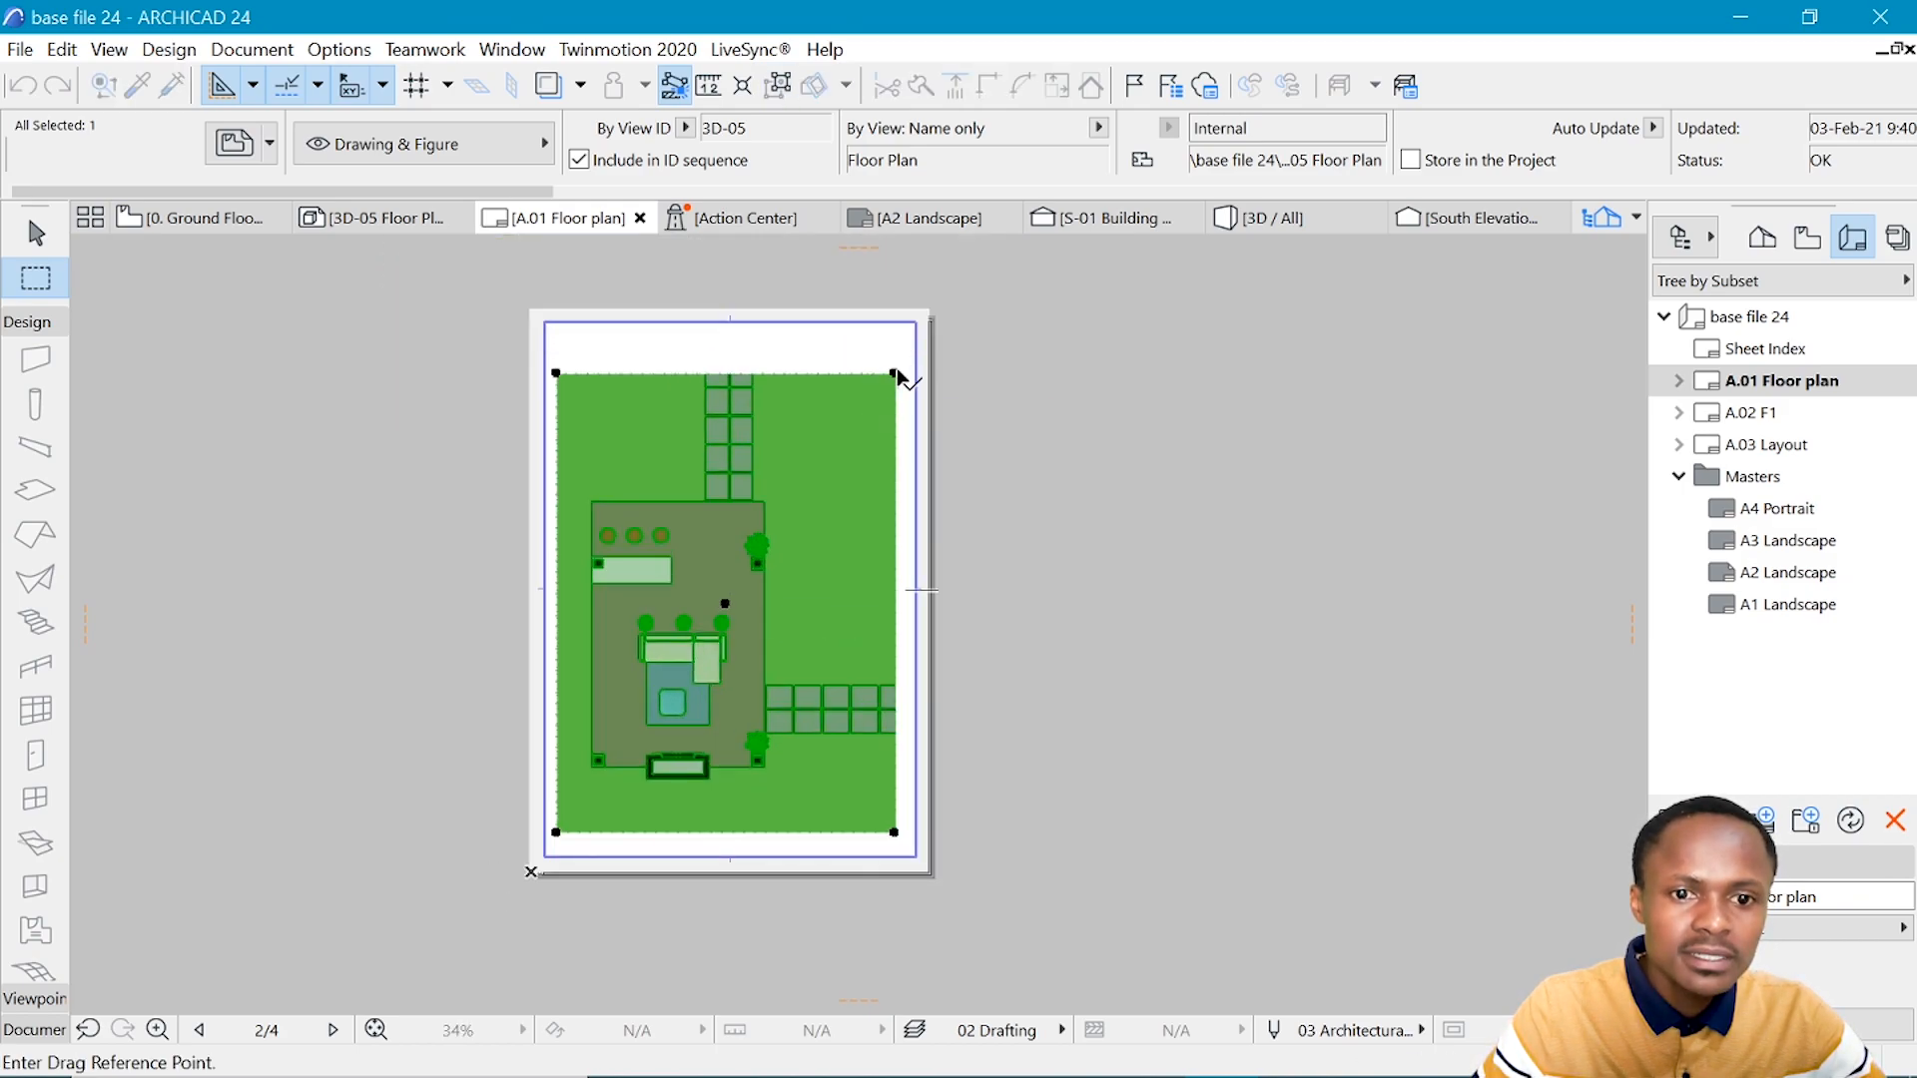
key("Escape")
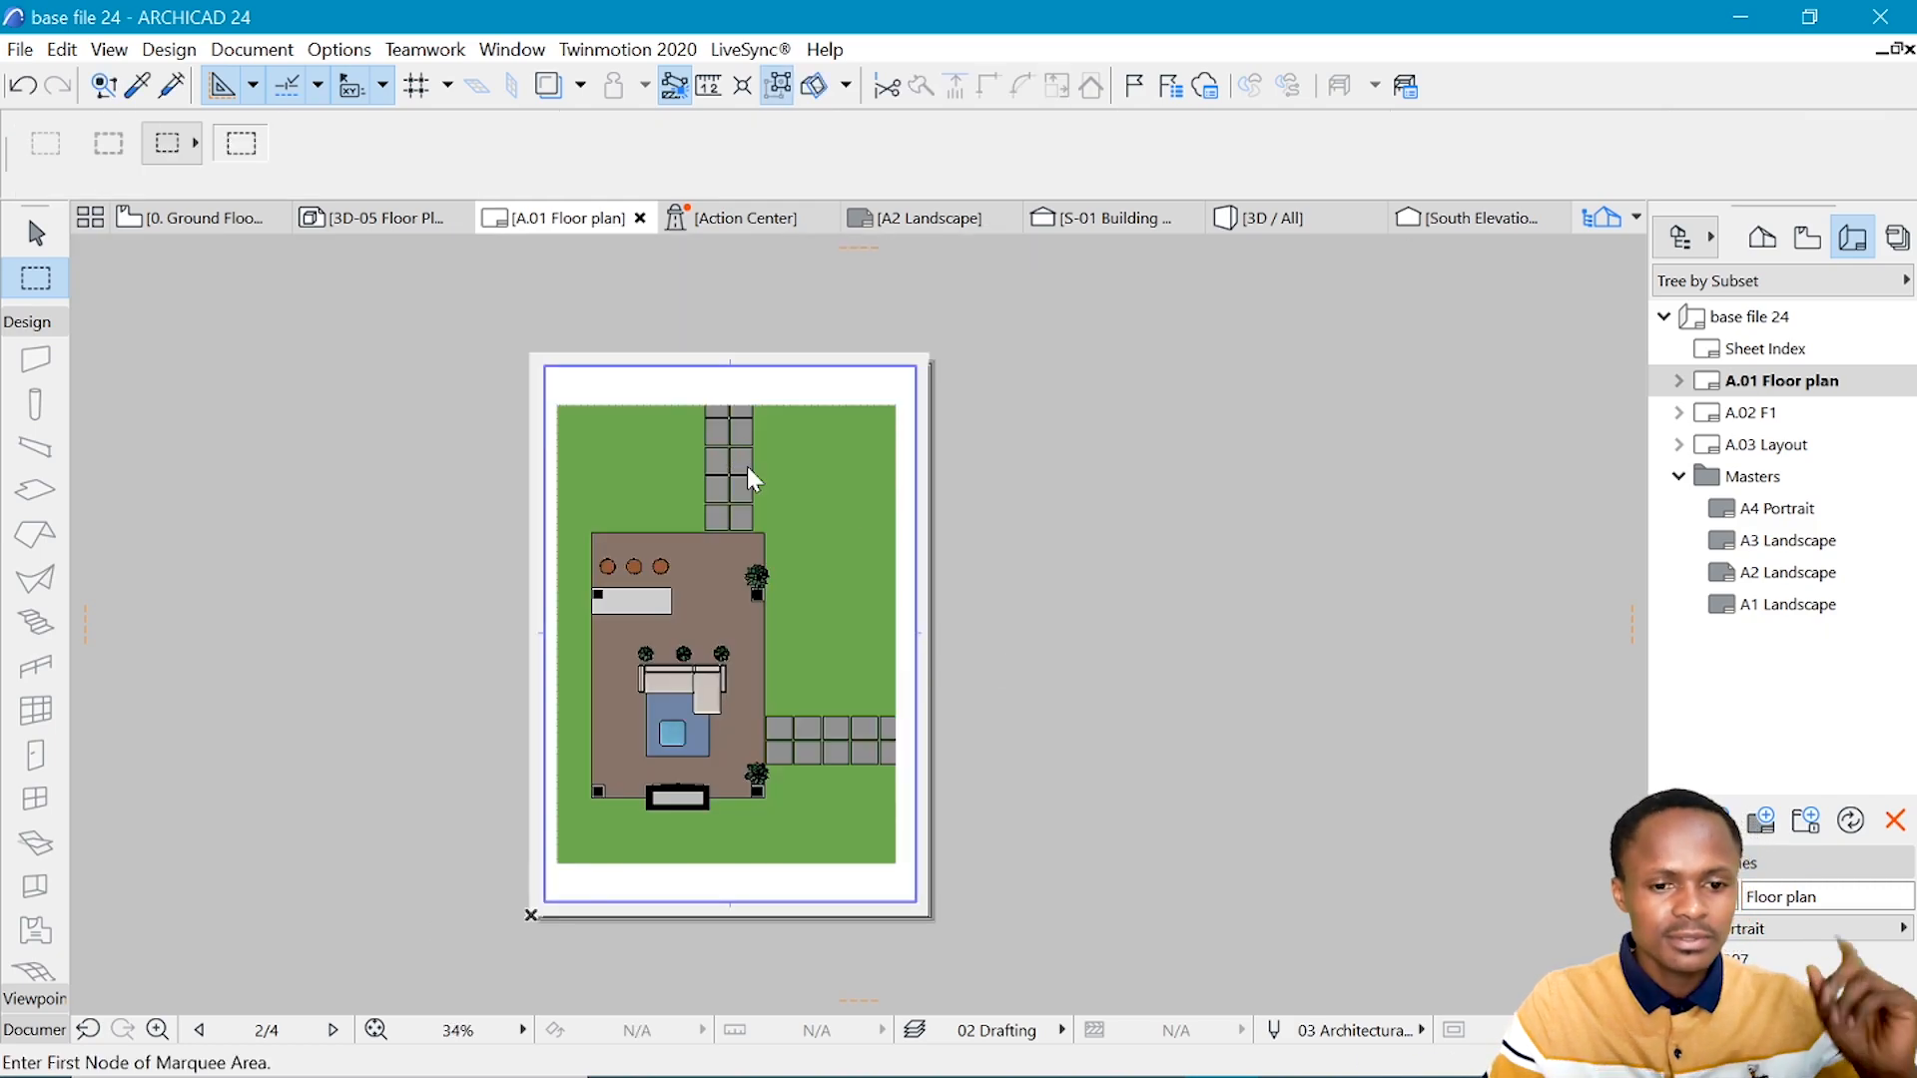
- Save the layout as a PDF with the name Base floor plan in a new folder called pdf
scroll(959, 447, "up", 1)
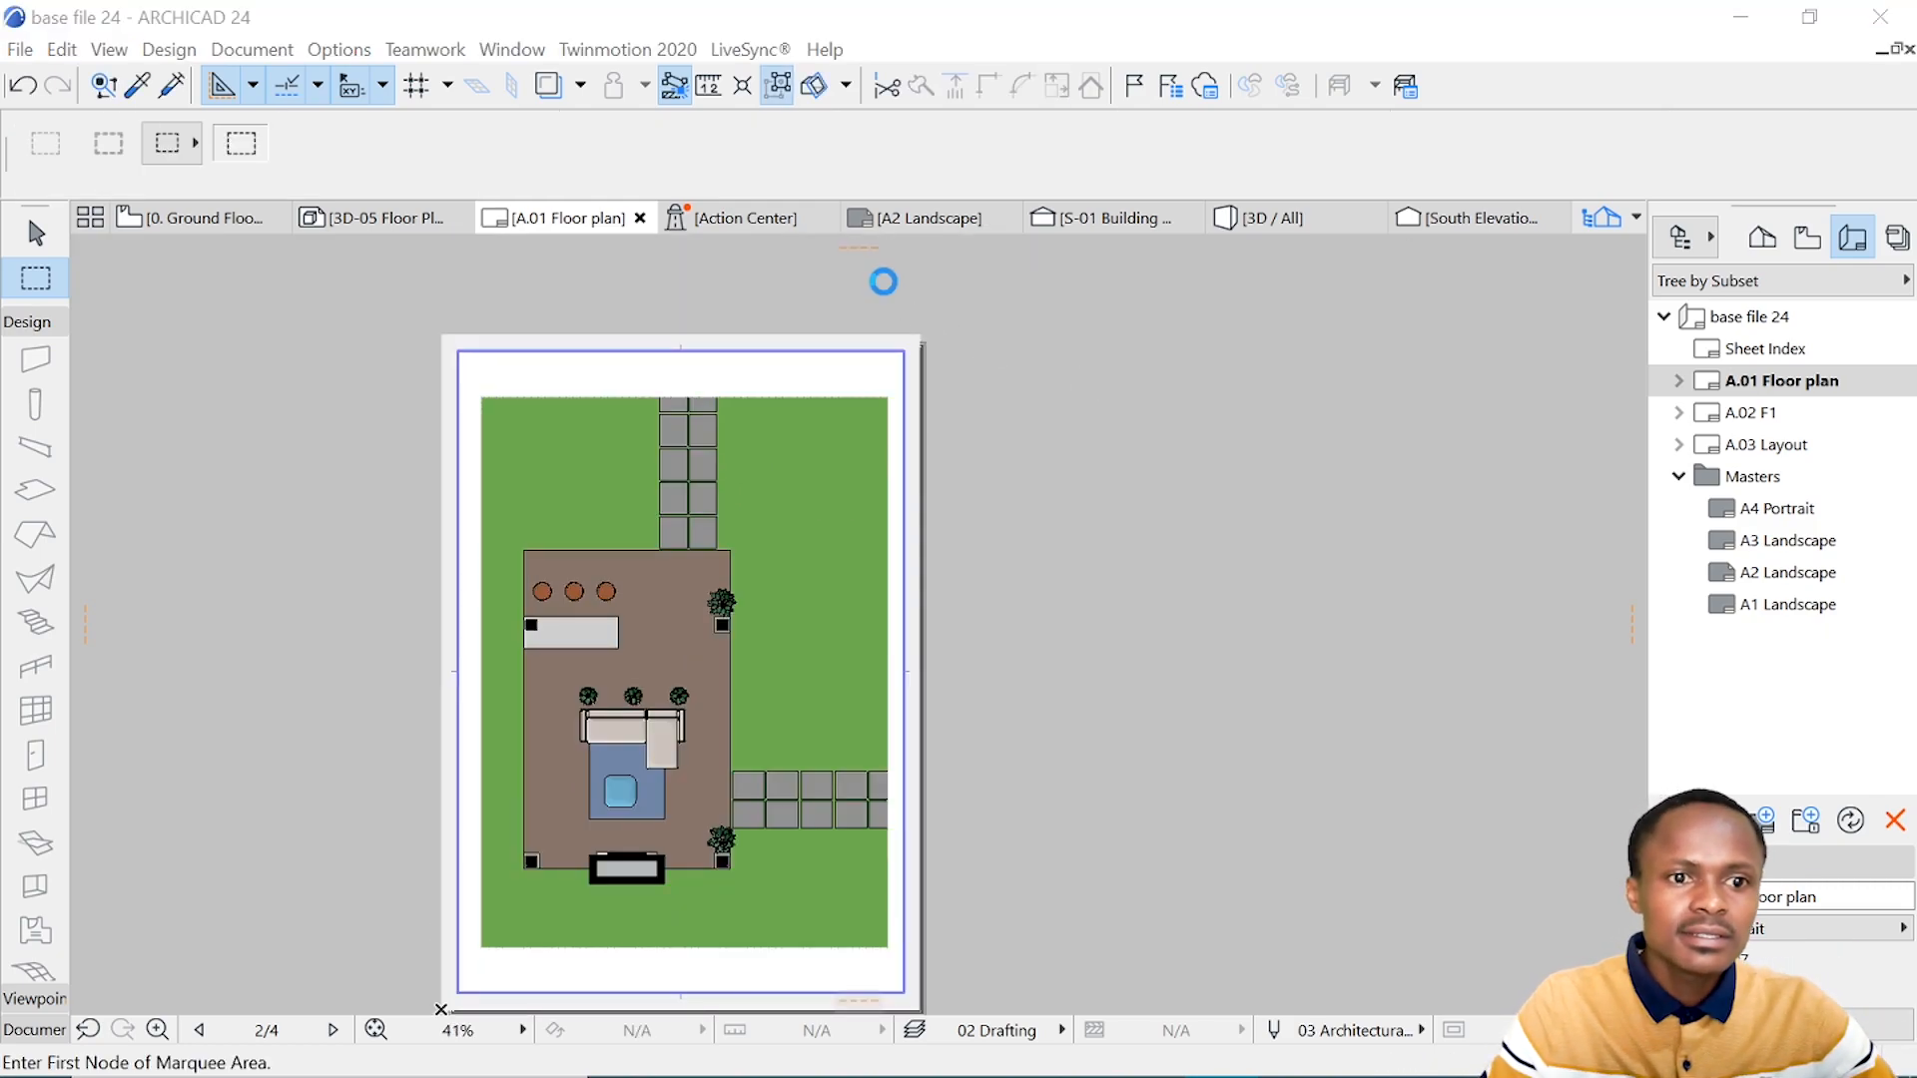
key("BackSpace")
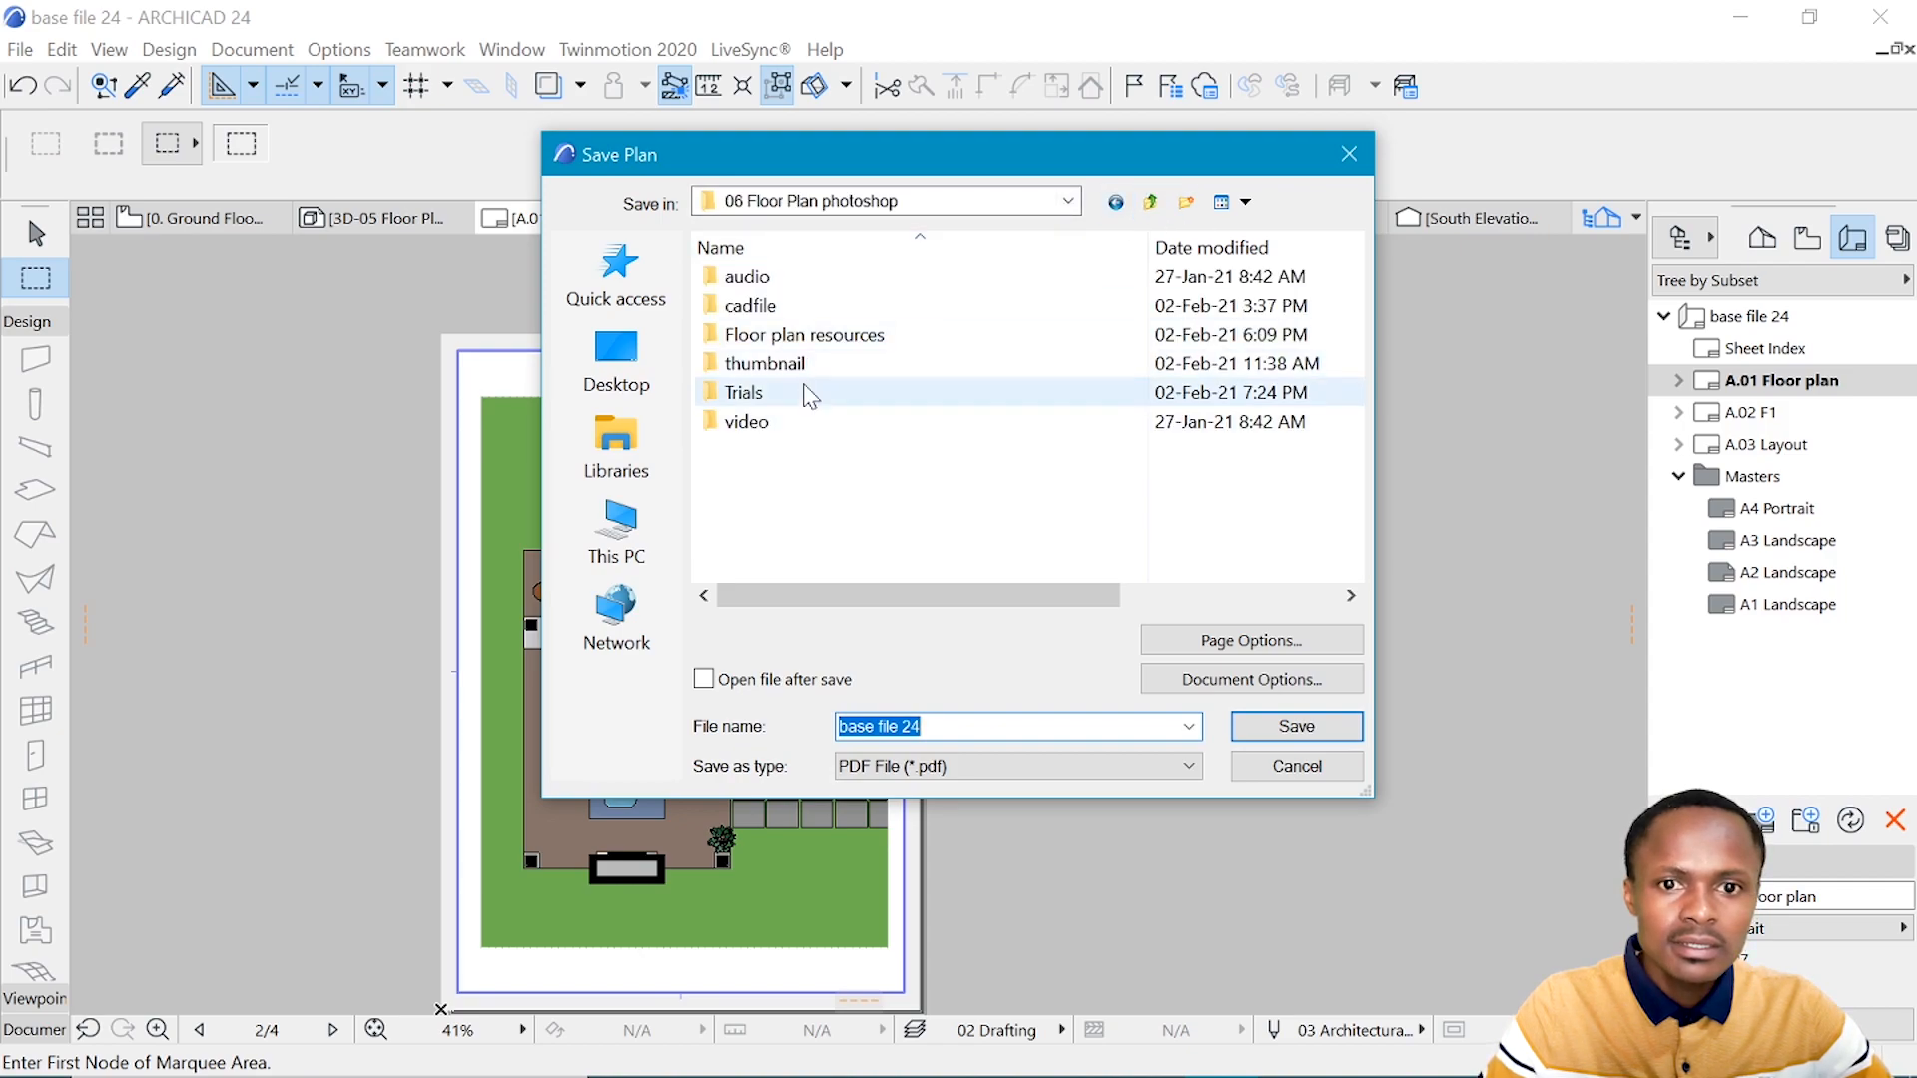
left_click(1186, 201)
type("pdf")
key("Return")
key("Return")
type("Ba")
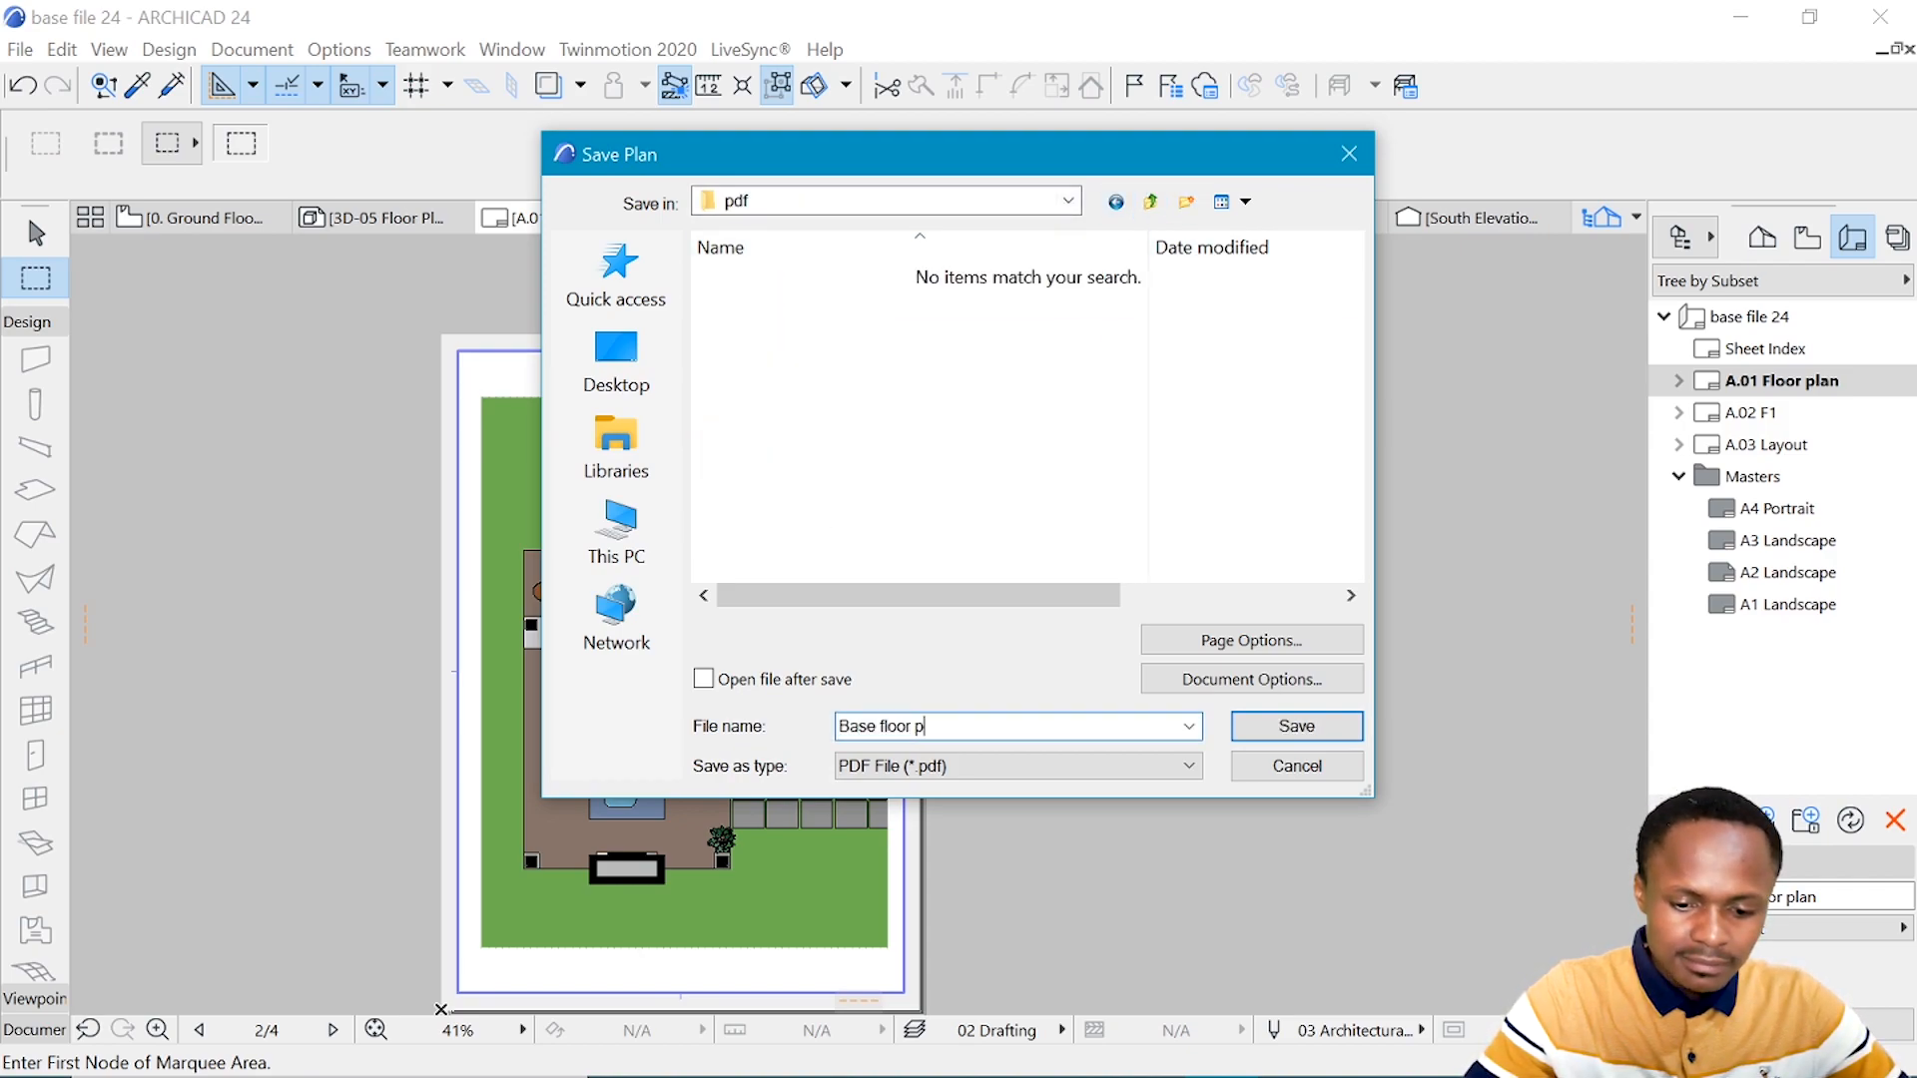
type("se floor plan")
left_click(1312, 730)
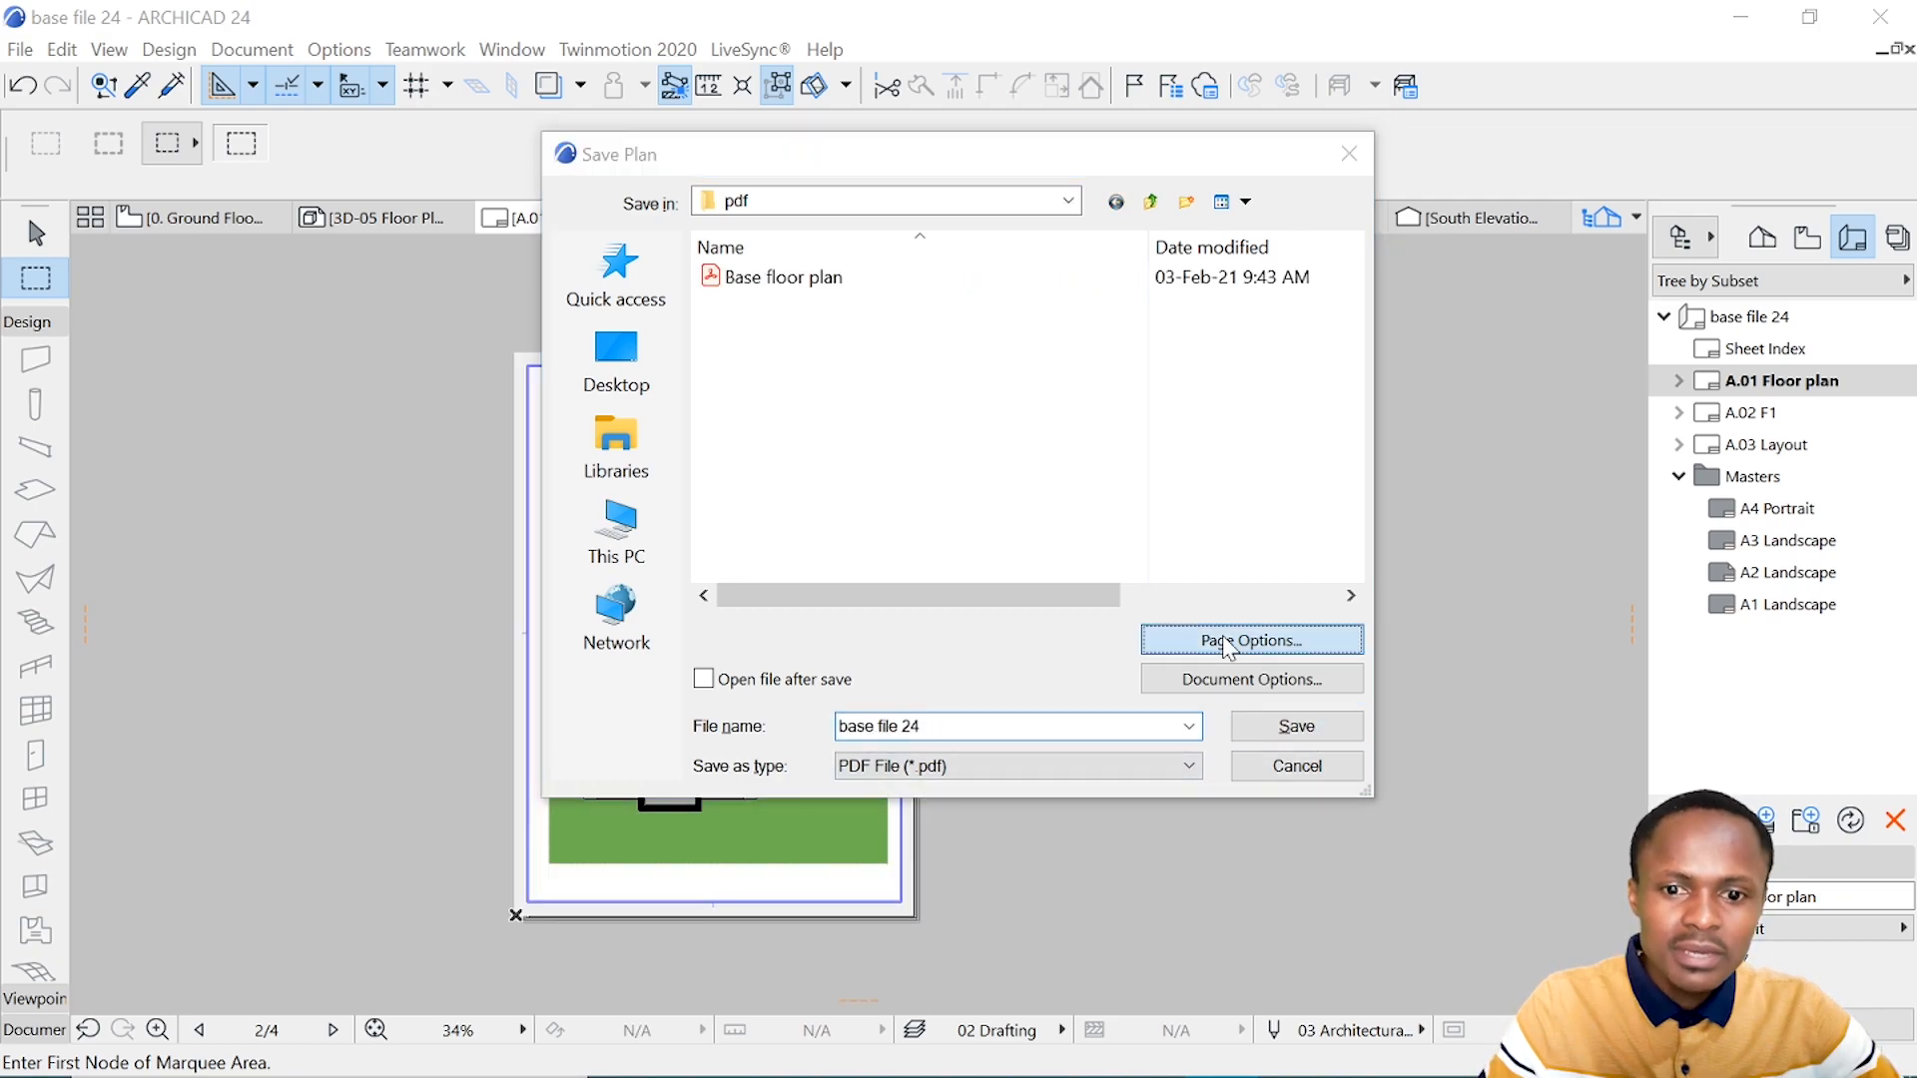
- Check the PDF page and document options and save the layout as the PDF file base file 24
left_click(1219, 640)
left_click(1253, 554)
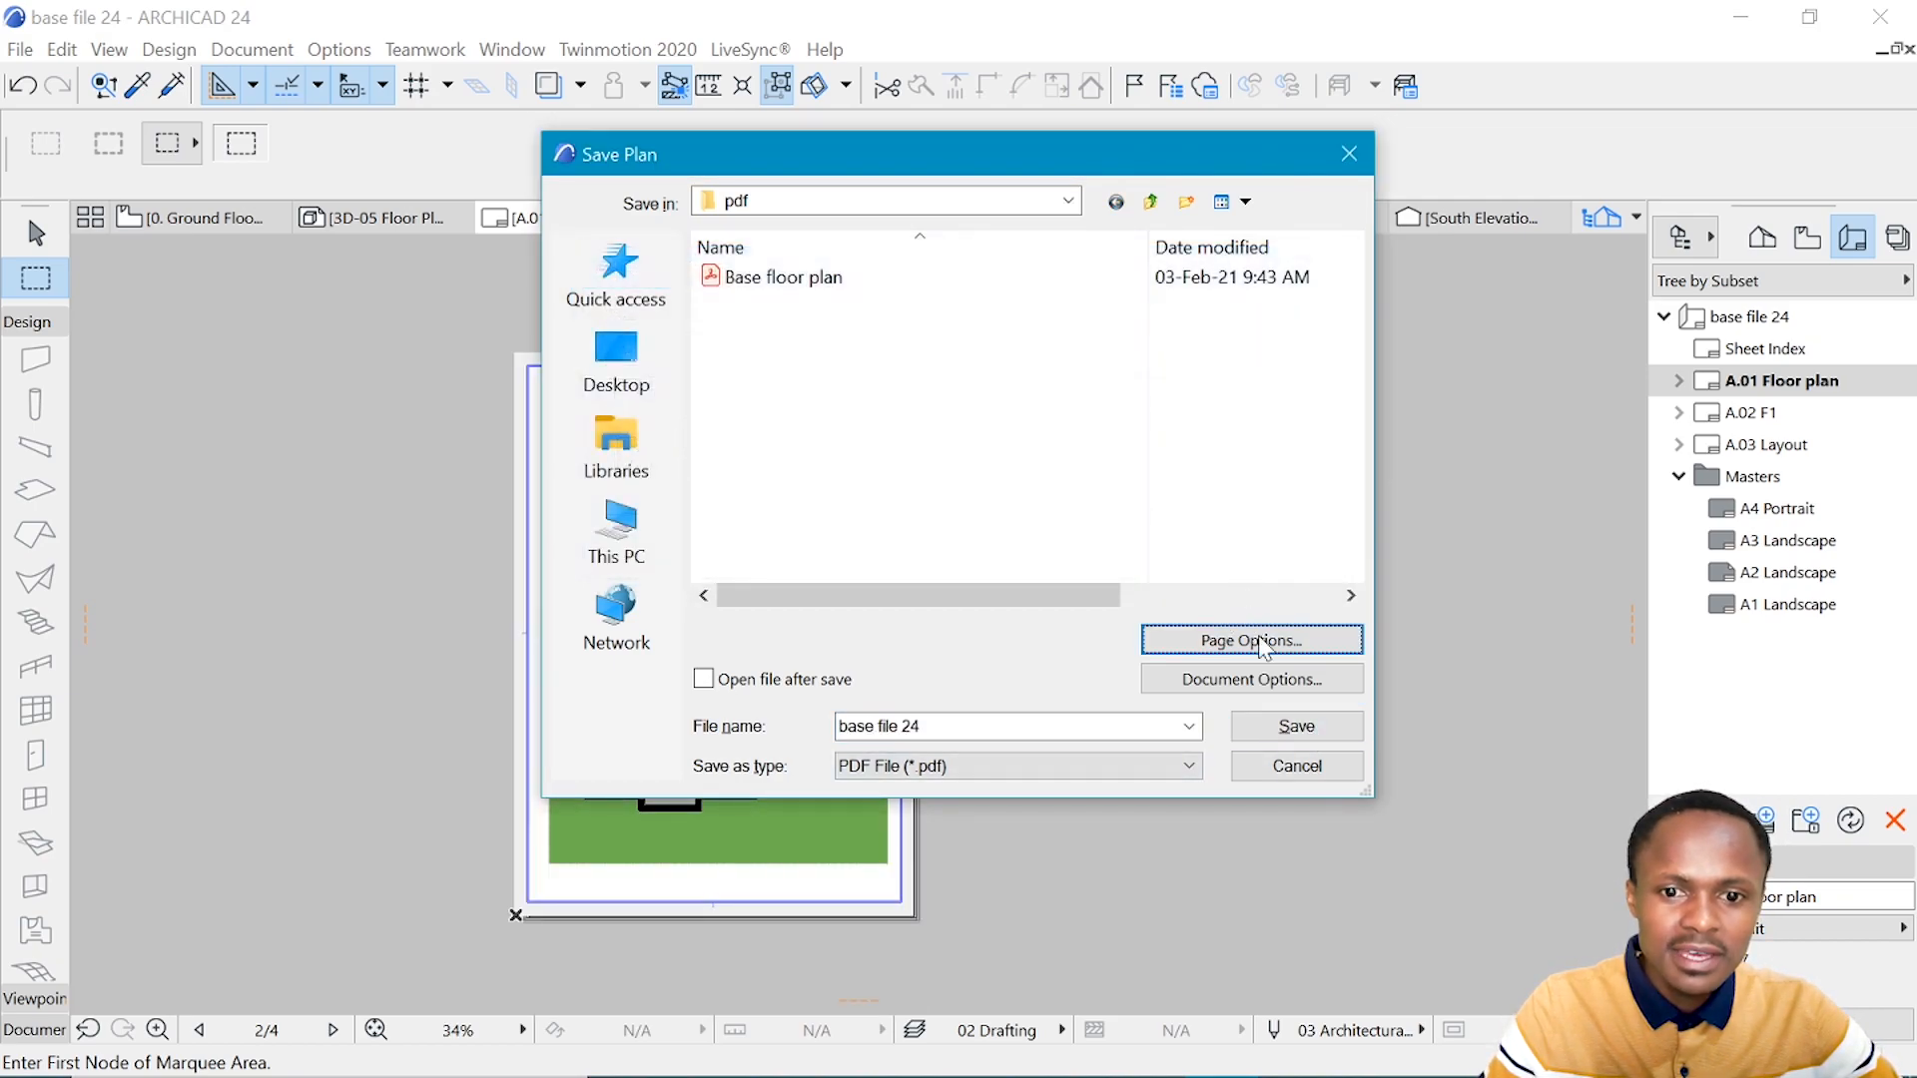
left_click(1254, 684)
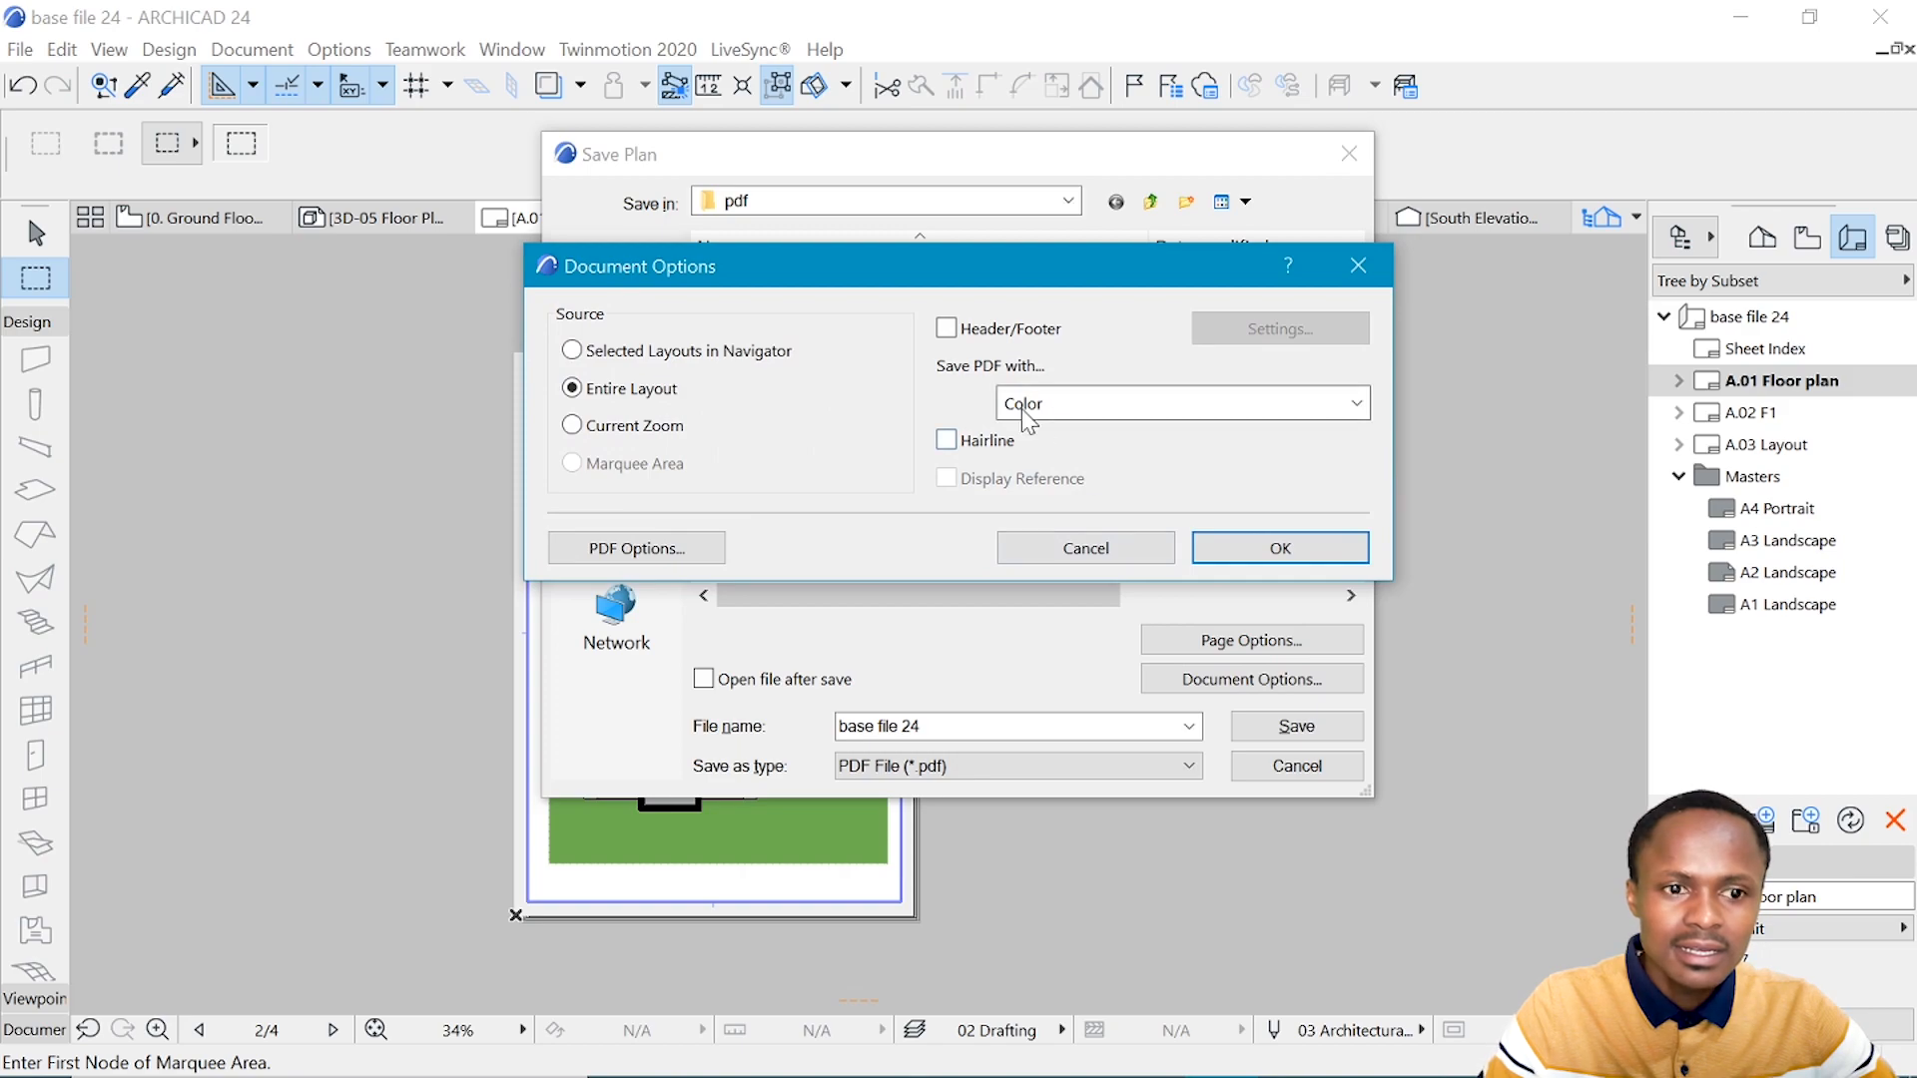
left_click(1267, 548)
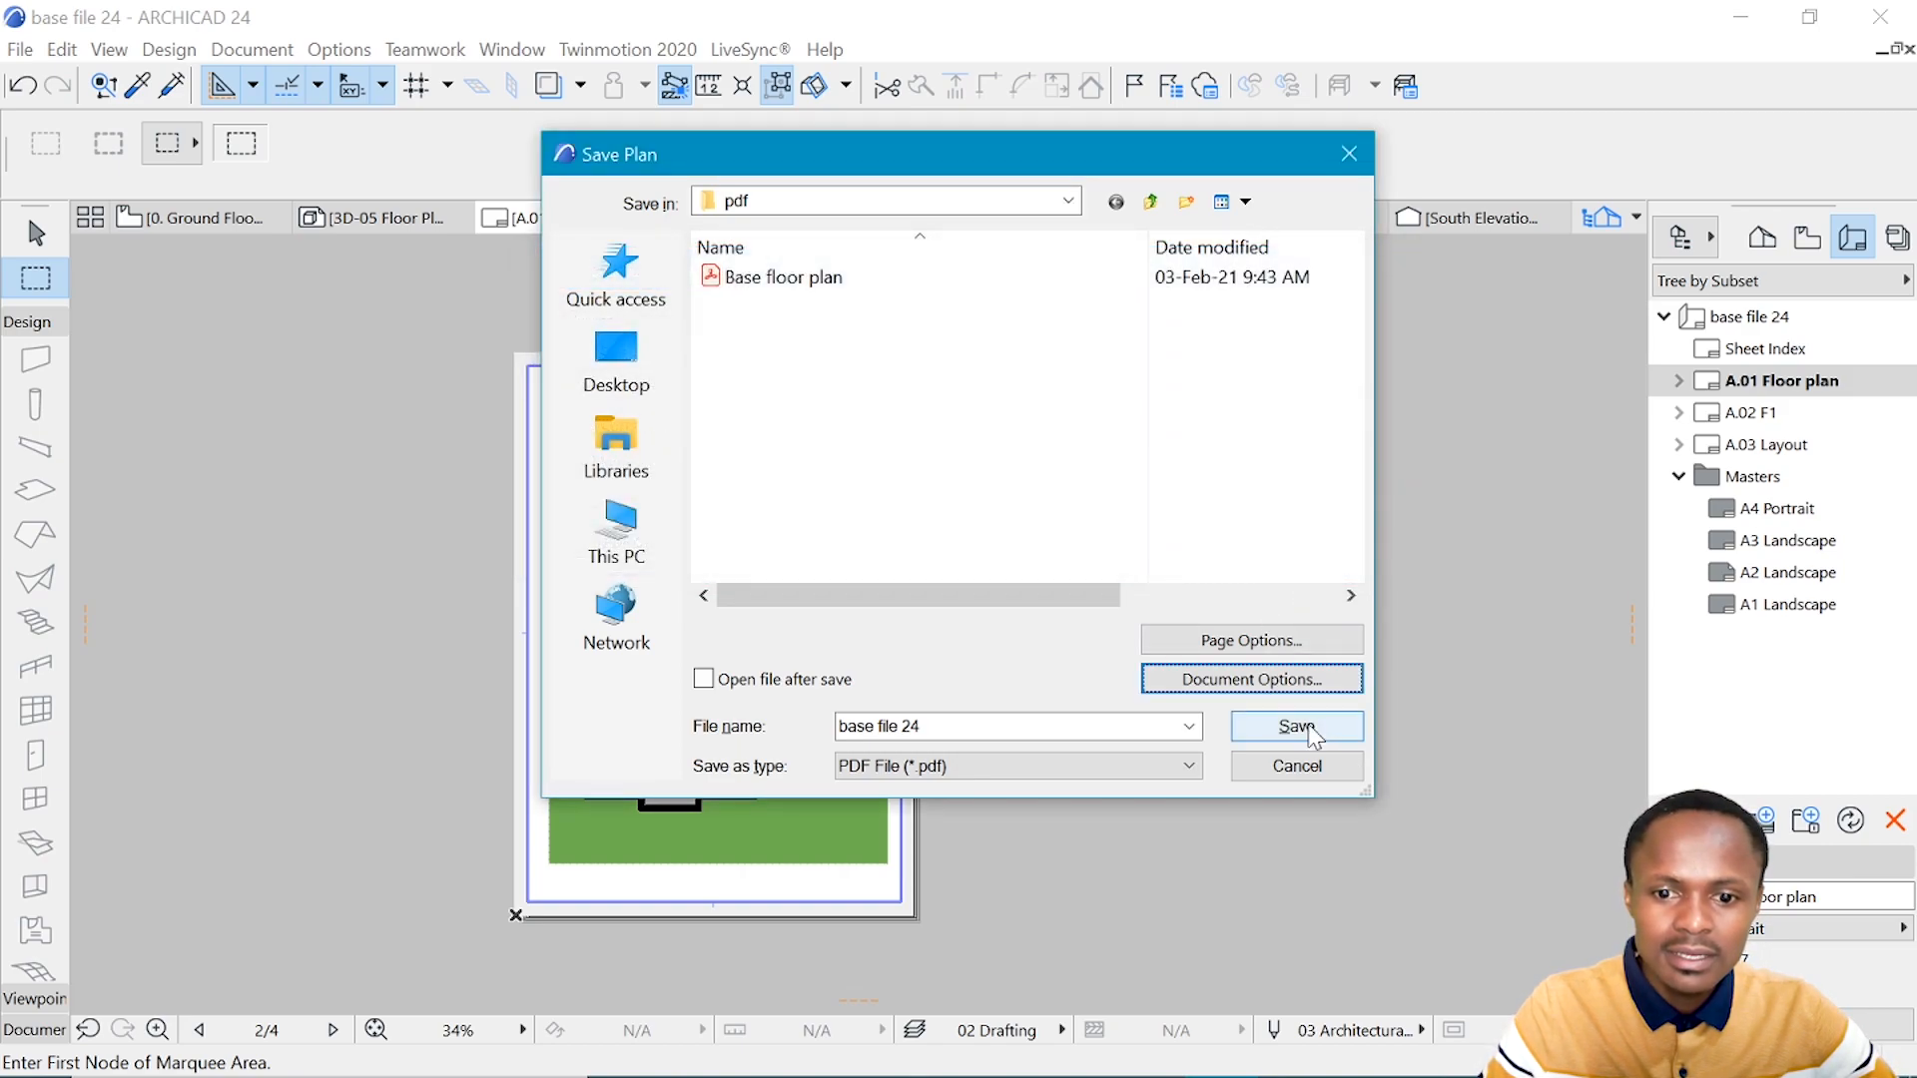
left_click(1298, 727)
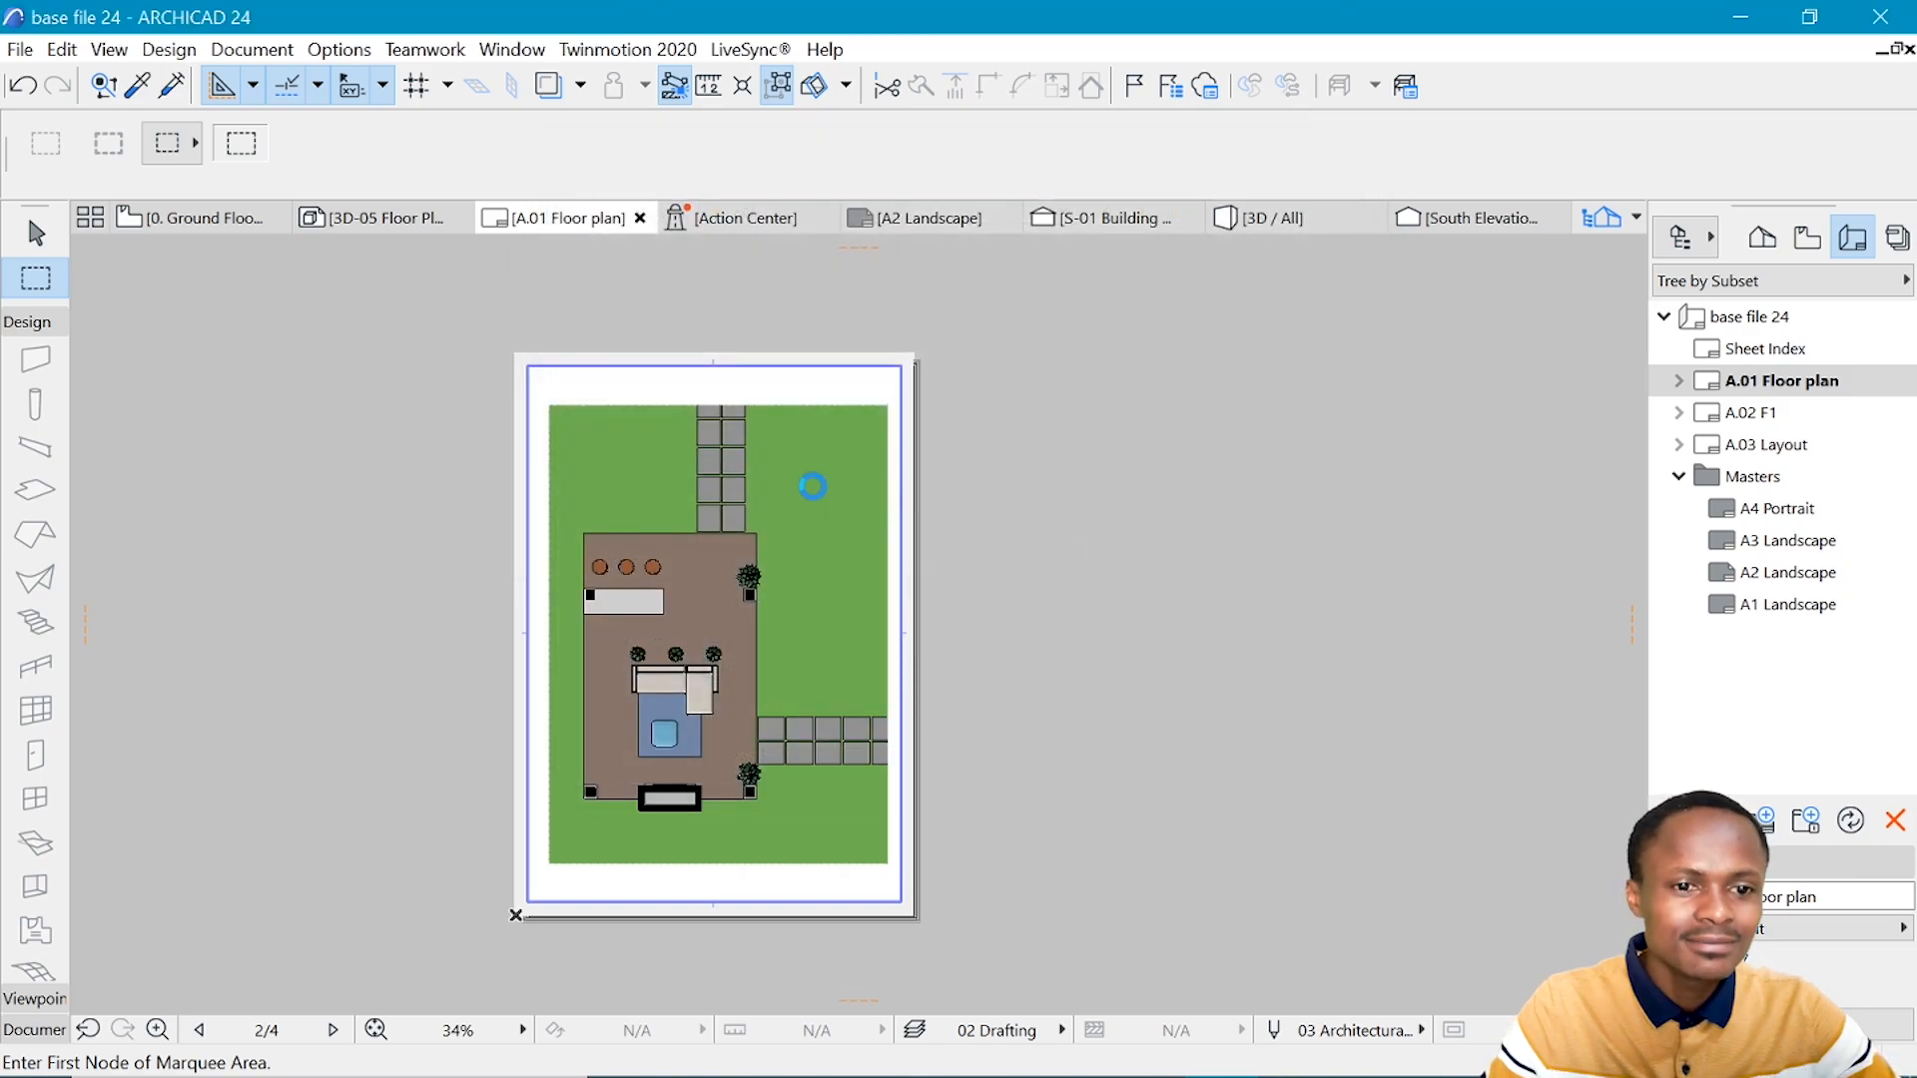
- Open the settings of the 3D-05 Floor Plan 3D document and set Sun Shadow to On
left_click(369, 218)
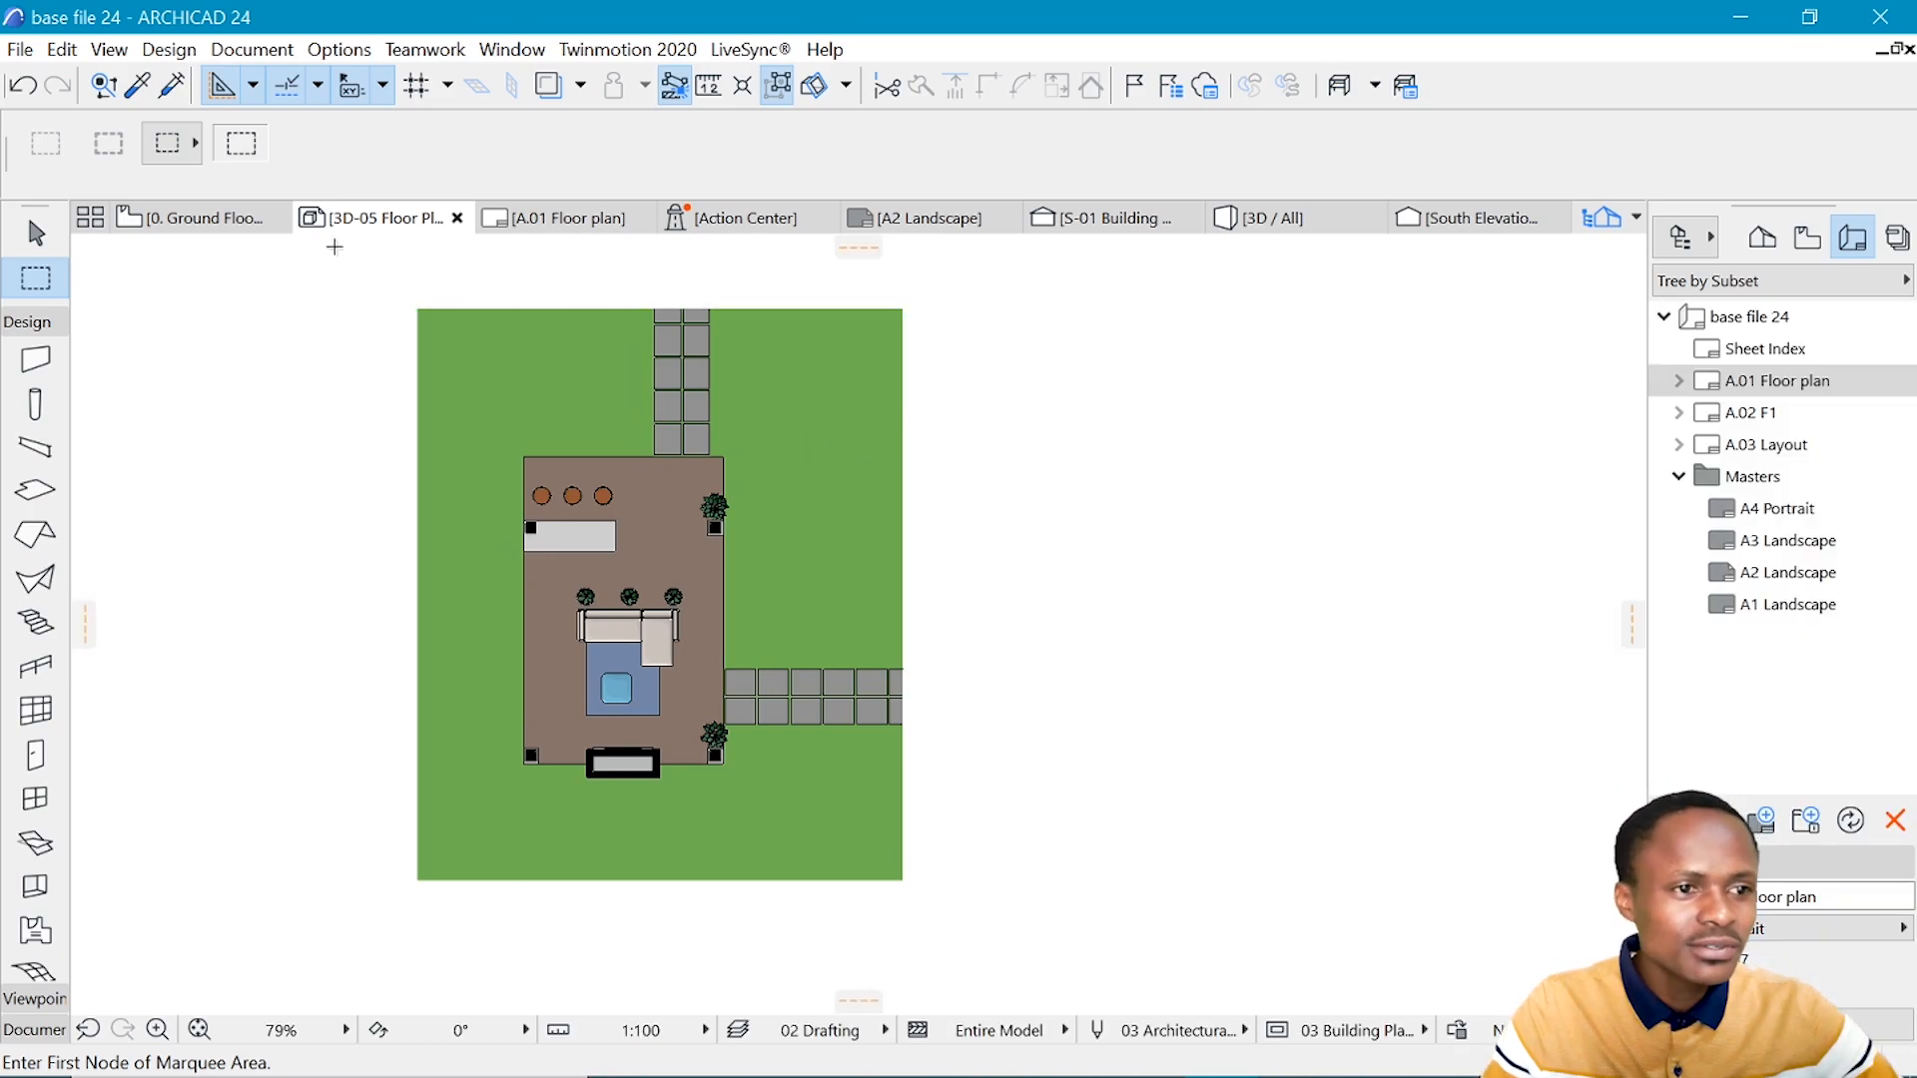
right_click(387, 218)
left_click(519, 445)
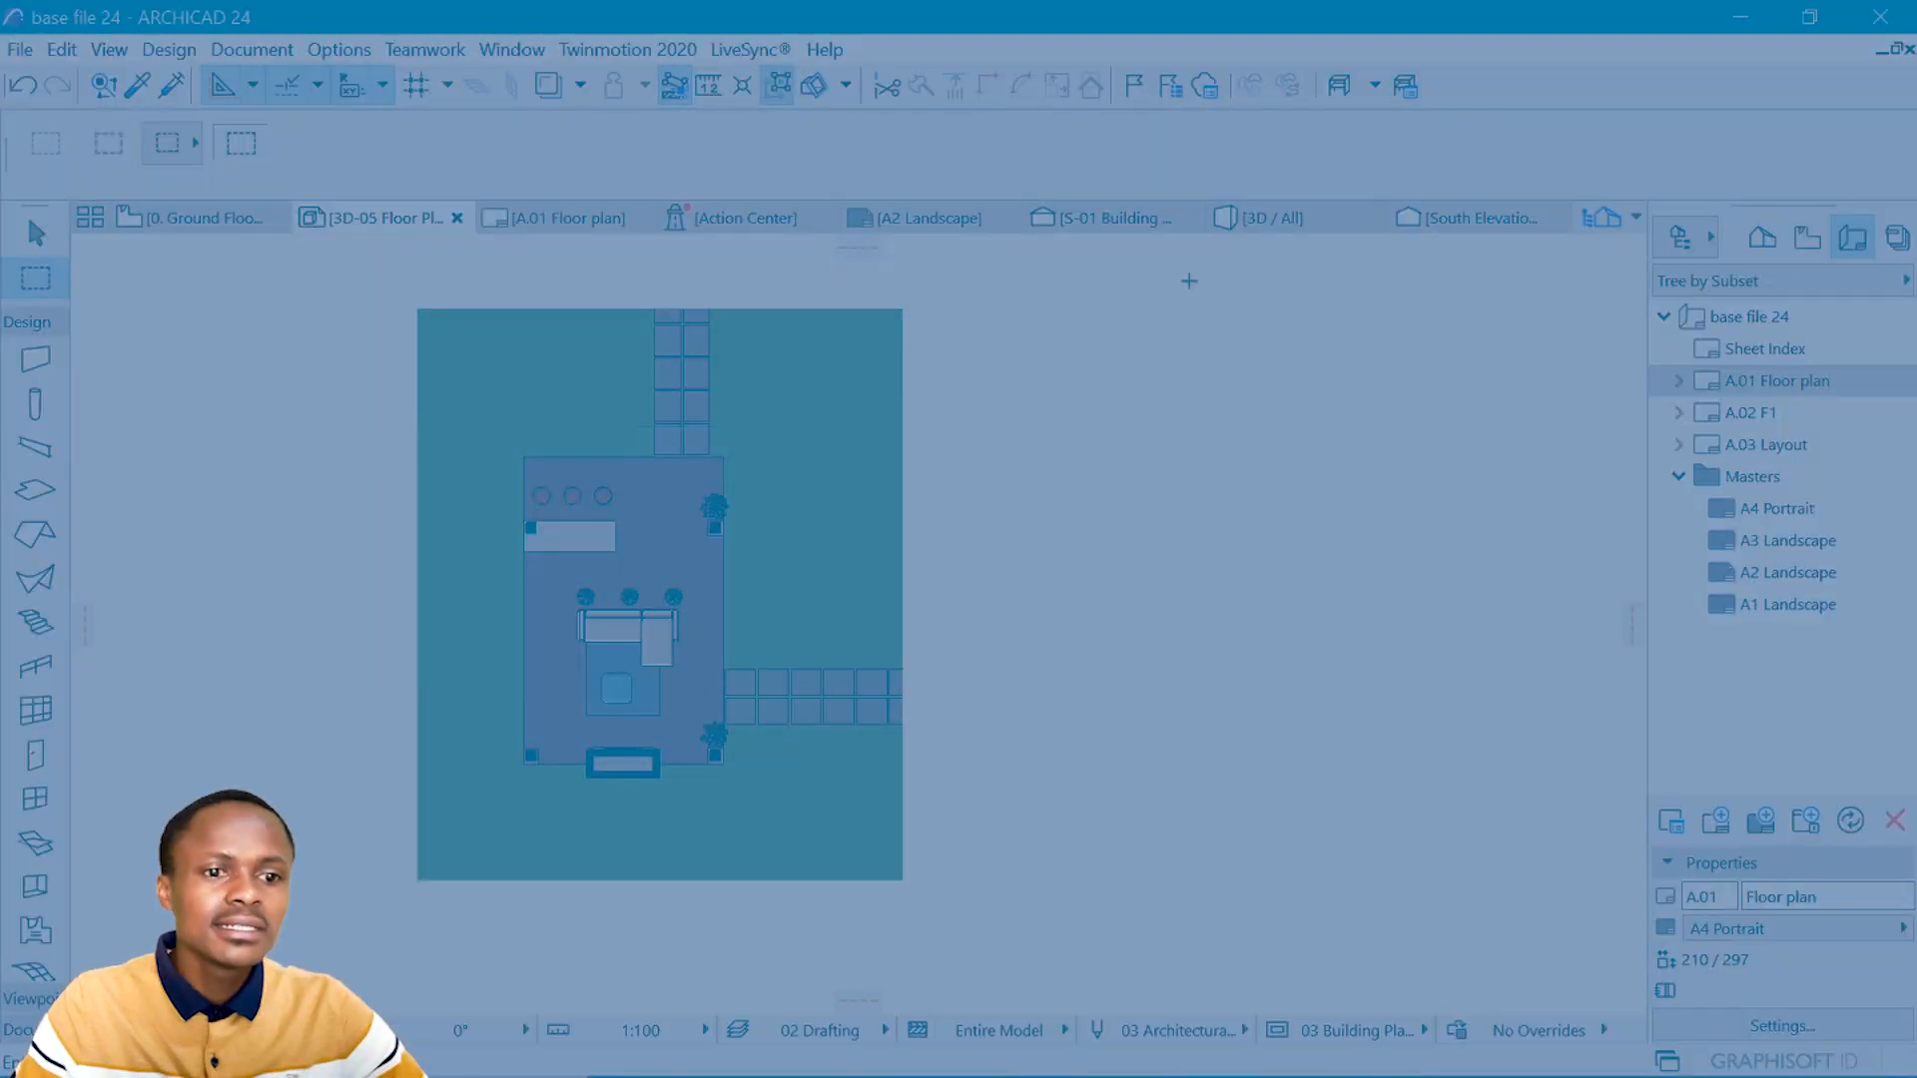
scroll(1134, 717, "down", 3)
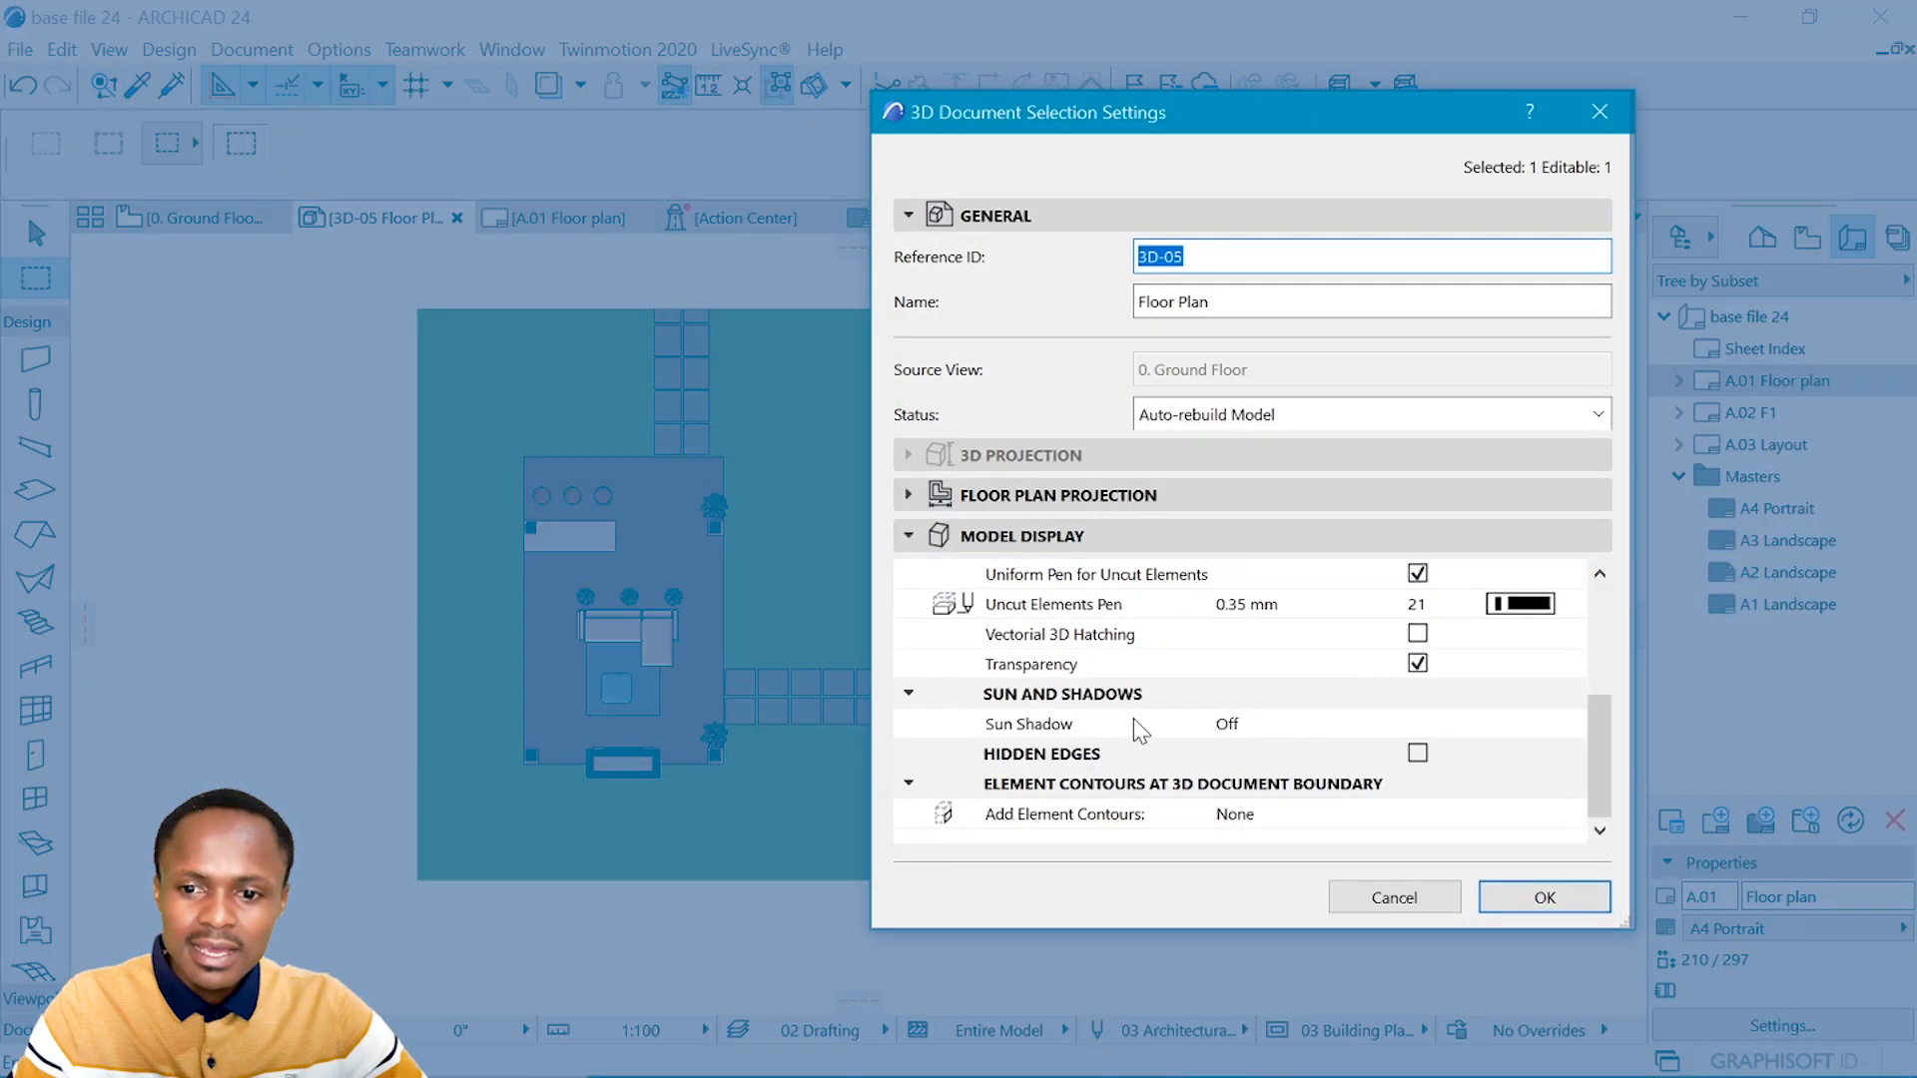
left_click(1283, 736)
left_click(1573, 722)
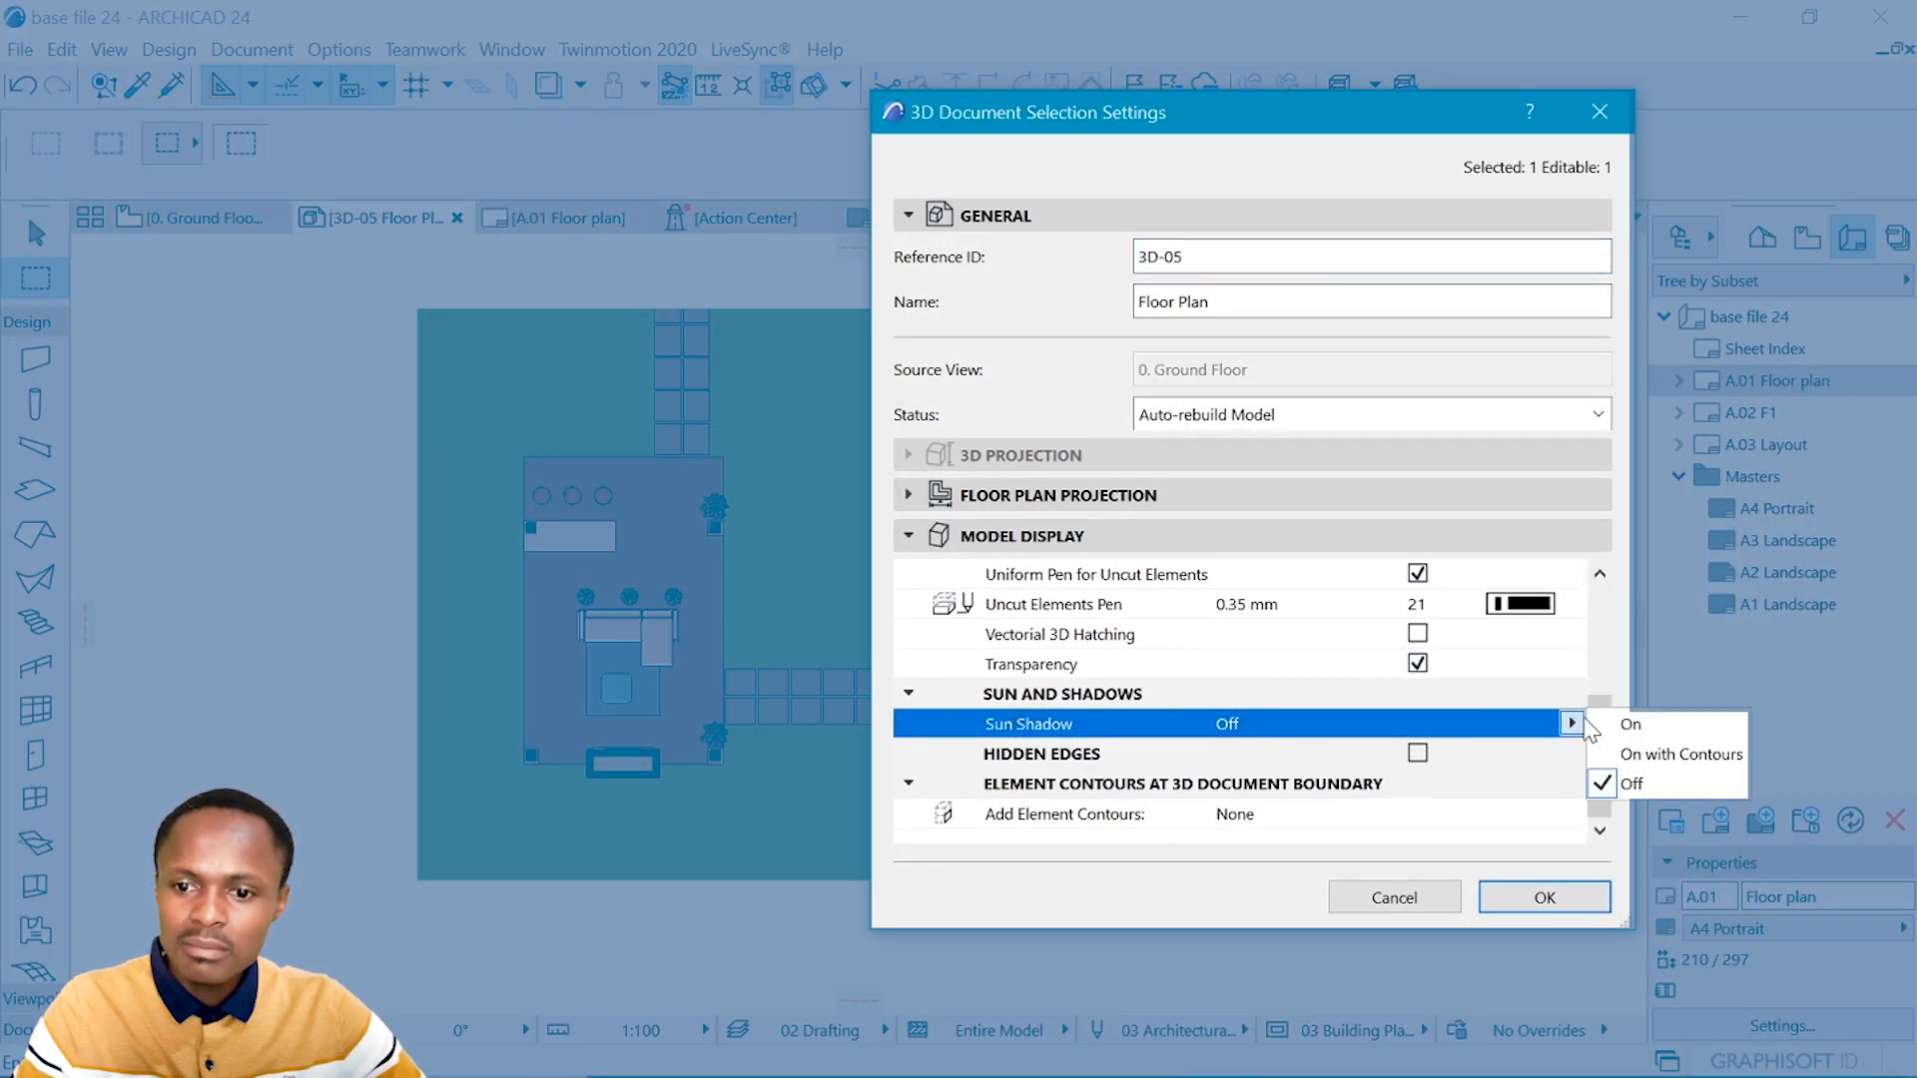
left_click(1626, 728)
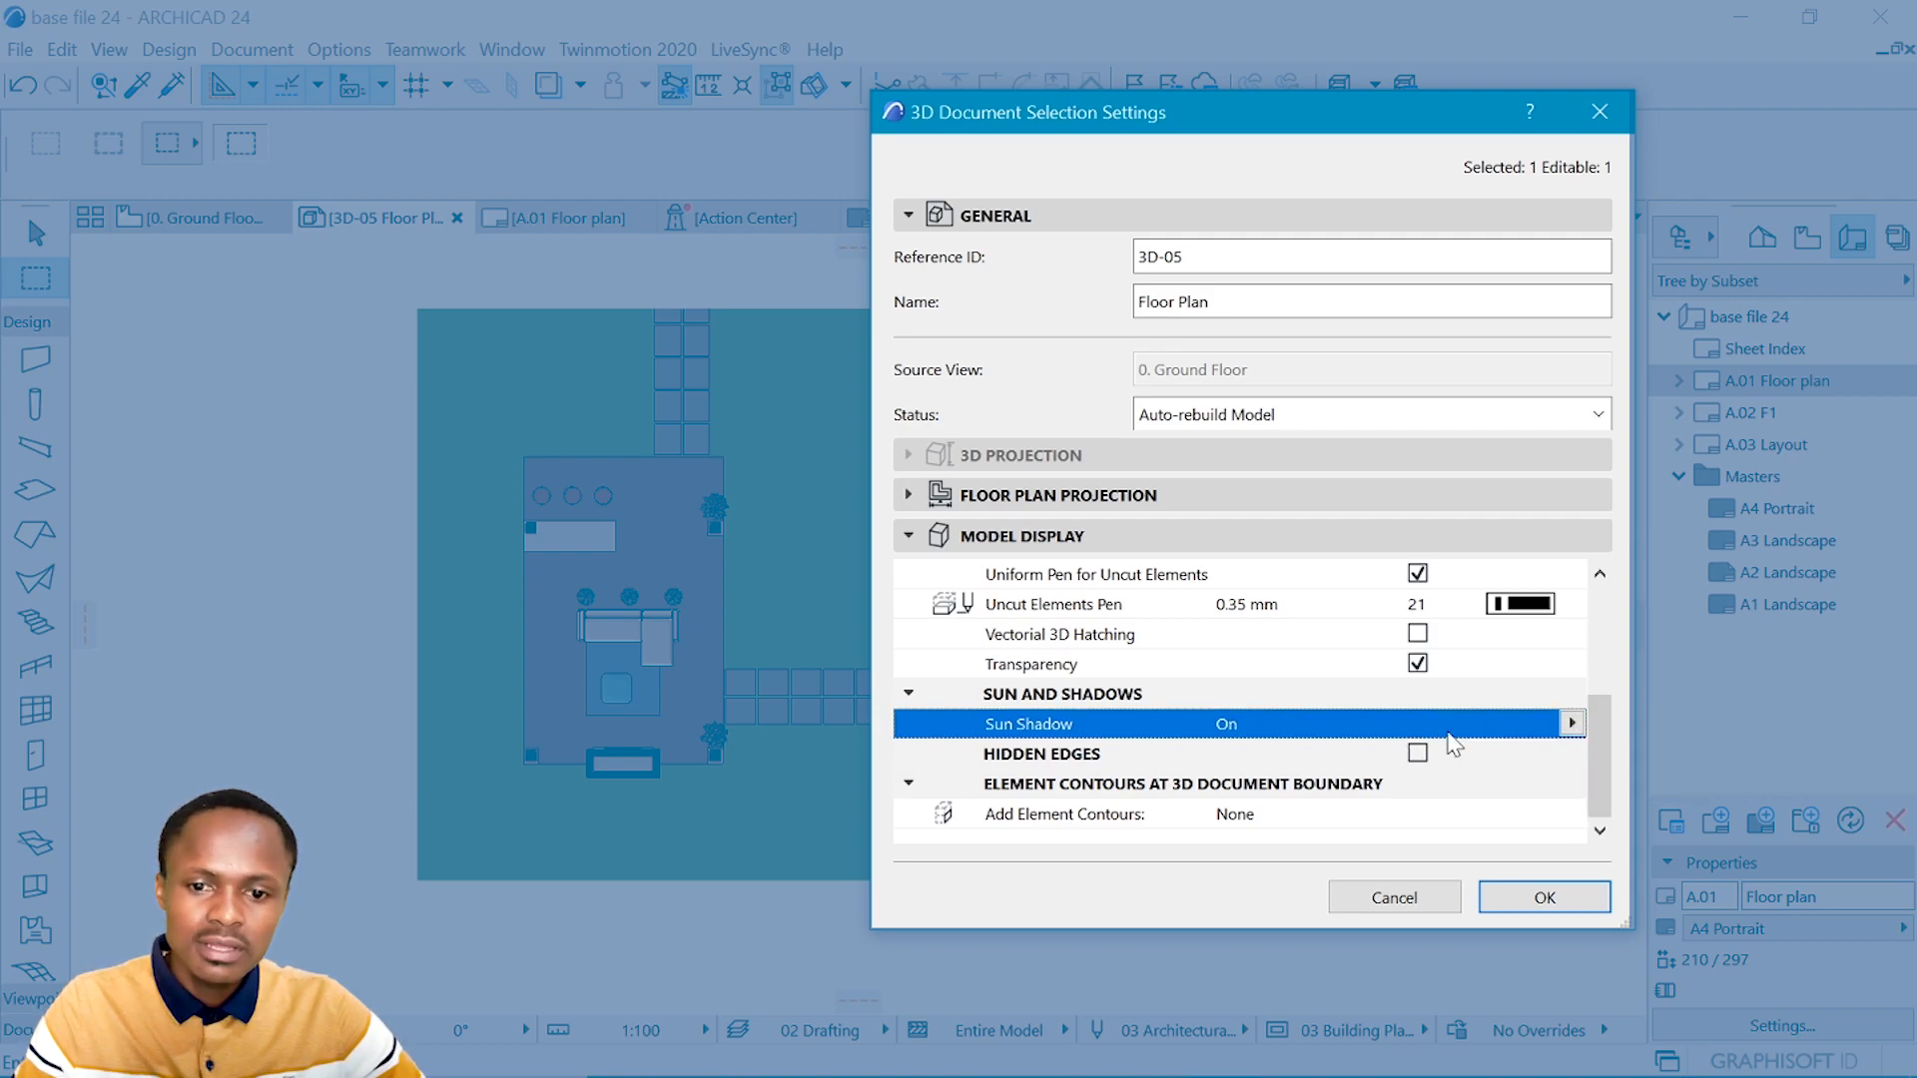
- Fill the uncut surfaces with Uniform Pen Color and set the uncut surfaces pen to Window Background
scroll(1454, 744, "up", 1)
left_click(1569, 635)
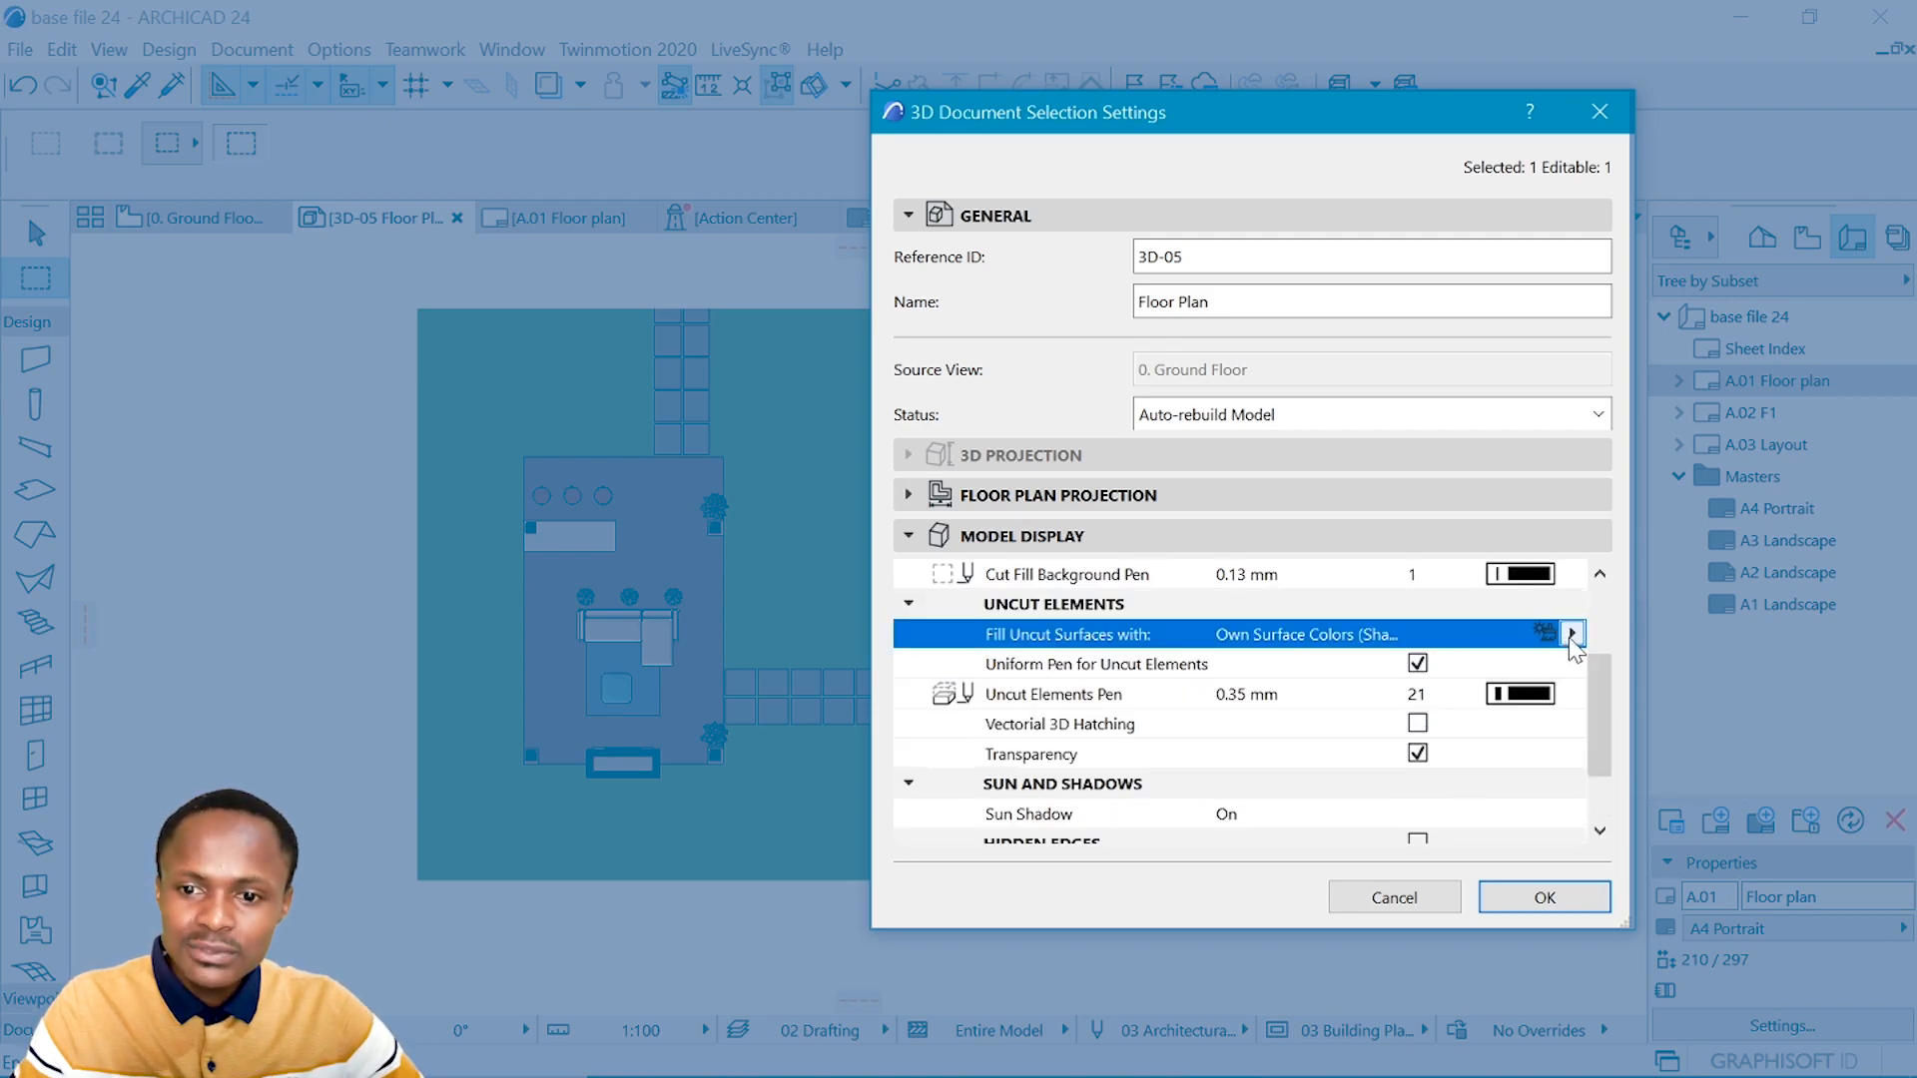
left_click(1572, 636)
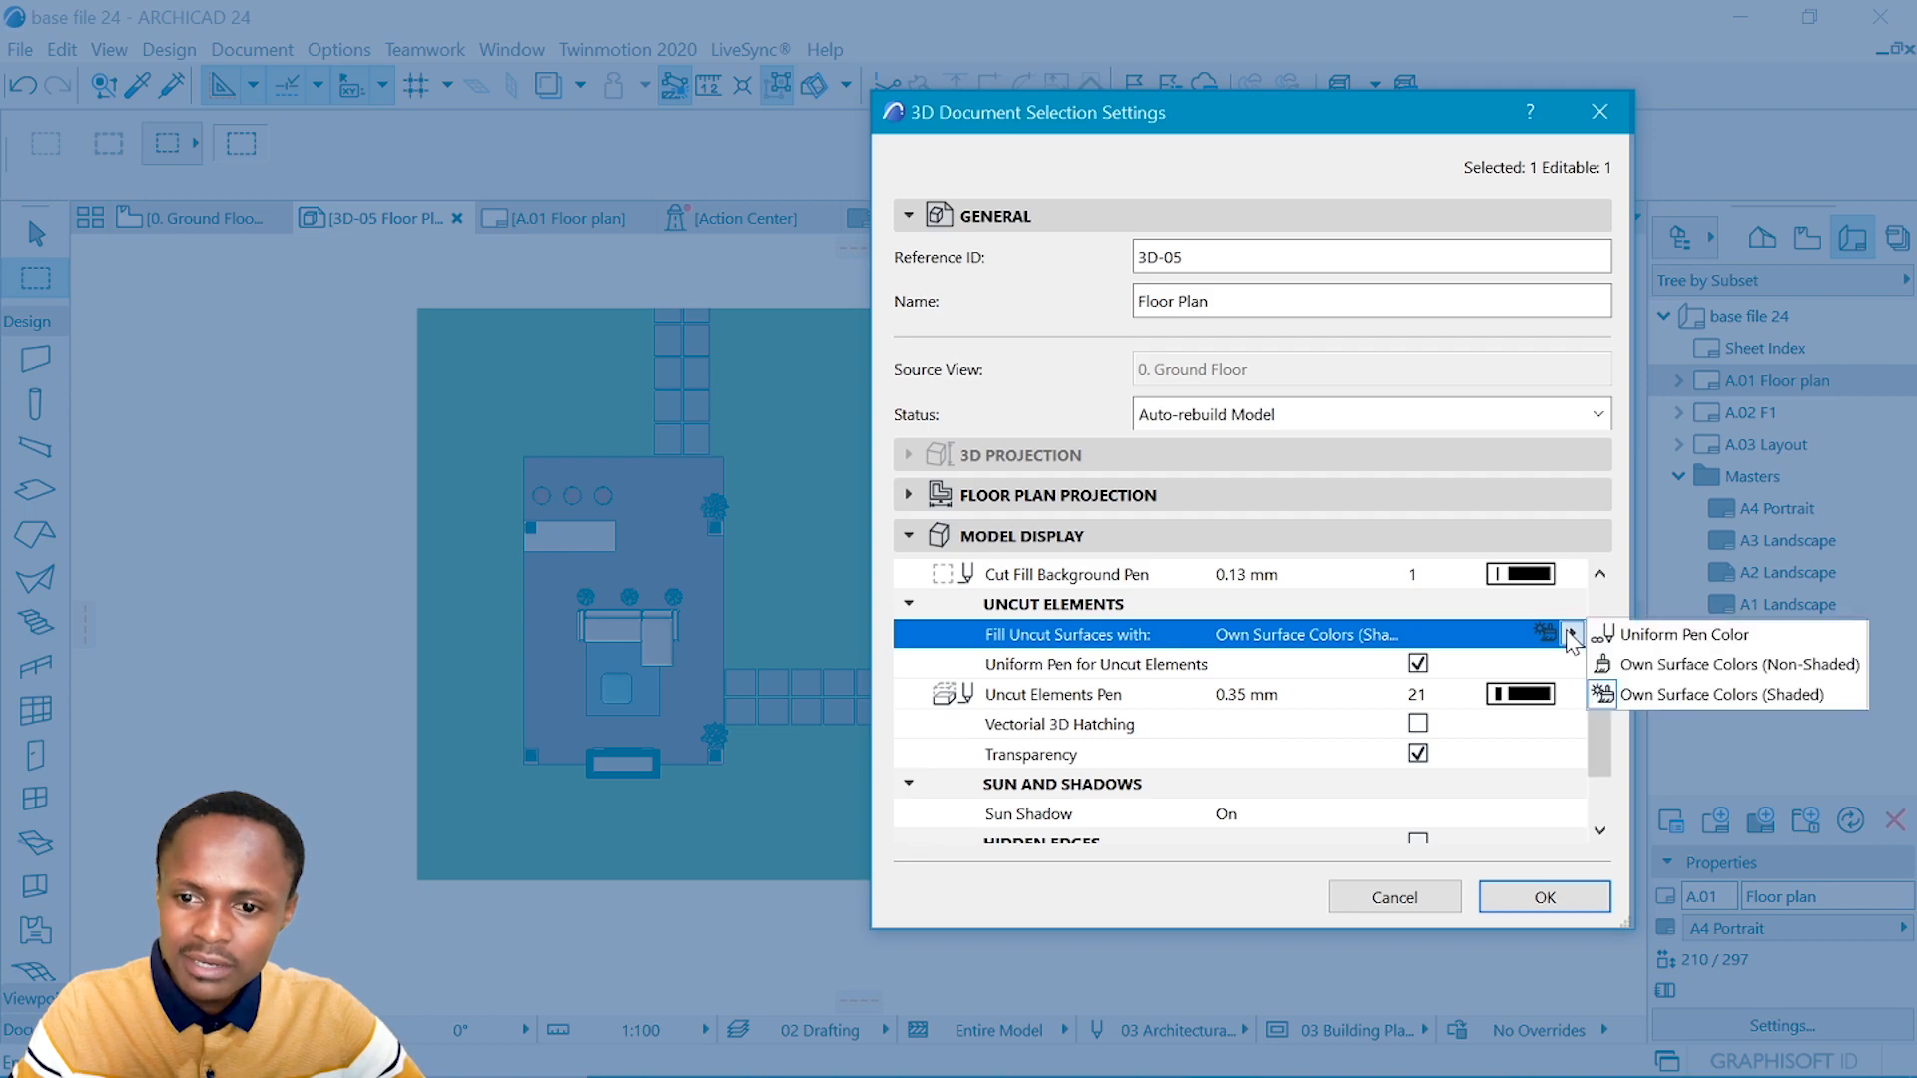
left_click(1685, 635)
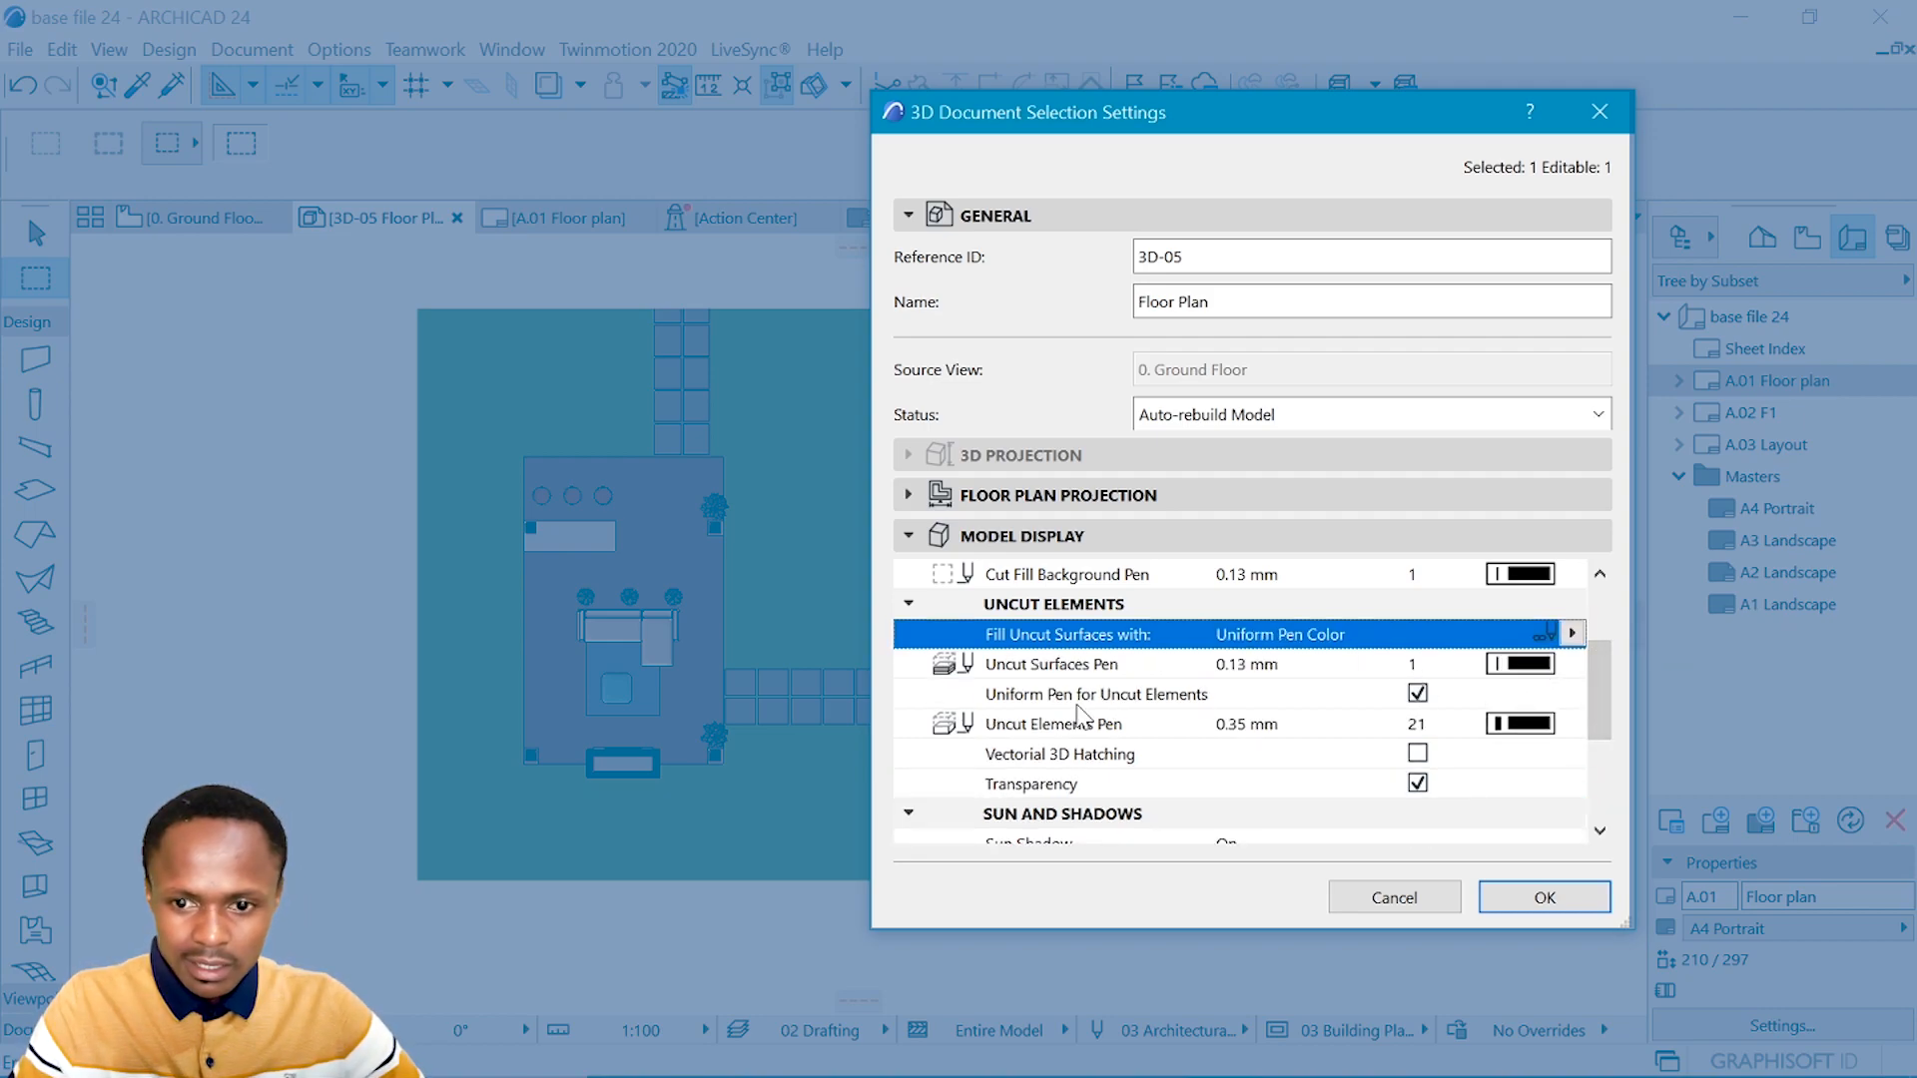
left_click(1520, 664)
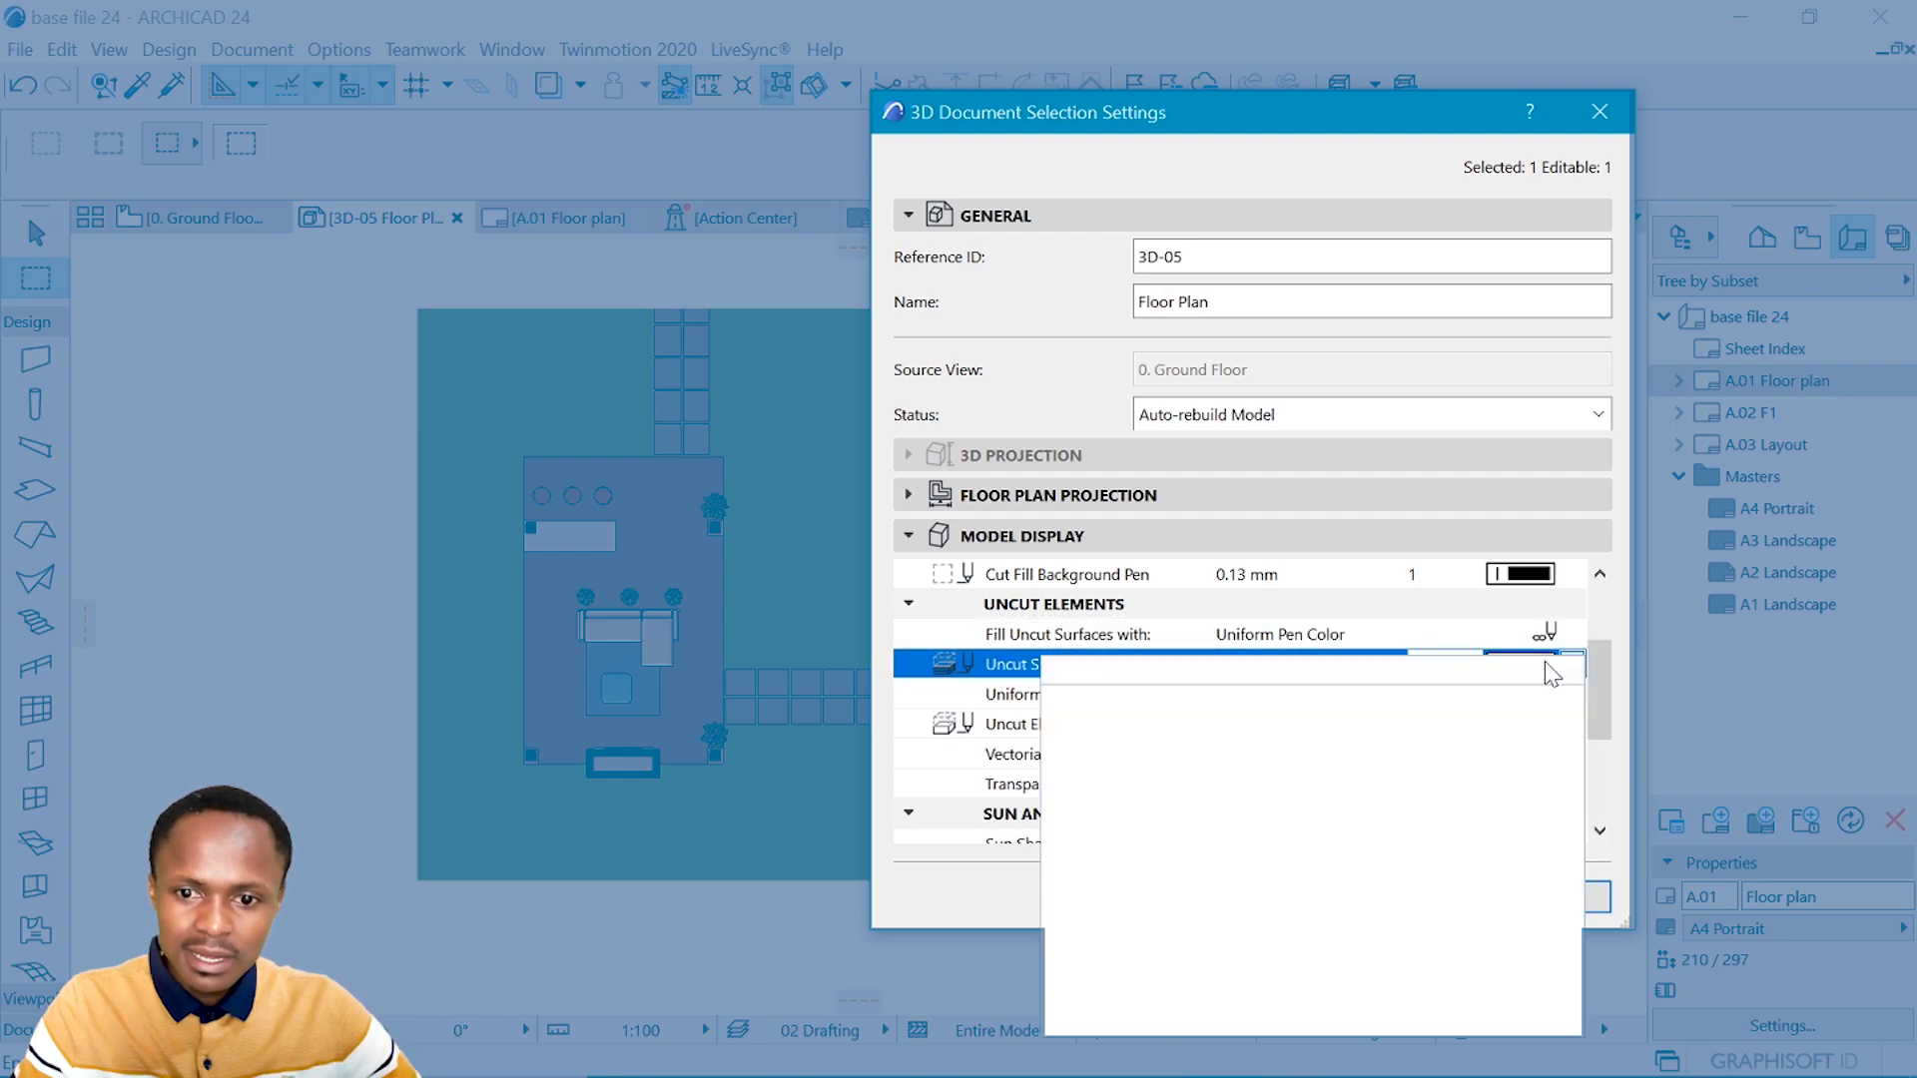
left_click(1488, 1020)
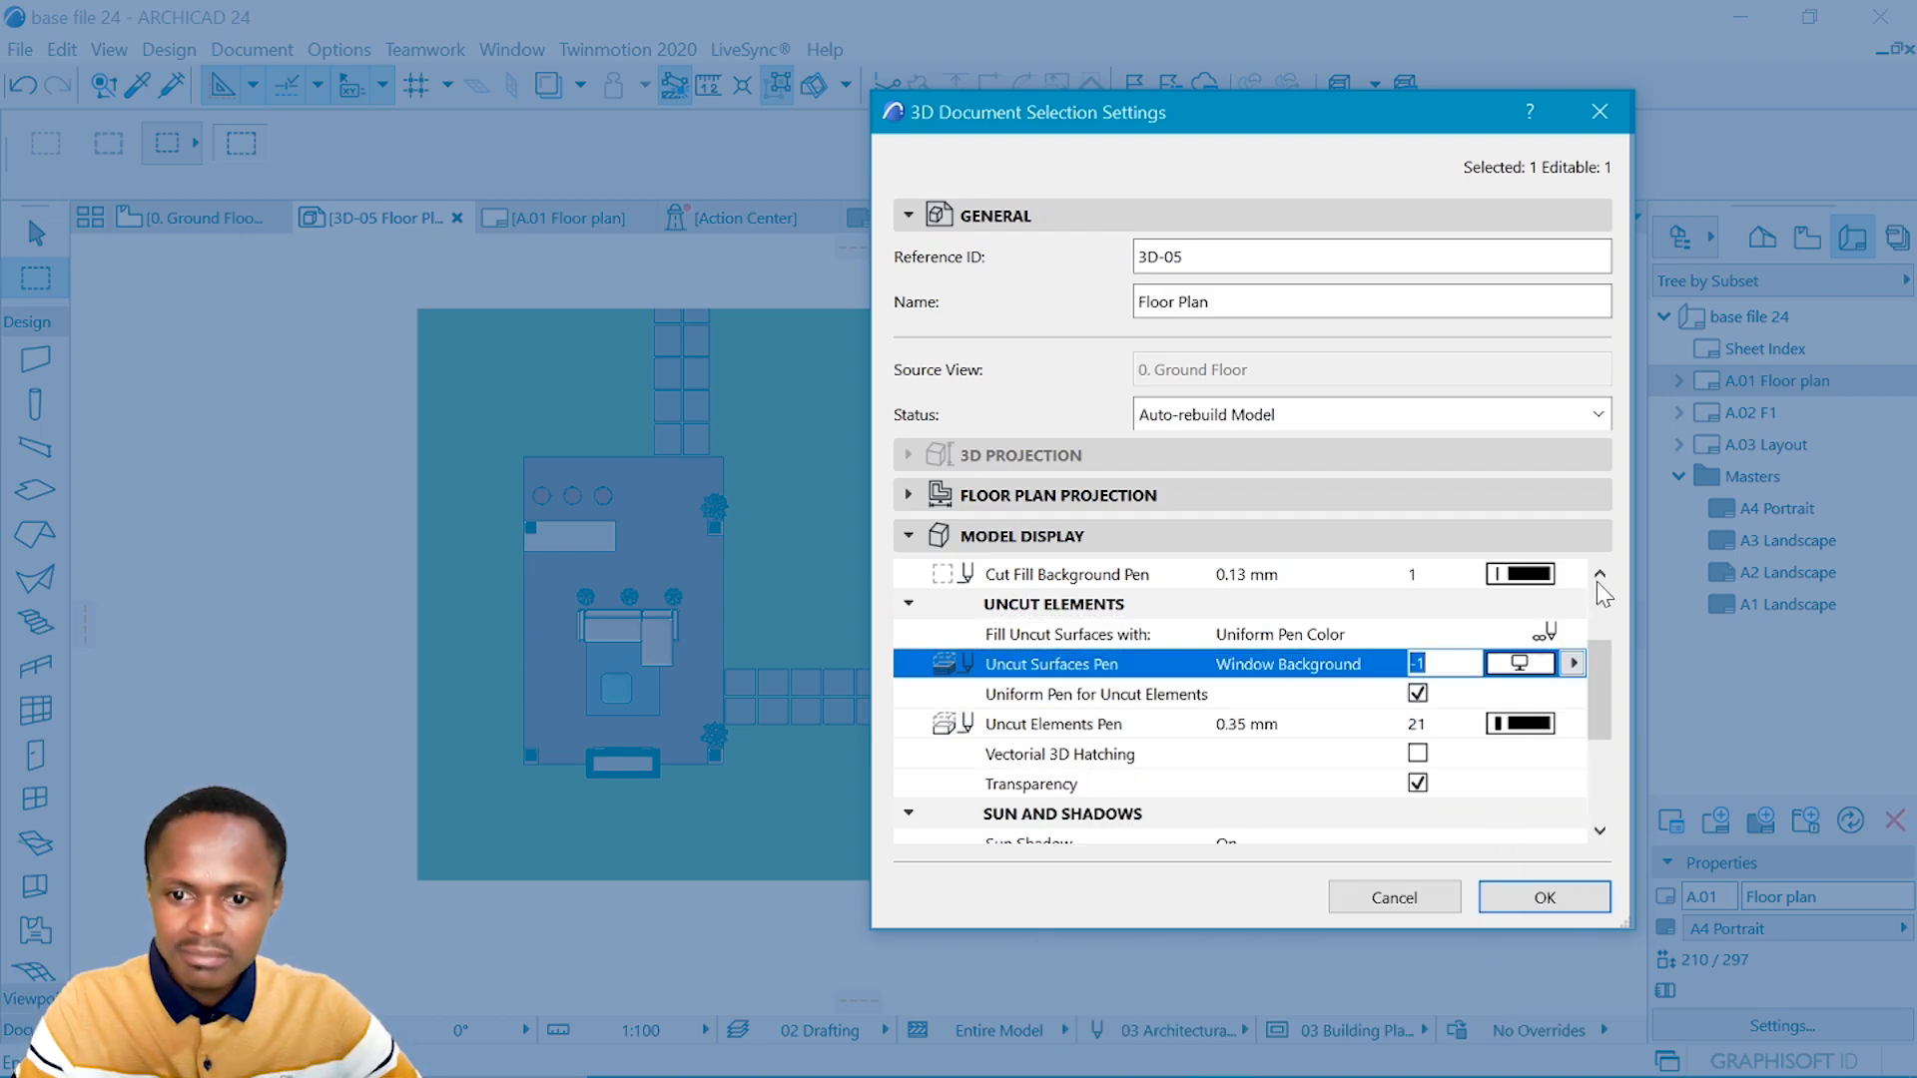
- Check the fill options for the shadow polygons and apply the 3D document settings
scroll(1039, 684, "down", 3)
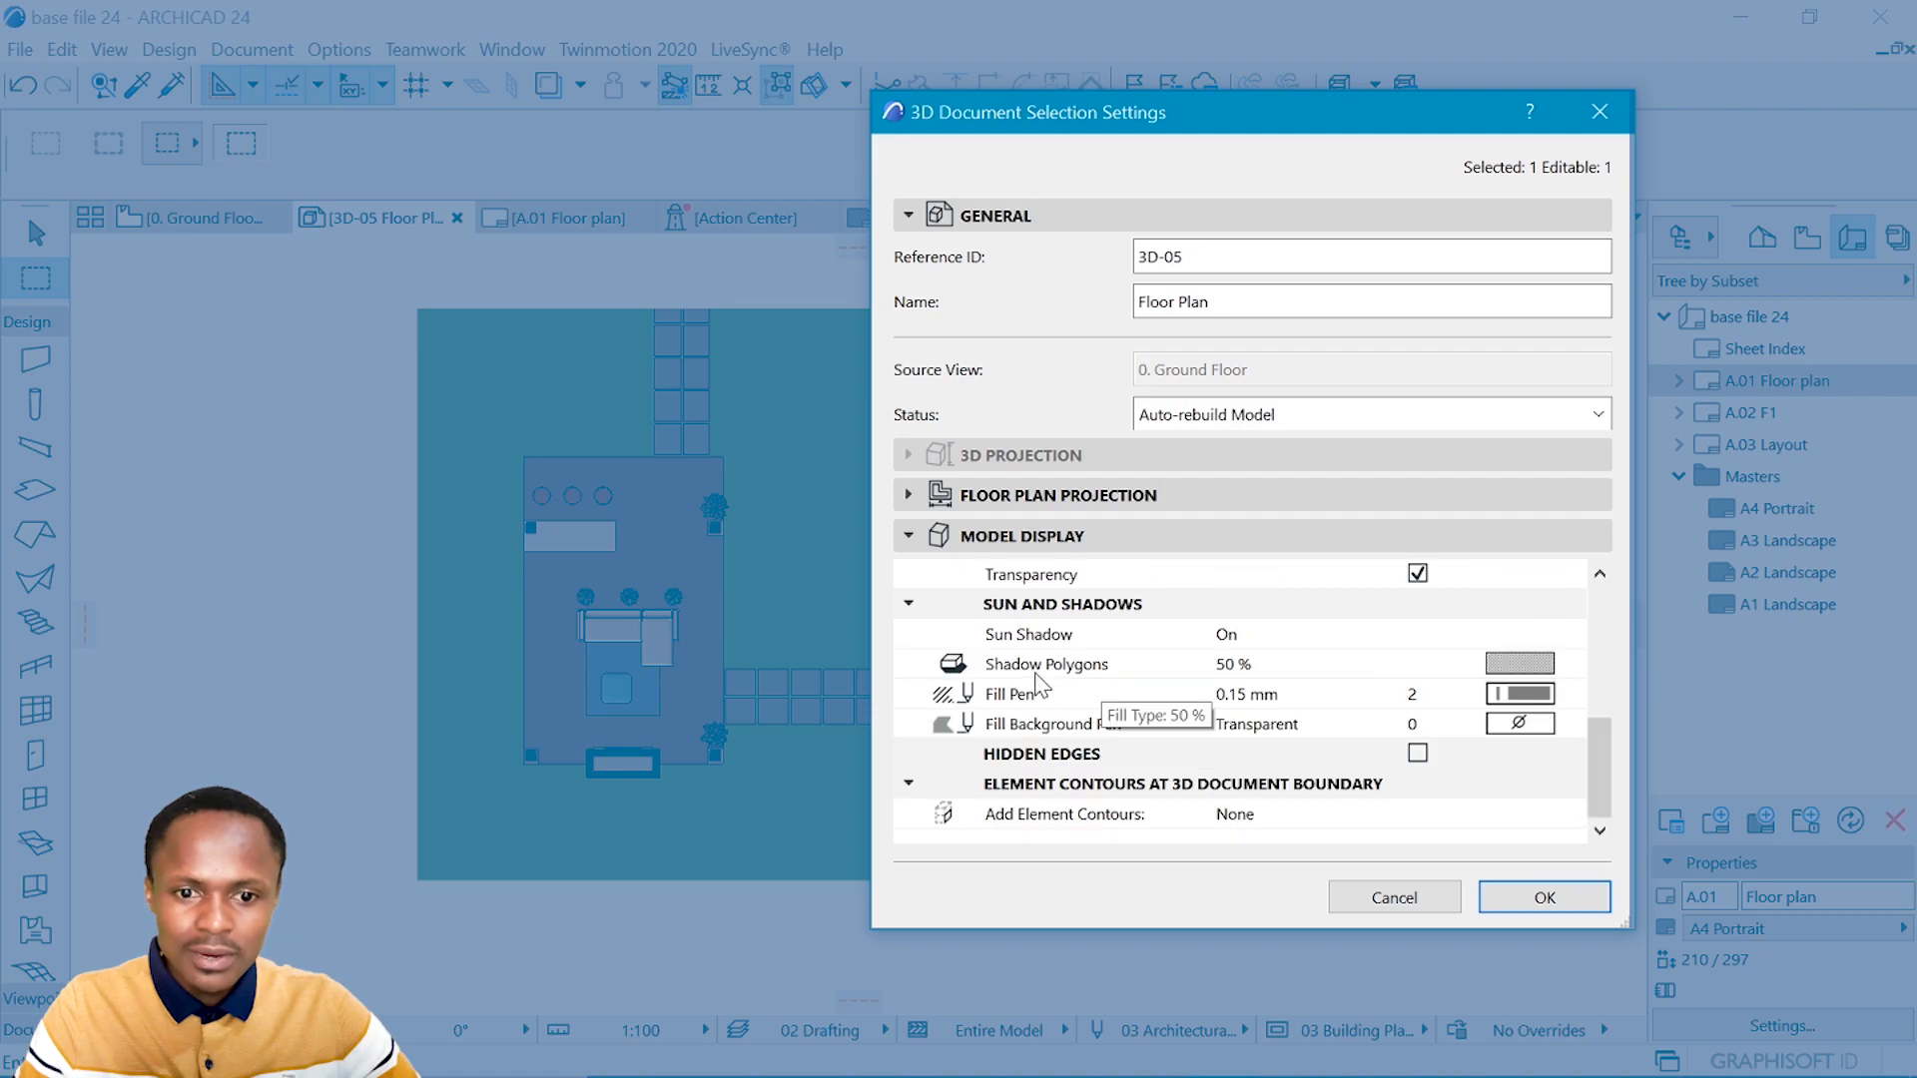
left_click(1029, 669)
left_click(1573, 663)
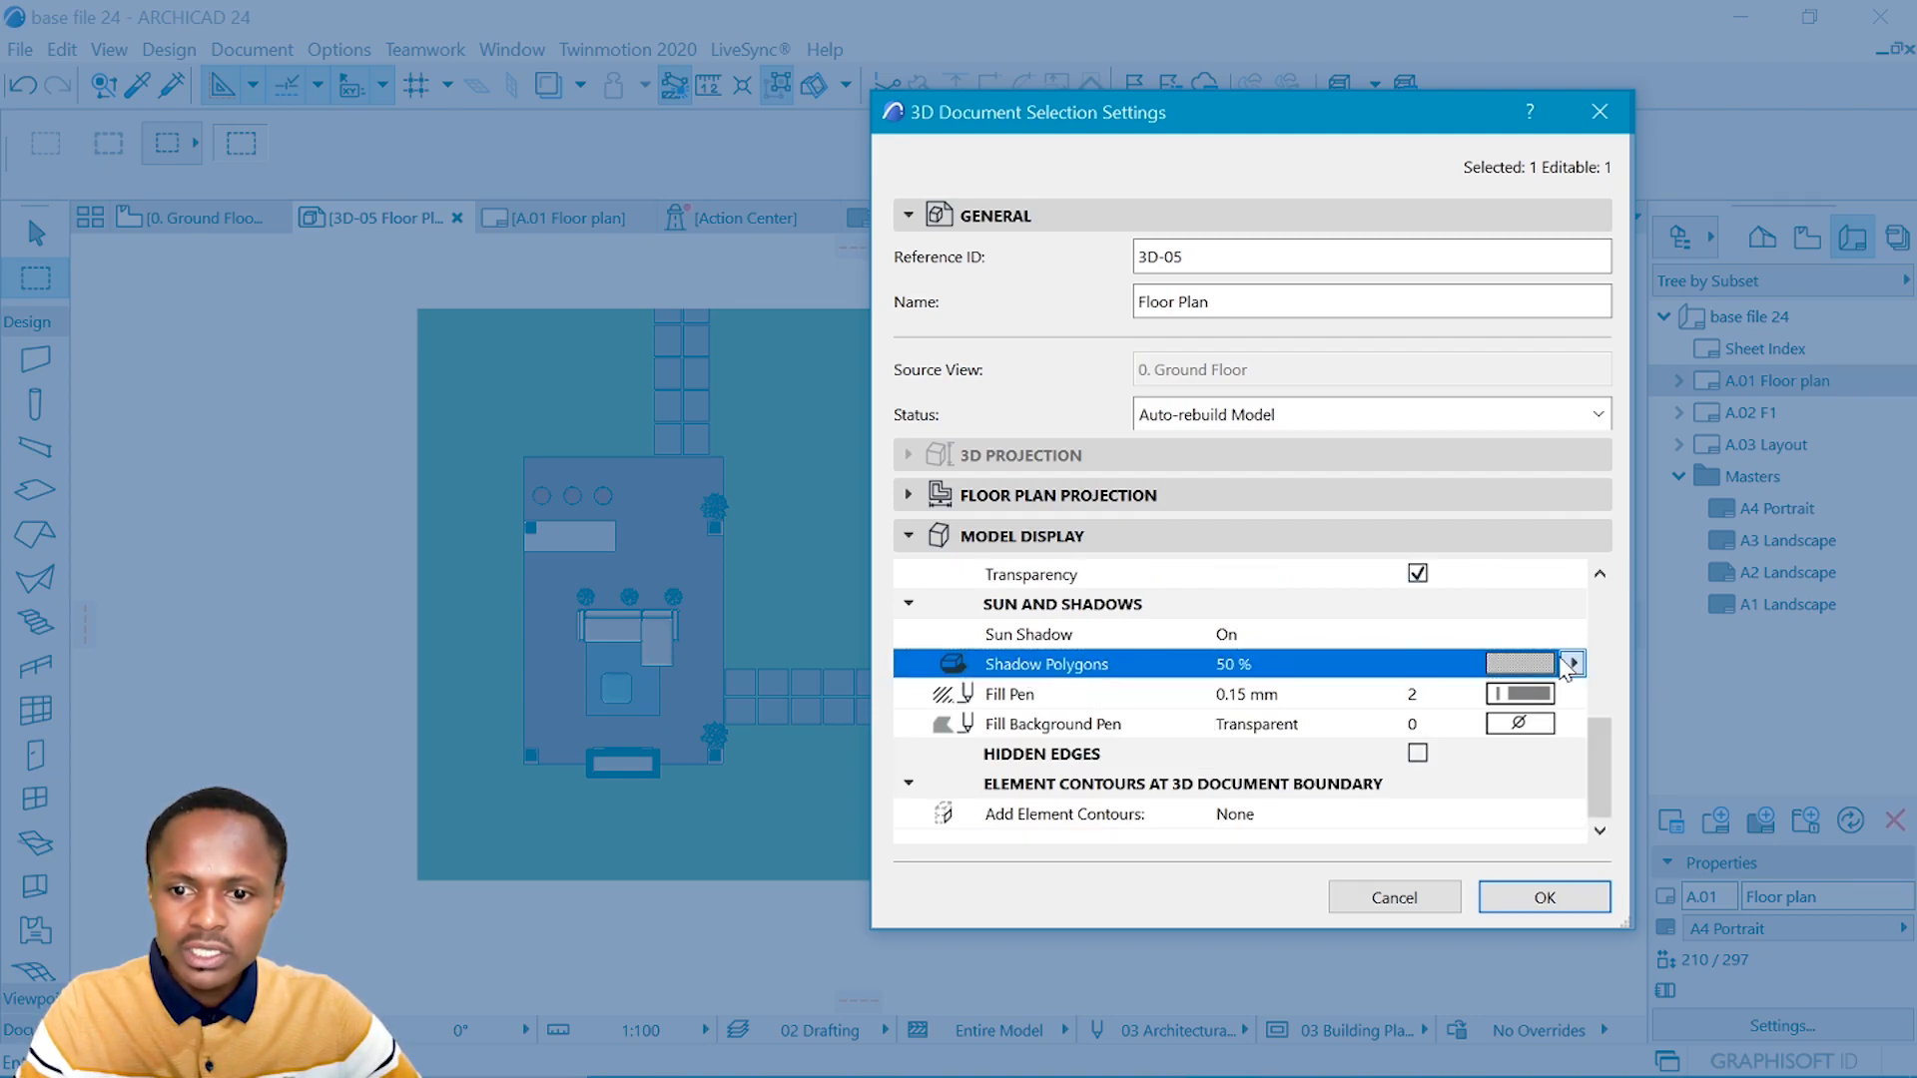
left_click(258, 303)
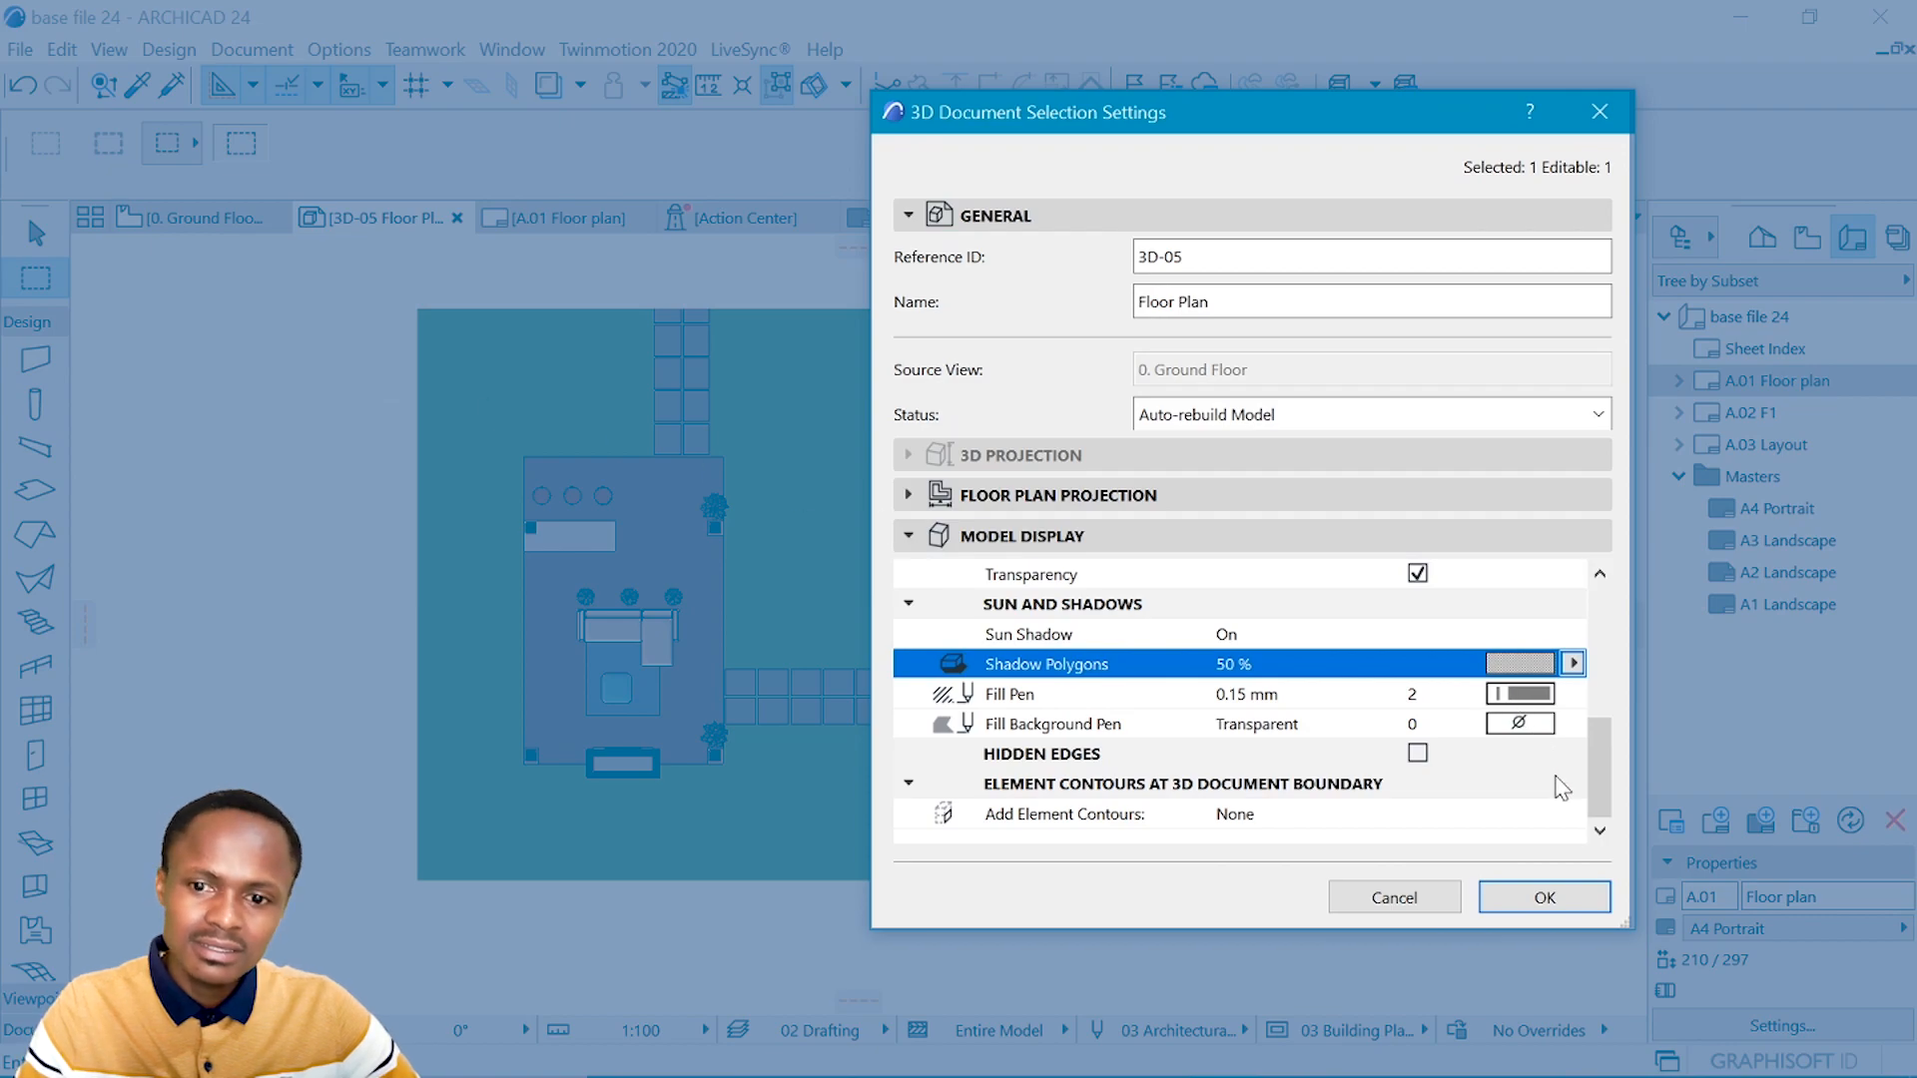
left_click(1546, 896)
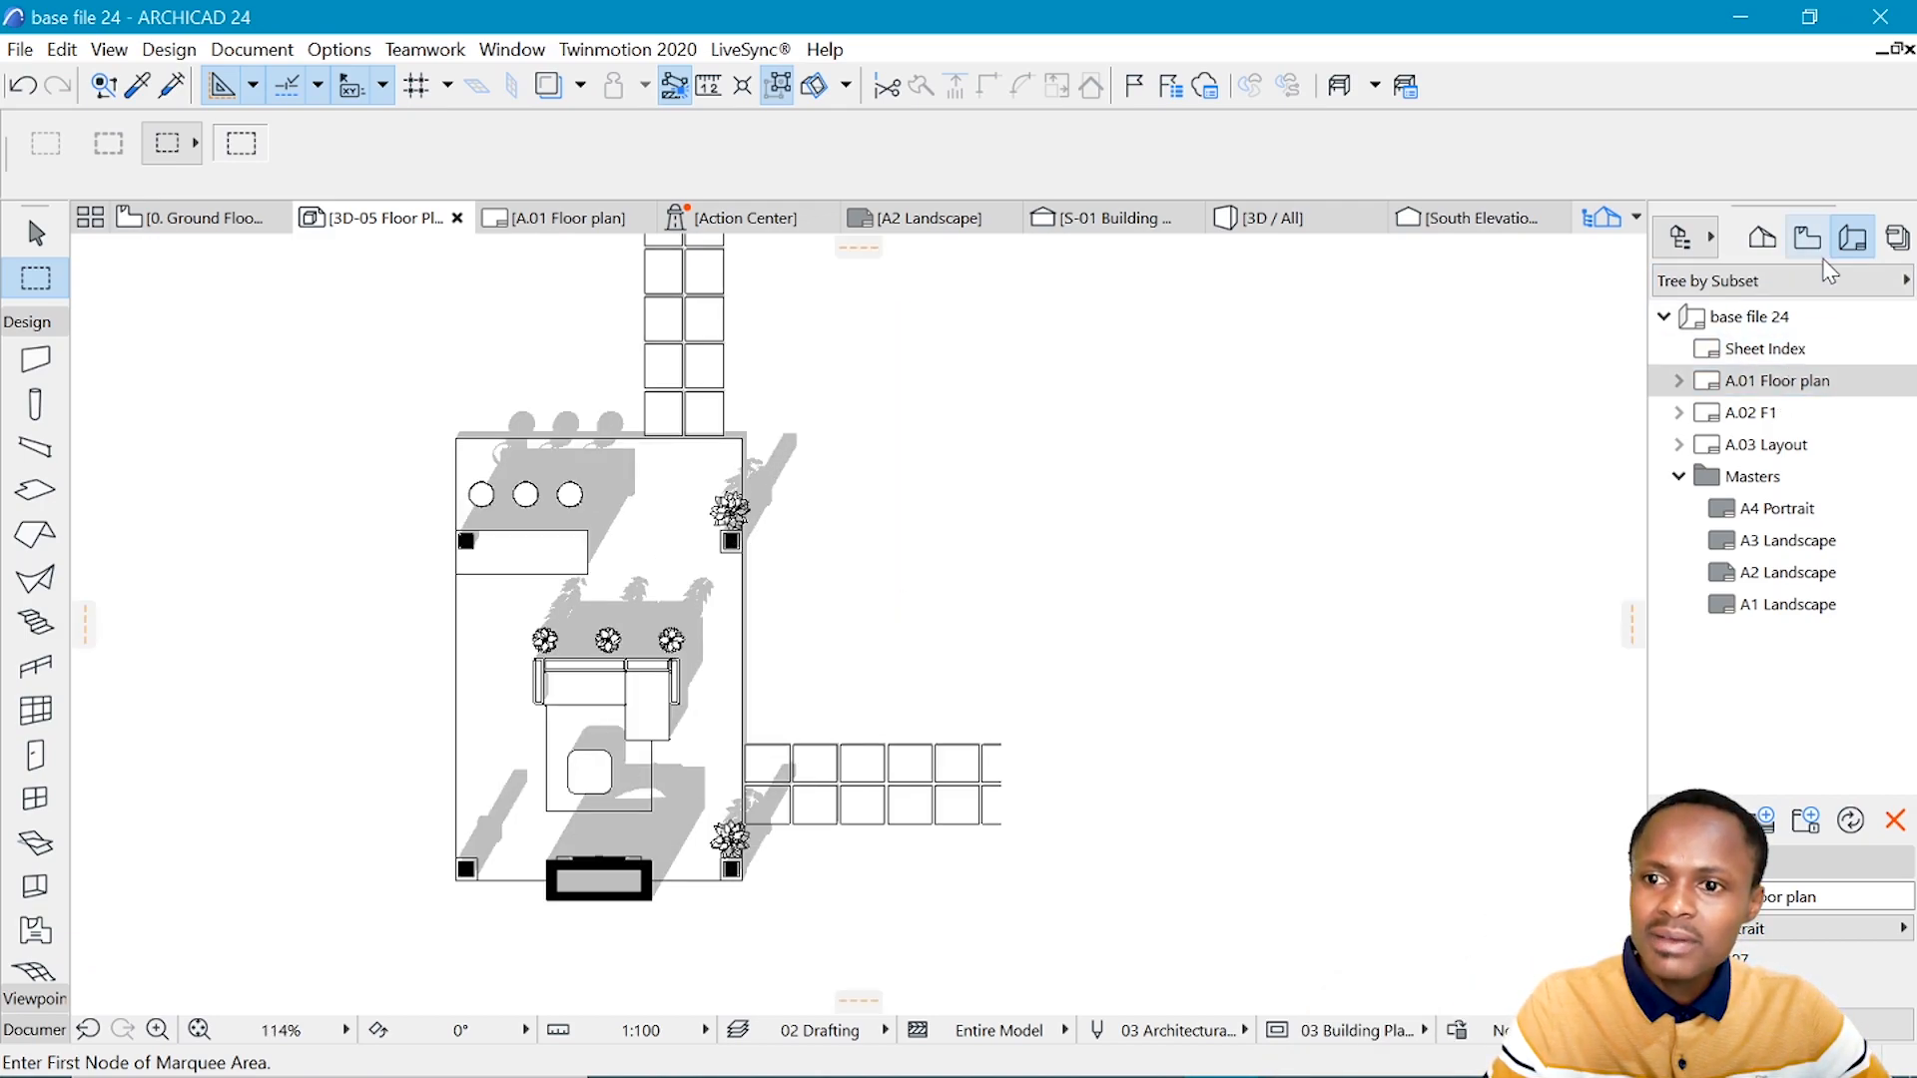
- Open the A.01 Floor plan layout and enter Plan shadows as its PDF file name in the pdf folder
double_click(1800, 380)
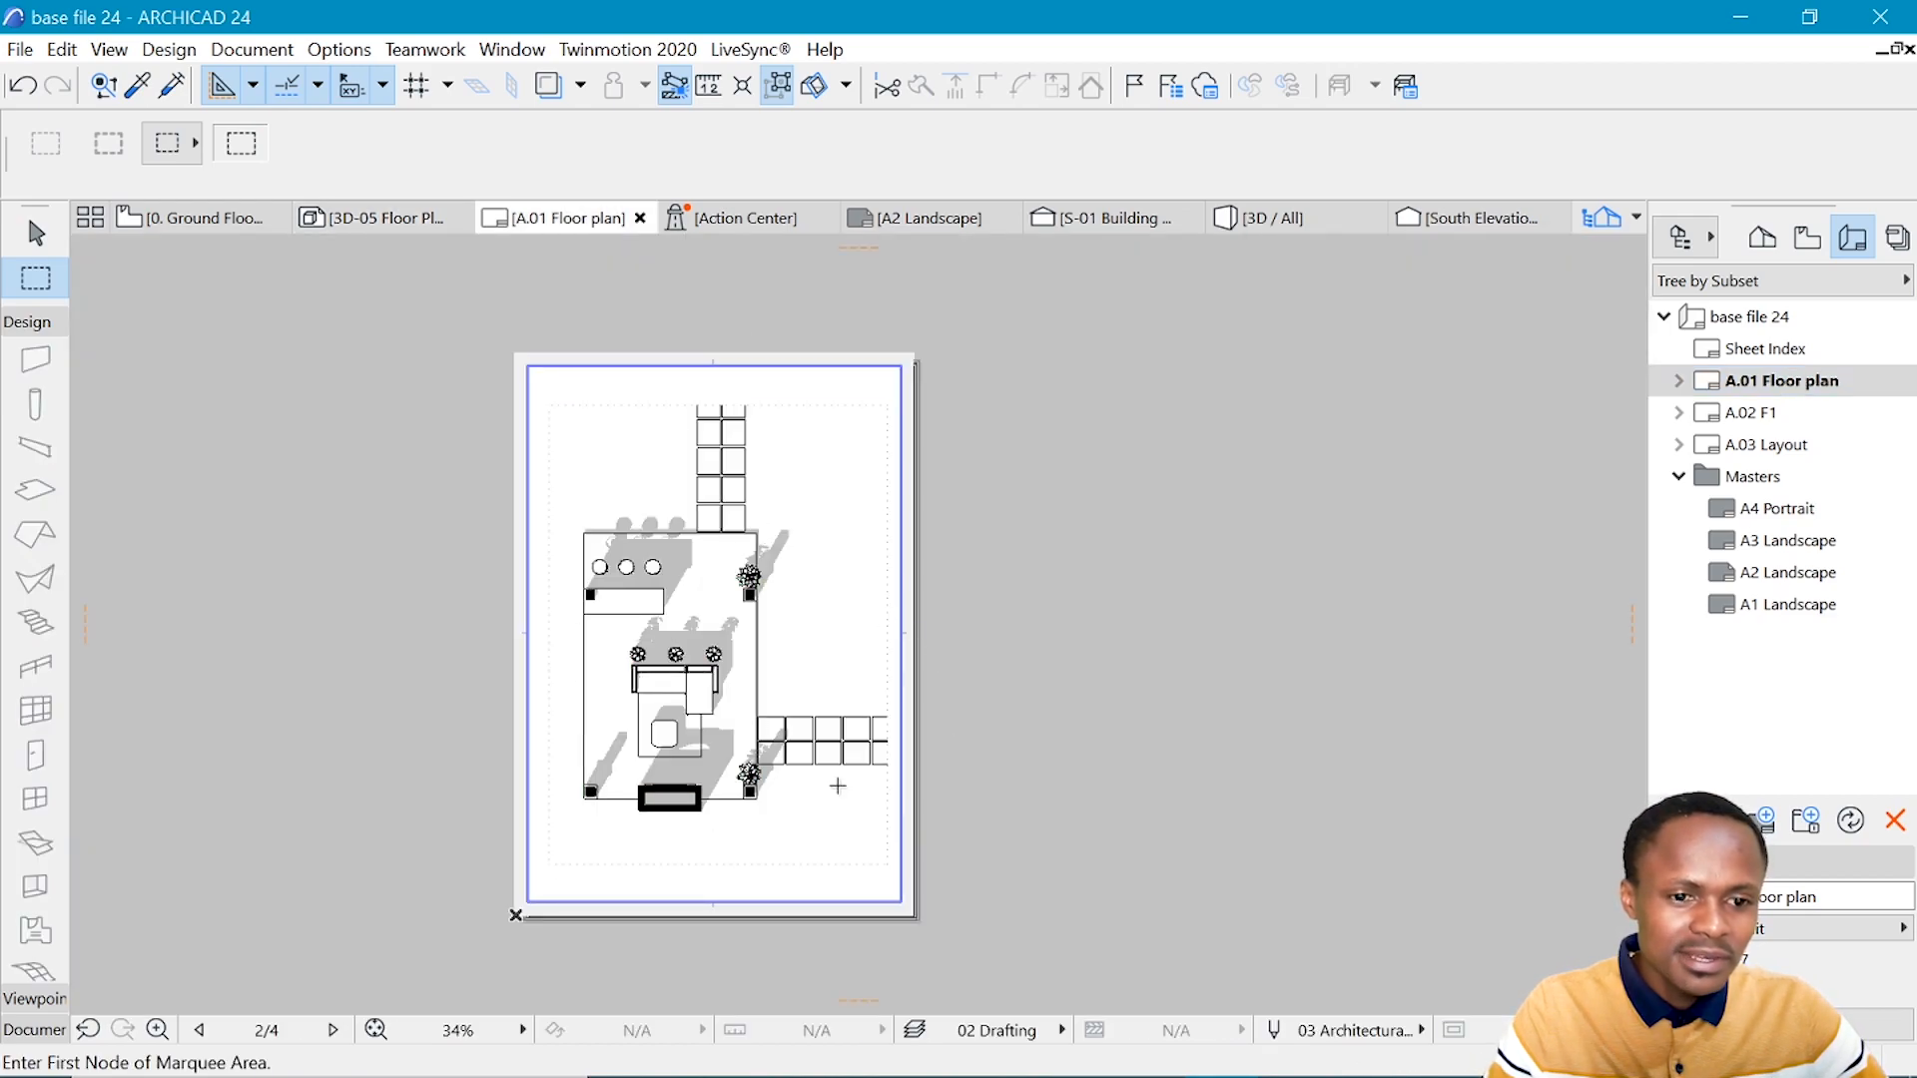
scroll(783, 675, "up", 2)
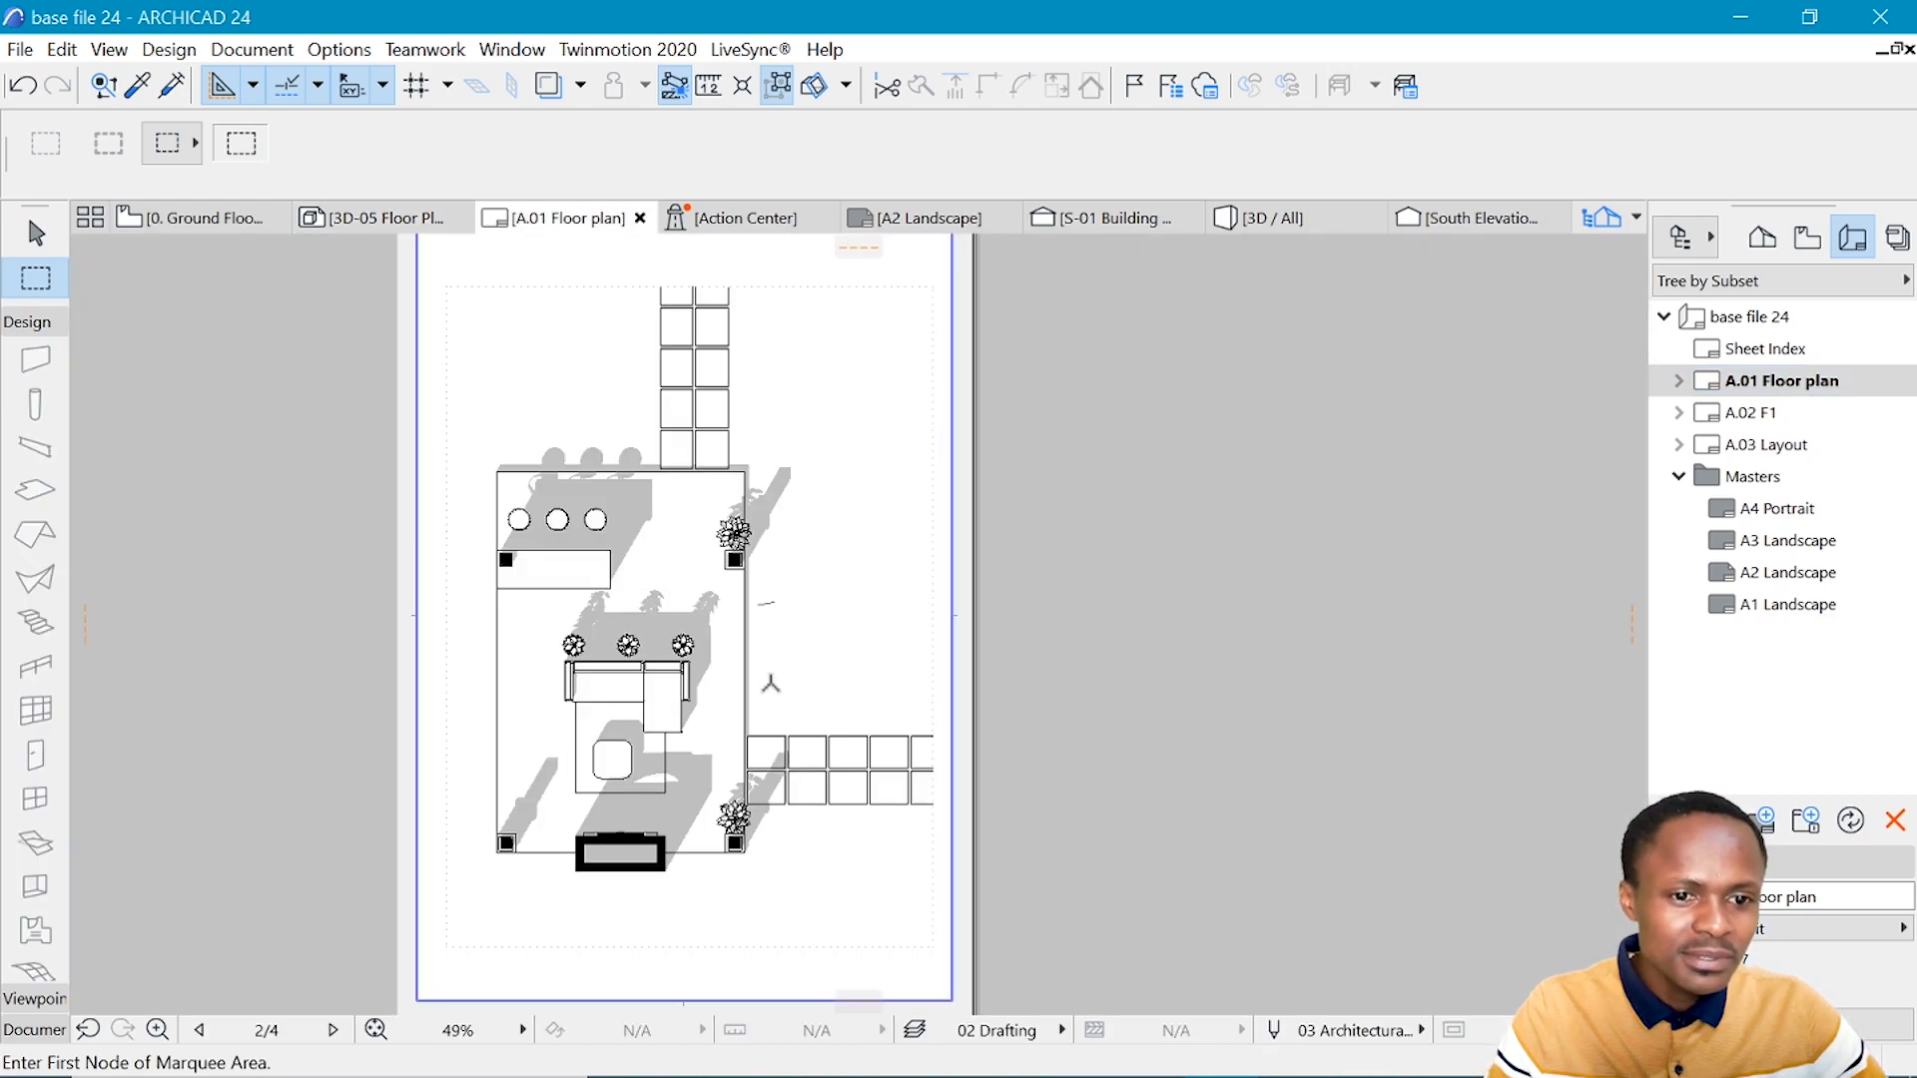
scroll(771, 684, "down", 2)
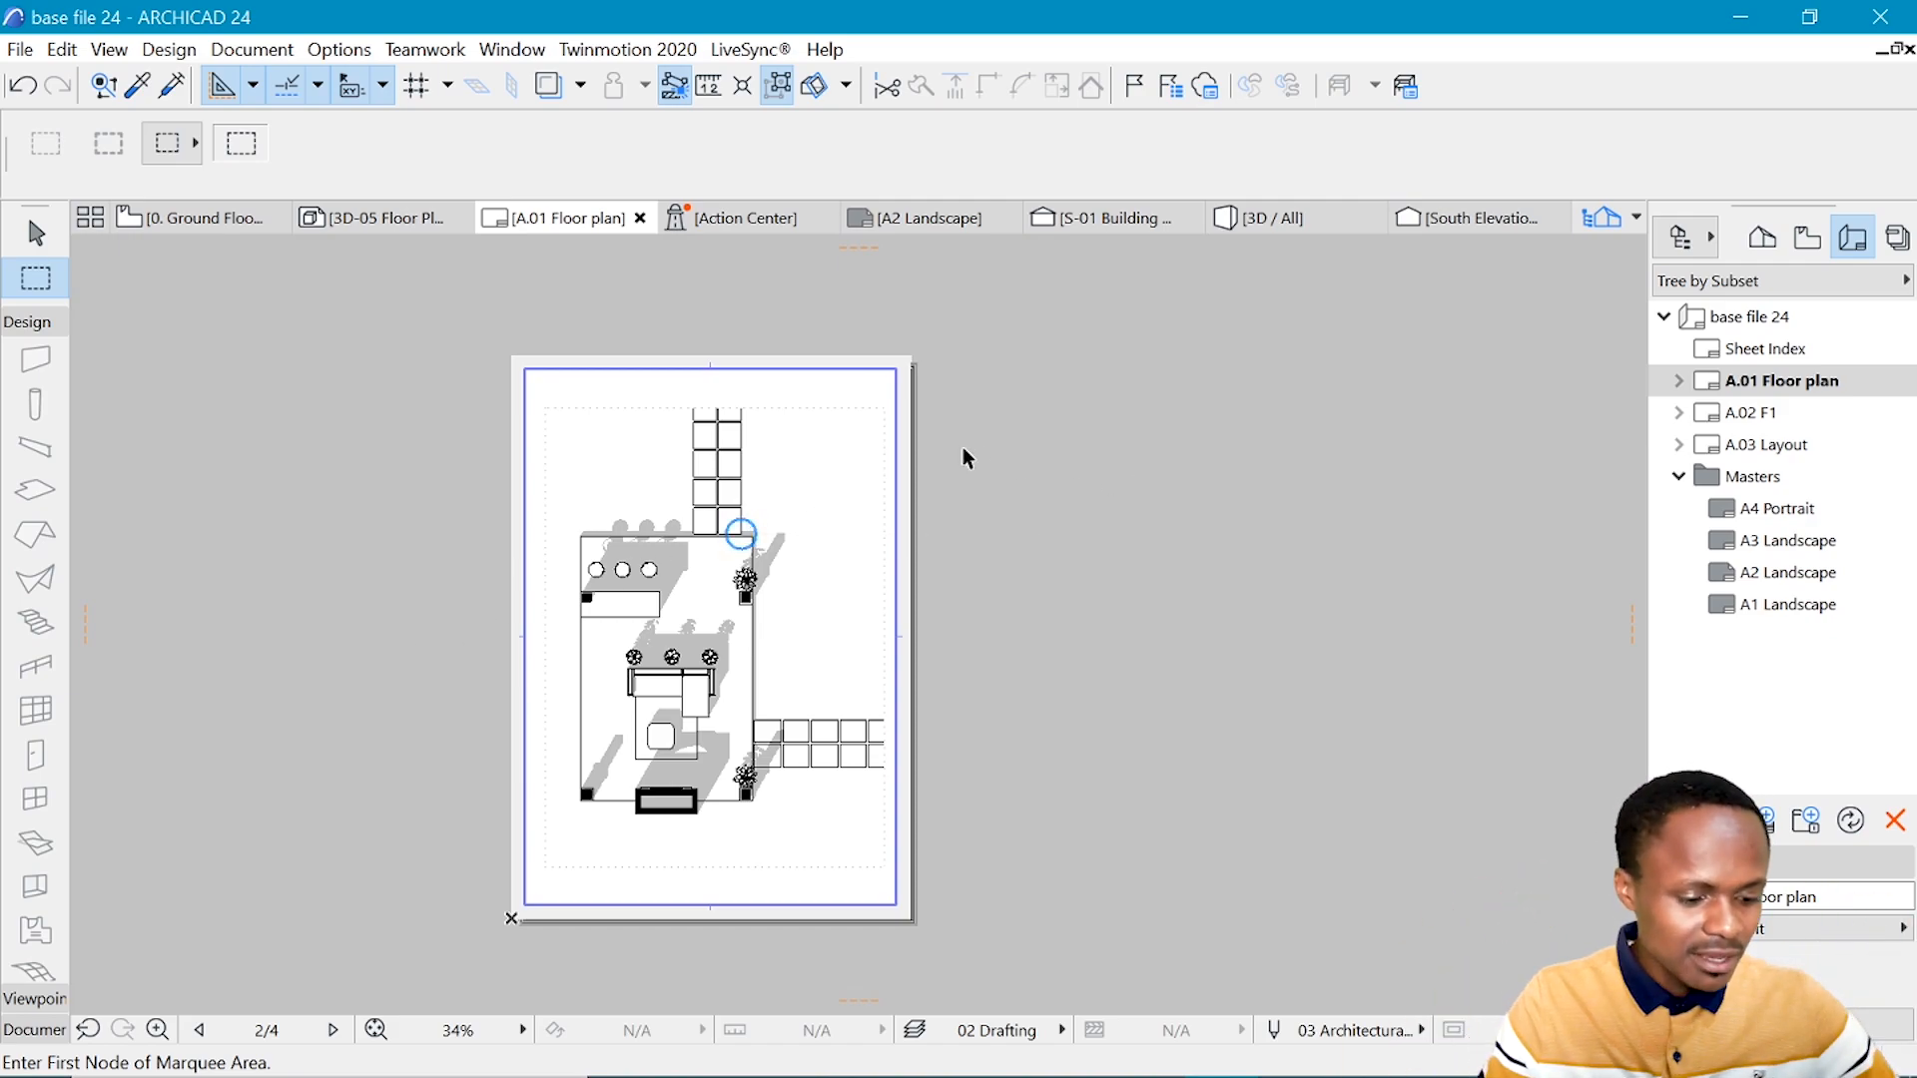
key("ctrl+shift+s")
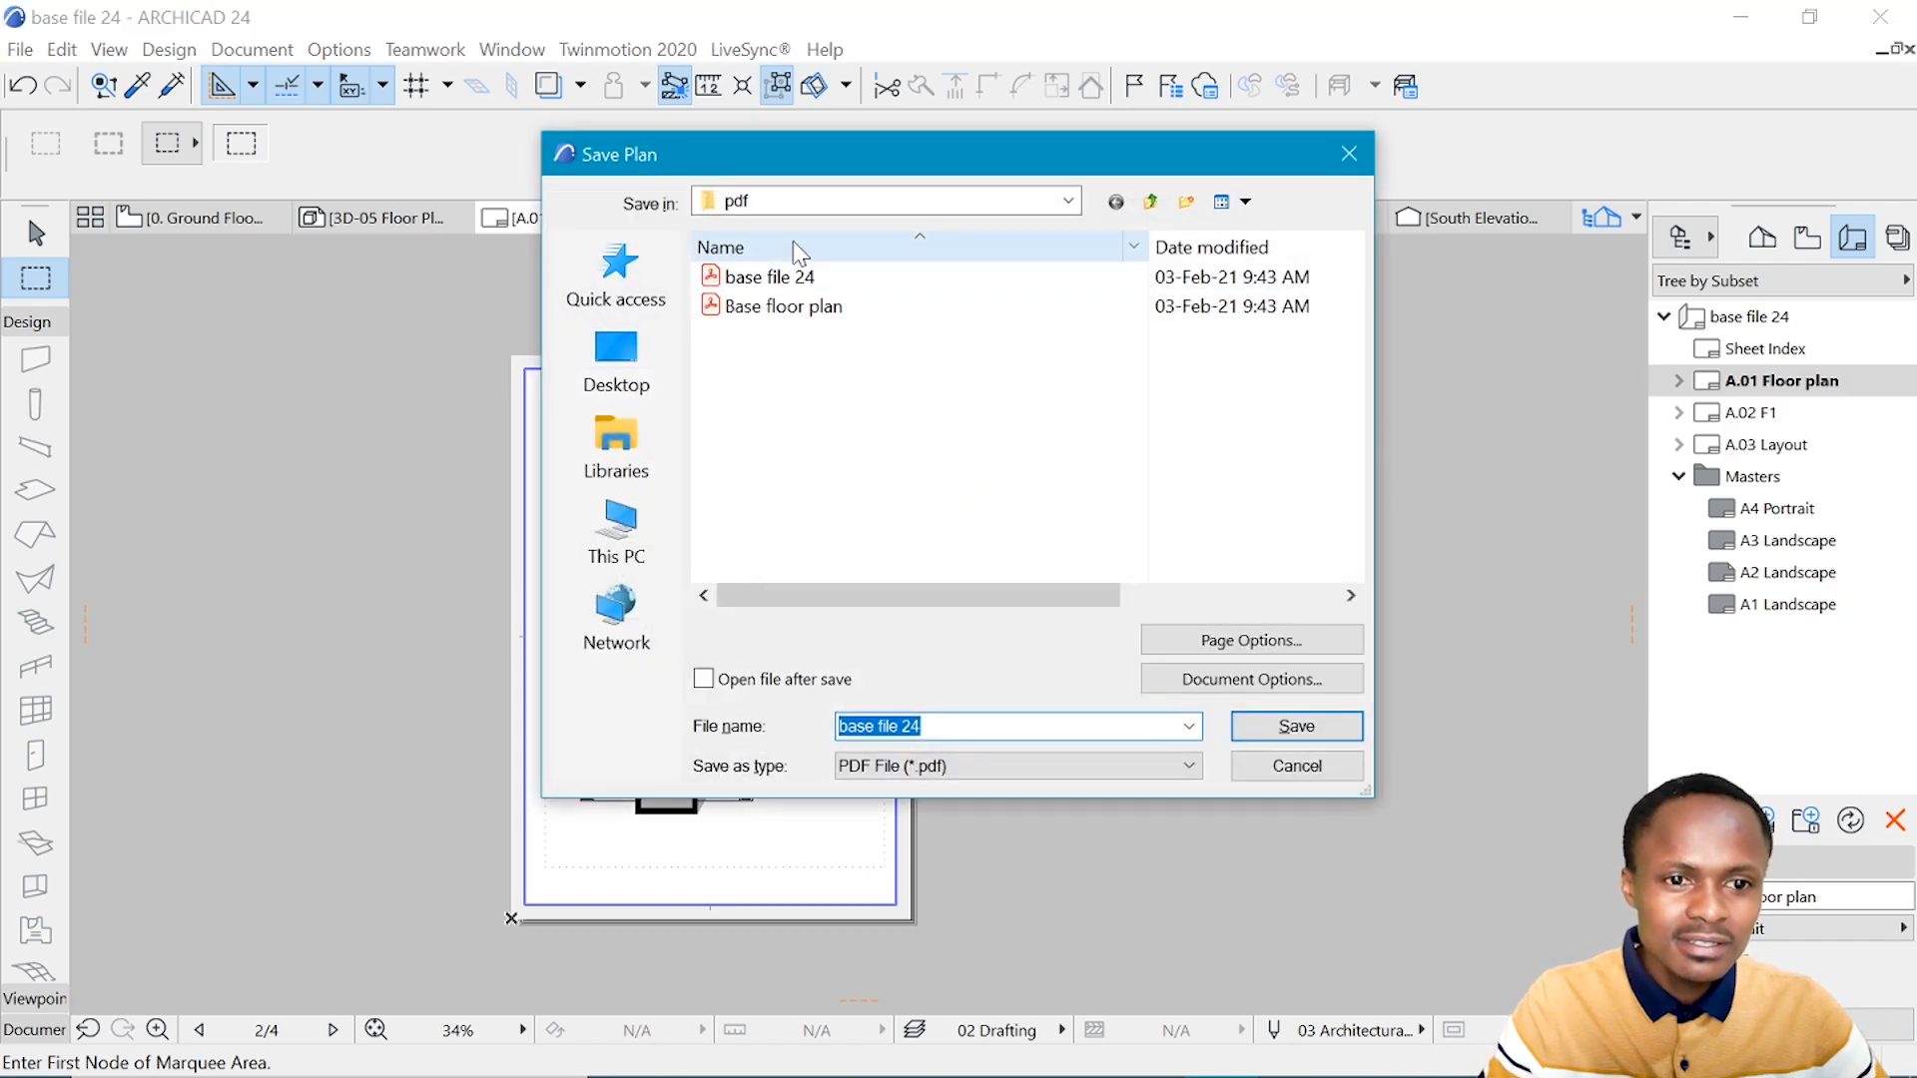
key("BackSpace")
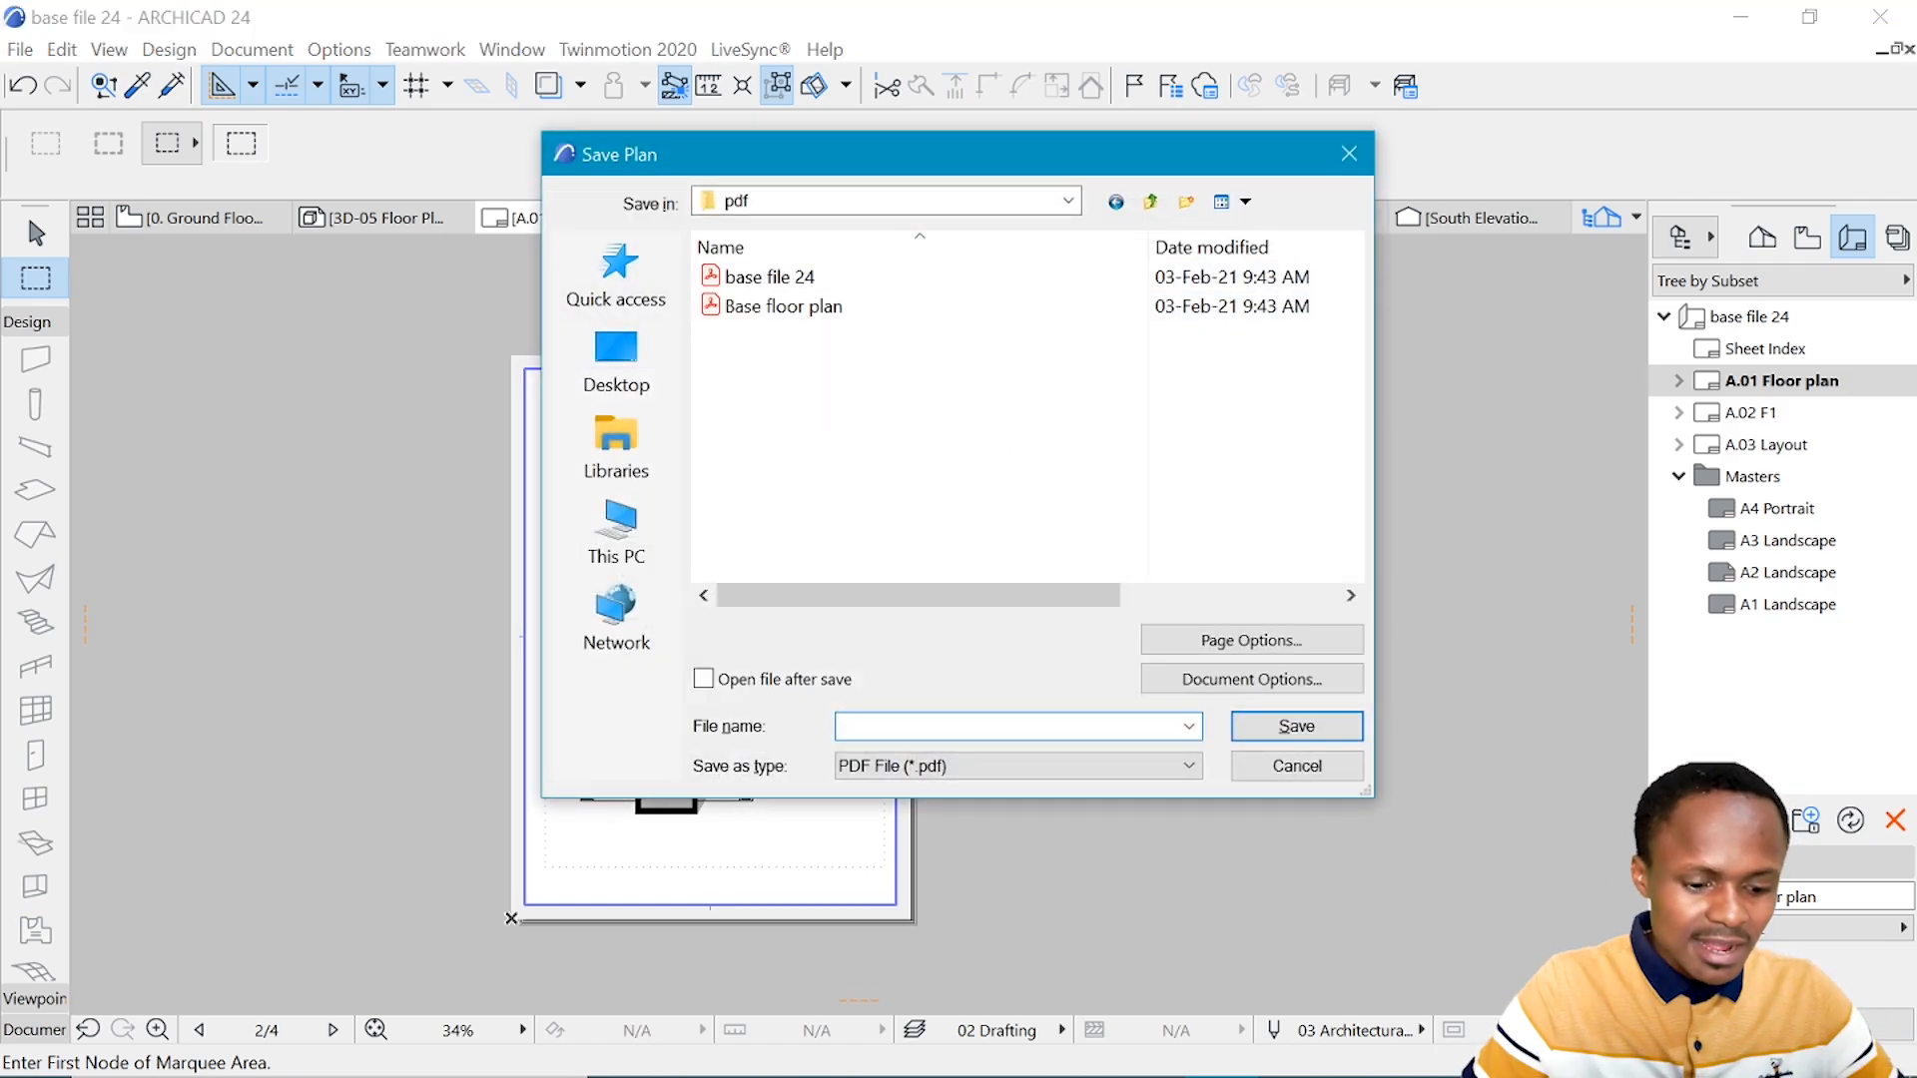
type("Plan shadows")
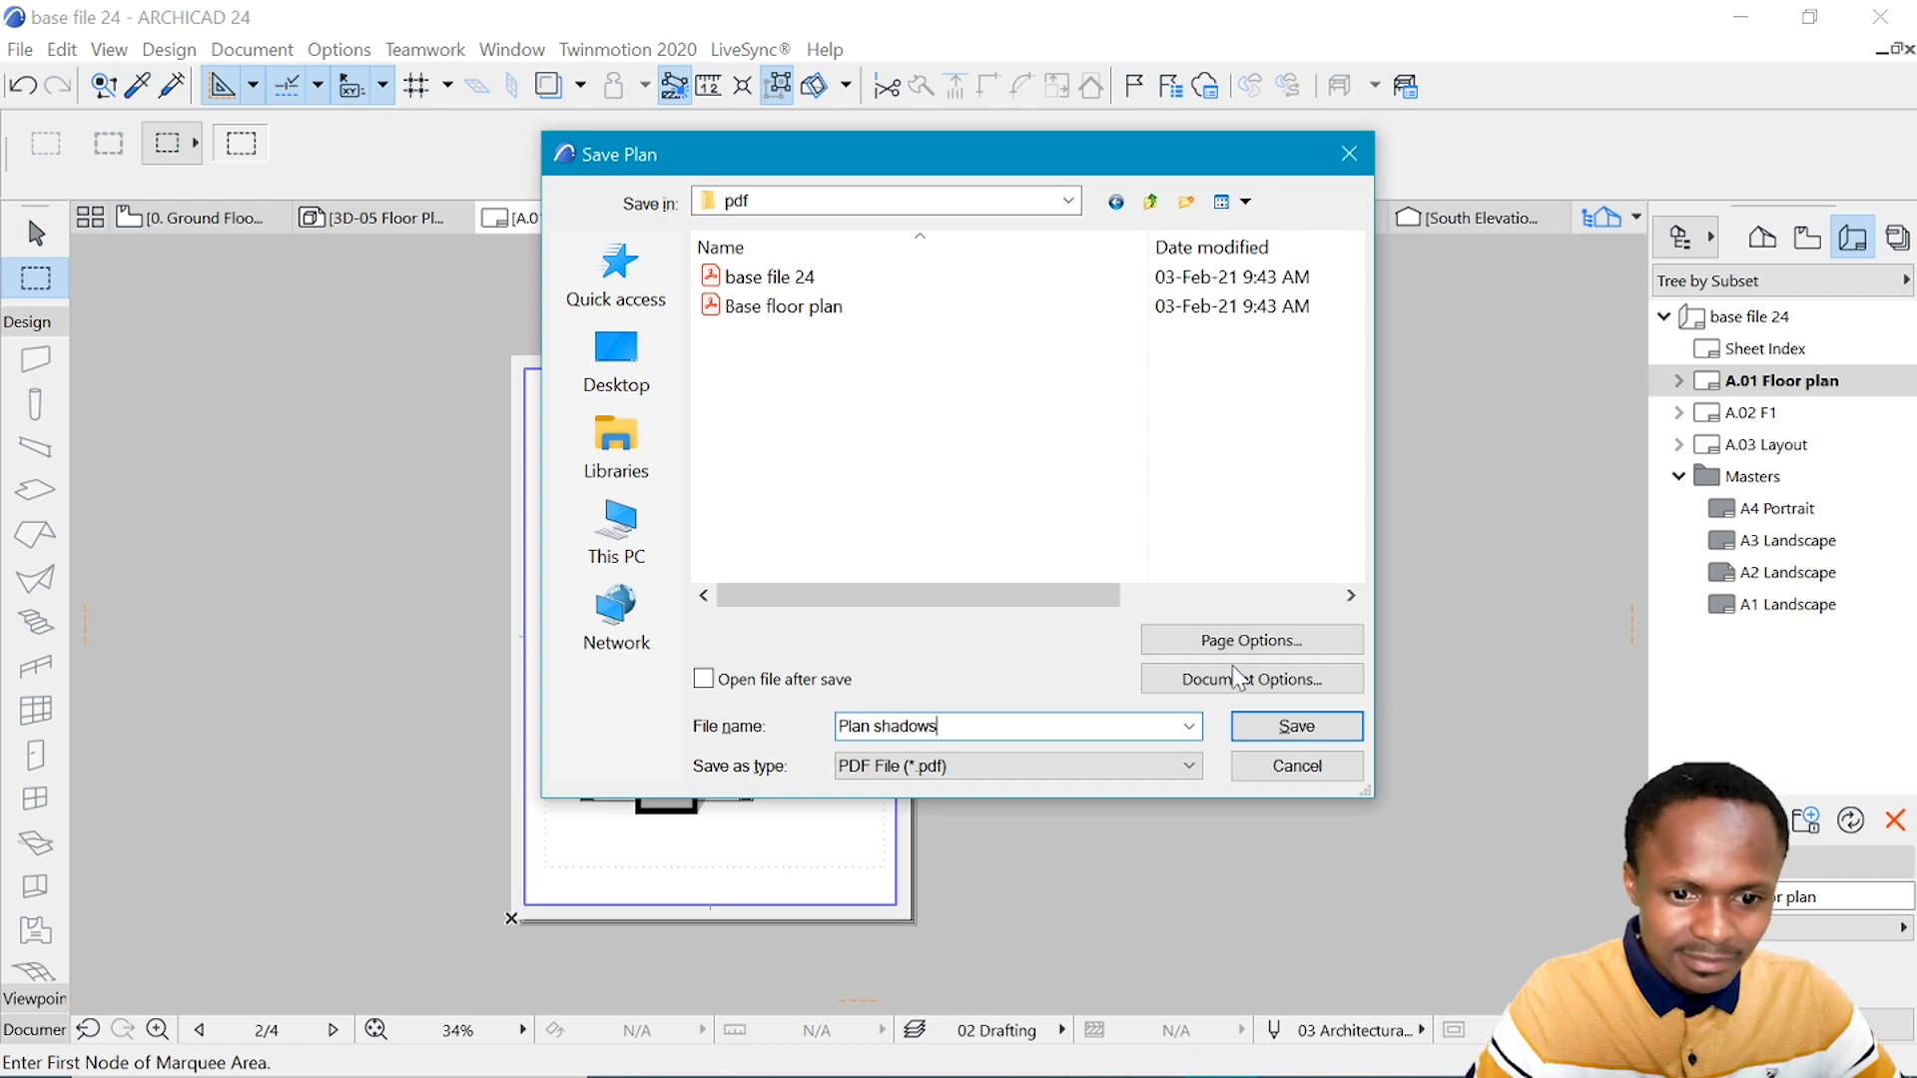
- Choose the color mode in the PDF document options and save the Plan shadows file
left_click(1252, 679)
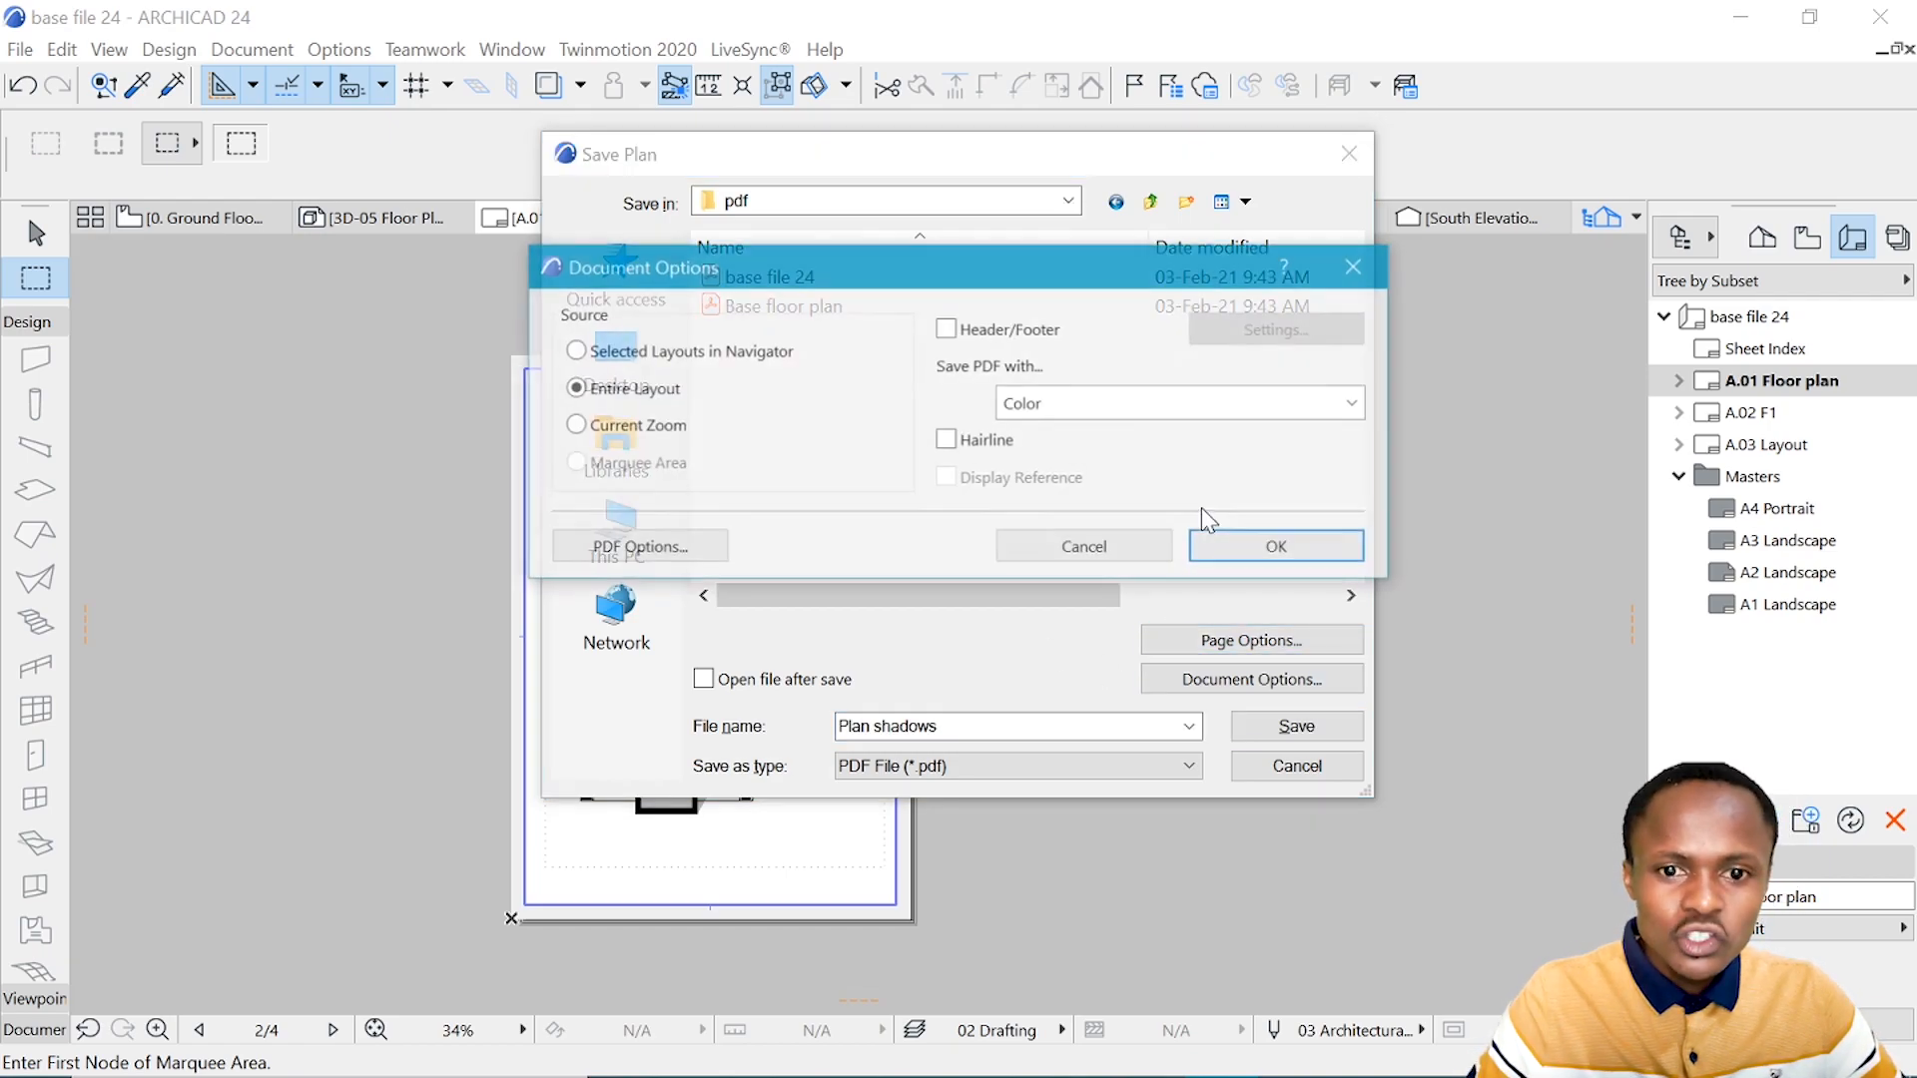
left_click(1220, 411)
left_click(1158, 467)
left_click(1293, 551)
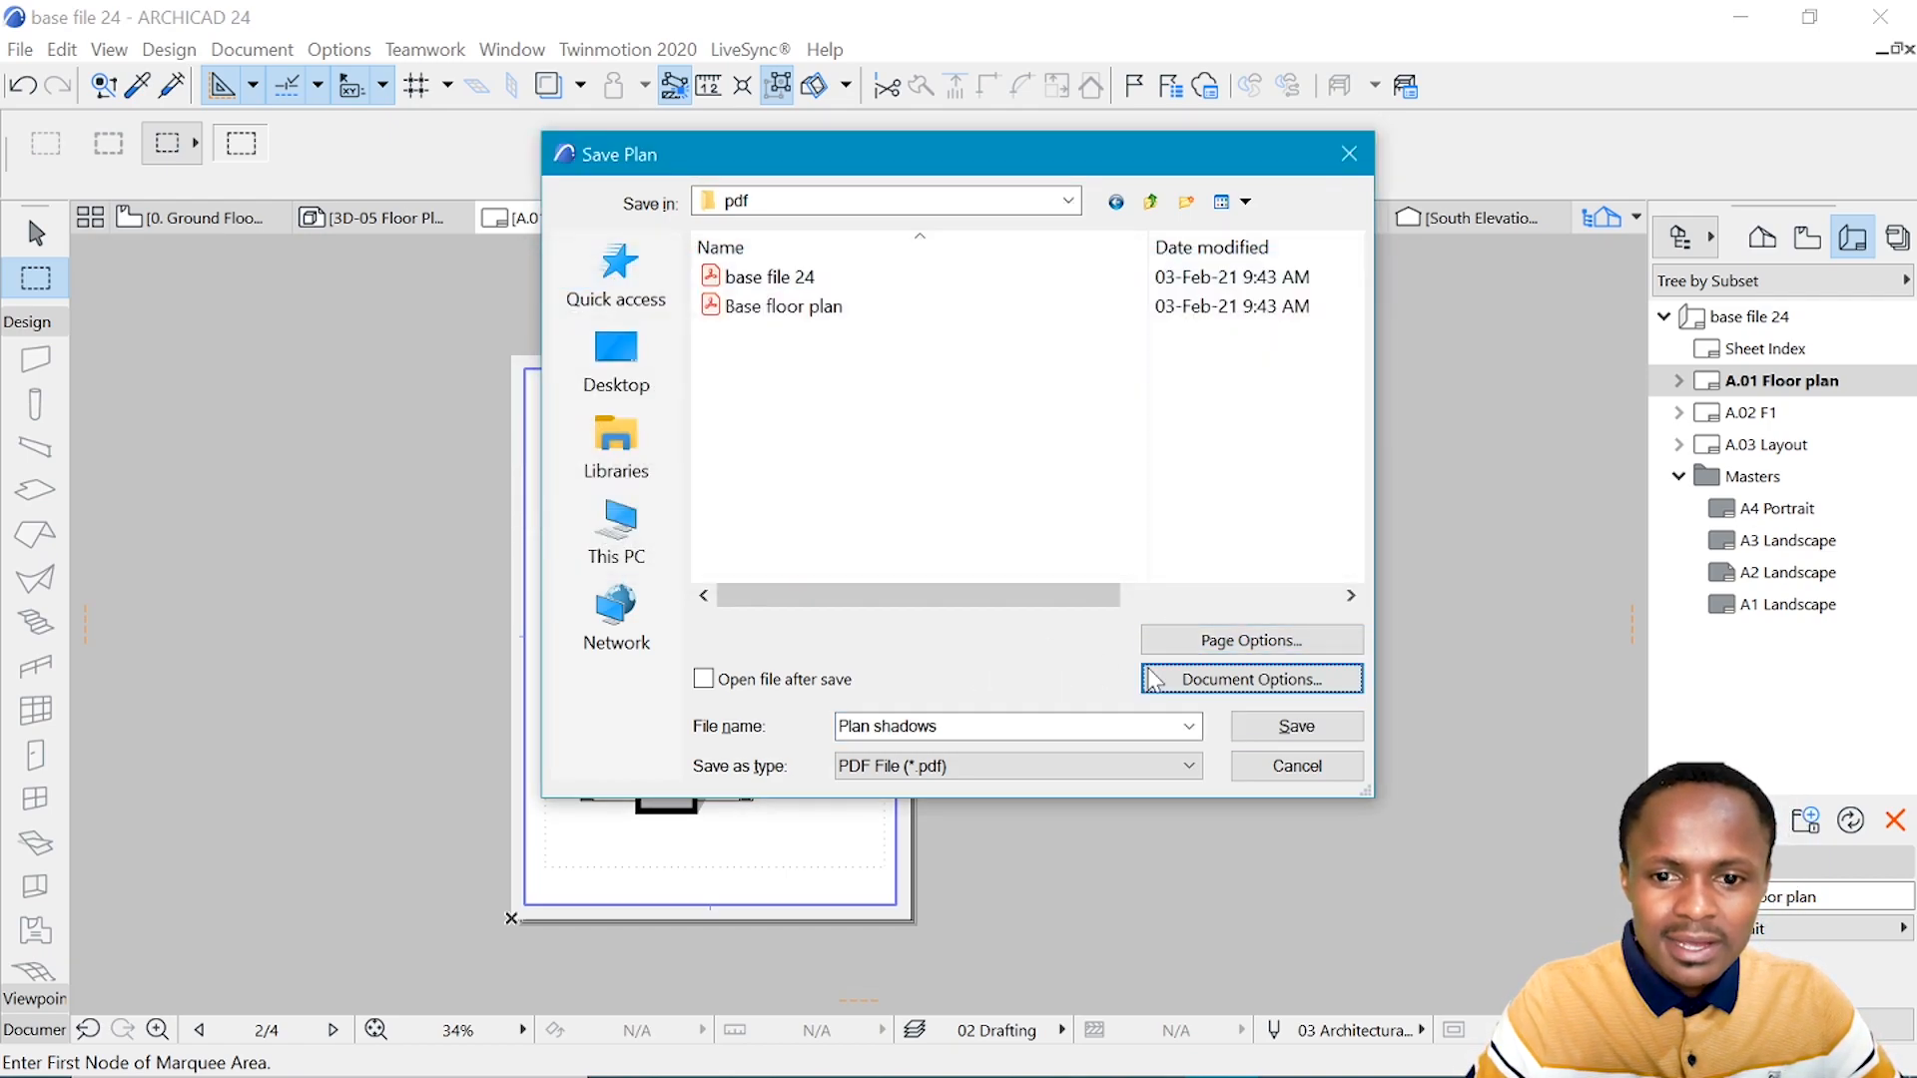
left_click(1297, 728)
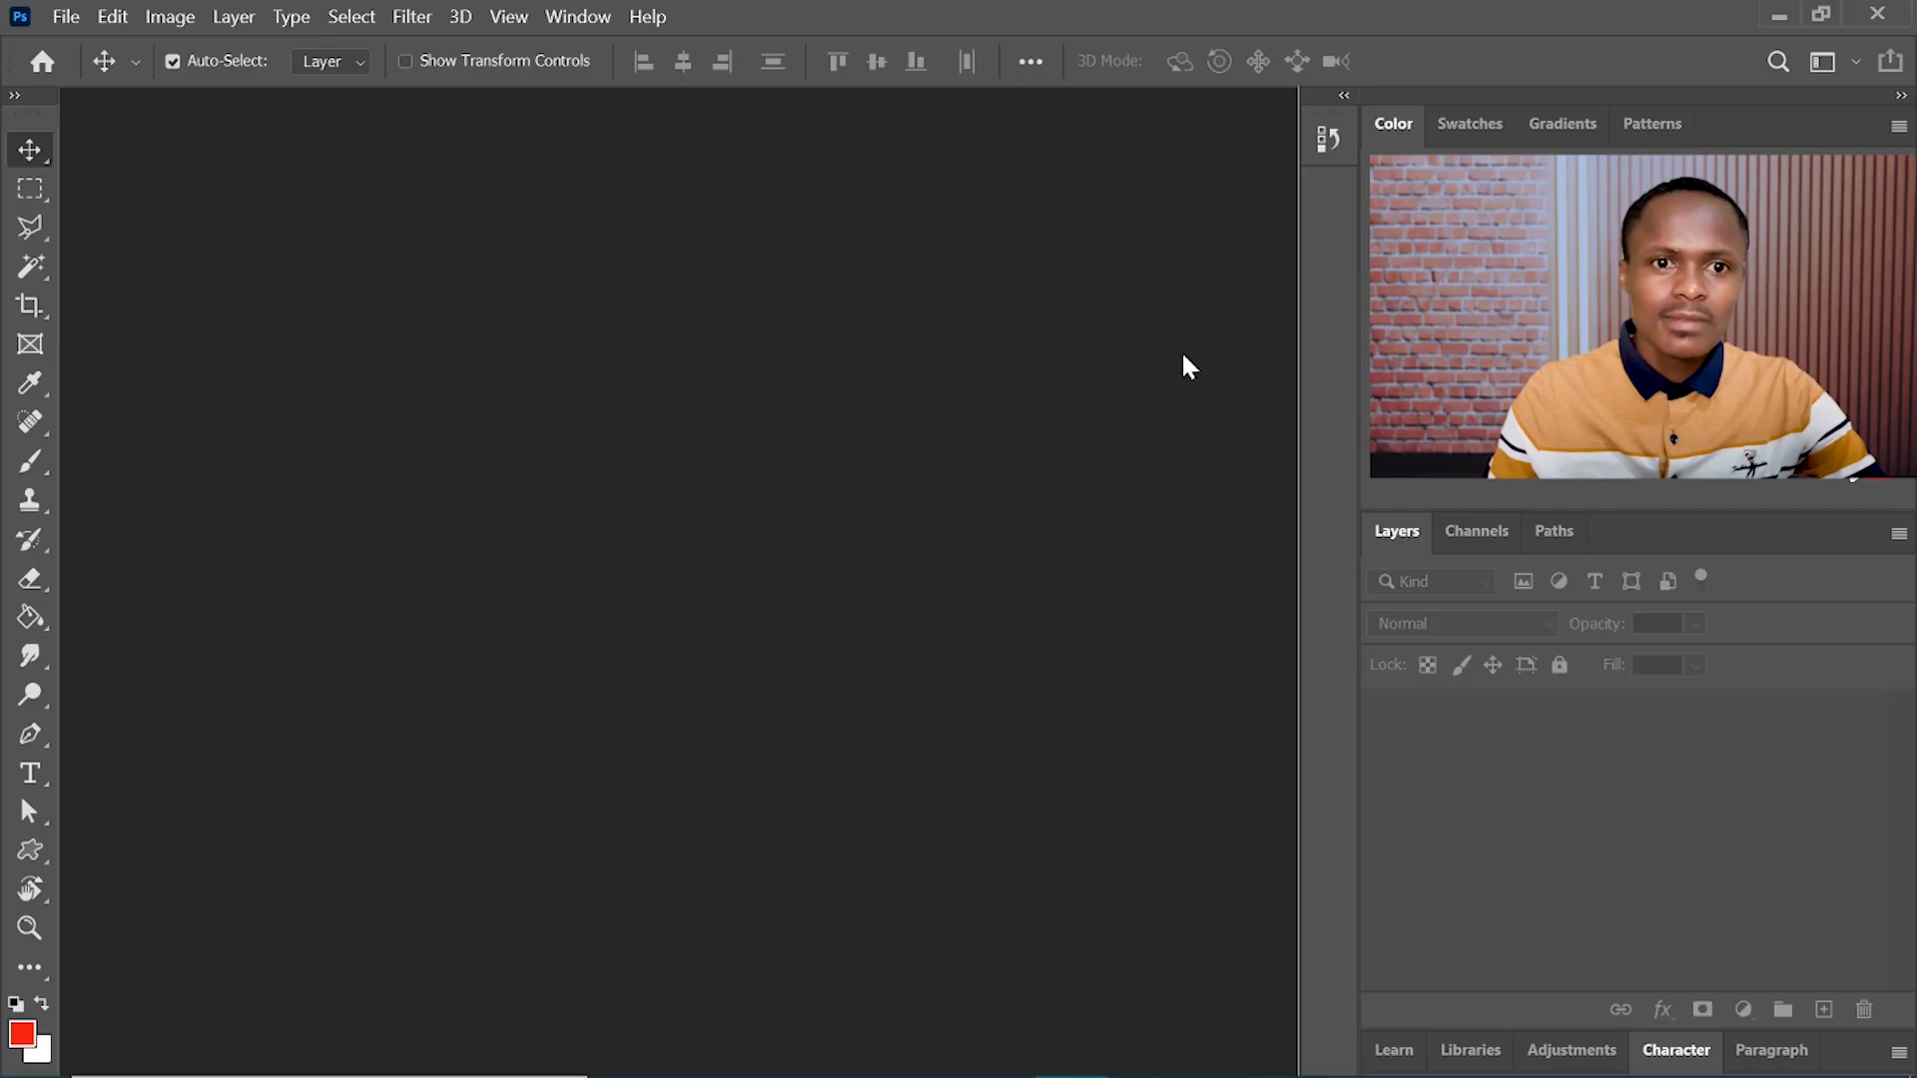
- Bring Base floor plan from the pdf folder into Photoshop, importing its page at 300 pixels/inch in RGB Color
mouse_move(1059, 1077)
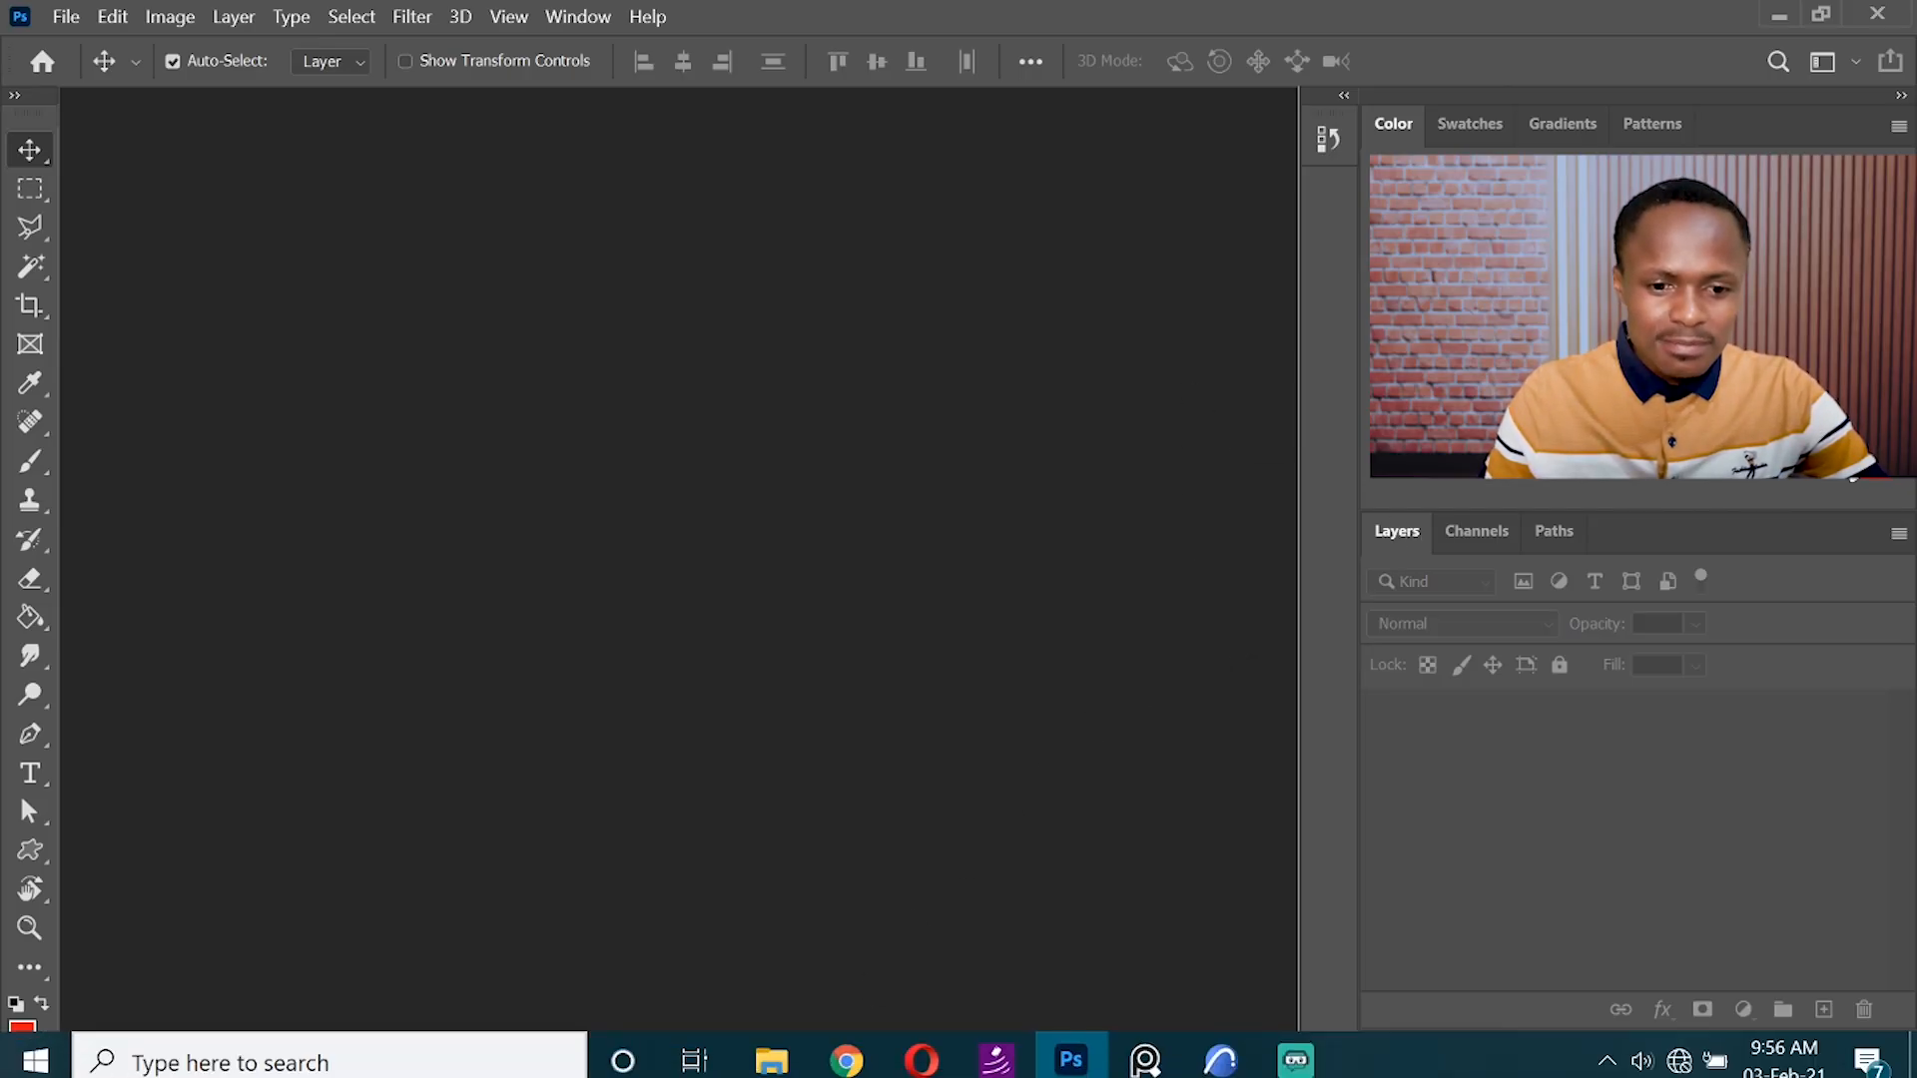
left_click(785, 1056)
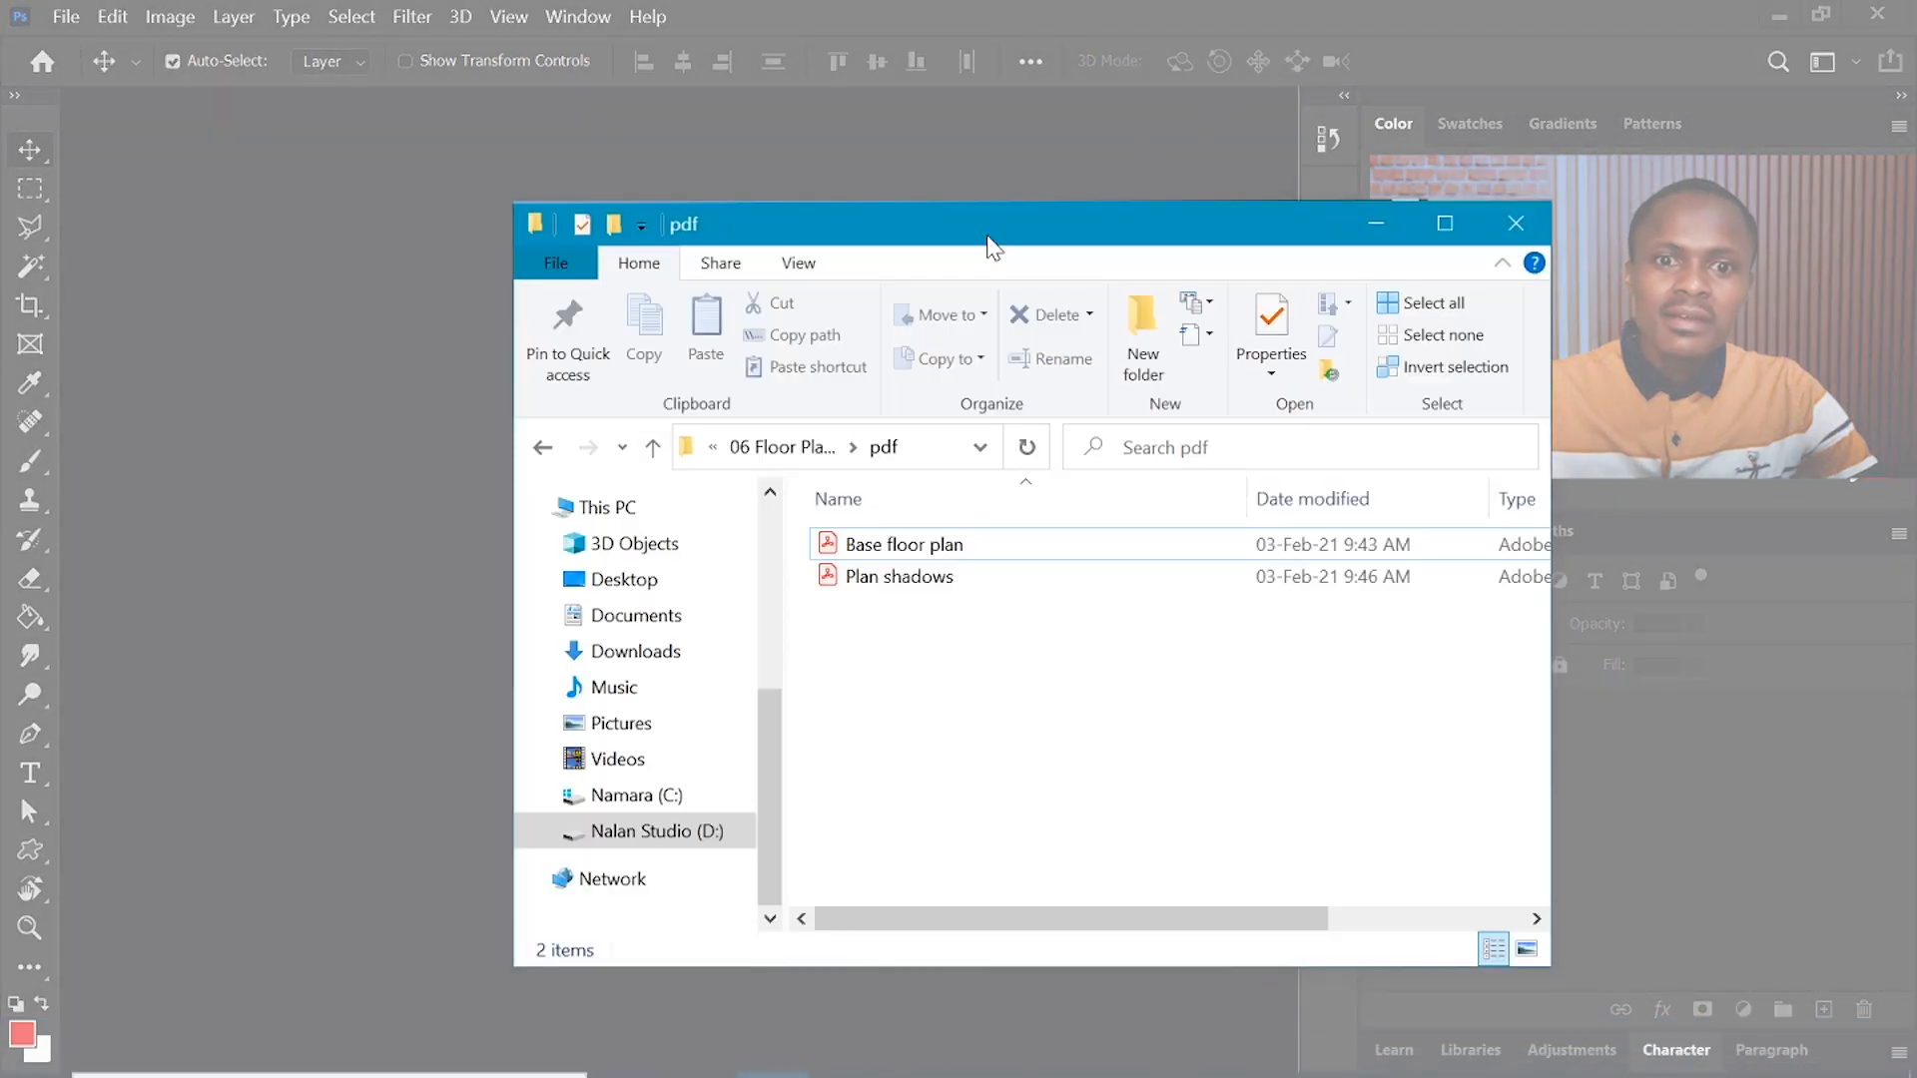
left_click_drag(992, 255, 1115, 271)
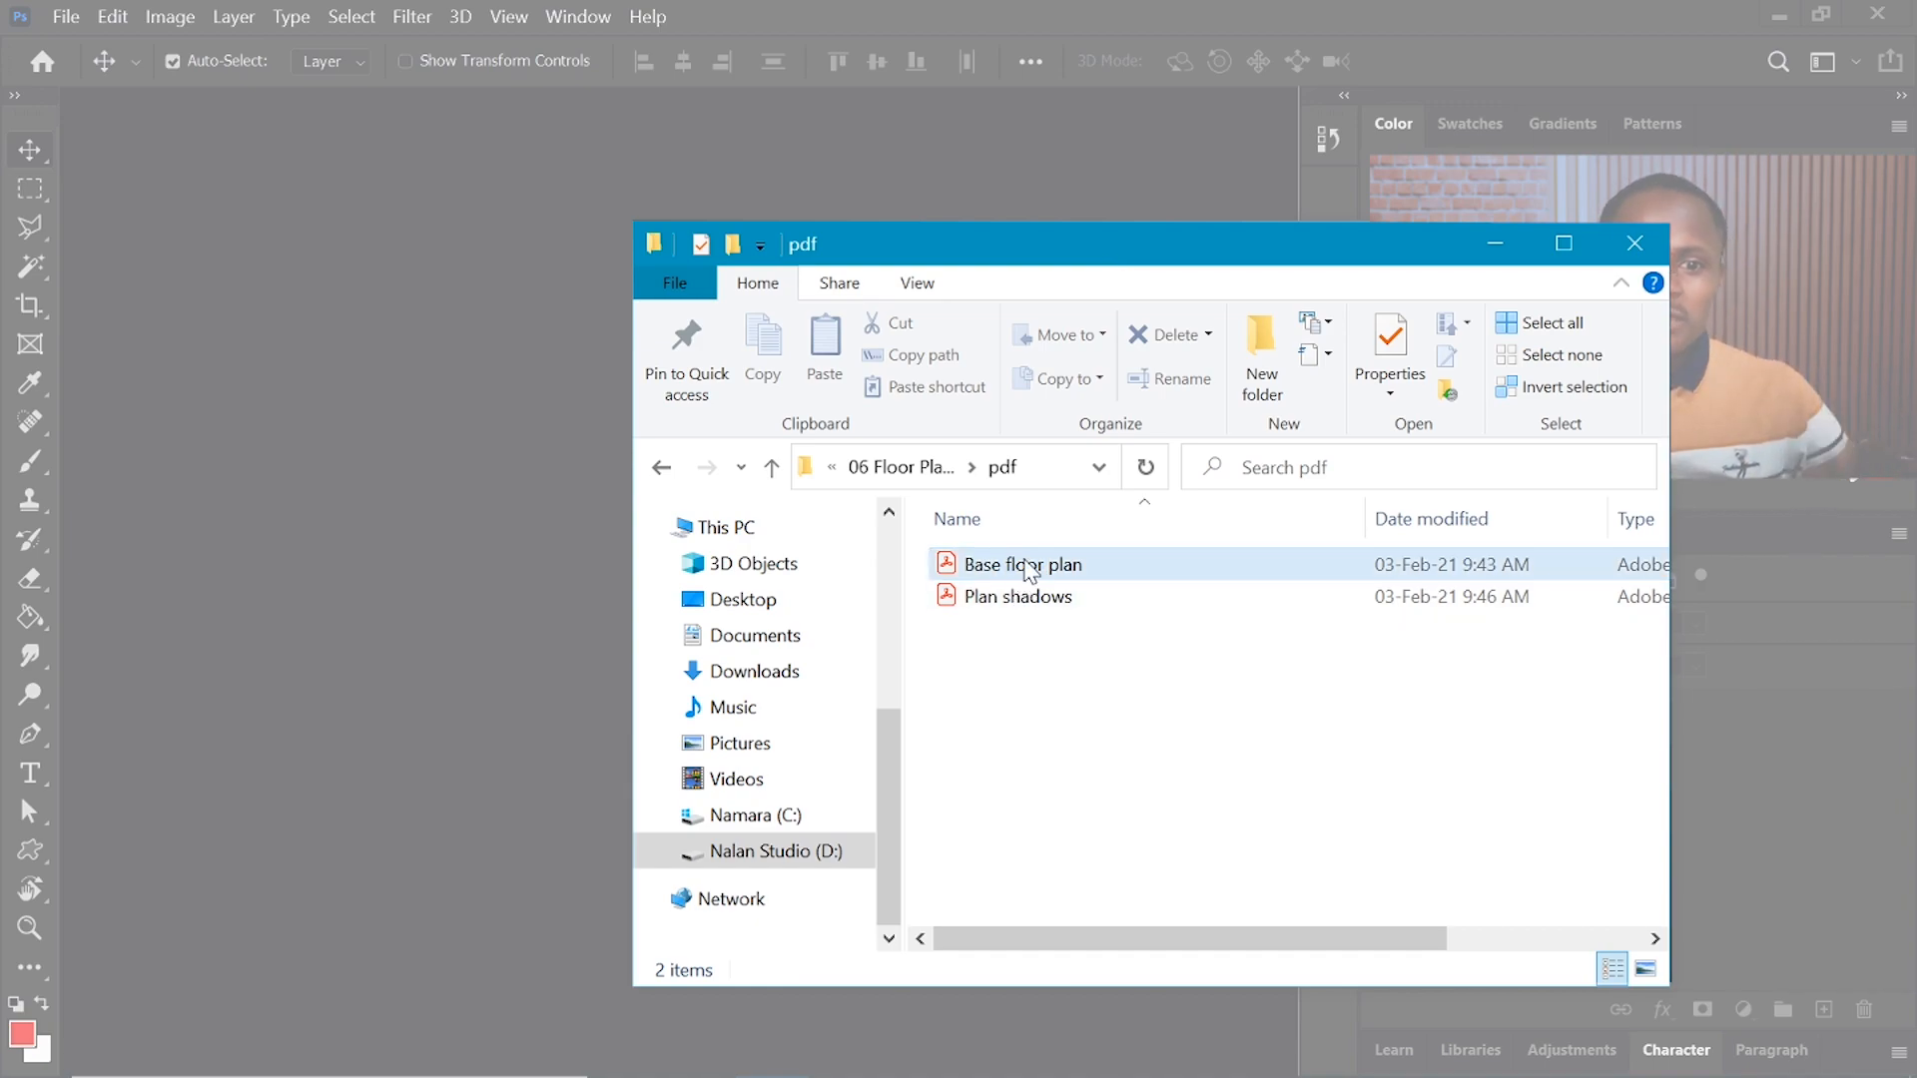
double_click(996, 569)
left_click_drag(1009, 567, 417, 374)
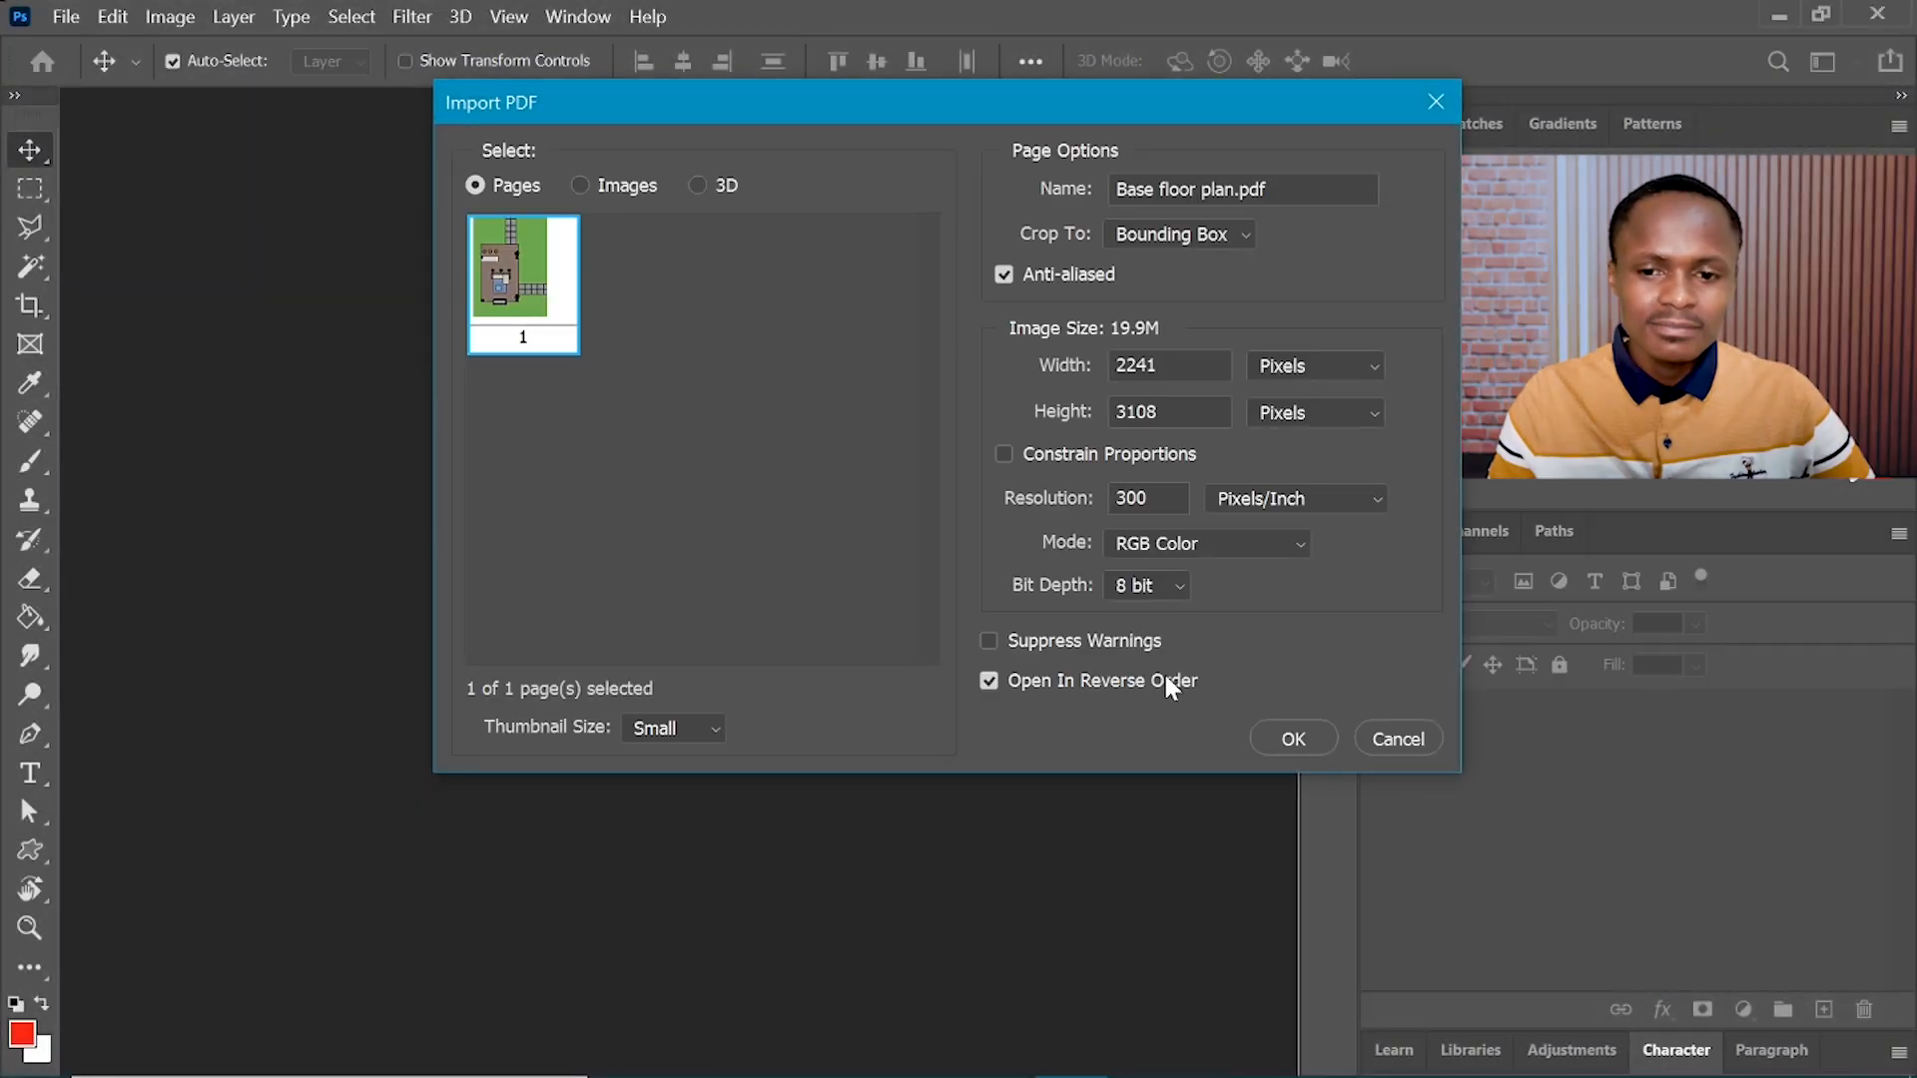
left_click(1288, 741)
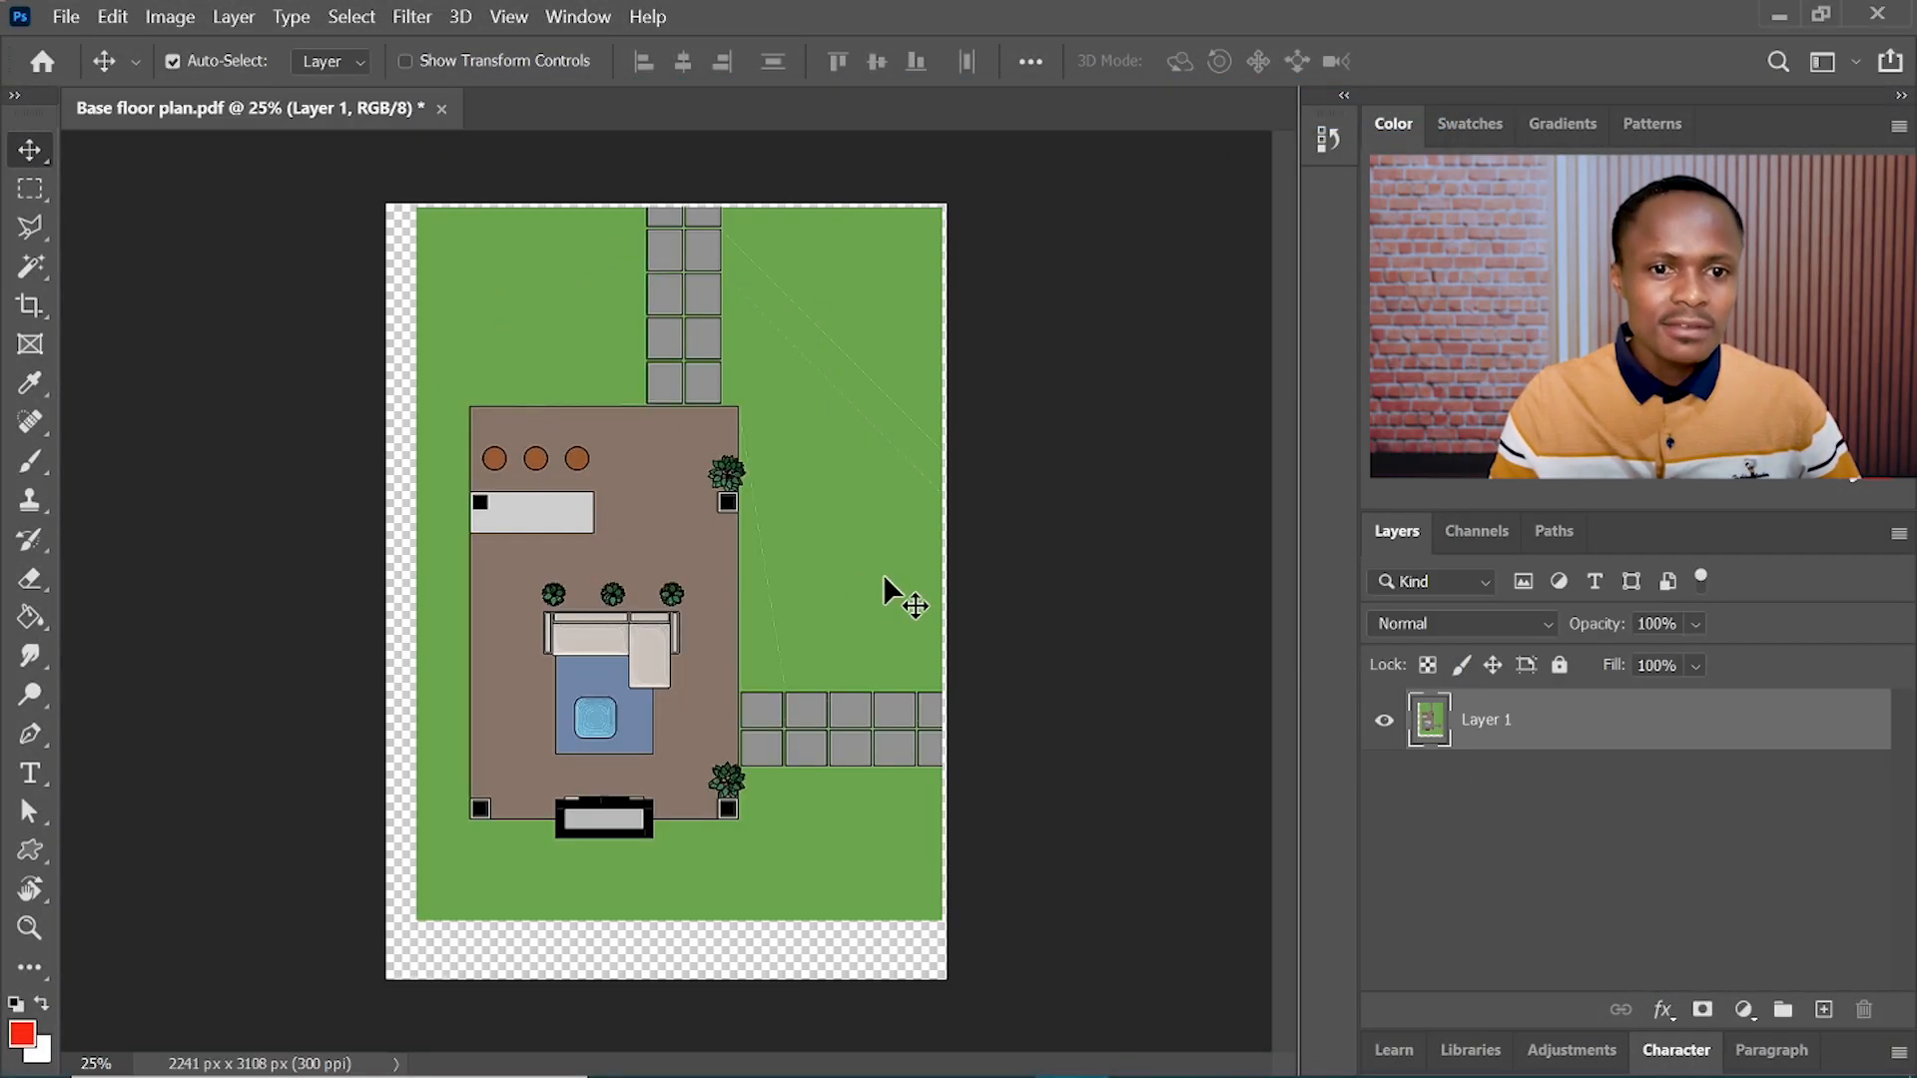
- Place the Plan shadows PDF from the pdf folder as a new layer over the base floor plan and commit it
left_click(771, 1047)
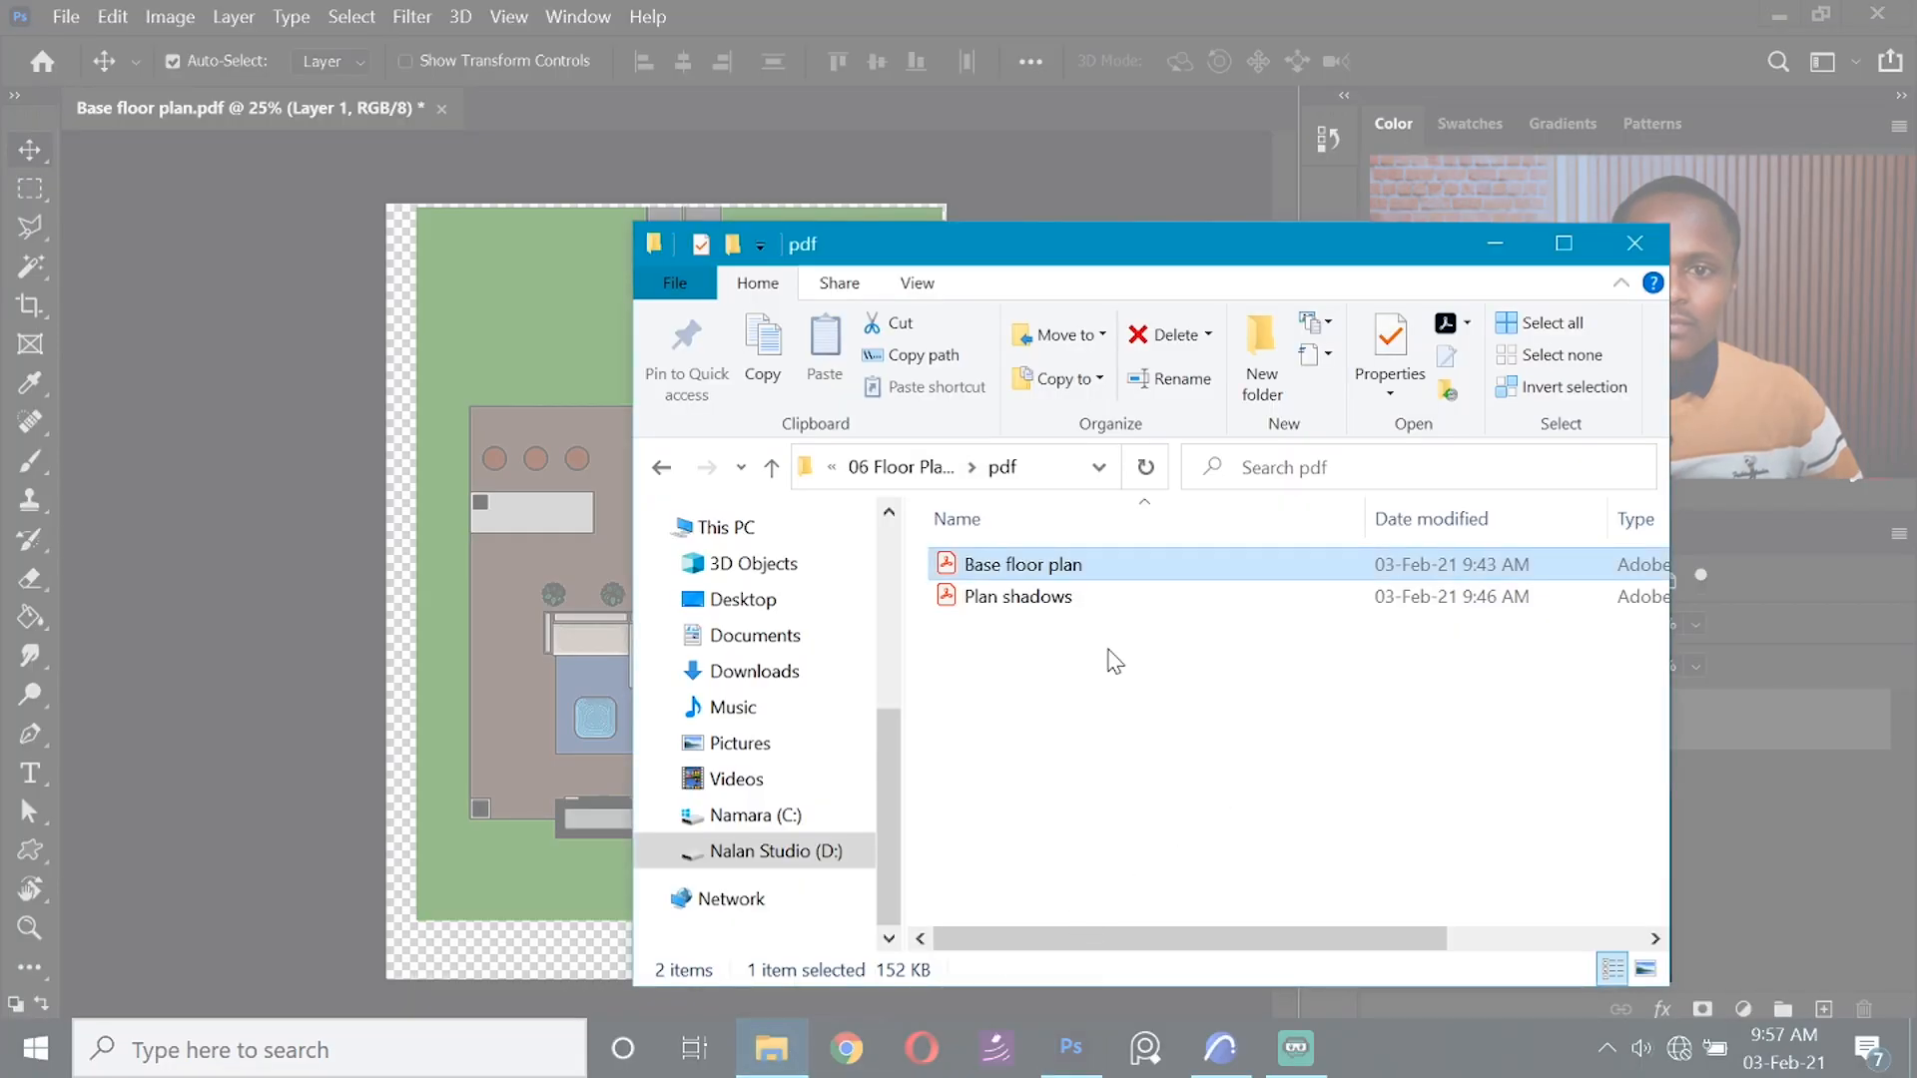
double_click(1032, 597)
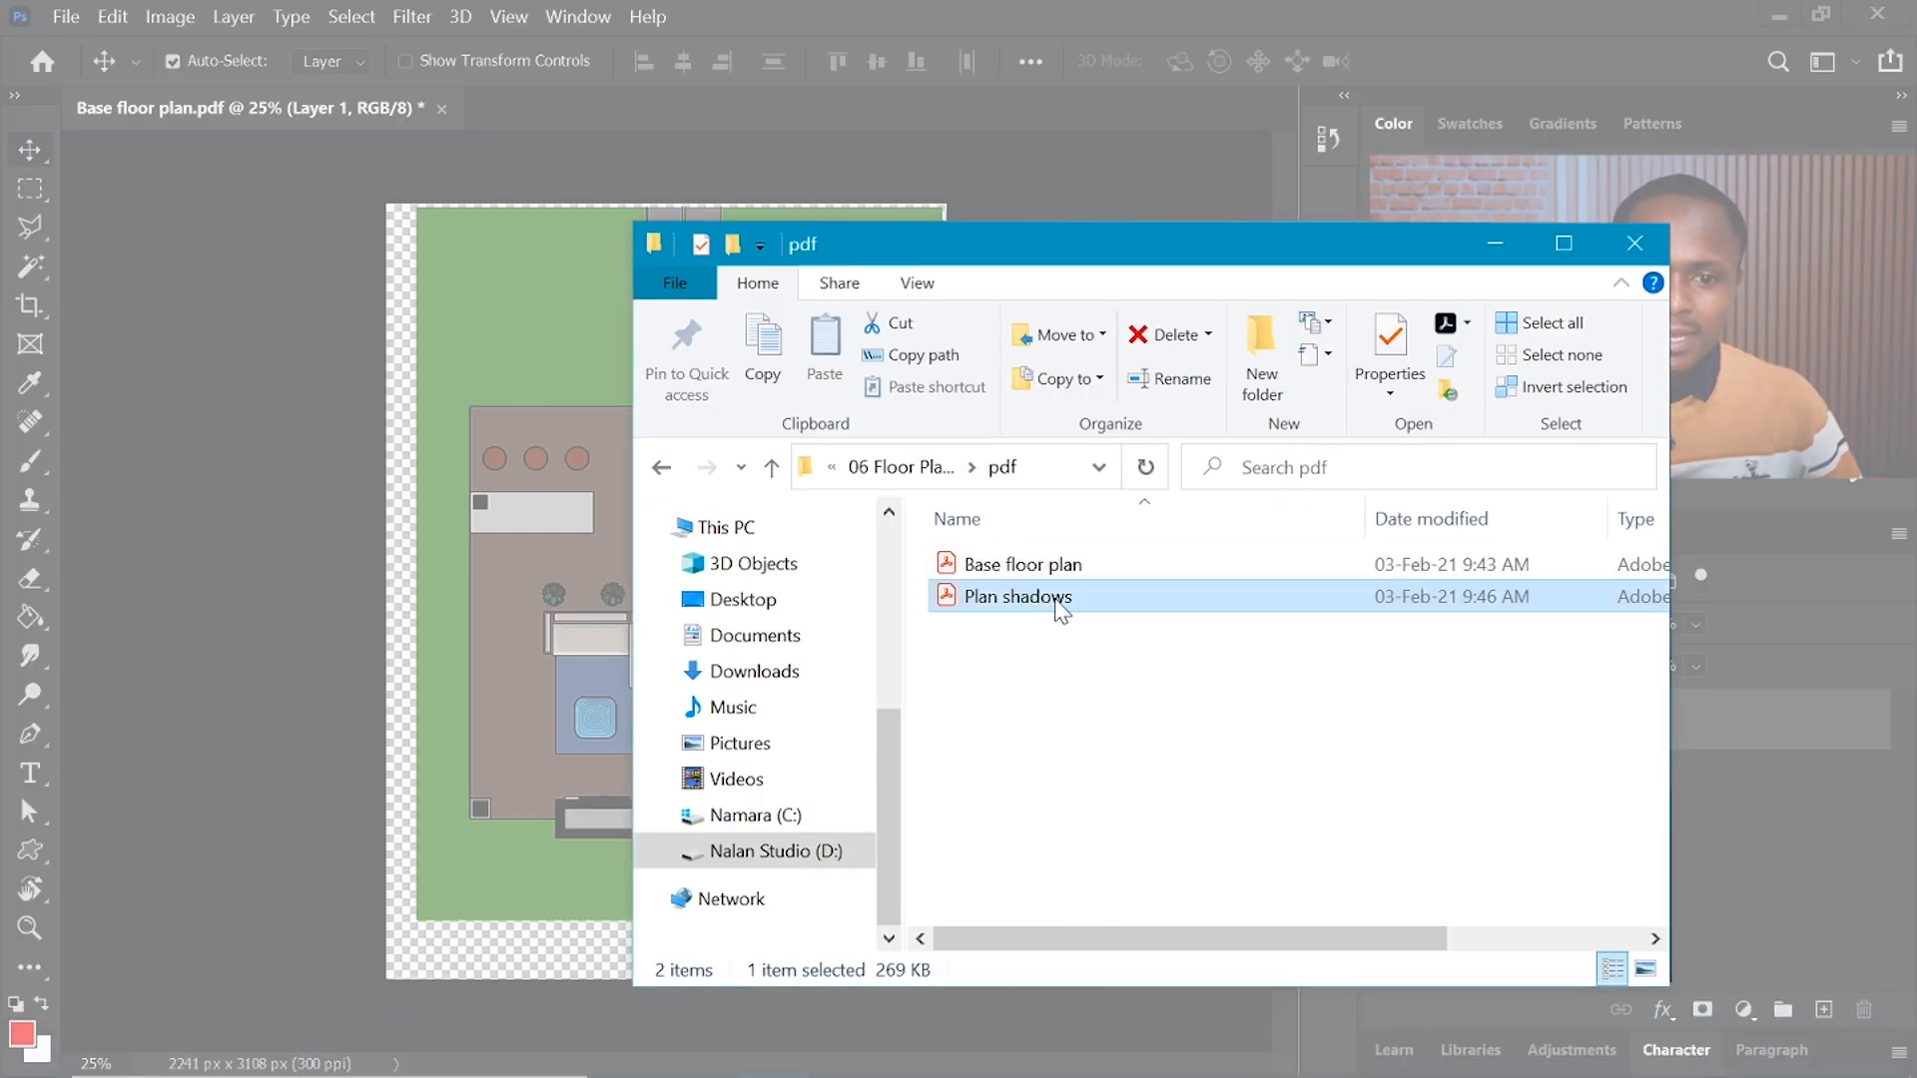
left_click_drag(465, 489, 421, 365)
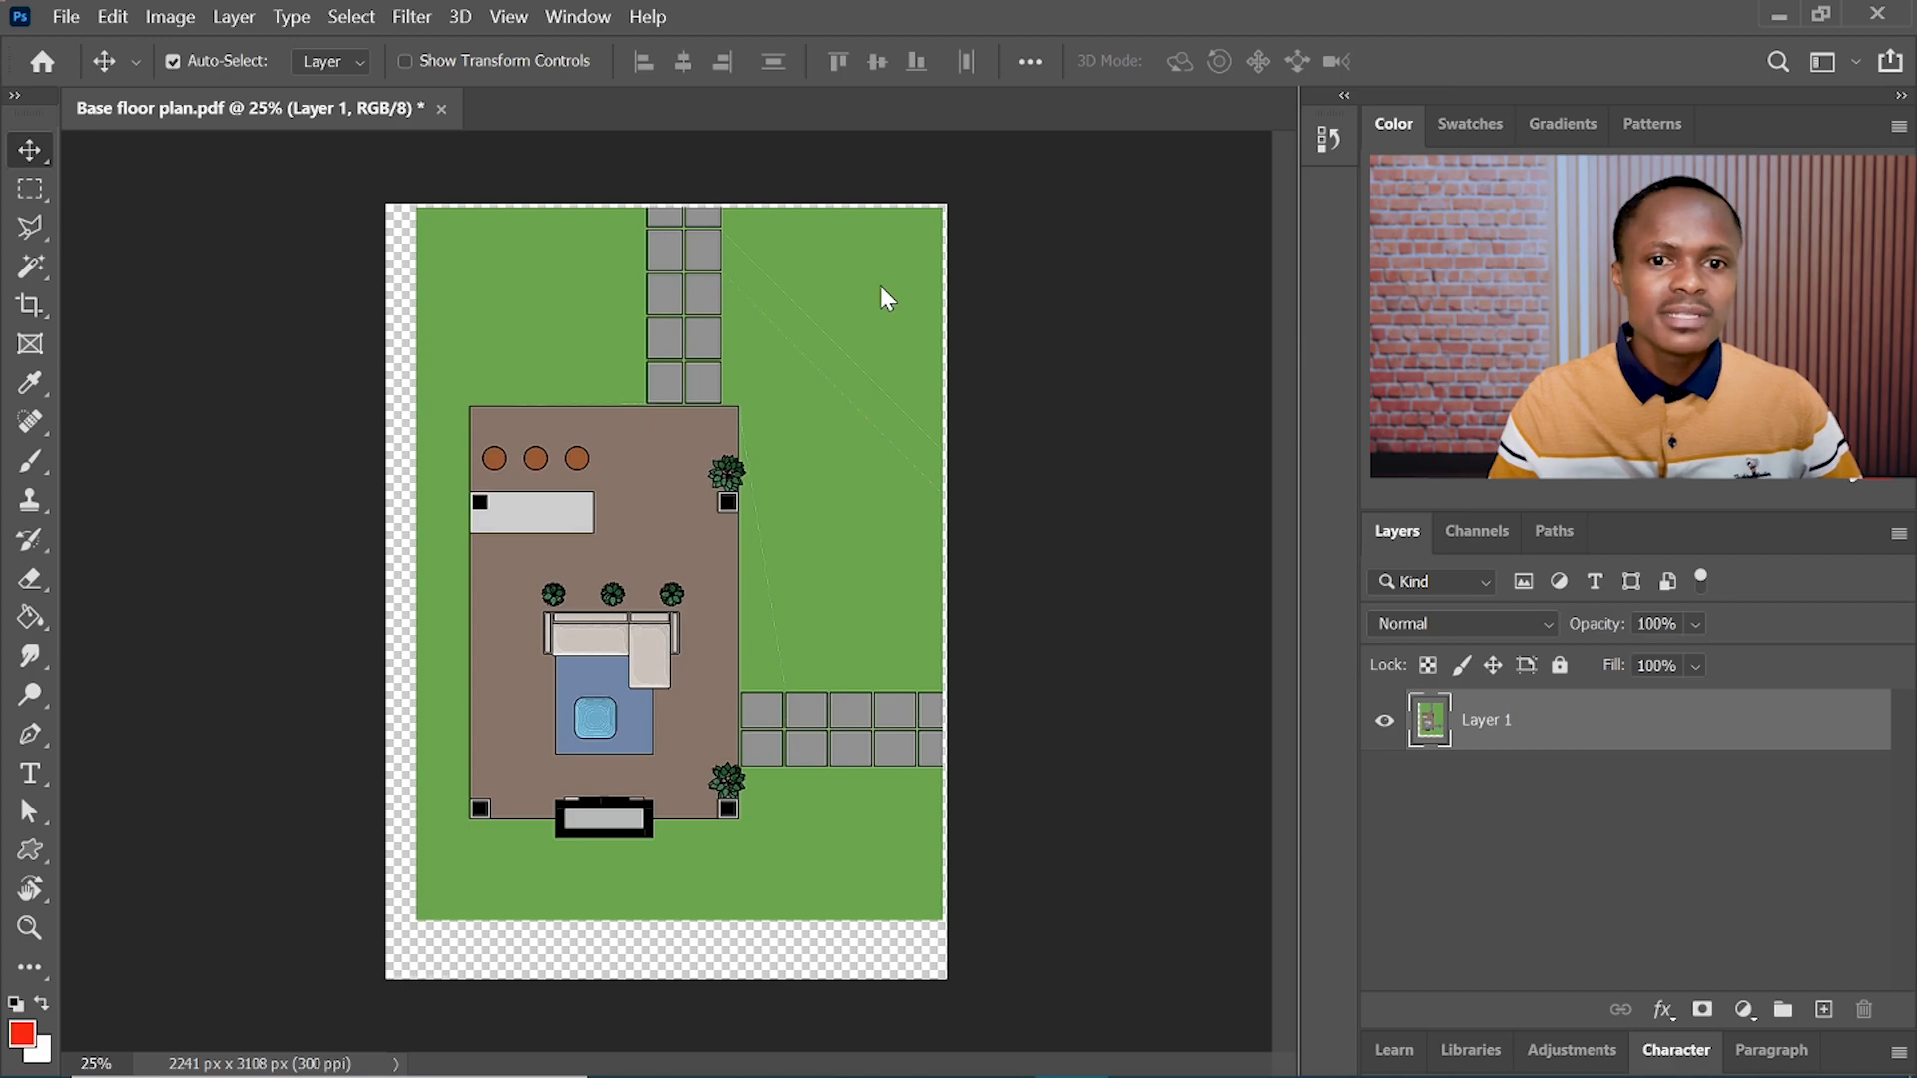
left_click(1206, 718)
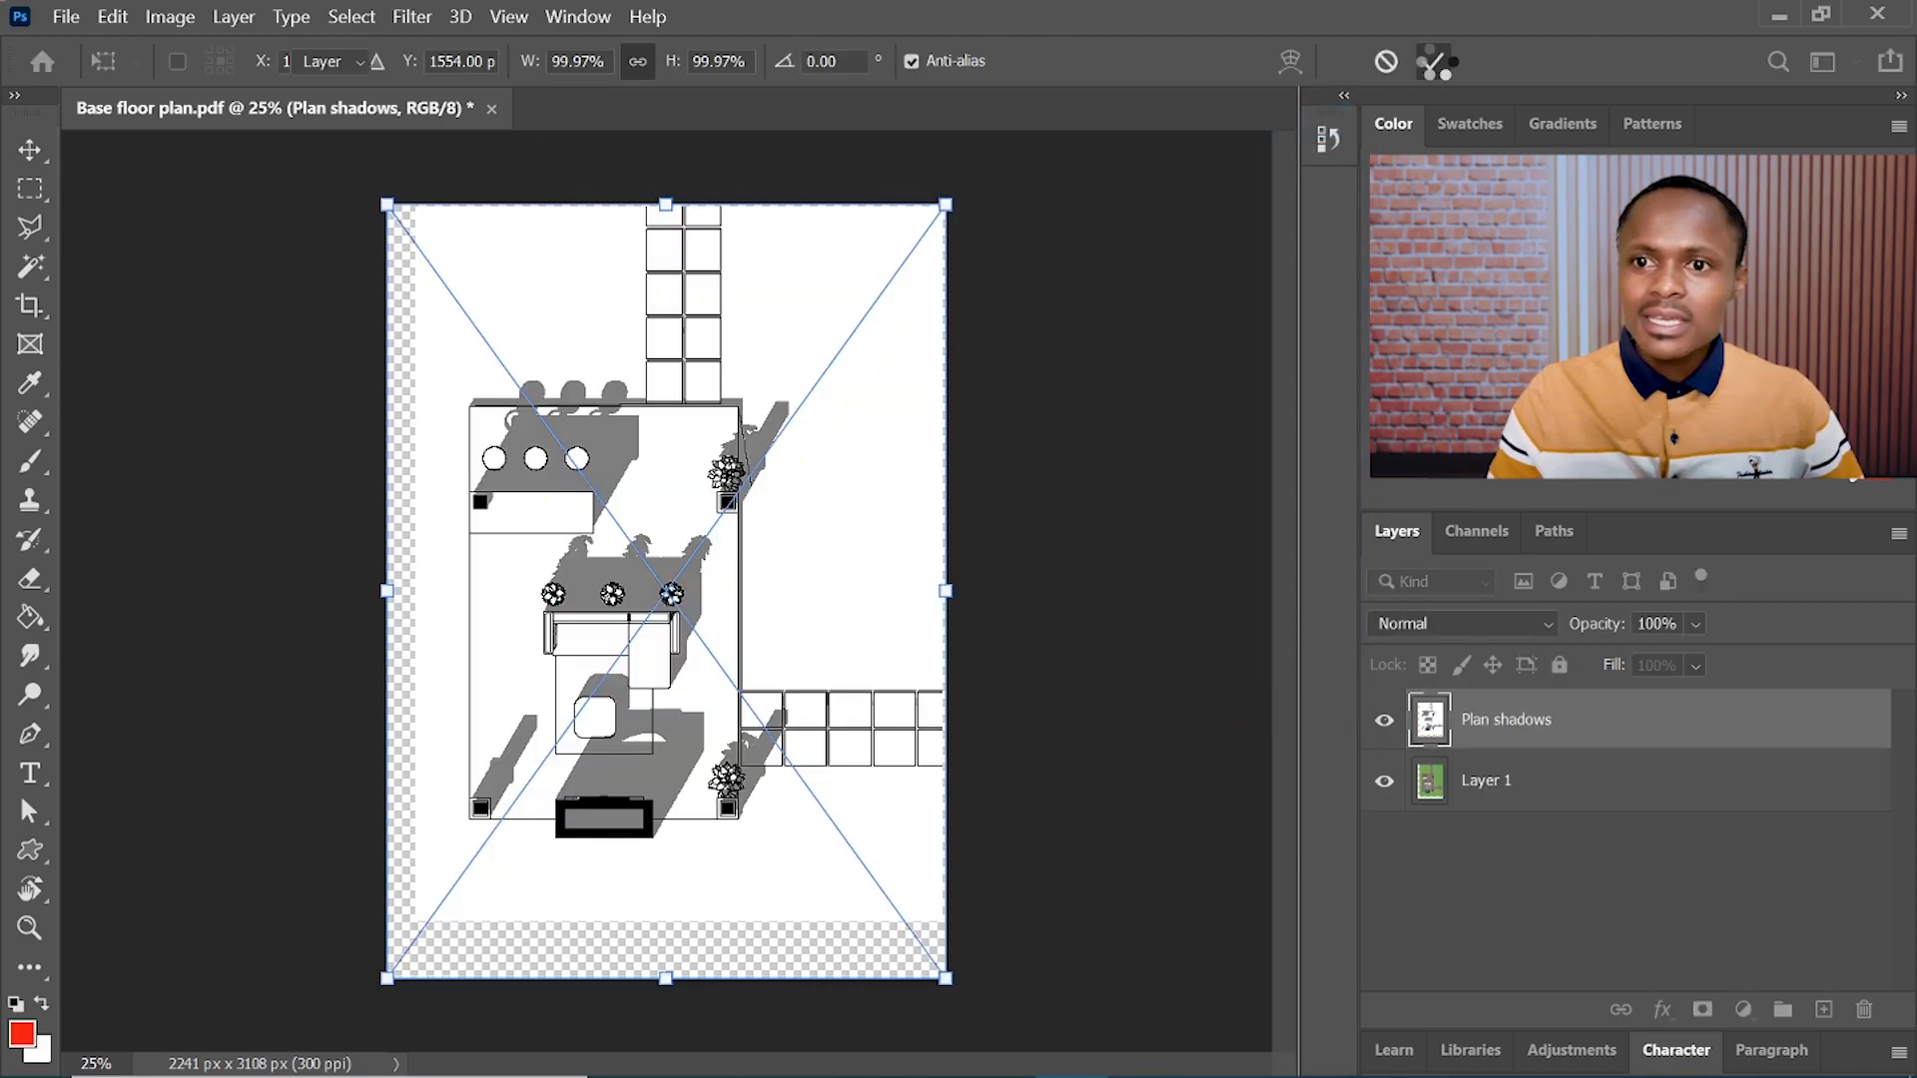
left_click(1435, 61)
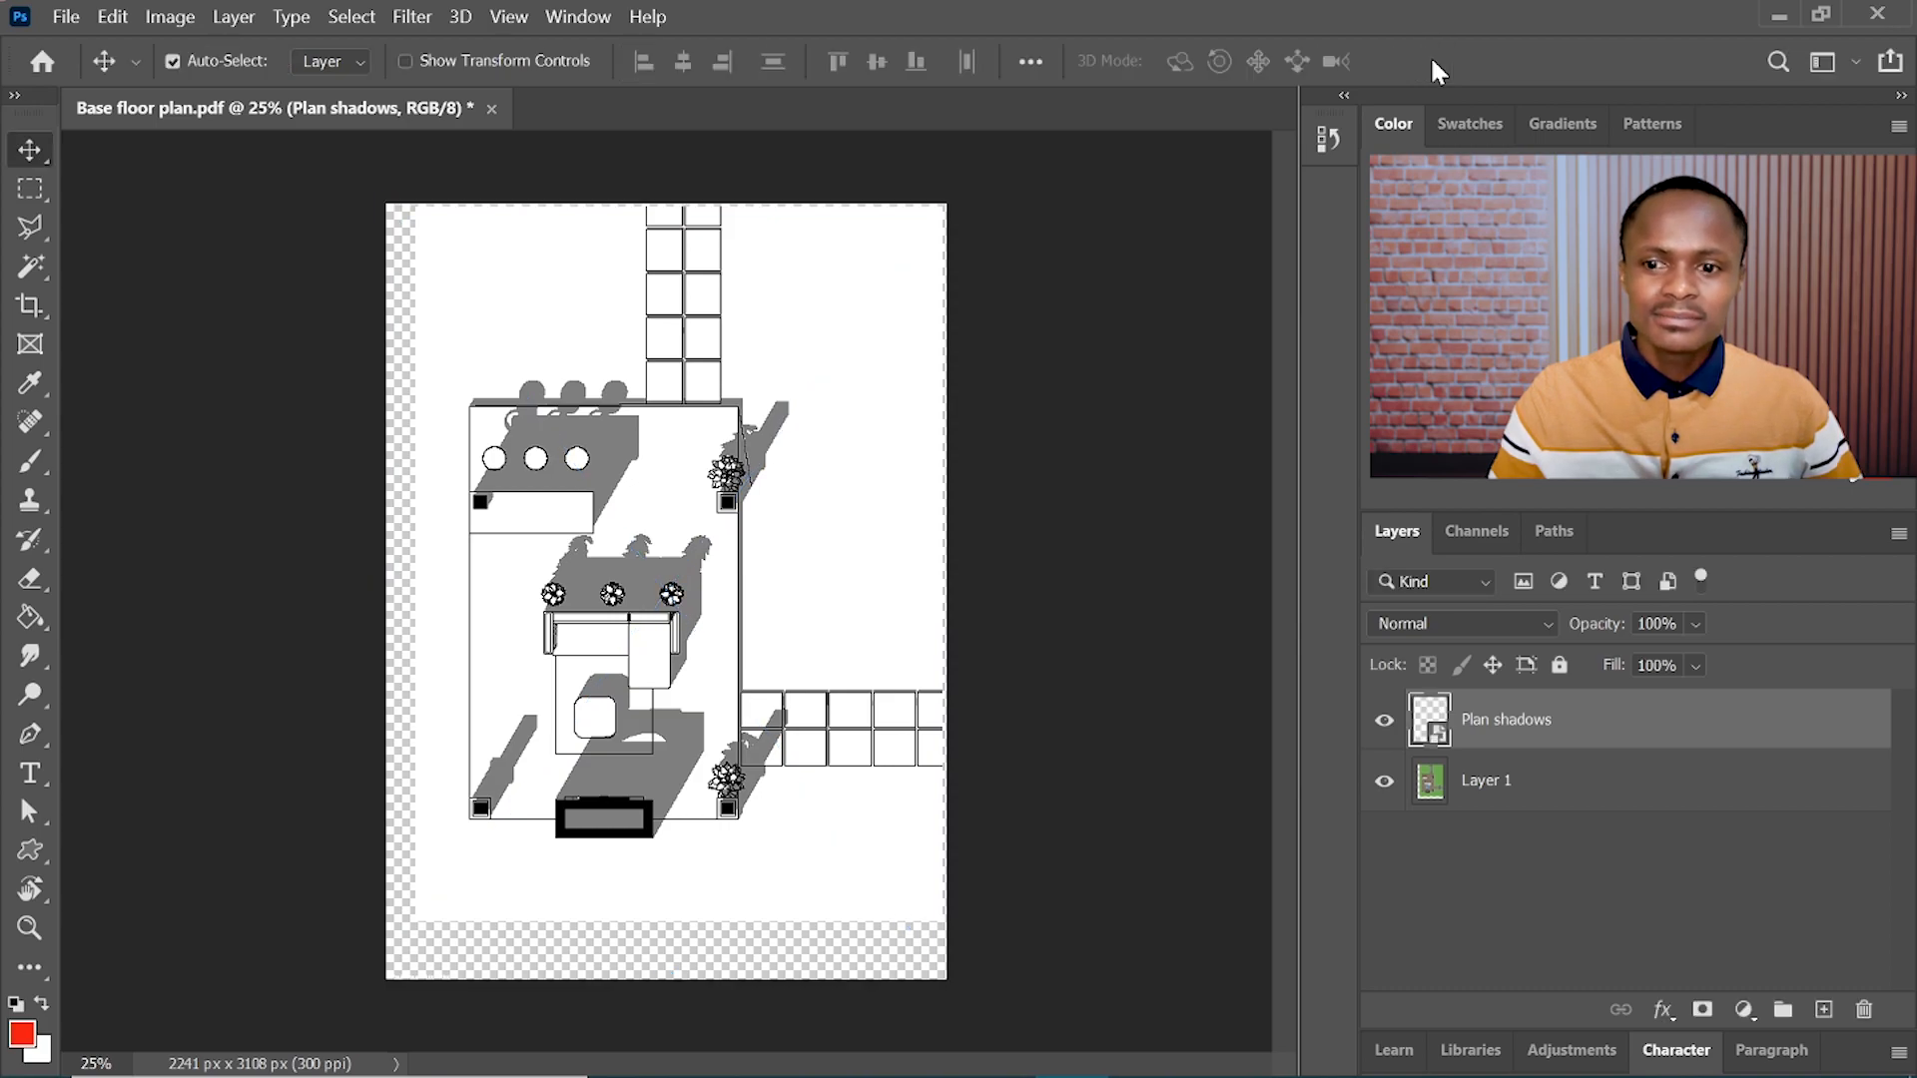
left_click_drag(1621, 634, 1728, 643)
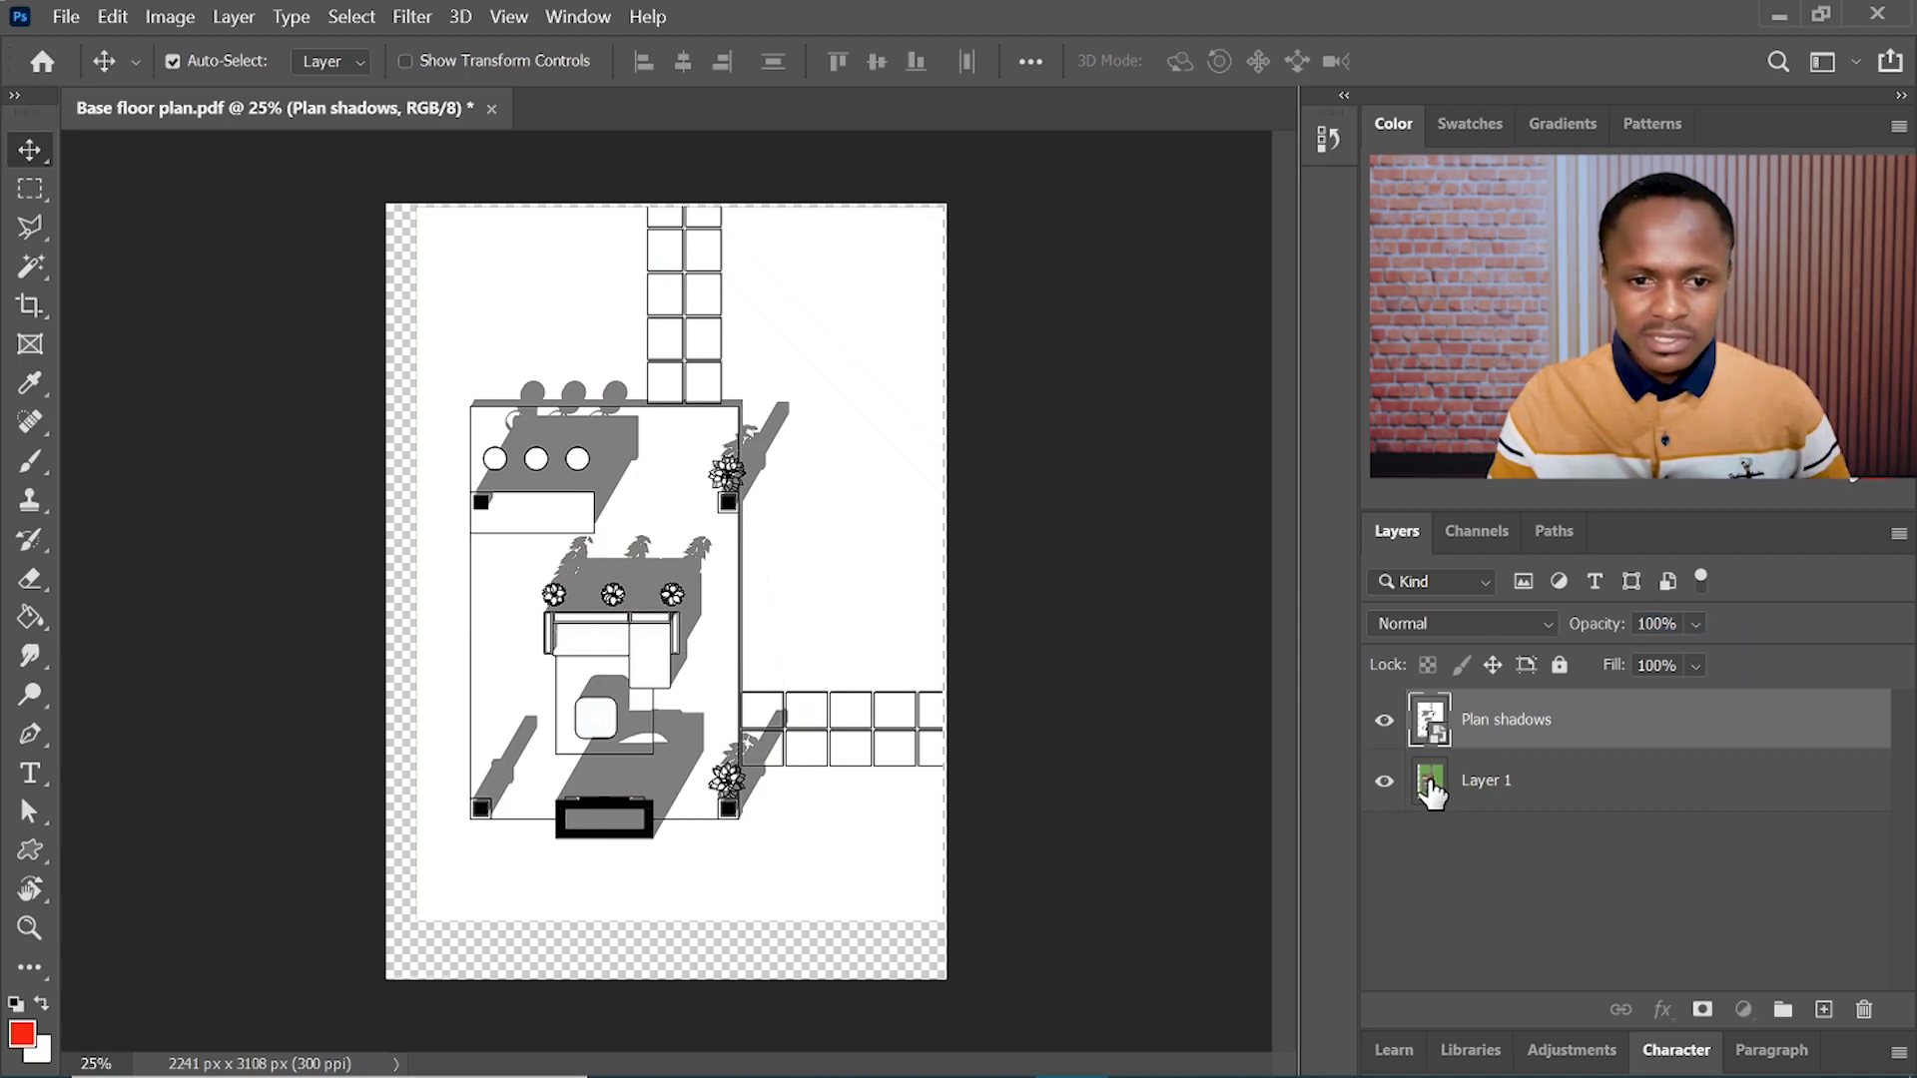
left_click(1432, 794)
left_click(1485, 715)
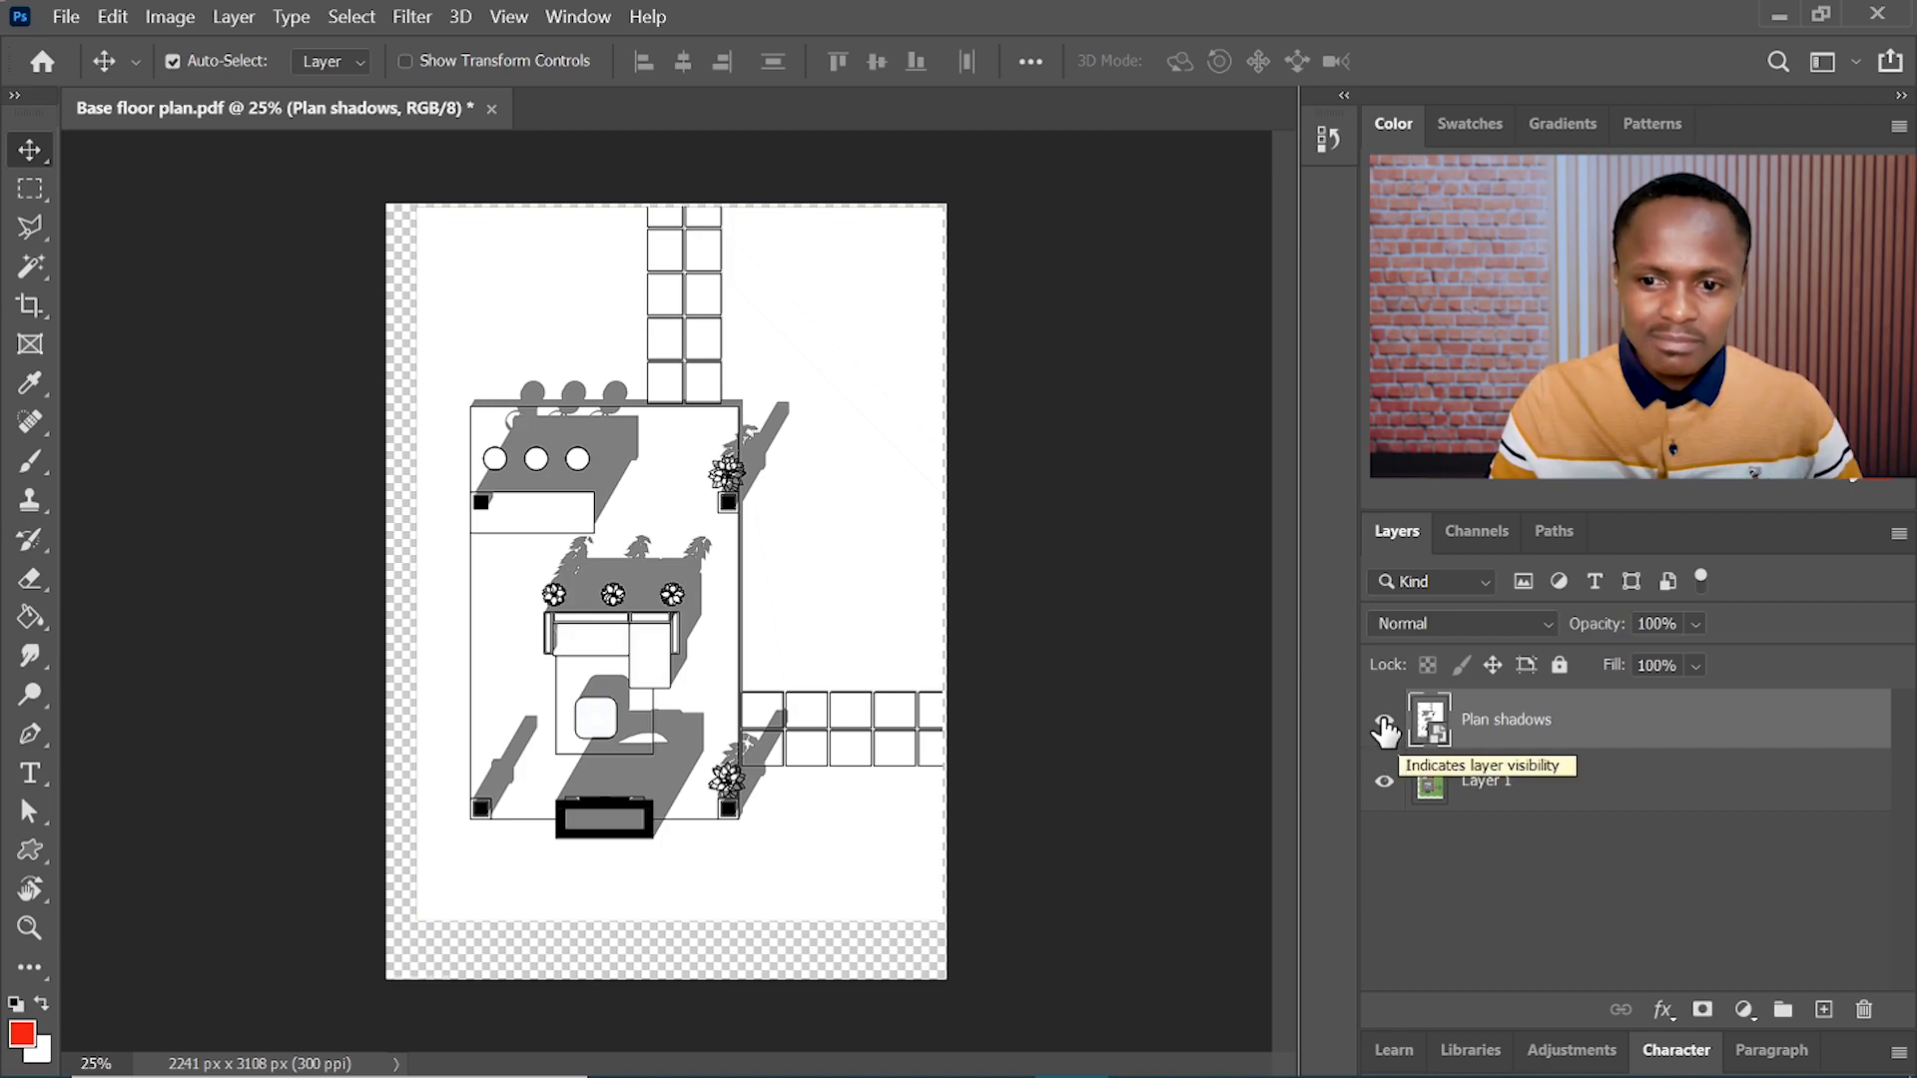
- Hide the Plan shadows layer so only the colored base plan on Layer 1 is displayed
left_click(1383, 723)
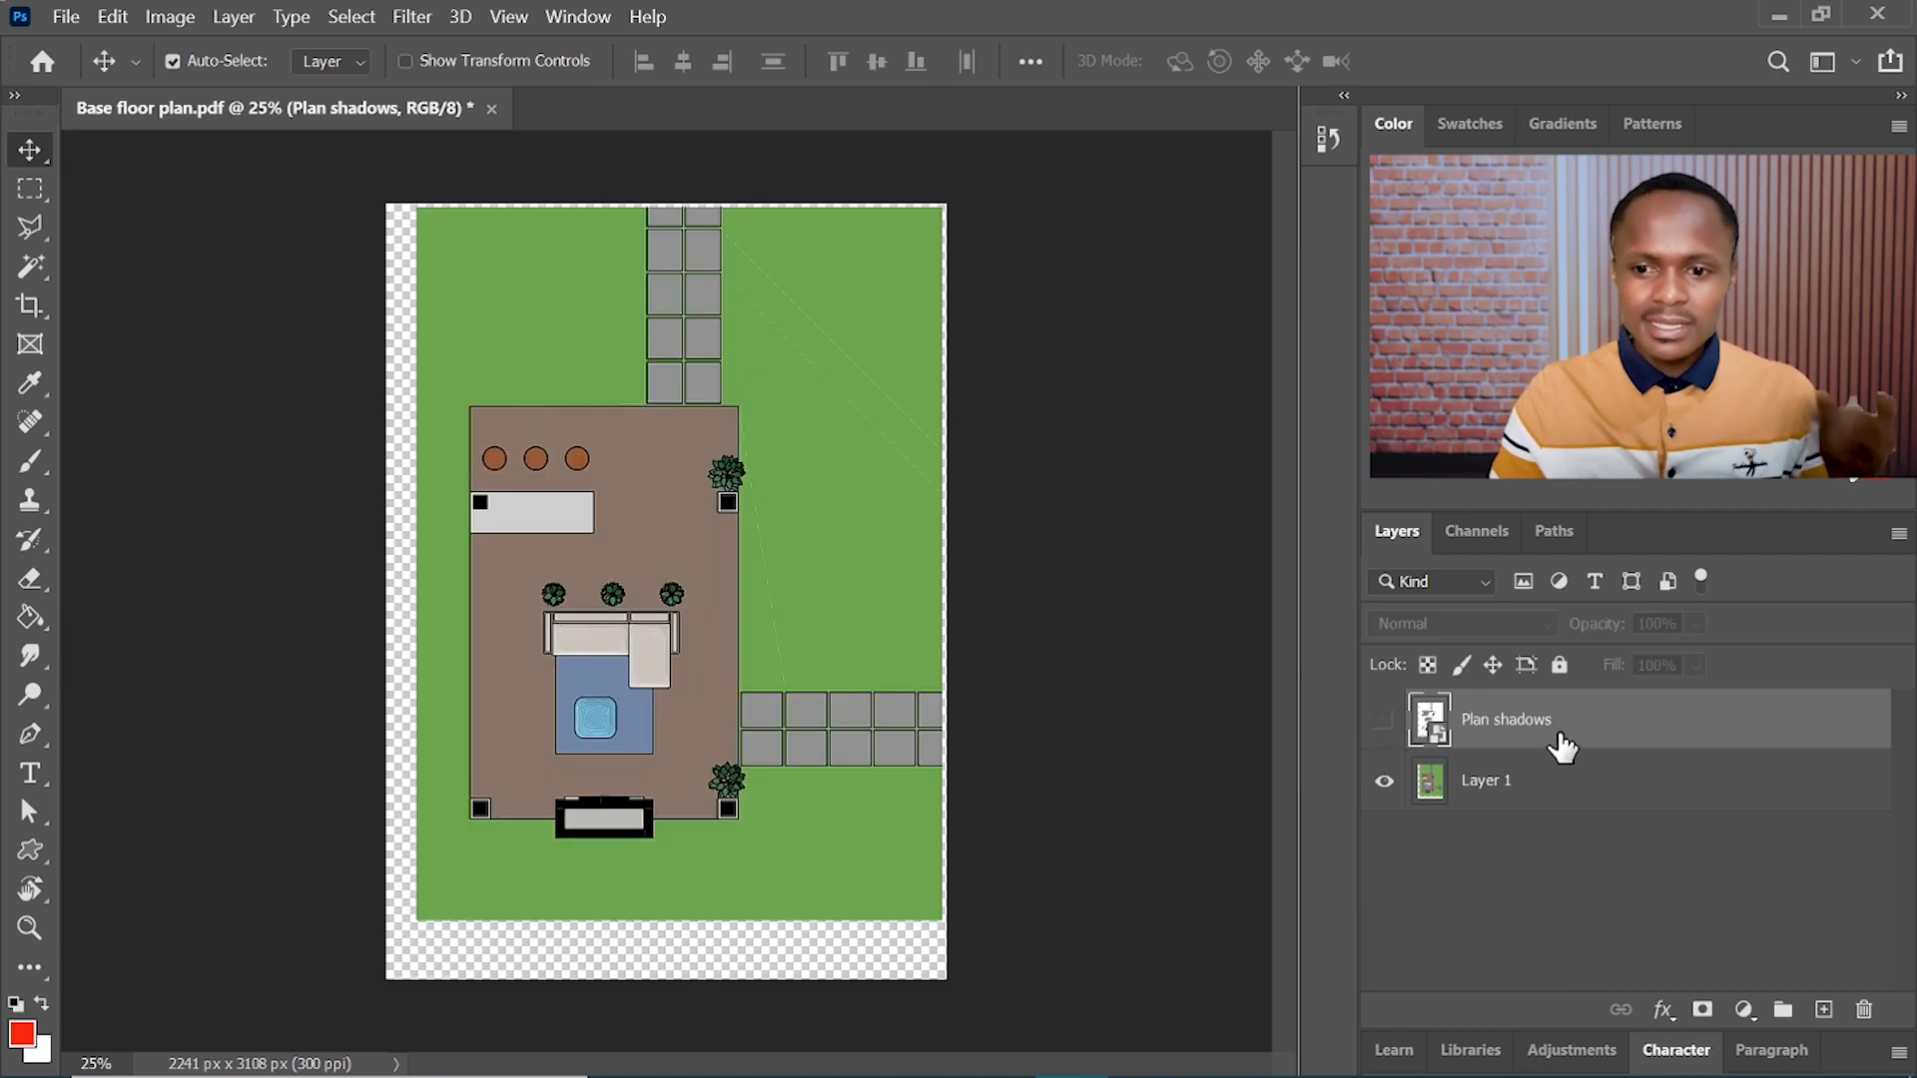
left_click(1525, 780)
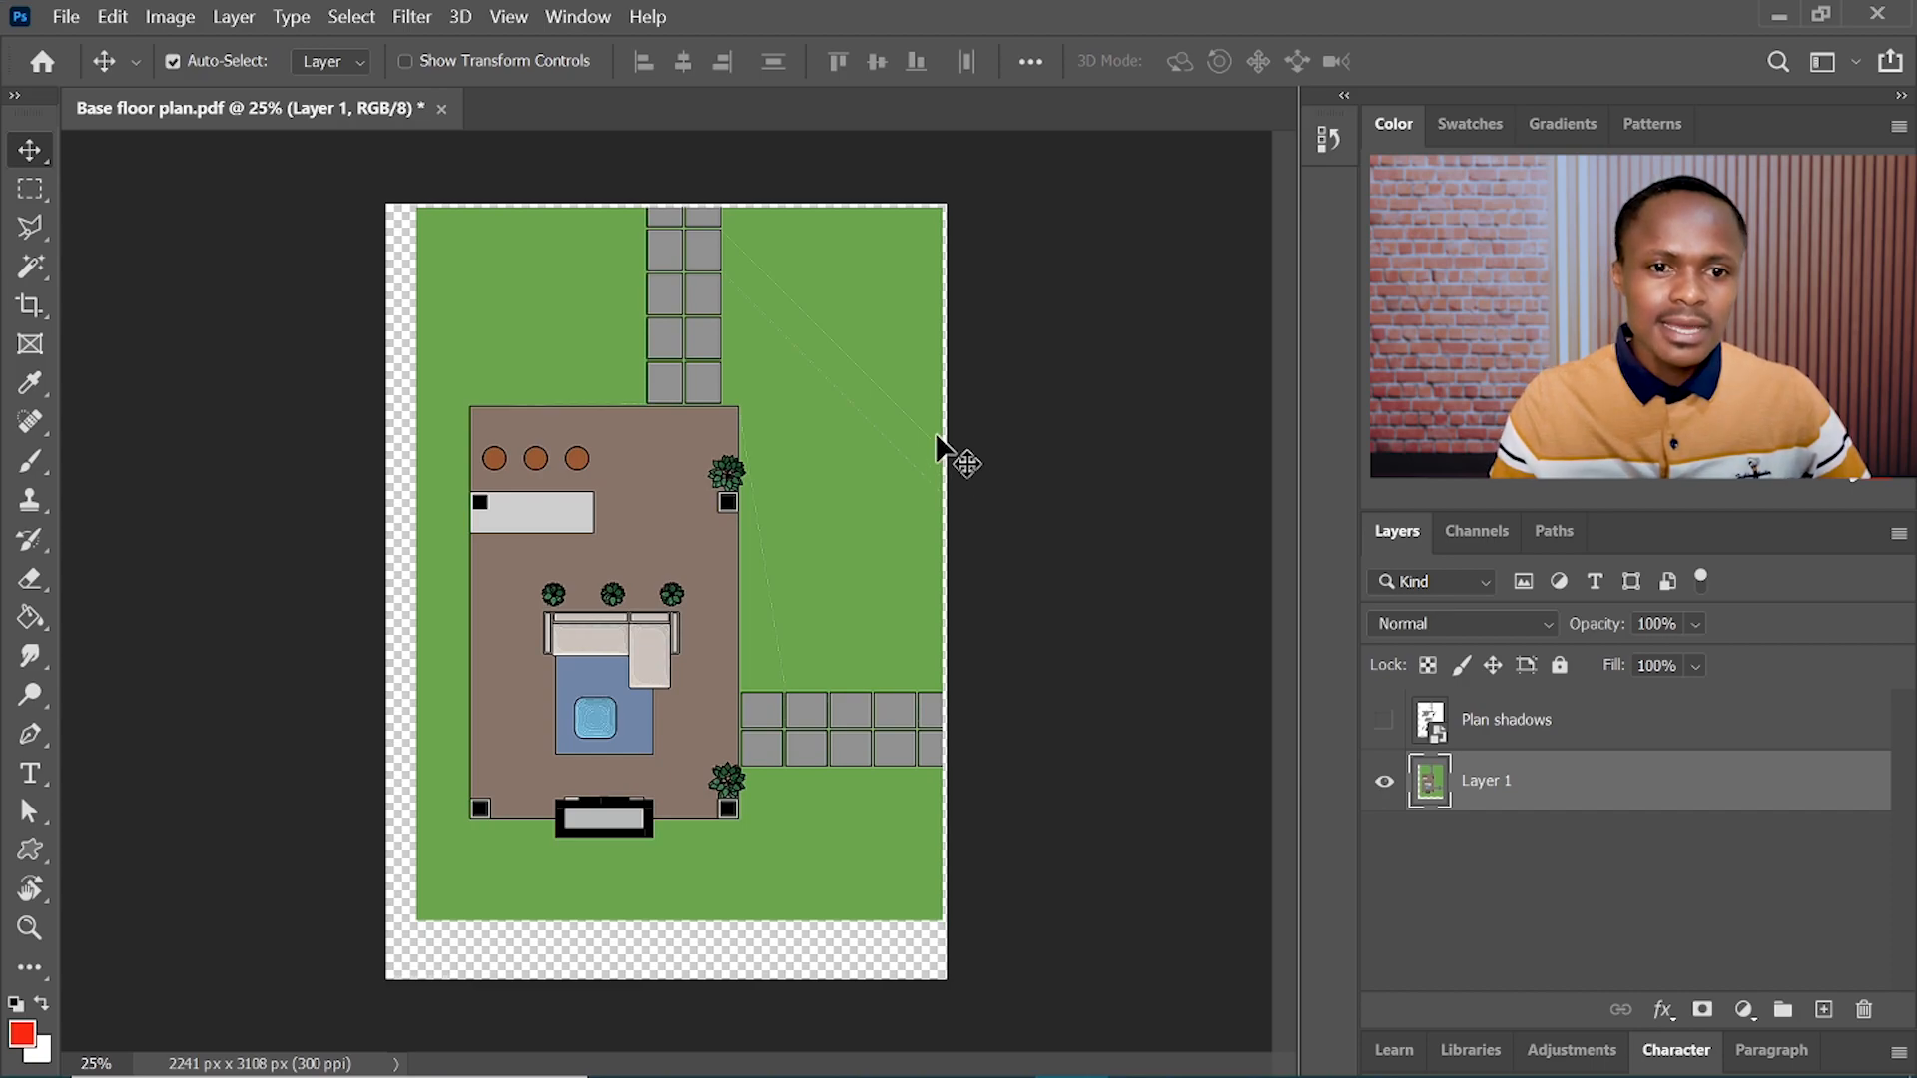
left_click(1490, 727)
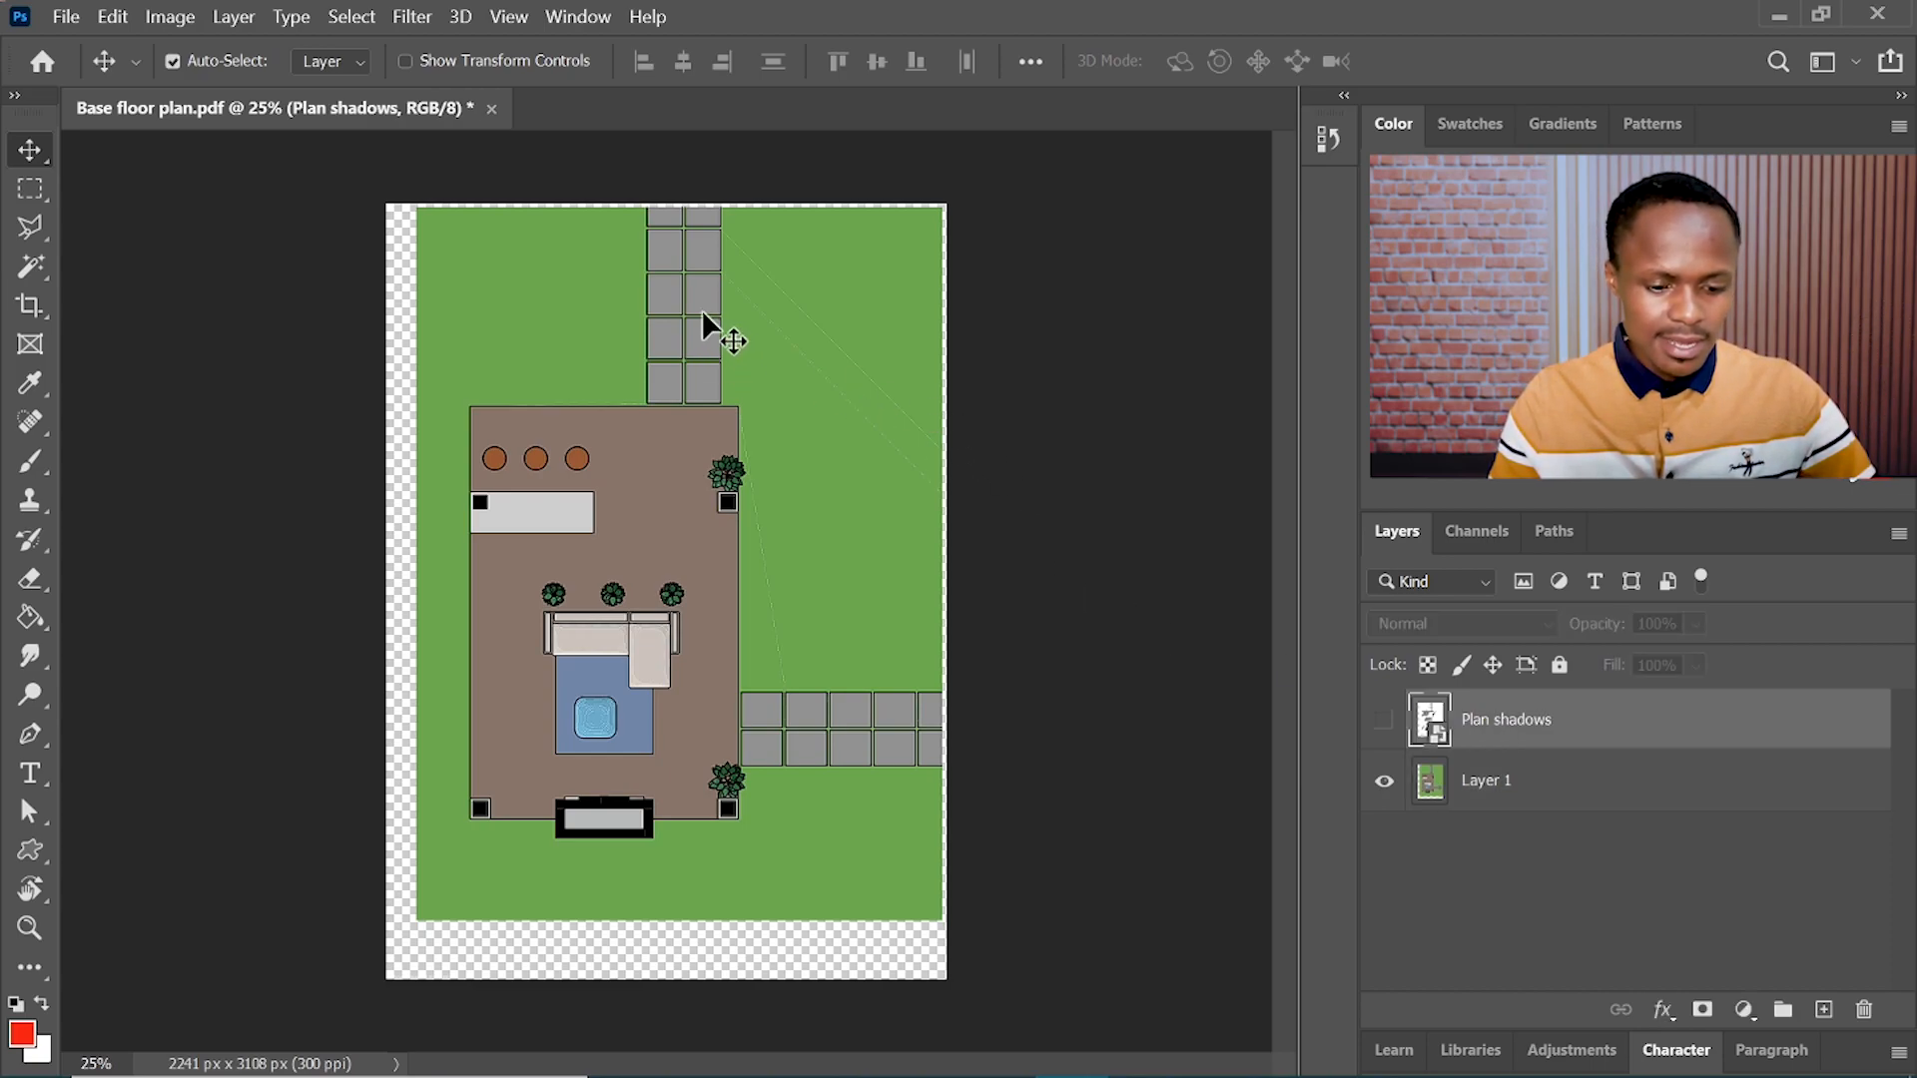
- Crop the canvas to the edges of the green lawn, about 1985 x 2700 px, trimming off the transparent margins
key("c")
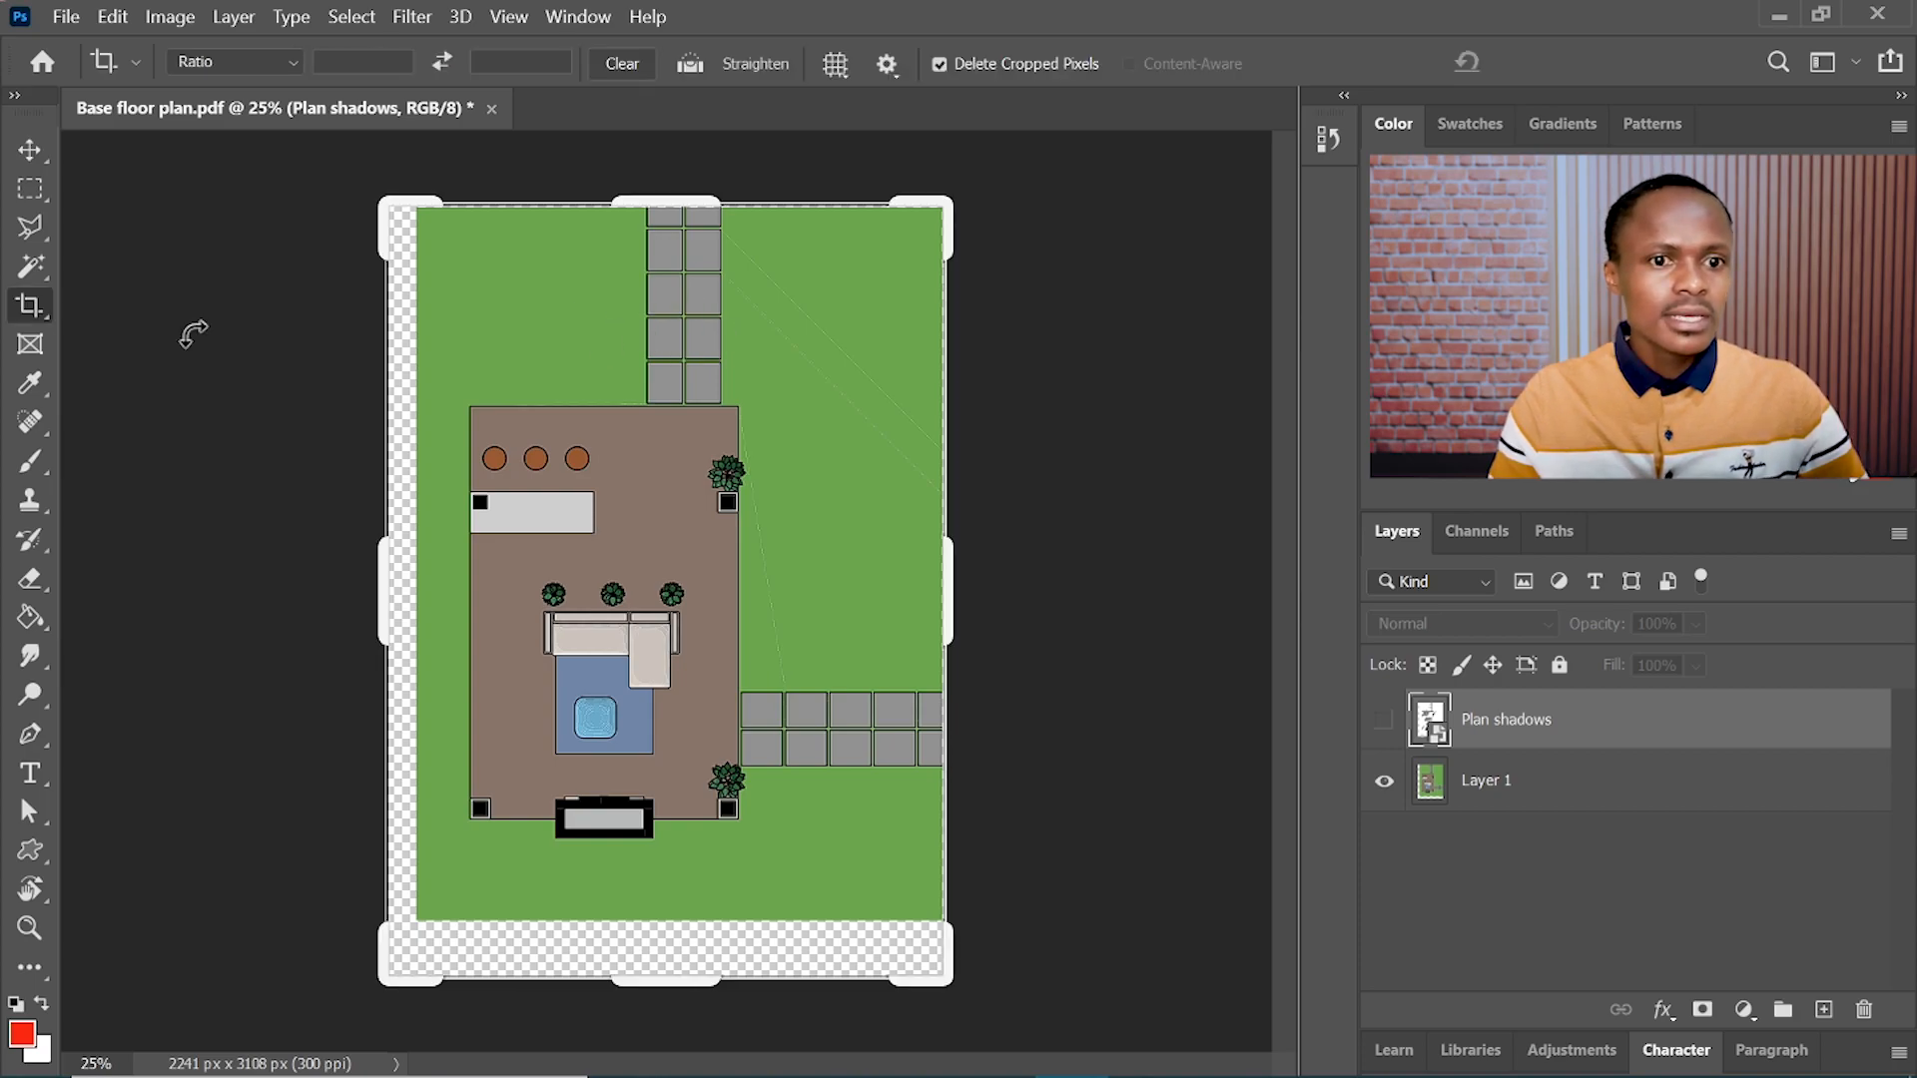
left_click_drag(678, 196, 678, 200)
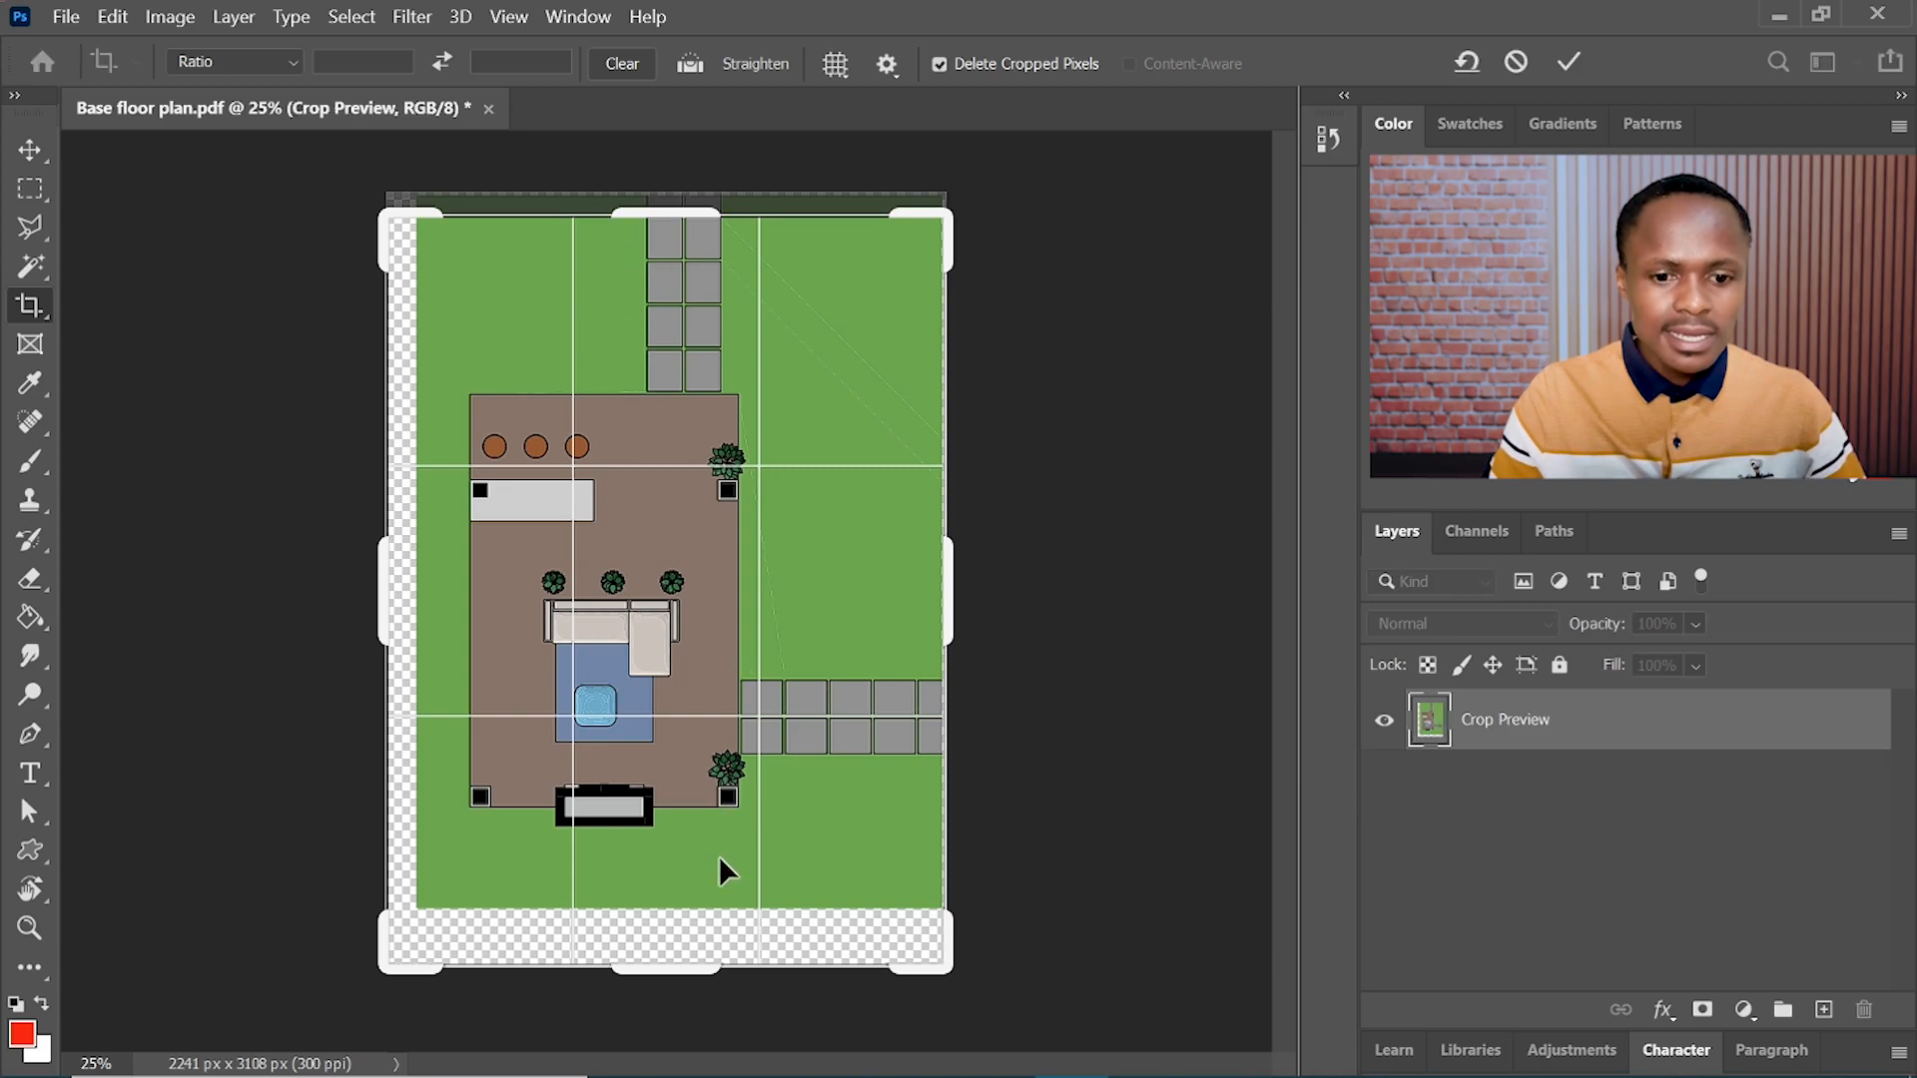
left_click_drag(696, 969, 710, 924)
left_click_drag(948, 591, 937, 593)
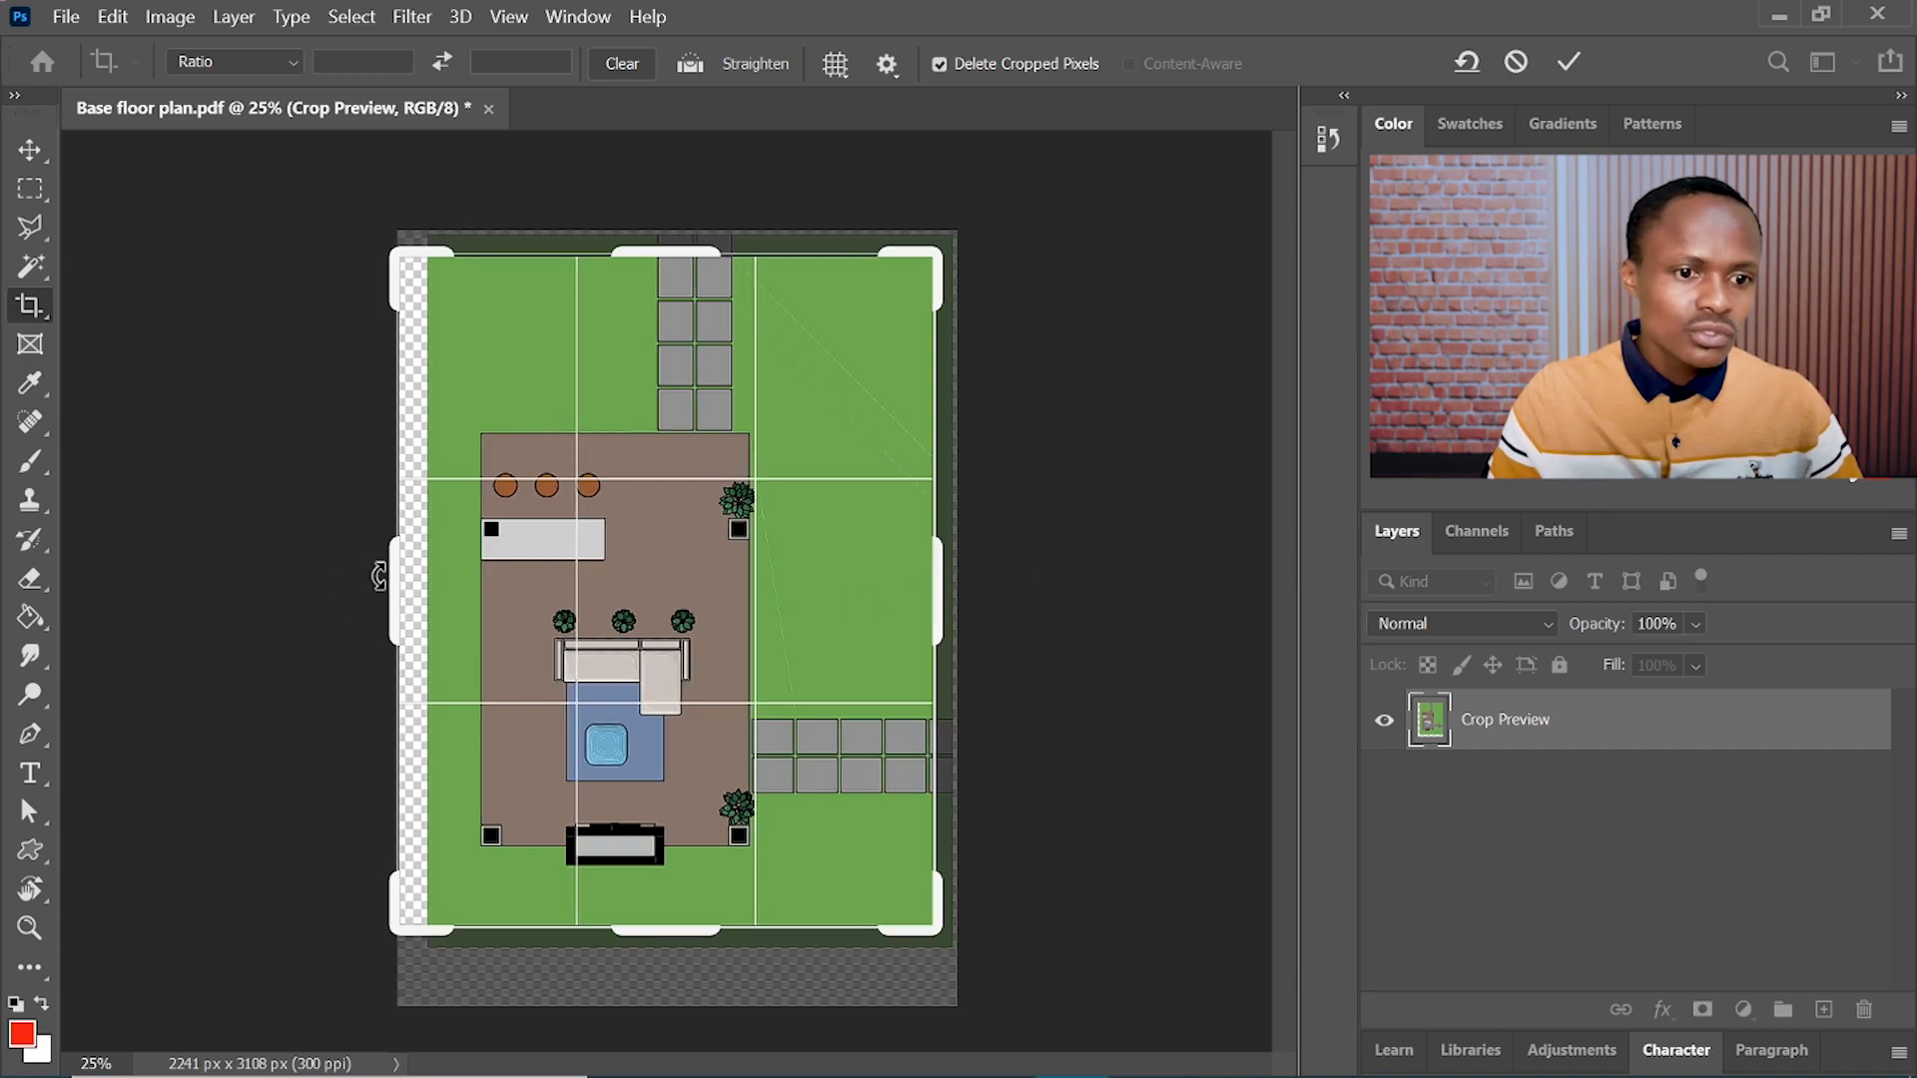
left_click_drag(382, 586, 412, 586)
left_click(1570, 62)
key("v")
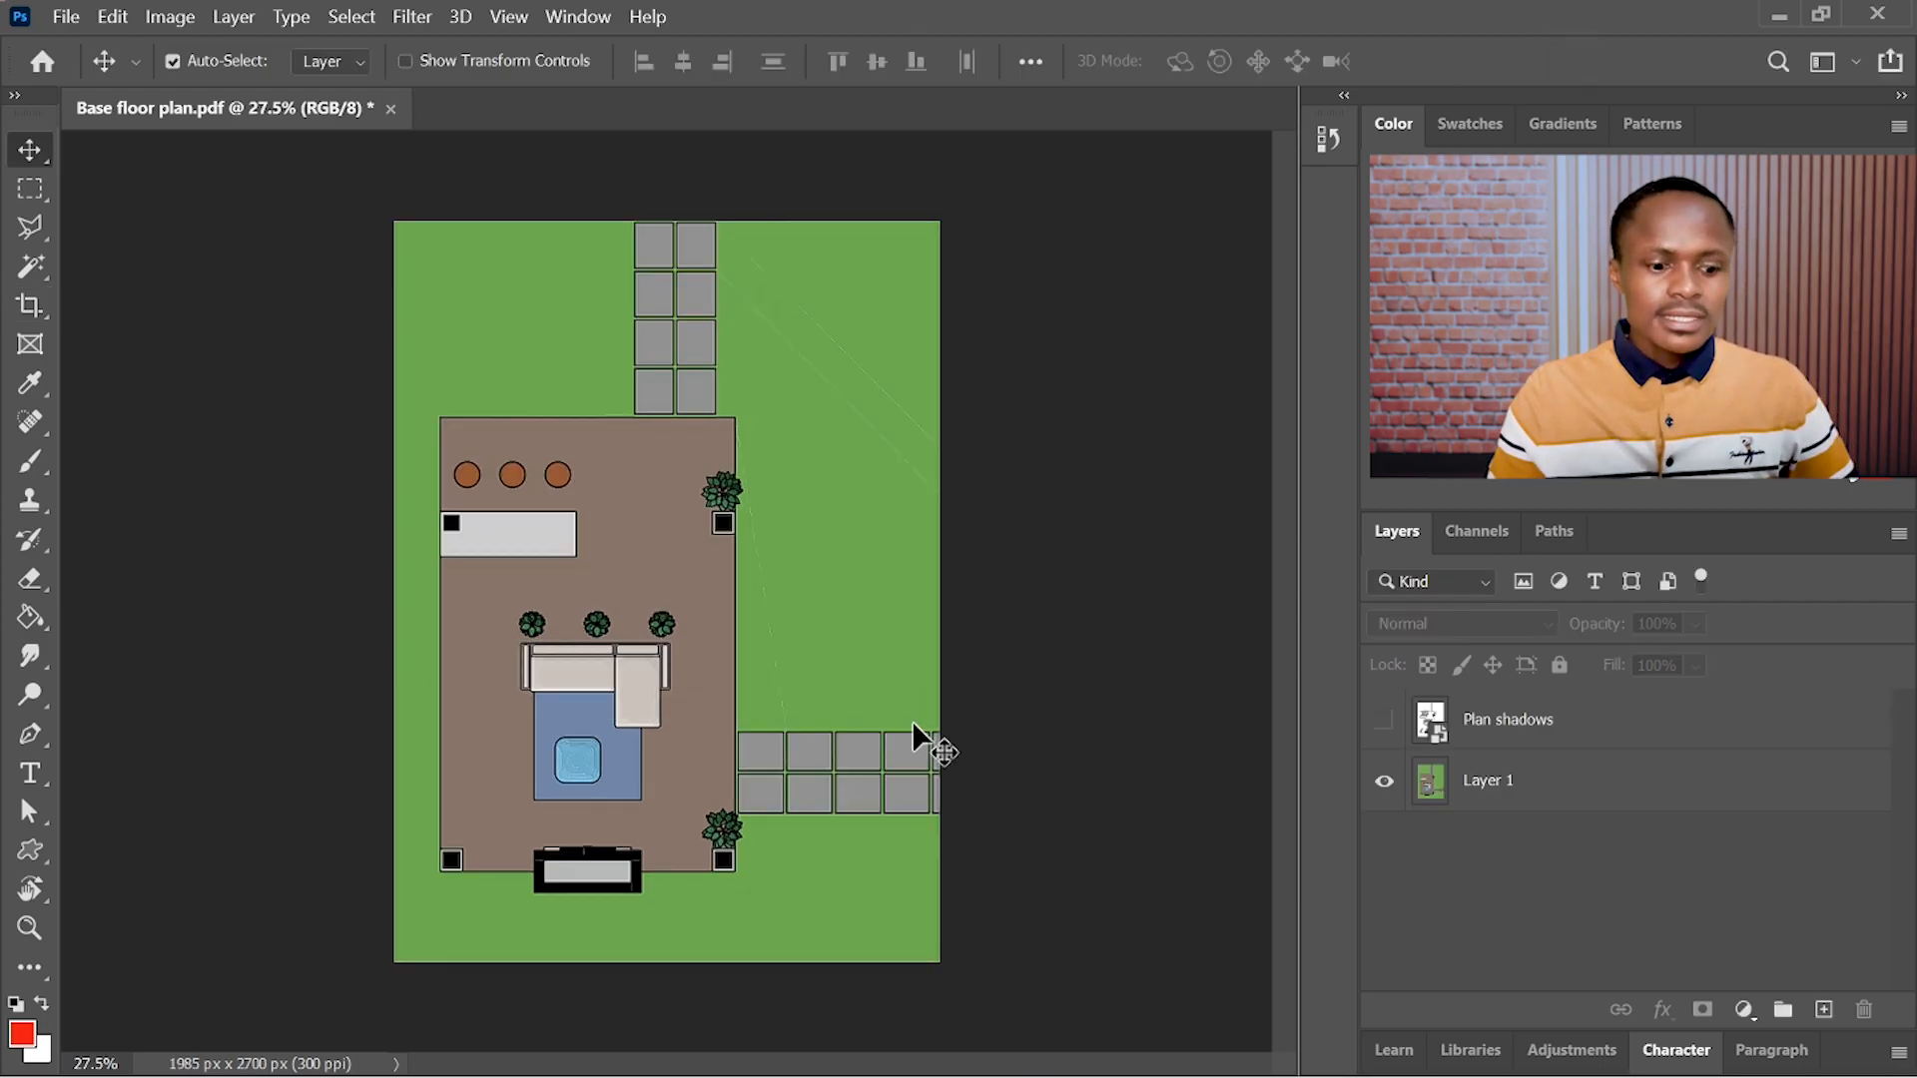
- Select the brown pavilion floor area on Layer 1 with the Magic Wand tool at tolerance 10
scroll(848, 633, "up", 1)
scroll(799, 569, "down", 1)
scroll(839, 534, "up", 1)
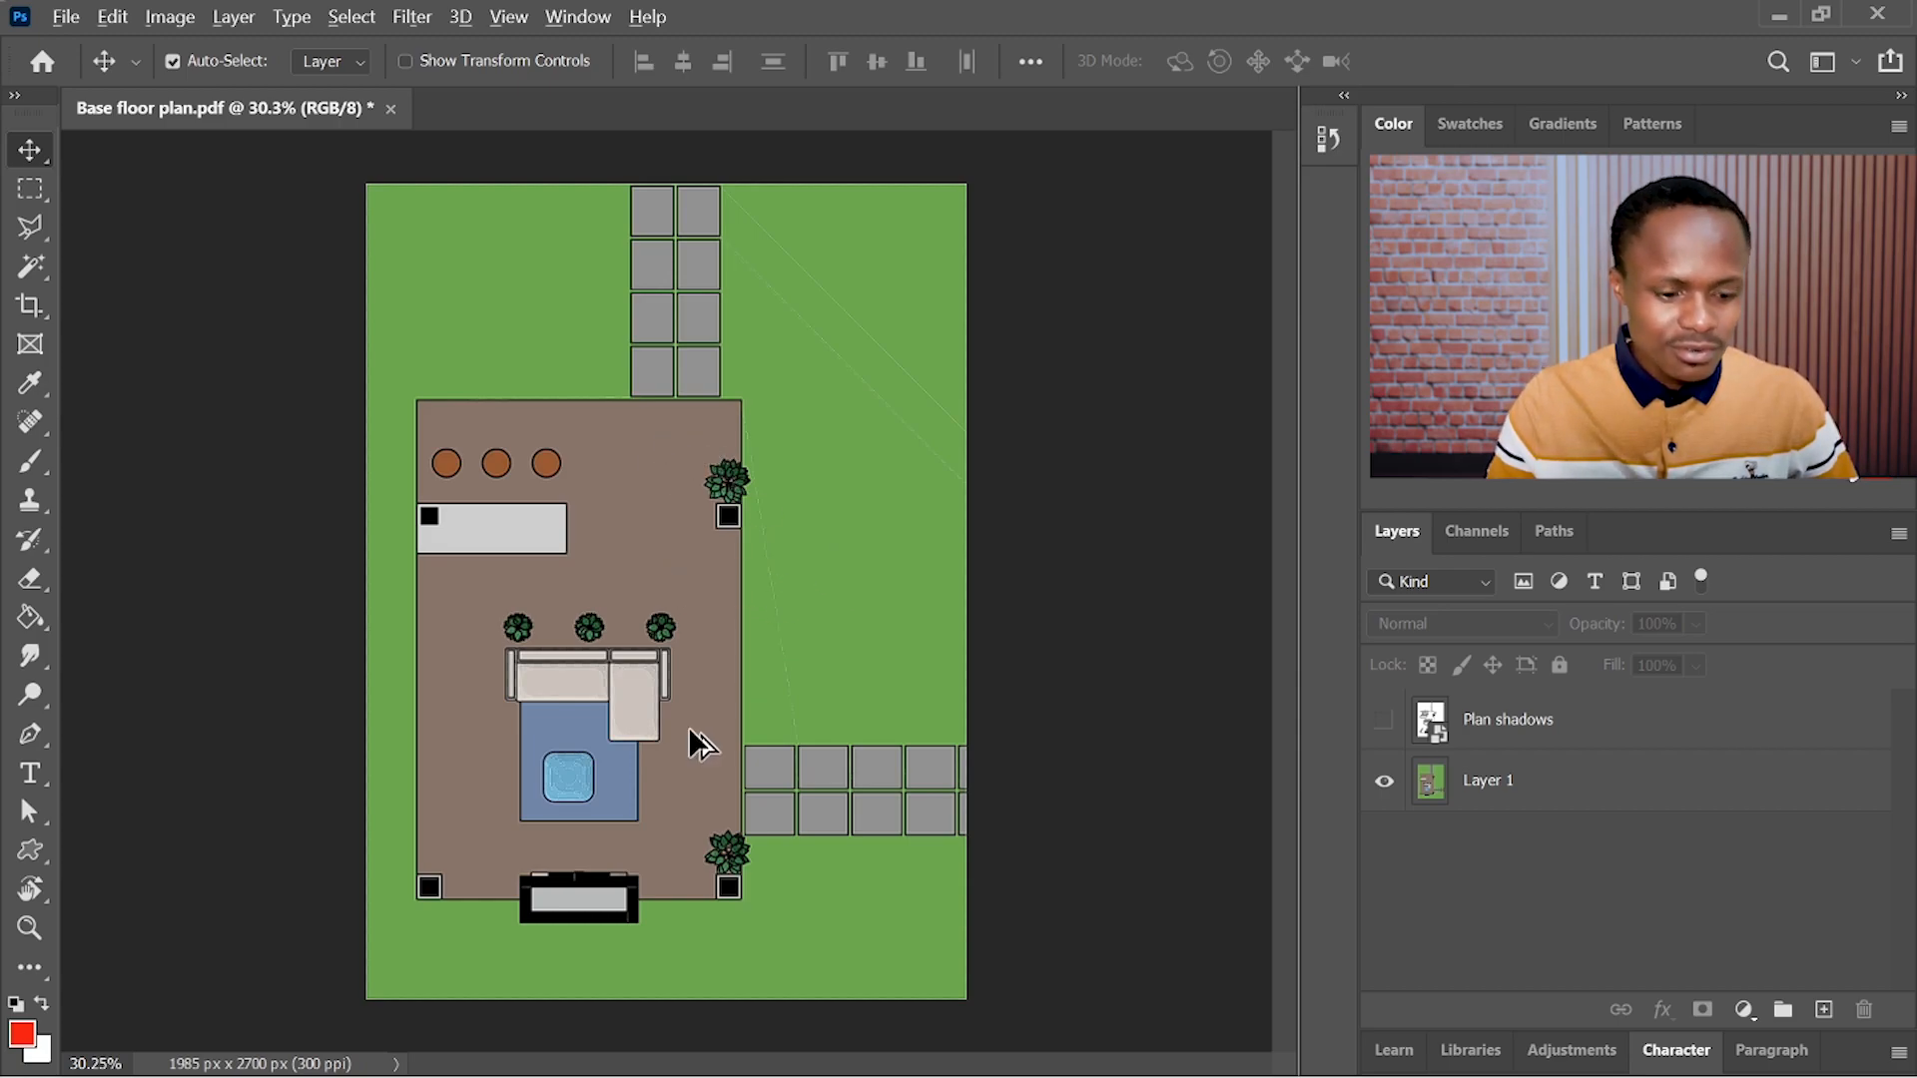
scroll(679, 689, "up", 1)
scroll(614, 439, "down", 1)
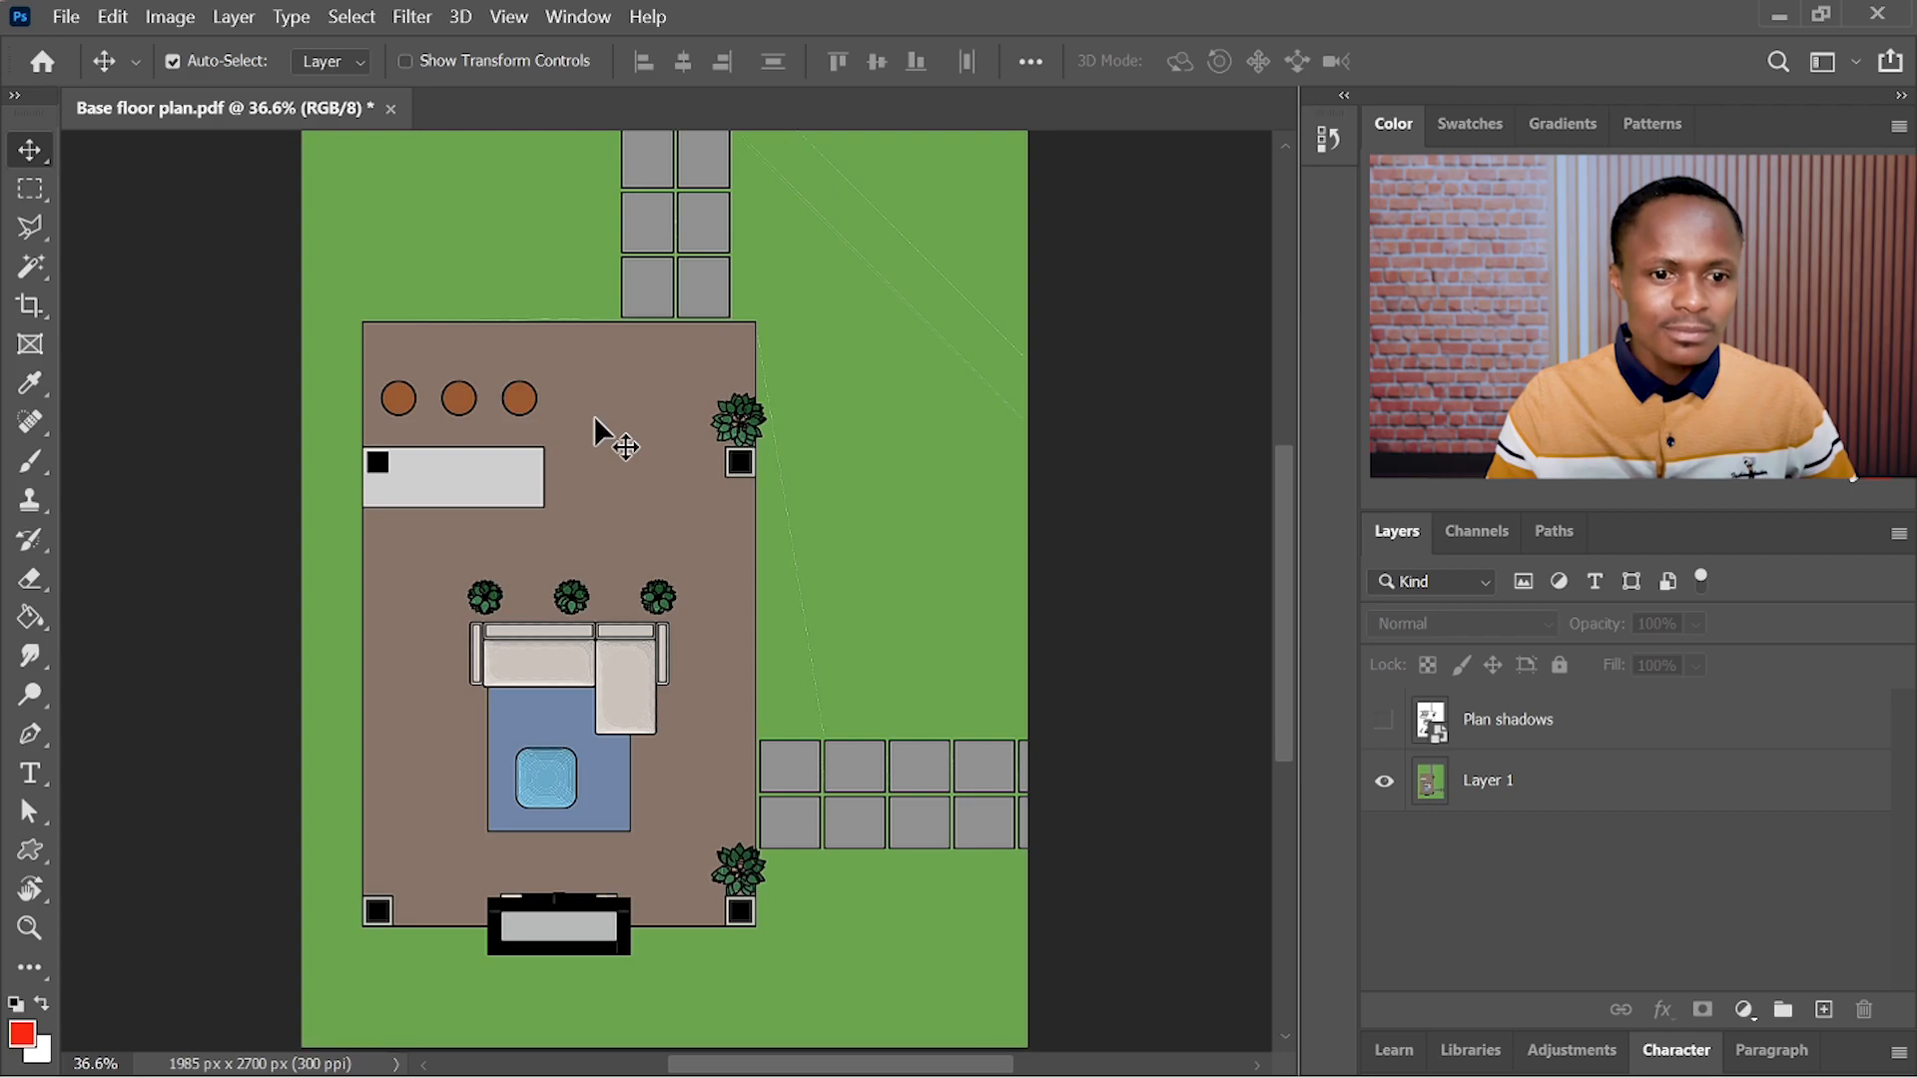
key("w")
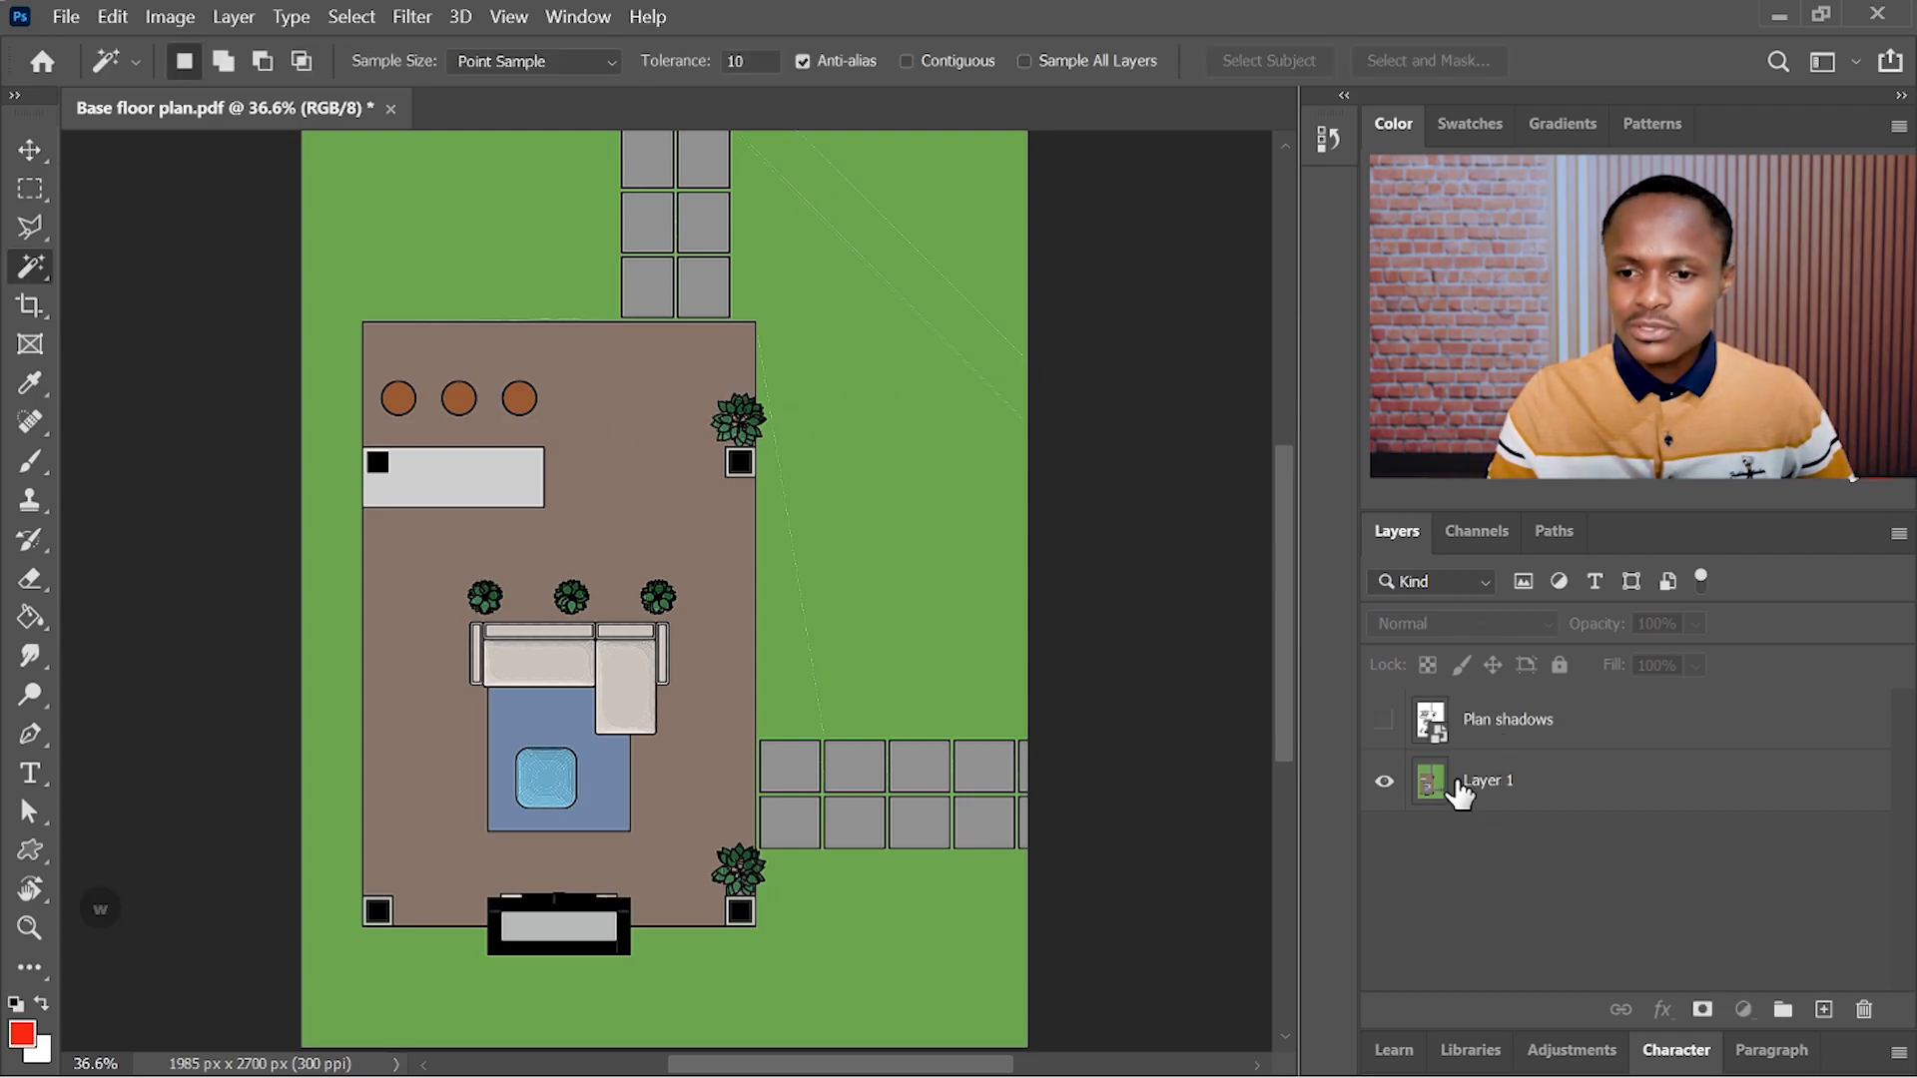
left_click(1458, 793)
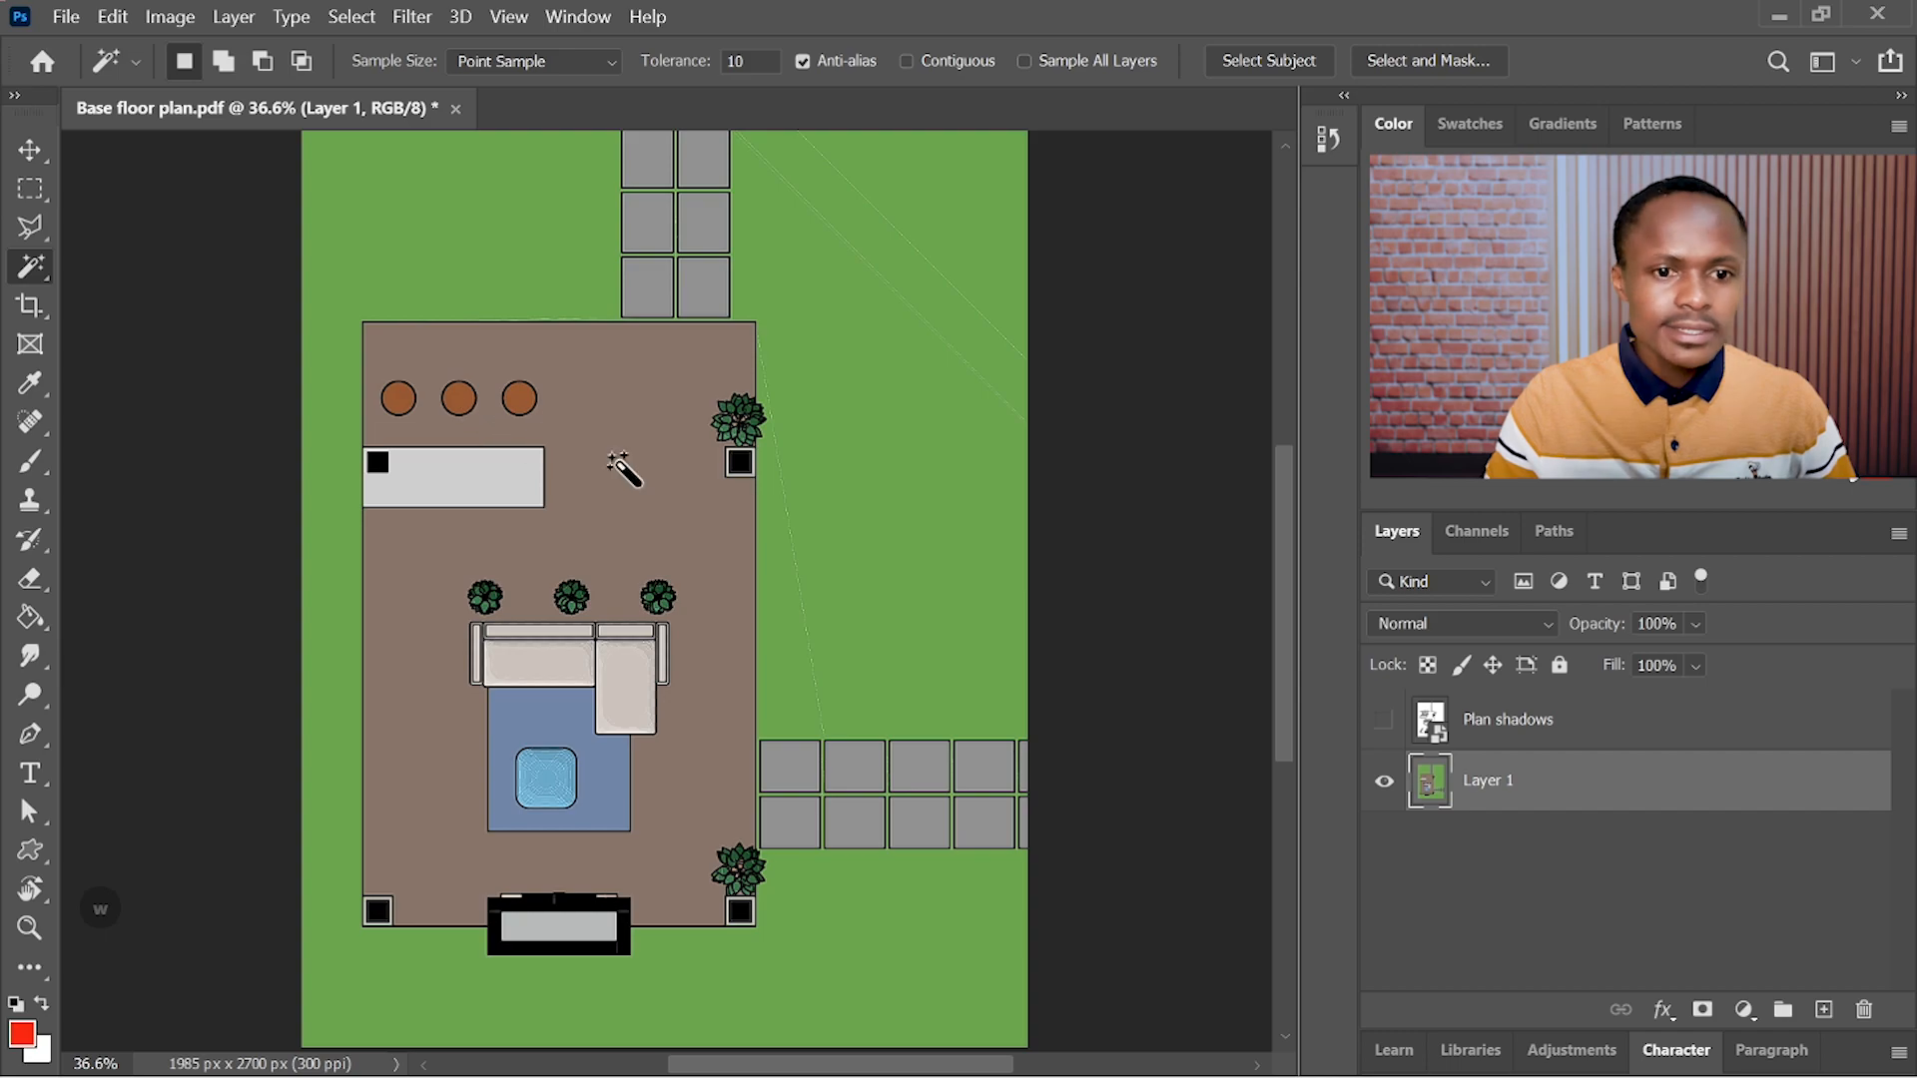
left_click(679, 327)
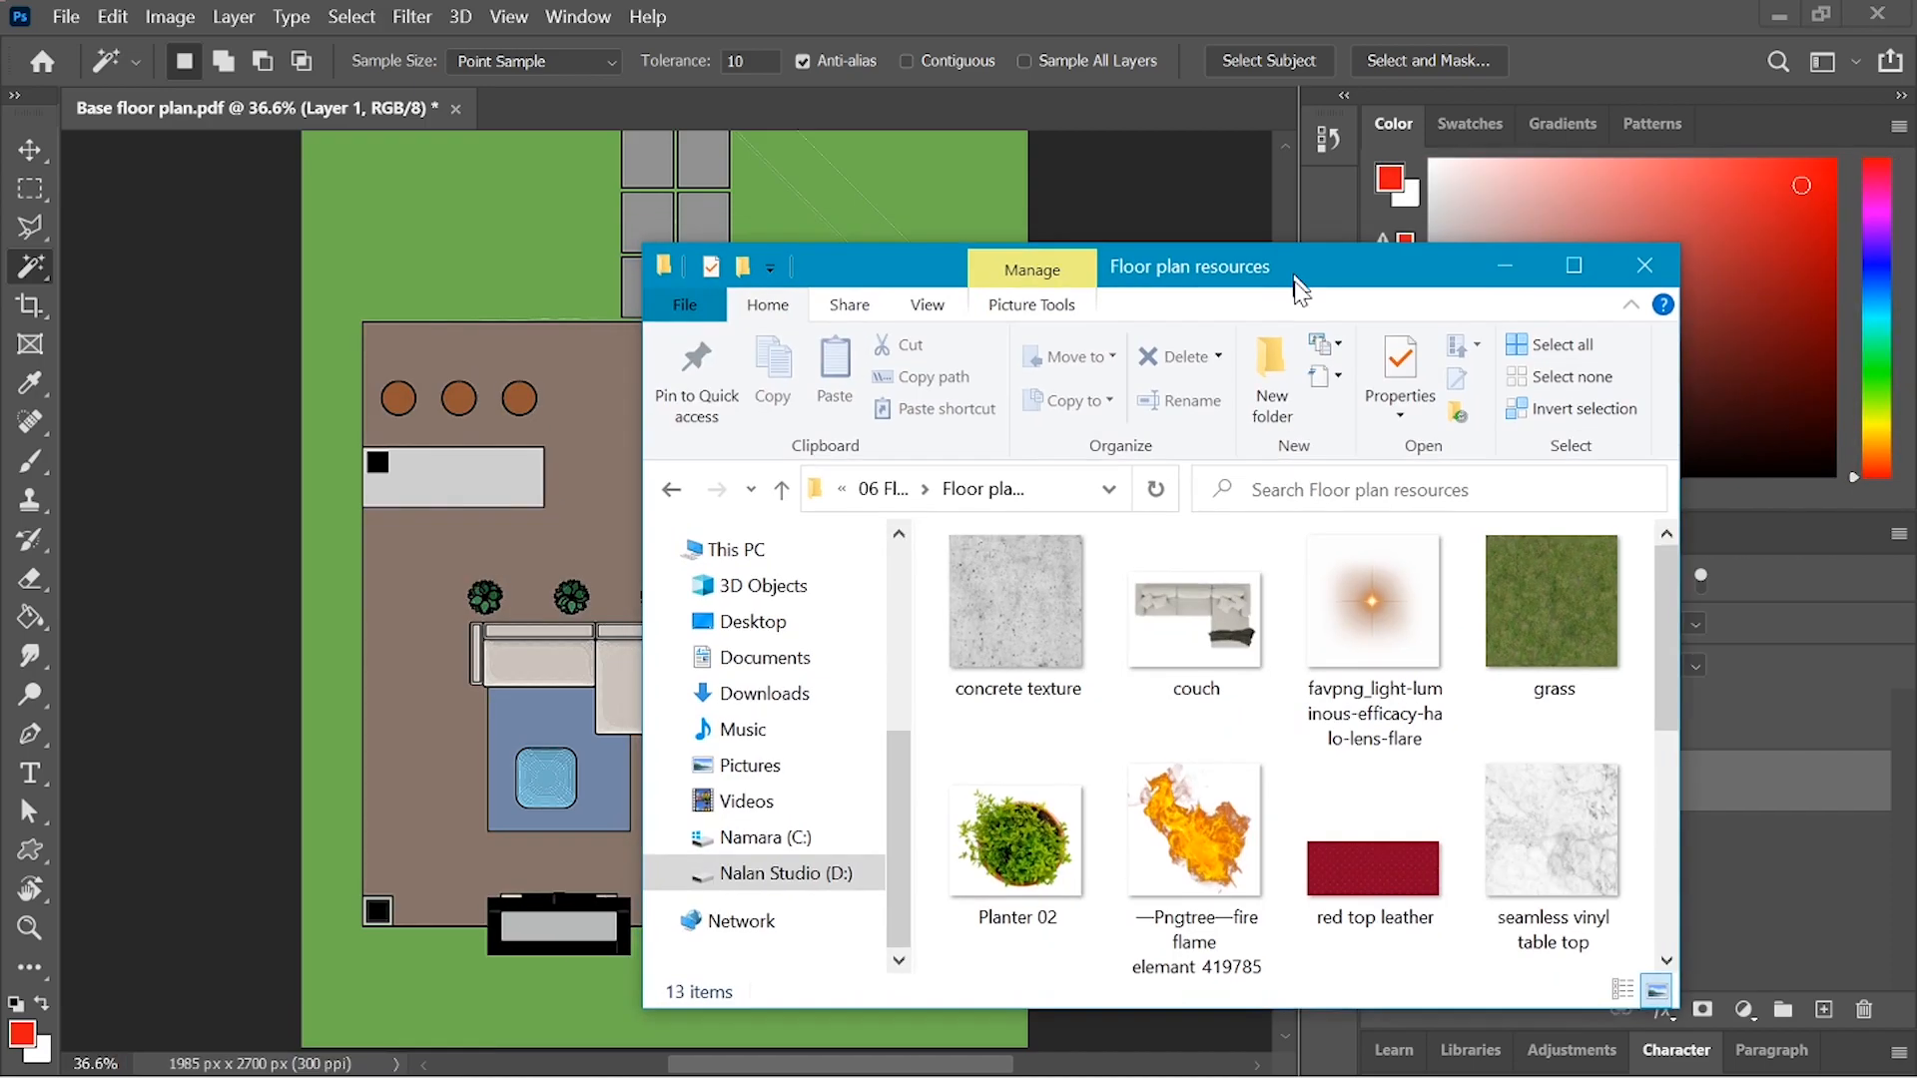
- Open the Siding wood texture image from the Floor plan resources folder as a separate Photoshop document
left_click_drag(1295, 280, 1381, 229)
scroll(1315, 727, "down", 4)
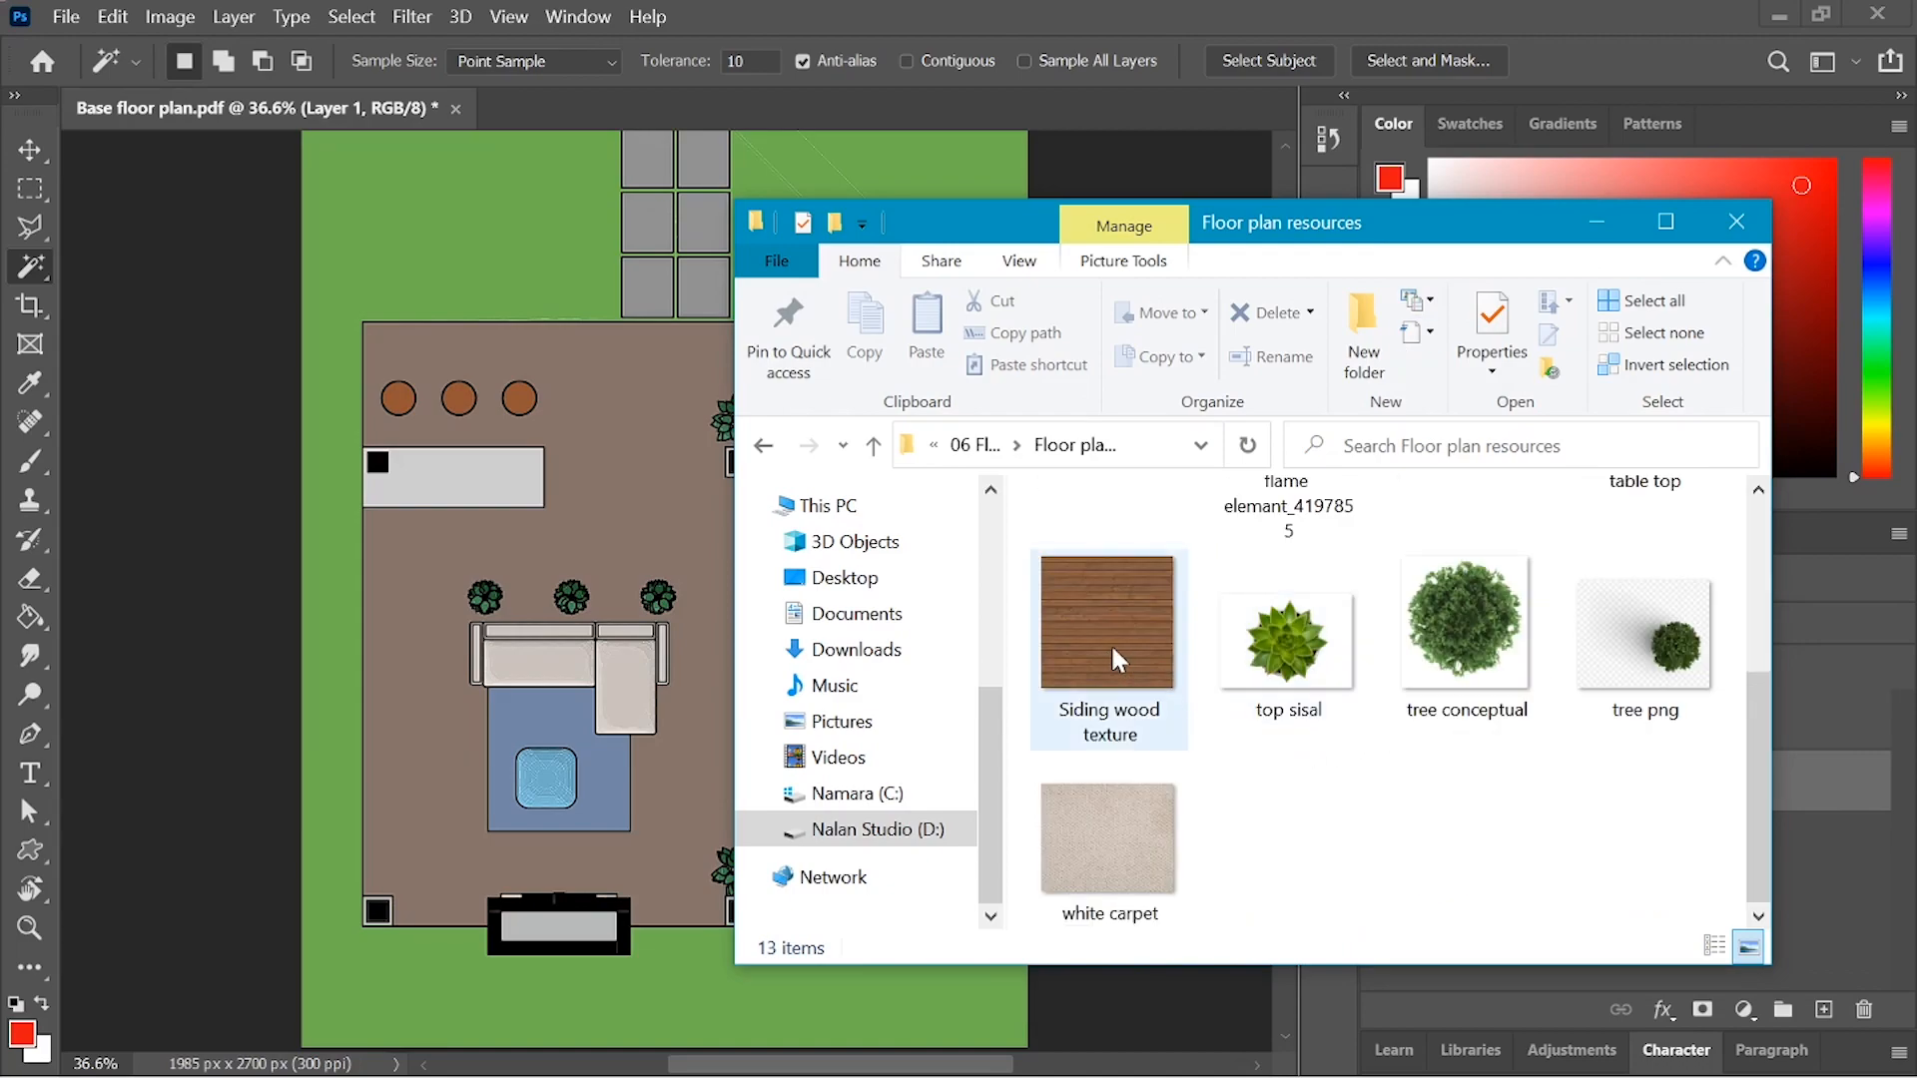
left_click_drag(1124, 631, 713, 255)
left_click_drag(637, 128, 625, 113)
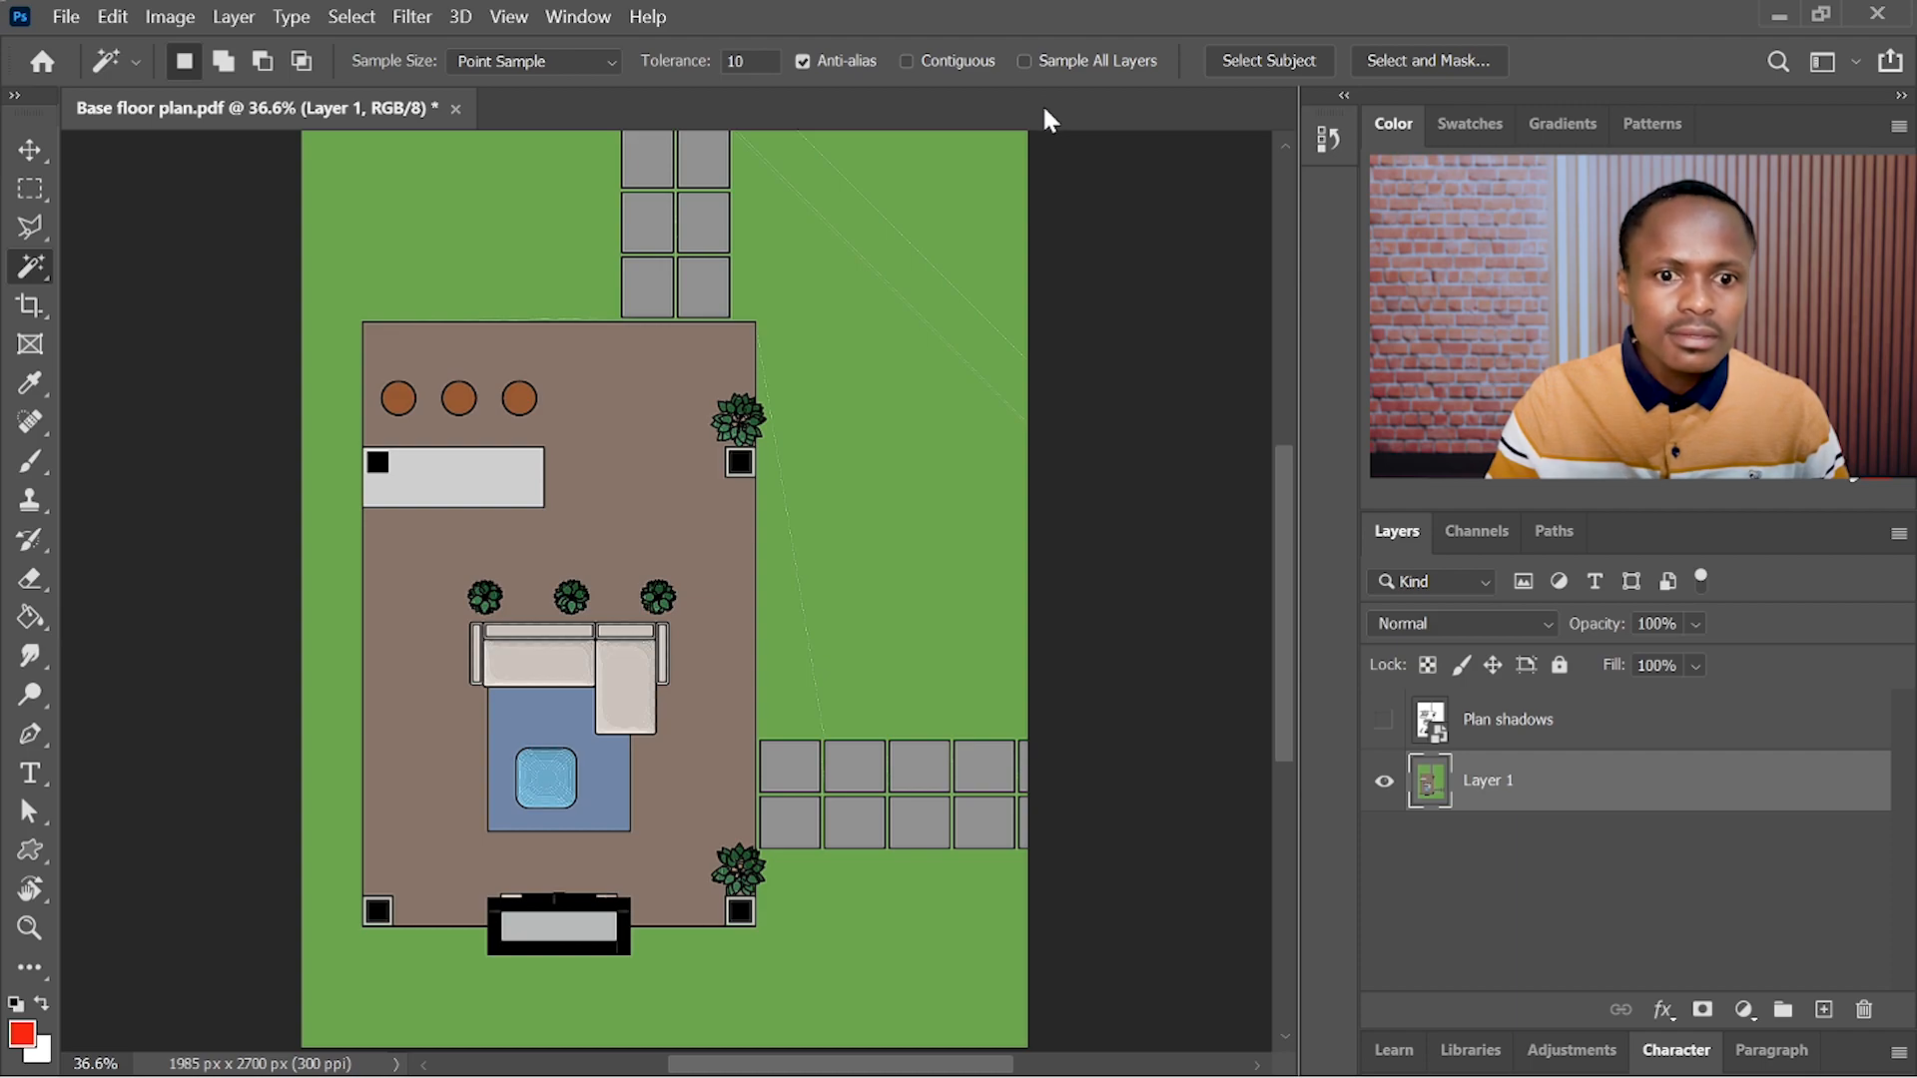
scroll(729, 564, "up", 4)
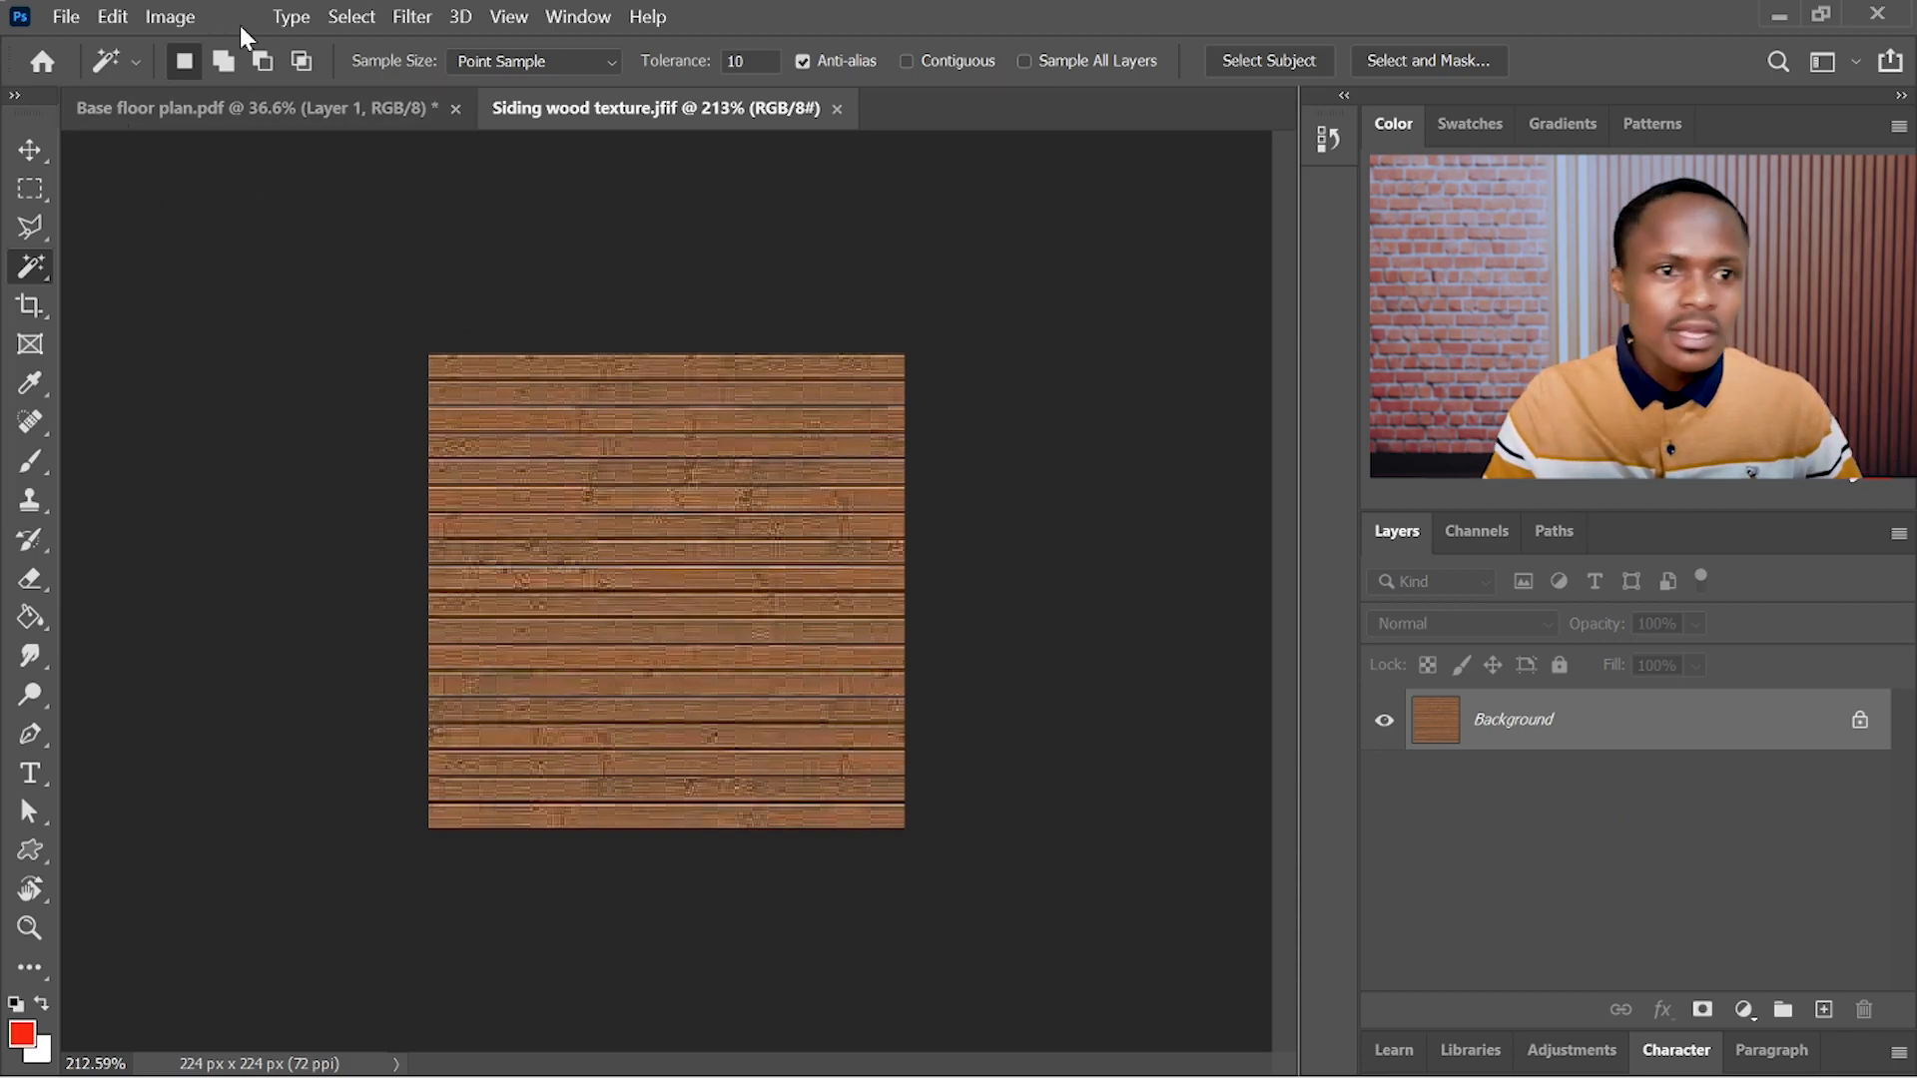
- Define the wood image as a pattern named Siding wood texture.jfif
left_click(118, 16)
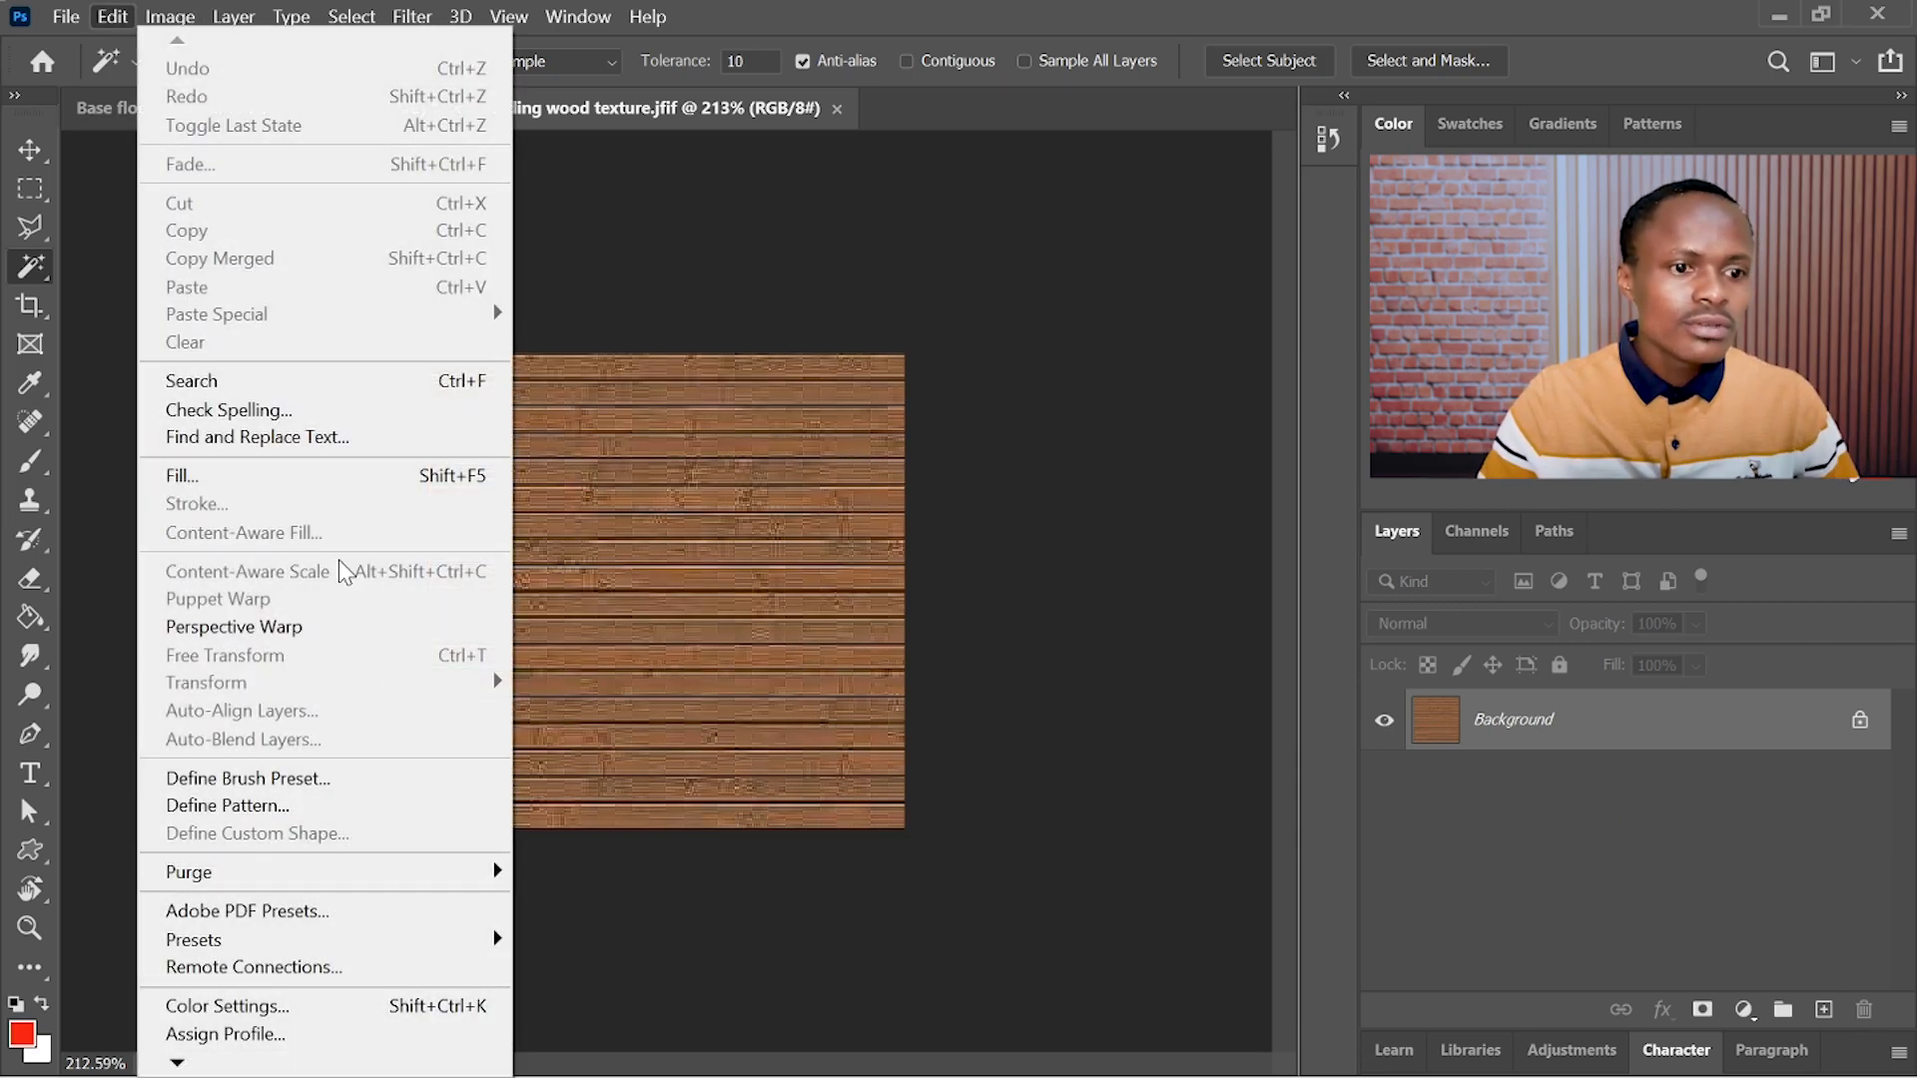
left_click(327, 803)
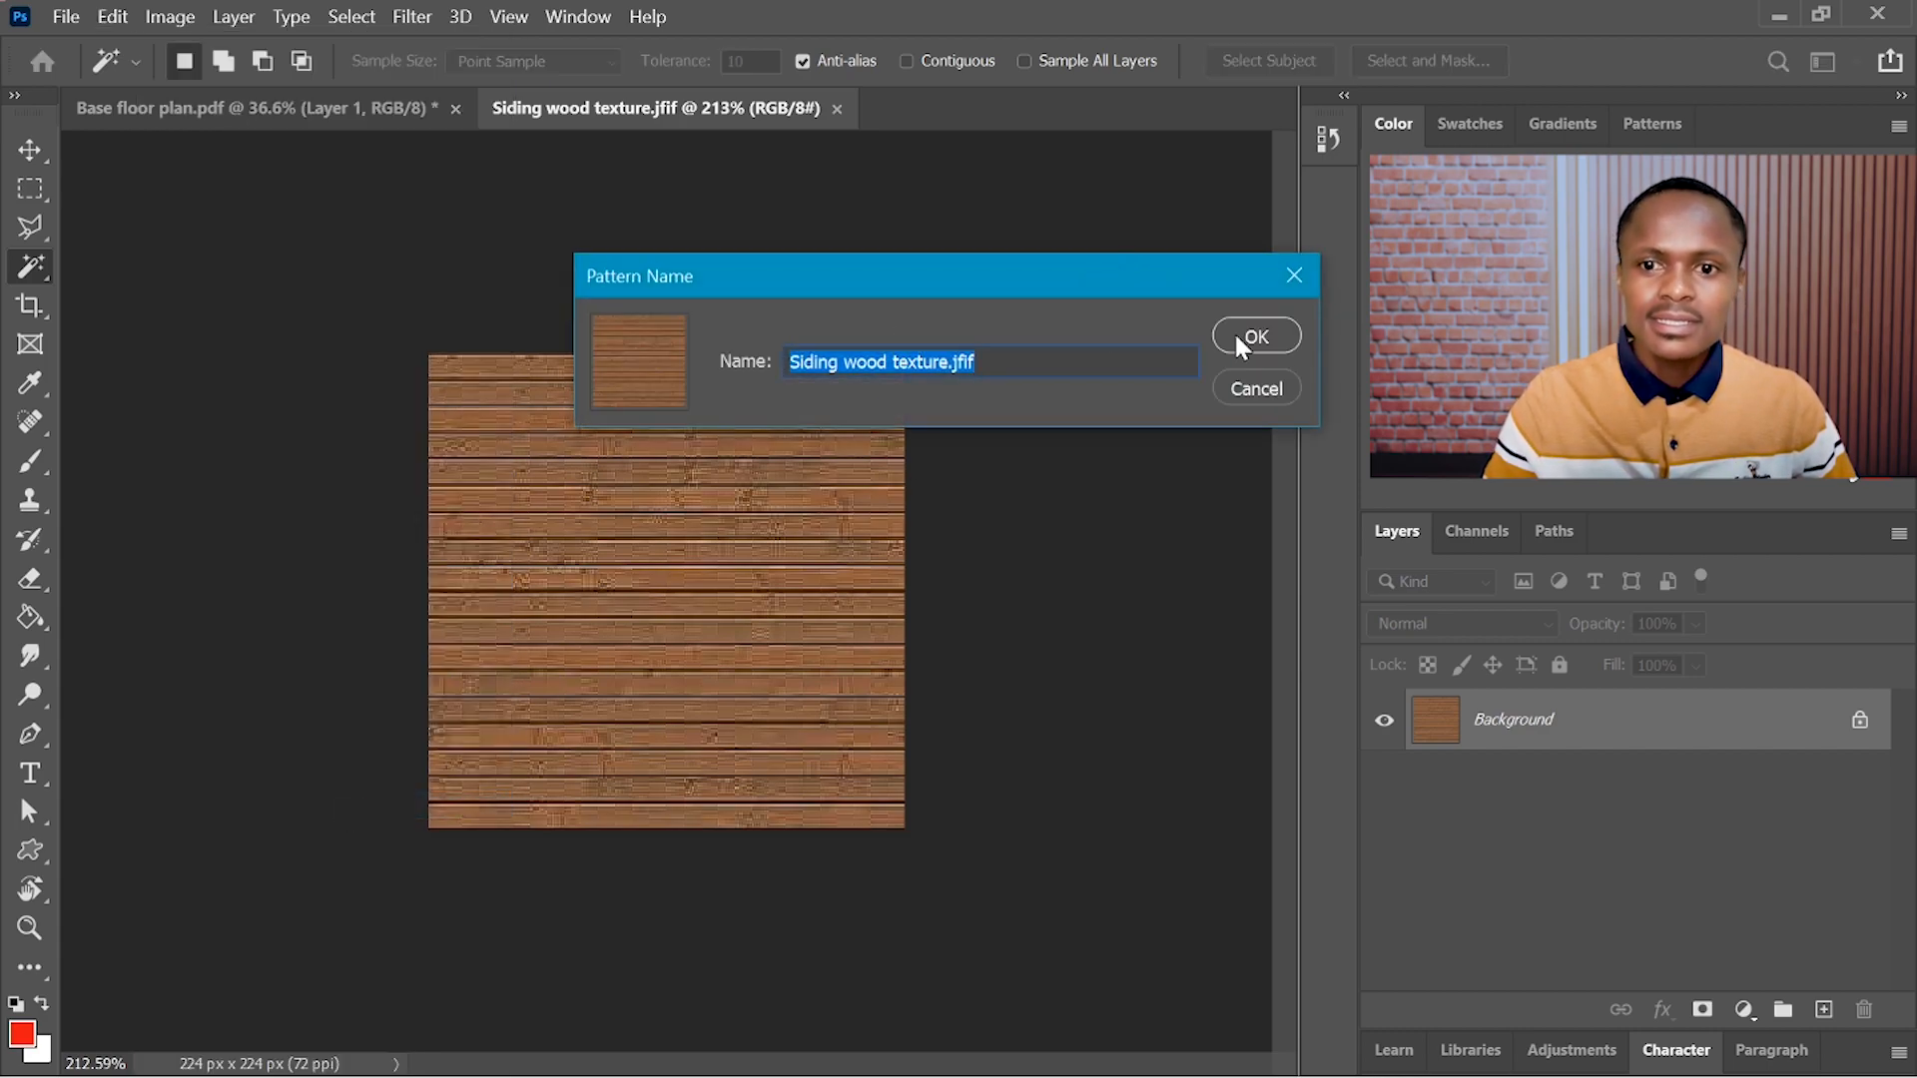
left_click(1253, 336)
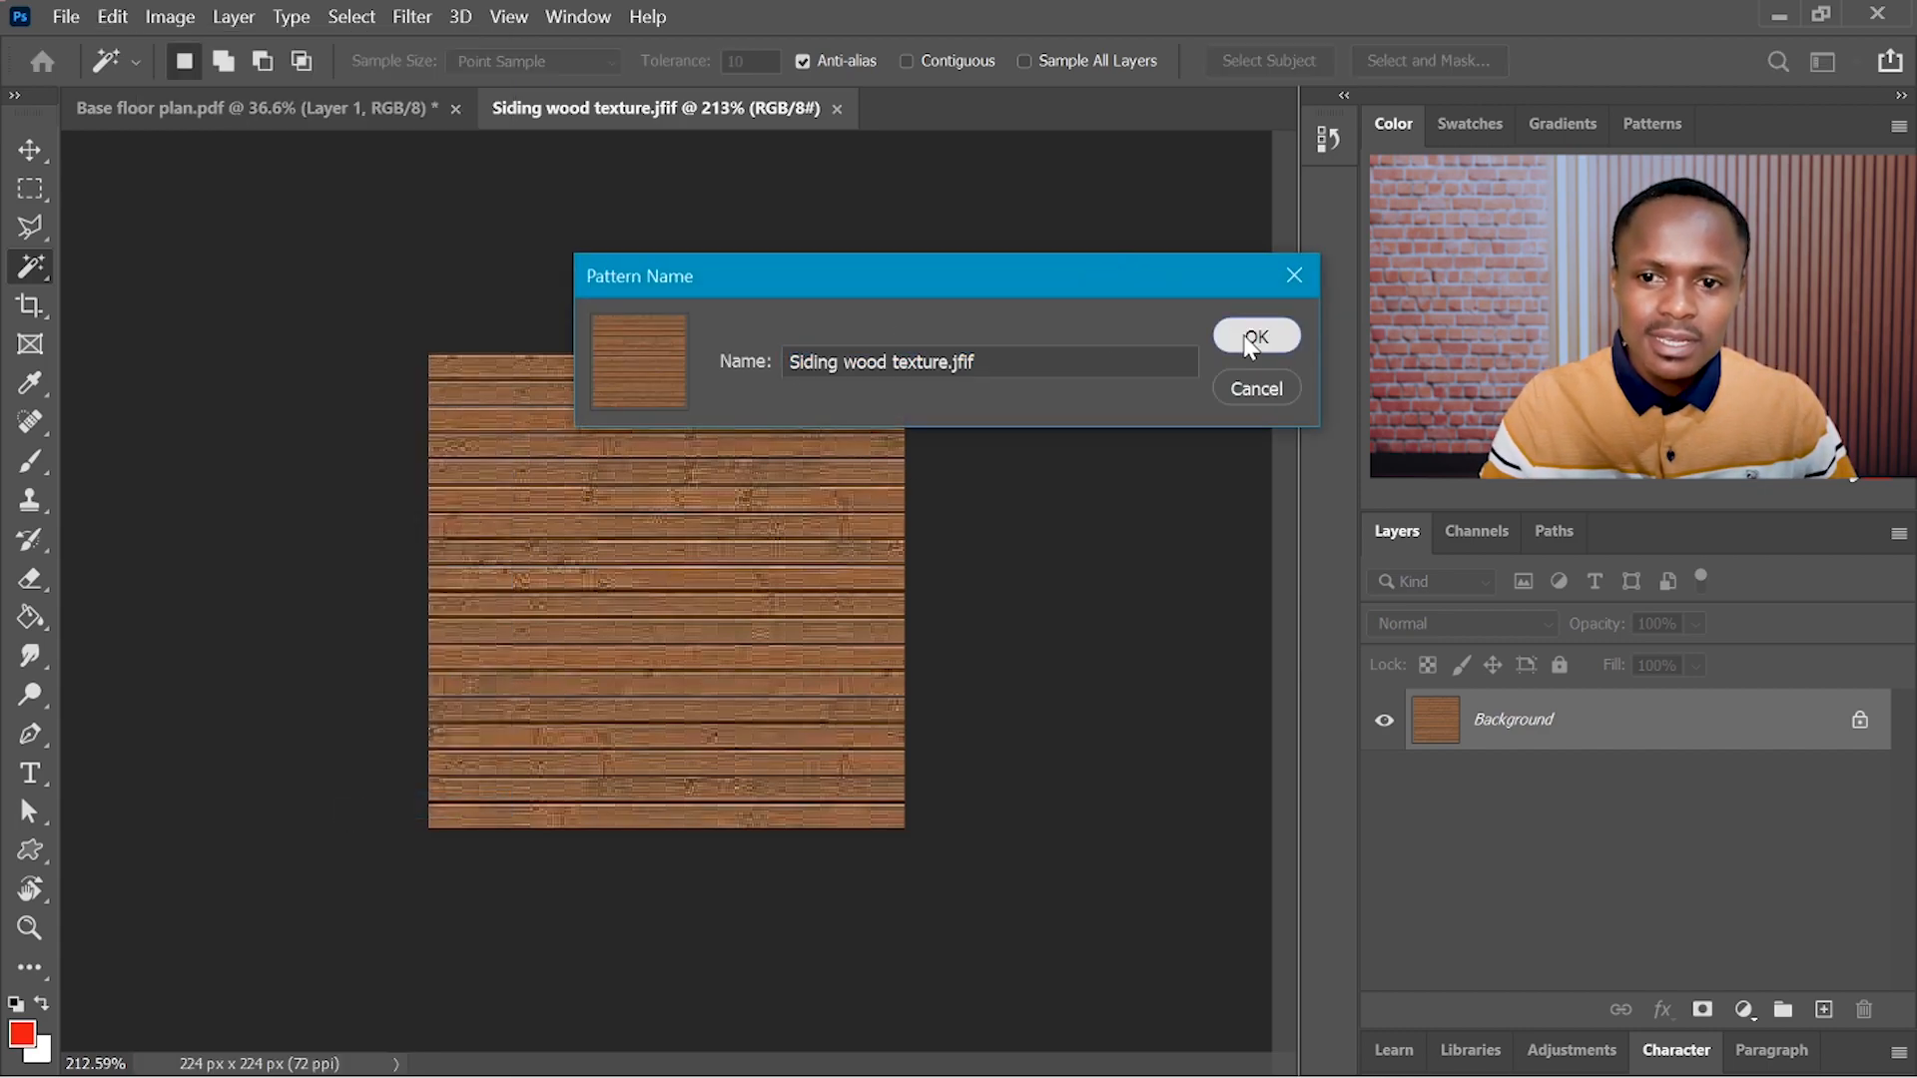
- Add a pattern fill layer over the selected floor in the Base floor plan document, using the siding wood pattern
left_click(323, 109)
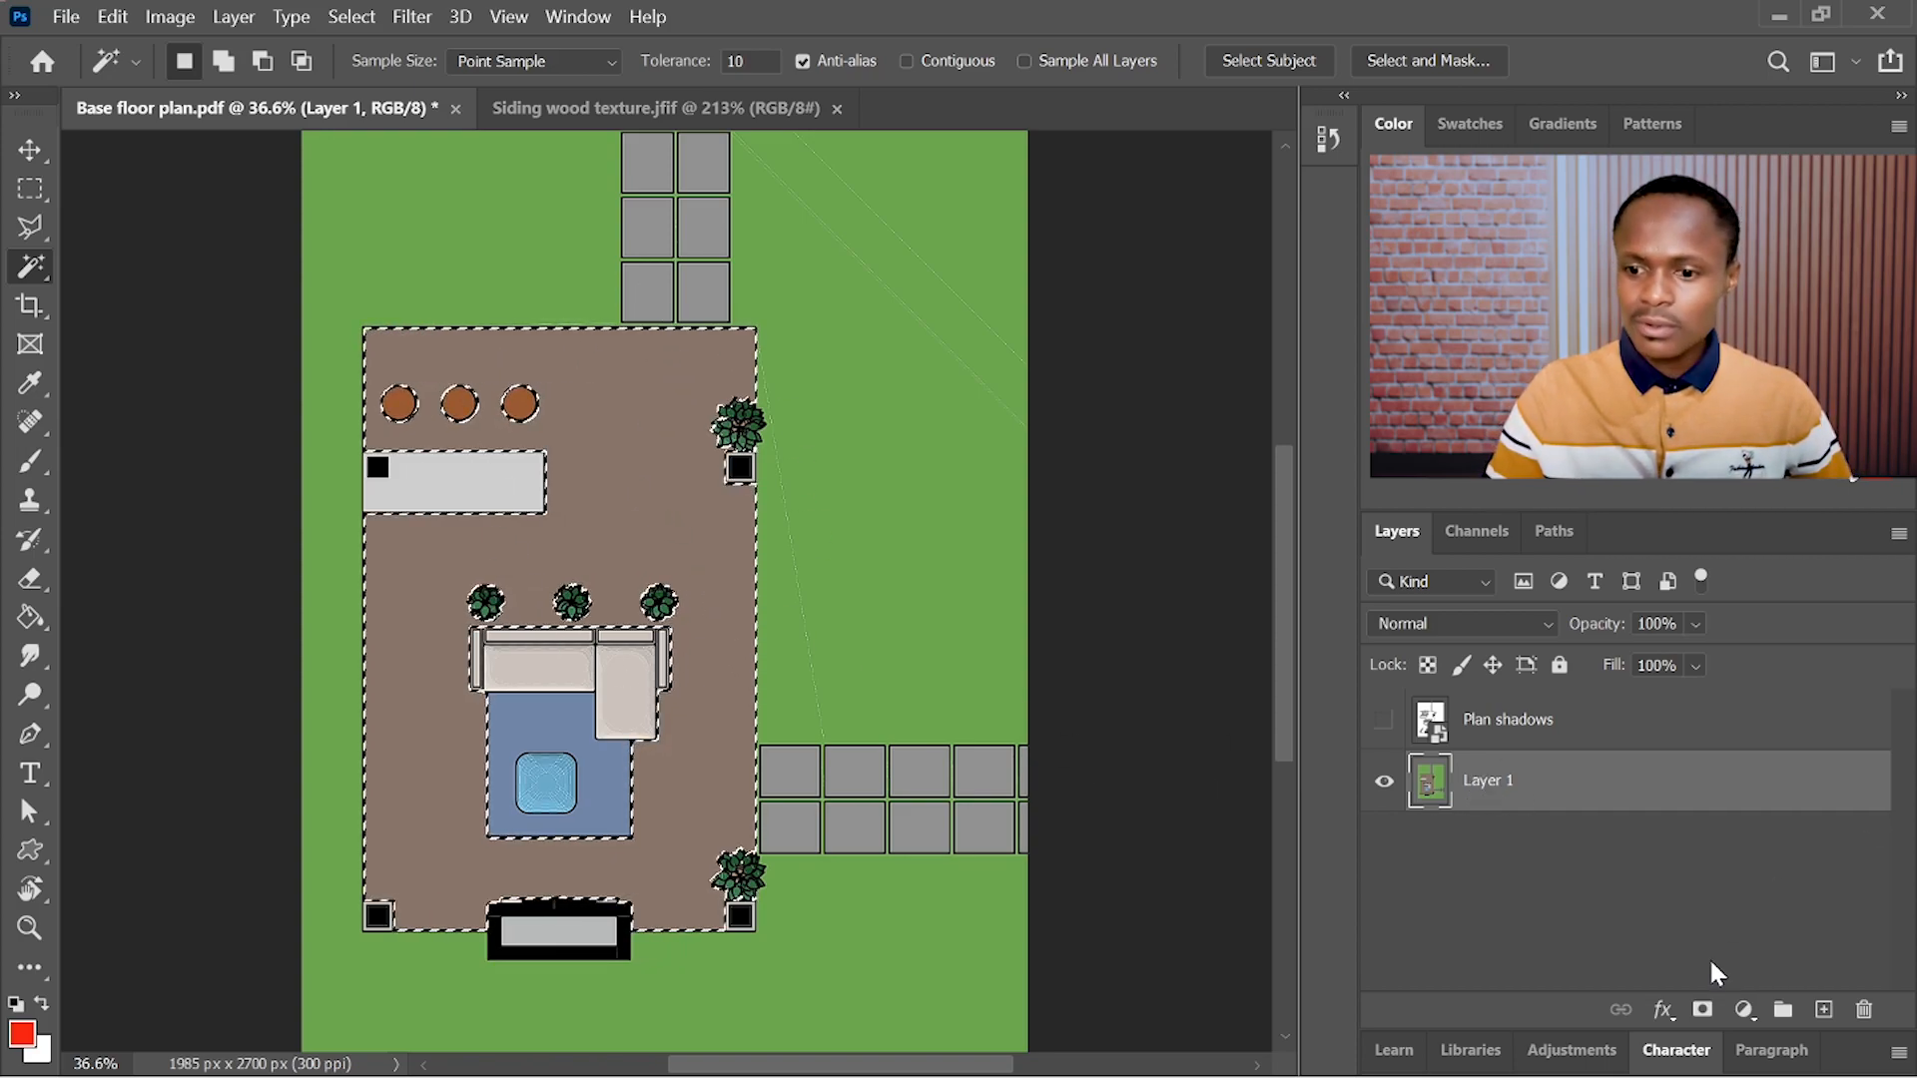
left_click(1747, 1013)
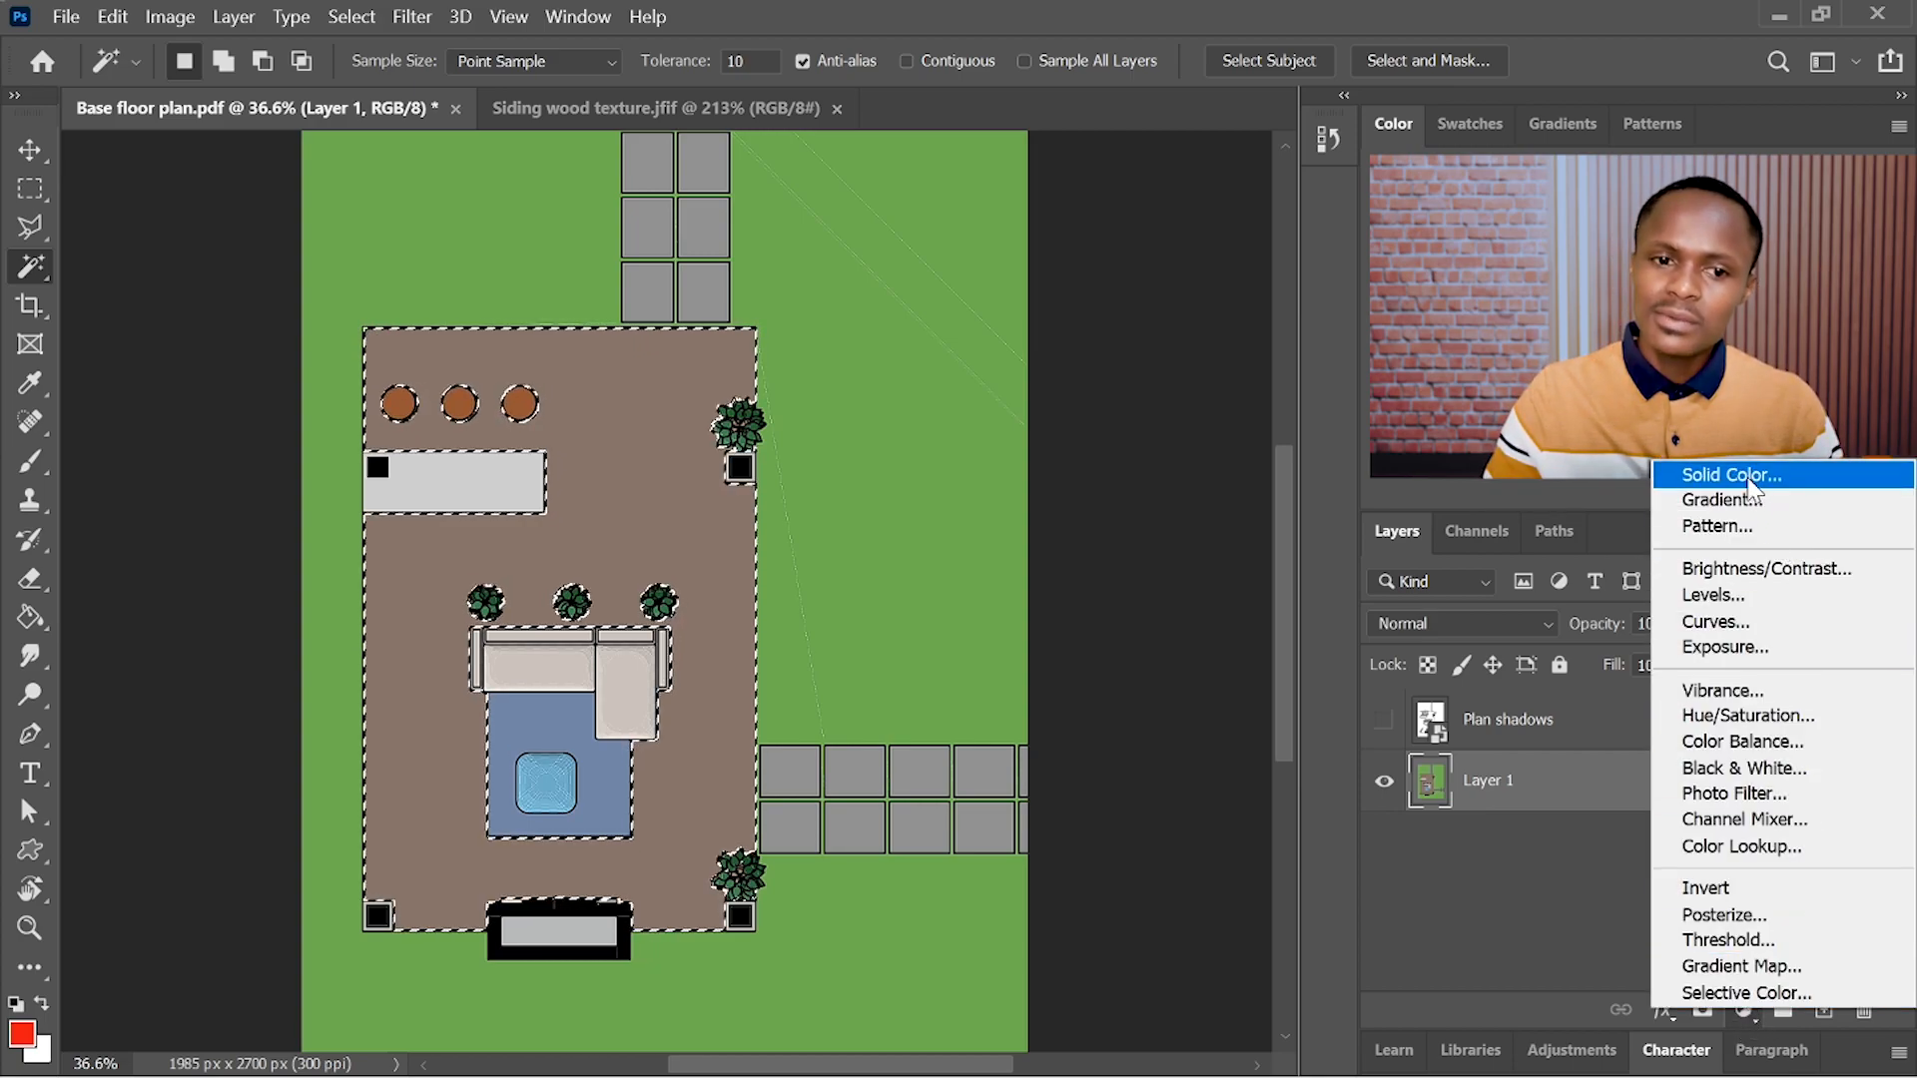
left_click(1719, 526)
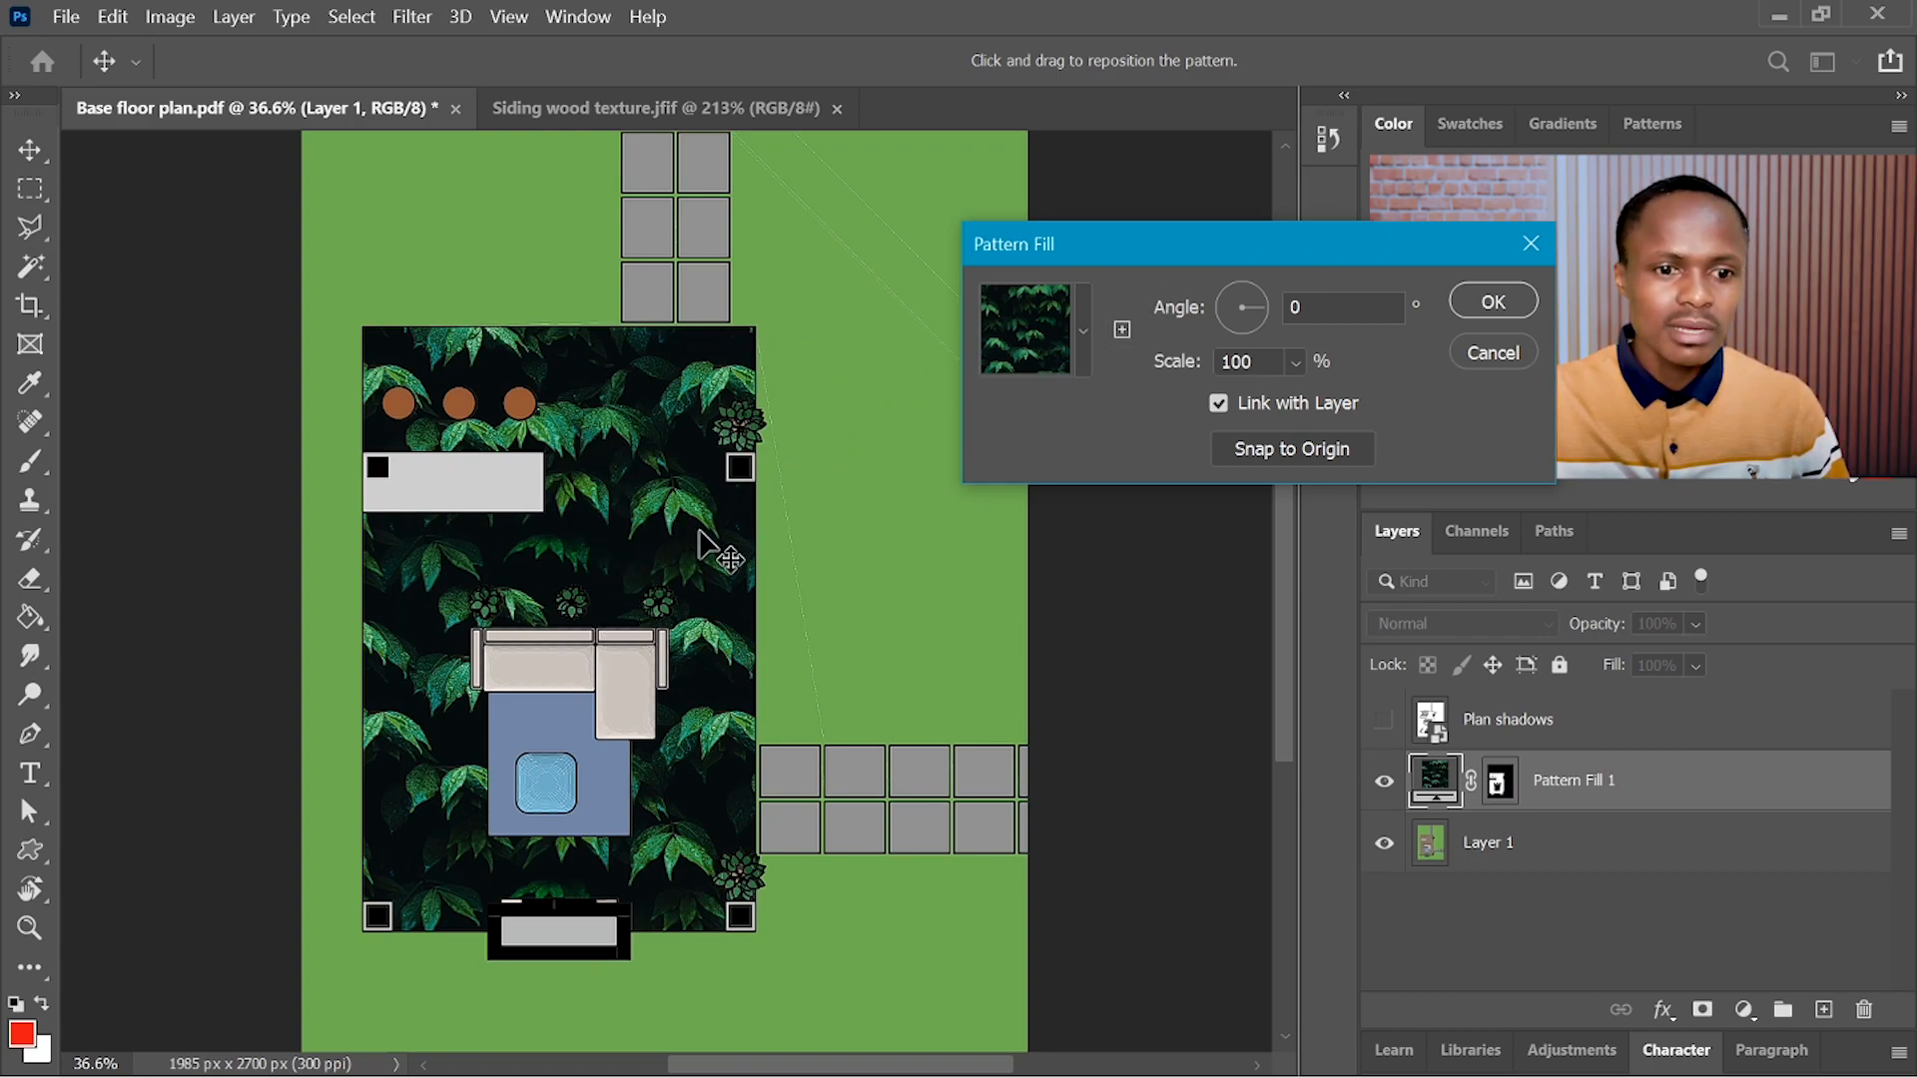
left_click(1087, 329)
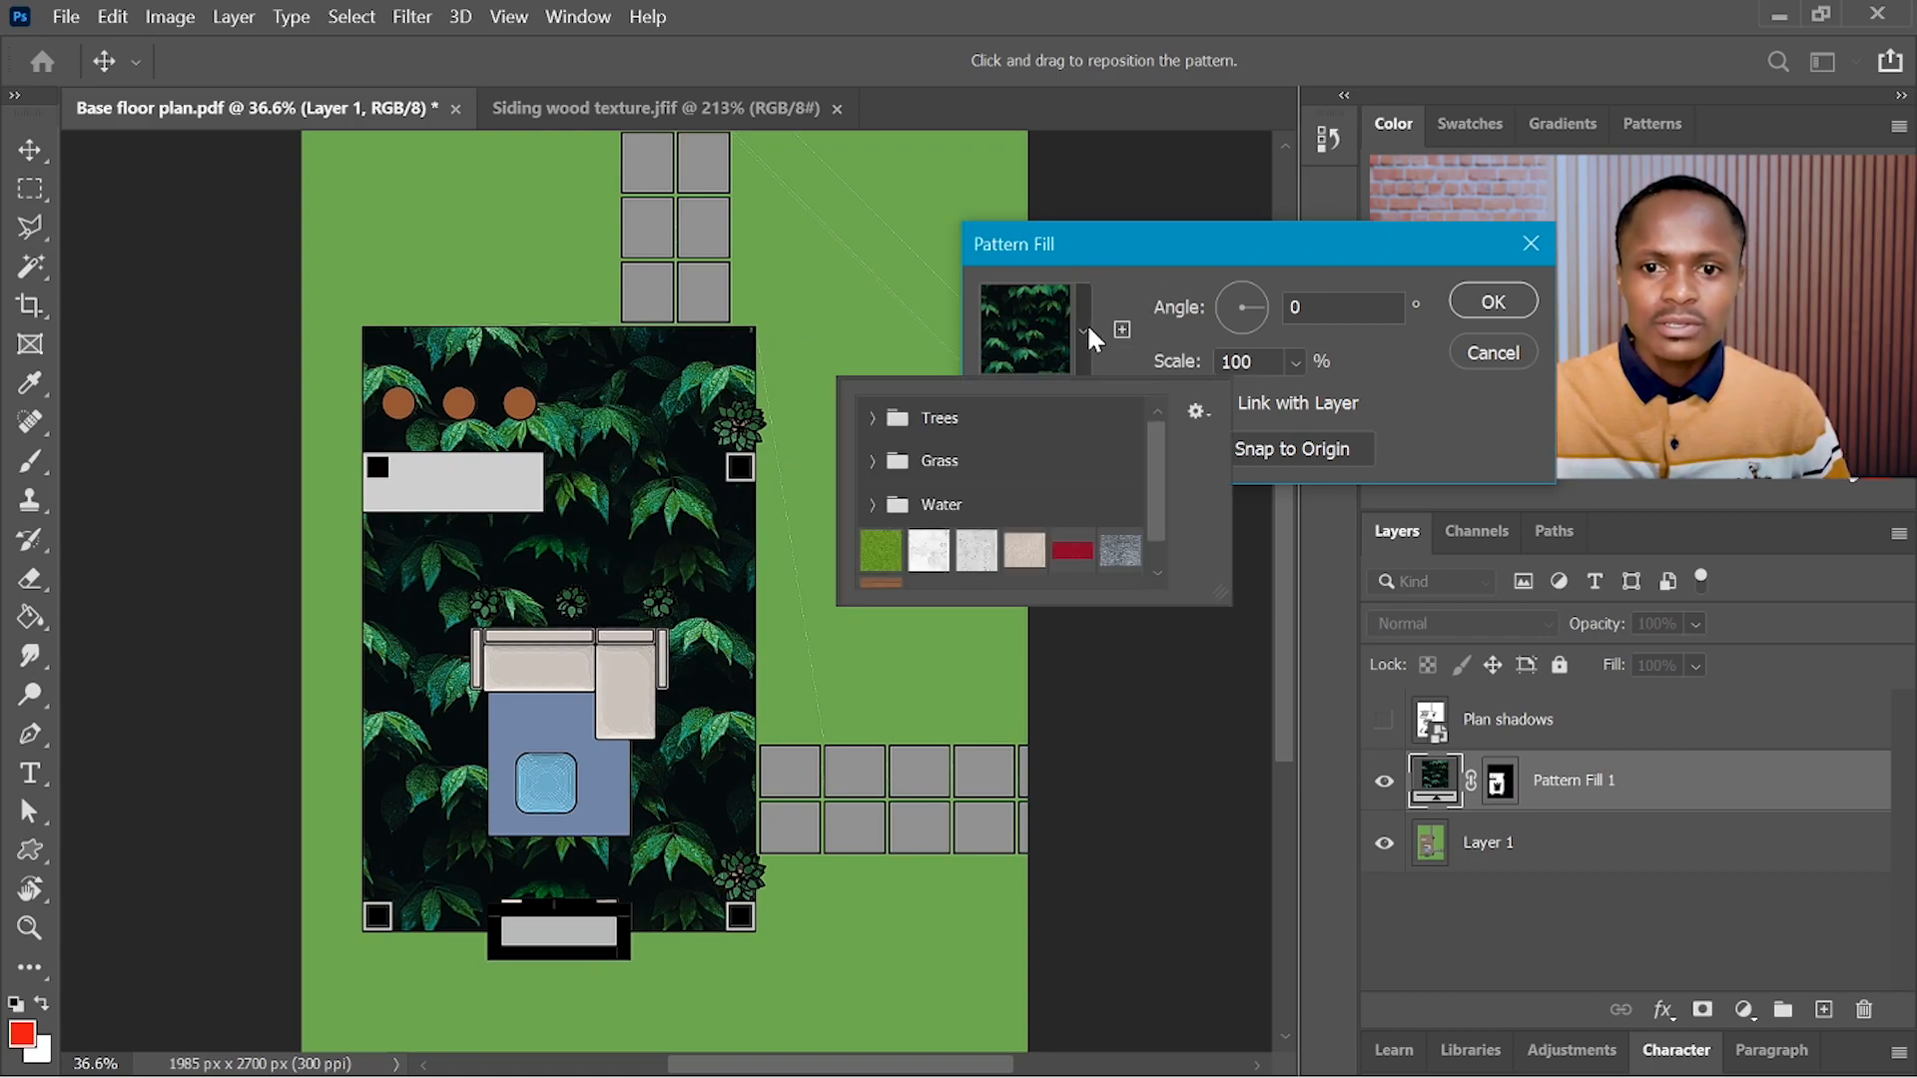
scroll(1008, 529, "down", 1)
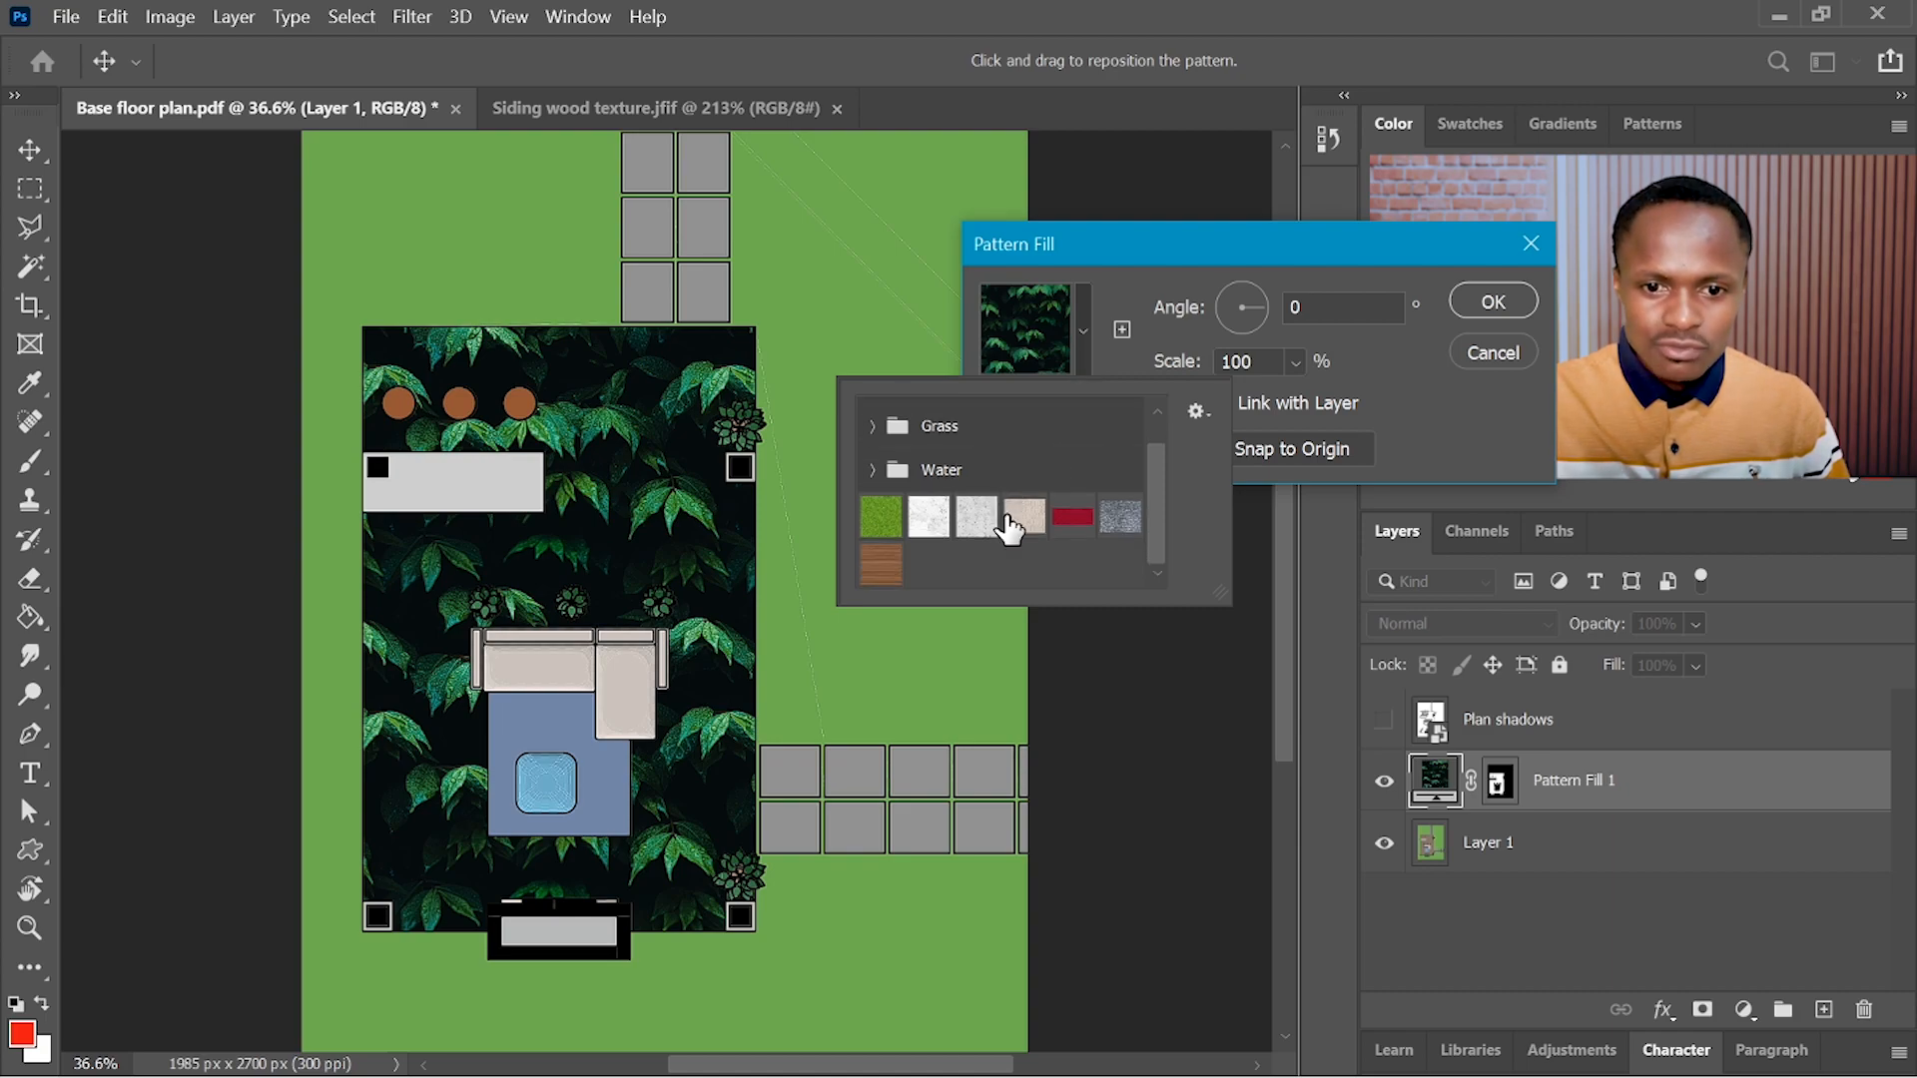
left_click(883, 567)
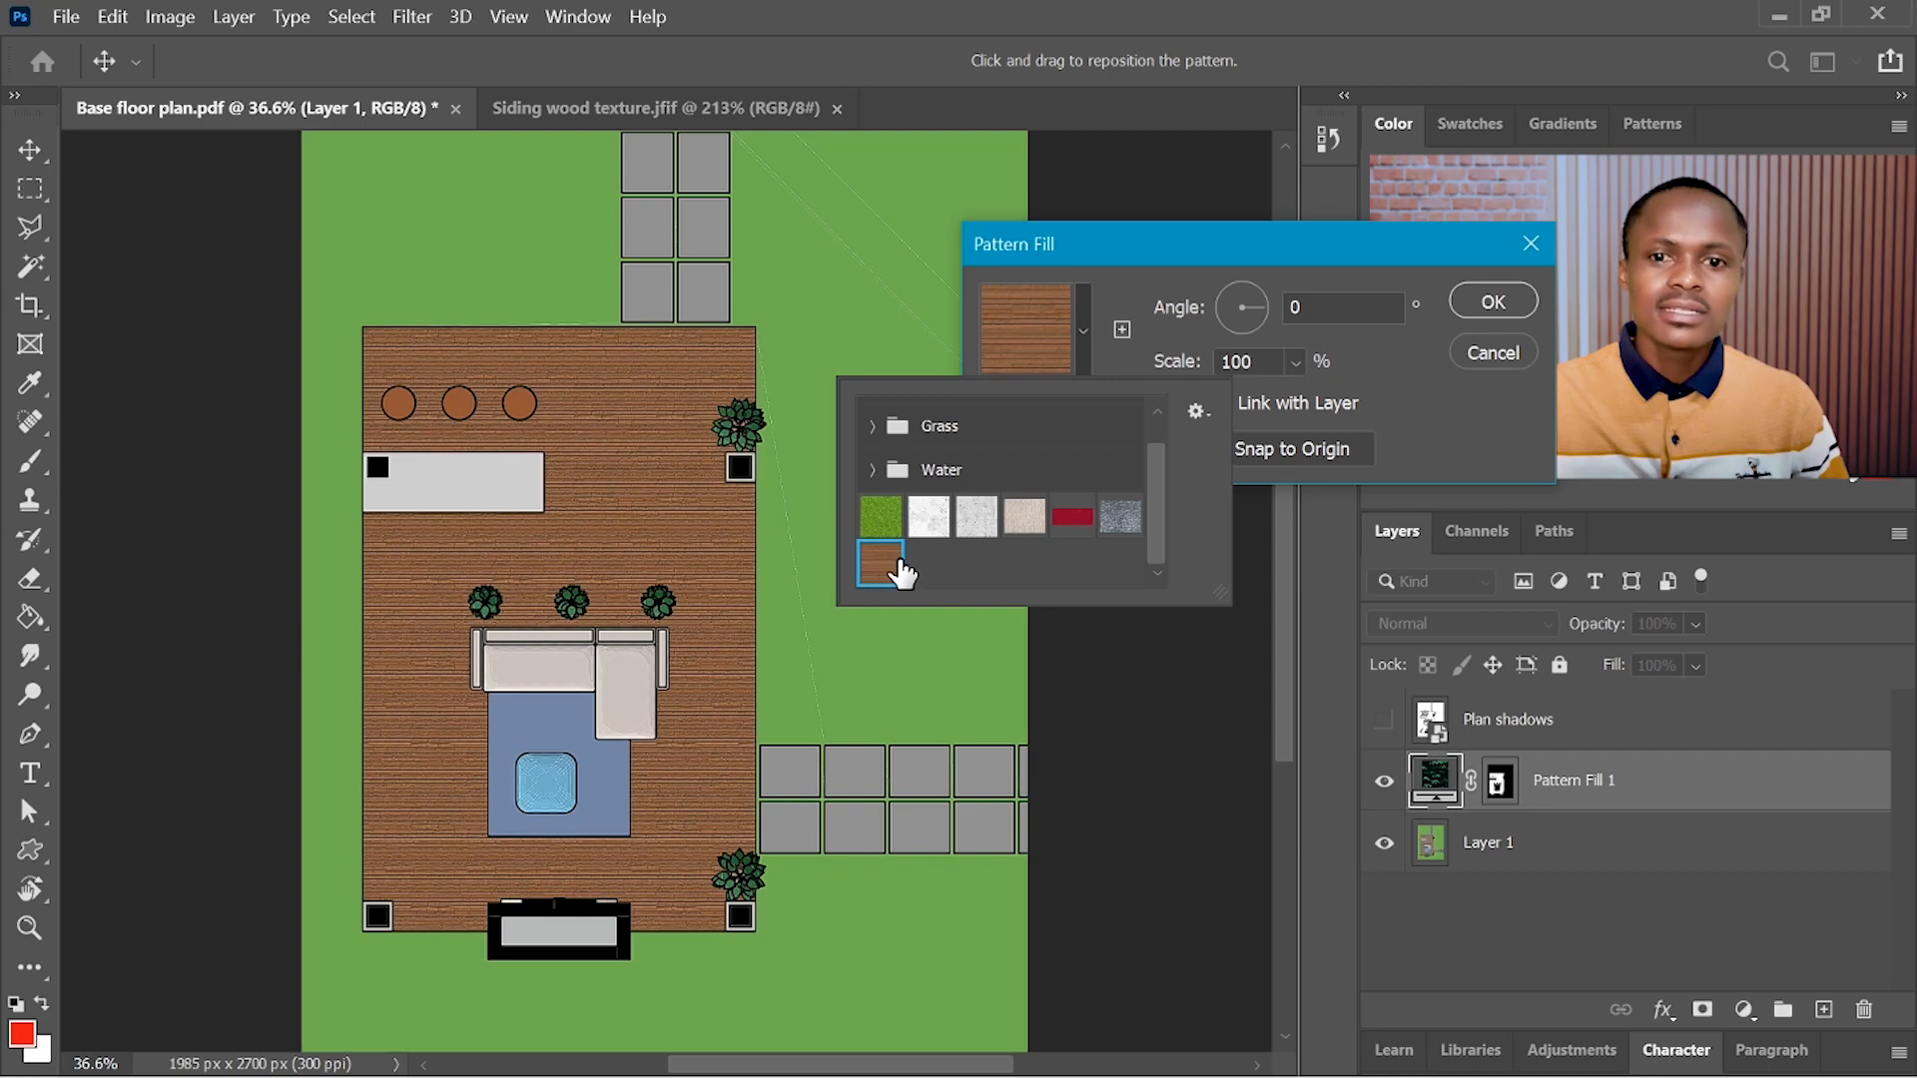
- Set the wood pattern fill's angle to 90 degrees and its scale to 250%, and apply the fill
left_click(1397, 378)
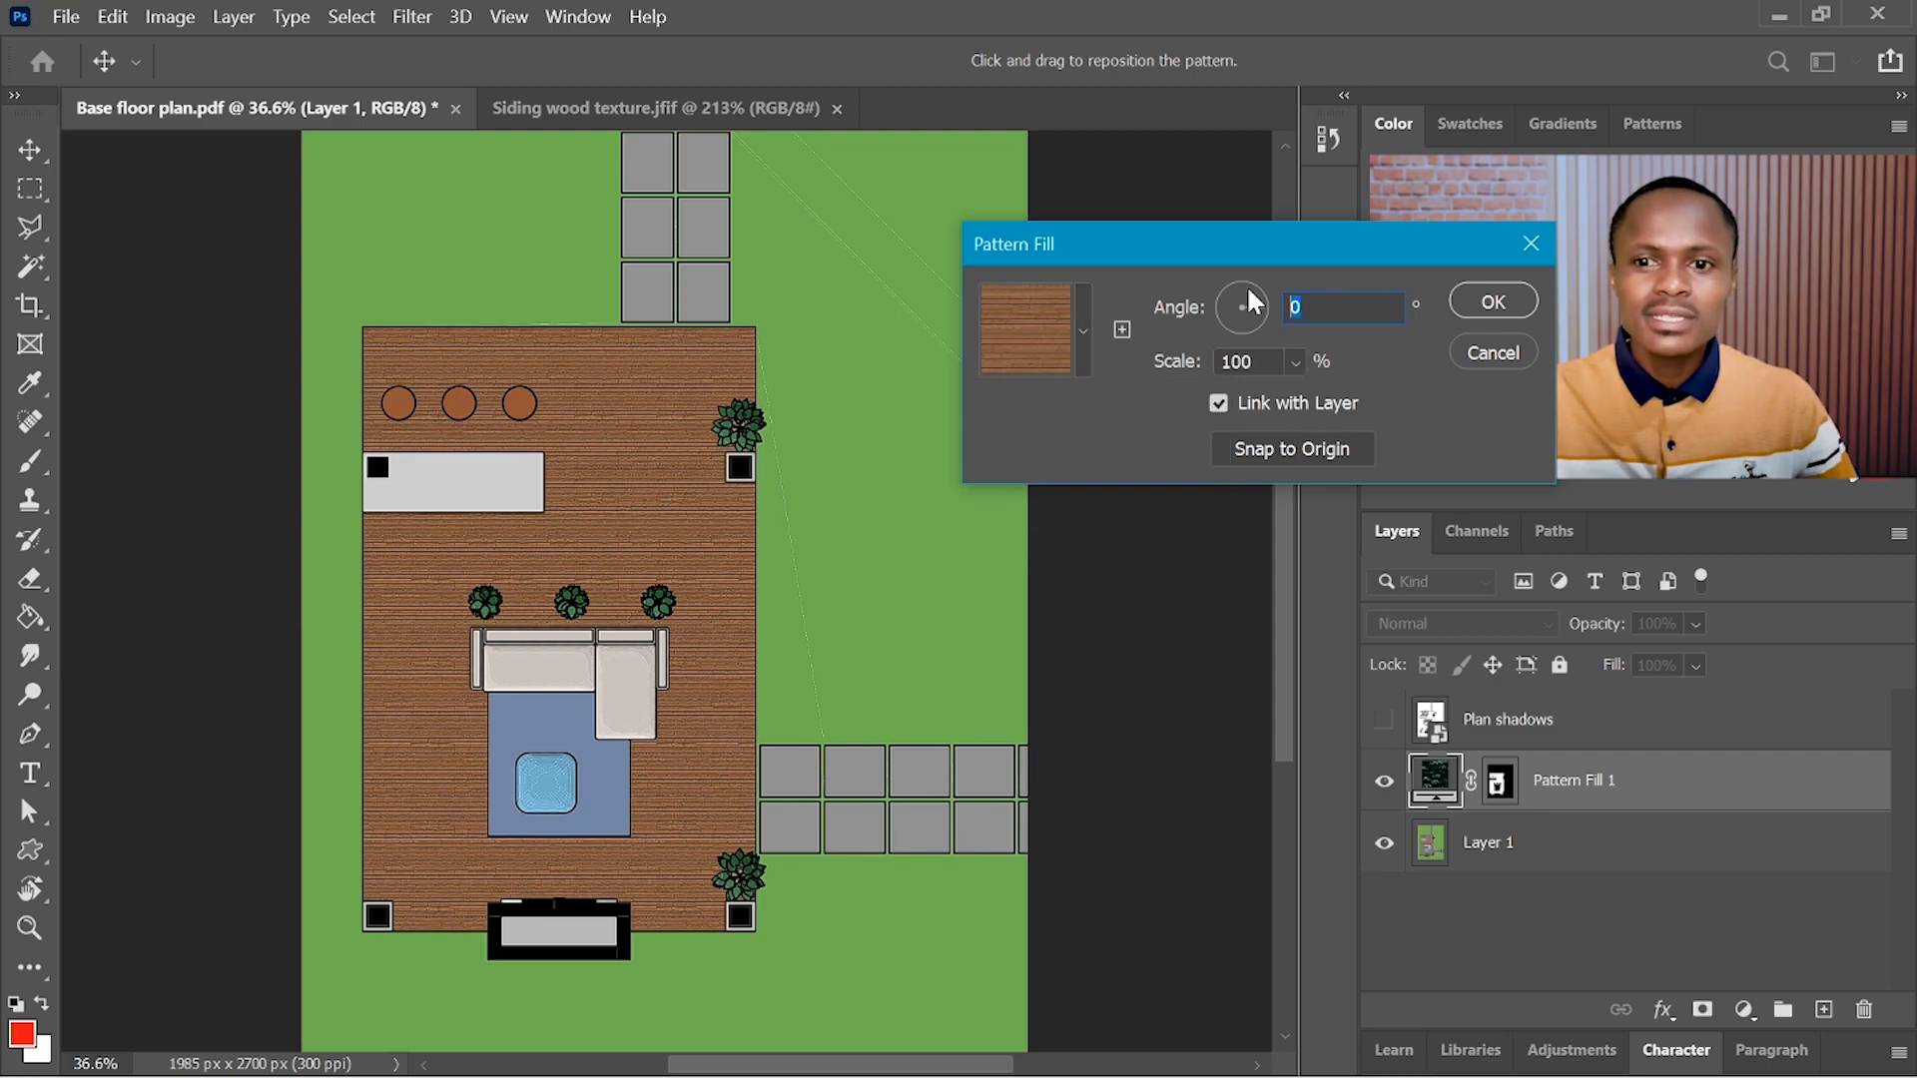
type("90")
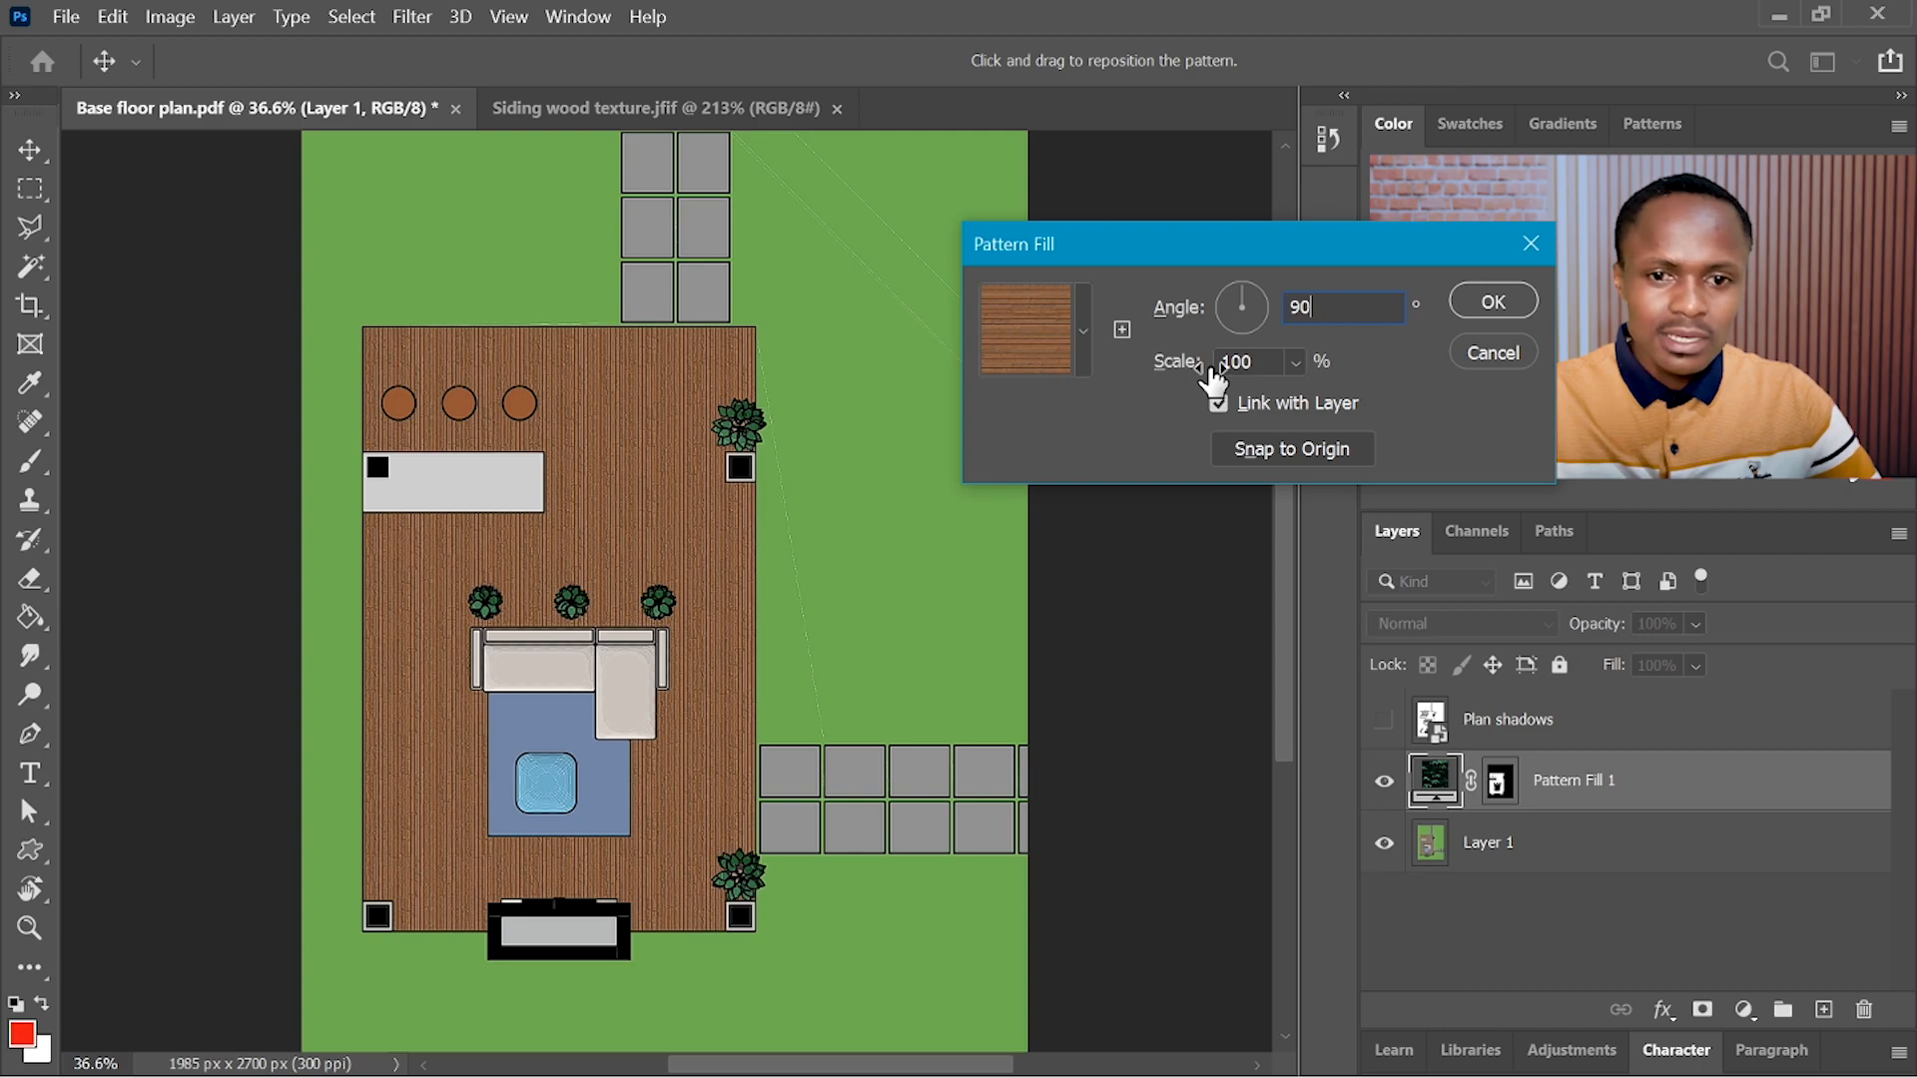
left_click_drag(1211, 379, 1233, 381)
type("139")
key("shift+Tab")
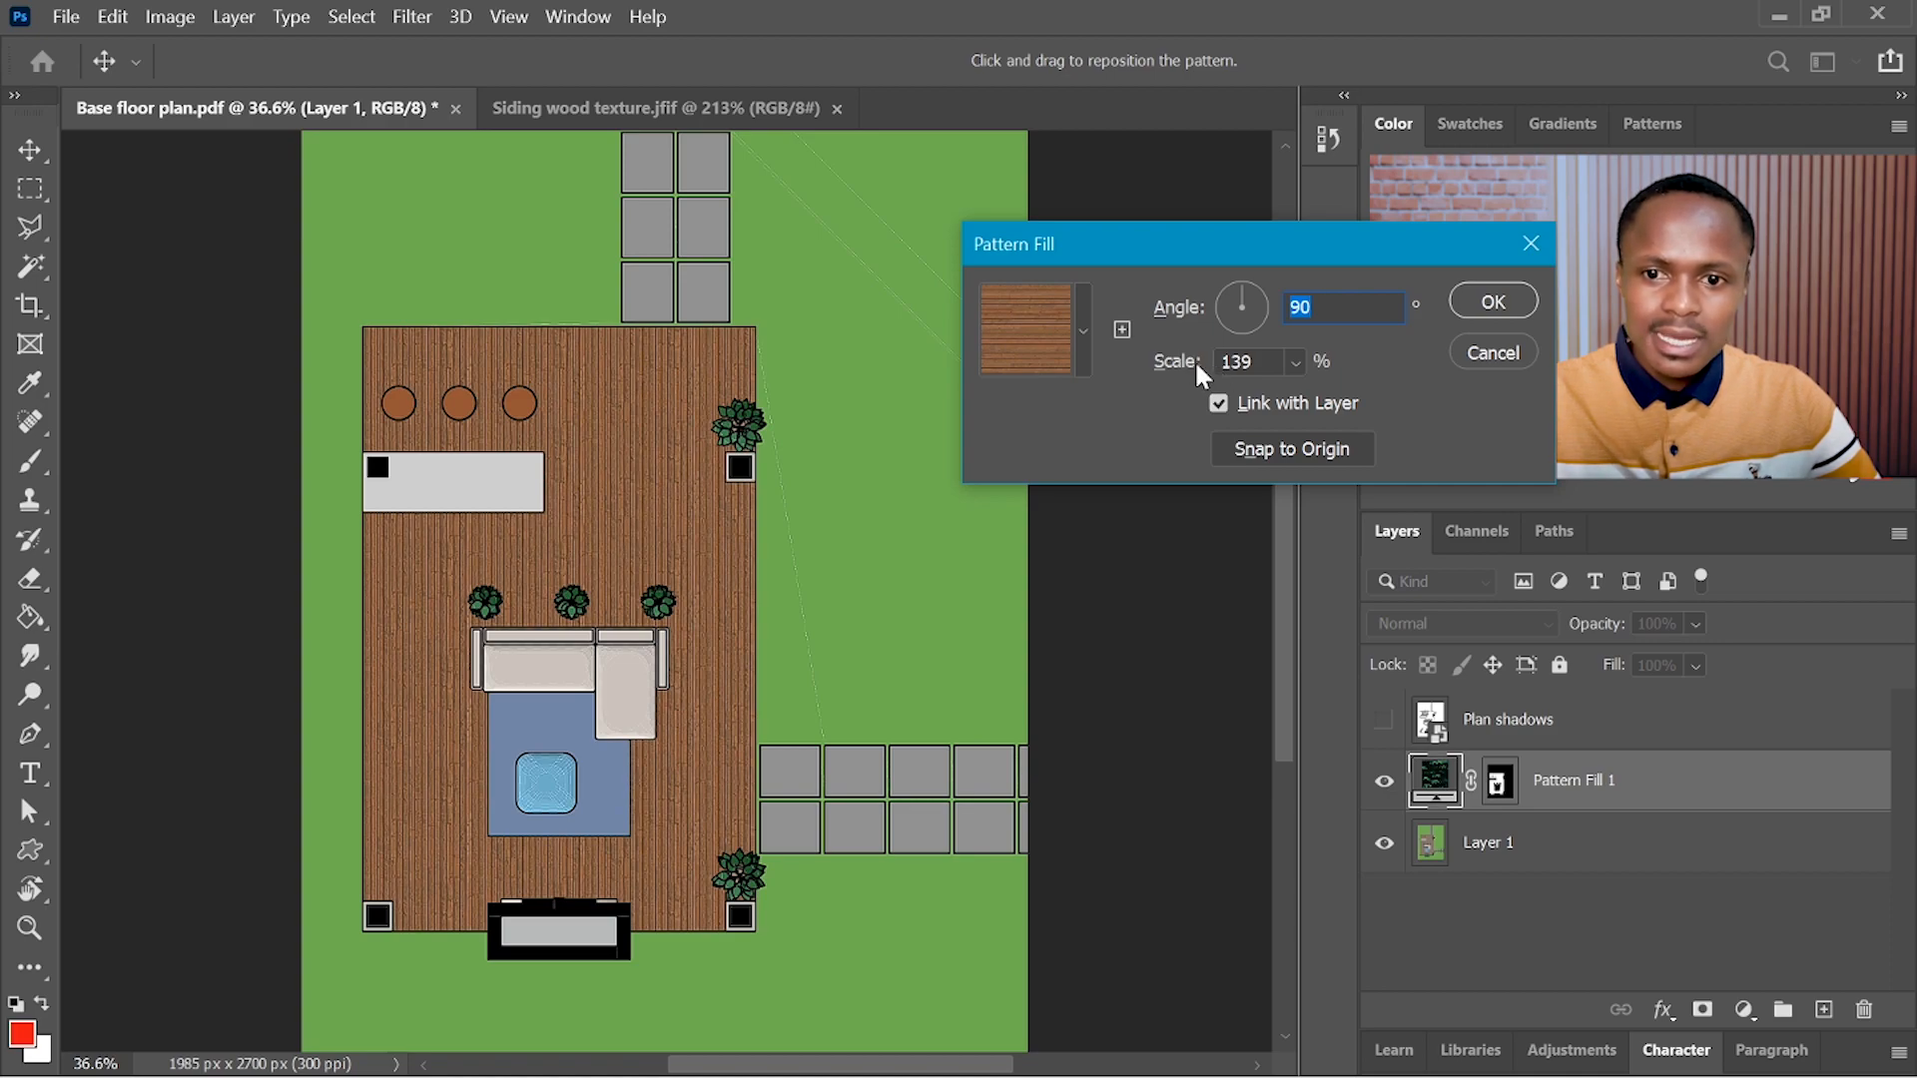
left_click_drag(1205, 373, 1274, 376)
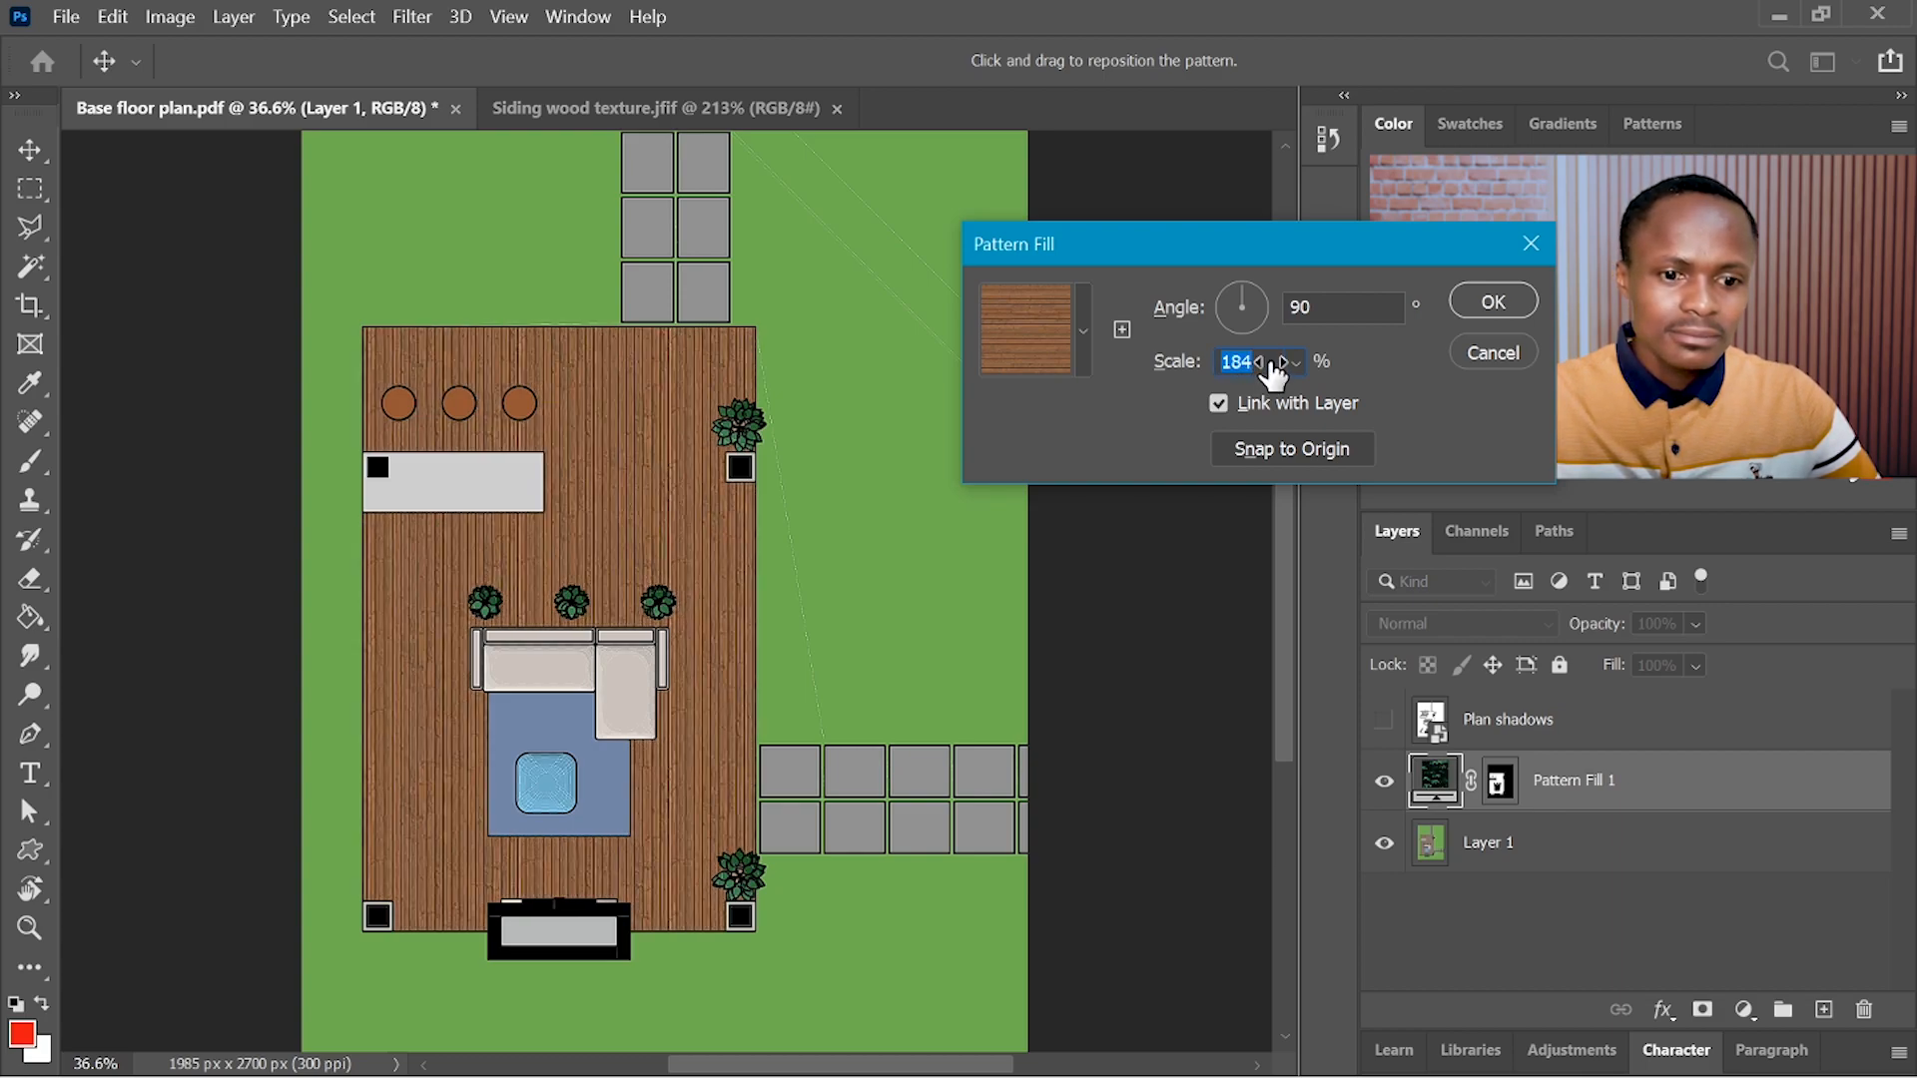
type("25")
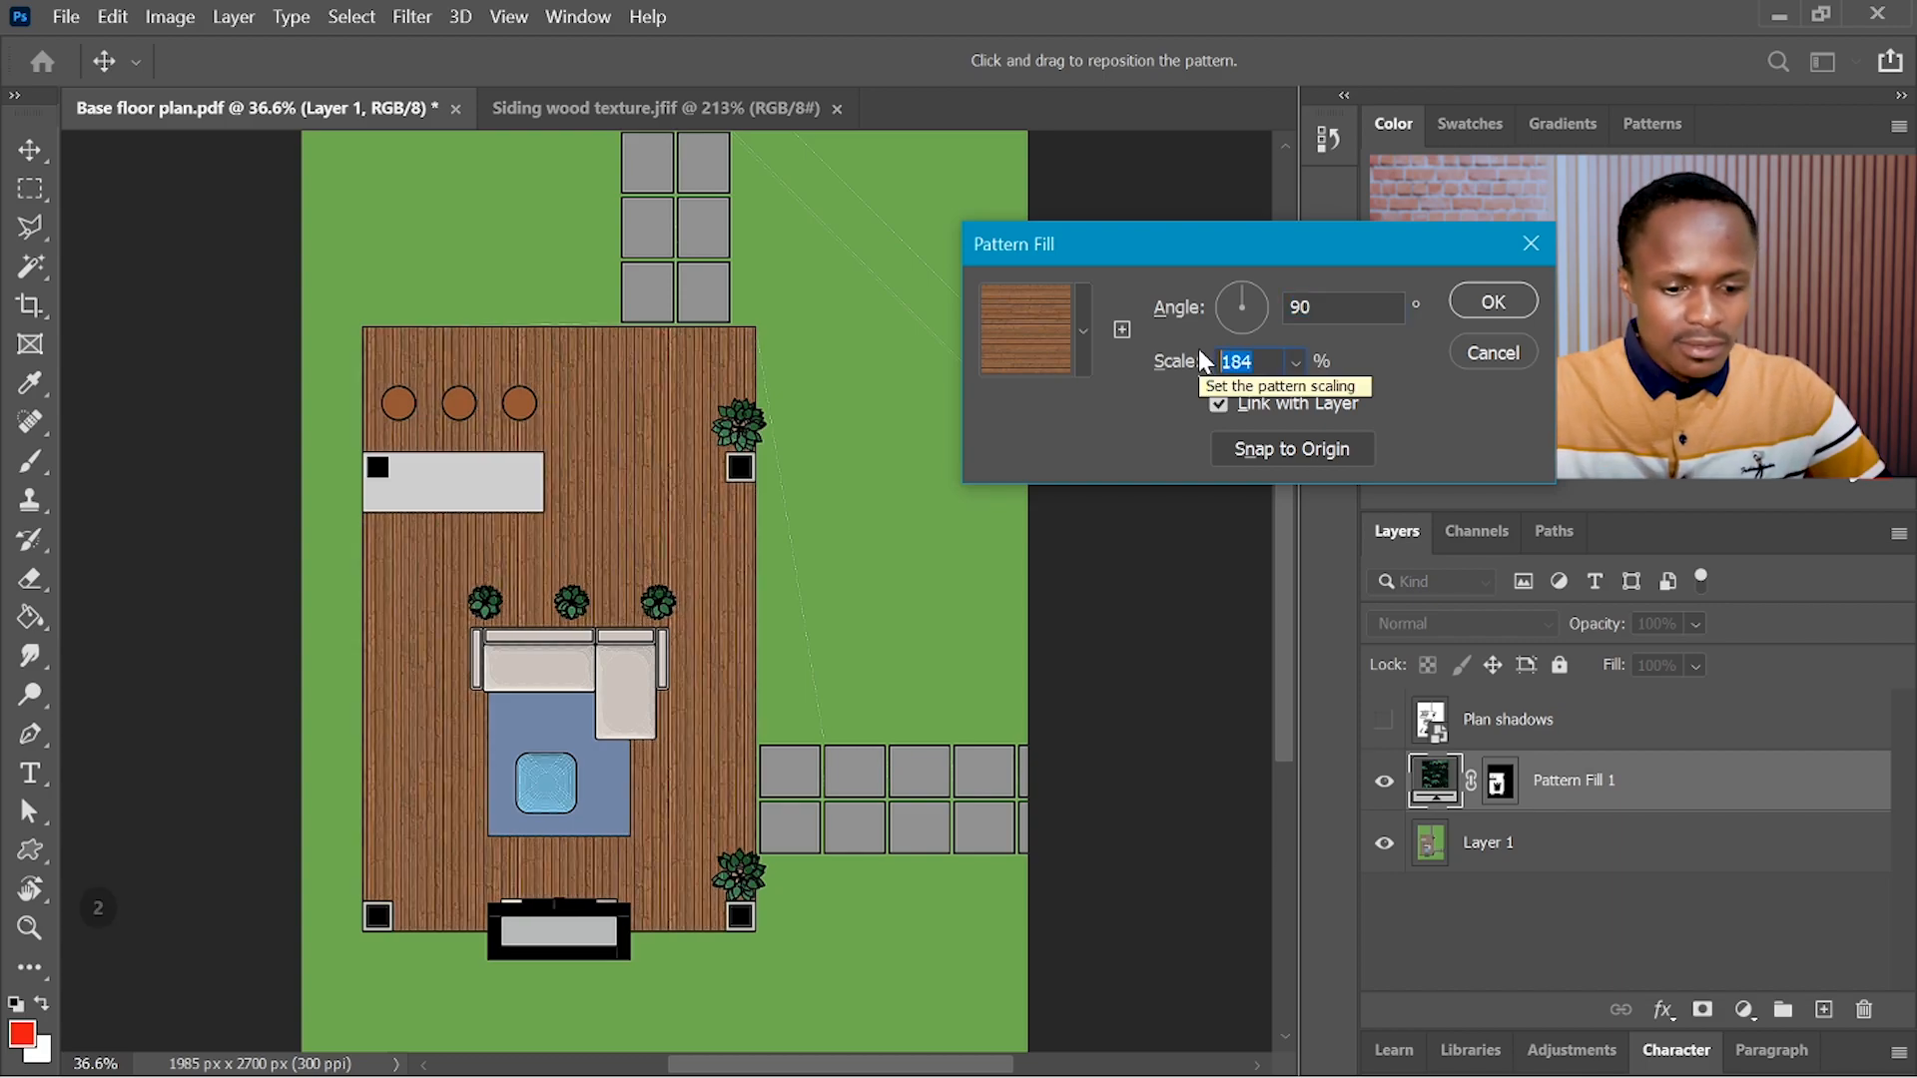
type("09")
key("BackSpace")
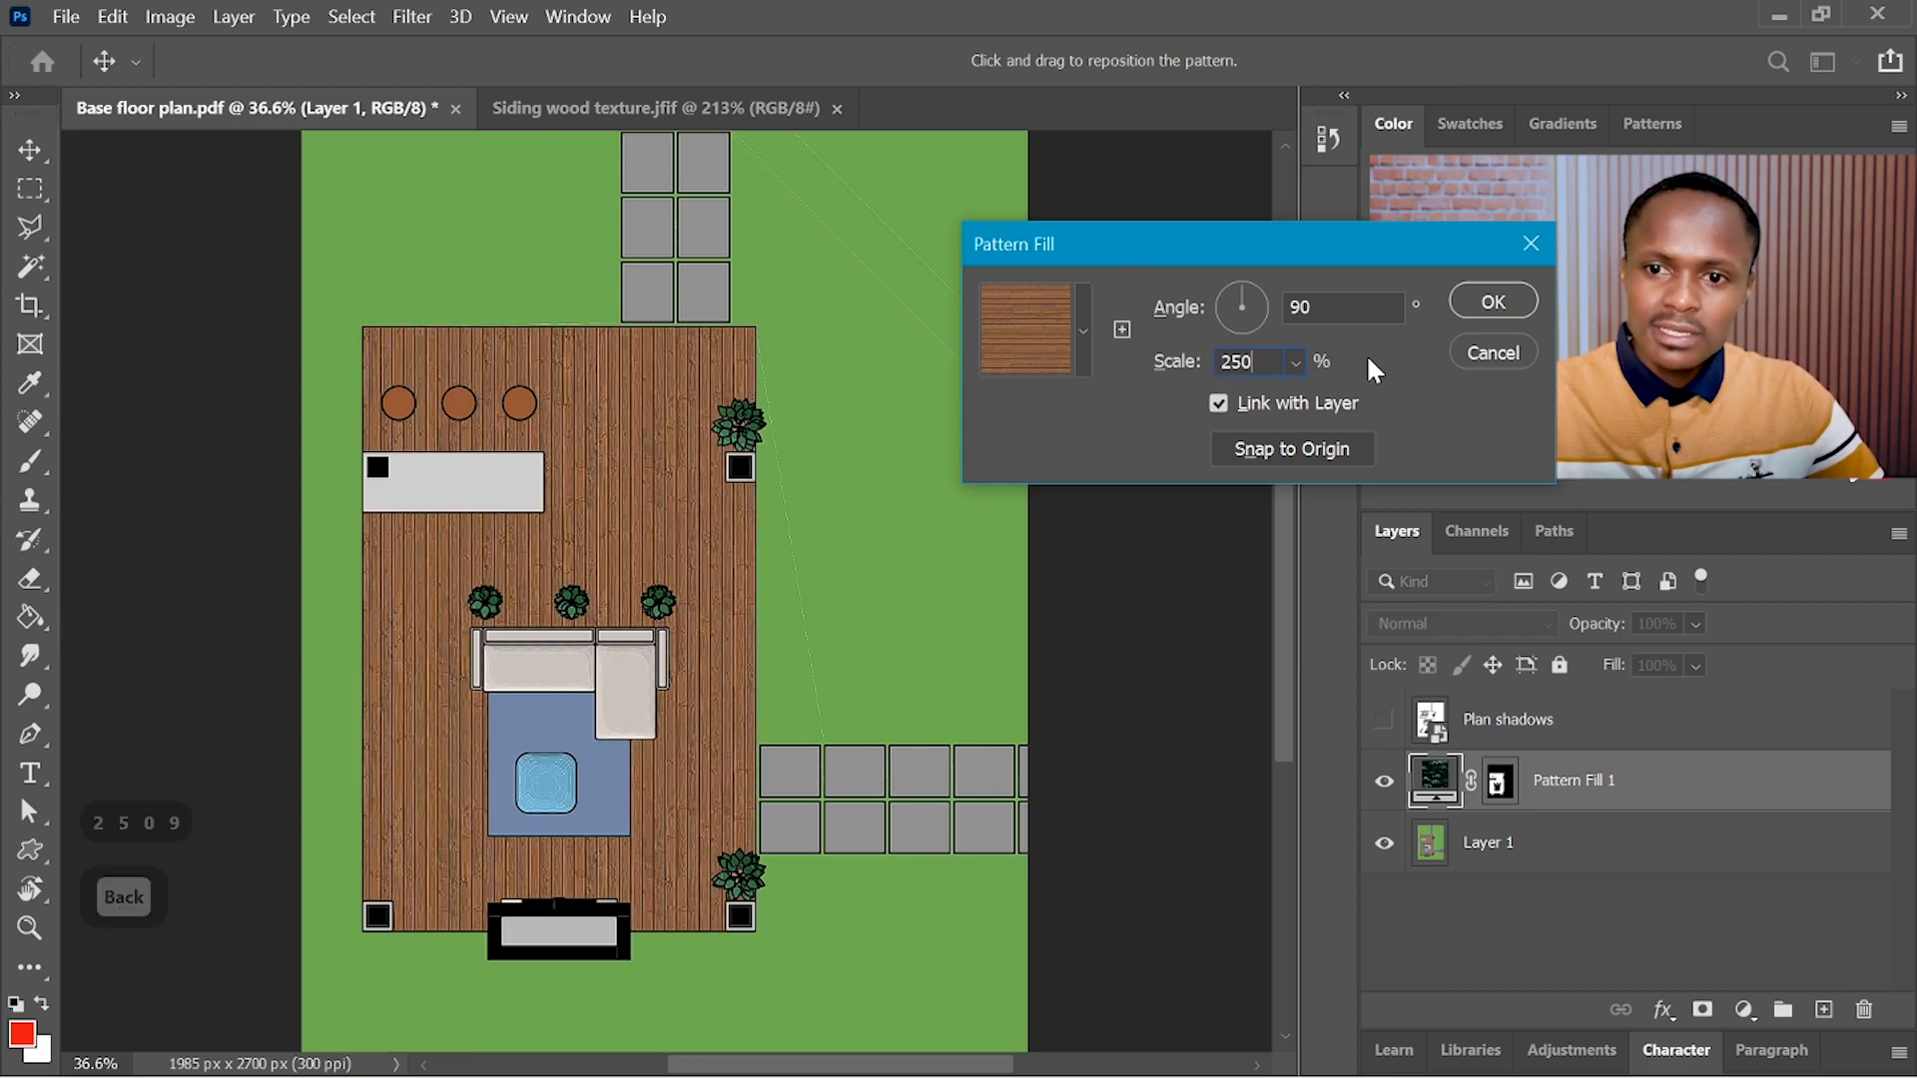
left_click(1486, 303)
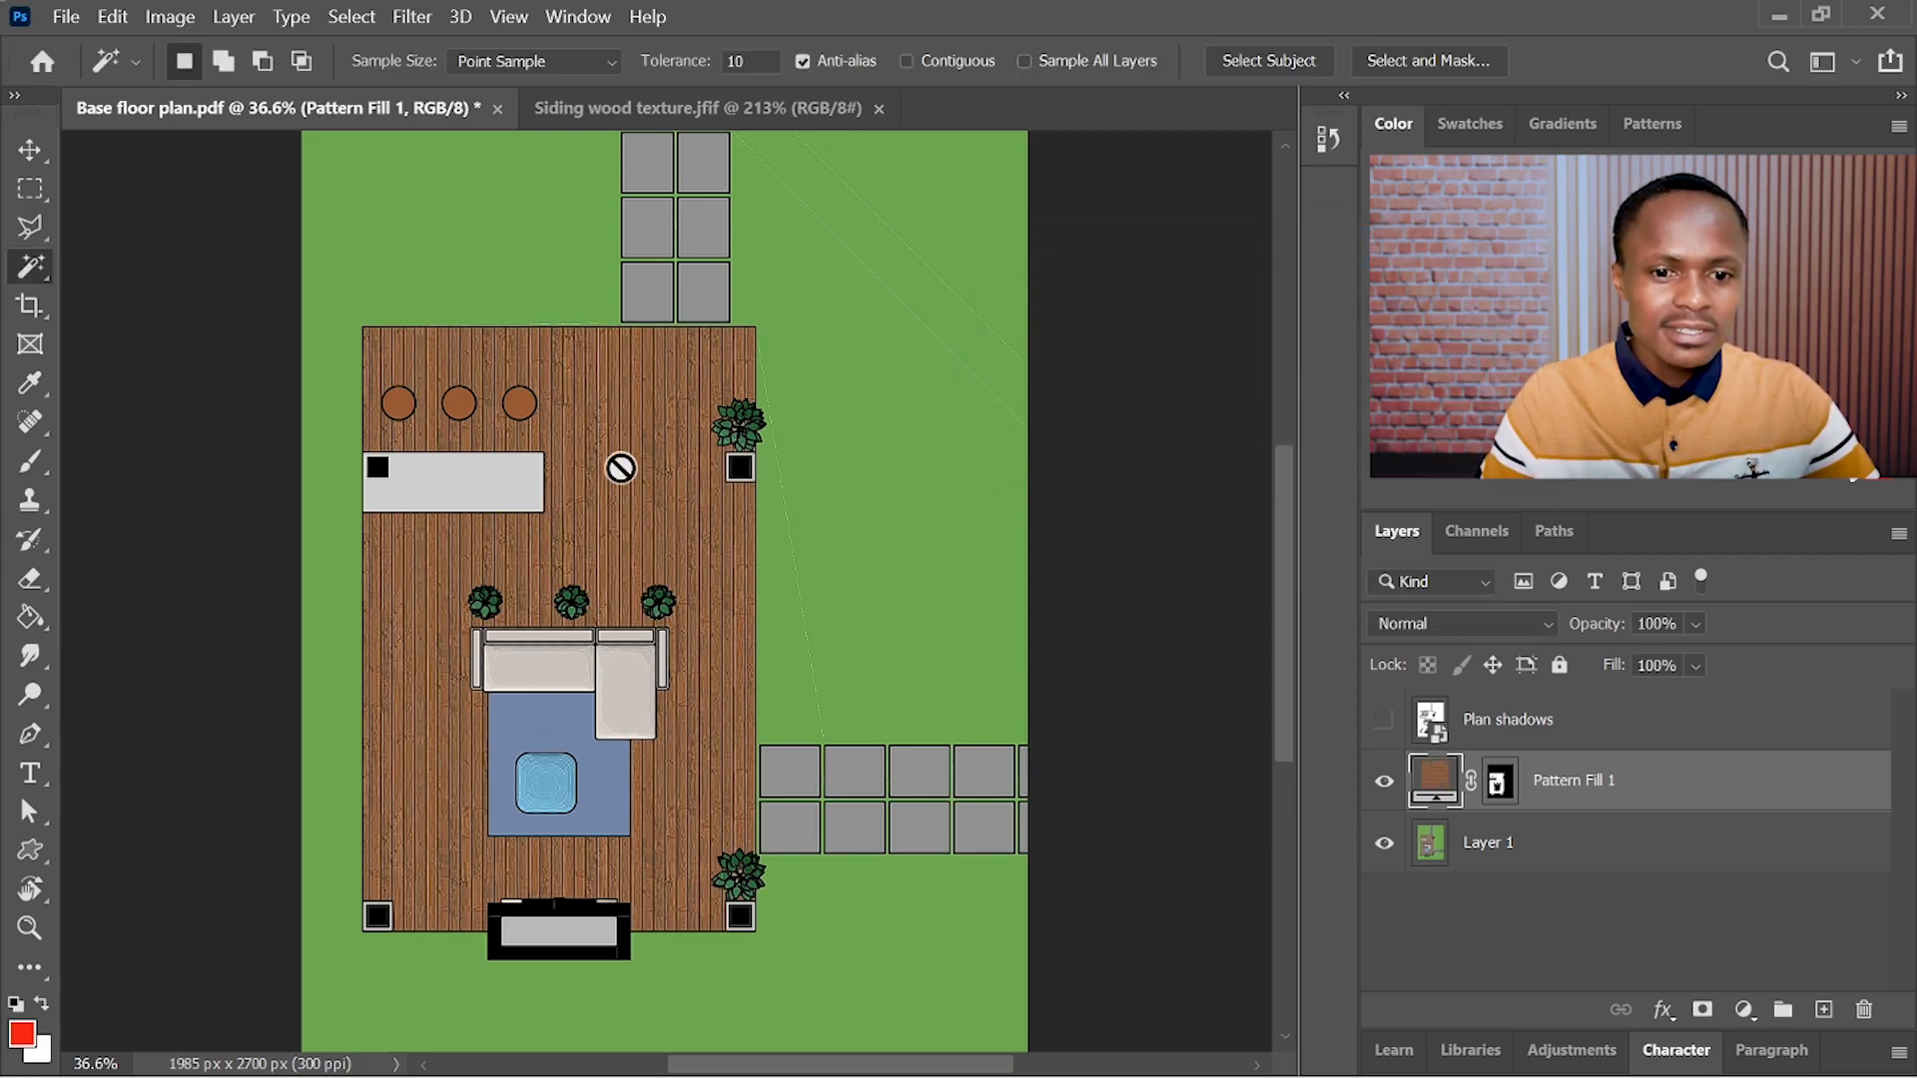
- Select the green lawn area on Layer 1 with the Magic Wand tool
scroll(739, 520, "down", 2)
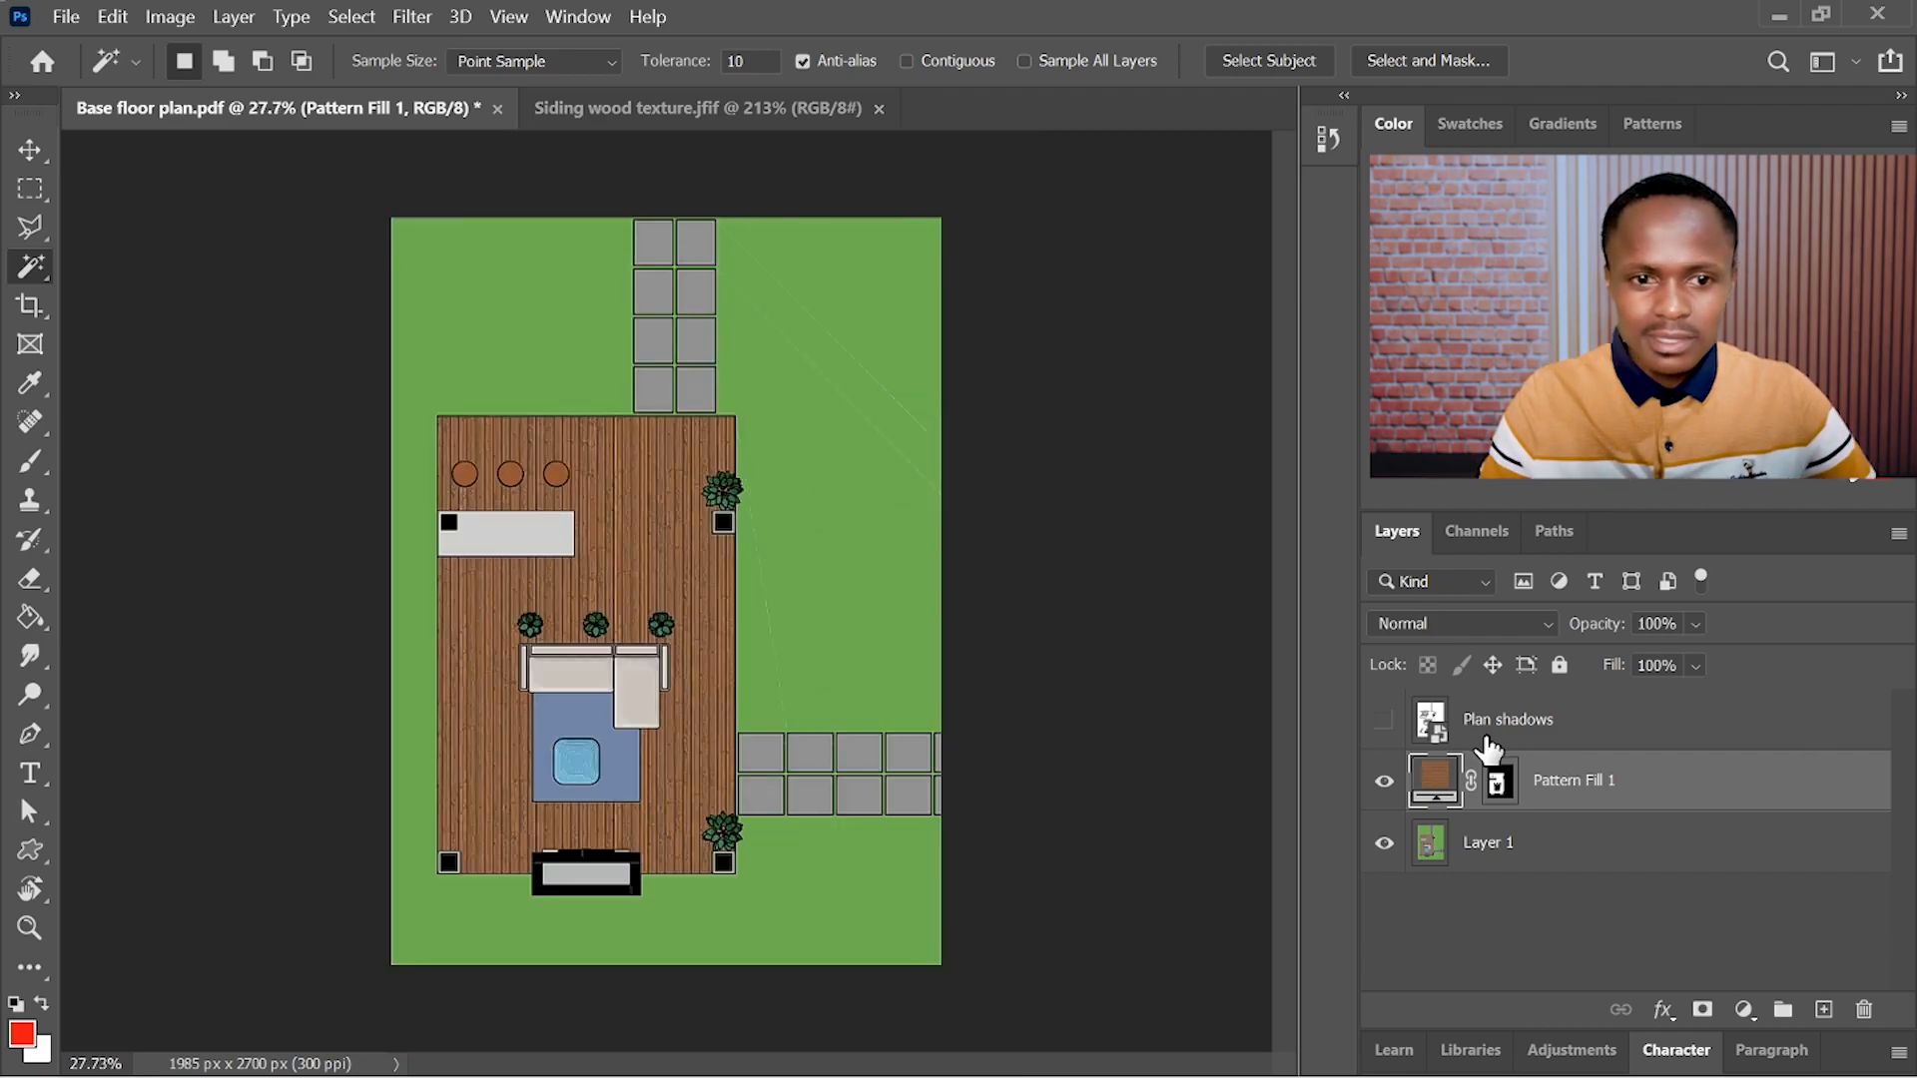
left_click(1469, 851)
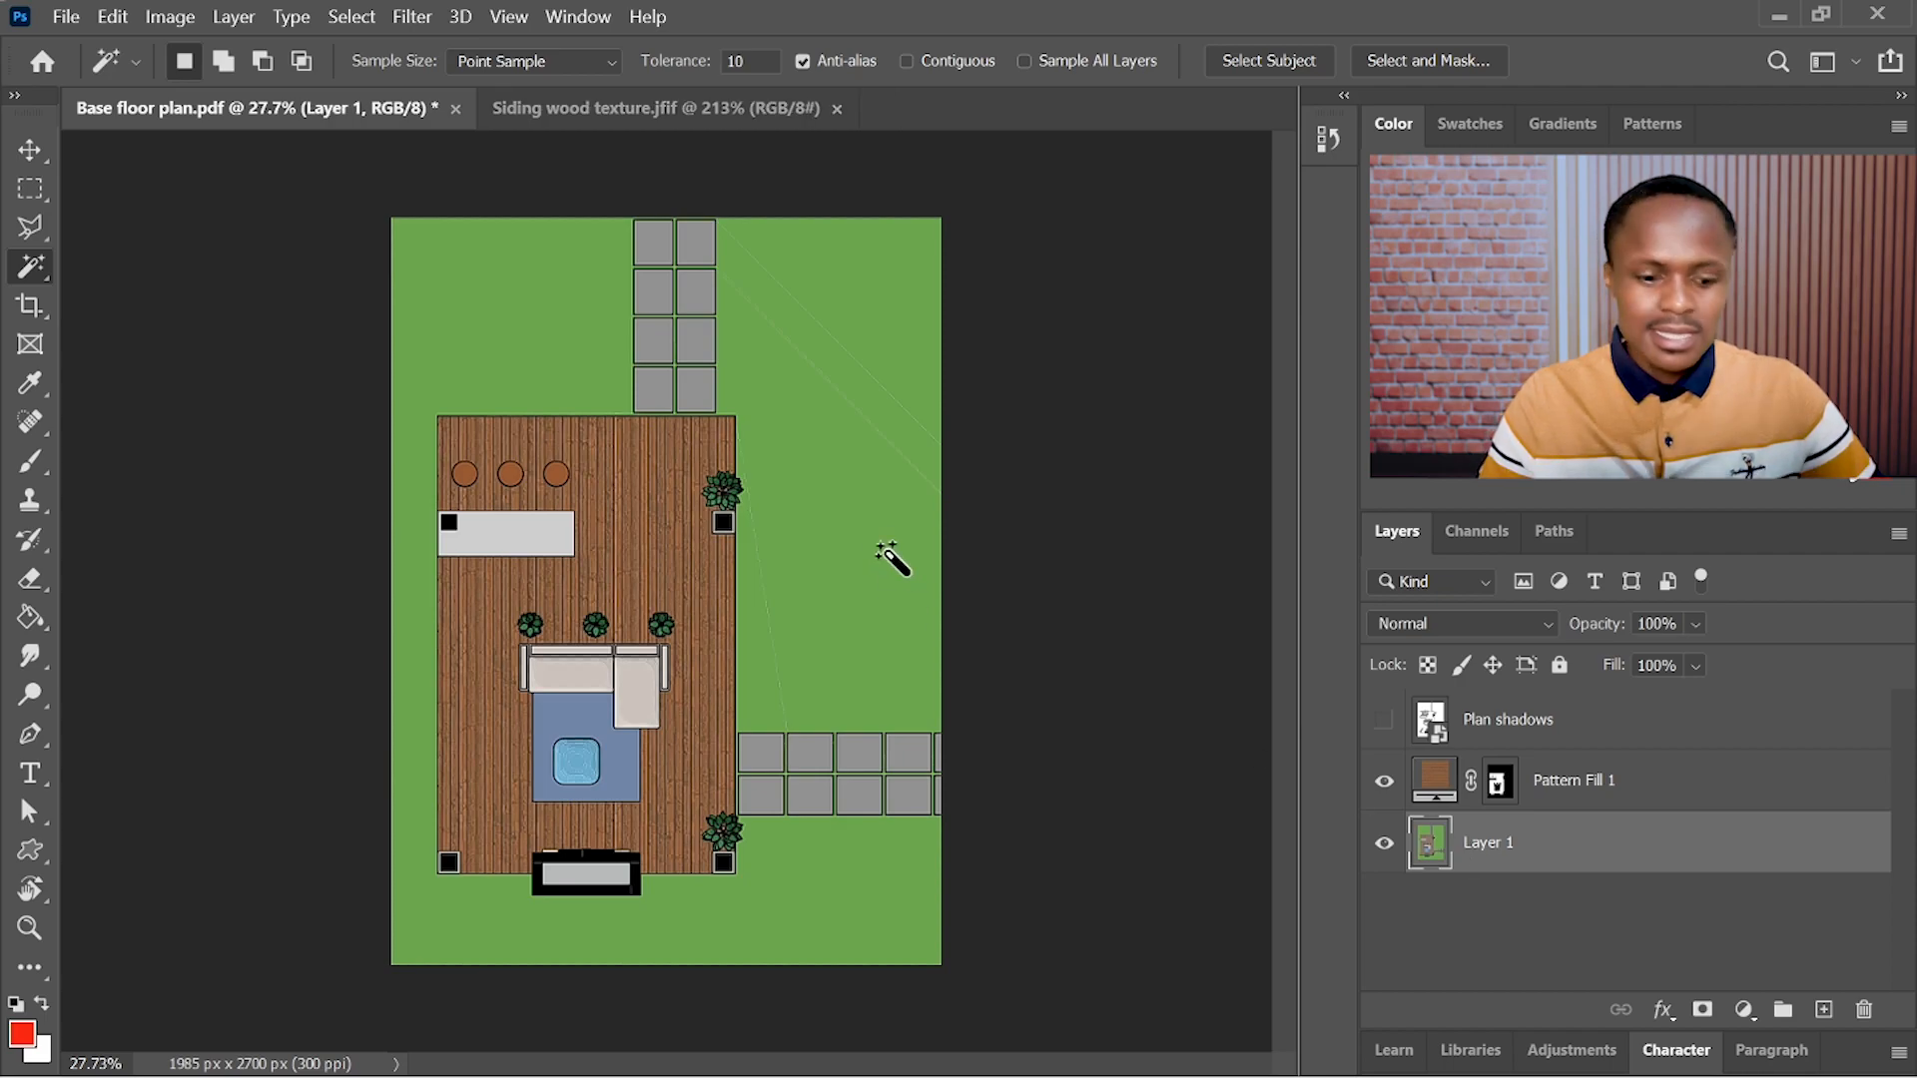
key("w")
left_click(827, 287)
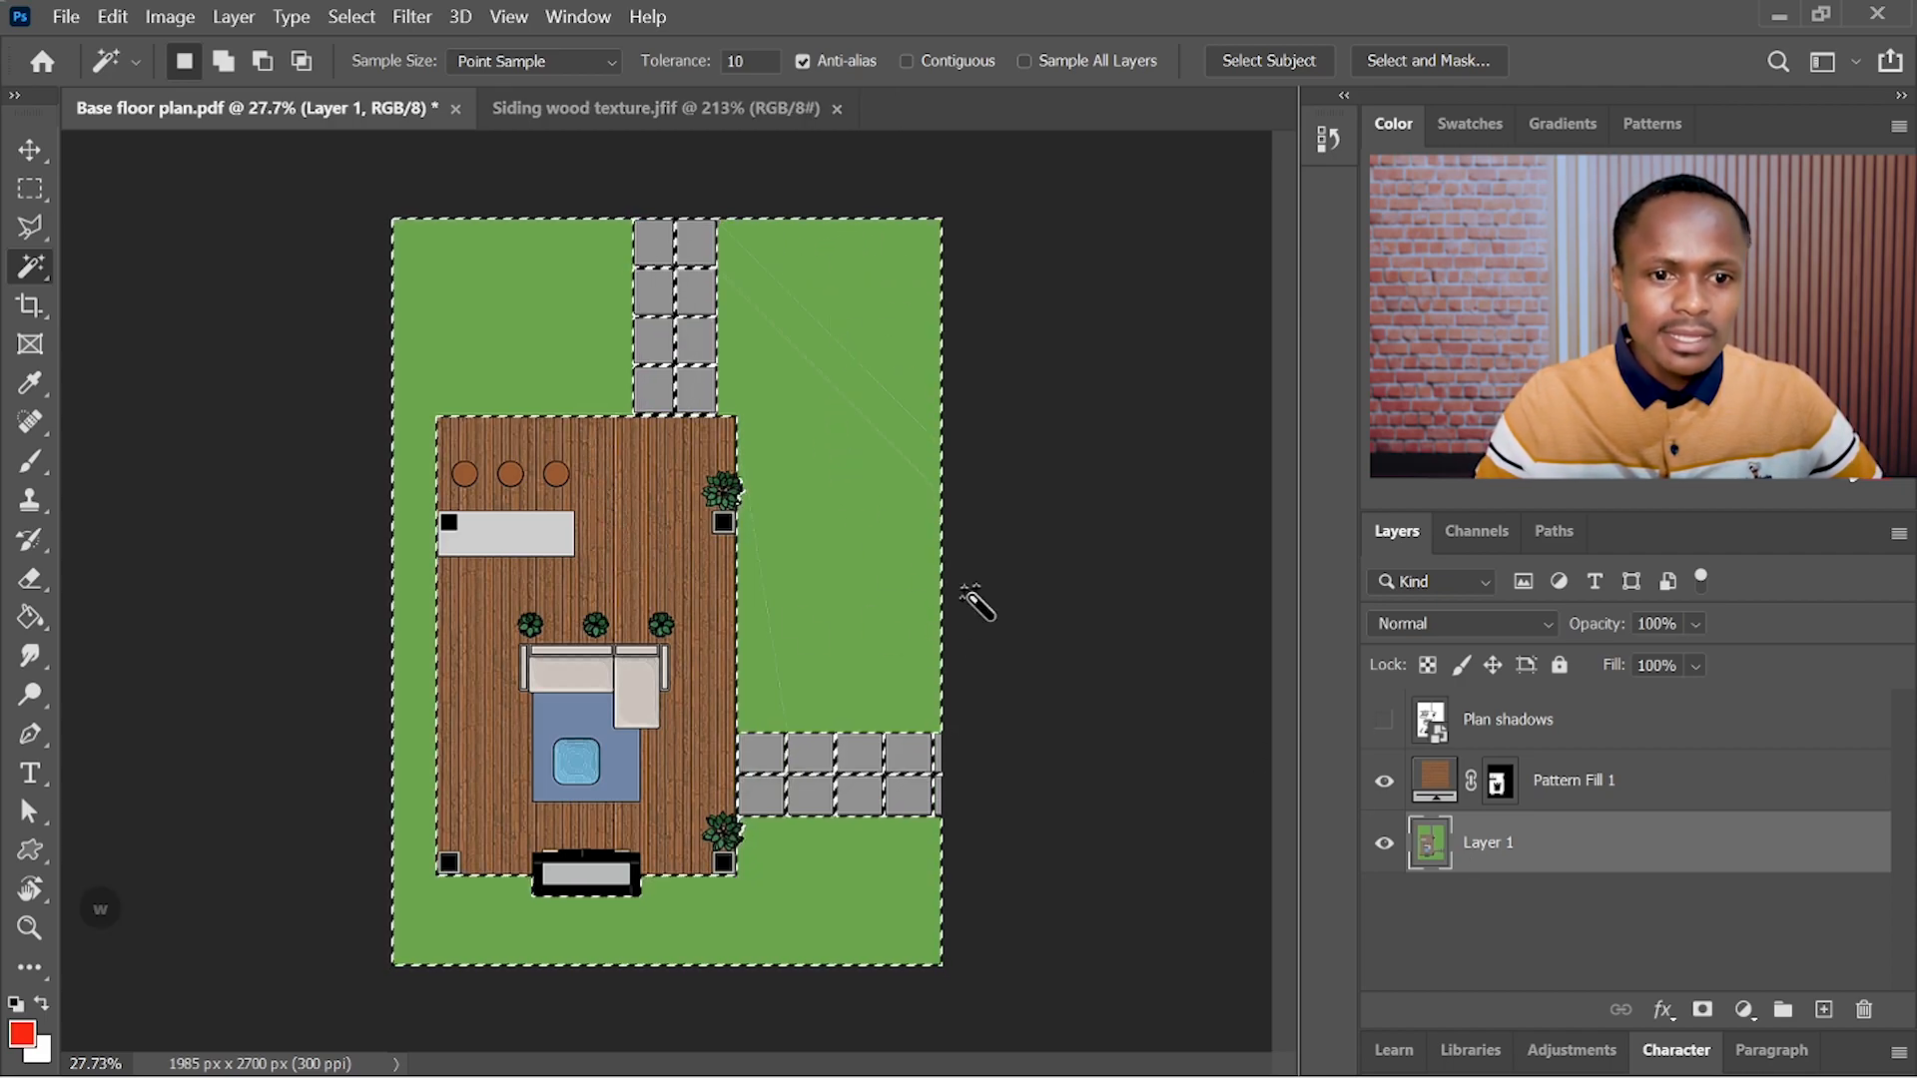
- Open the grass image from the Floor plan resources folder as a separate Photoshop document
left_click_drag(1298, 2, 1449, 260)
scroll(1675, 747, "down", 5)
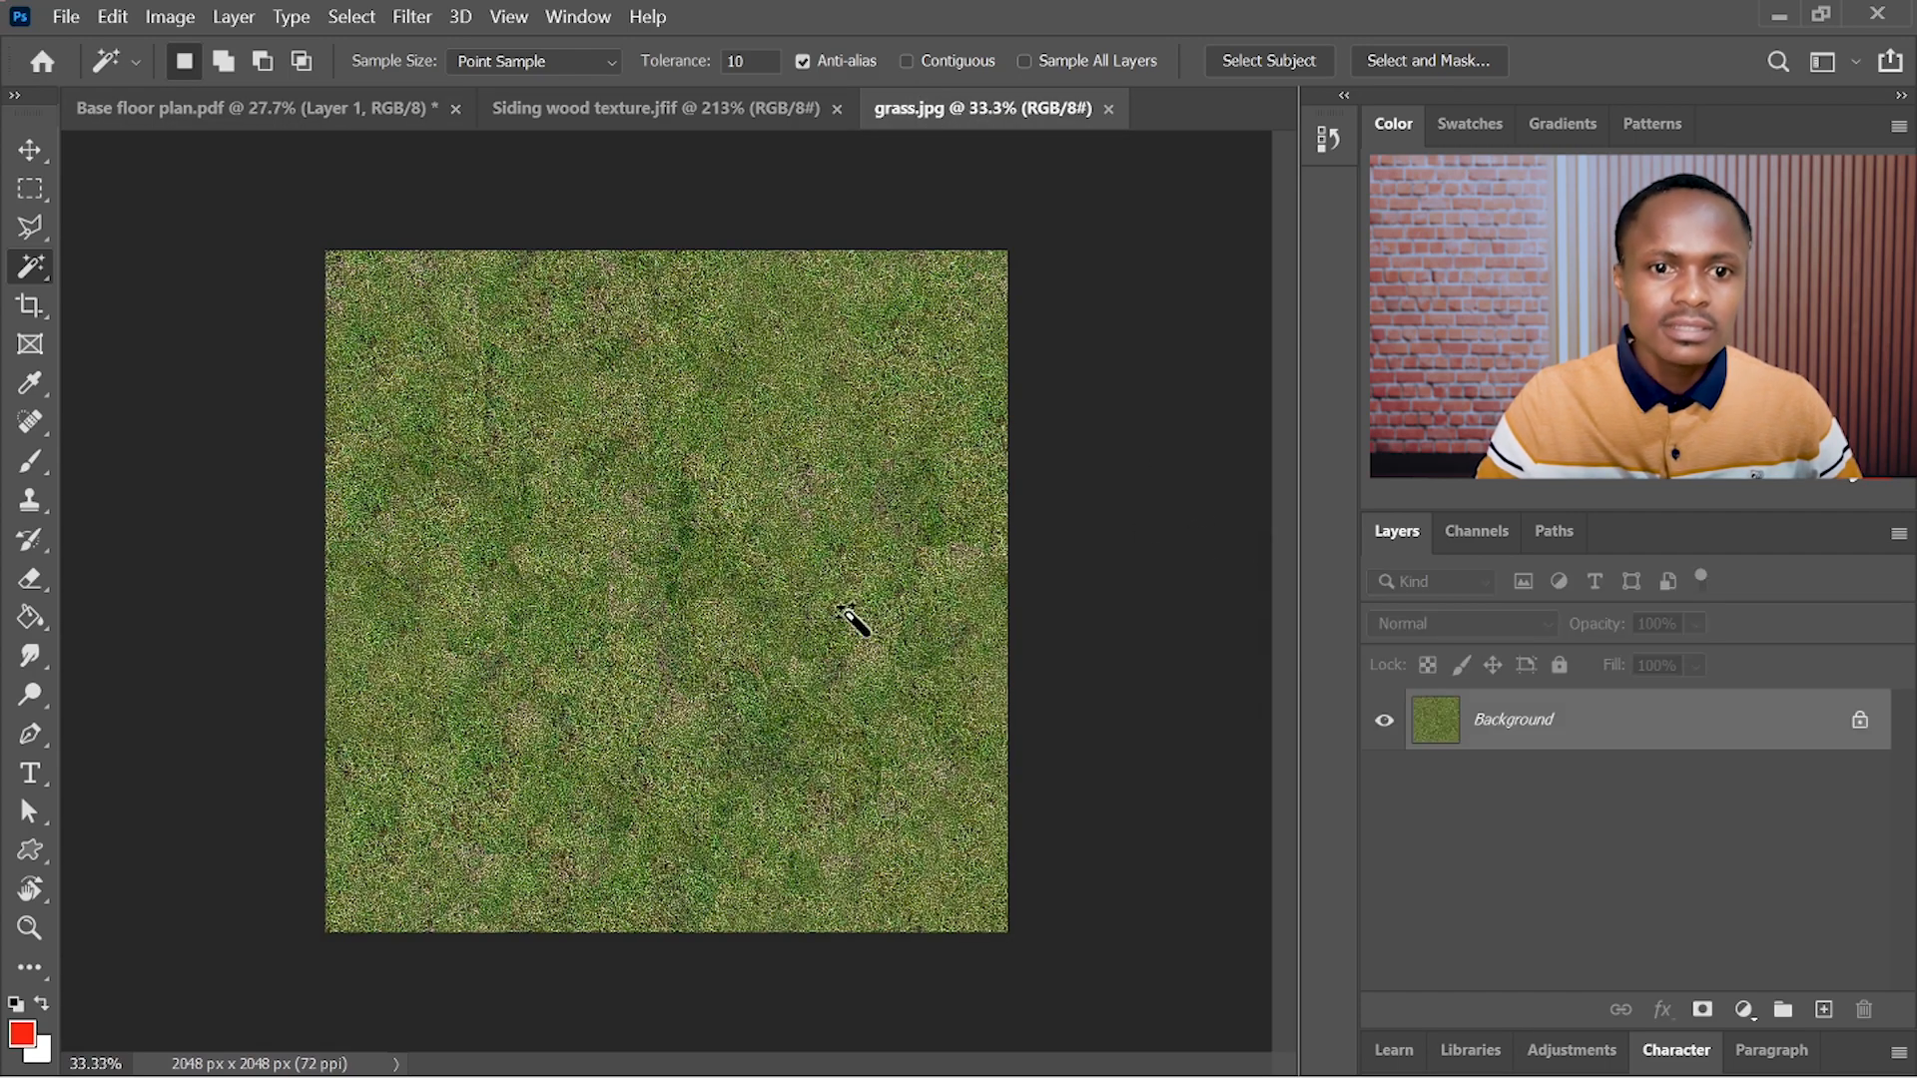
- Define the open grass image as a pattern named grass.jpg
left_click(113, 17)
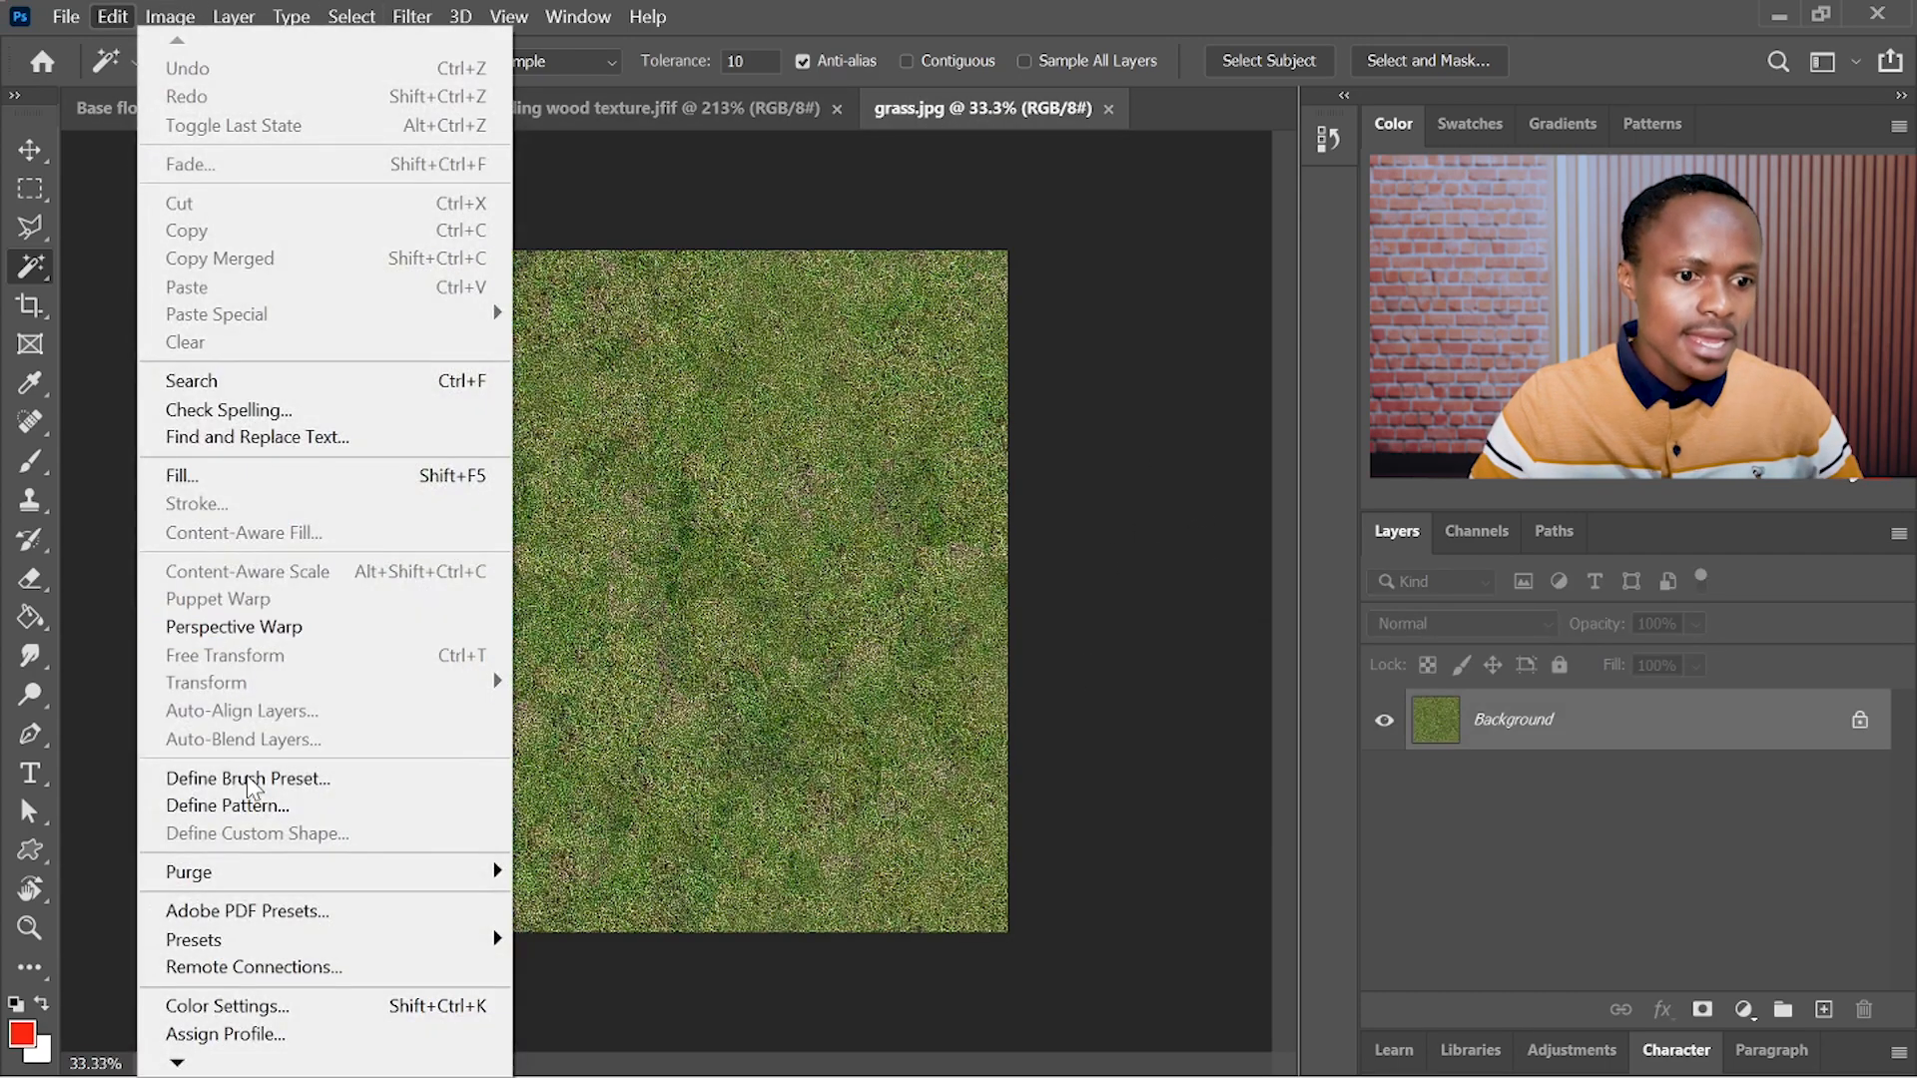
left_click(282, 806)
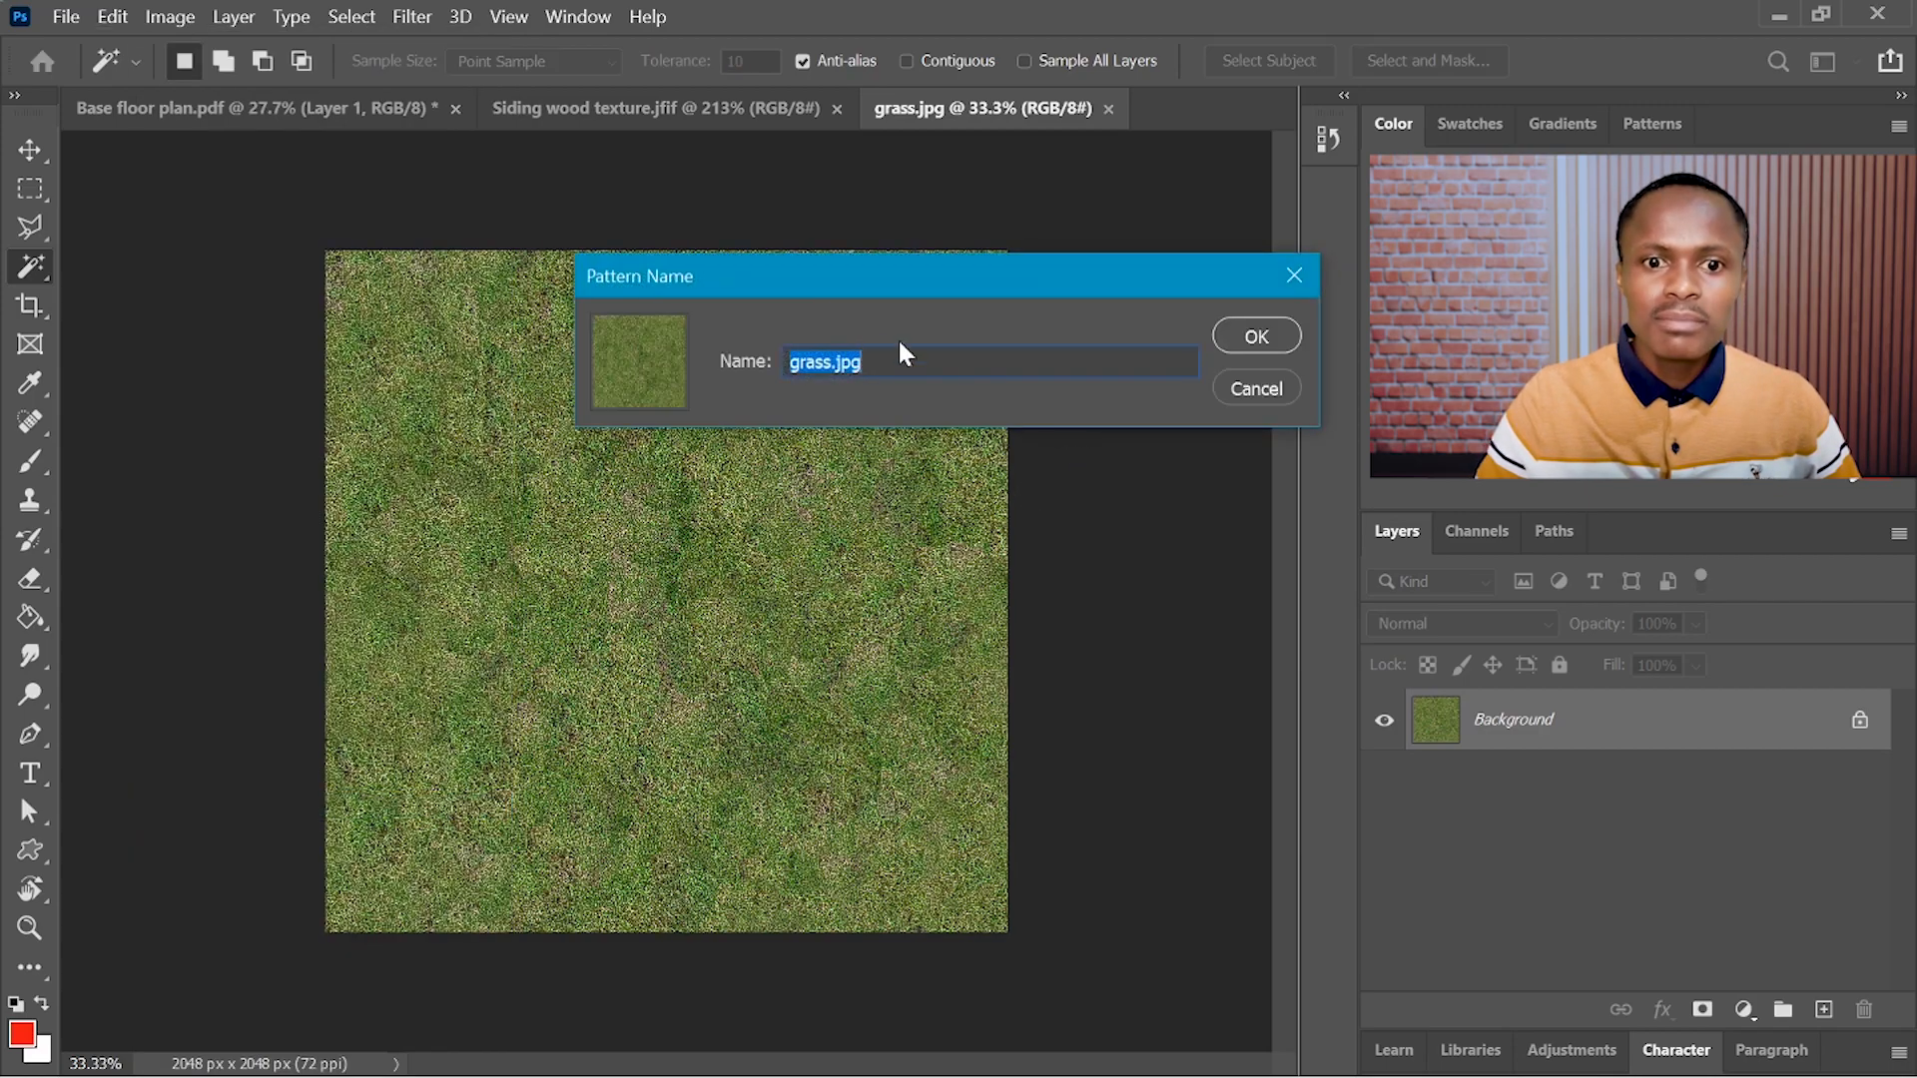
left_click(1266, 333)
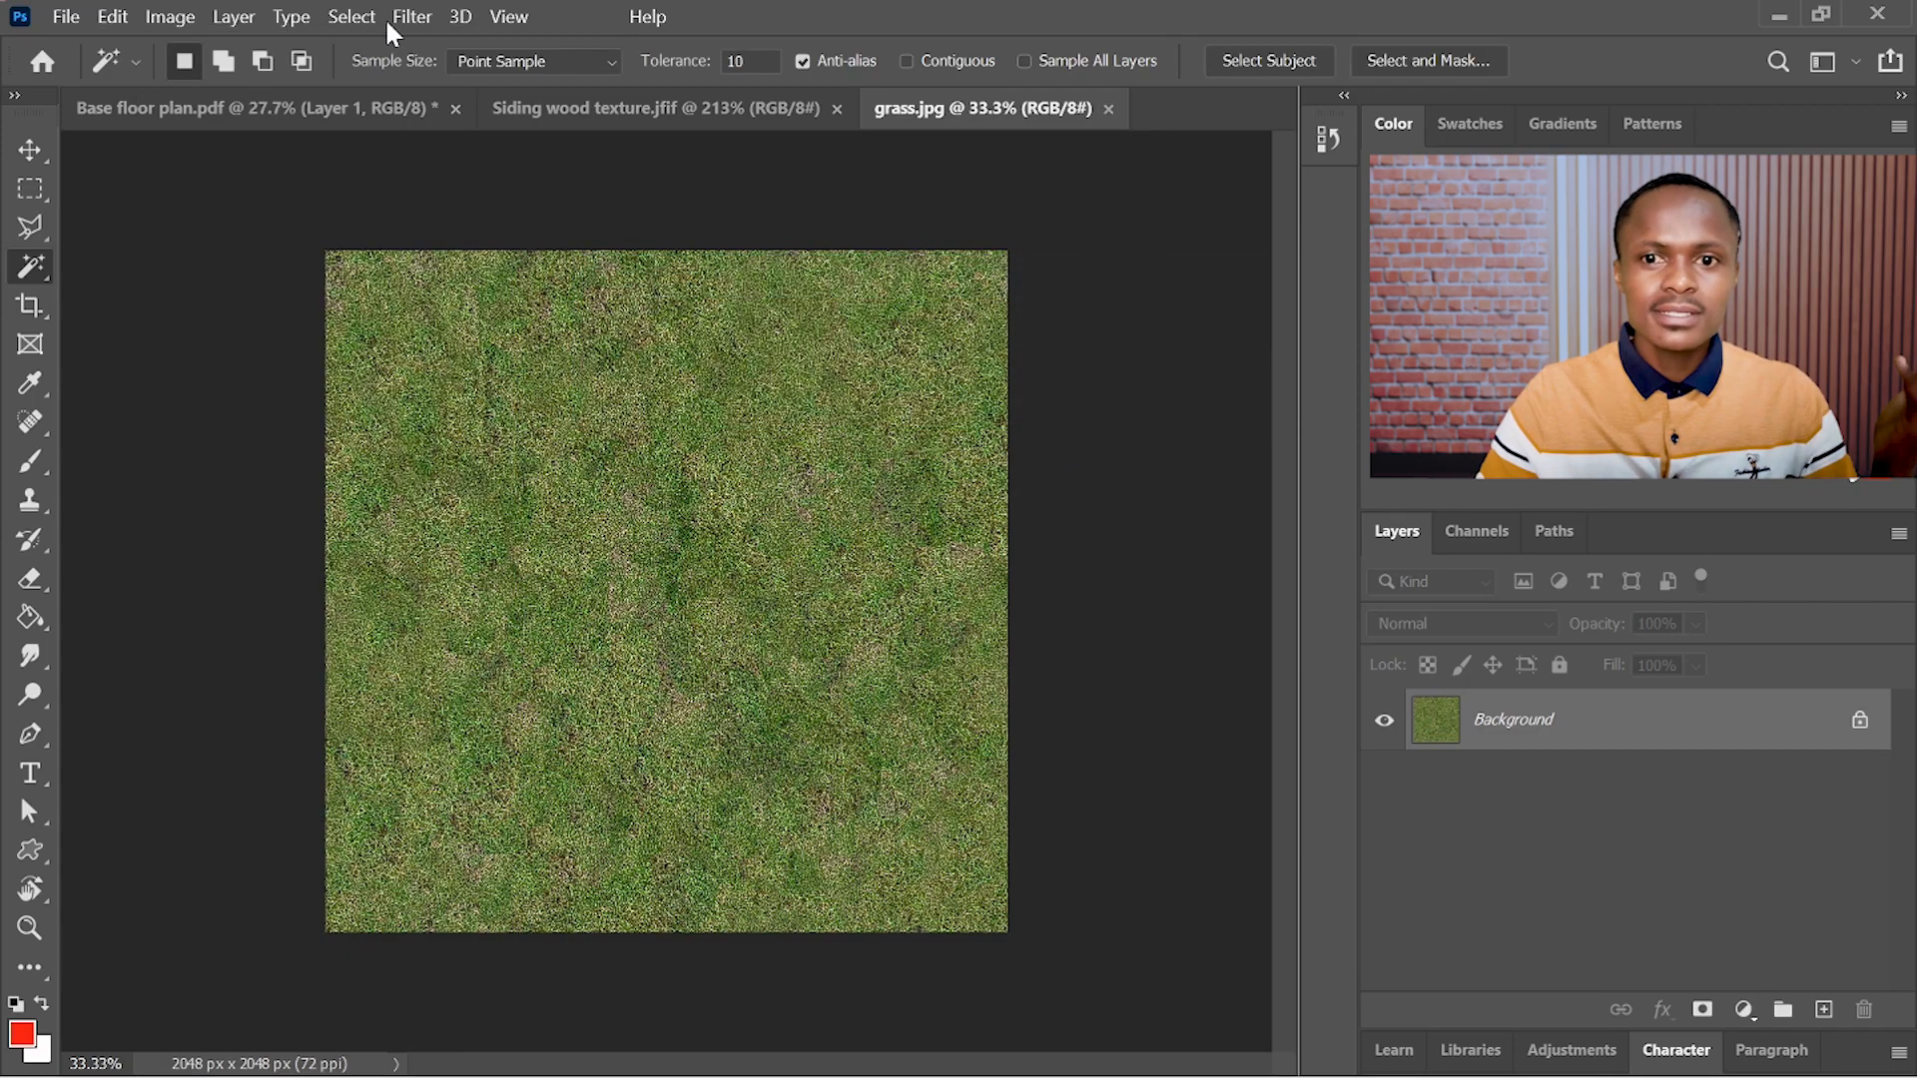
- Add a pattern fill layer over the selected lawn in the Base floor plan document, using the grass.jpg pattern
left_click(299, 109)
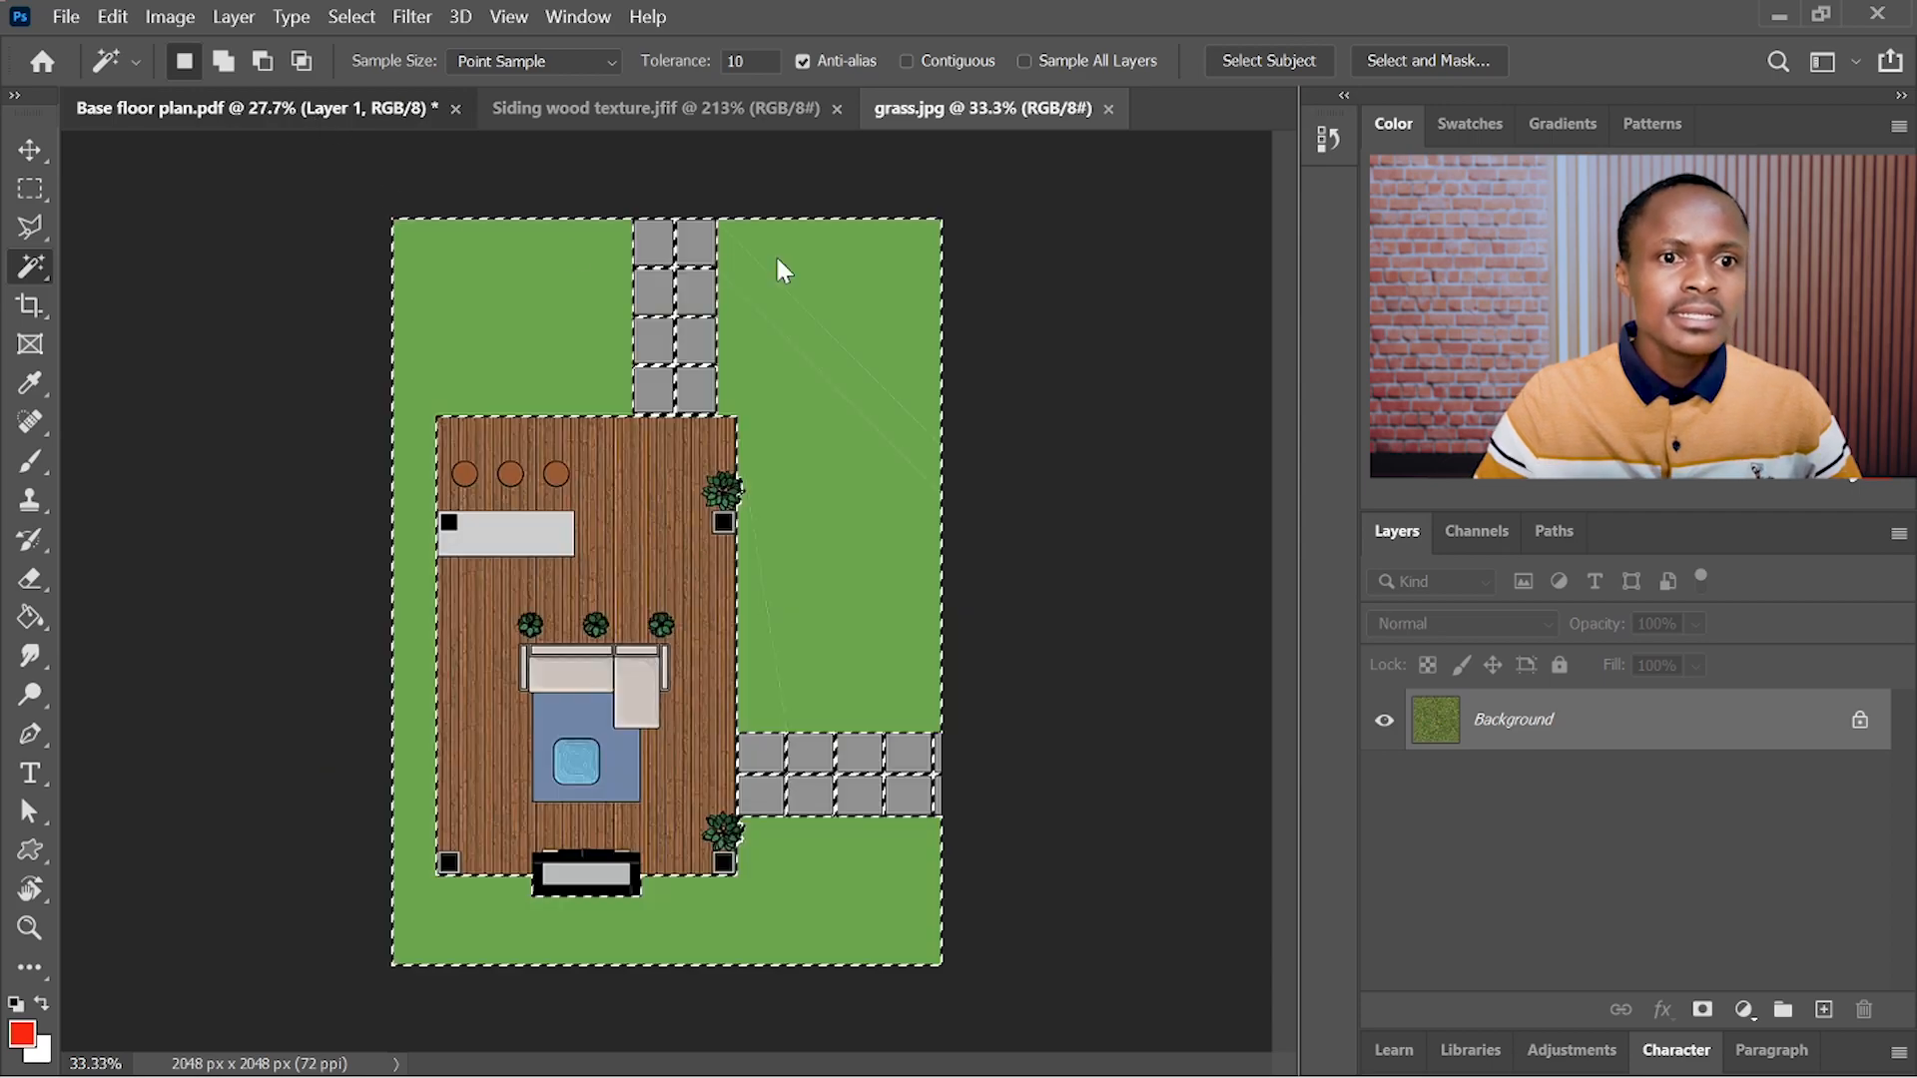
left_click(1744, 1010)
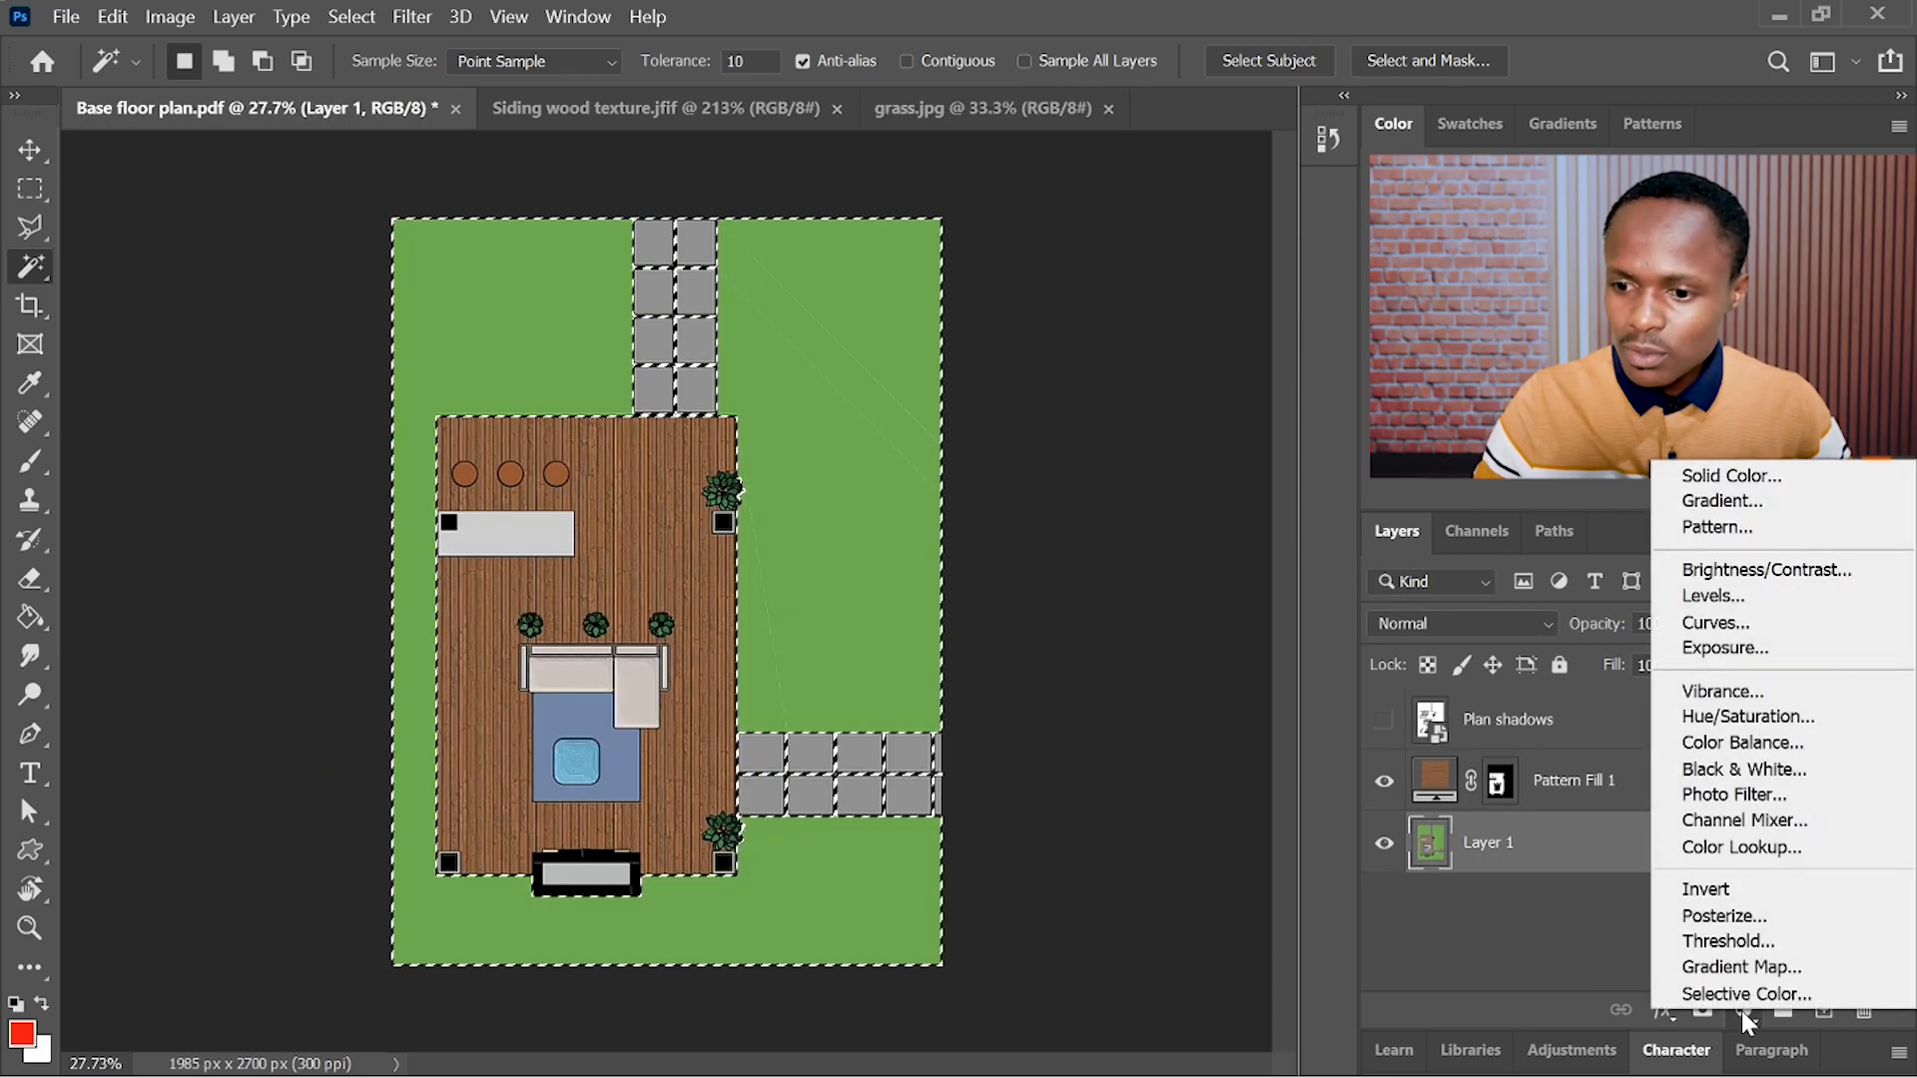
left_click(1732, 530)
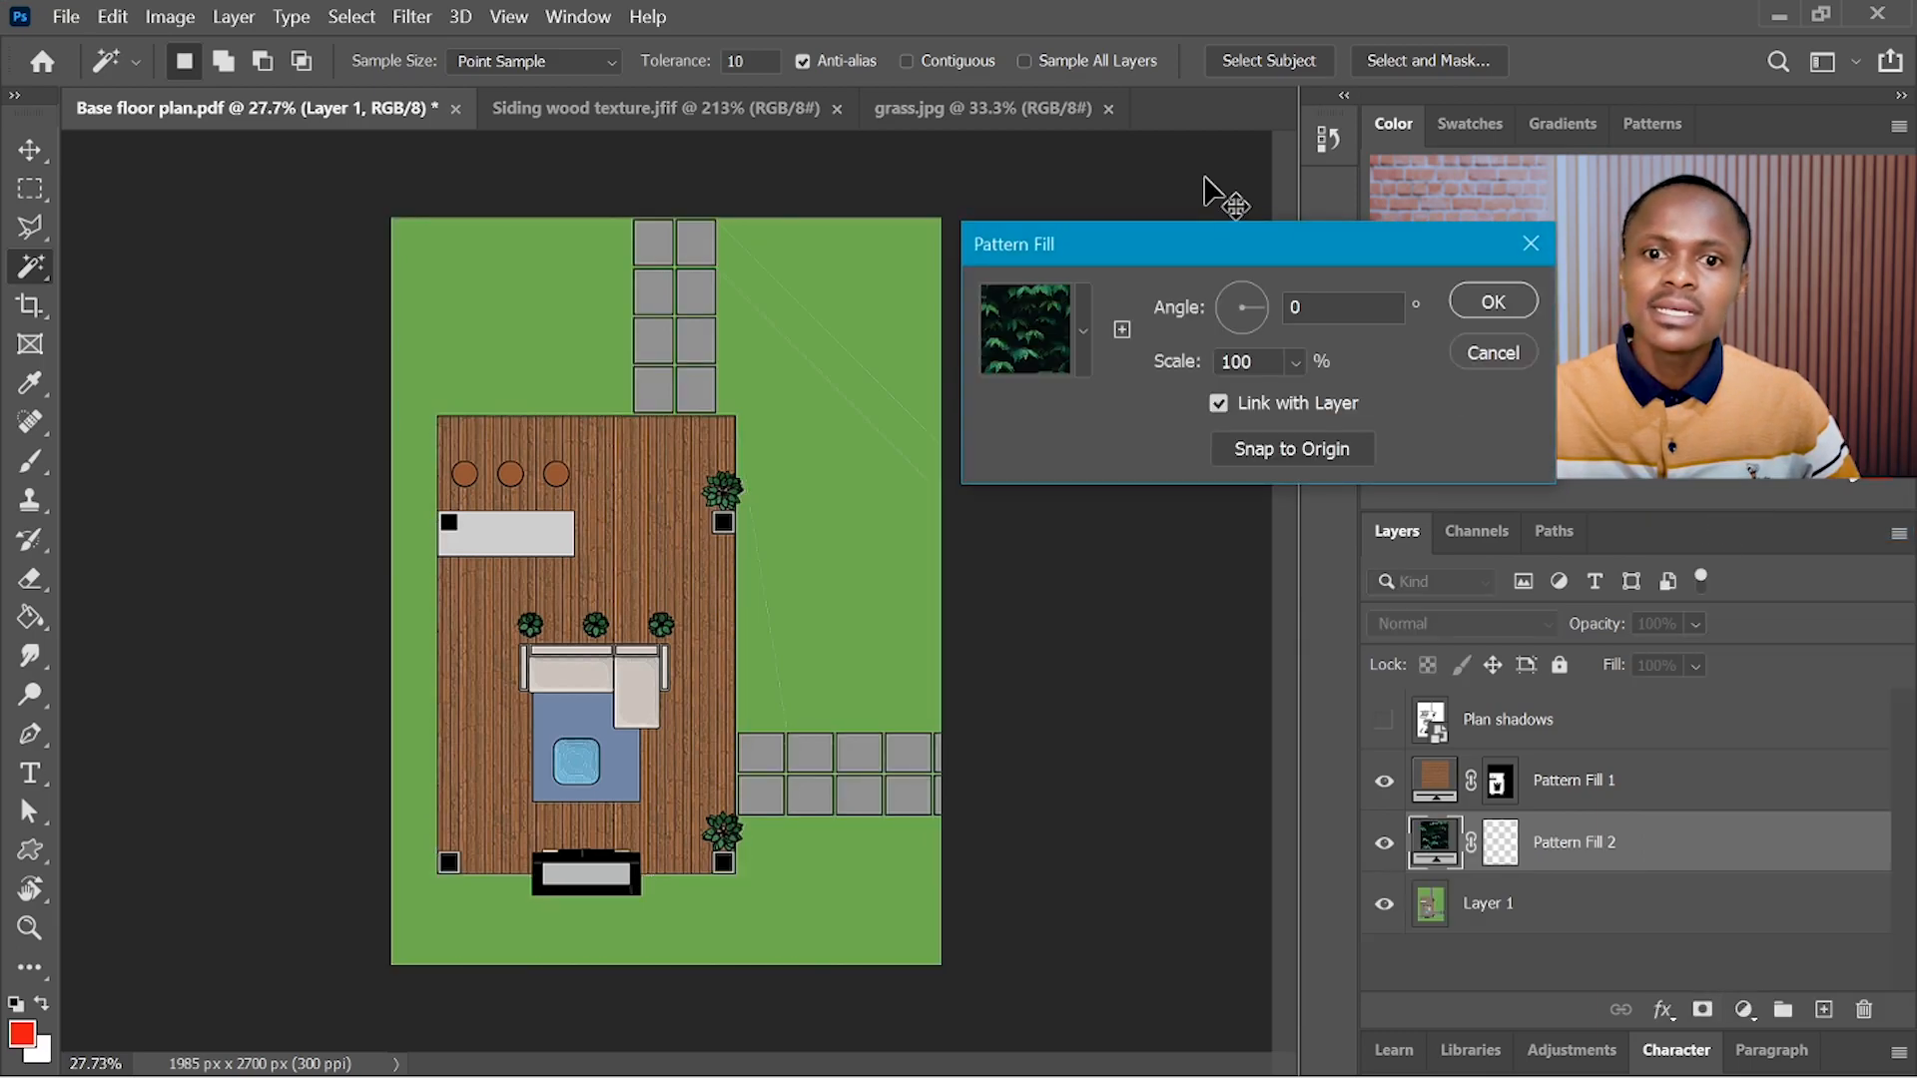
left_click(1085, 332)
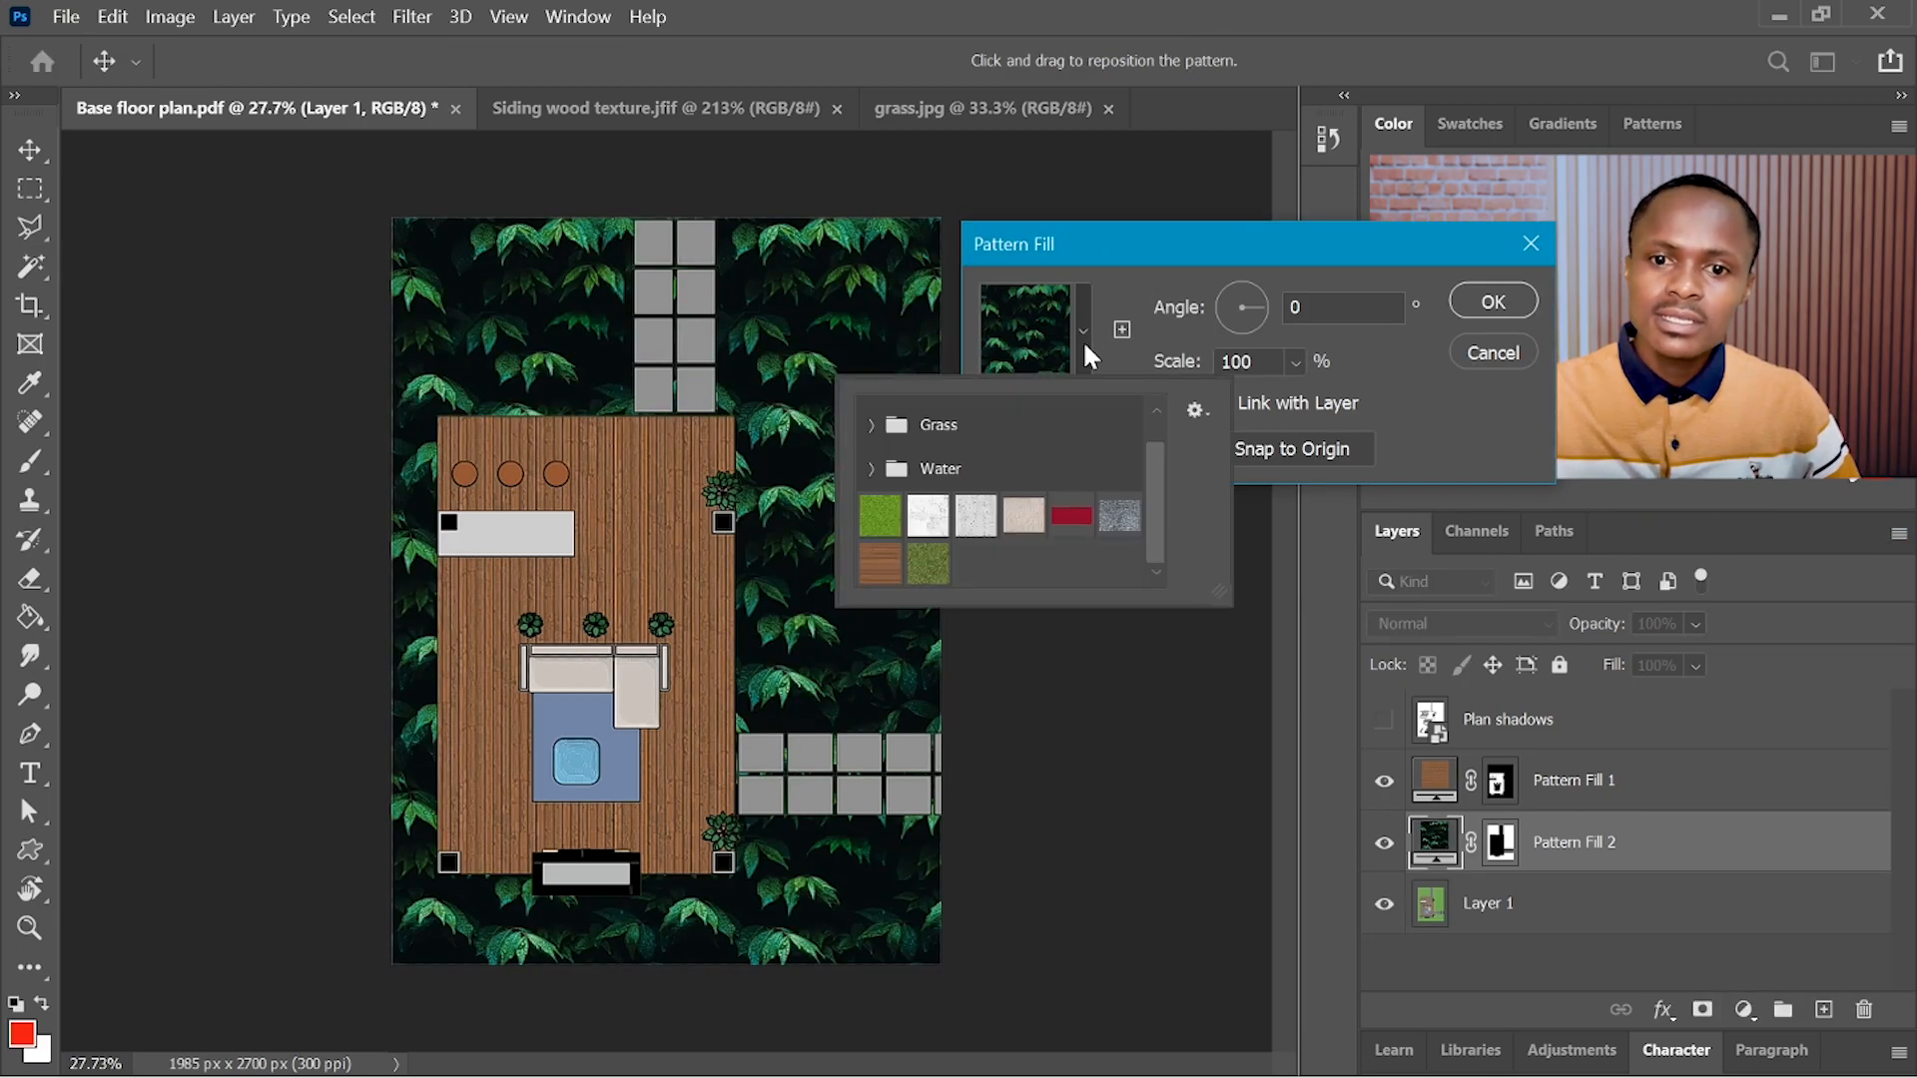
left_click(926, 563)
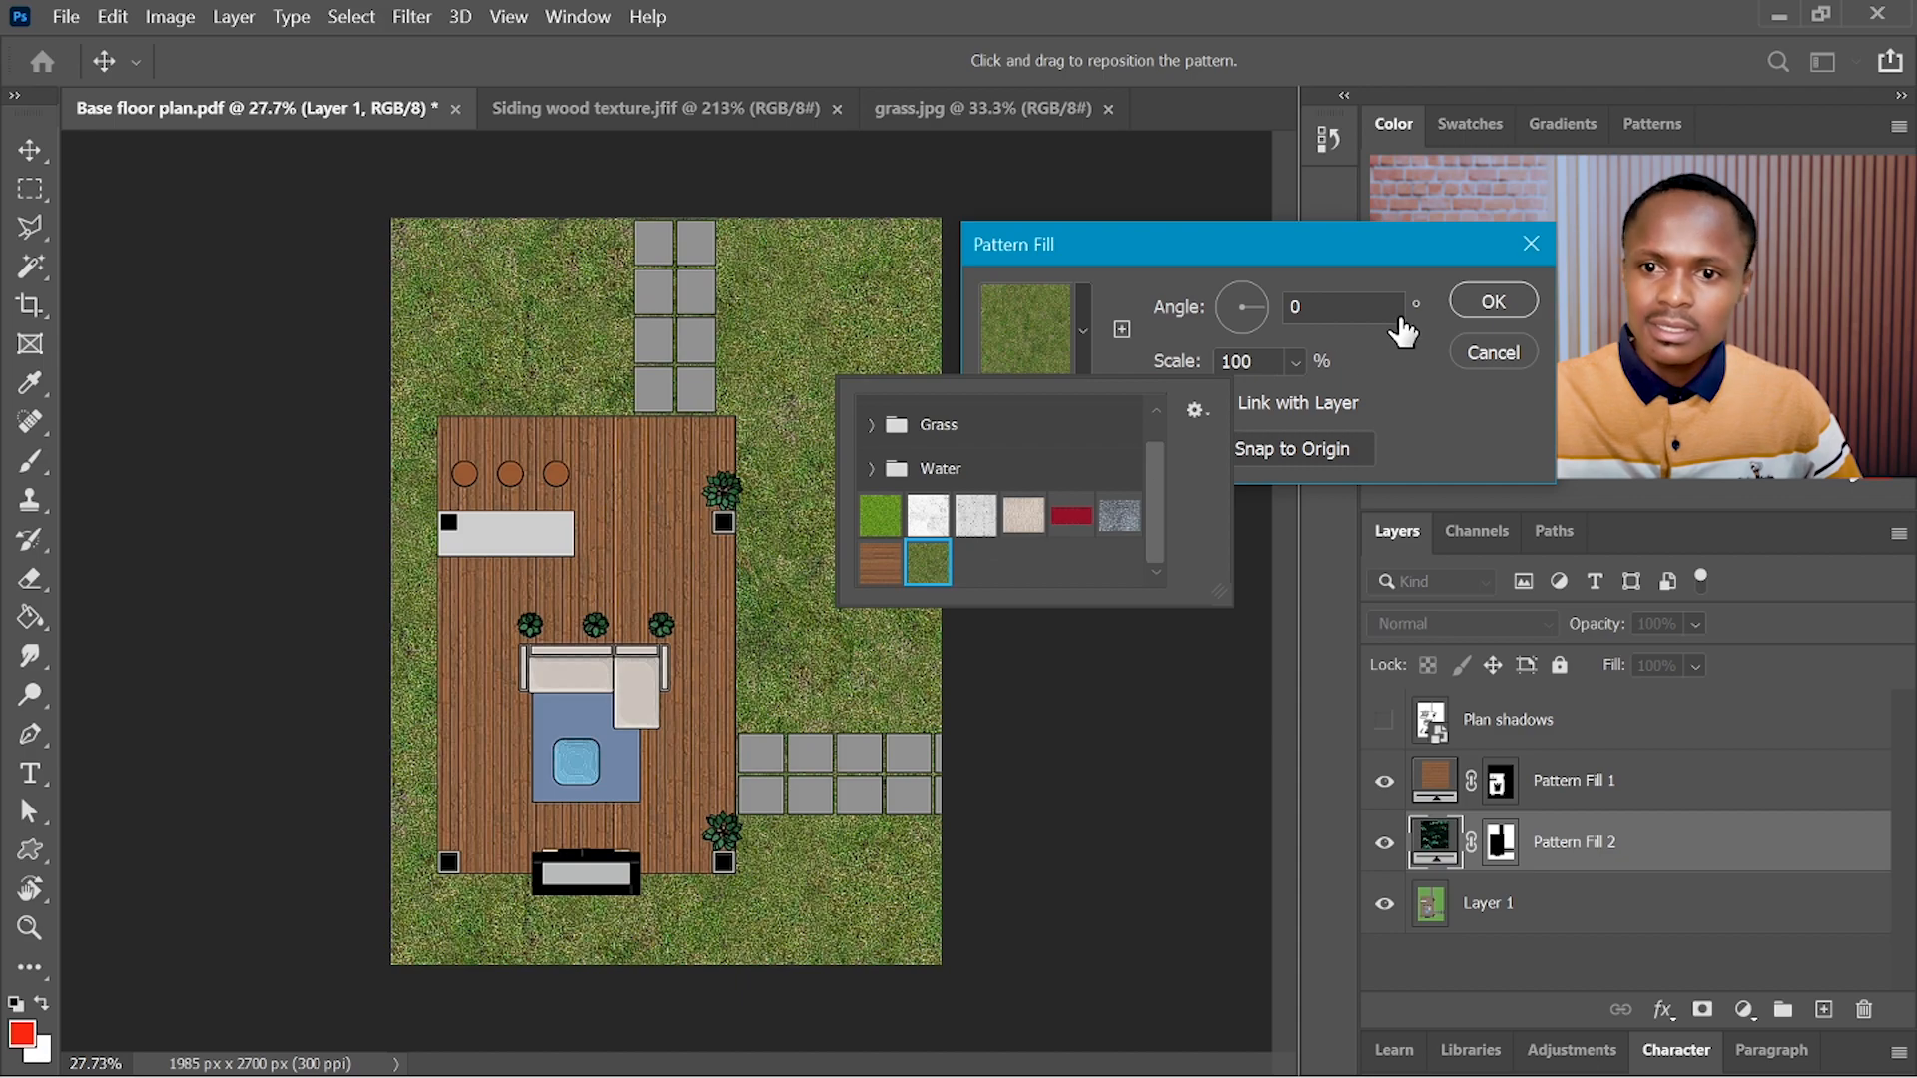
- Set the grass pattern fill's scale to 50% and apply the fill
left_click(1211, 369)
left_click_drag(1211, 368, 1182, 372)
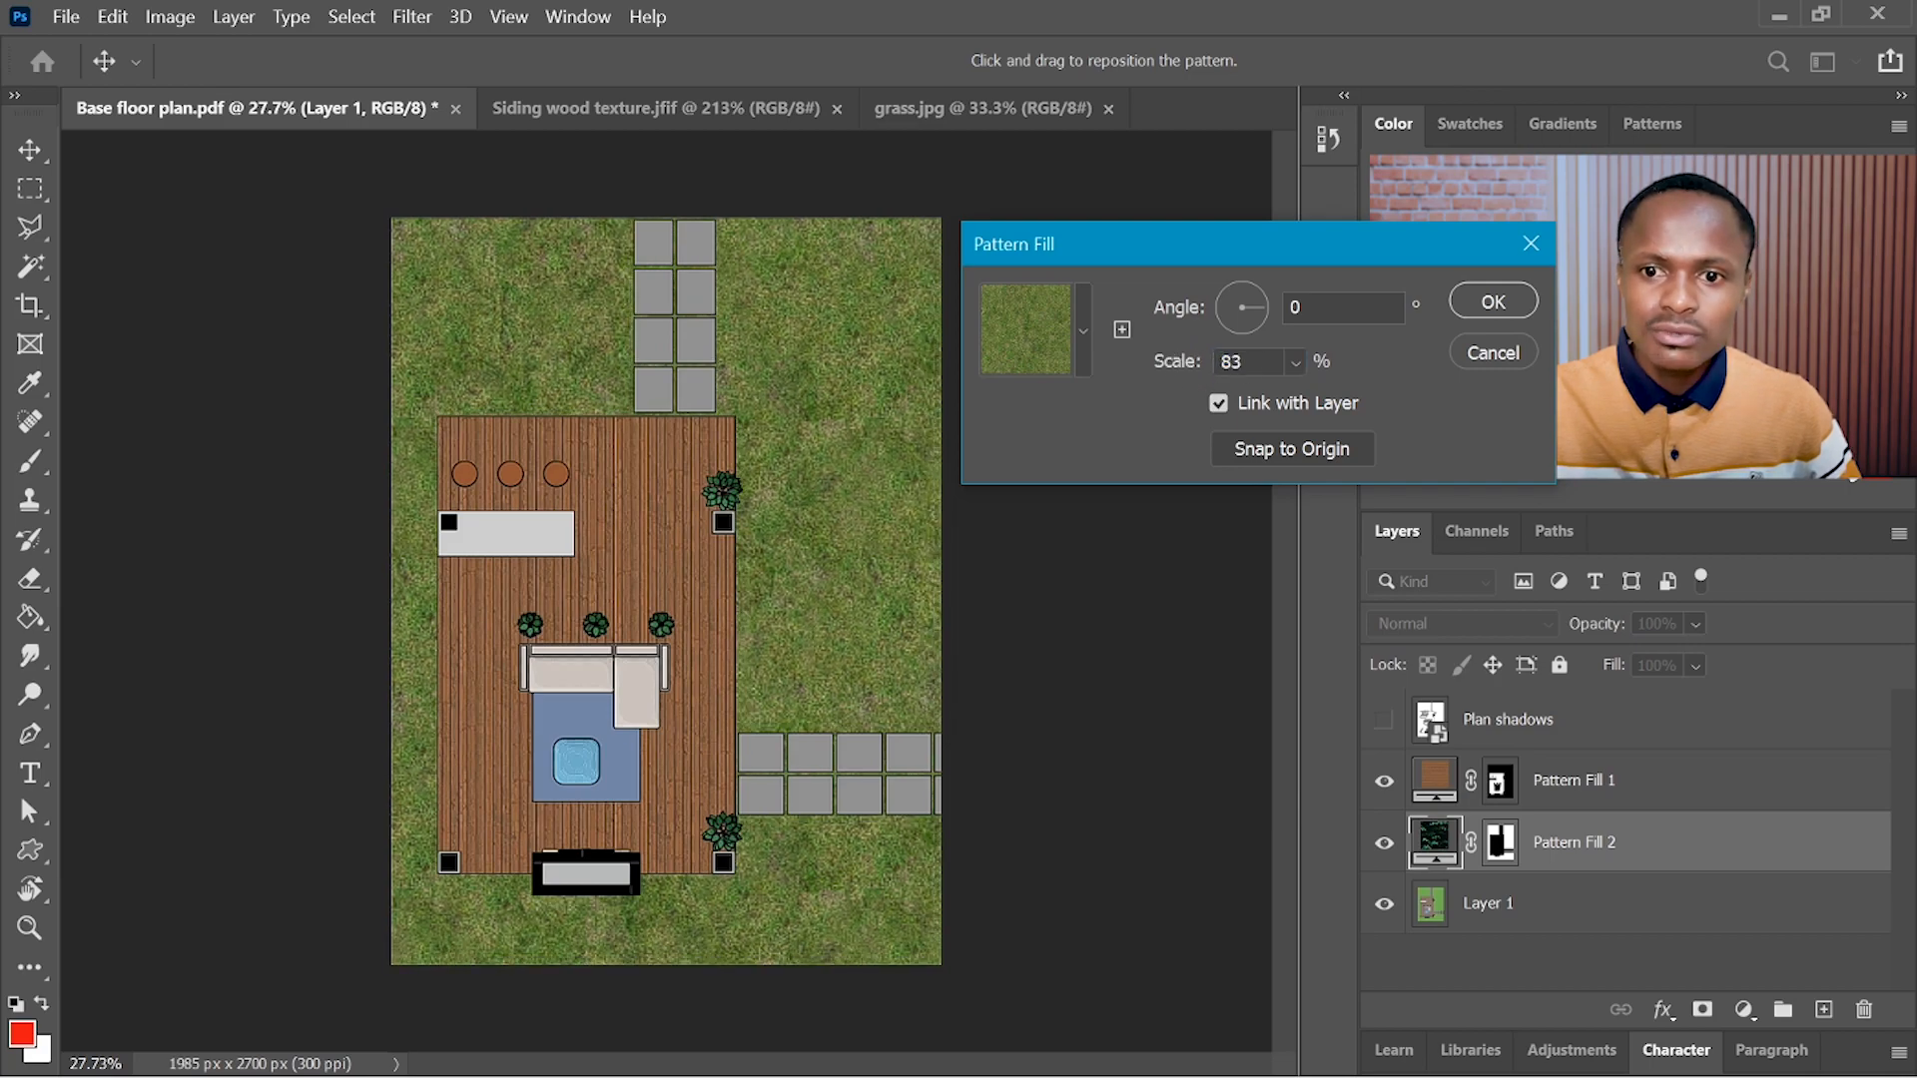
type("50")
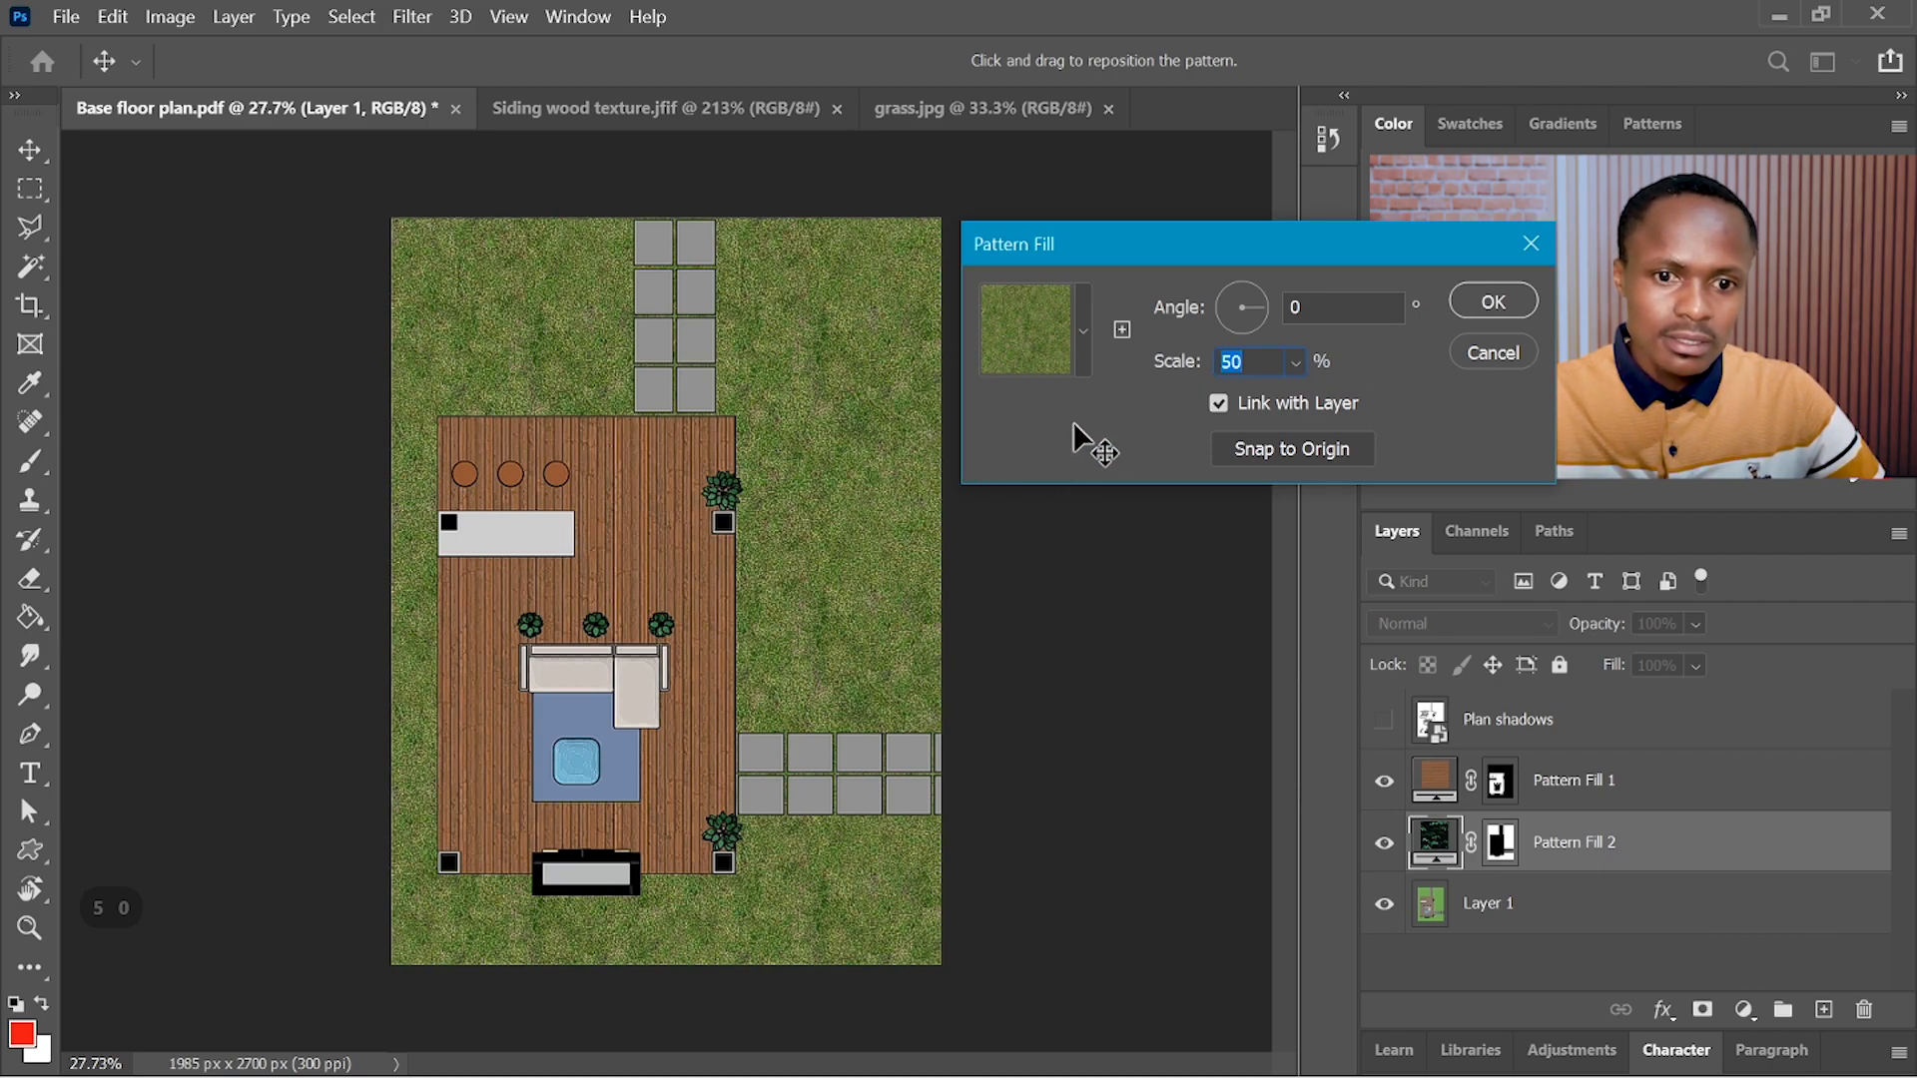
left_click(1484, 301)
- Select the light grey counter top on Layer 1 with the Magic Wand tool
key("w")
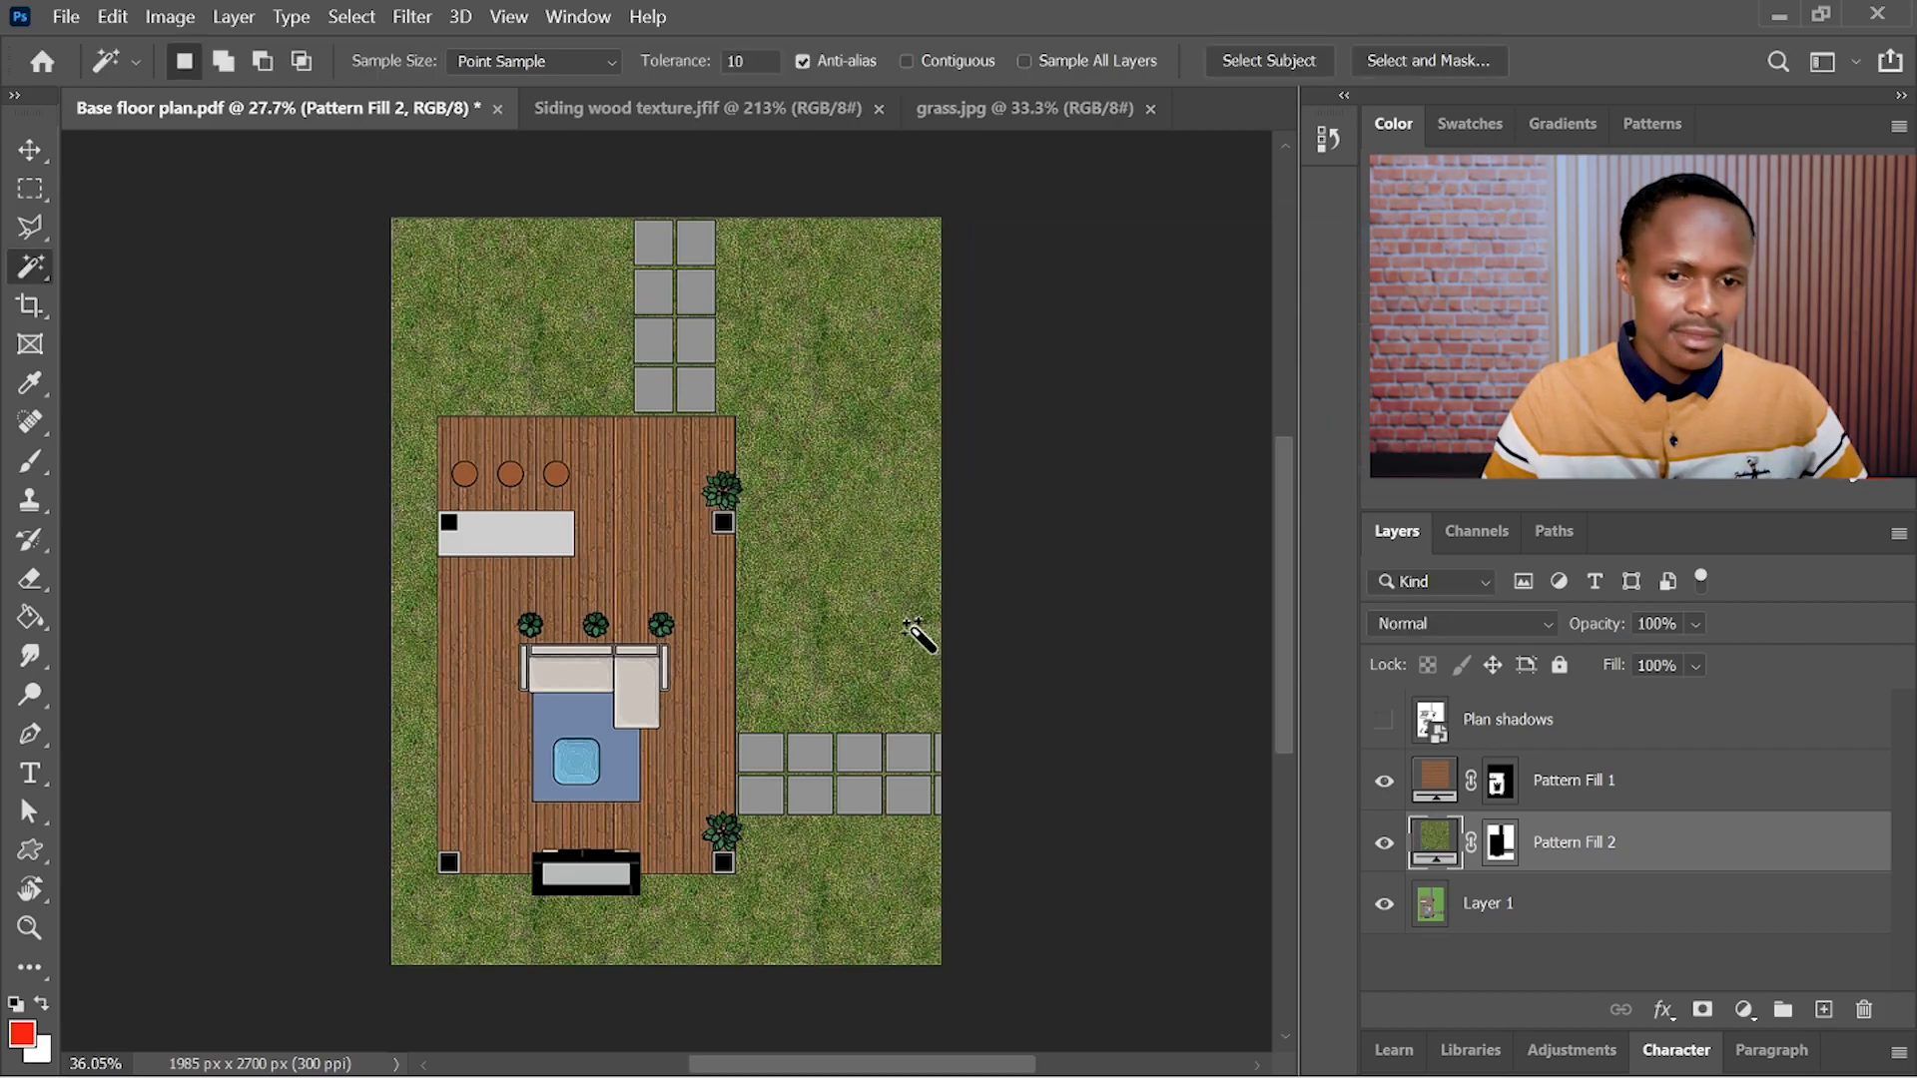
scroll(774, 741, "up", 2)
scroll(770, 675, "up", 2)
scroll(770, 675, "down", 3)
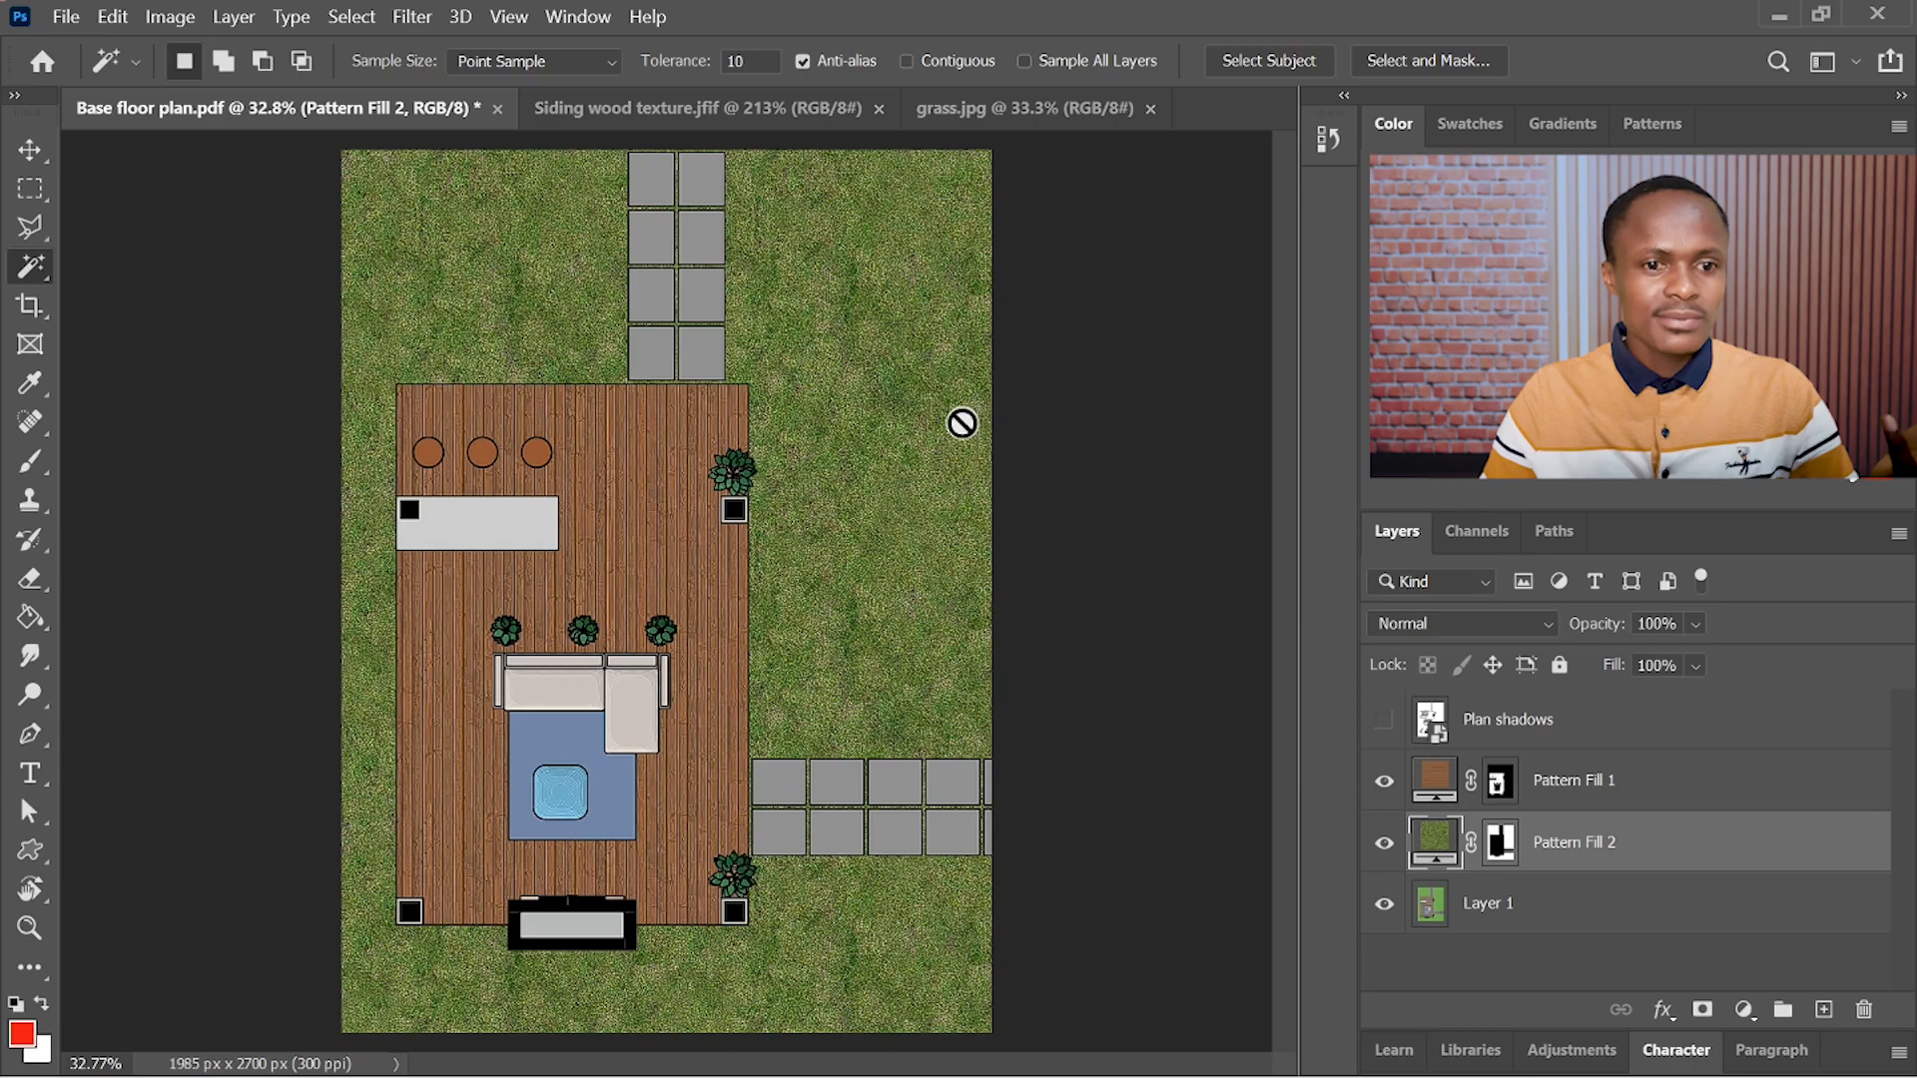
left_click(1448, 909)
key("2")
key("w")
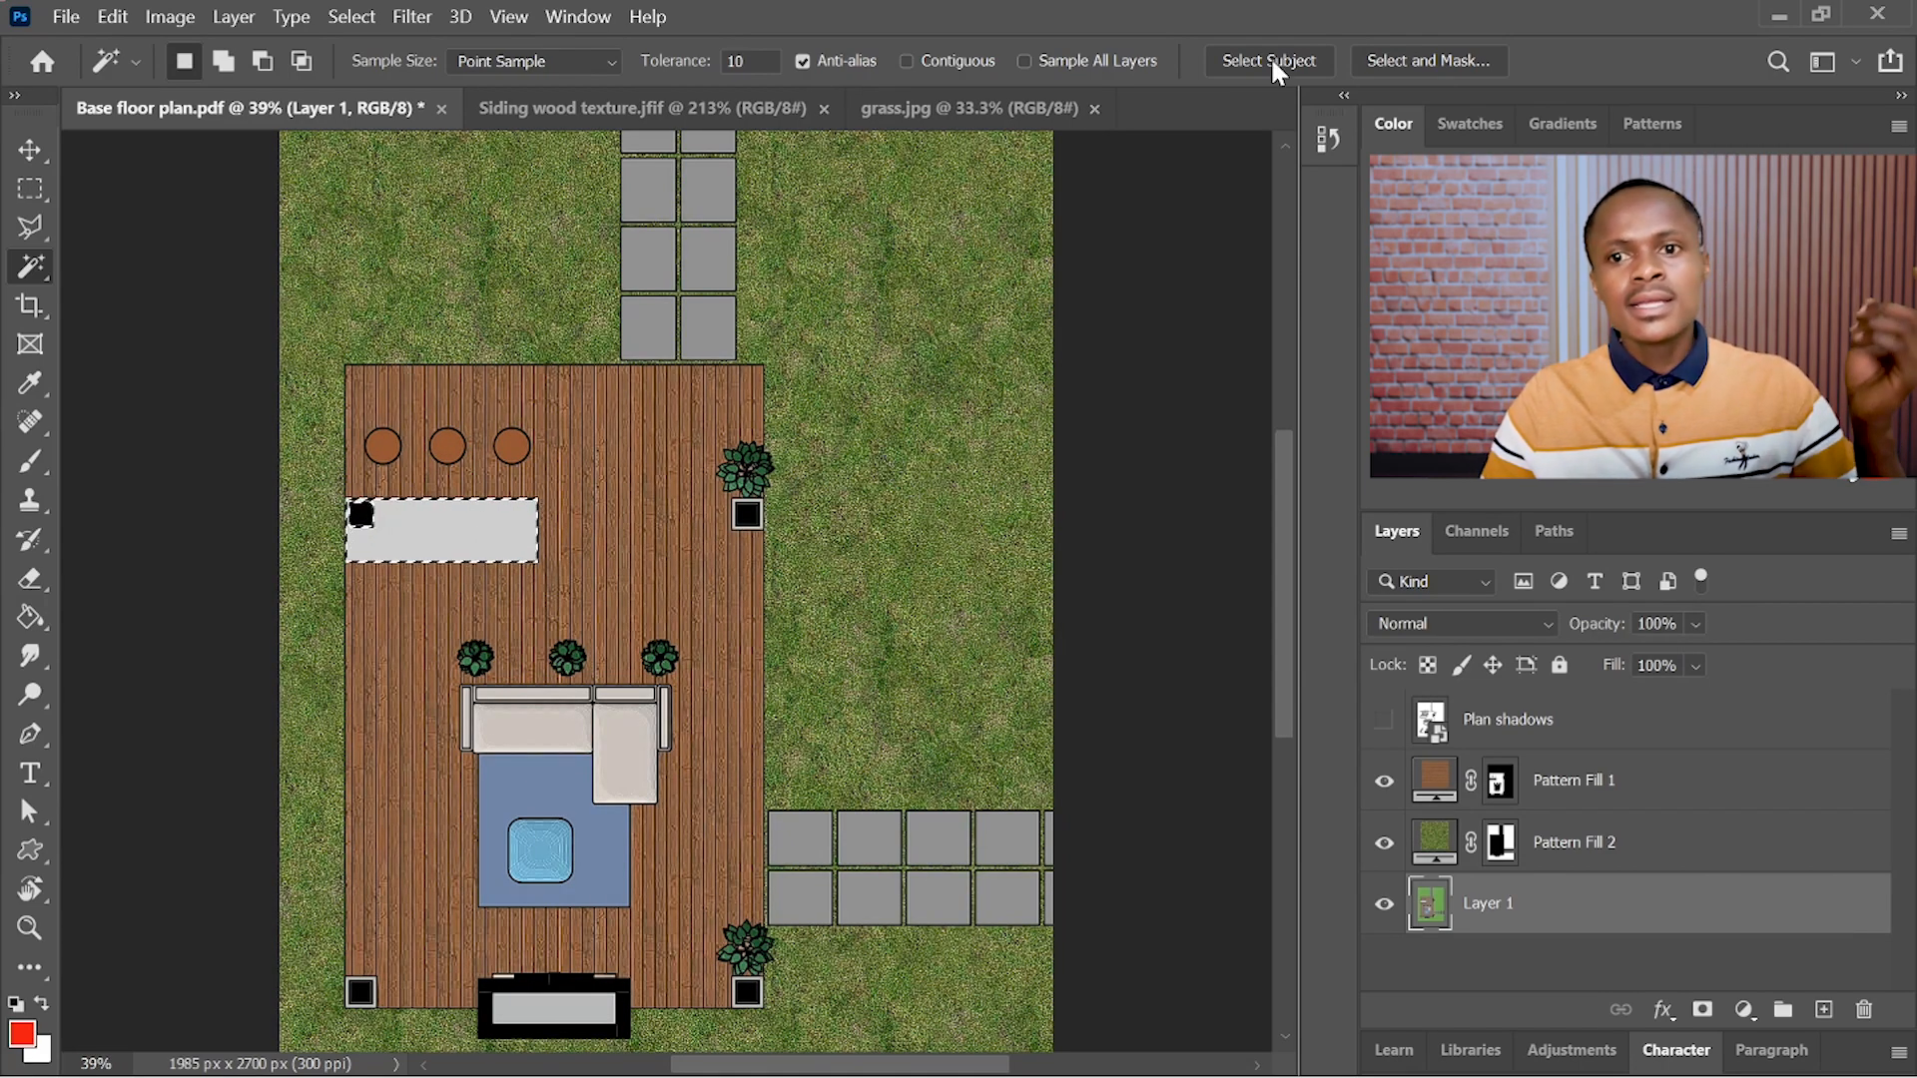
- Add a pattern fill layer over the selected counter top, using the white marble pattern
left_click(1745, 1011)
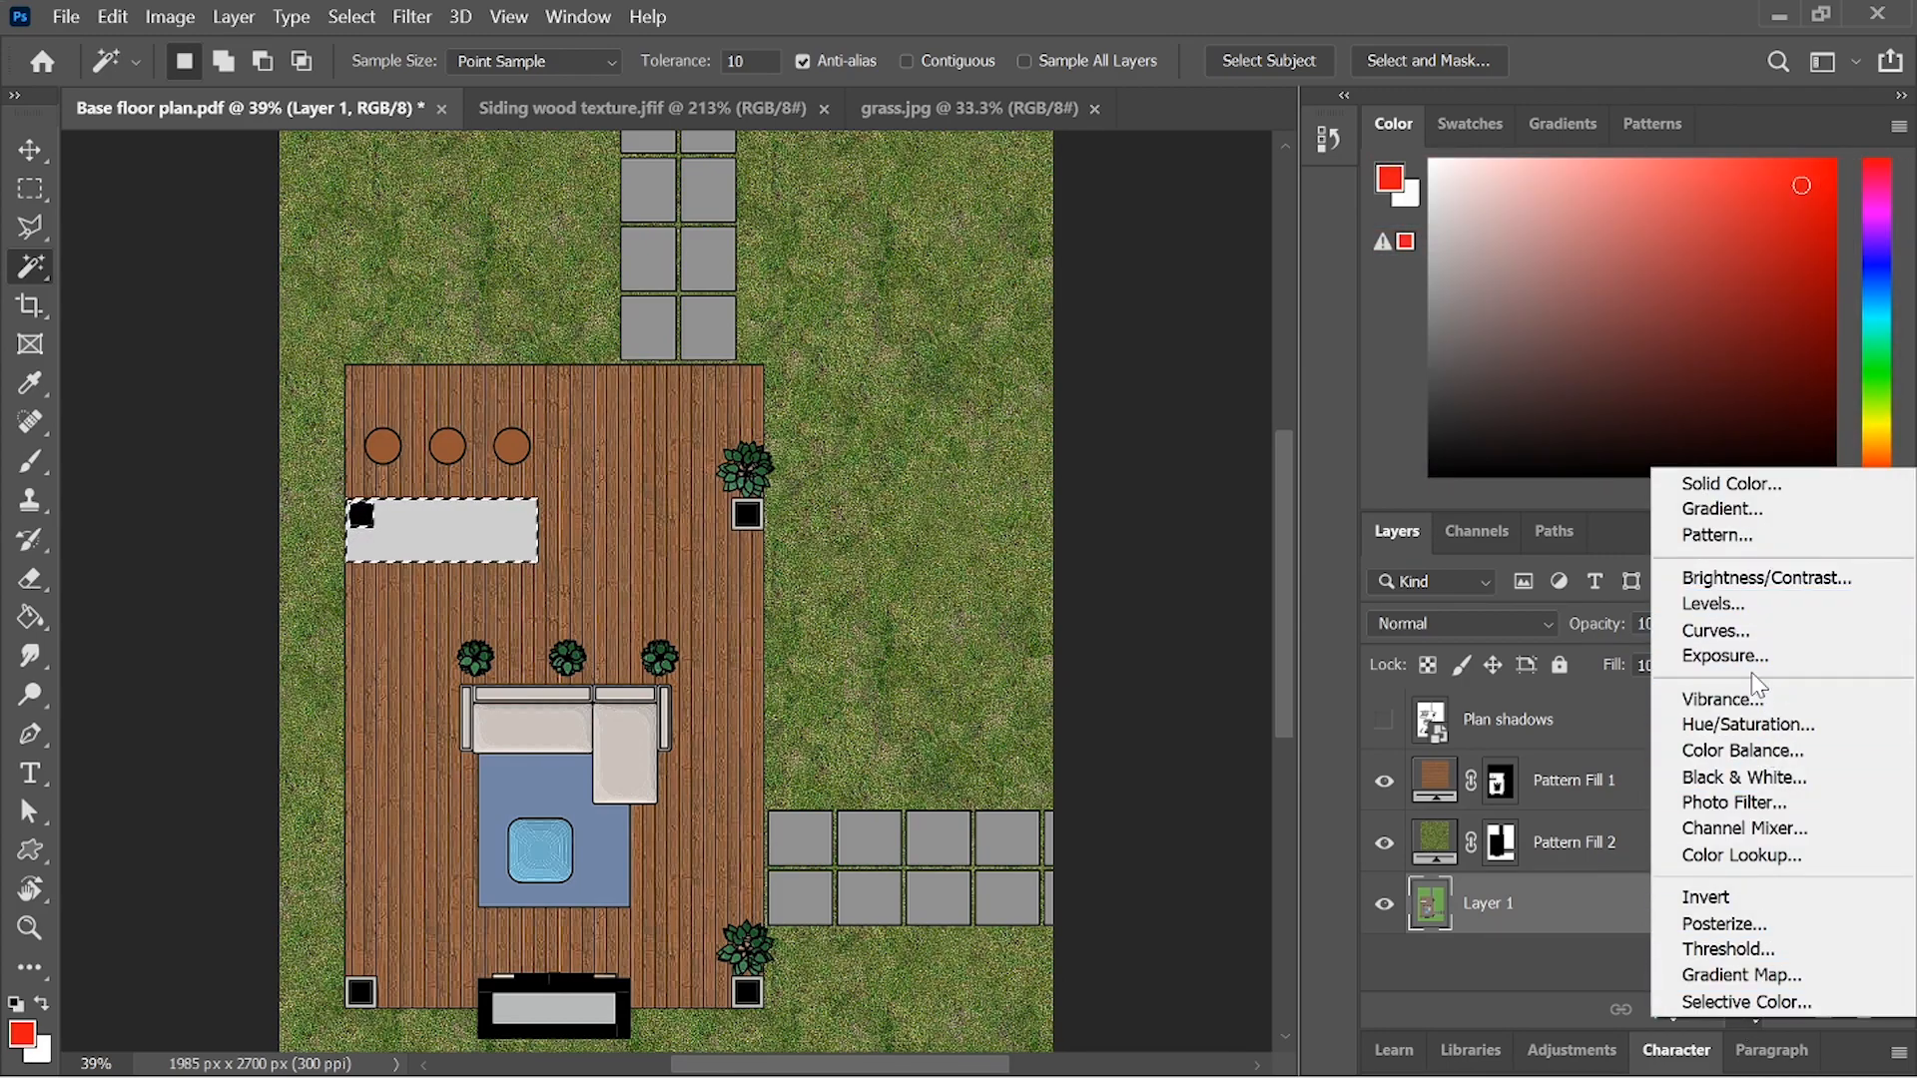
left_click(1749, 539)
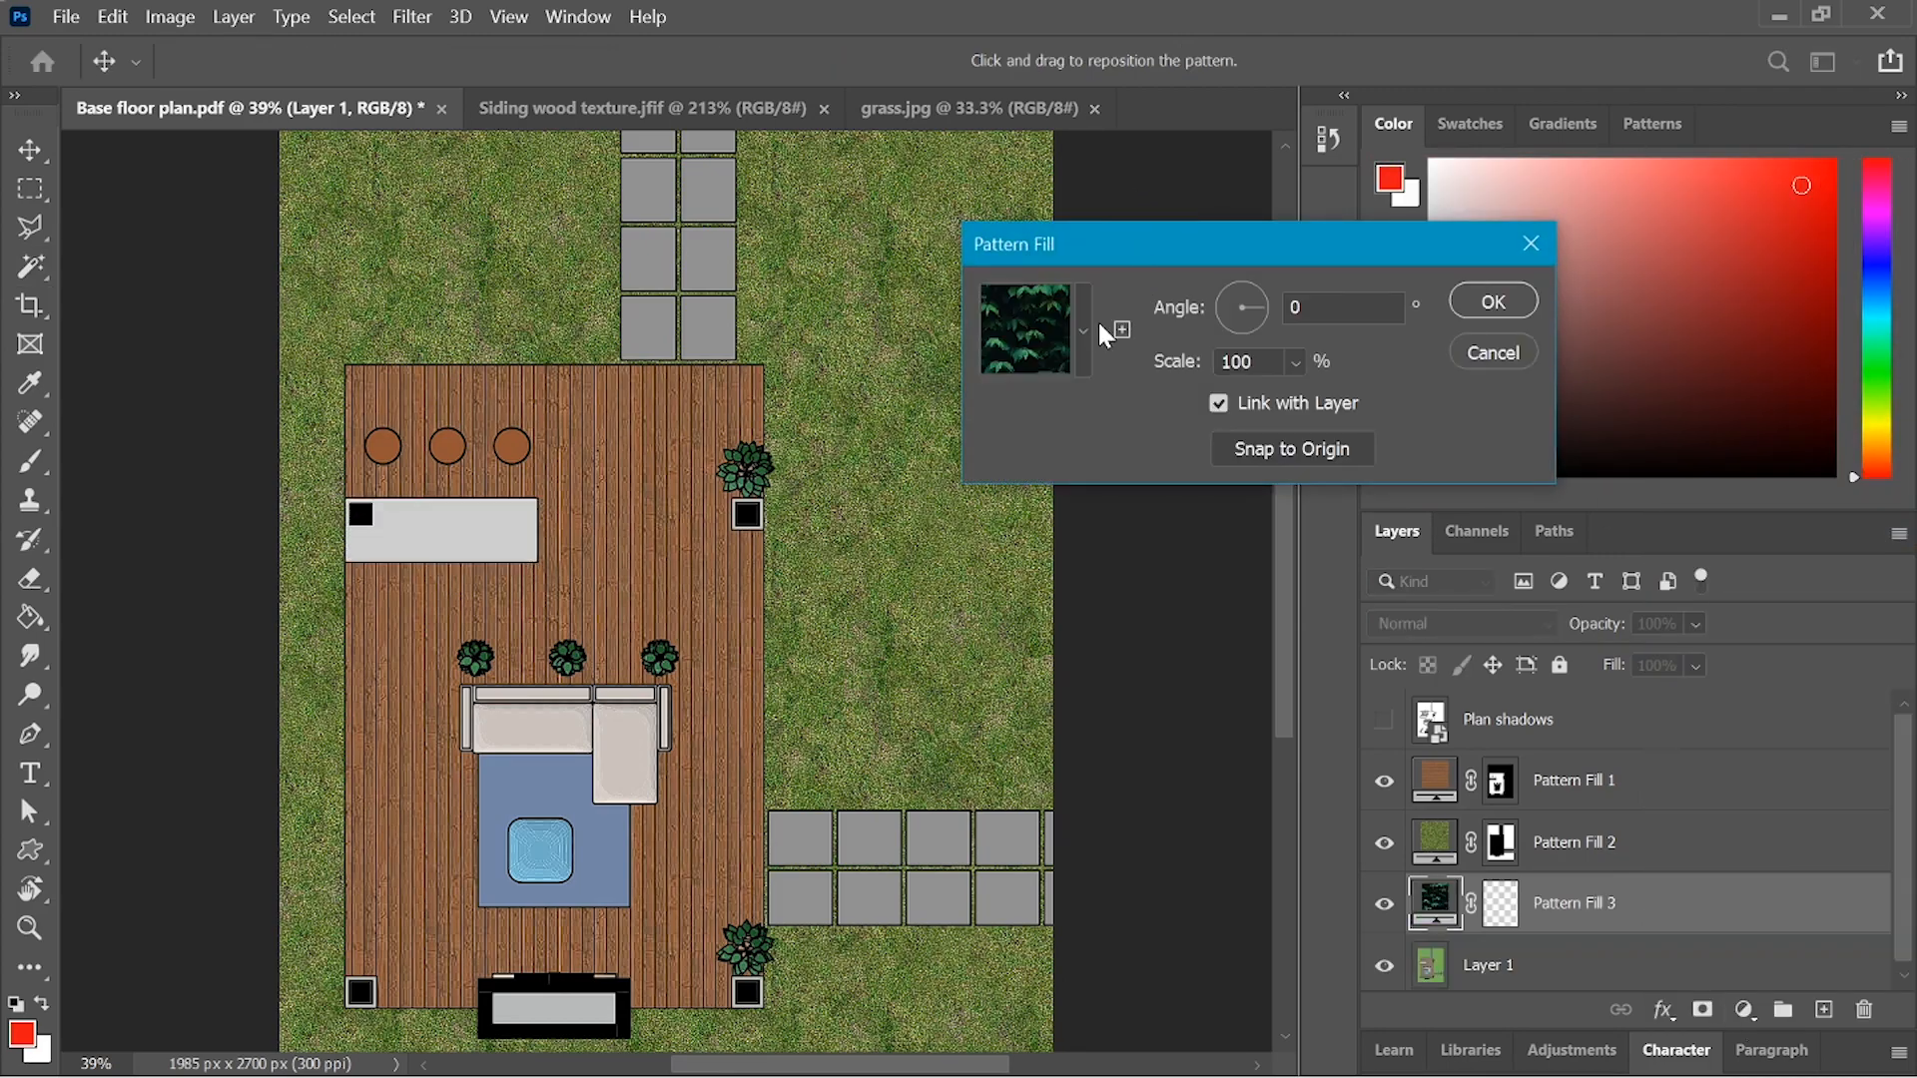
left_click(1083, 332)
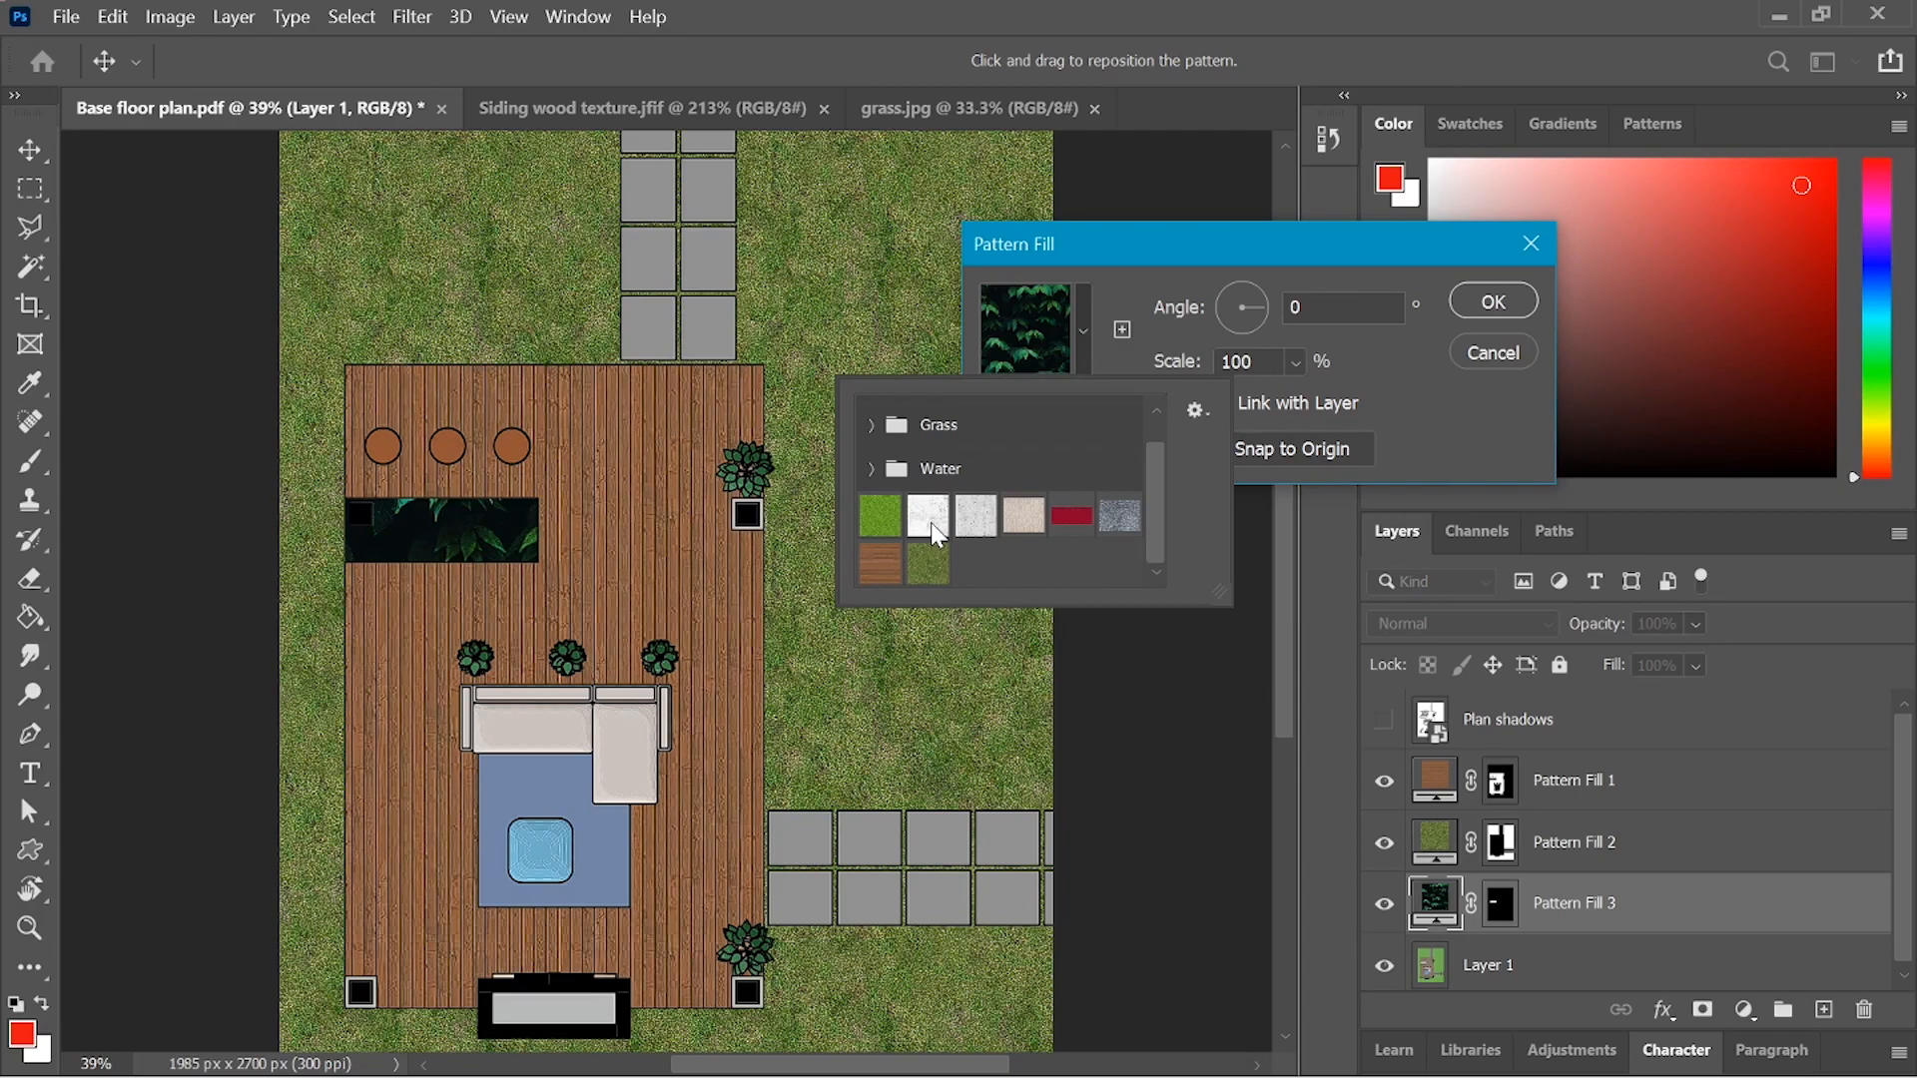
left_click(929, 515)
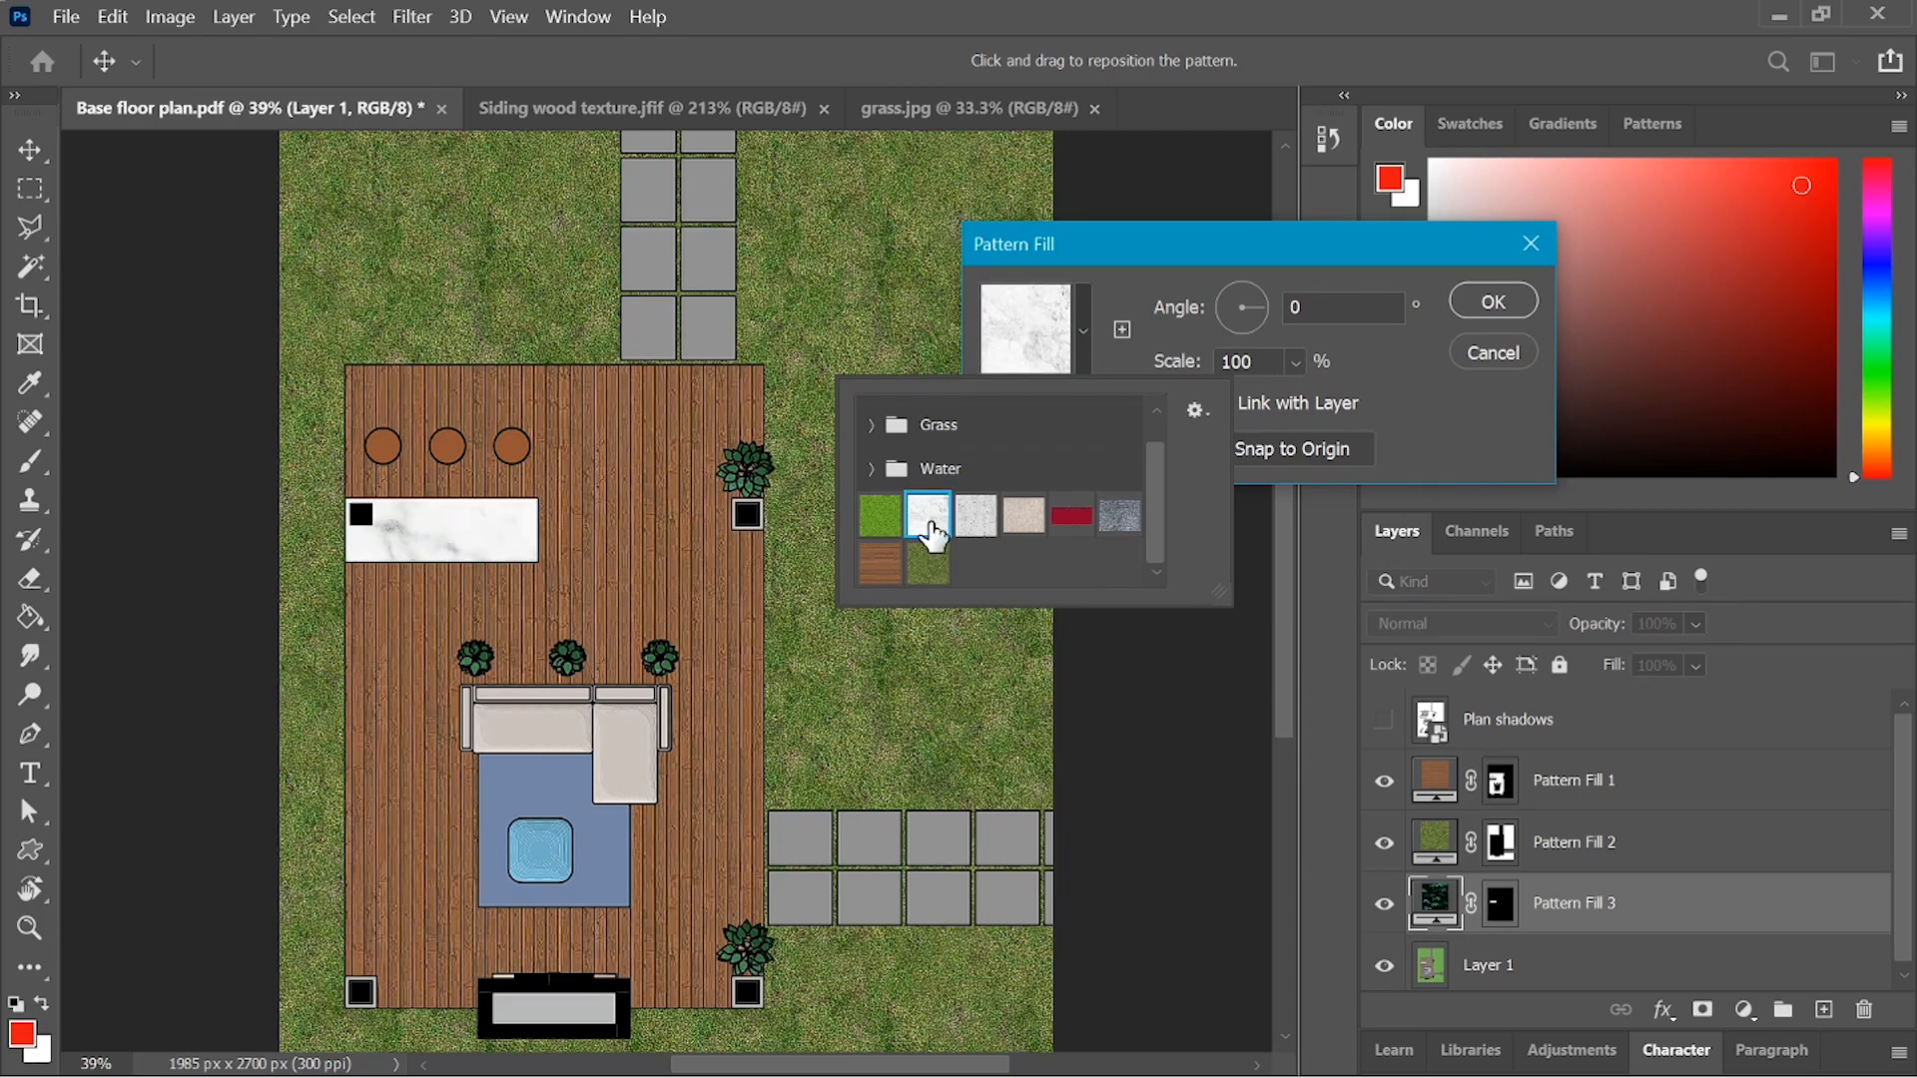
left_click(1143, 342)
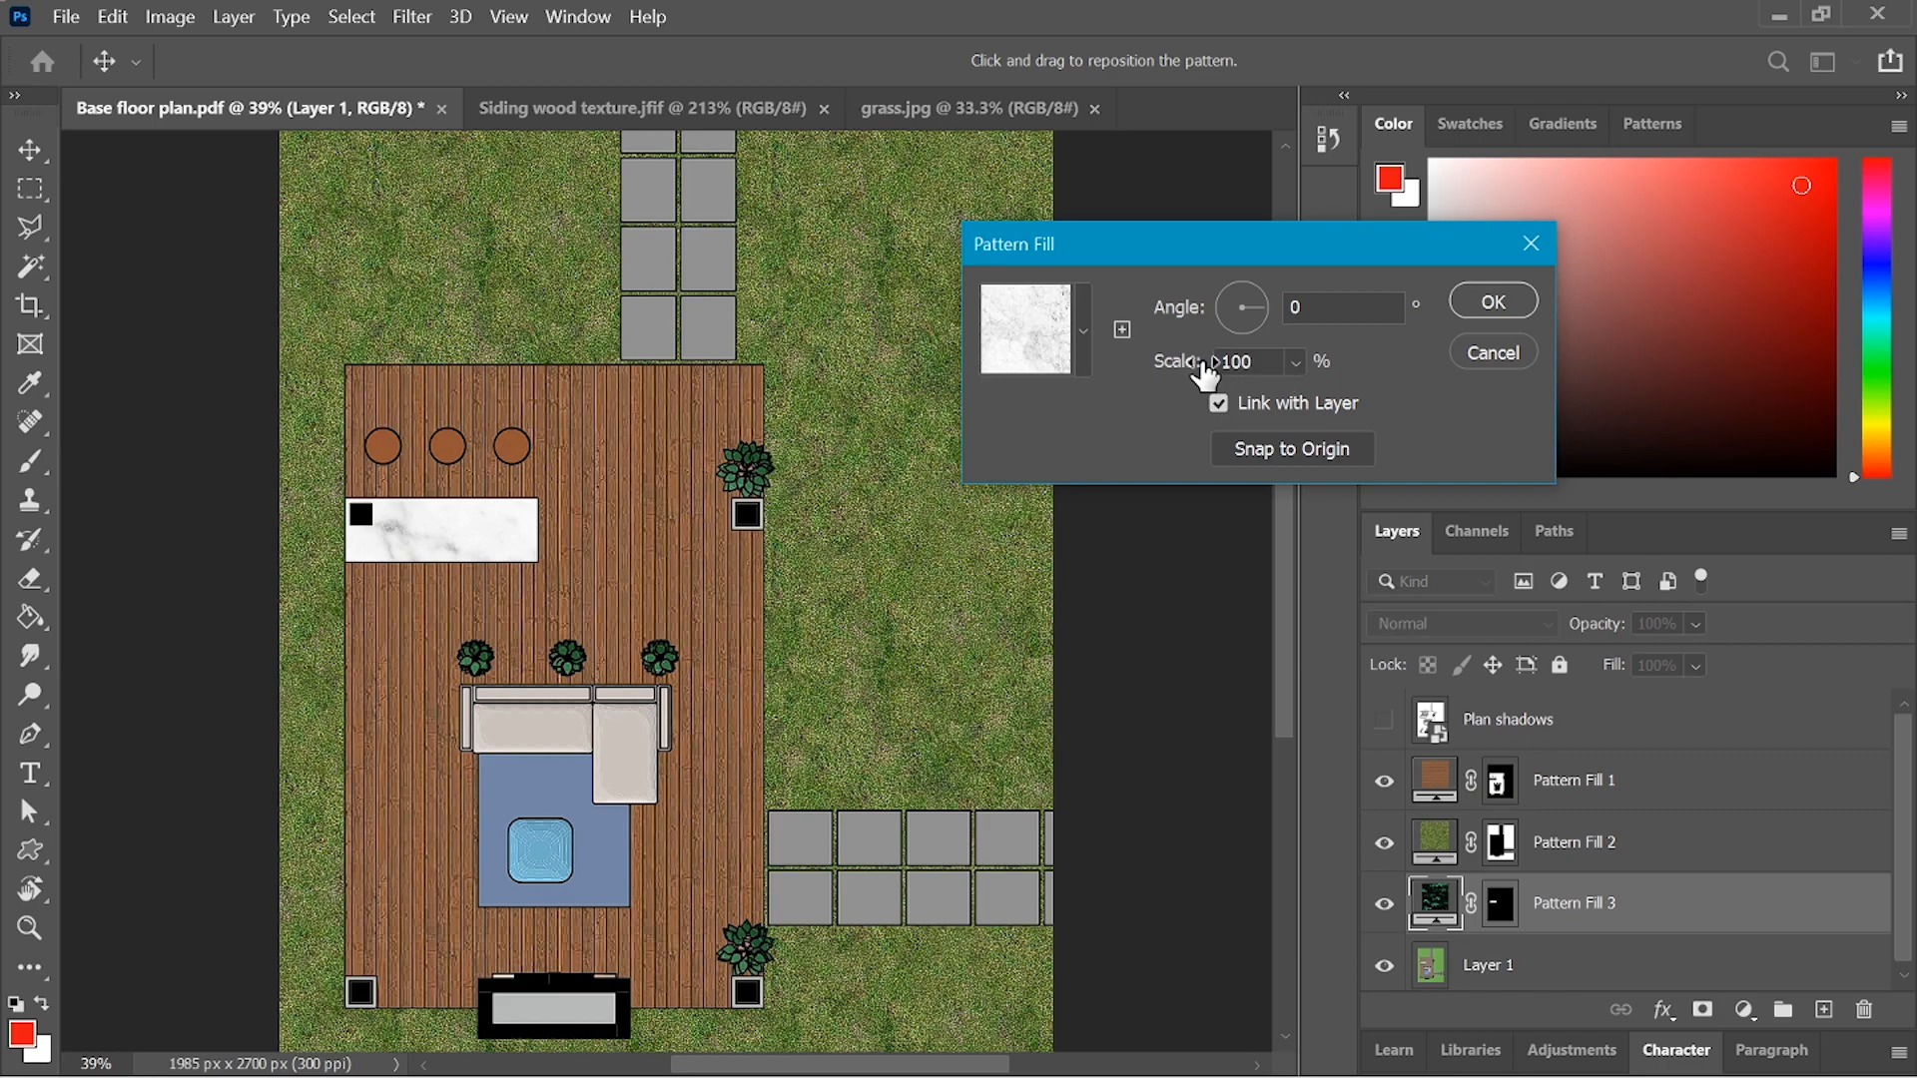
- Set the marble pattern fill's scale to 5% and apply the fill
left_click_drag(1205, 374, 1181, 376)
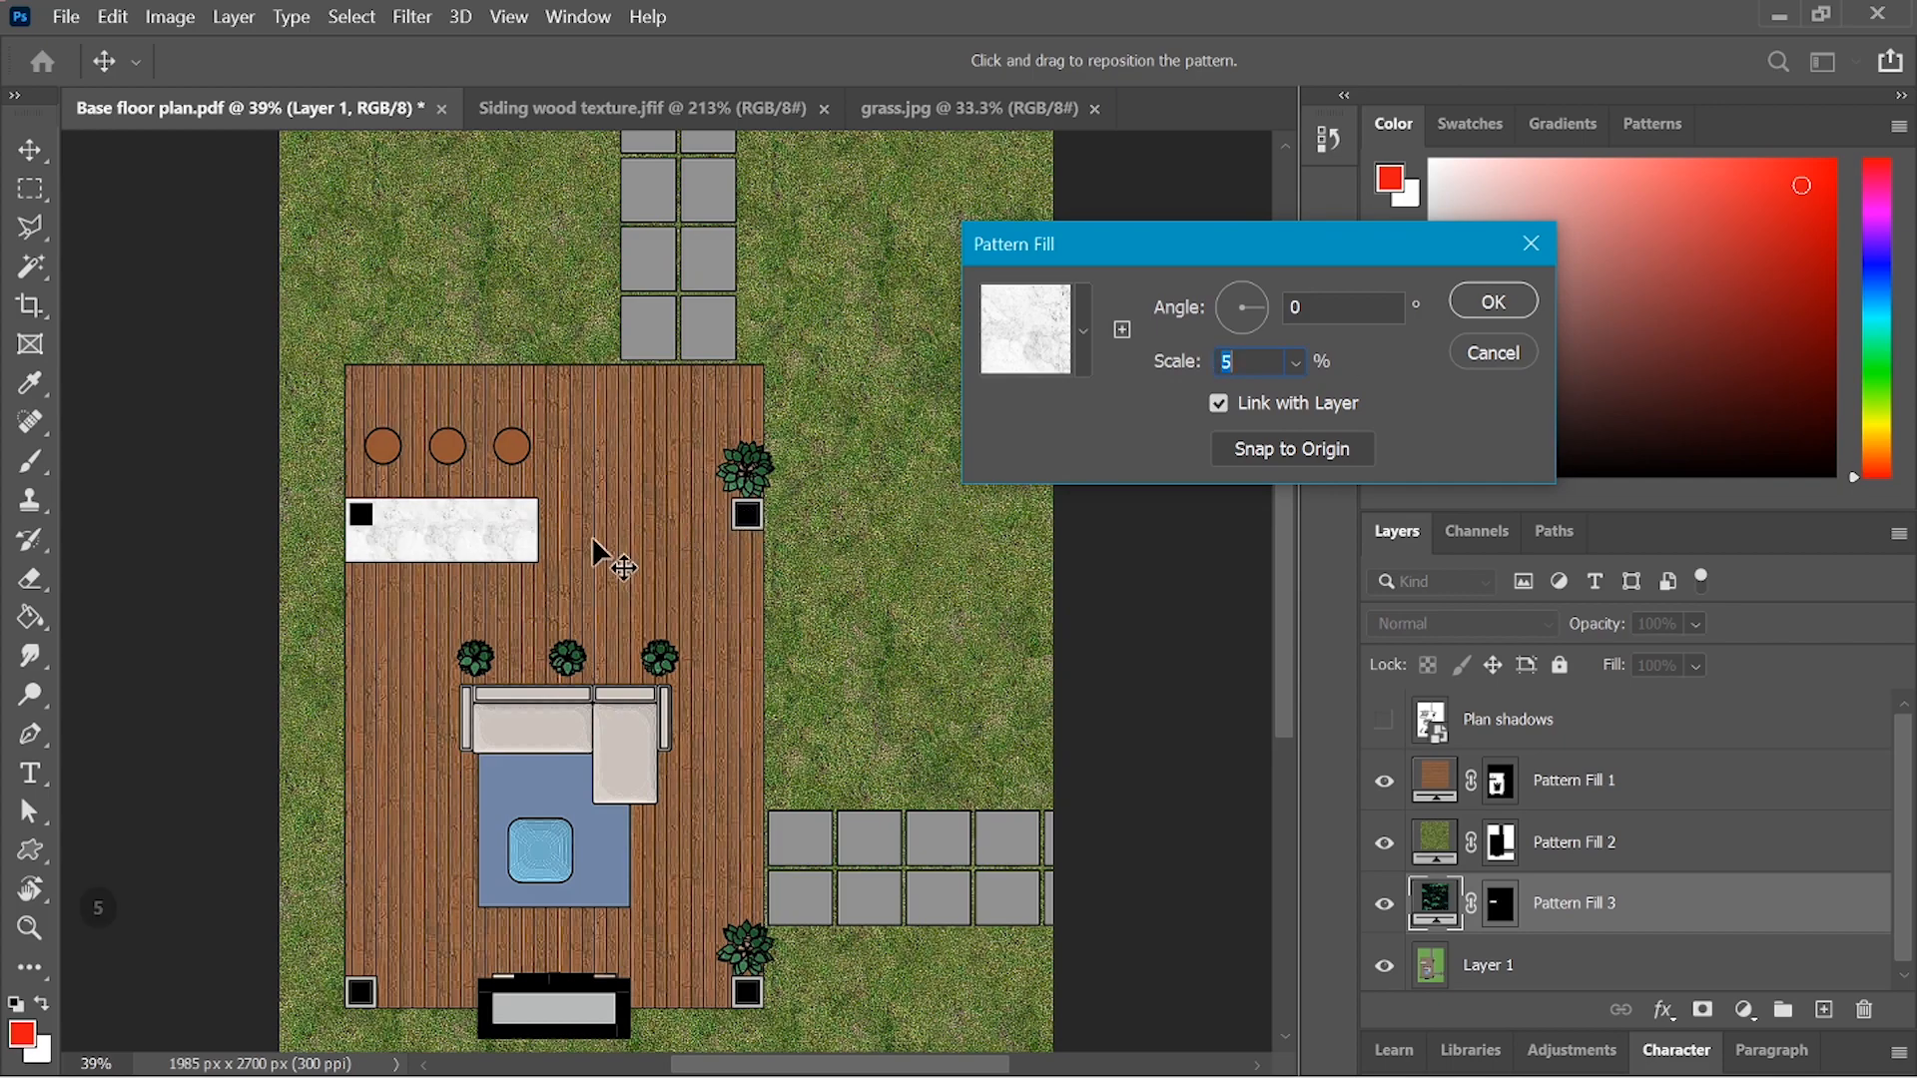
scroll(507, 561, "up", 2)
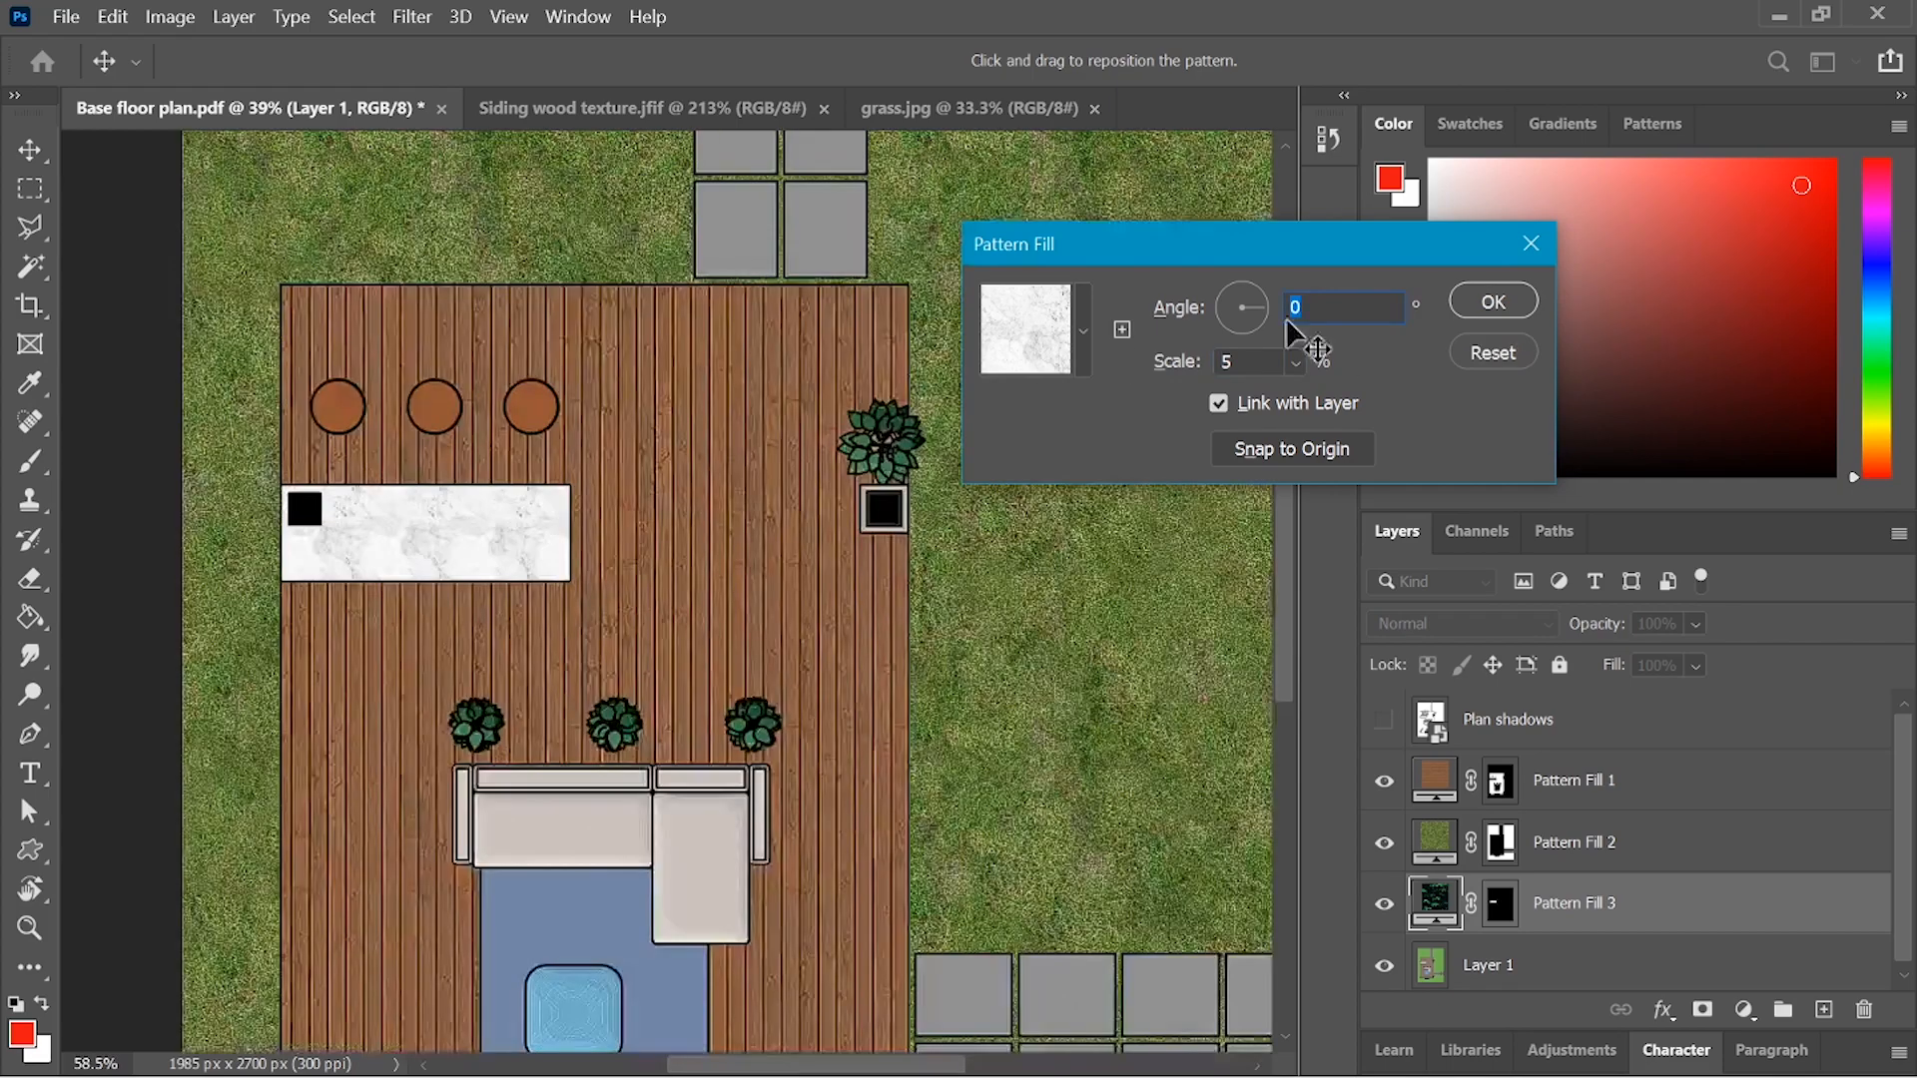
scroll(551, 800, "up", 2)
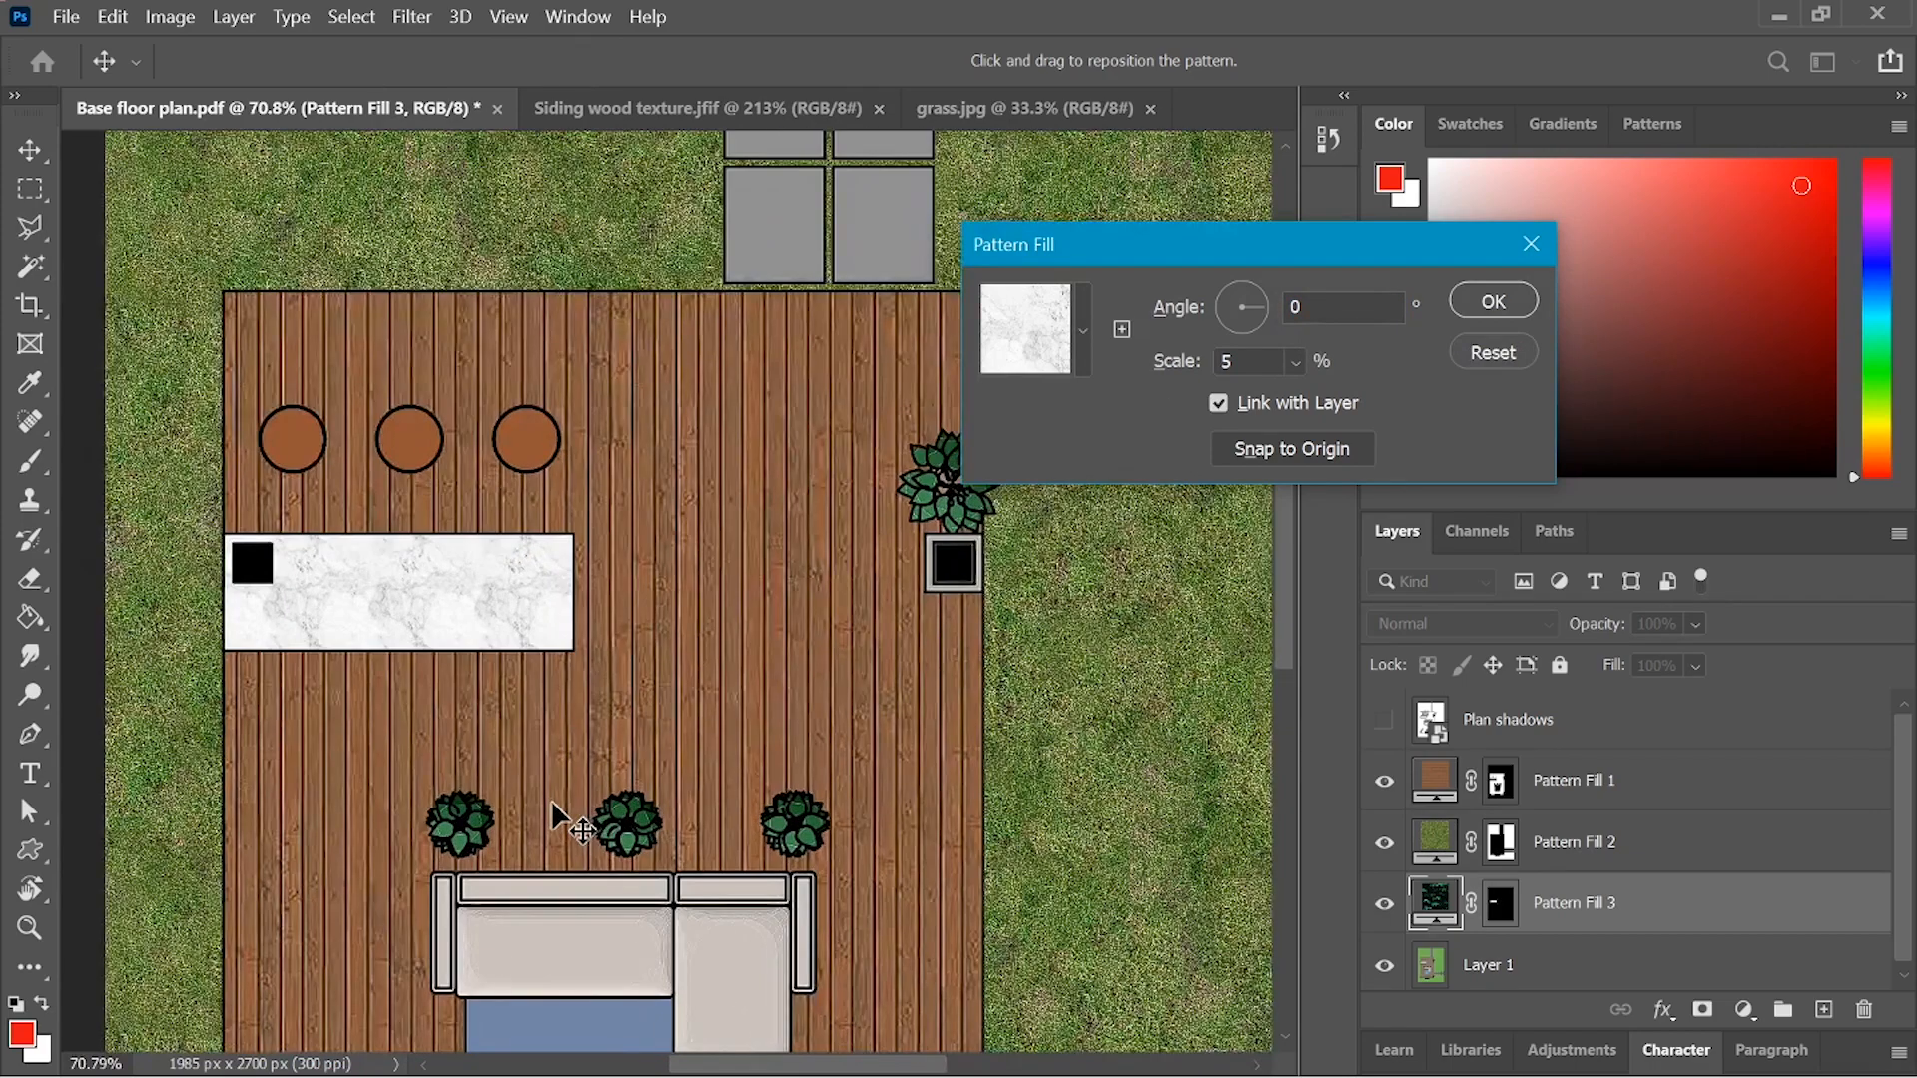
scroll(489, 633, "down", 4)
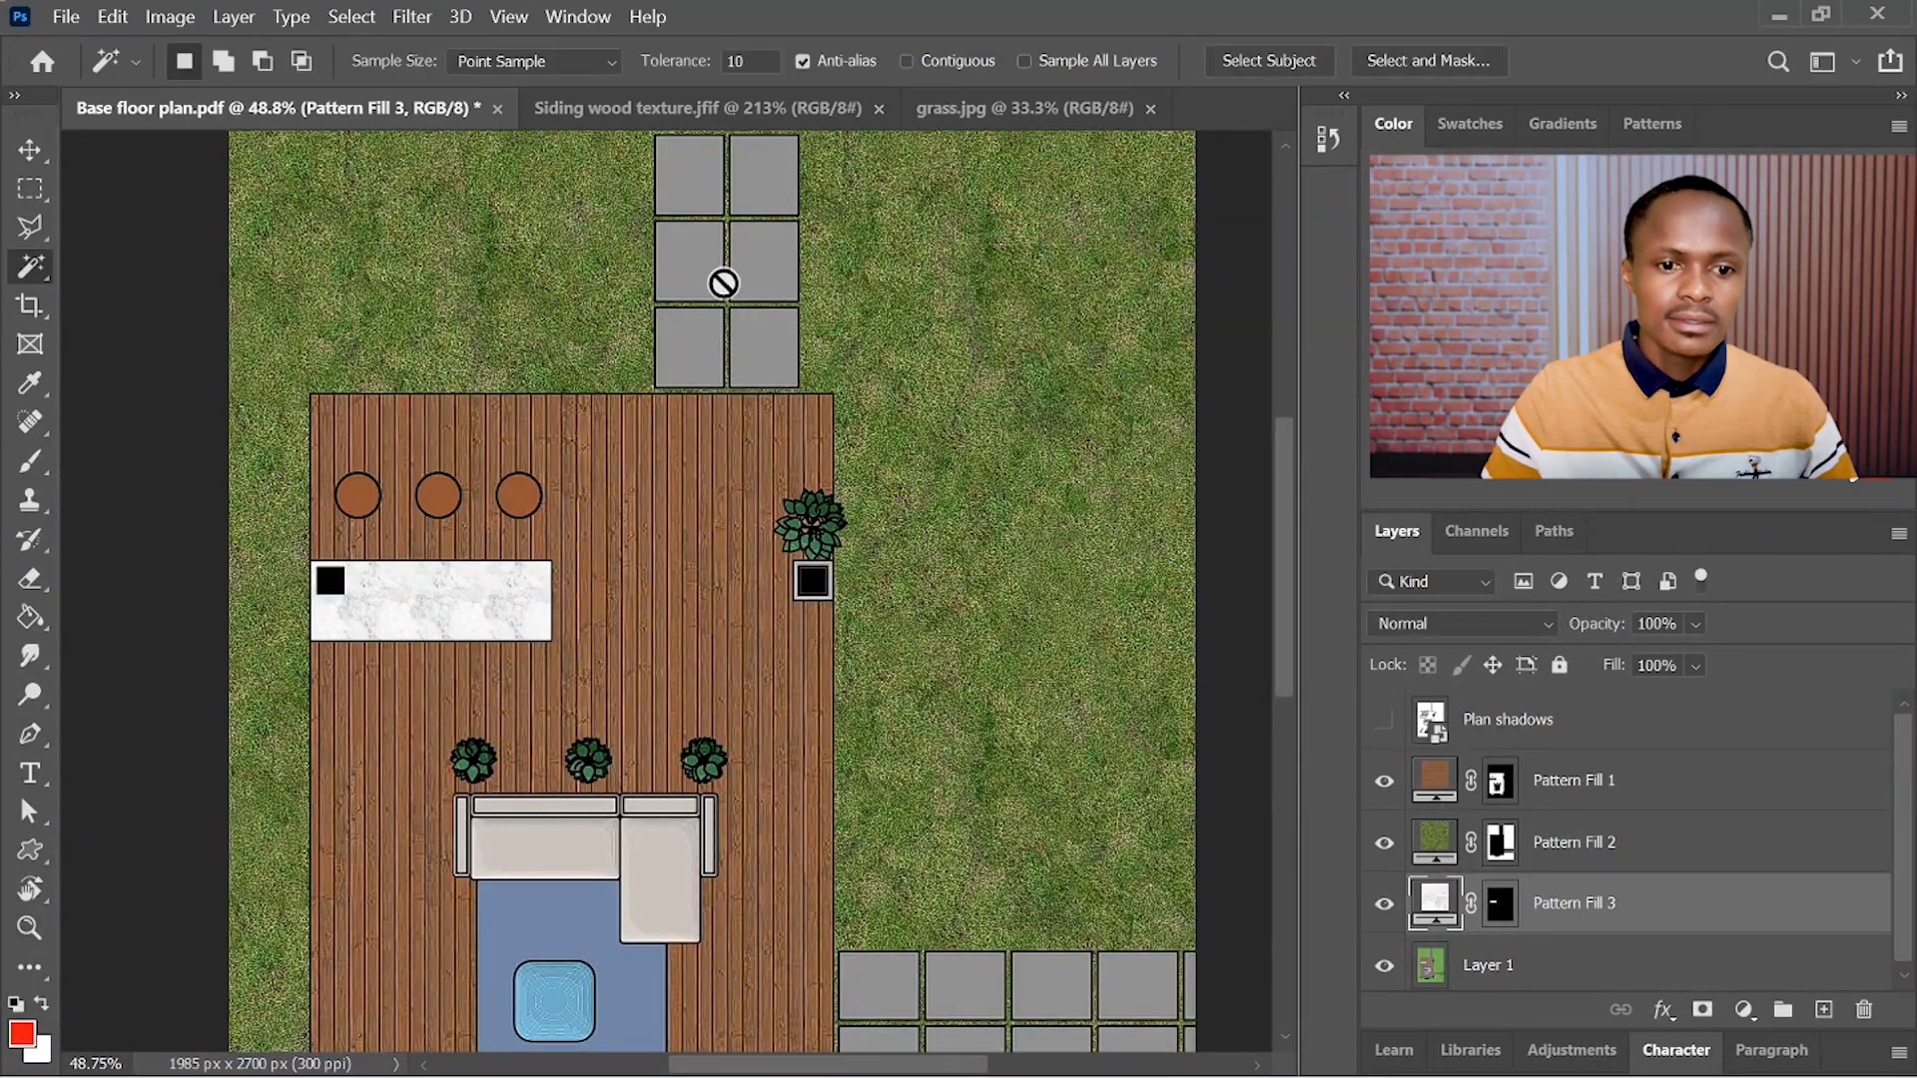
- Select the grey paving slabs on Layer 1 and subtract the pavilion's furniture area from the selection with the Rectangular Marquee tool
scroll(948, 951, "down", 3)
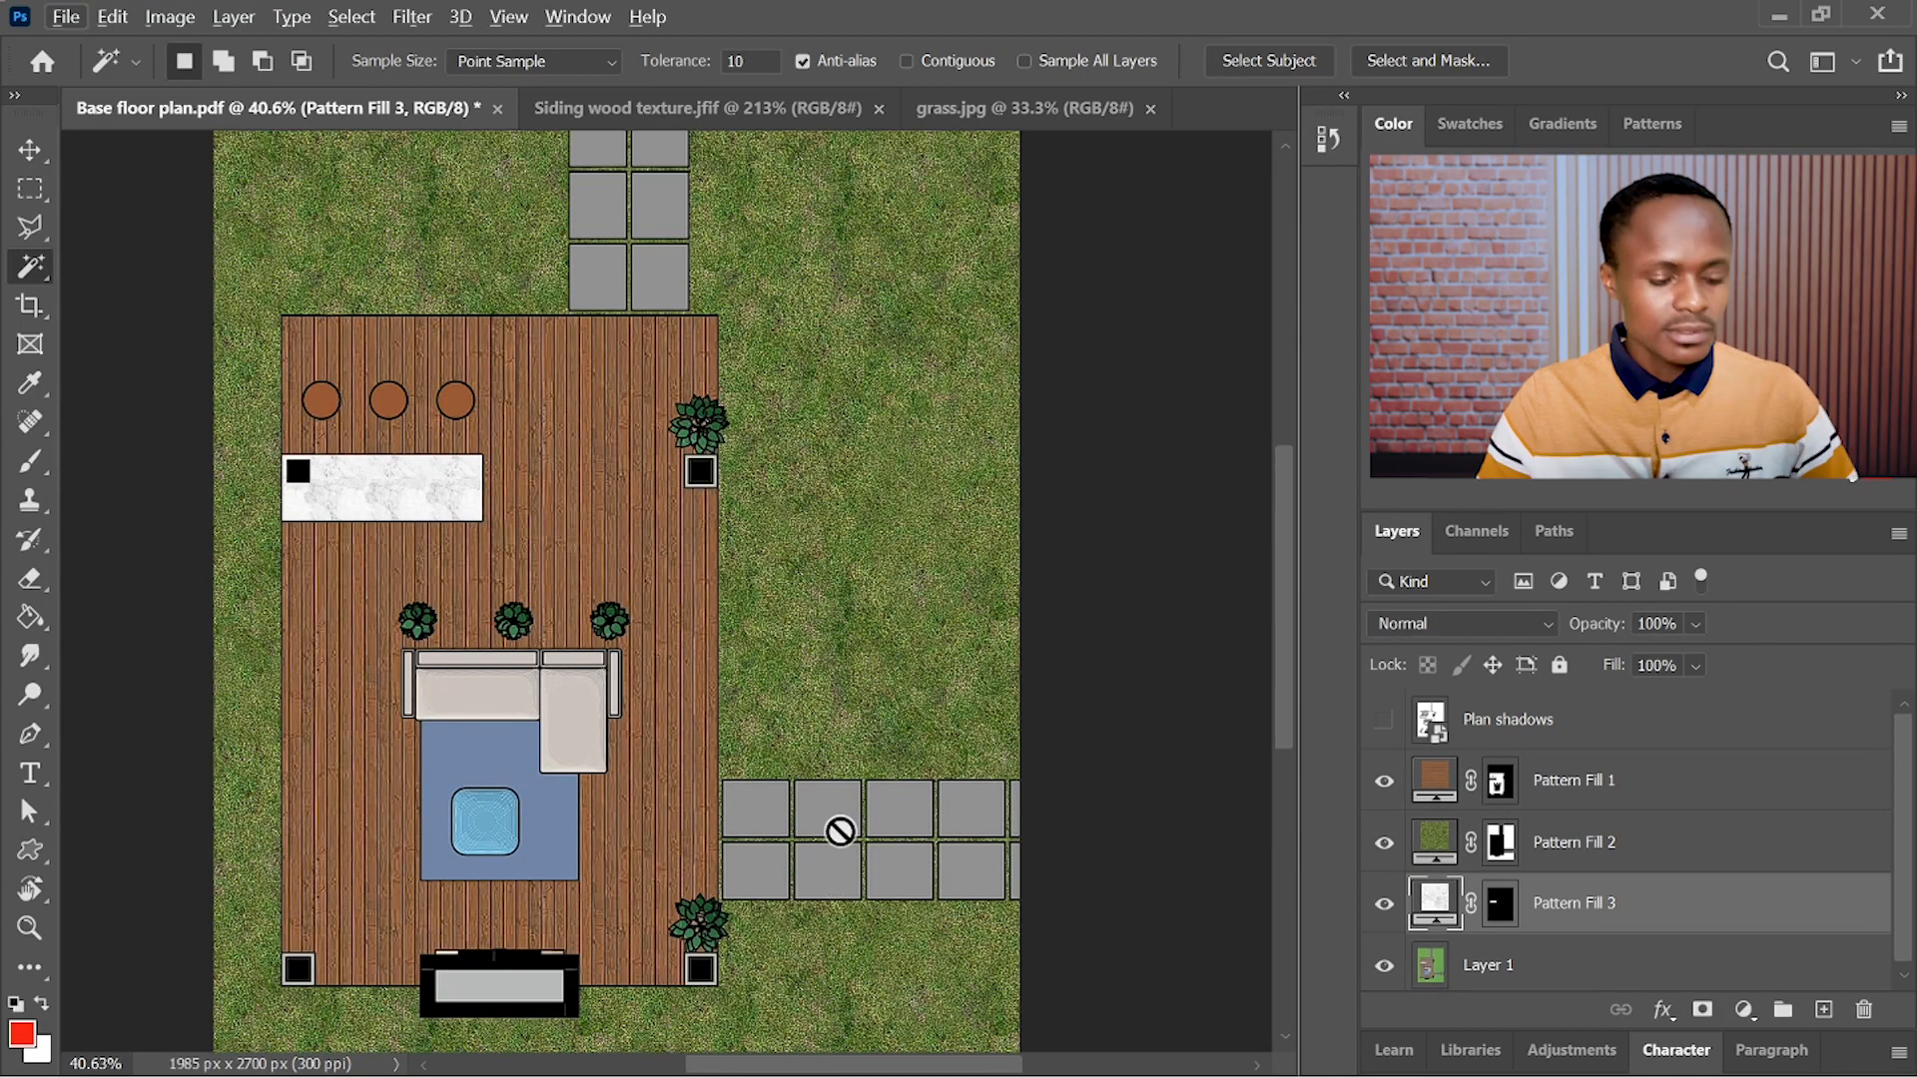
left_click(1498, 973)
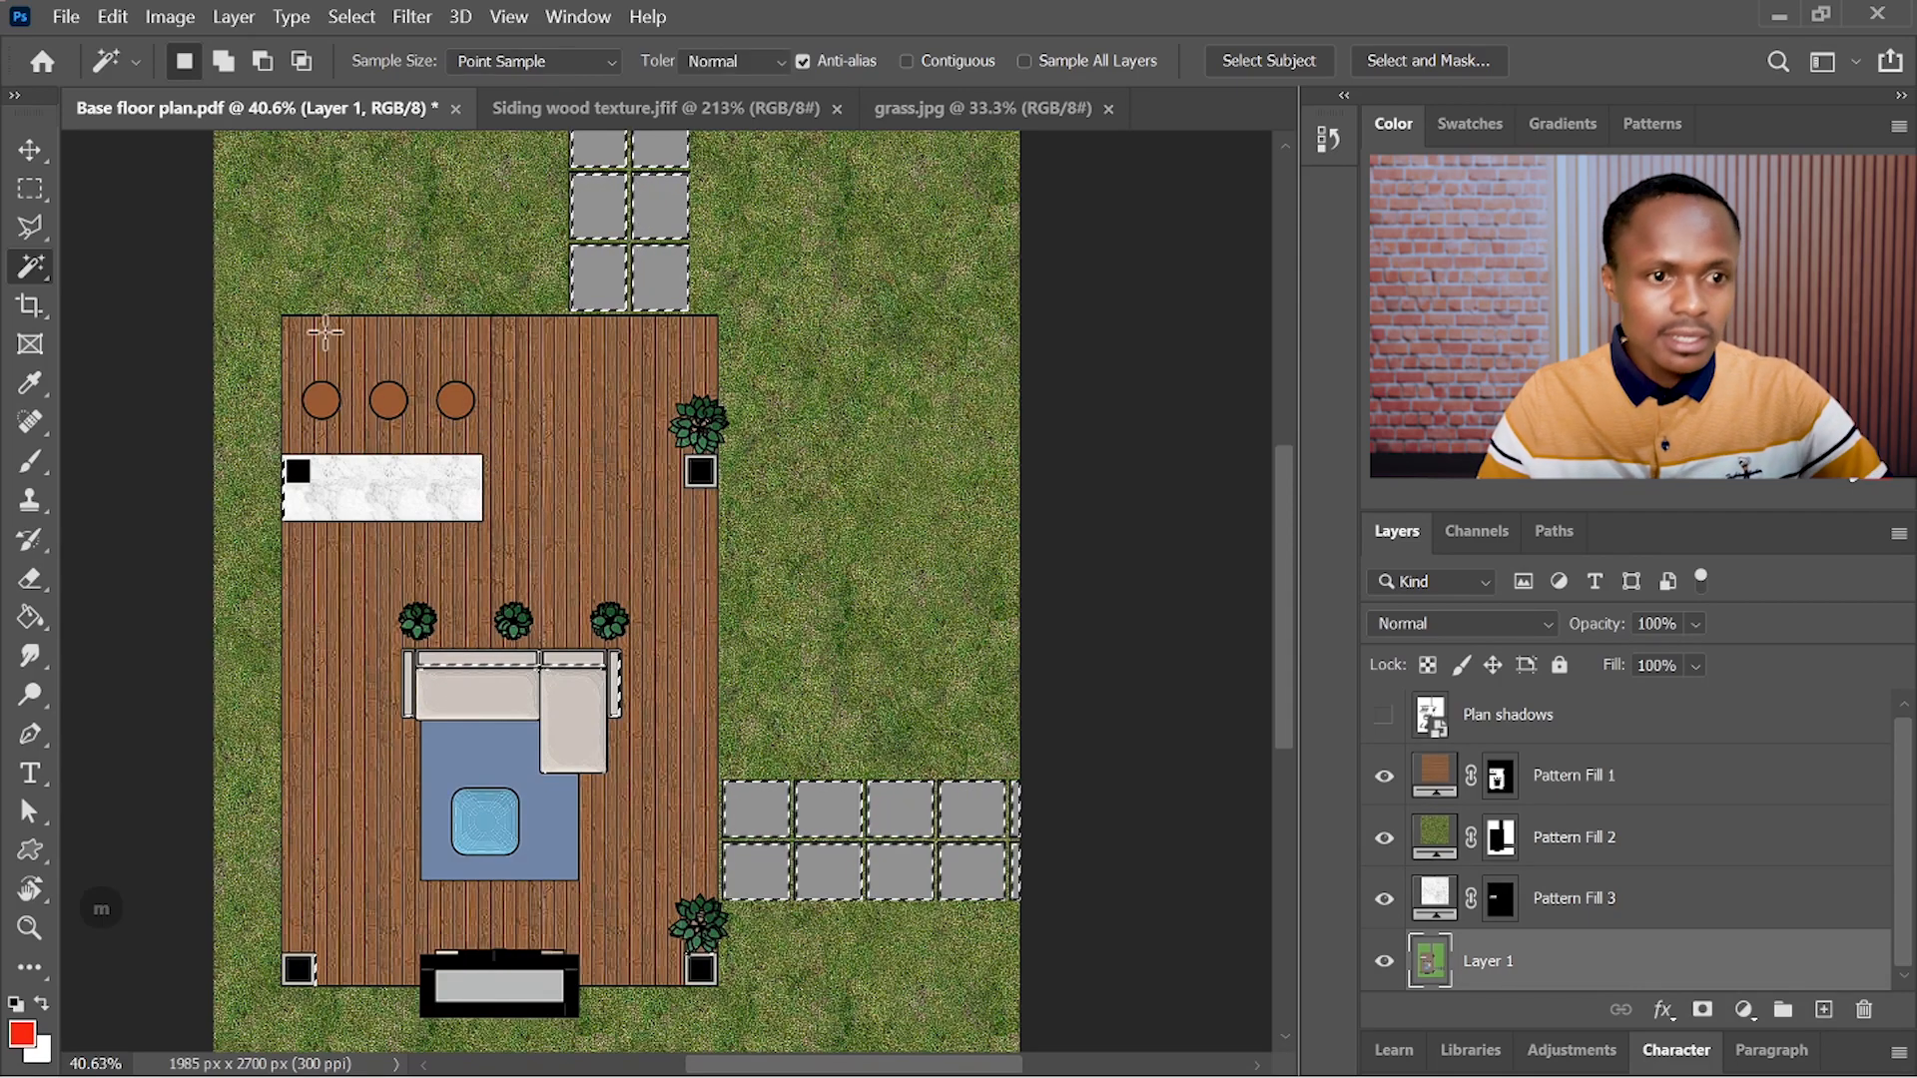
key("m")
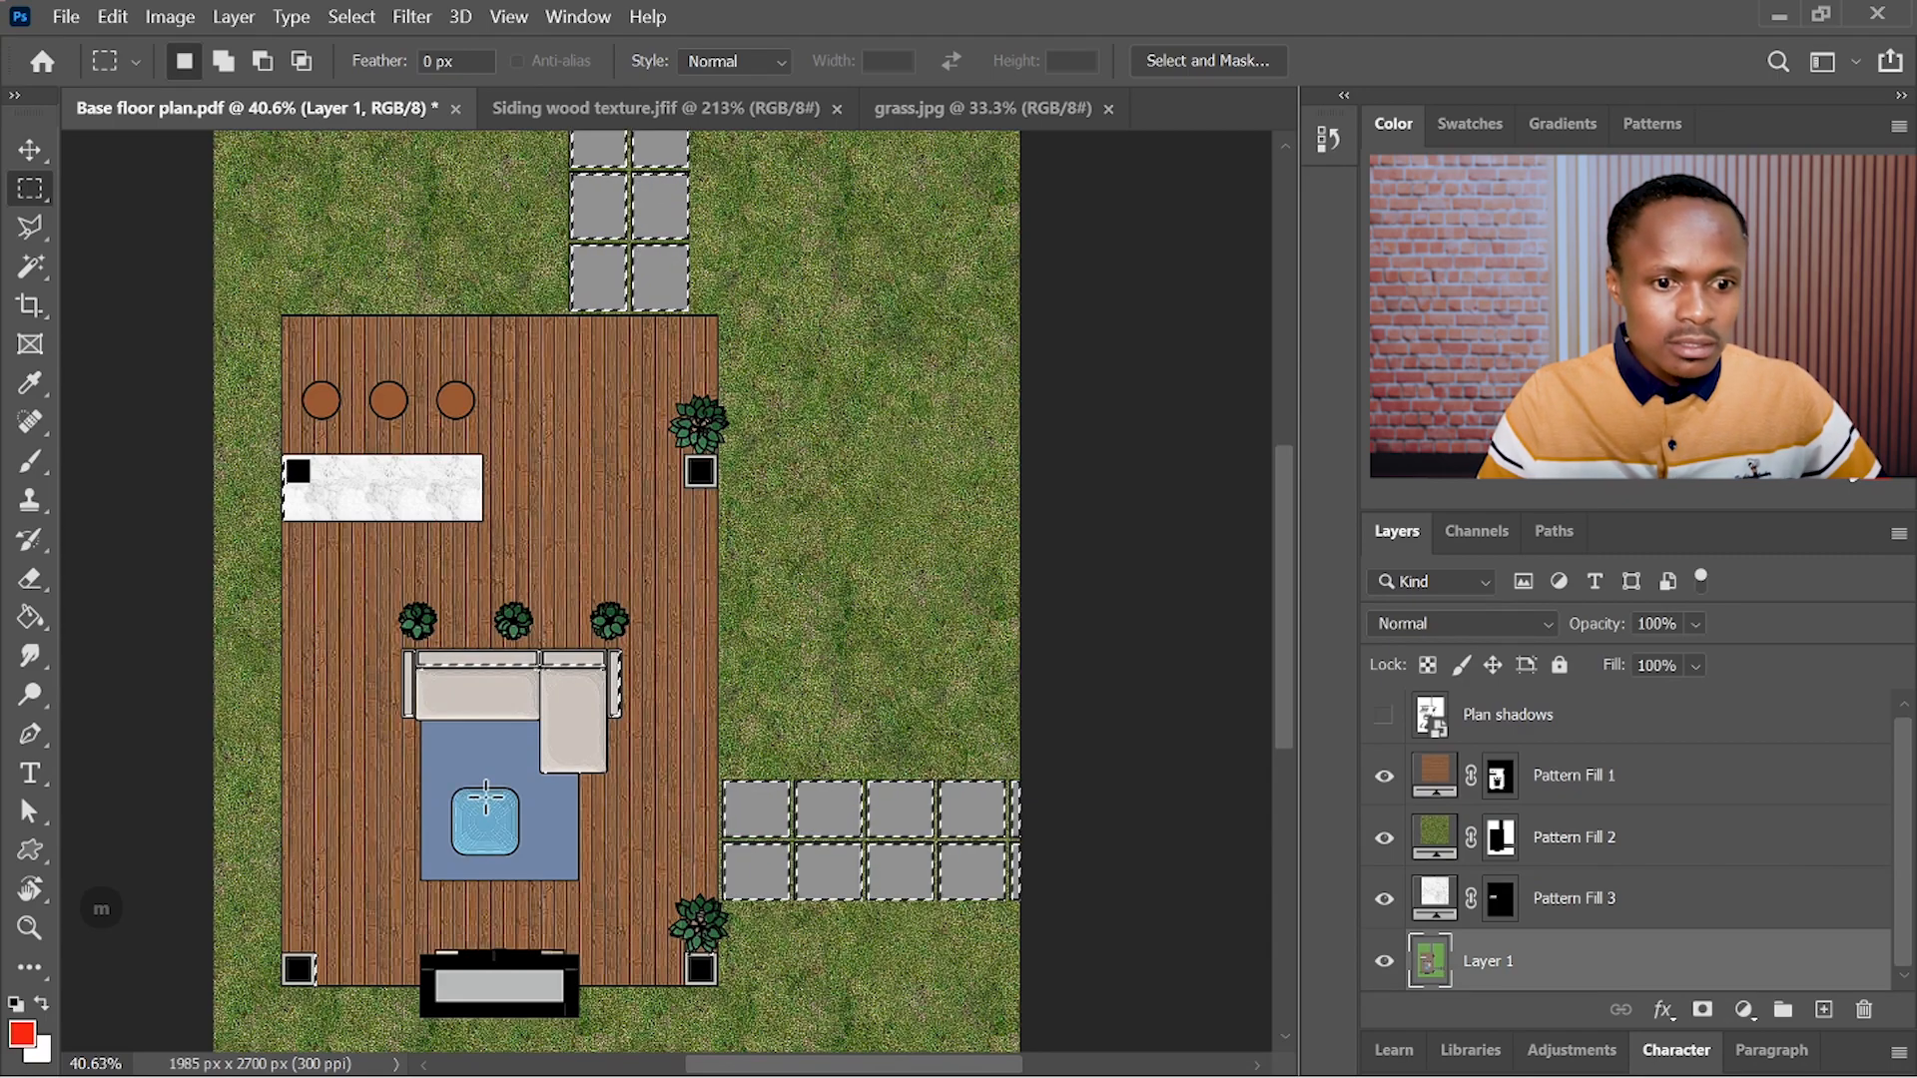
key("alt")
left_click_drag(651, 810, 377, 555)
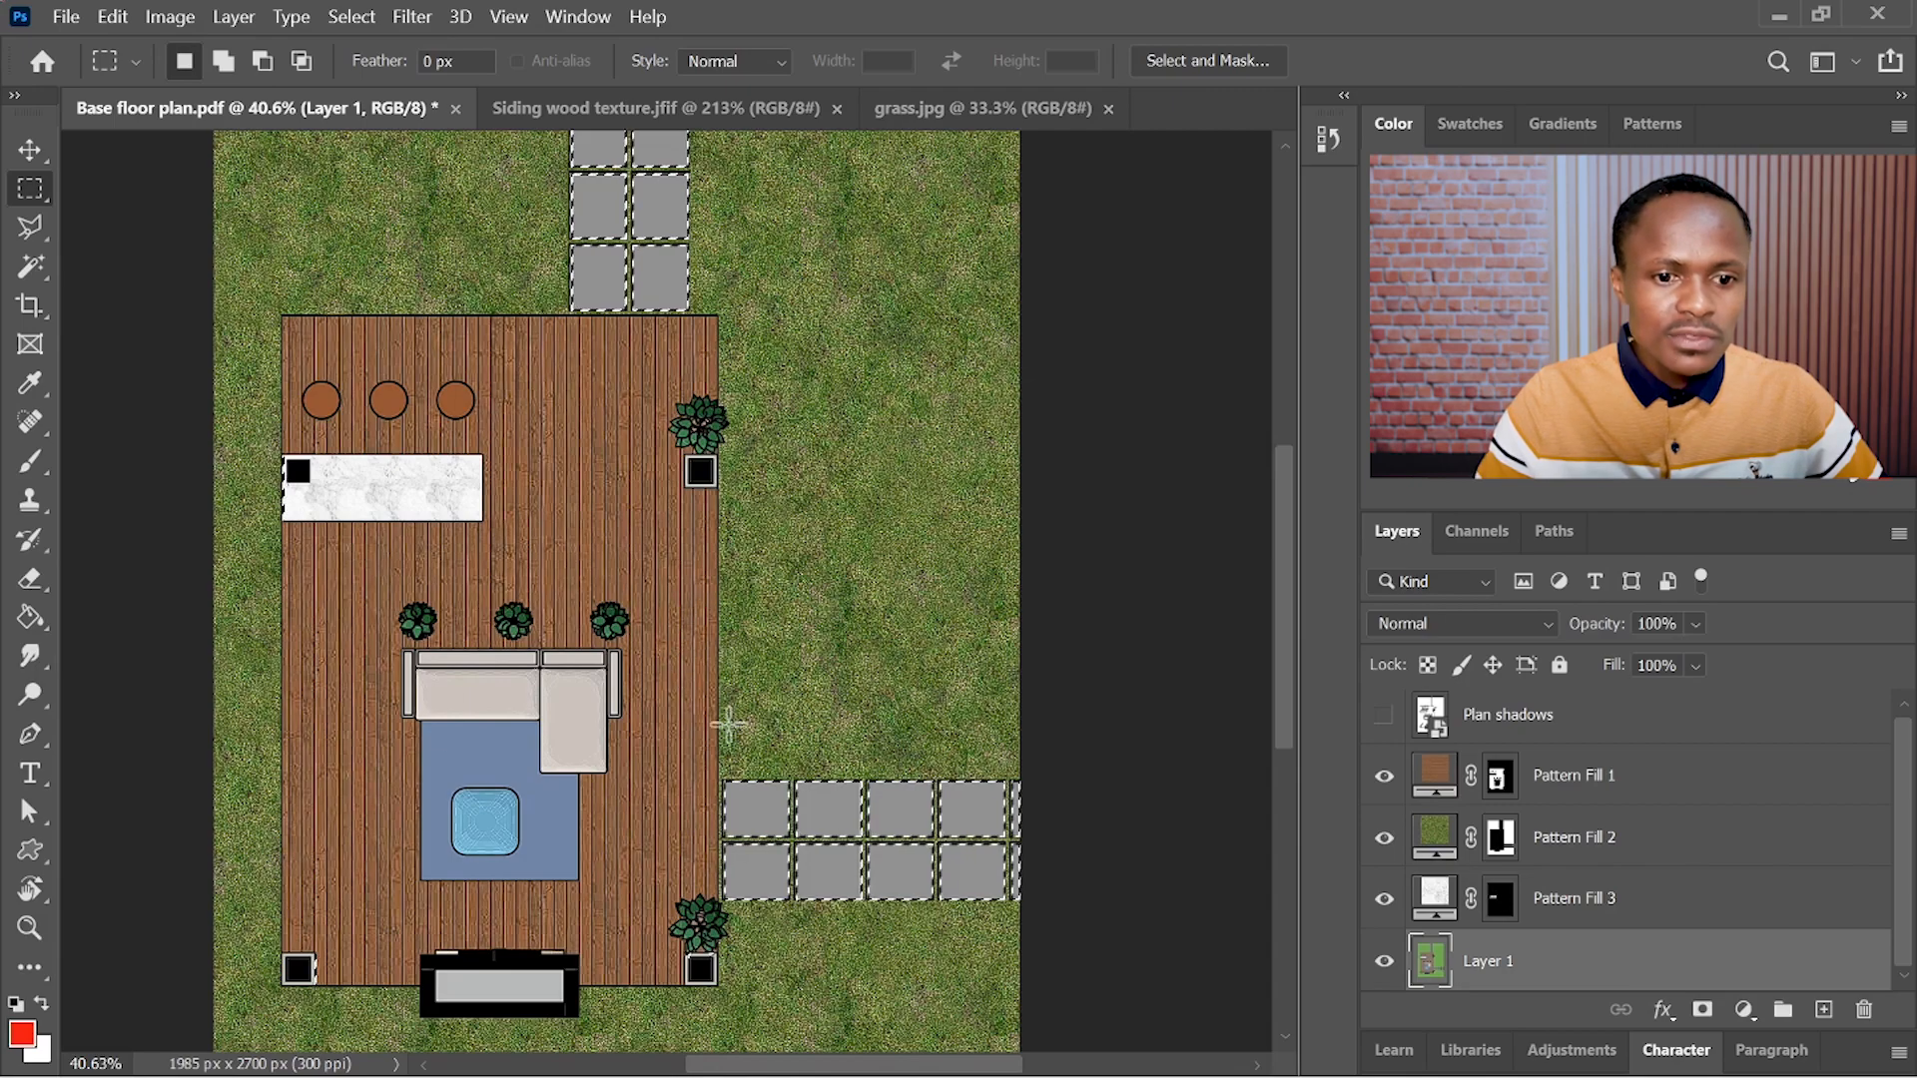
scroll(671, 774, "down", 2)
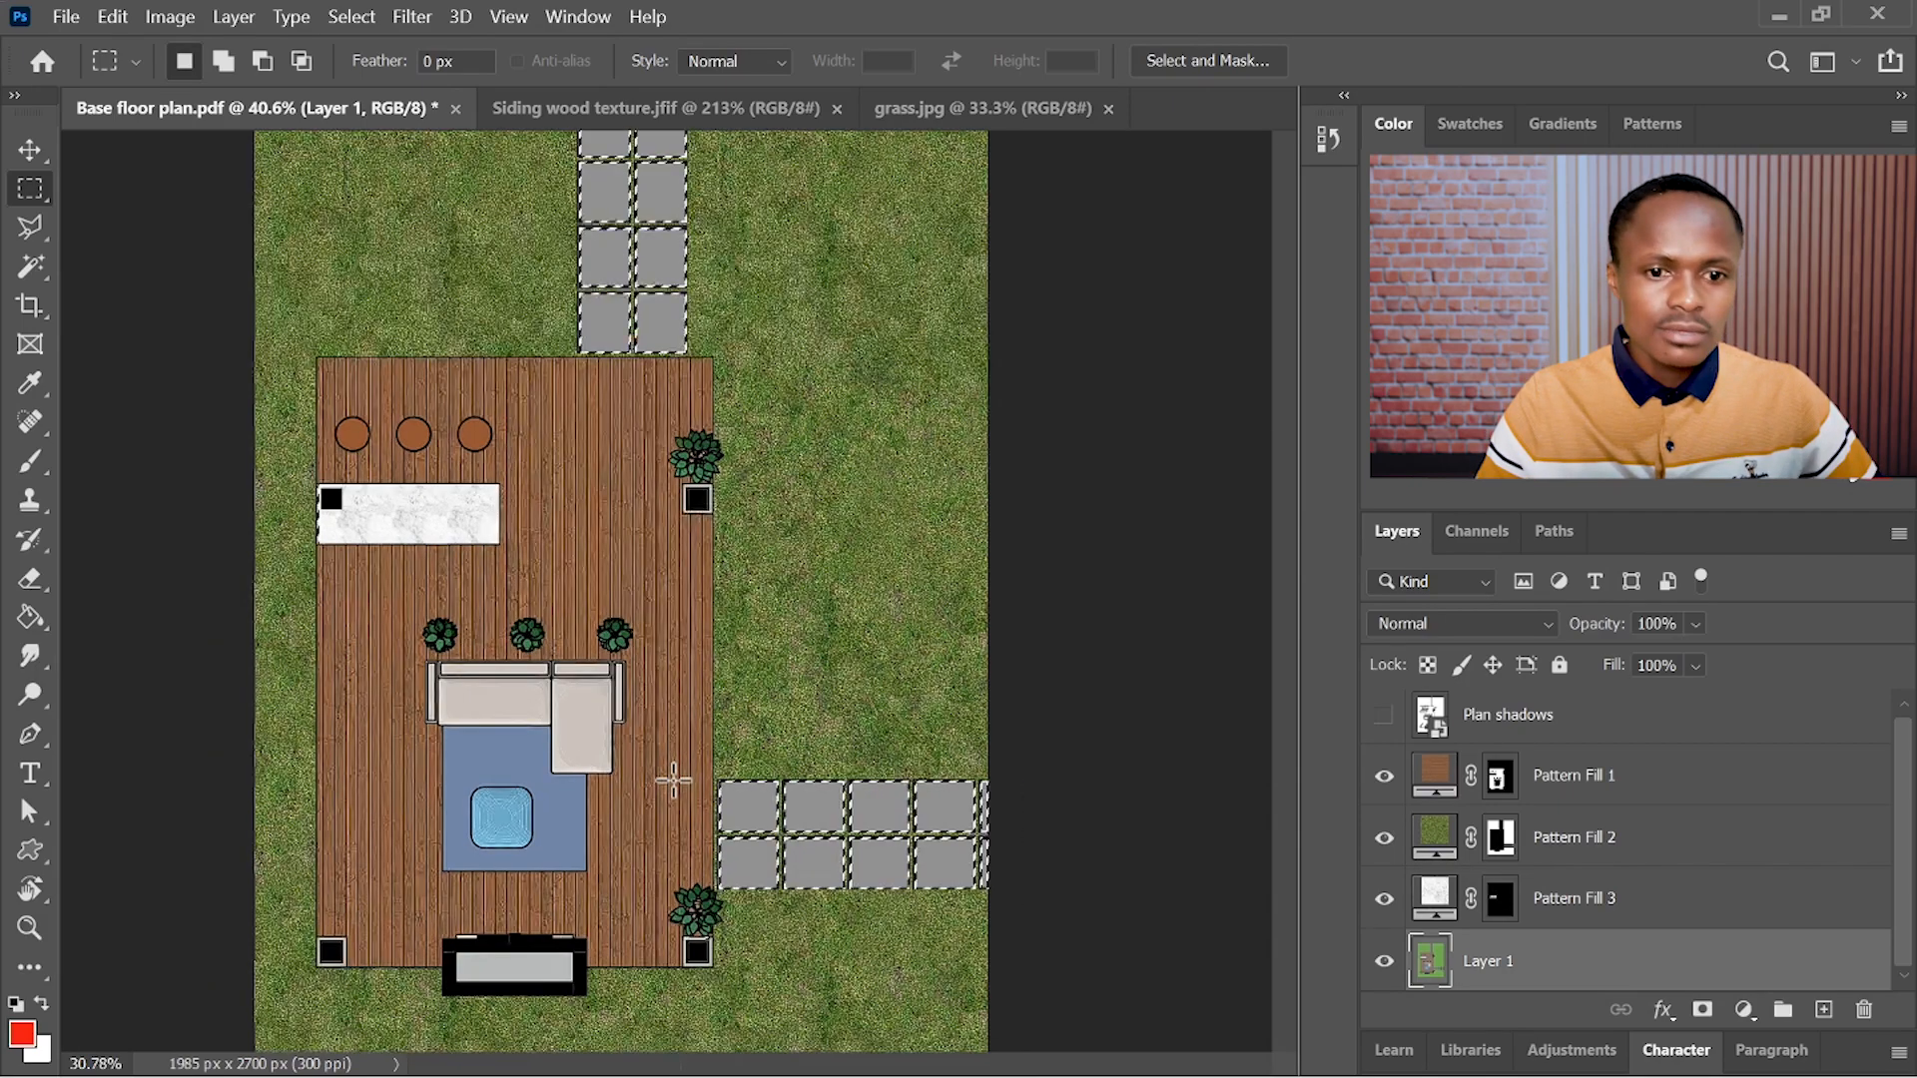
- Add a pattern fill layer over the selected paving slabs using the speckled light grey stone pattern at 90% scale
left_click(1752, 1005)
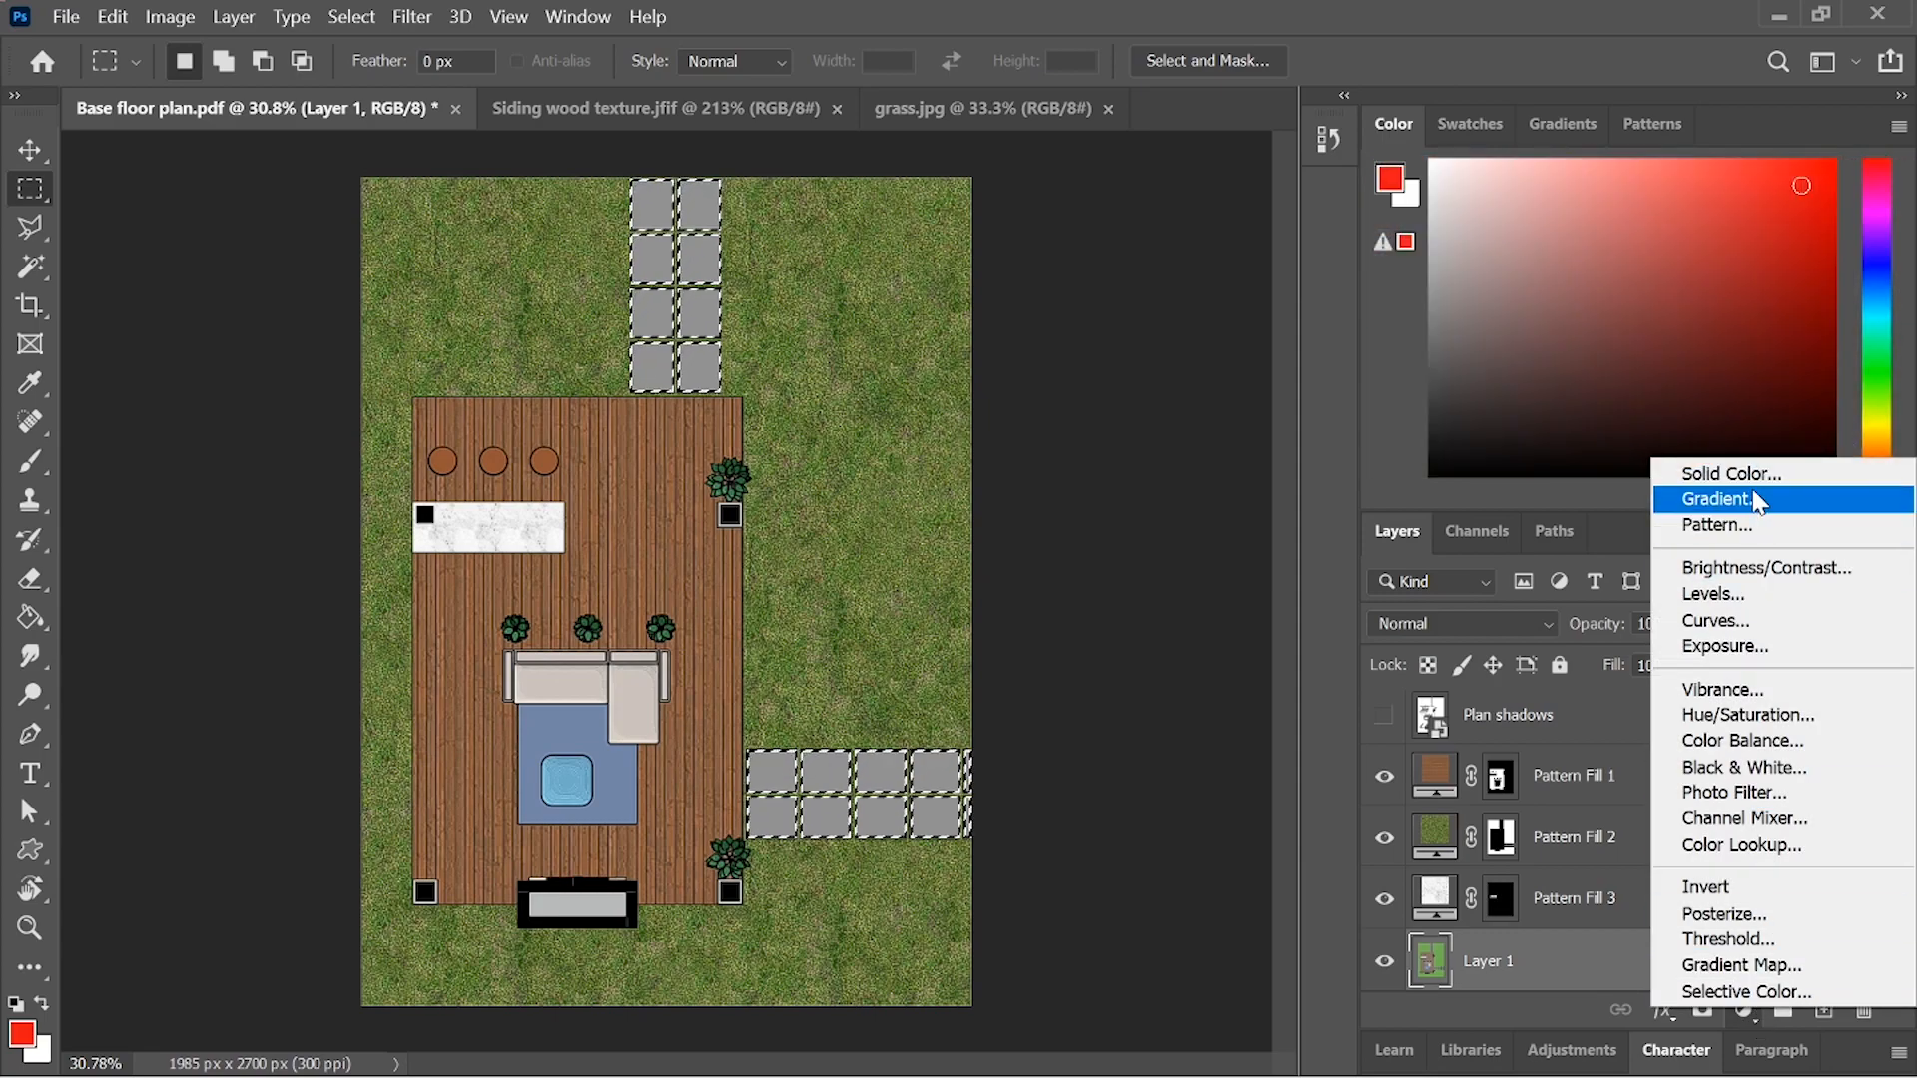
left_click(1742, 521)
left_click(1083, 329)
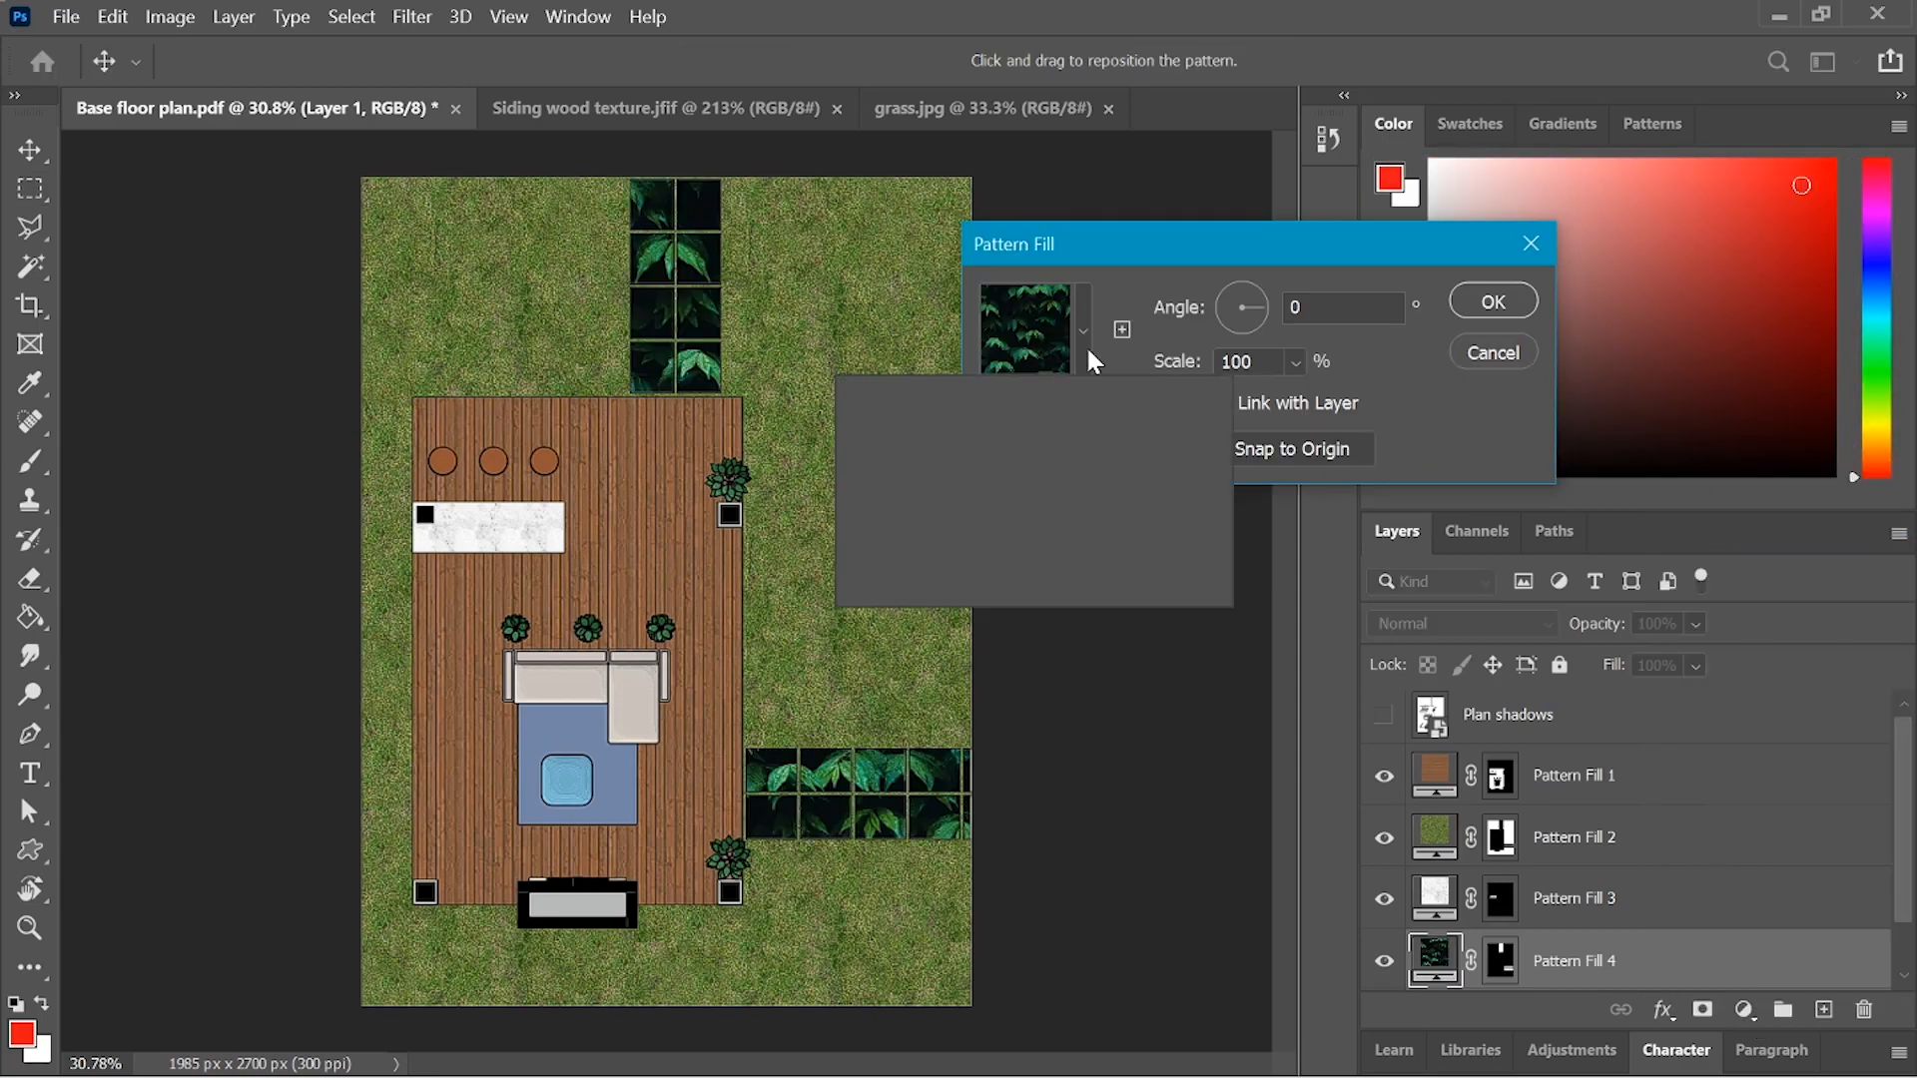
left_click(976, 515)
left_click(1122, 293)
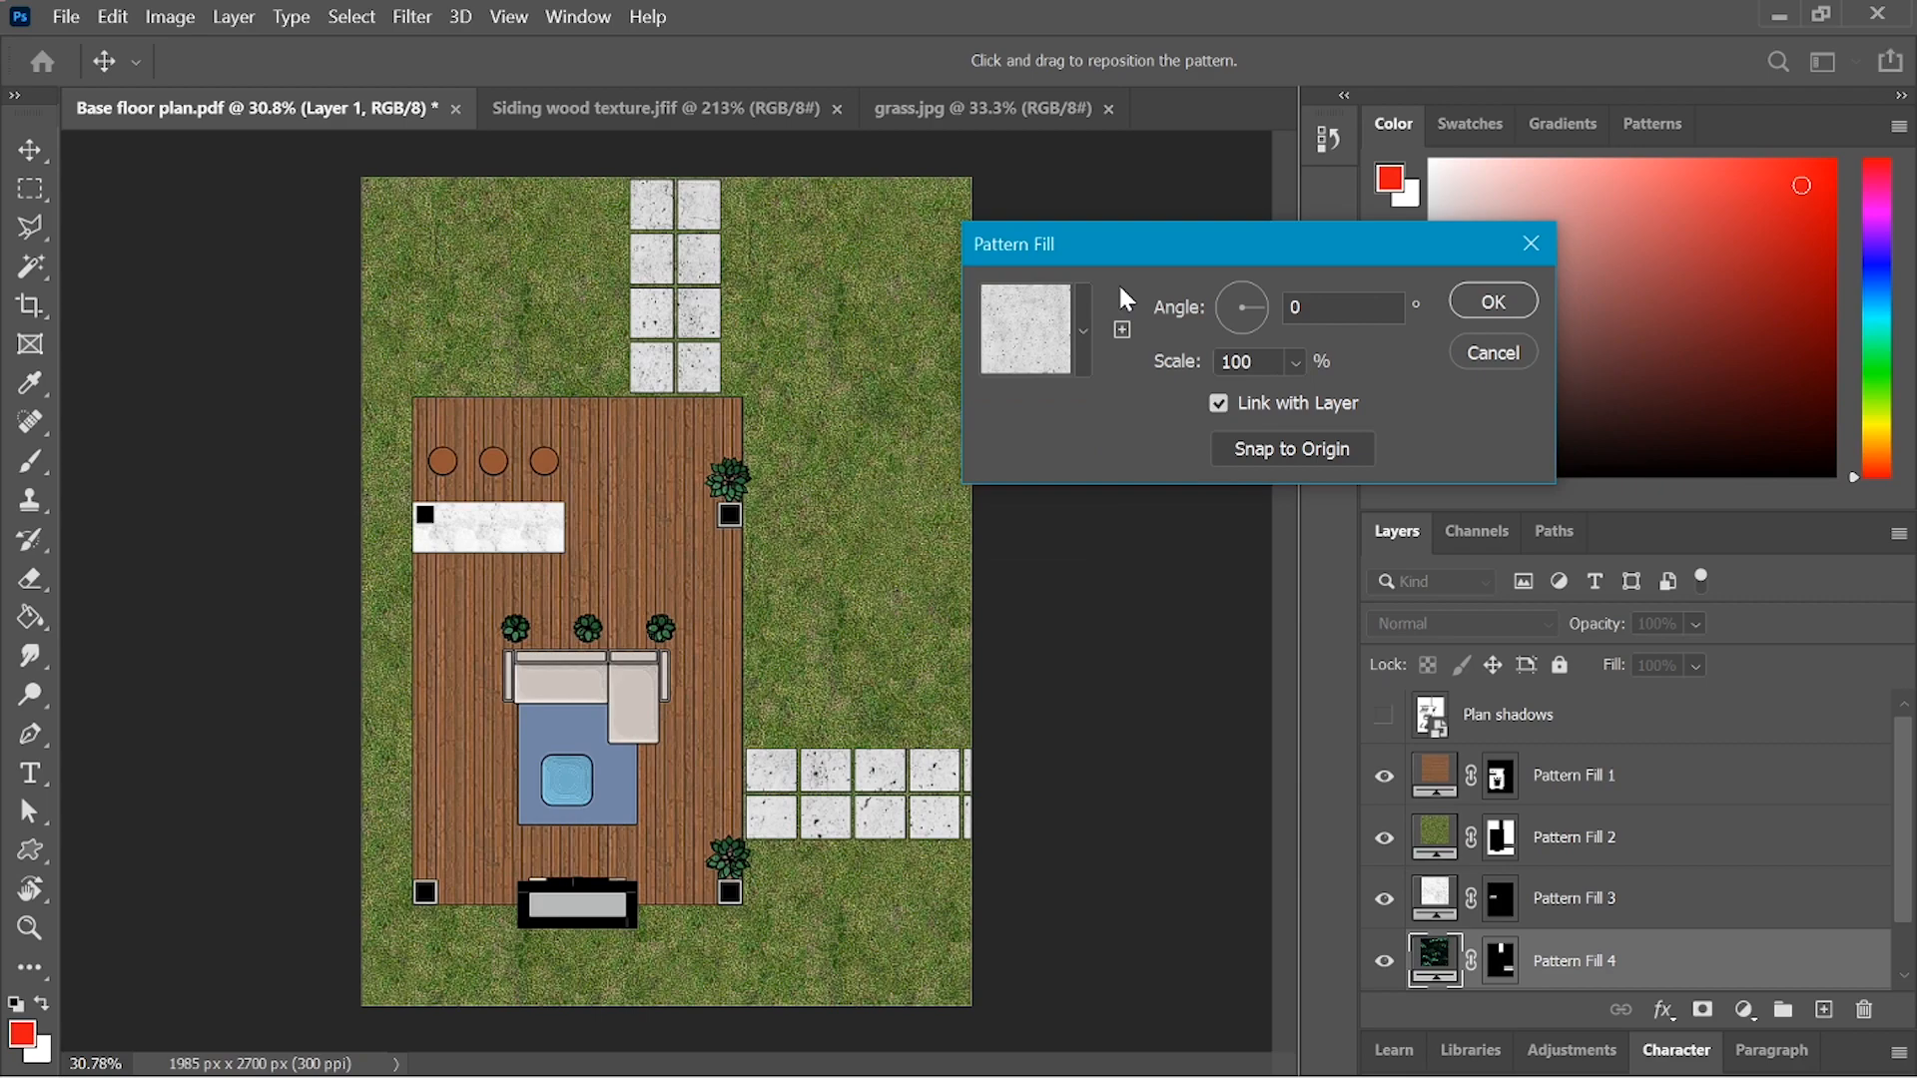
left_click_drag(1190, 367, 1178, 372)
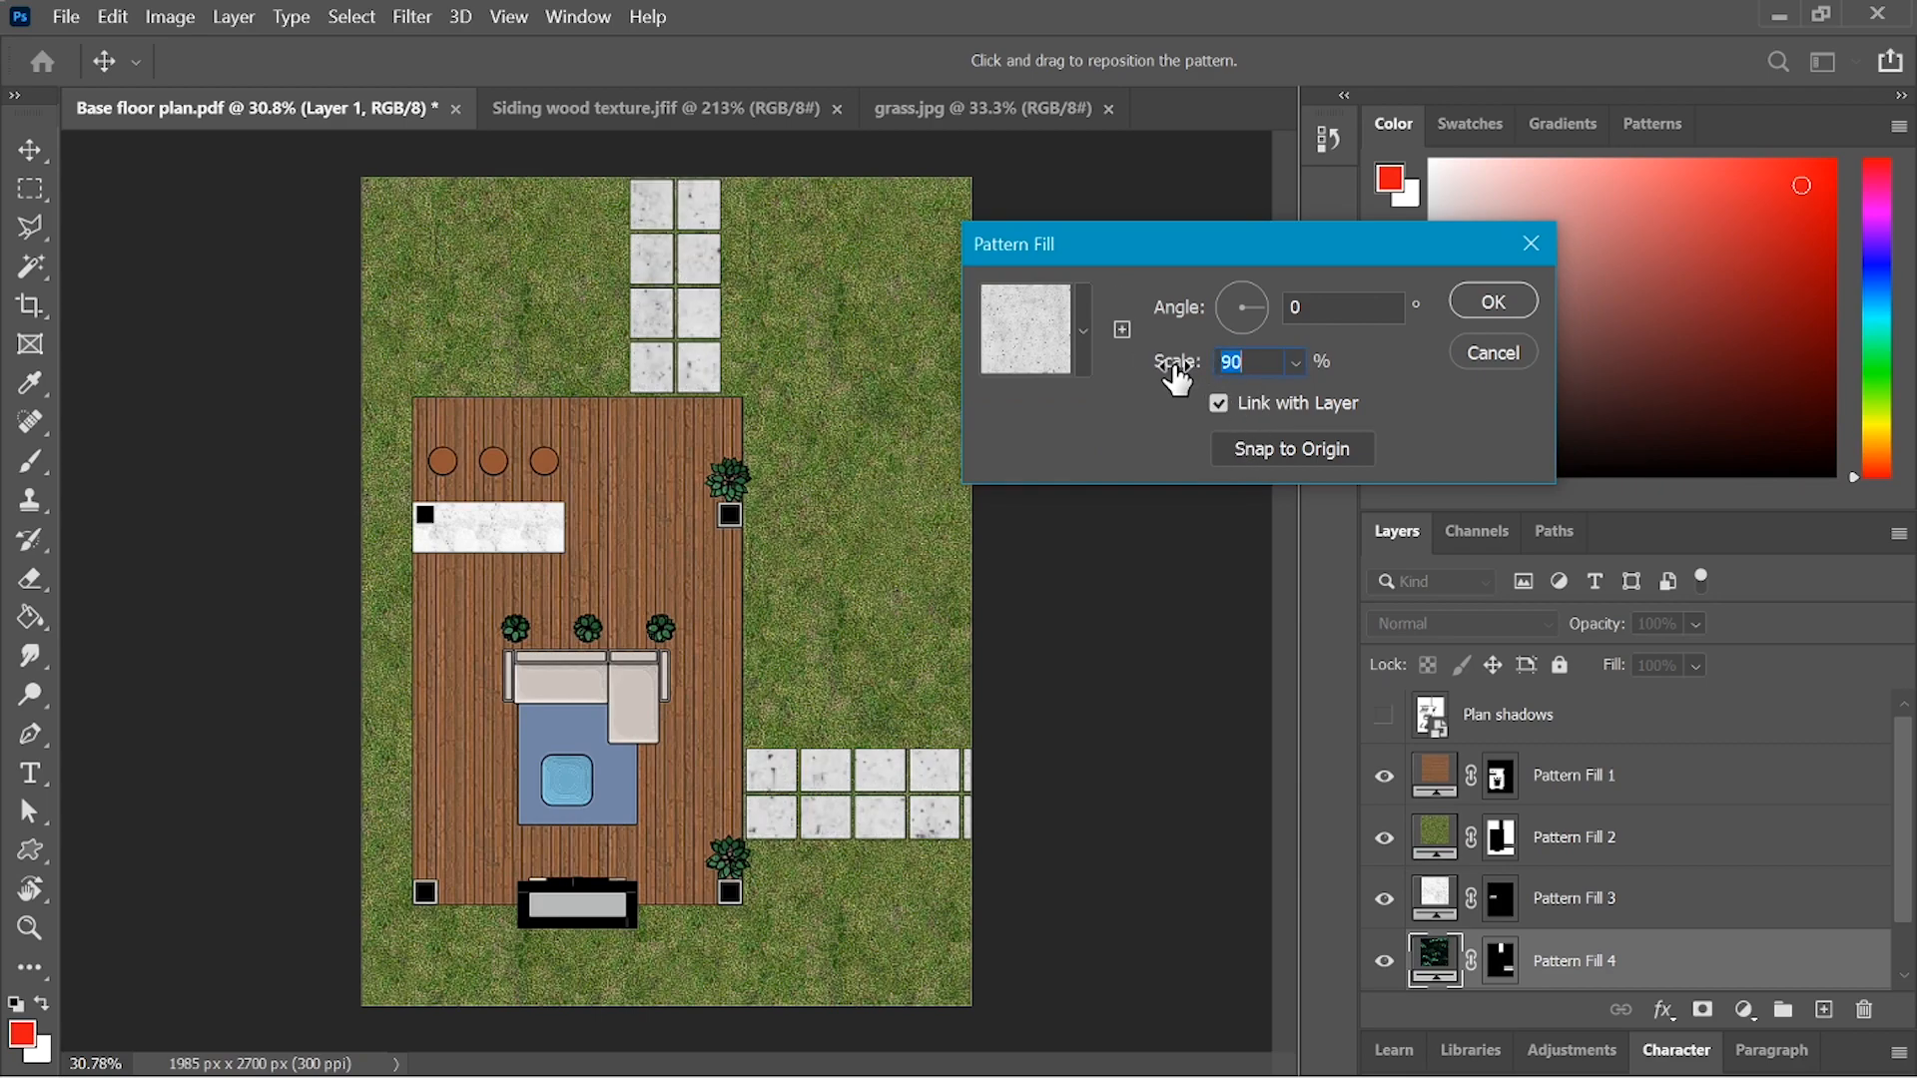
left_click(1488, 301)
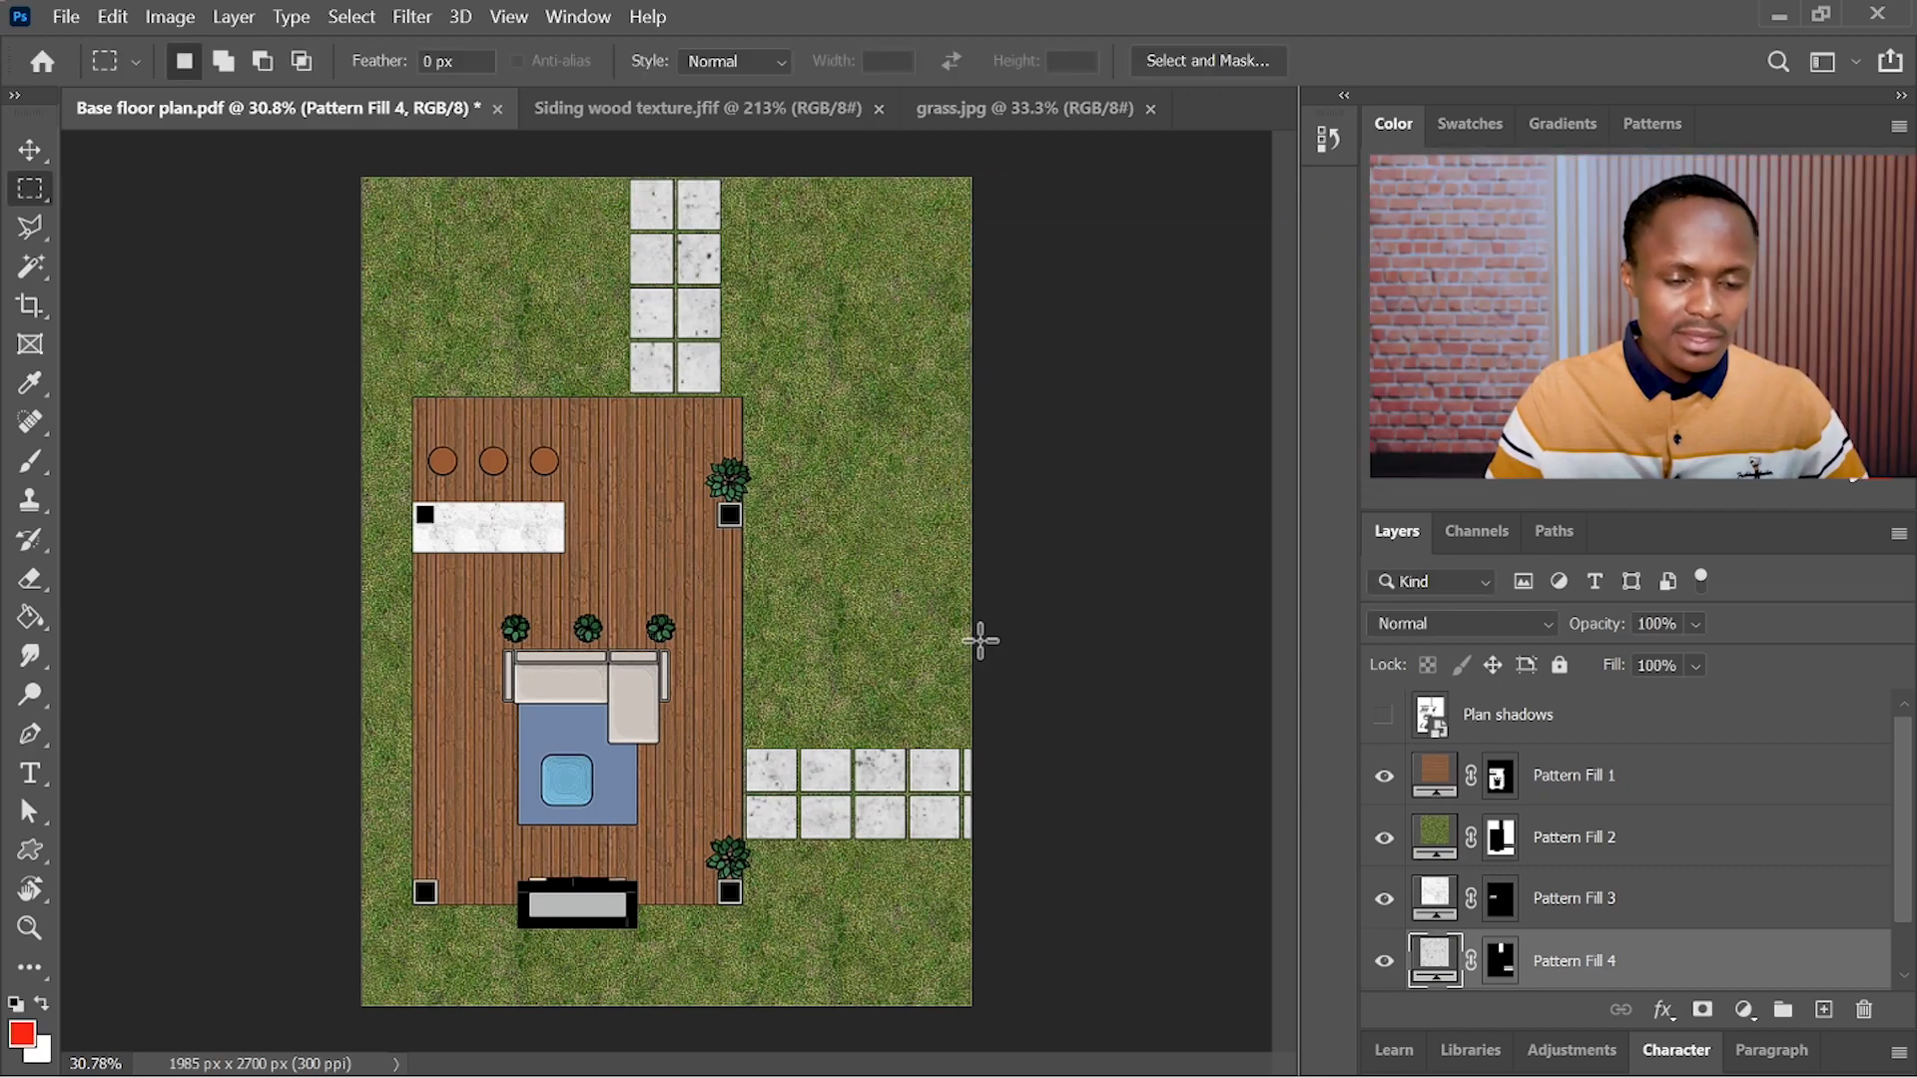
- Select the blue rug under the coffee table on Layer 1 with the Magic Wand tool
scroll(1378, 889, "down", 1)
left_click(1462, 960)
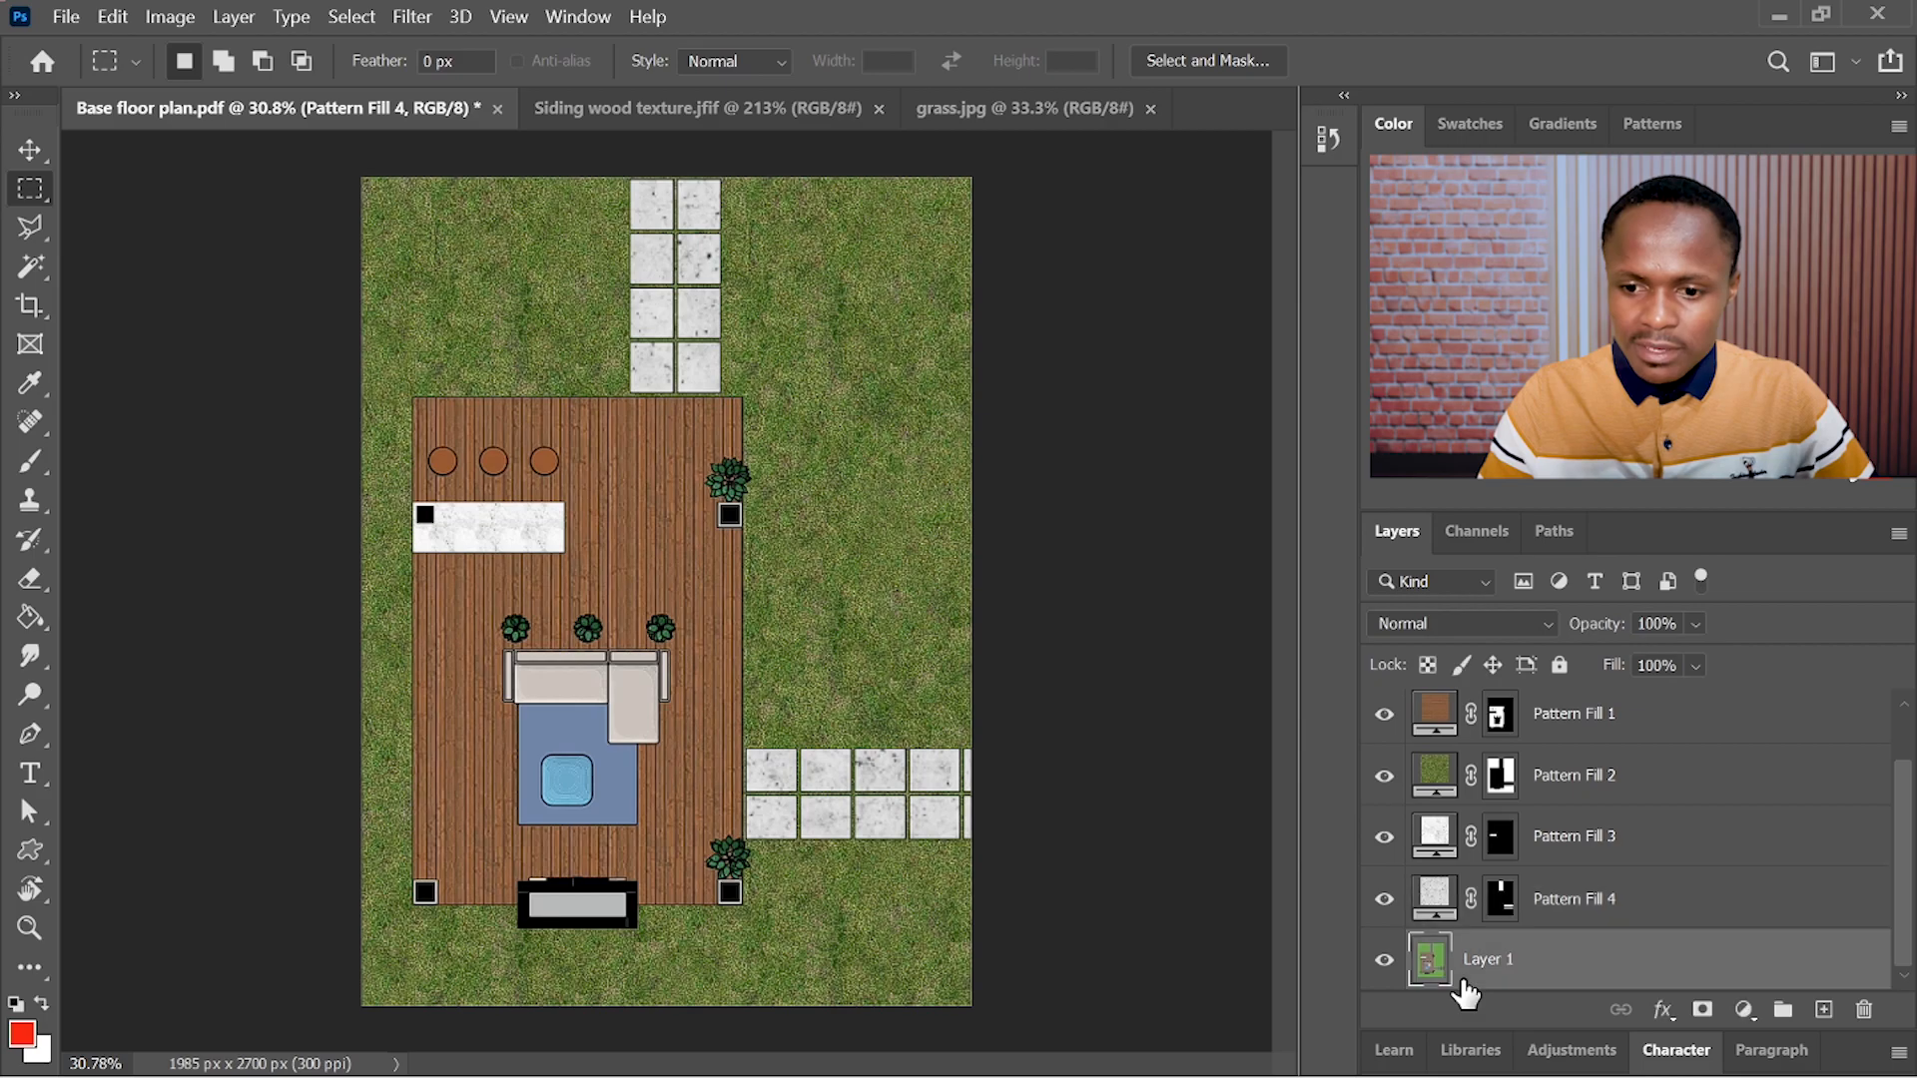
key("w")
left_click(565, 734)
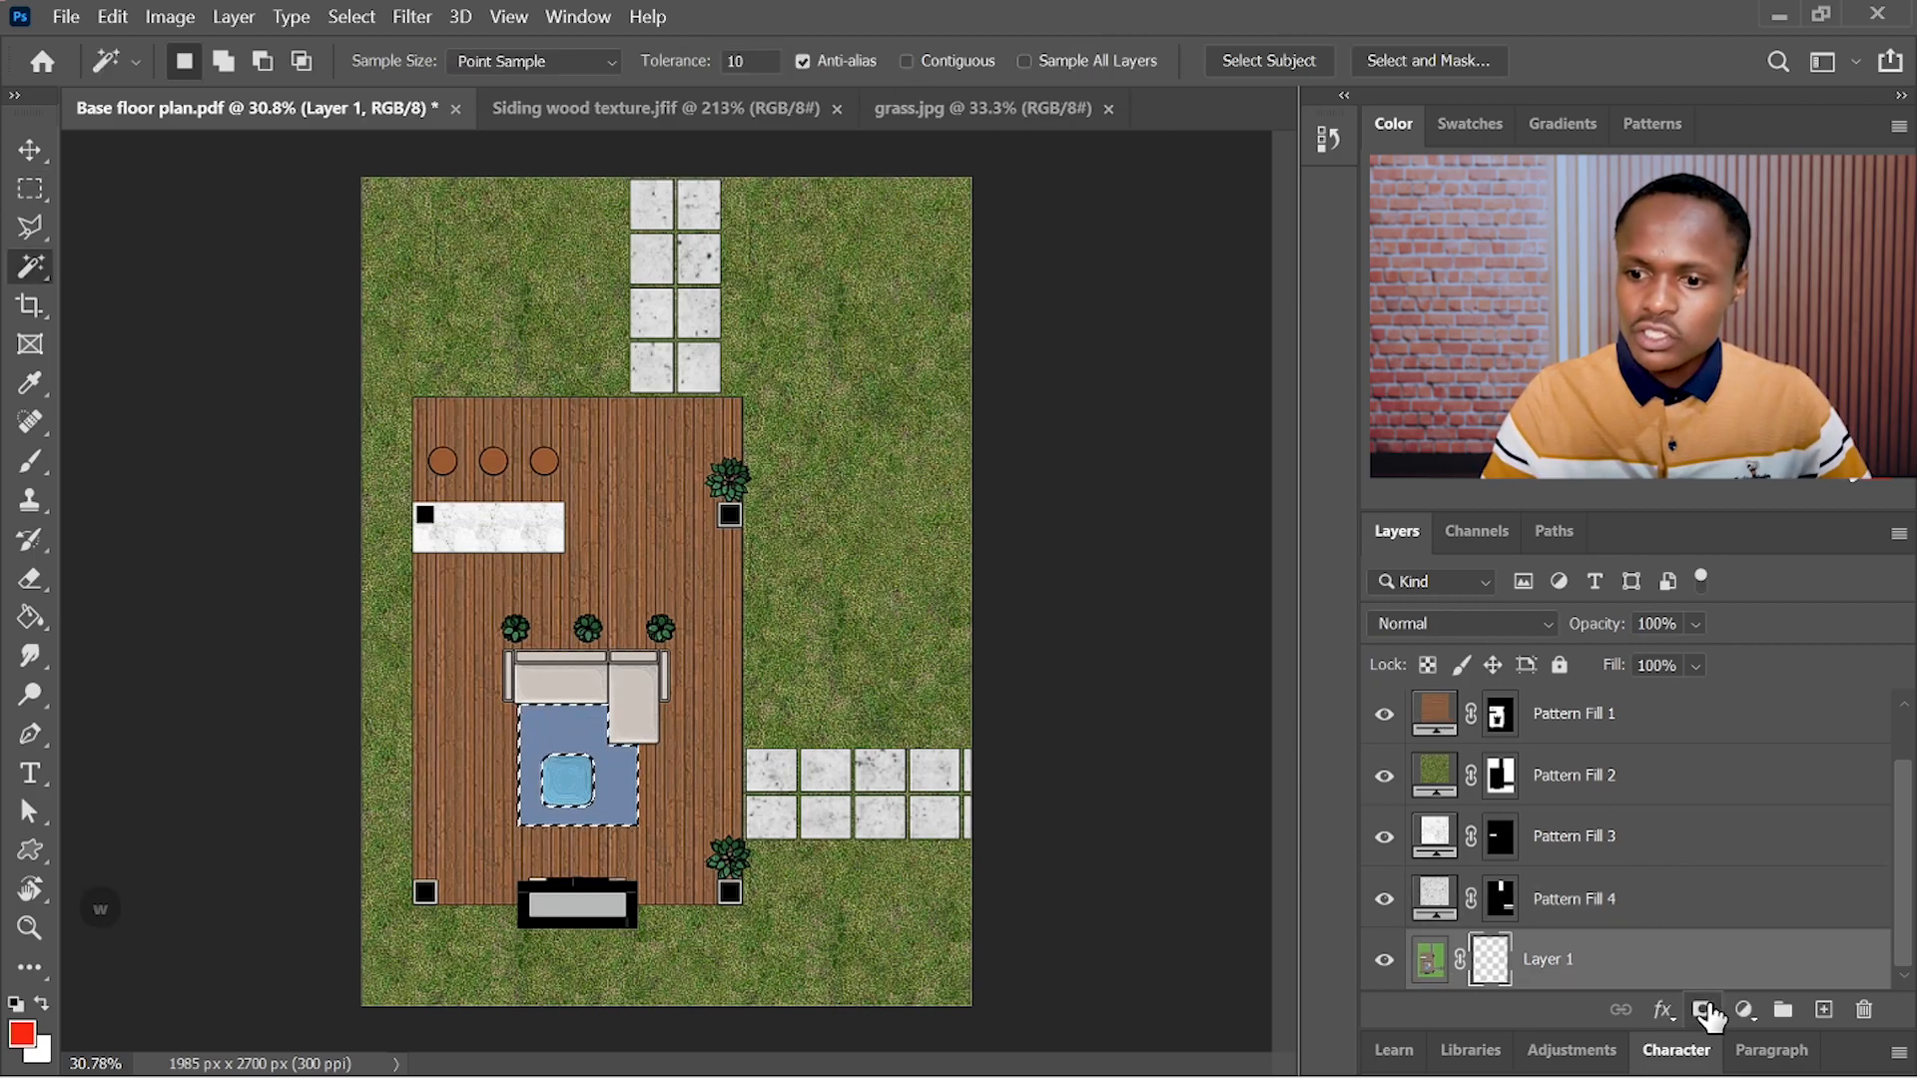
- Add a pattern fill layer over the selected rug using the blue-grey woven fabric pattern at 100% scale
left_click(1746, 1015)
left_click(1717, 530)
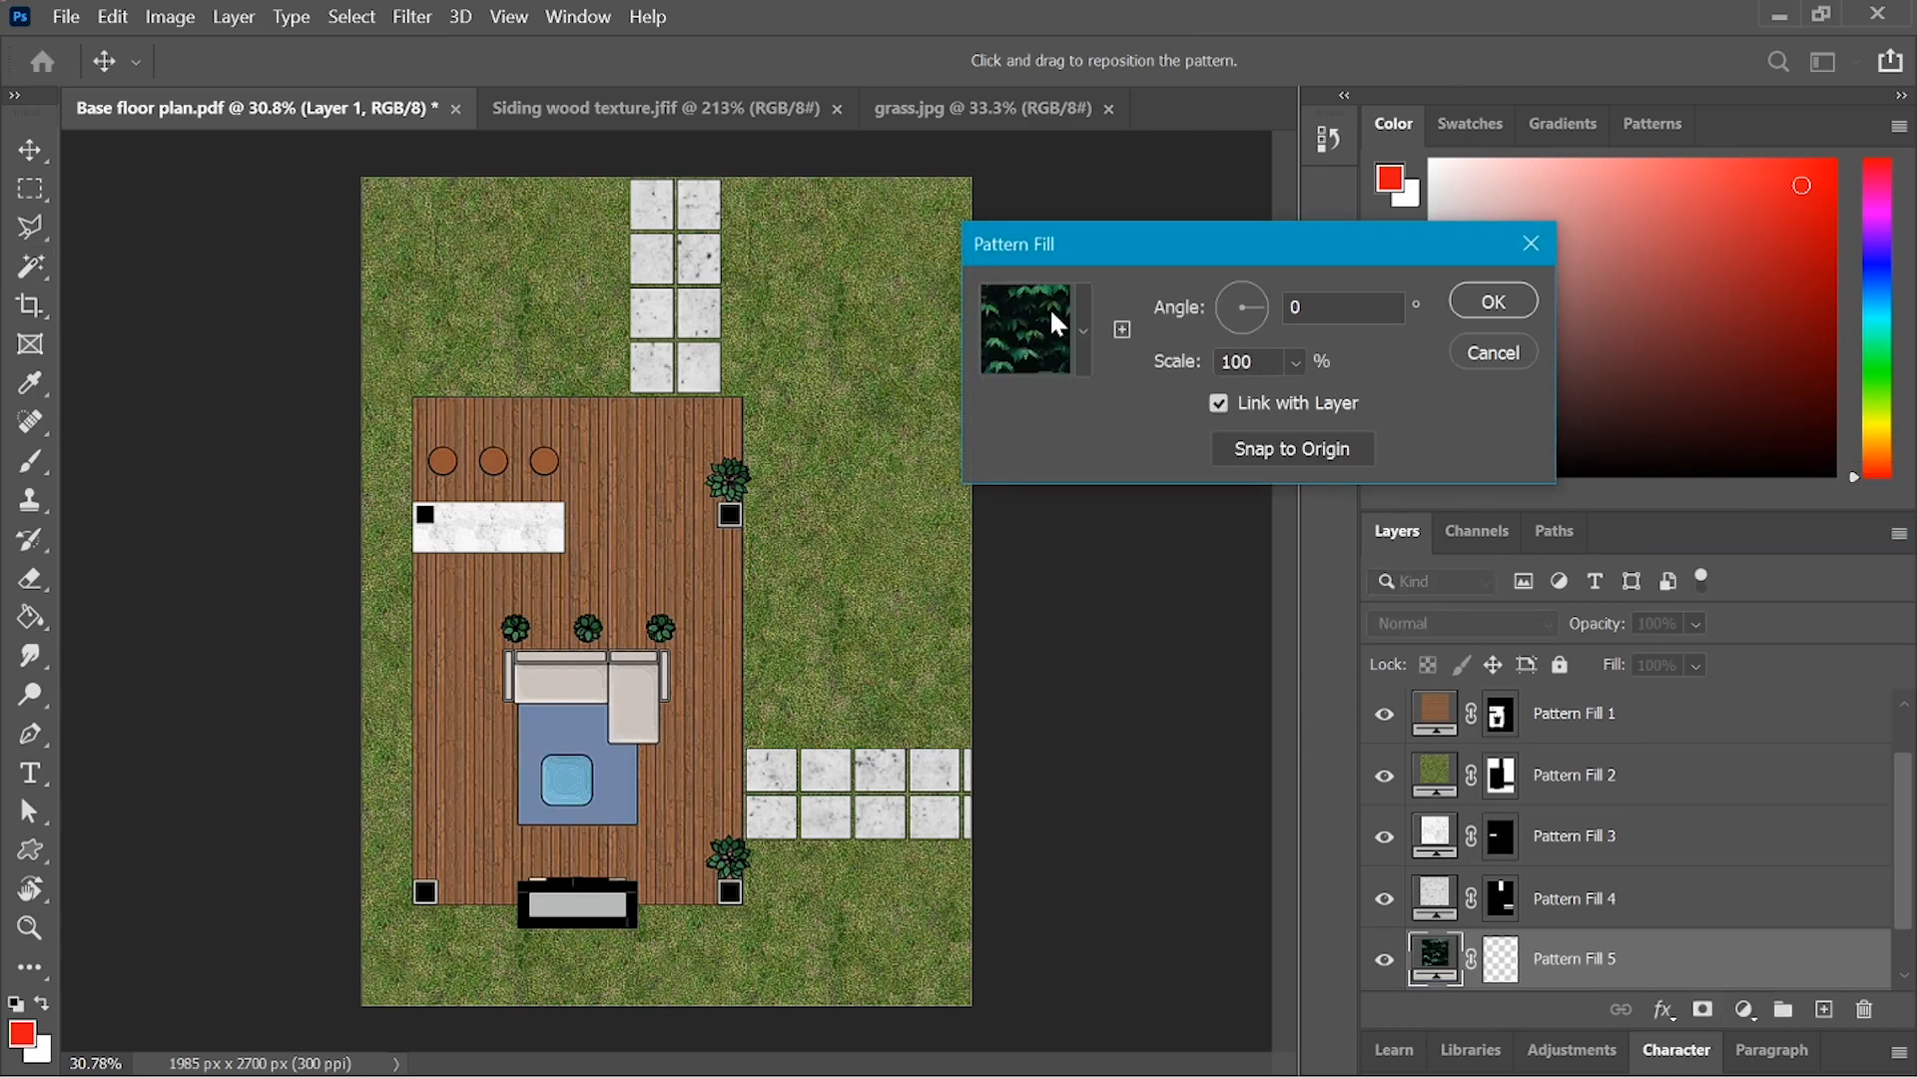
left_click(1079, 332)
left_click(1119, 514)
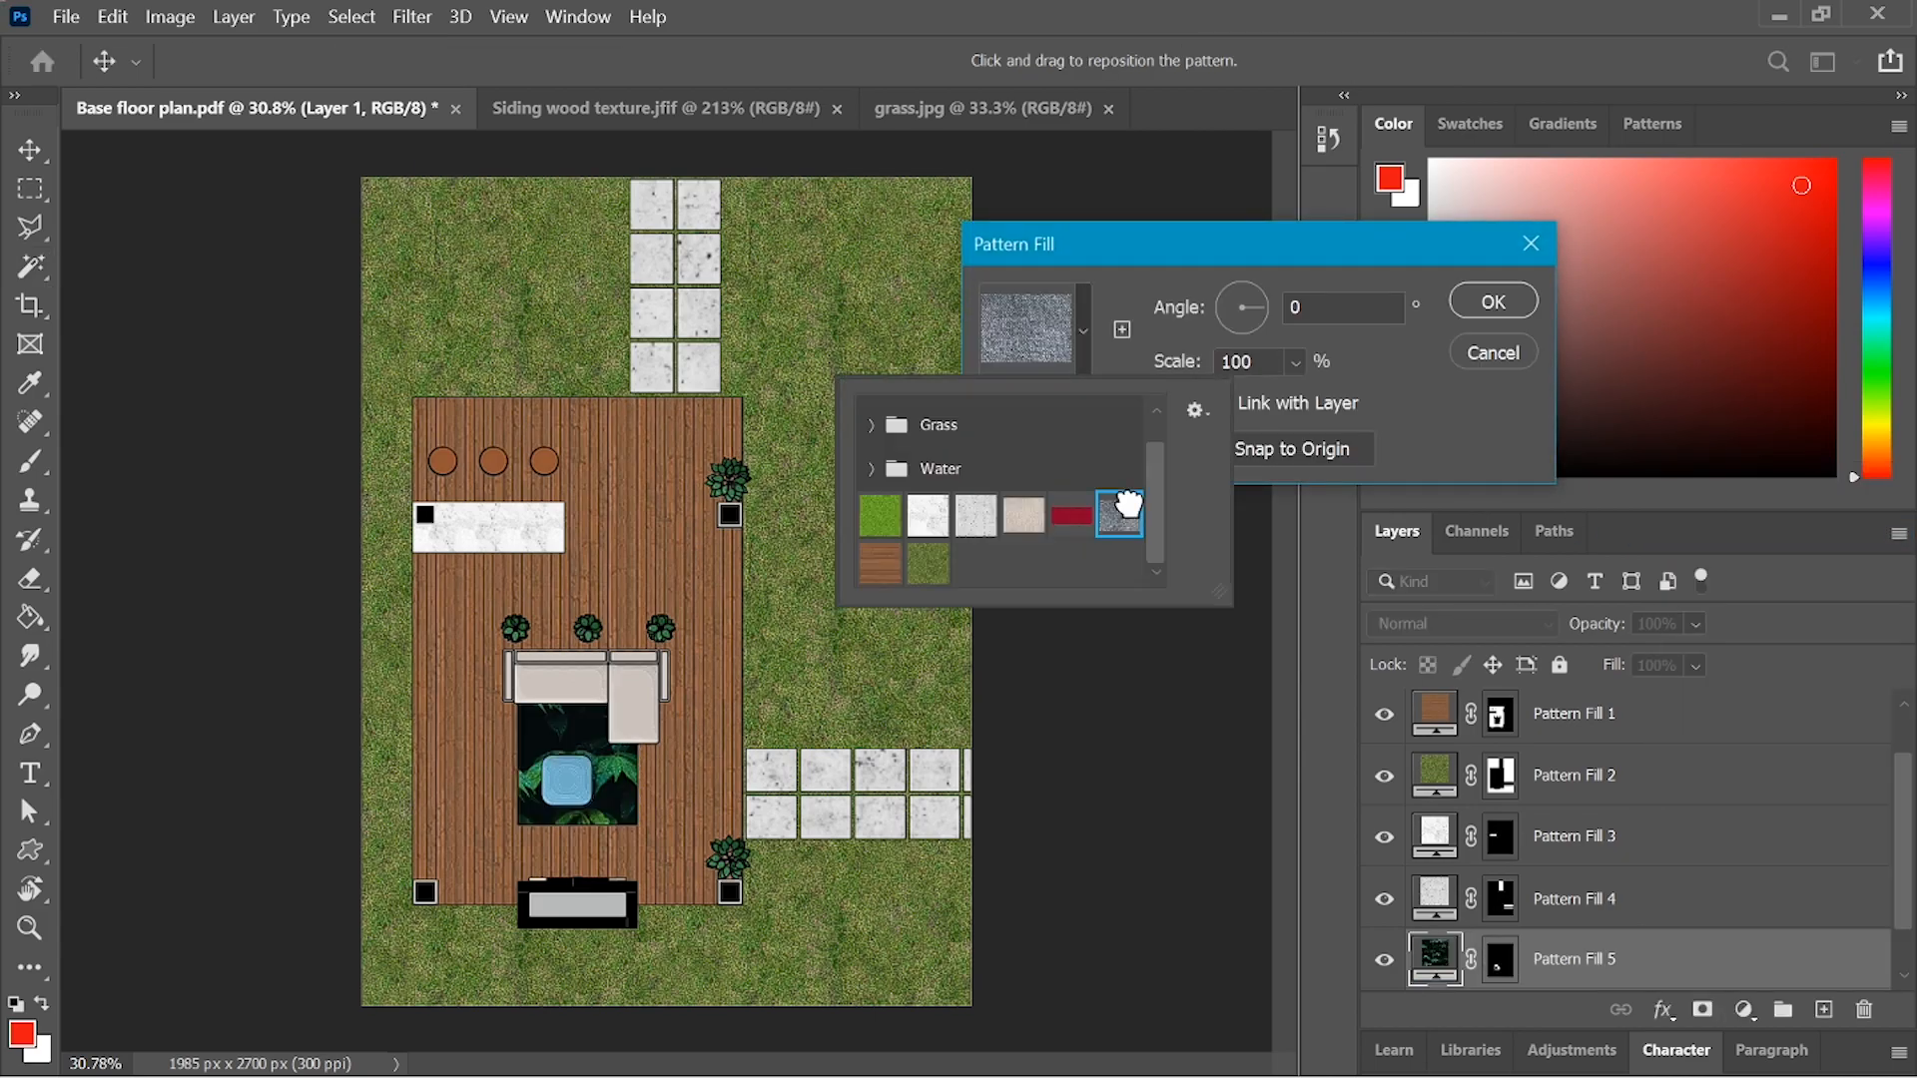
left_click(1490, 309)
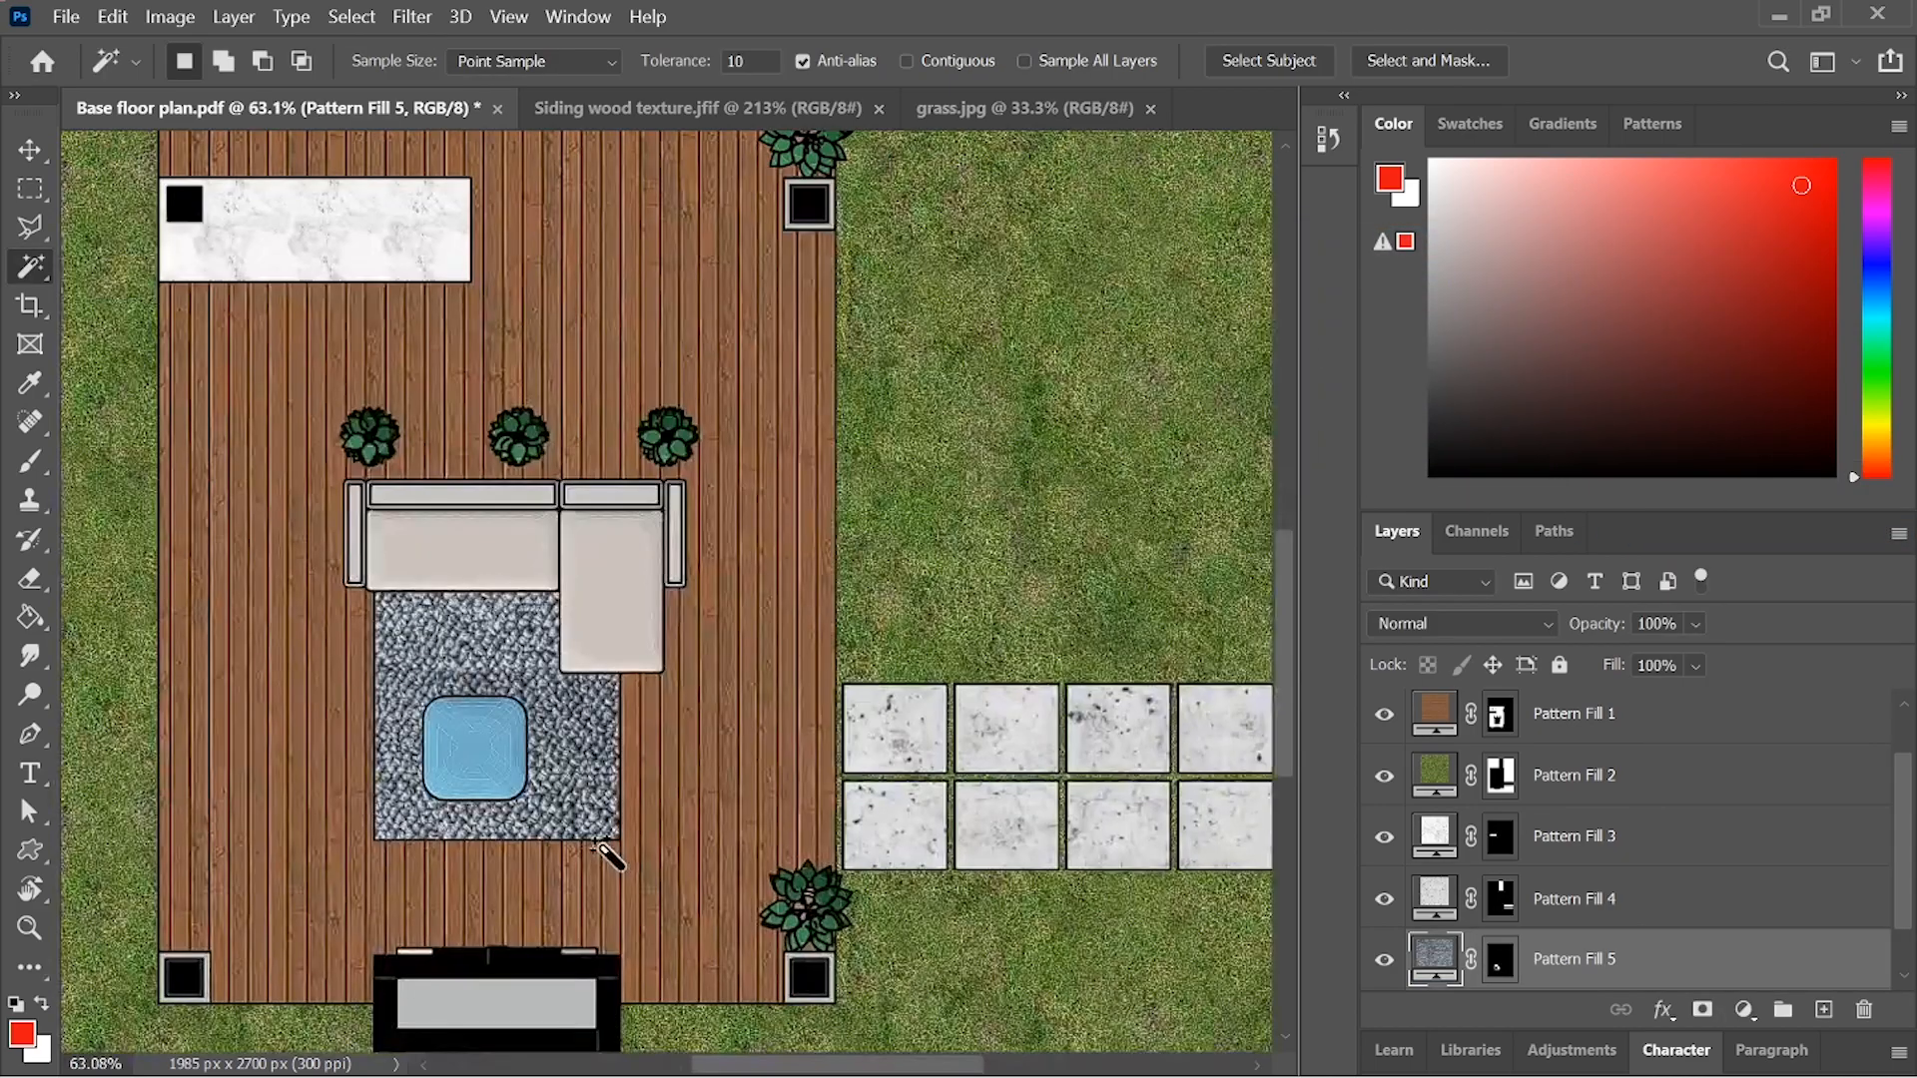
- Compare smaller scales for the rug's pattern fill, set the scale to 50% and apply it
double_click(1434, 960)
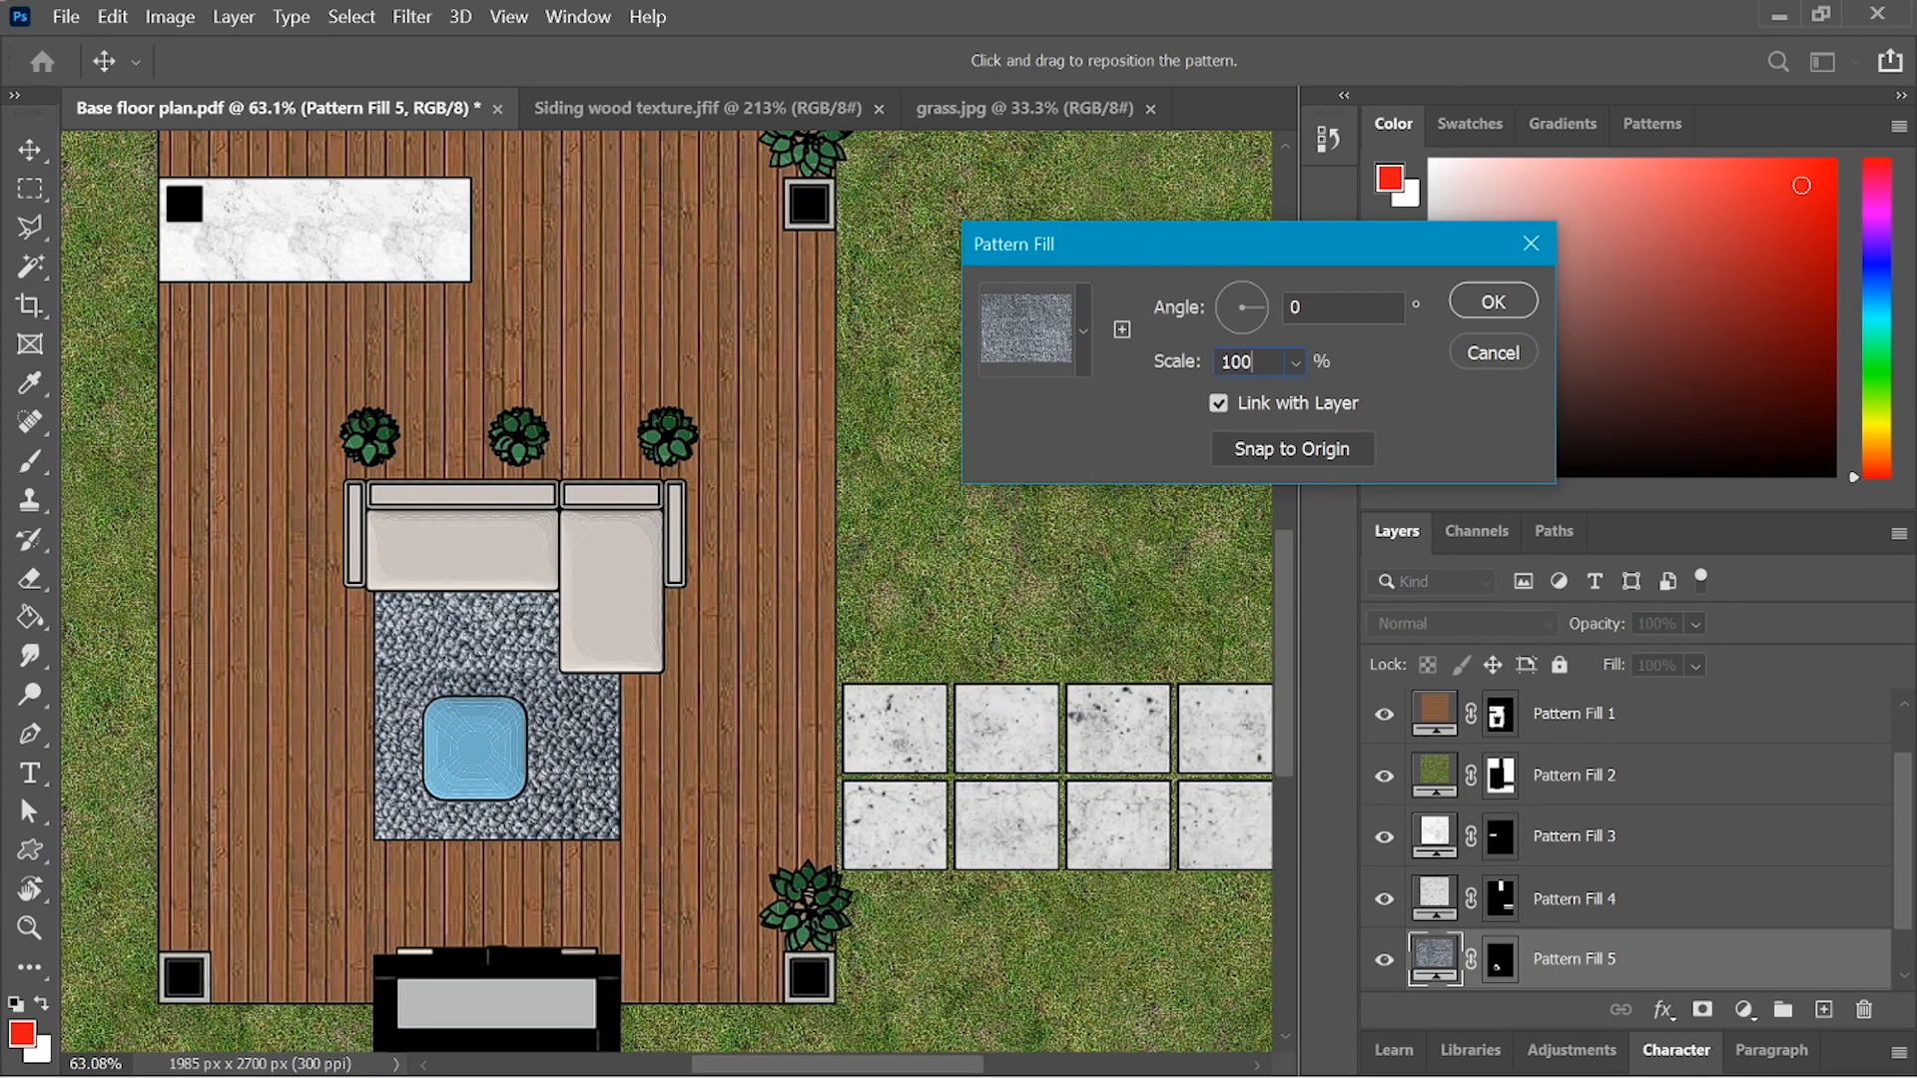
left_click_drag(1186, 376, 1144, 376)
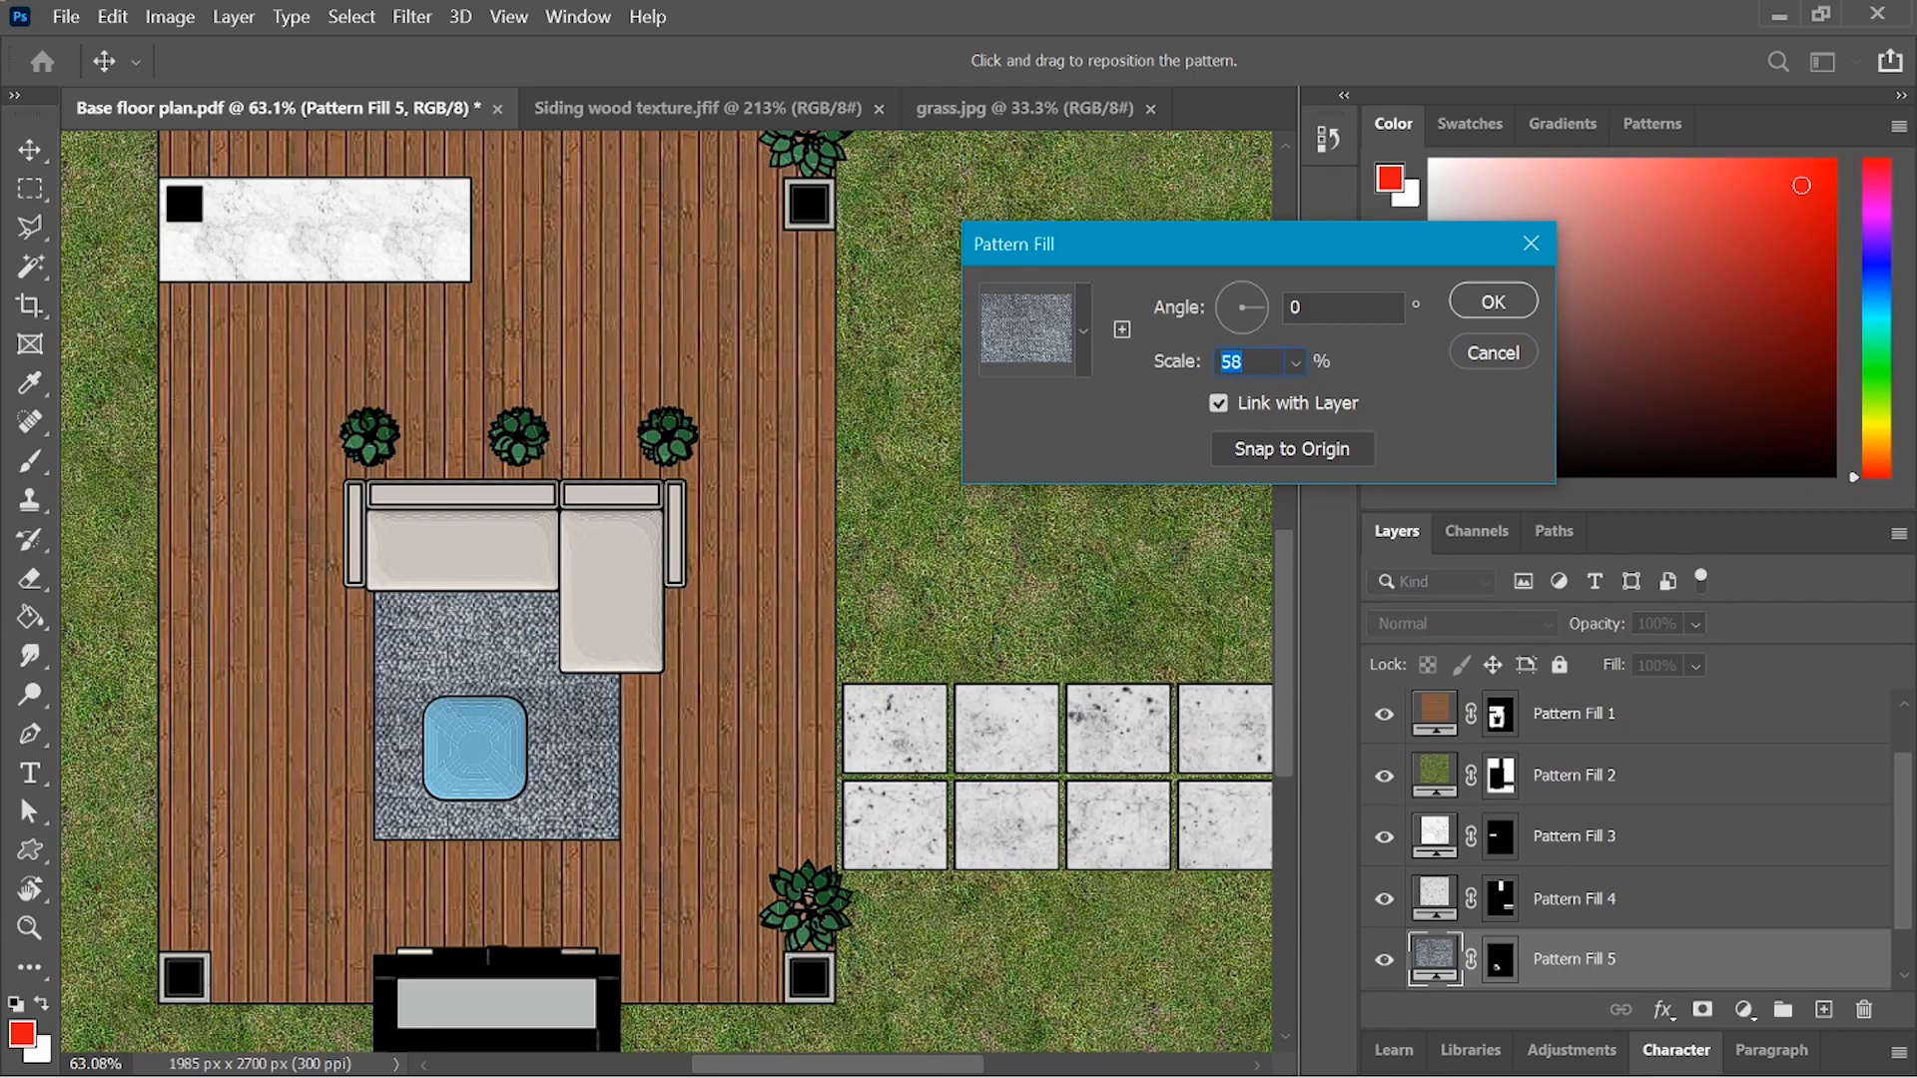
type("4")
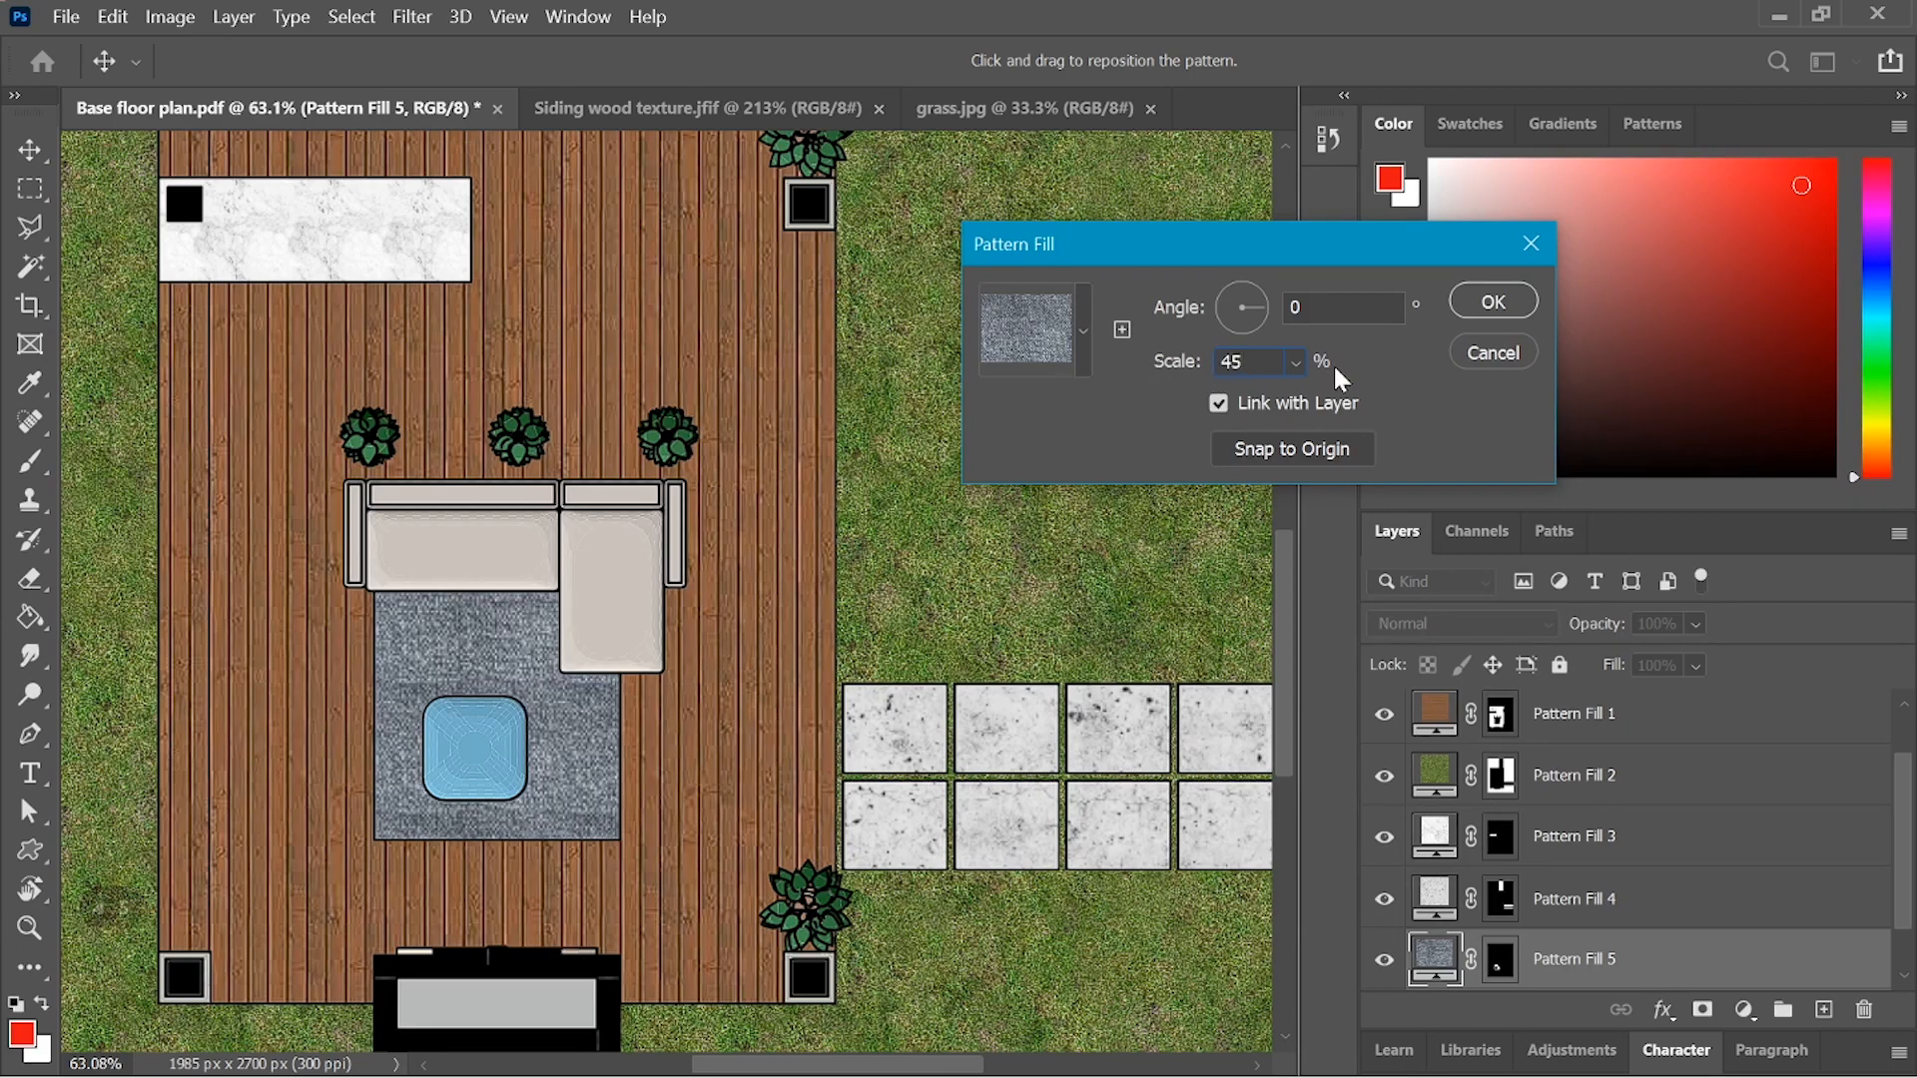
type("50")
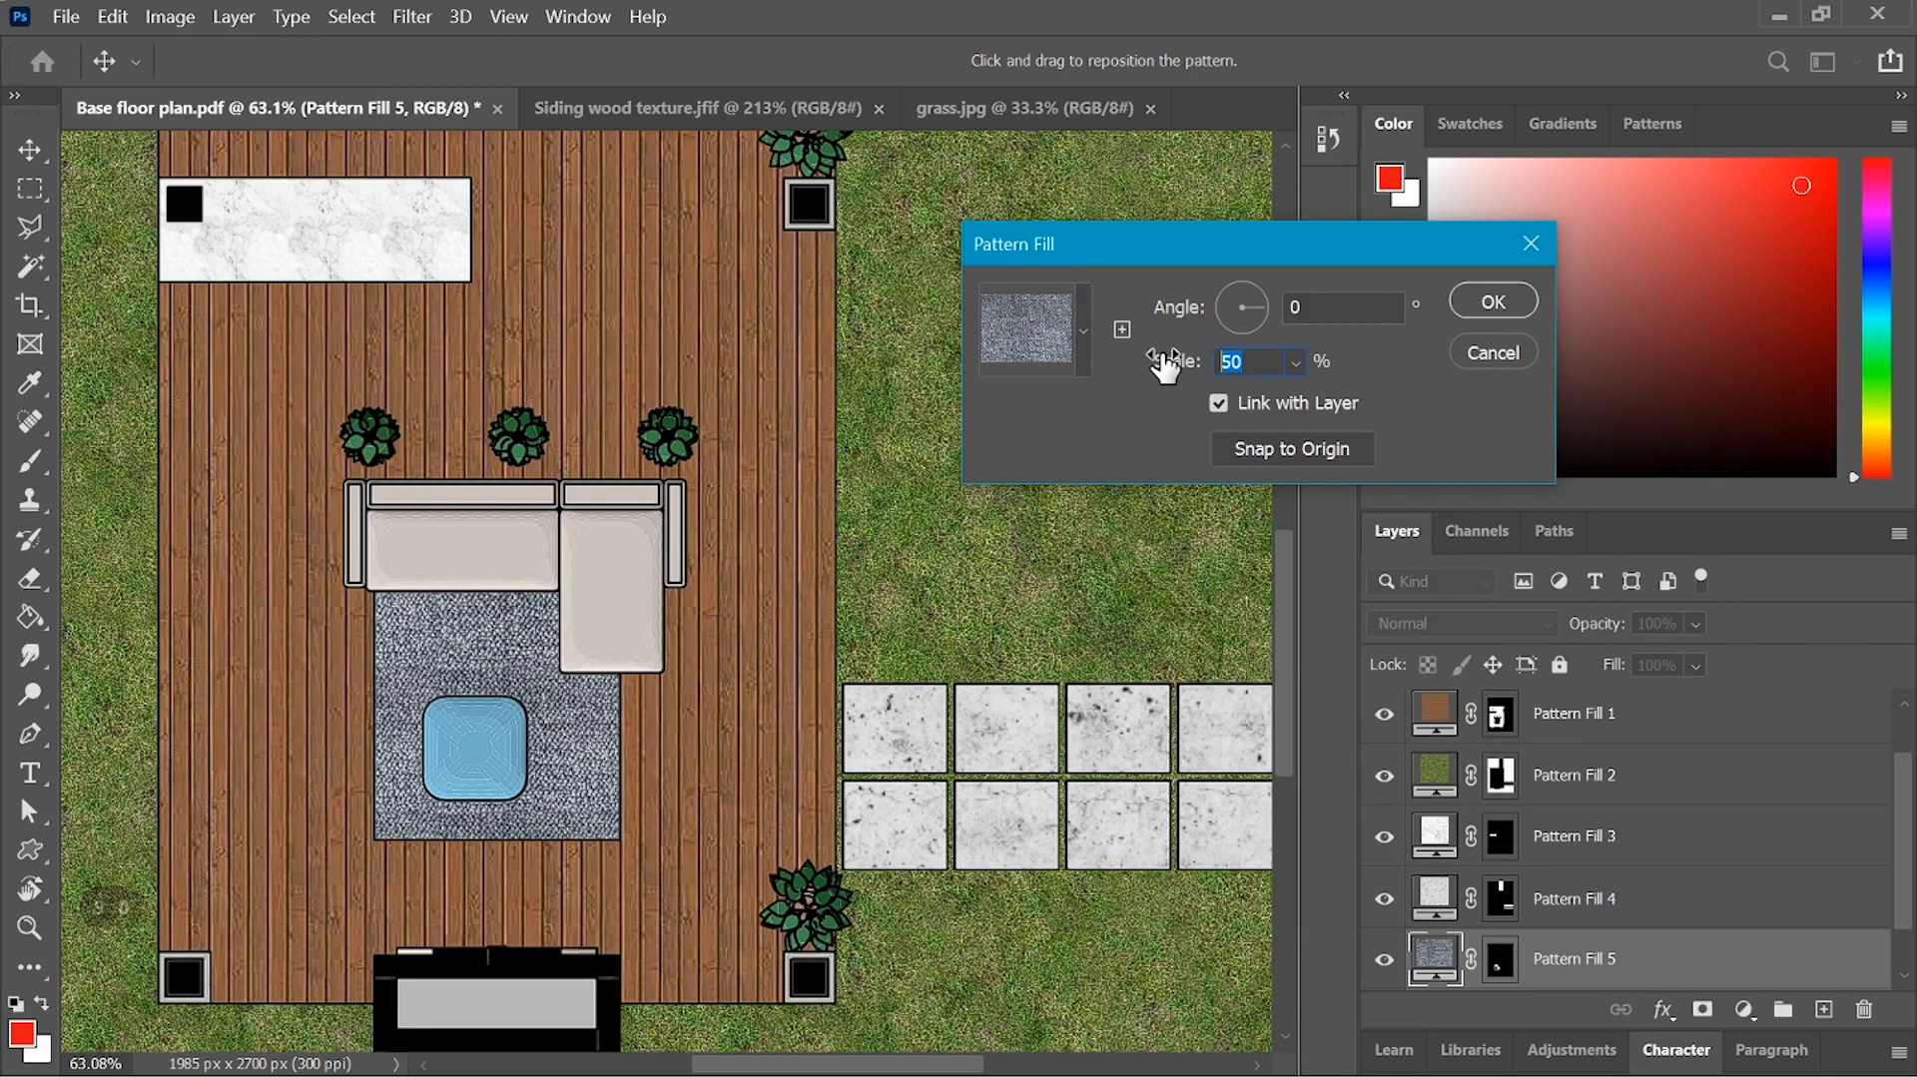
type("45")
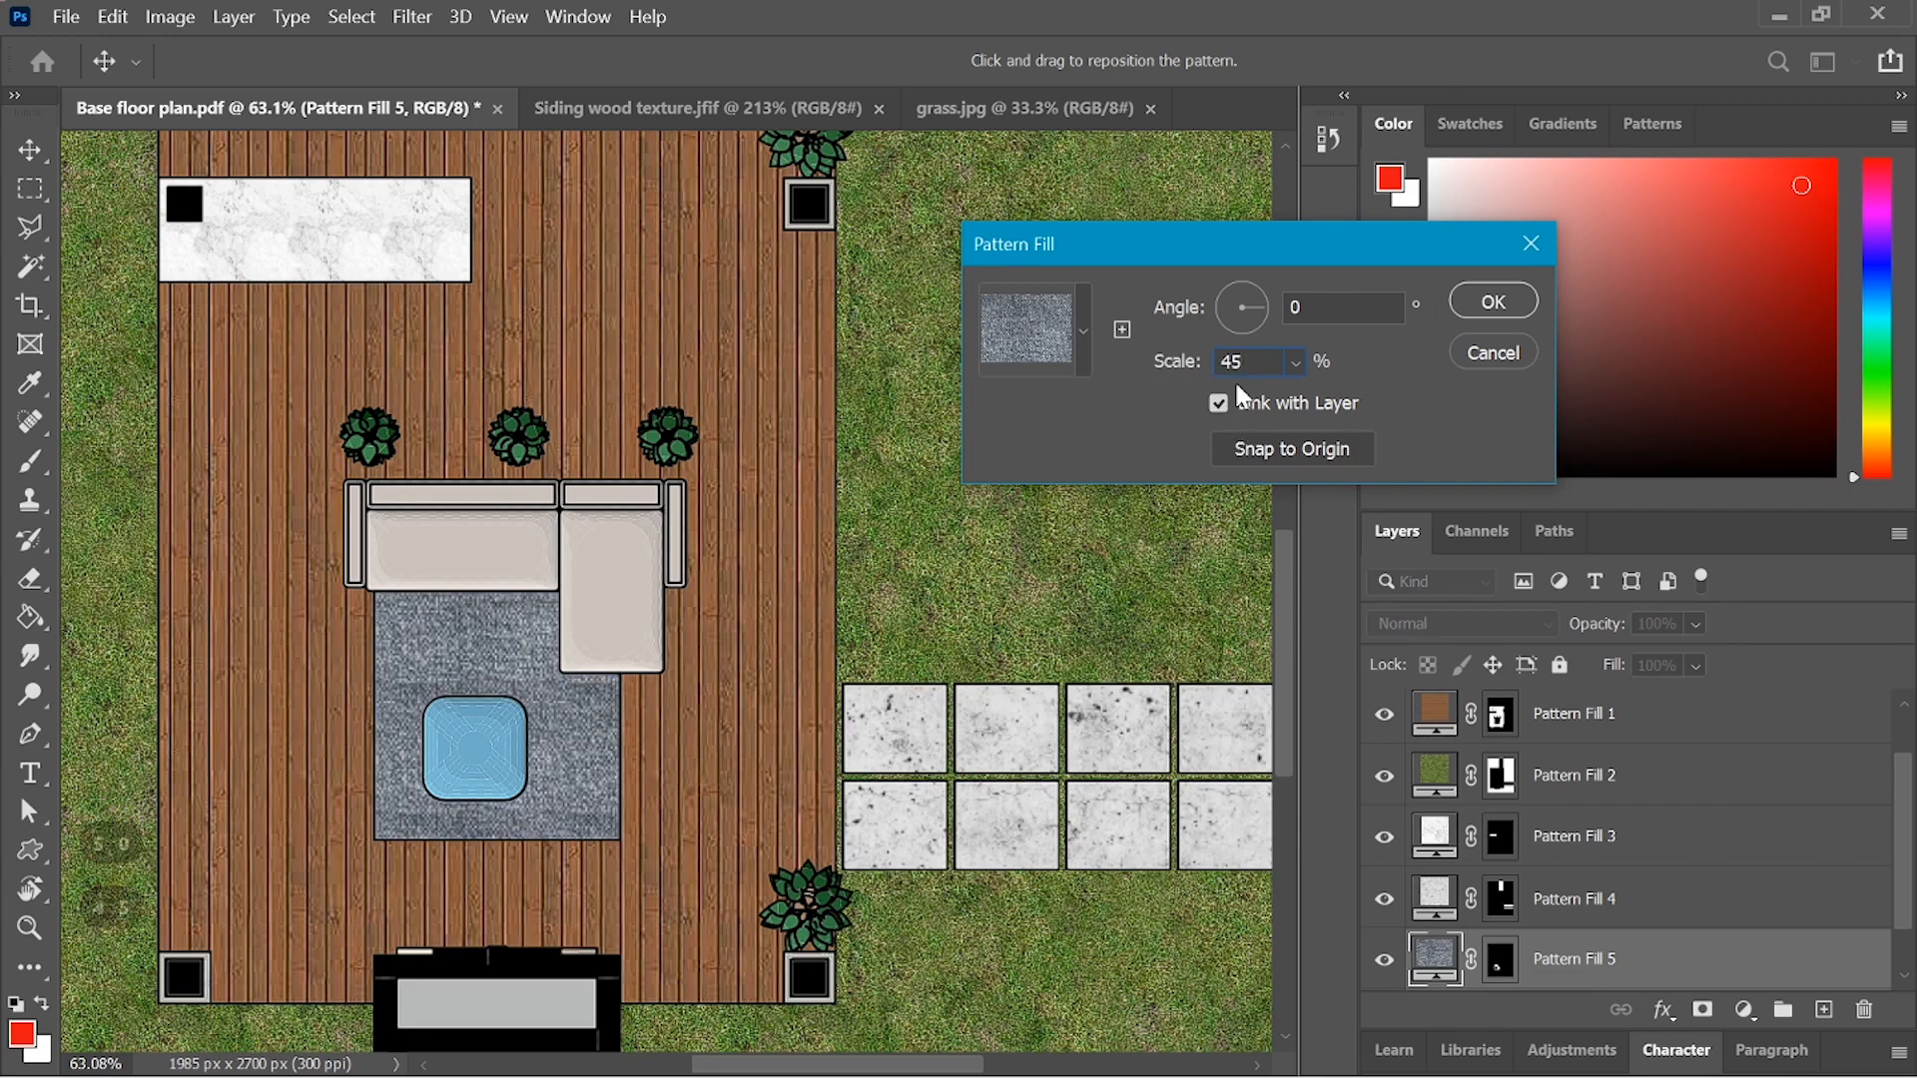
type("50")
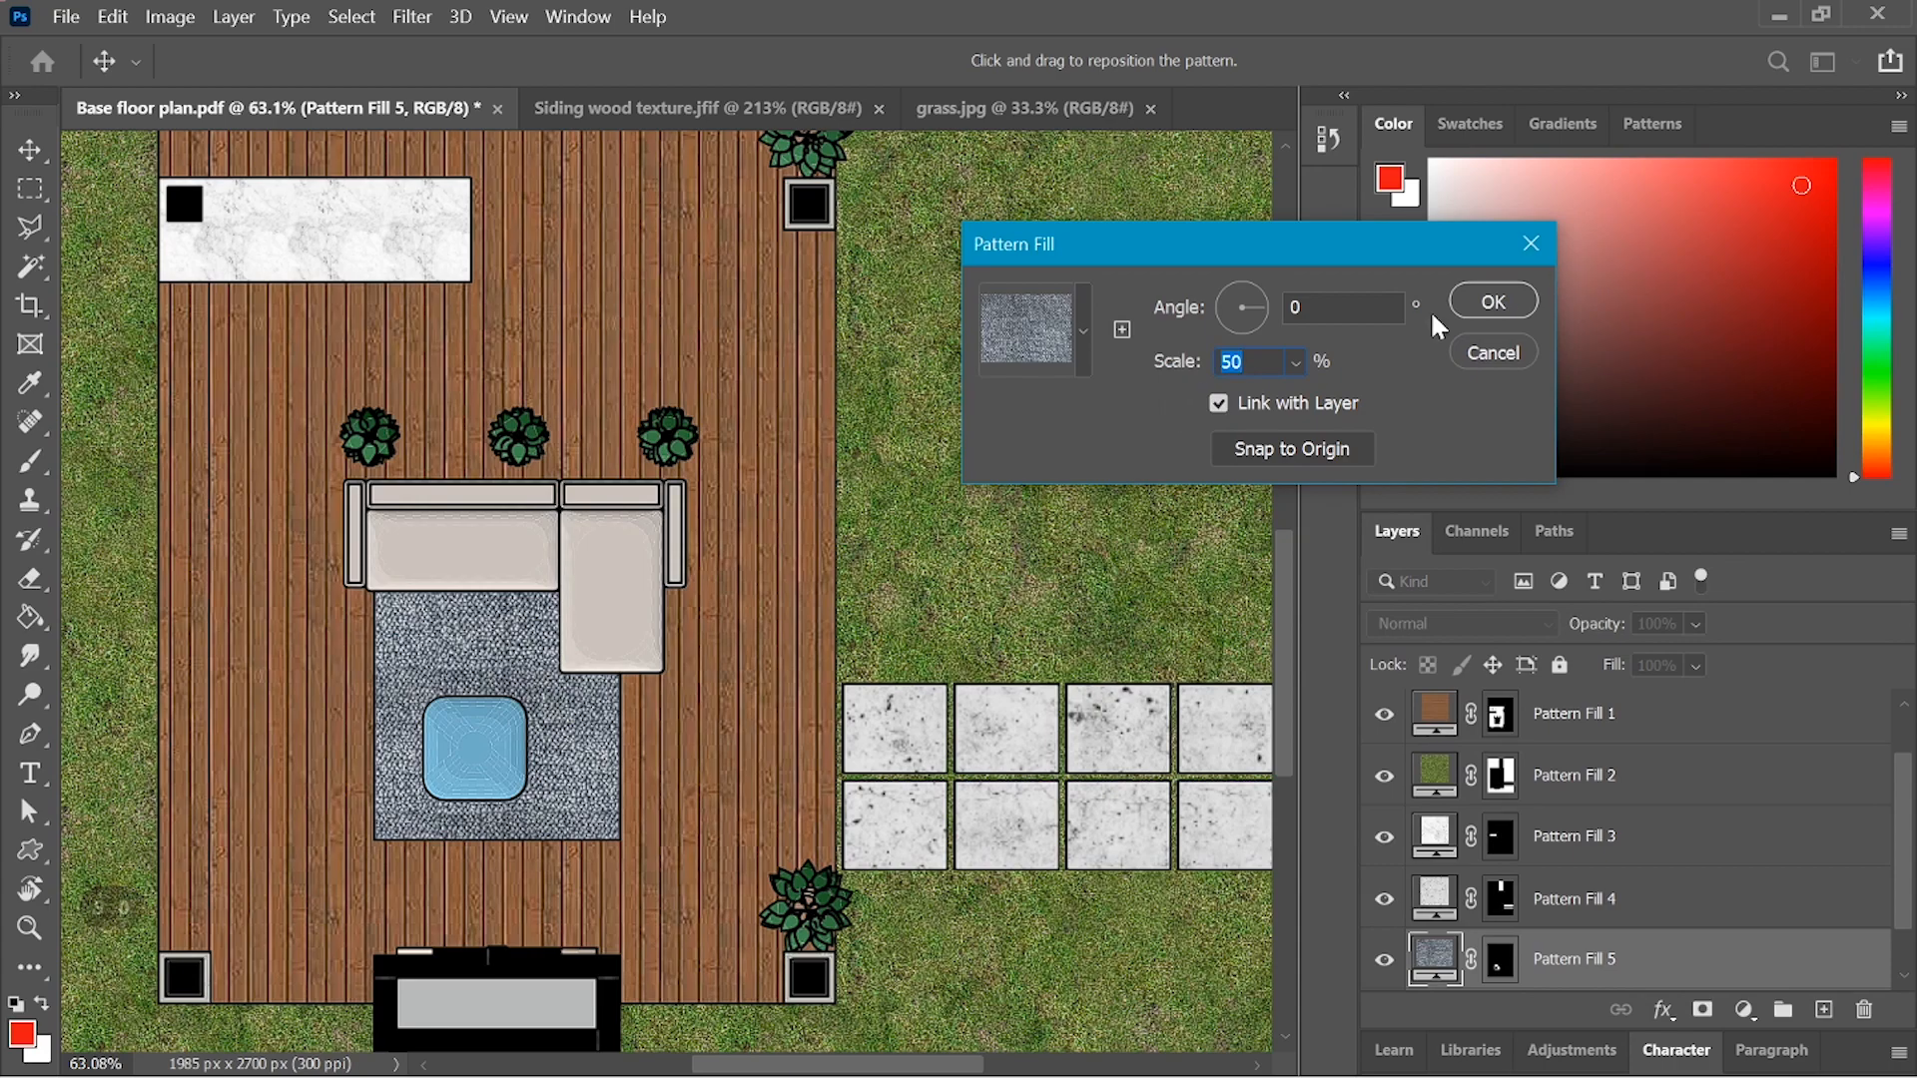
left_click(1492, 302)
- Select the three round brown stools above the marble counter on Layer 1 with the Magic Wand tool
key("w")
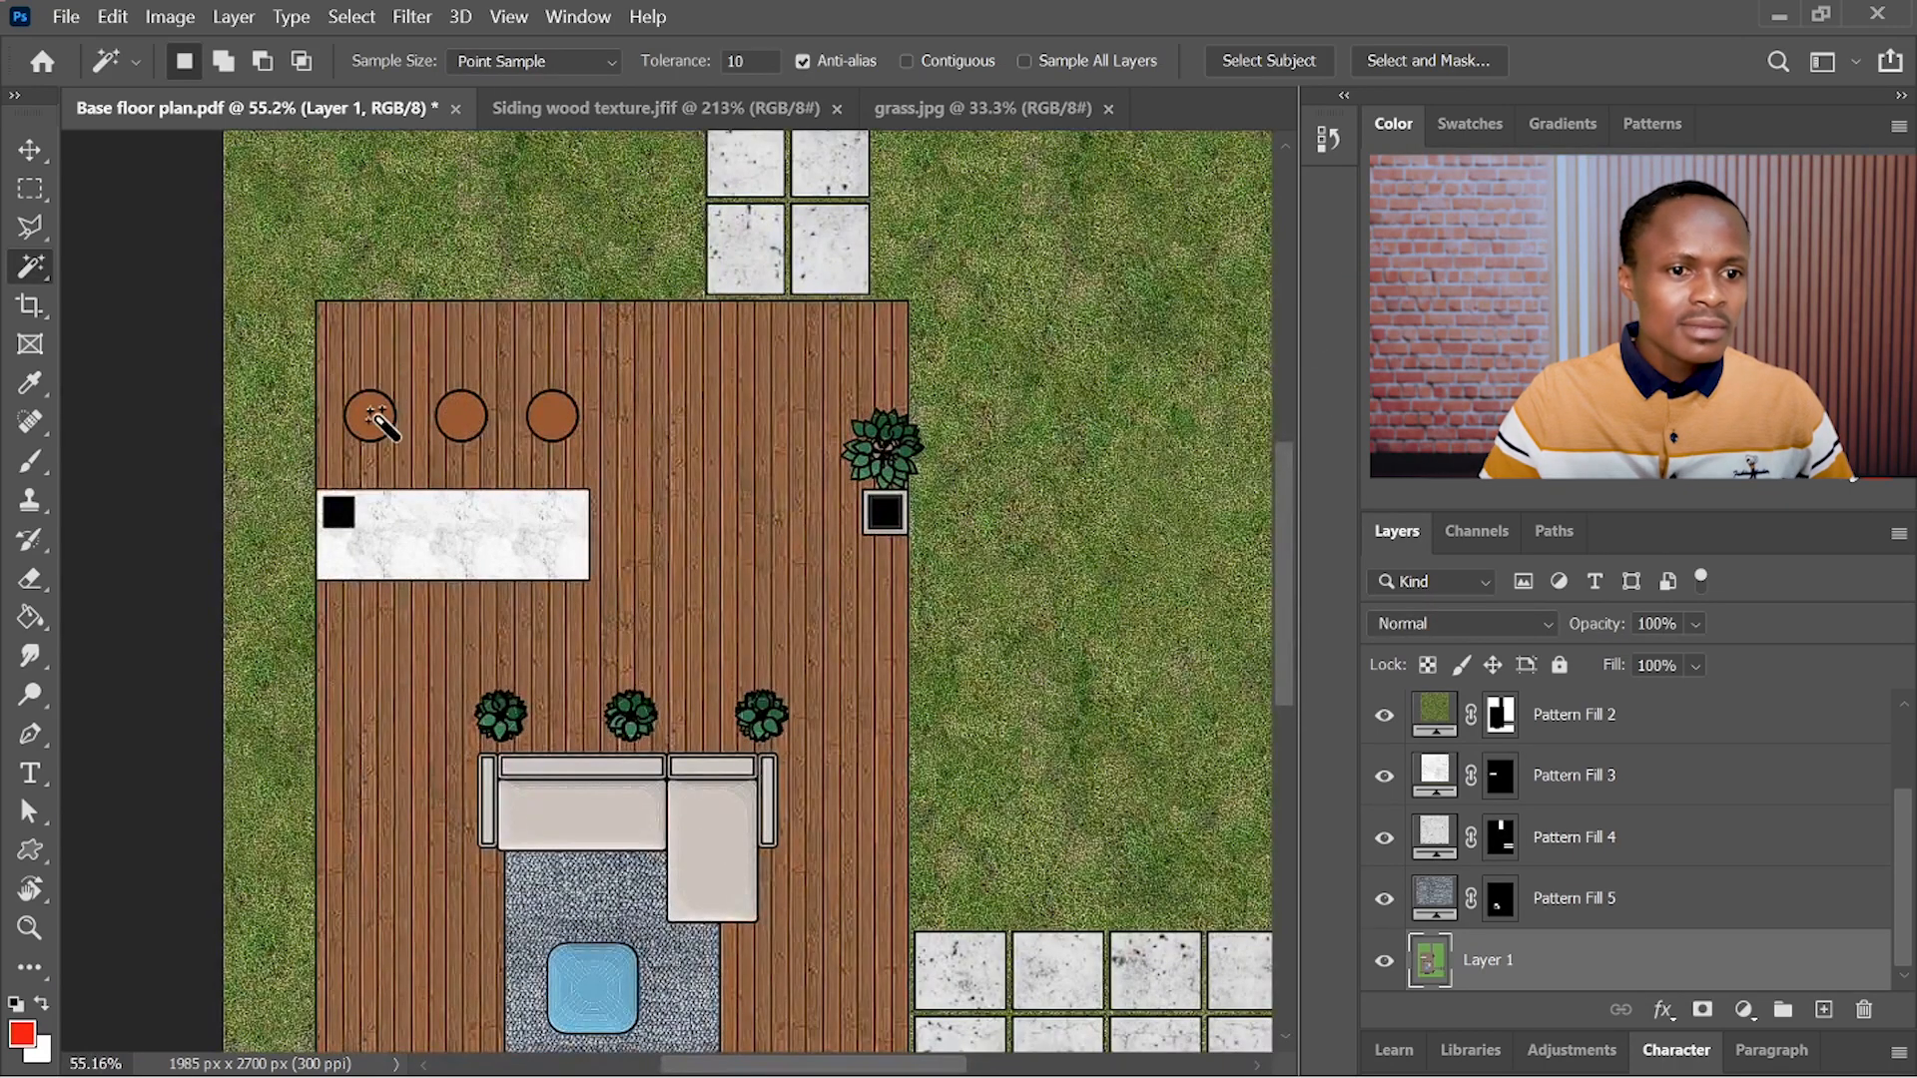
left_click(376, 415)
scroll(452, 315, "down", 5)
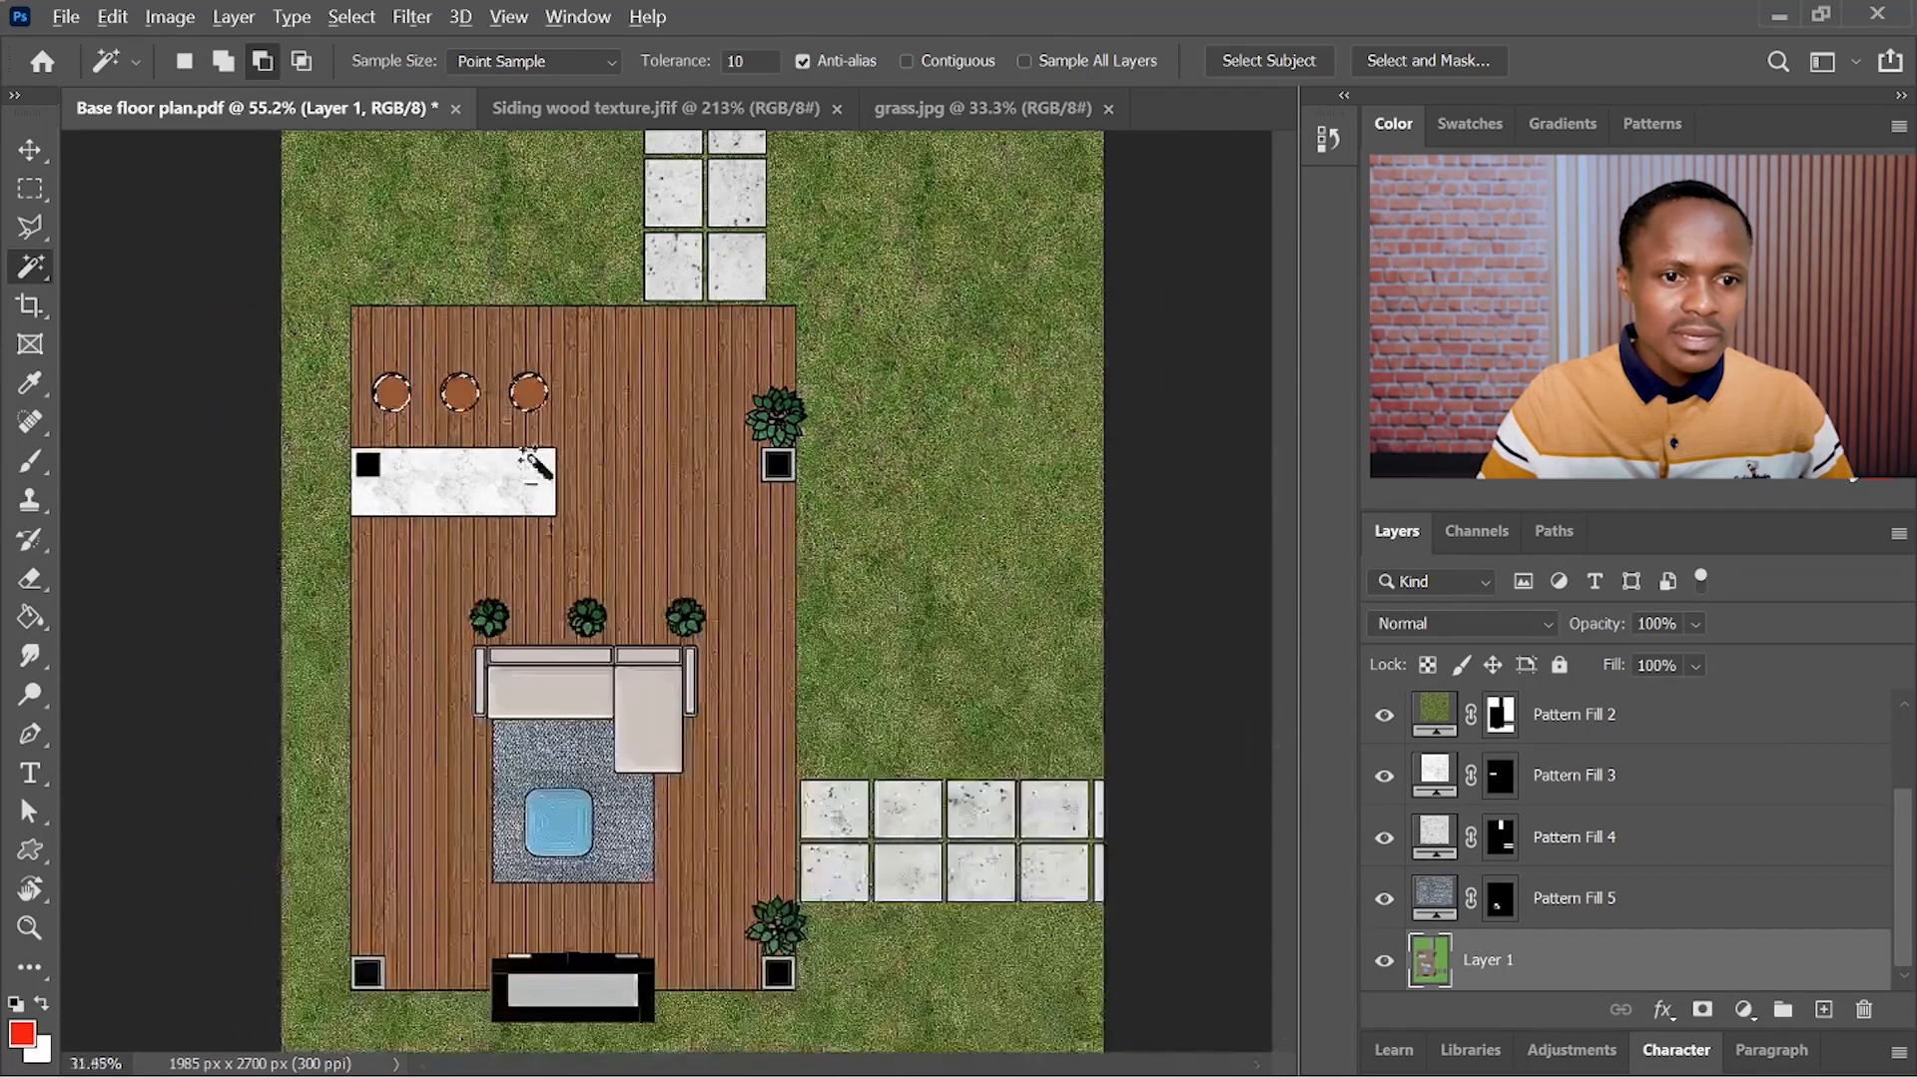
scroll(595, 859, "up", 2)
scroll(633, 865, "down", 2)
scroll(679, 789, "up", 1)
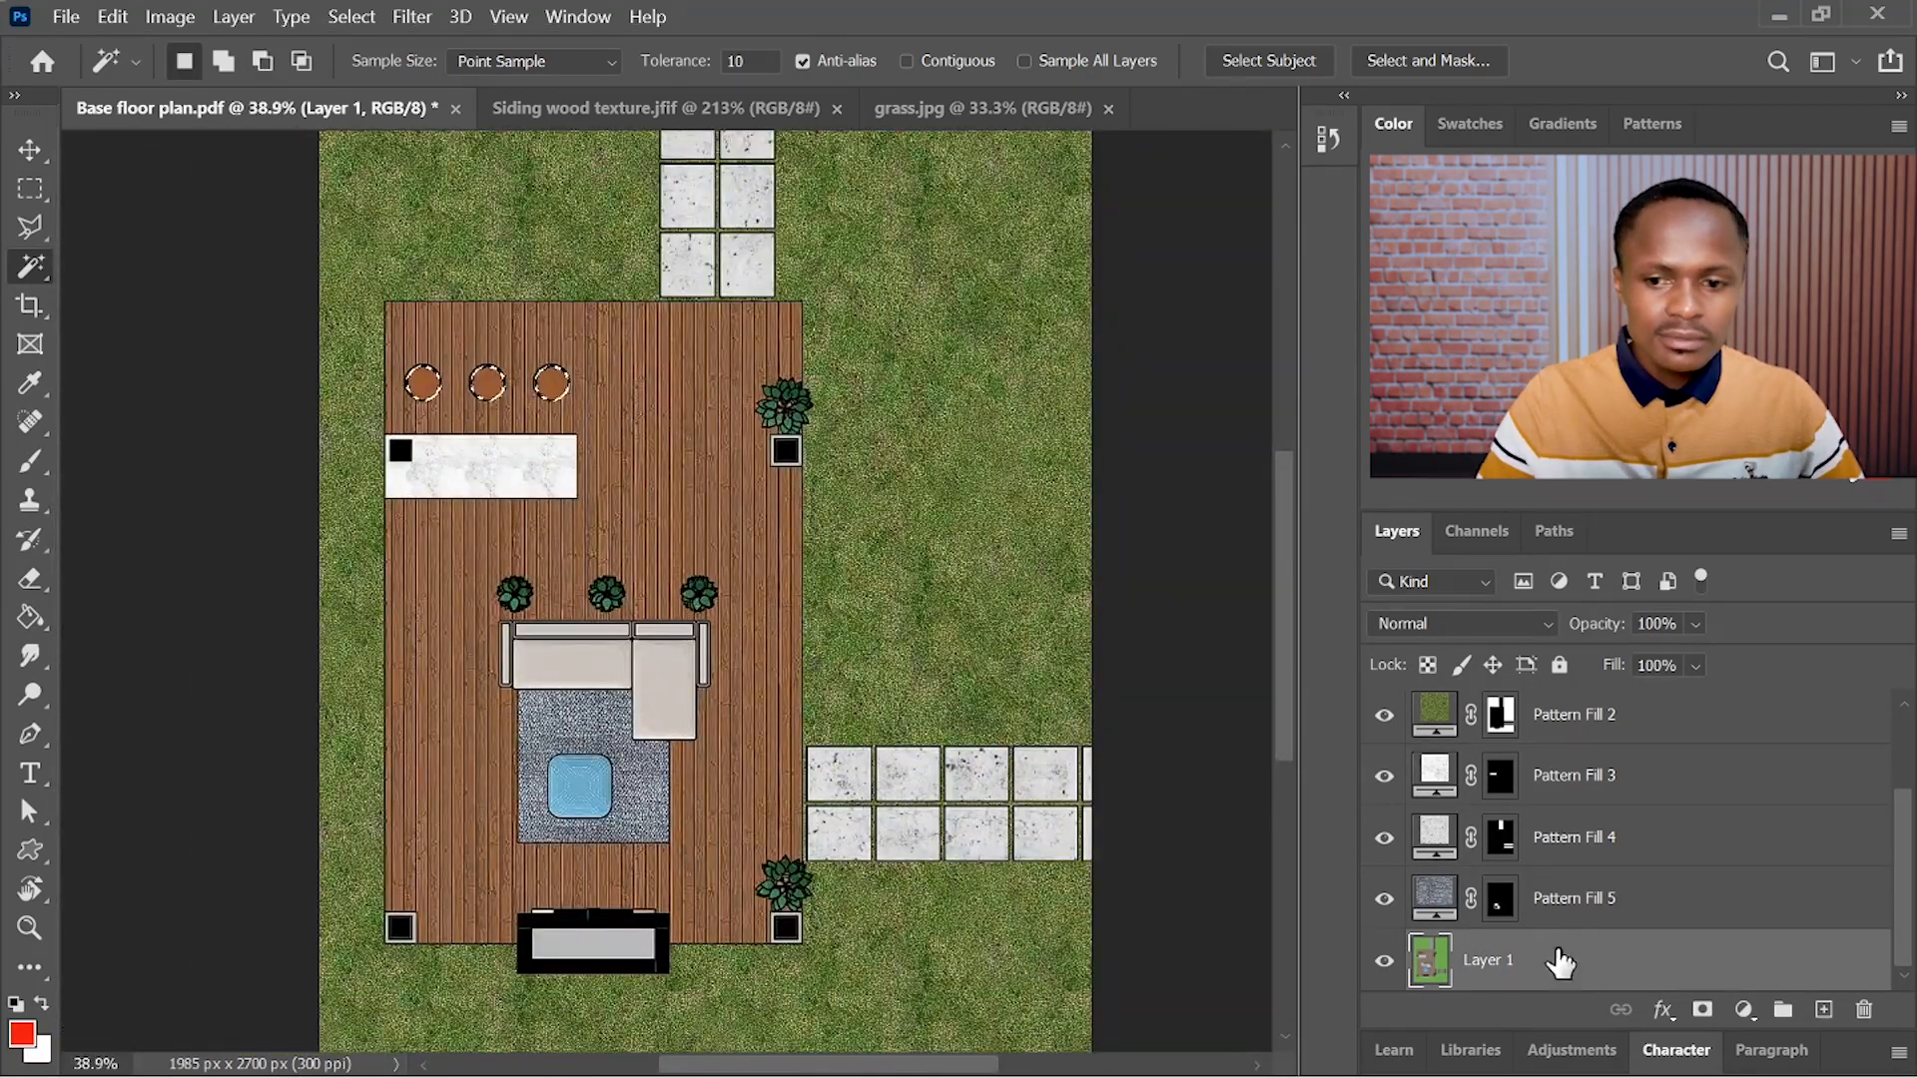
- Add a pattern fill layer over the selected stools using the red fabric pattern
left_click(1745, 1009)
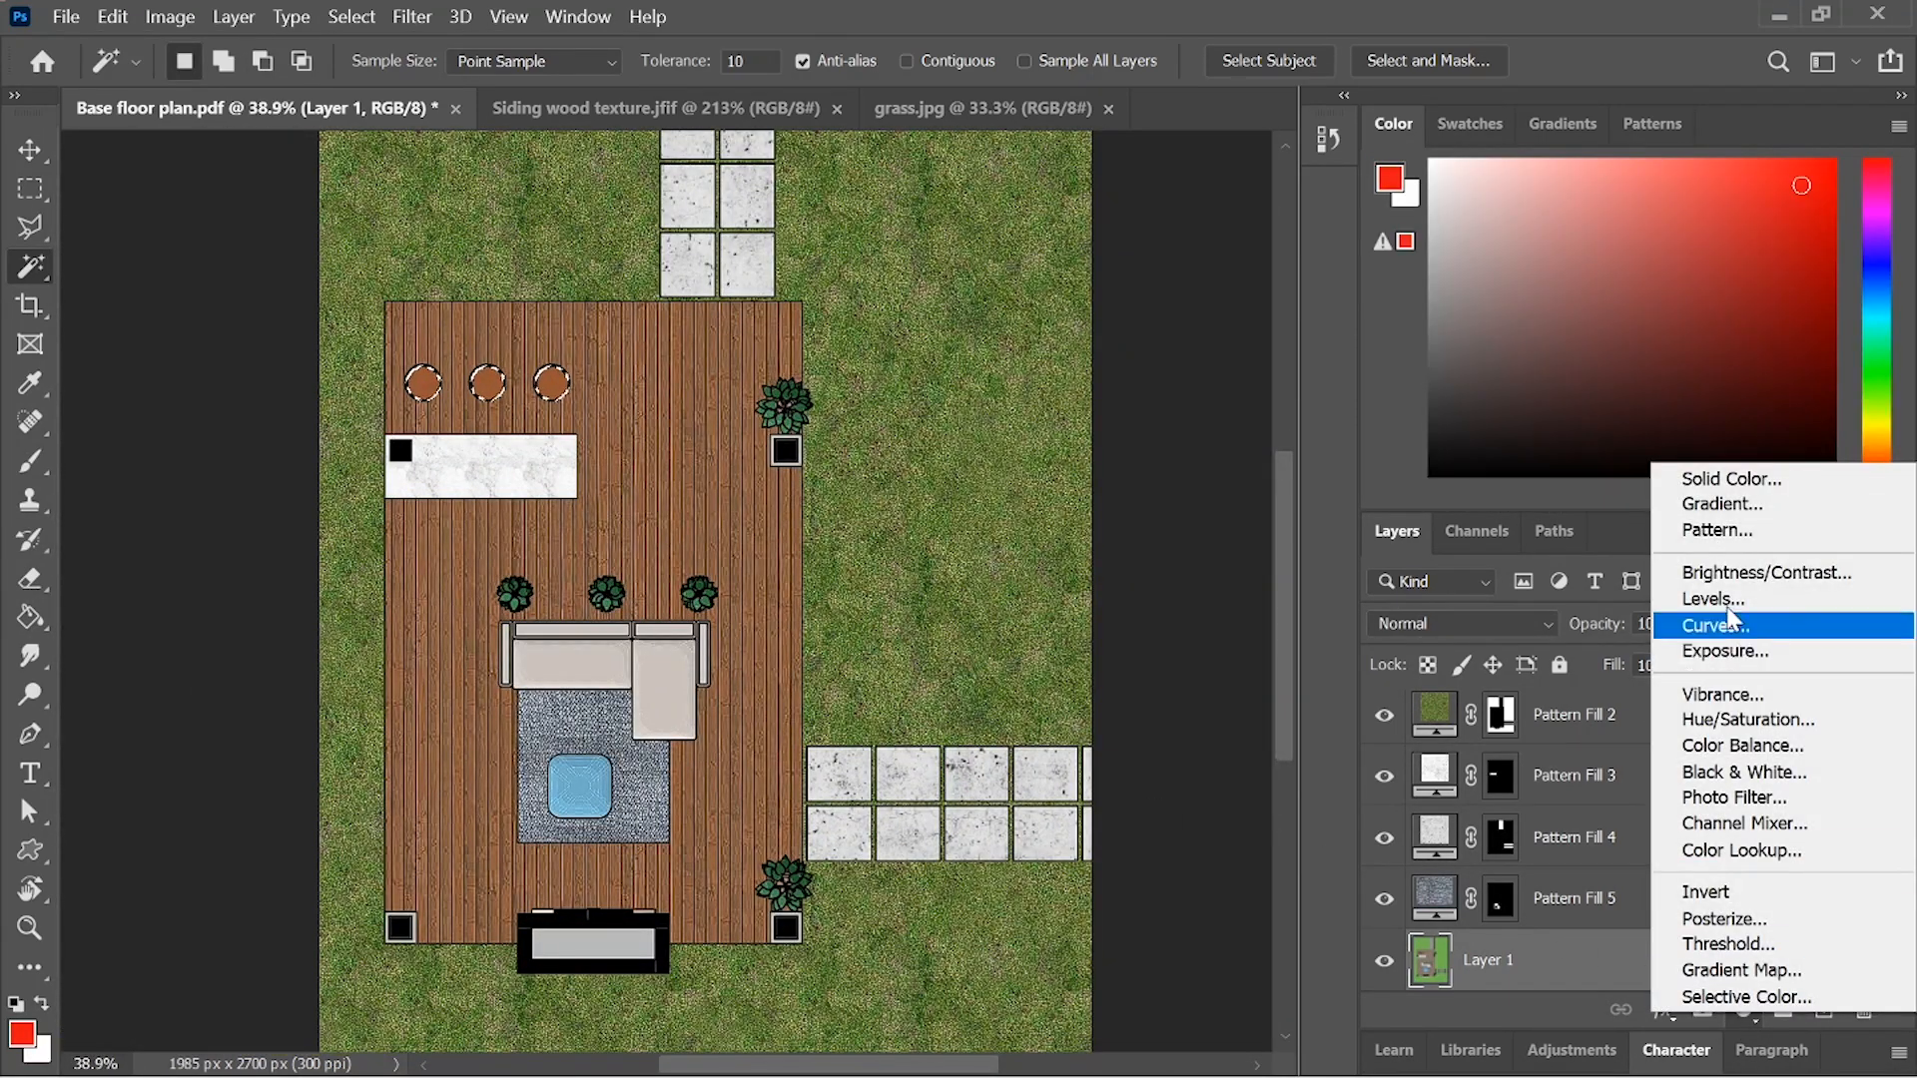
left_click(1722, 531)
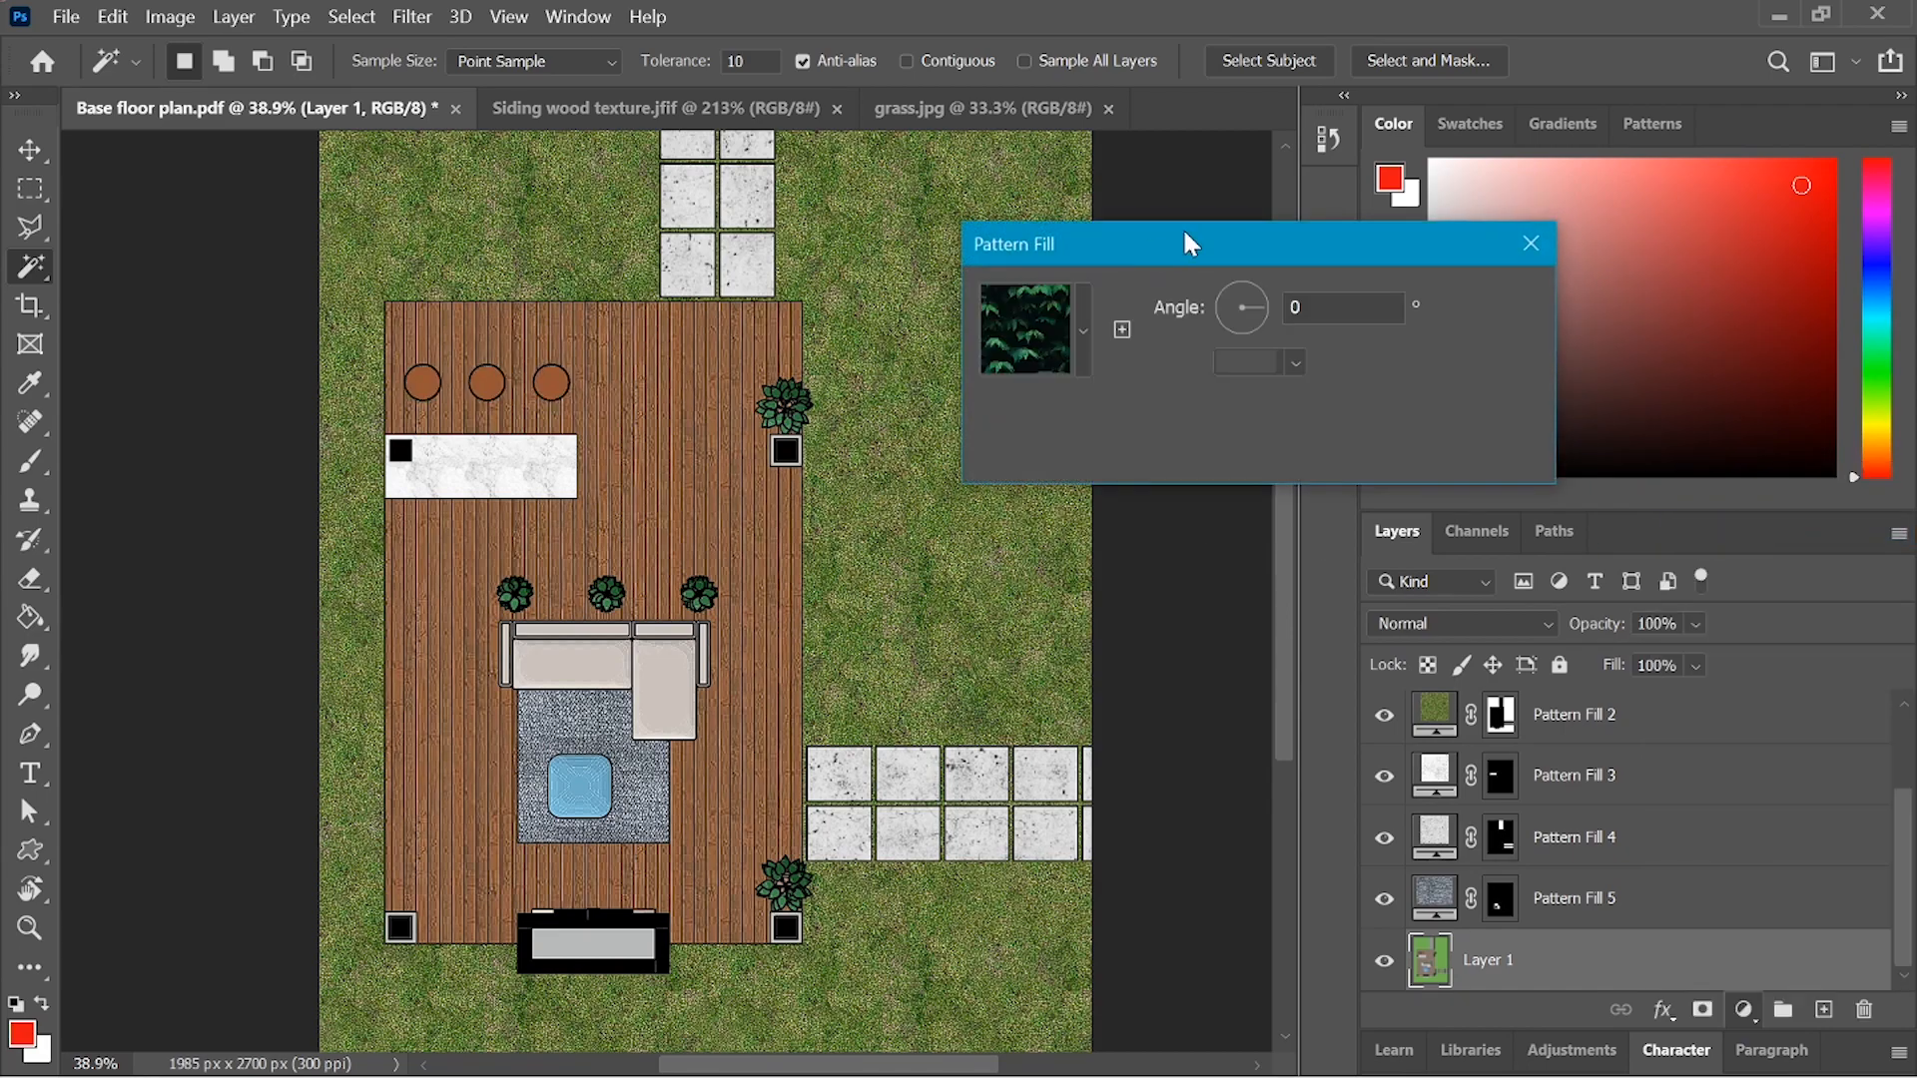
left_click(1082, 331)
double_click(1072, 516)
- Select the blue rounded coffee table on Layer 1 with the Magic Wand tool
scroll(519, 339, "up", 8)
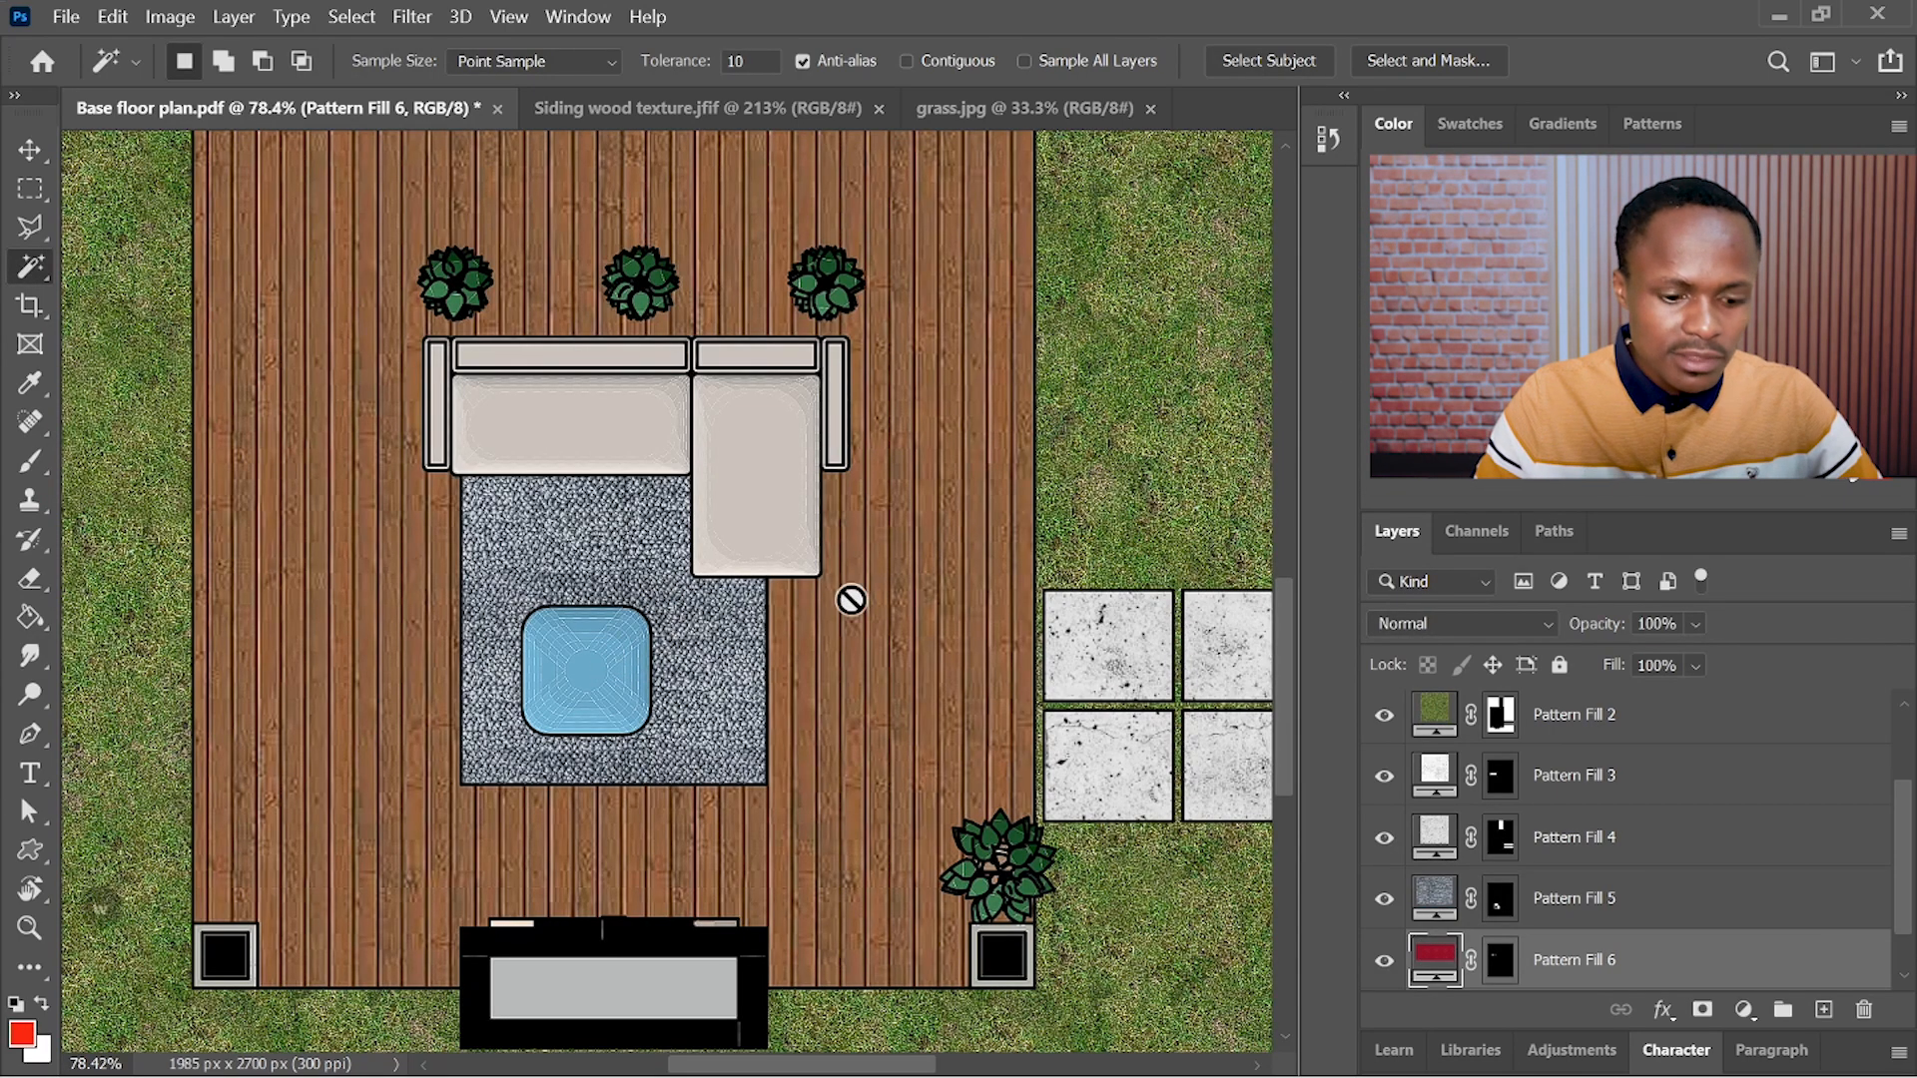
scroll(1498, 898, "down", 1)
left_click(1438, 960)
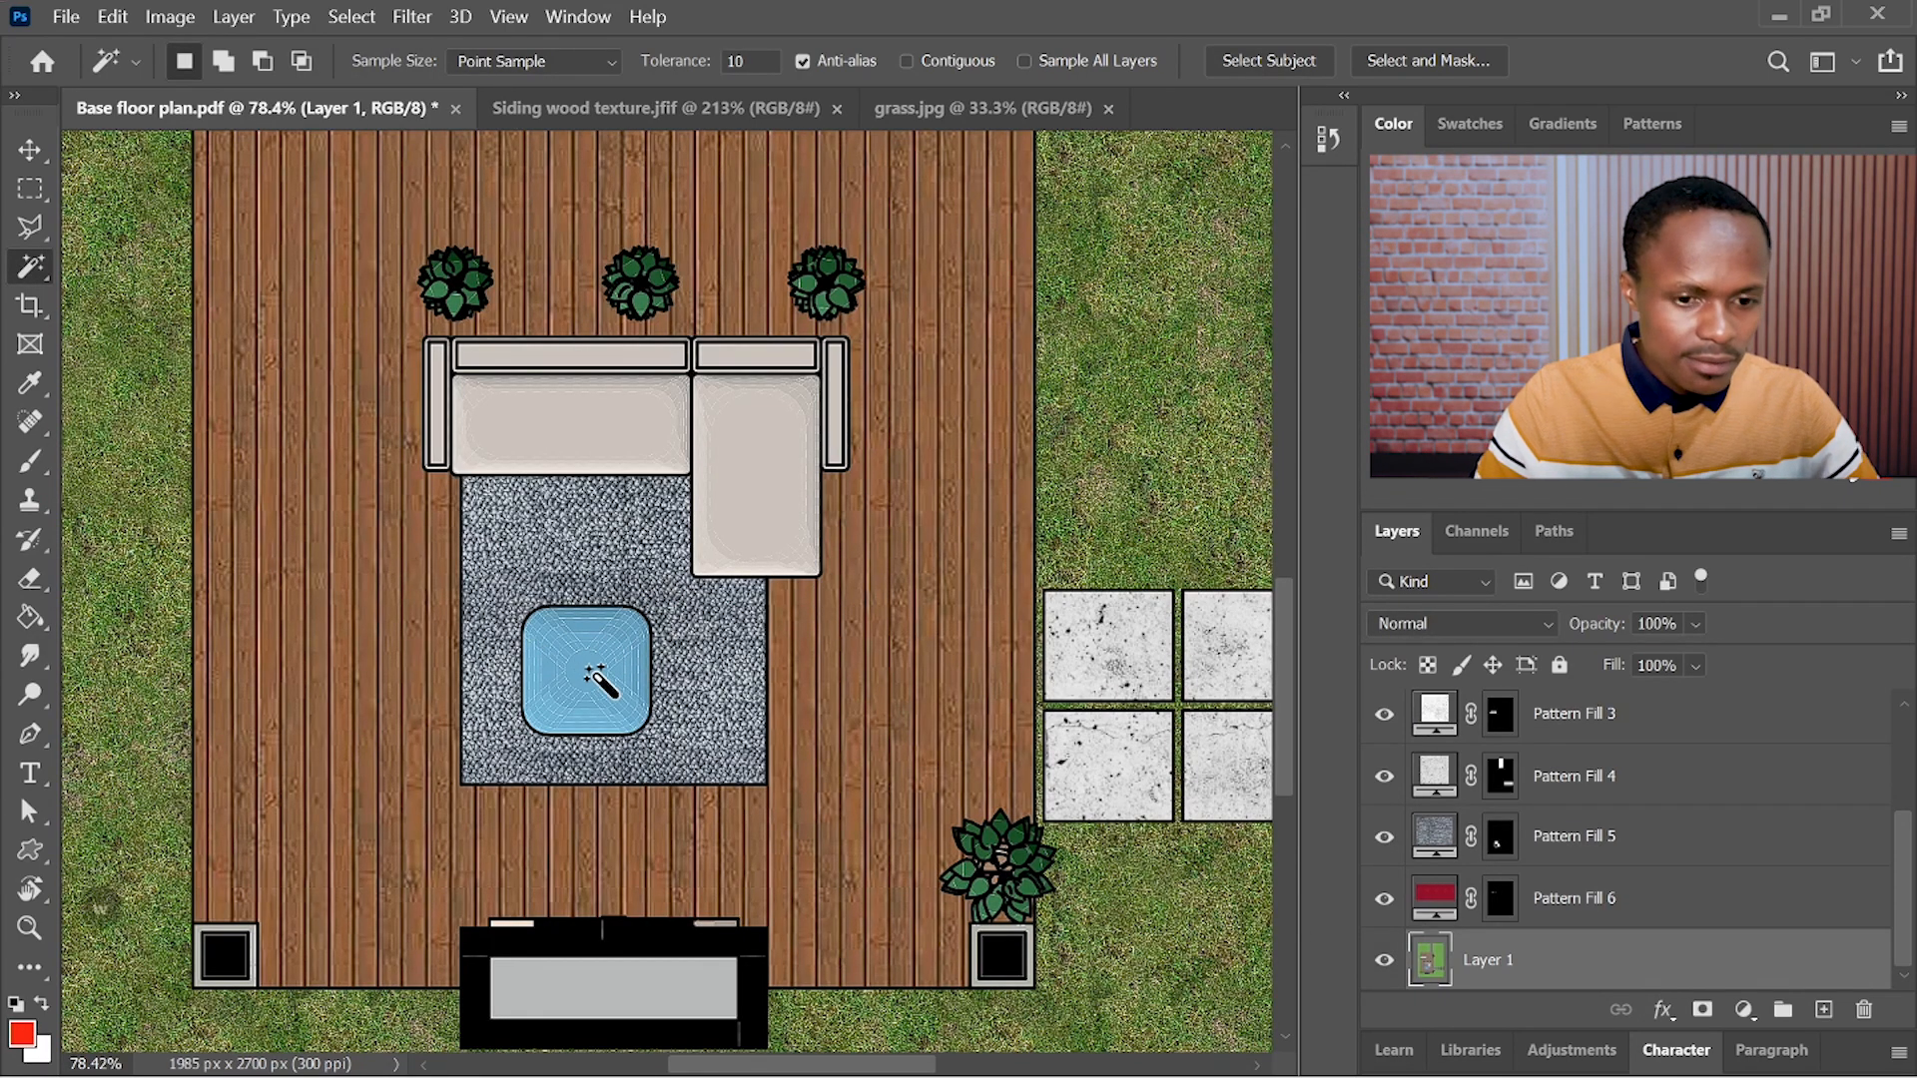
left_click(597, 654, "shift")
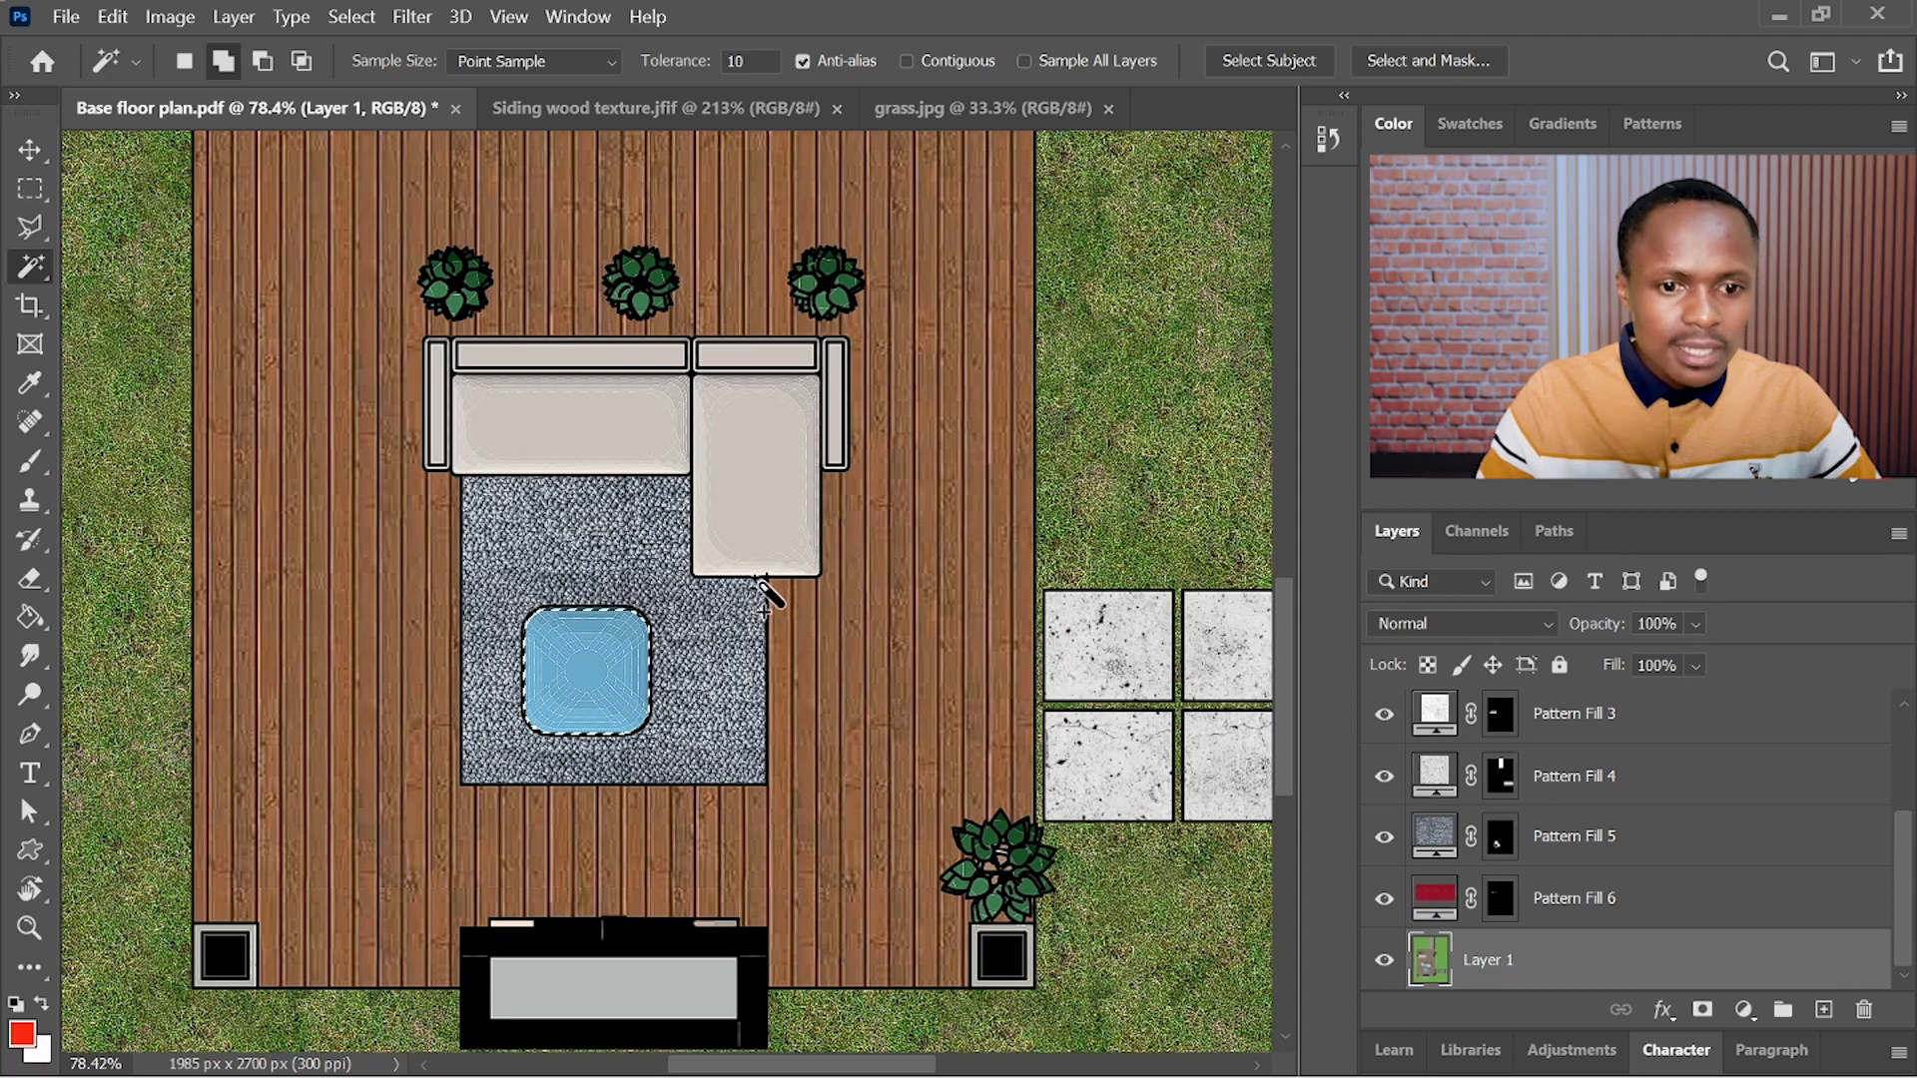
- Add a pattern fill layer over the selected coffee table using the red fabric pattern at 100% scale
left_click(1745, 1011)
left_click(1703, 587)
left_click(1083, 331)
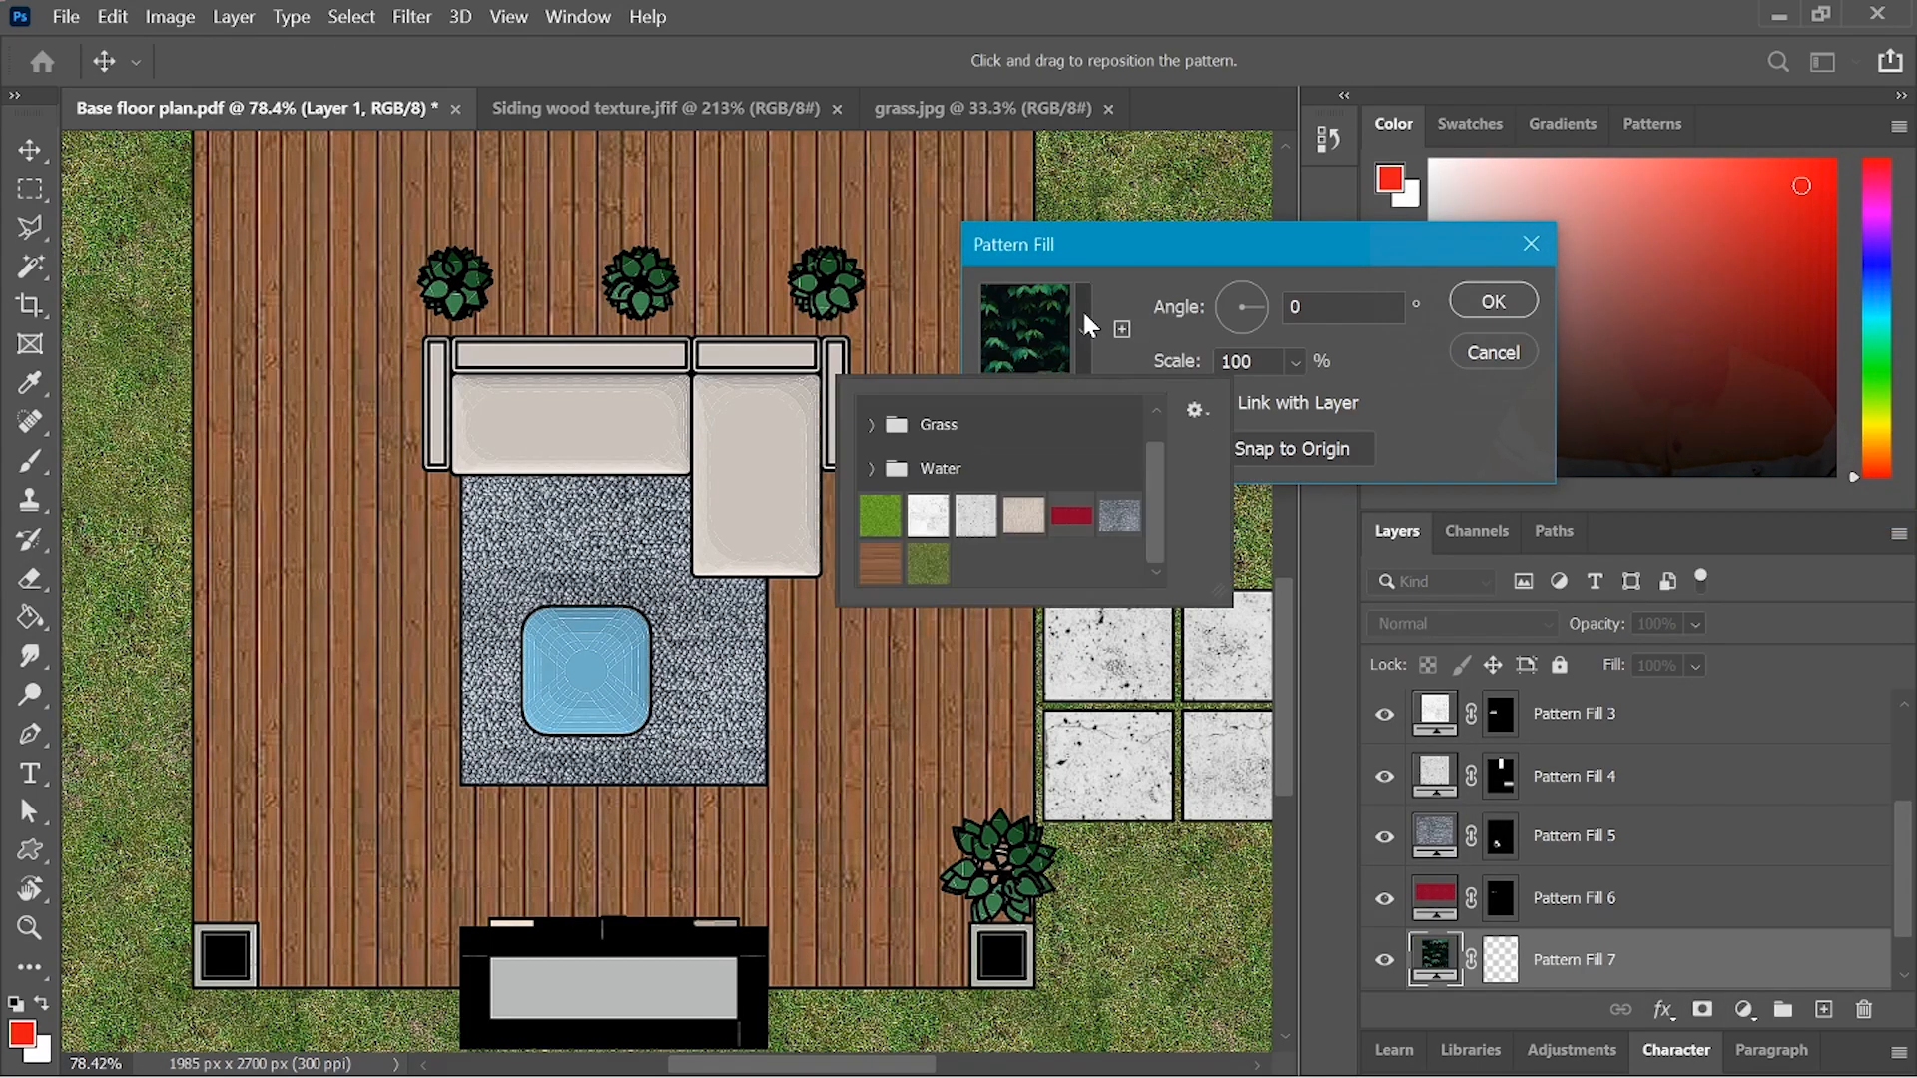
left_click(1071, 515)
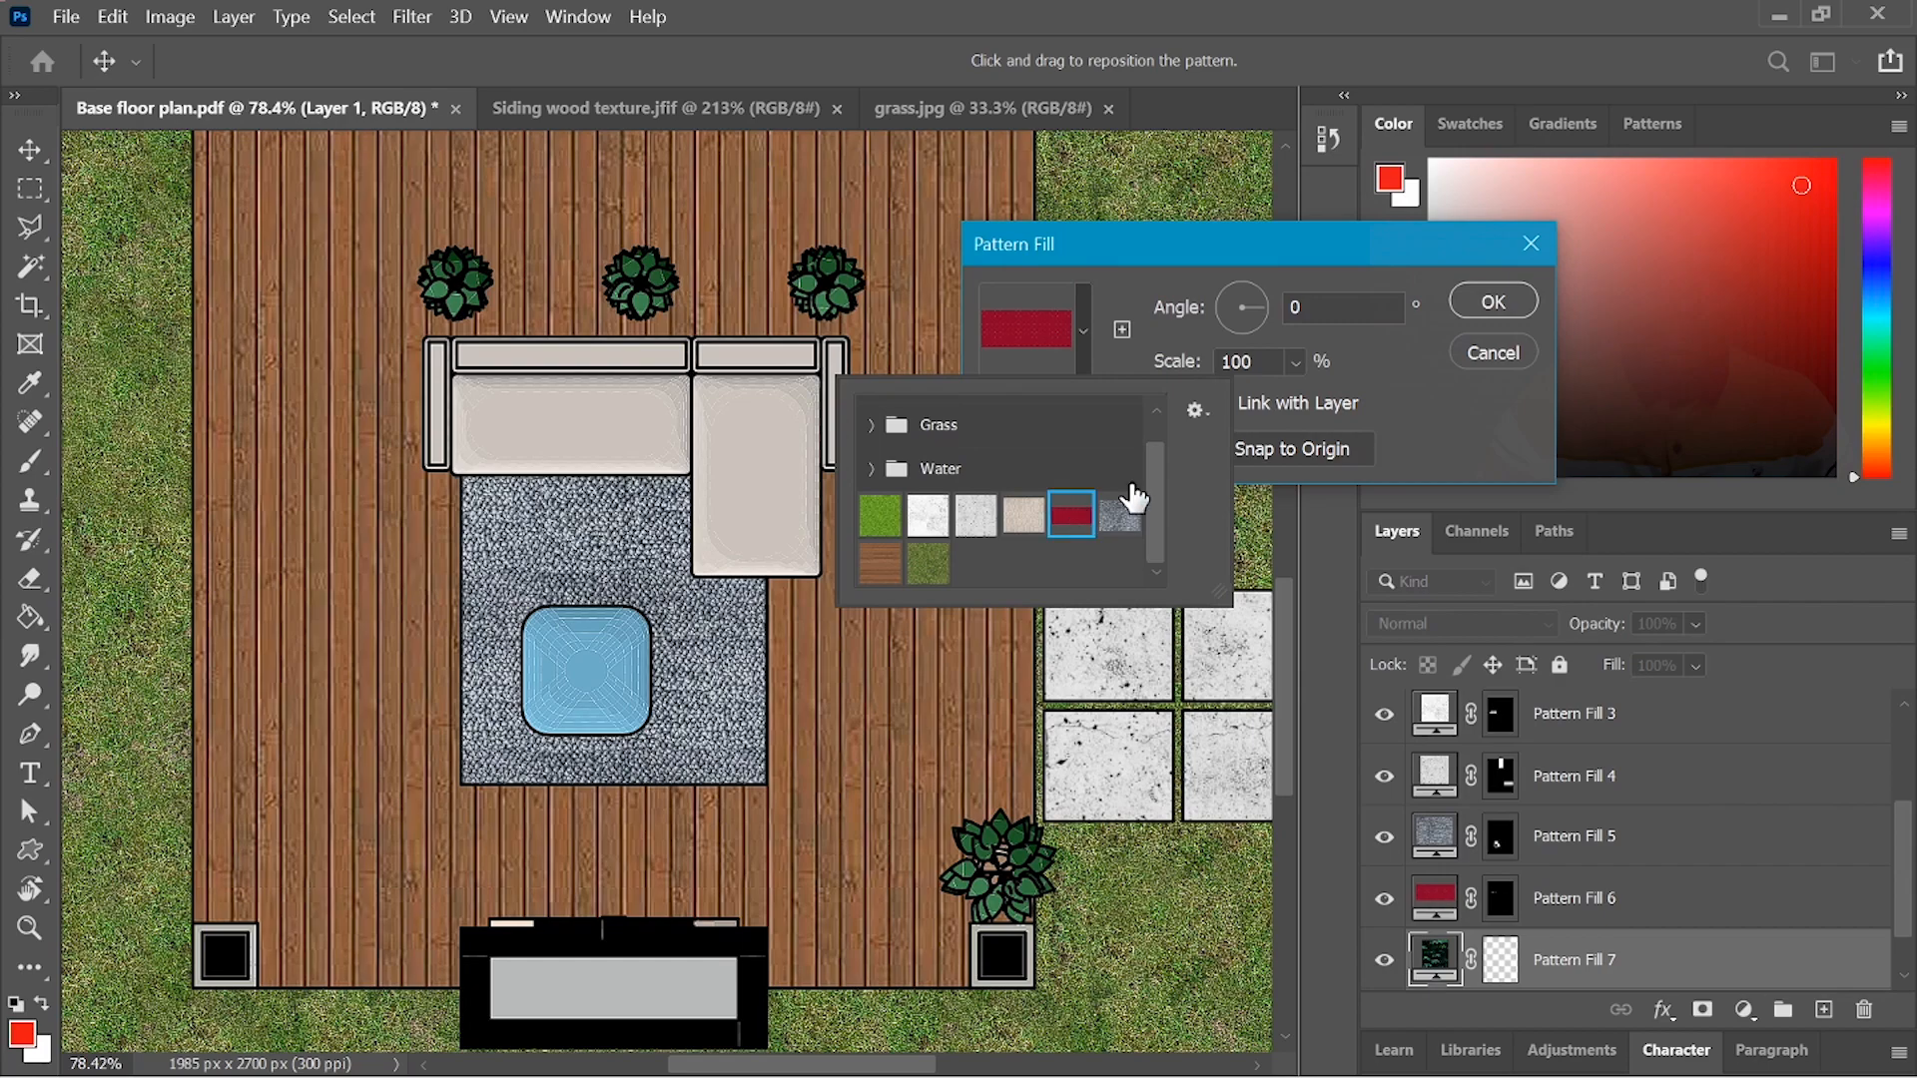
left_click(1403, 381)
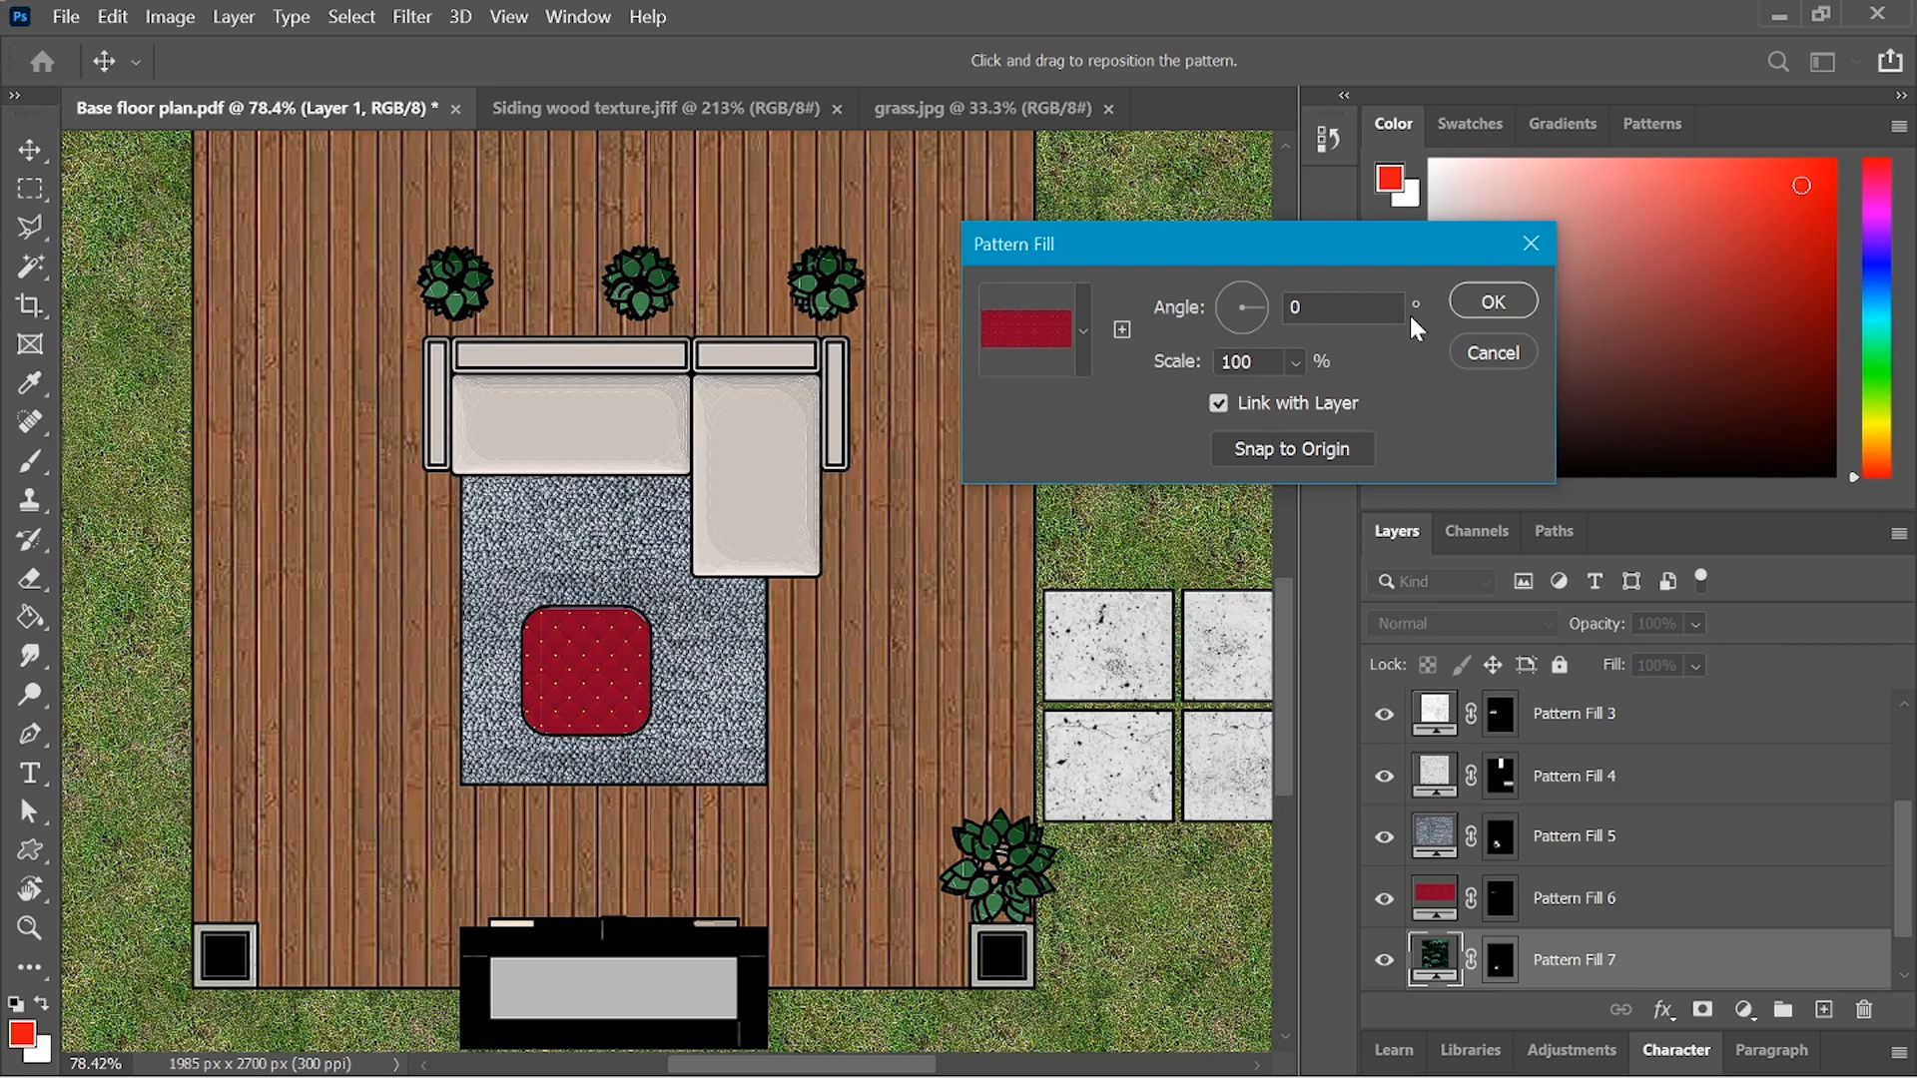
left_click(1497, 302)
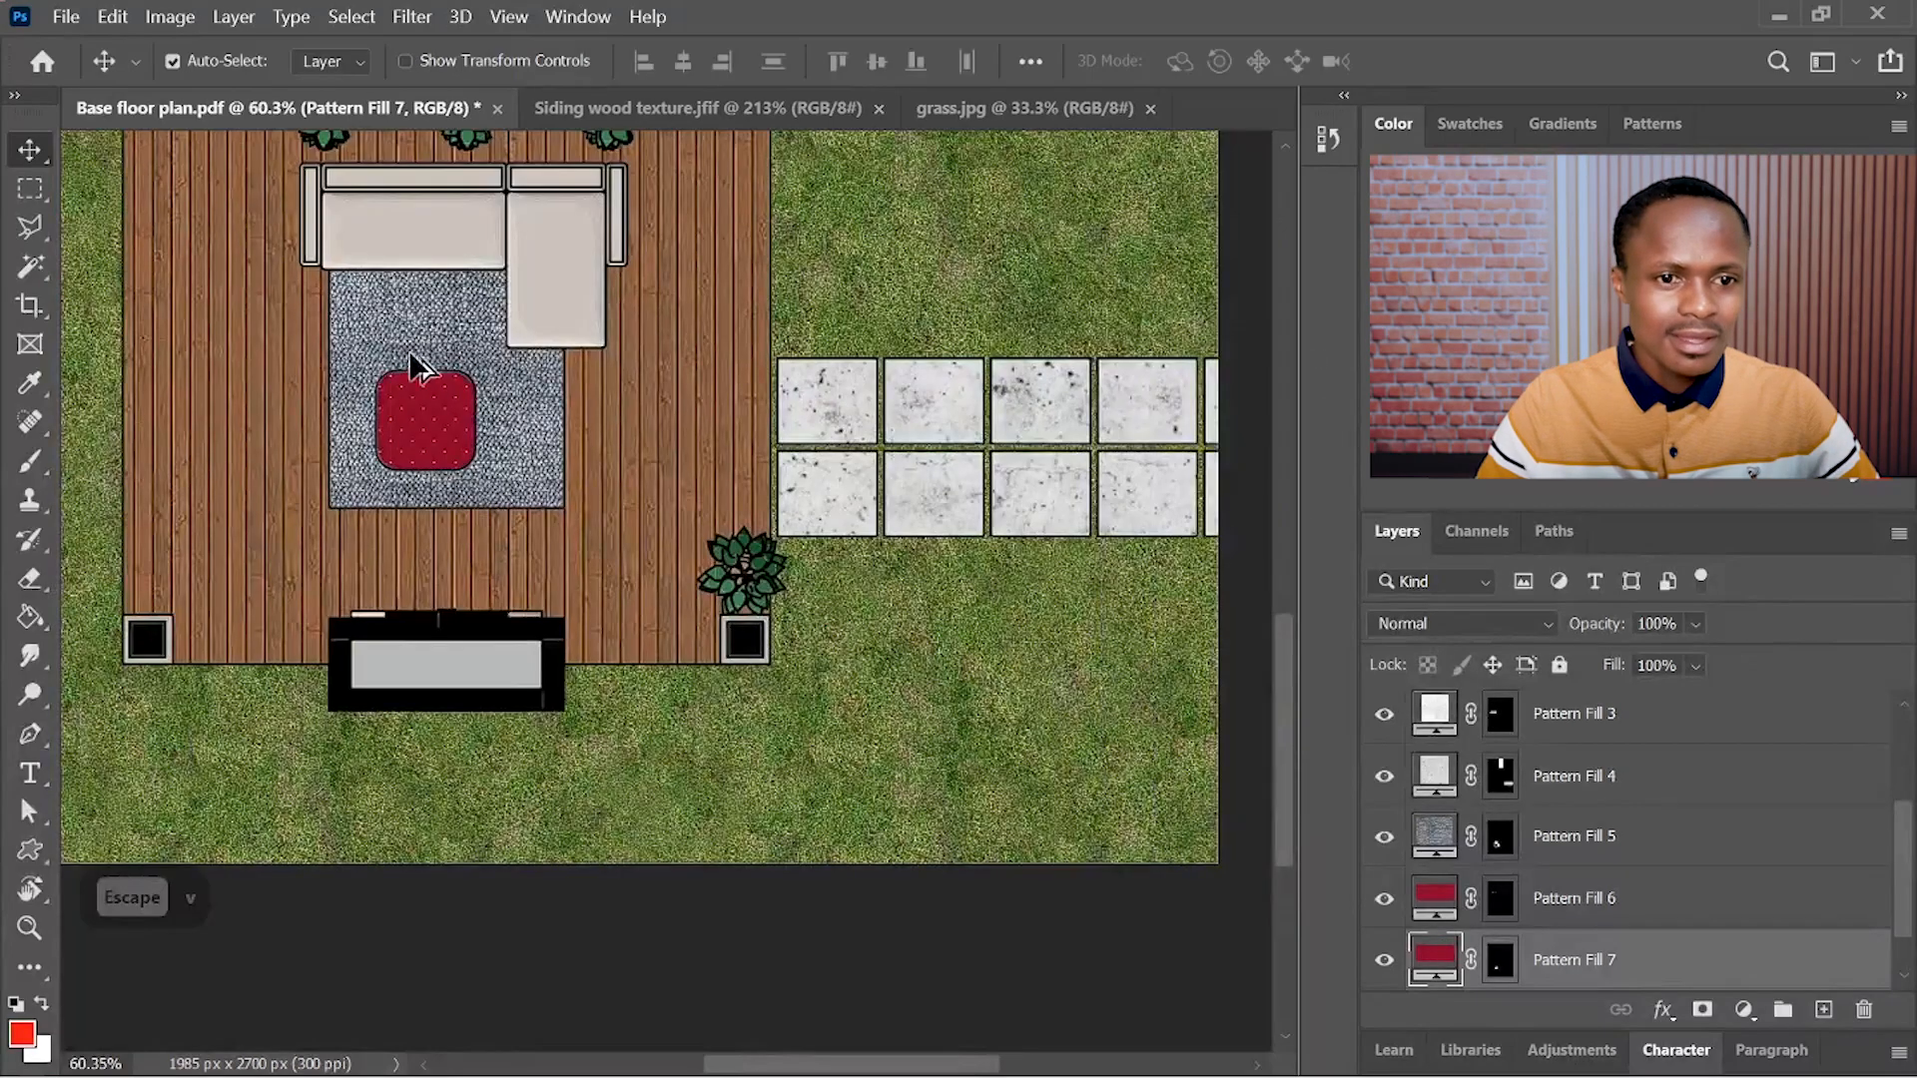
- Select the lawn area around the pavilion on Layer 1 with the Magic Wand tool
scroll(509, 449, "up", 2)
scroll(509, 449, "down", 4)
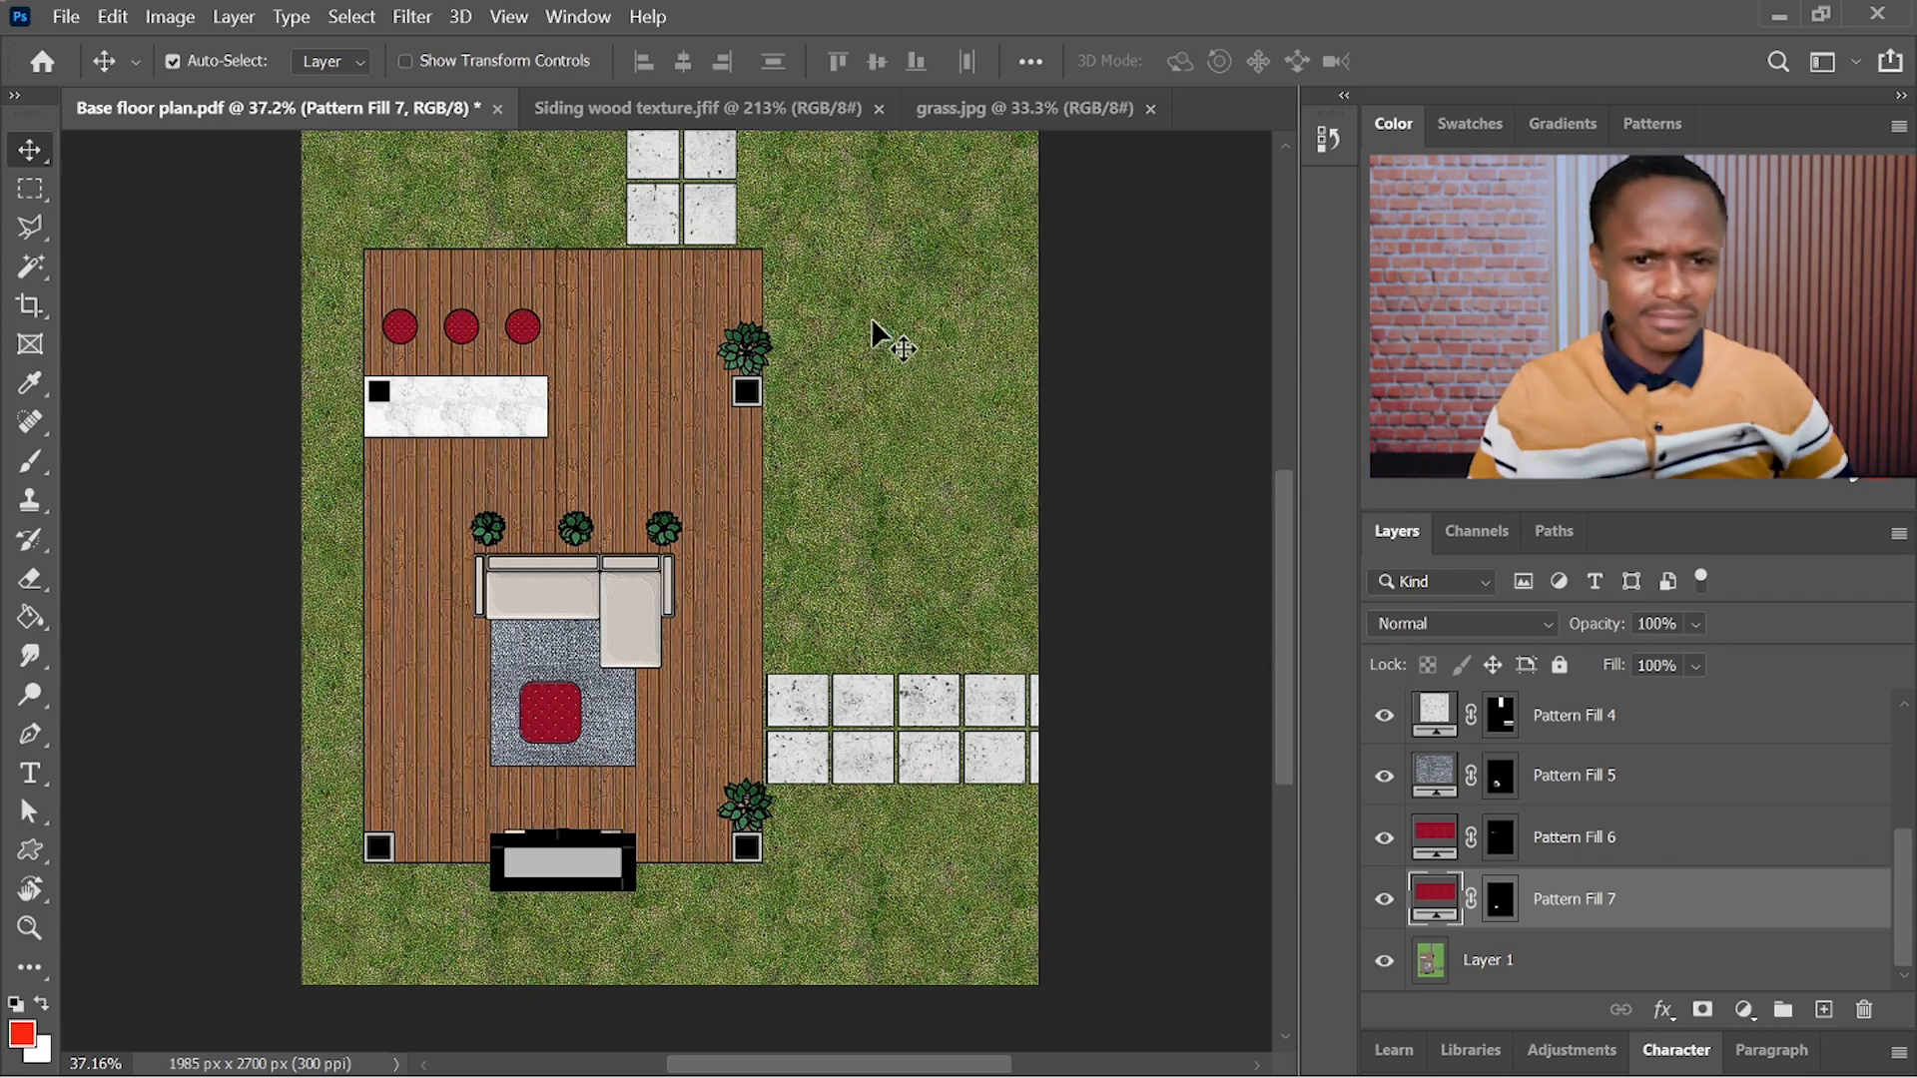
left_click(1018, 491)
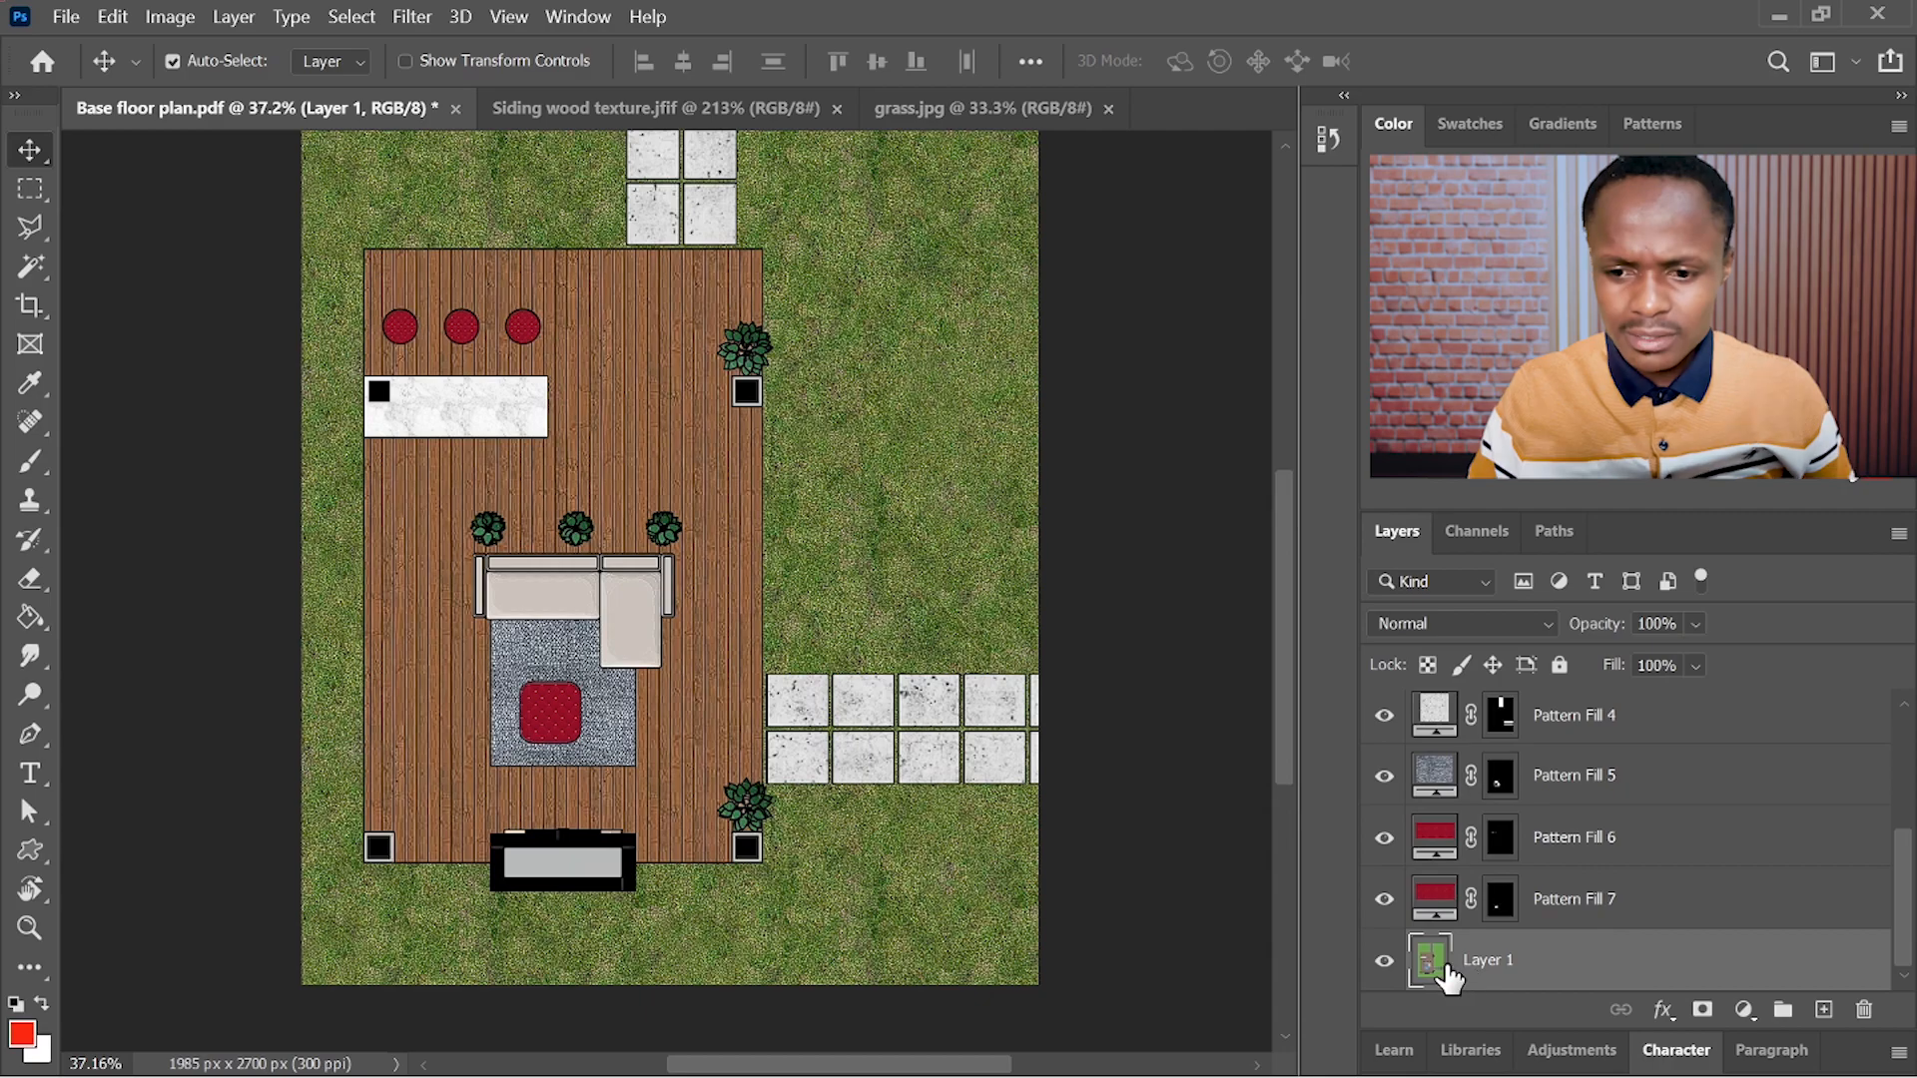
key("w")
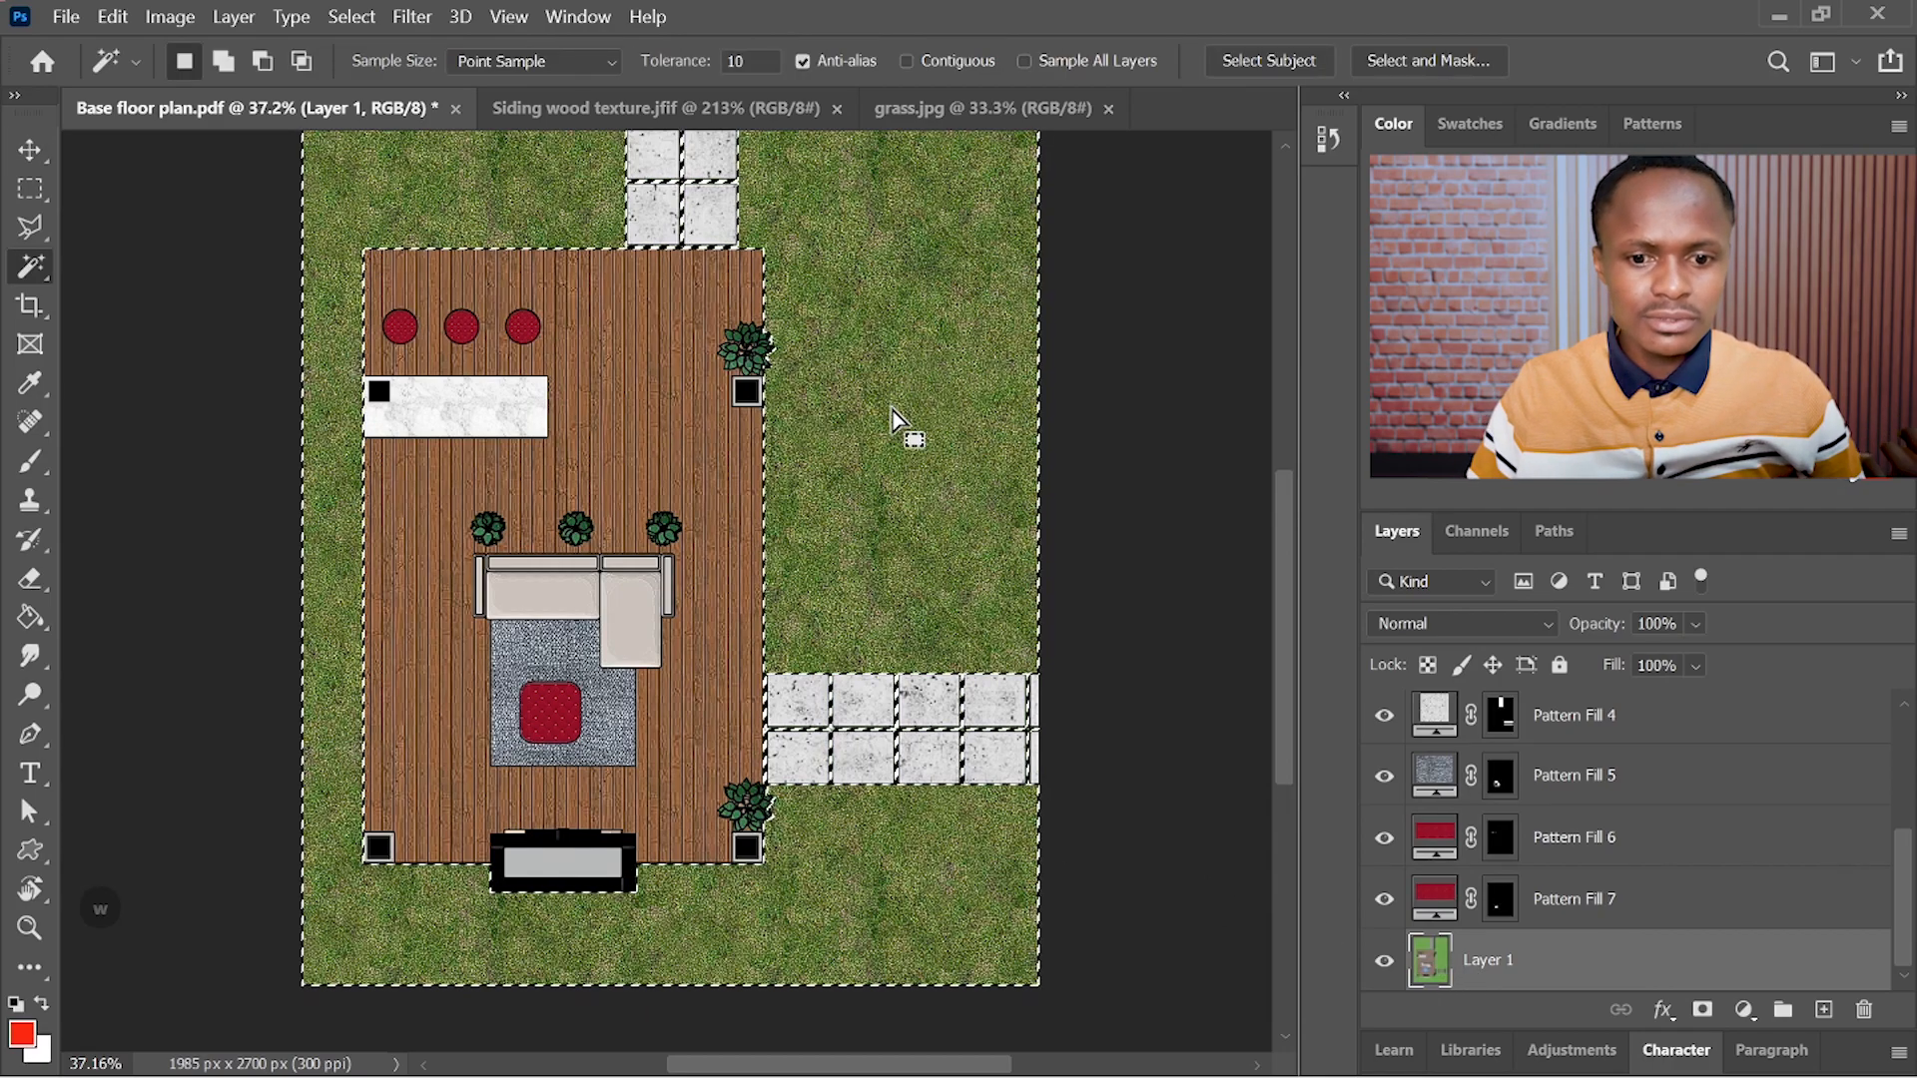
- Add a solid color fill layer over the selected lawn using the pale green a7e2c1
left_click(1745, 1012)
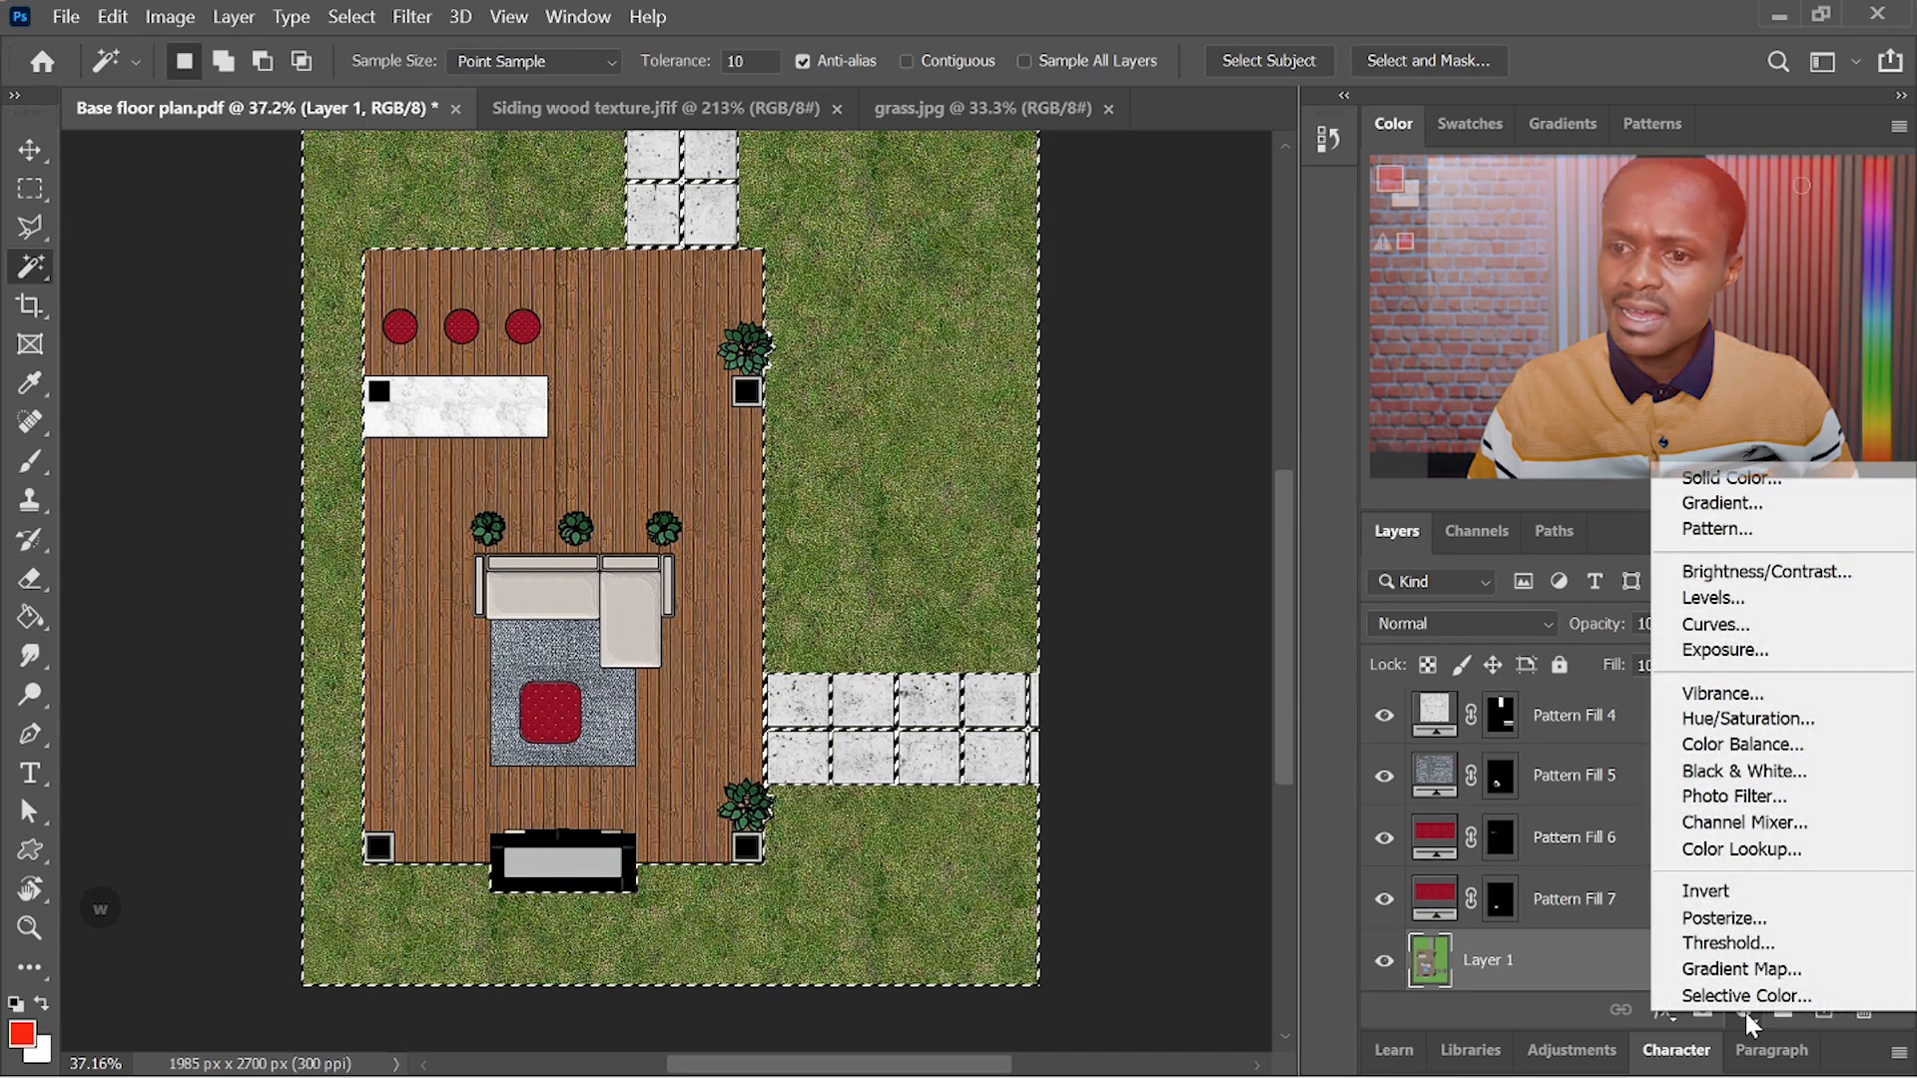
left_click(1725, 480)
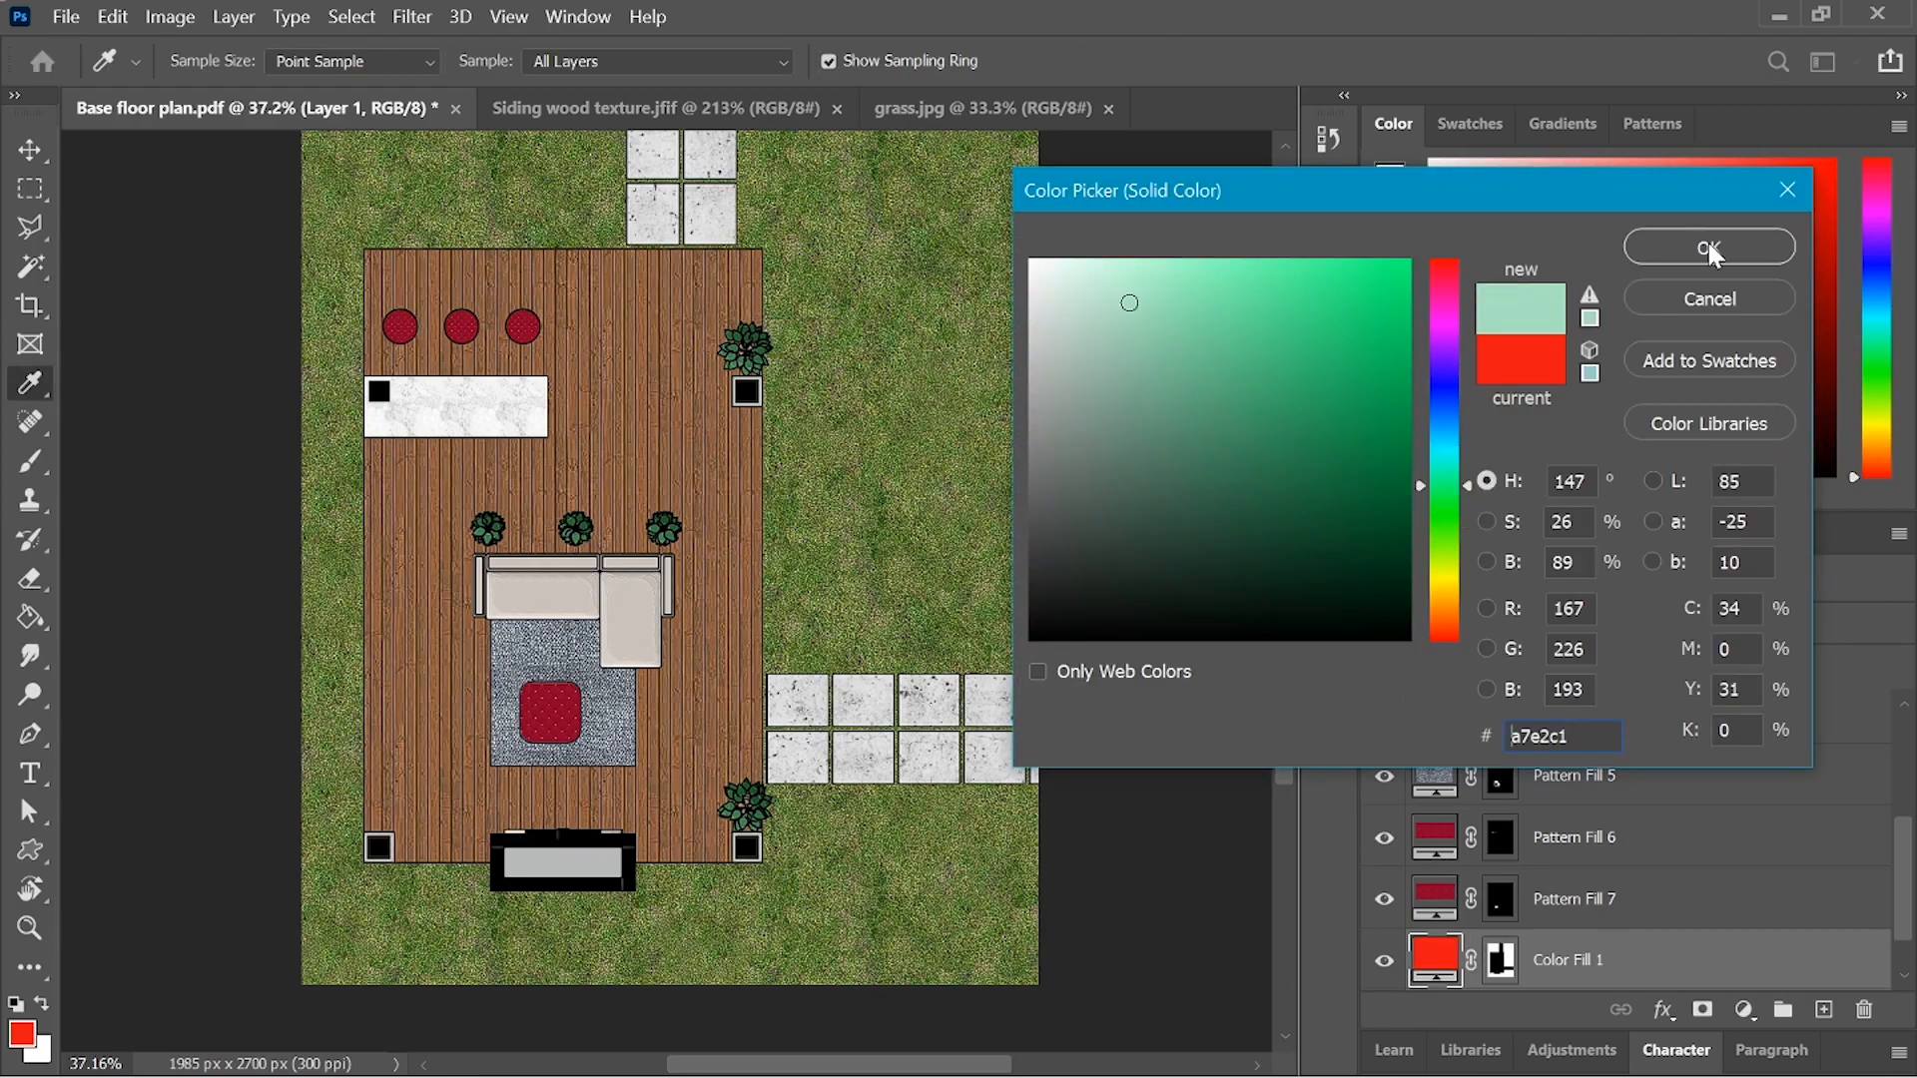
left_click(1706, 249)
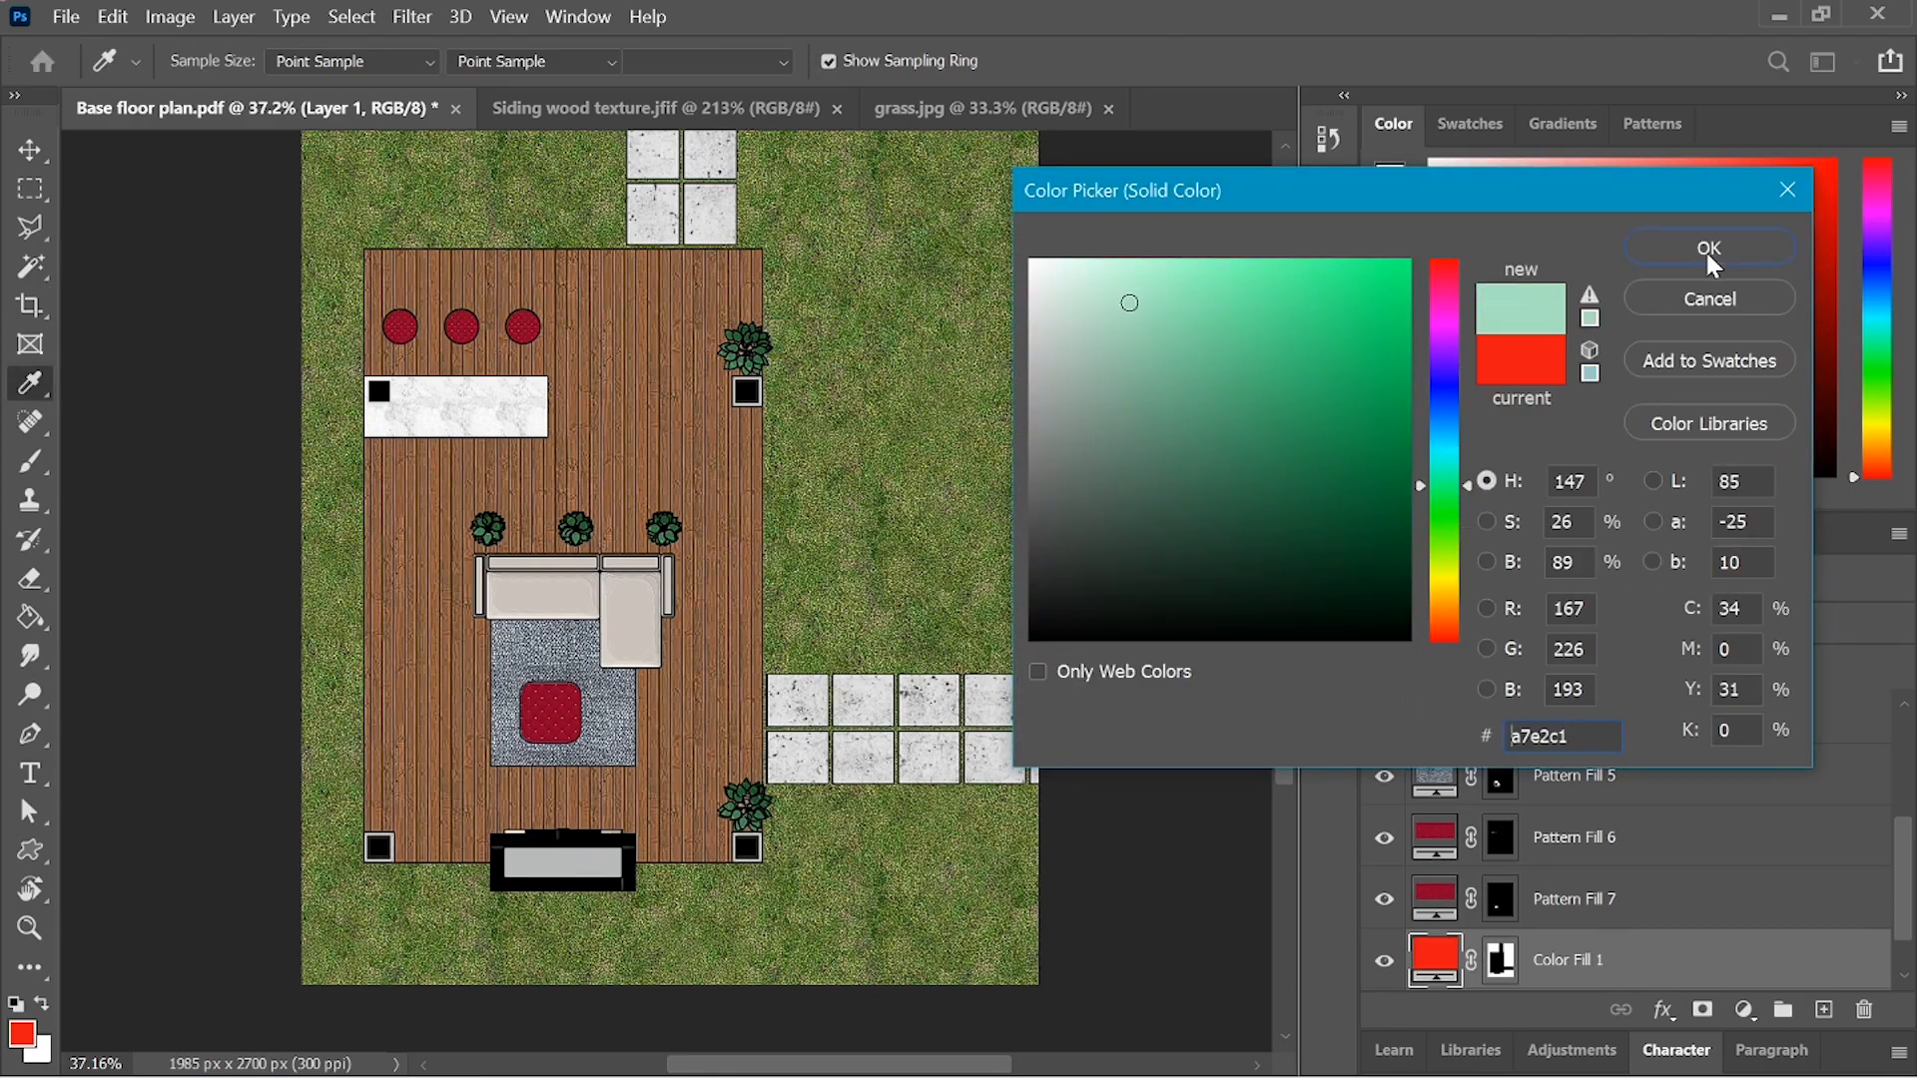
- Reorder the Color Fill 1 layer so it sits directly beneath the grass layer Pattern Fill 2
key("w")
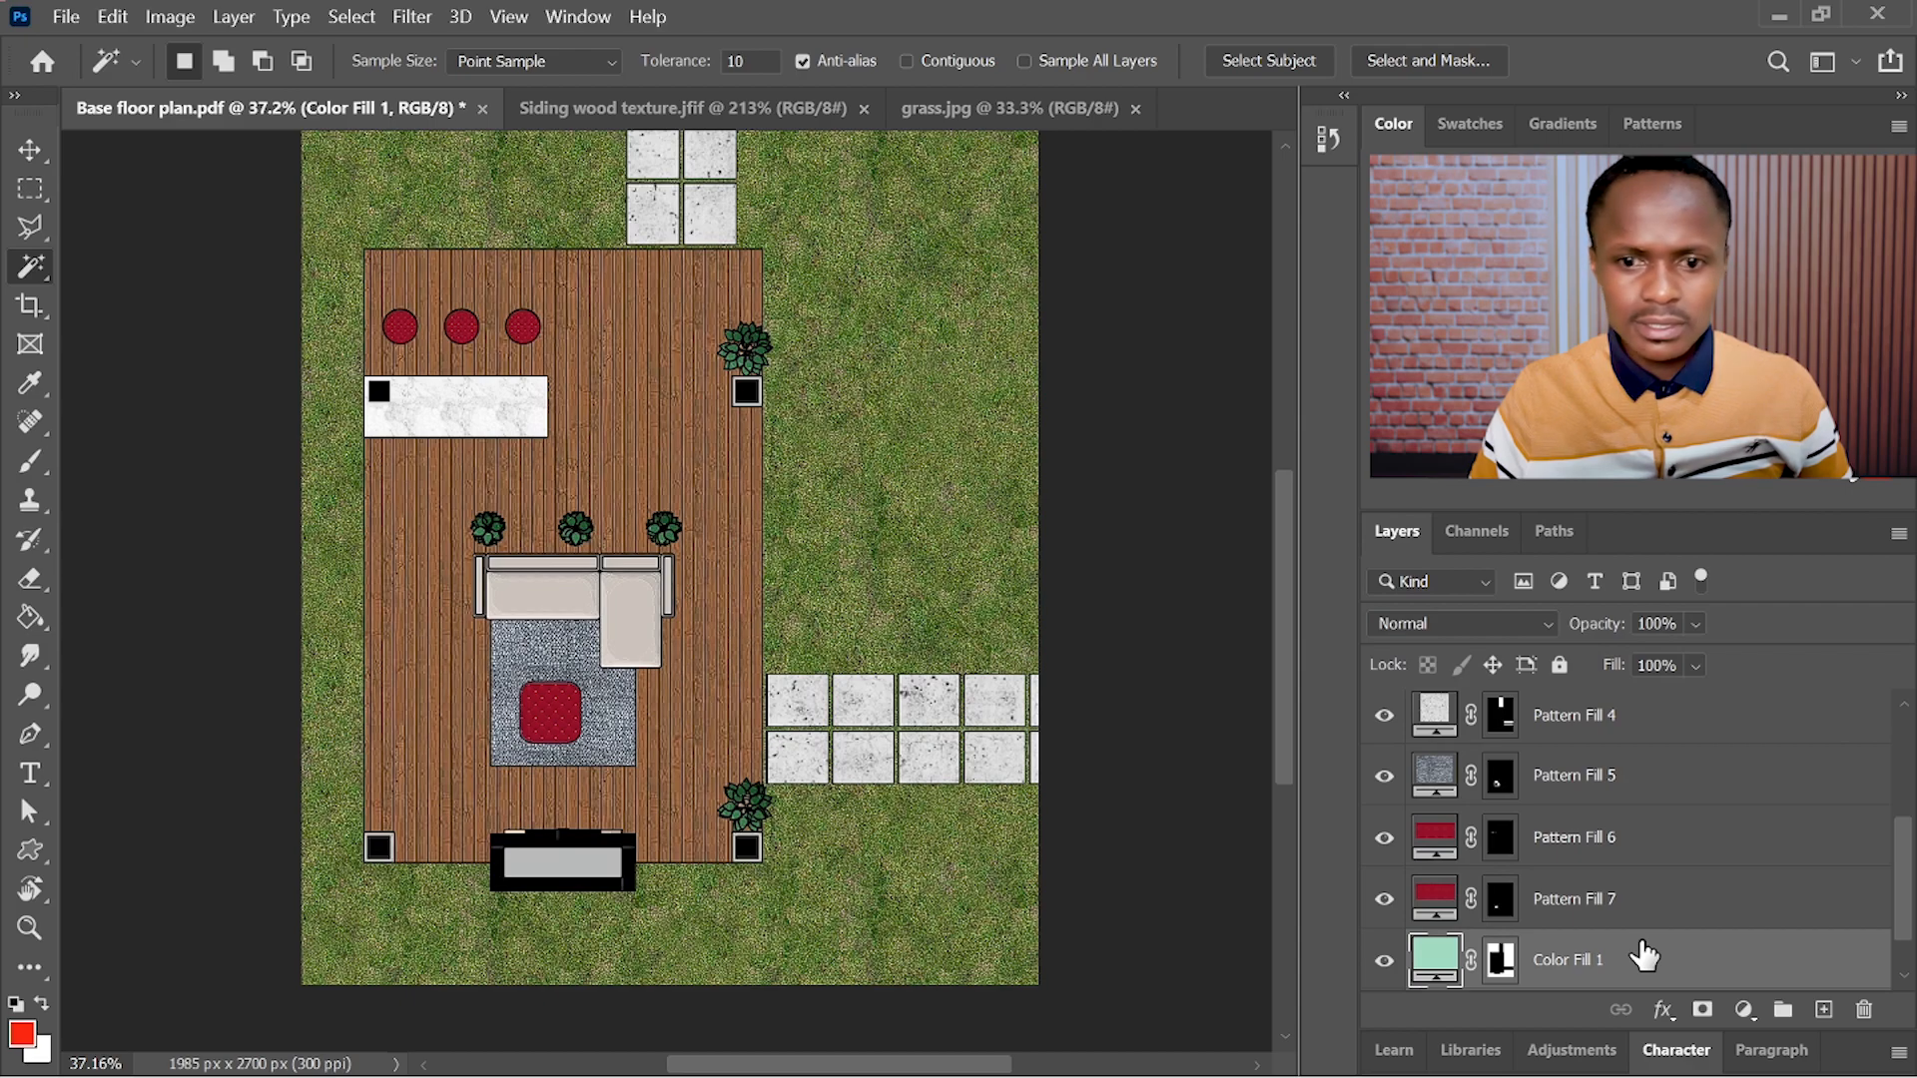
scroll(1640, 948, "up", 3)
scroll(1637, 899, "down", 4)
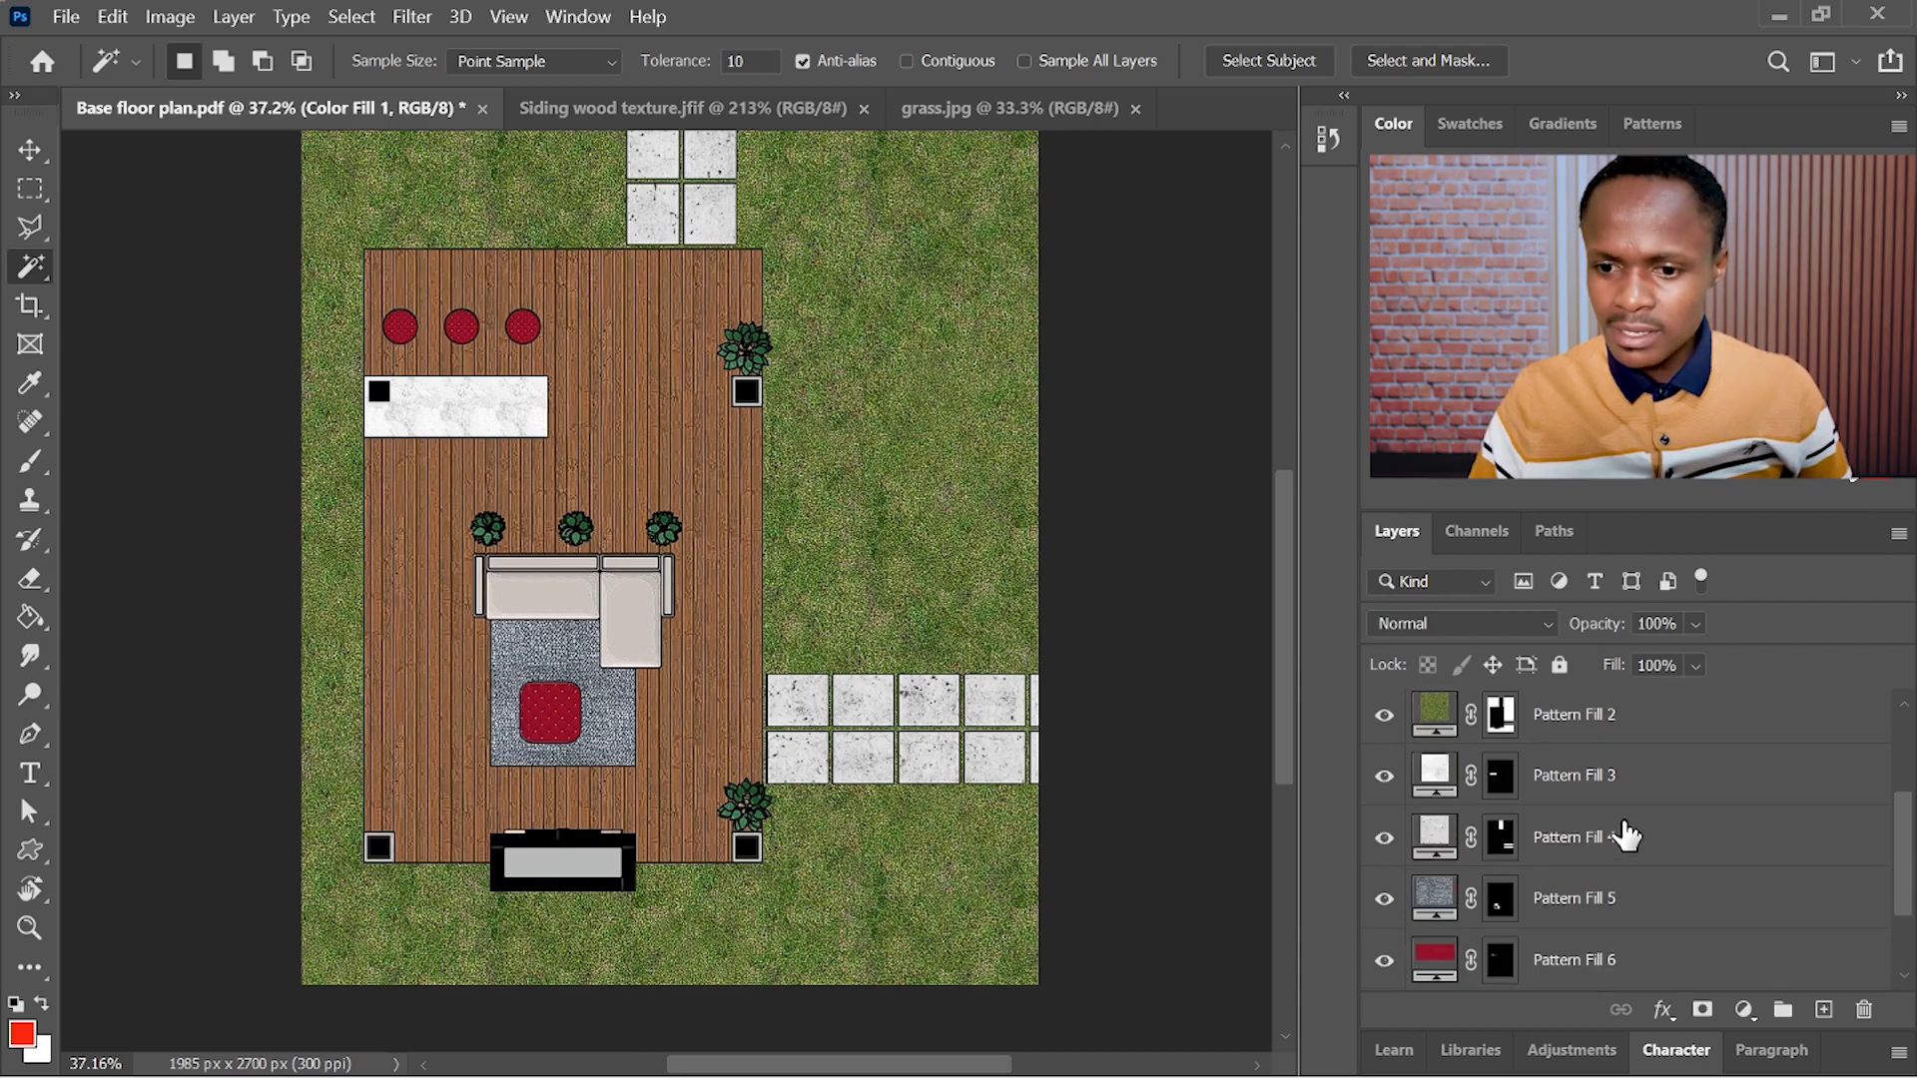
left_click_drag(1659, 909, 1590, 710)
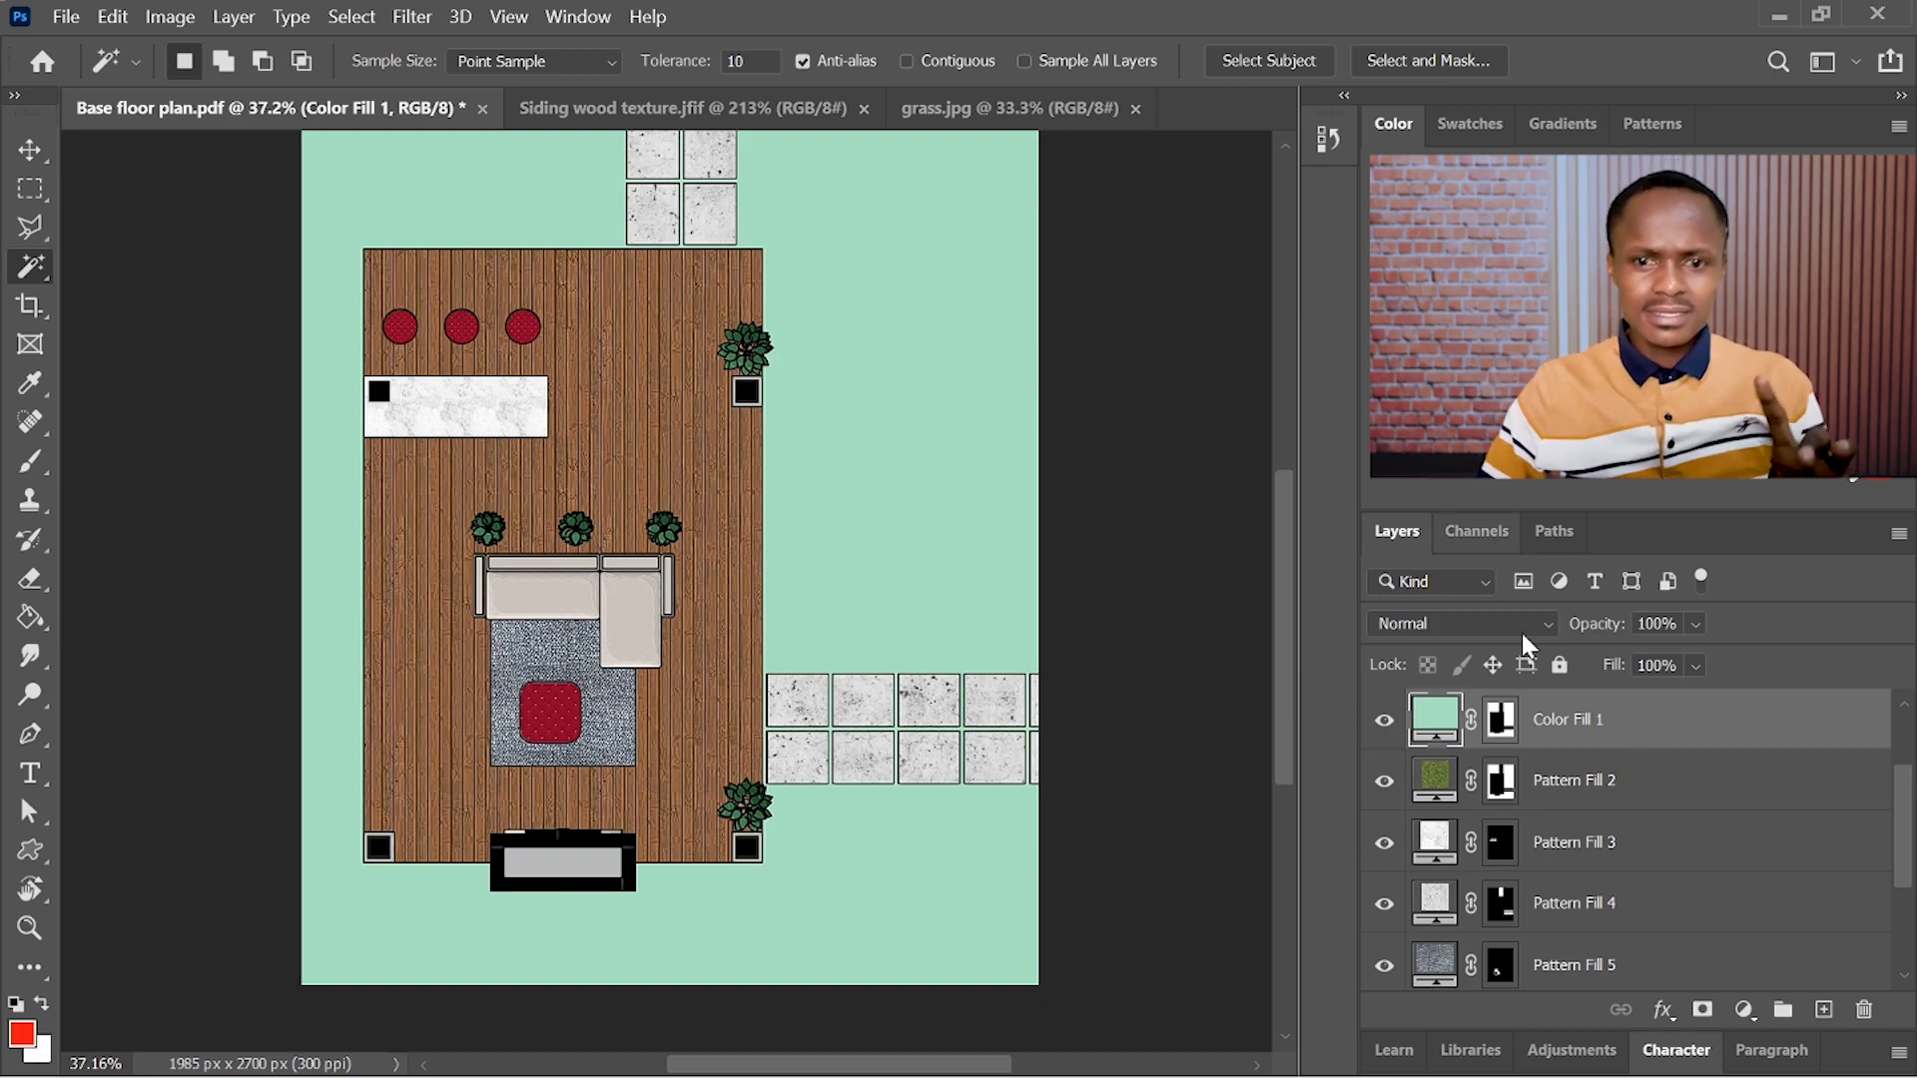
left_click_drag(1631, 736, 1639, 803)
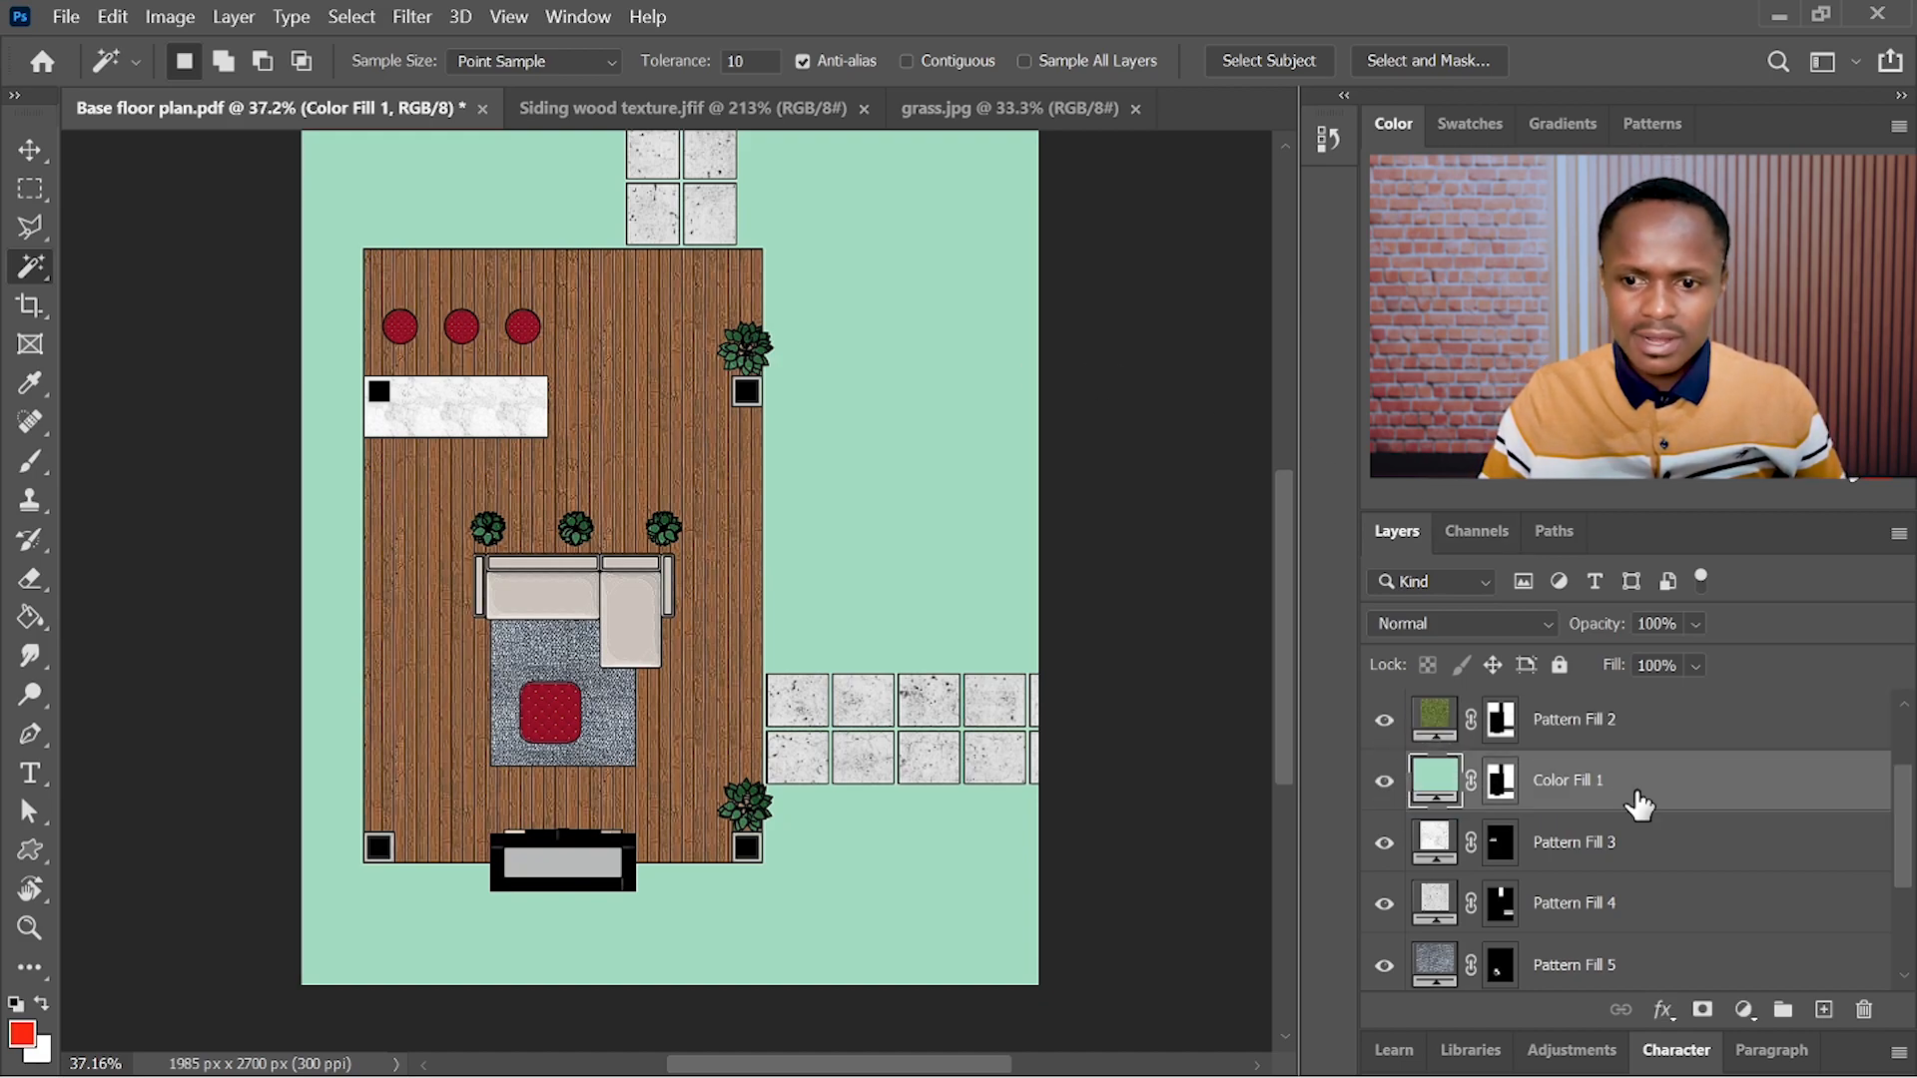
- Lower the opacity of the grass layer Pattern Fill 2 to 59% to blend it with the pale green fill
left_click(1660, 725)
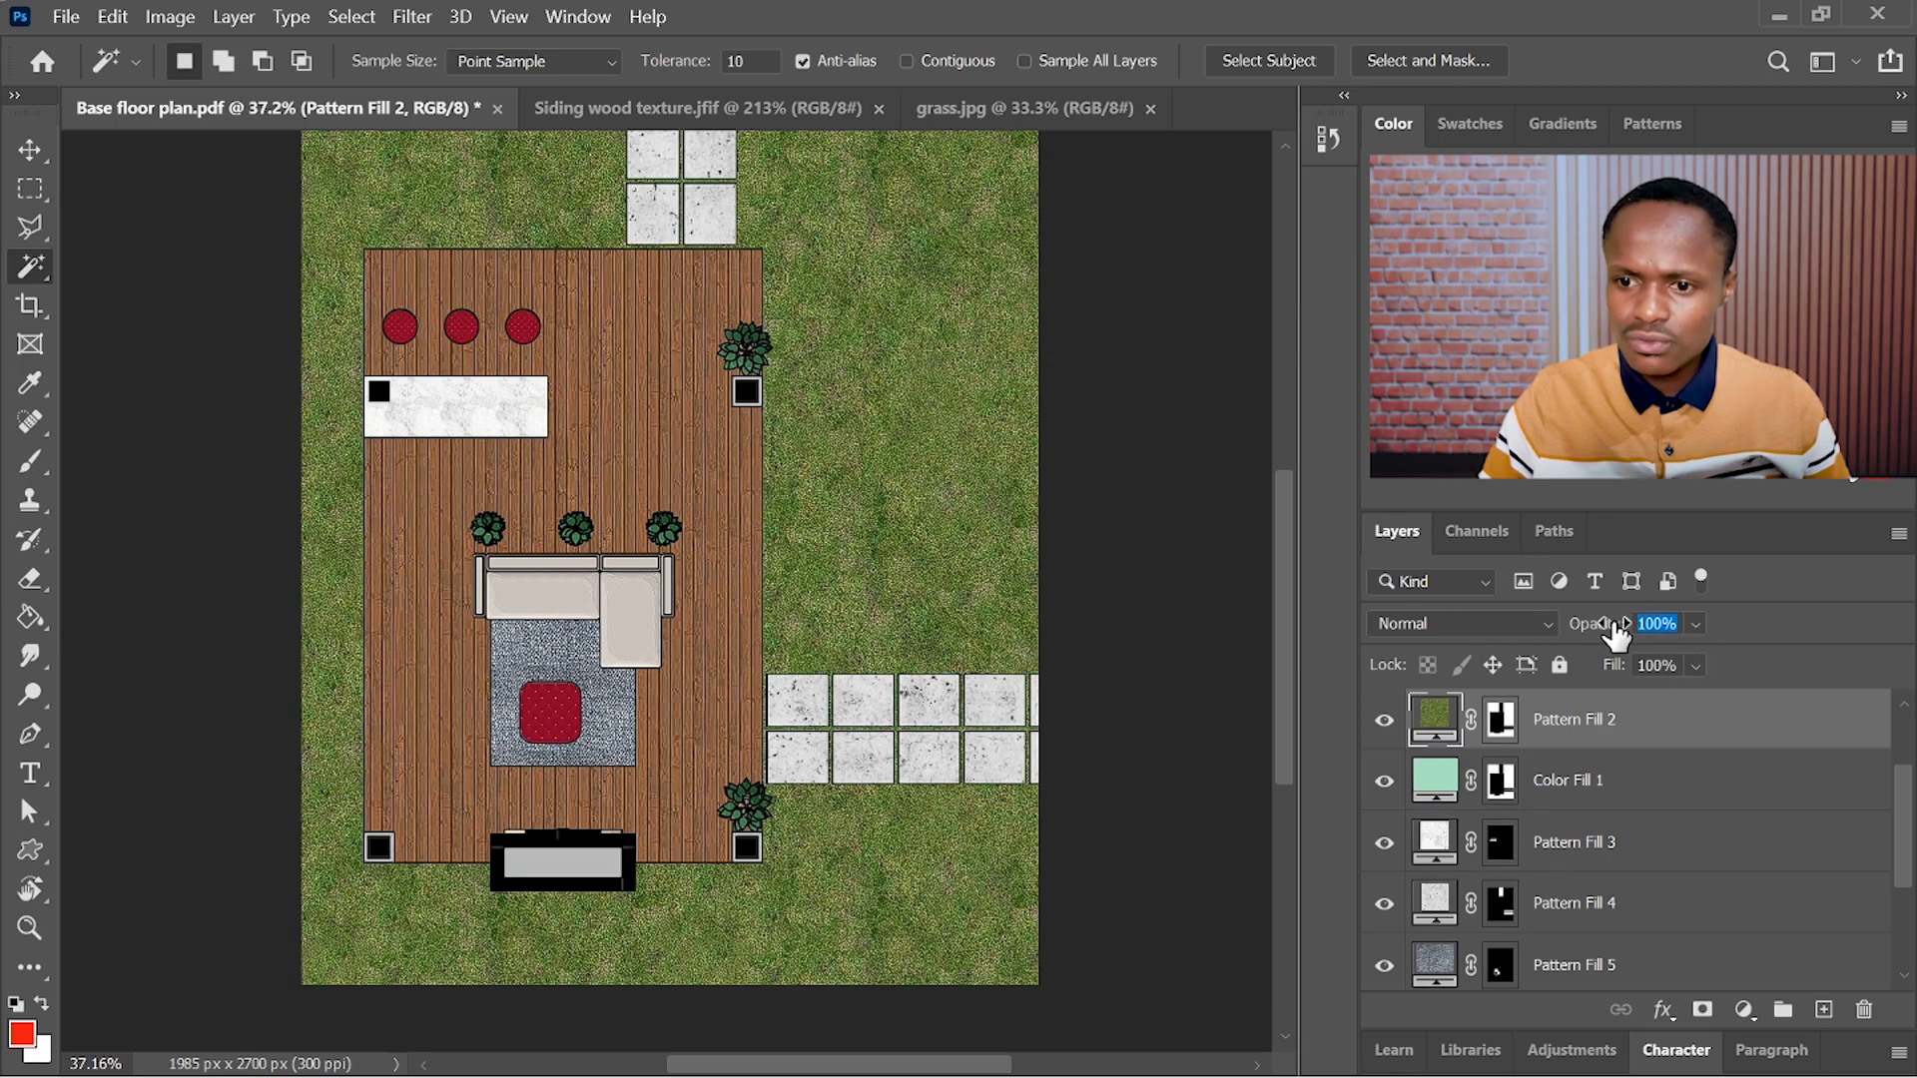
left_click_drag(1608, 631, 1606, 631)
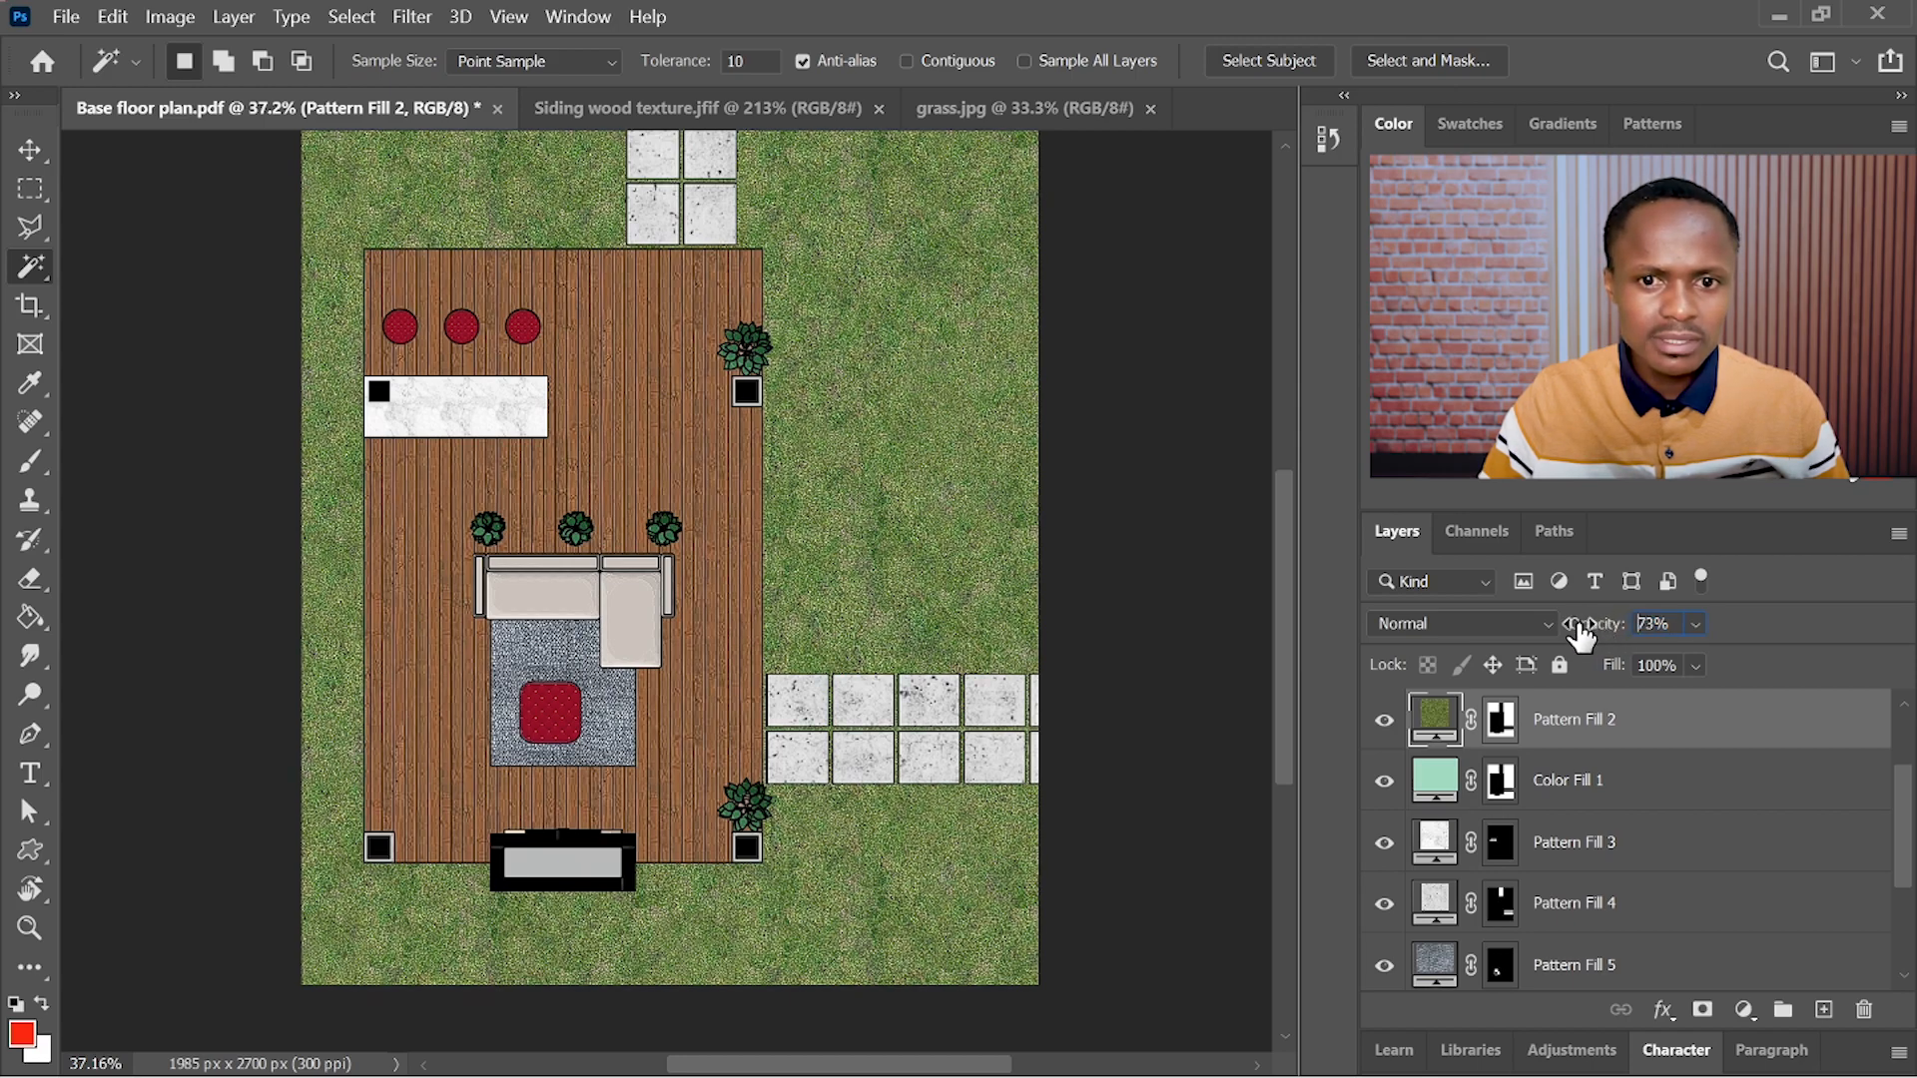
left_click_drag(1558, 639, 1630, 637)
- Clear any active selection and make the wood decking layer Pattern Fill 1 the active layer
scroll(1566, 899, "down", 5)
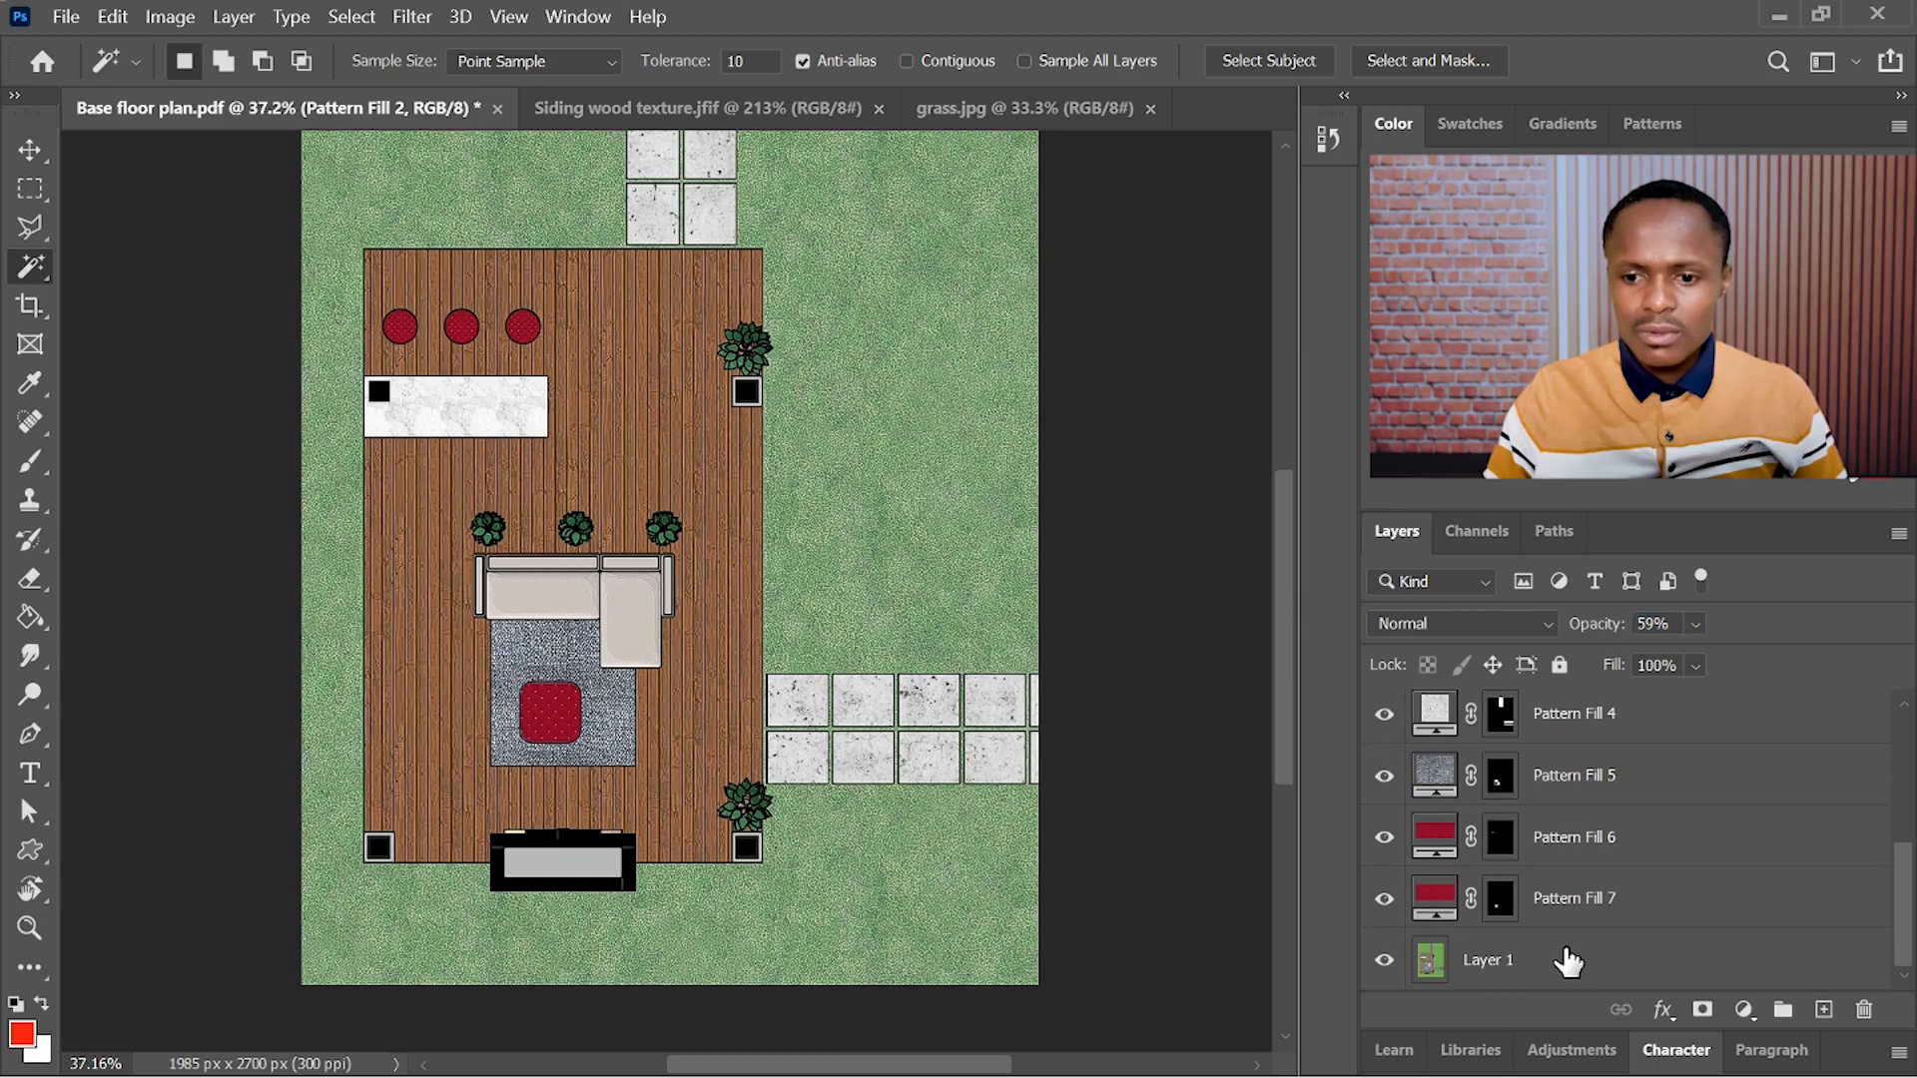
left_click(1566, 959)
scroll(1724, 788, "up", 5)
key("ctrl+d")
left_click(1724, 785)
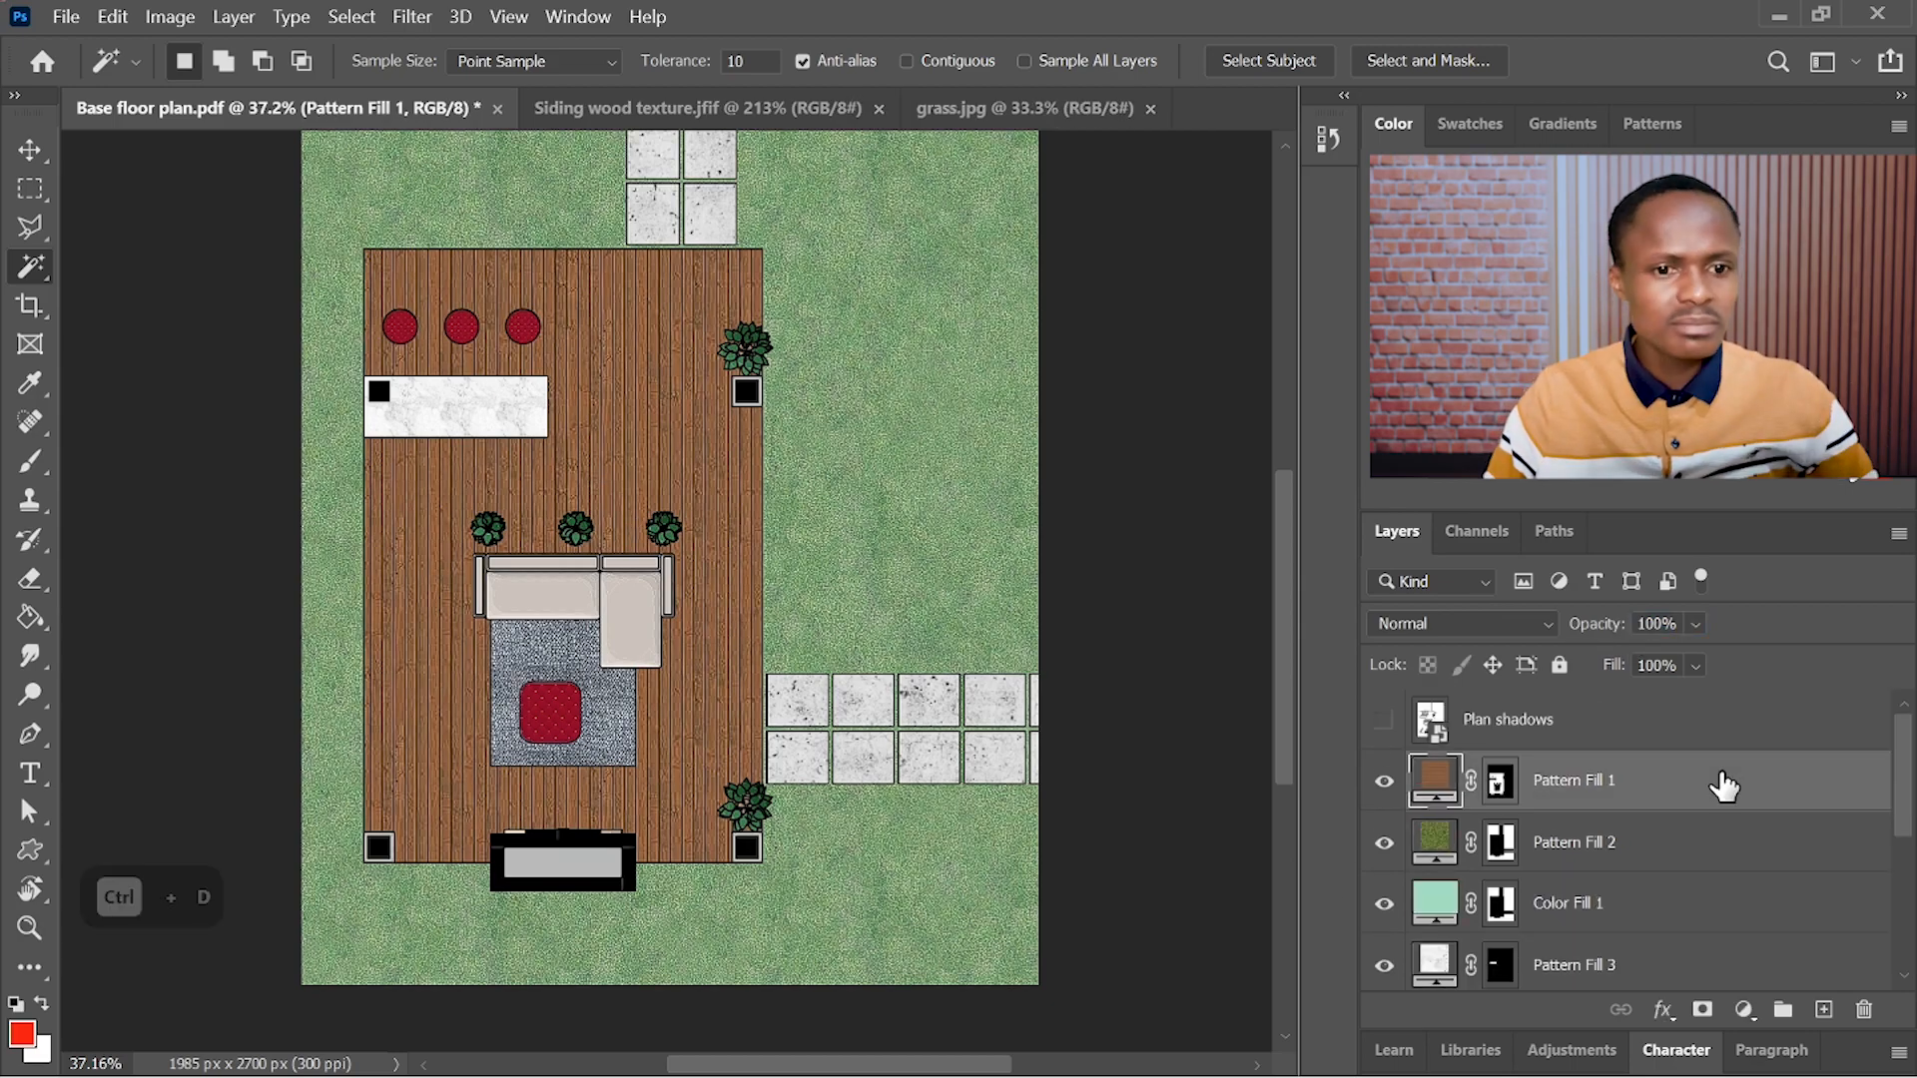
- Add a Curves adjustment above the wood decking layer Pattern Fill 1, raise its highlights and clip it to that layer
left_click(1743, 1009)
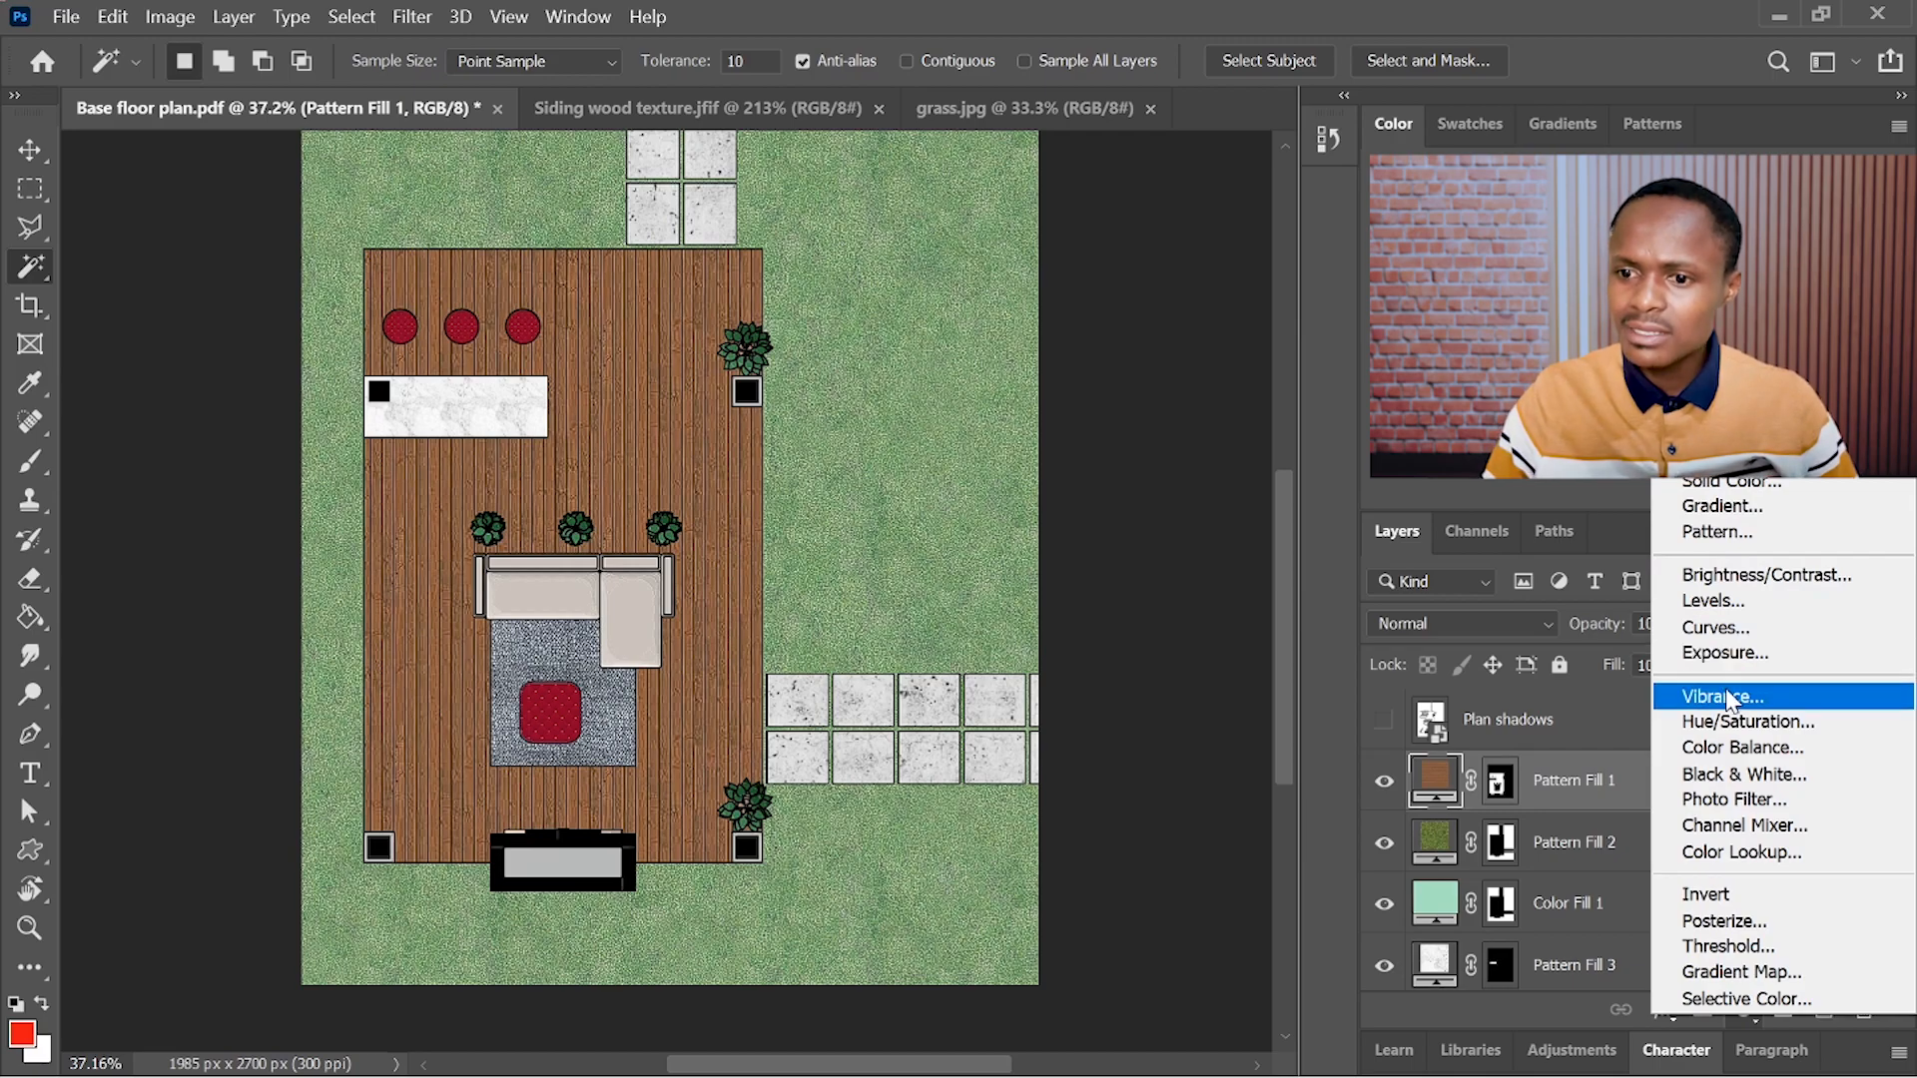
left_click(1717, 626)
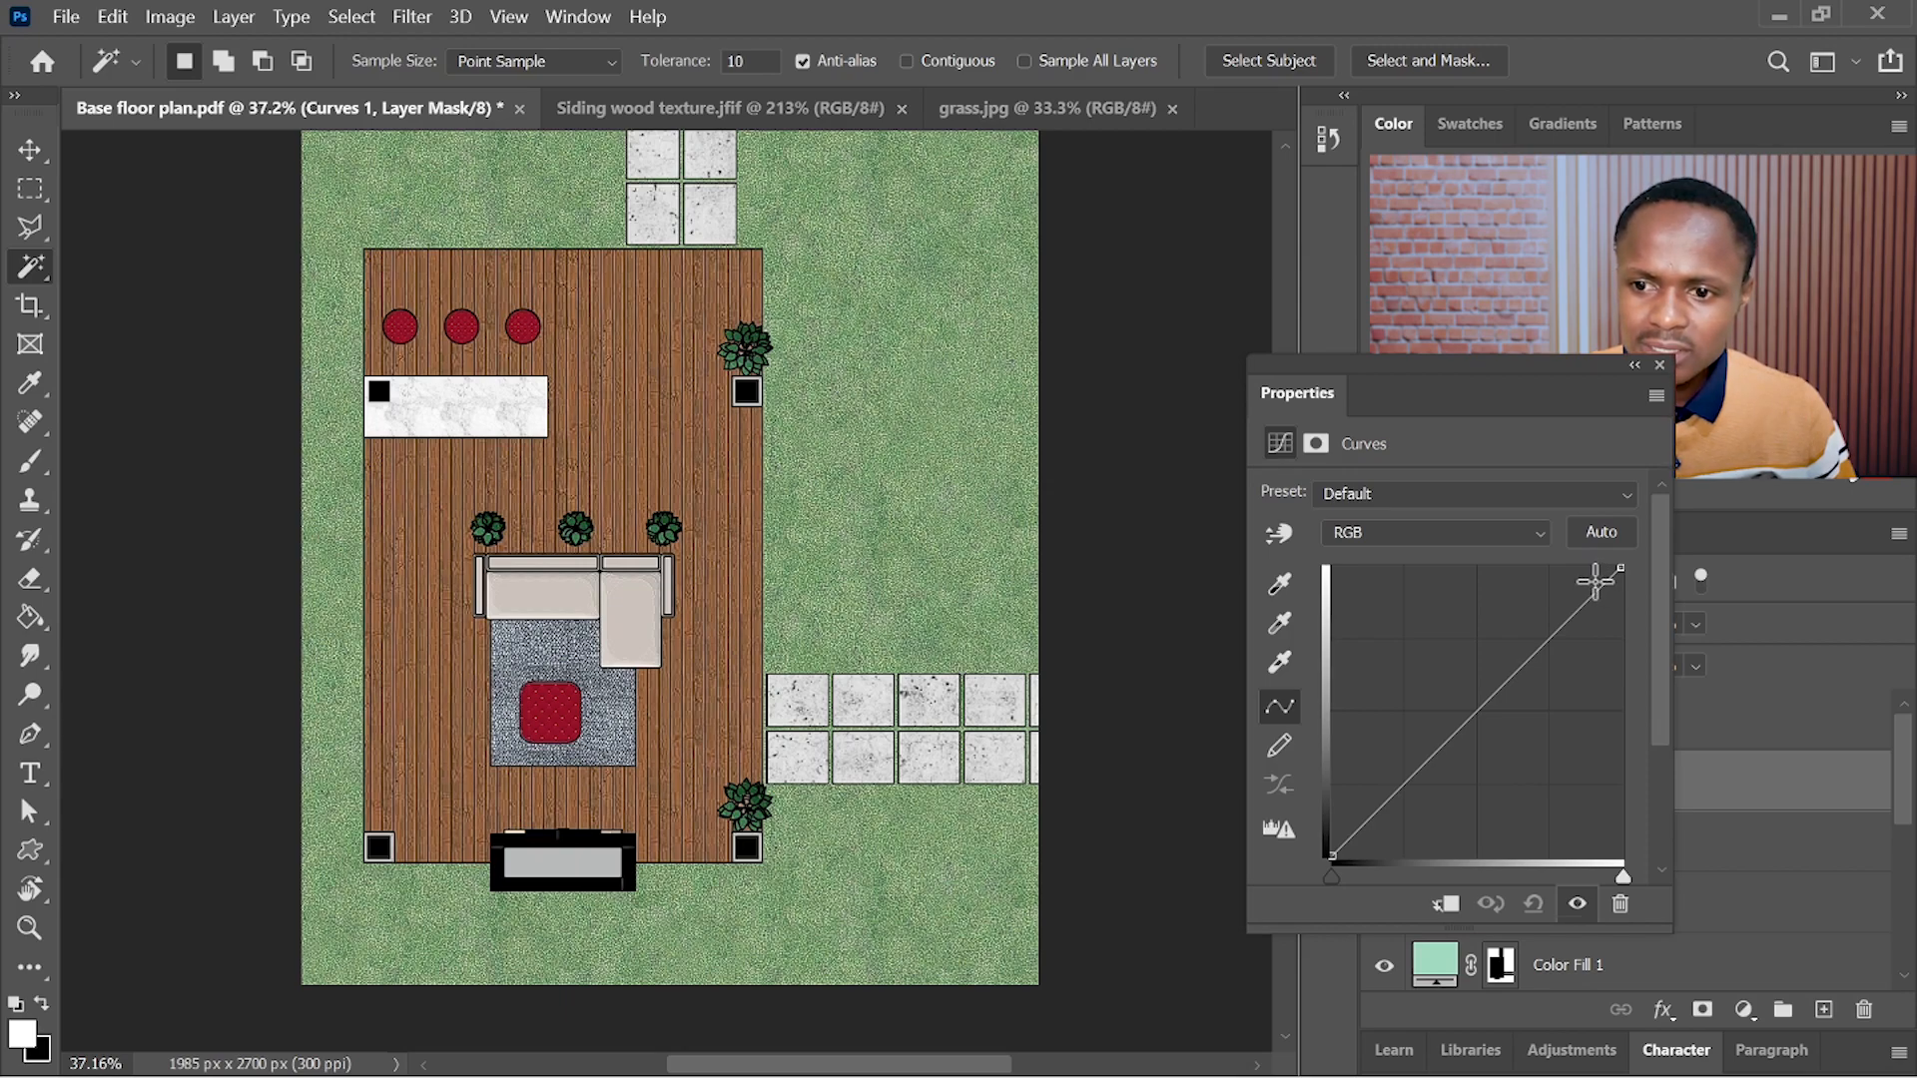
left_click(1591, 583)
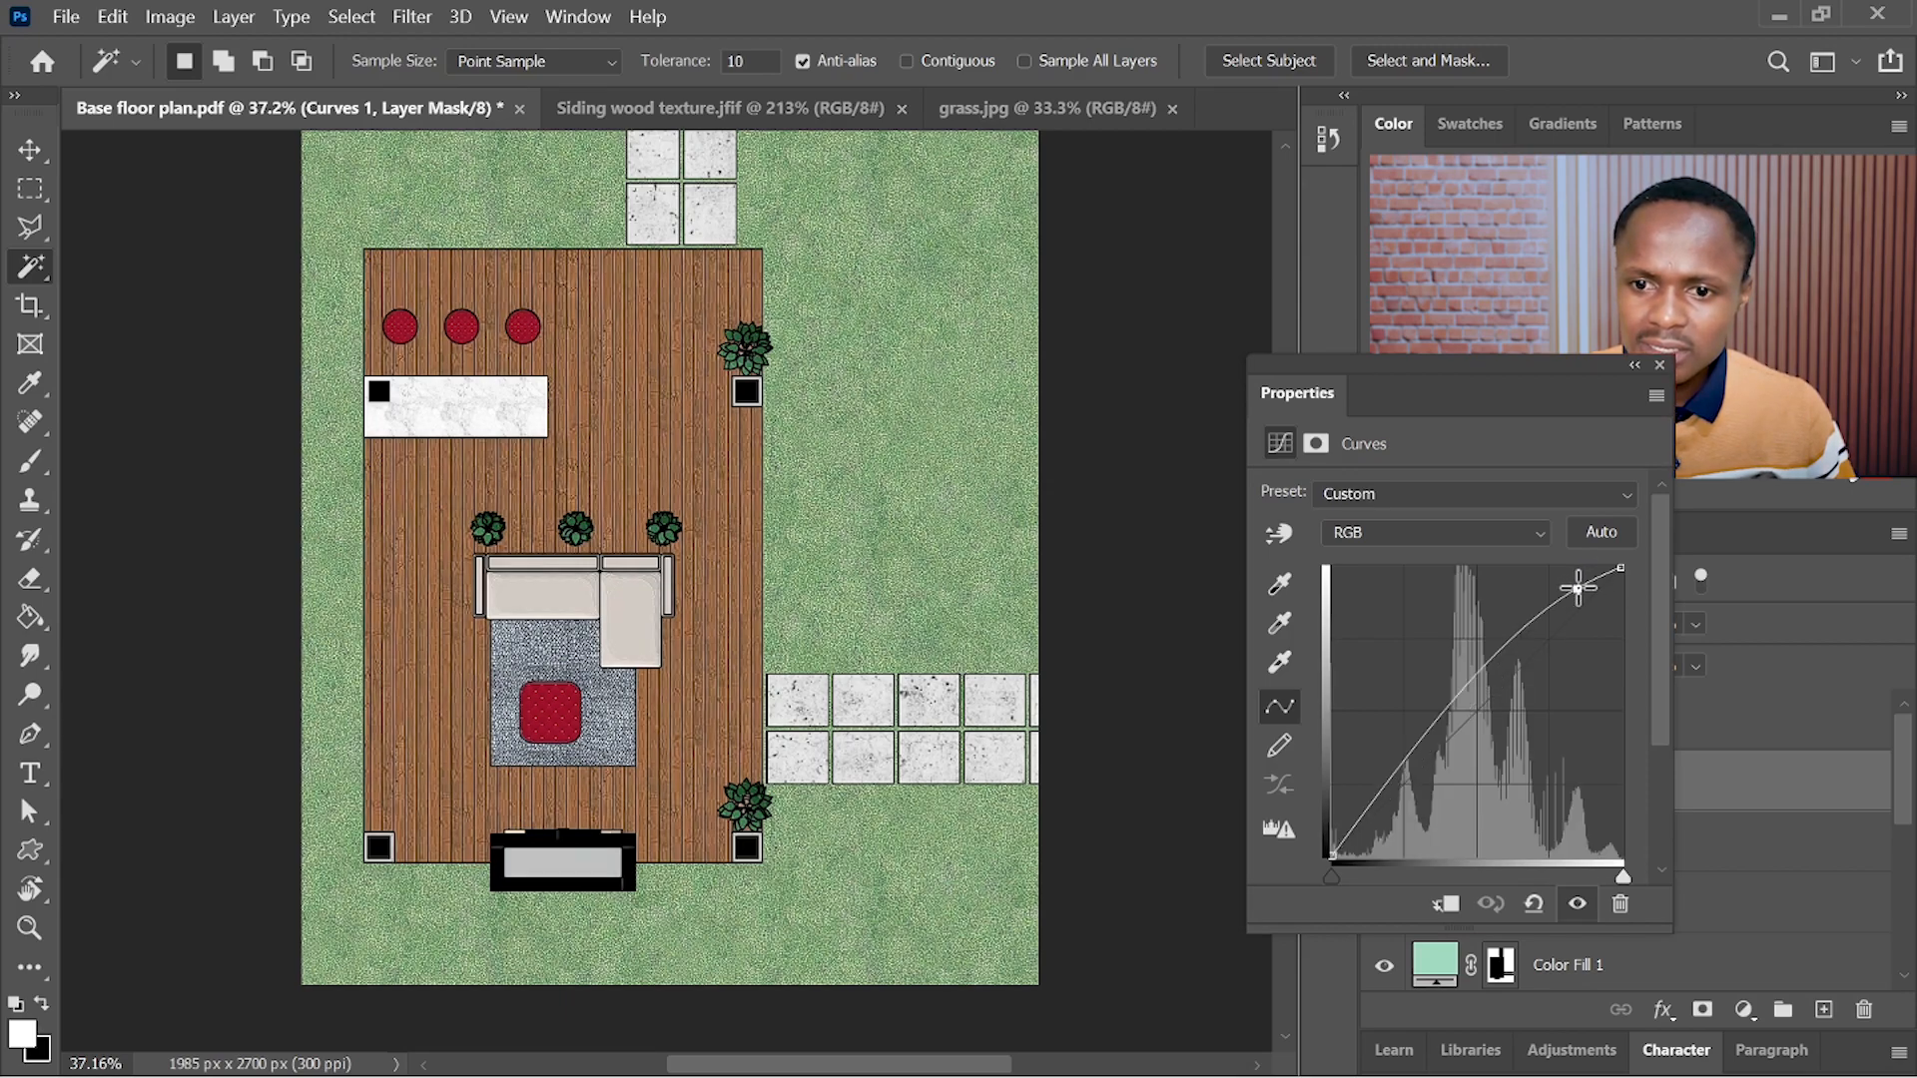
left_click_drag(1583, 586, 1578, 588)
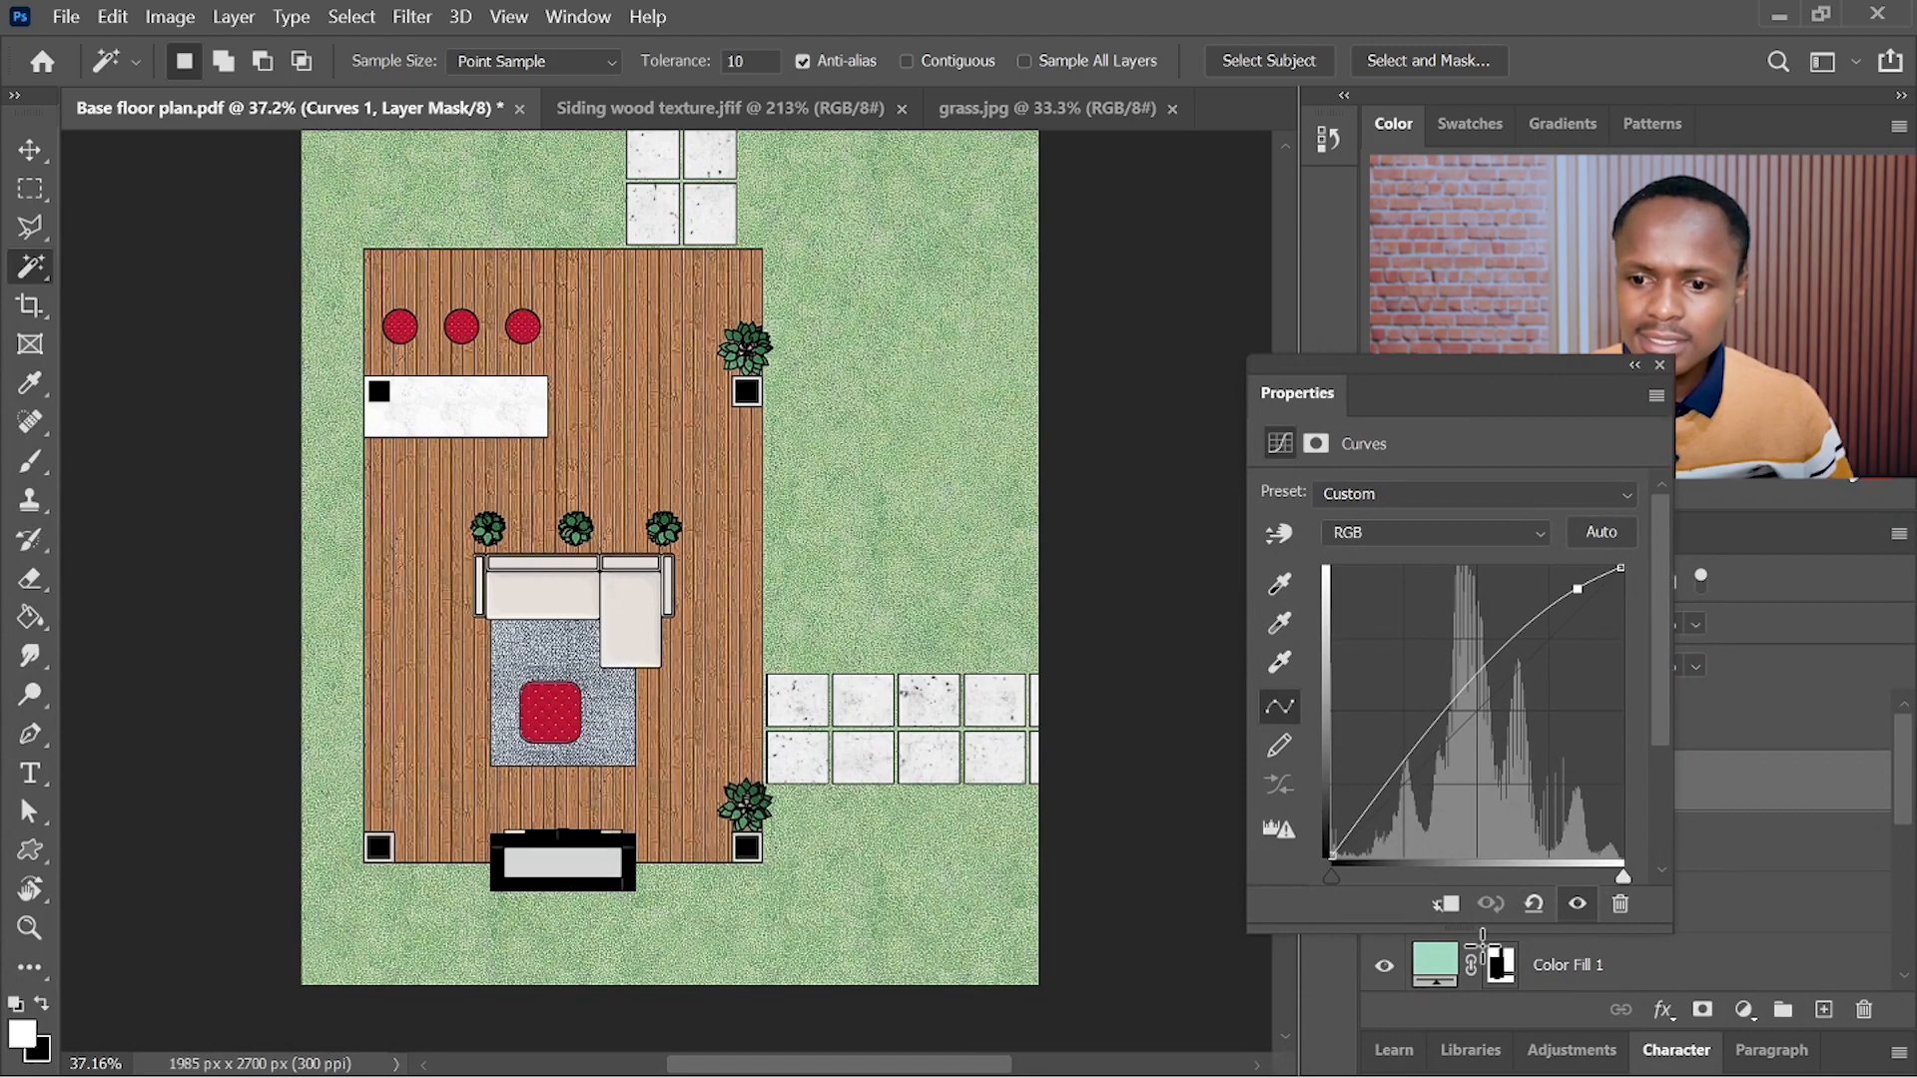
left_click(1454, 906)
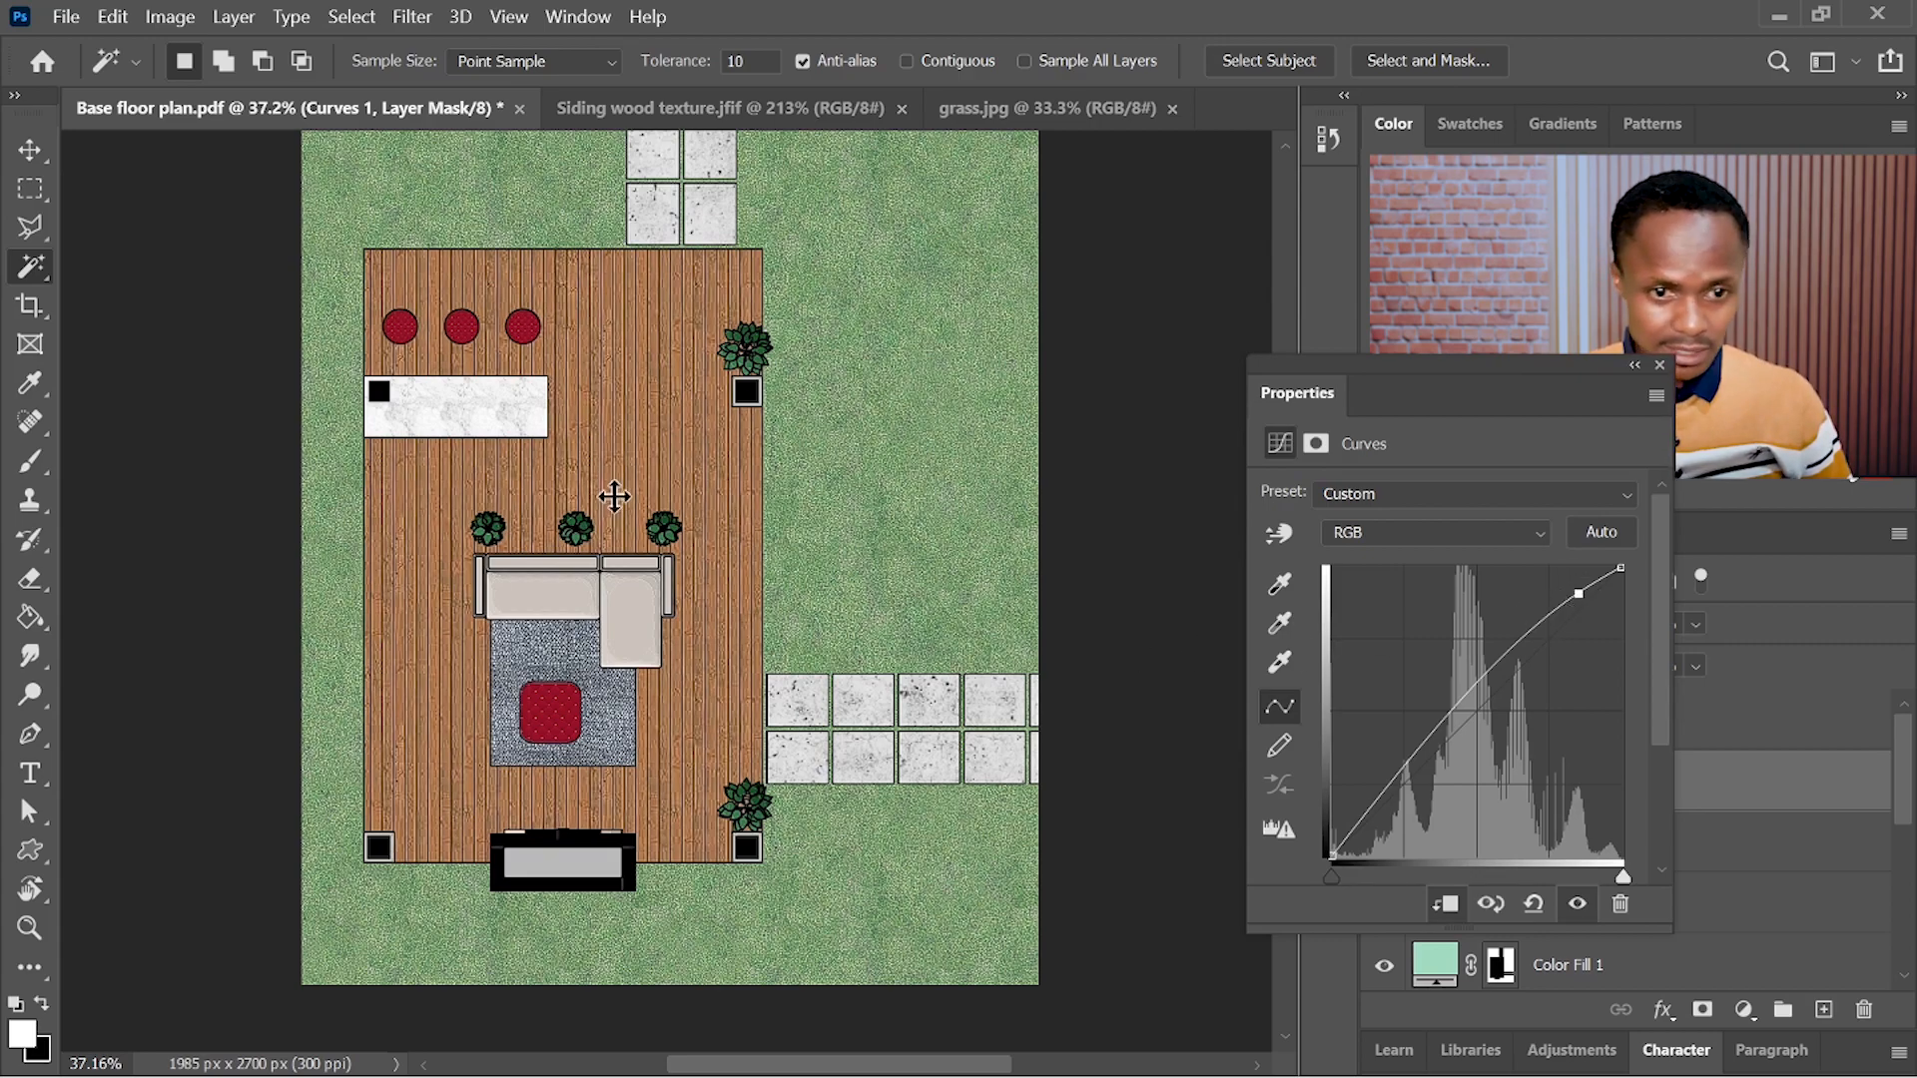
- Pull down the shadow end of the decking's curve and reduce the Curves 1 layer's opacity to 61%
left_click(1364, 828)
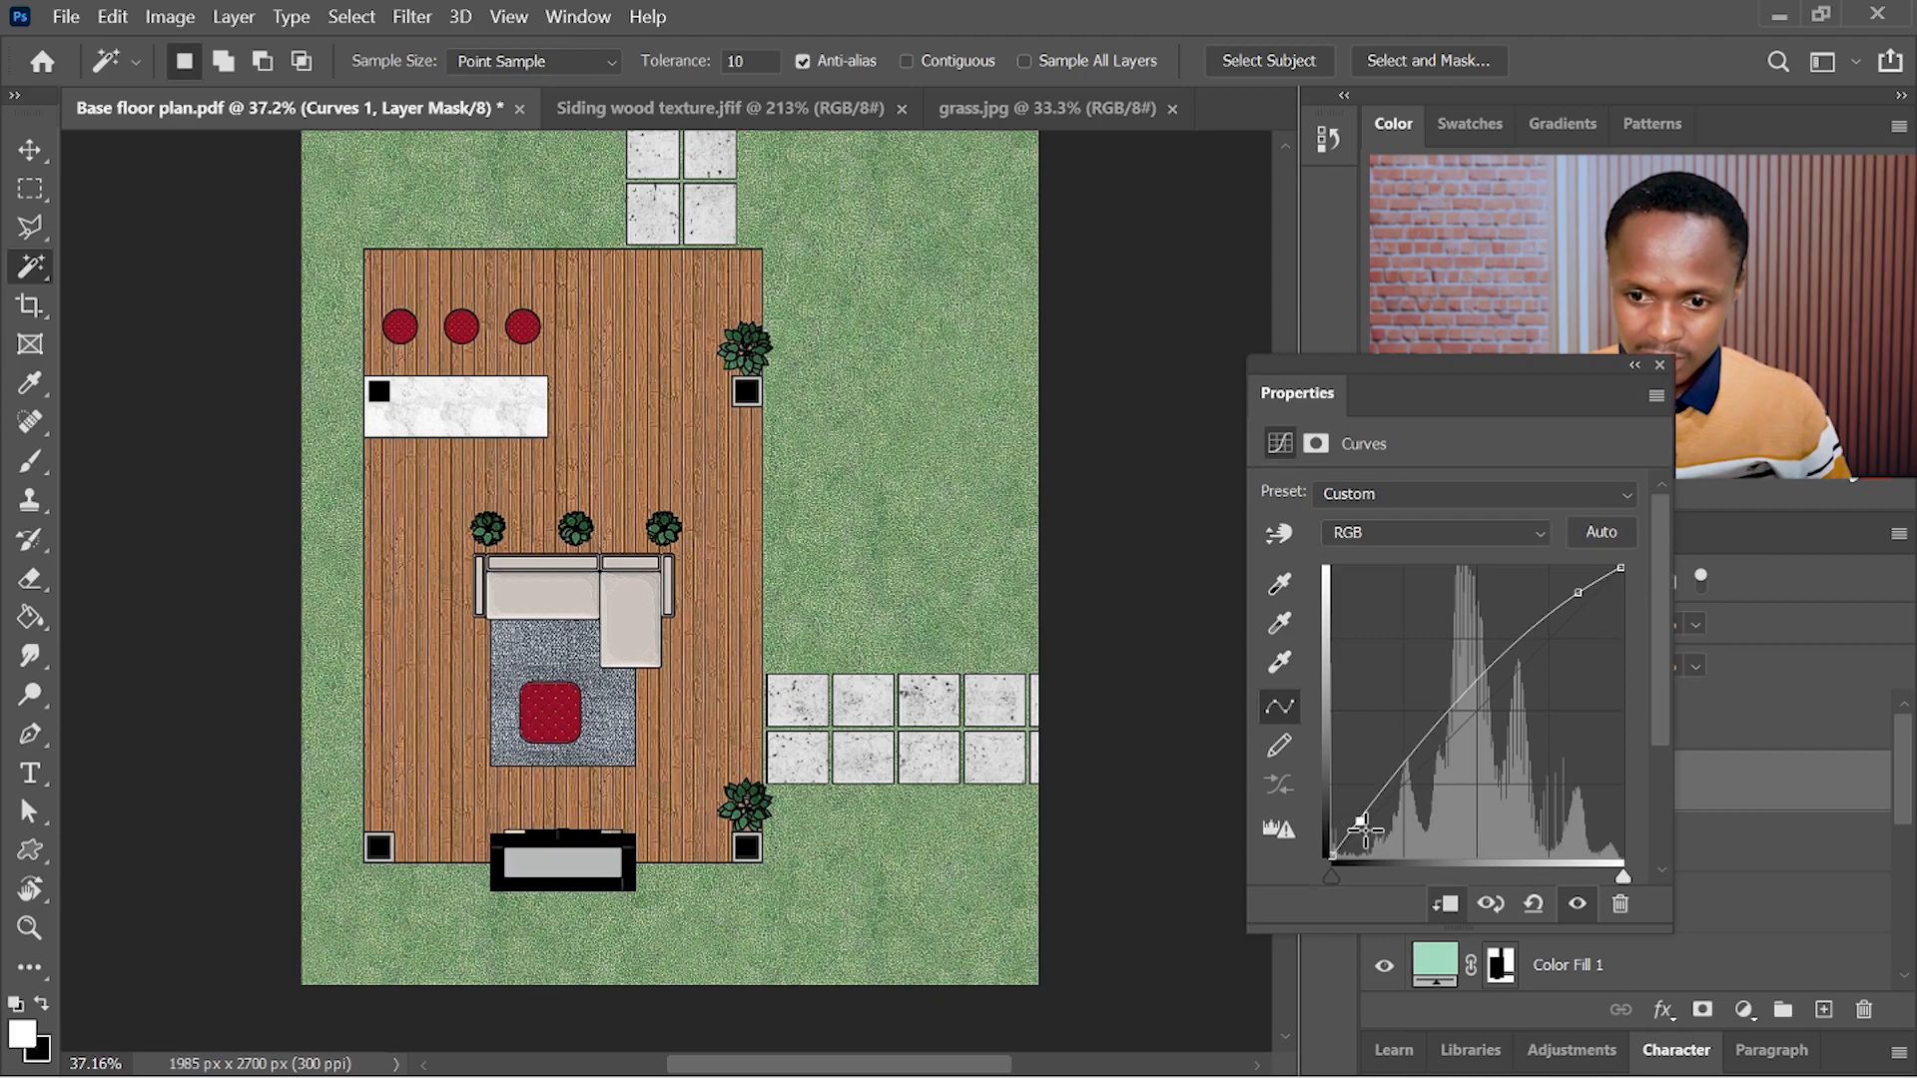
left_click_drag(1369, 840, 1369, 840)
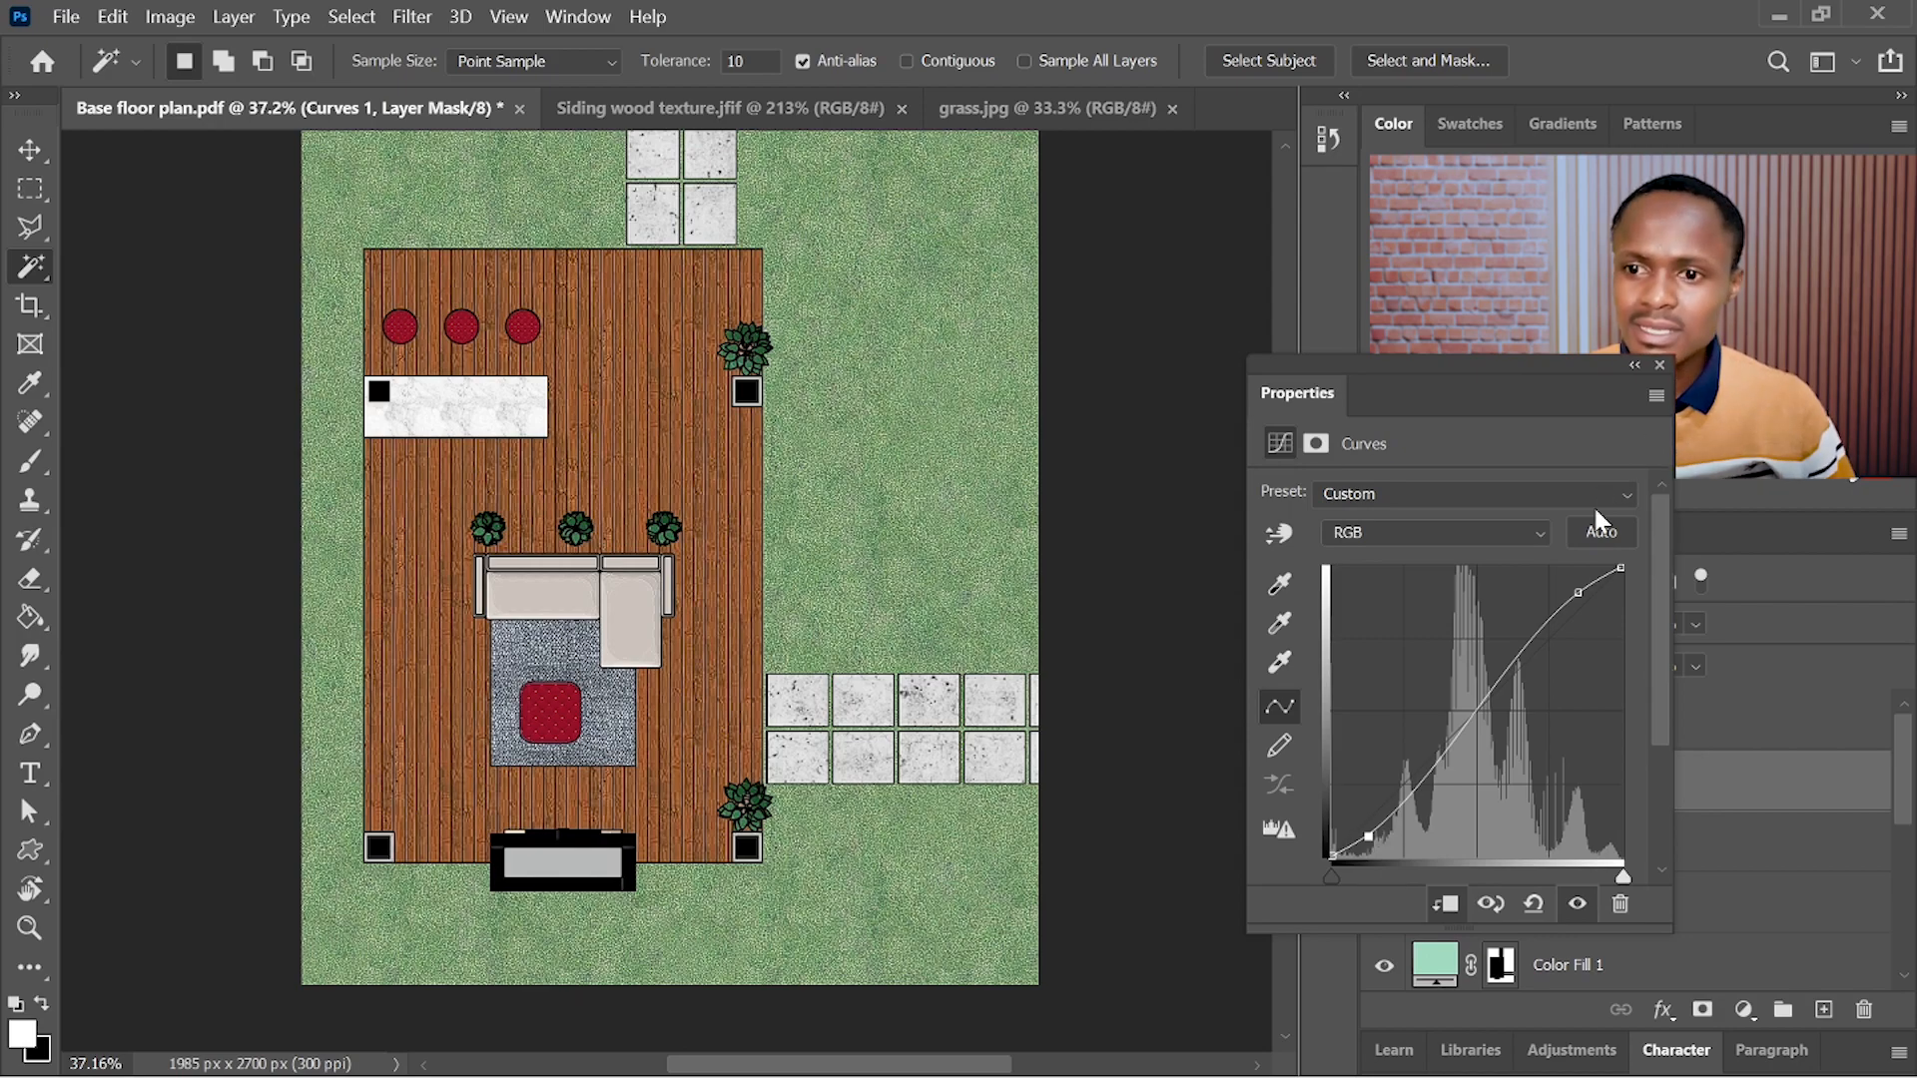
left_click(1658, 365)
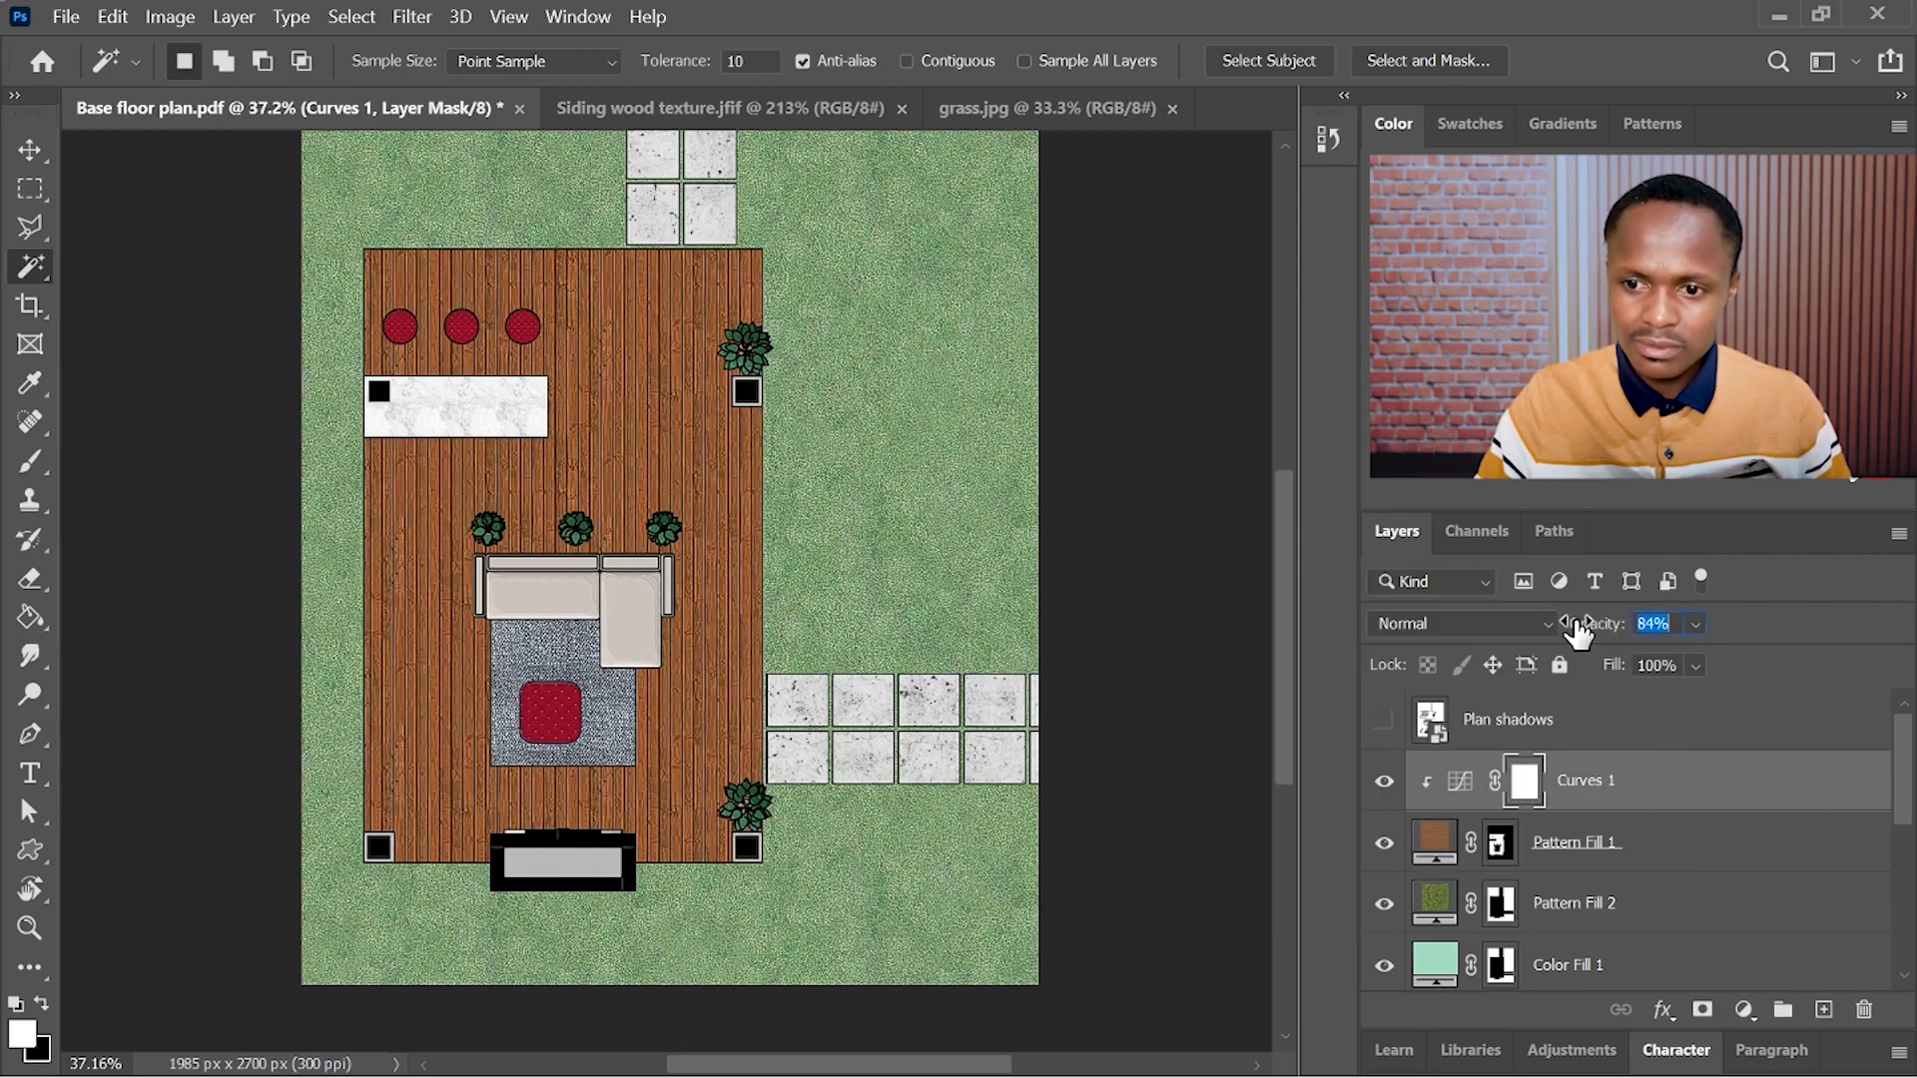
left_click_drag(1608, 625, 1594, 637)
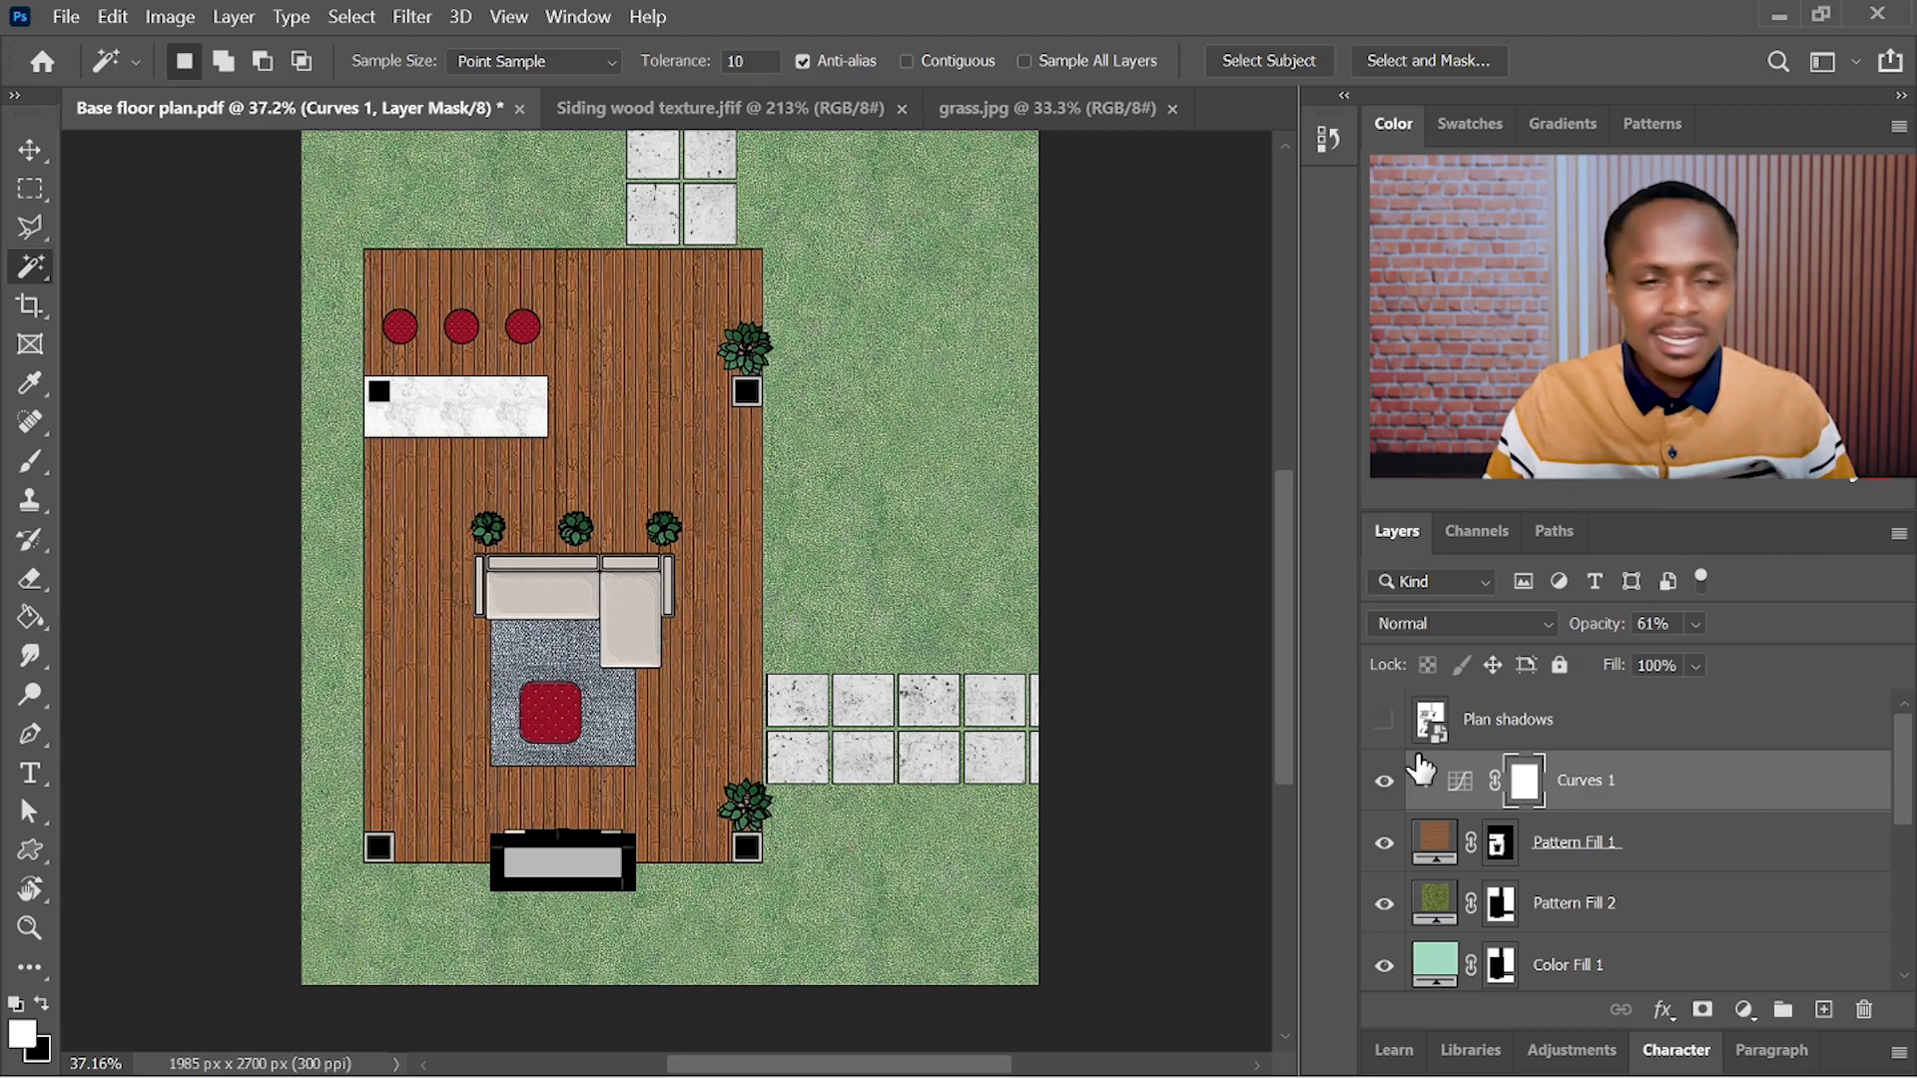
- Make the Plan shadows layer visible and set its blend mode to Multiply
left_click(1563, 721)
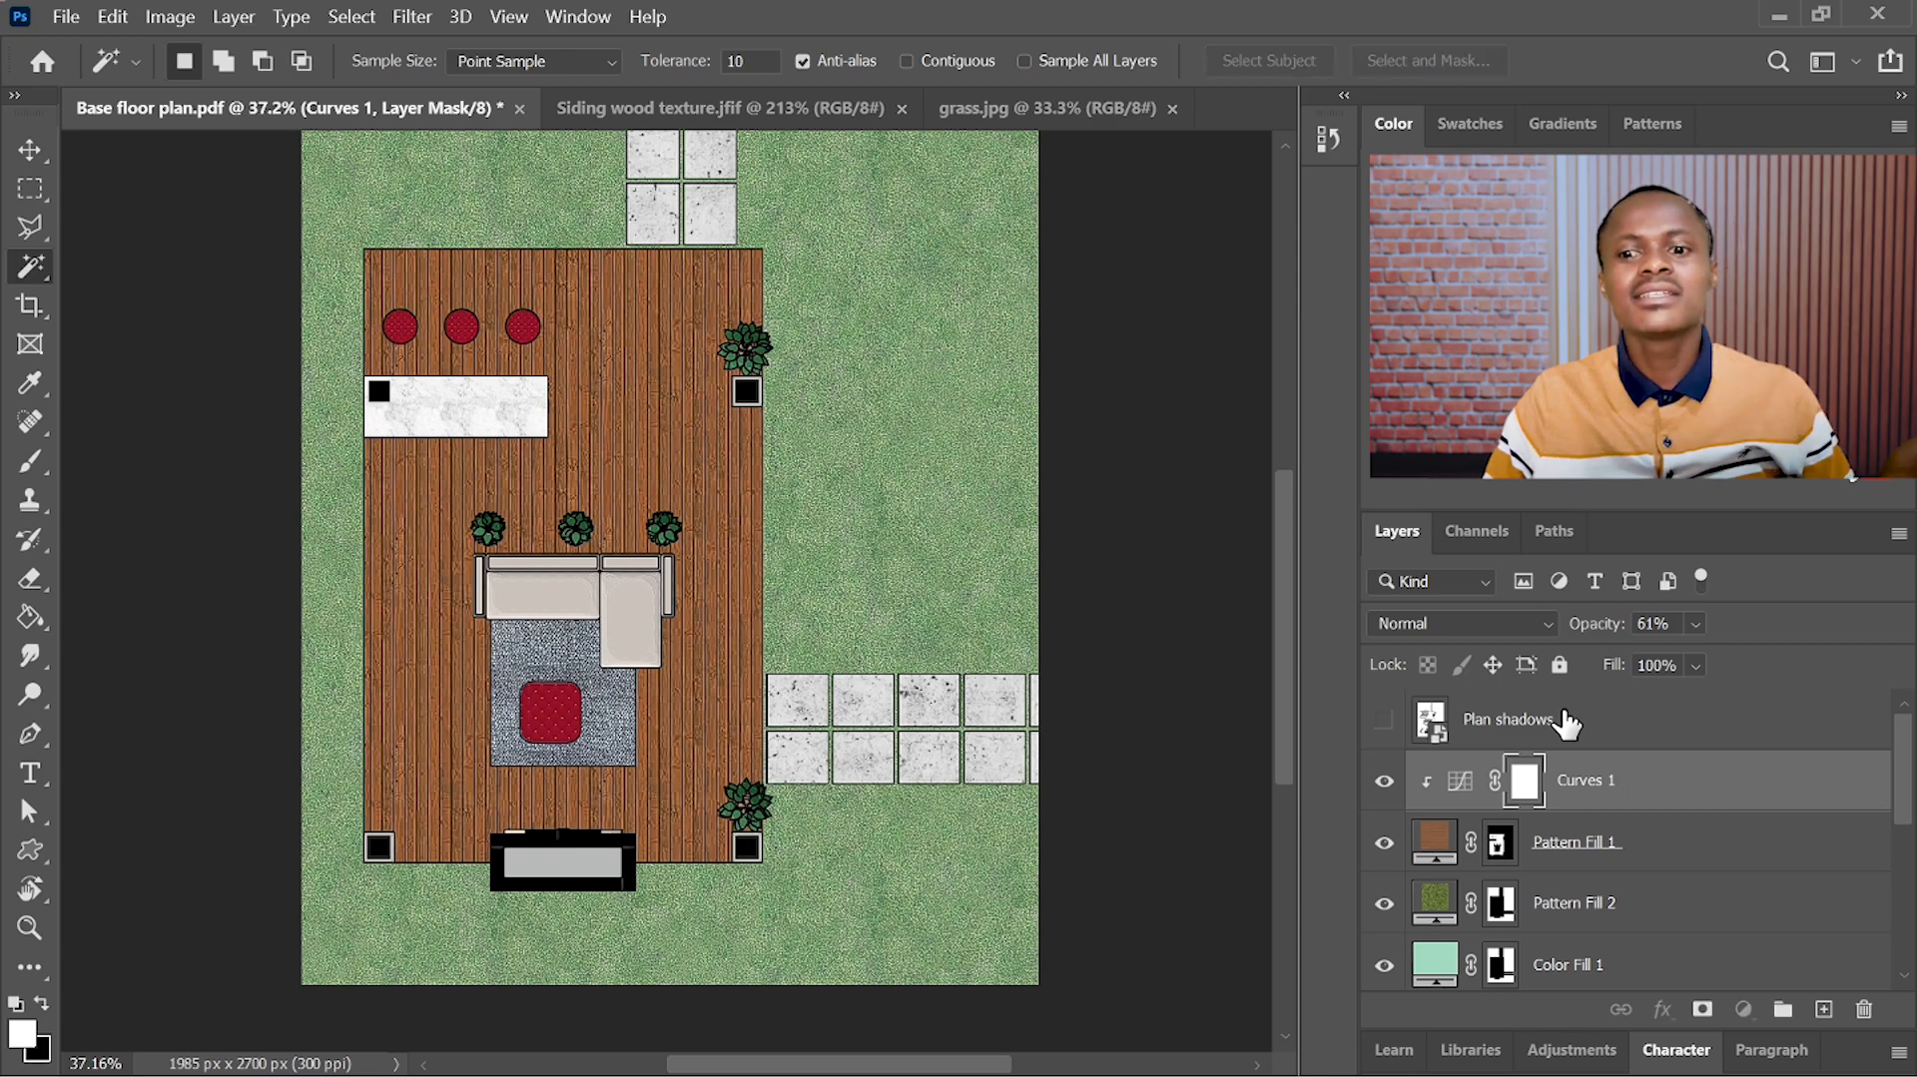
left_click(1386, 721)
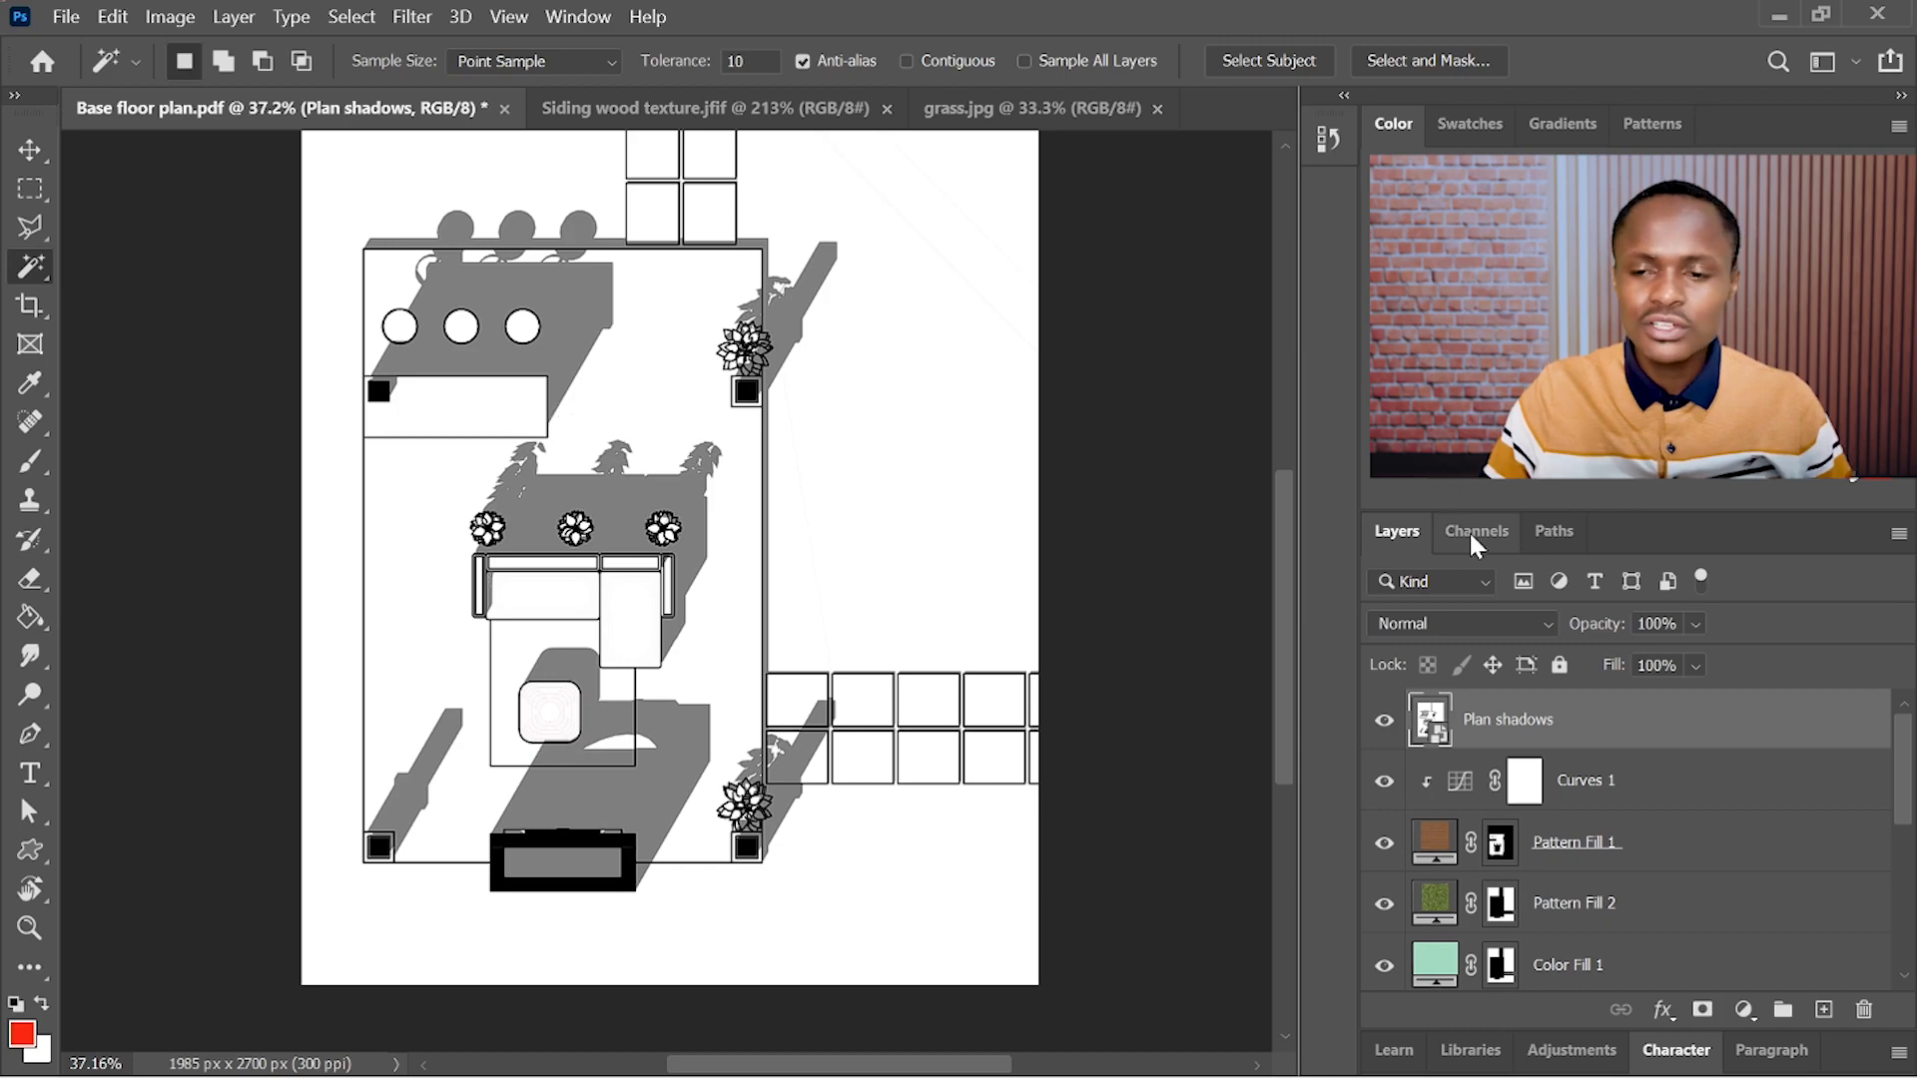
left_click(1483, 624)
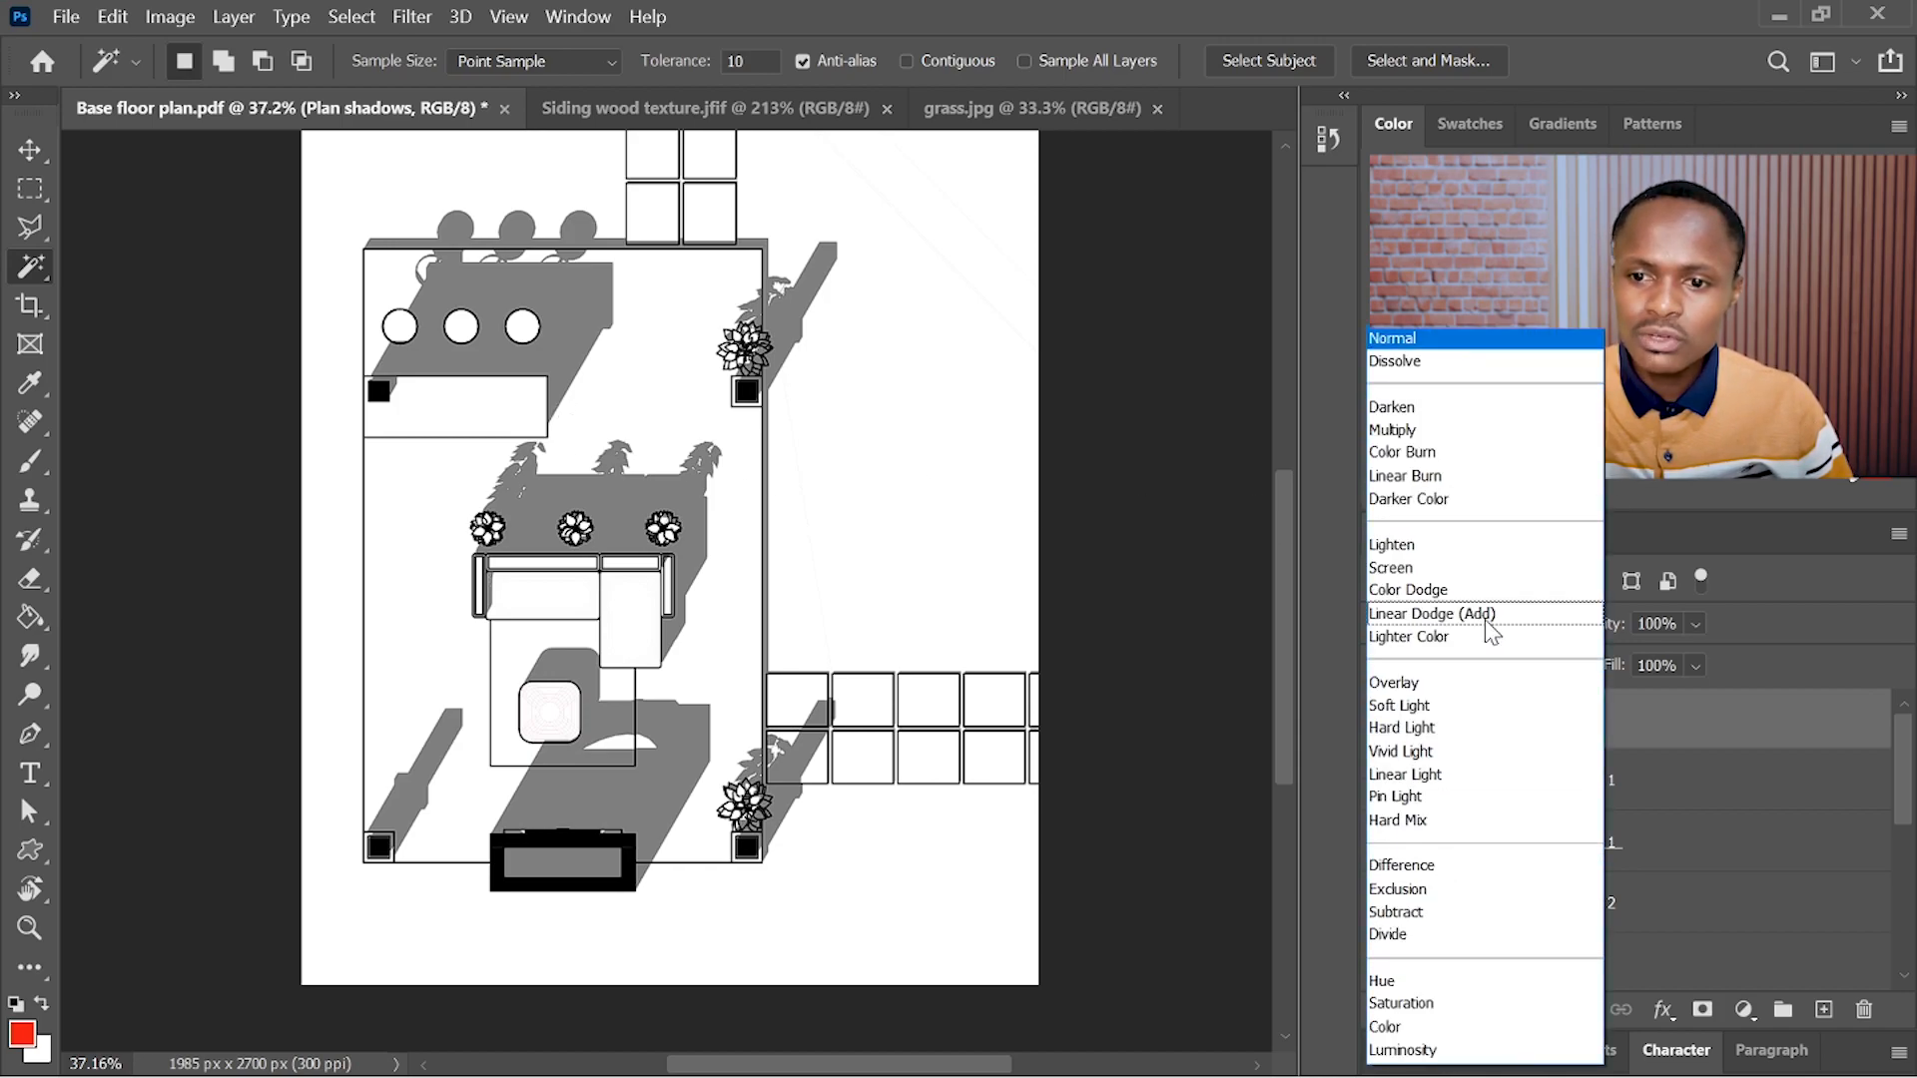
left_click(1410, 431)
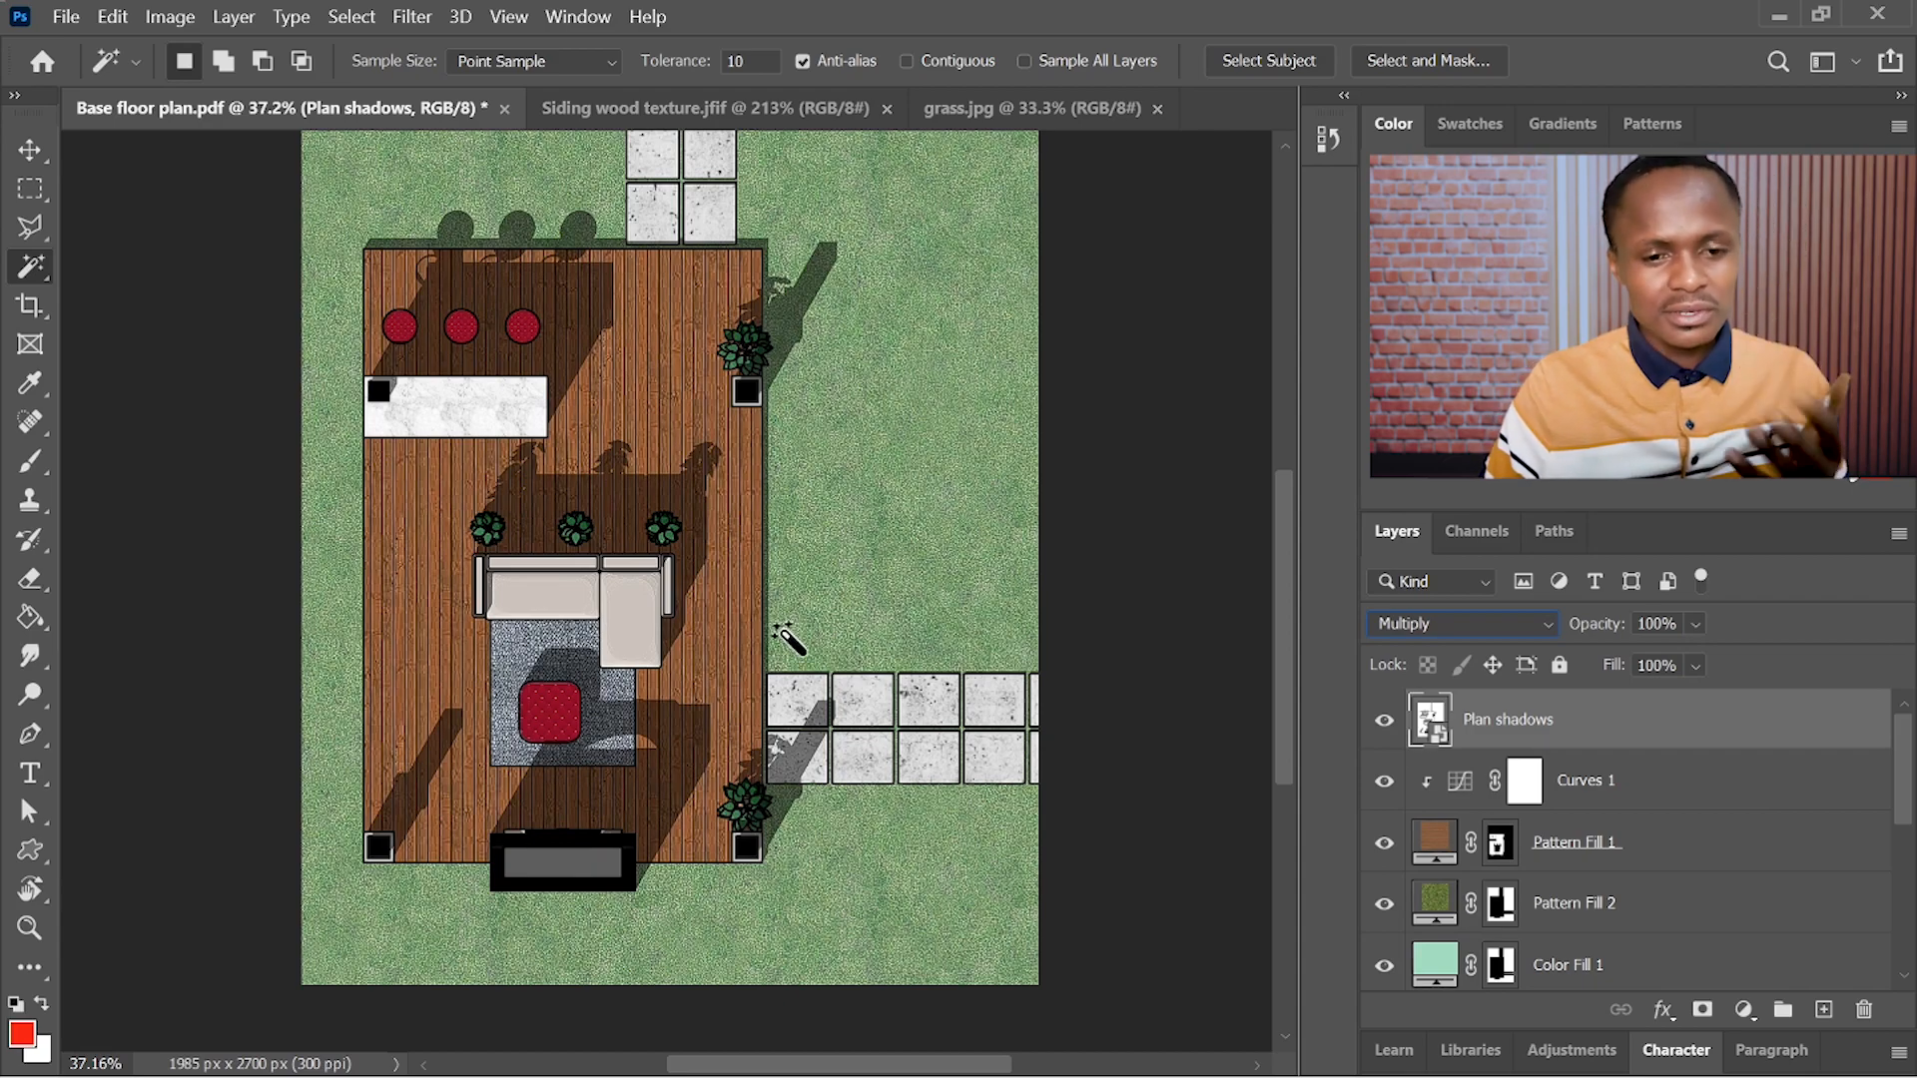
- Place the couch image from the Floor plan resources folder over the drawn L-shaped sofa, scaled to about 170.66%
key("alt+Tab")
left_click_drag(1517, 261, 1434, 213)
left_click_drag(1428, 614, 639, 572)
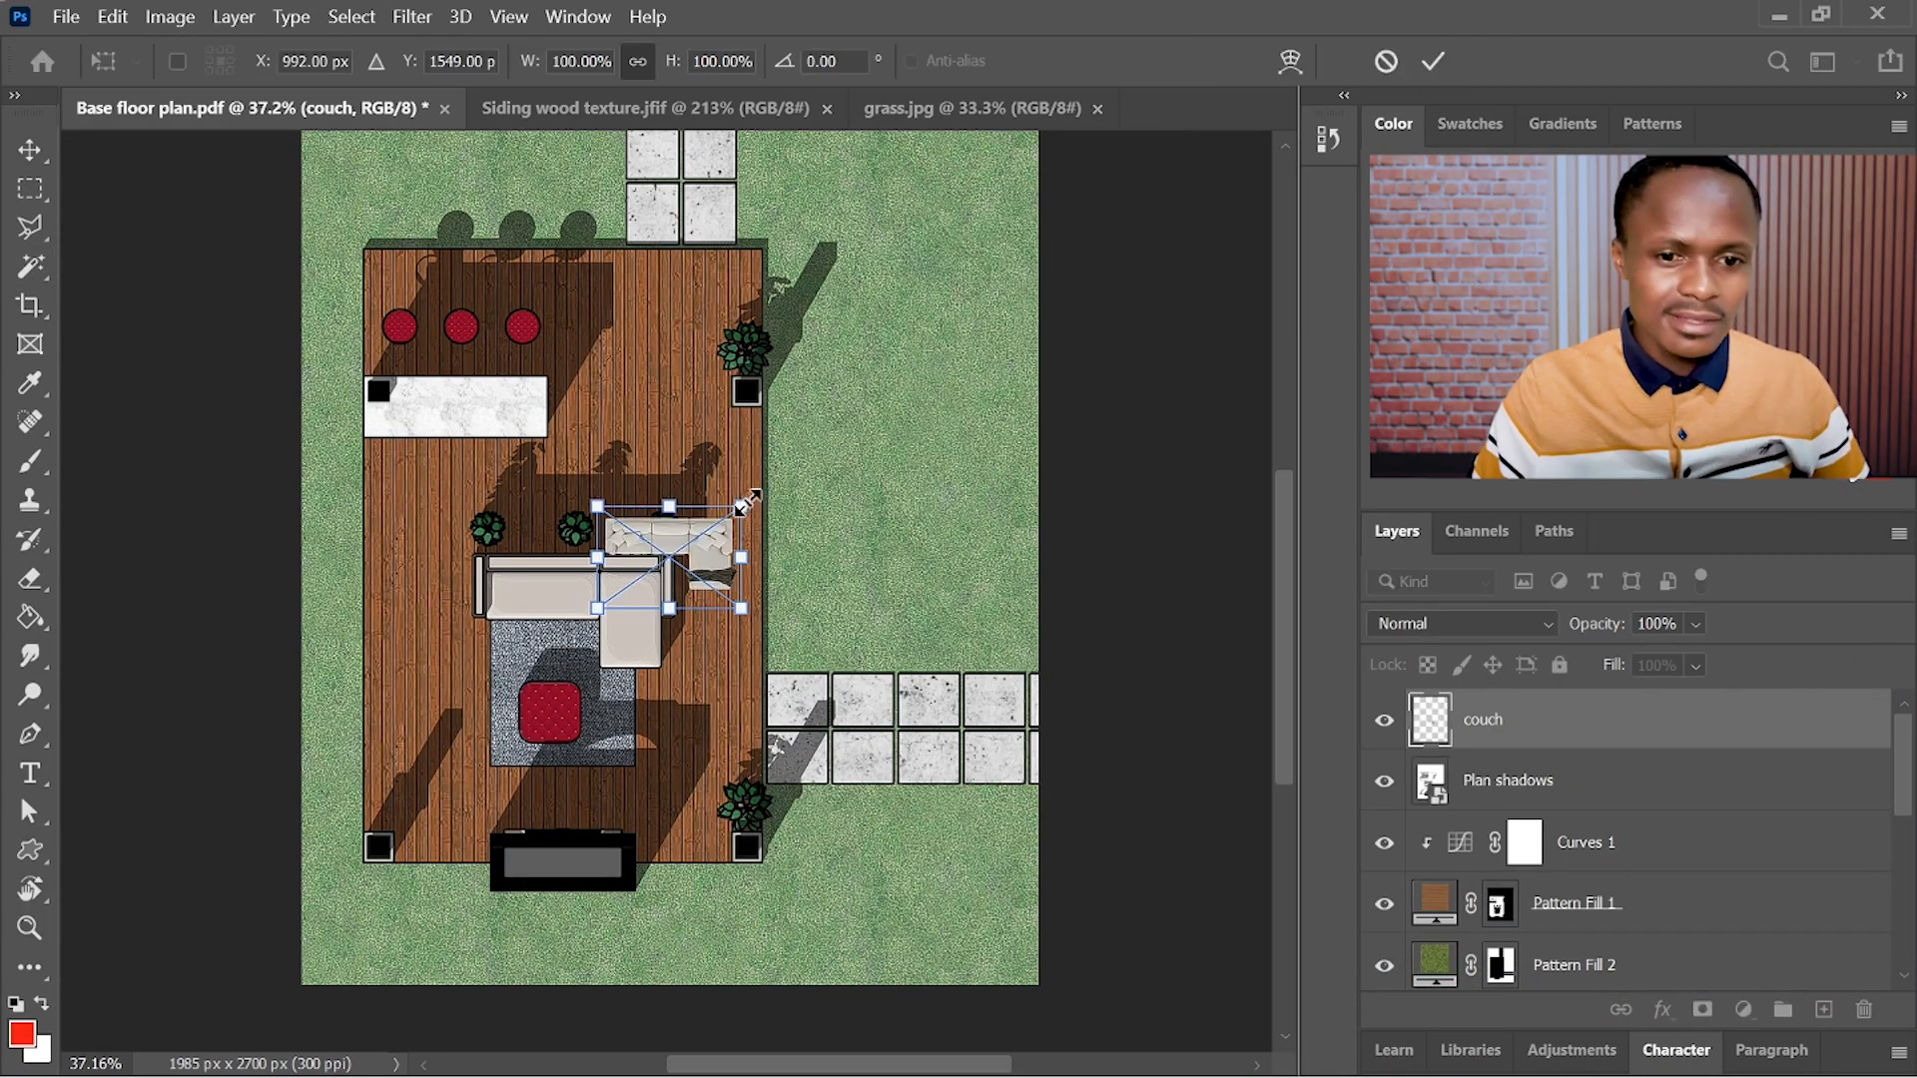
left_click_drag(741, 506, 783, 445)
left_click_drag(729, 549, 619, 613)
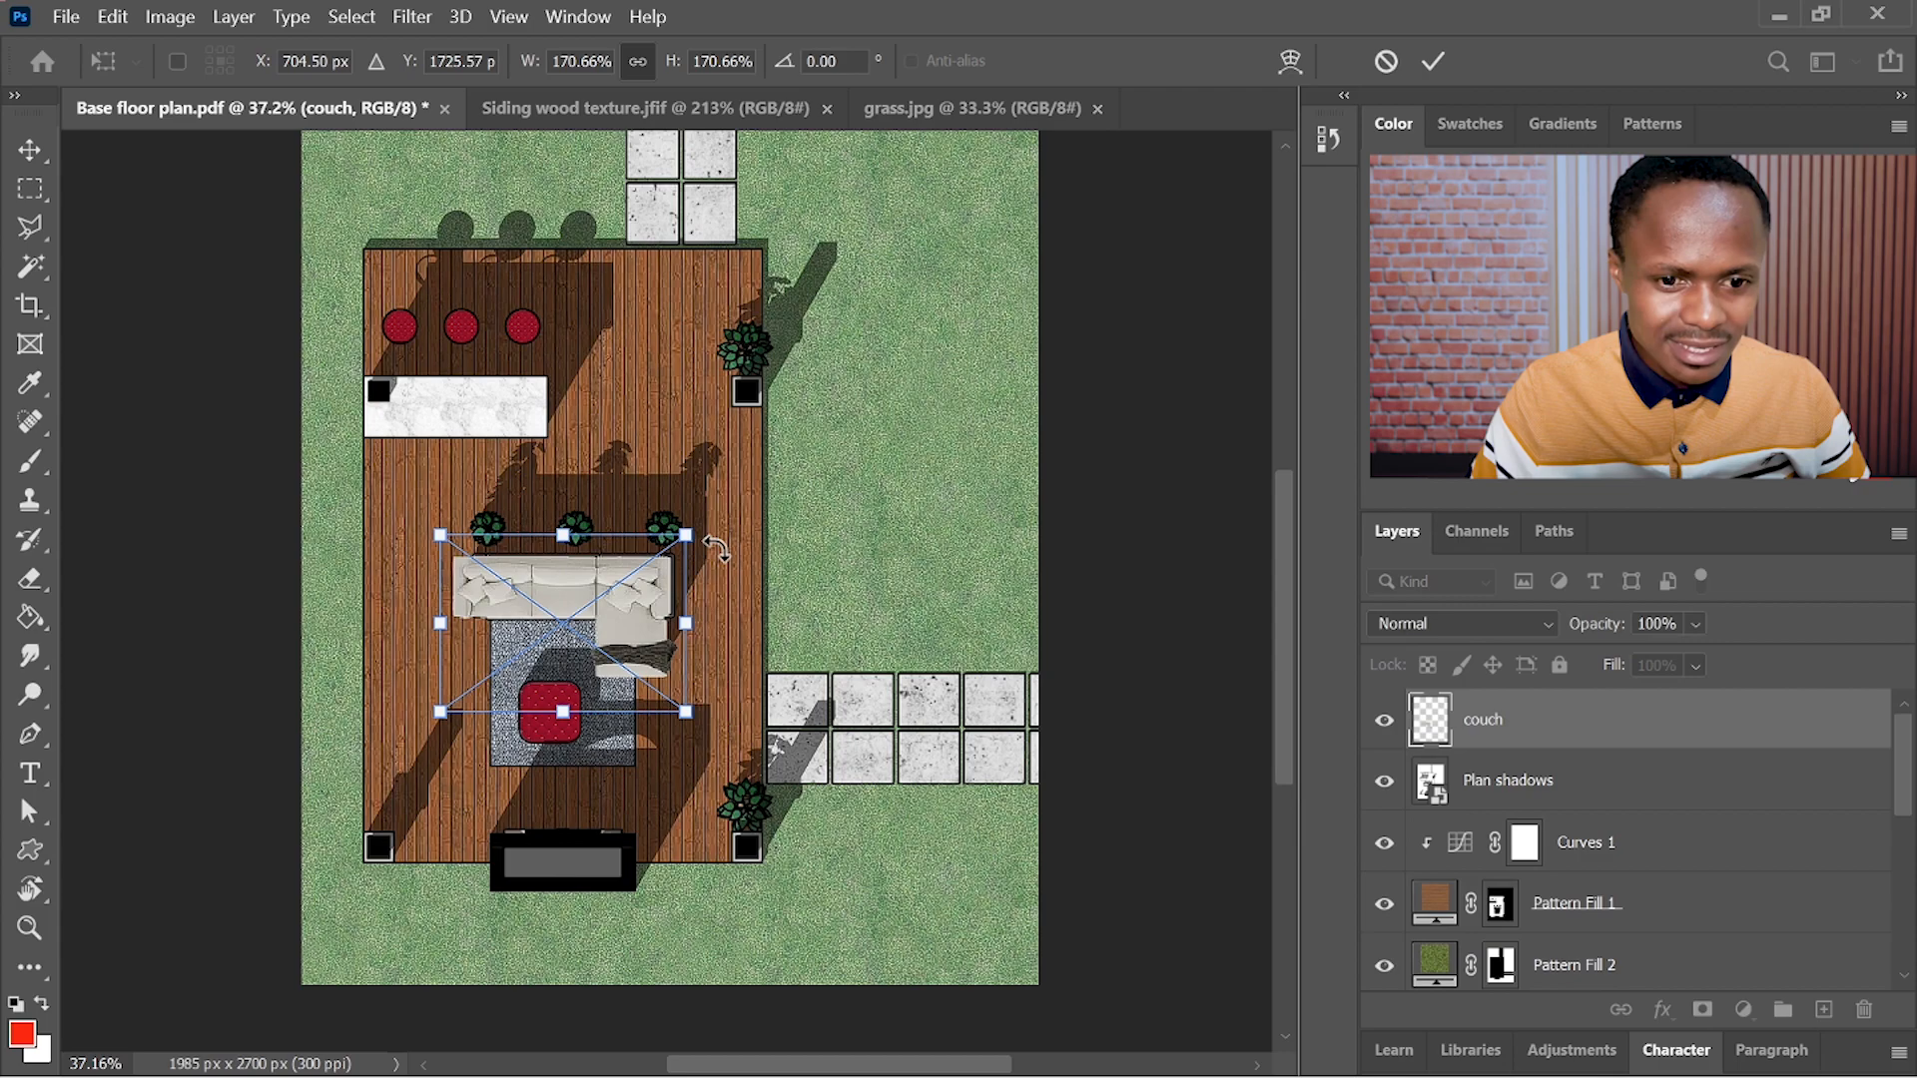
left_click(1434, 61)
- Nudge the placed couch image until it lines up with the outline of the drawn sofa
key("w")
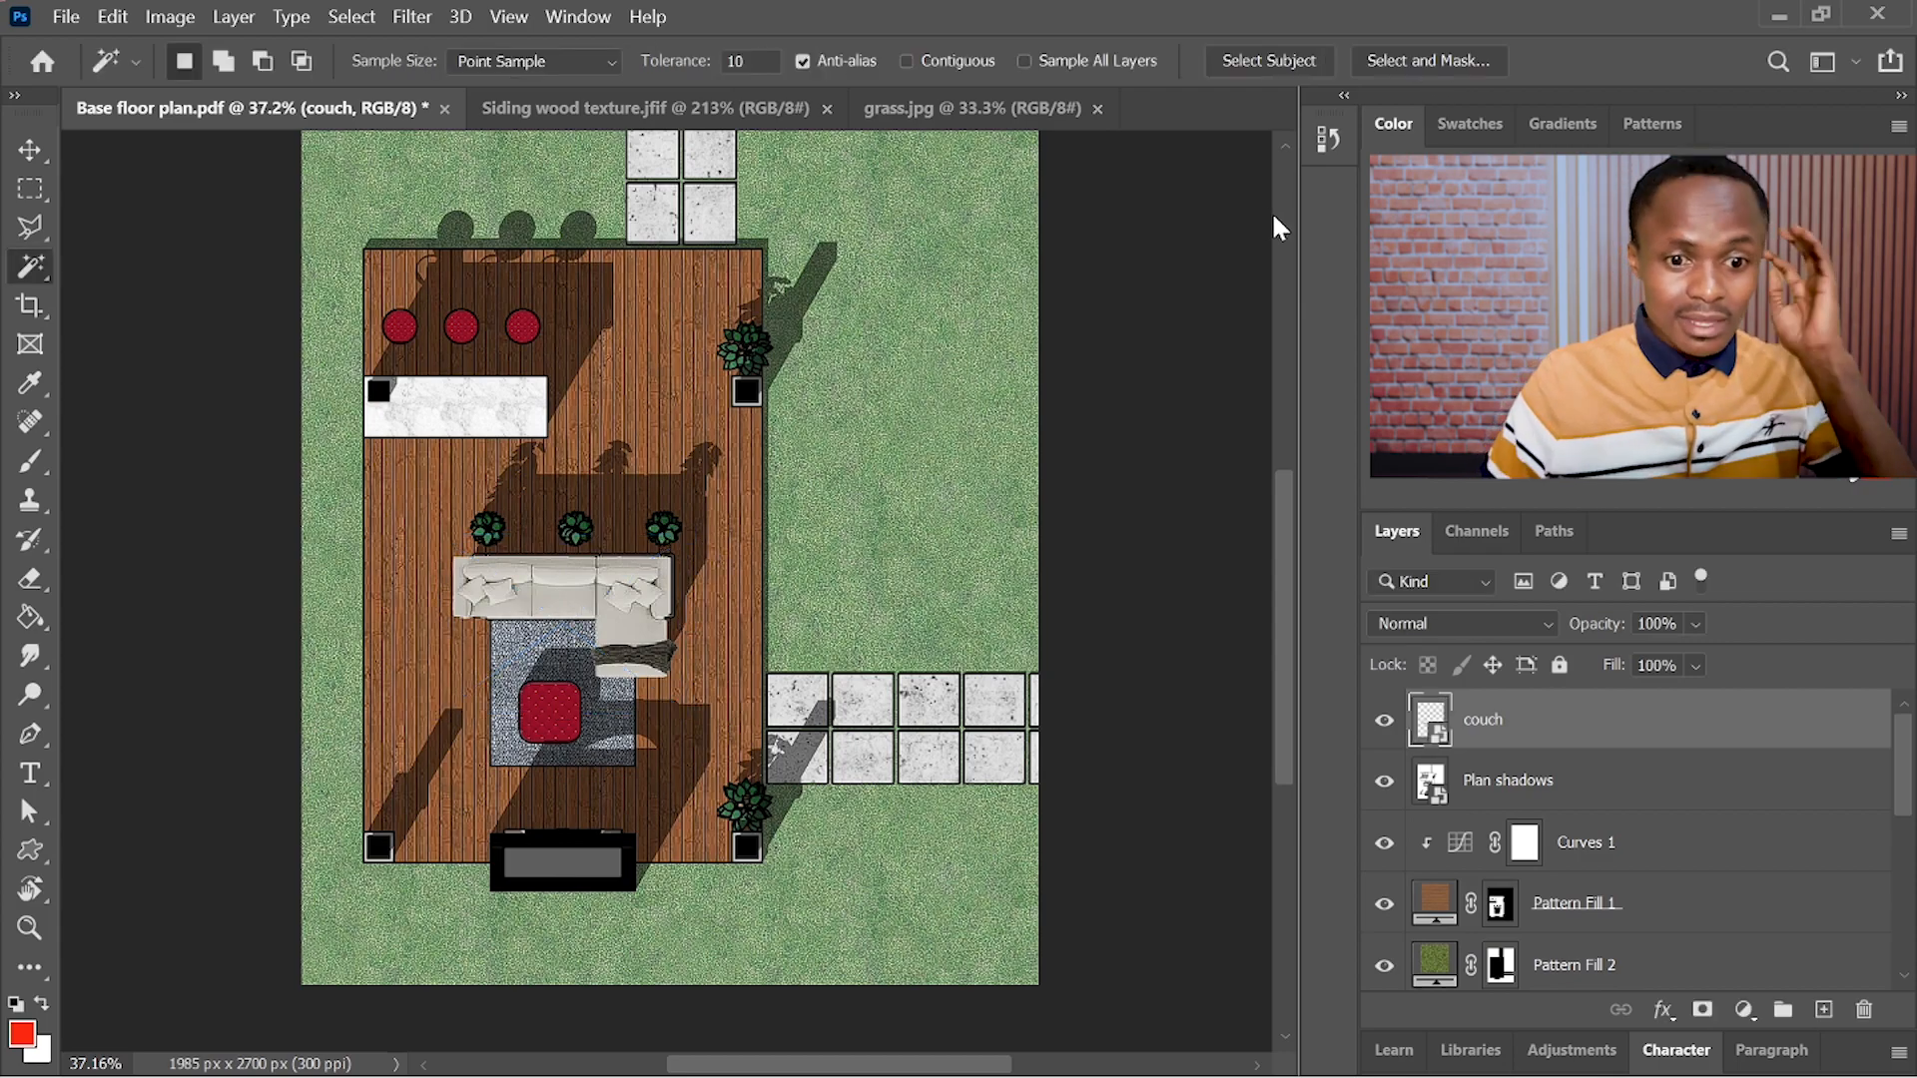
key("Right")
key("Right")
key("Right")
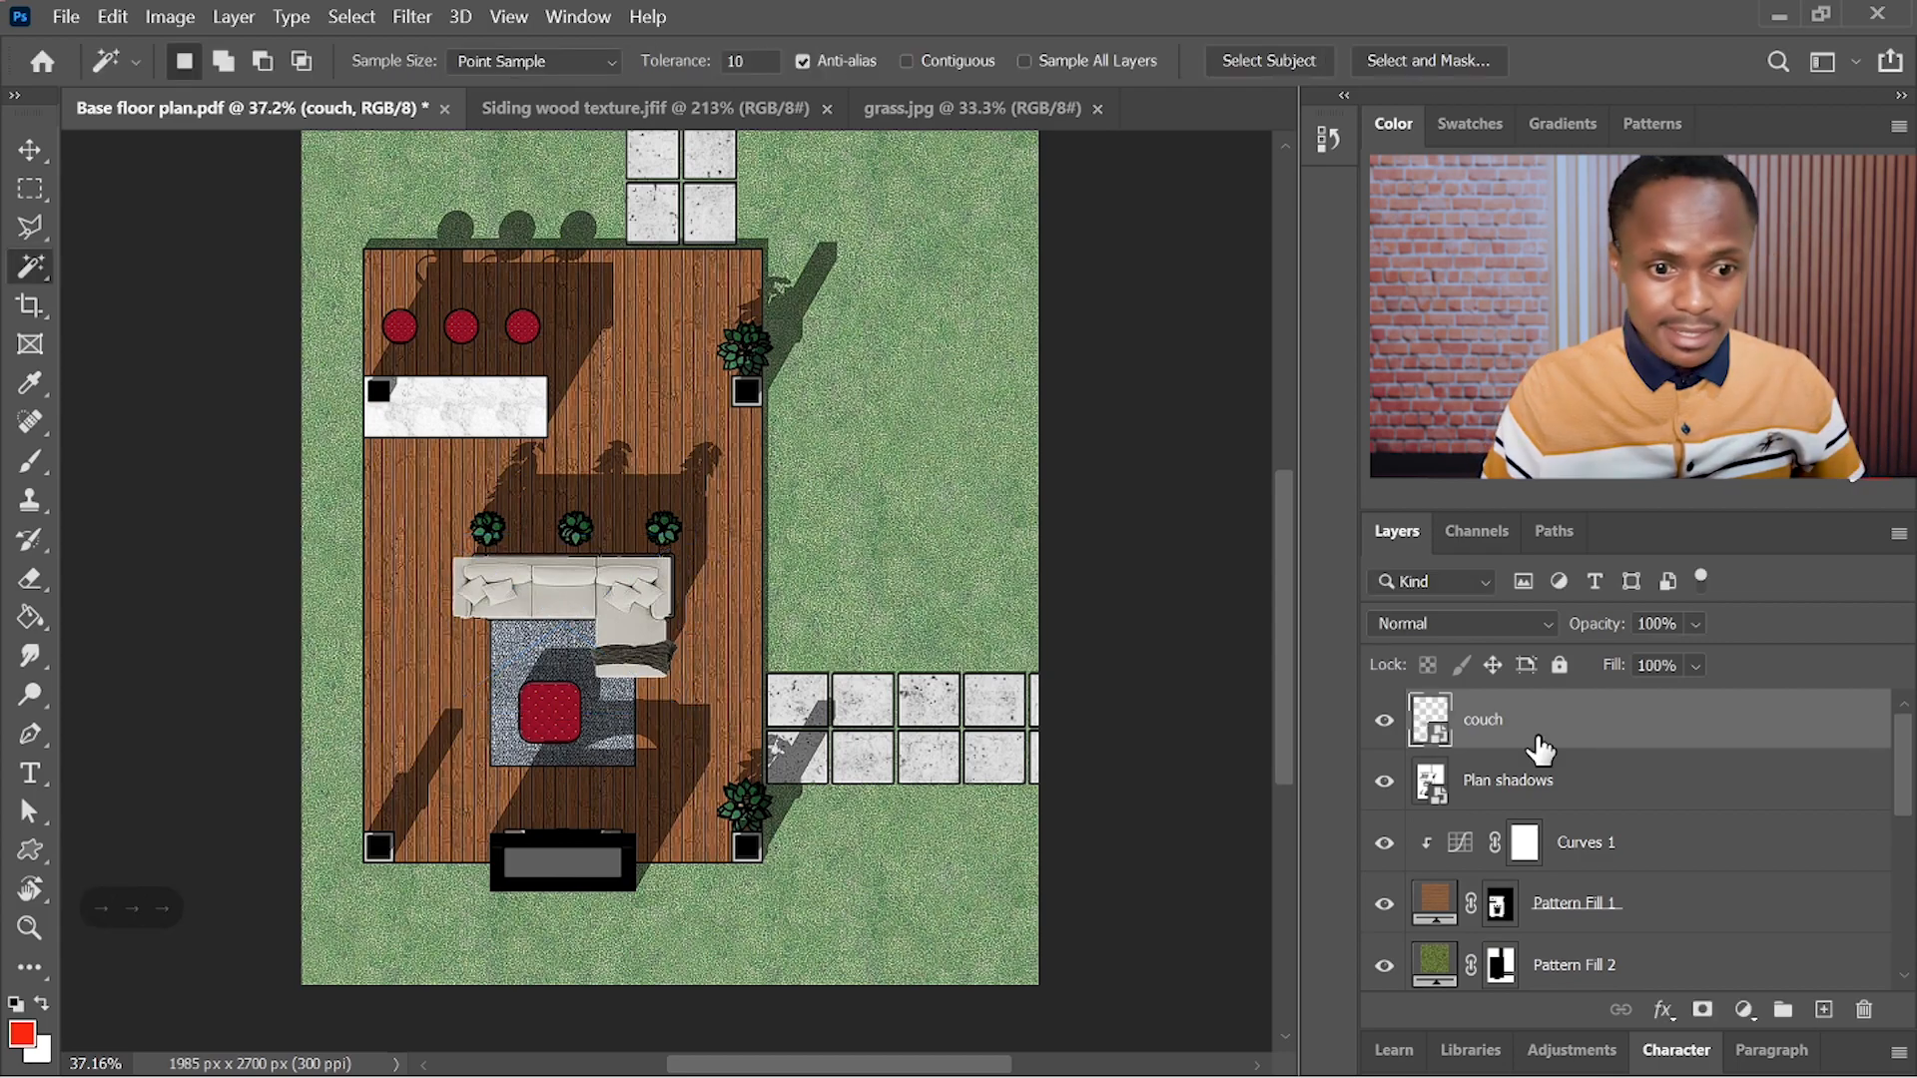
key("v")
key("Right")
key("Right")
key("Right")
key("Right")
key("Right")
key("Right")
key("Right")
key("Right")
key("Right")
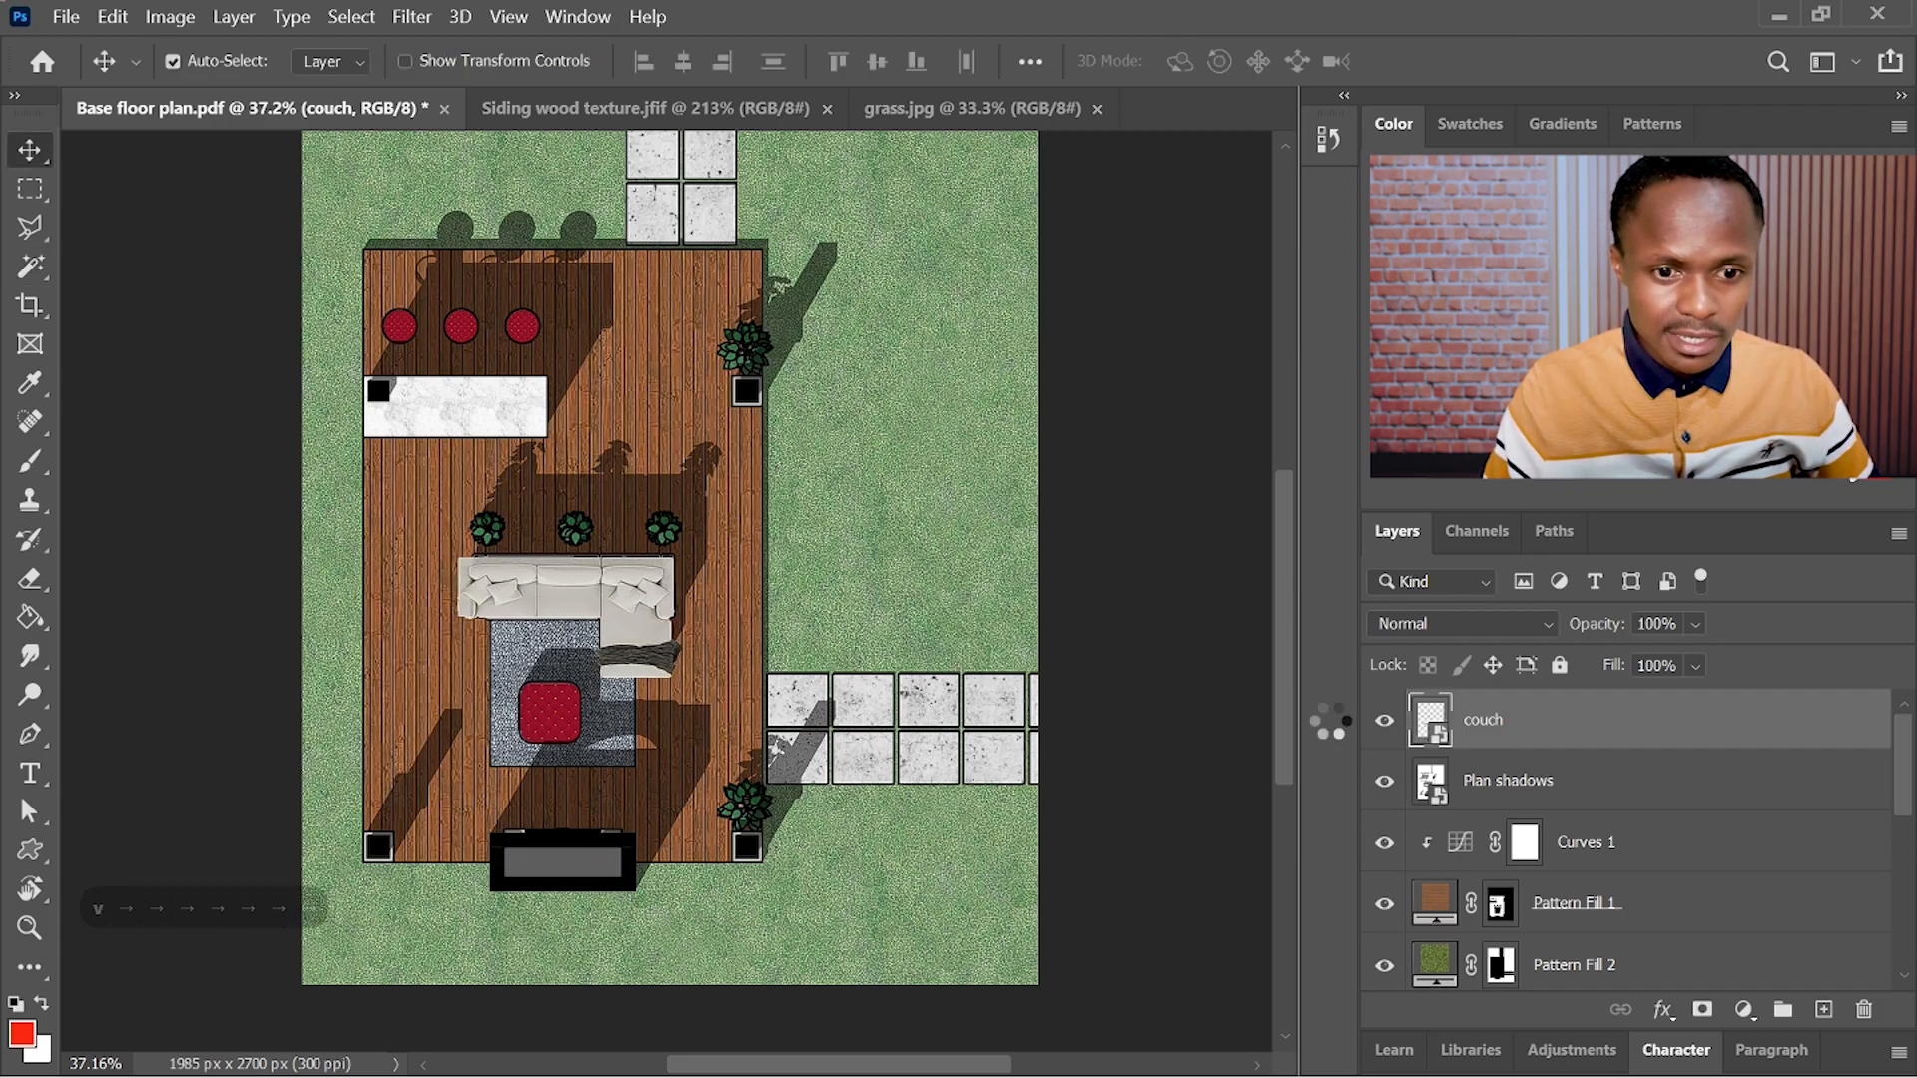
key("Down")
key("Down")
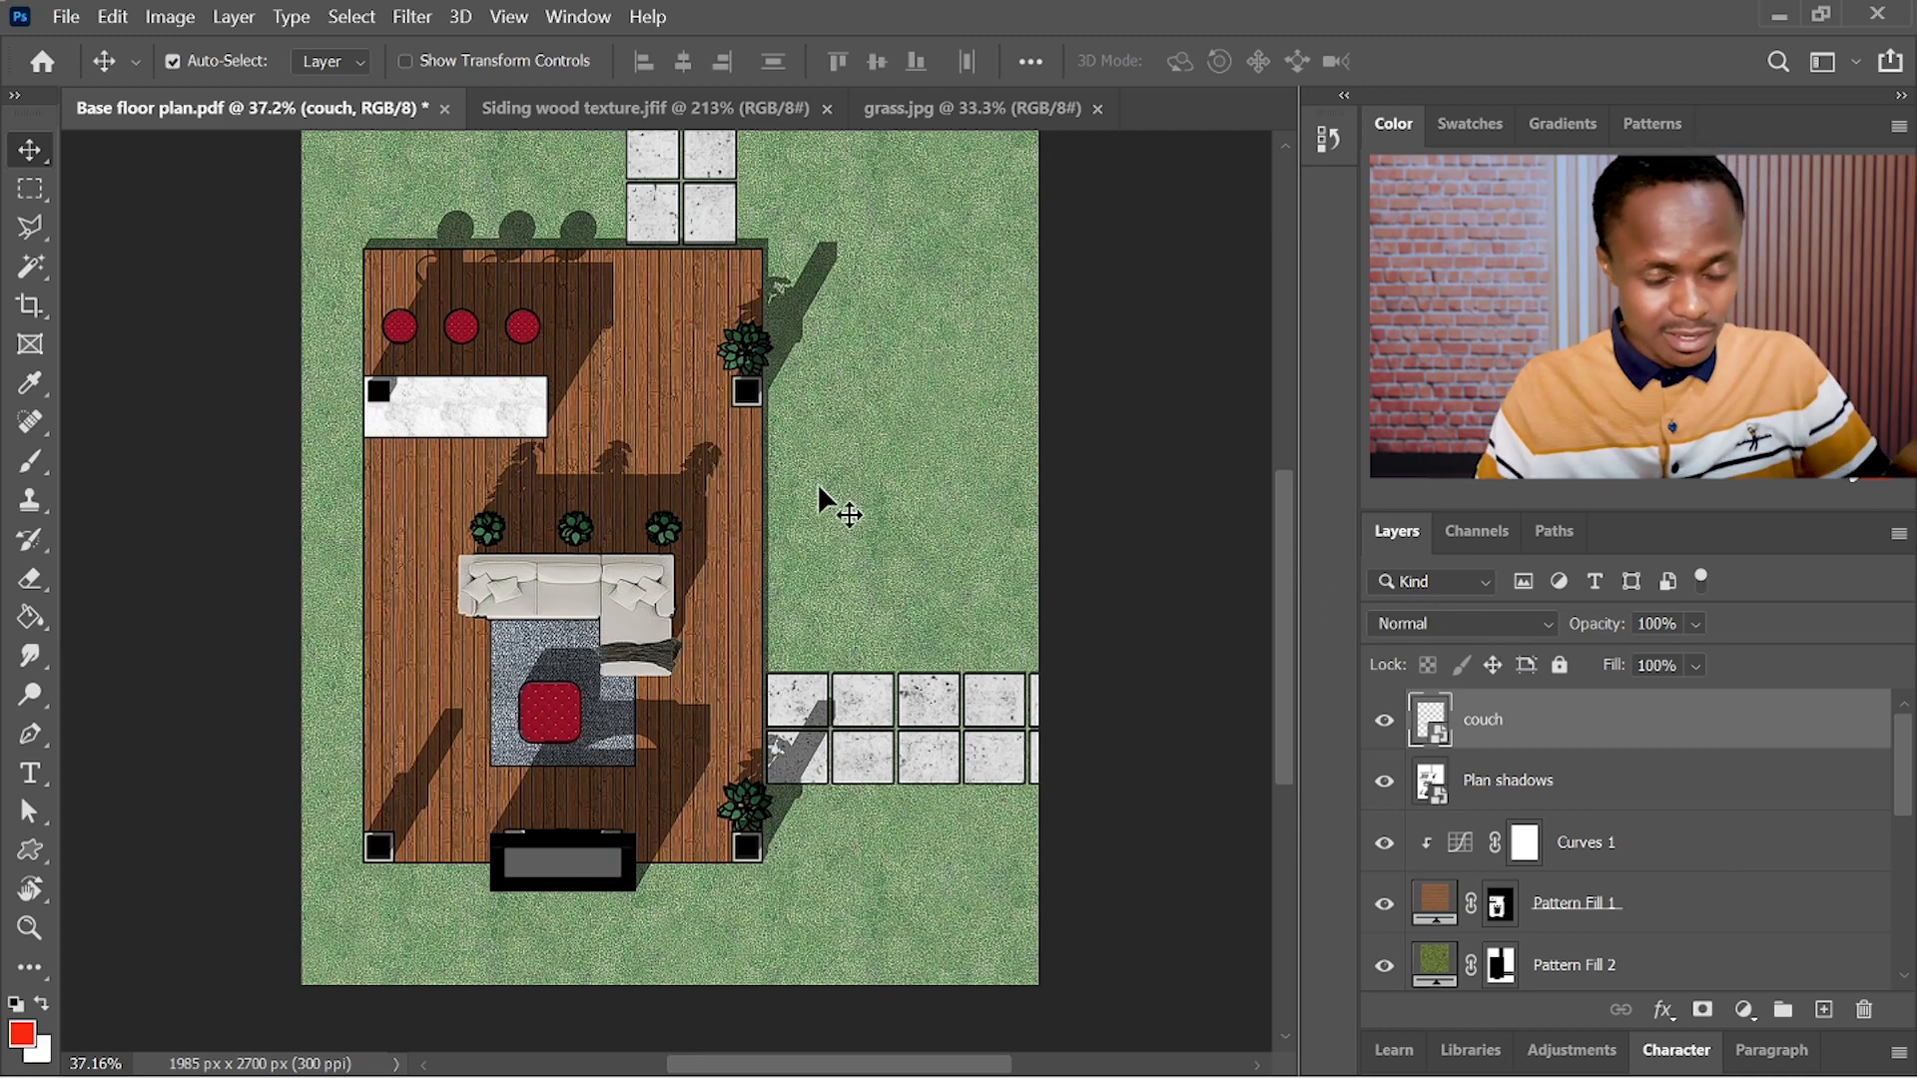
- Place the Planter 02 image over the leftmost plant behind the couch, scaled down to 15.90%
key("alt+Tab")
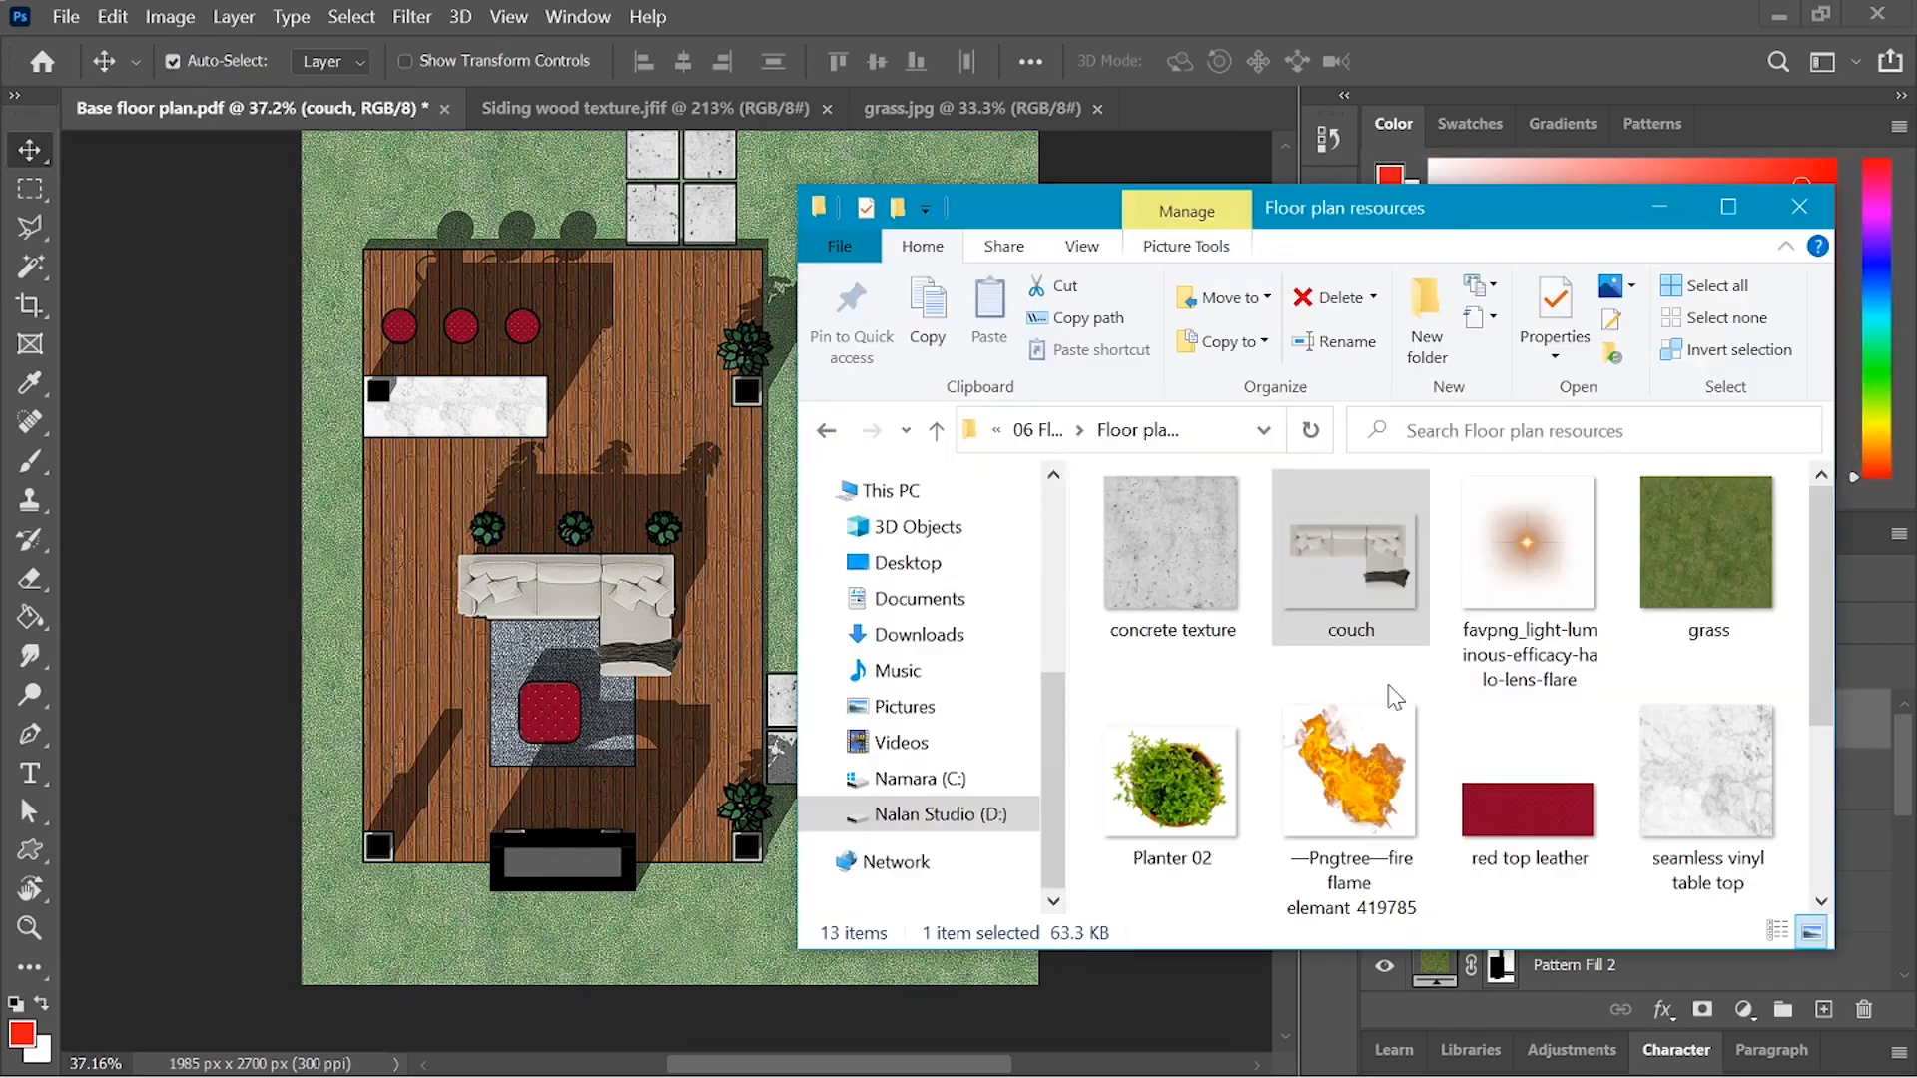
left_click_drag(1478, 207, 1493, 147)
left_click(1193, 739)
left_click_drag(1188, 751, 483, 513)
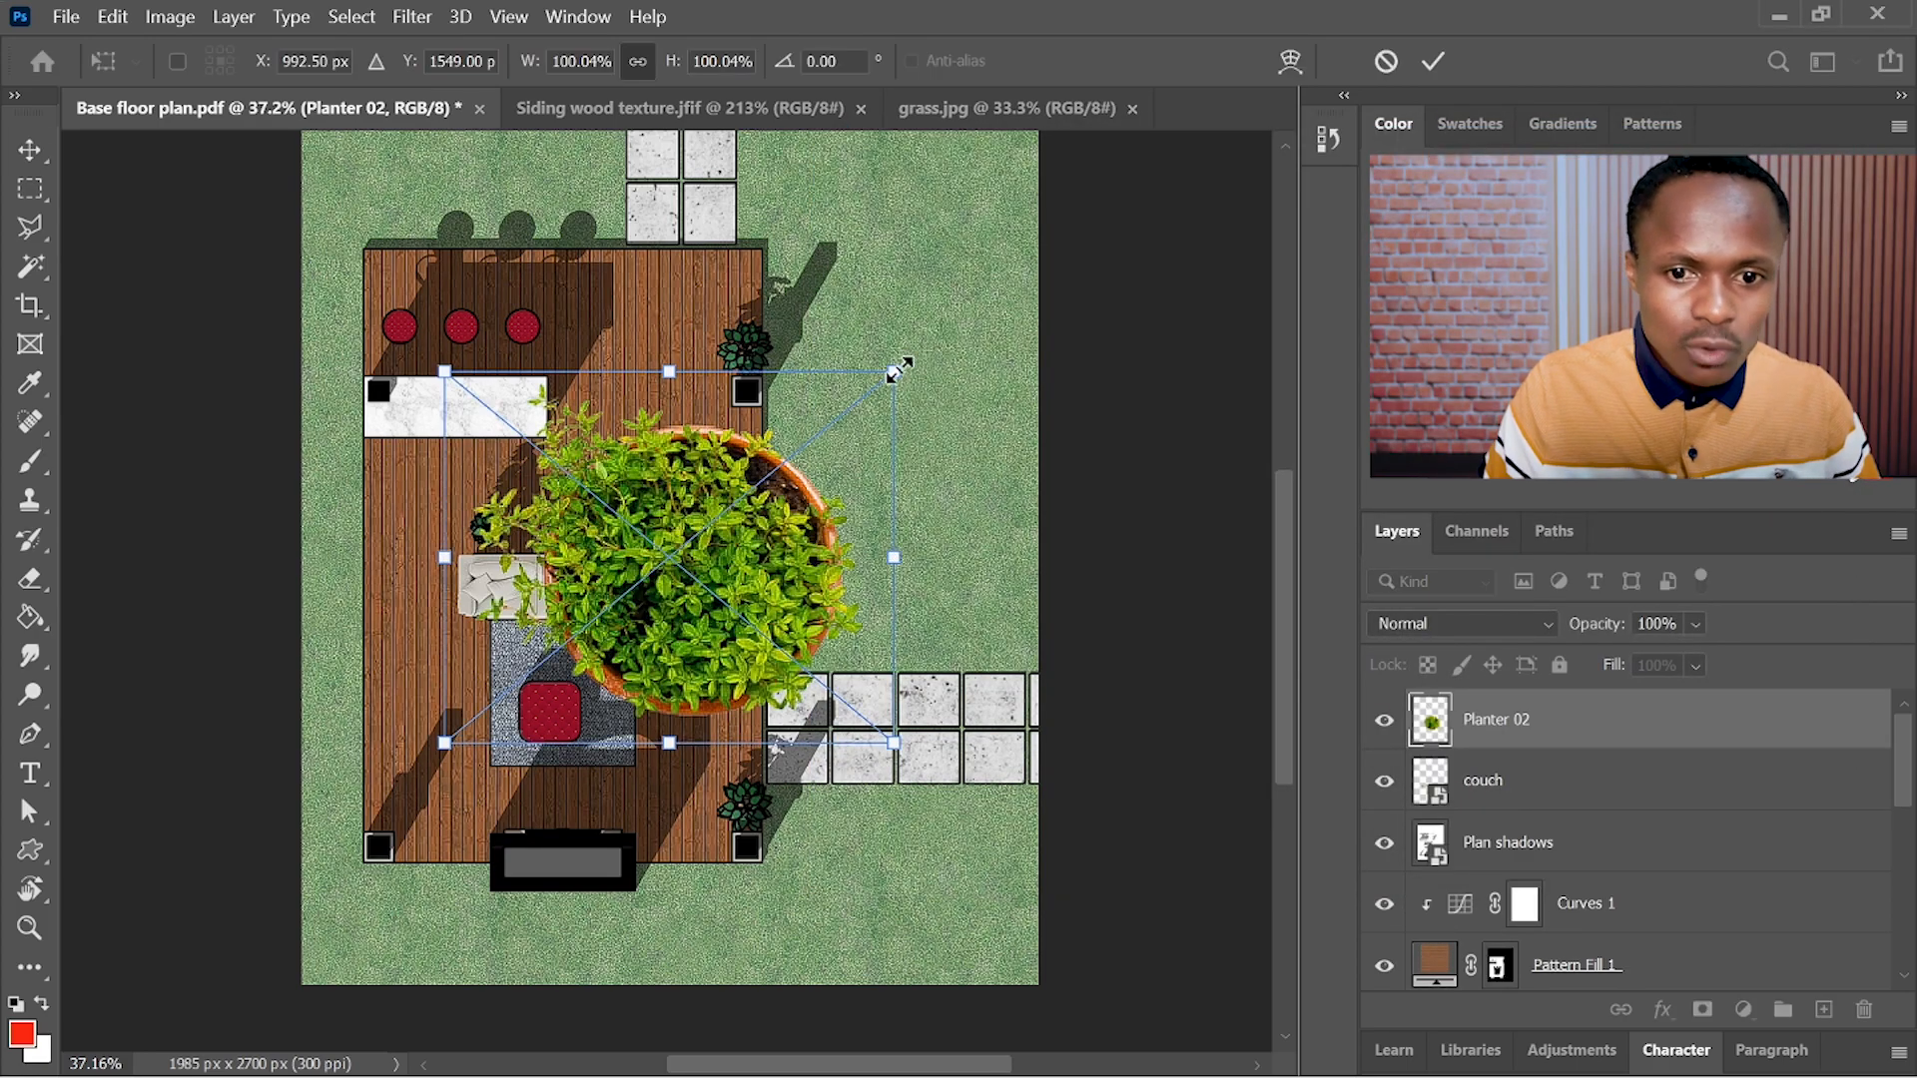
left_click_drag(867, 411, 721, 502)
left_click_drag(613, 560, 519, 480)
scroll(483, 513, "up", 4, "alt")
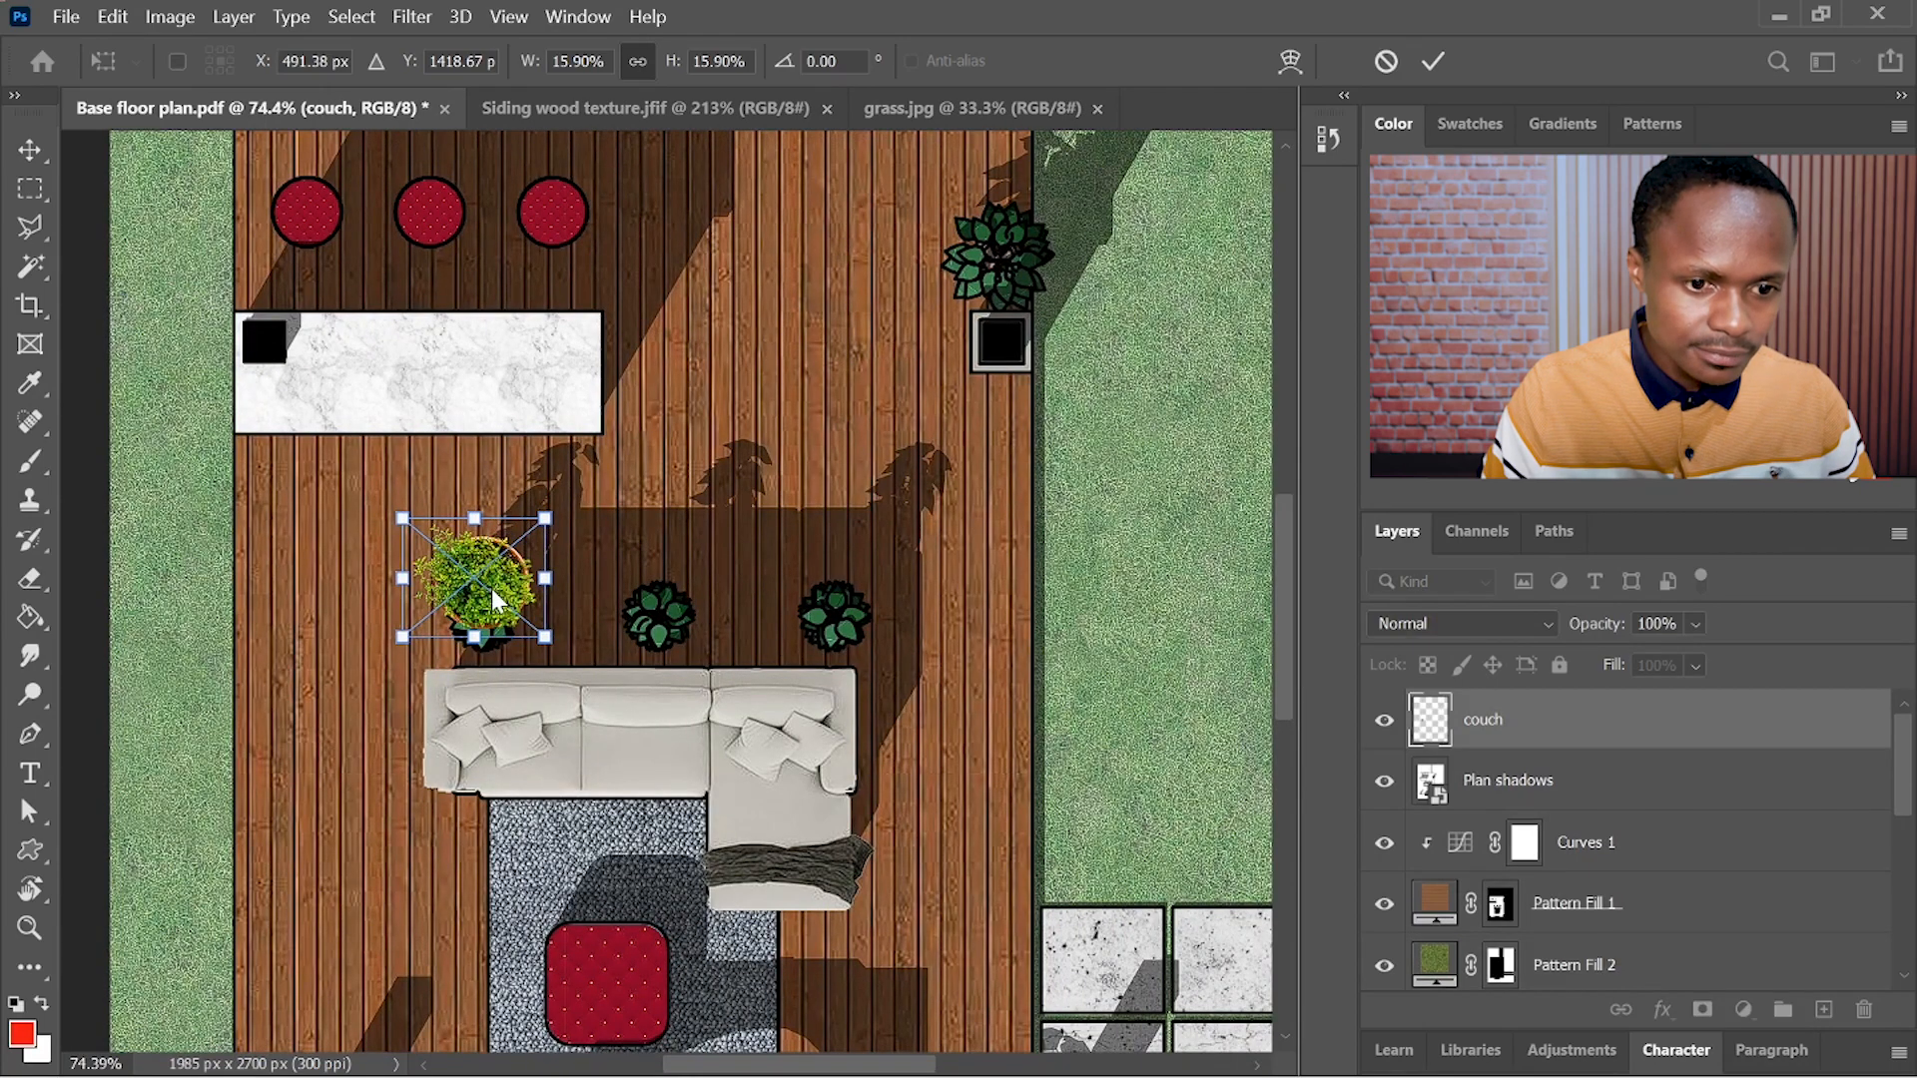
left_click_drag(496, 601, 497, 630)
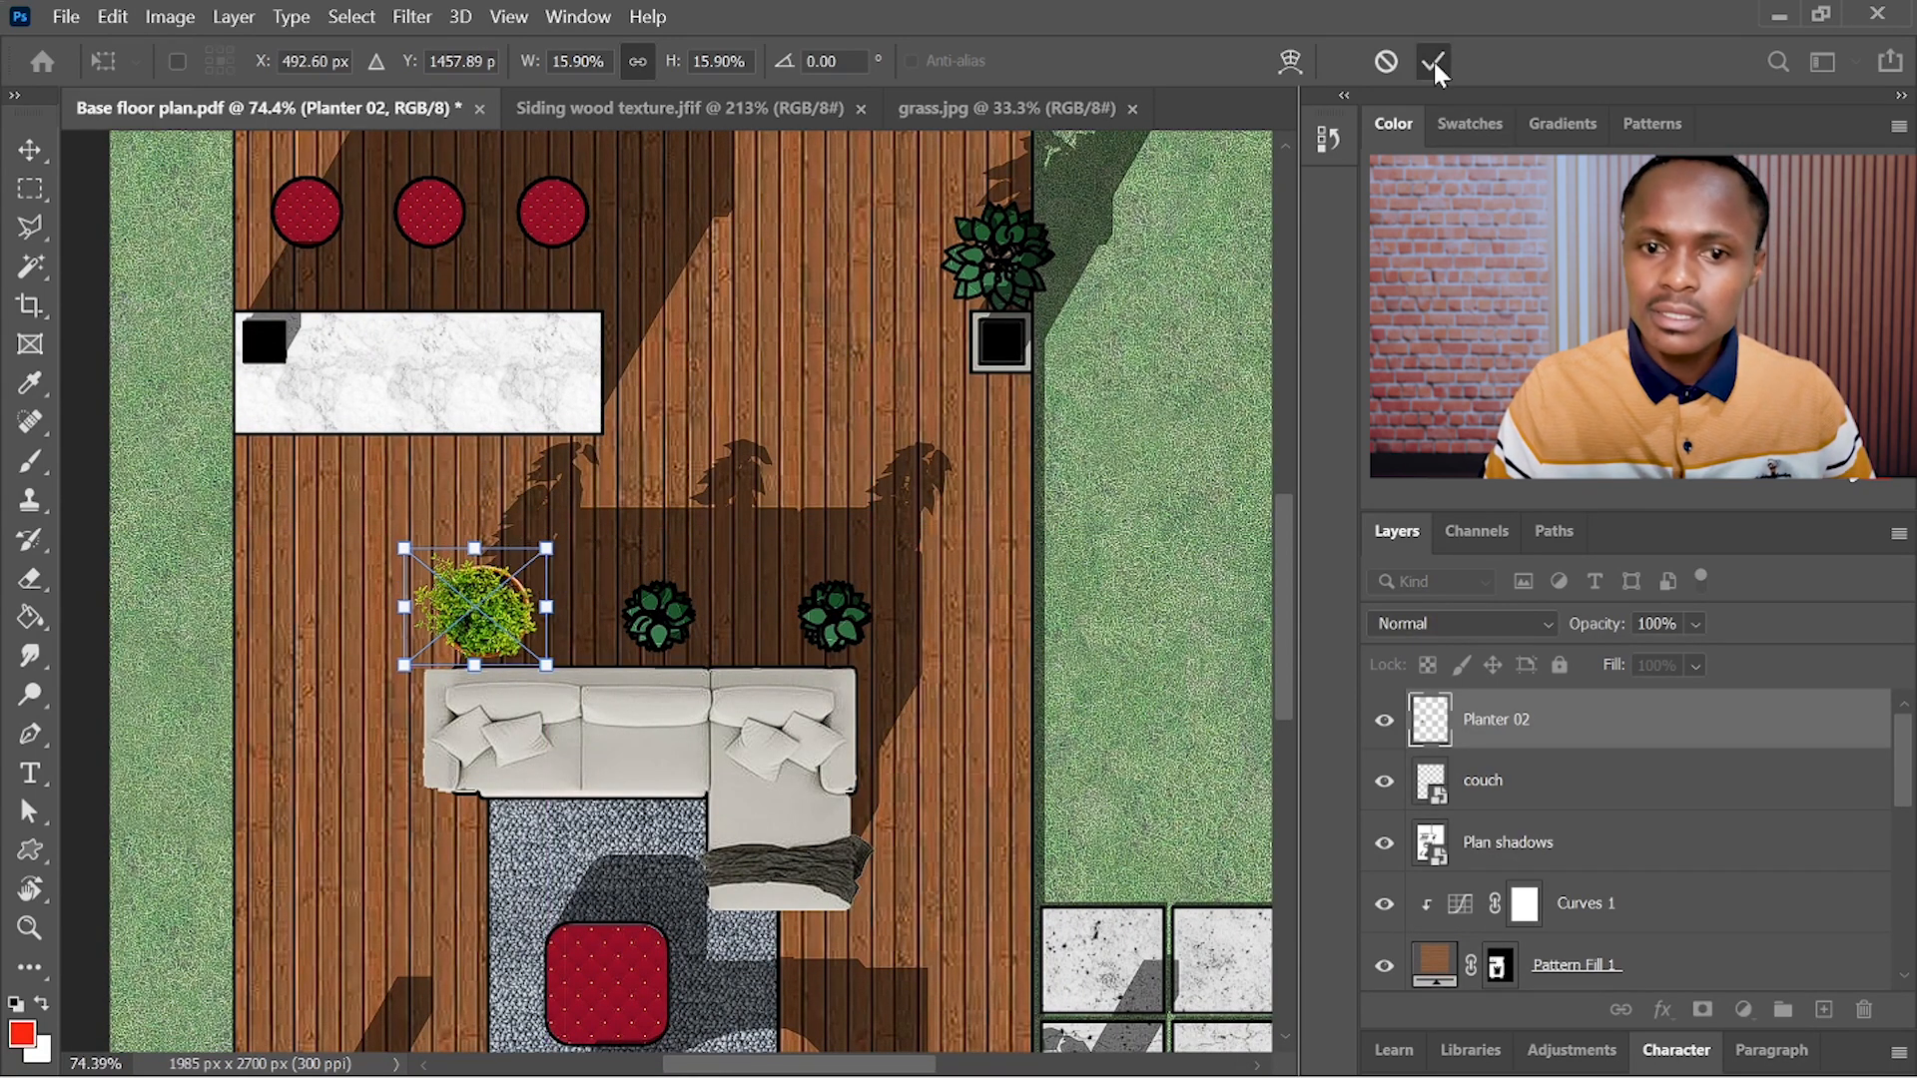
key("Return")
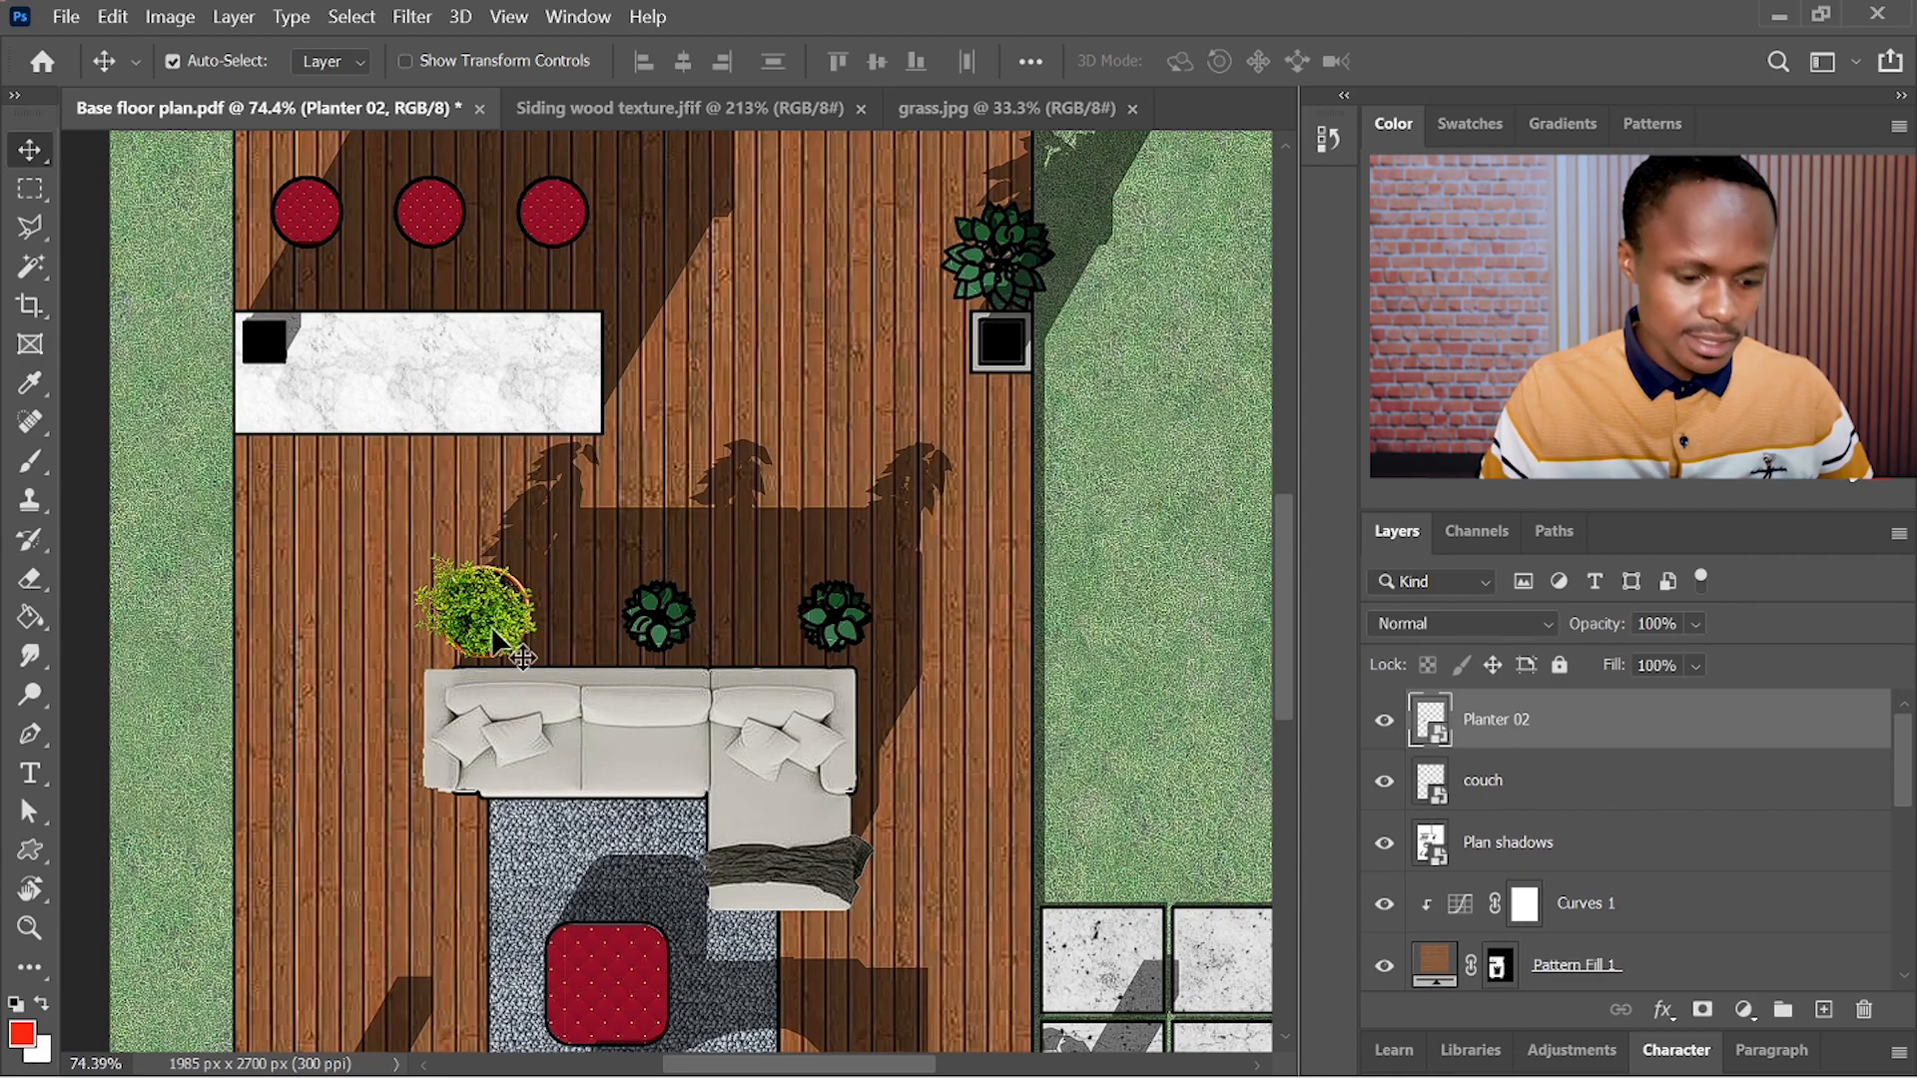
- Duplicate the planter twice to cover the other two plants behind the couch
left_click_drag(480, 618, 832, 619)
key("ctrl+z")
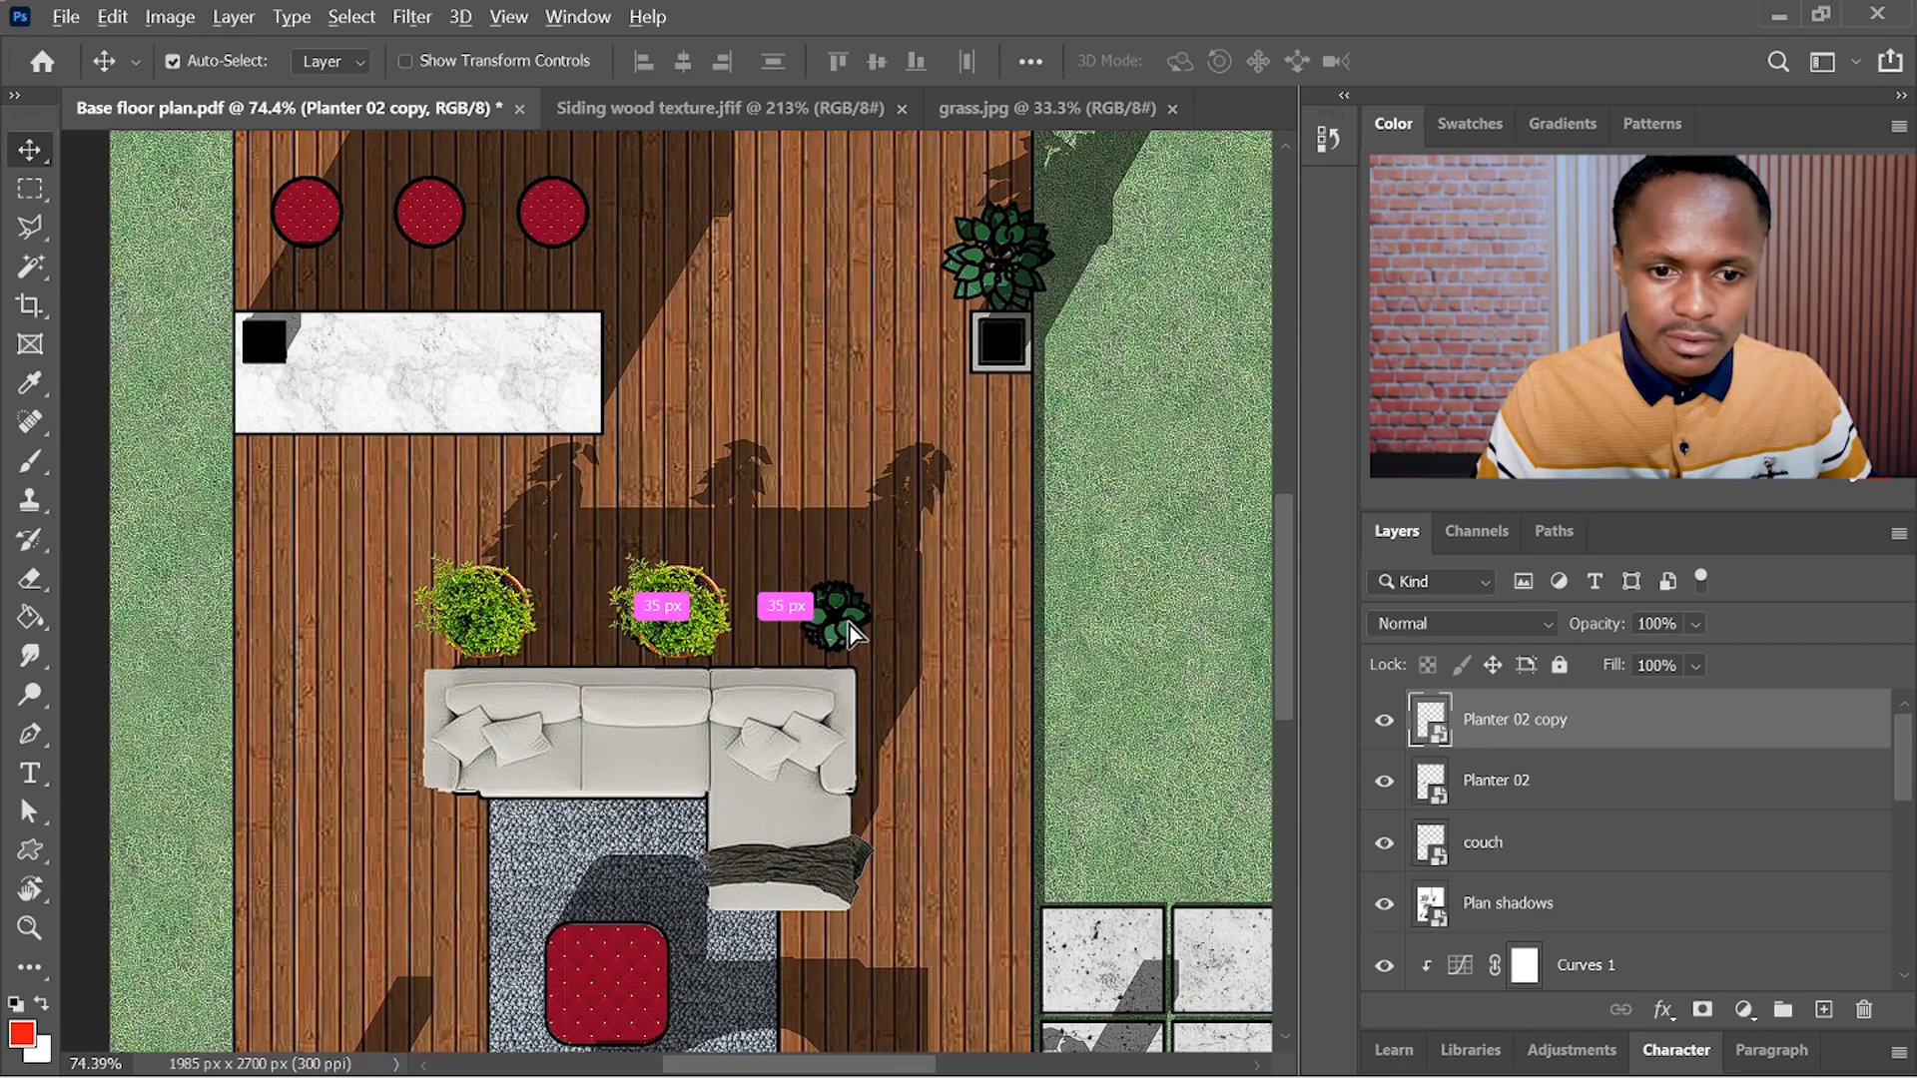
left_click_drag(847, 624, 848, 624)
- Place the top sisal image from the resources folder, scaled down to cover the plant beside the deck's upper-right column
scroll(330, 506, "down", 9)
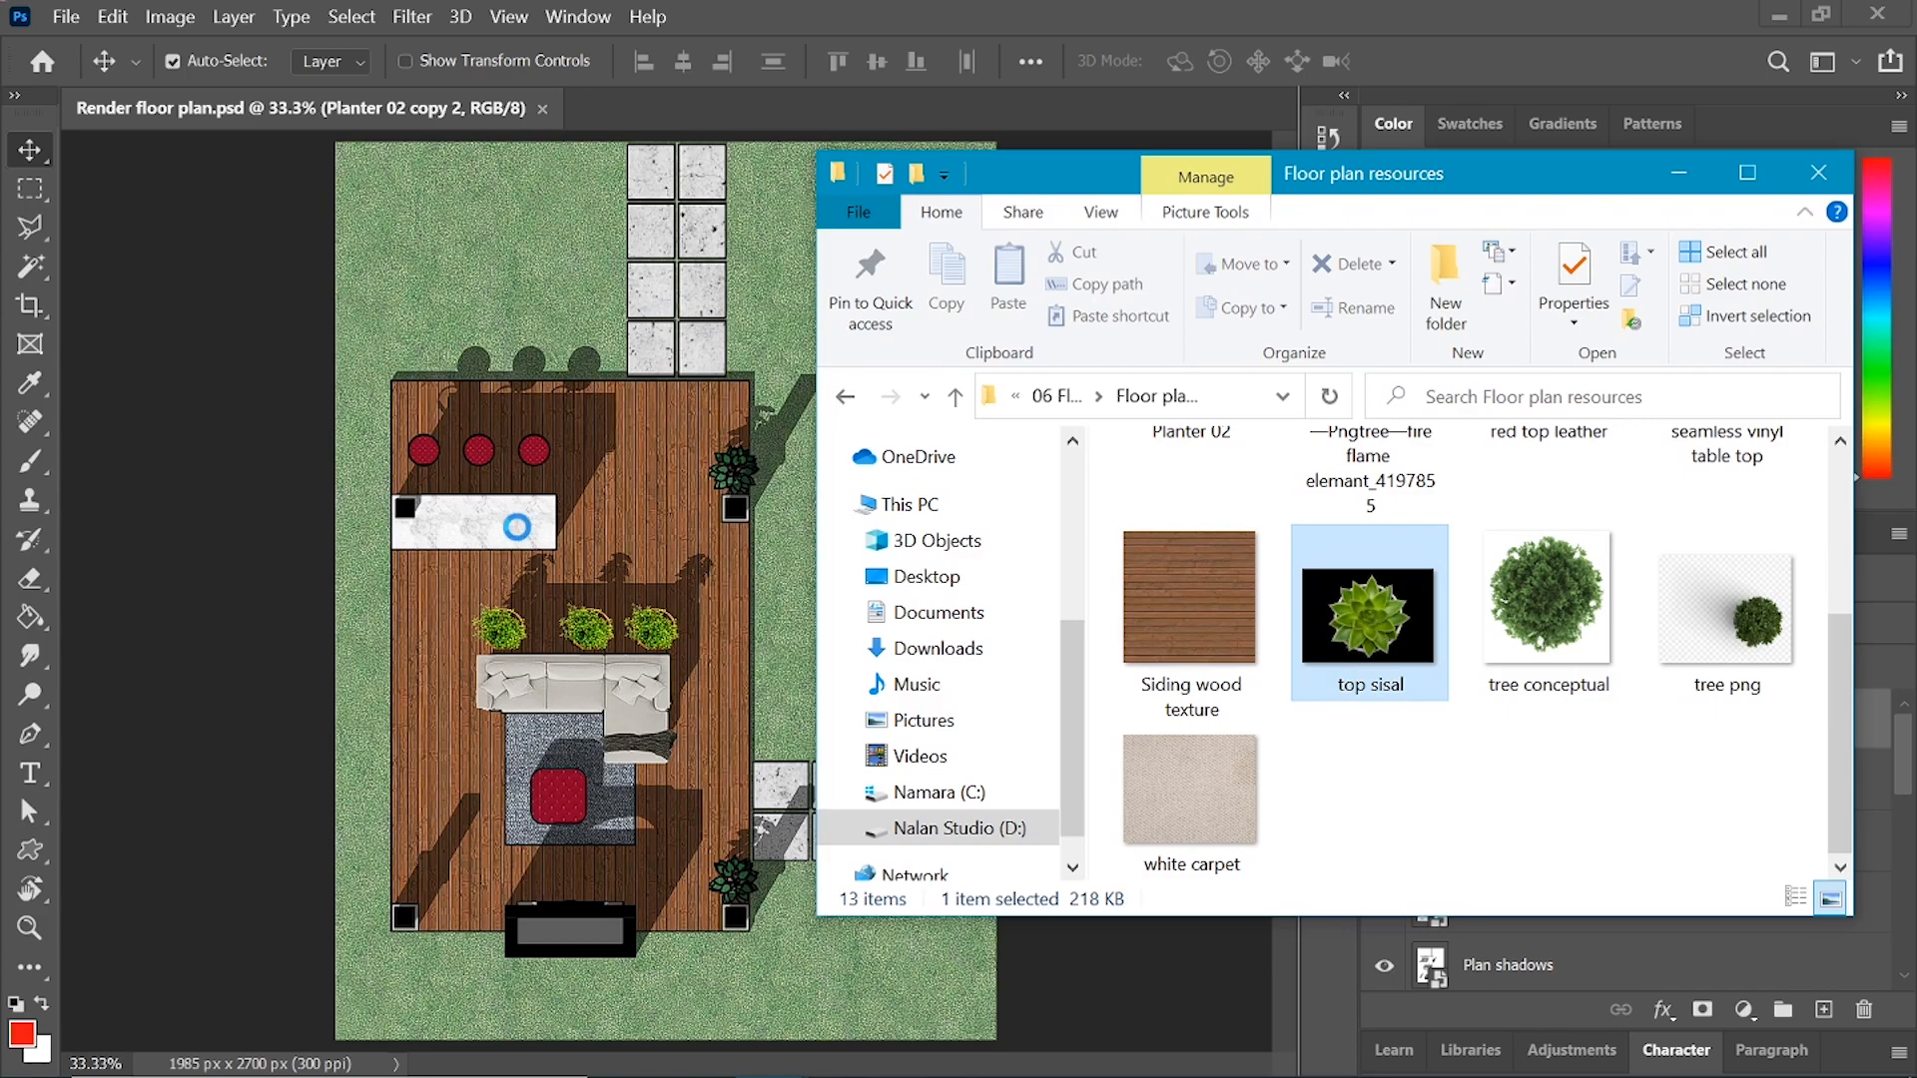
left_click_drag(518, 528, 738, 467)
left_click_drag(879, 439, 736, 540)
left_click_drag(676, 599, 733, 451)
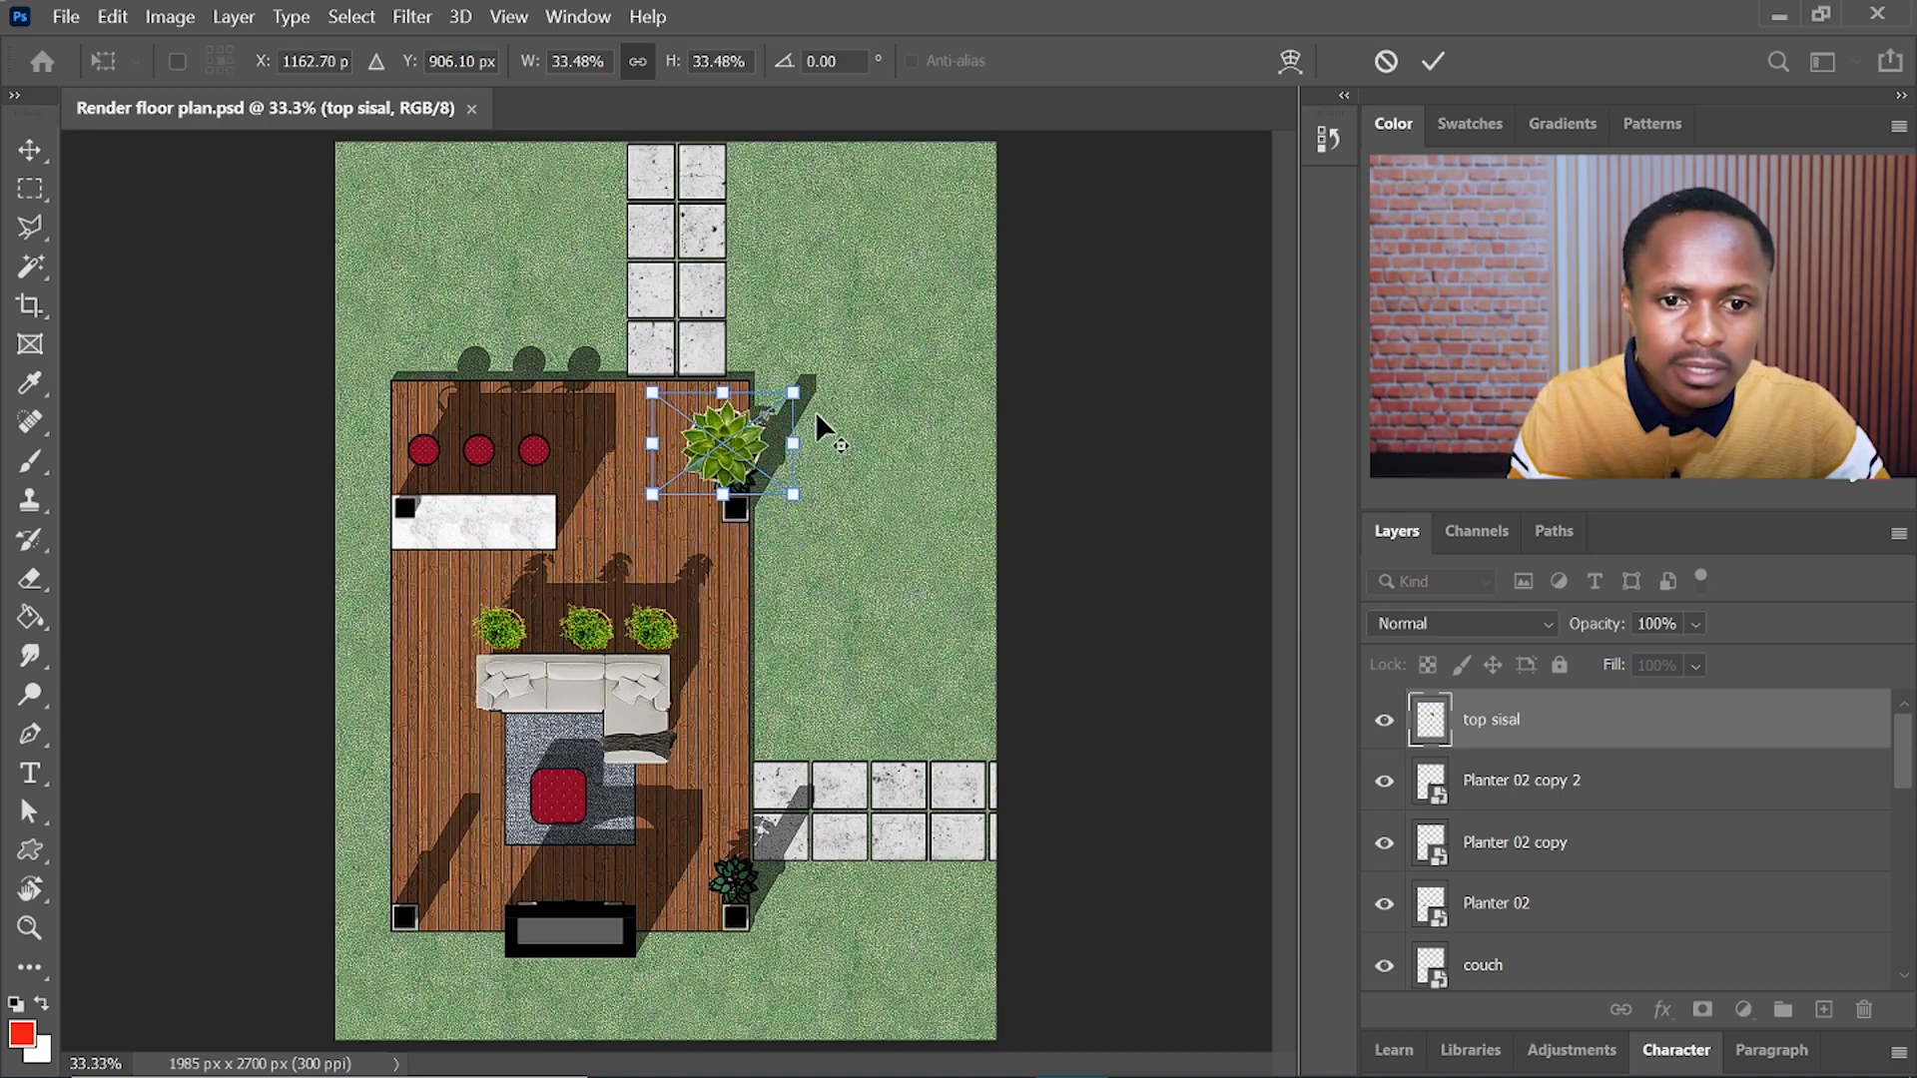
left_click_drag(796, 395, 768, 409)
scroll(740, 449, "up", 4)
left_click_drag(671, 451, 683, 472)
scroll(683, 472, "down", 3)
key("Return")
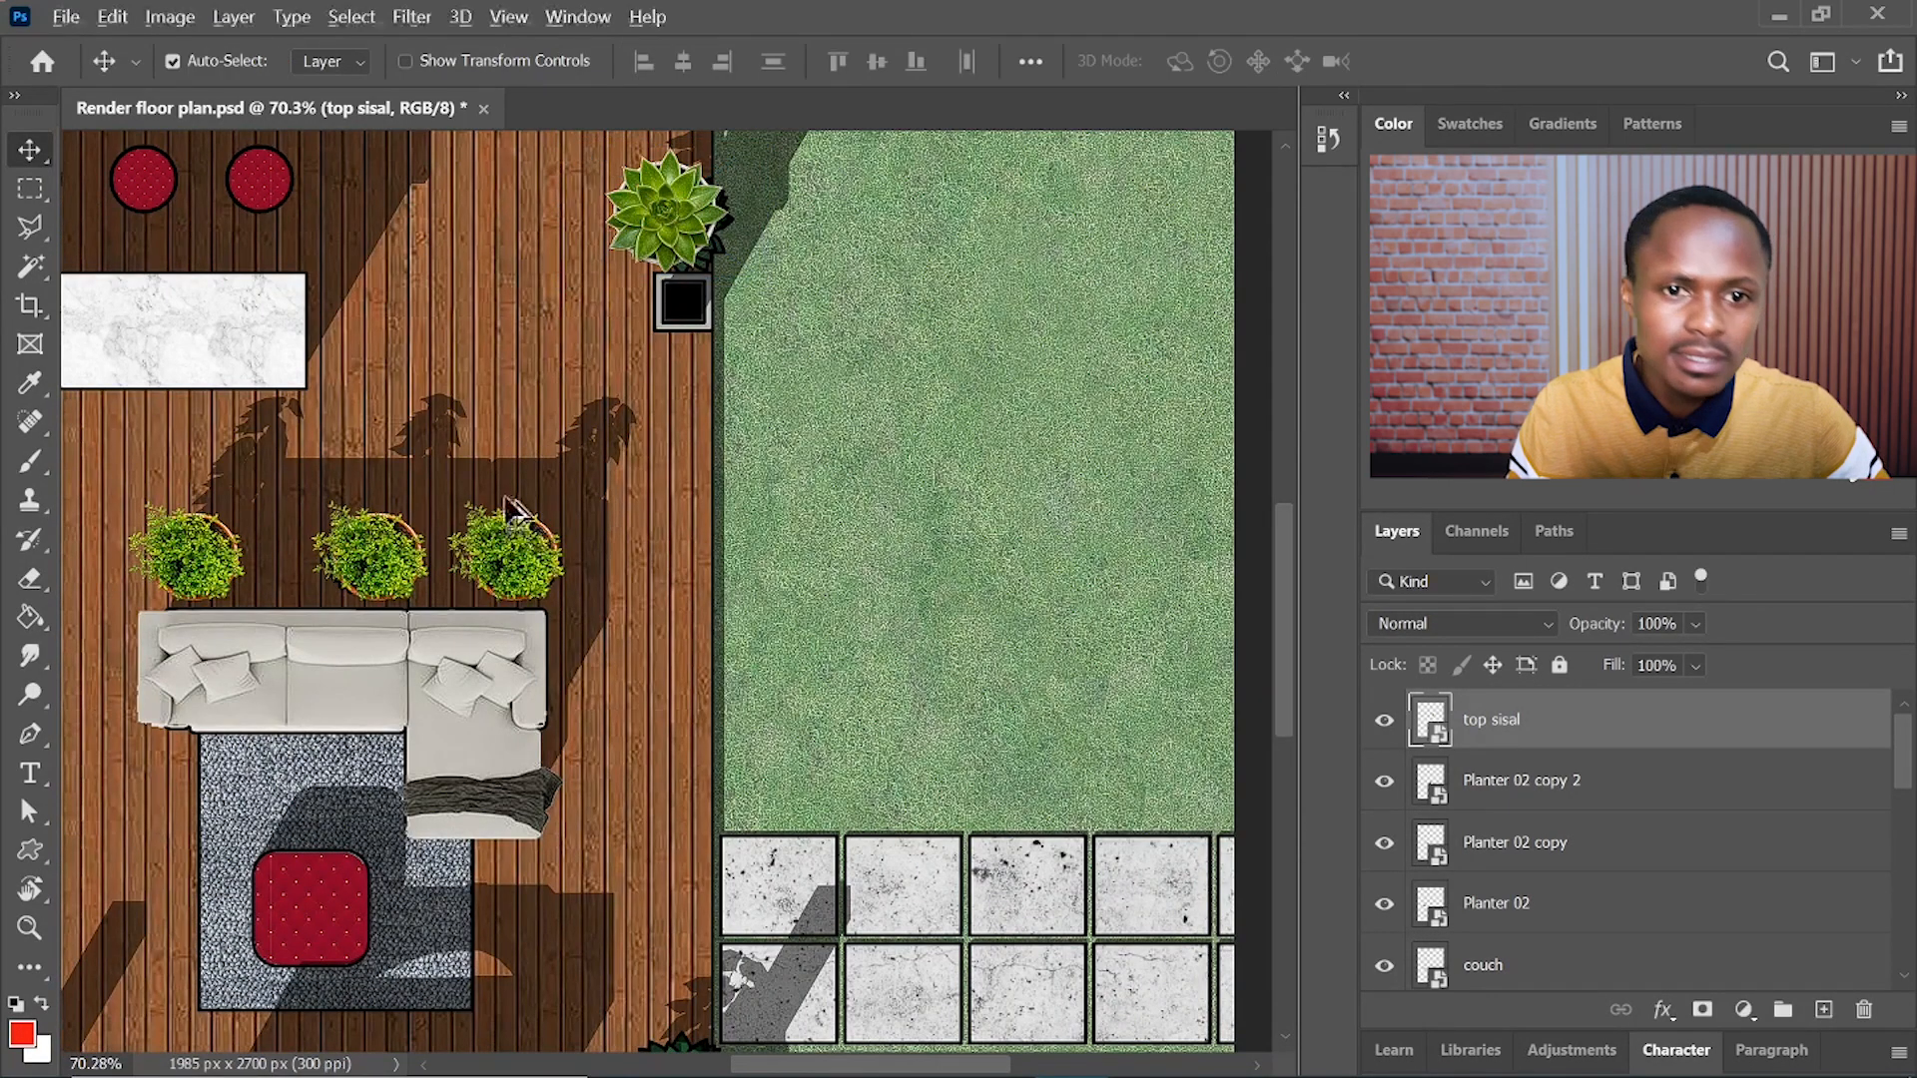
- Duplicate the top sisal plant onto the plant beside the deck's lower-right column
scroll(510, 514, "down", 3)
left_click_drag(601, 315, 621, 821)
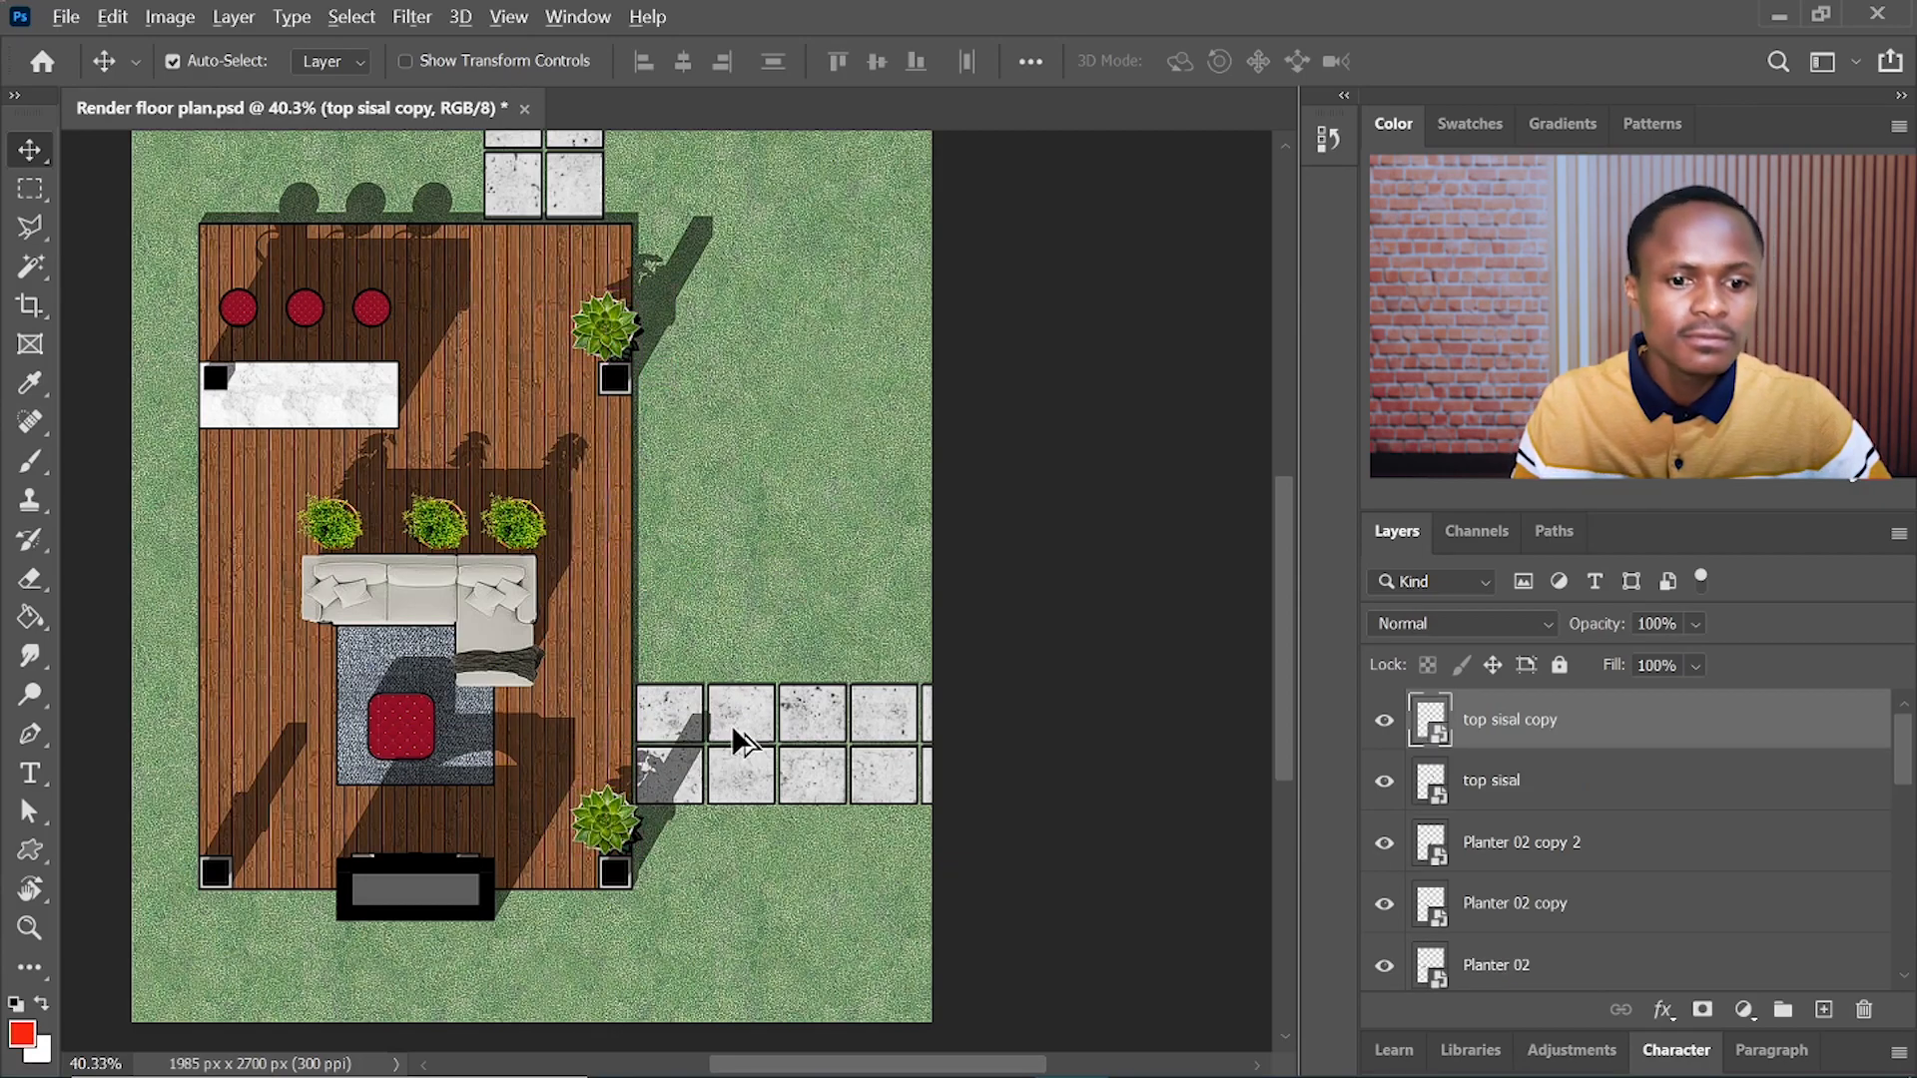
scroll(733, 723, "down", 2)
scroll(782, 812, "down", 1)
scroll(627, 614, "up", 2)
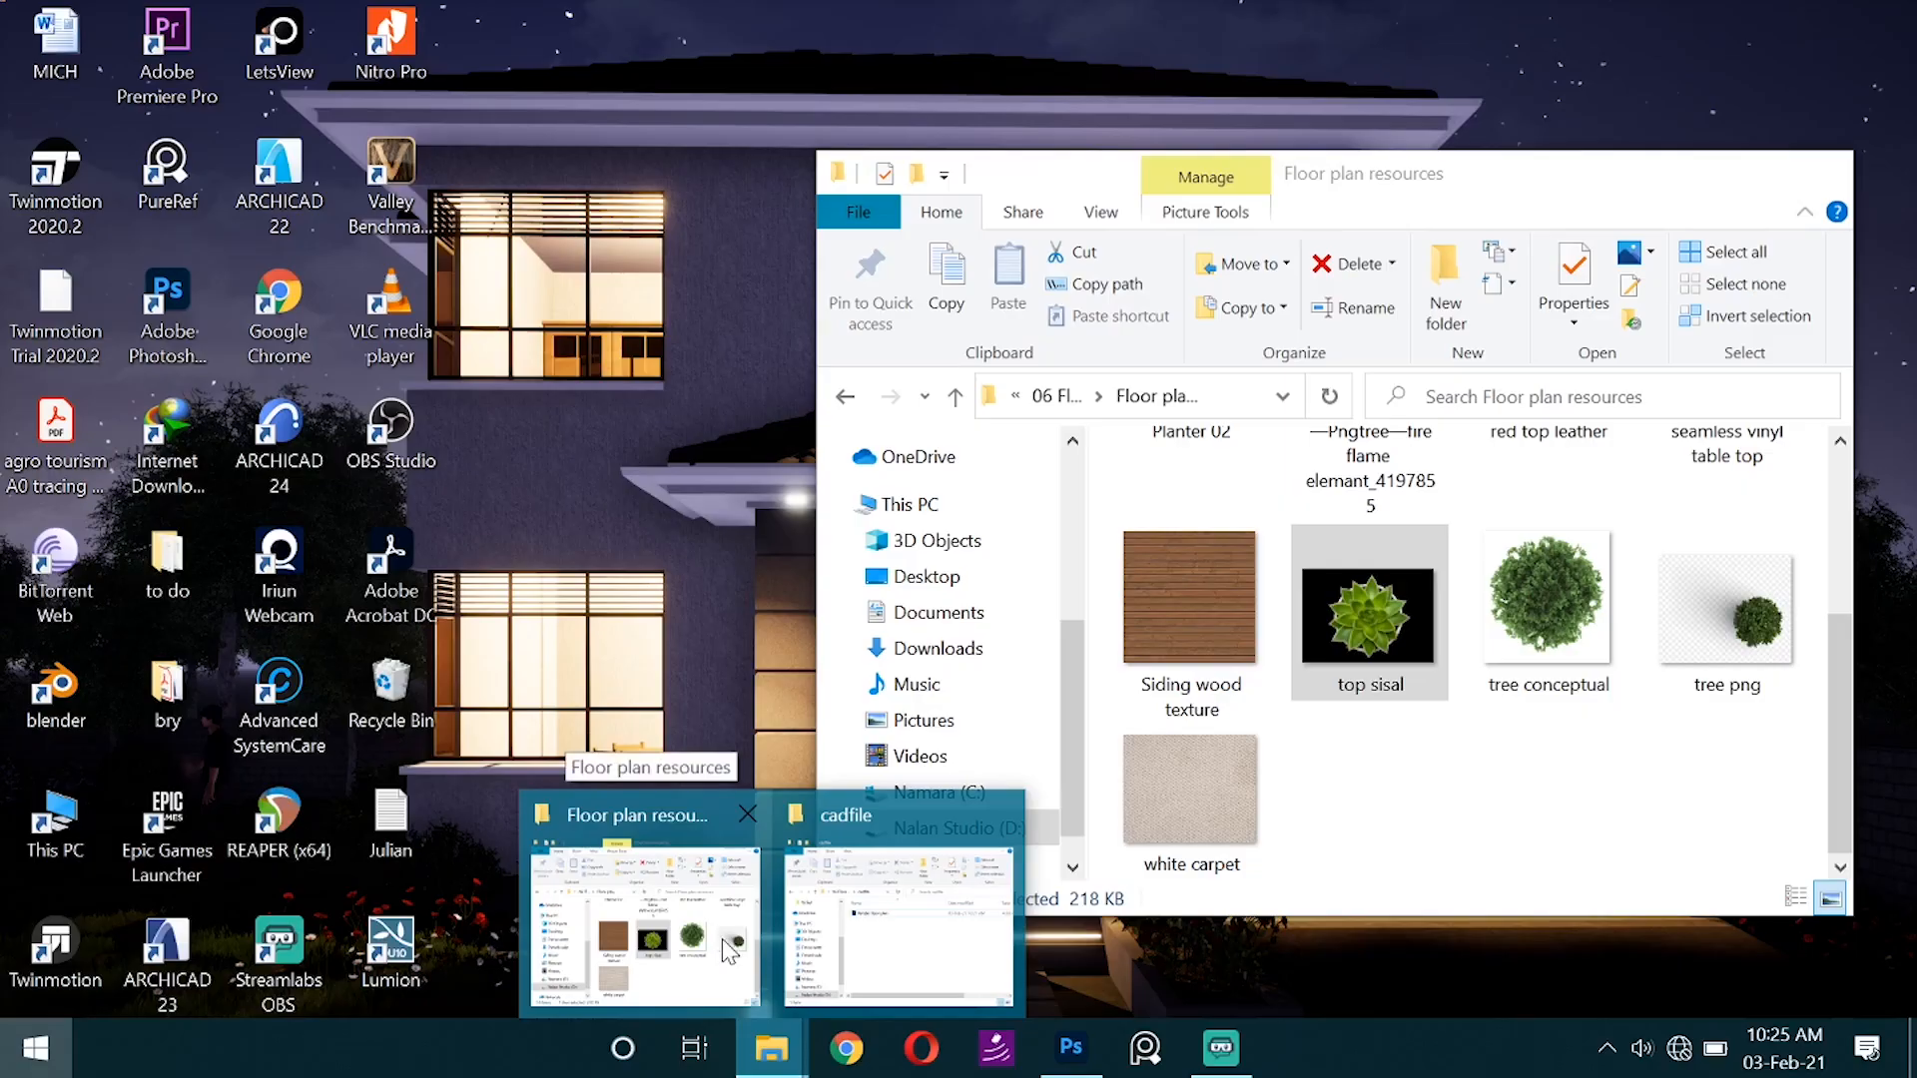
- Place the fire flame image from the Floor plan resources folder over the fireplace, scaled down to 24.92%
left_click(621, 903)
scroll(1368, 699, "up", 2)
left_click(1368, 773)
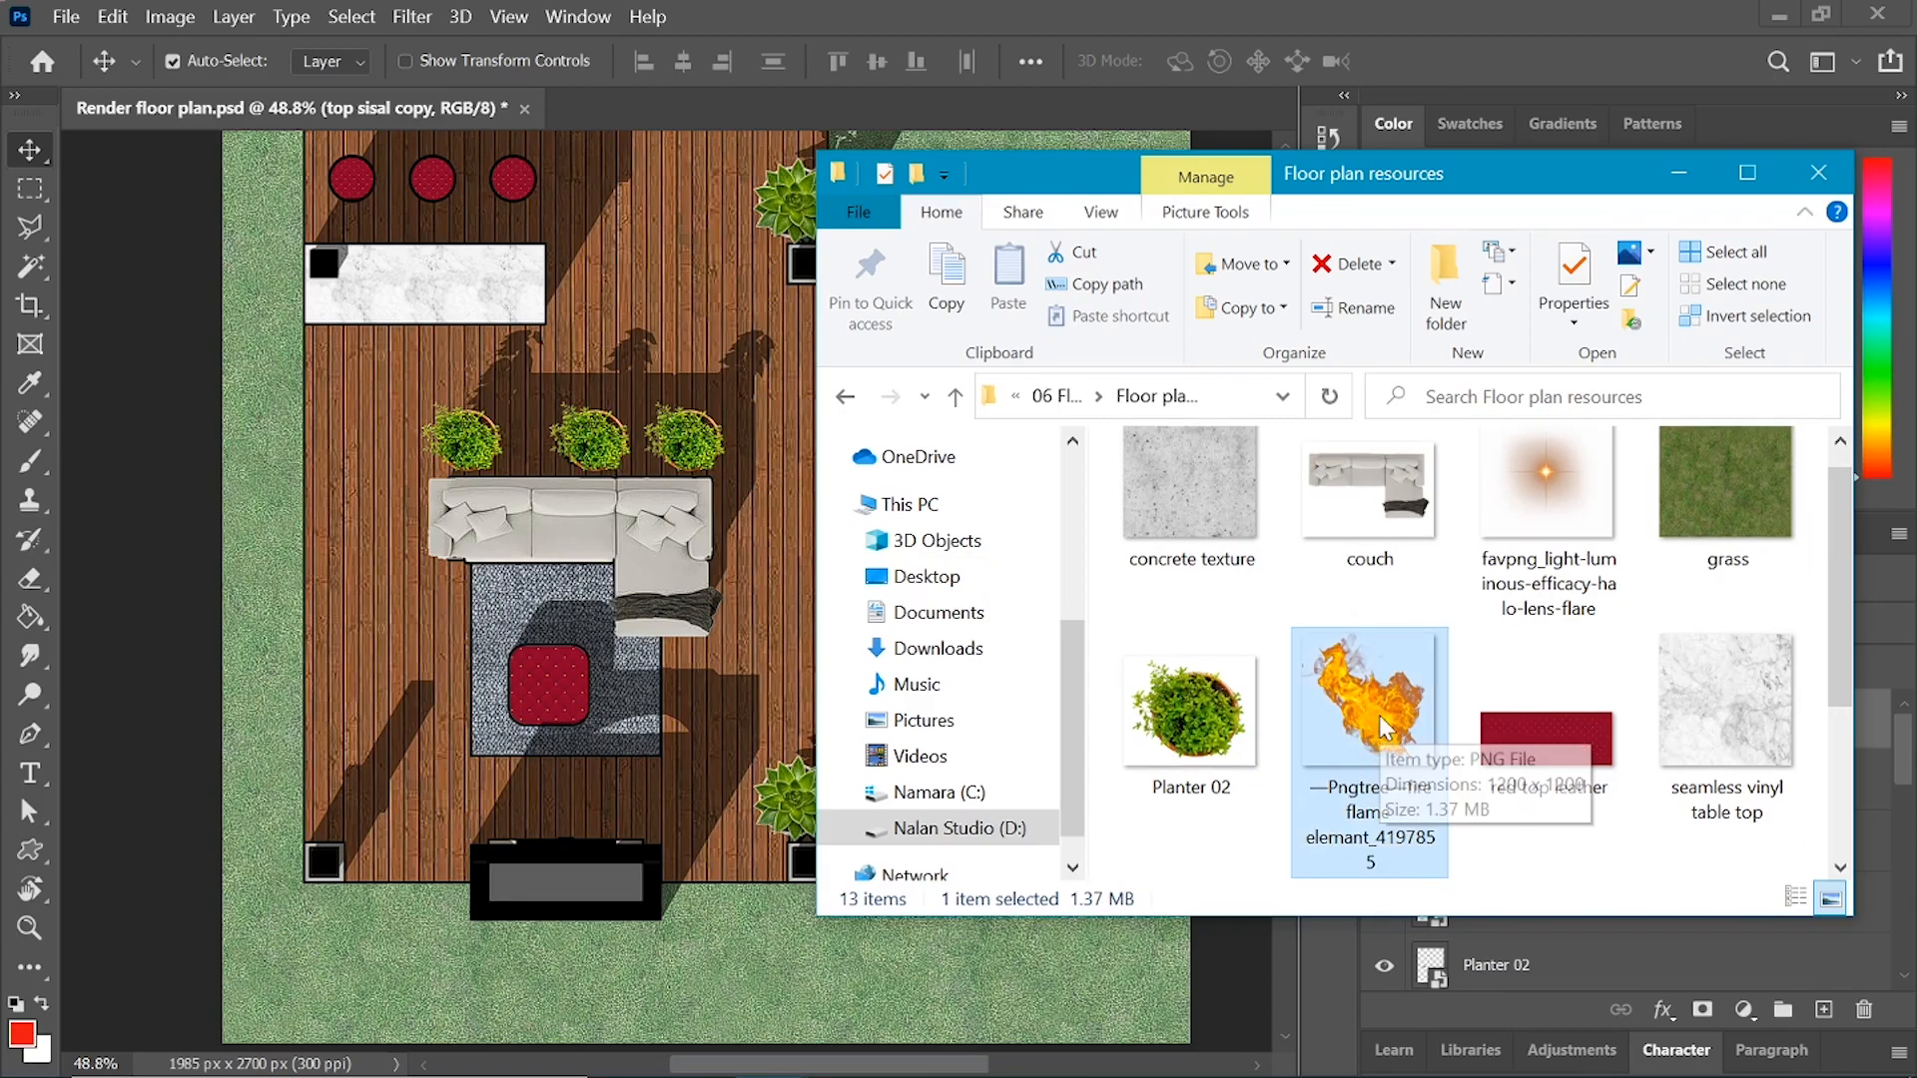
left_click_drag(1398, 711, 639, 643)
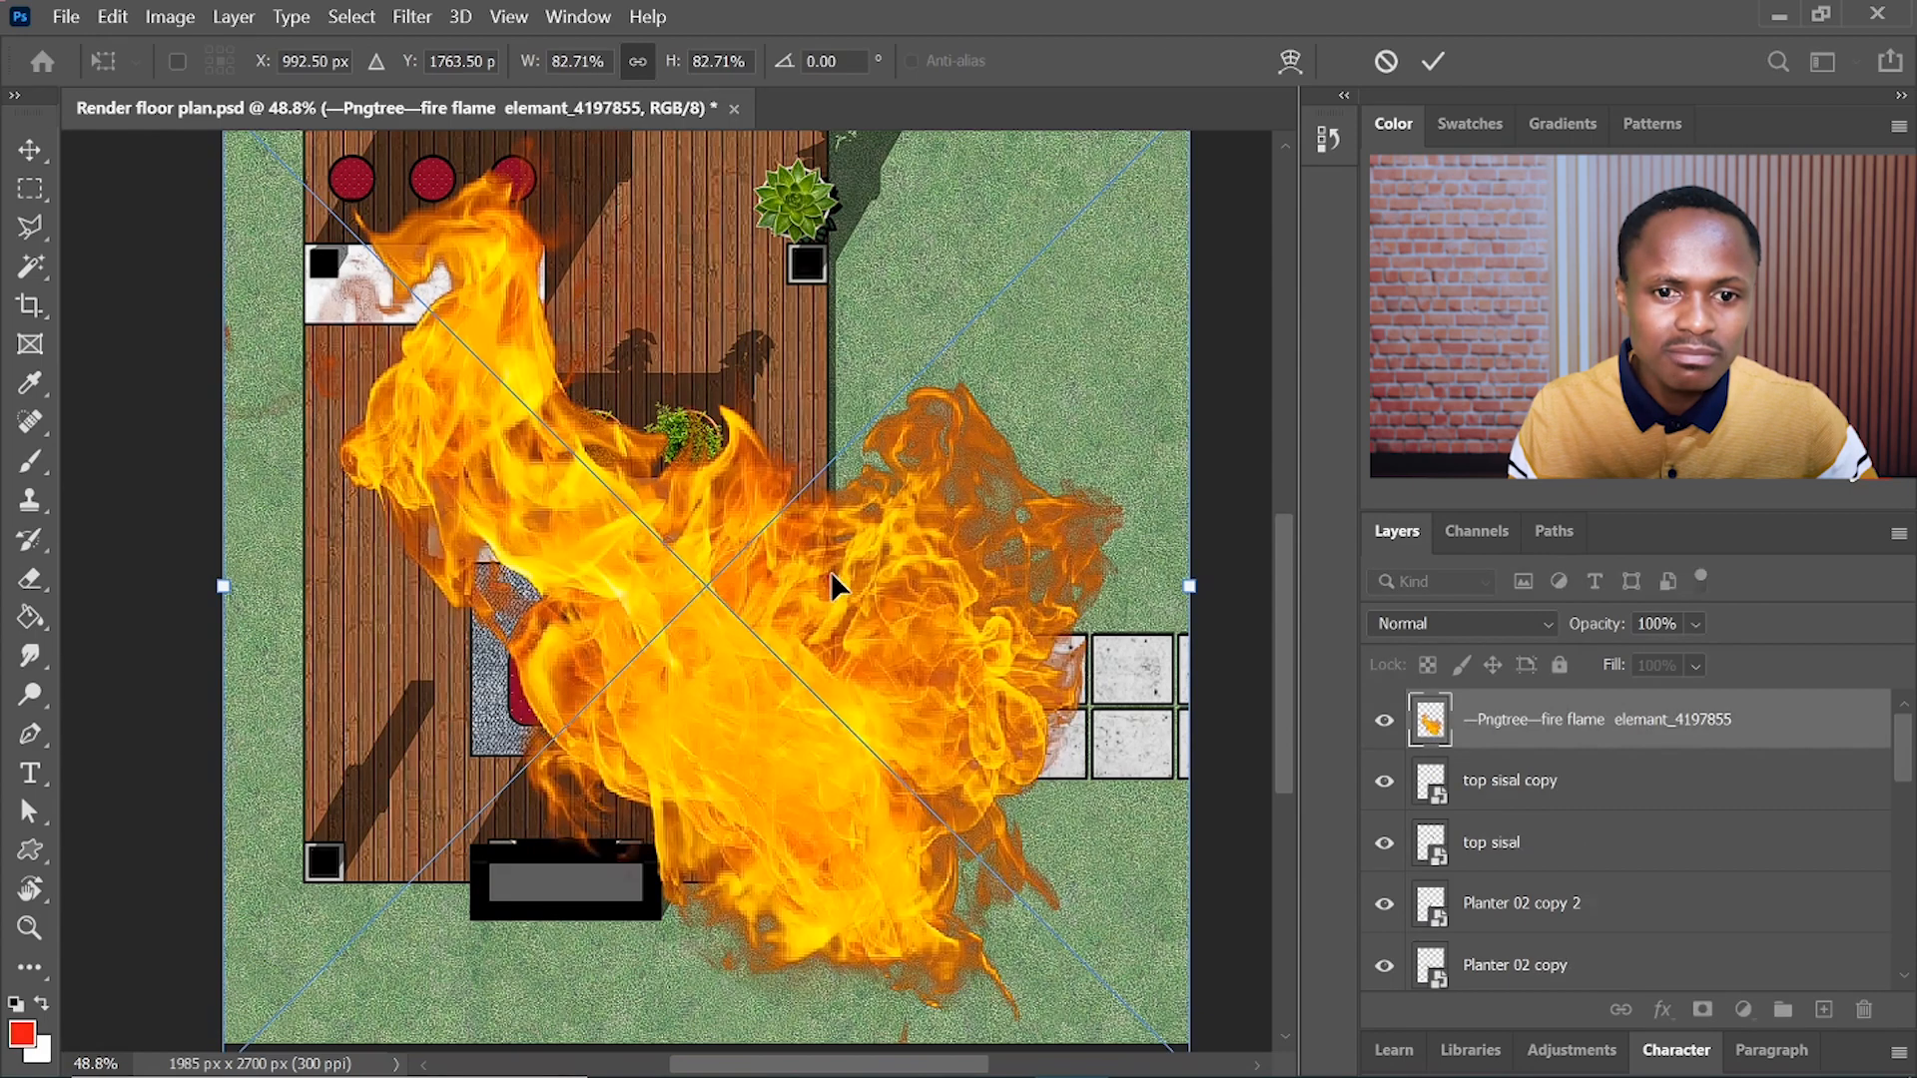
key("ctrl+minus")
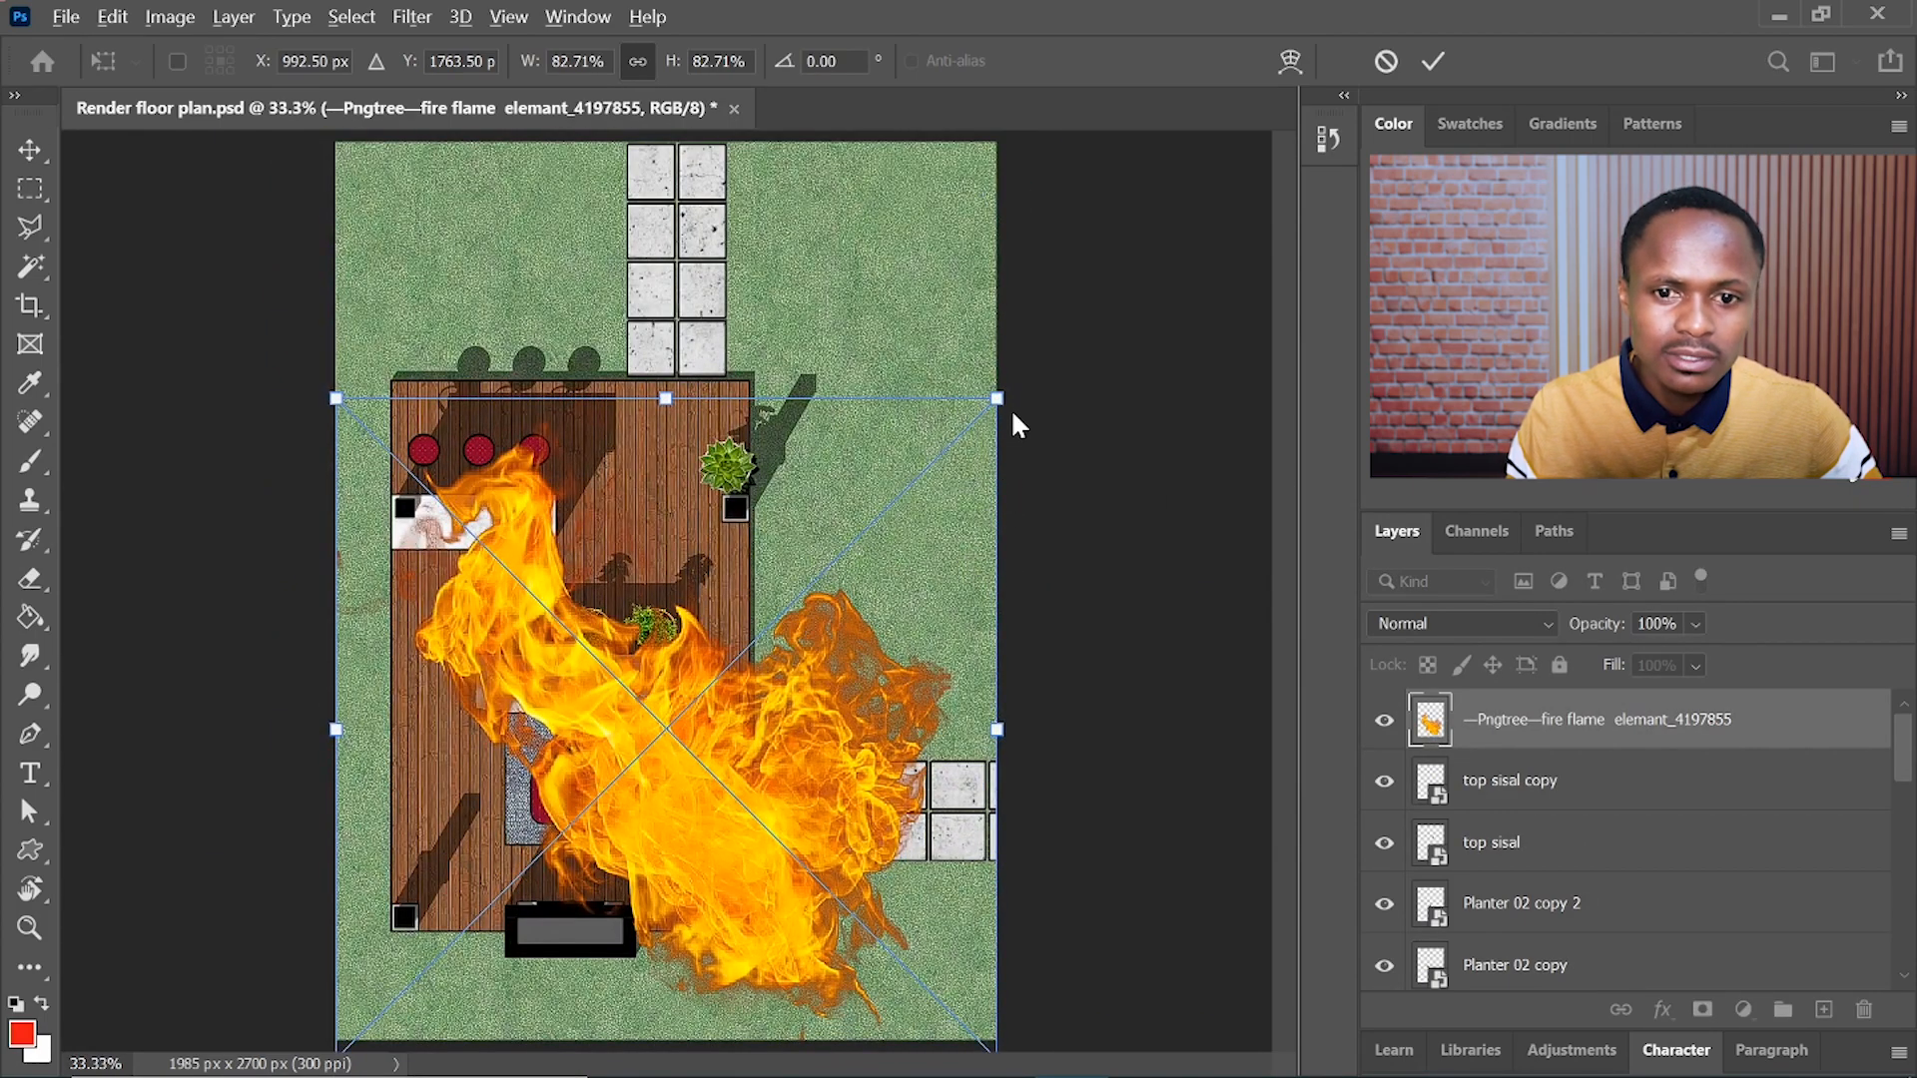
left_click_drag(996, 399, 765, 630)
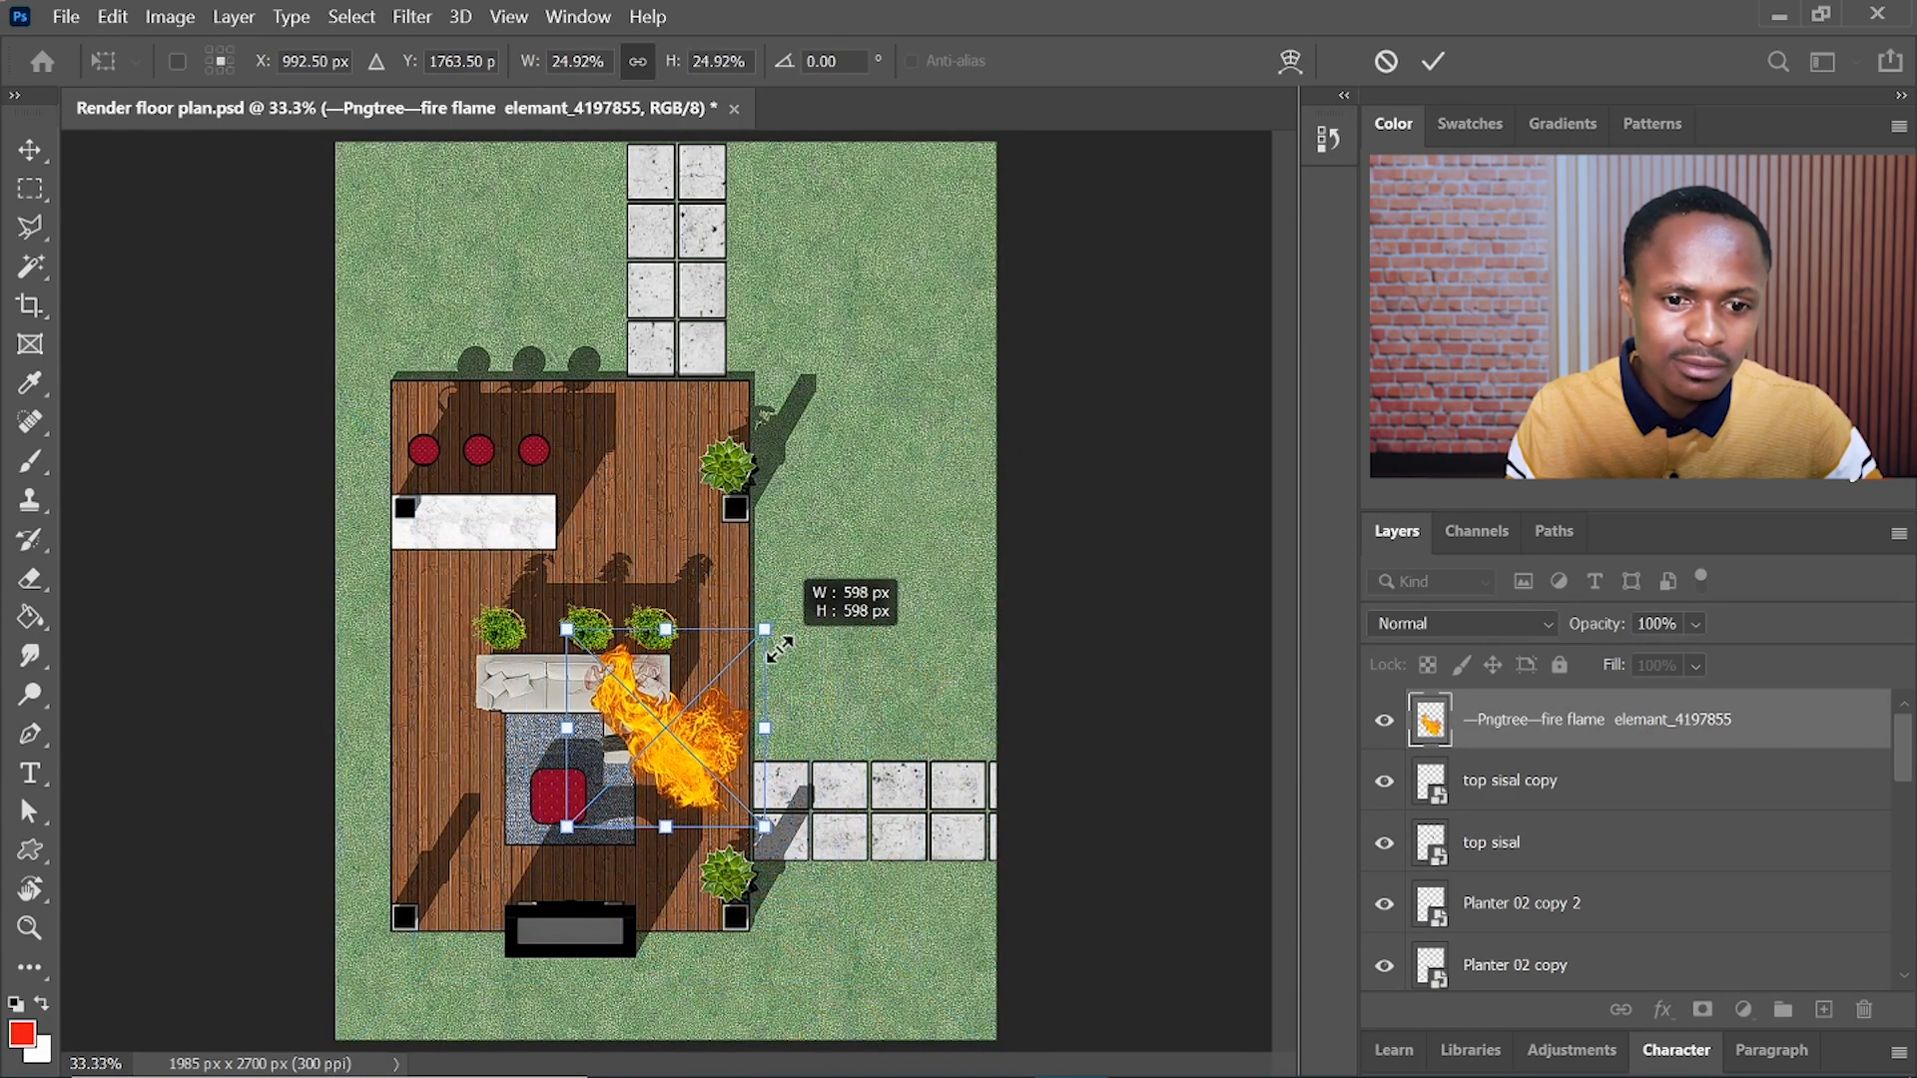
left_click_drag(619, 833, 549, 960)
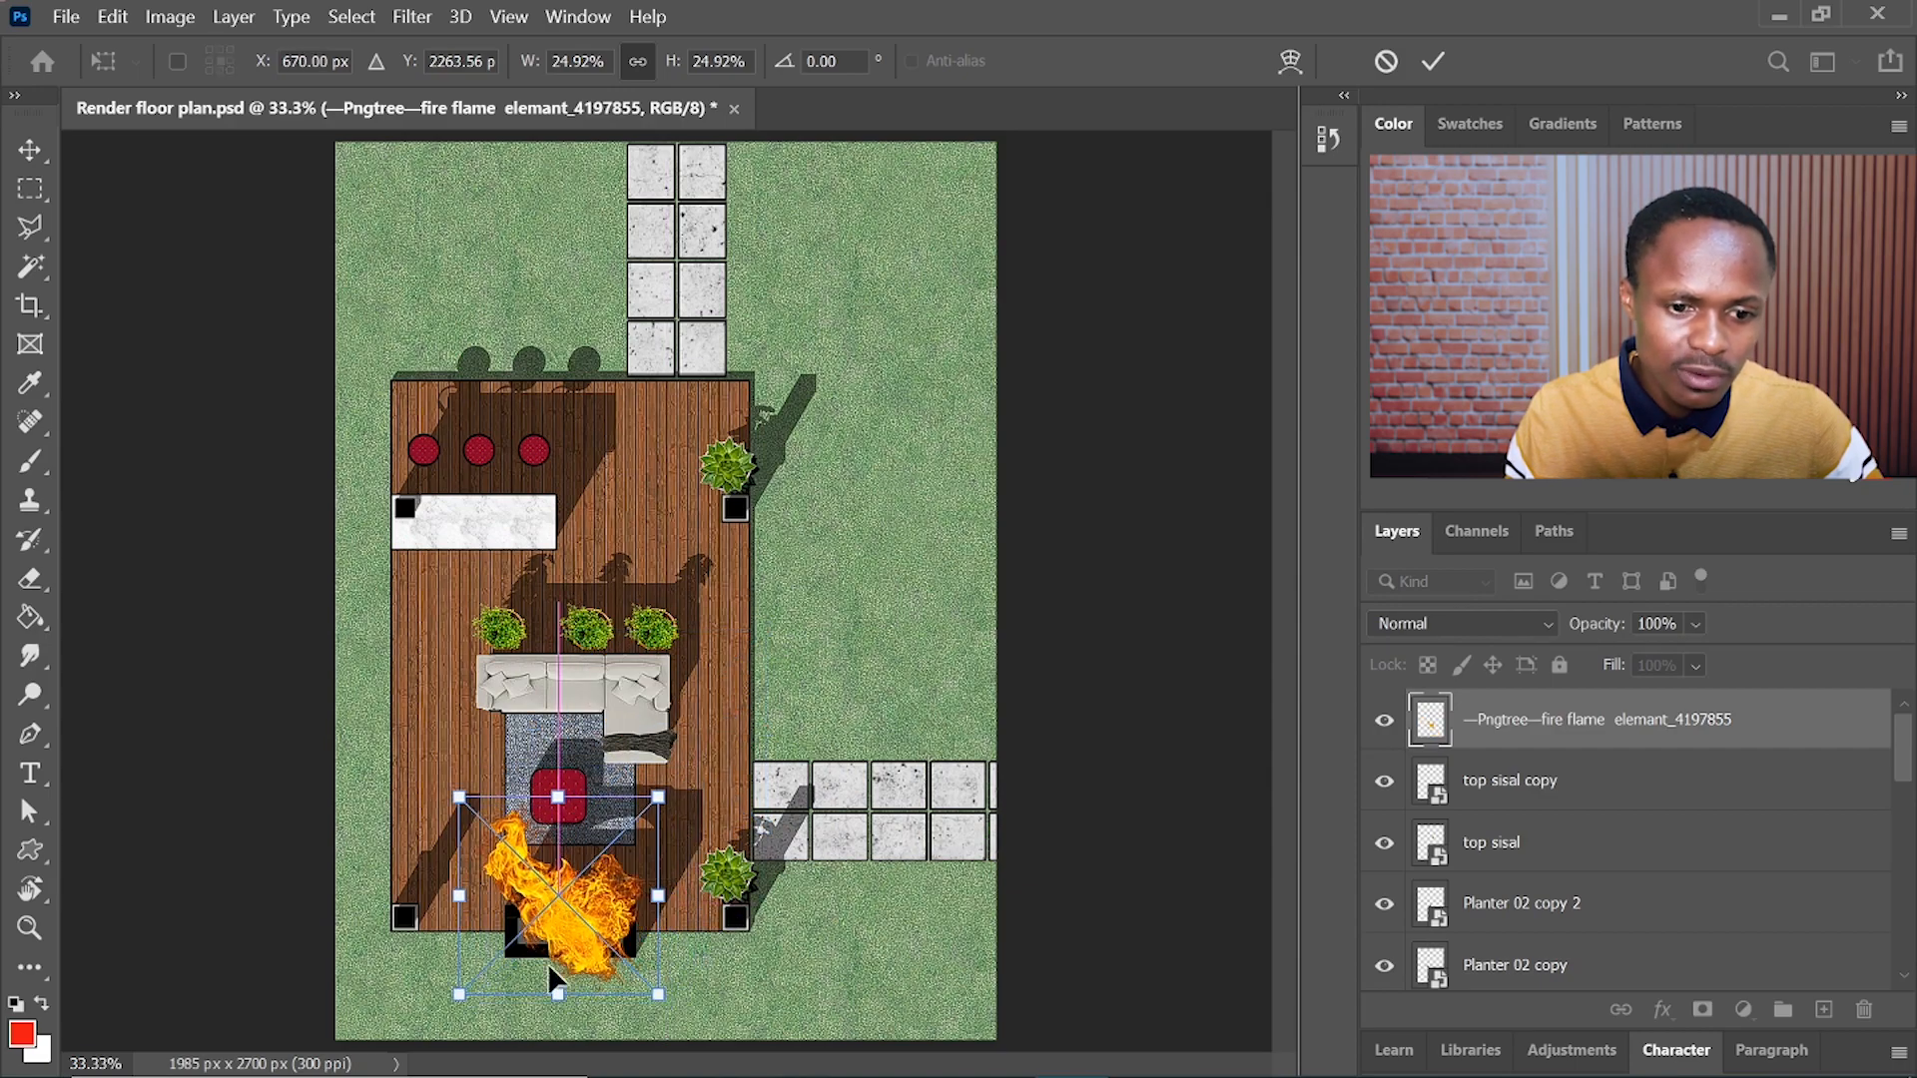
- Shrink the fire flame to about 17%, rotate it to -50.75°, and fit it over the fireplace opening
scroll(548, 960, "up", 5)
scroll(549, 966, "up", 2)
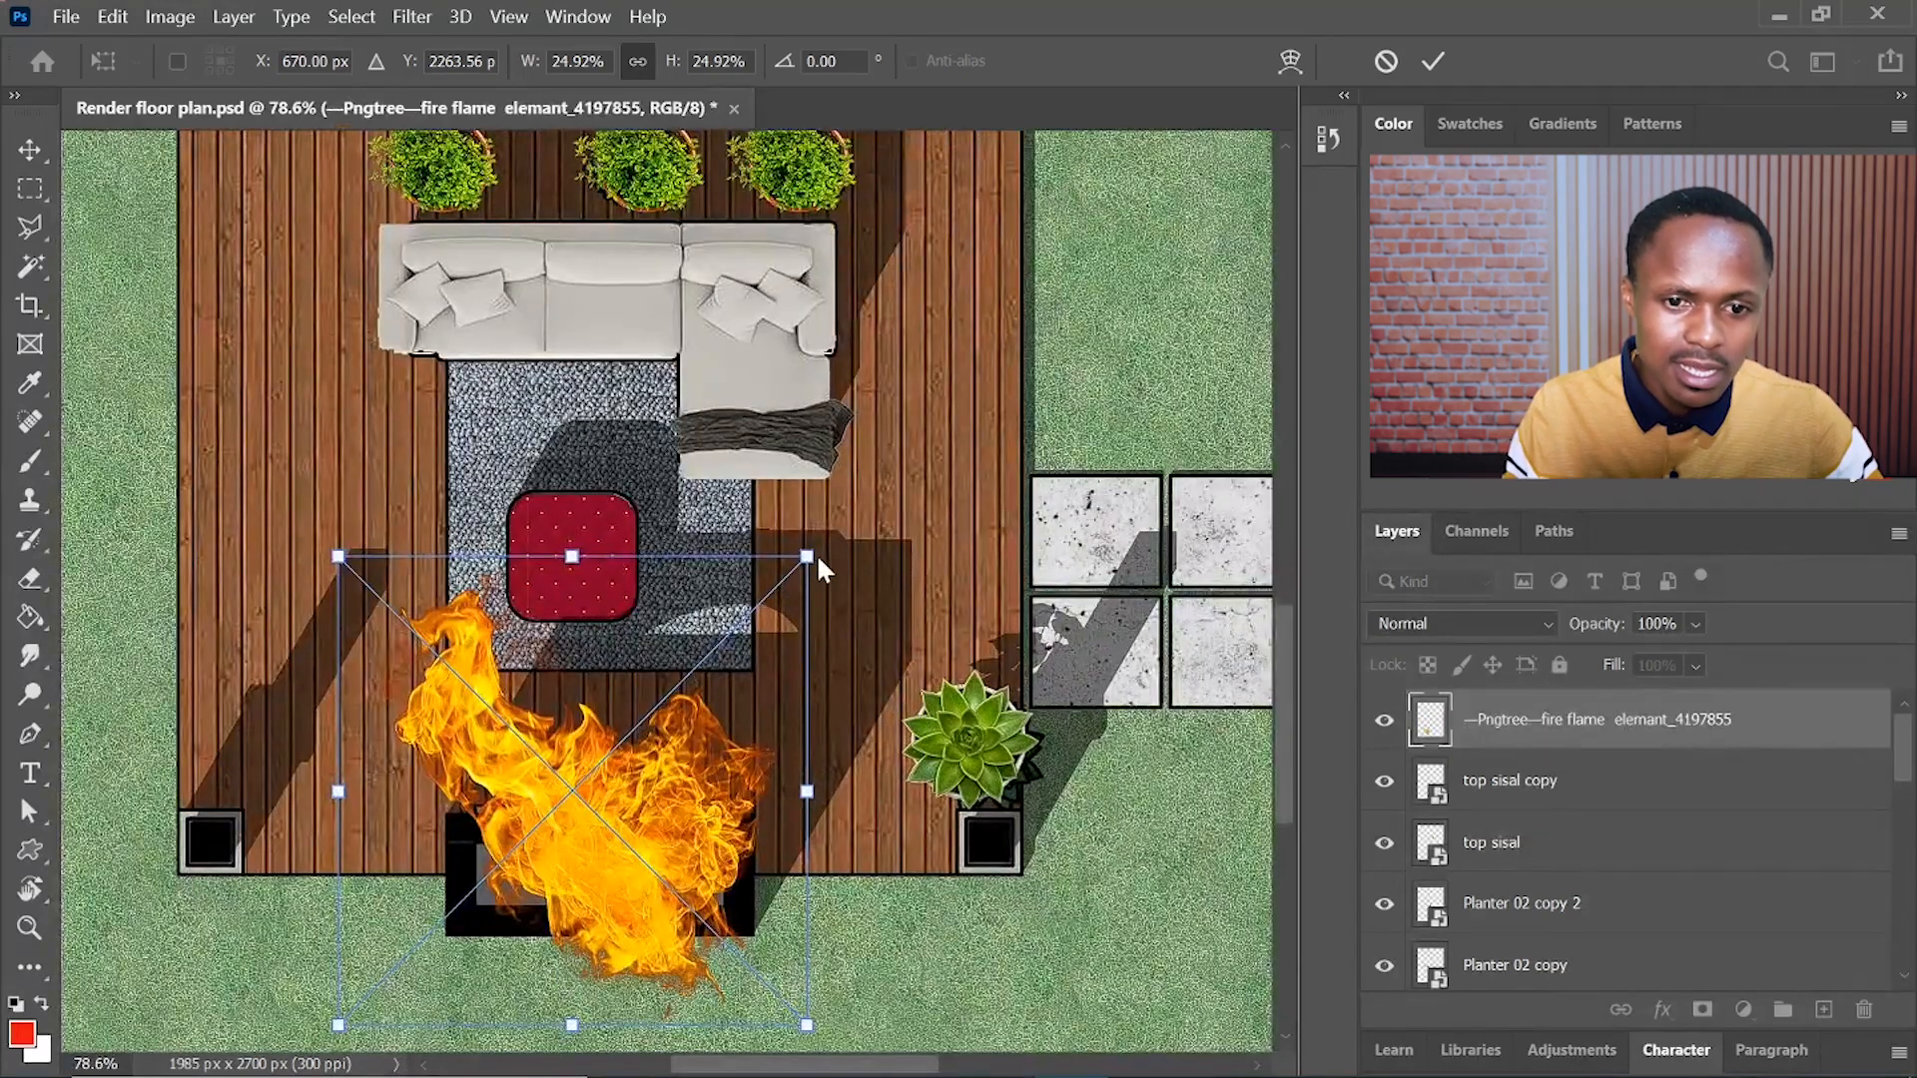
left_click_drag(807, 557, 735, 630)
left_click_drag(770, 964, 853, 744)
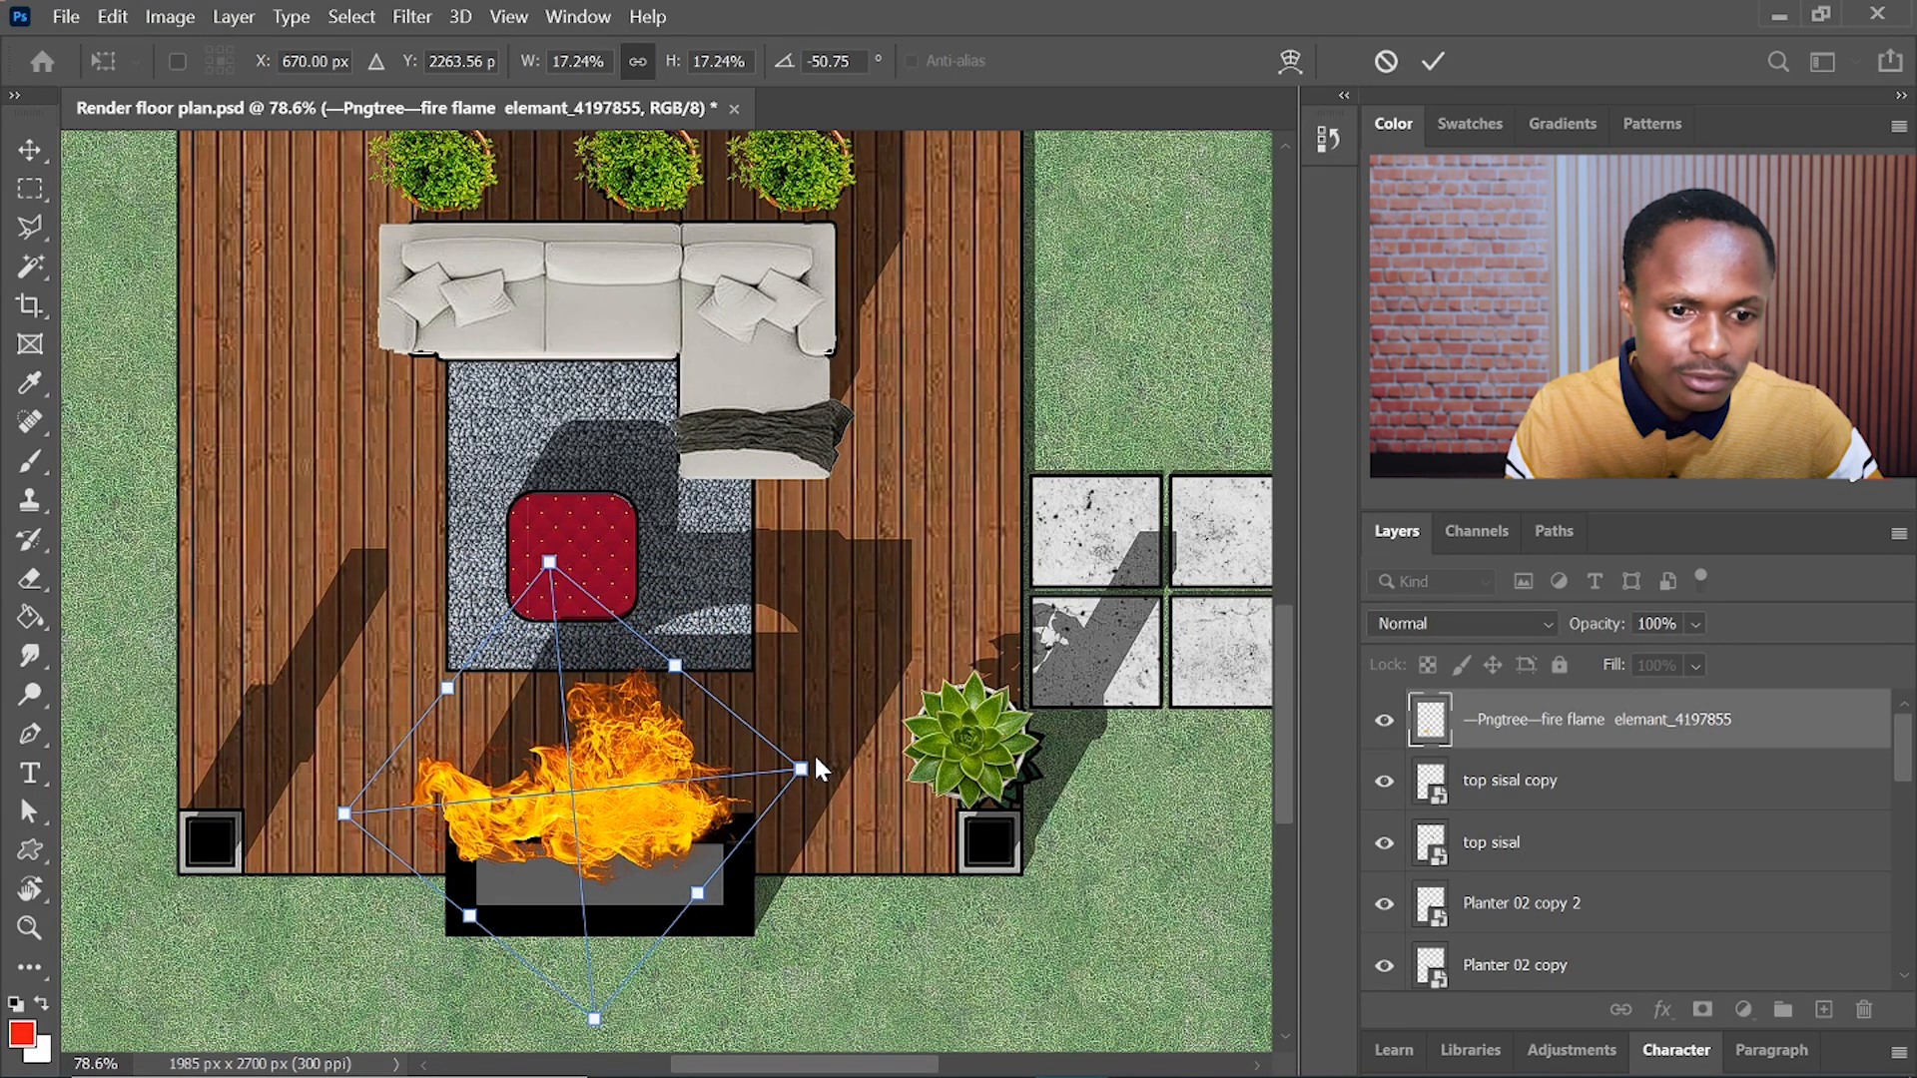
left_click_drag(565, 791, 575, 842)
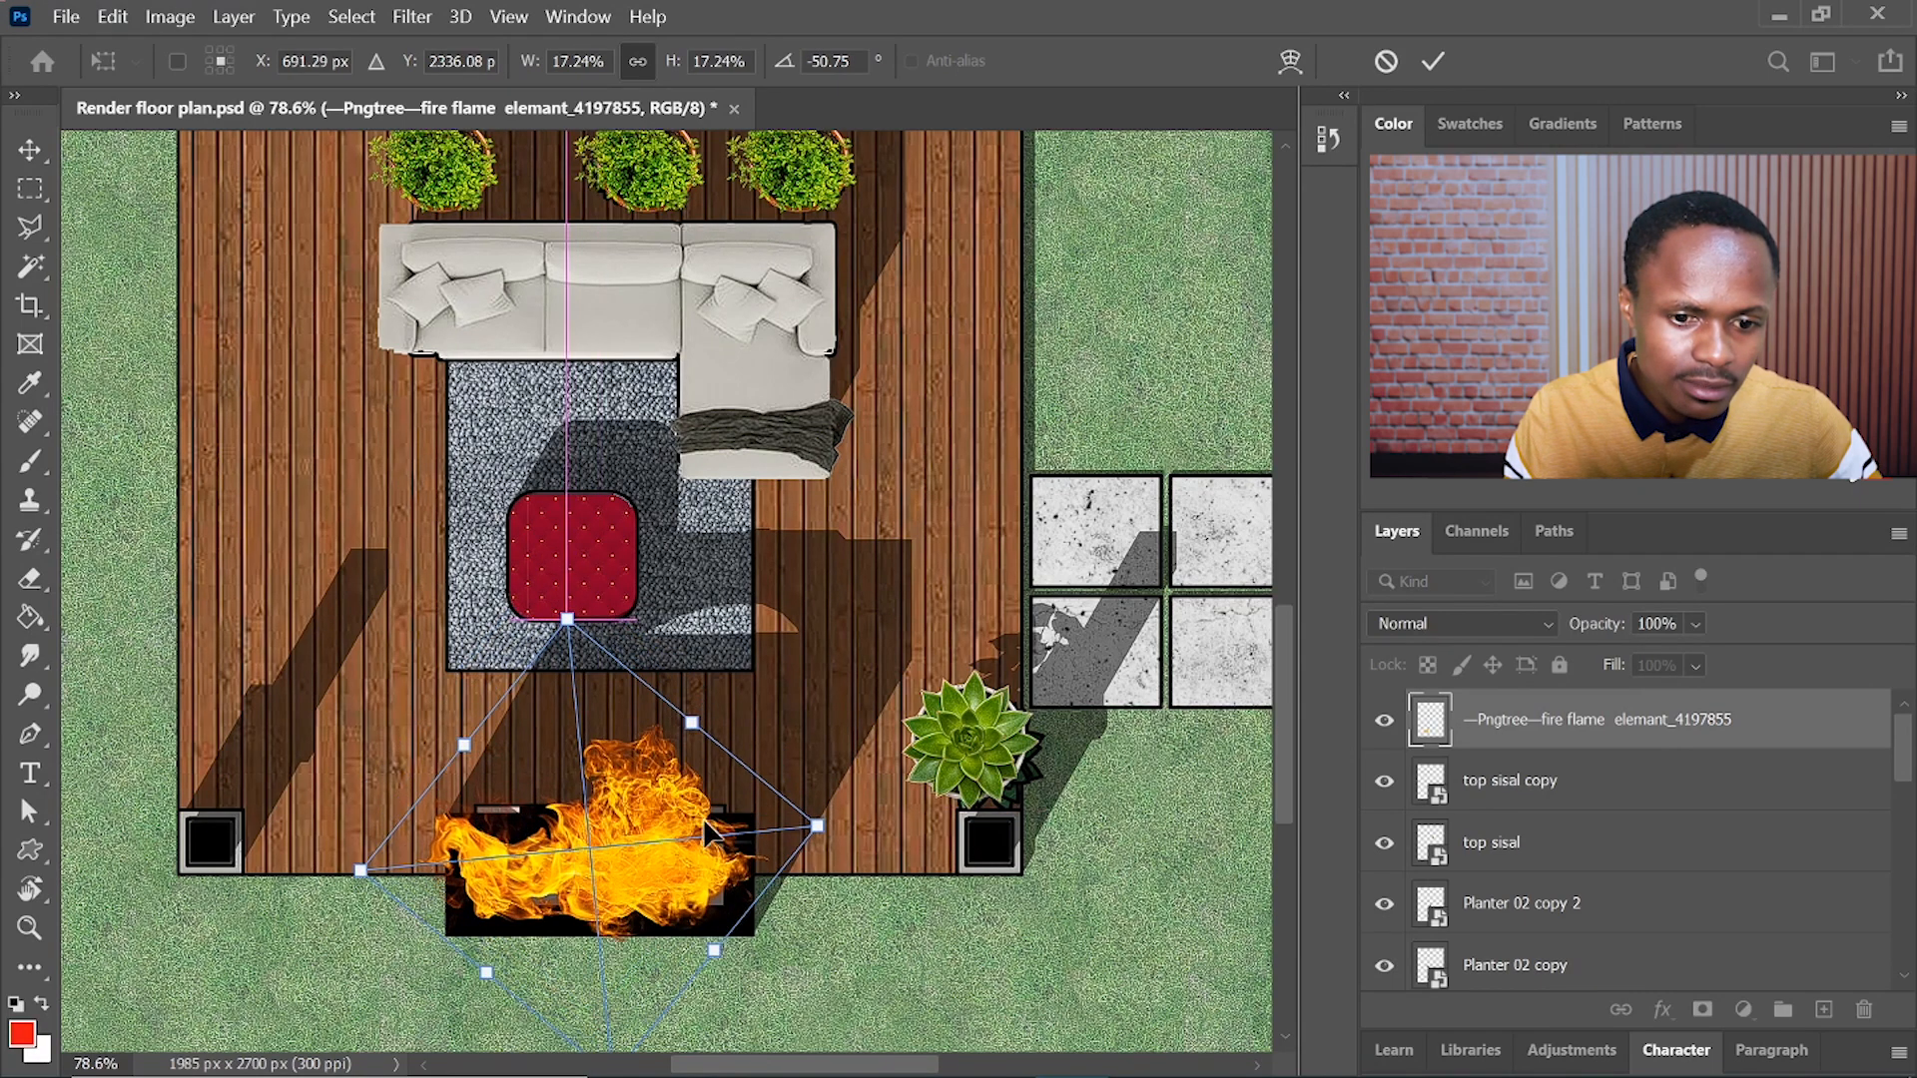
left_click_drag(817, 826, 804, 828)
left_click(1423, 73)
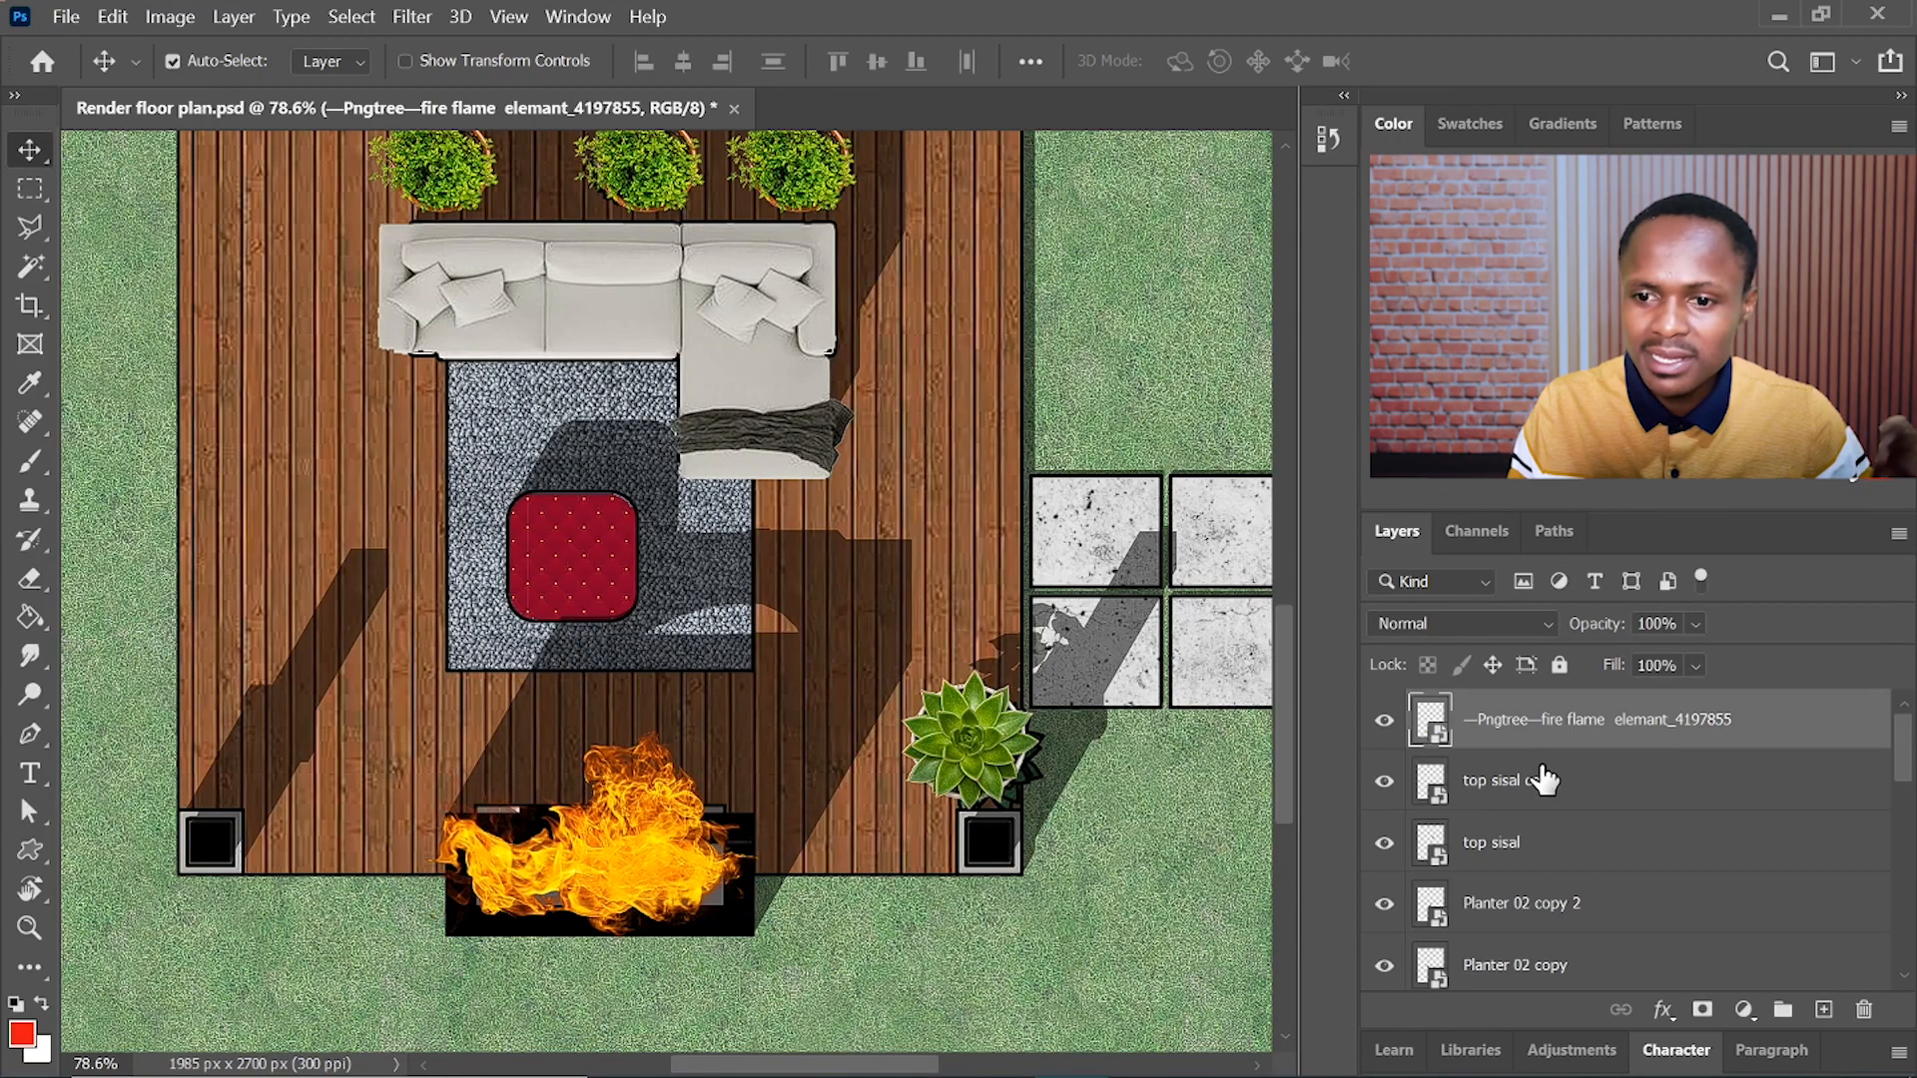
- Lower the fire flame layer's opacity to 42% and select the fireplace's grey inner opening on Layer 1 with the Magic Wand
left_click(1702, 1010)
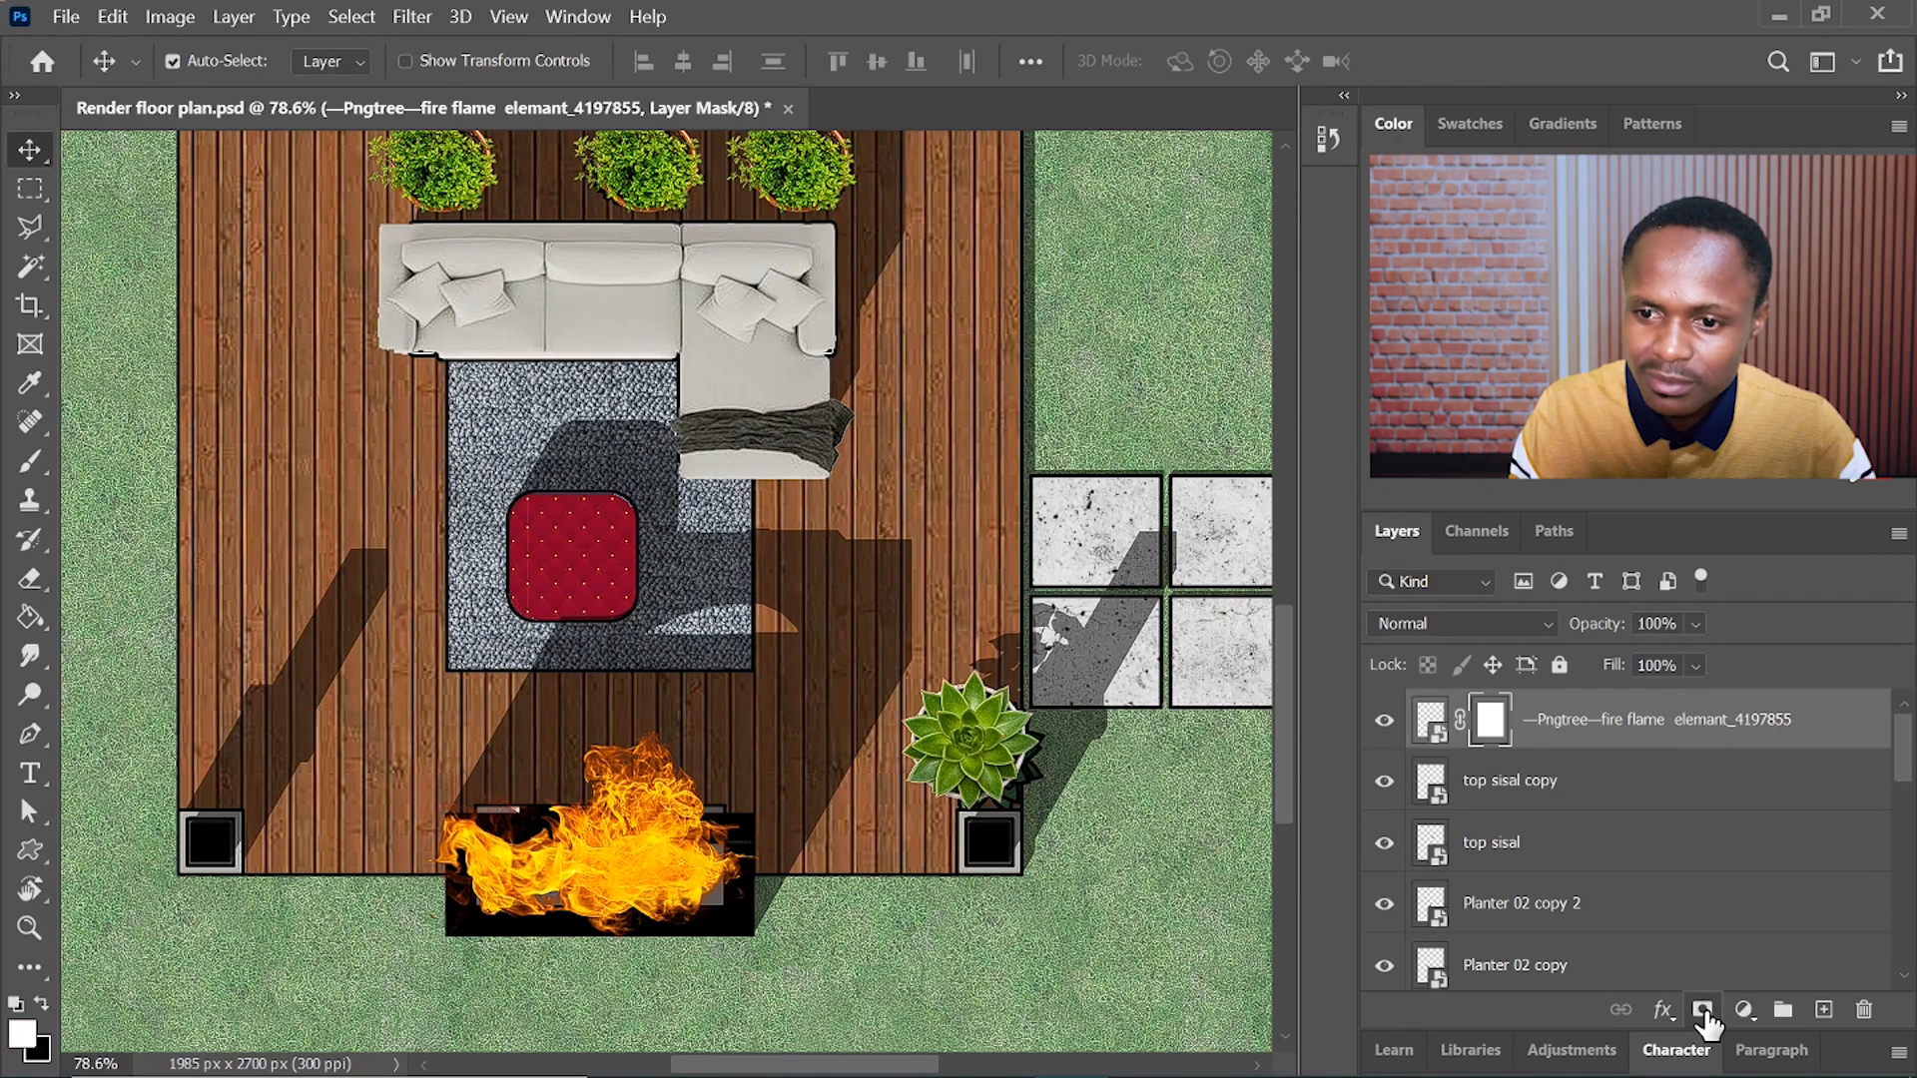
key("ctrl+z")
left_click_drag(1580, 635, 1575, 633)
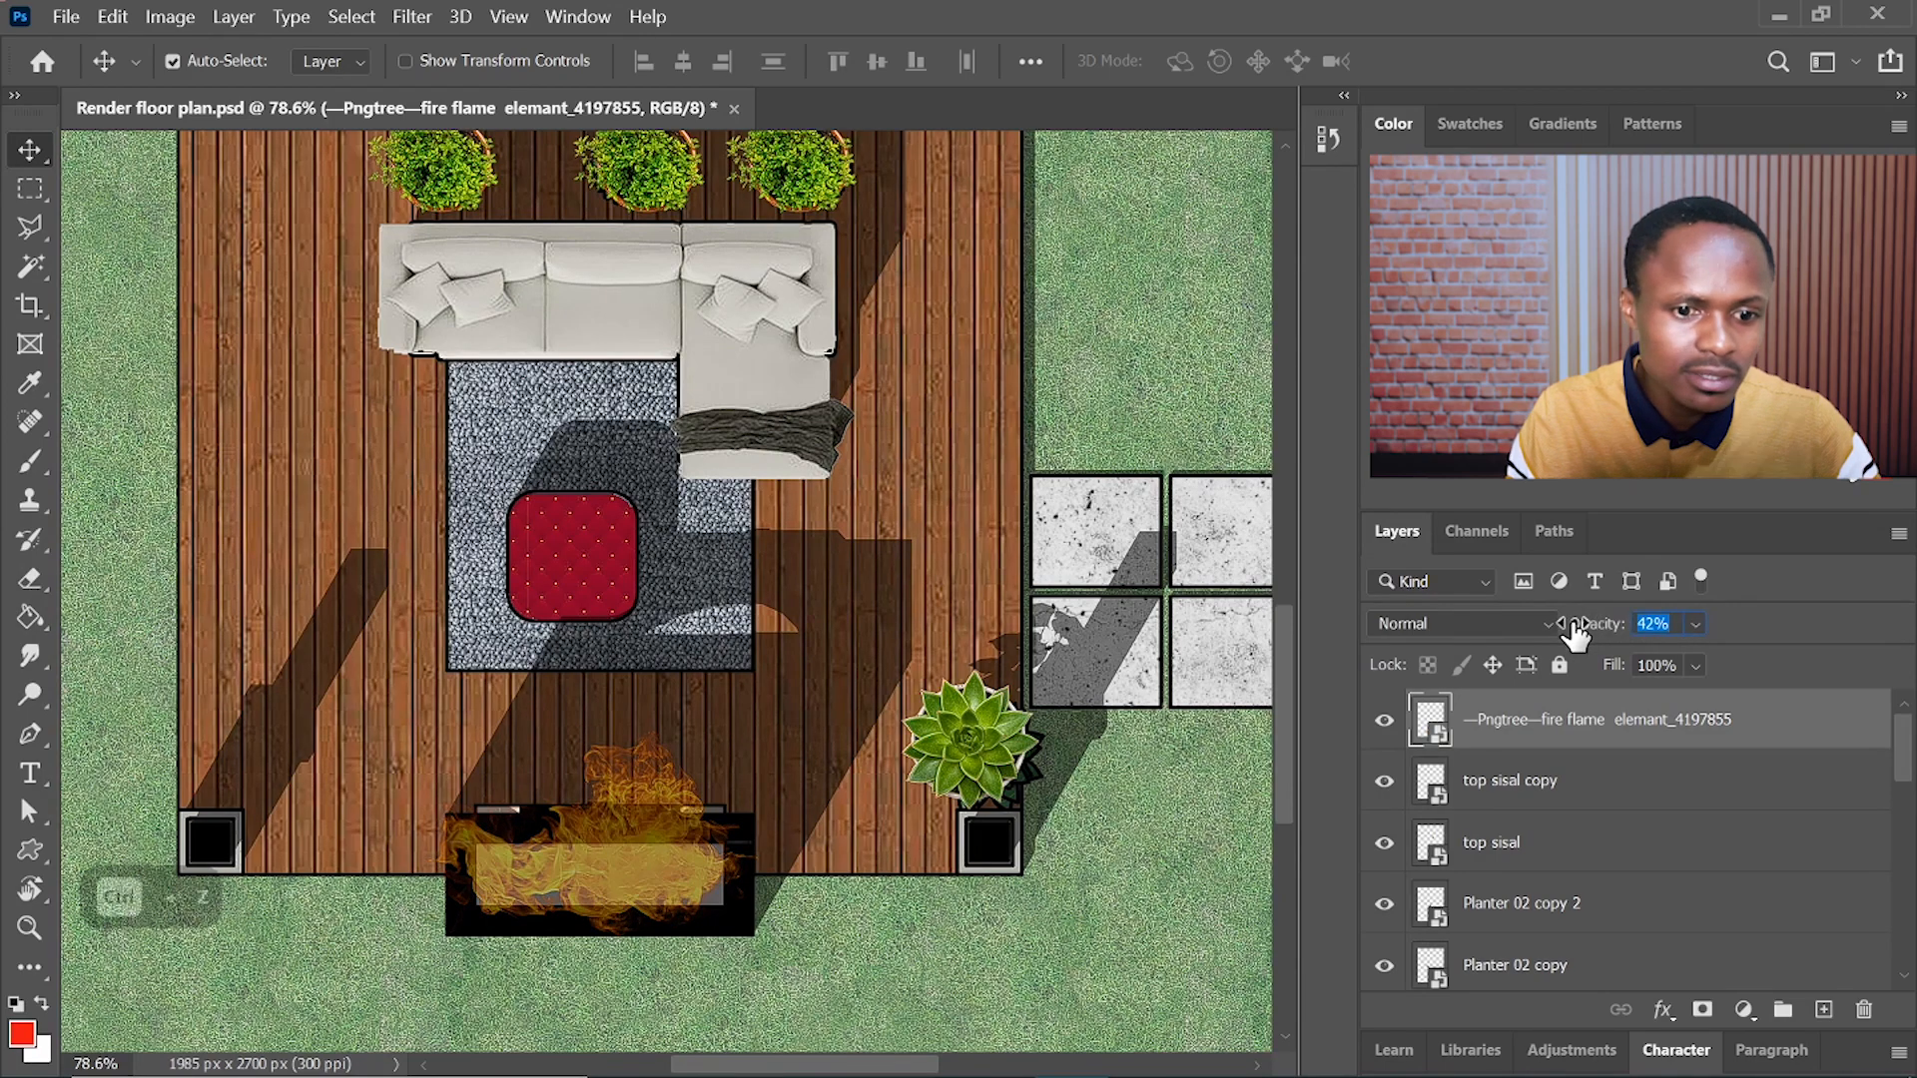
scroll(1691, 788, "down", 5)
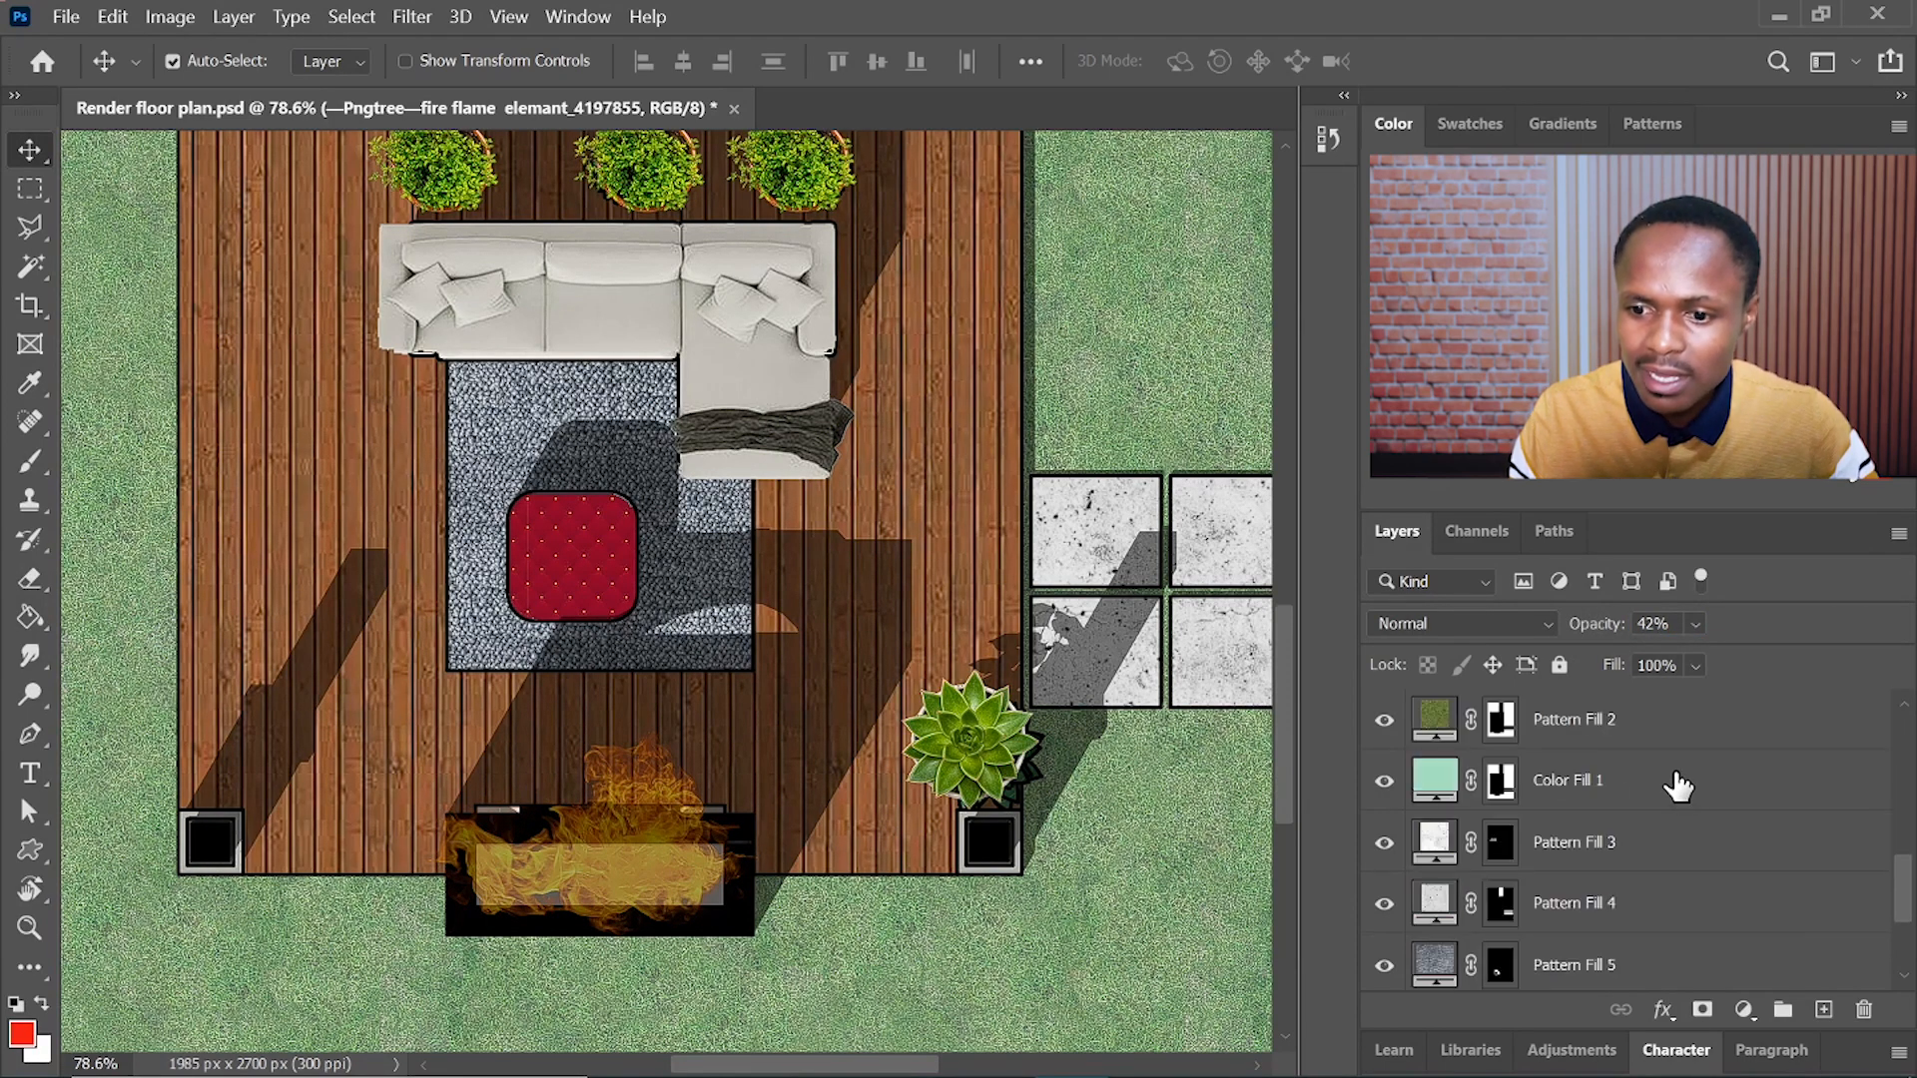
scroll(1677, 787, "down", 3)
left_click(1479, 973)
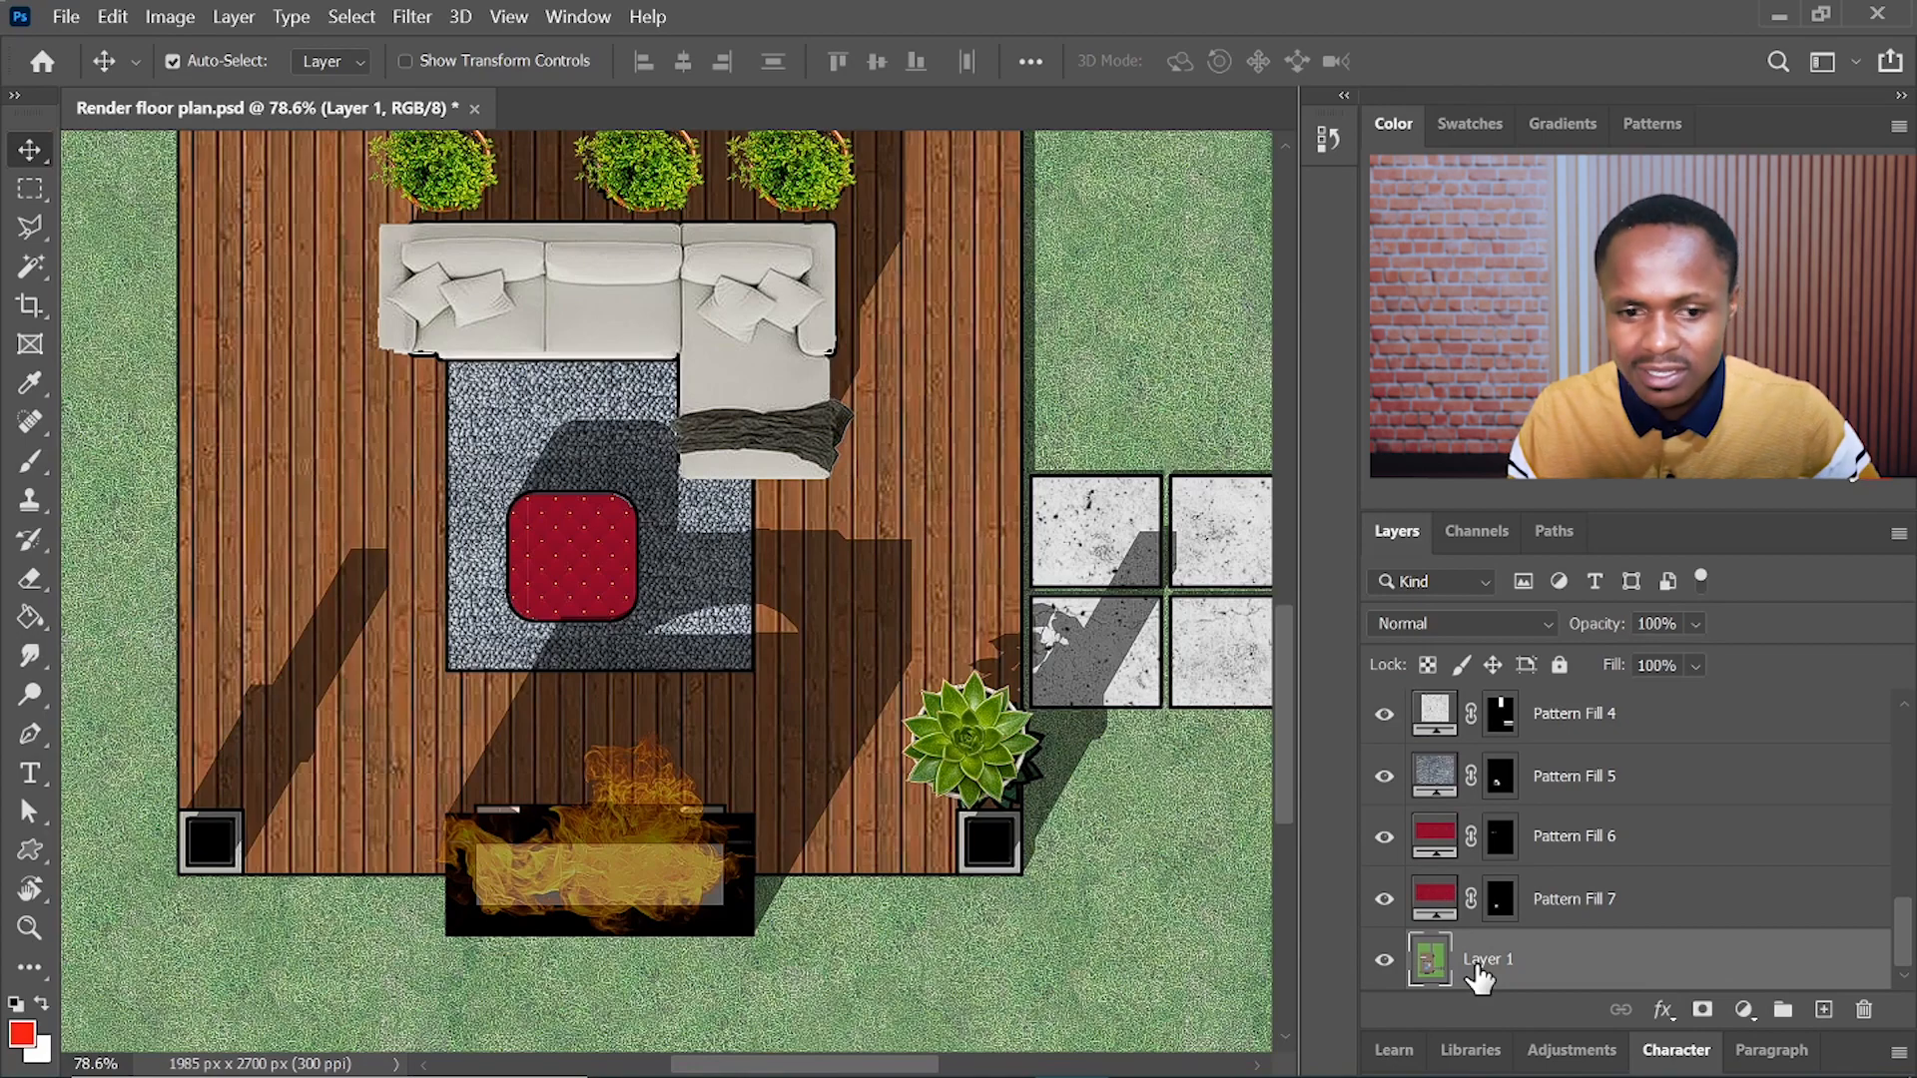
key("w")
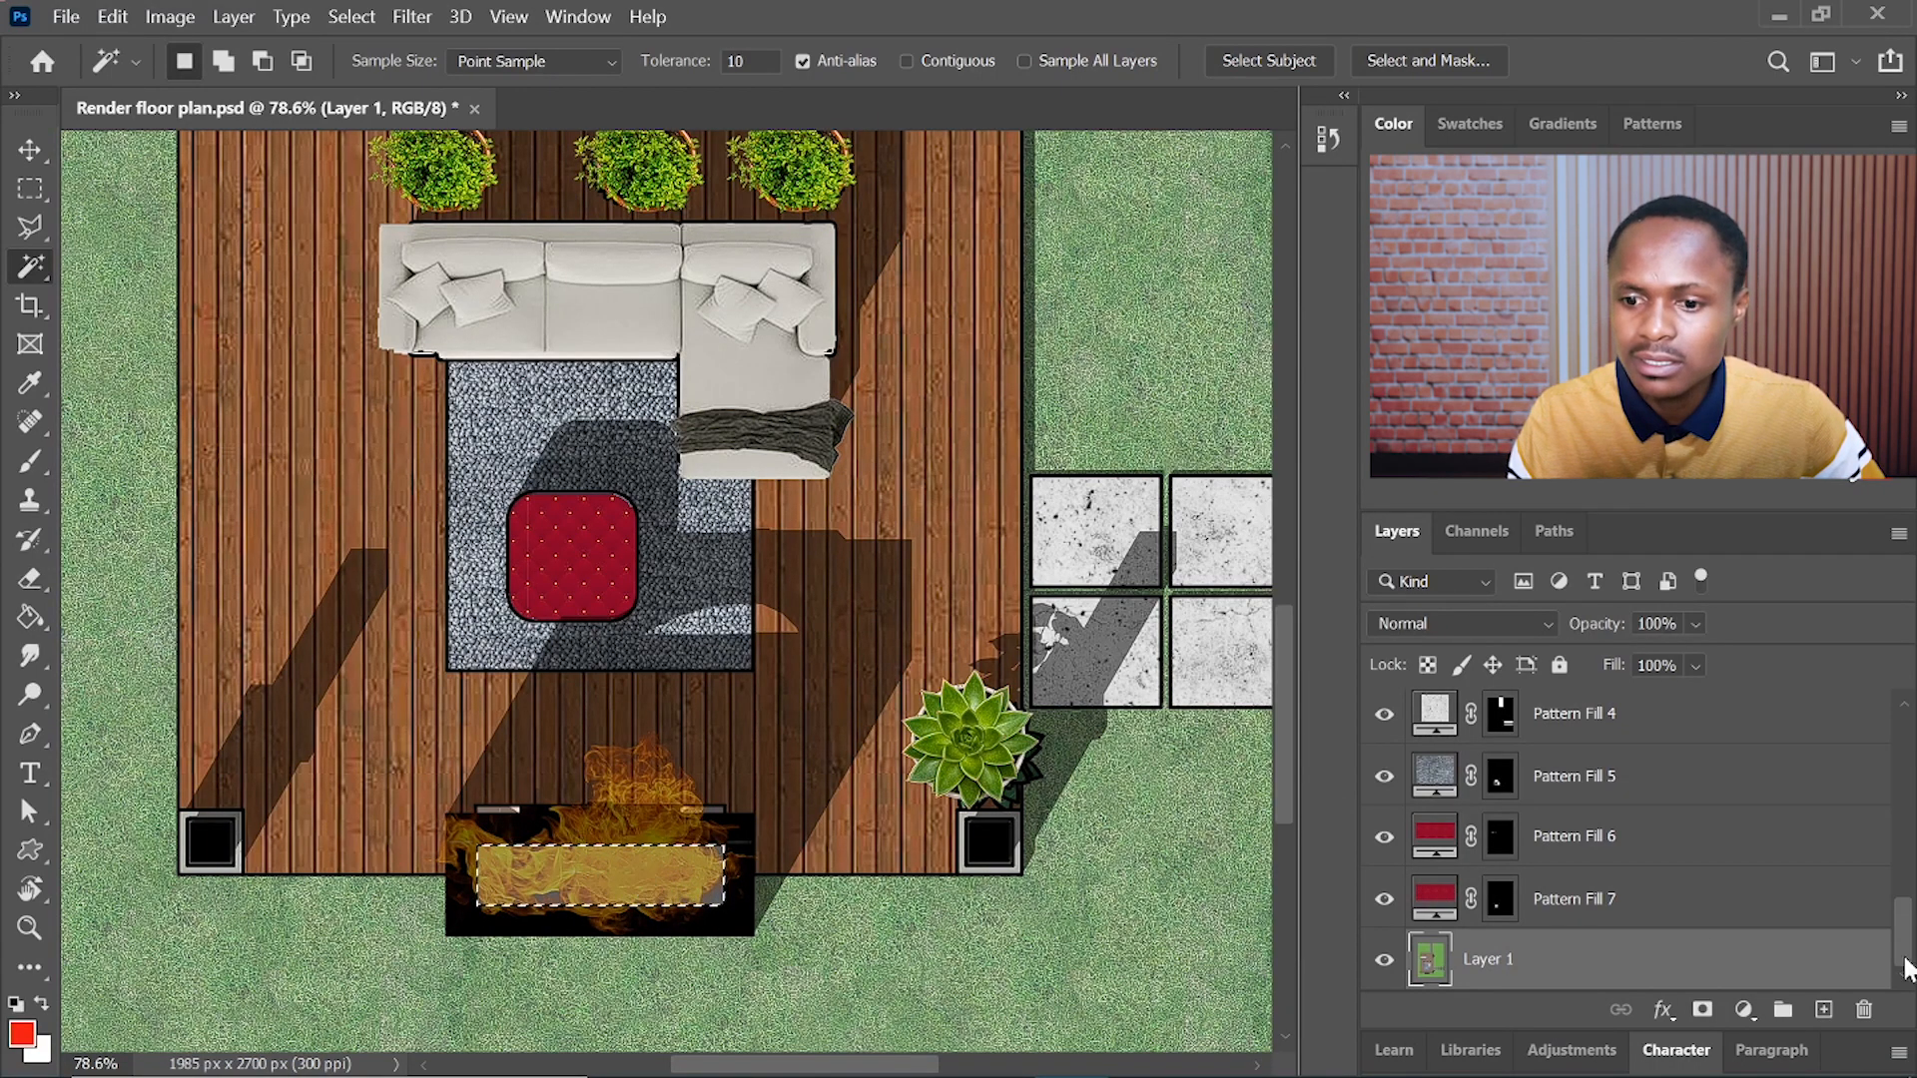
- Mask the fire flame layer to the selected fireplace opening and set its opacity to 100%
left_click_drag(1905, 944, 1915, 685)
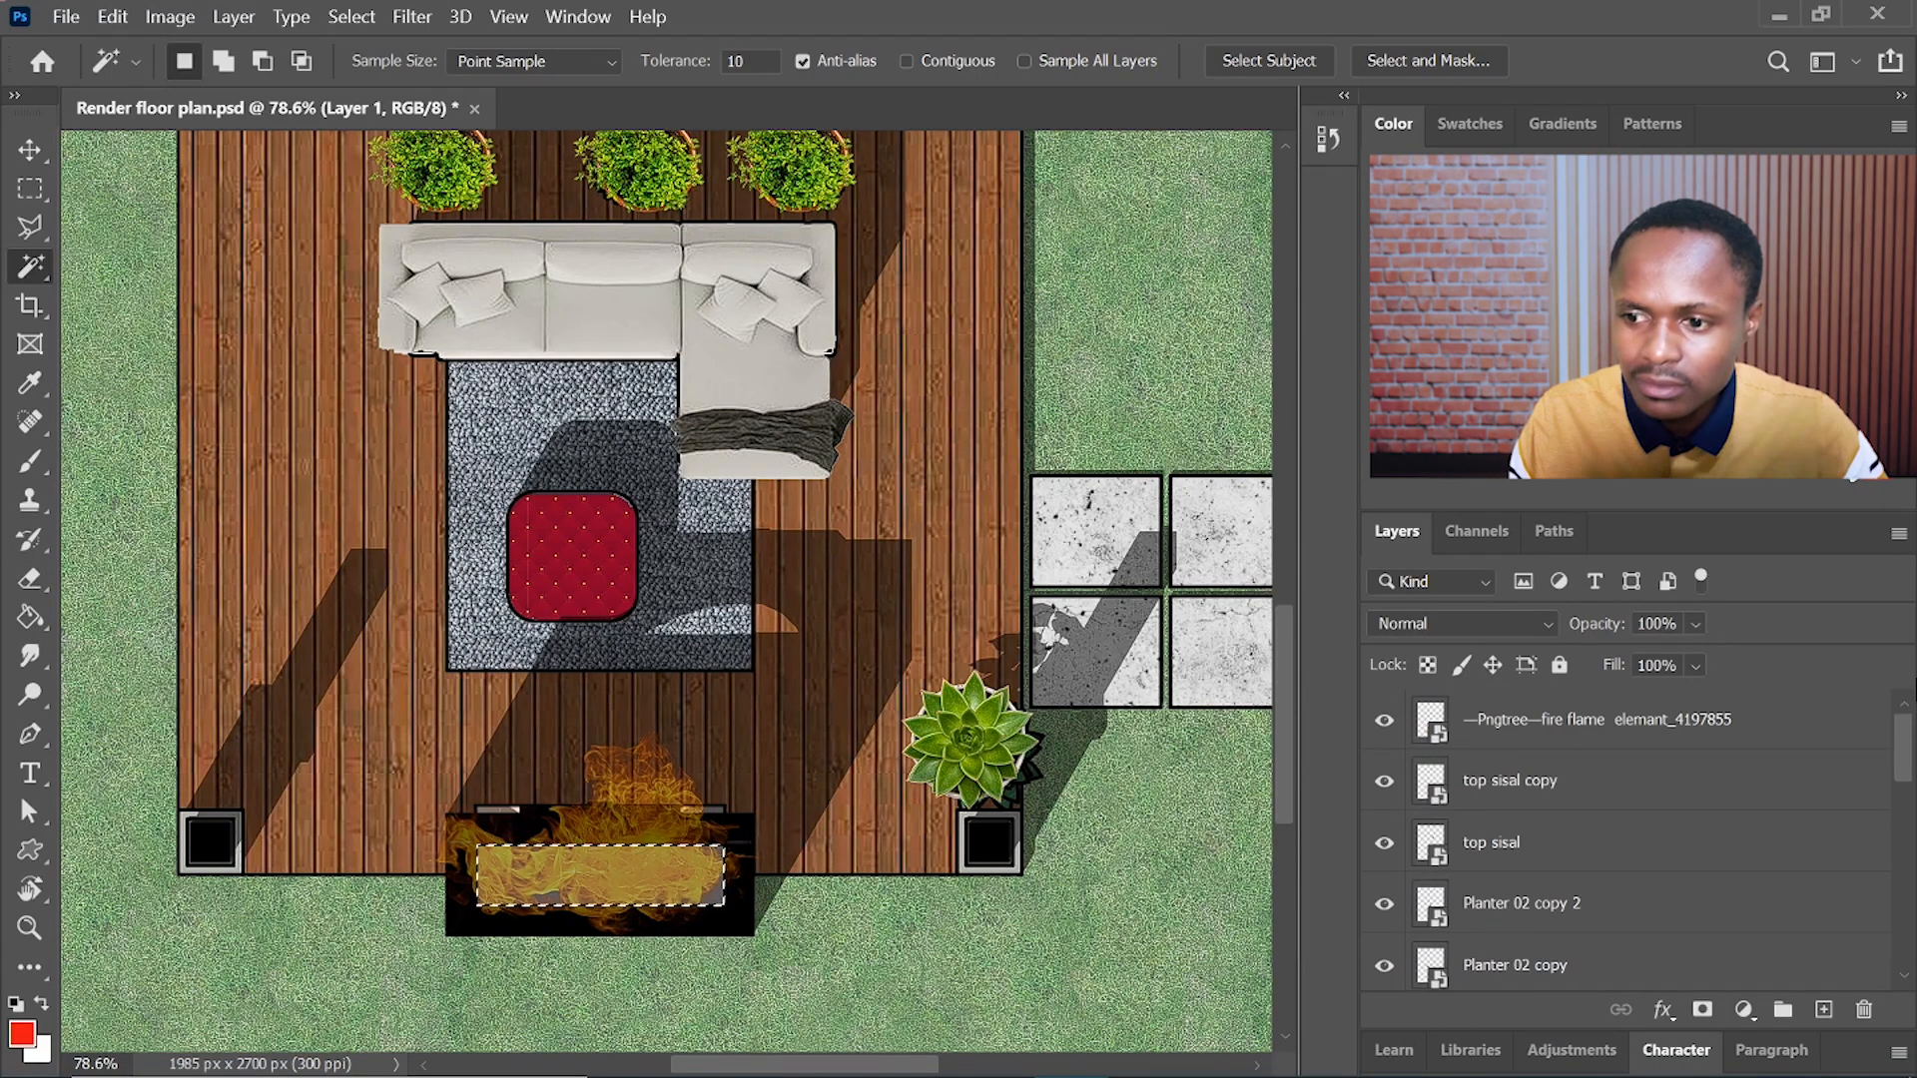
left_click(1537, 718)
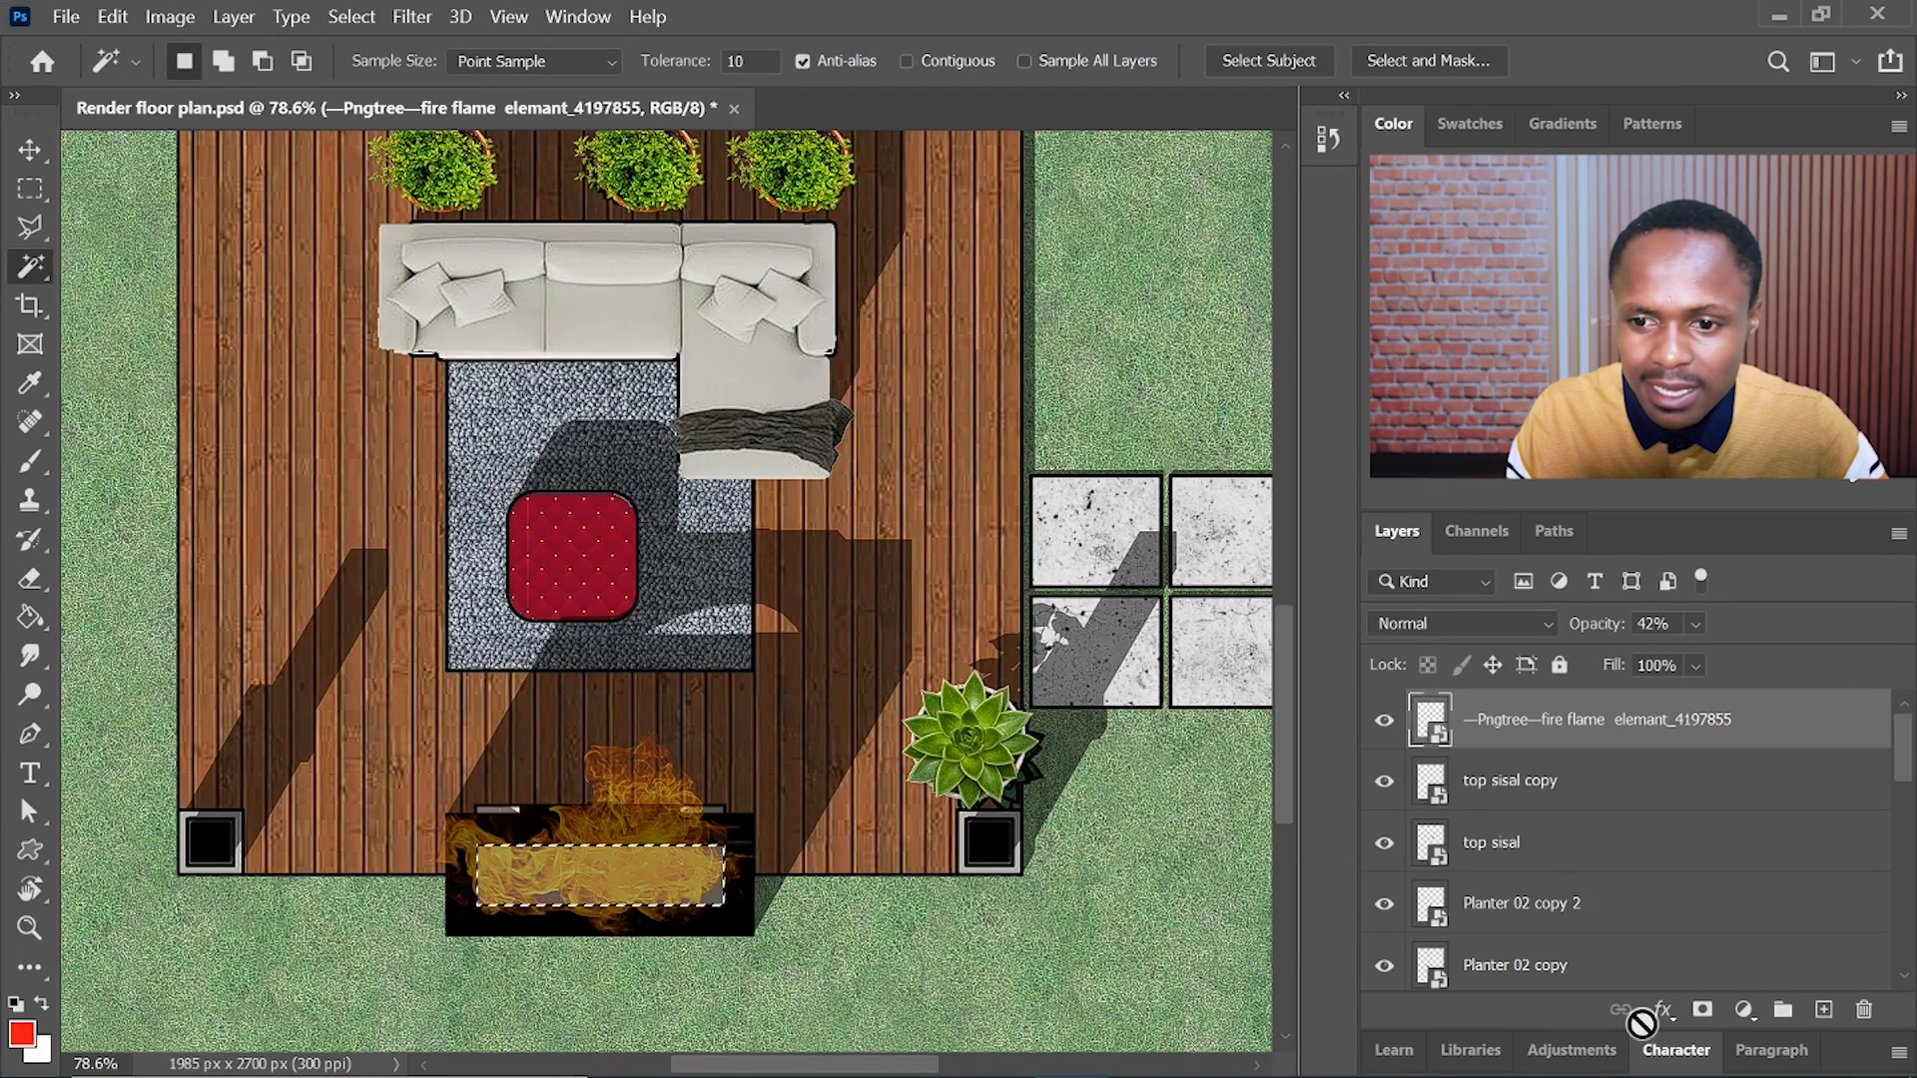
left_click(1703, 1010)
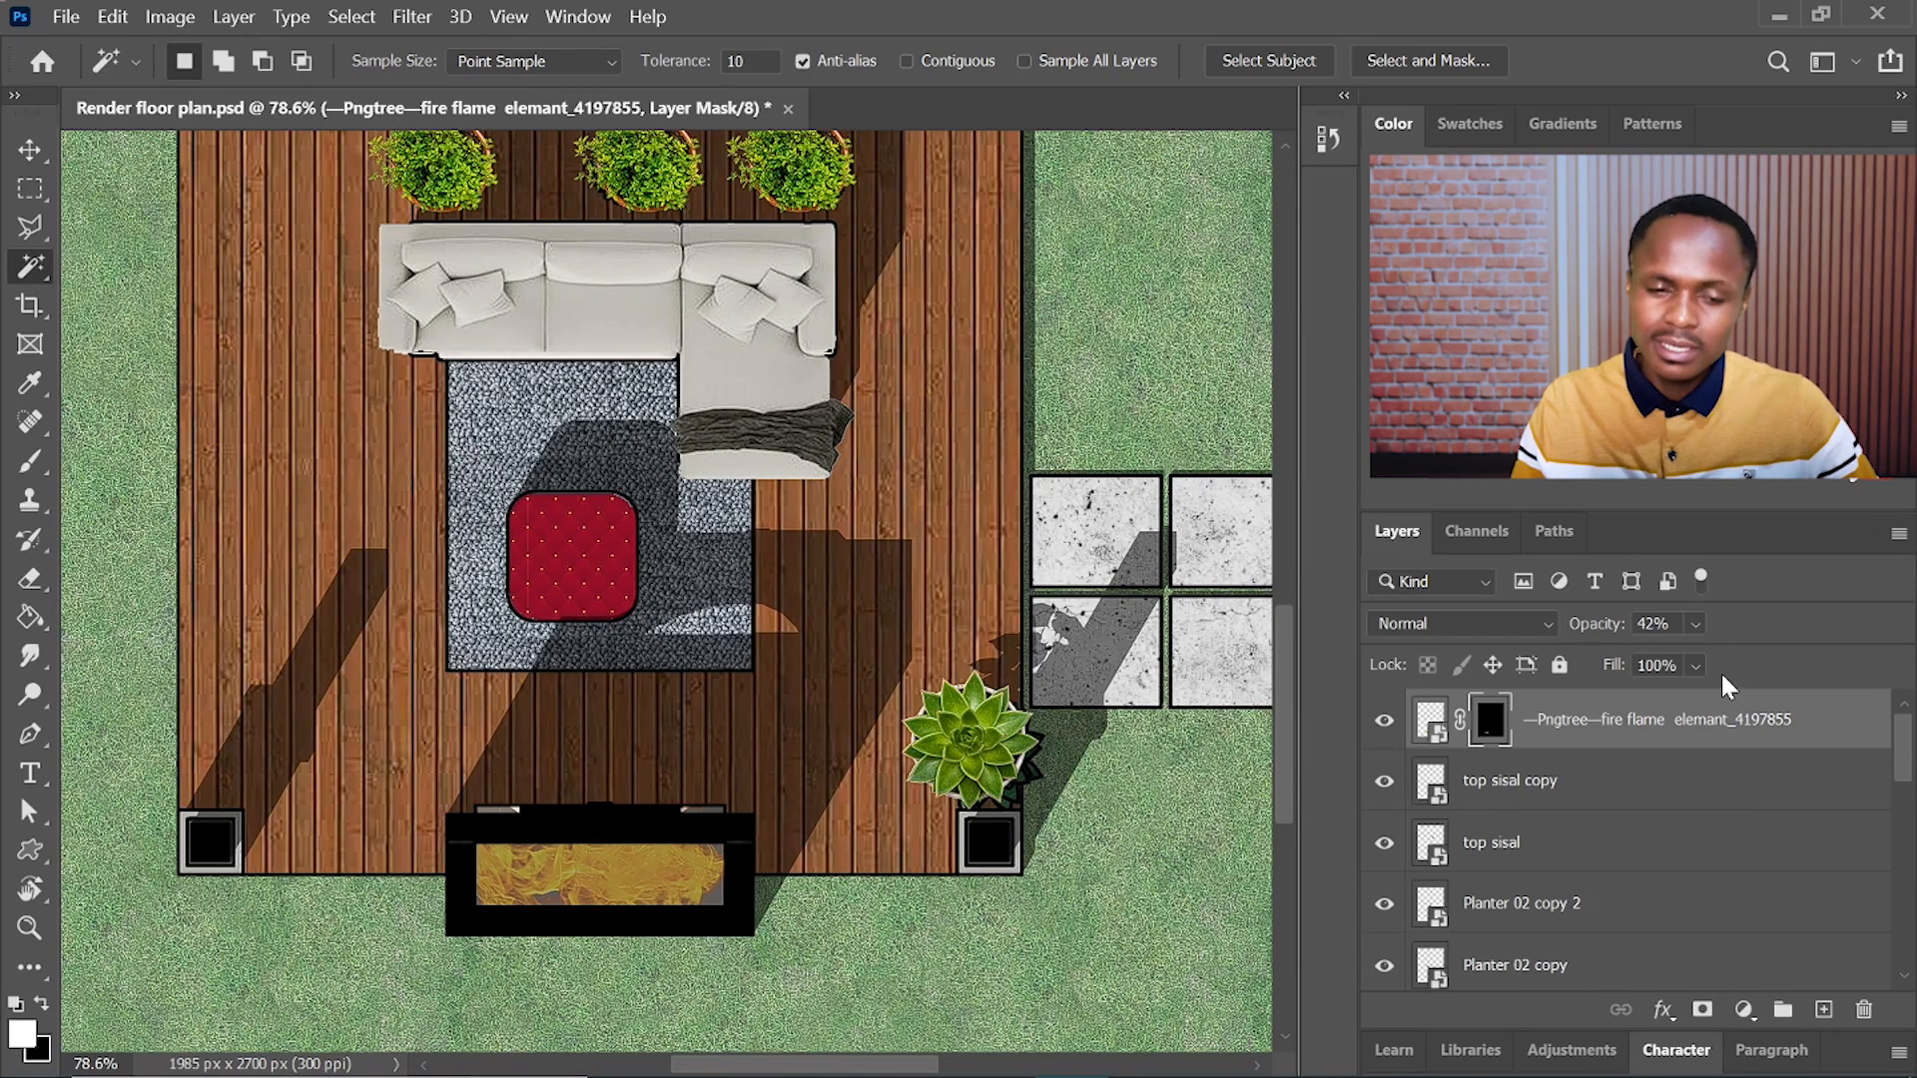
left_click_drag(1602, 631, 1662, 627)
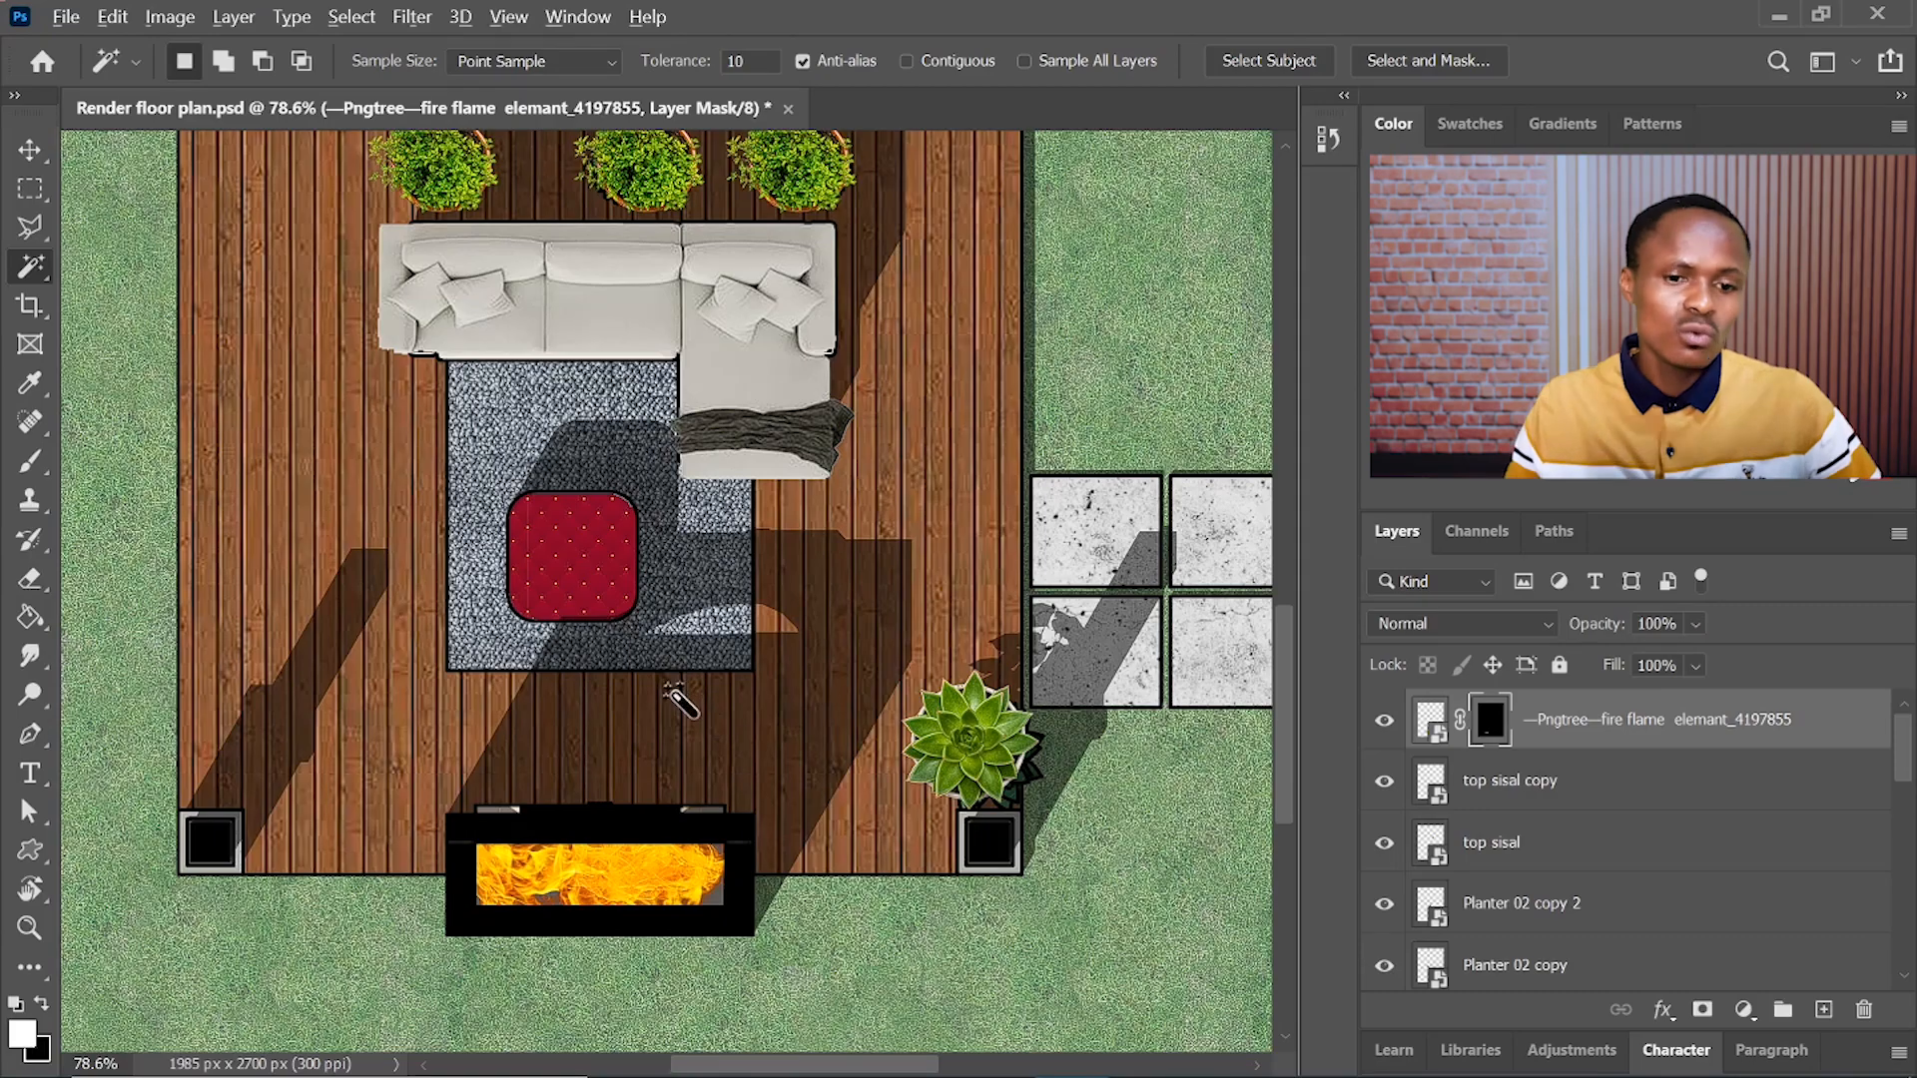
- Place the halo lens flare image from the resources folder at 100% scale, centered on the fireplace fire
scroll(698, 749, "down", 3)
scroll(775, 826, "up", 2)
scroll(699, 719, "down", 2)
scroll(661, 664, "up", 1)
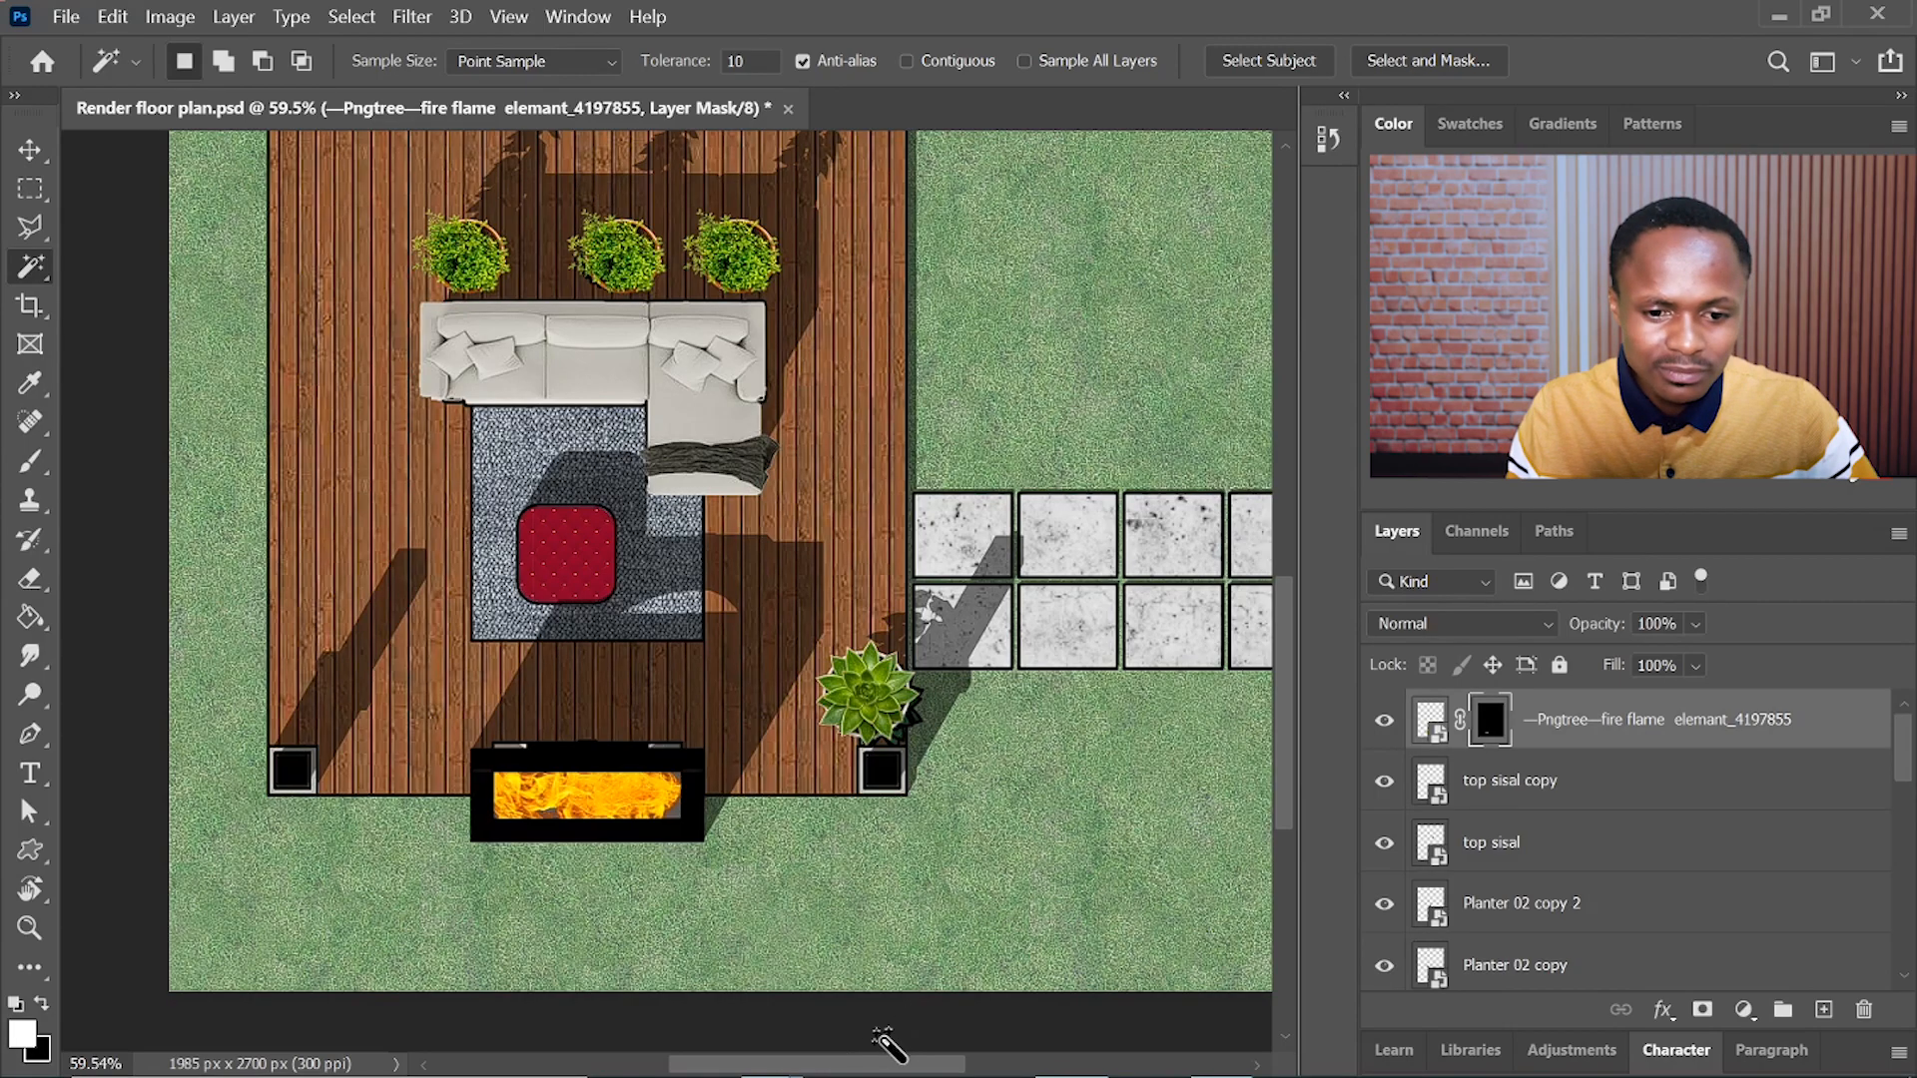
key("super")
left_click(766, 1050)
left_click(686, 953)
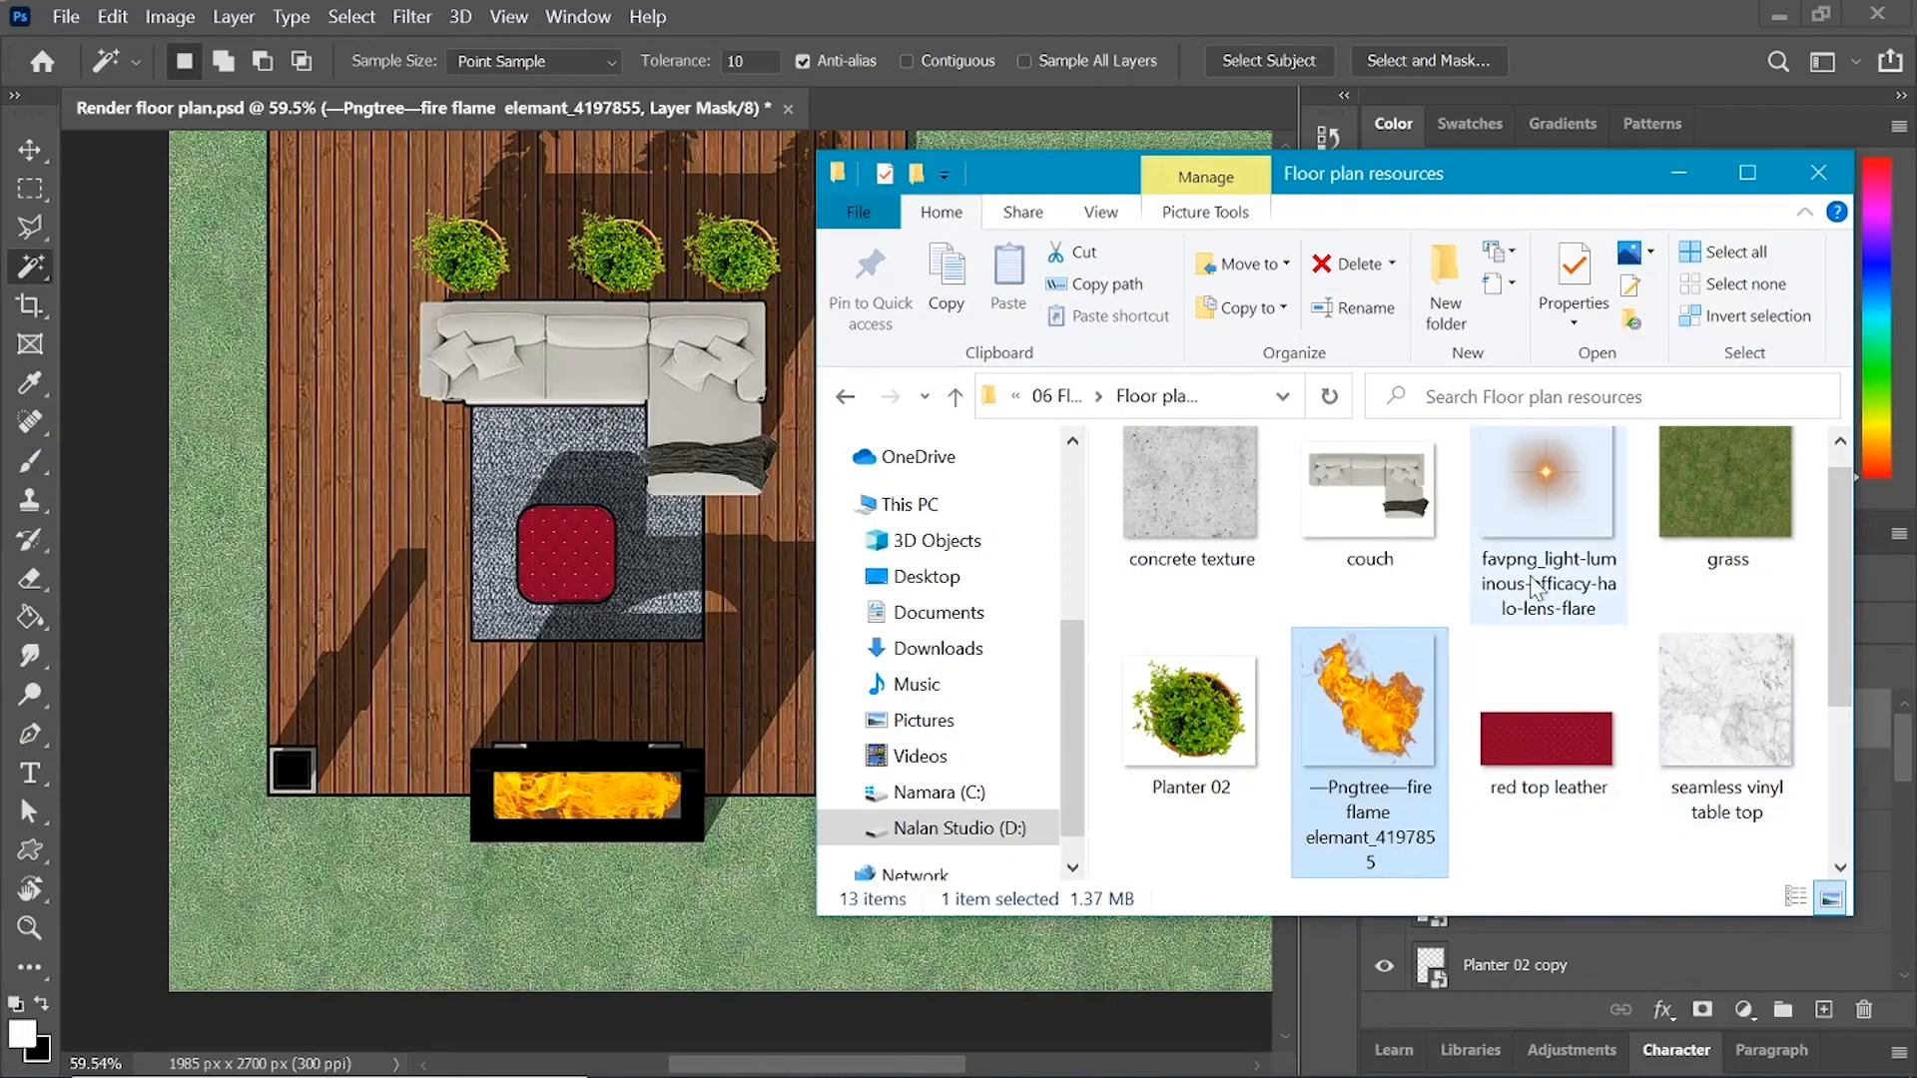
left_click(1542, 499)
left_click_drag(1614, 503, 613, 788)
left_click_drag(716, 555, 582, 794)
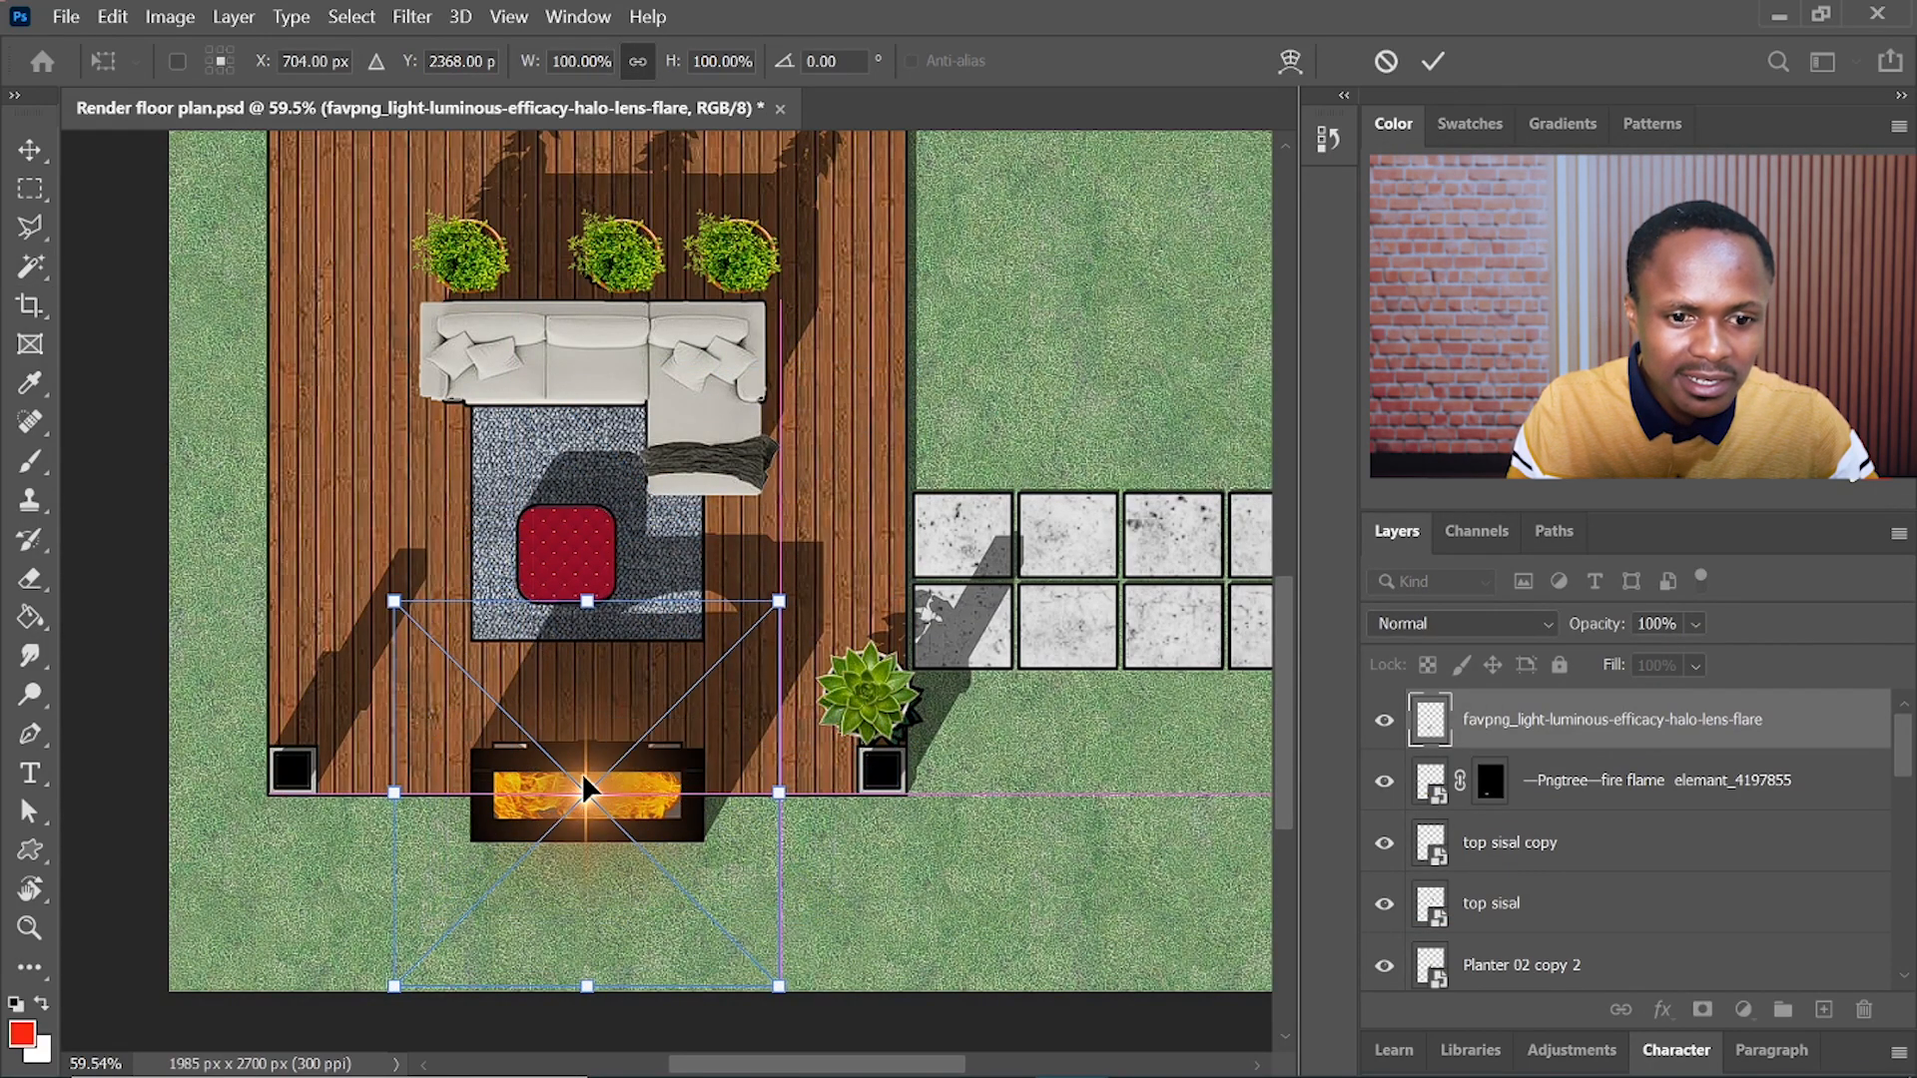
left_click(1433, 61)
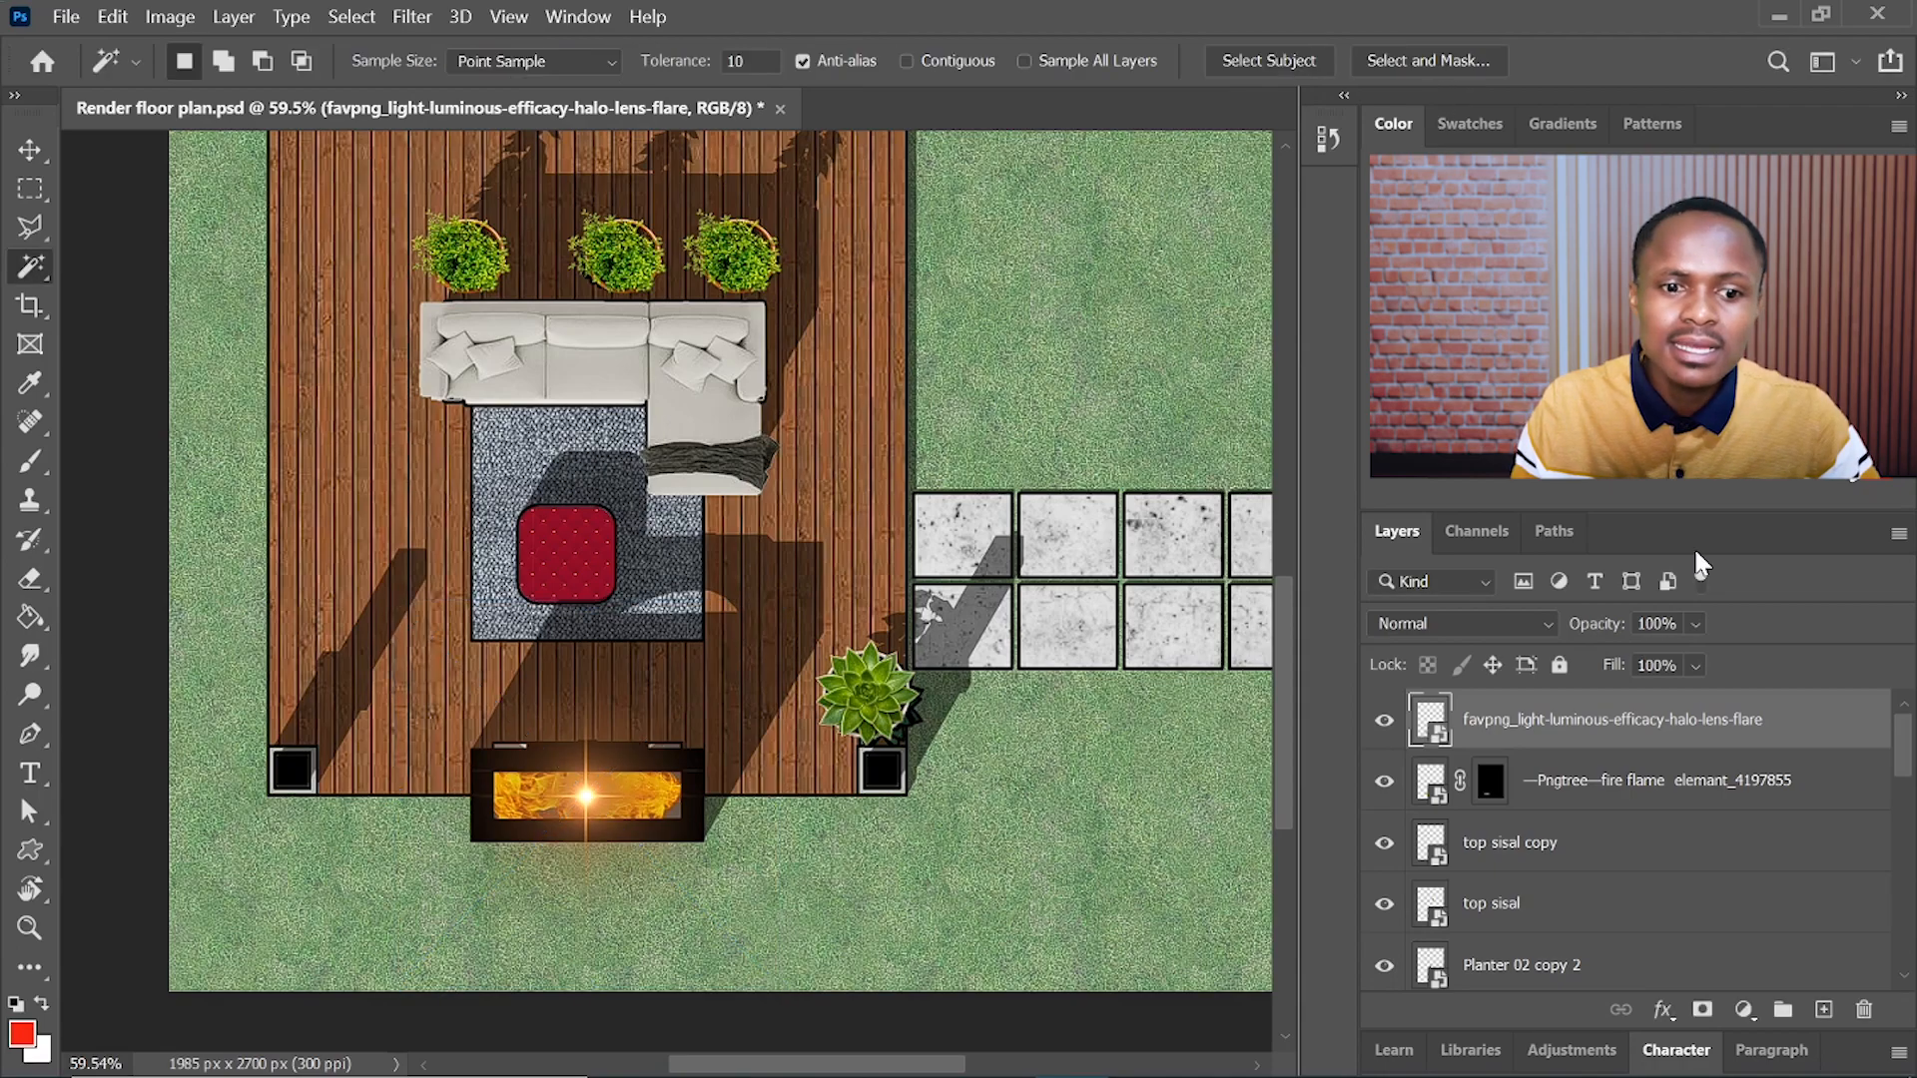
- Set the halo lens flare layer's blend mode to Screen
left_click(1547, 623)
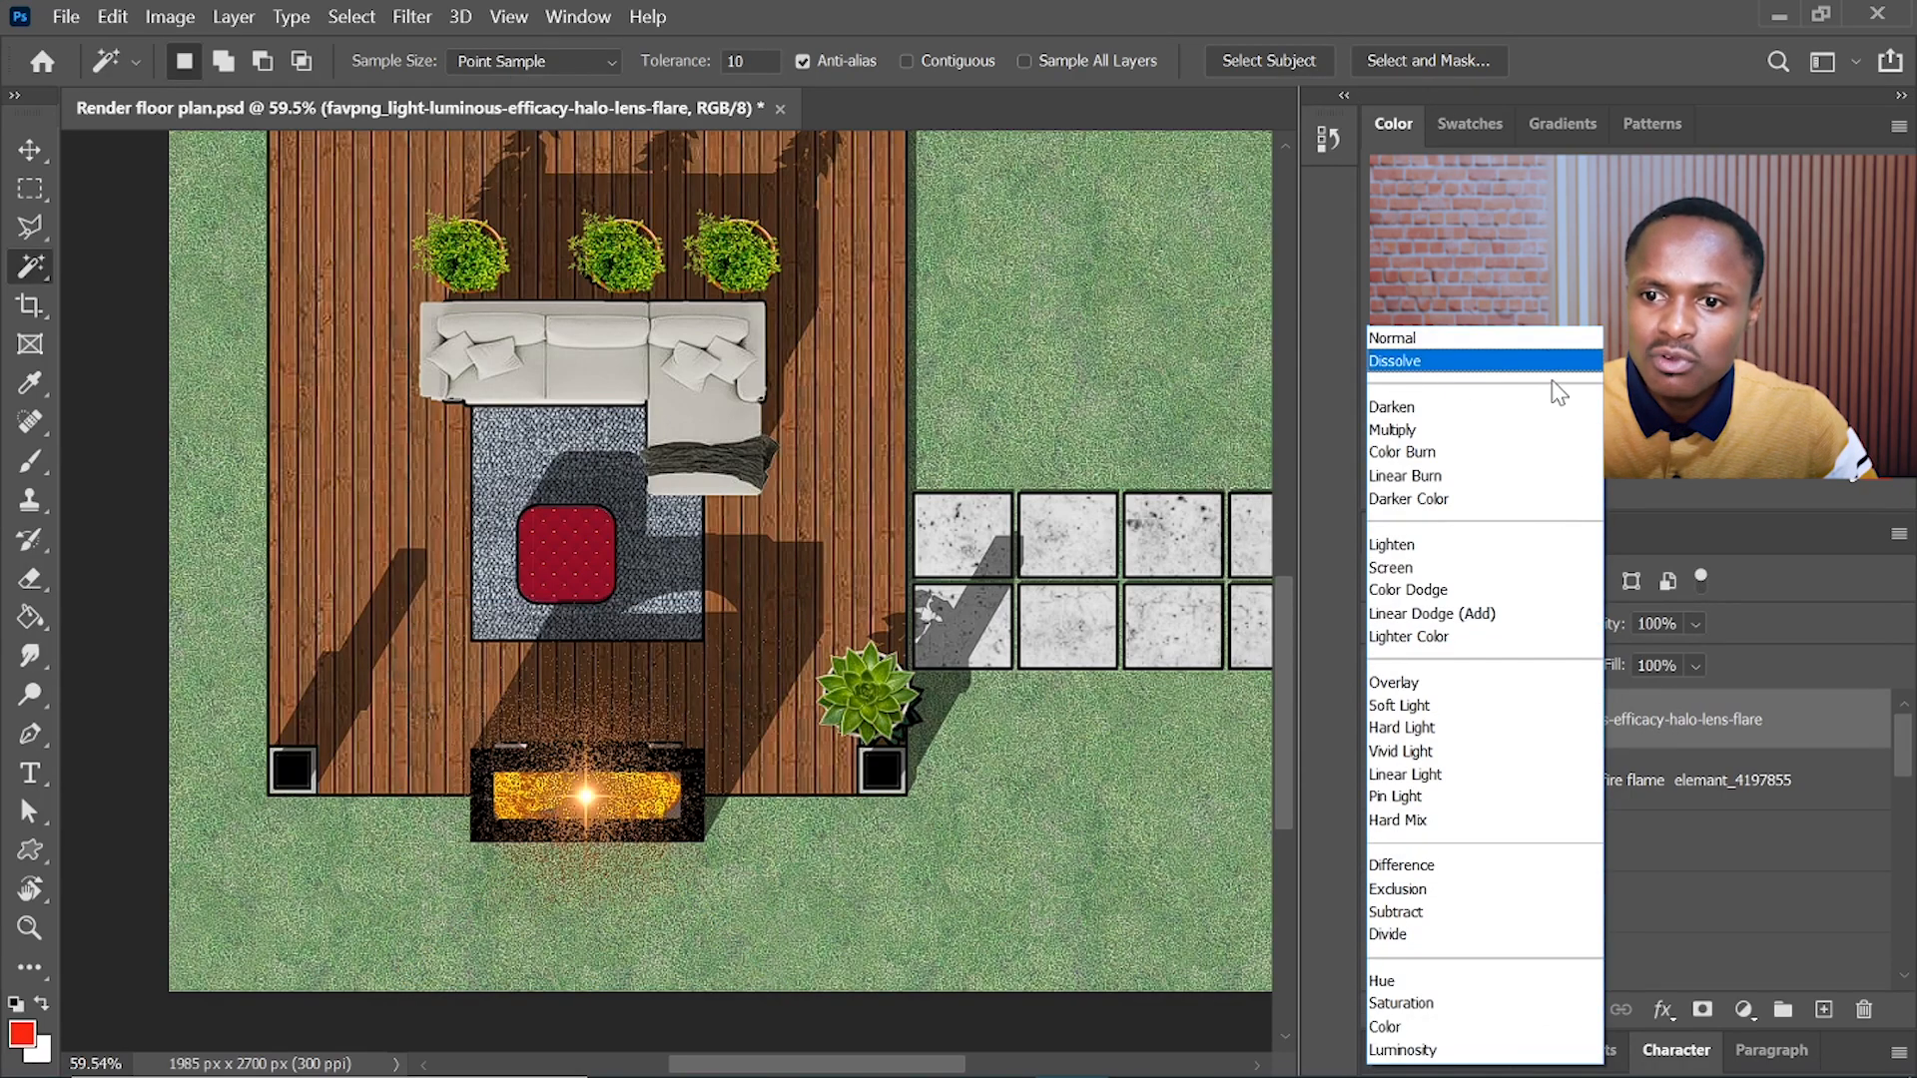
left_click(1448, 567)
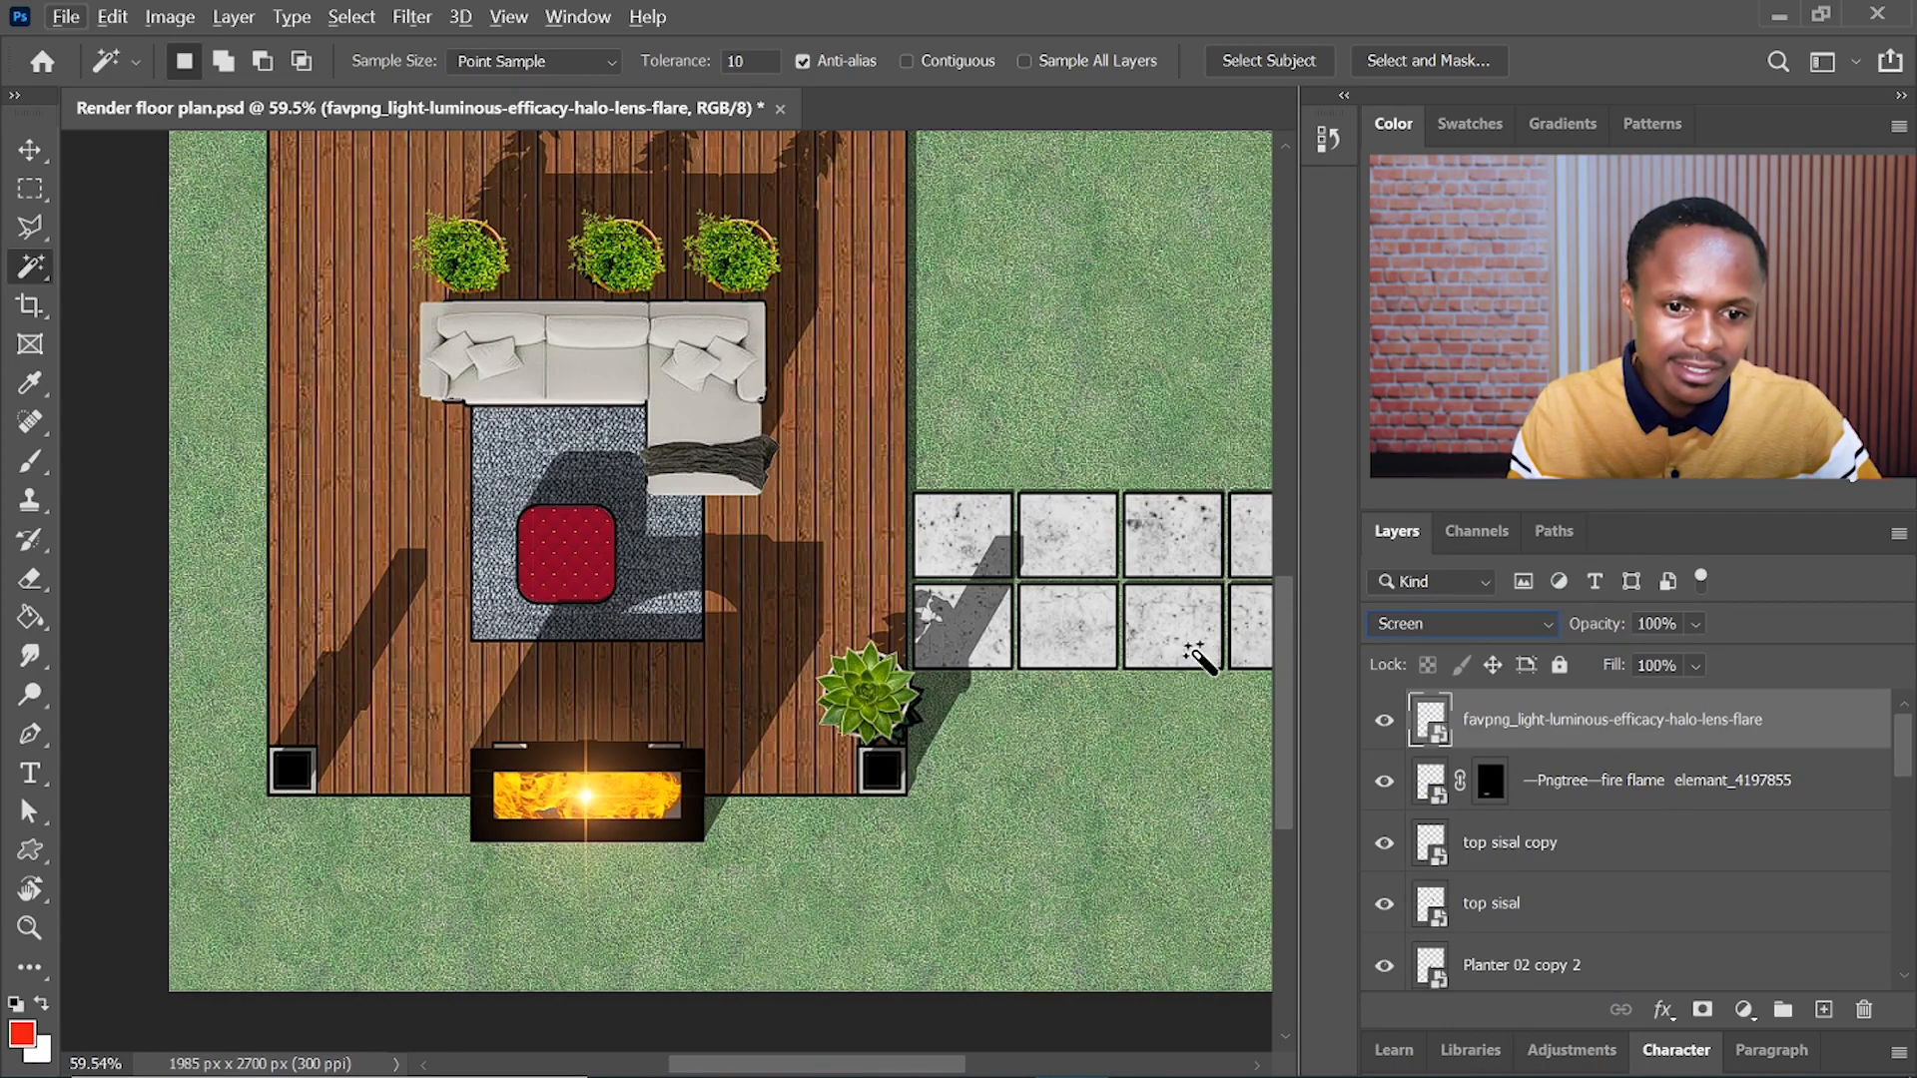
left_click(1593, 780)
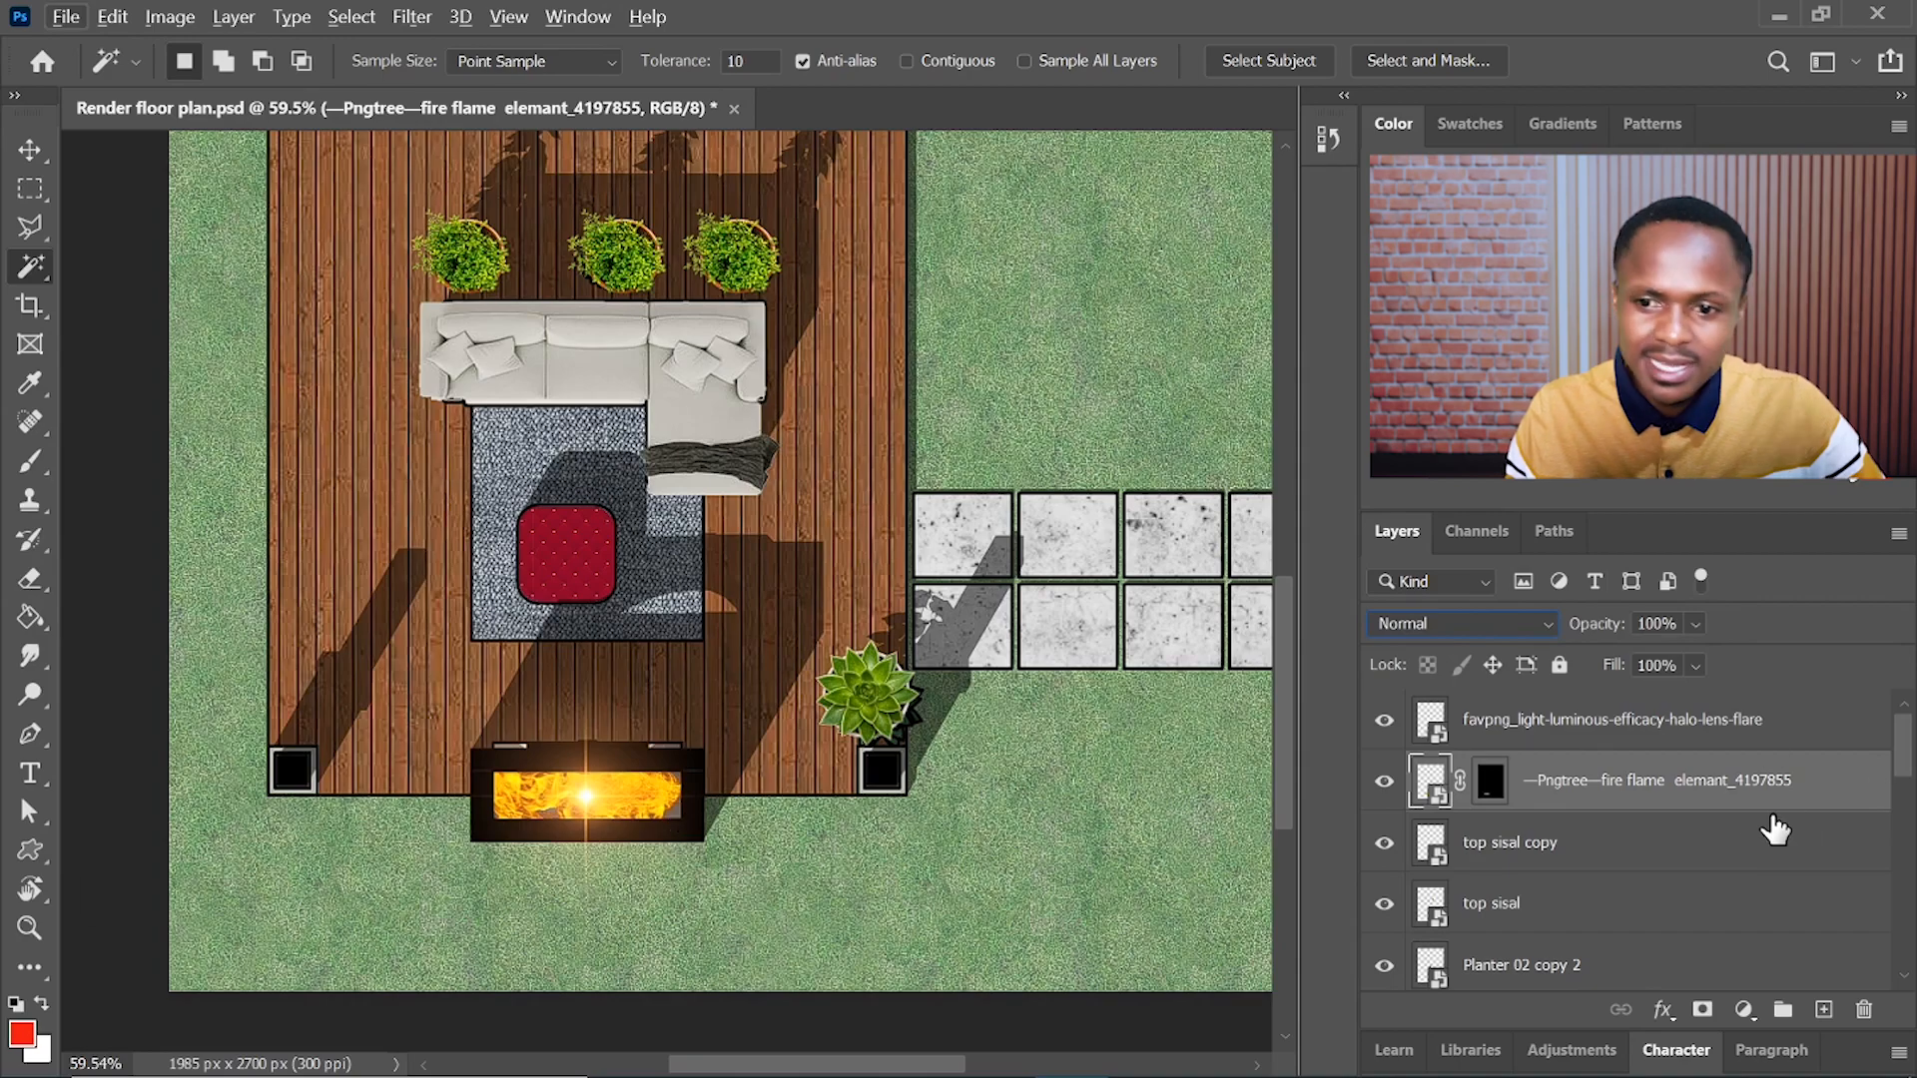
left_click(1837, 719)
- Identify the paving slabs' layer by toggling Pattern Fill 4's visibility and set its blend mode to Multiply
scroll(1013, 777, "down", 2)
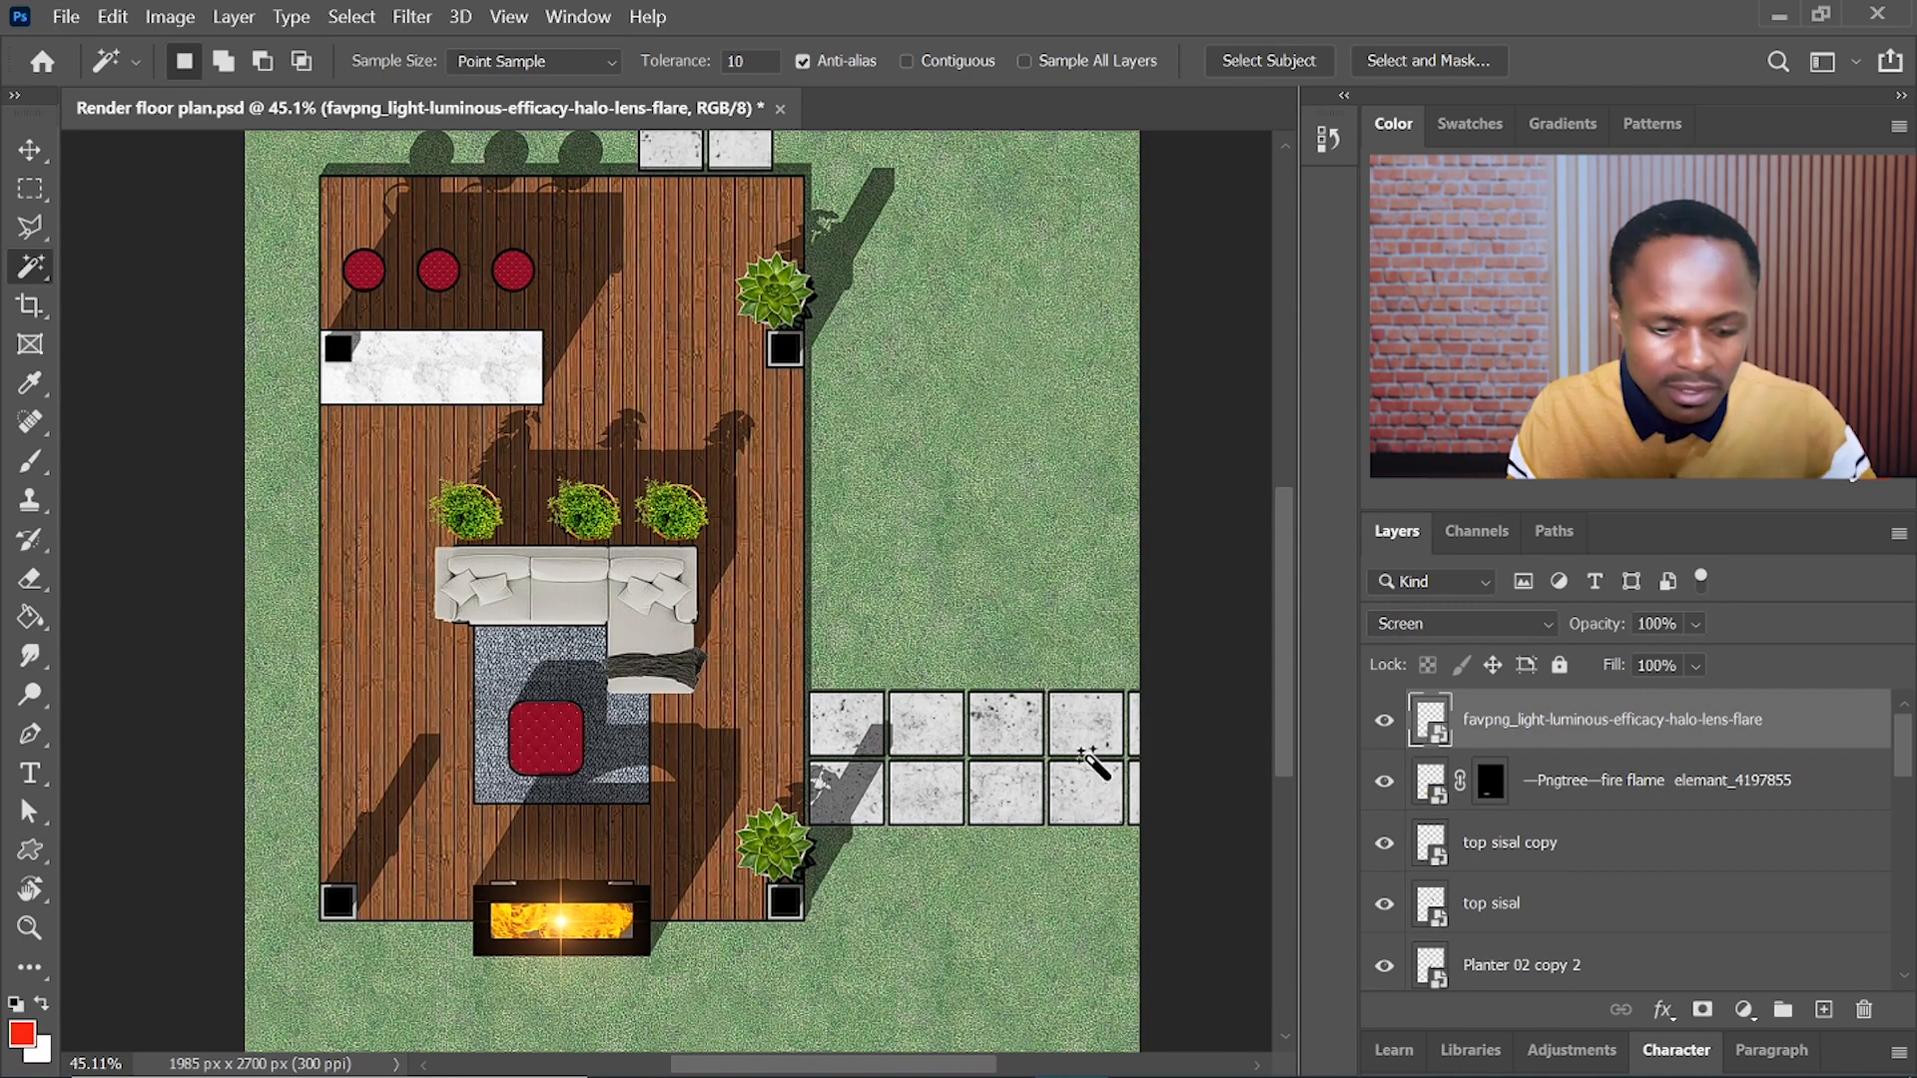
key("v")
left_click(963, 744)
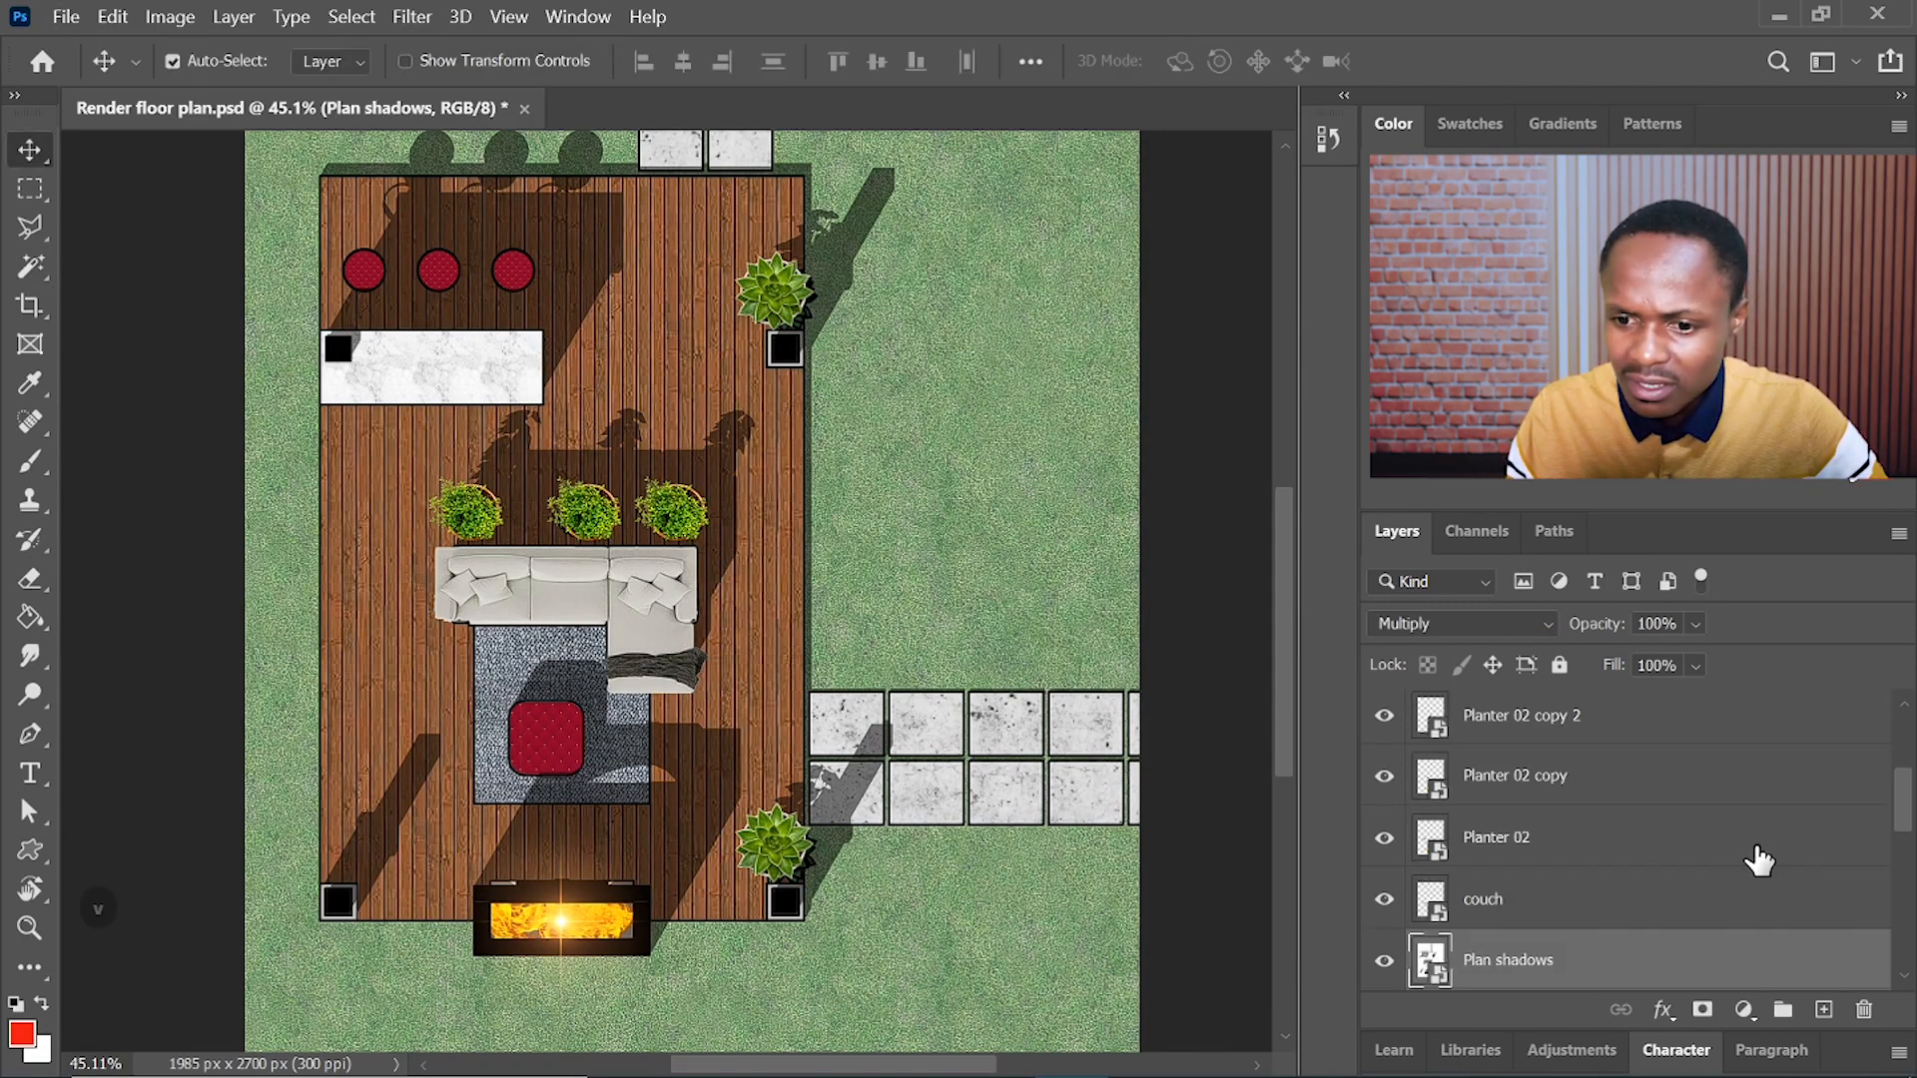
scroll(1754, 855, "up", 3)
left_click(1557, 777)
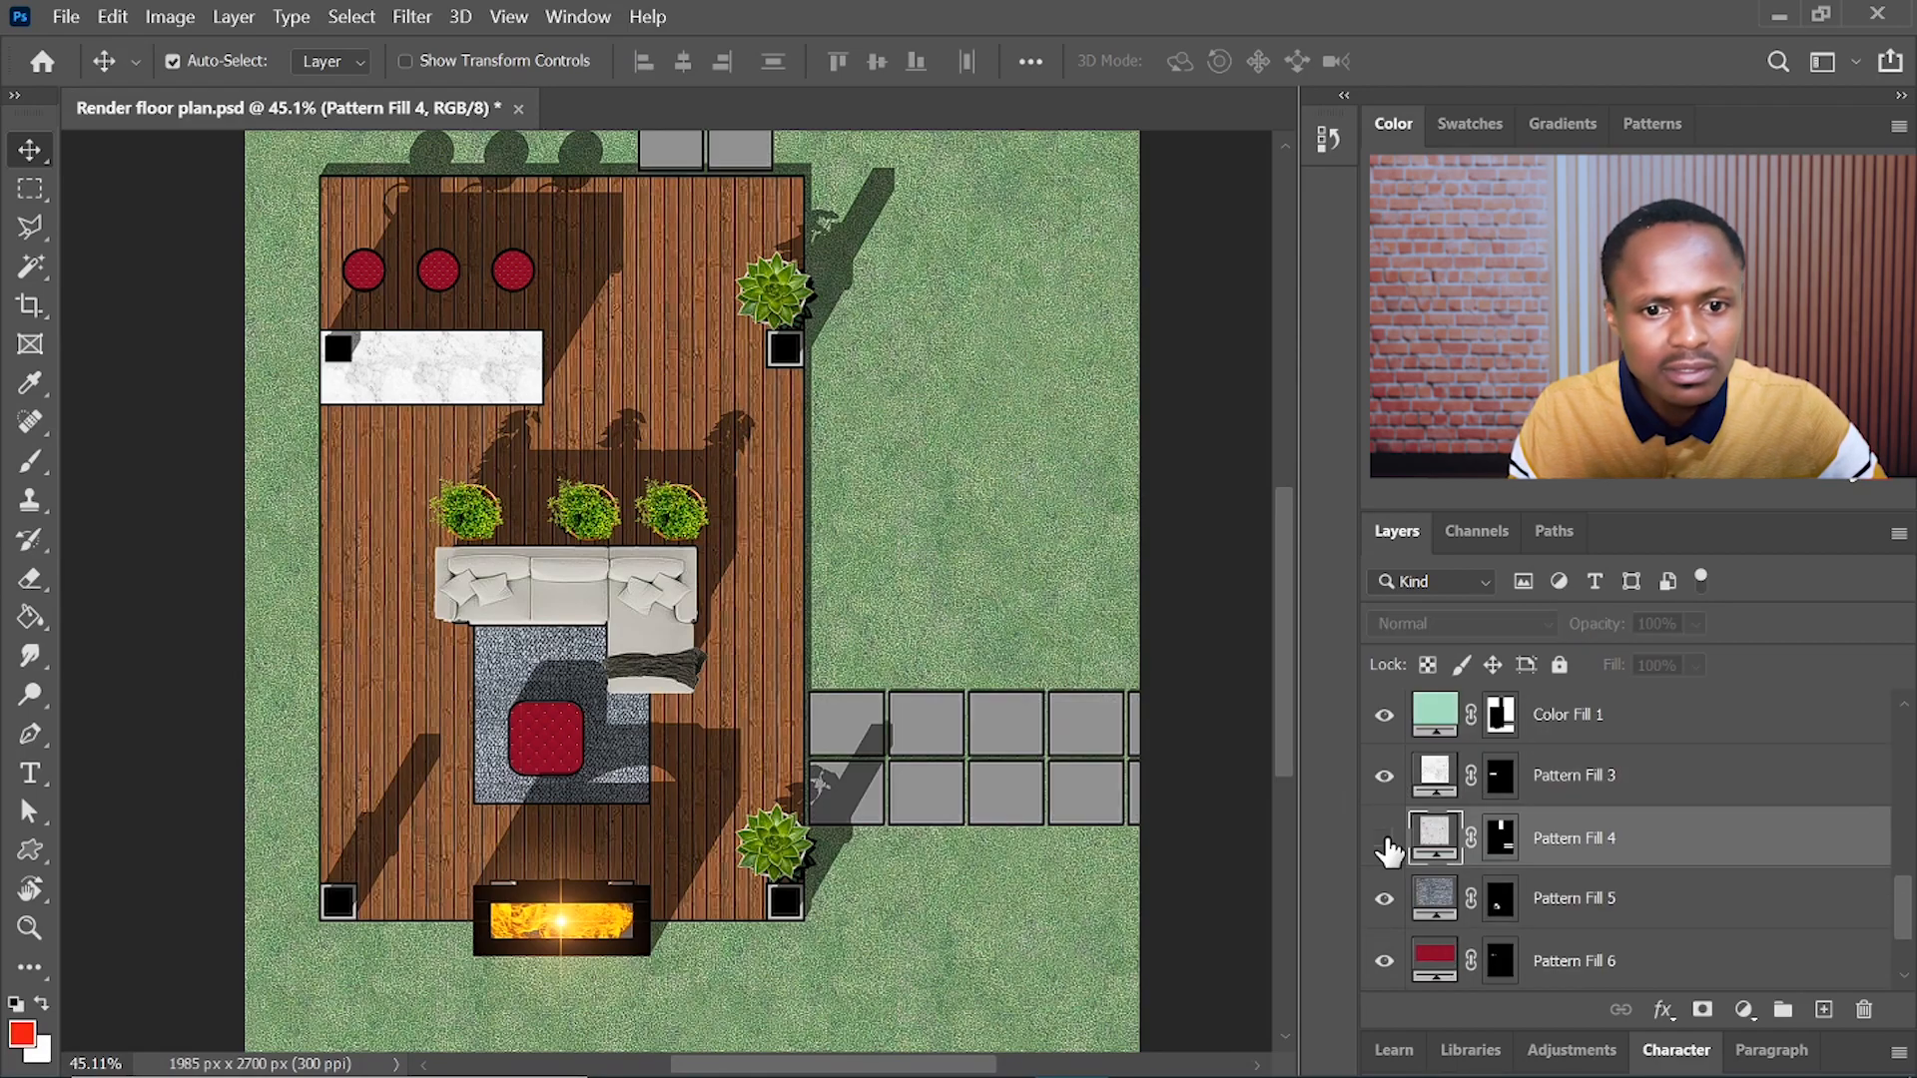
left_click(1385, 840)
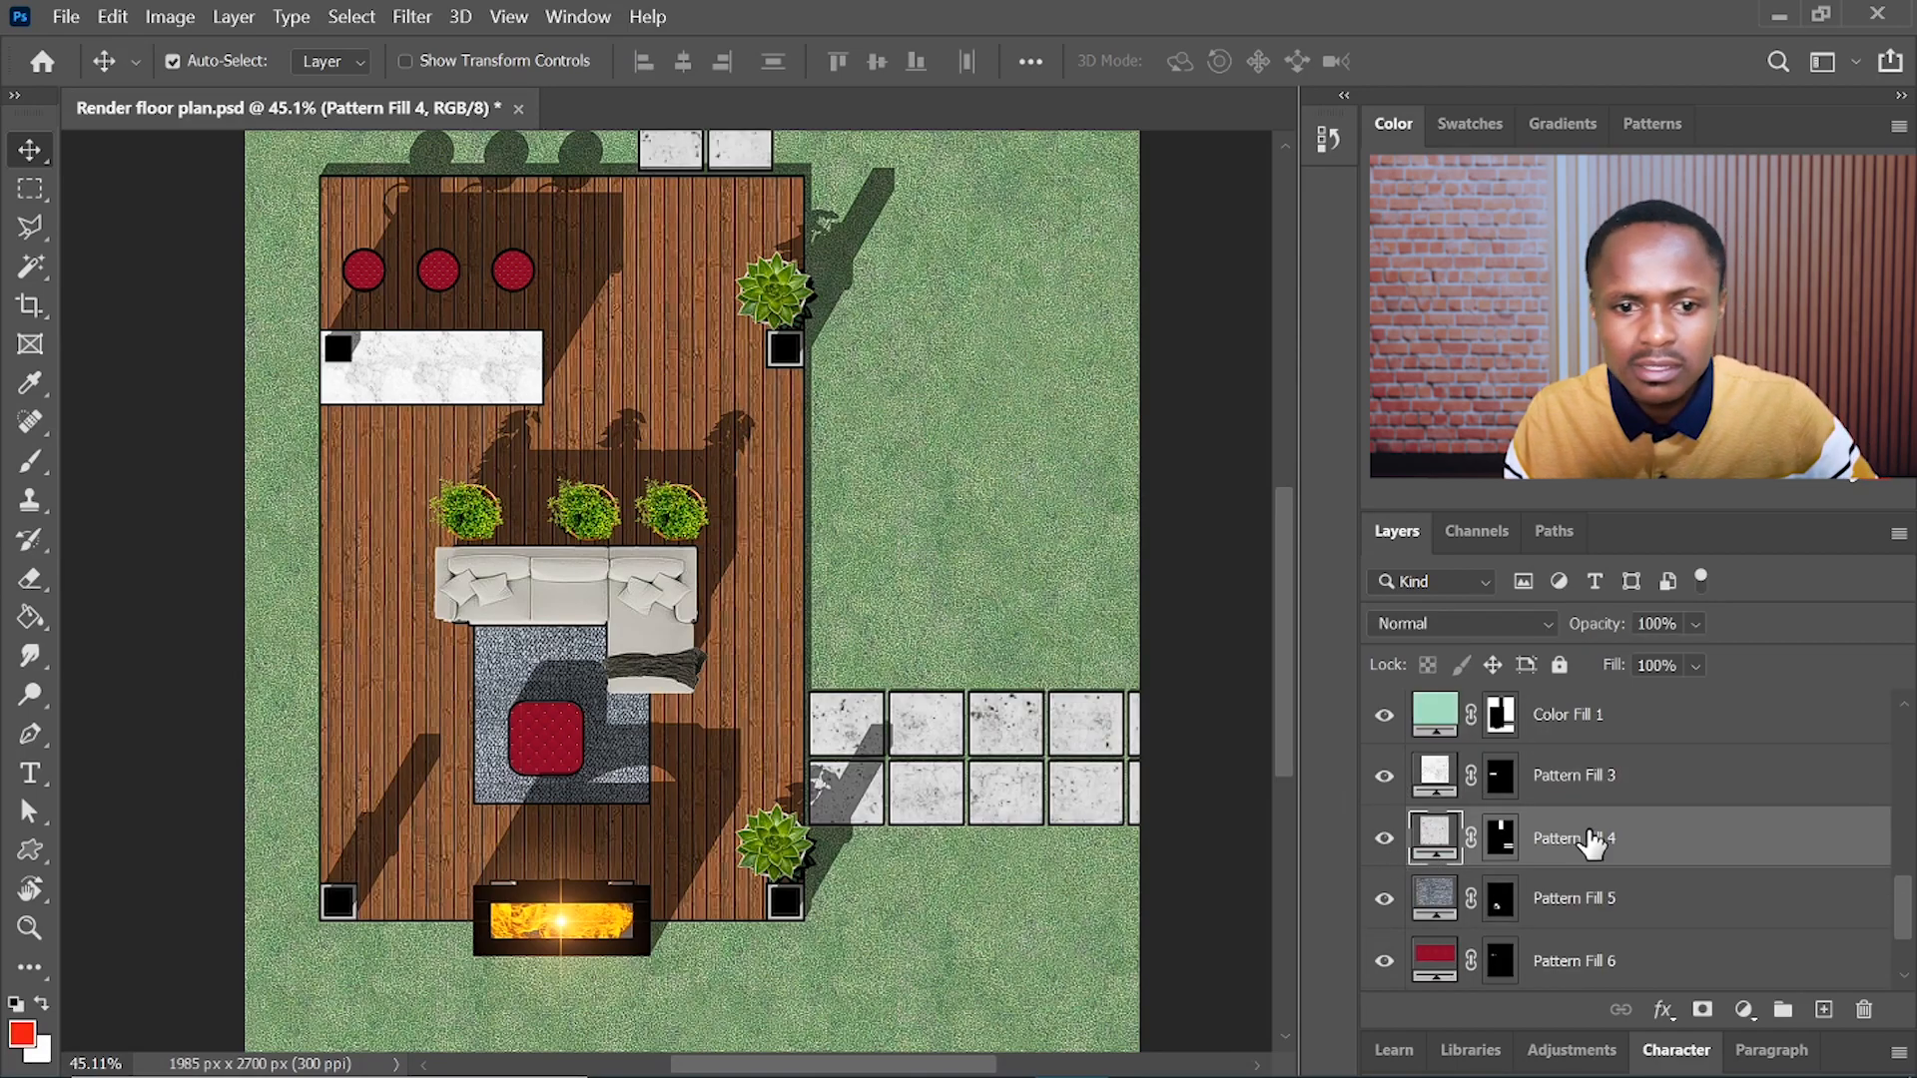
left_click(1542, 621)
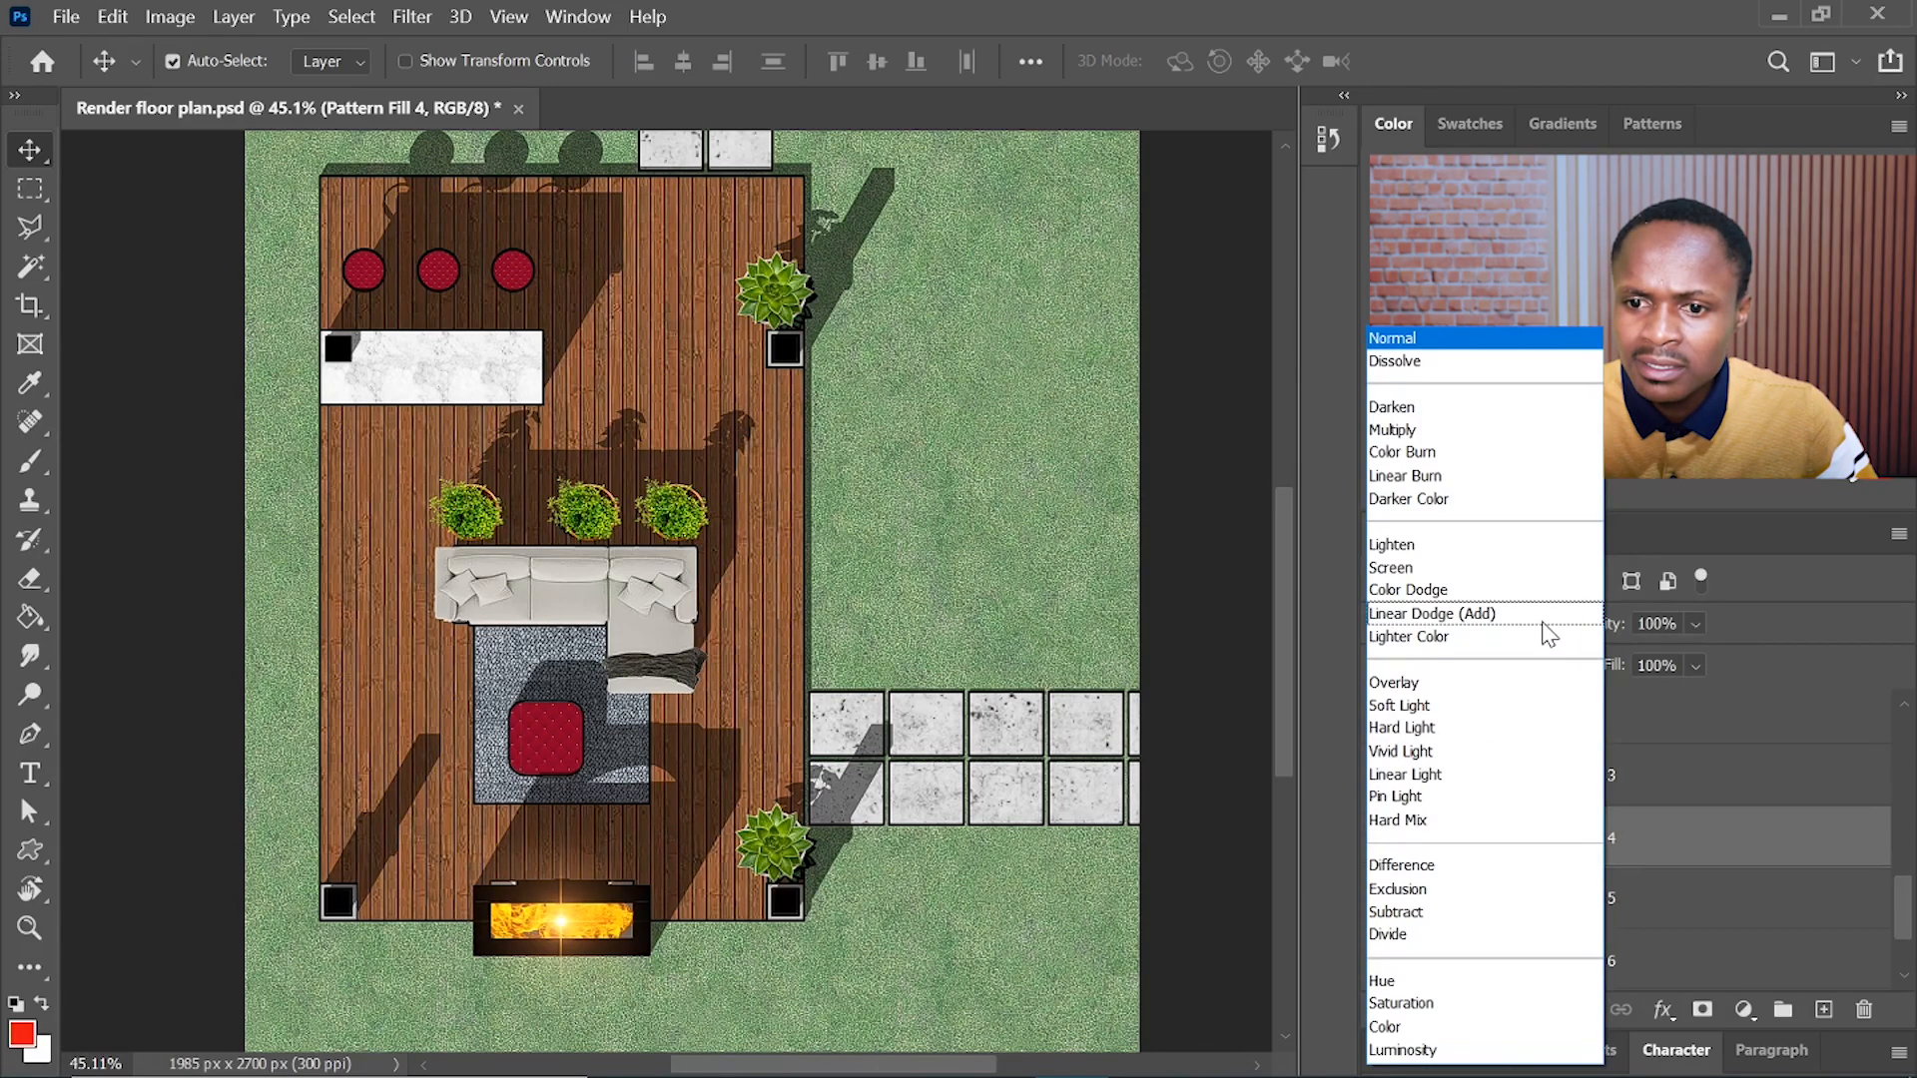
left_click(1397, 430)
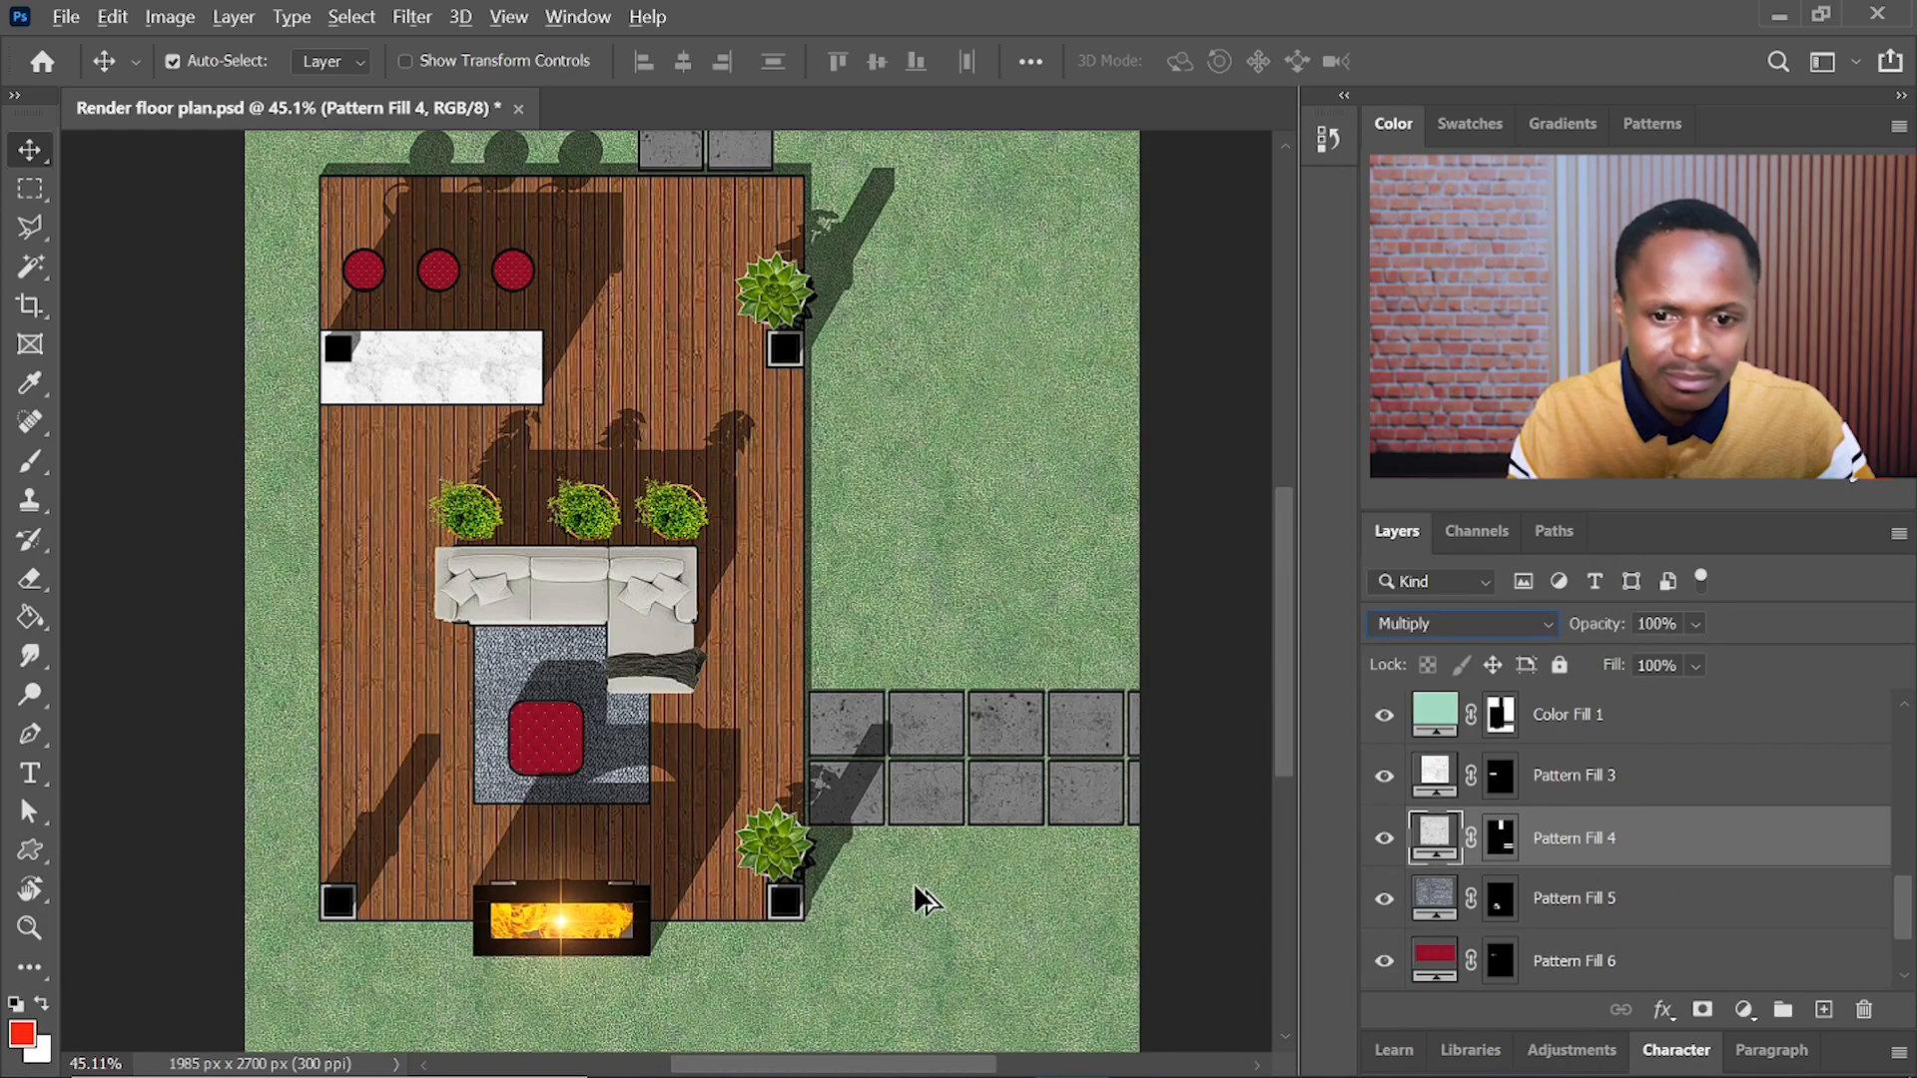
- Add a Curves adjustment above the couch layer, raise its highlights to brighten the couch, and clip it to that layer
left_click(610, 606)
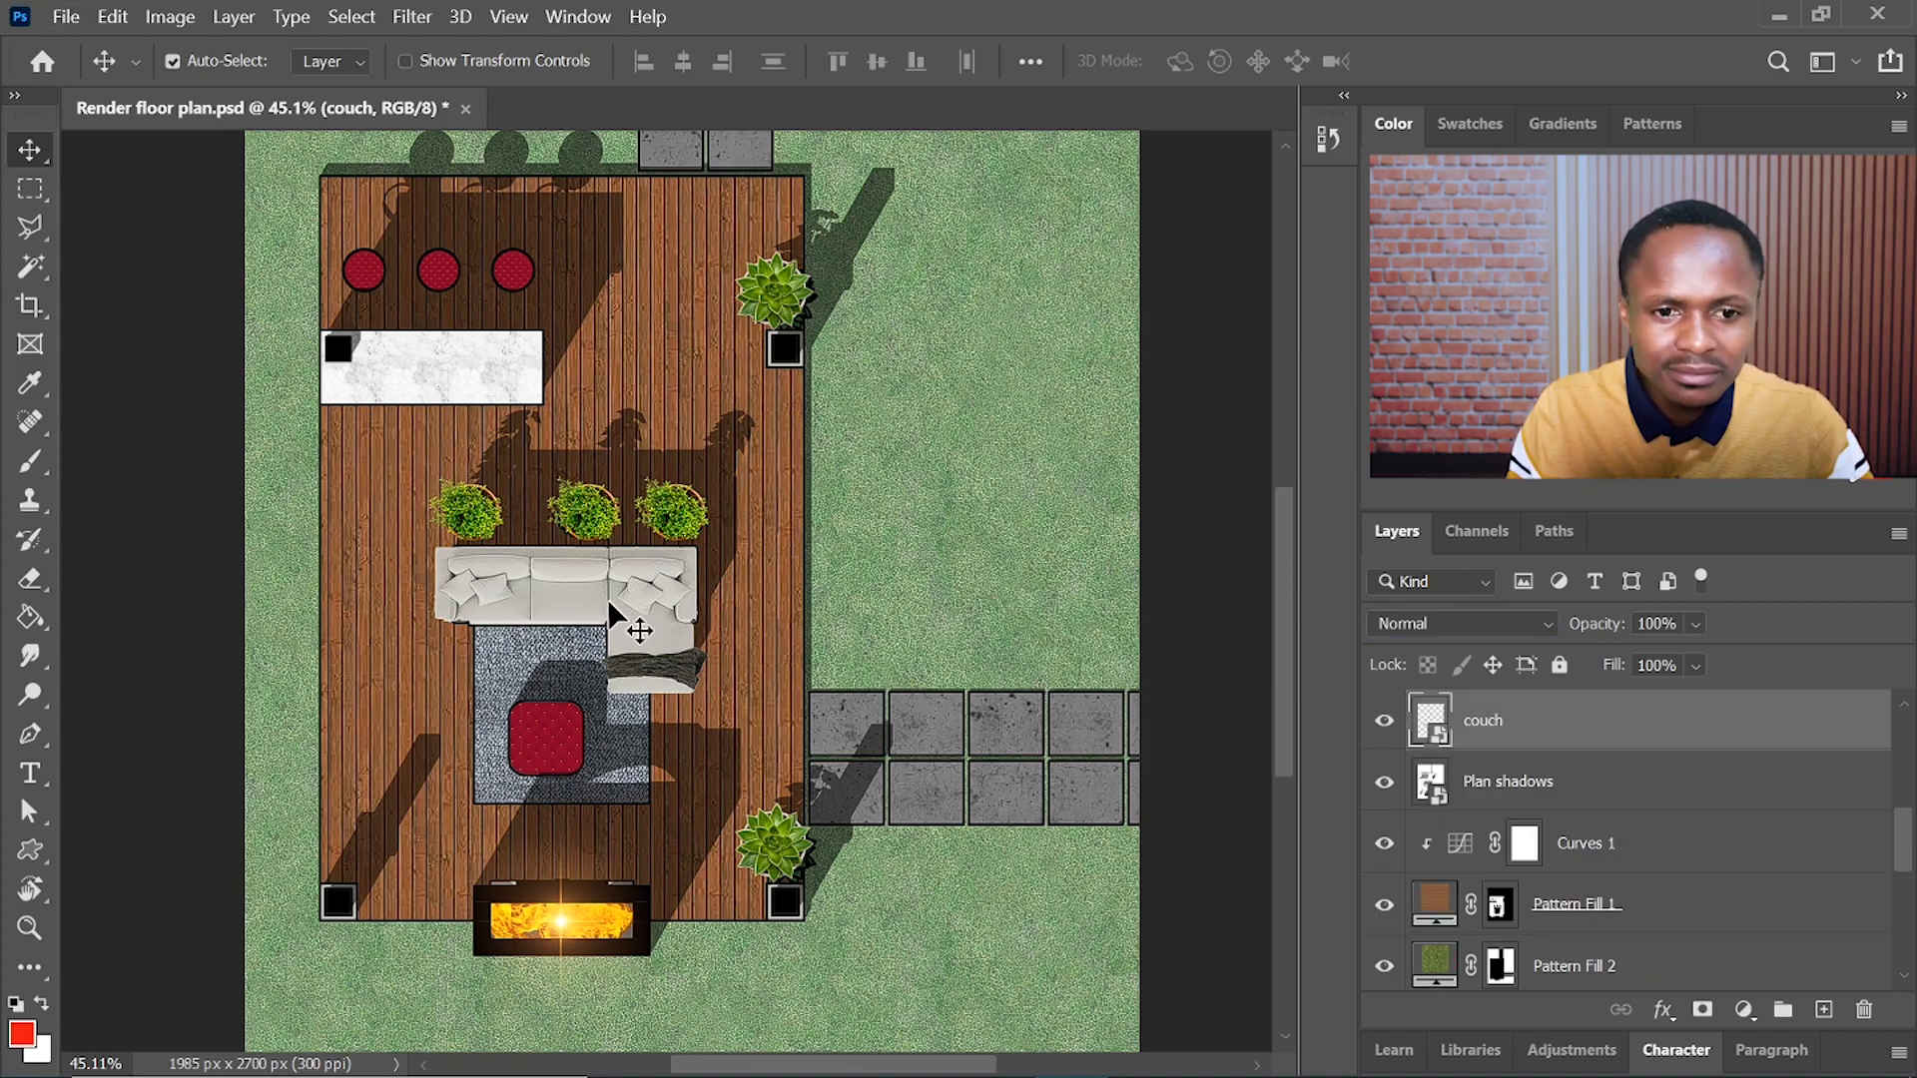
left_click(1744, 1011)
left_click(1737, 639)
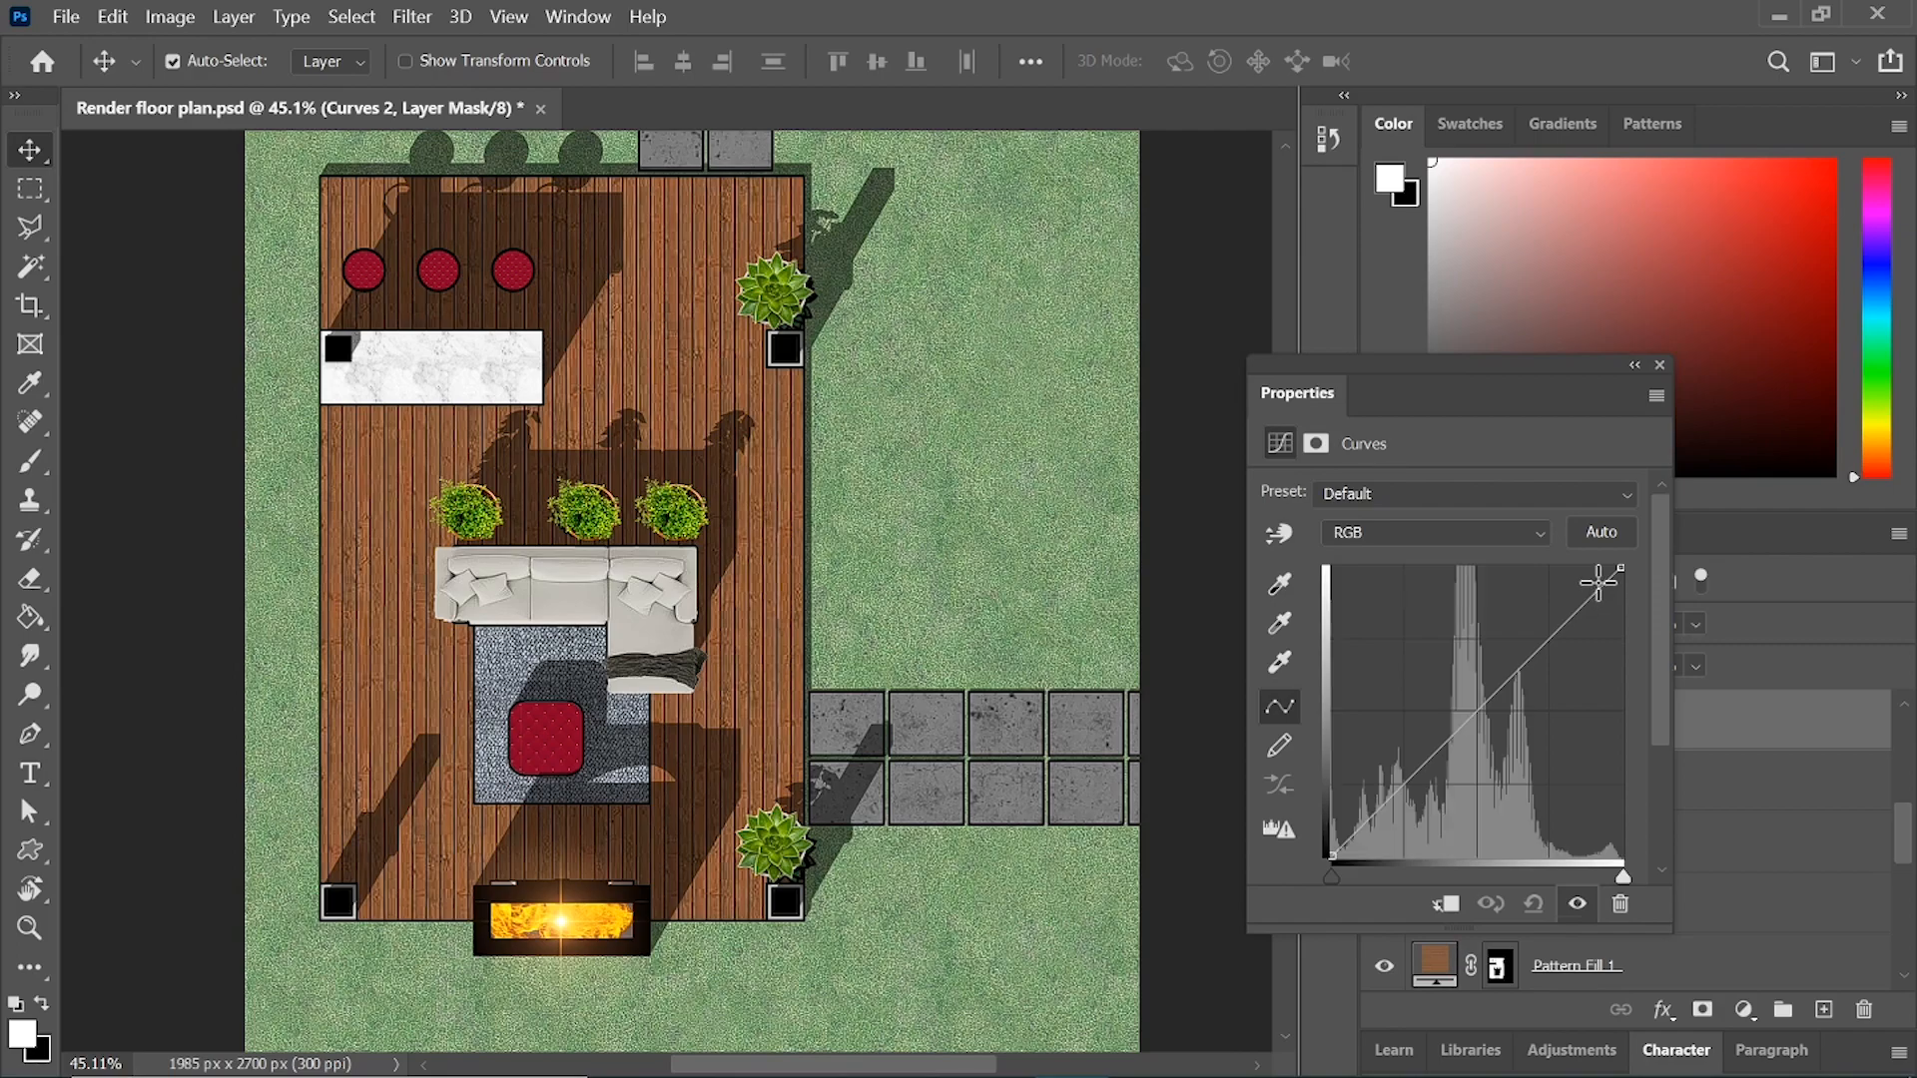
left_click_drag(1598, 583, 1596, 584)
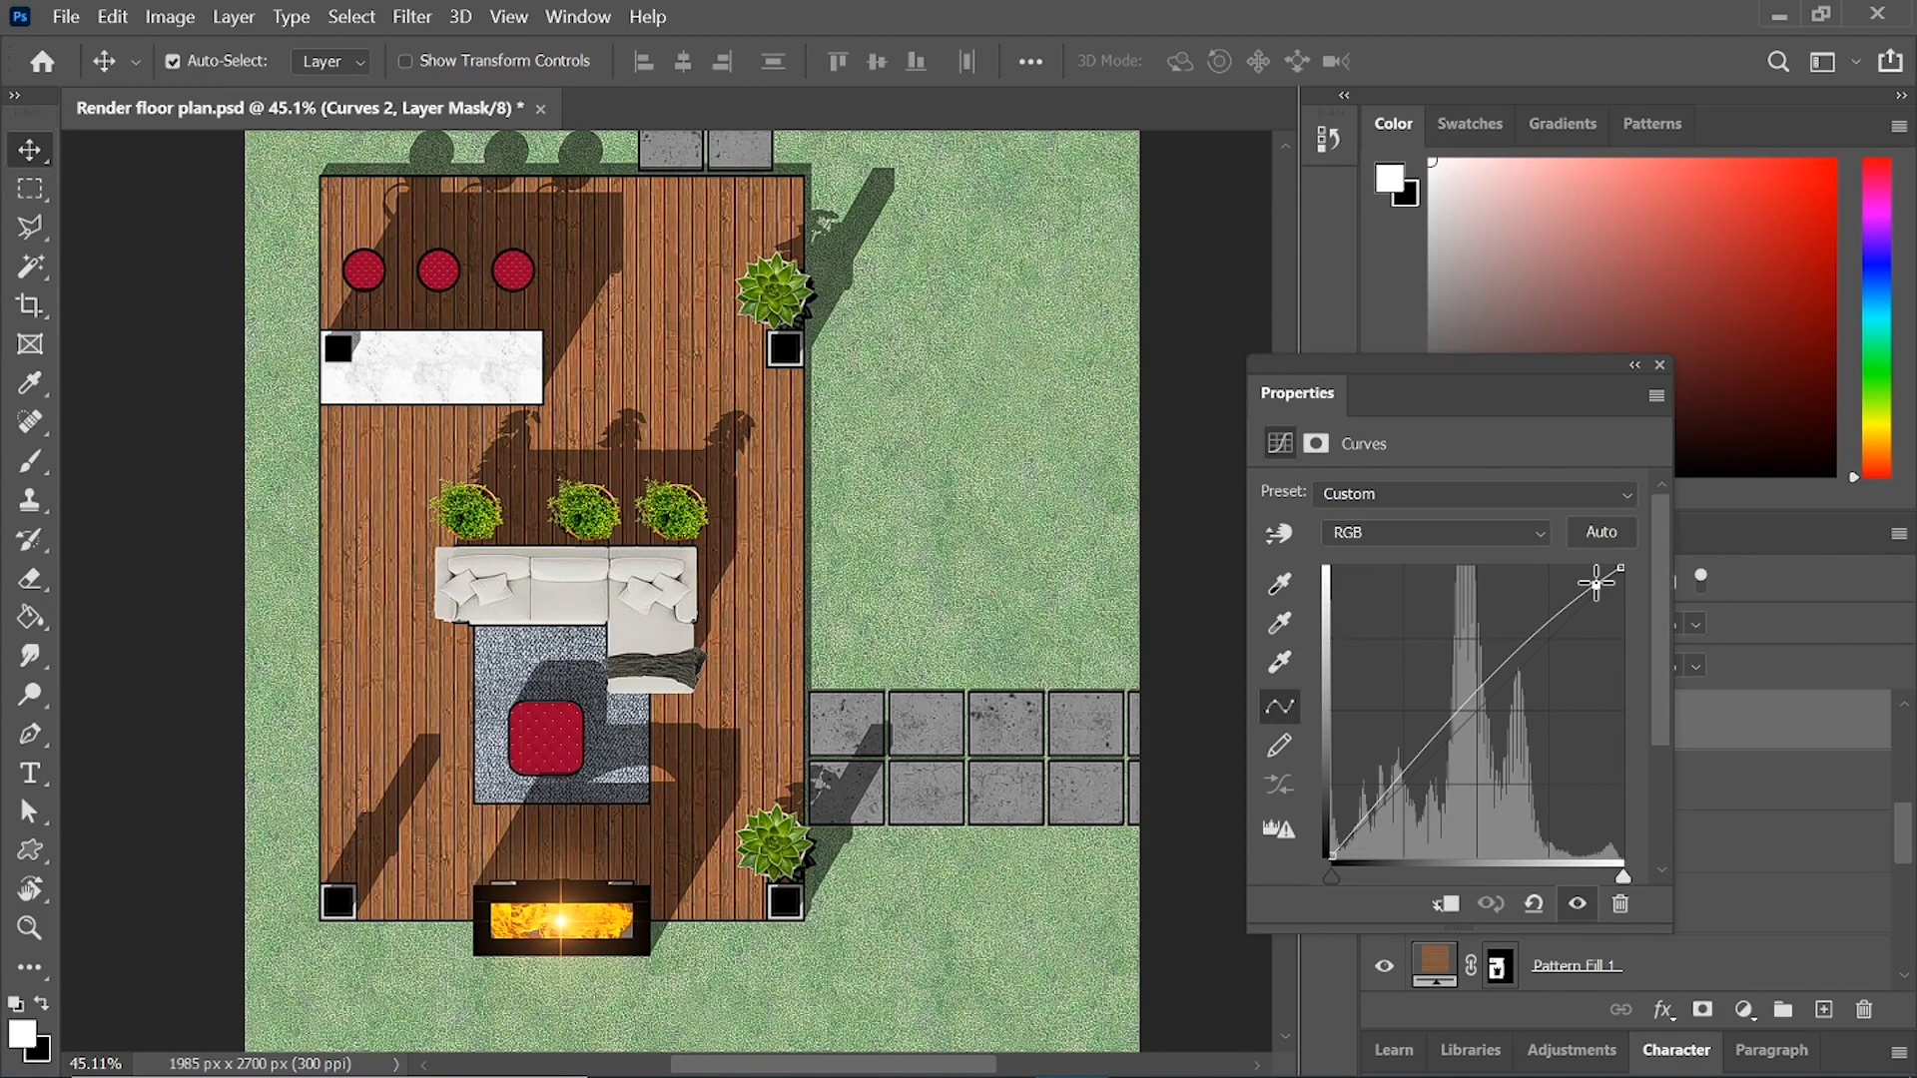
left_click(1456, 911)
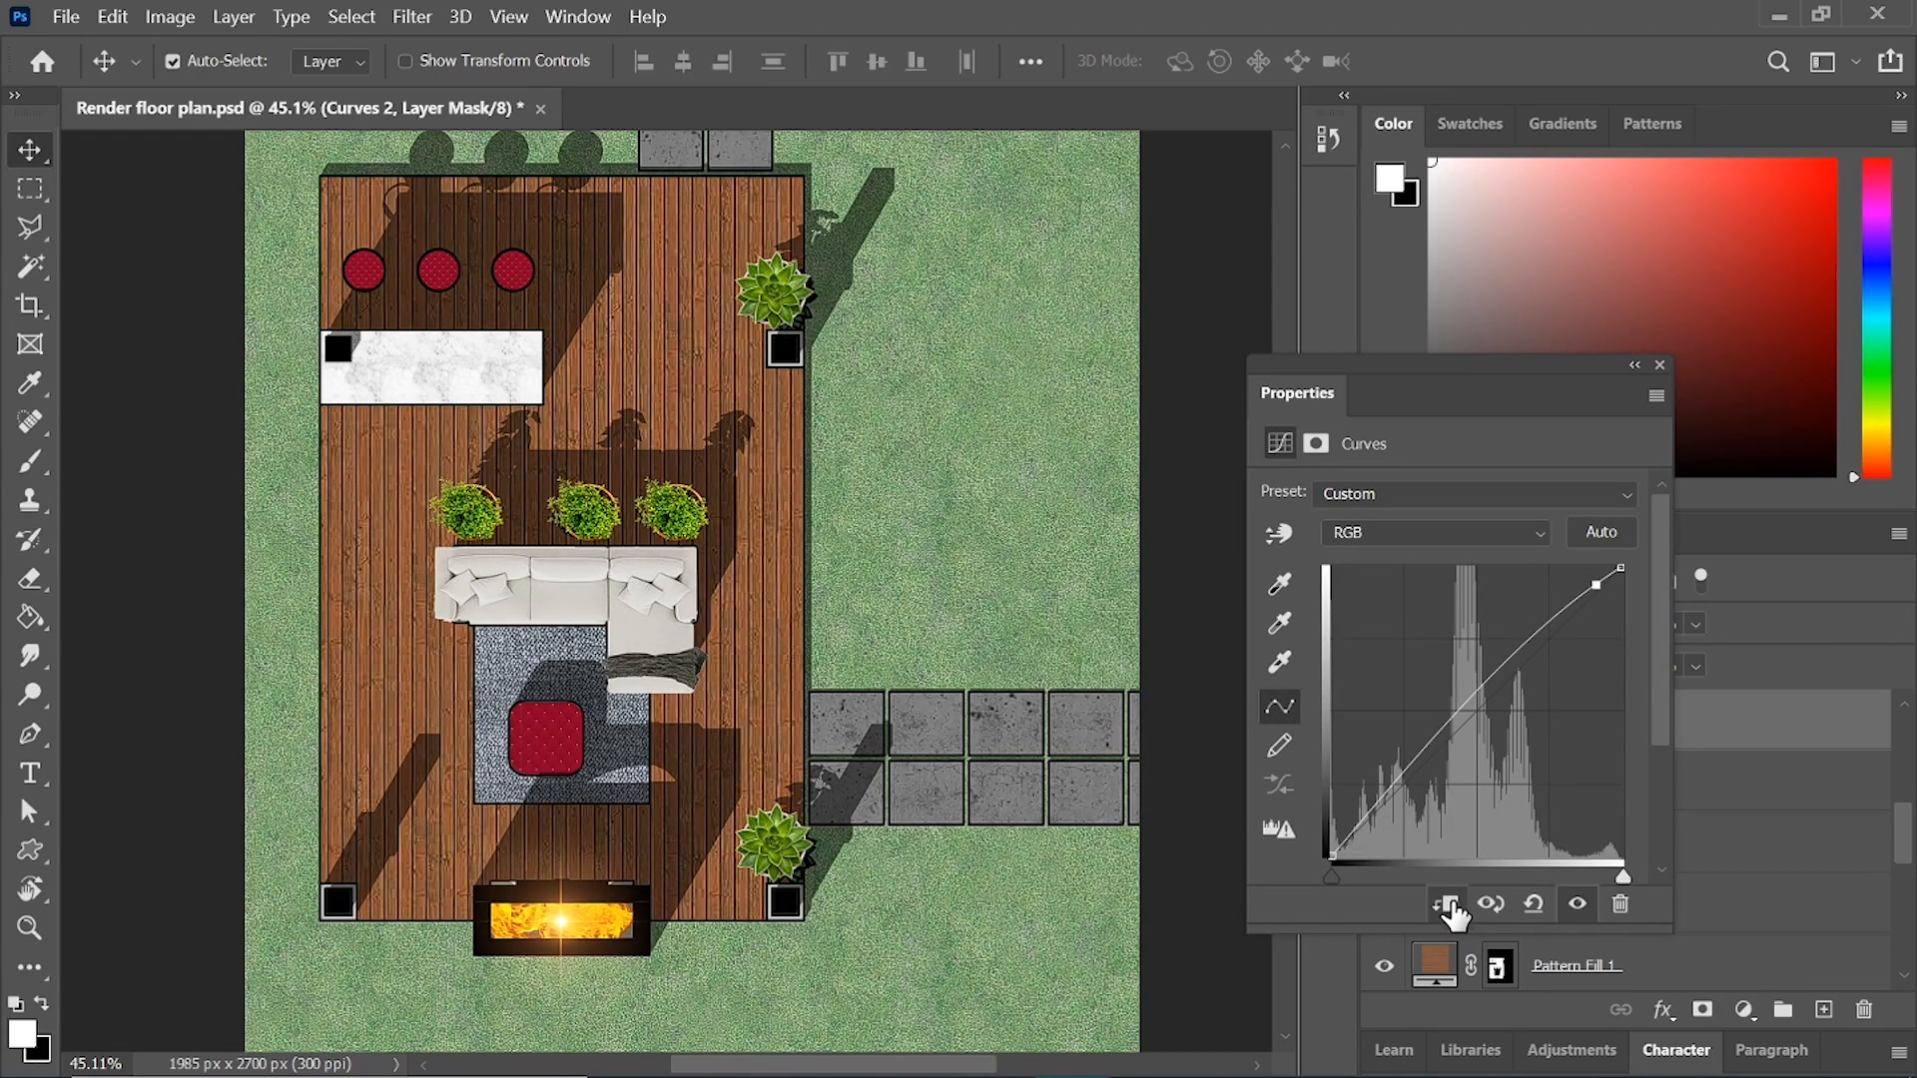
- Darken the lower tones of the couch's Curves adjustment slightly to add contrast
left_click_drag(1506, 389, 1466, 393)
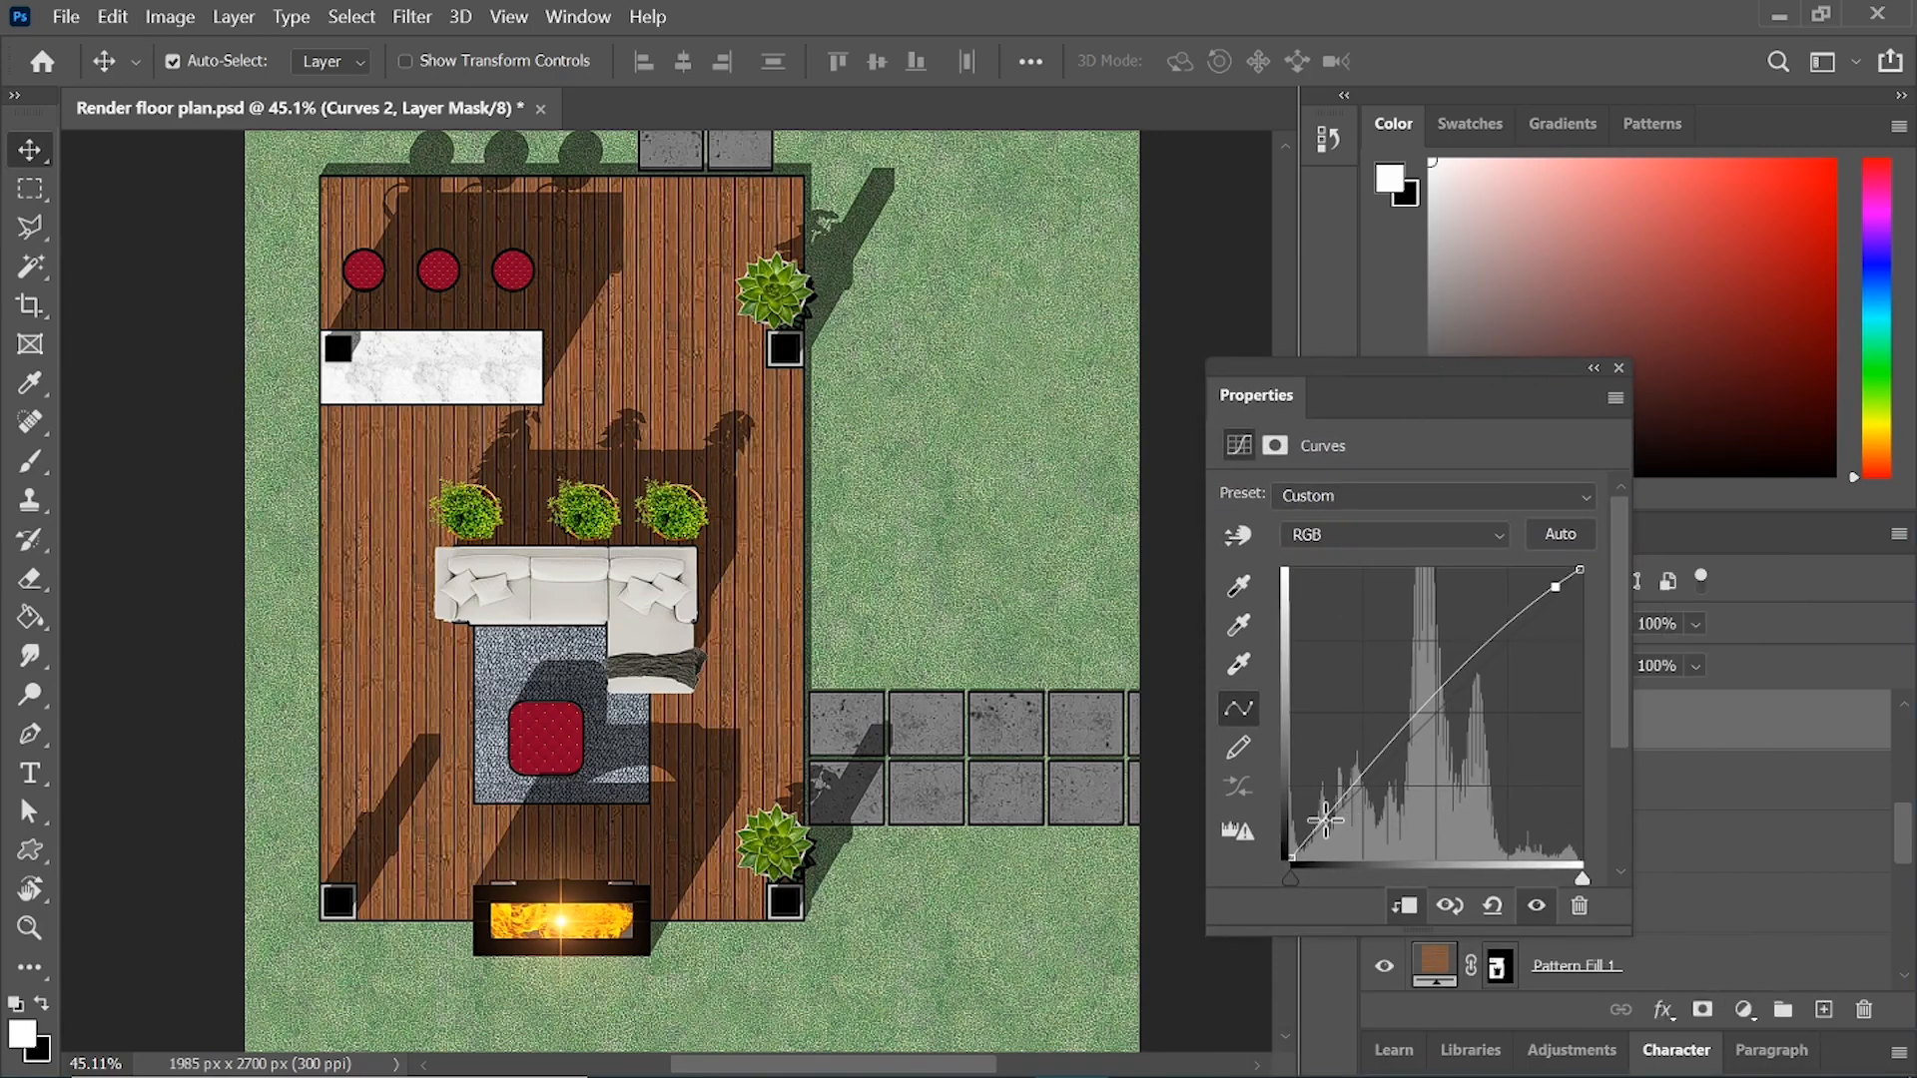
left_click_drag(1323, 829, 1322, 839)
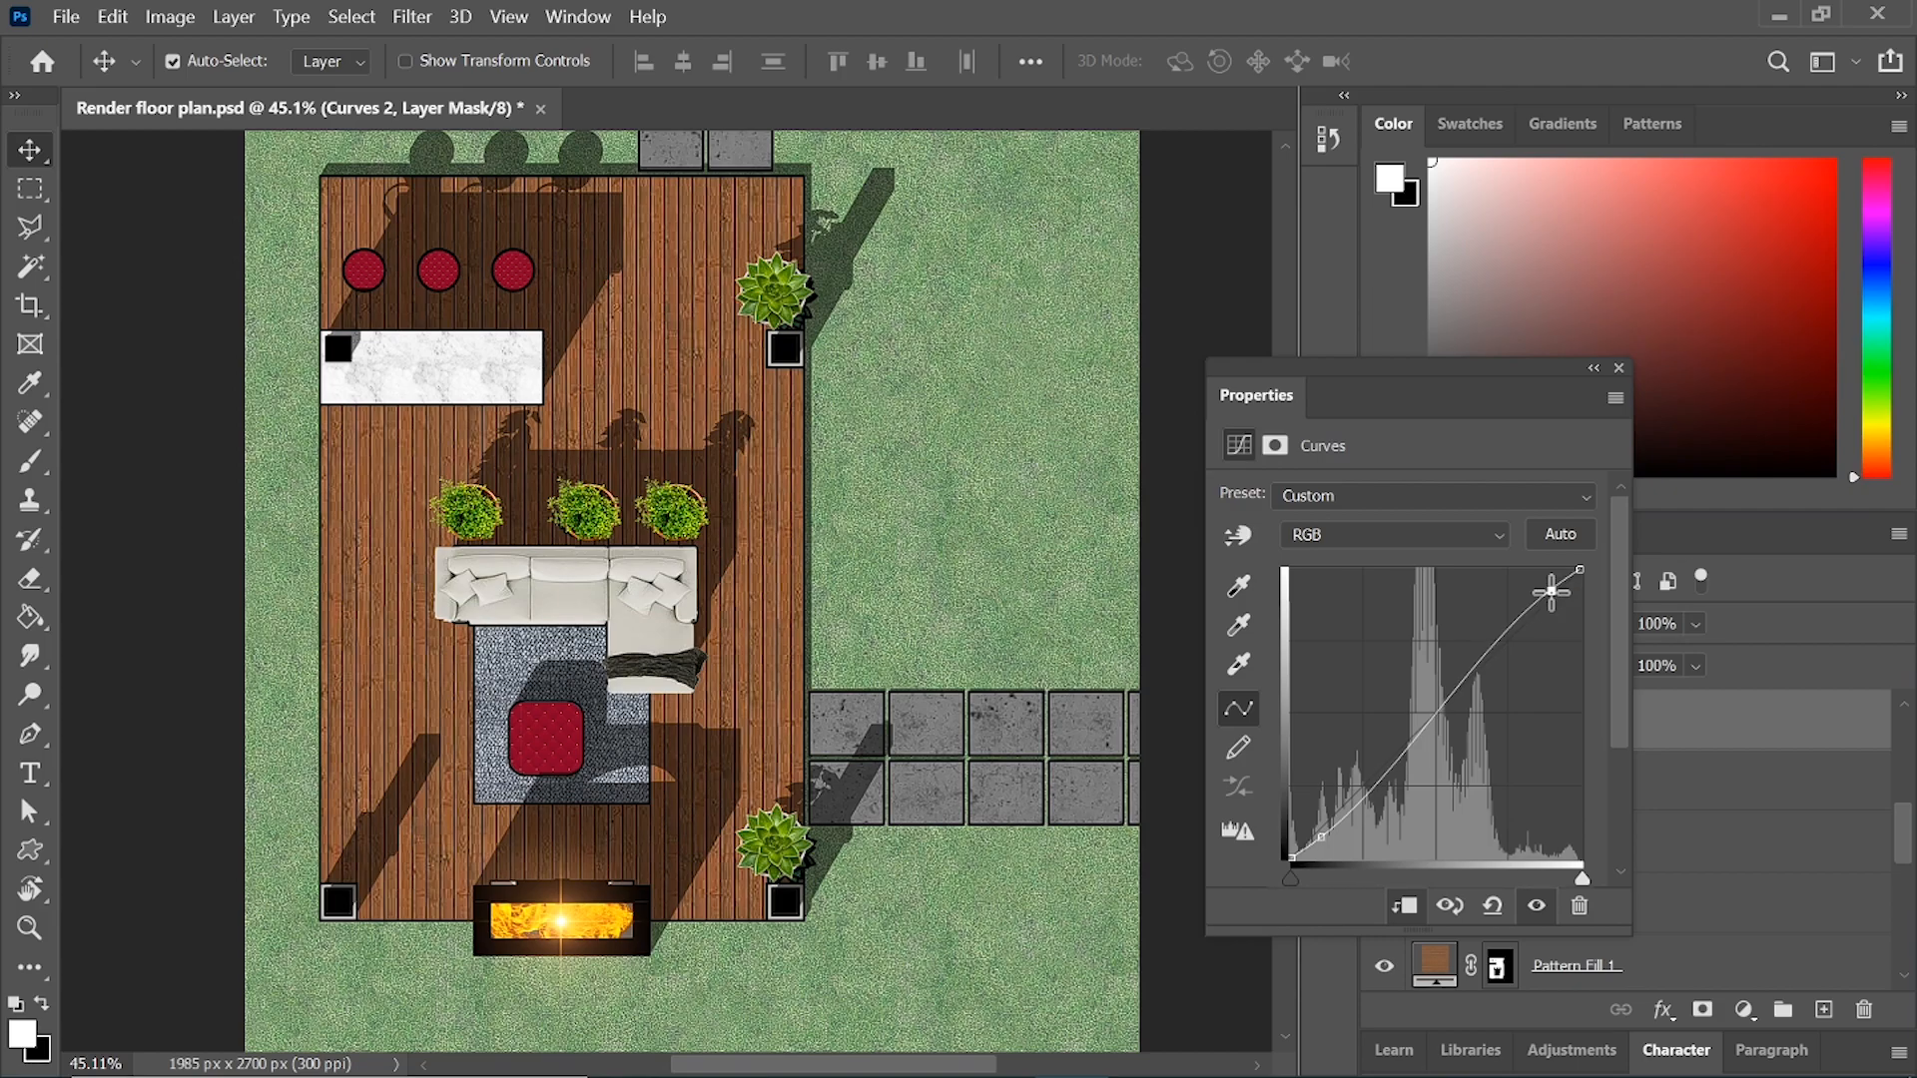
left_click(1620, 369)
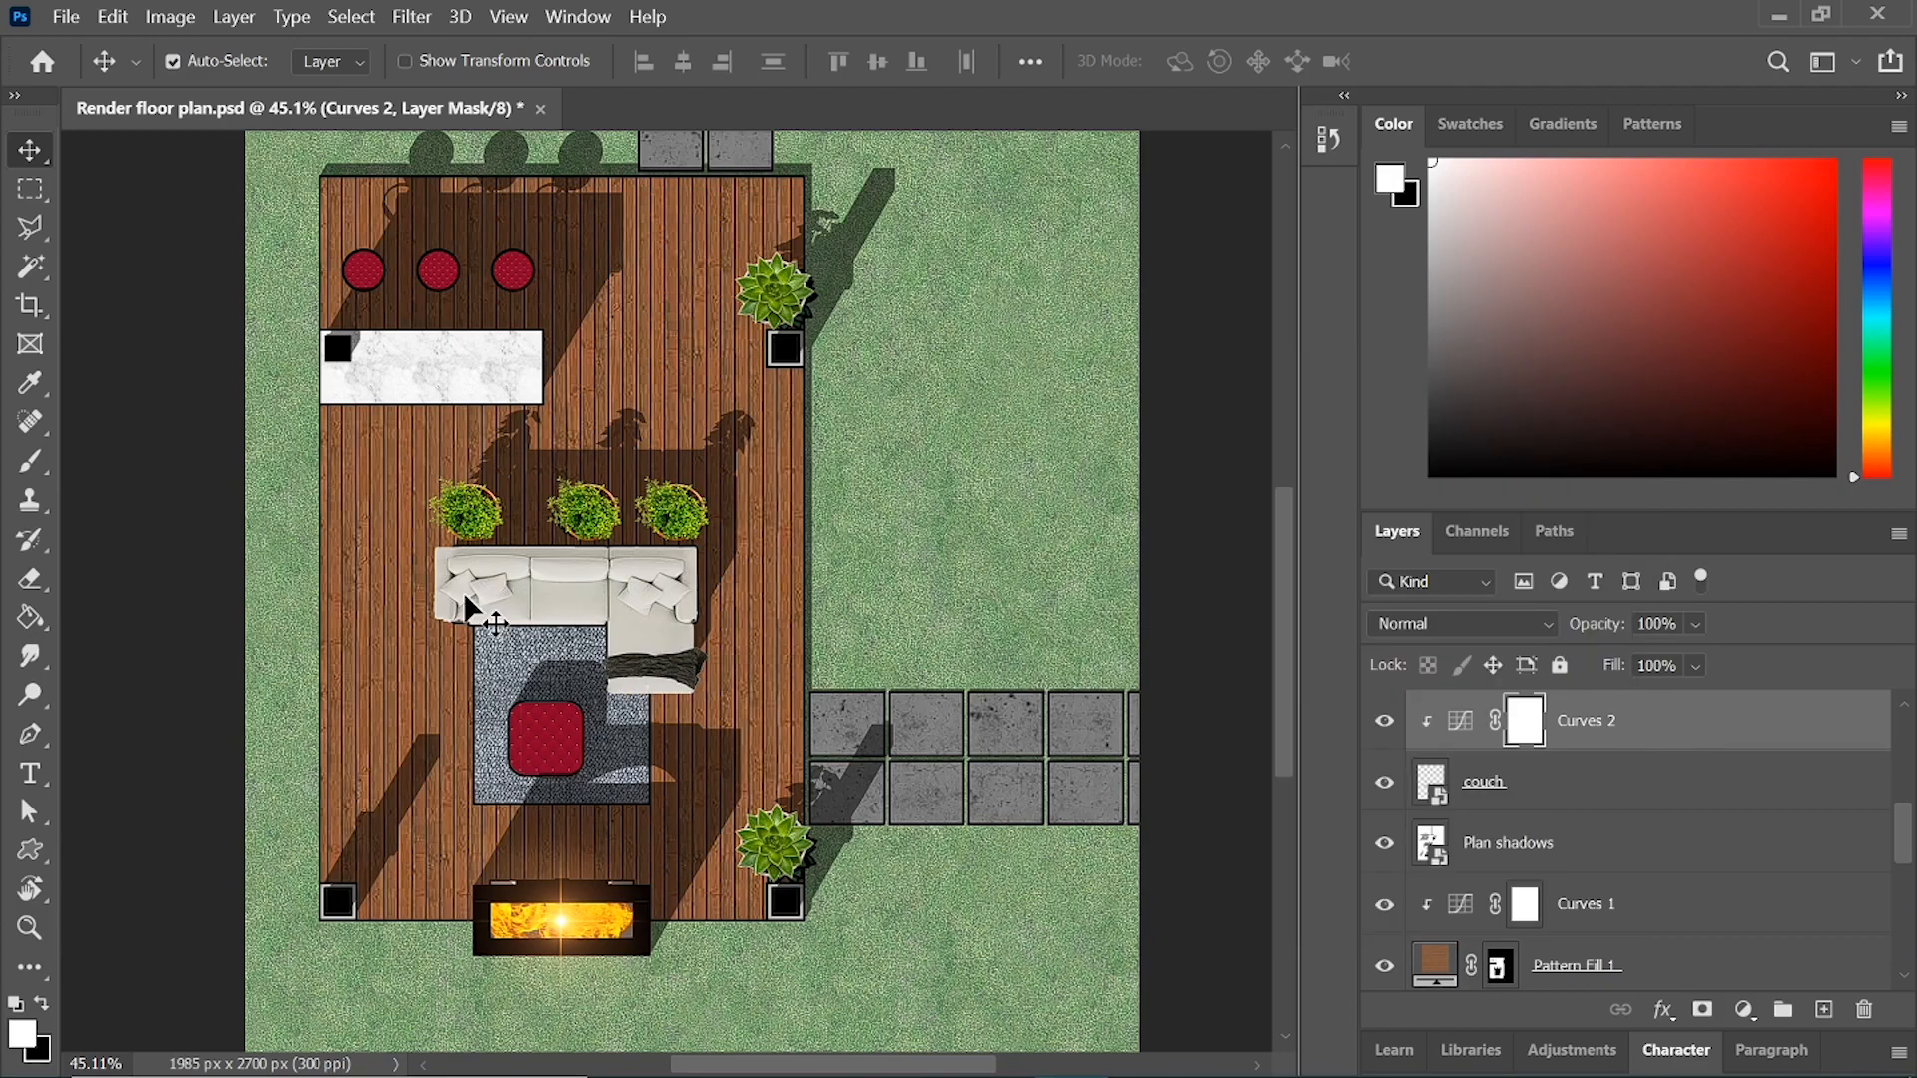
- Group the three Planter 02 layers behind the couch and name the group Planter 1
left_click(467, 520)
scroll(1662, 776, "up", 2)
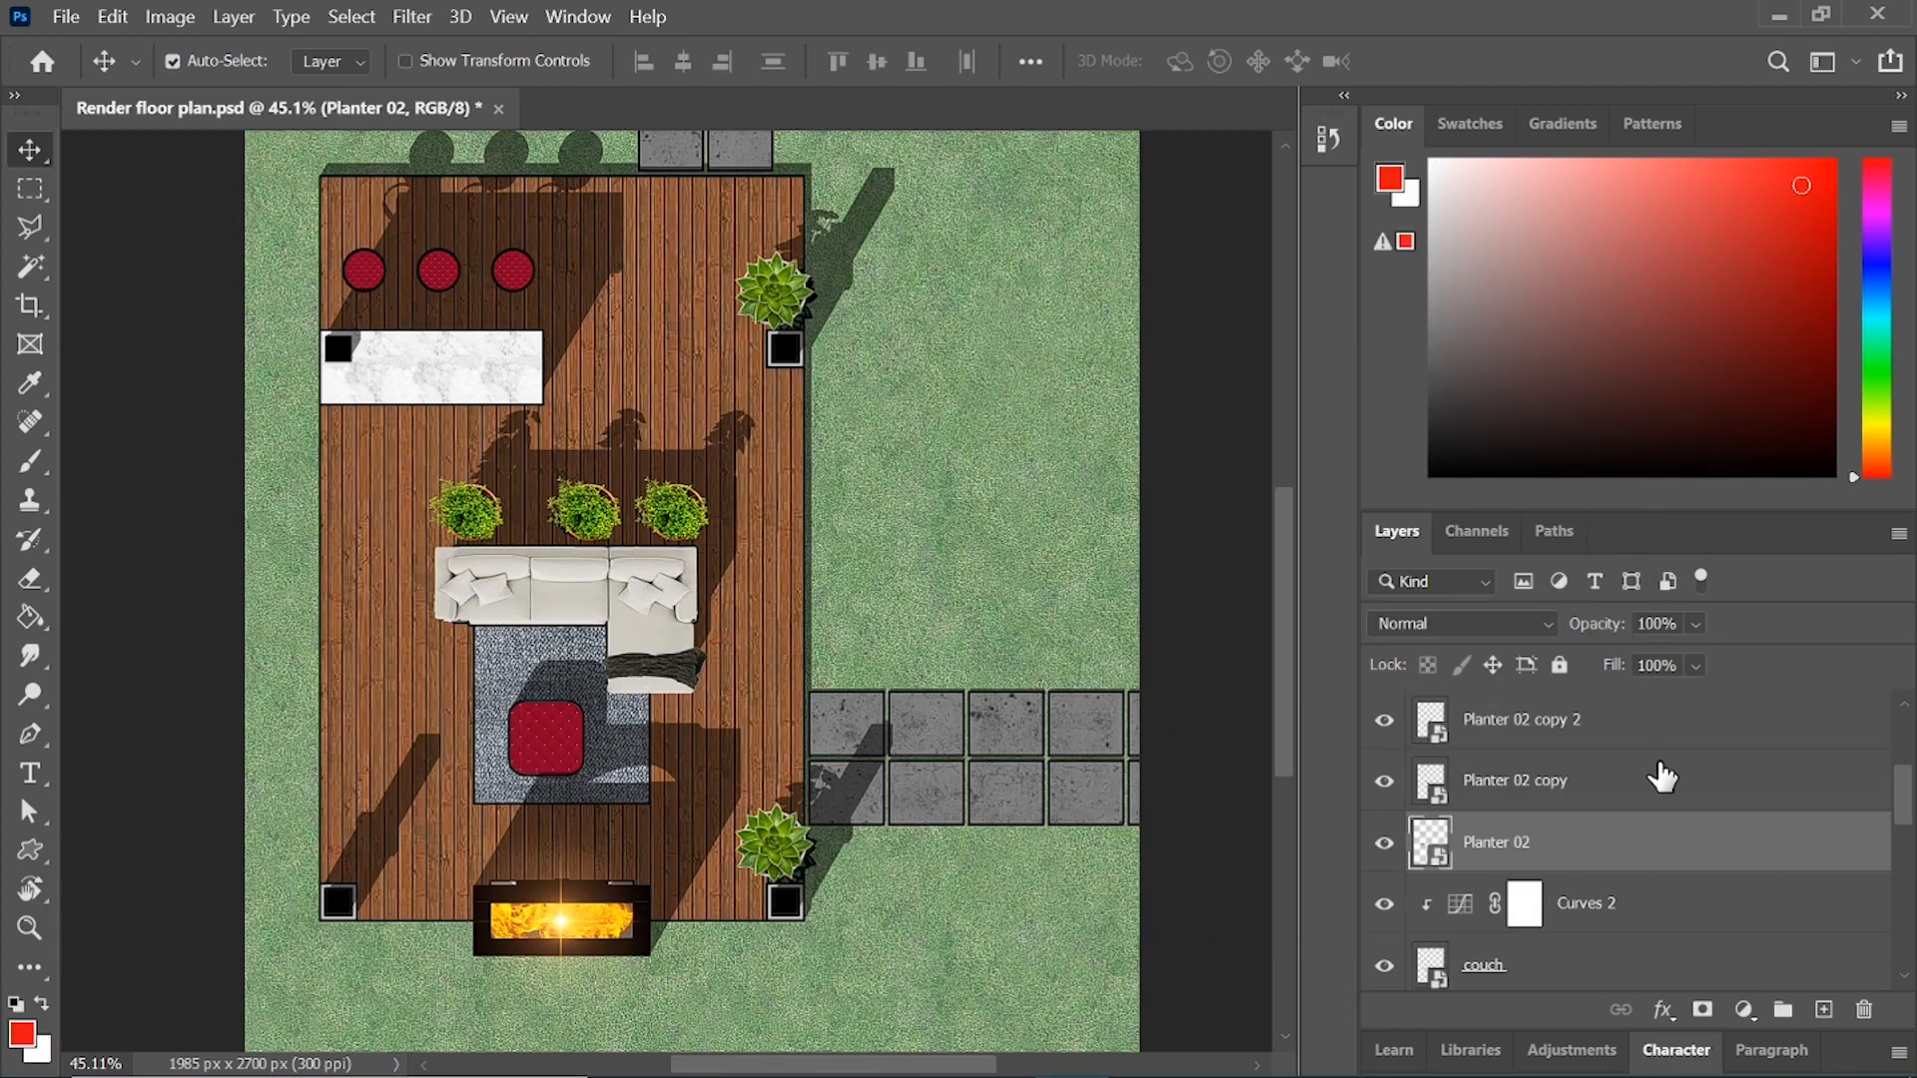
scroll(1662, 831, "up", 2)
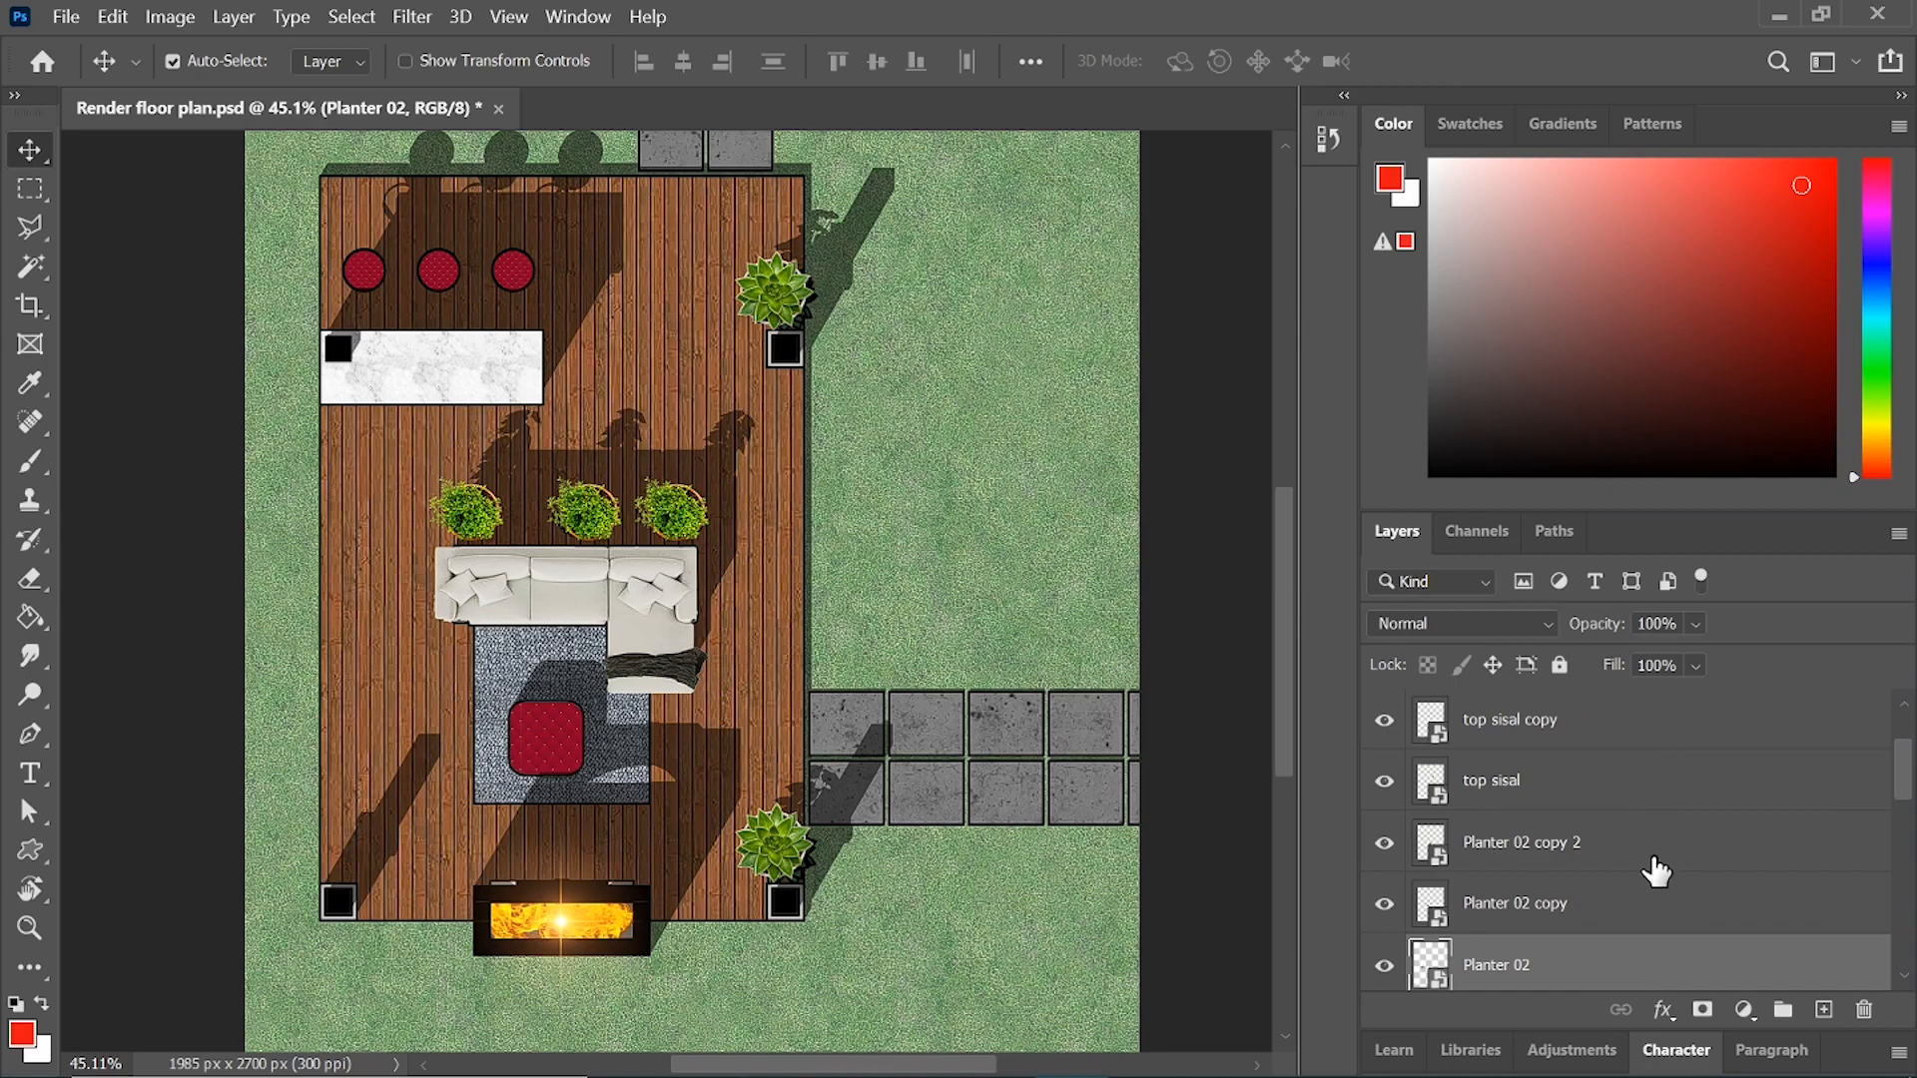
left_click(1598, 843, "shift")
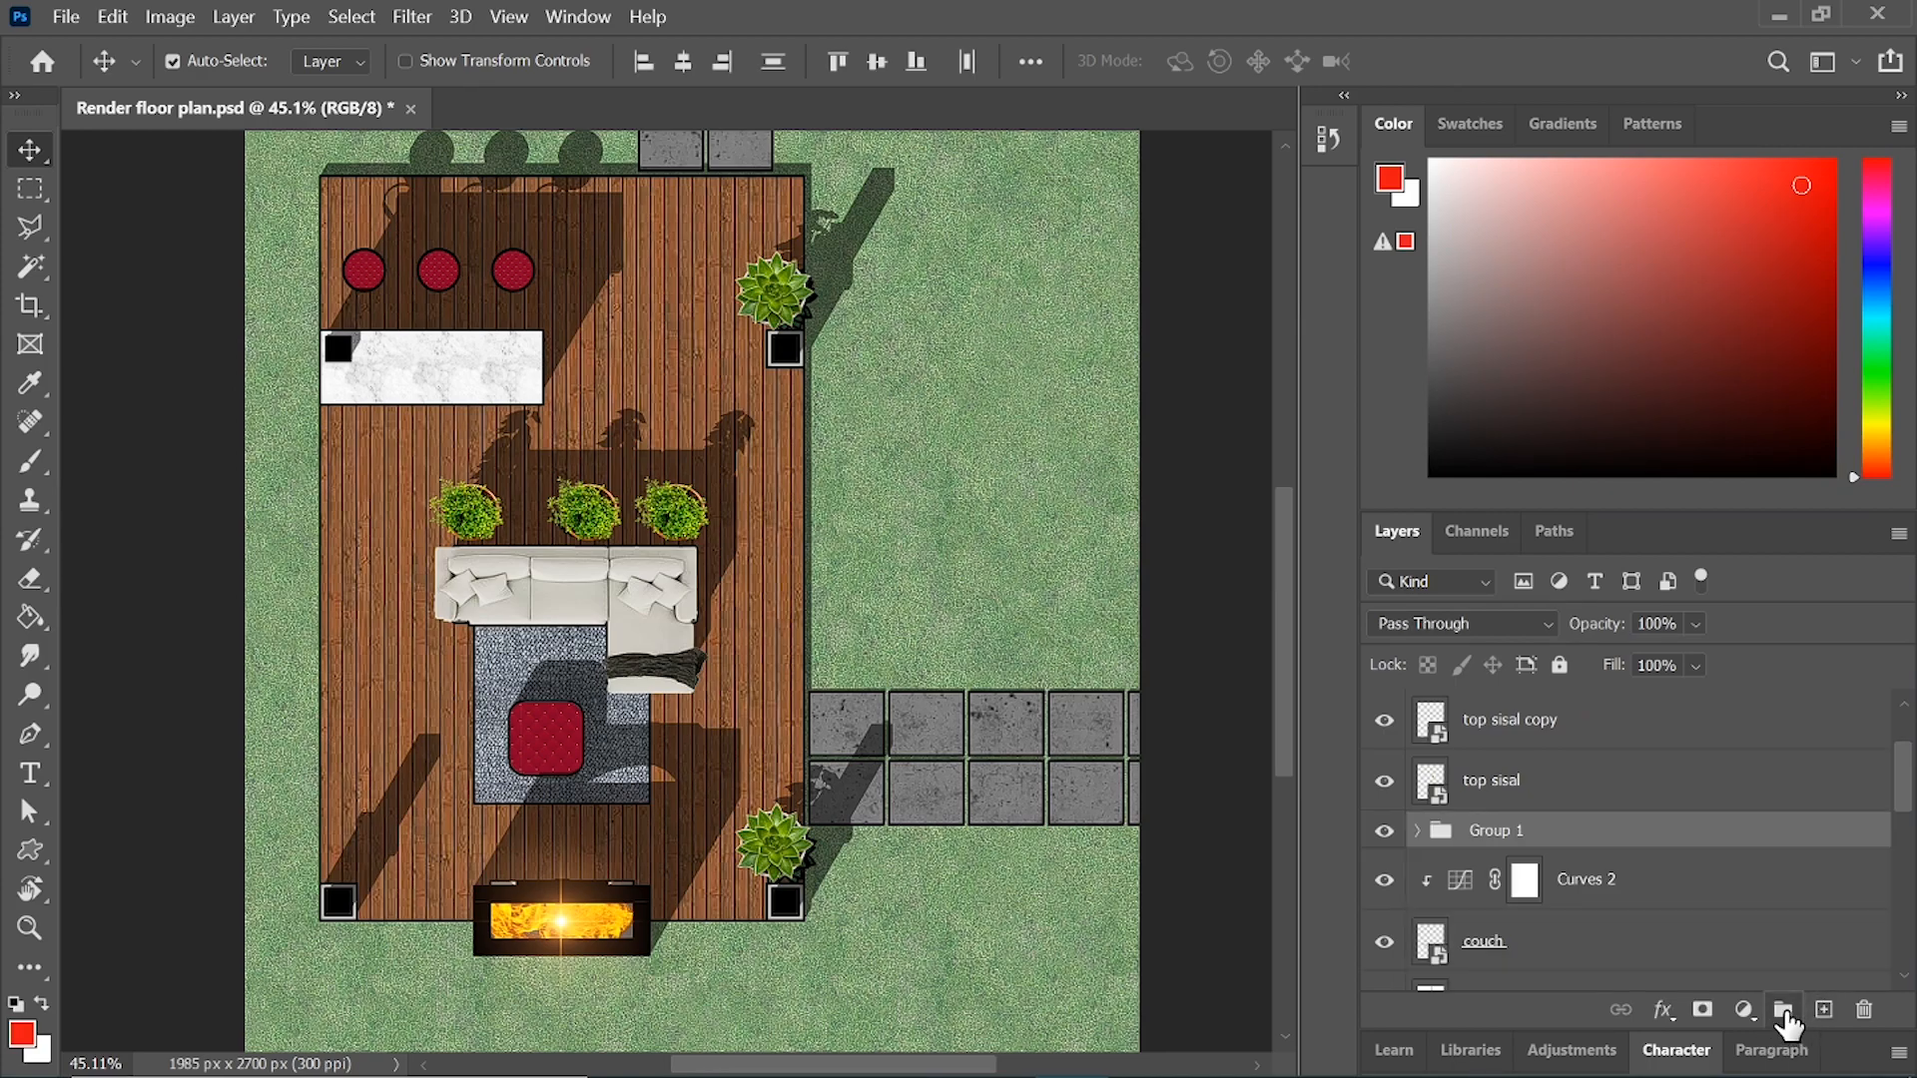
left_click(1783, 1009)
double_click(1504, 832)
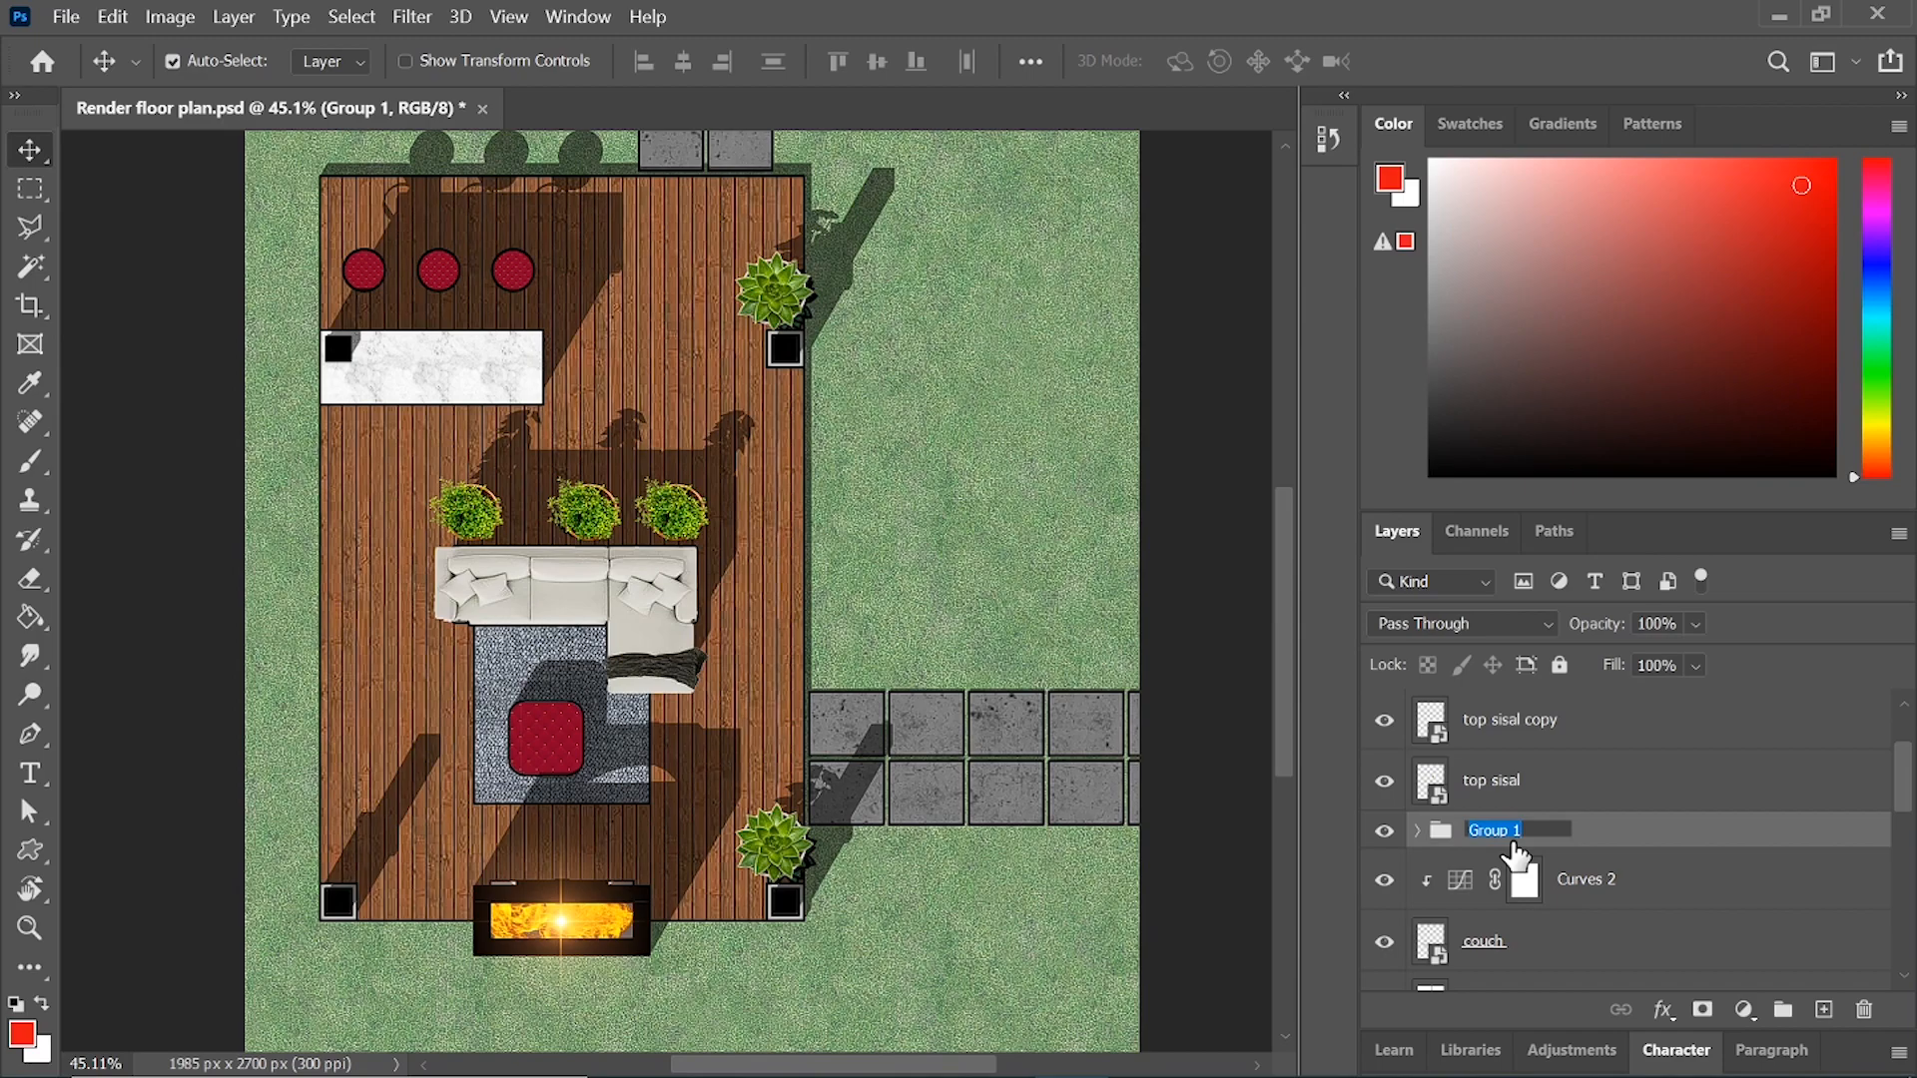
type("Planter ")
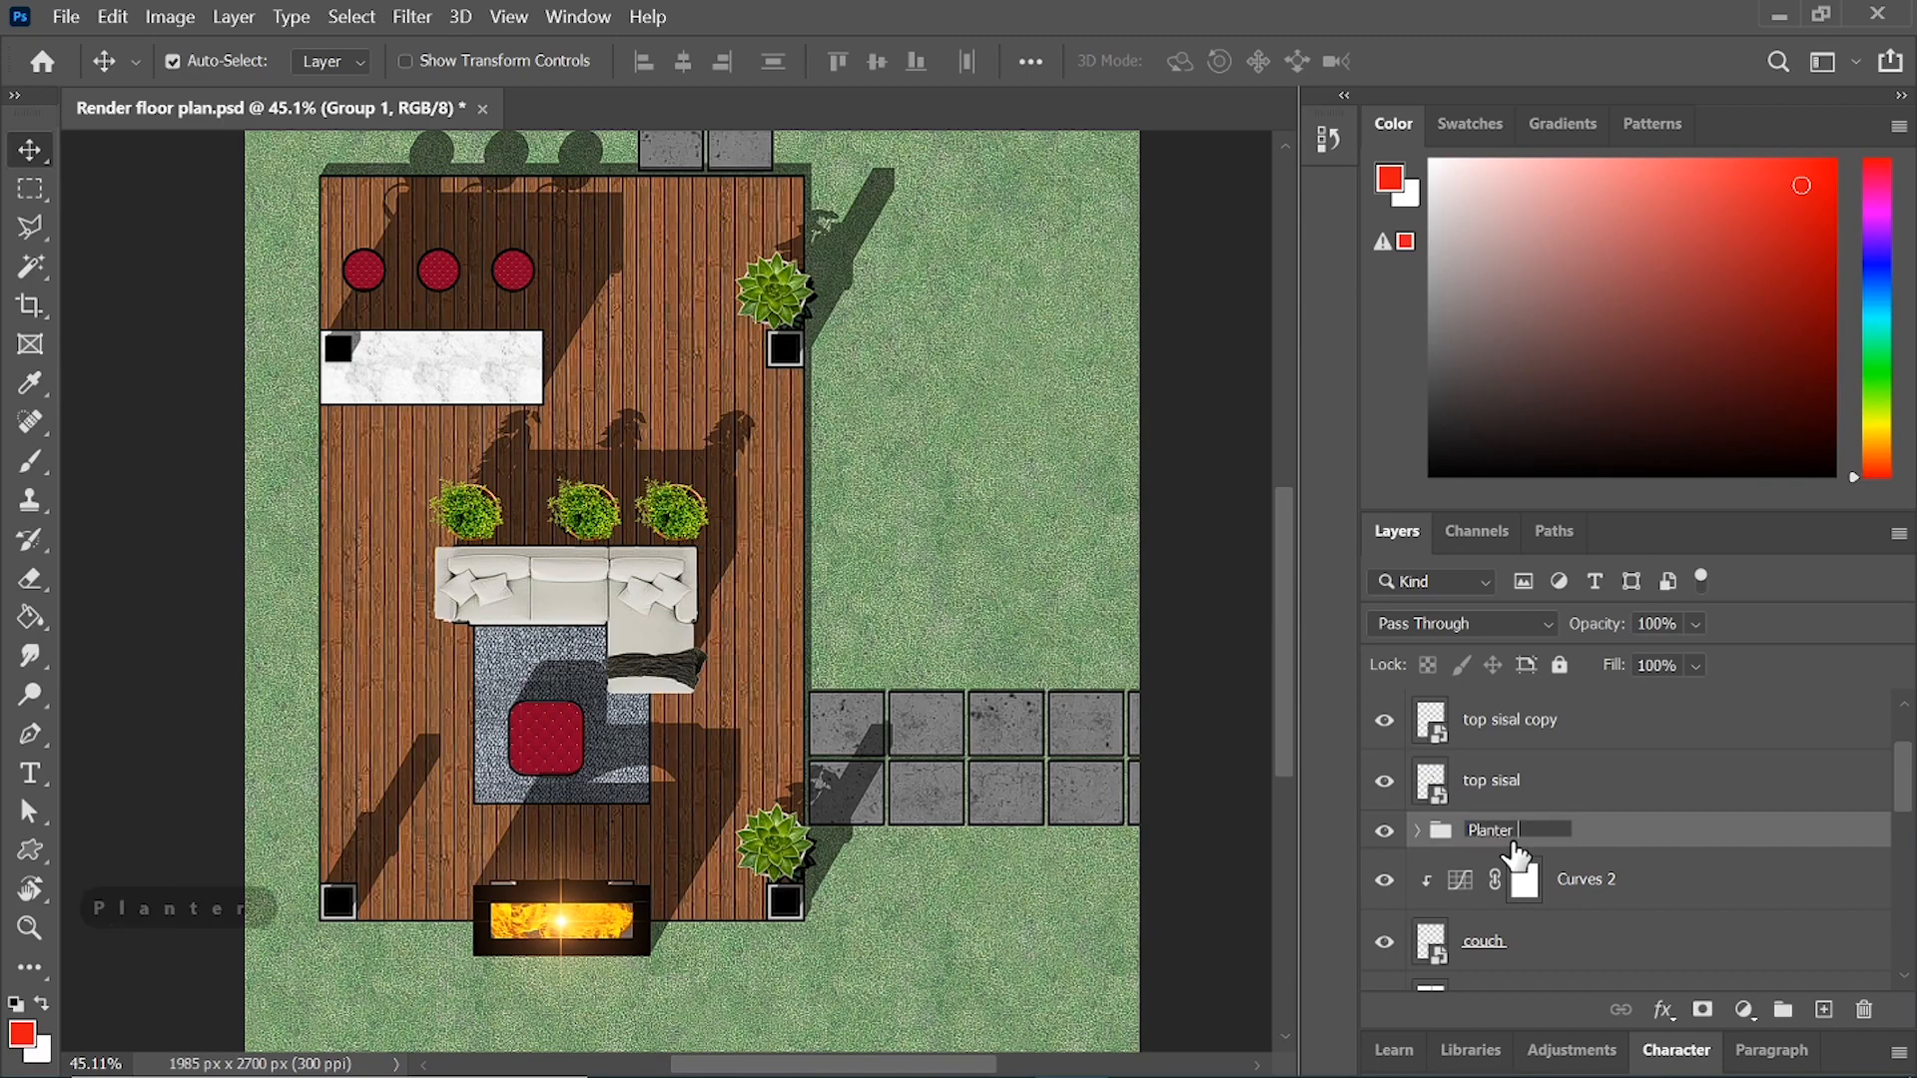
type("1")
key("Return")
- Add a Curves adjustment clipped to the Planter 1 group, raising highlights and lowering shadows, and compare the plants with it on and off
left_click(1745, 1009)
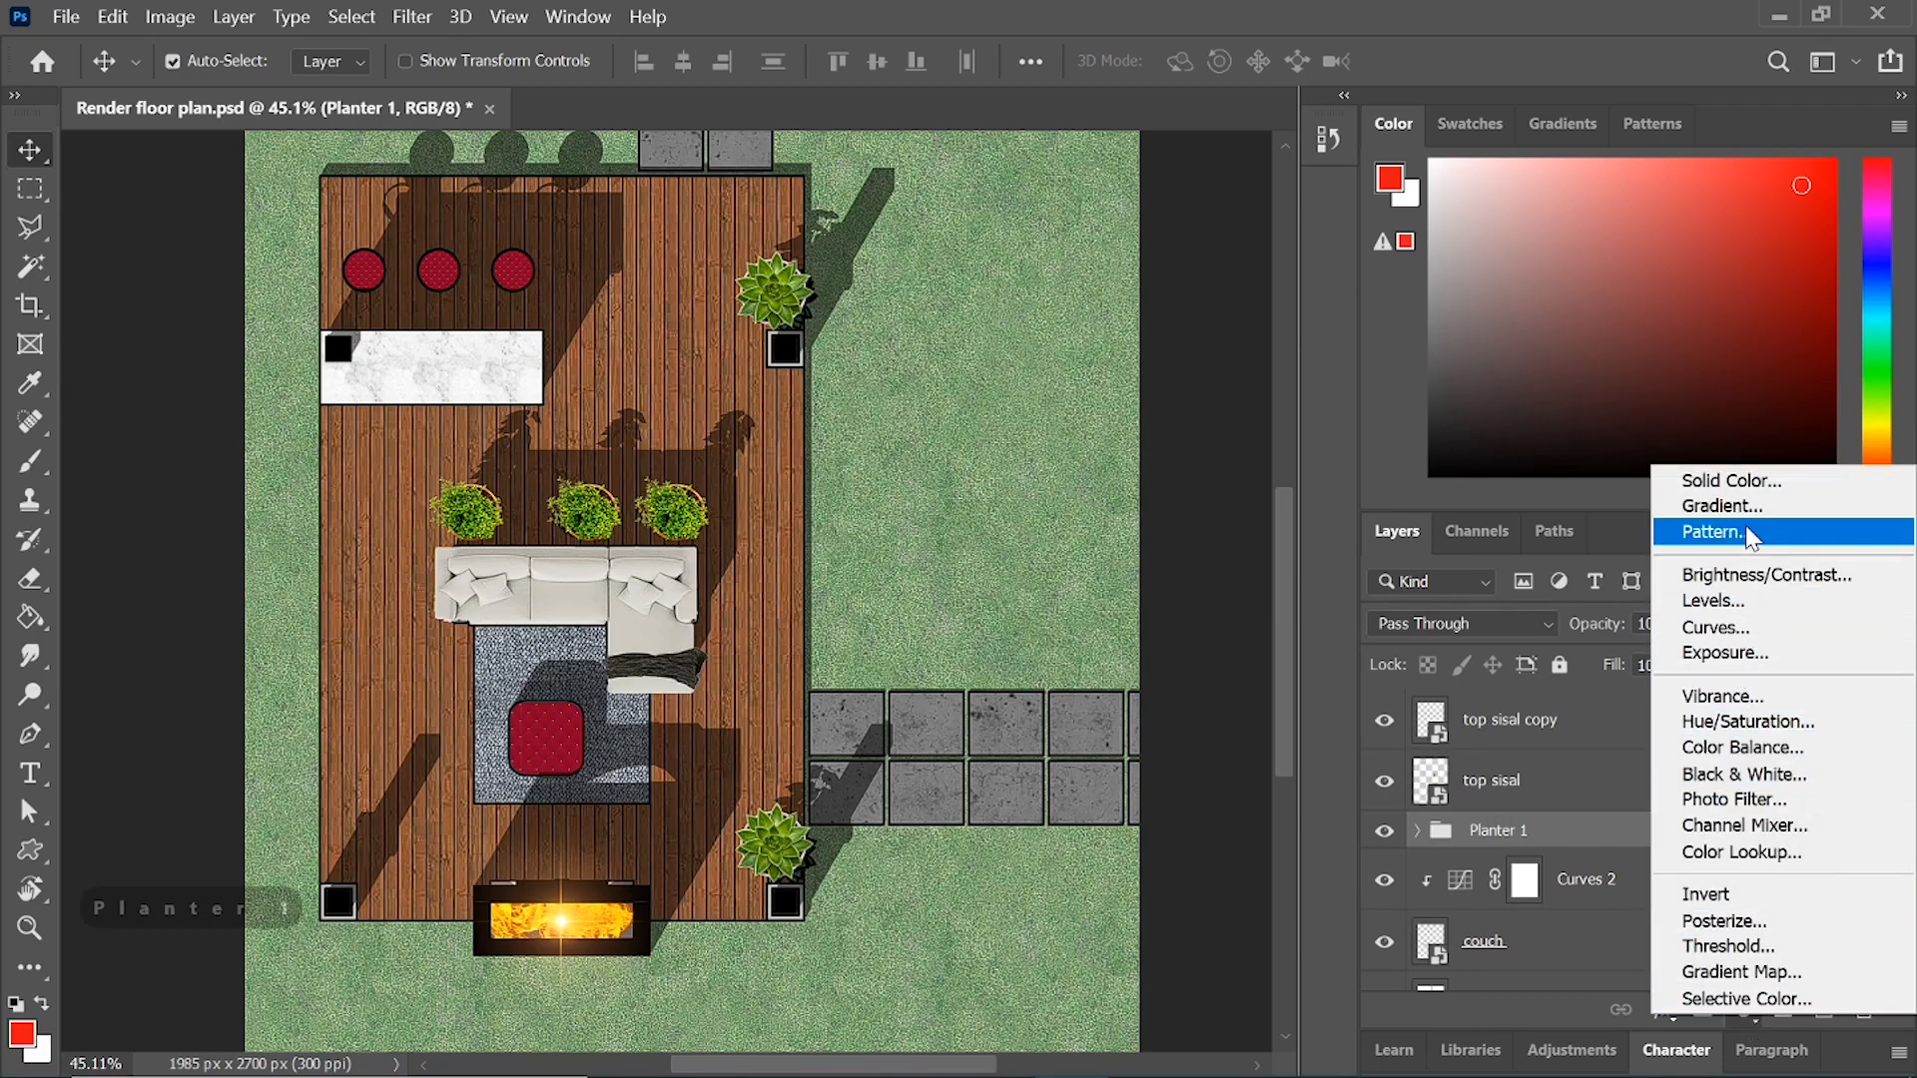
left_click(1715, 627)
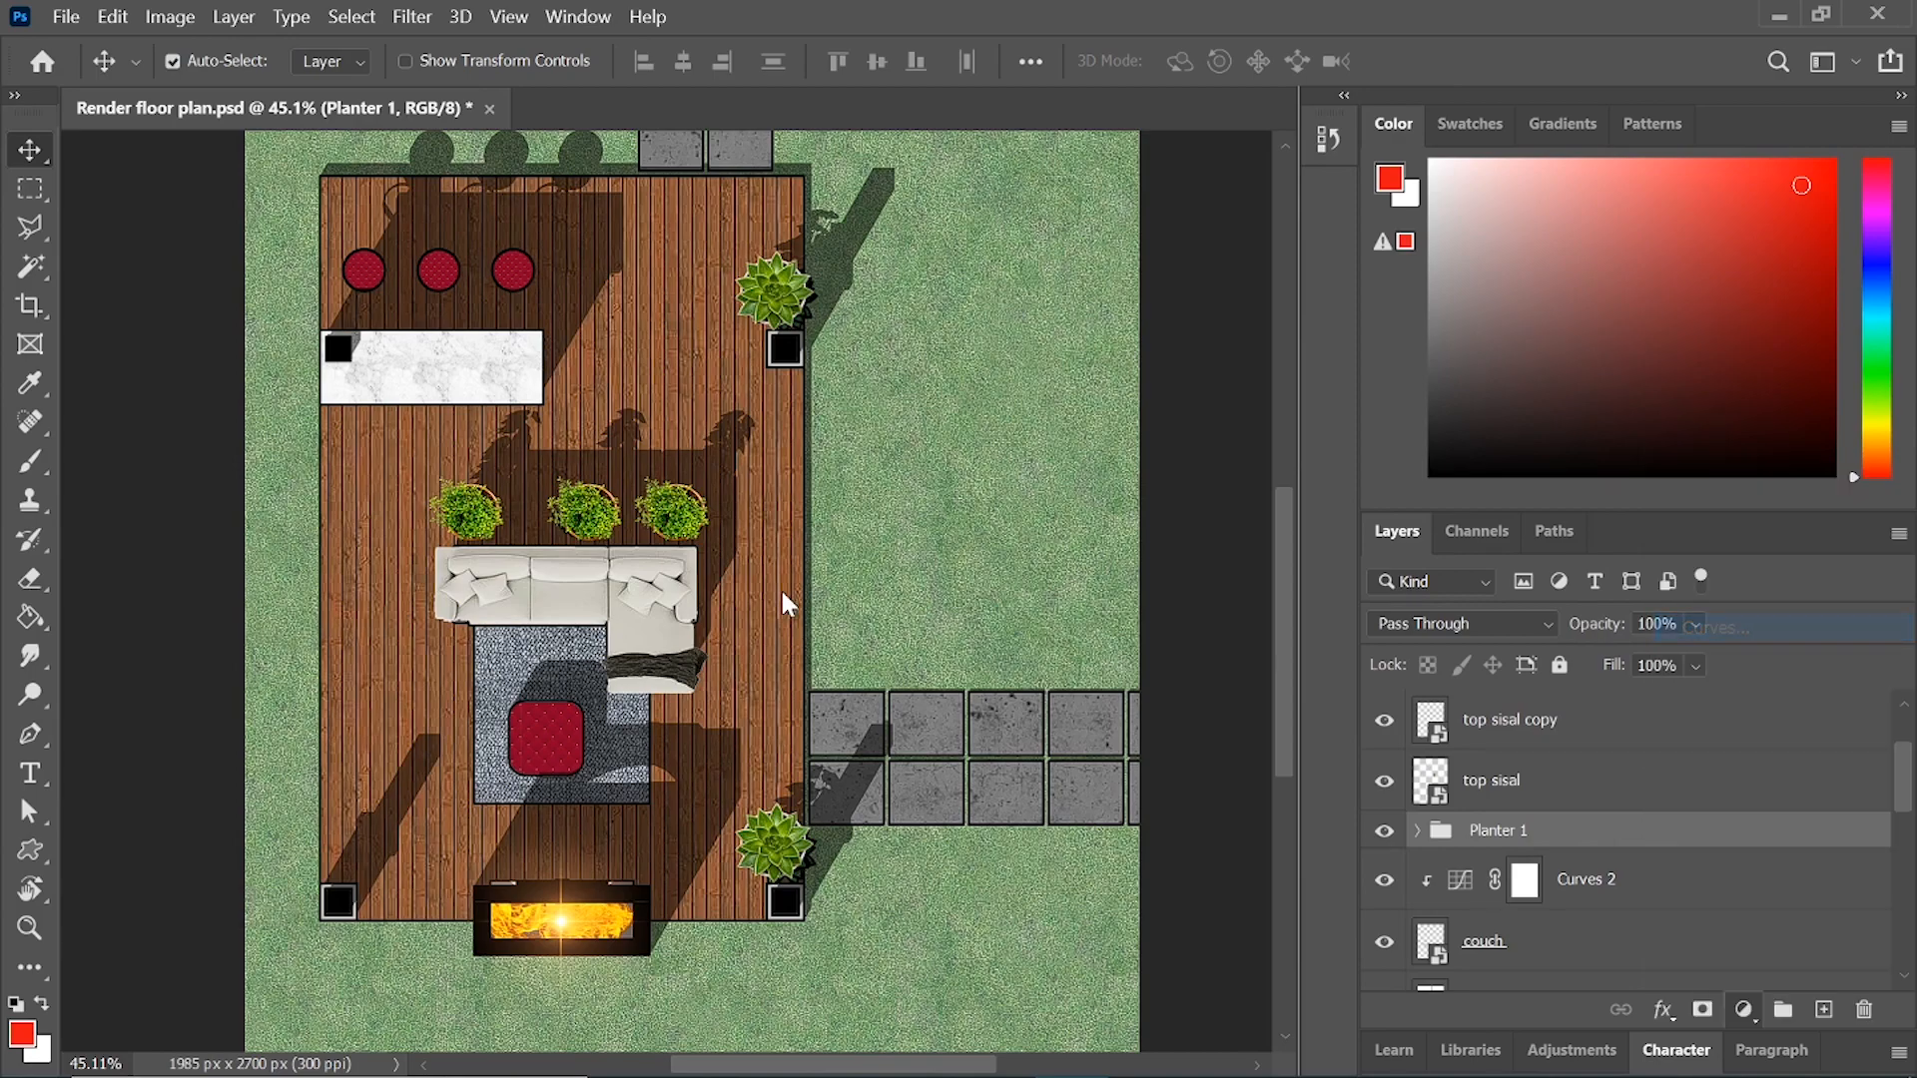
left_click(1547, 591)
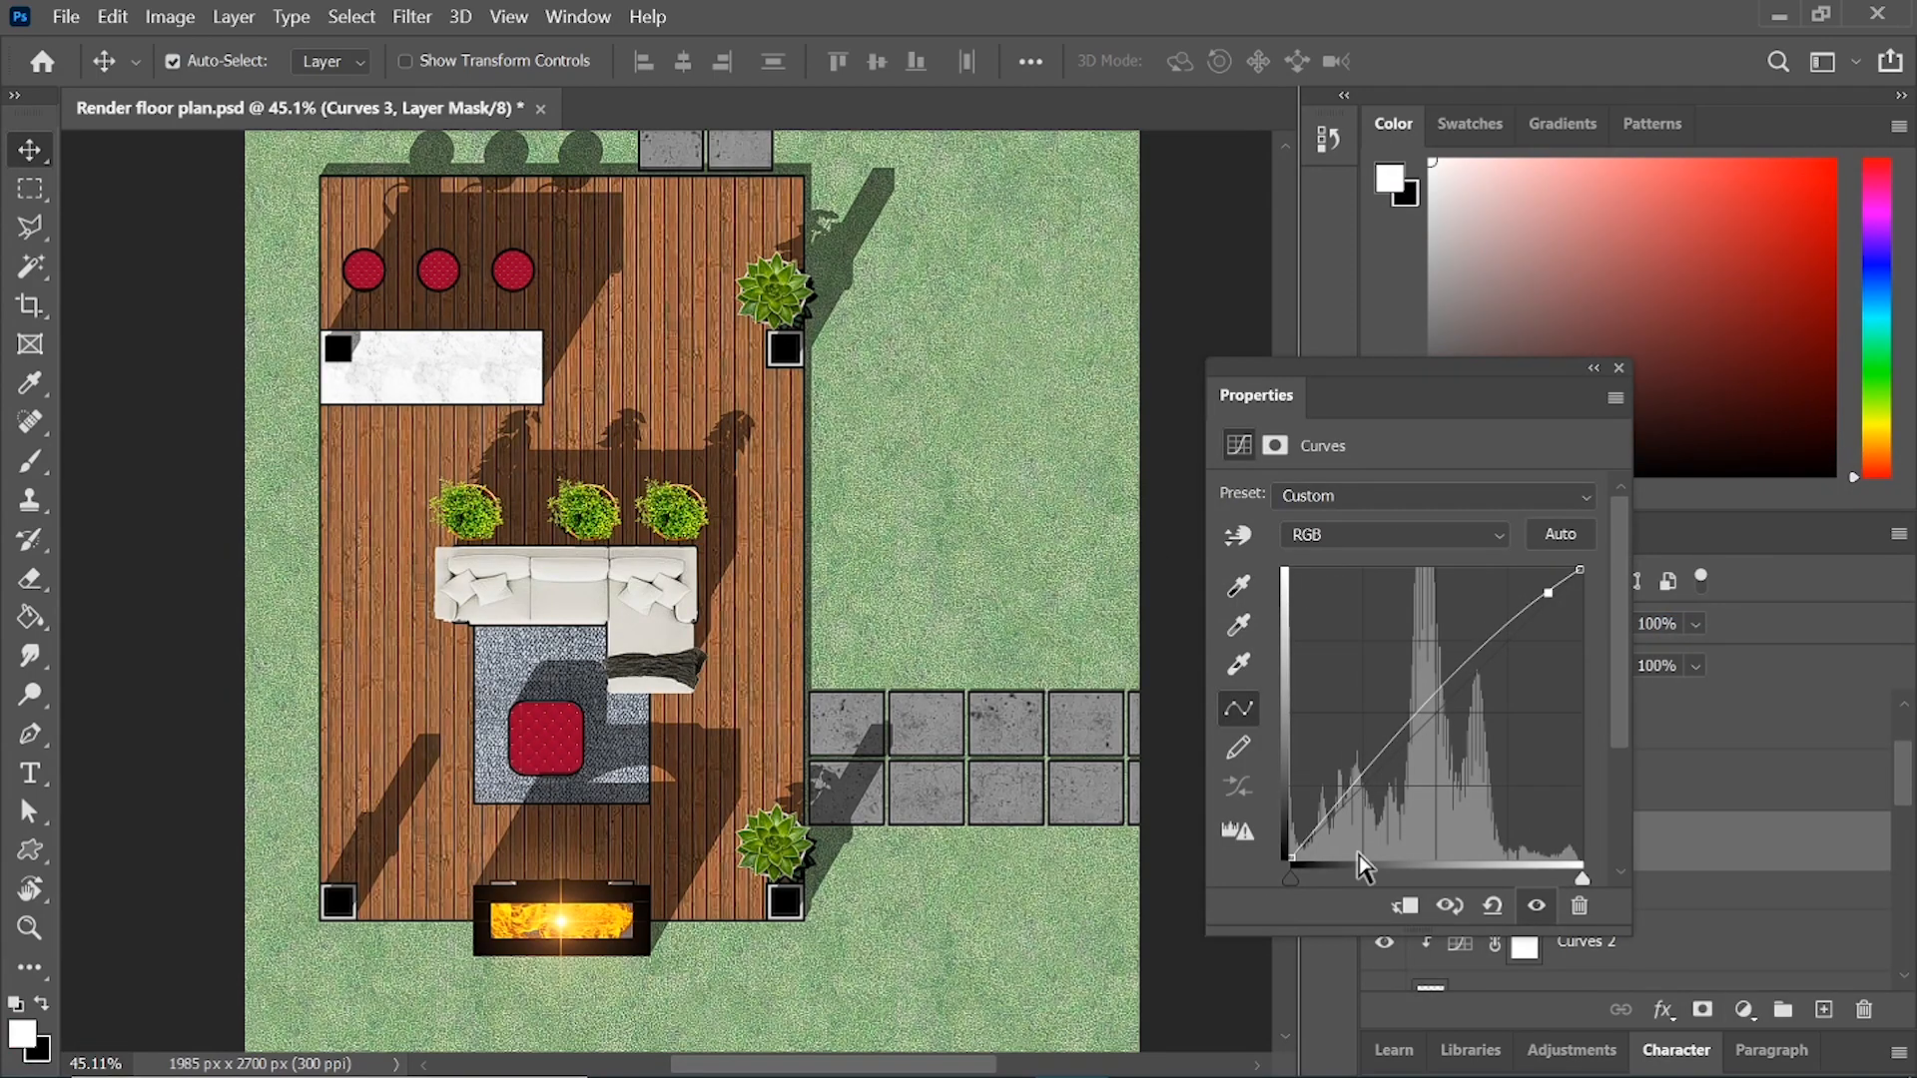
left_click(1428, 909)
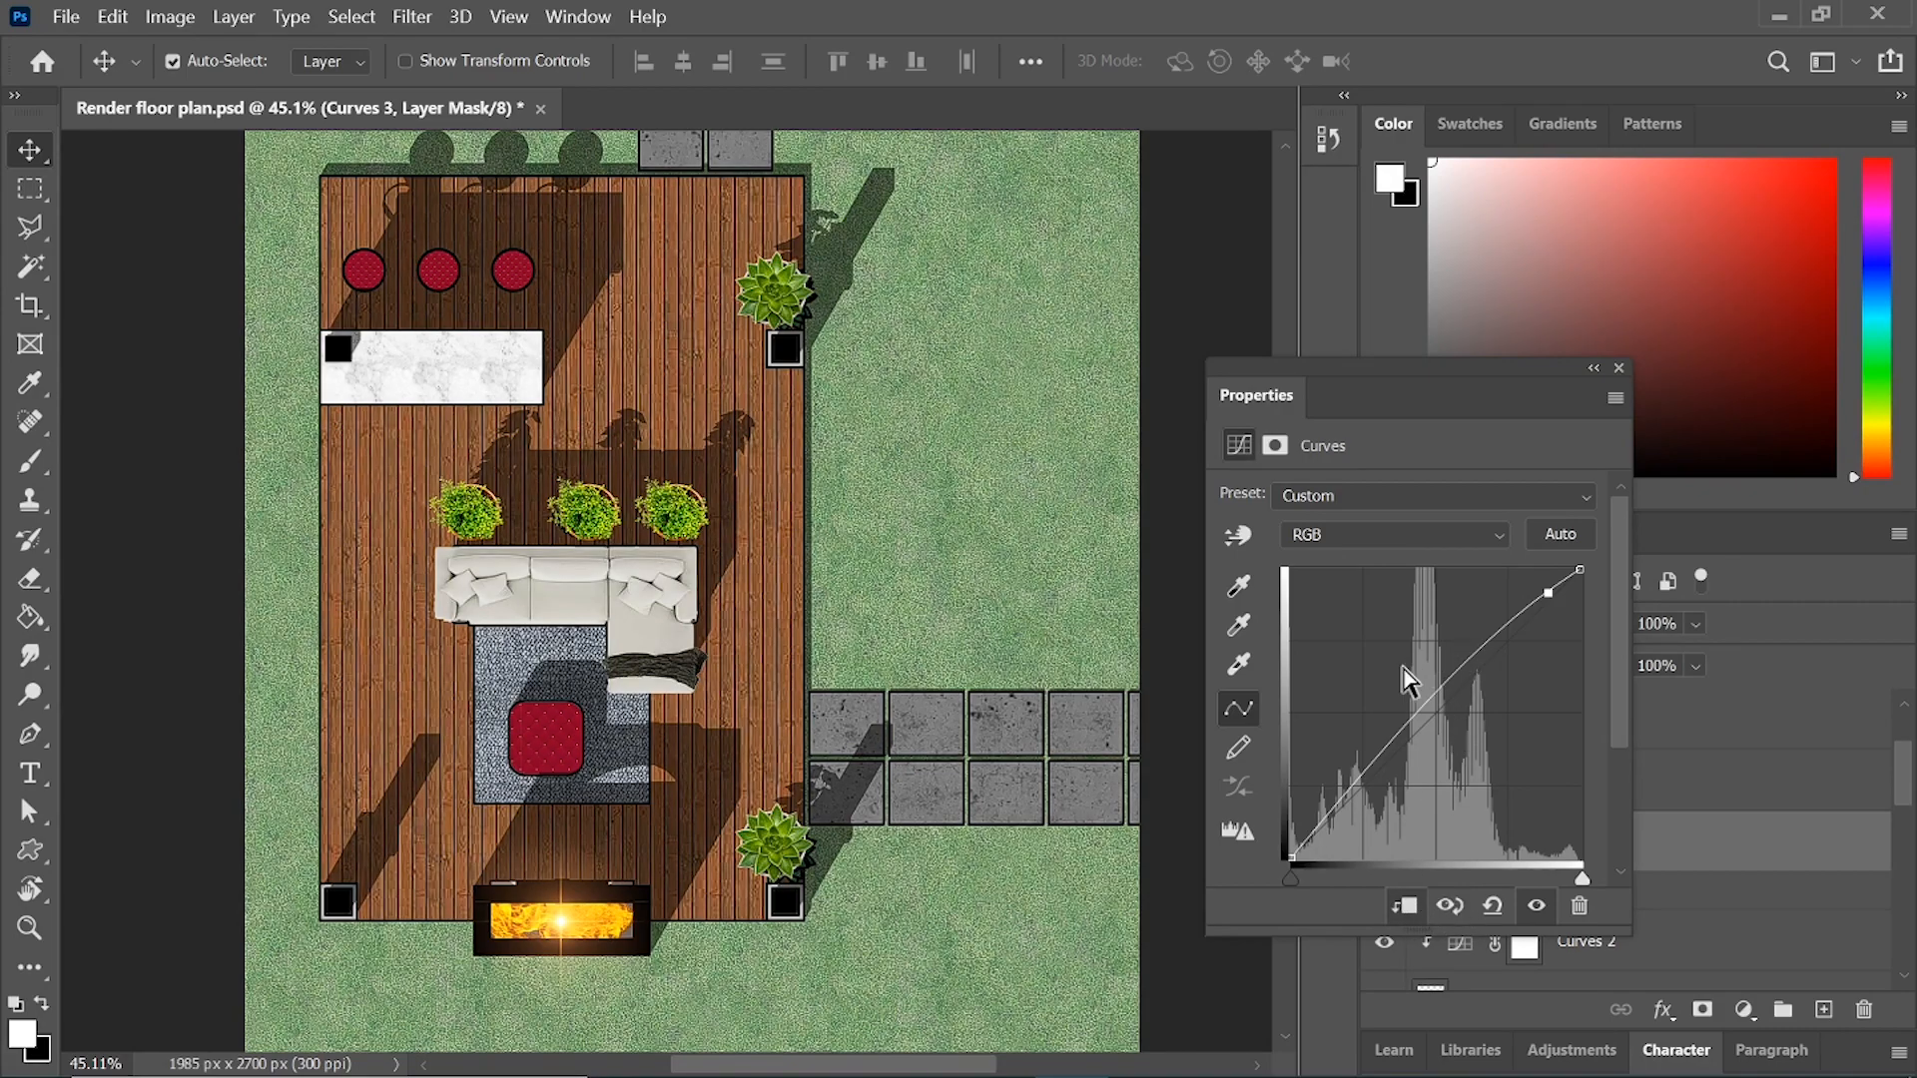
left_click_drag(1340, 816, 1340, 825)
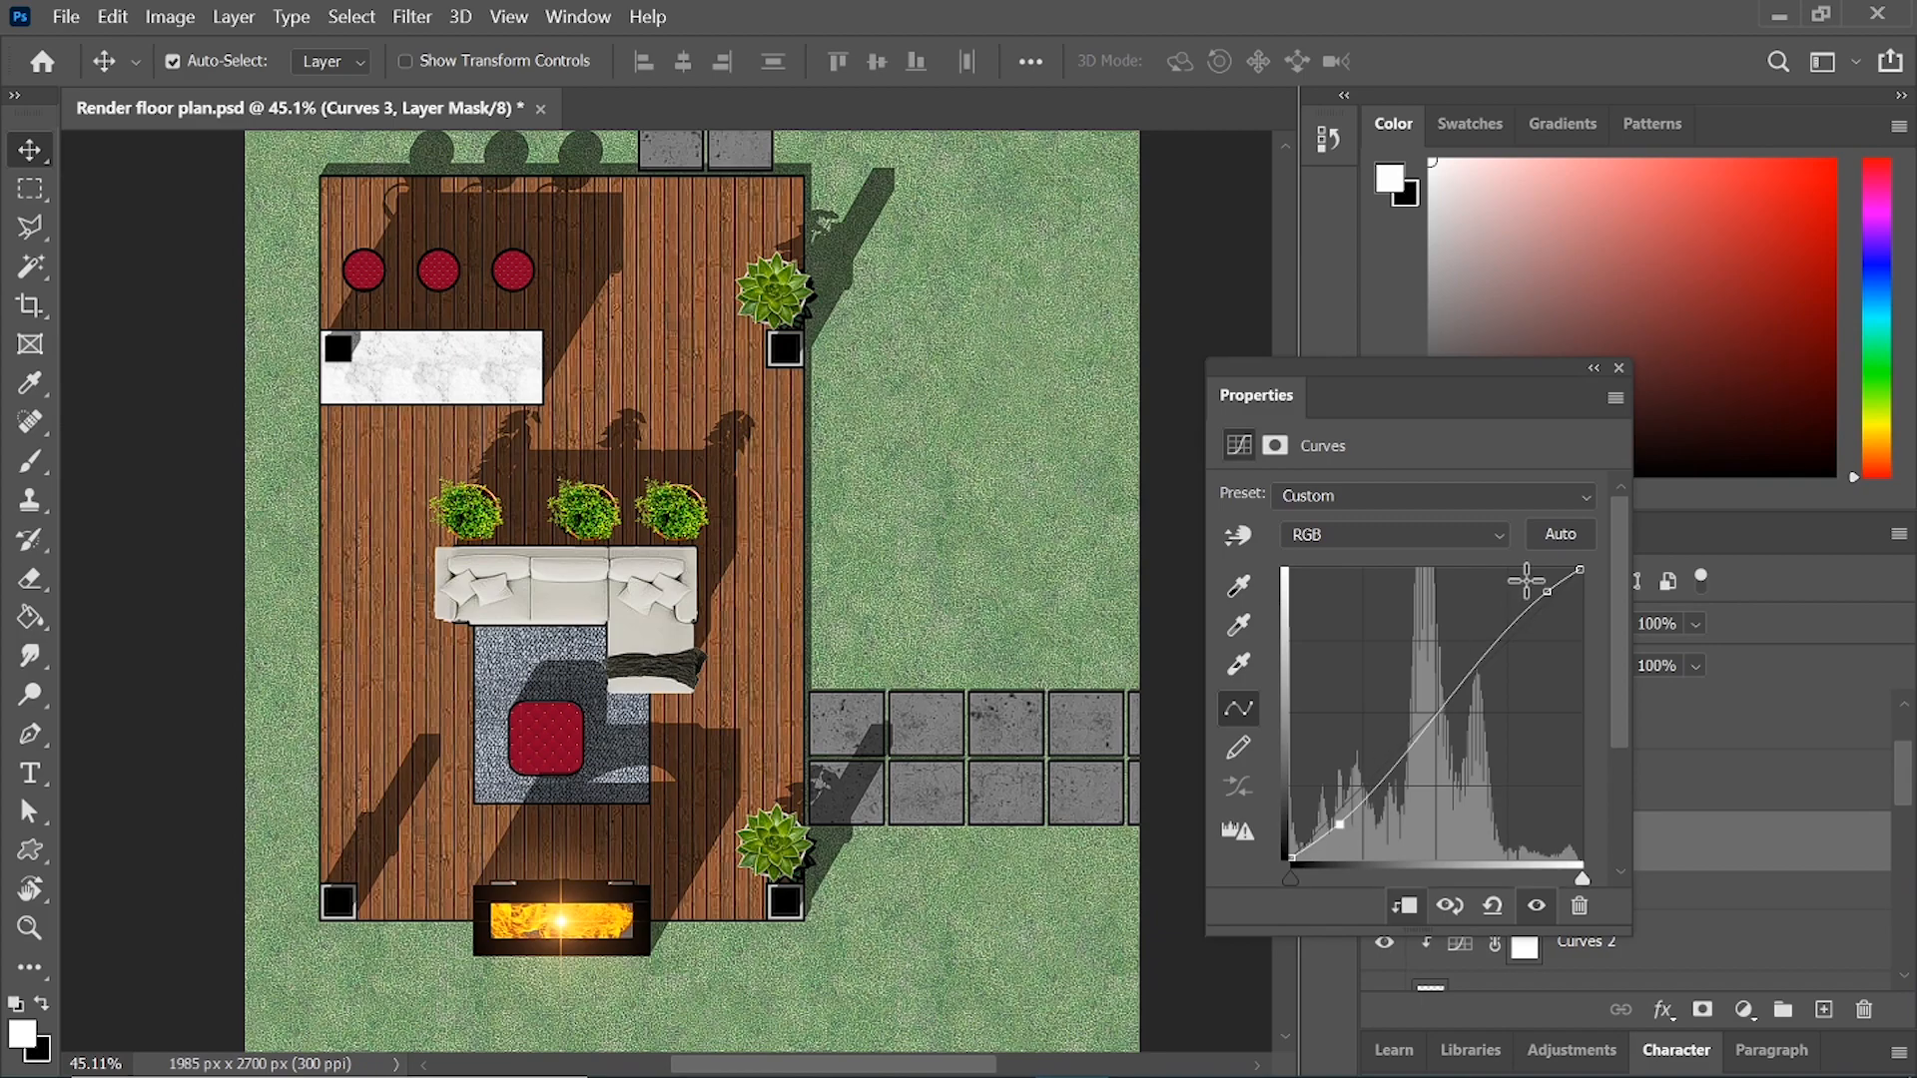
left_click_drag(1538, 593, 1536, 595)
left_click_drag(1436, 363, 1255, 333)
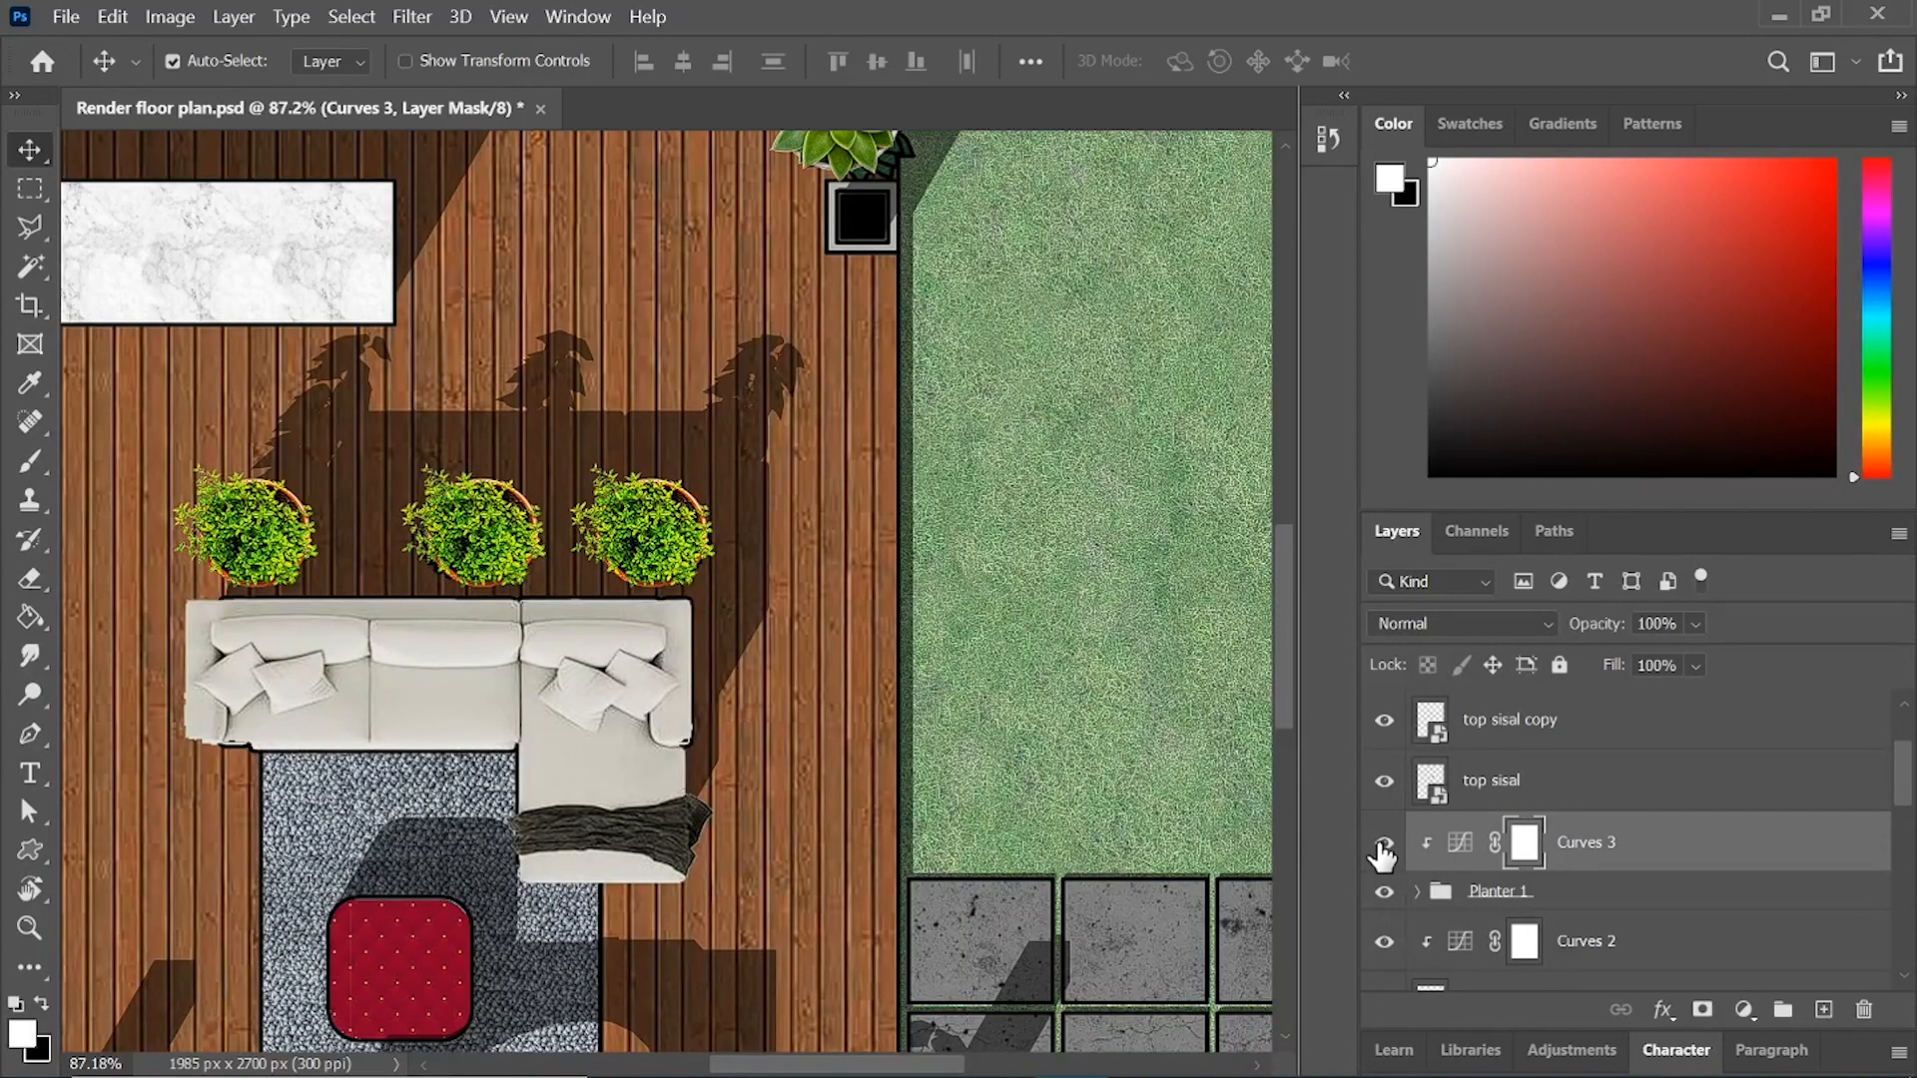
left_click(1384, 849)
left_click(1384, 848)
scroll(645, 557, "down", 5)
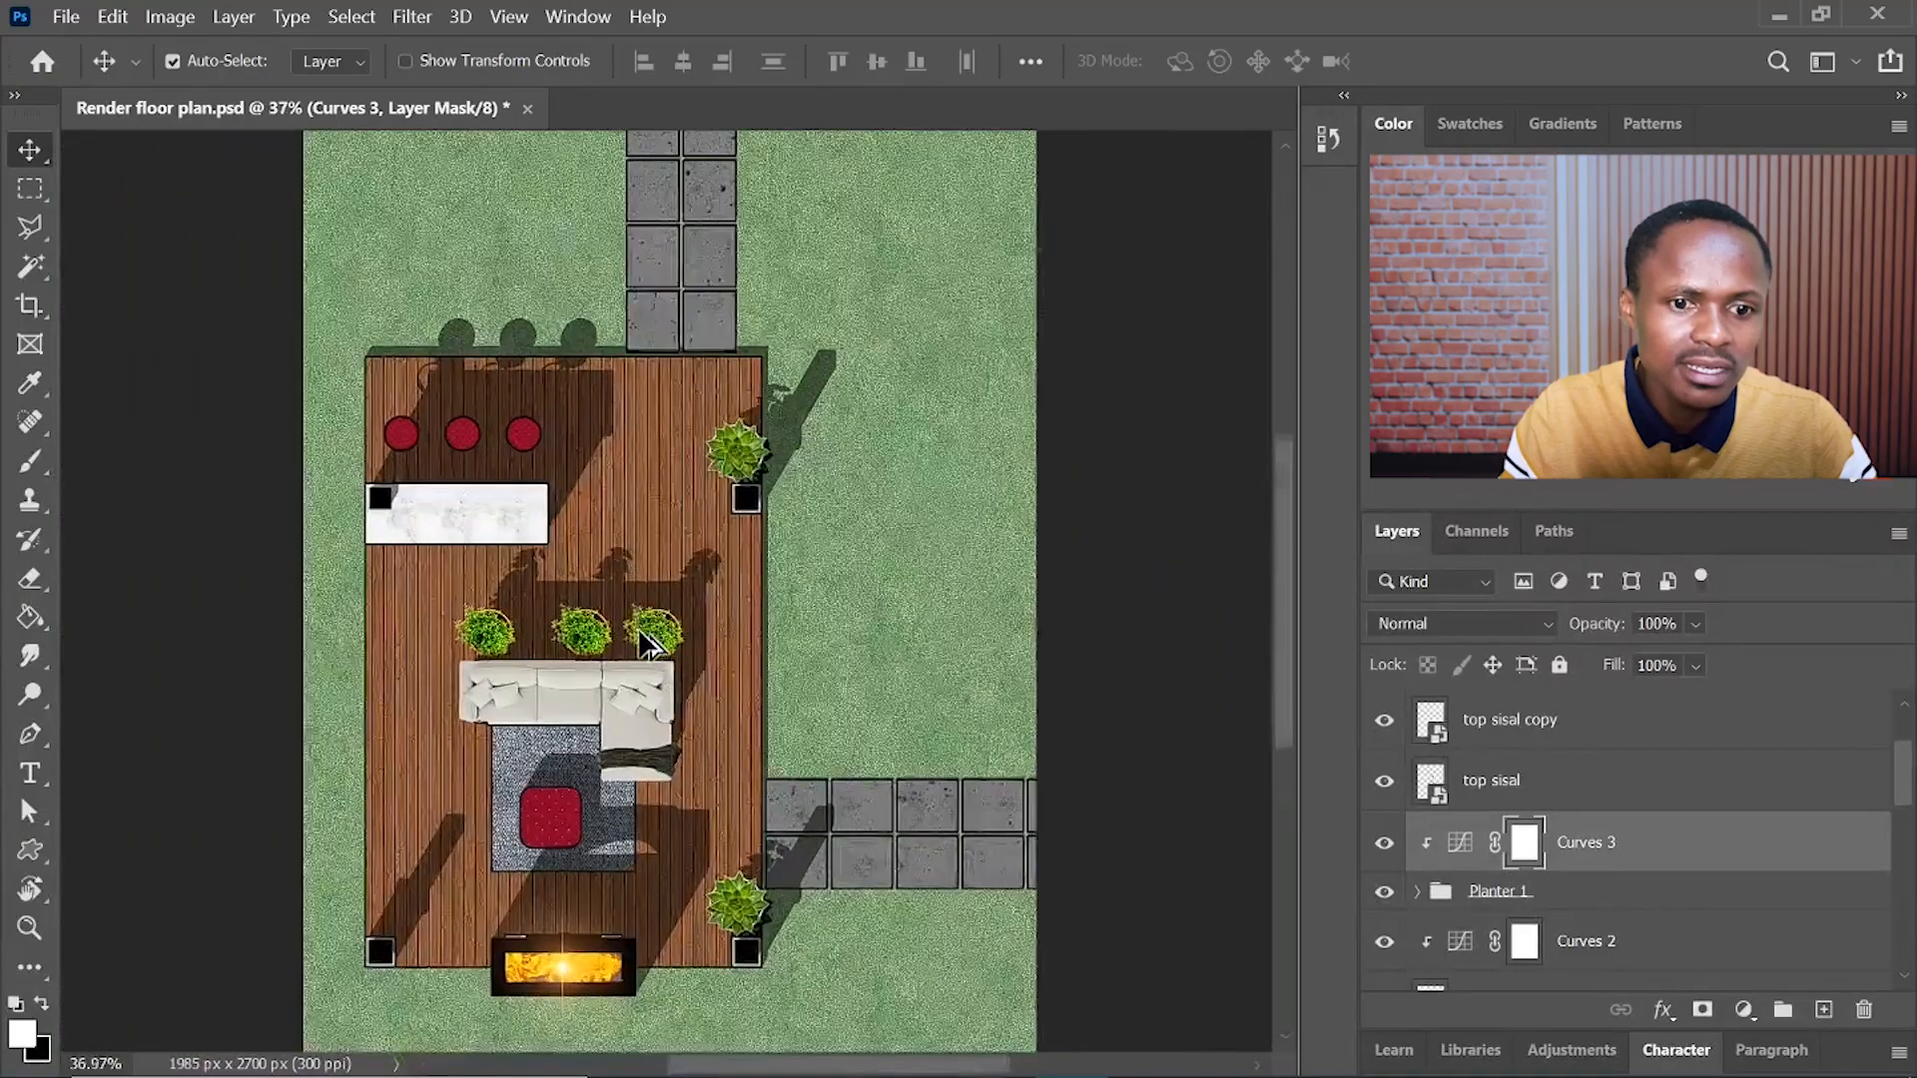
scroll(641, 632, "up", 2)
scroll(672, 496, "down", 2)
- Group the top sisal and top sisal copy layers and name the group Planter 2
left_click(1627, 780)
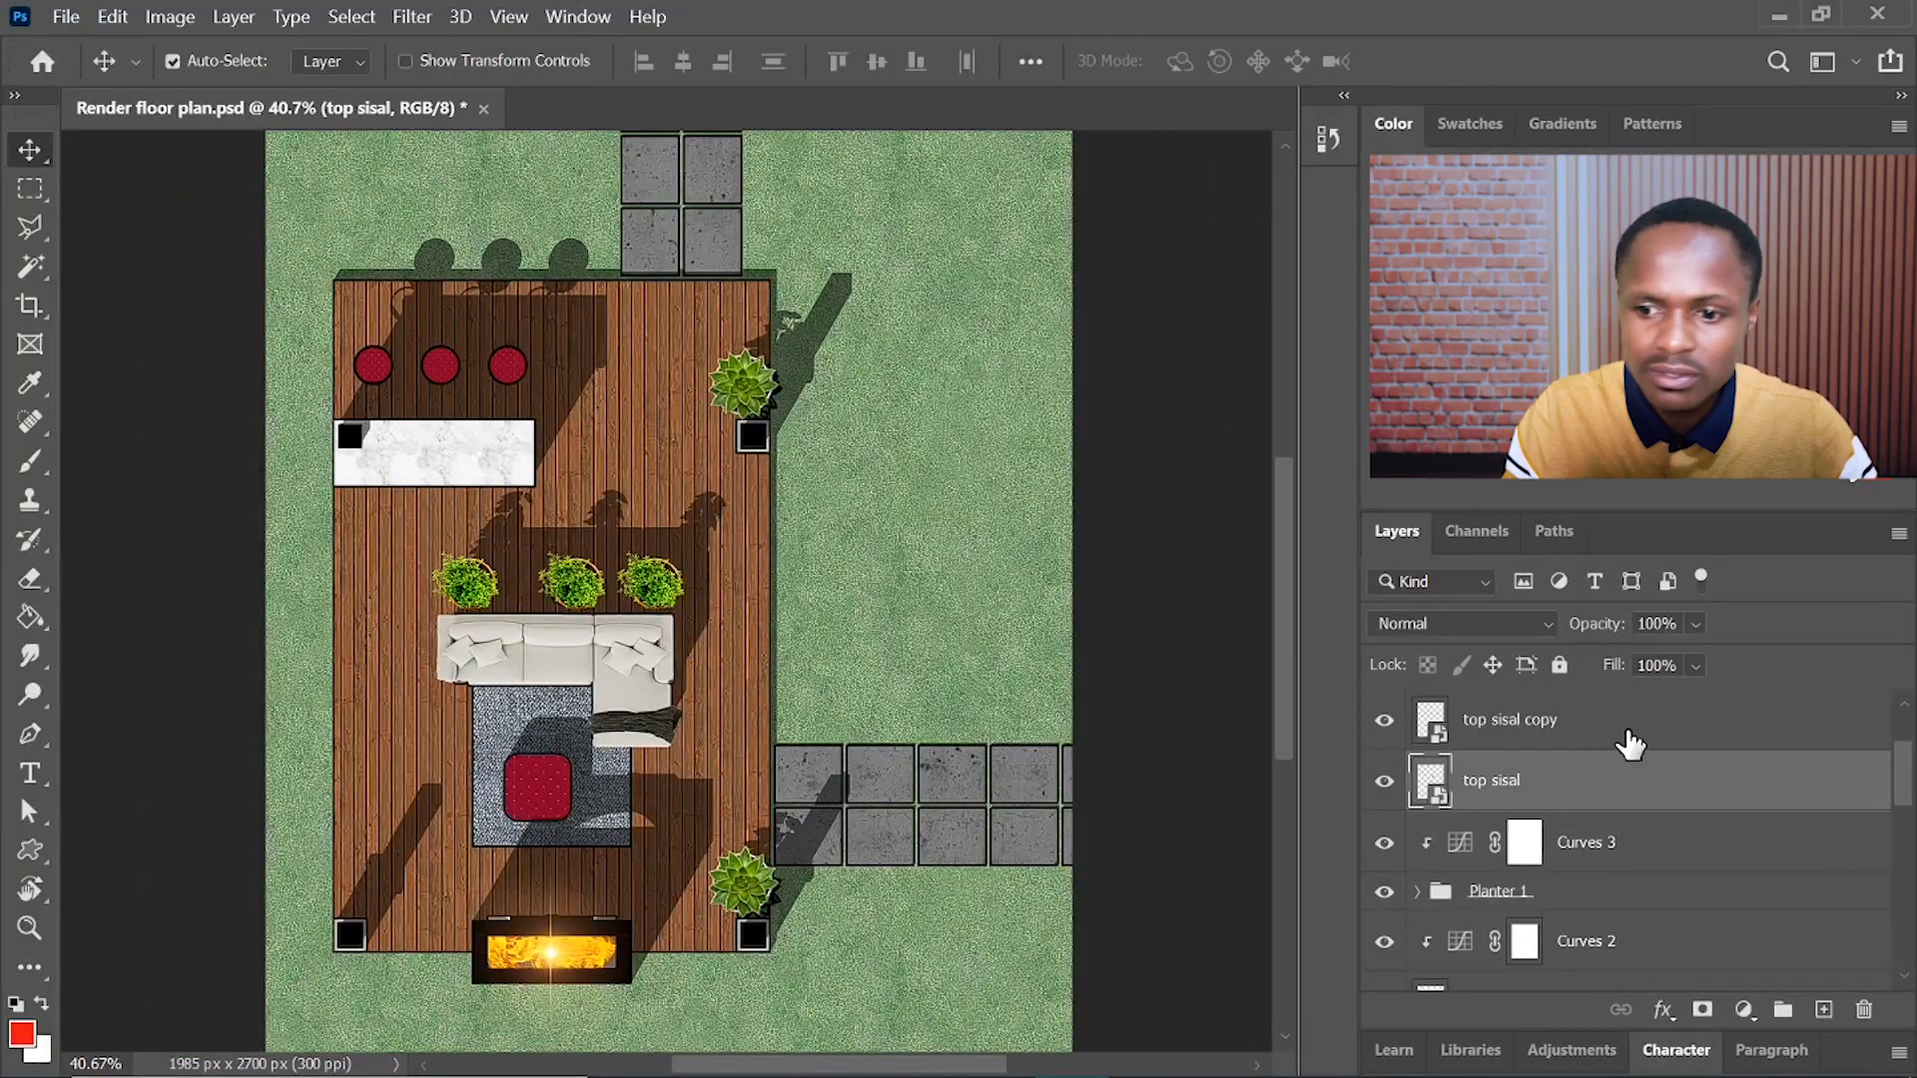
left_click(744, 892)
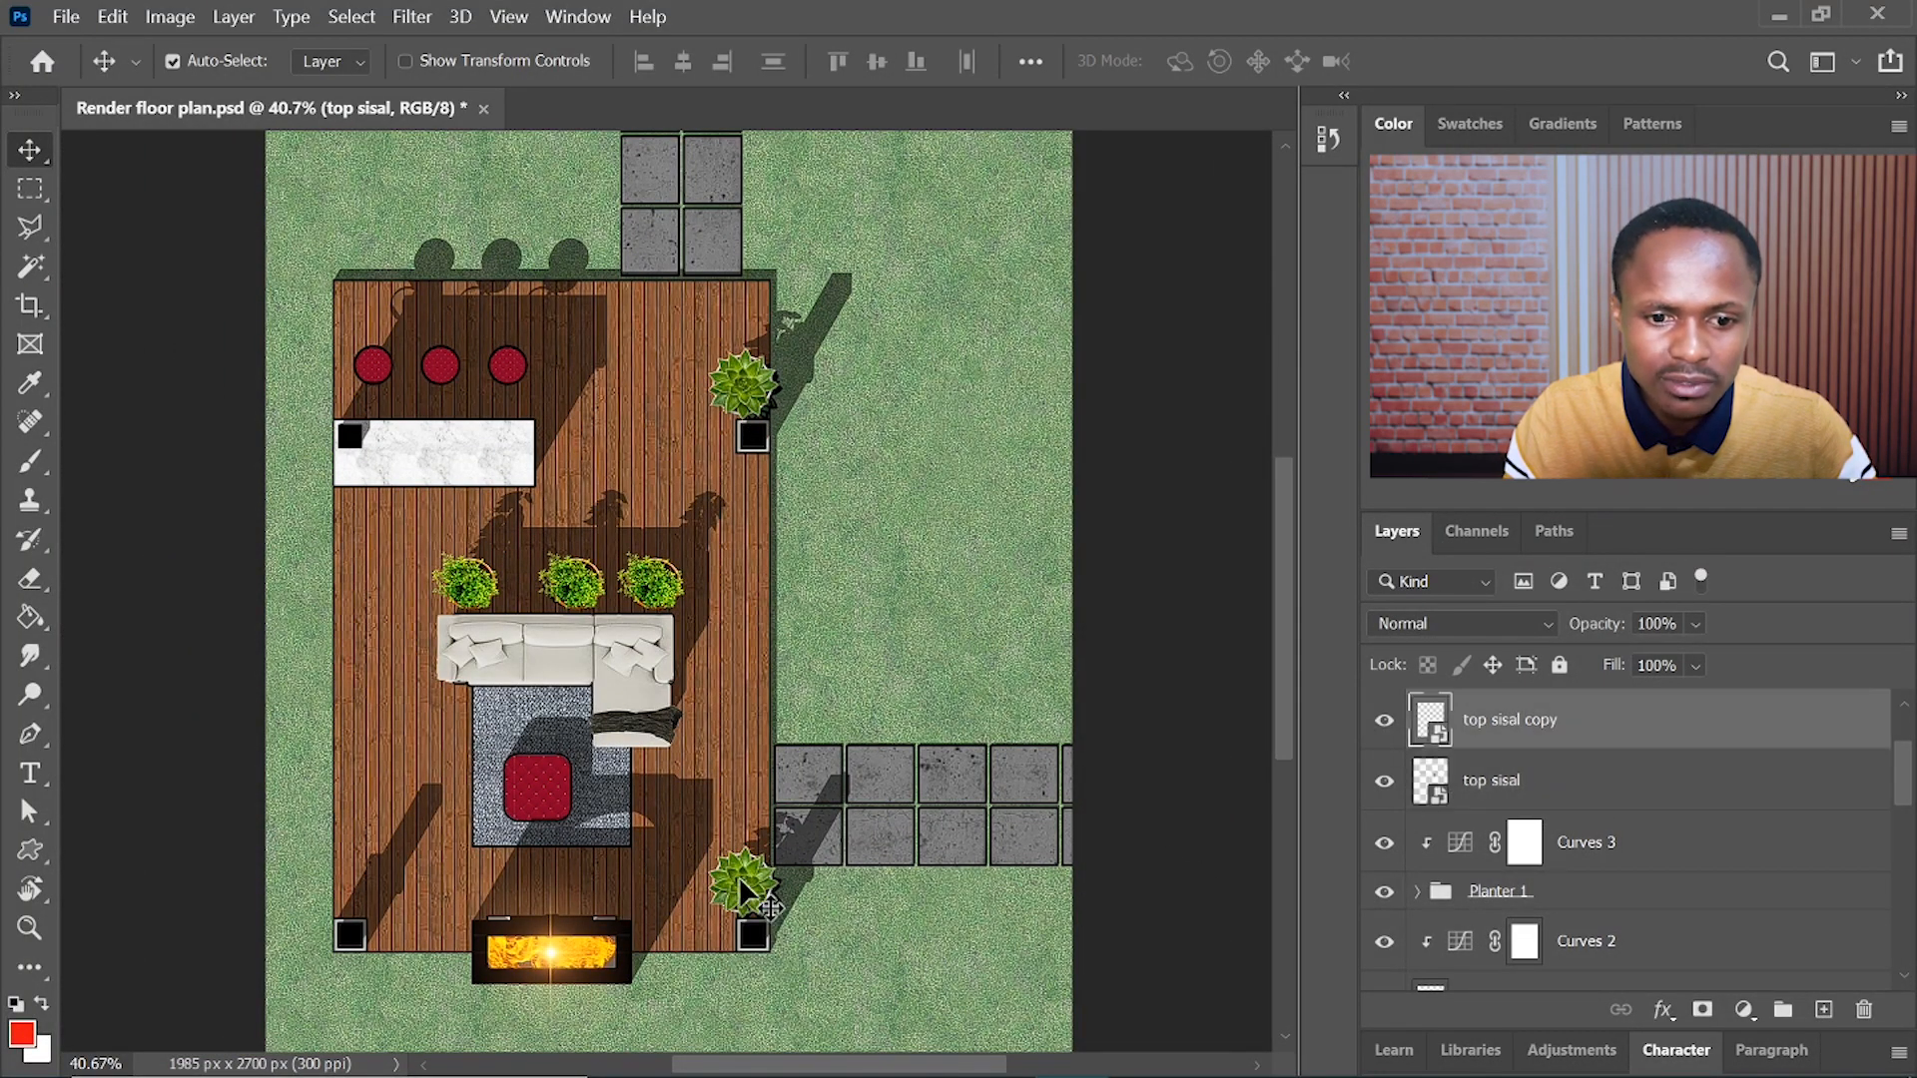
left_click(1598, 780, "shift")
left_click(1785, 1010)
double_click(1500, 709)
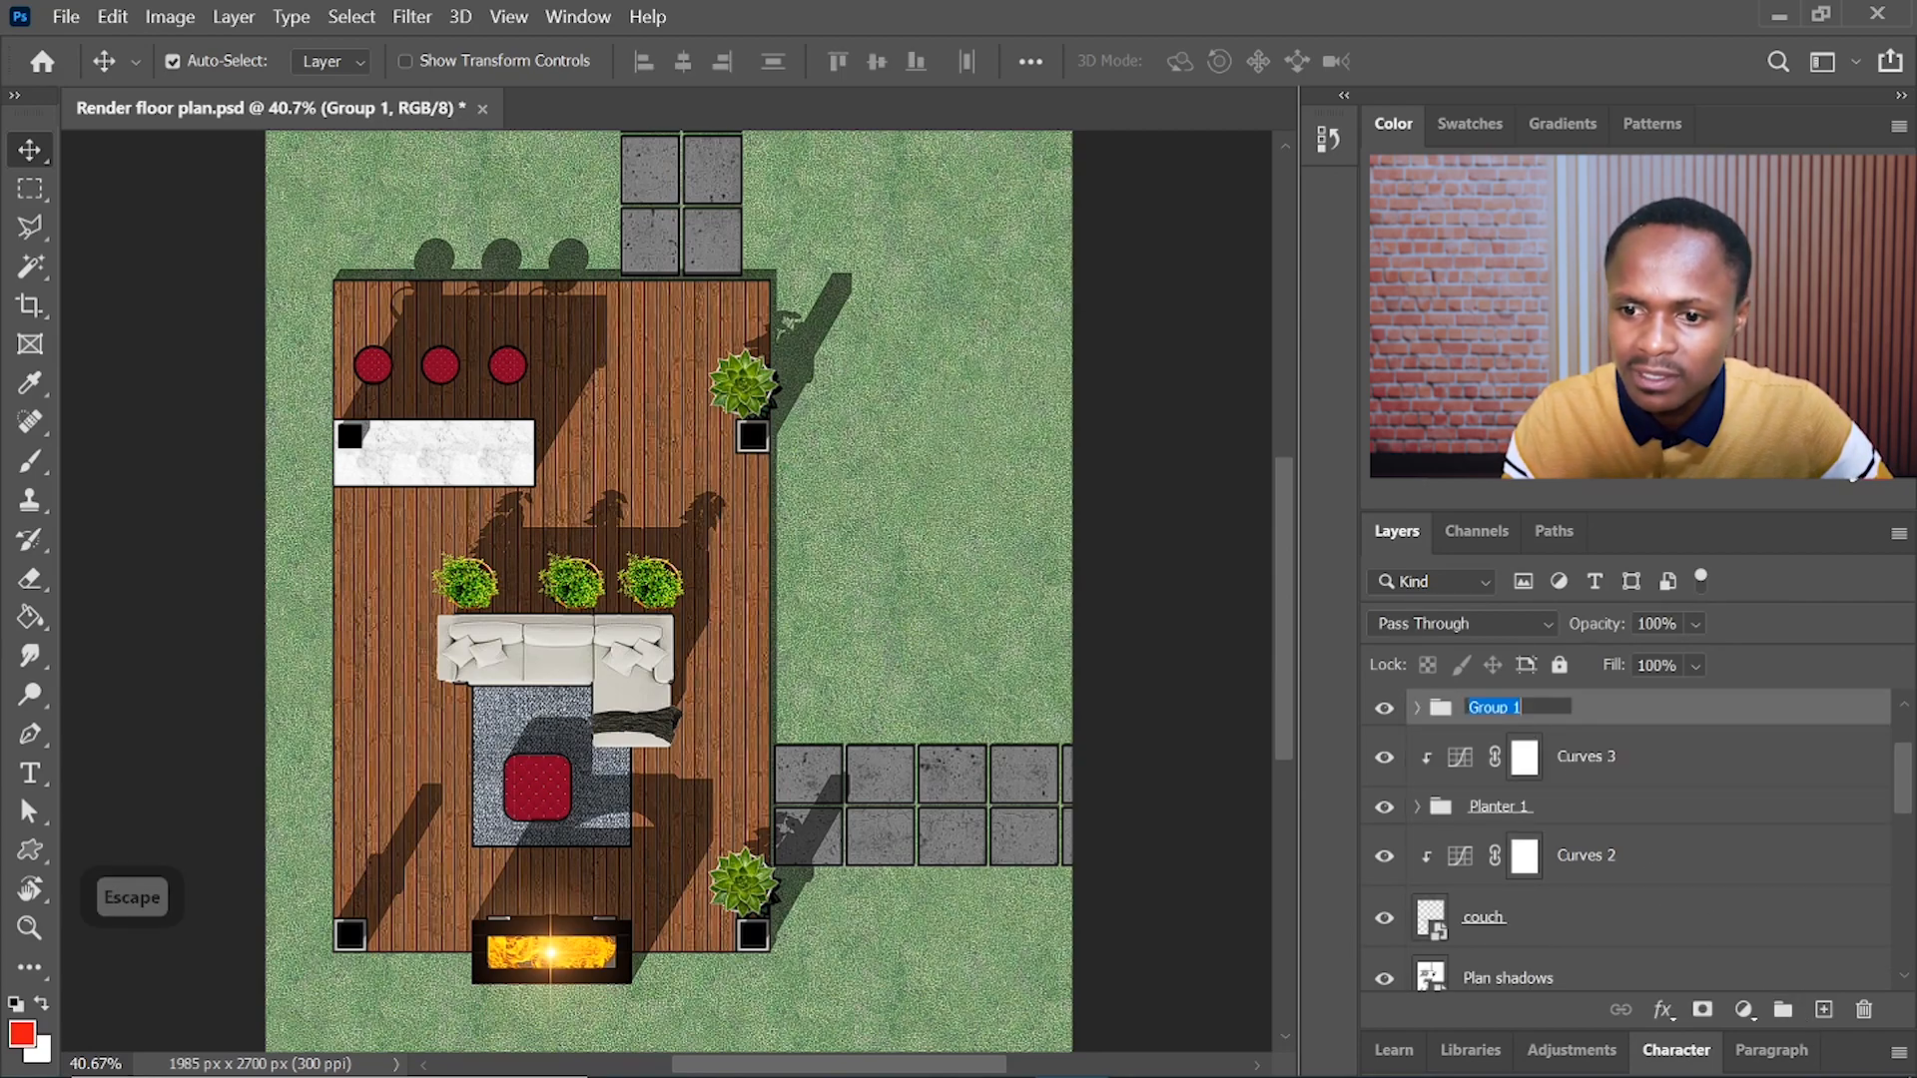
type("Planter 2")
- Add a Curves adjustment clipped to the Planter 2 group with brighter highlights and darker shadows, and compare its effect on and off
left_click(1744, 1011)
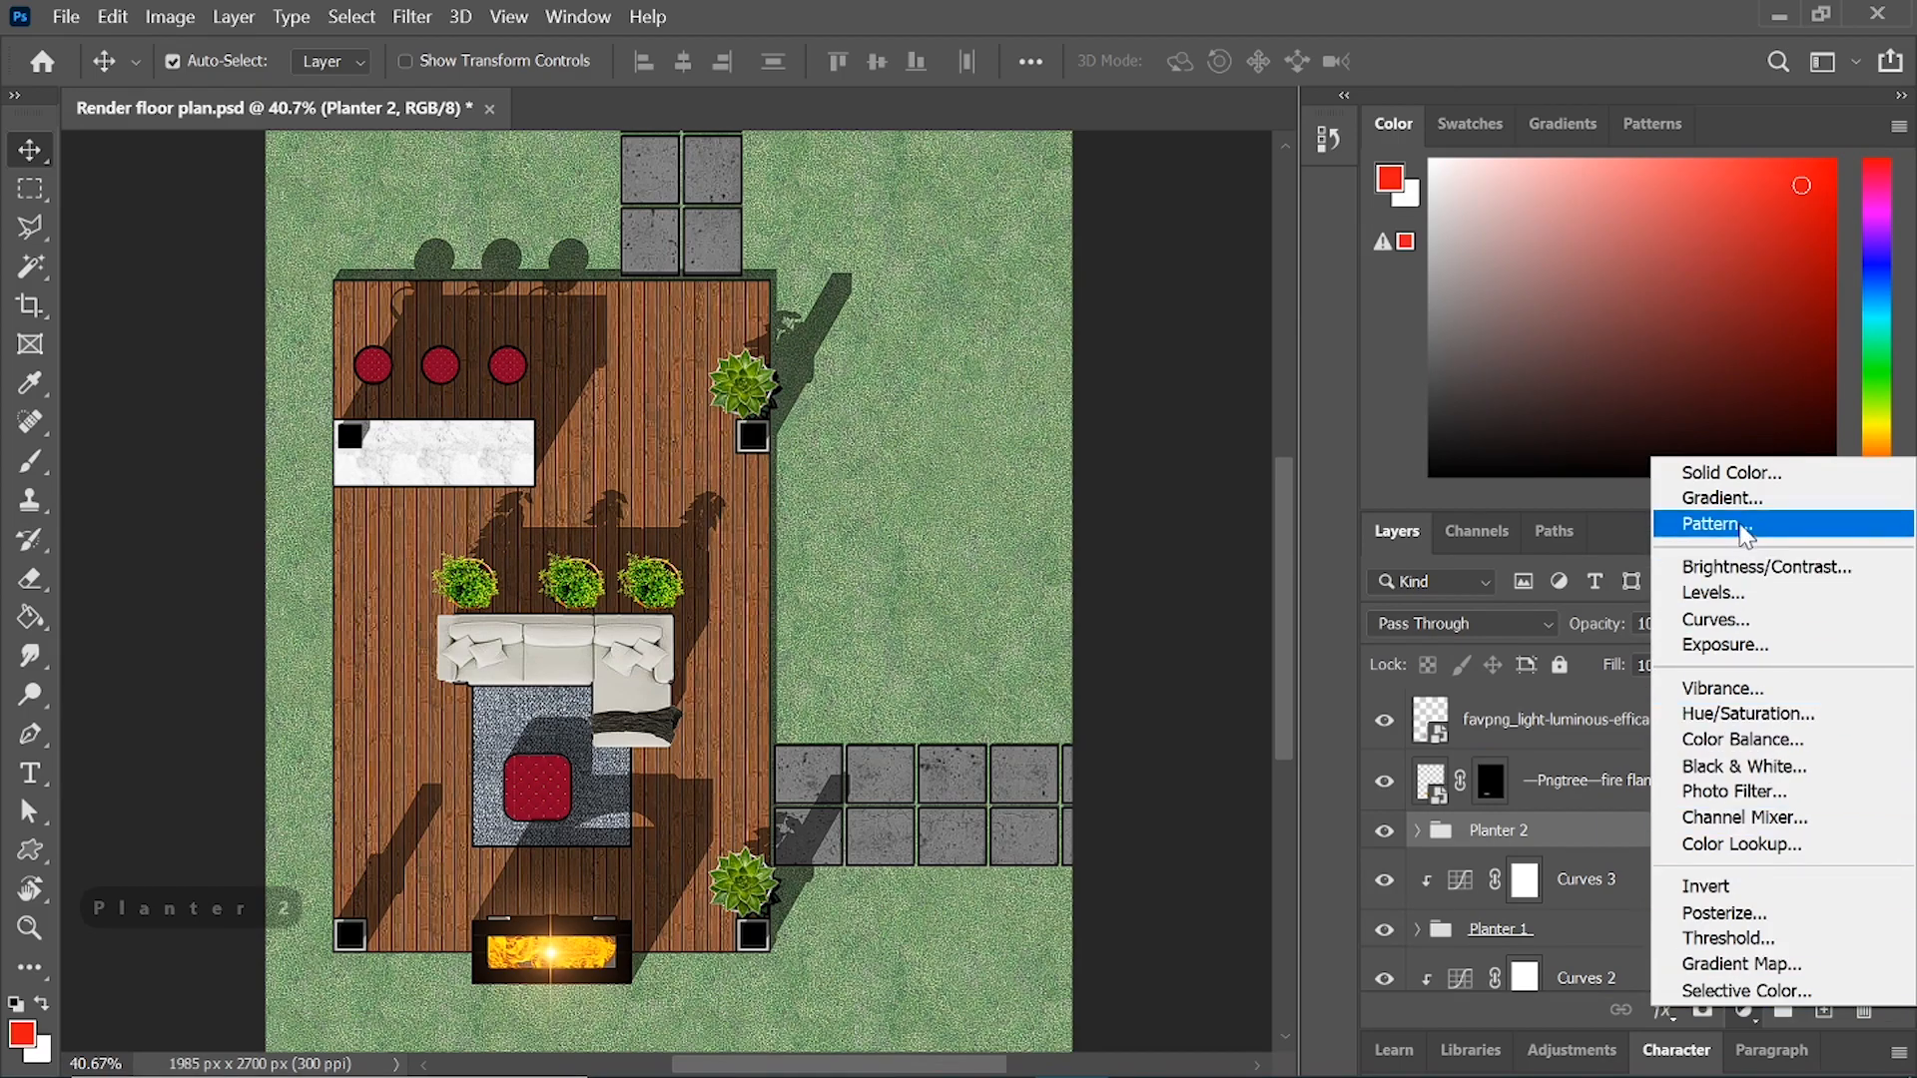
left_click(1715, 619)
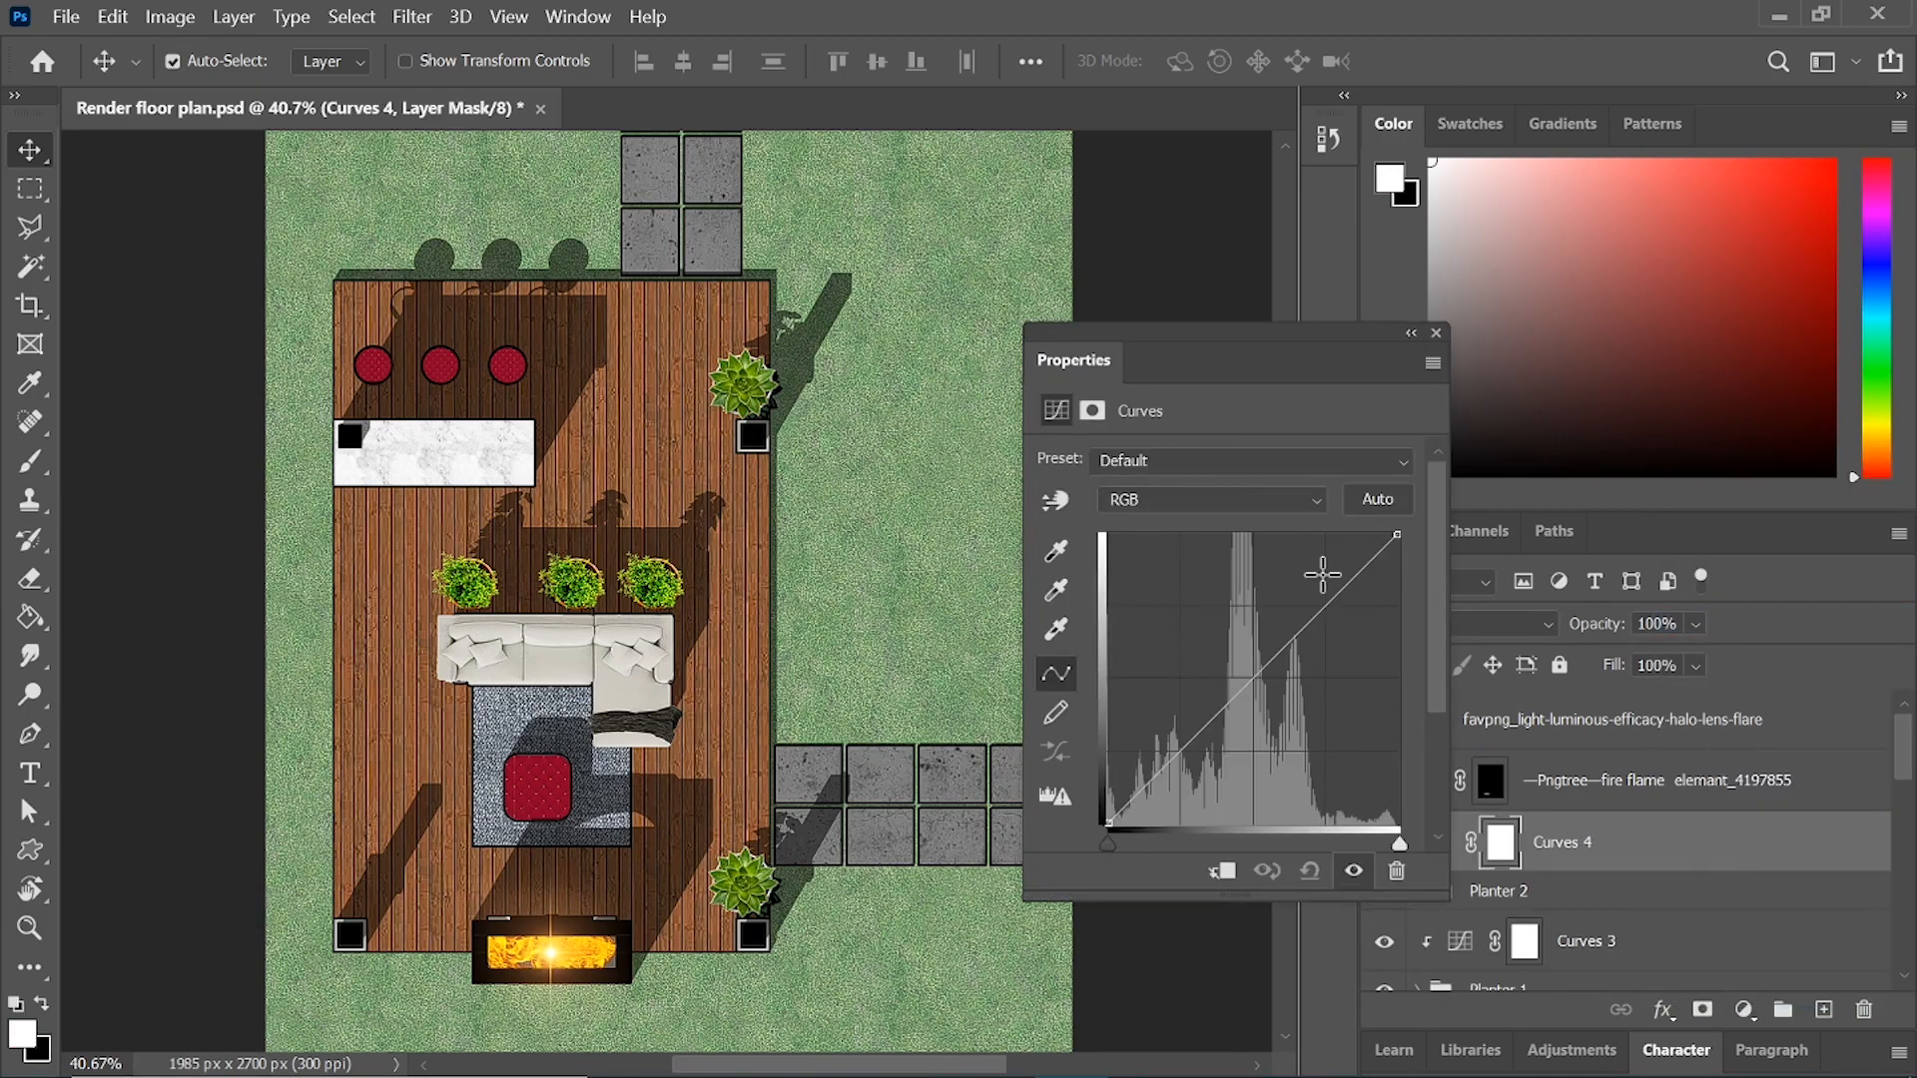
left_click(1360, 561)
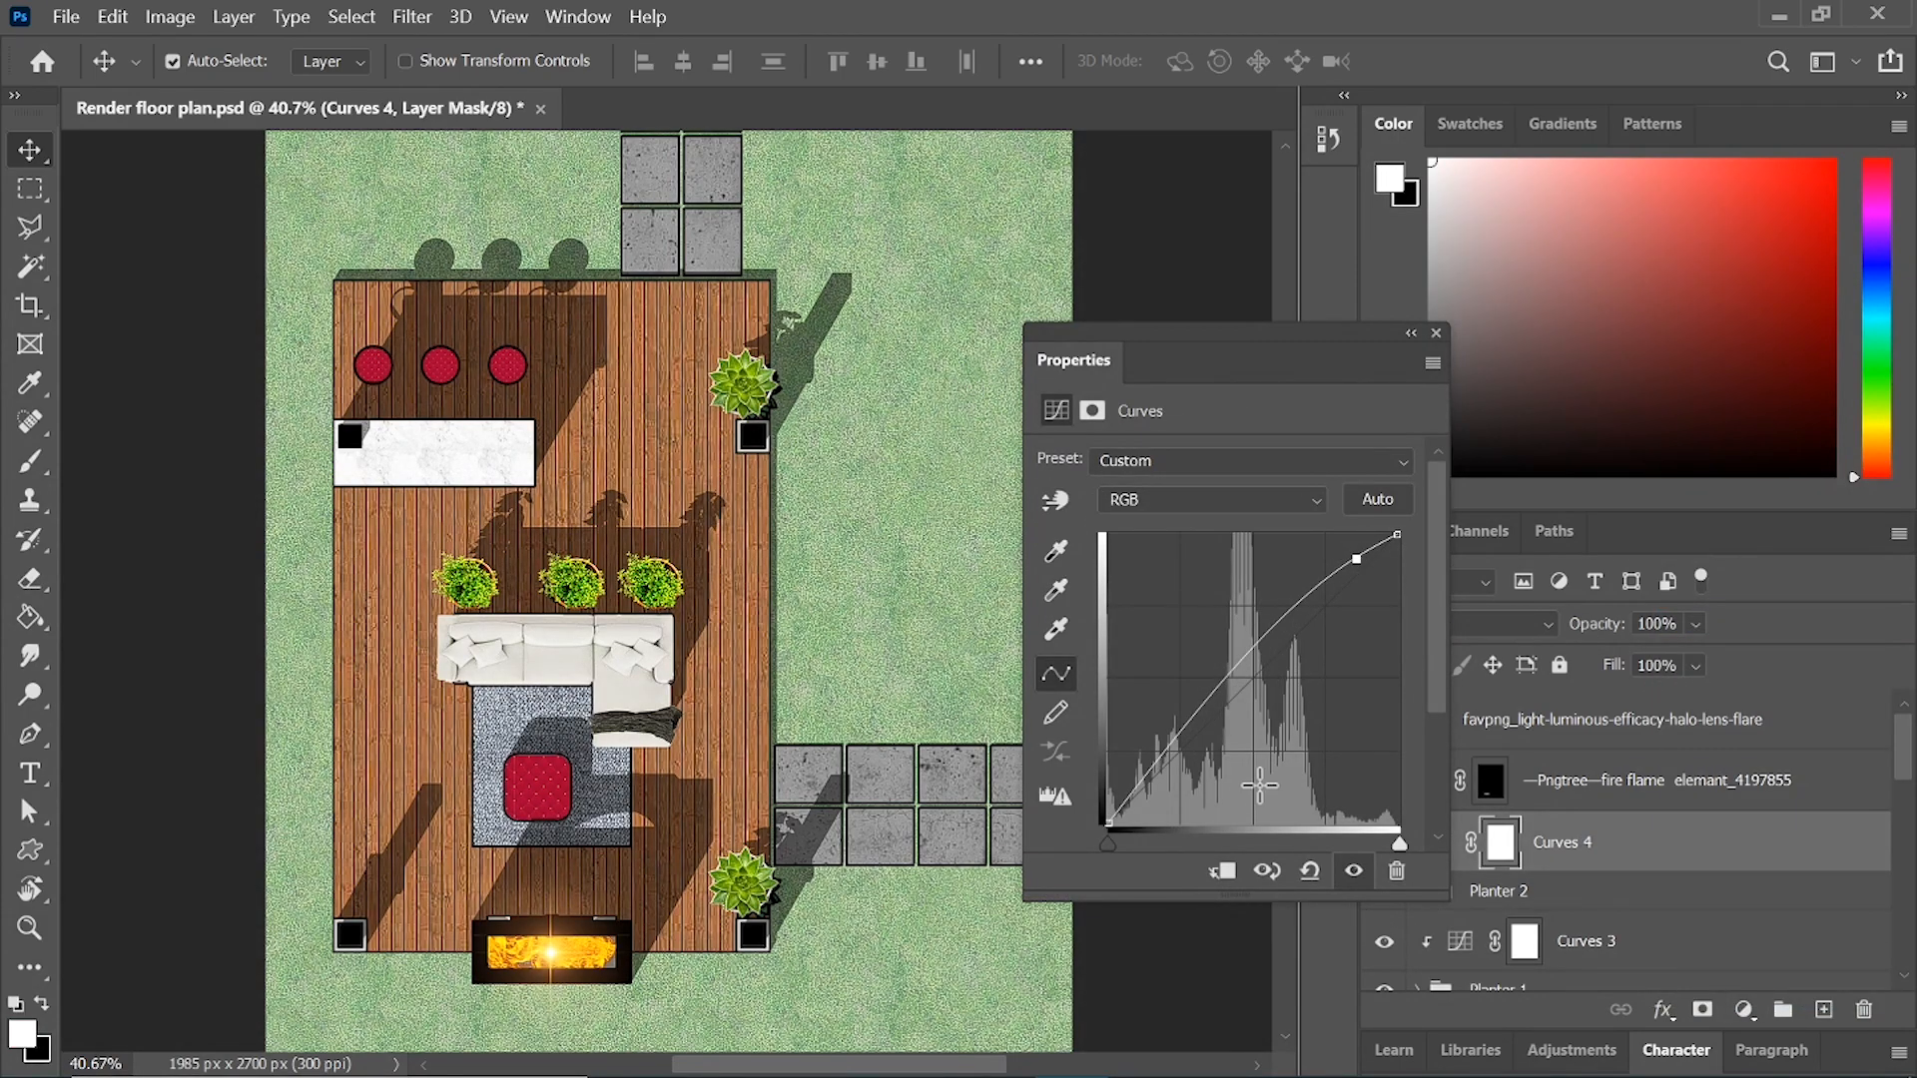
left_click(1223, 874)
left_click_drag(1148, 760, 1154, 796)
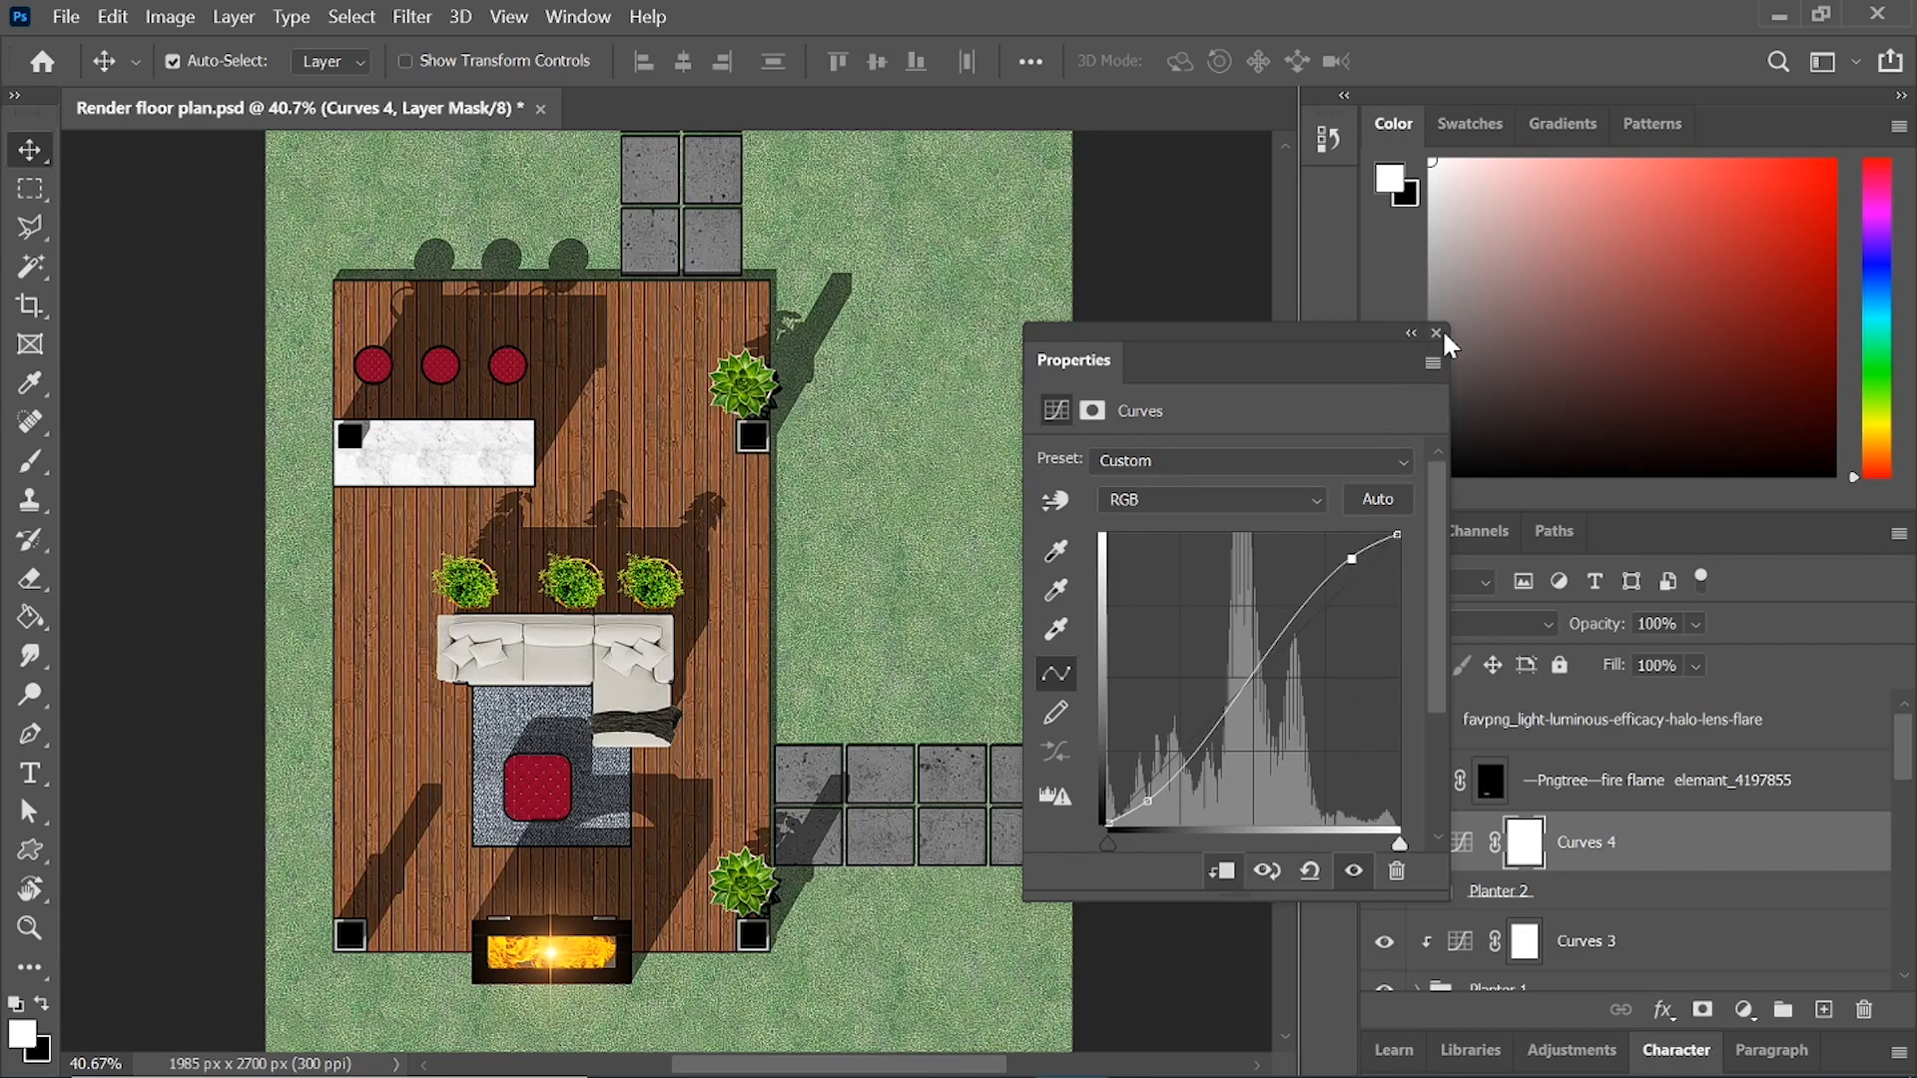
left_click(1437, 334)
left_click(1385, 843)
left_click(1386, 843)
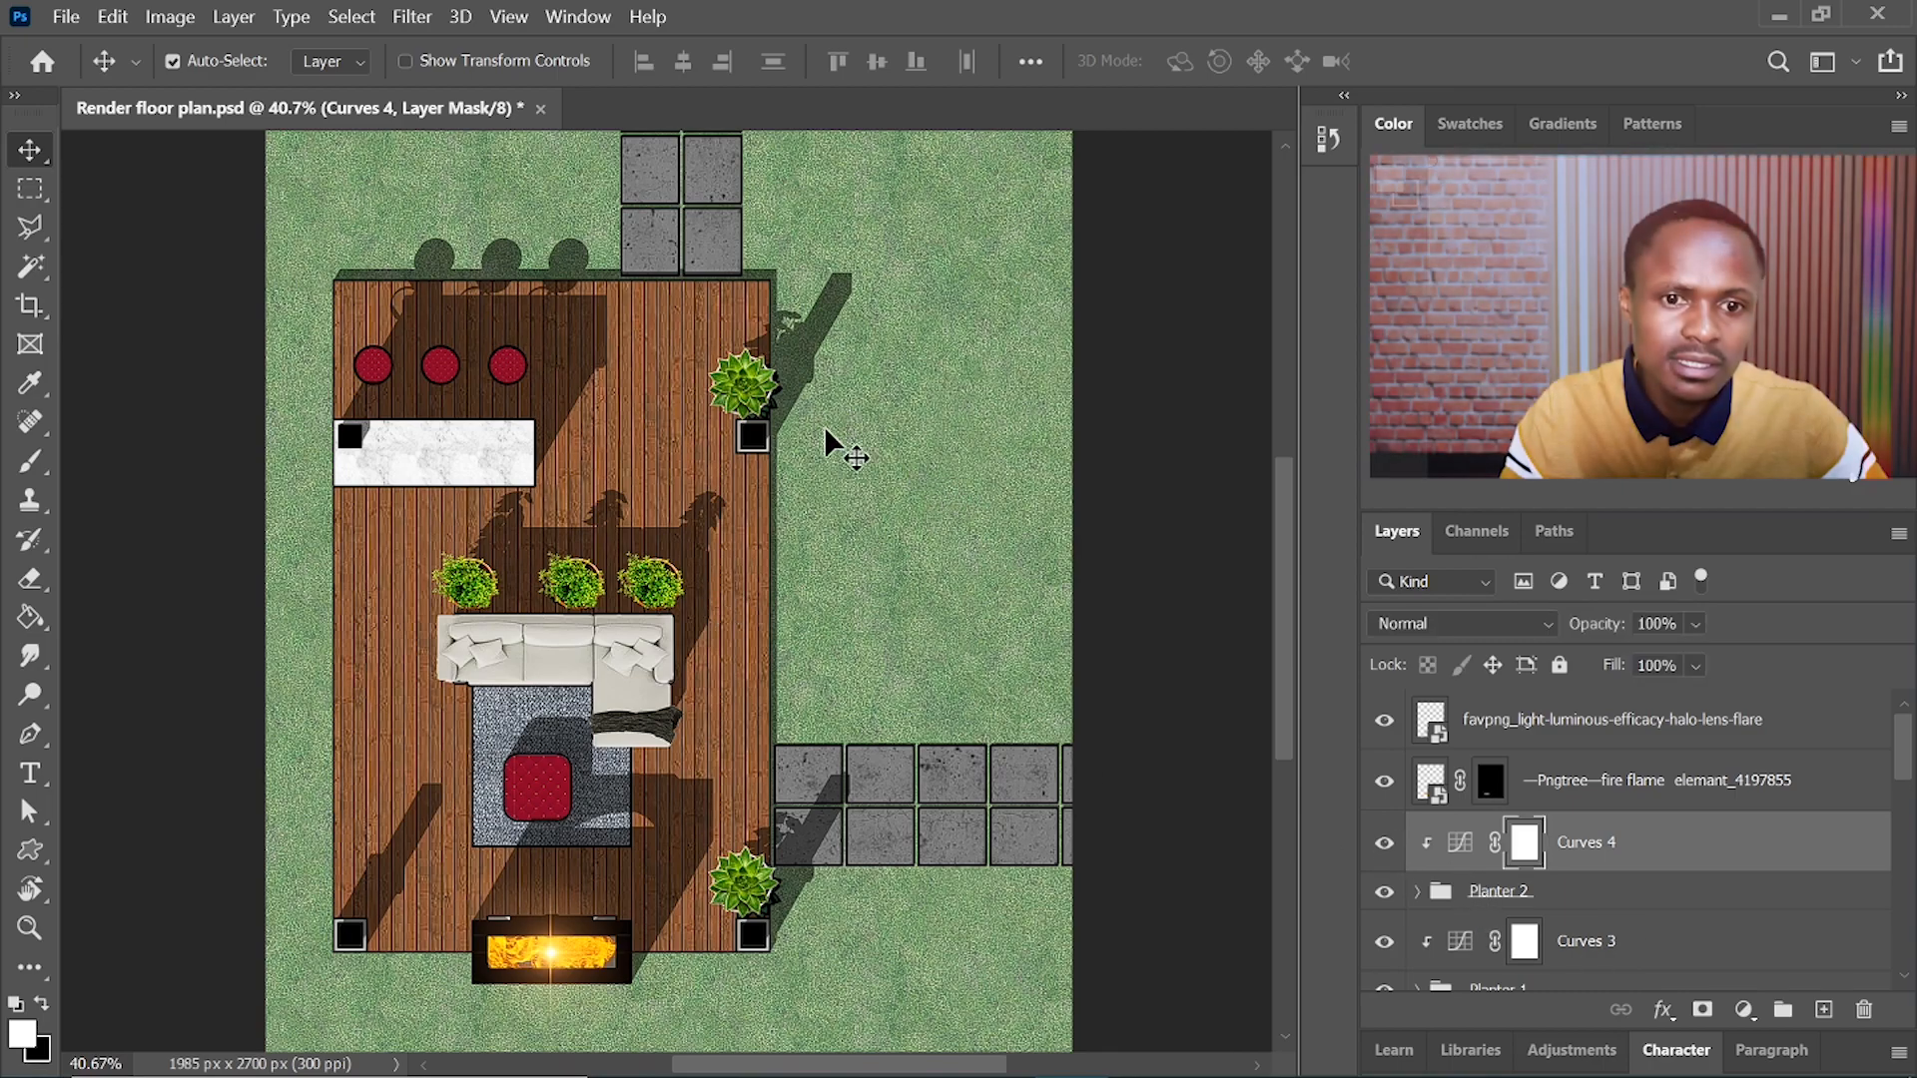
- Examine the two corner sisal plants and the shadows around them up close
scroll(785, 456, "up", 4)
scroll(577, 270, "down", 4)
scroll(769, 779, "up", 2)
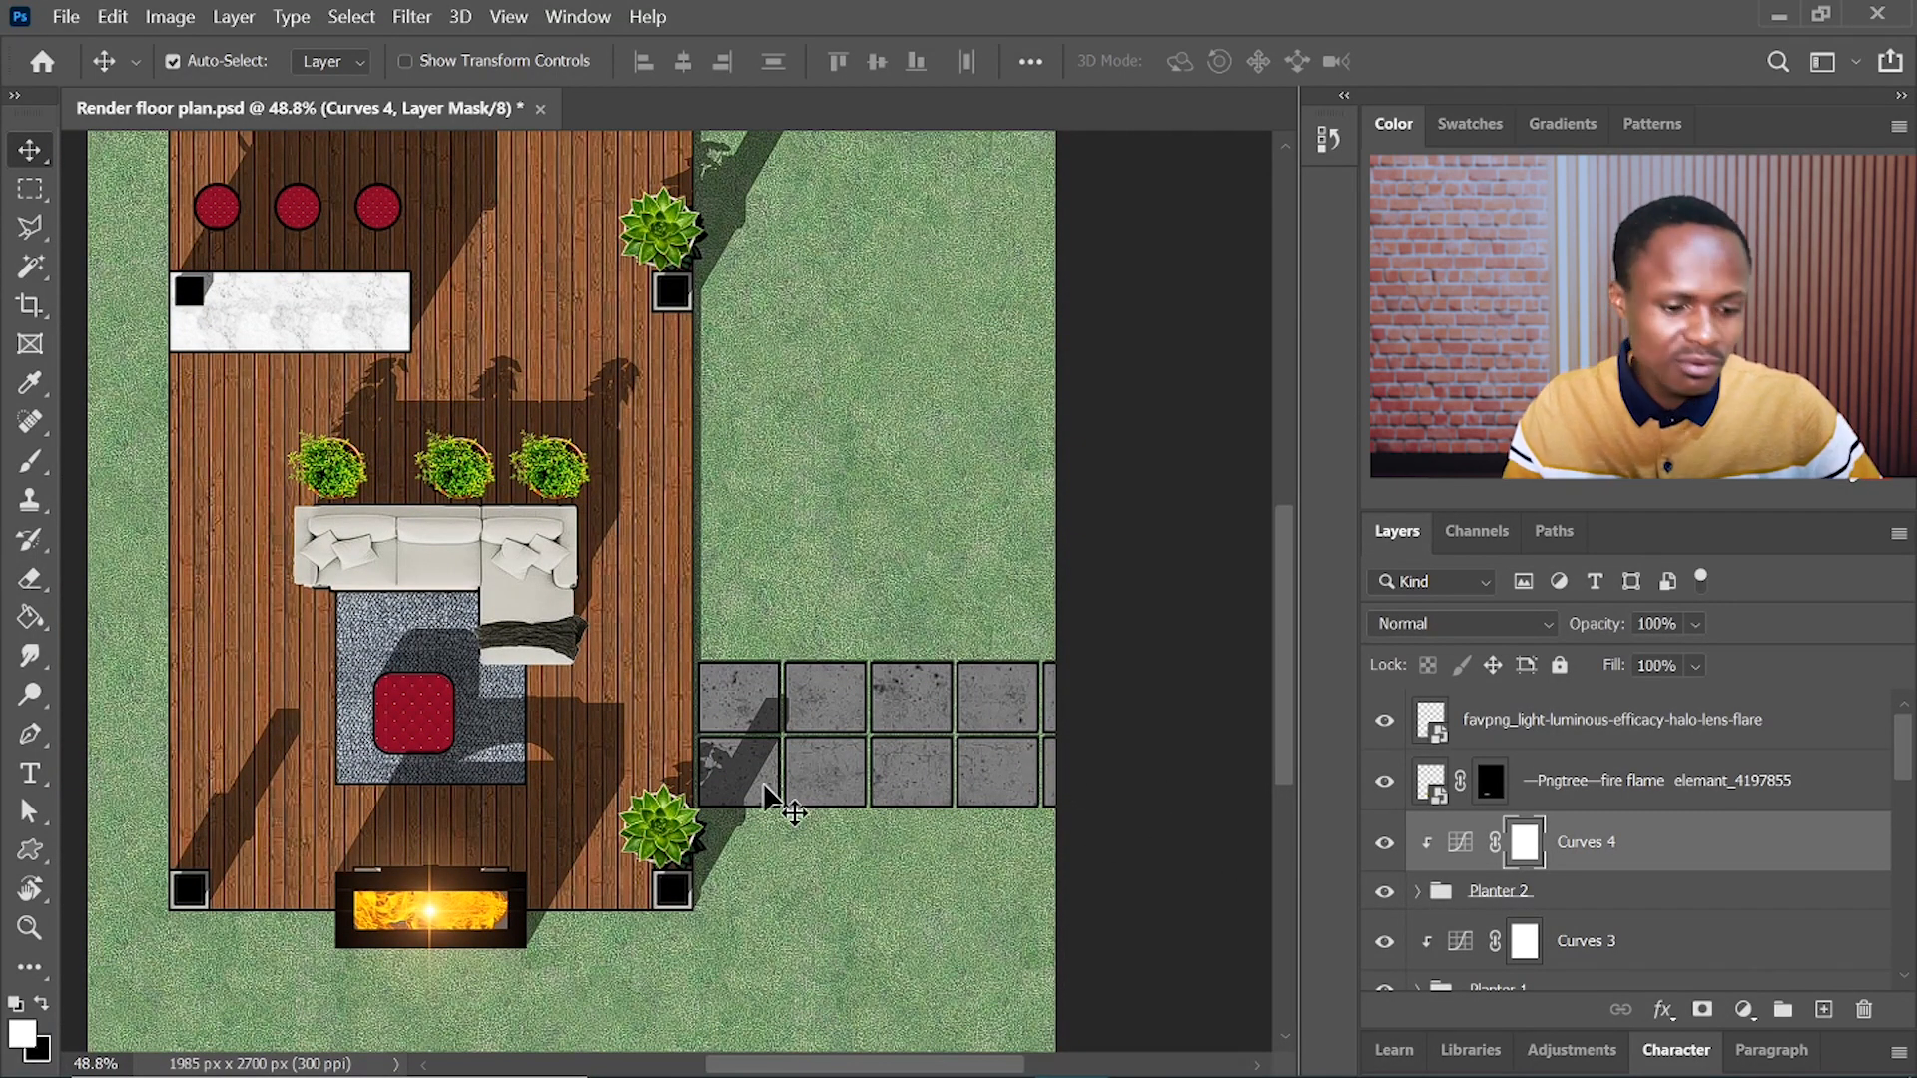
scroll(763, 784, "up", 2)
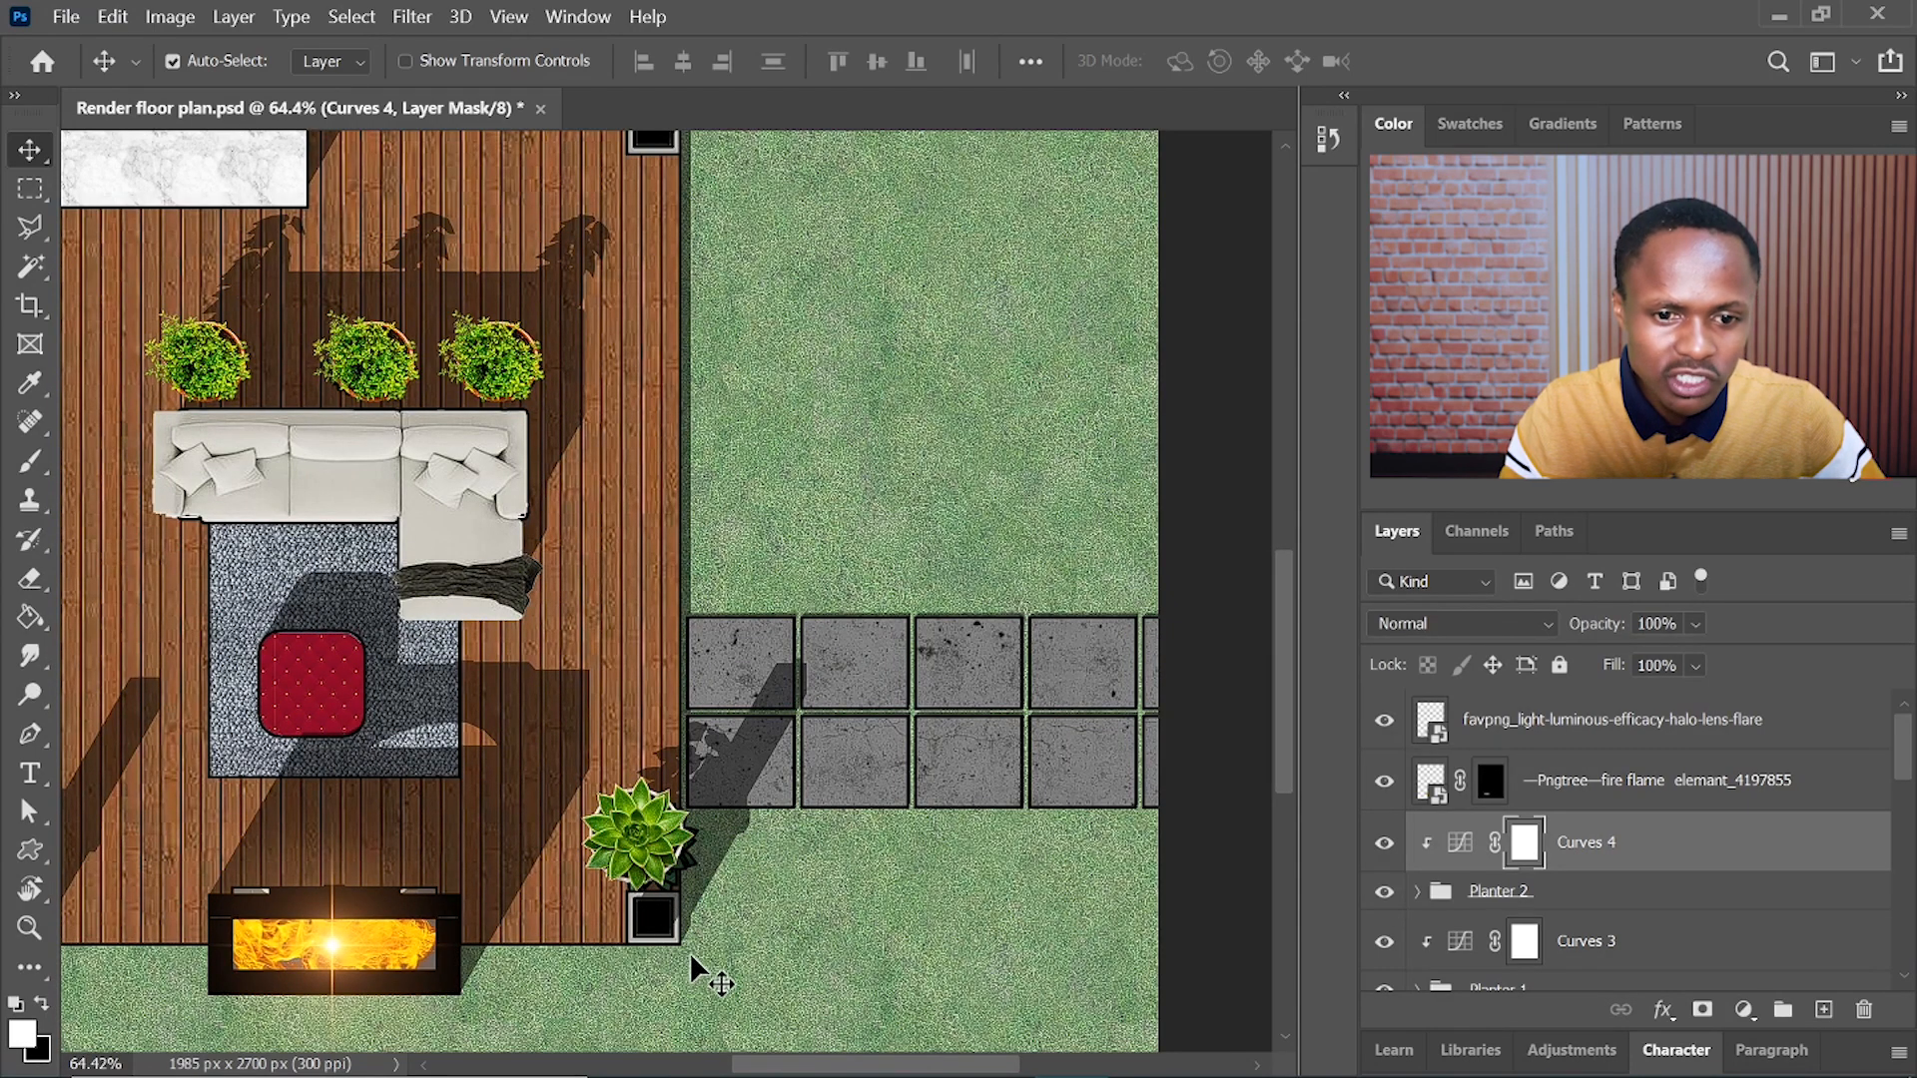
scroll(696, 953, "down", 3)
scroll(639, 385, "up", 3)
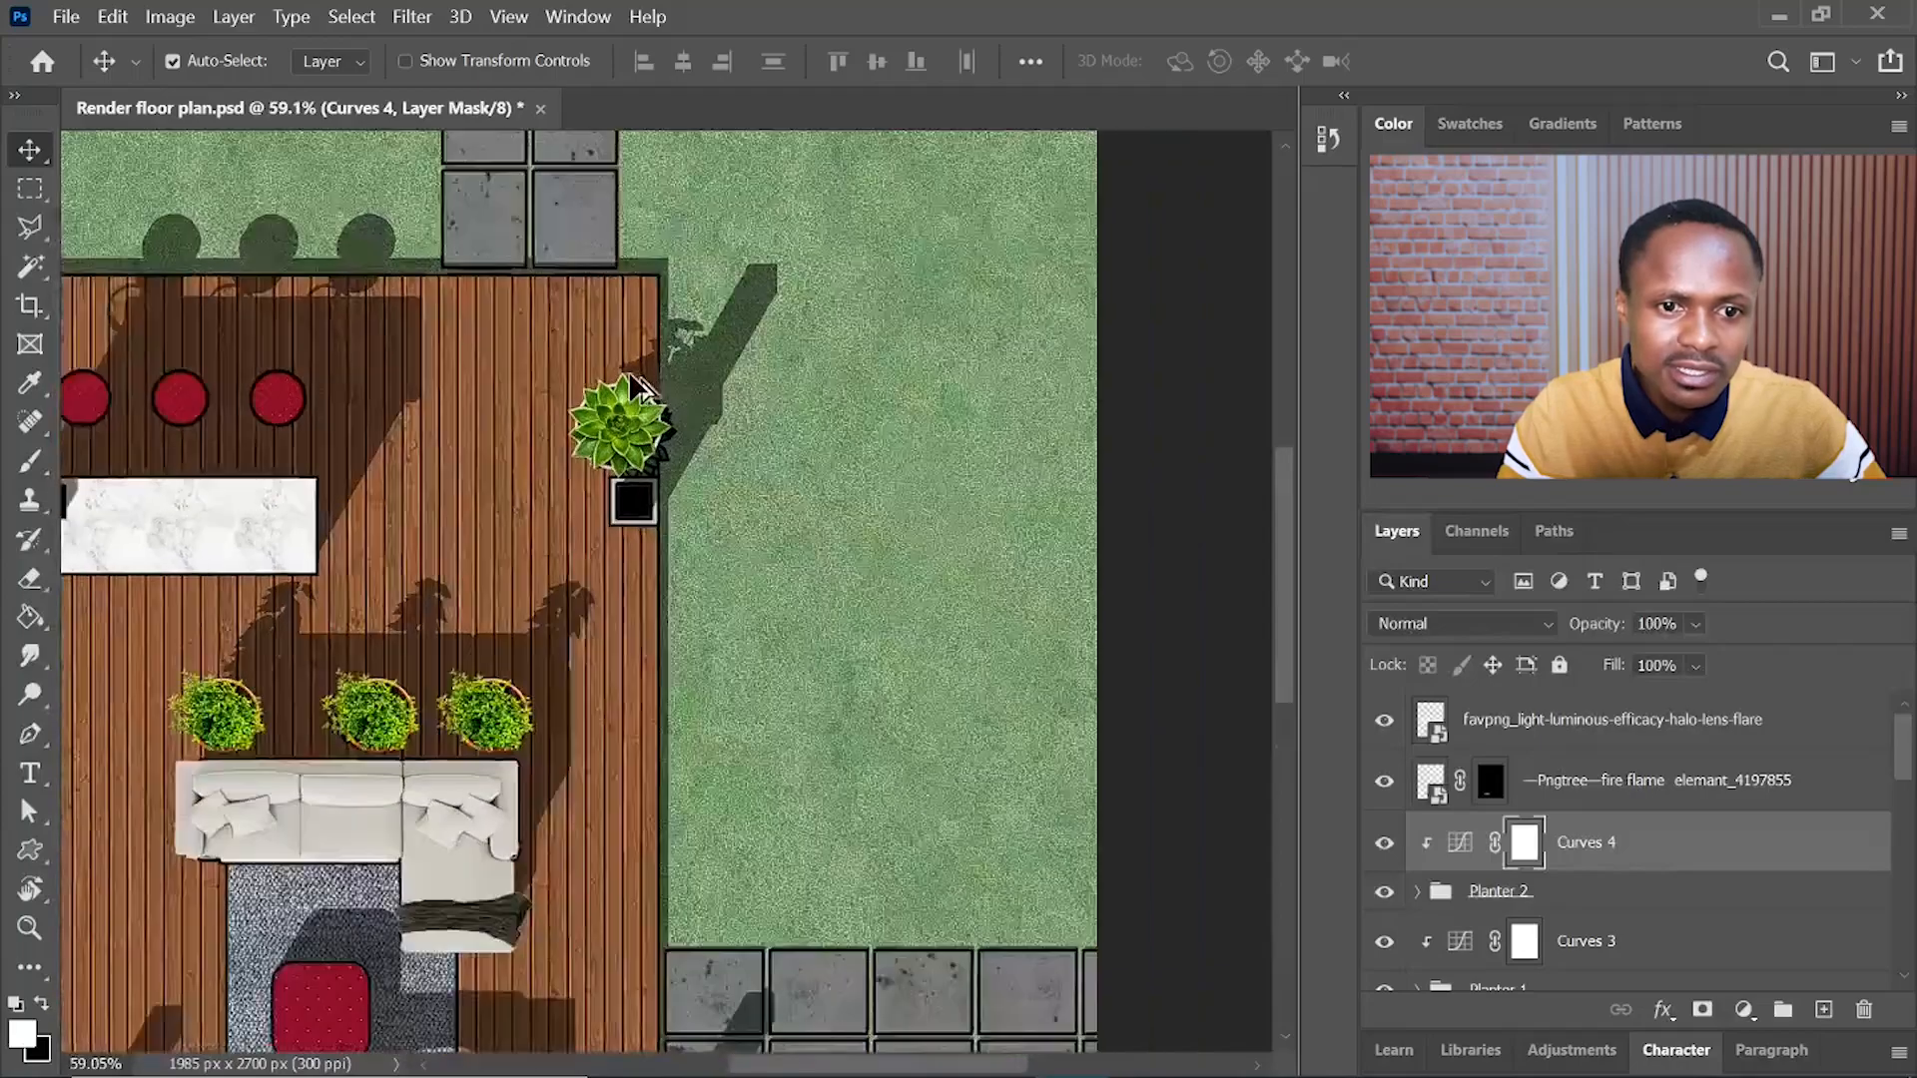
scroll(697, 783, "down", 2)
scroll(698, 783, "up", 3)
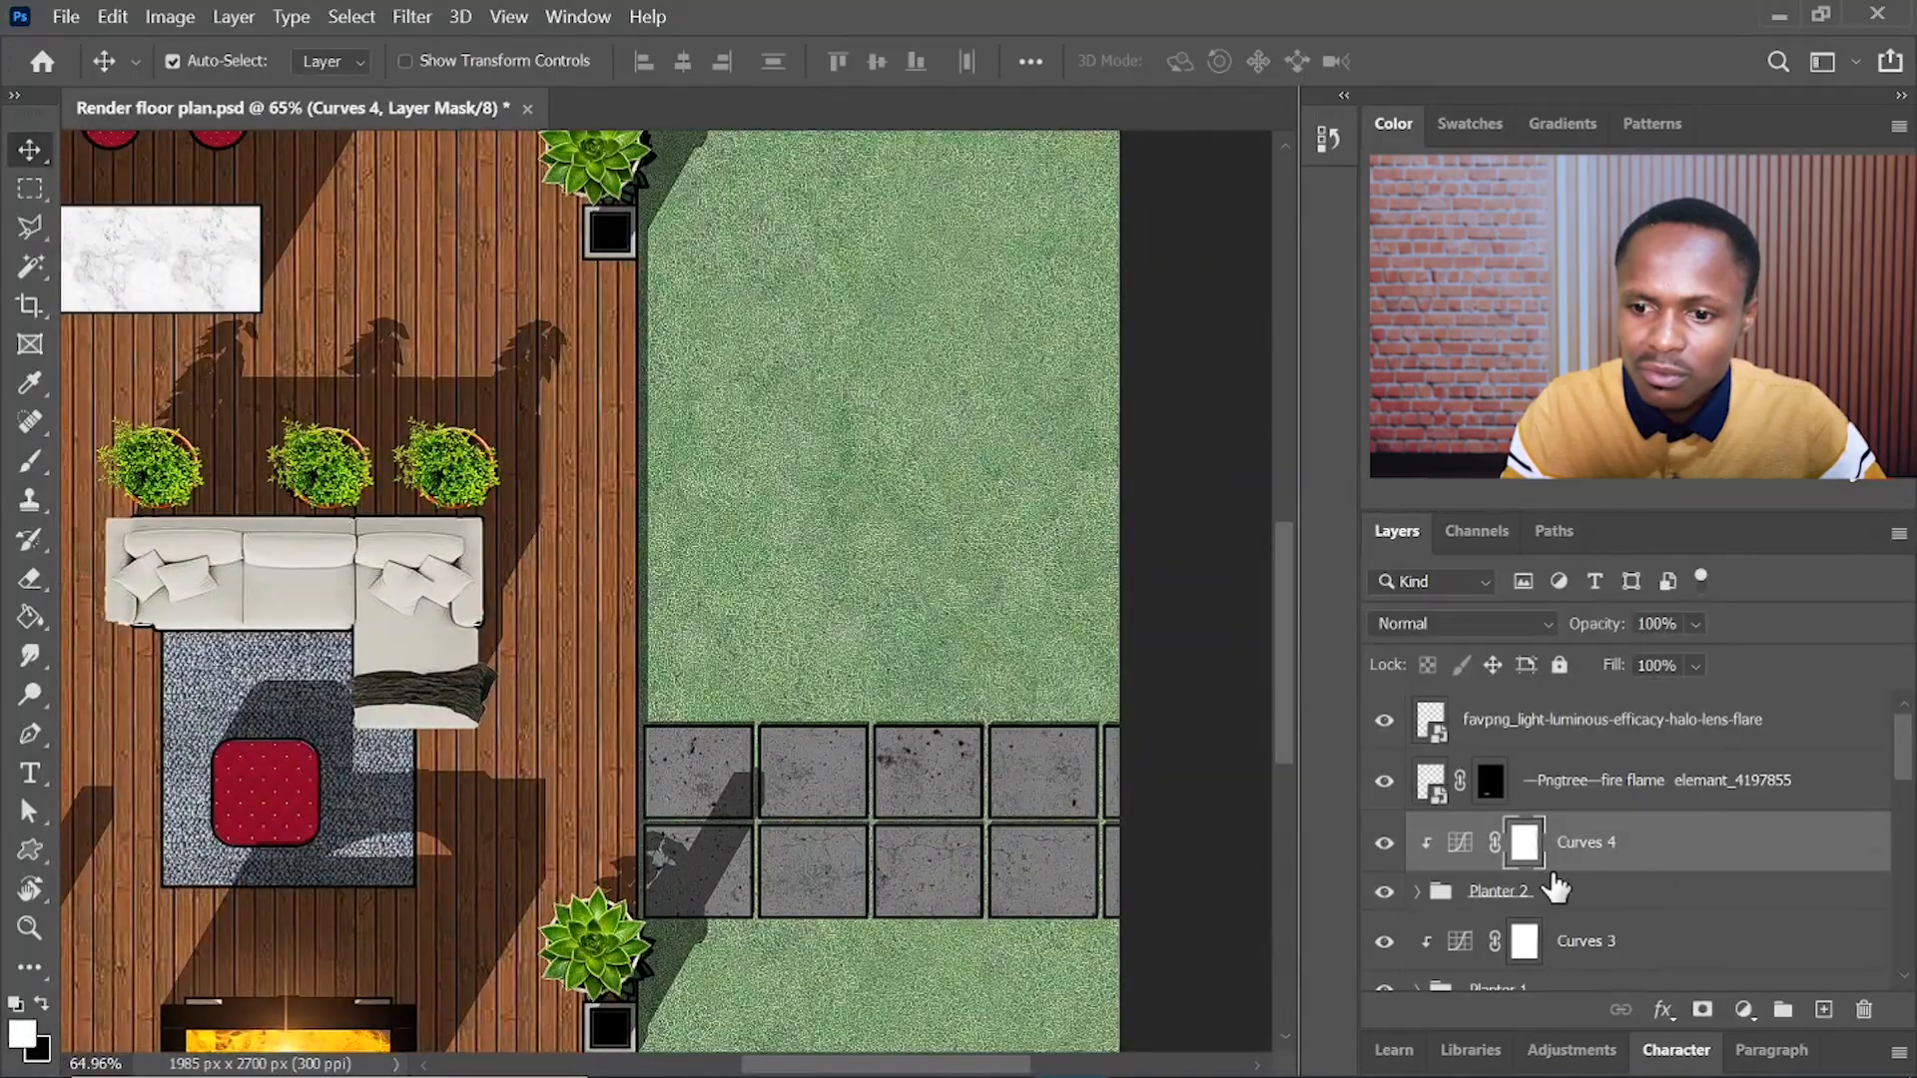
- Add another mask to the Curves 4 adjustment and paint its layer mask black beside the sisal near the fireplace with a 400 px soft brush
left_click(1701, 1011)
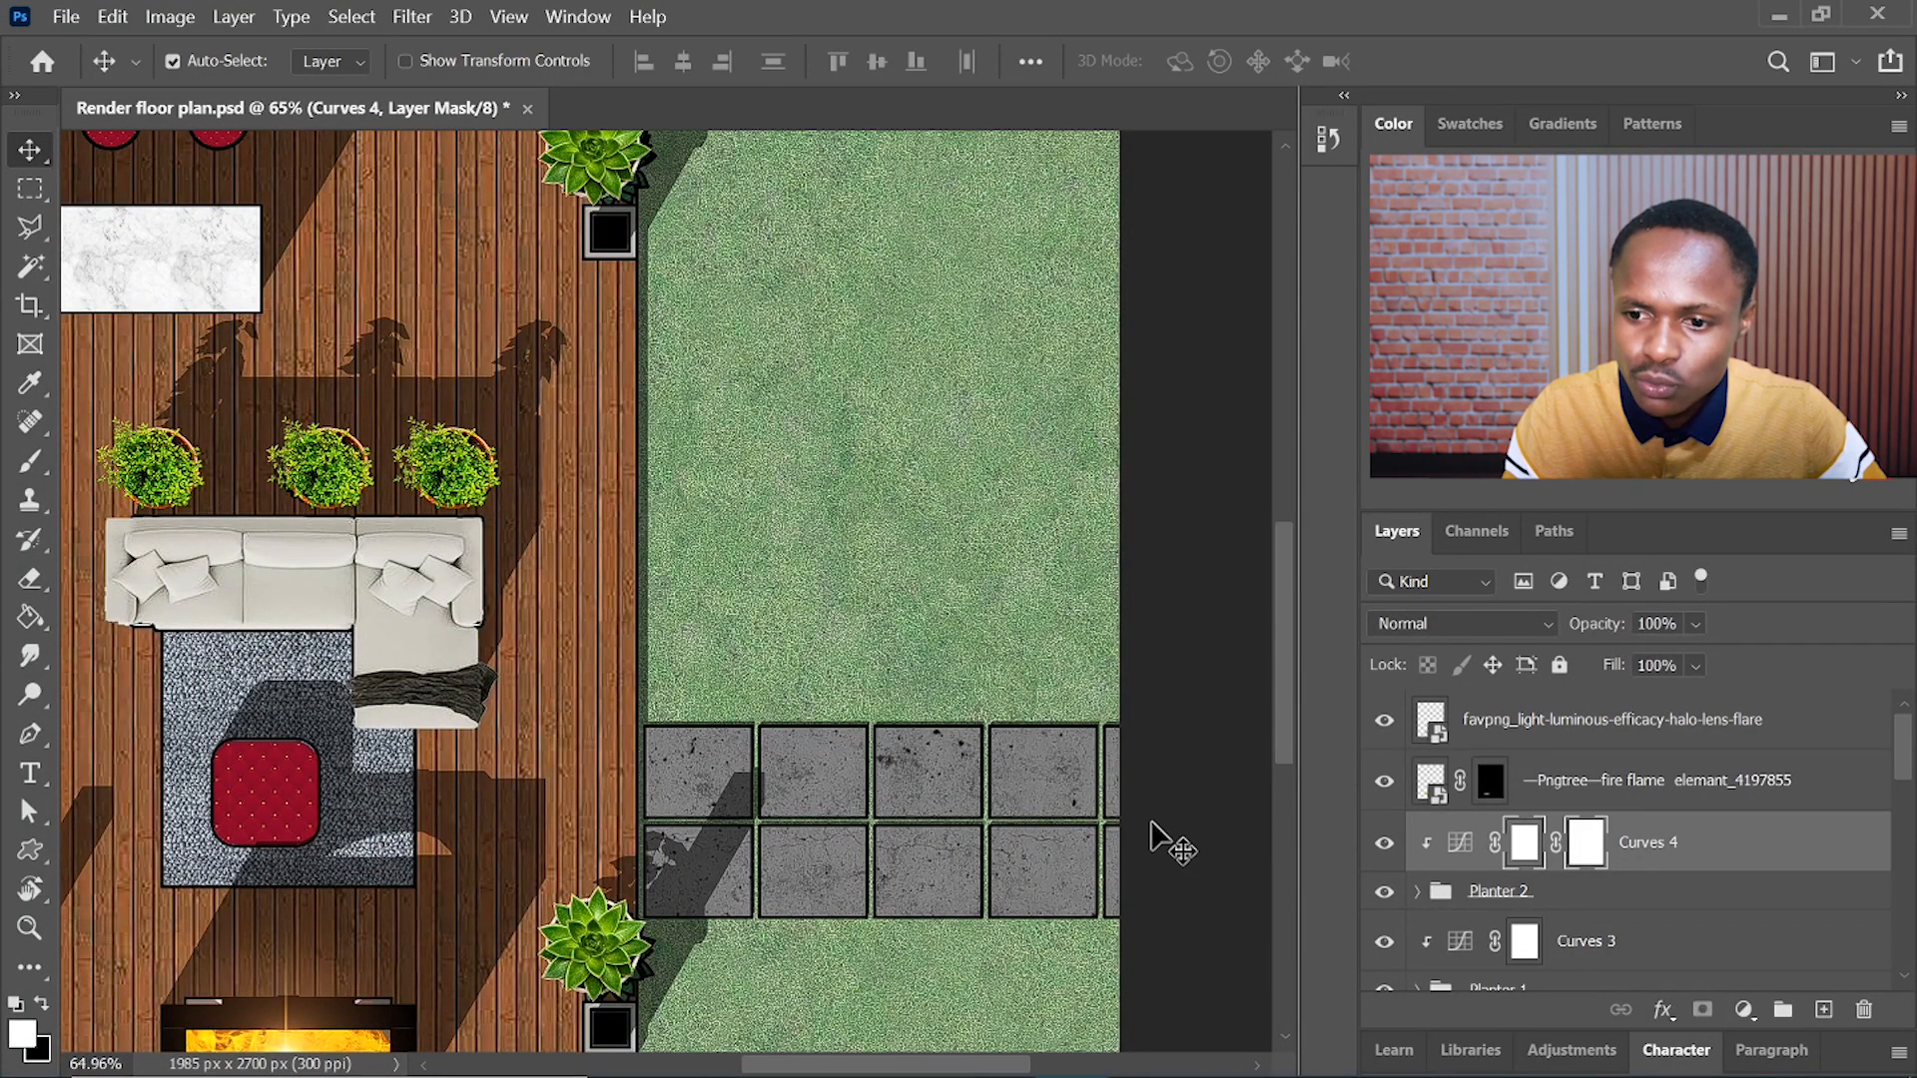
scroll(1198, 858, "down", 2)
scroll(1248, 876, "up", 3)
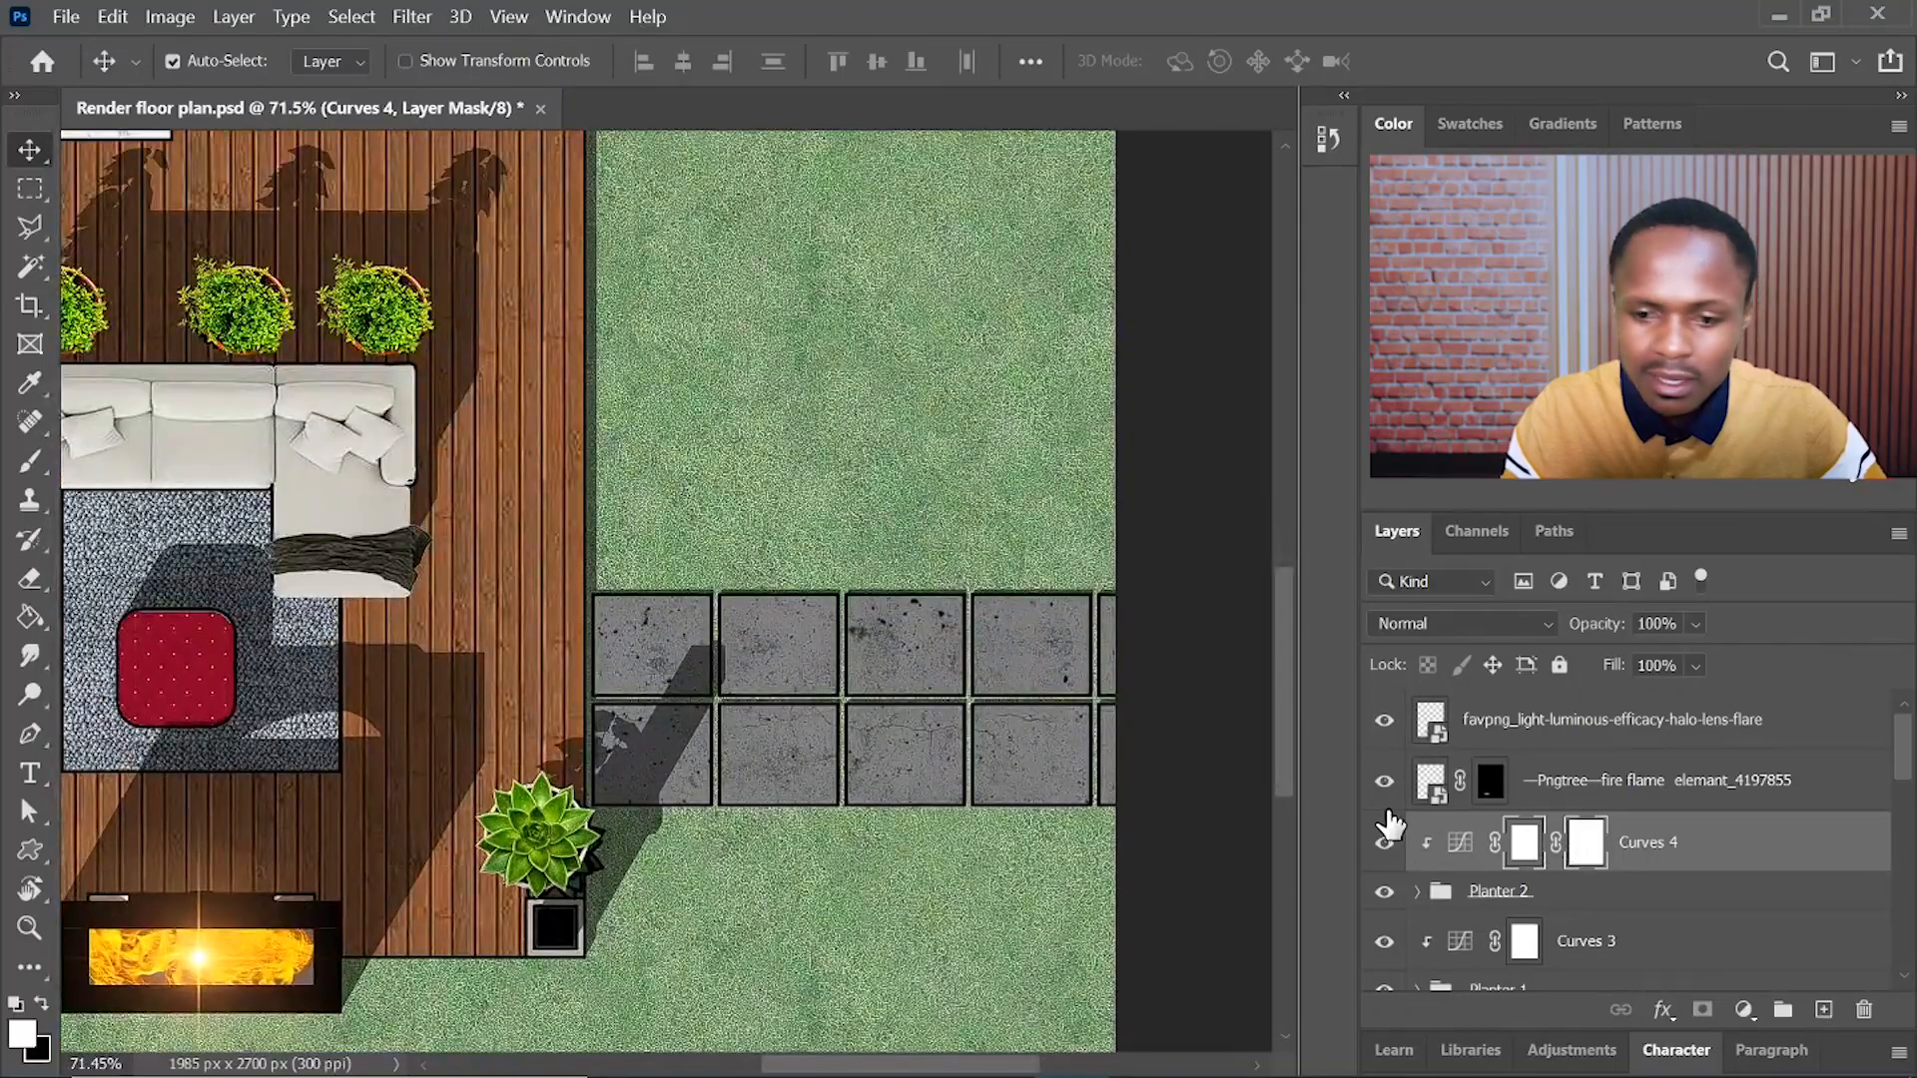
key("b")
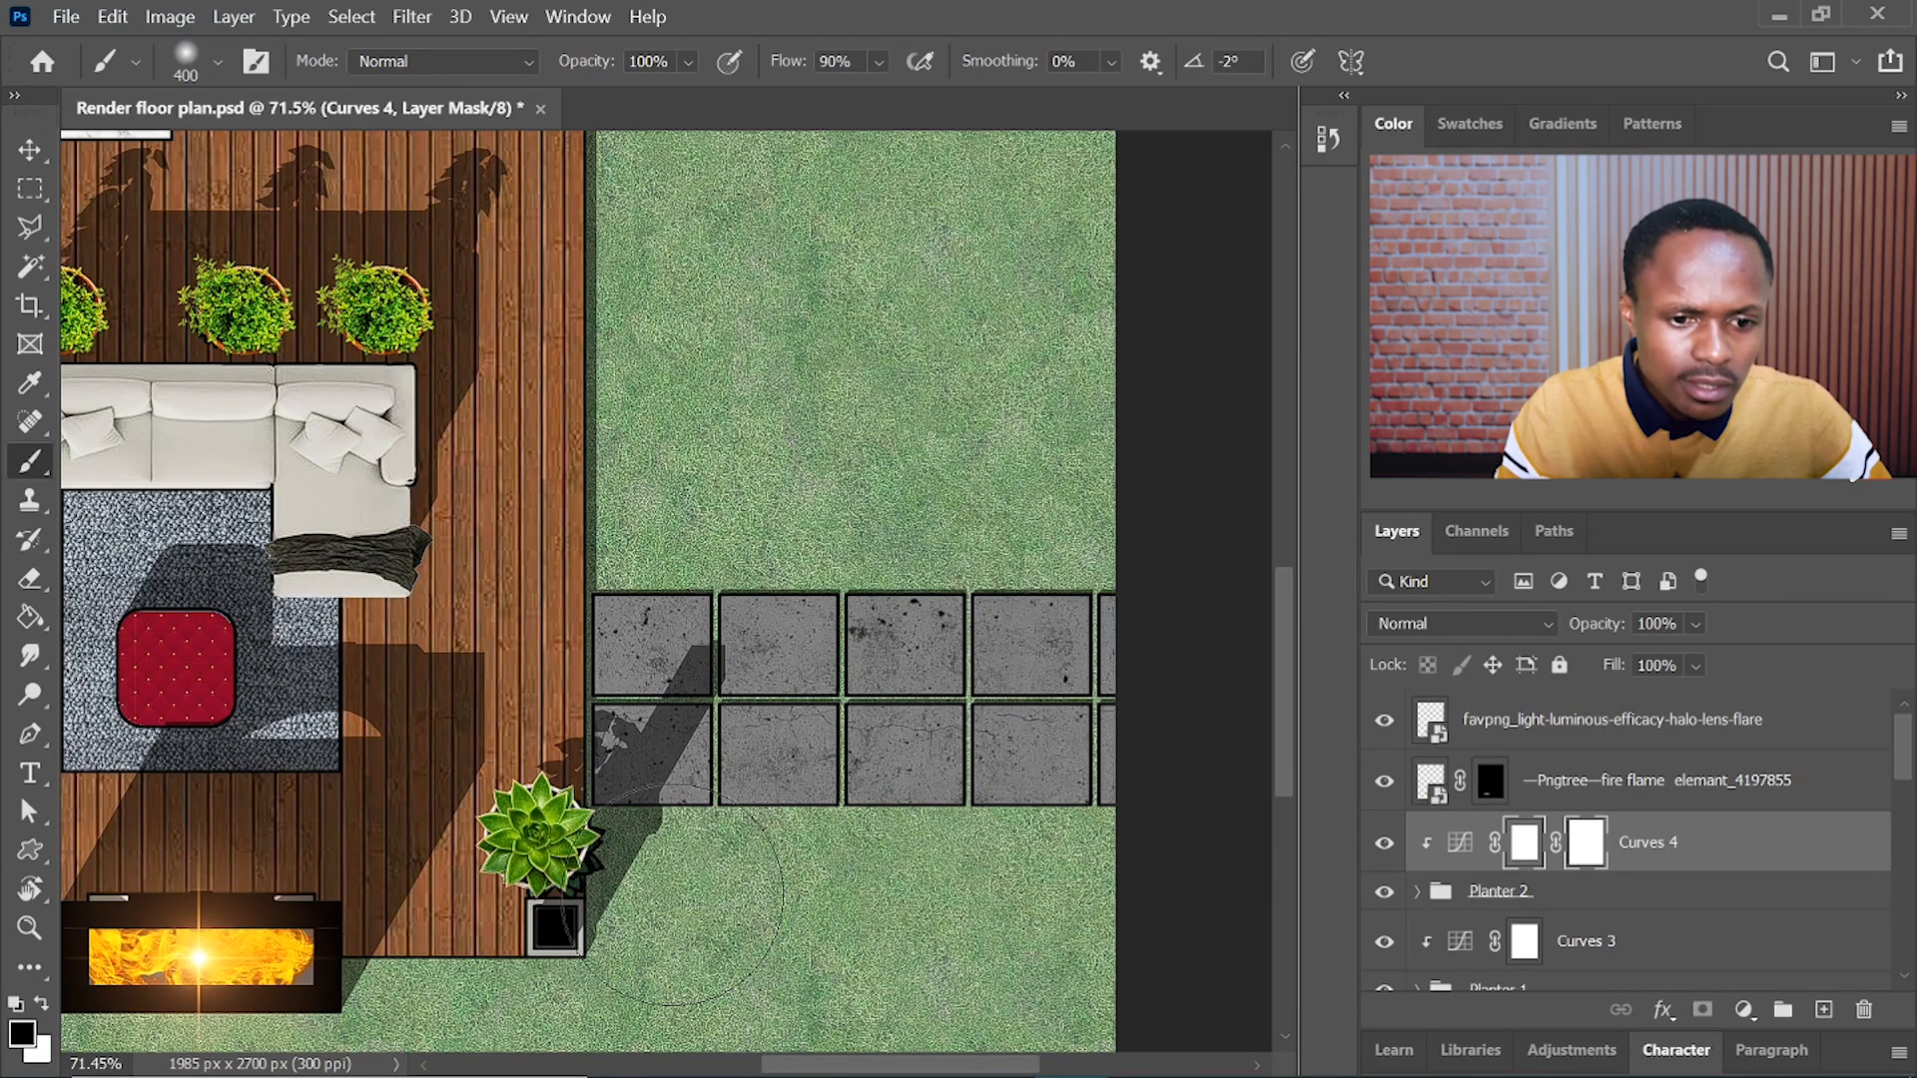
left_click(654, 895)
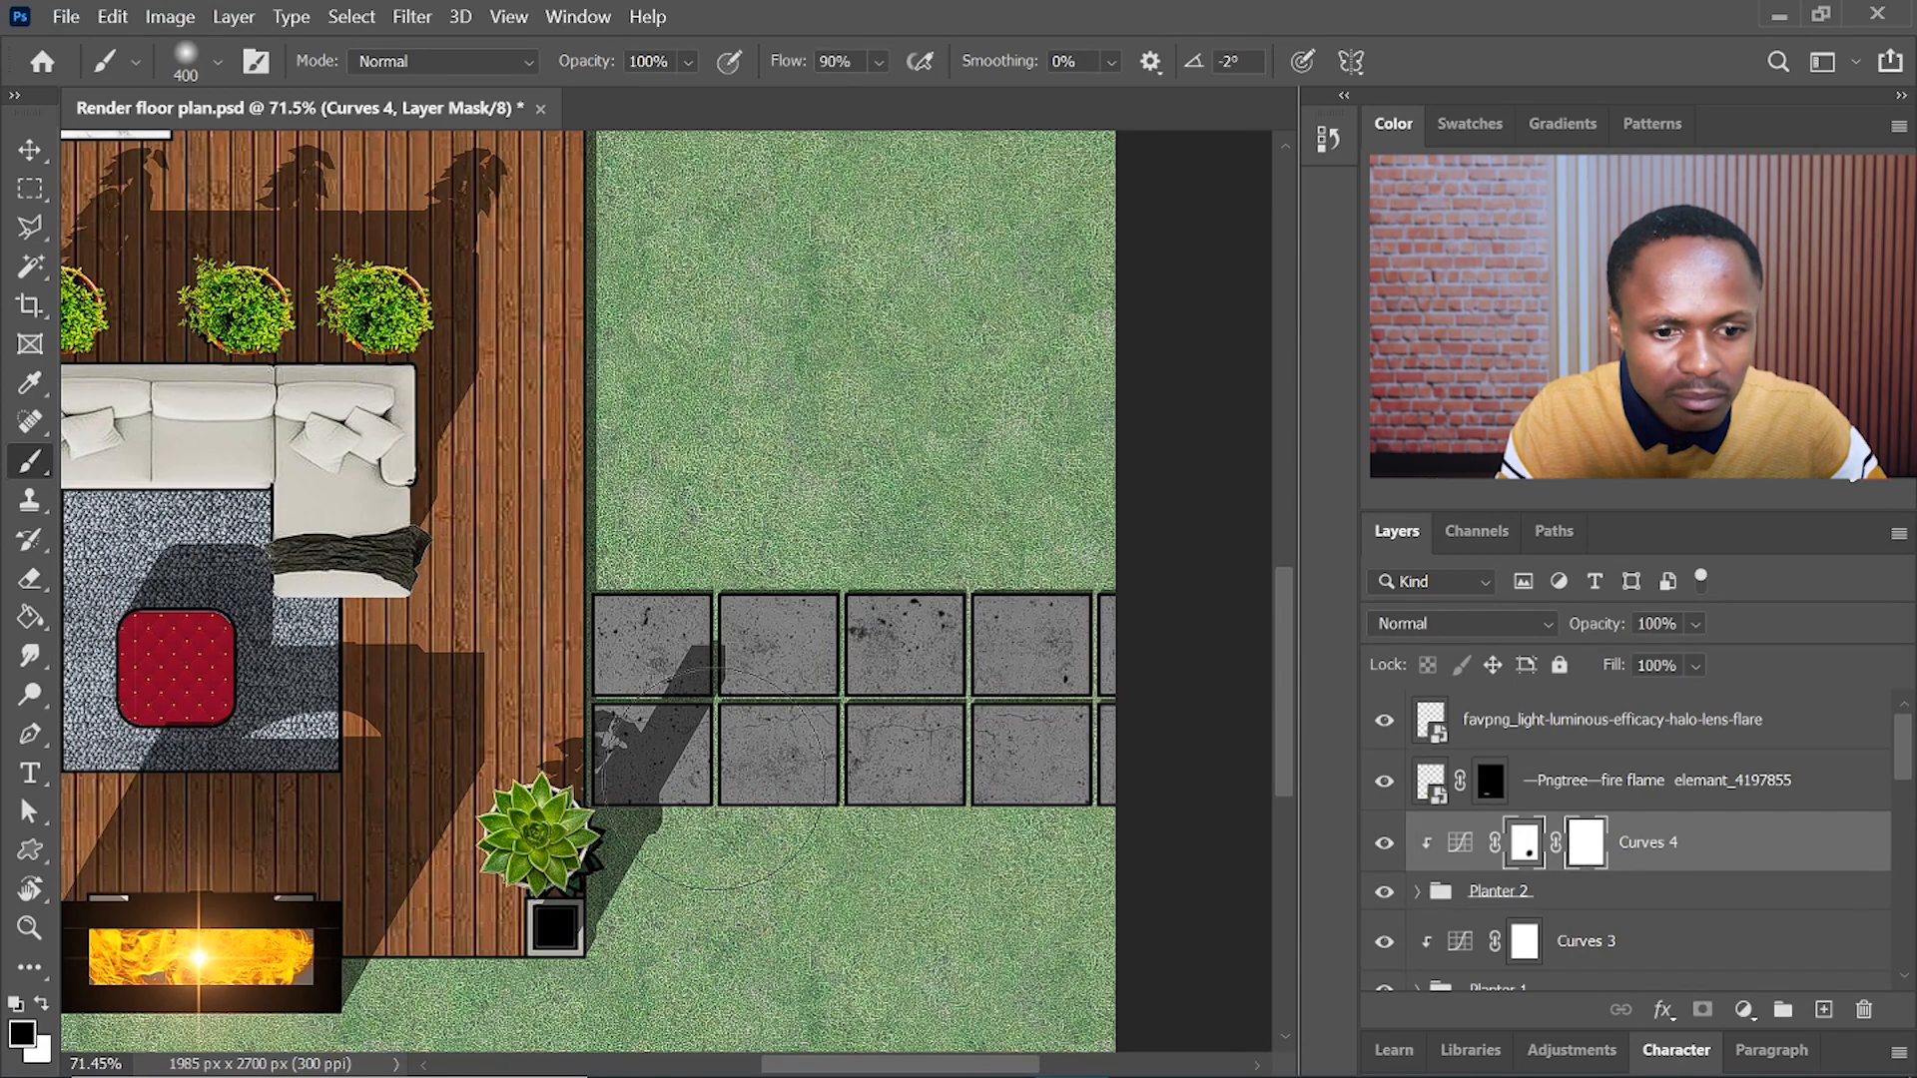
- Set the soft brush size to 243 px and switch the painting color to white for the Curves 4 mask
right_click(738, 718)
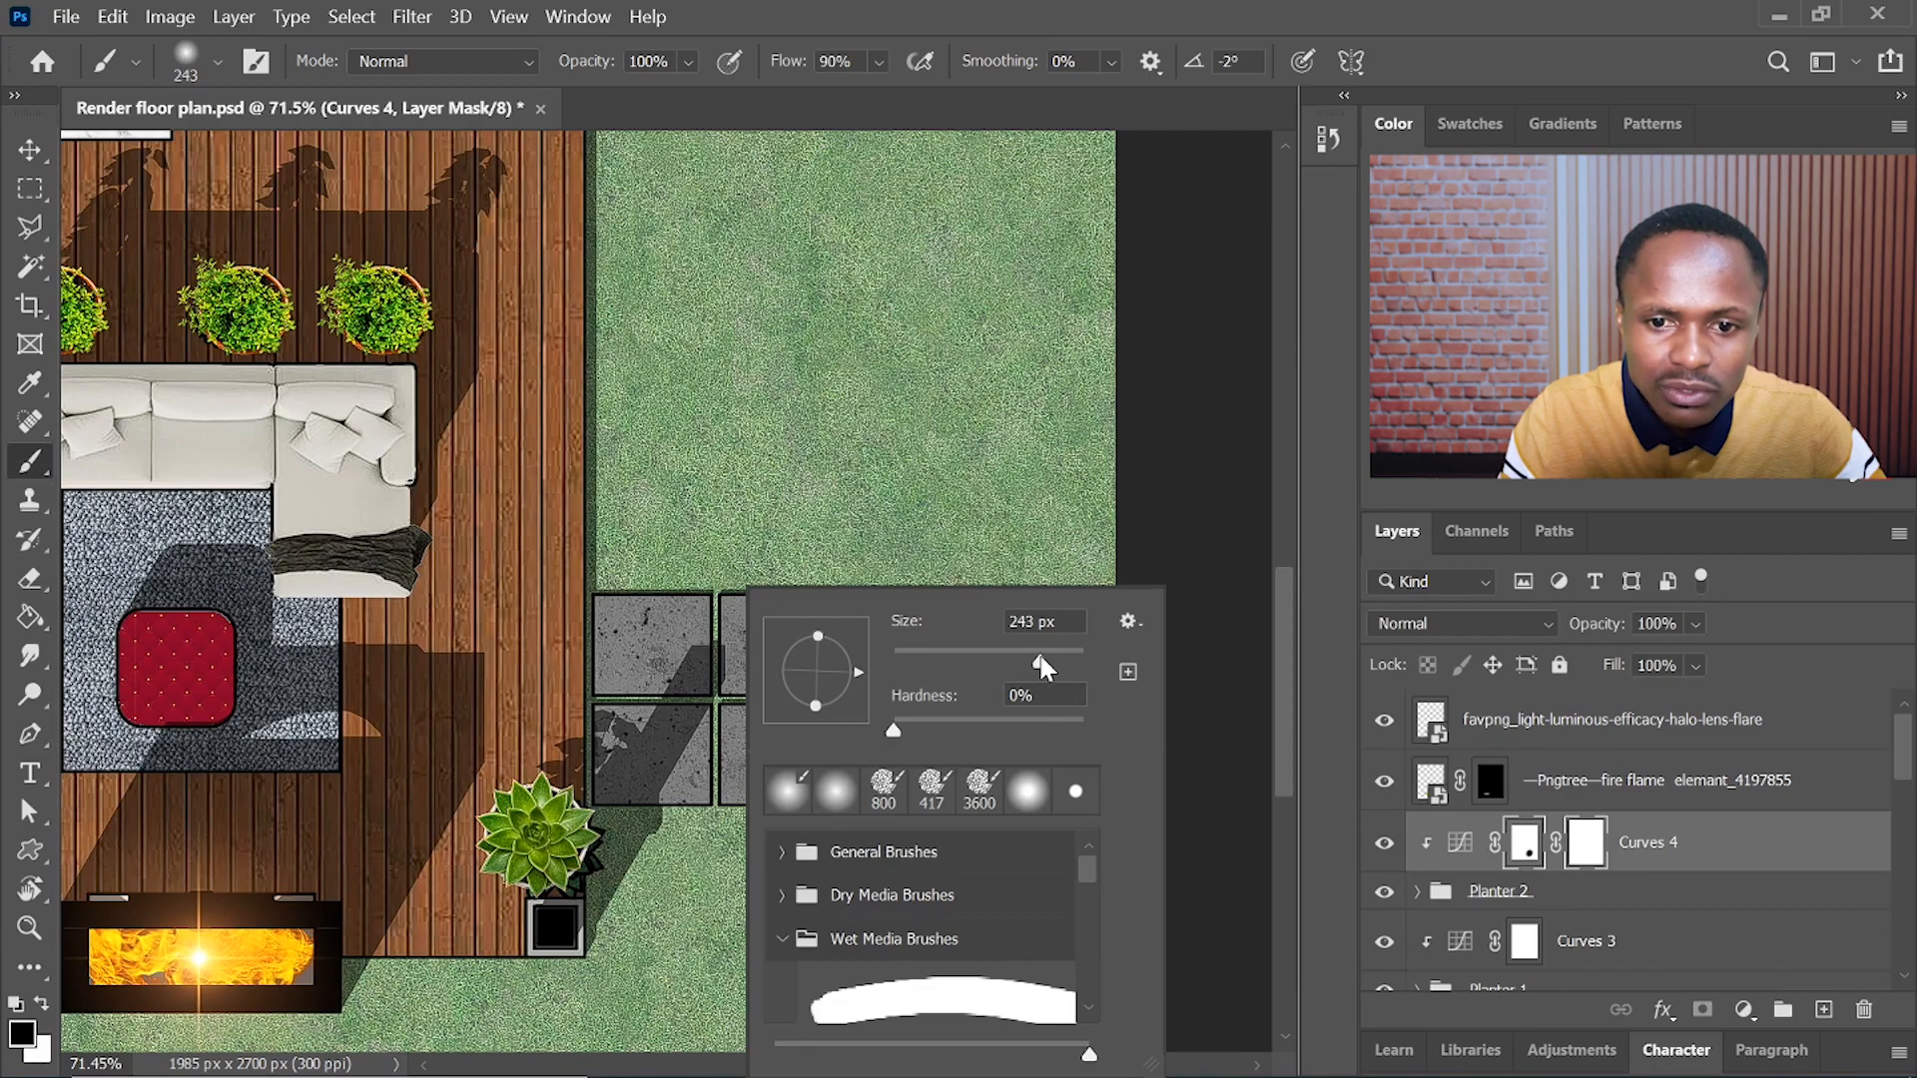
key("Return")
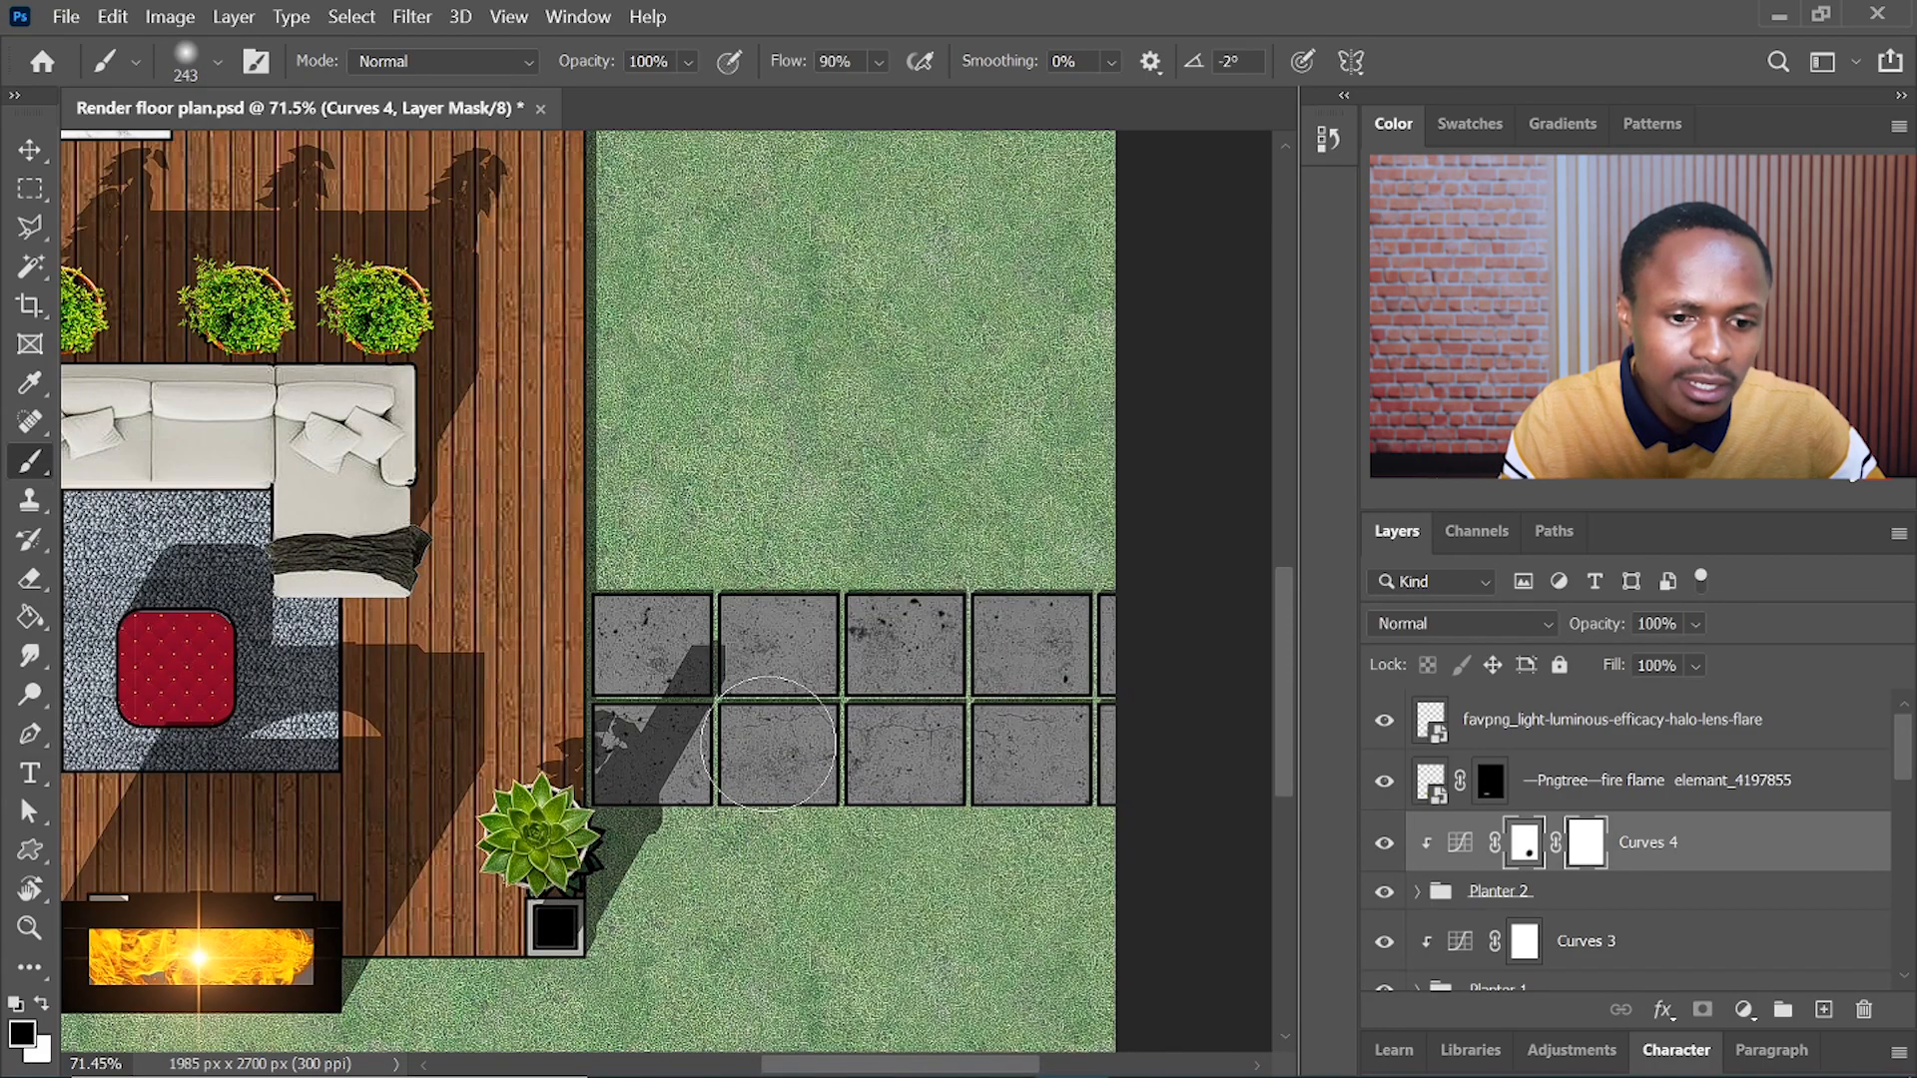
key("x")
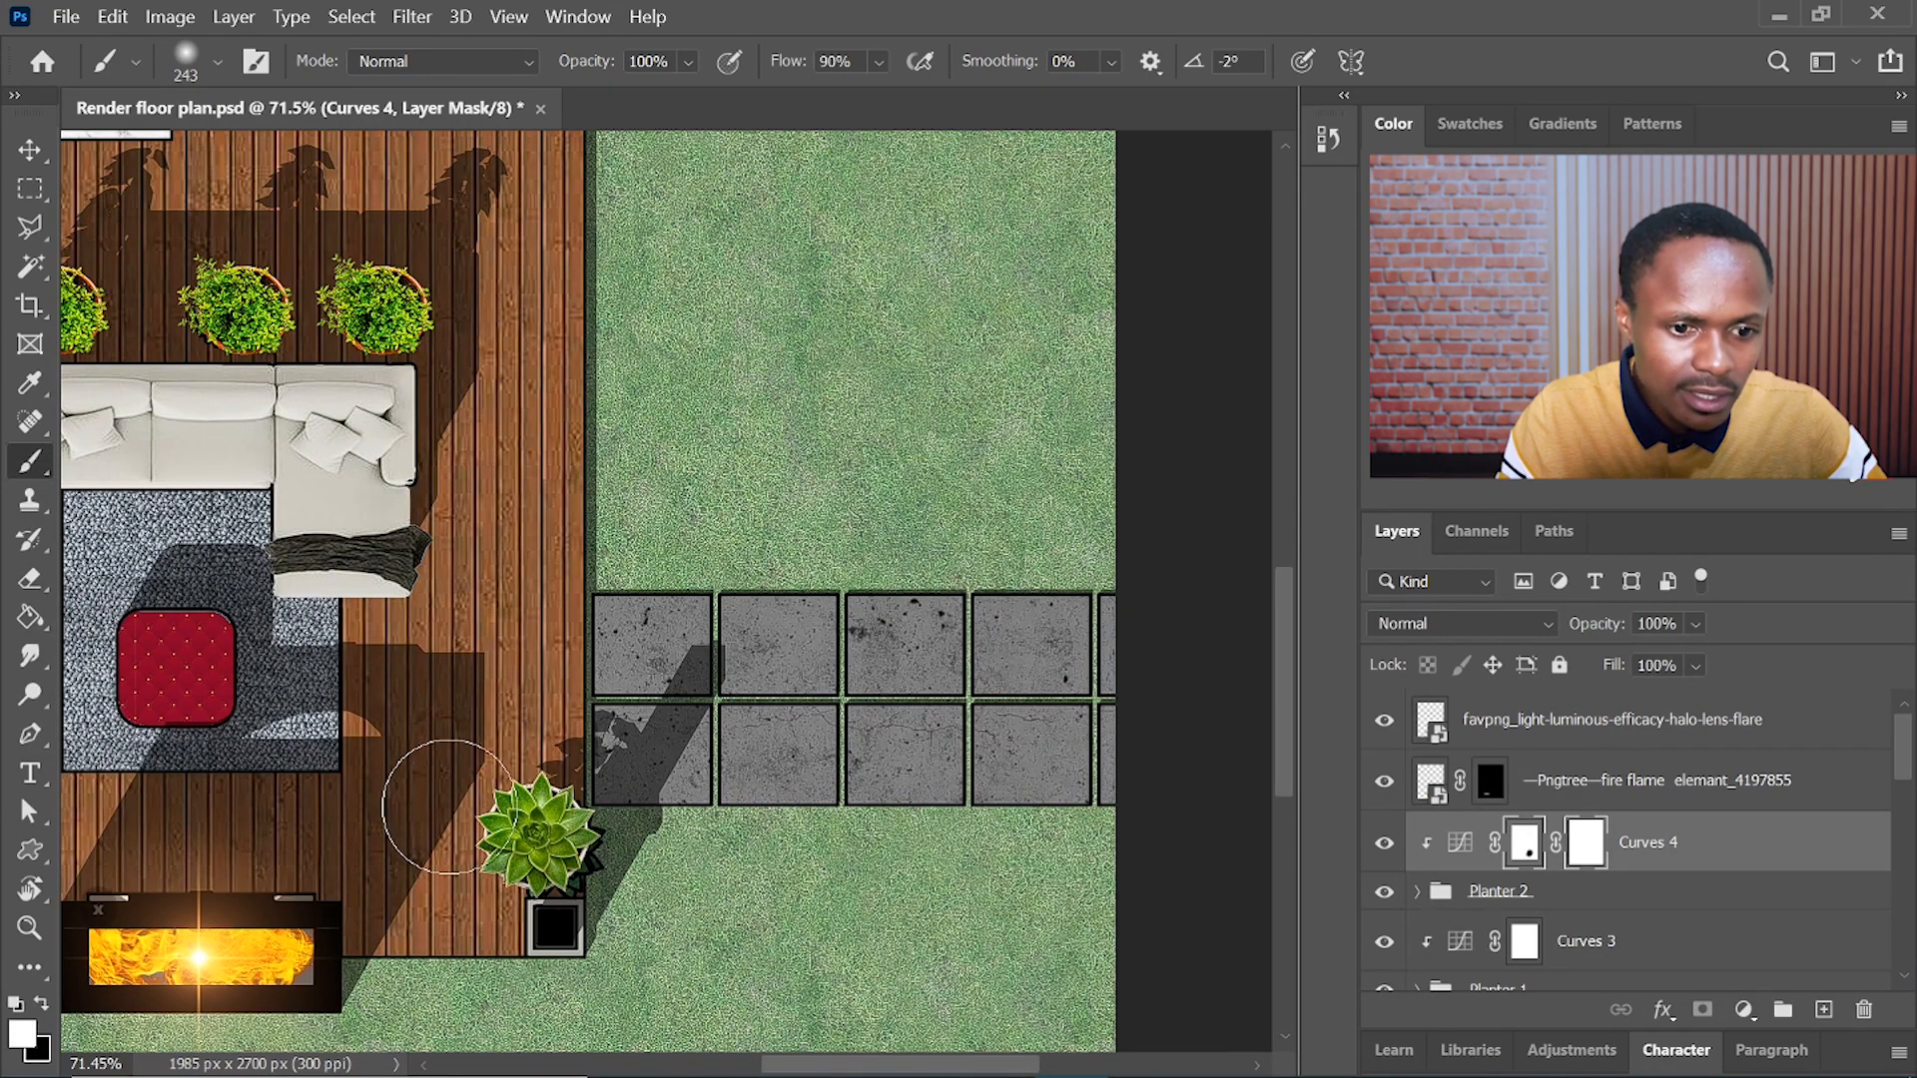
scroll(770, 886, "down", 5)
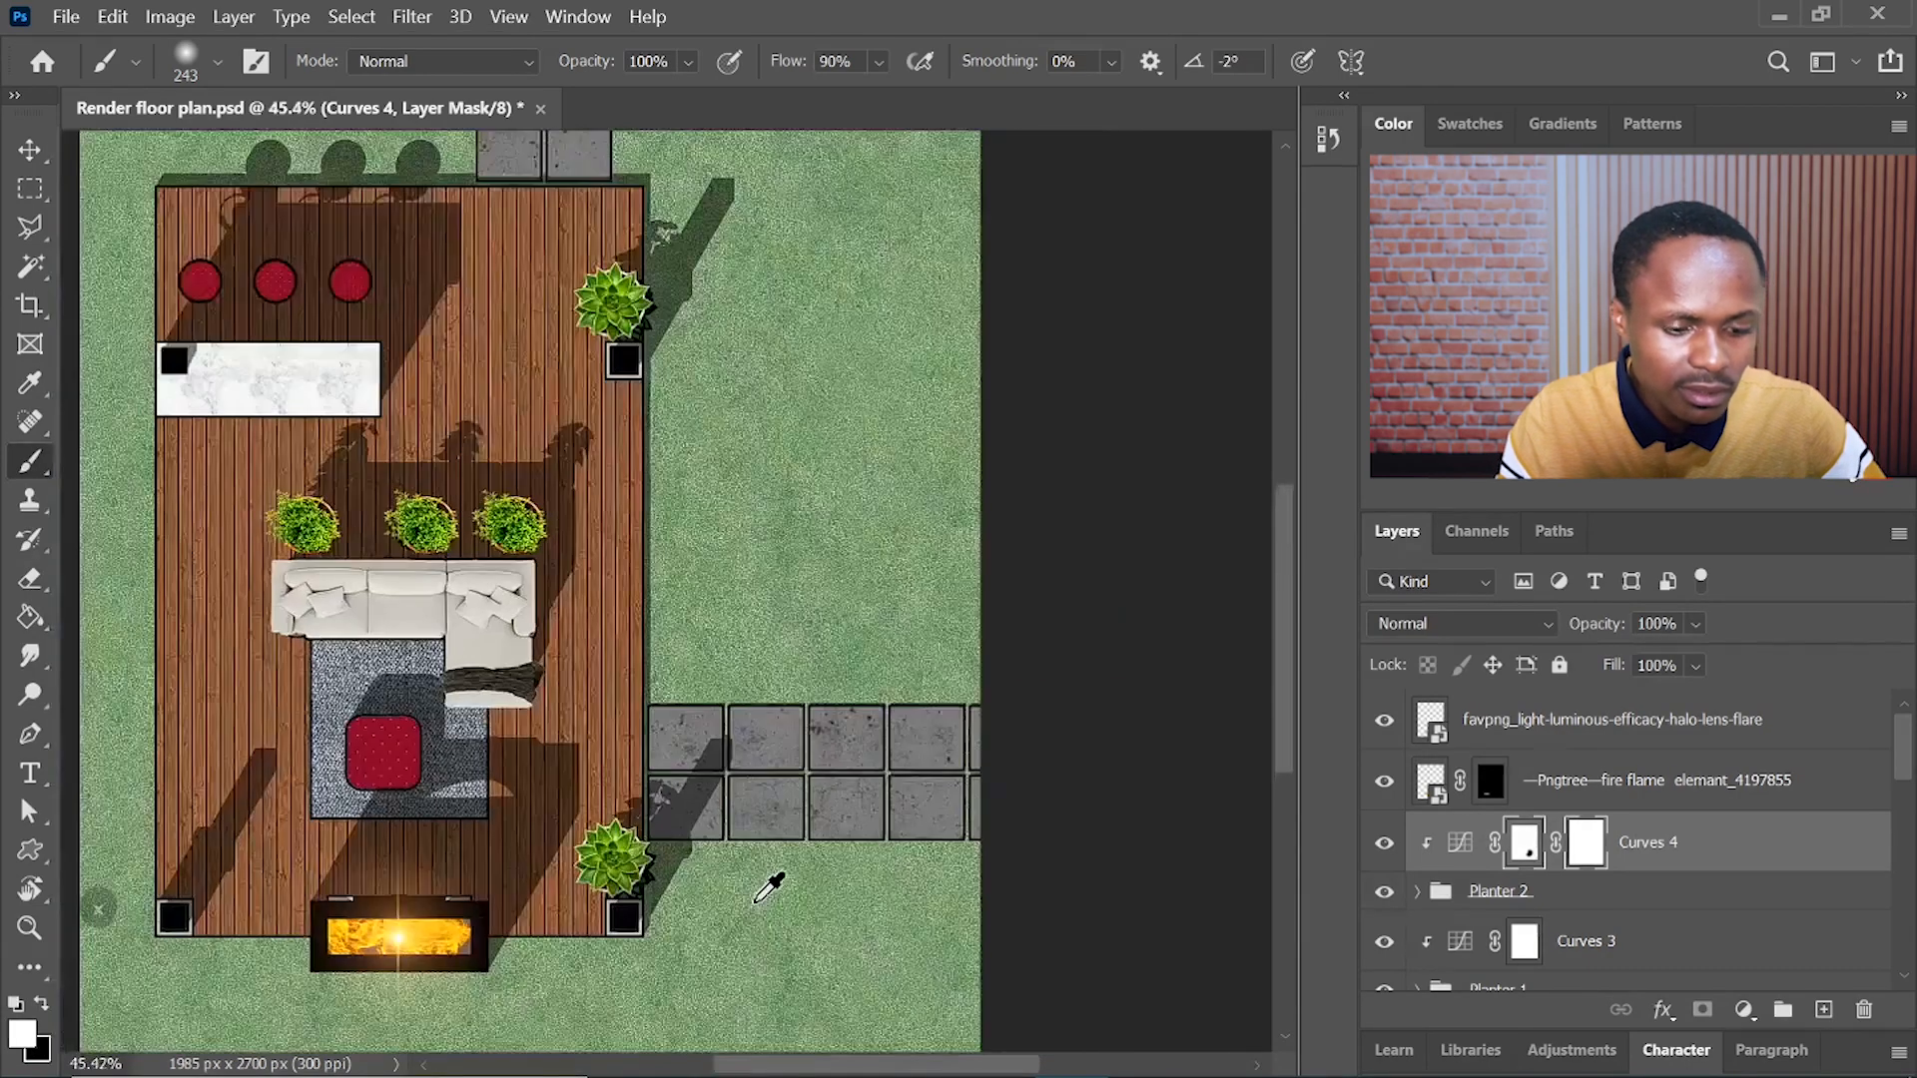
- Paint black on the Curves 4 layer mask with the 243 px soft brush beside the upper corner sisal, and check the effect
scroll(770, 658, "up", 5)
scroll(739, 519, "up", 4)
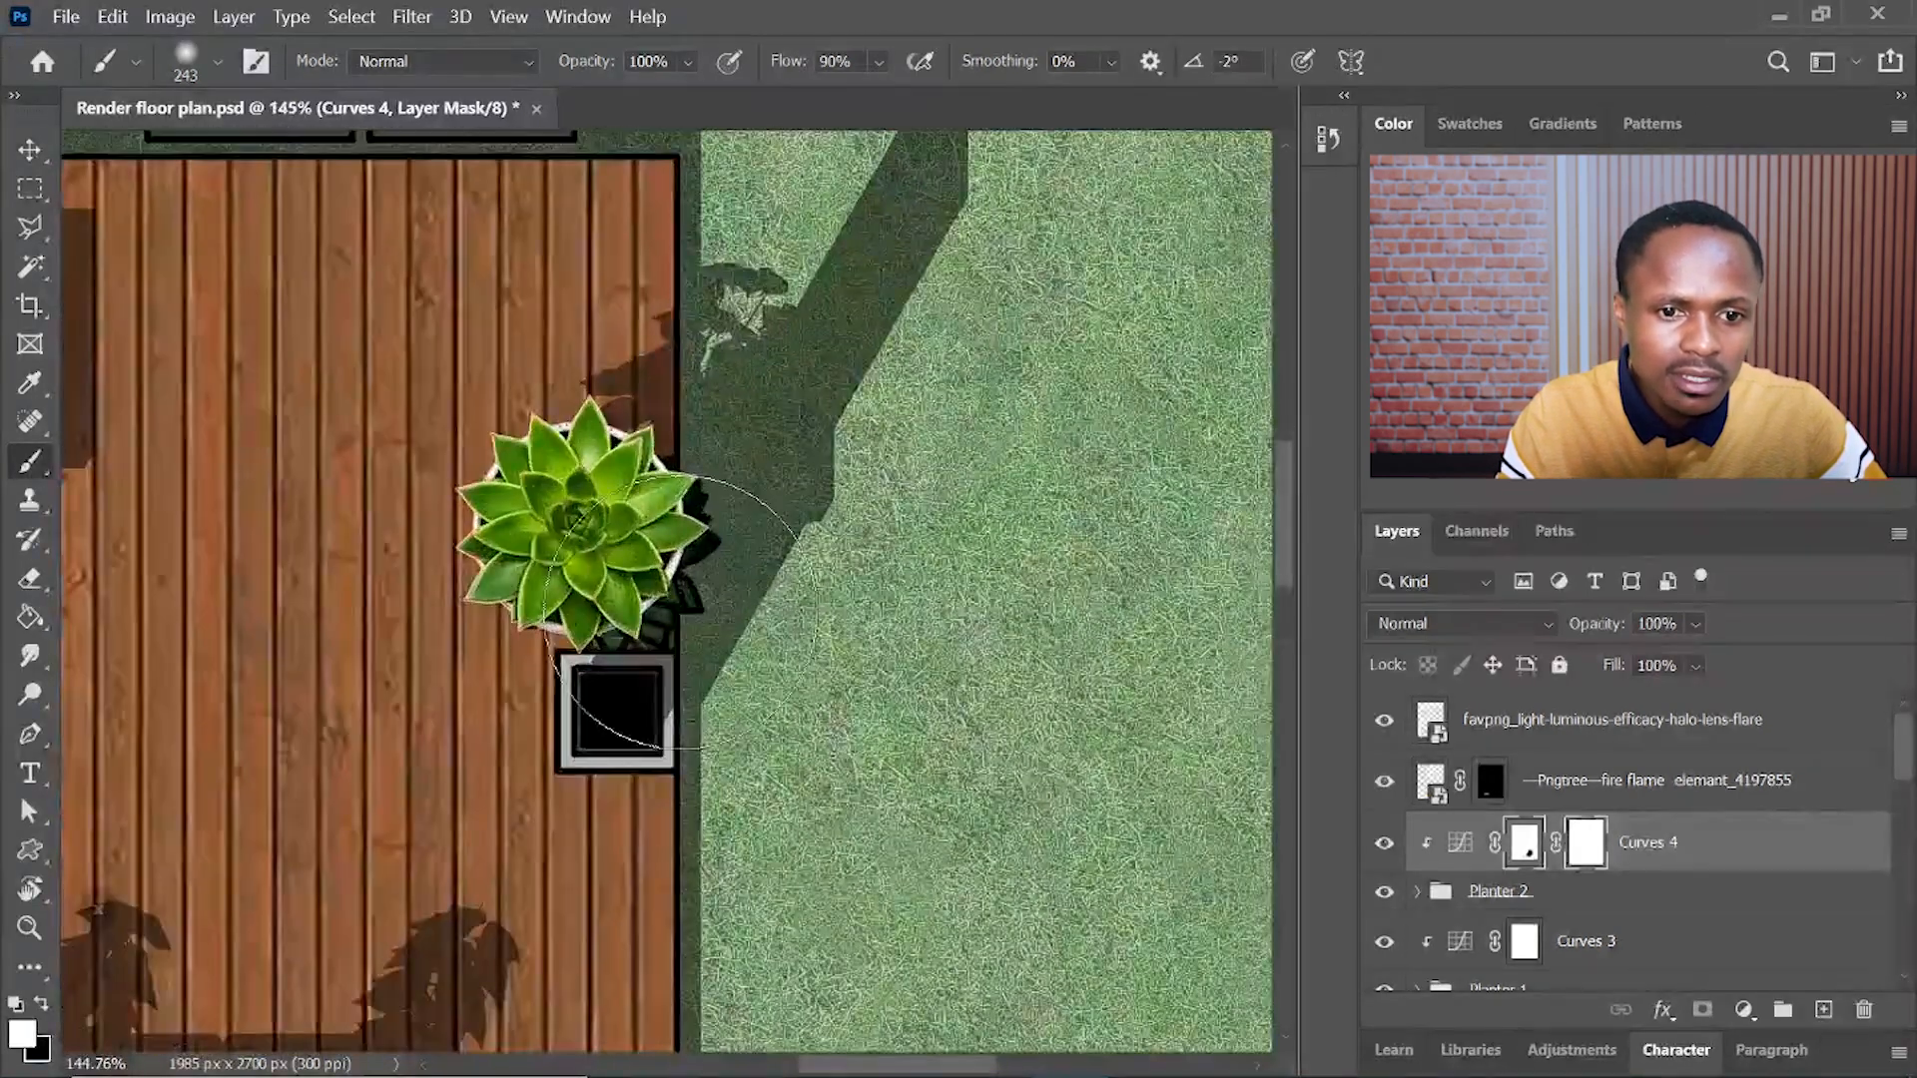
key("x")
mouse_move(717, 593)
left_mouse_down()
mouse_move(707, 577)
mouse_move(751, 557)
left_mouse_up()
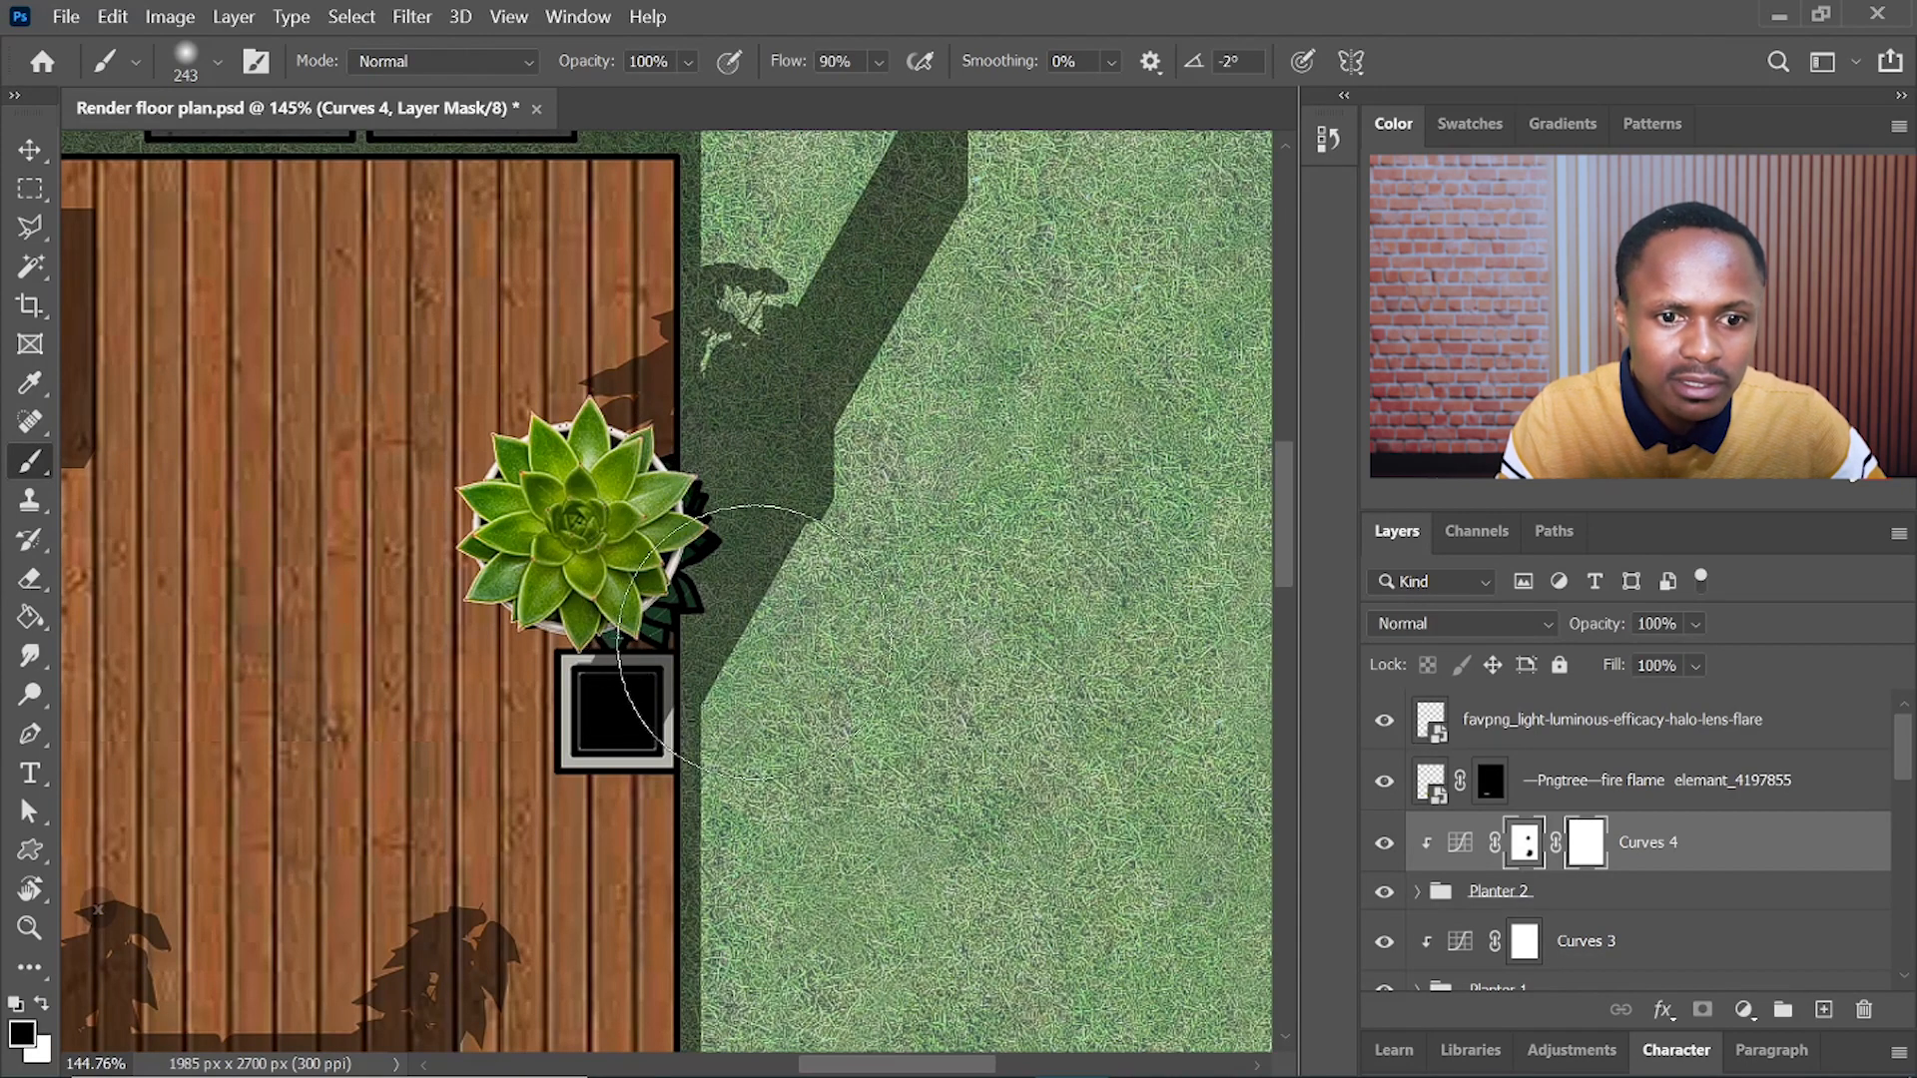
scroll(811, 559, "down", 4)
scroll(877, 637, "up", 3)
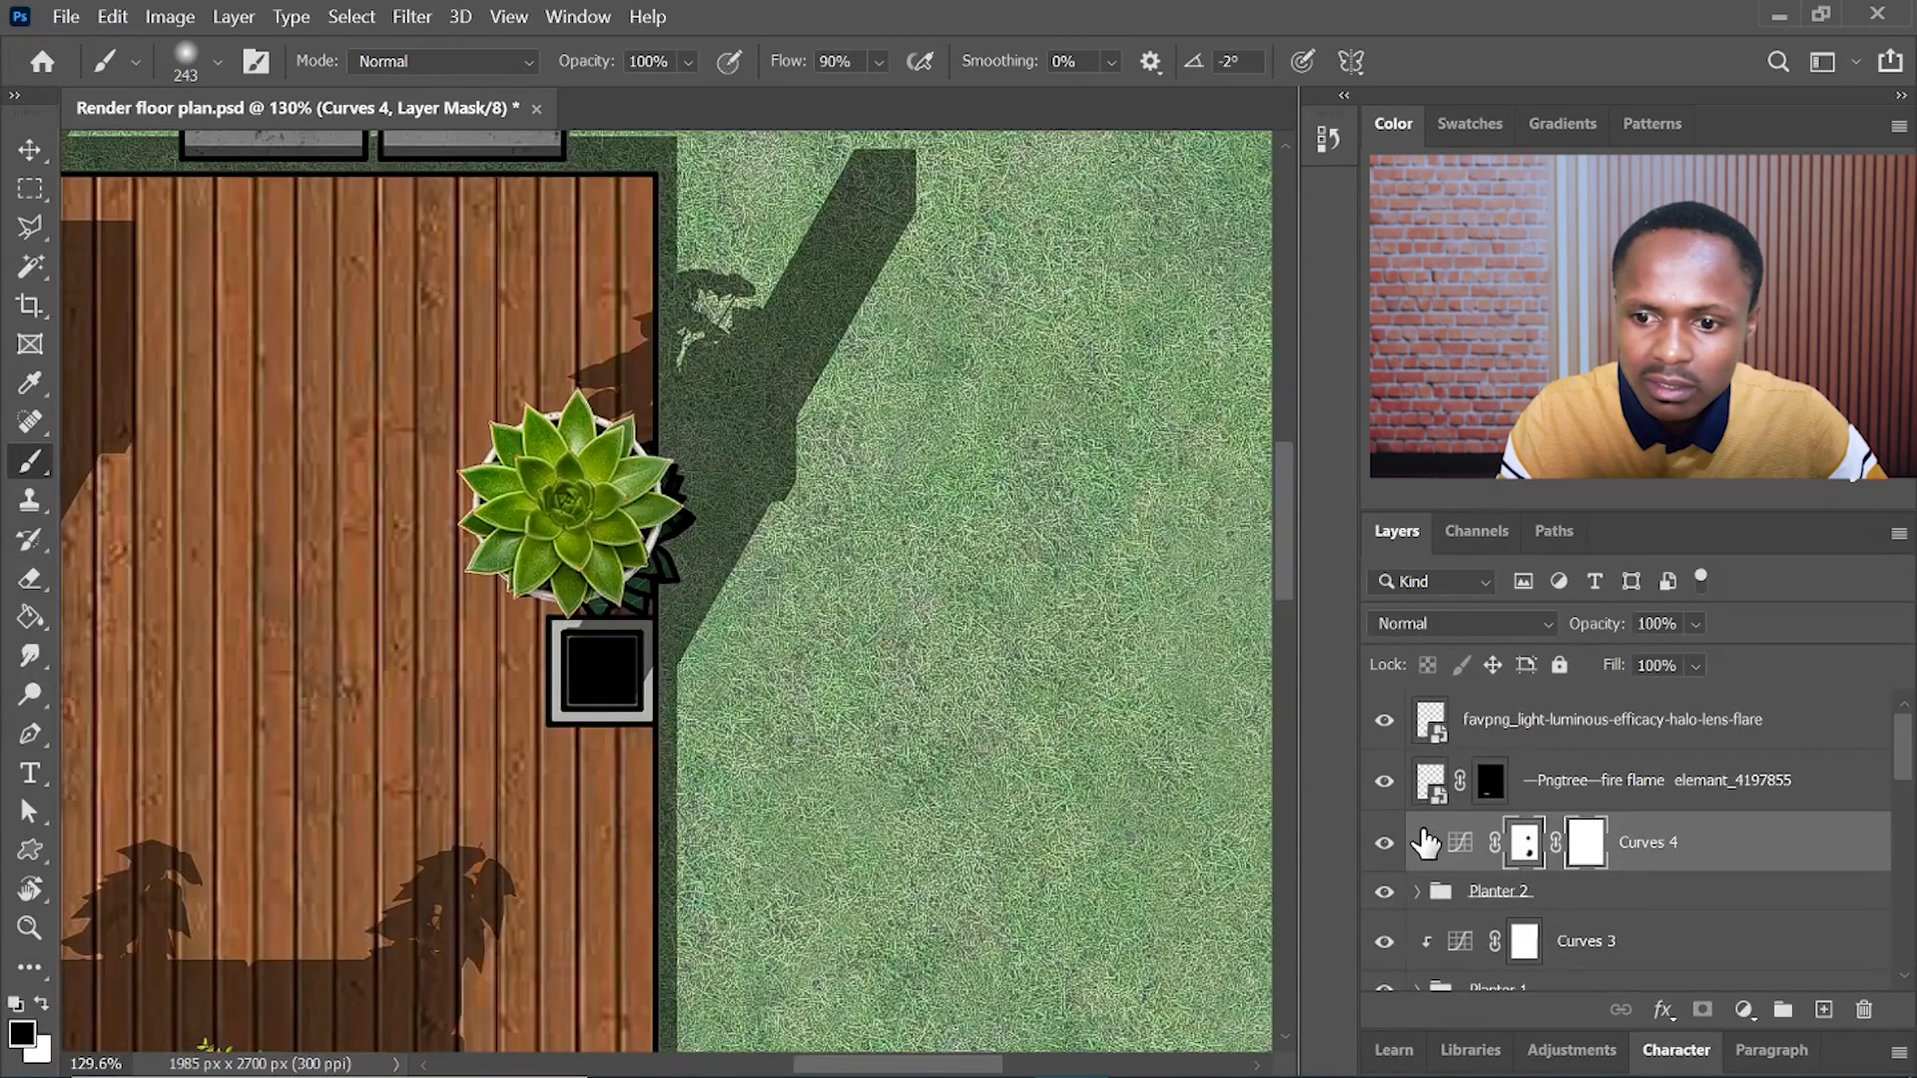
left_click(1385, 844)
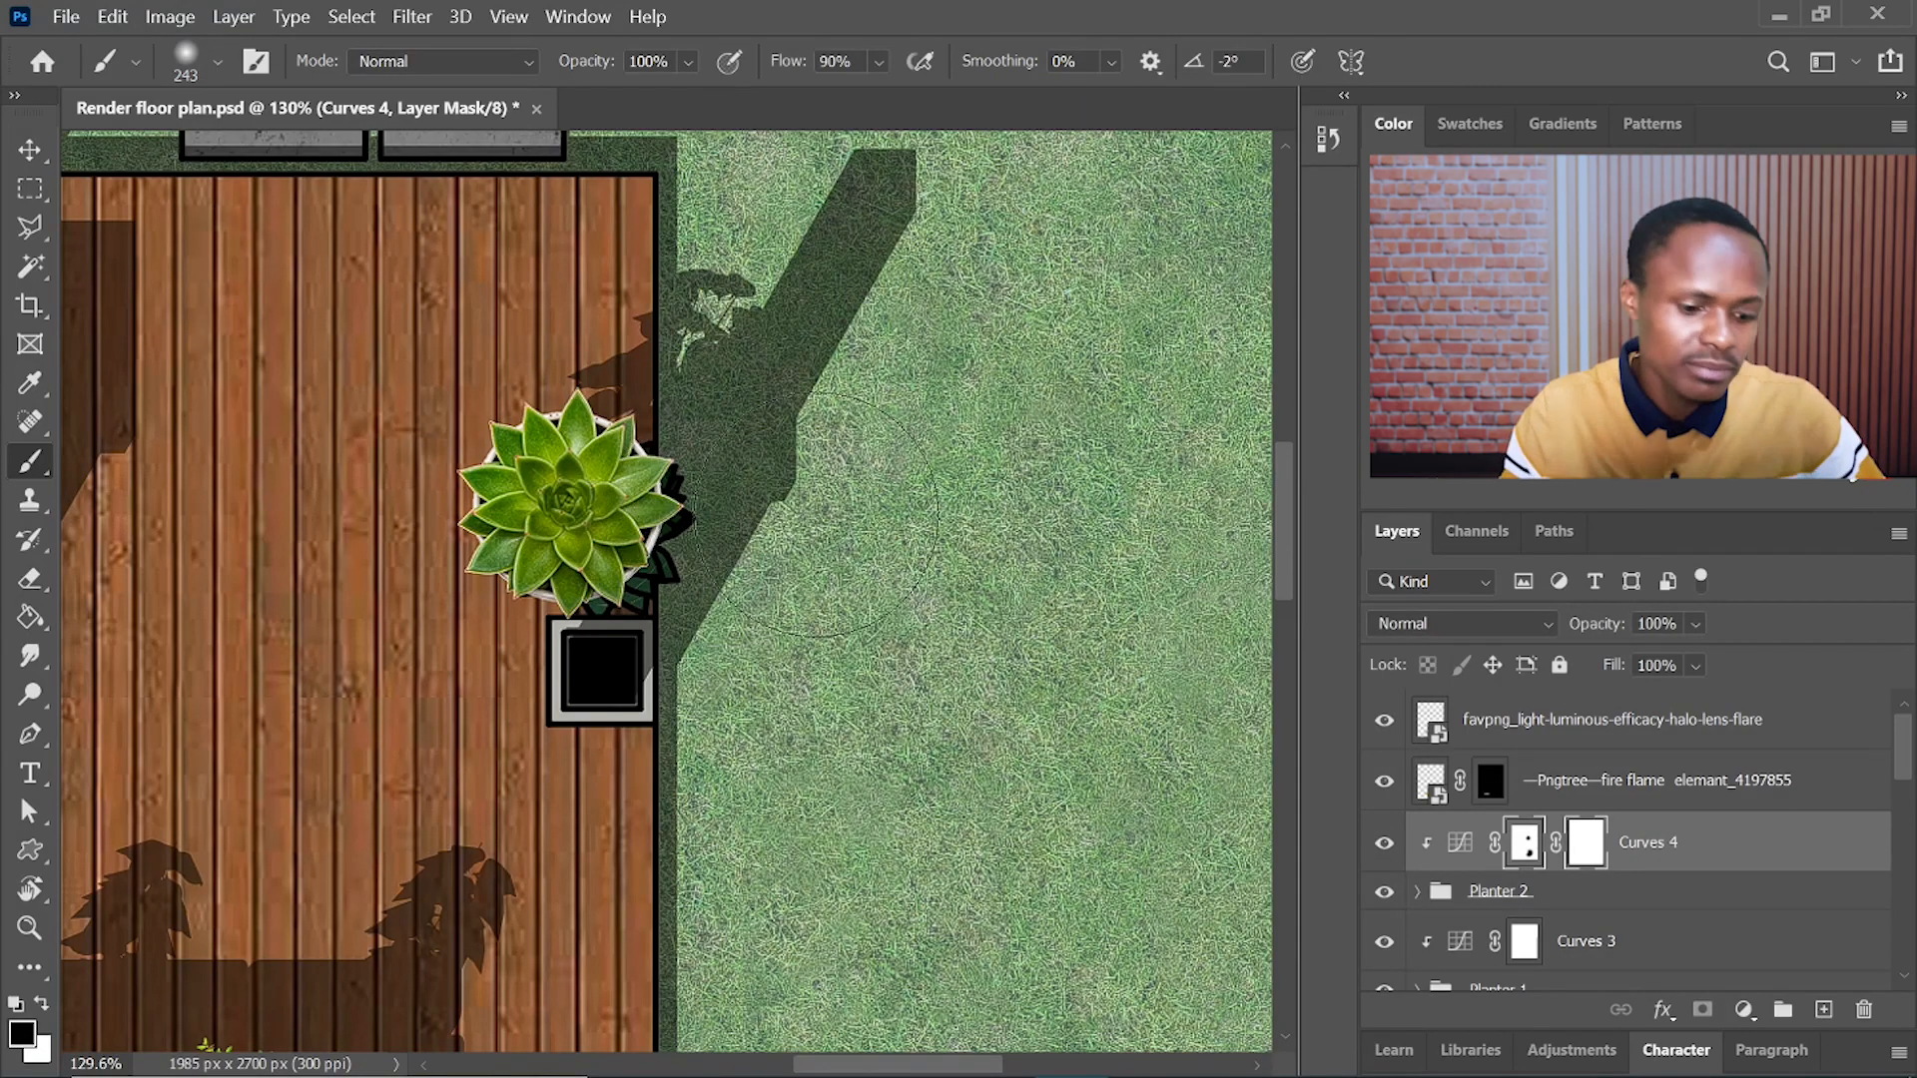
scroll(779, 504, "down", 8)
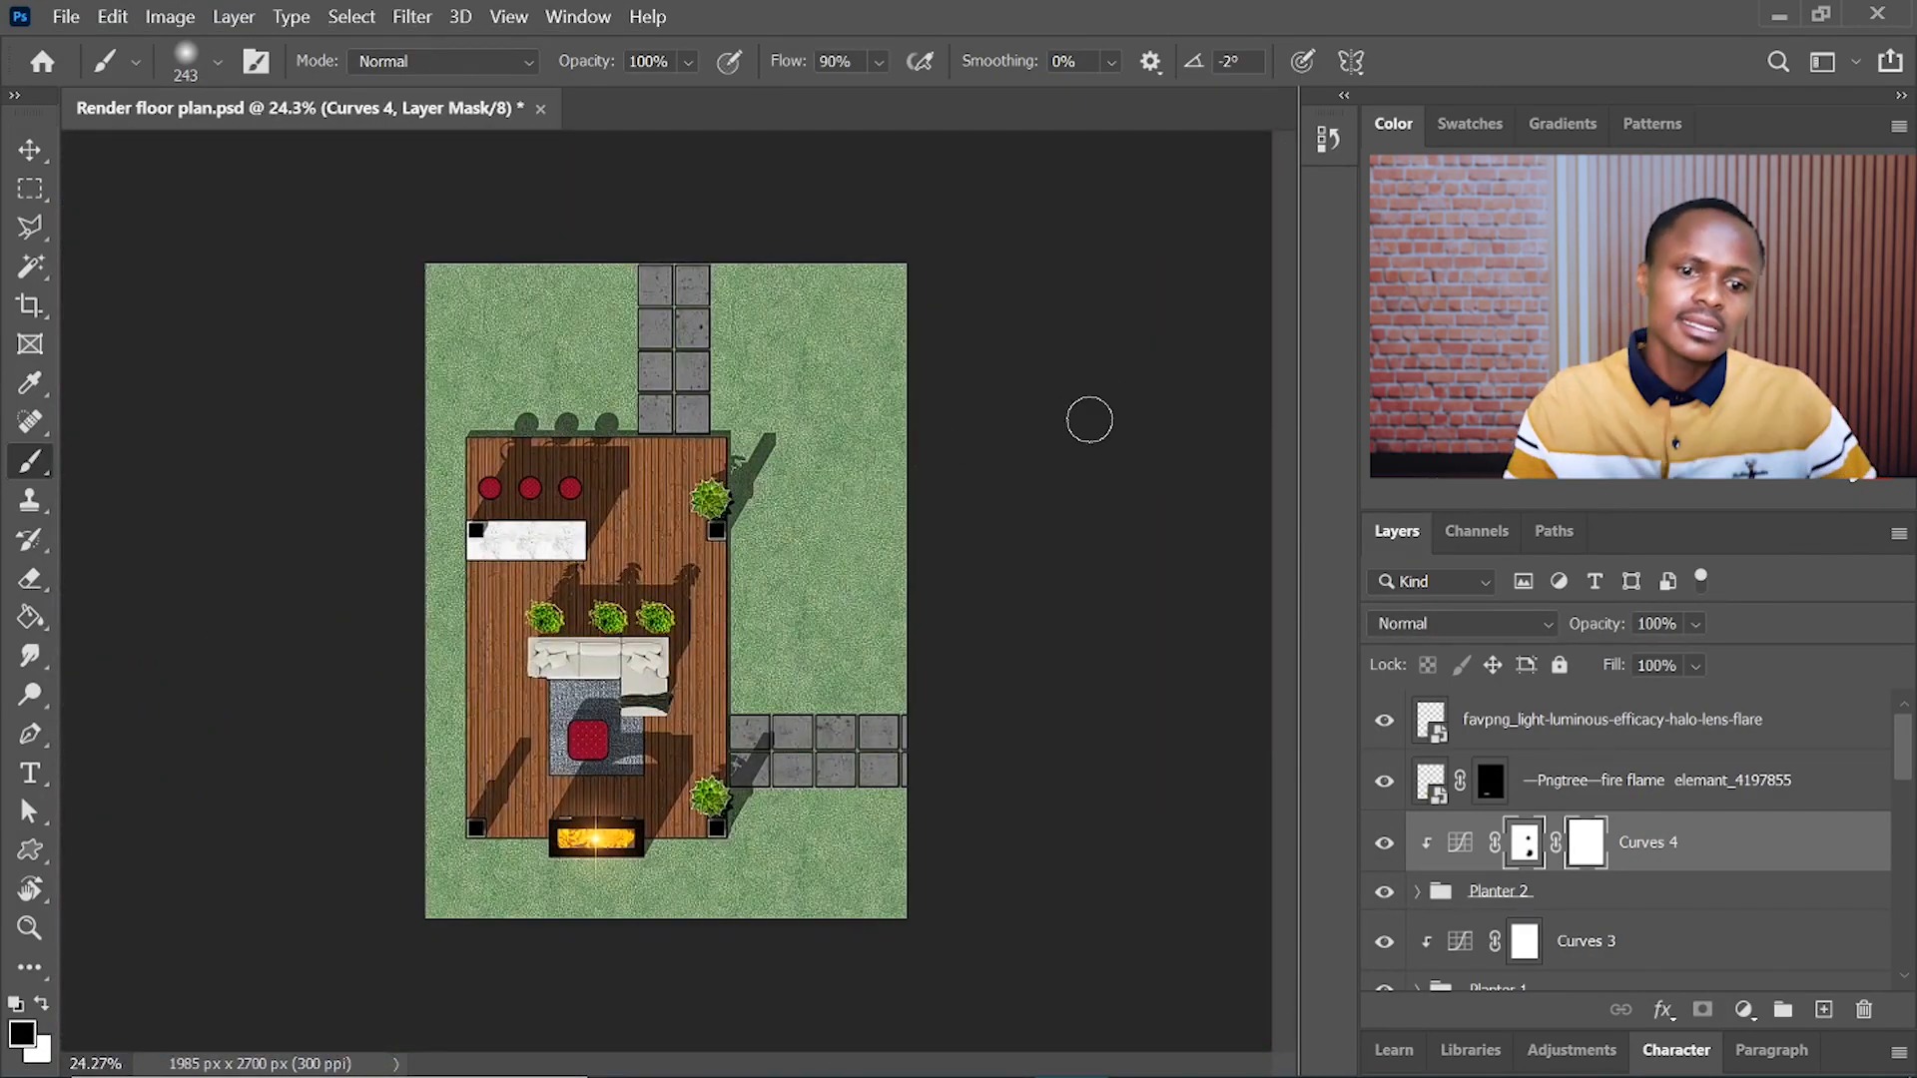
- Add another mask to the Curves 3 adjustment and paint its layer mask black around the three plants behind the couch
scroll(599, 644, "up", 6)
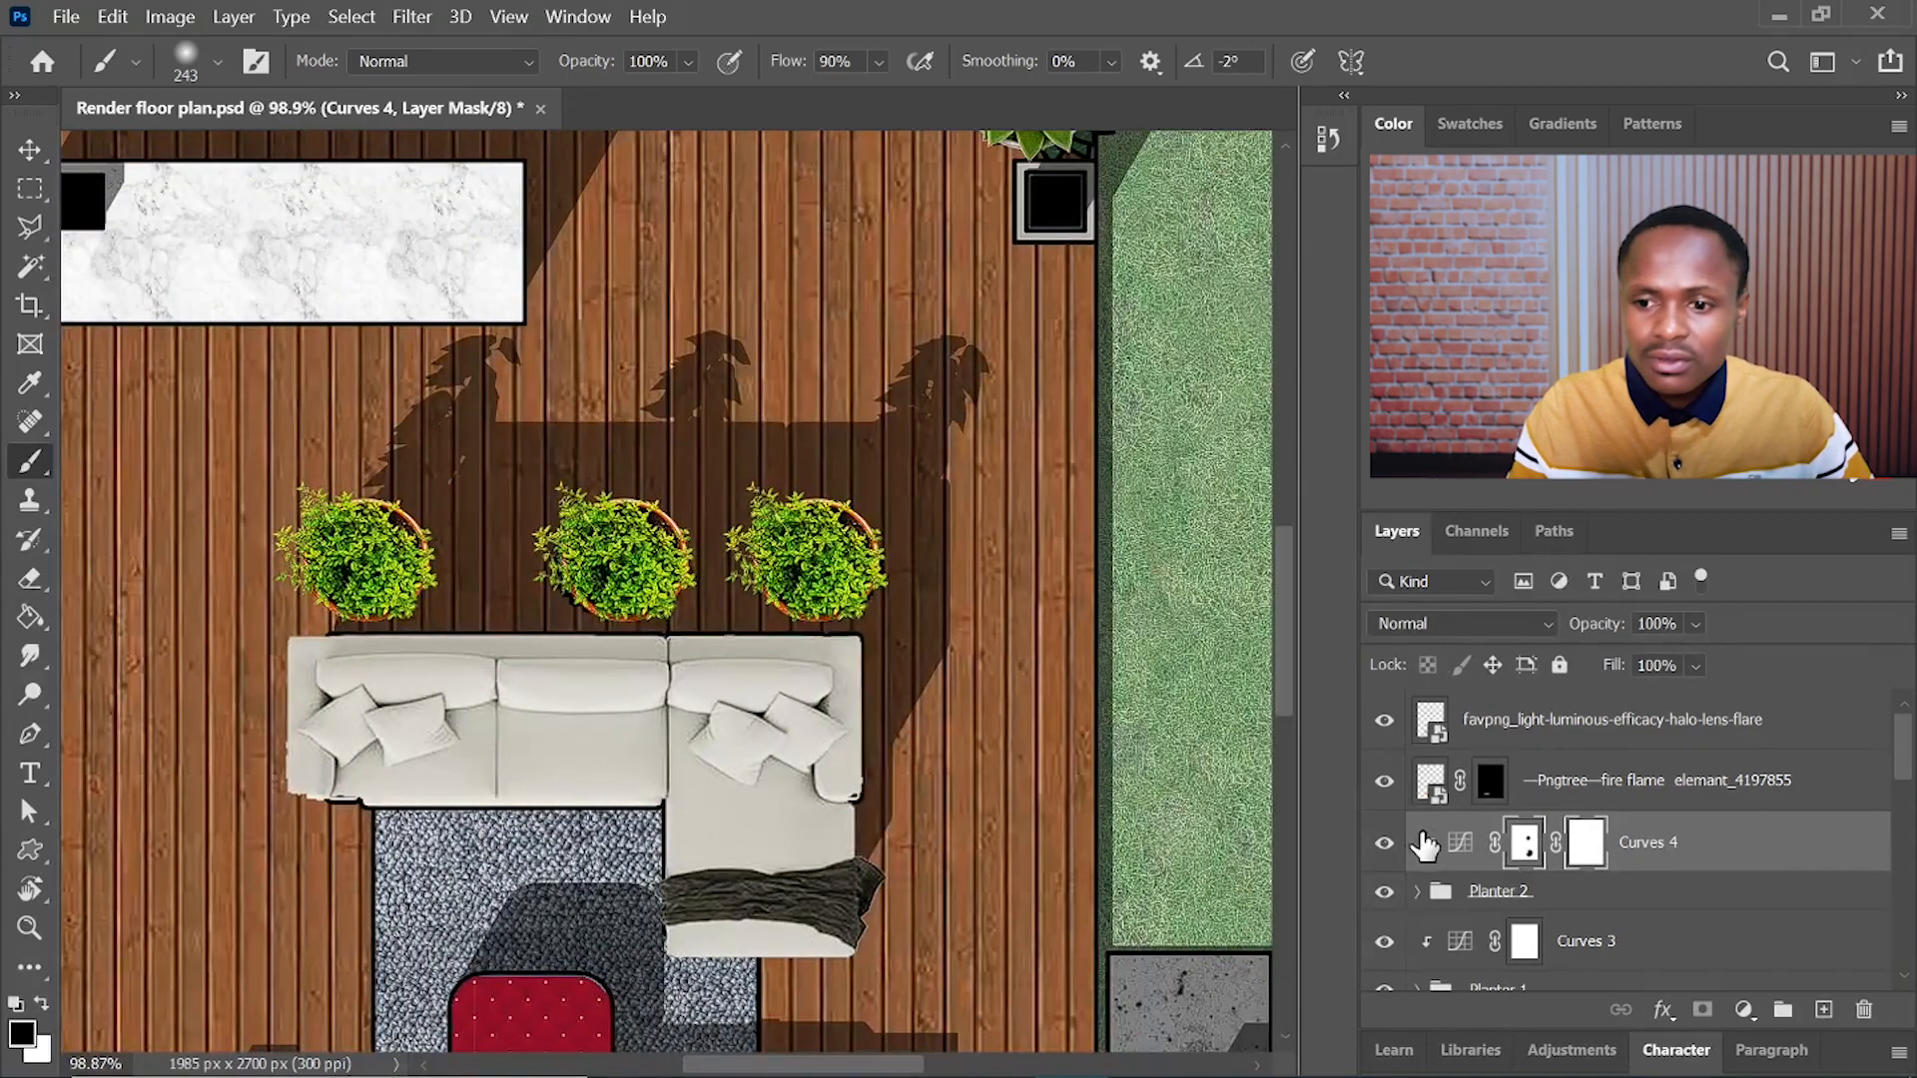
scroll(1494, 910, "down", 2)
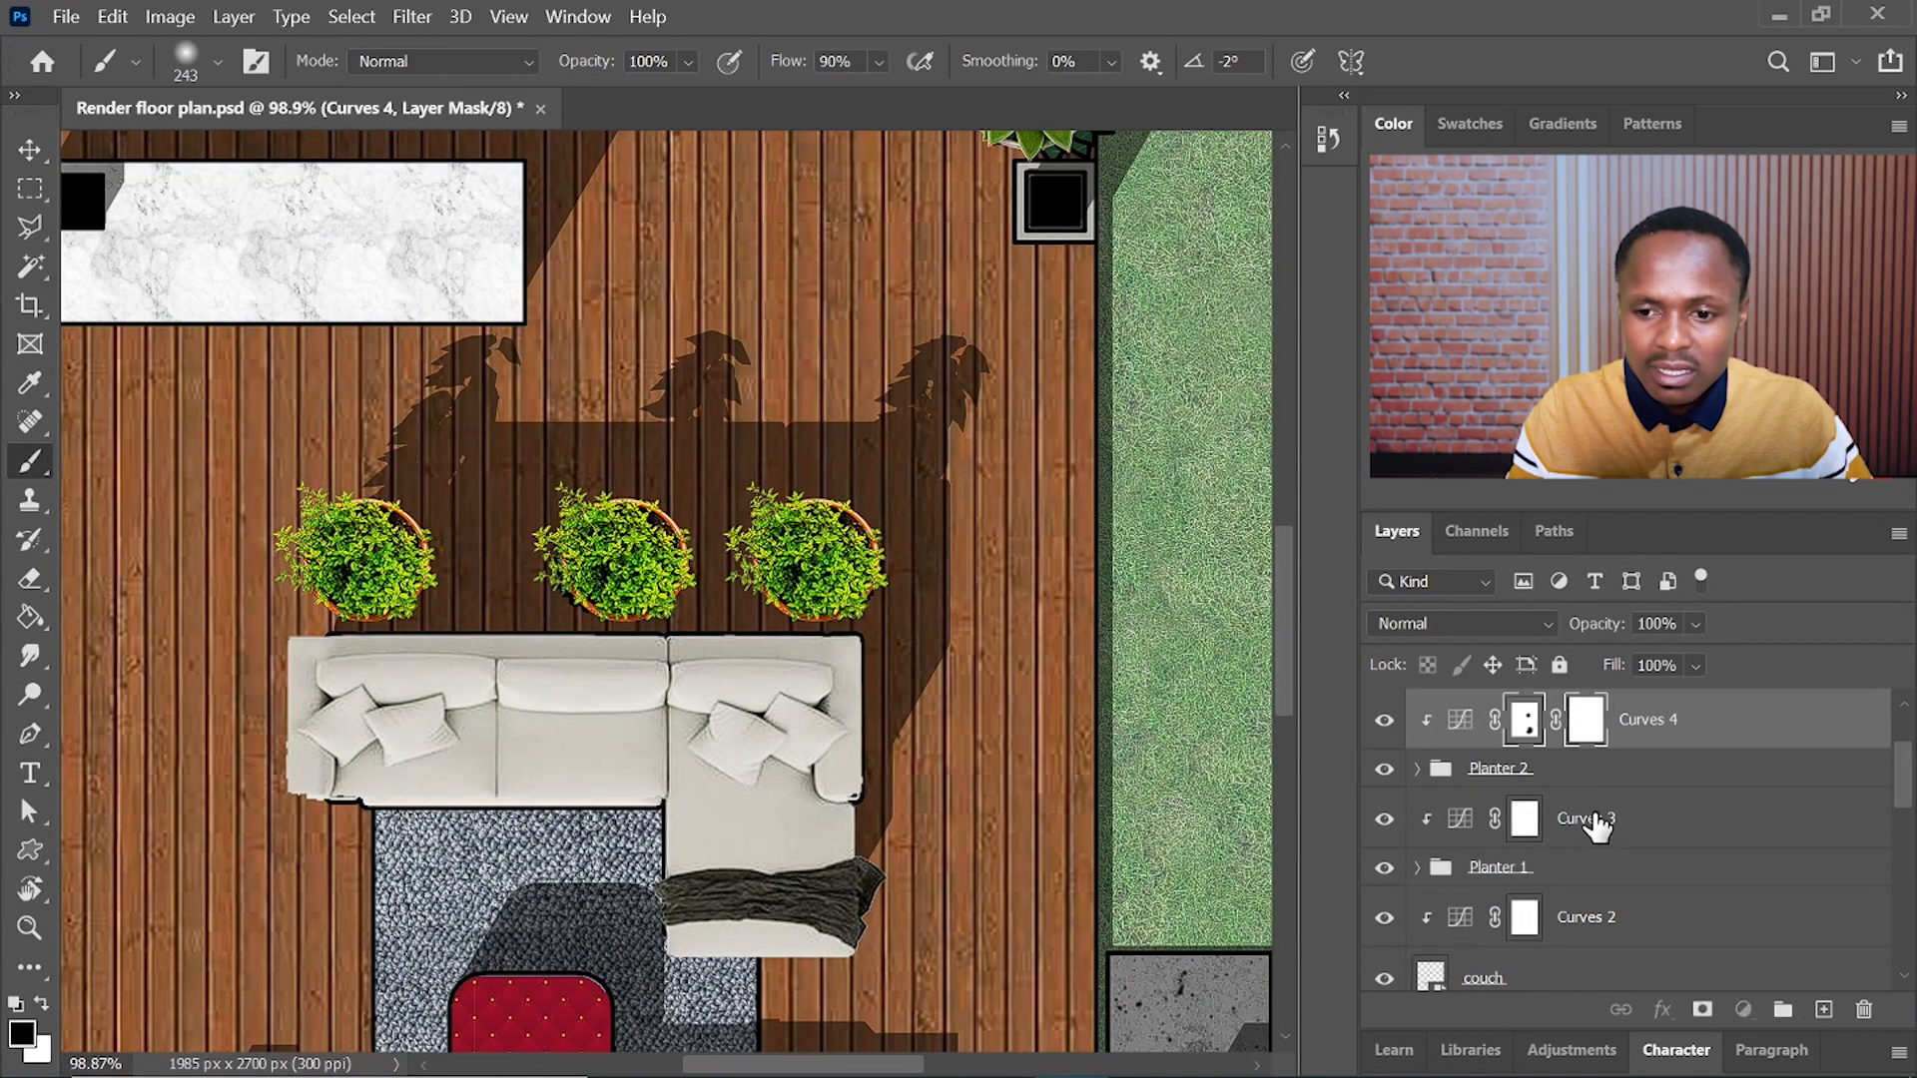
left_click(1595, 825)
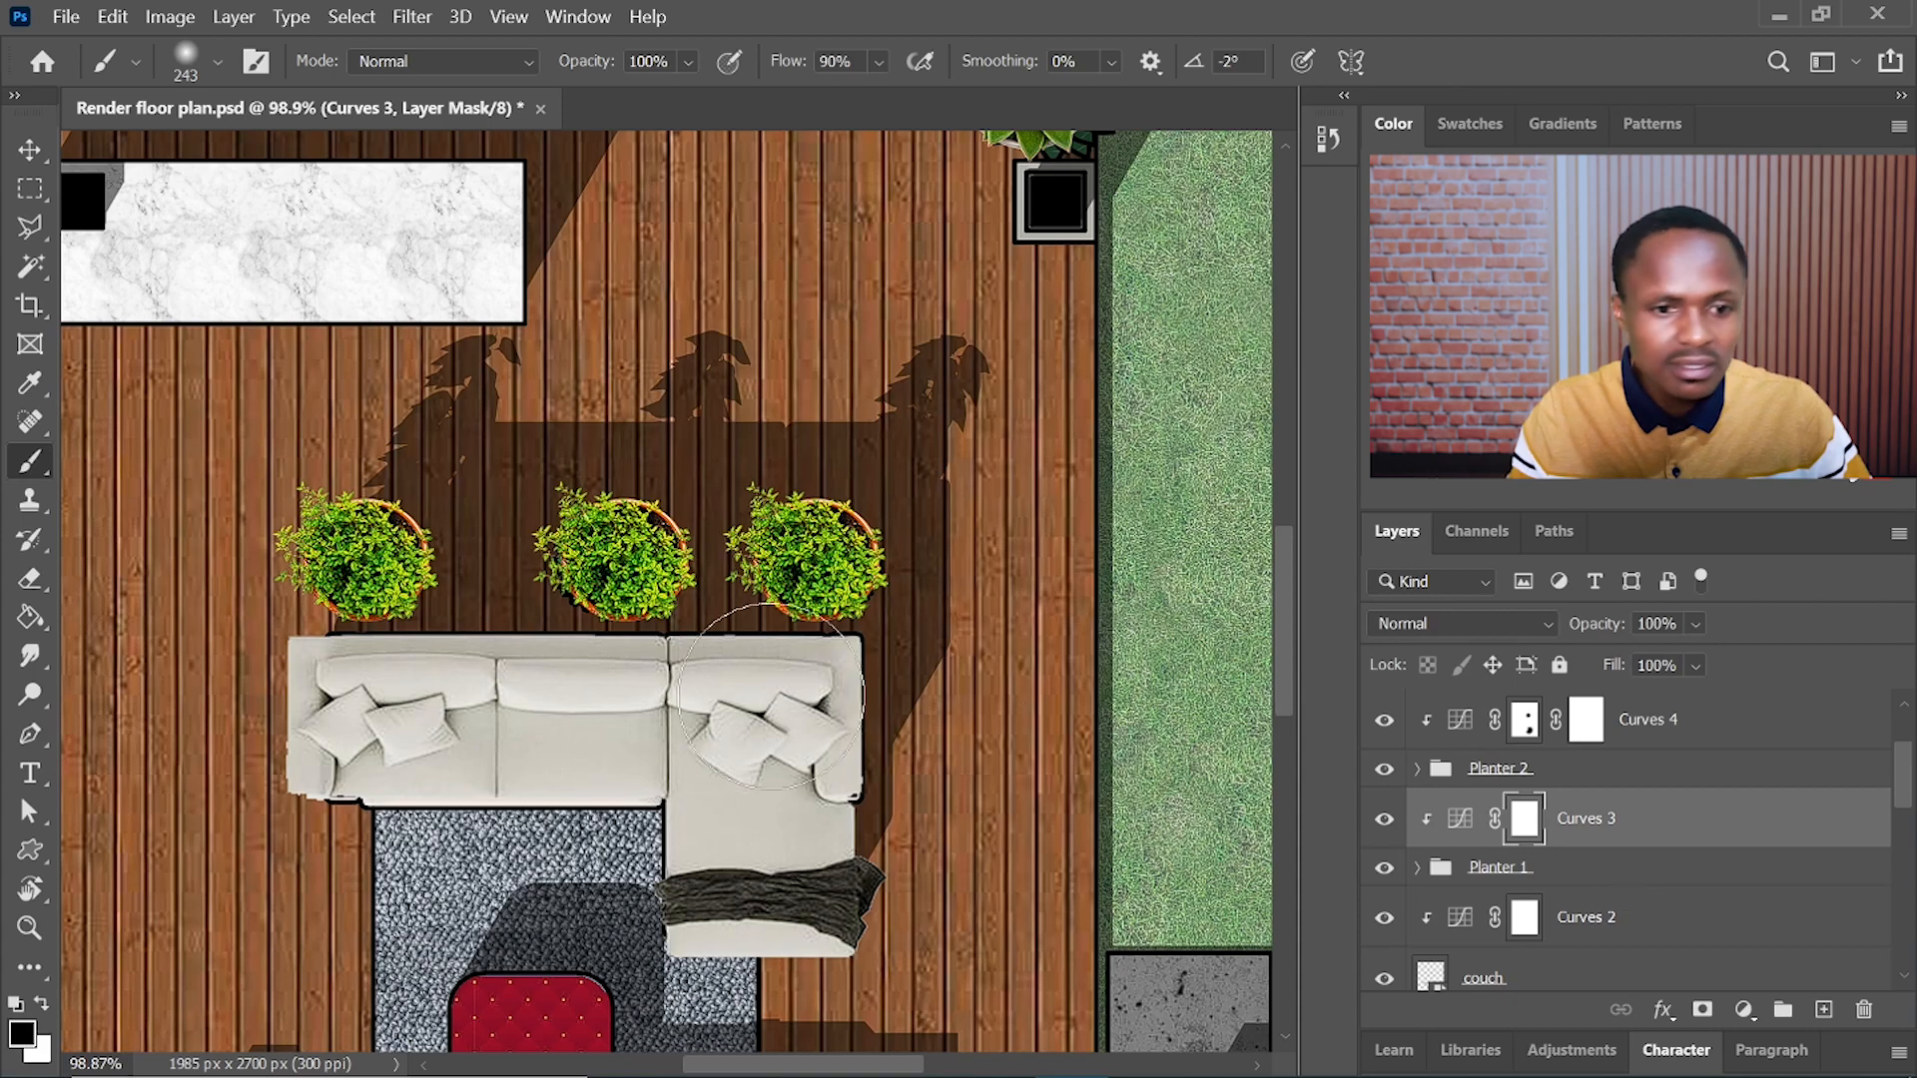
left_click(1704, 1011)
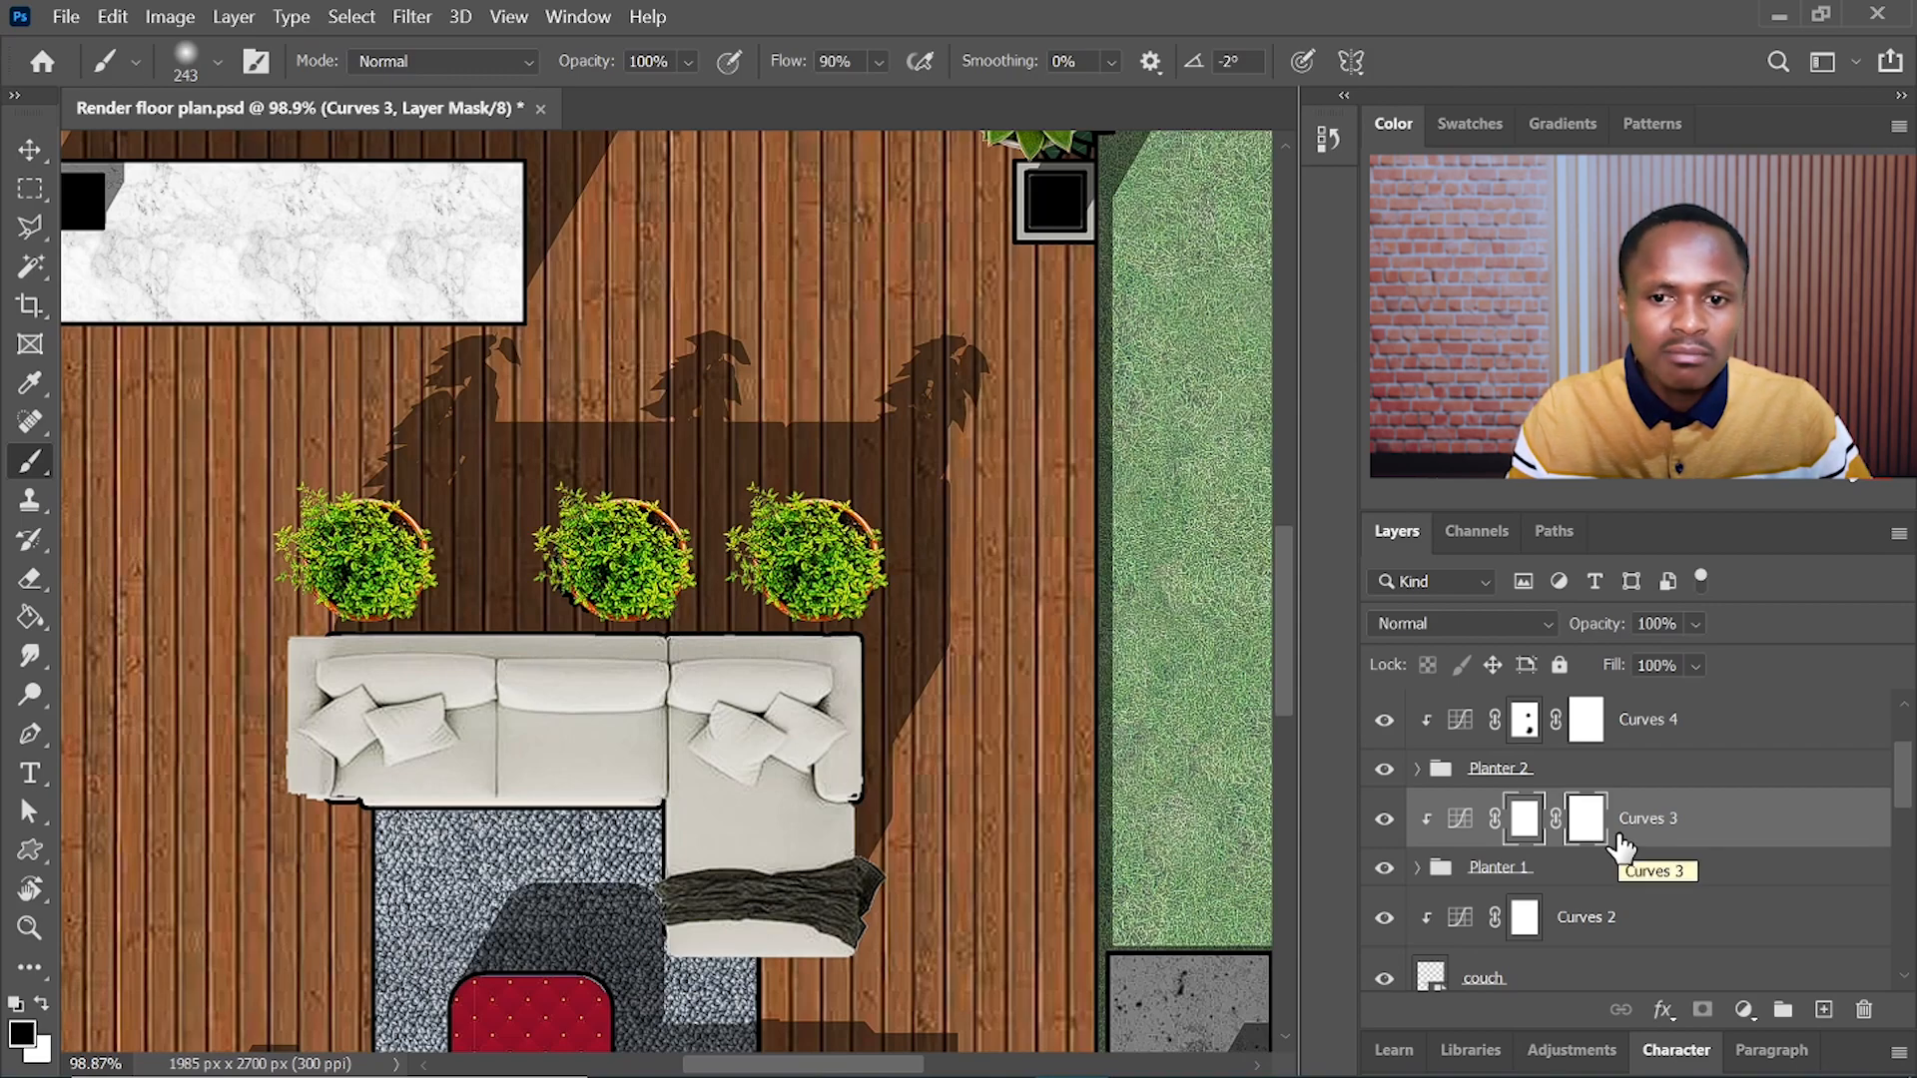
key("b")
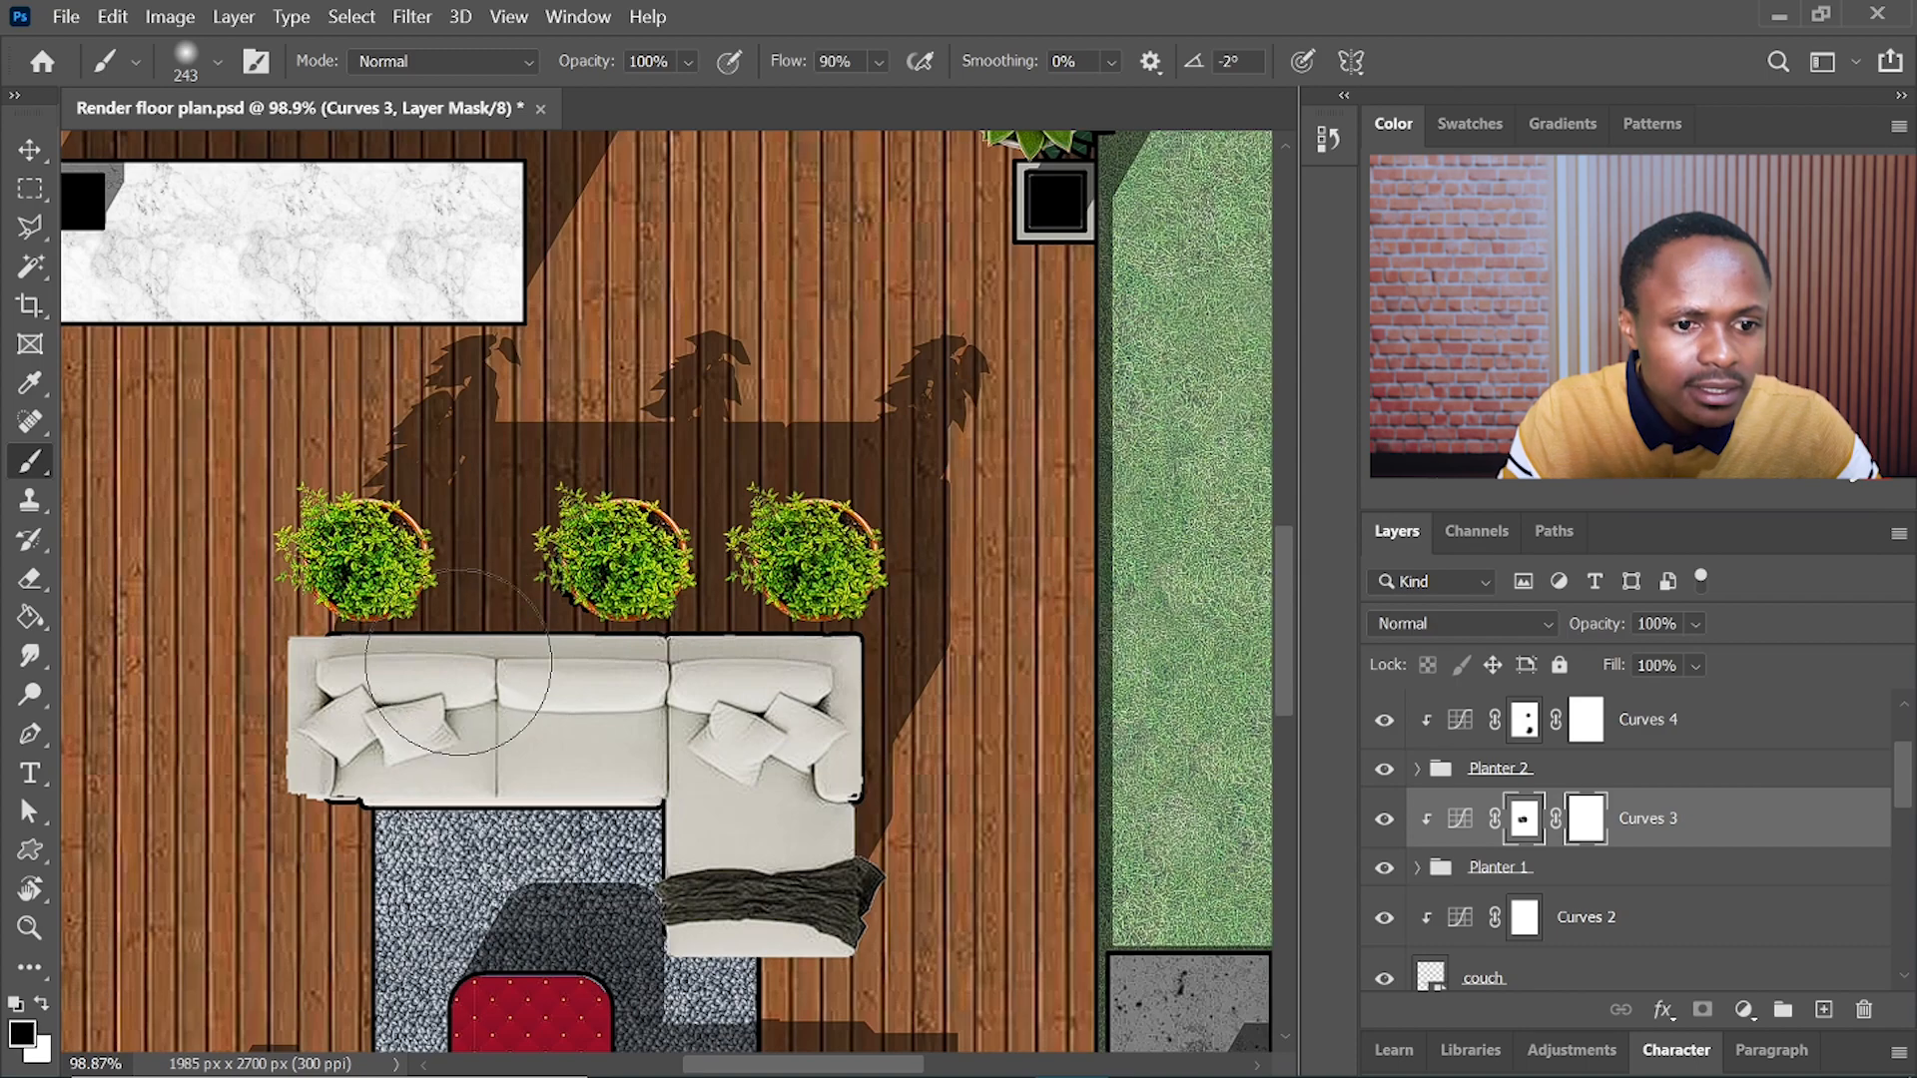
left_click(1385, 820)
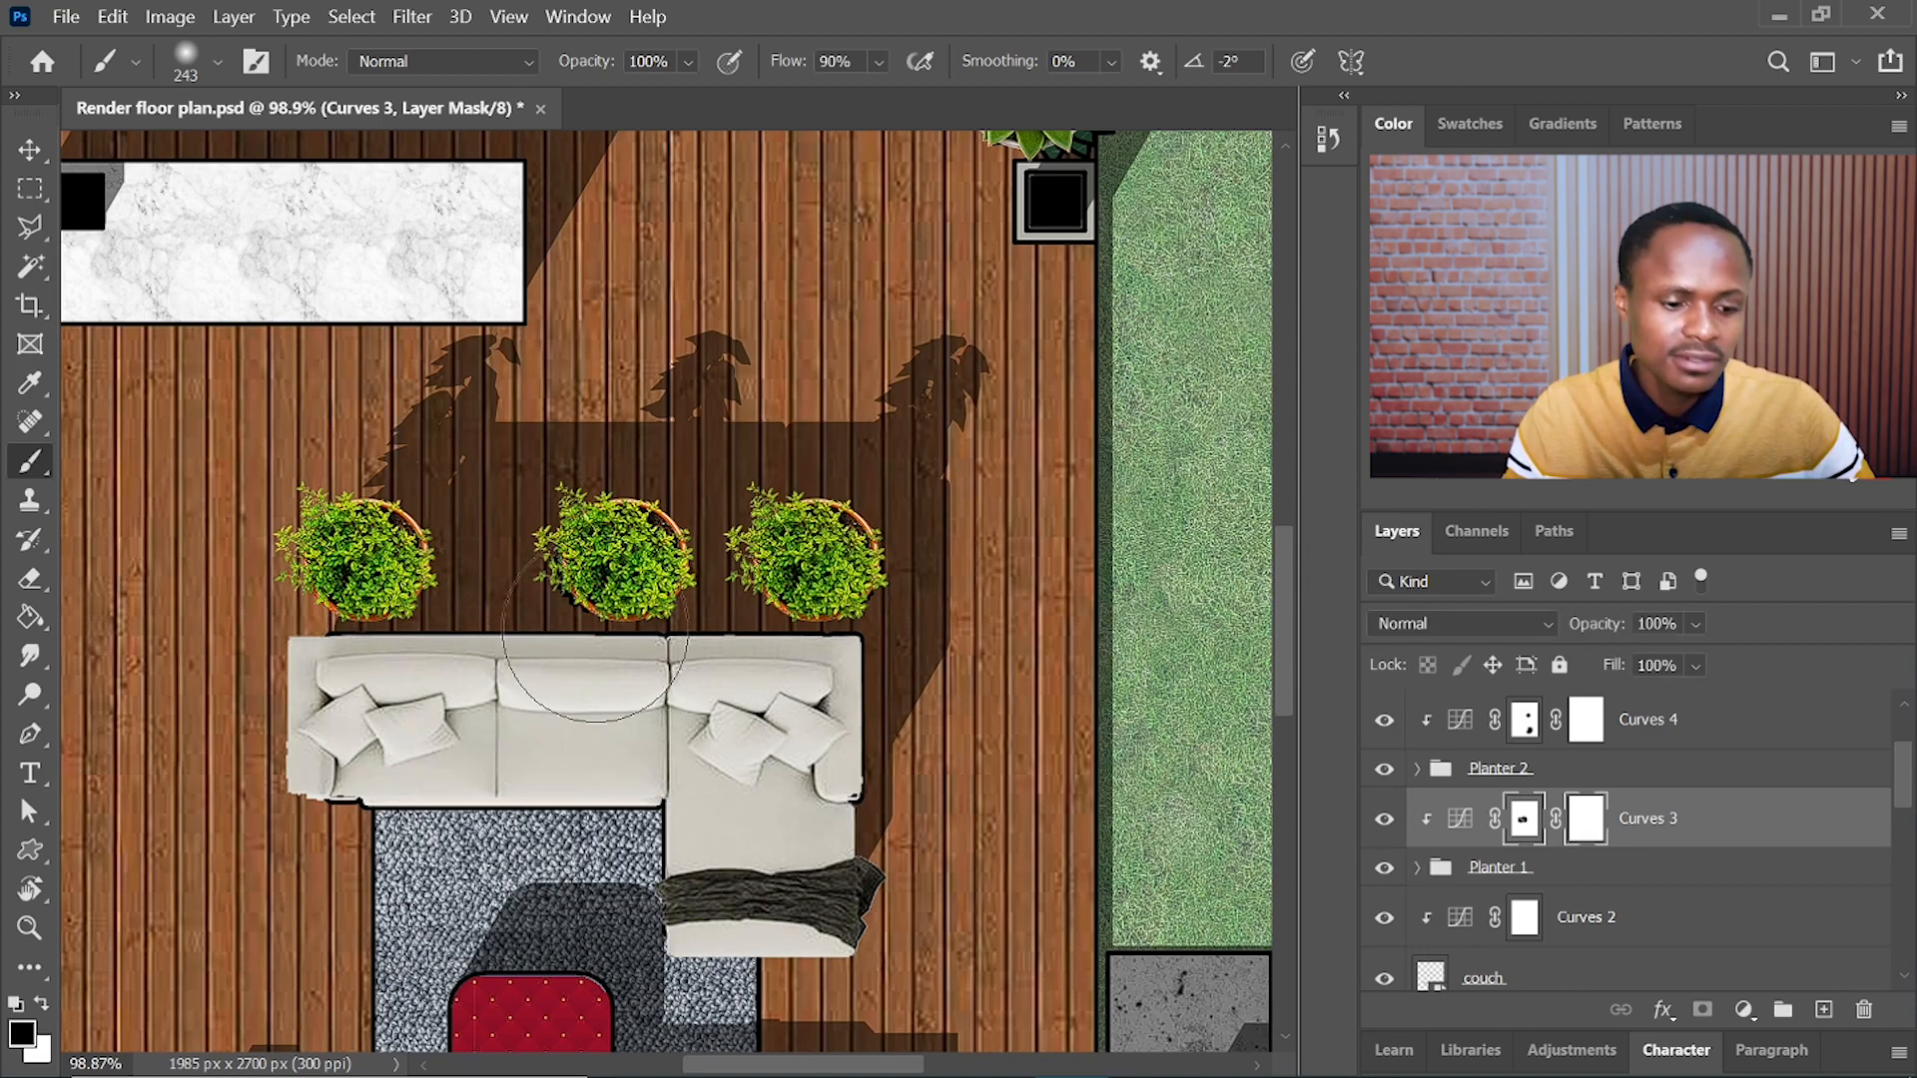
- Examine the plan with the Curves 2 adjustment selected, checking the shadows across the deck, furniture and paving
scroll(559, 524, "down", 5)
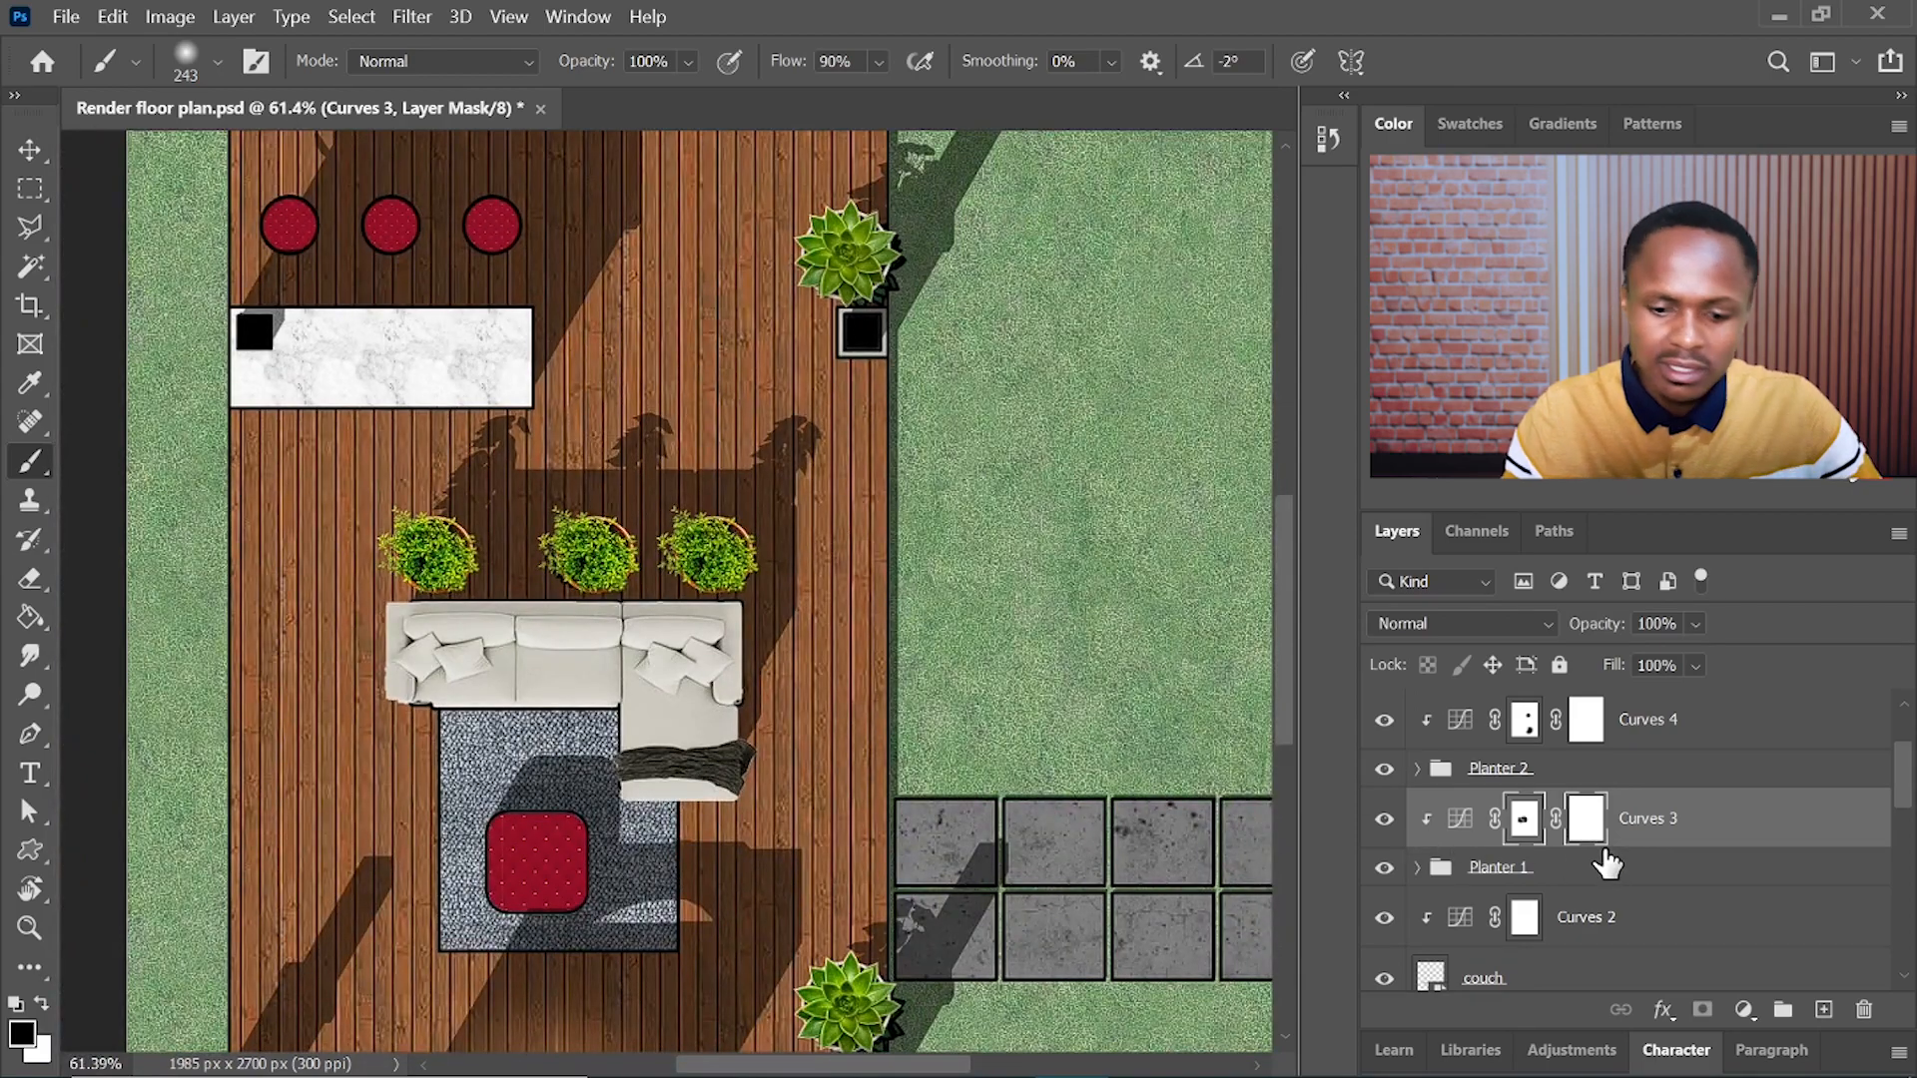
left_click(1647, 917)
scroll(1060, 356, "down", 5)
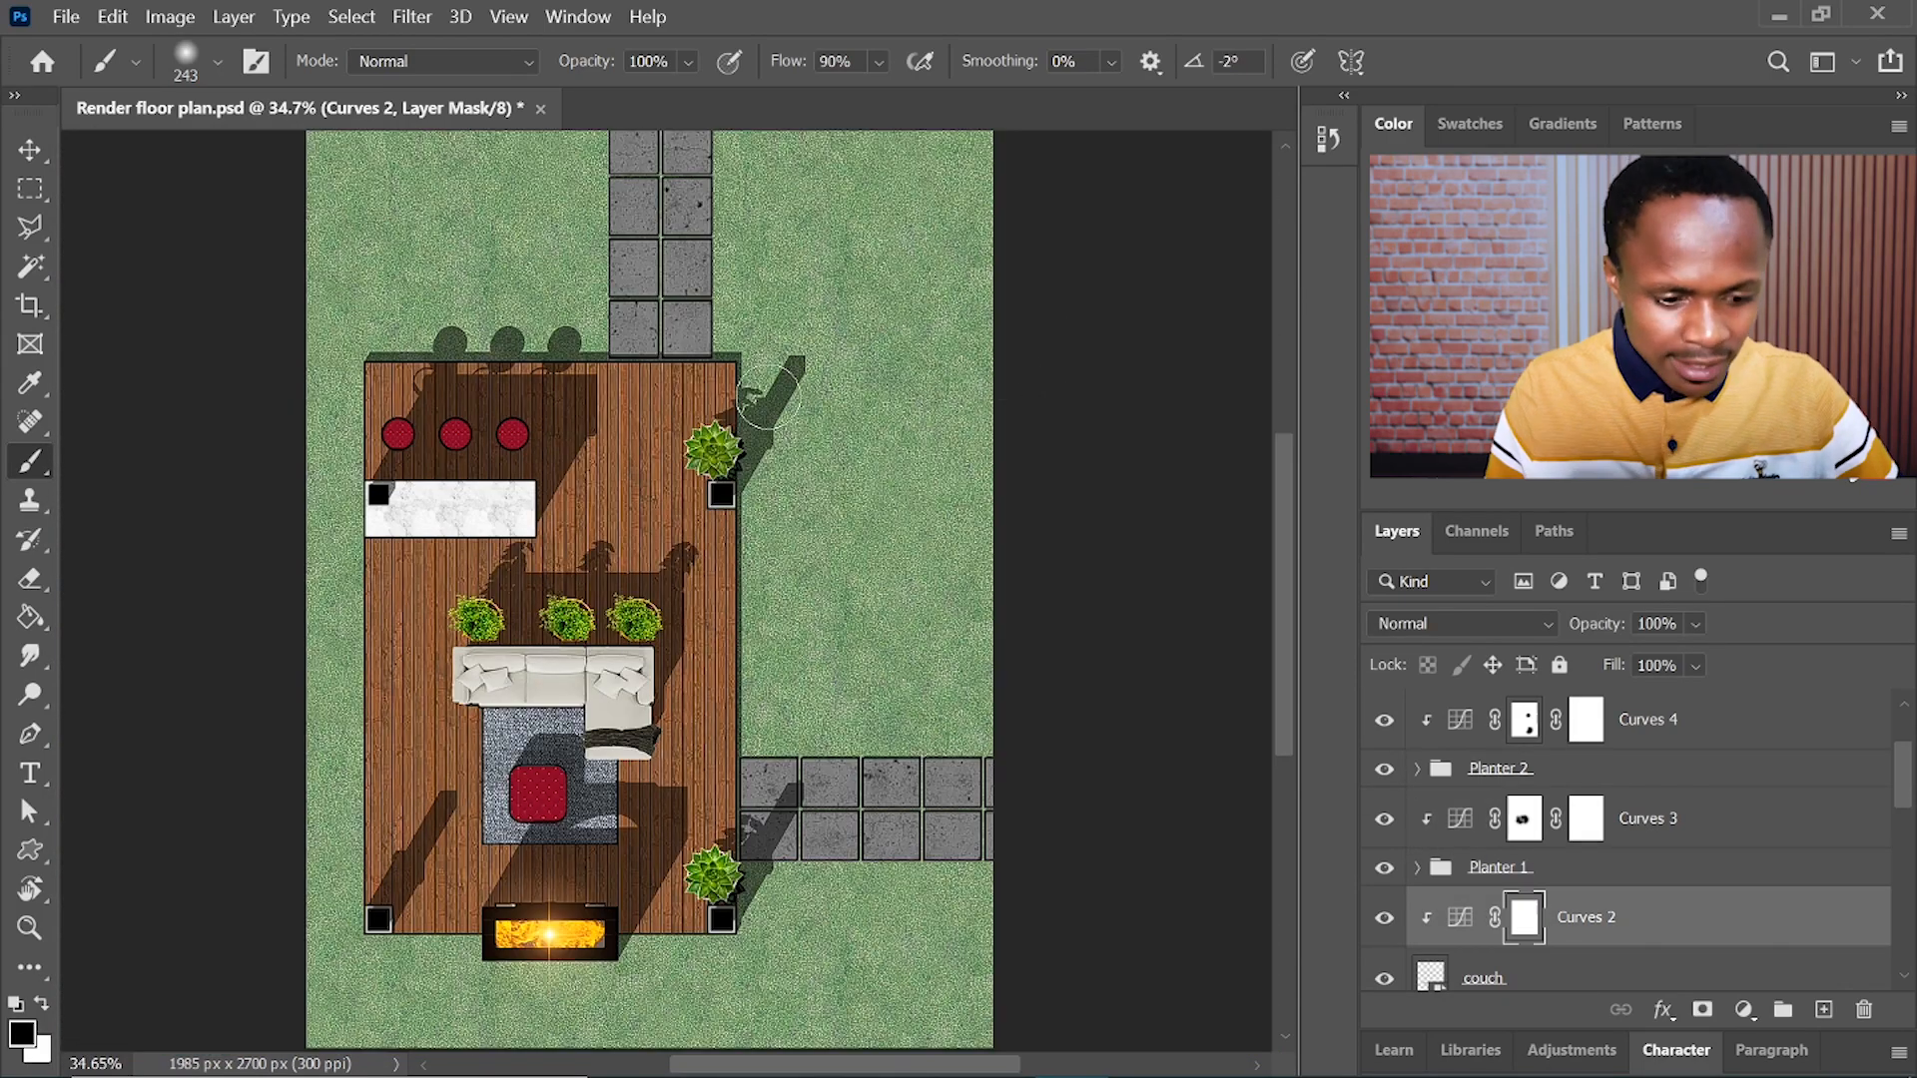
scroll(599, 399, "up", 3)
key("Escape")
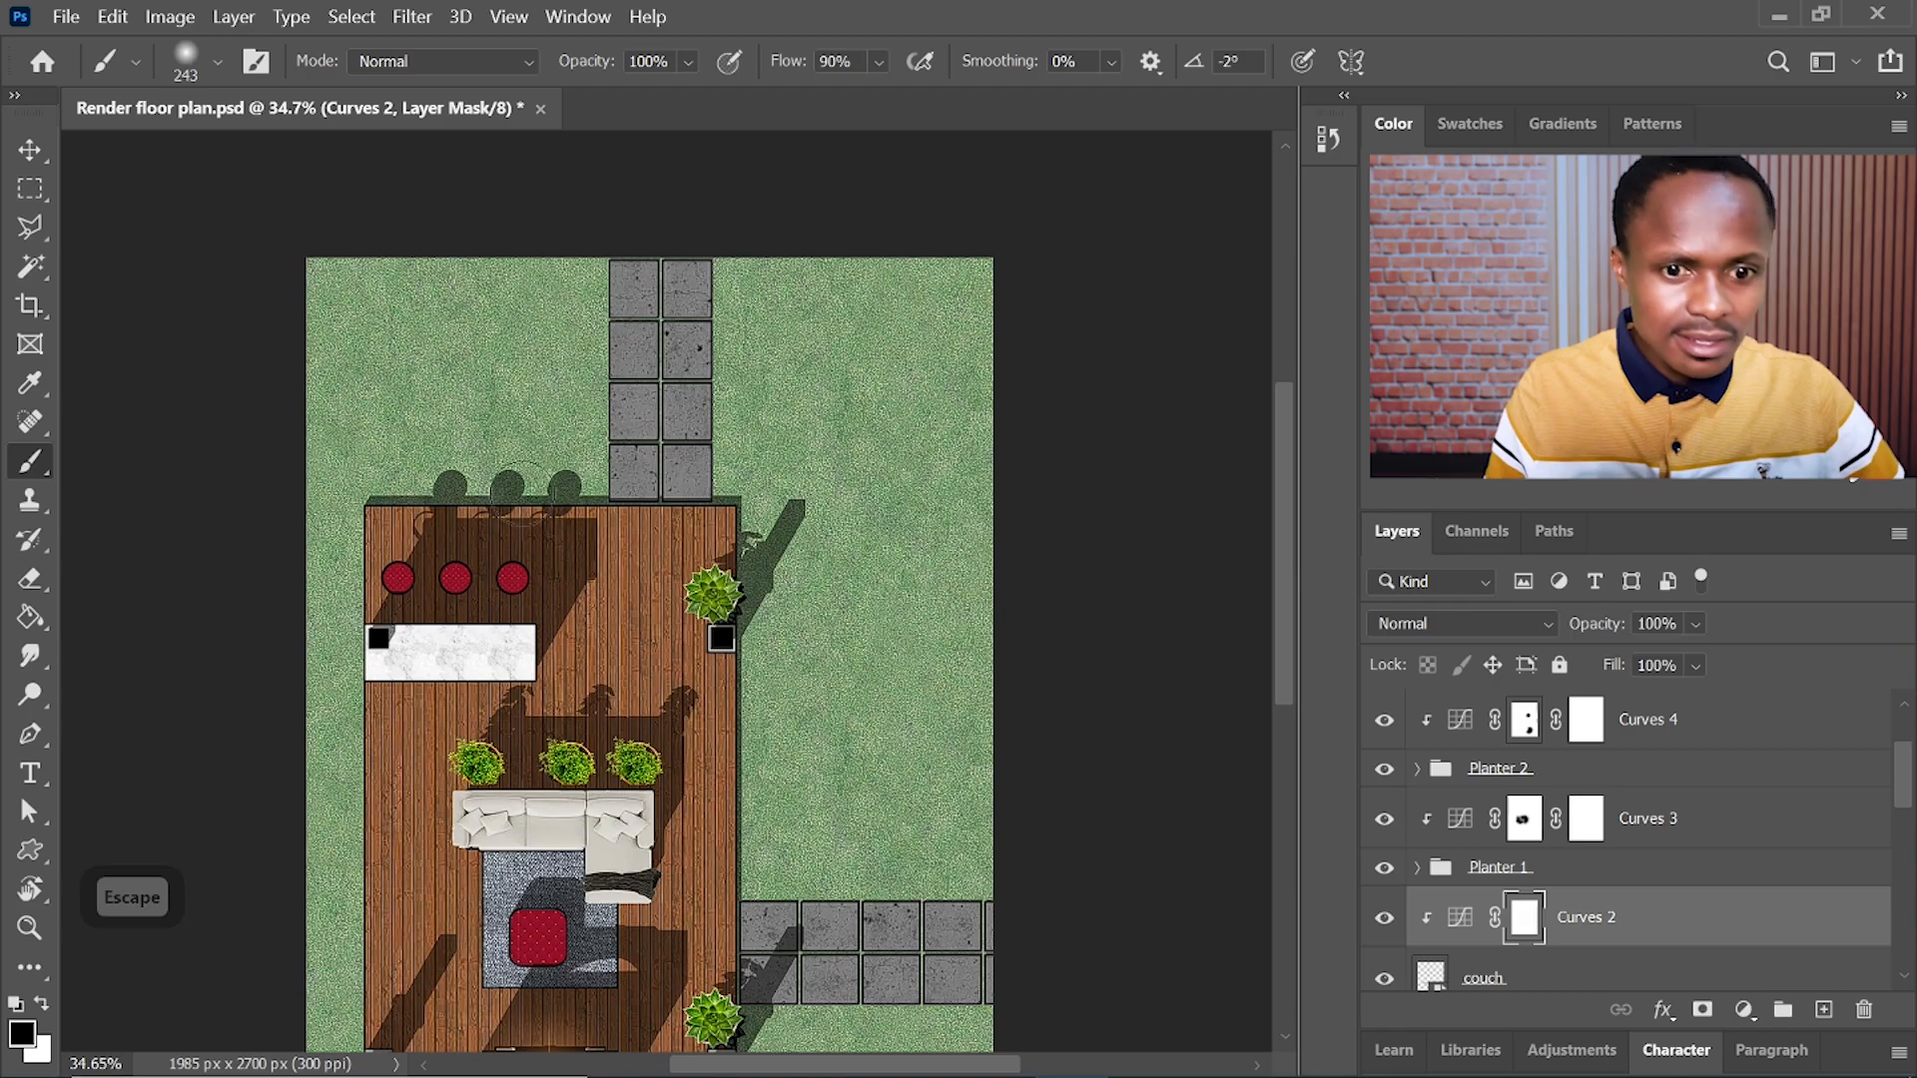
scroll(513, 511, "up", 2)
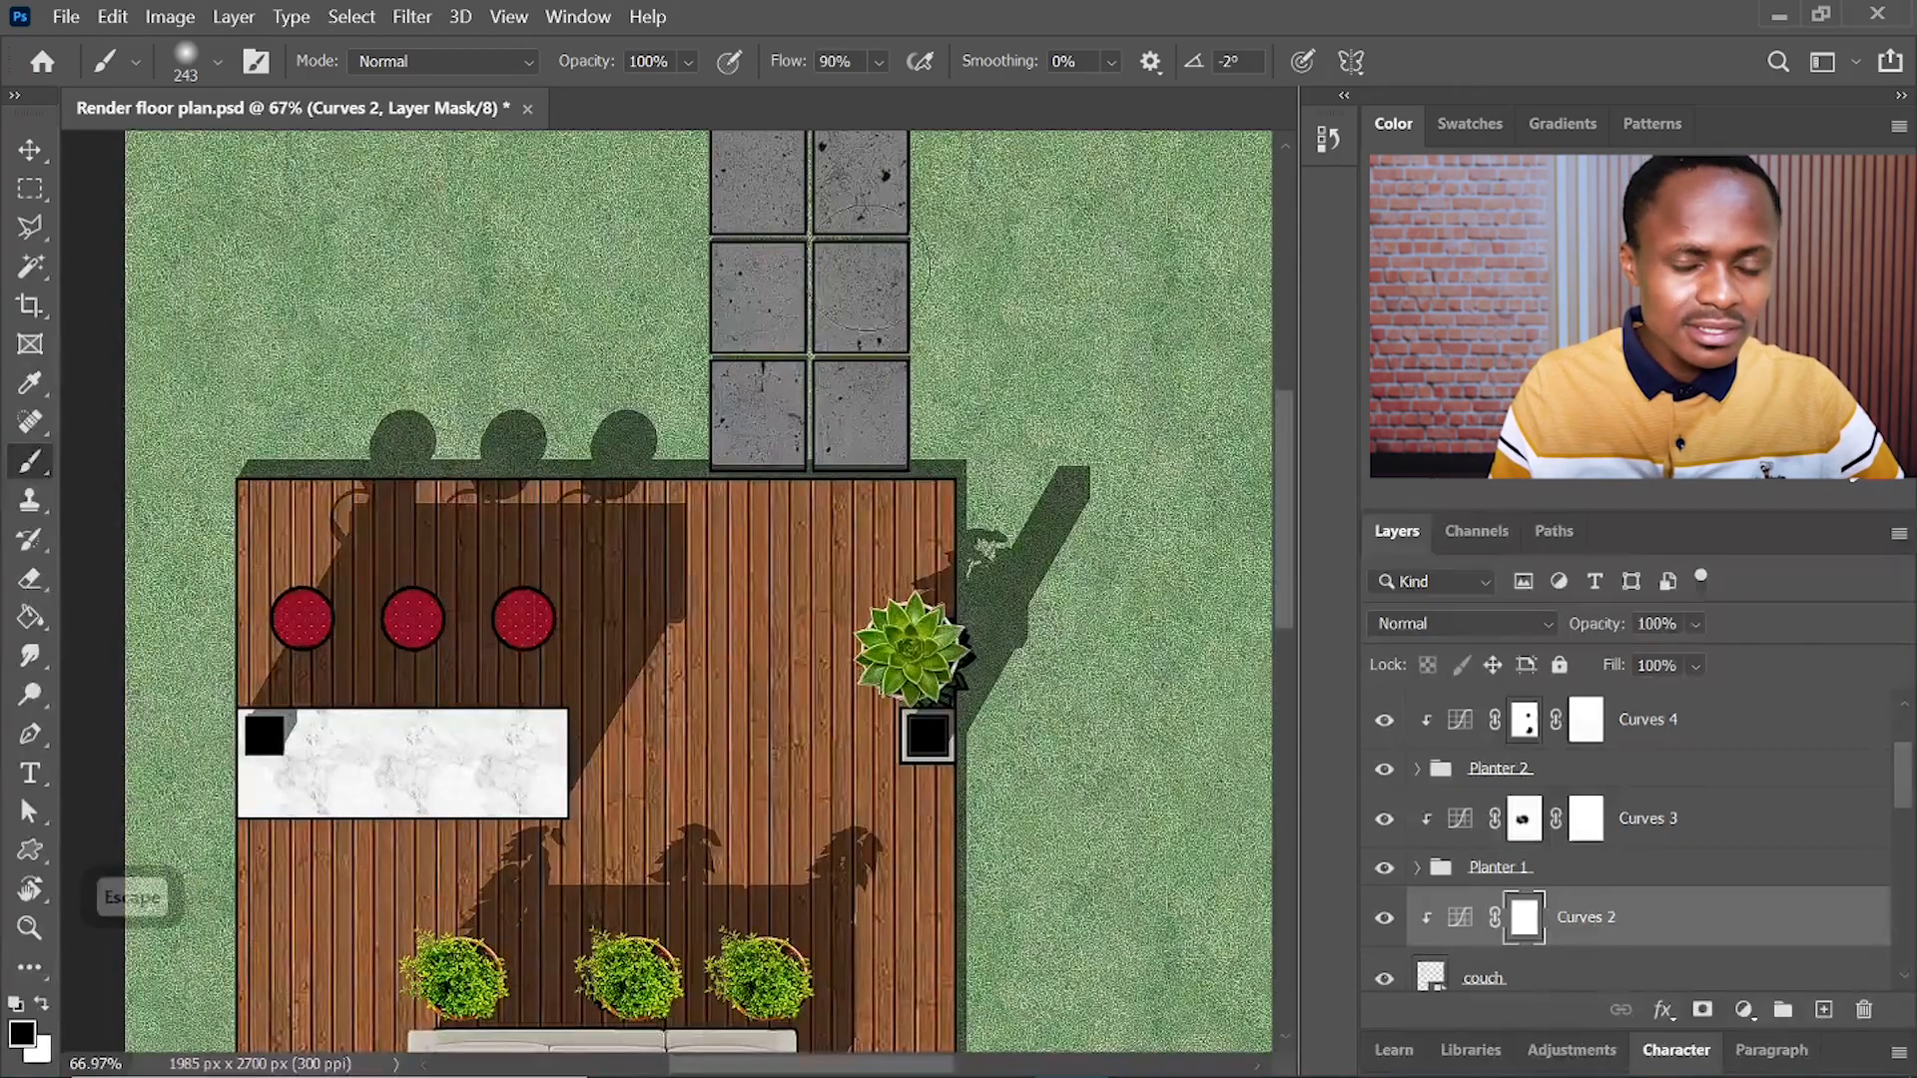
scroll(619, 150, "down", 2)
scroll(704, 444, "up", 2)
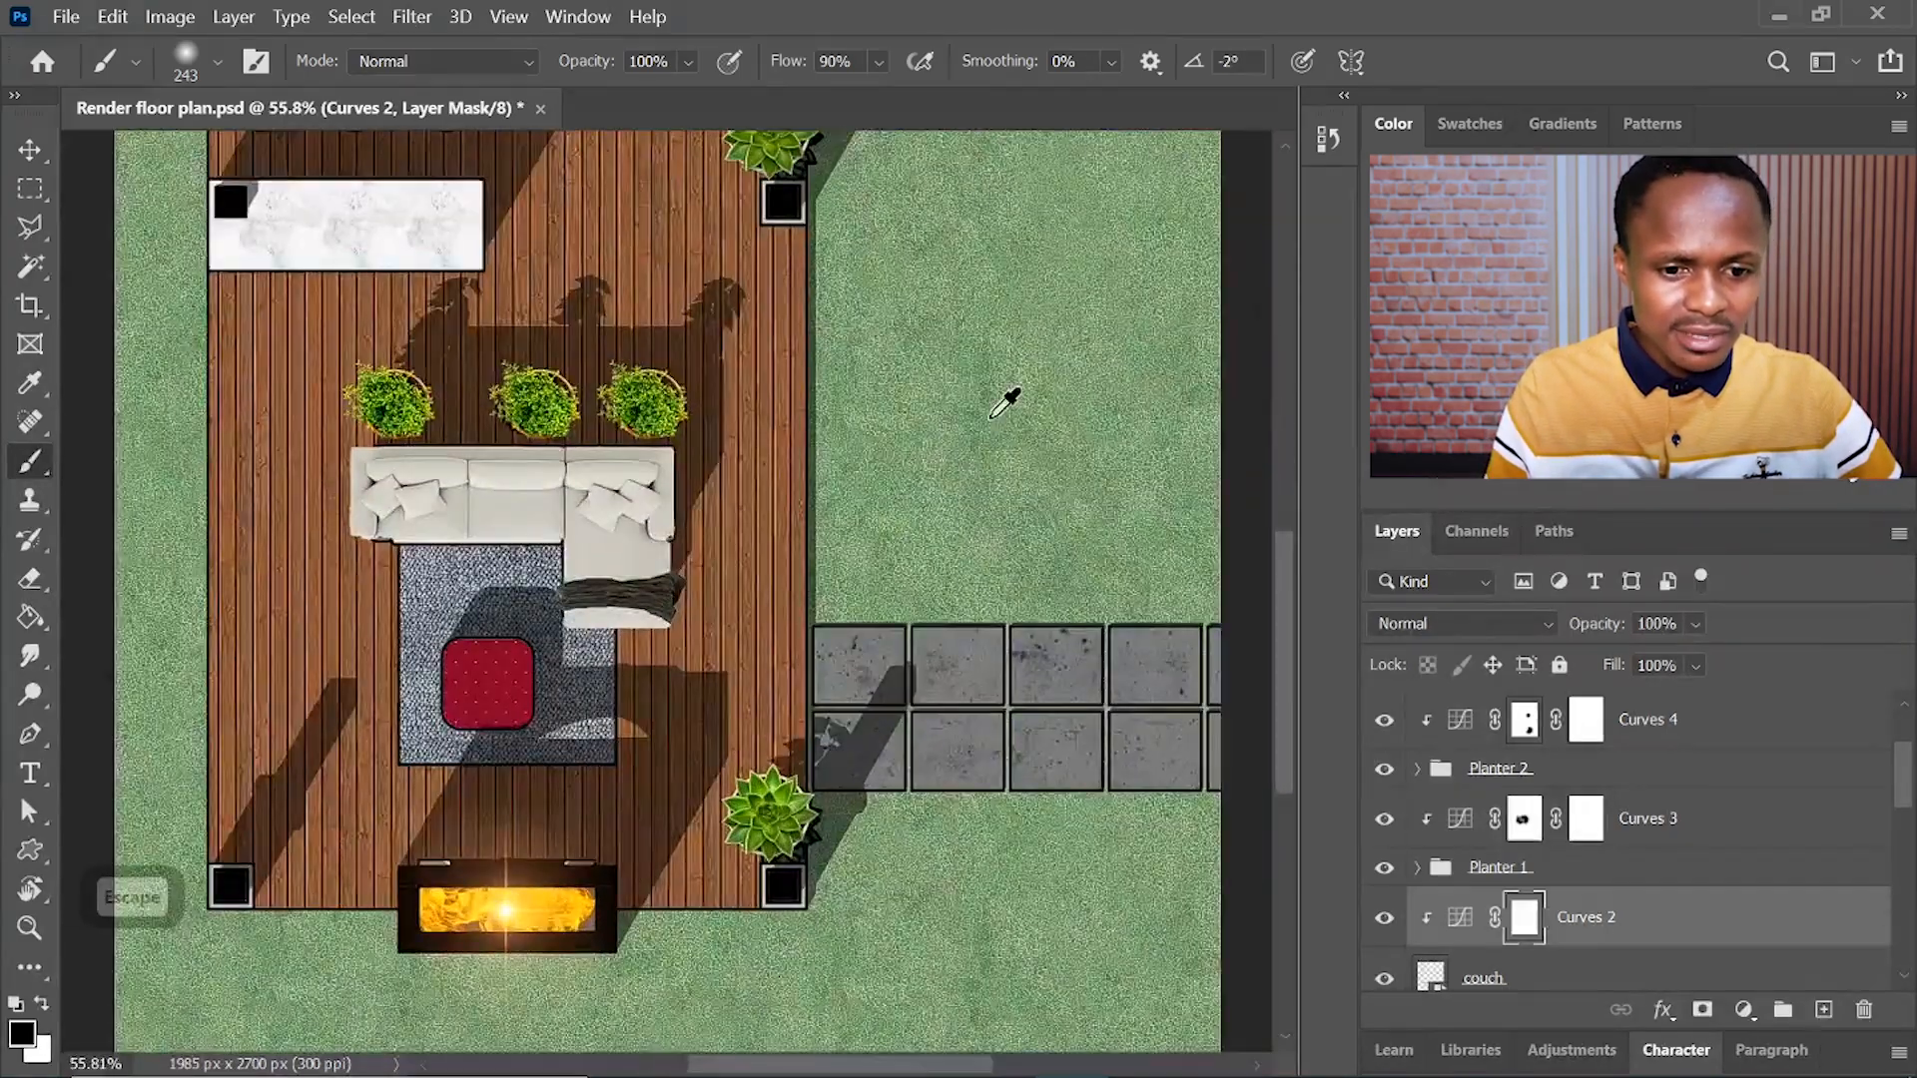
scroll(1003, 399, "down", 1)
scroll(506, 798, "up", 2)
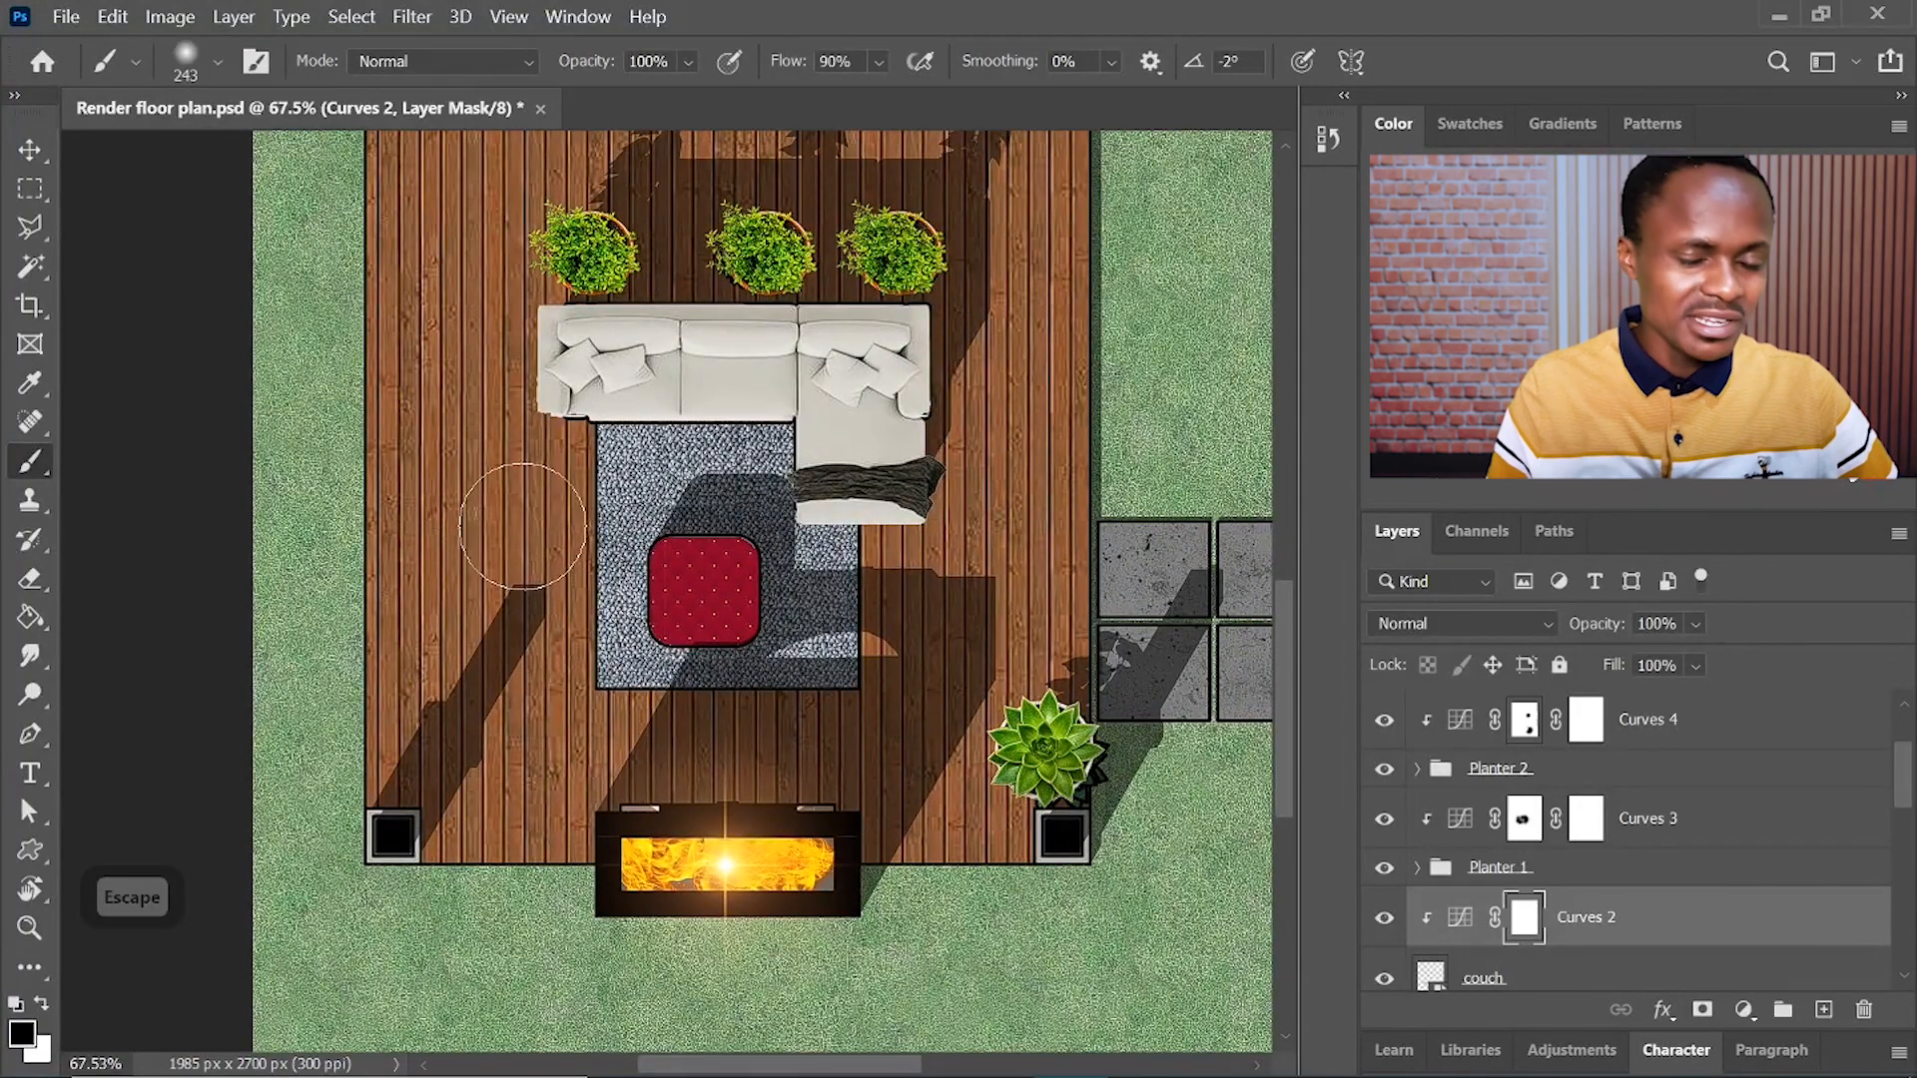
- Add a layer mask to the Plan shadows layer and select a rectangular area around the column shadow beside the rug
key("ctrl+z")
key("ctrl+z")
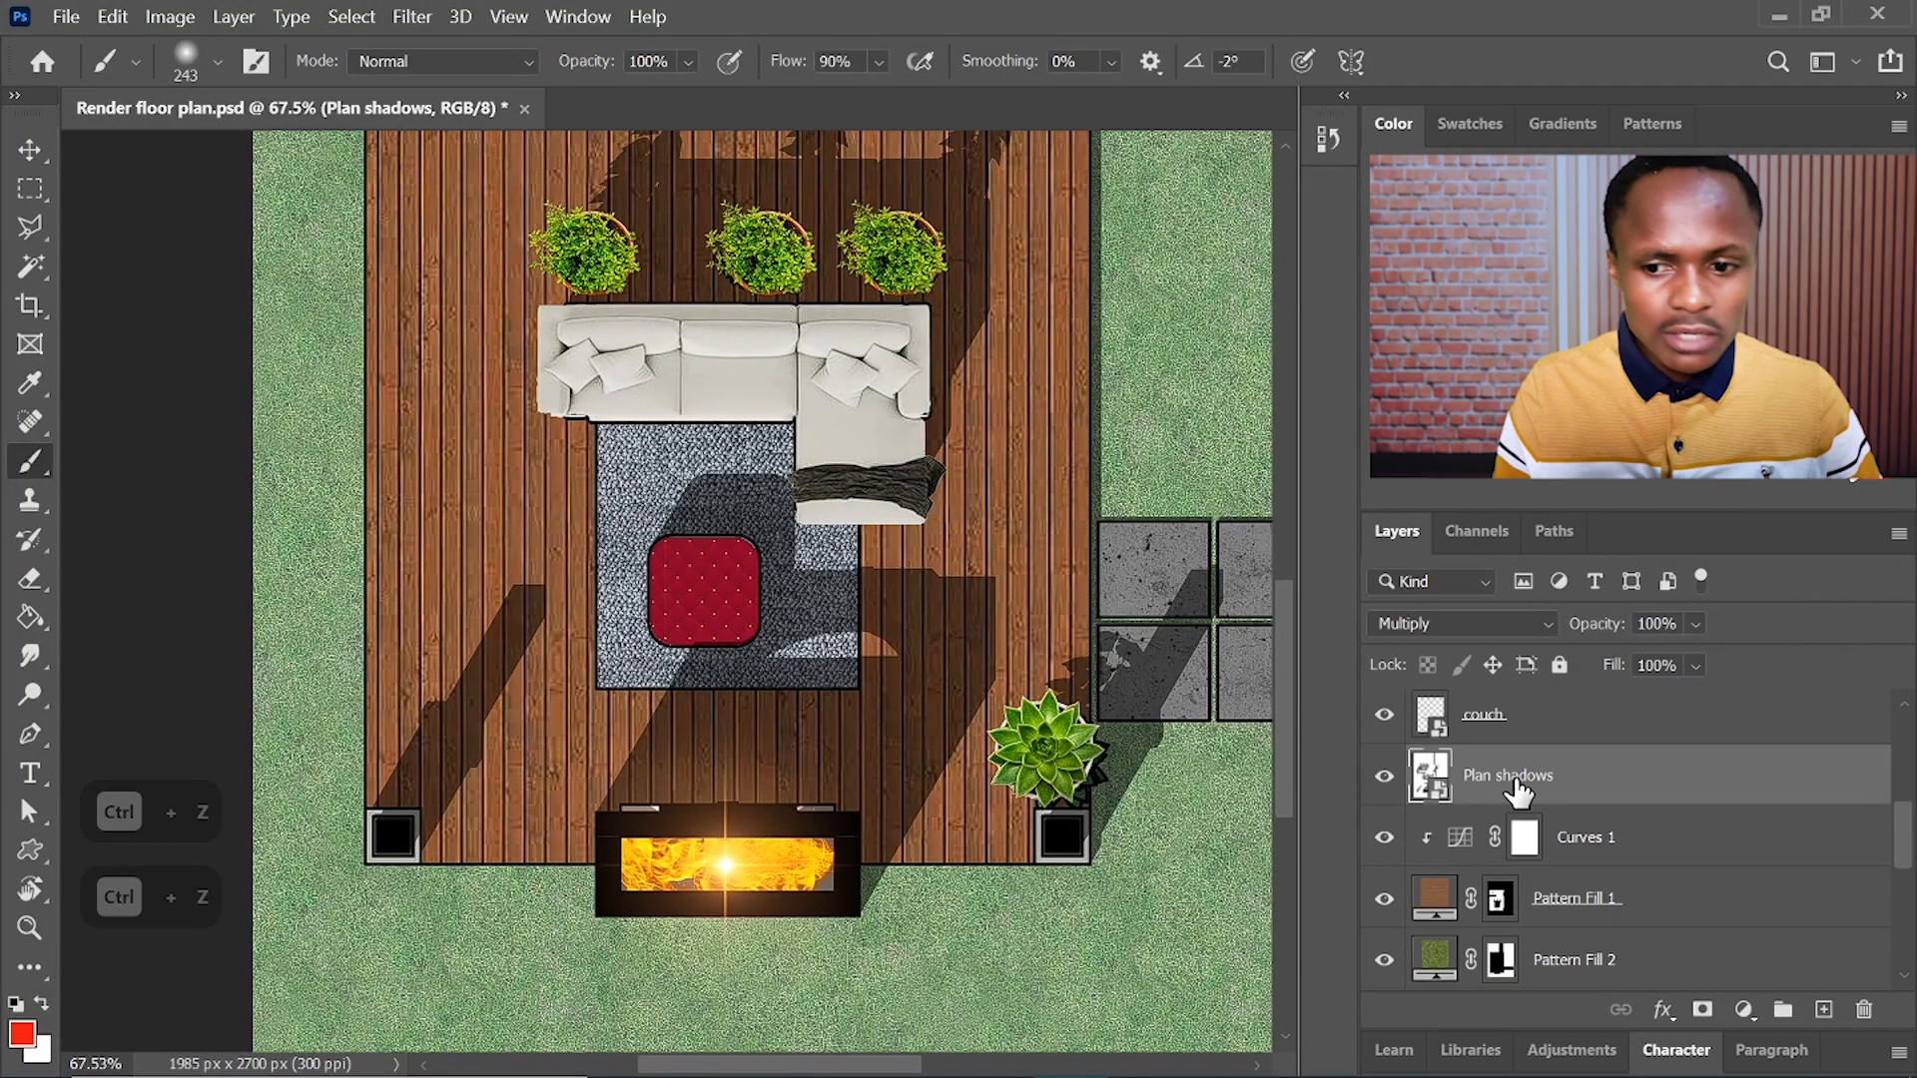
left_click(1702, 1009)
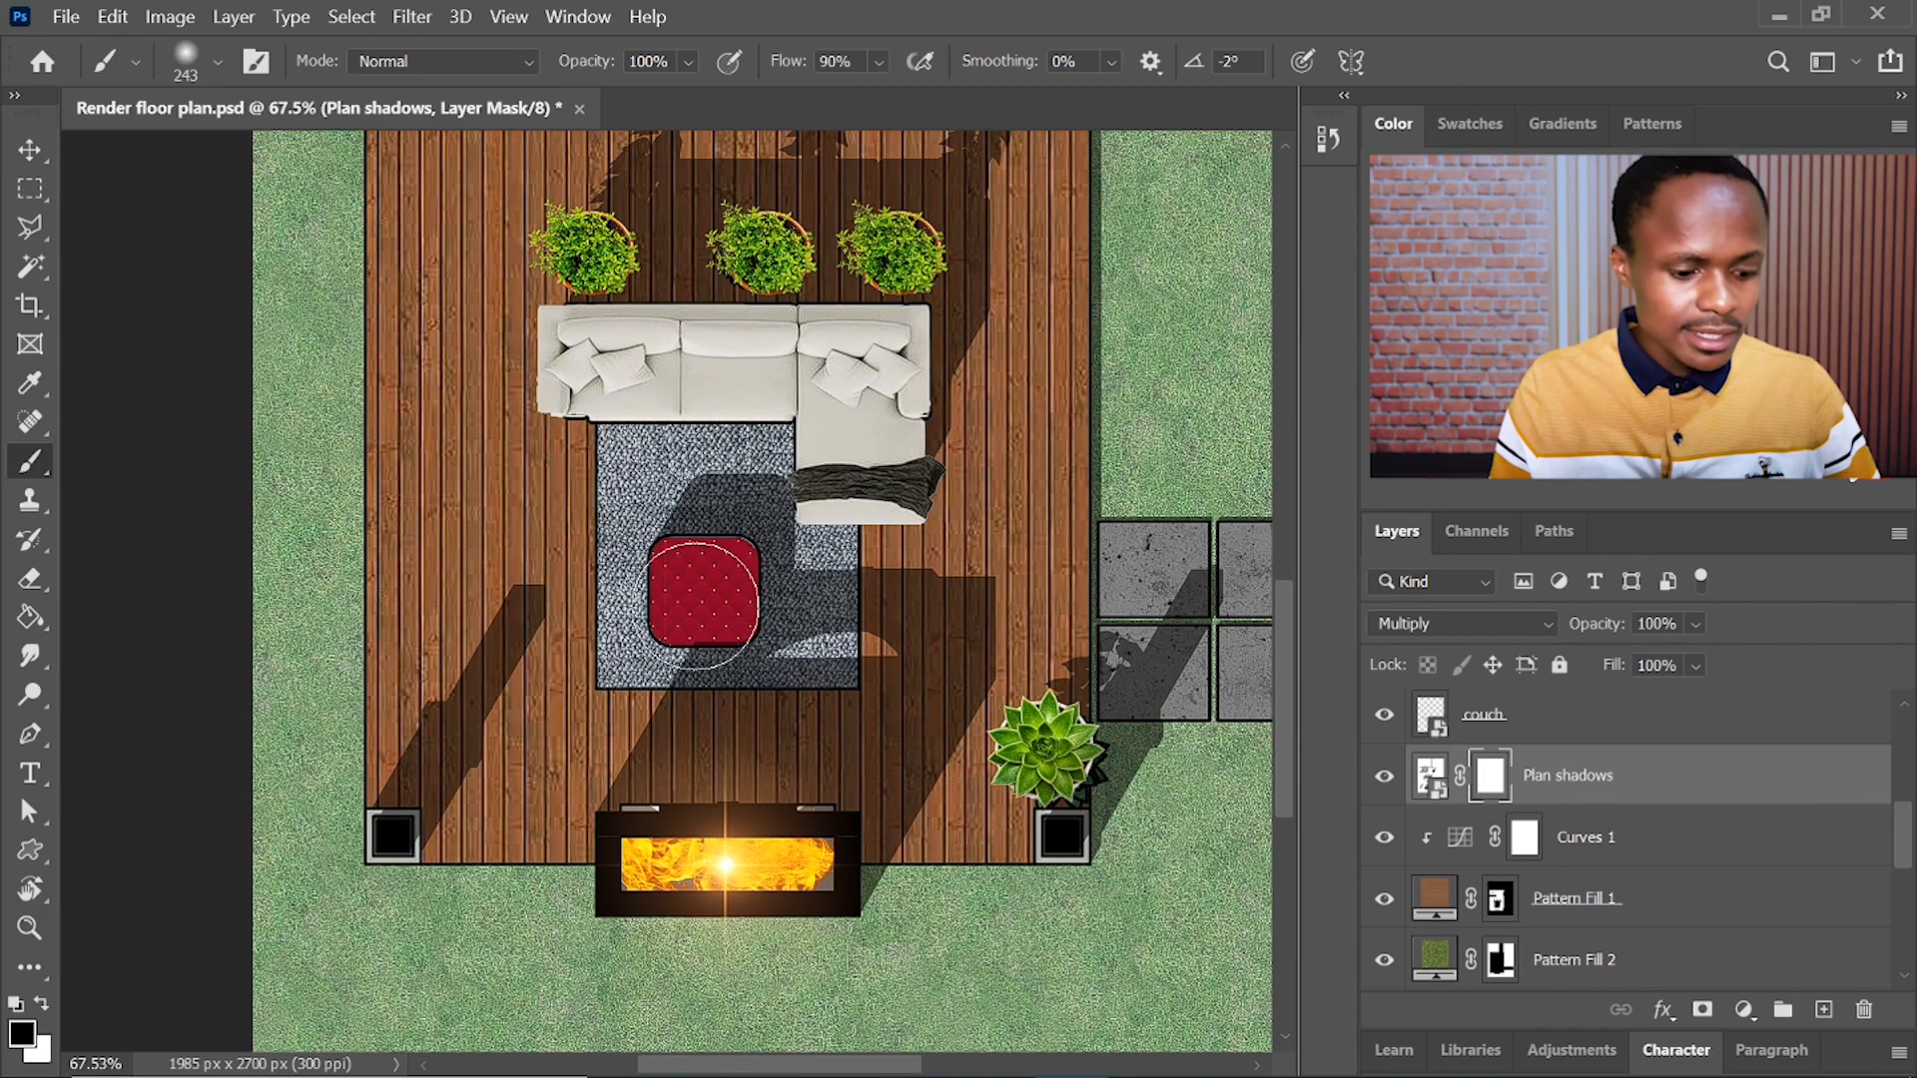
key("m")
key("m")
mouse_move(387, 389)
left_mouse_down()
mouse_move(614, 770)
mouse_move(590, 849)
left_mouse_up()
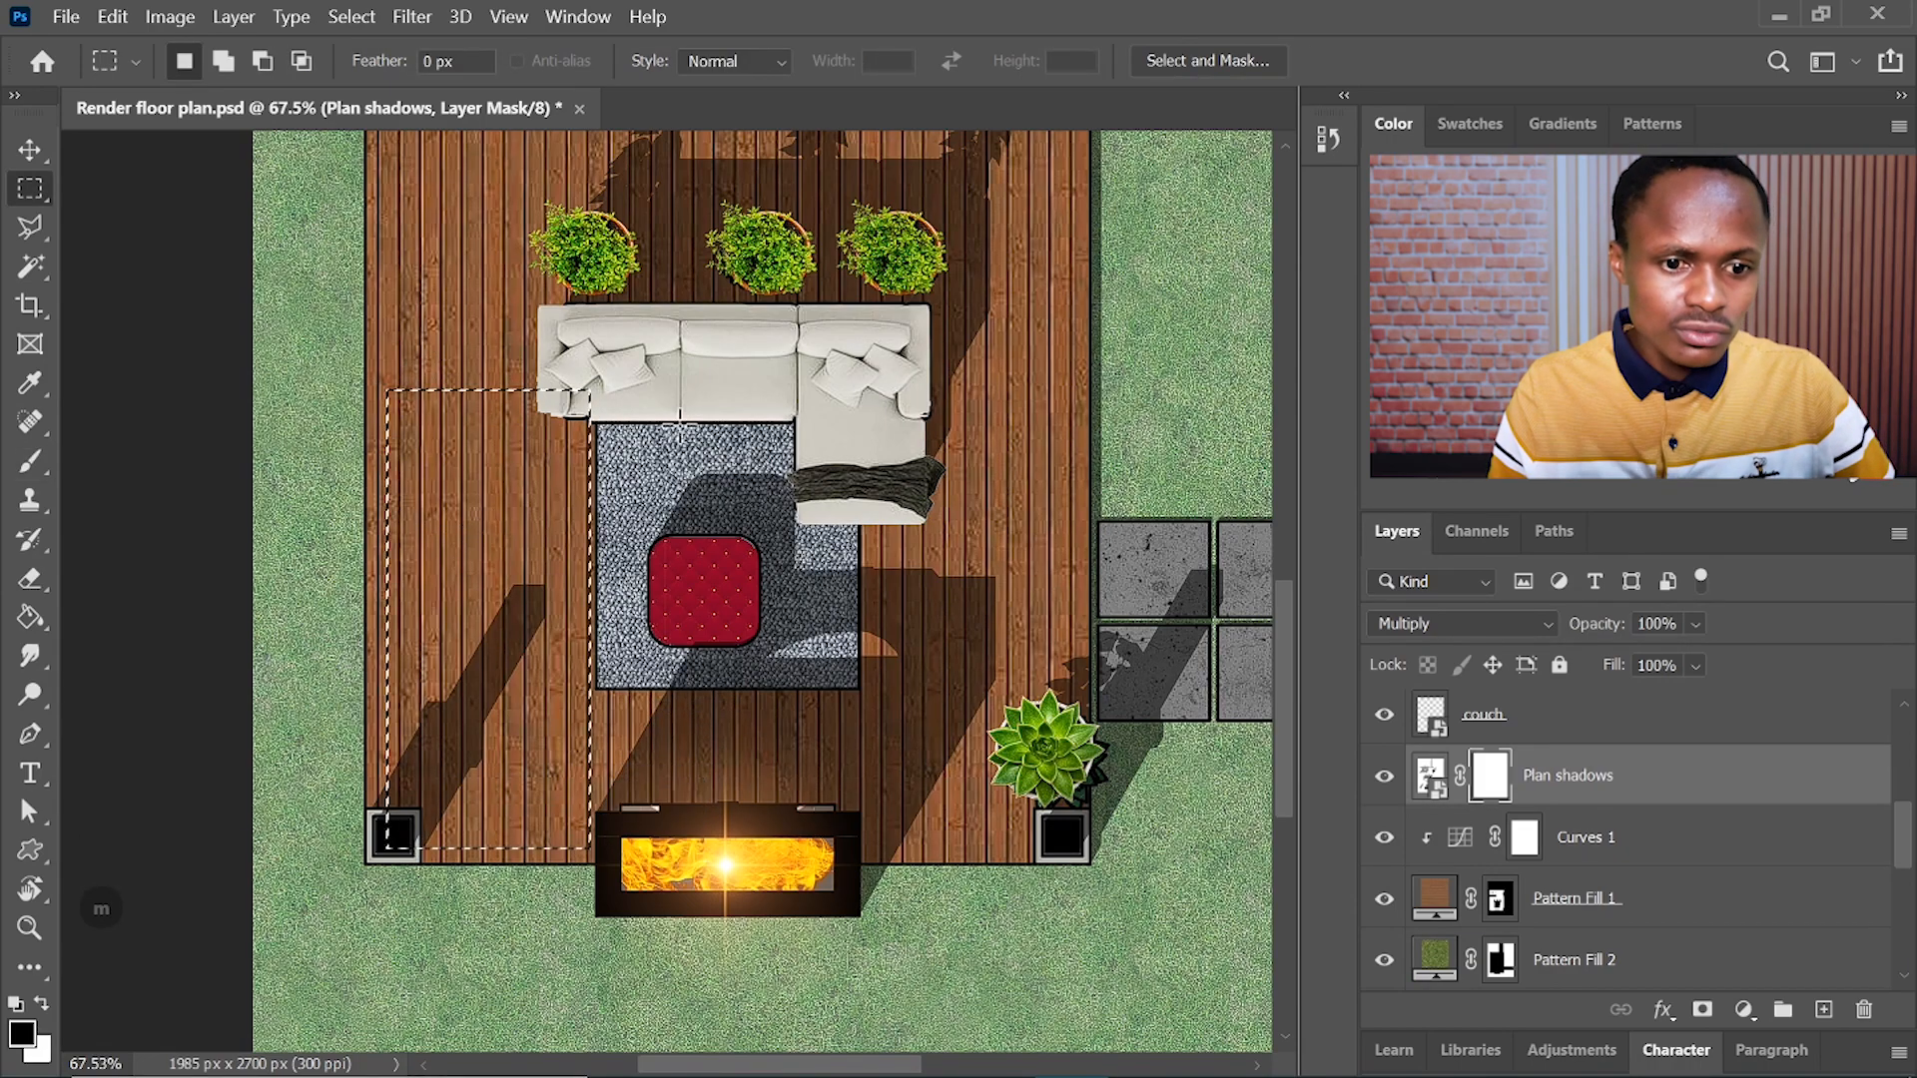
- Set the soft brush to 1000 px with 0% hardness for the Plan shadows mask
key("b")
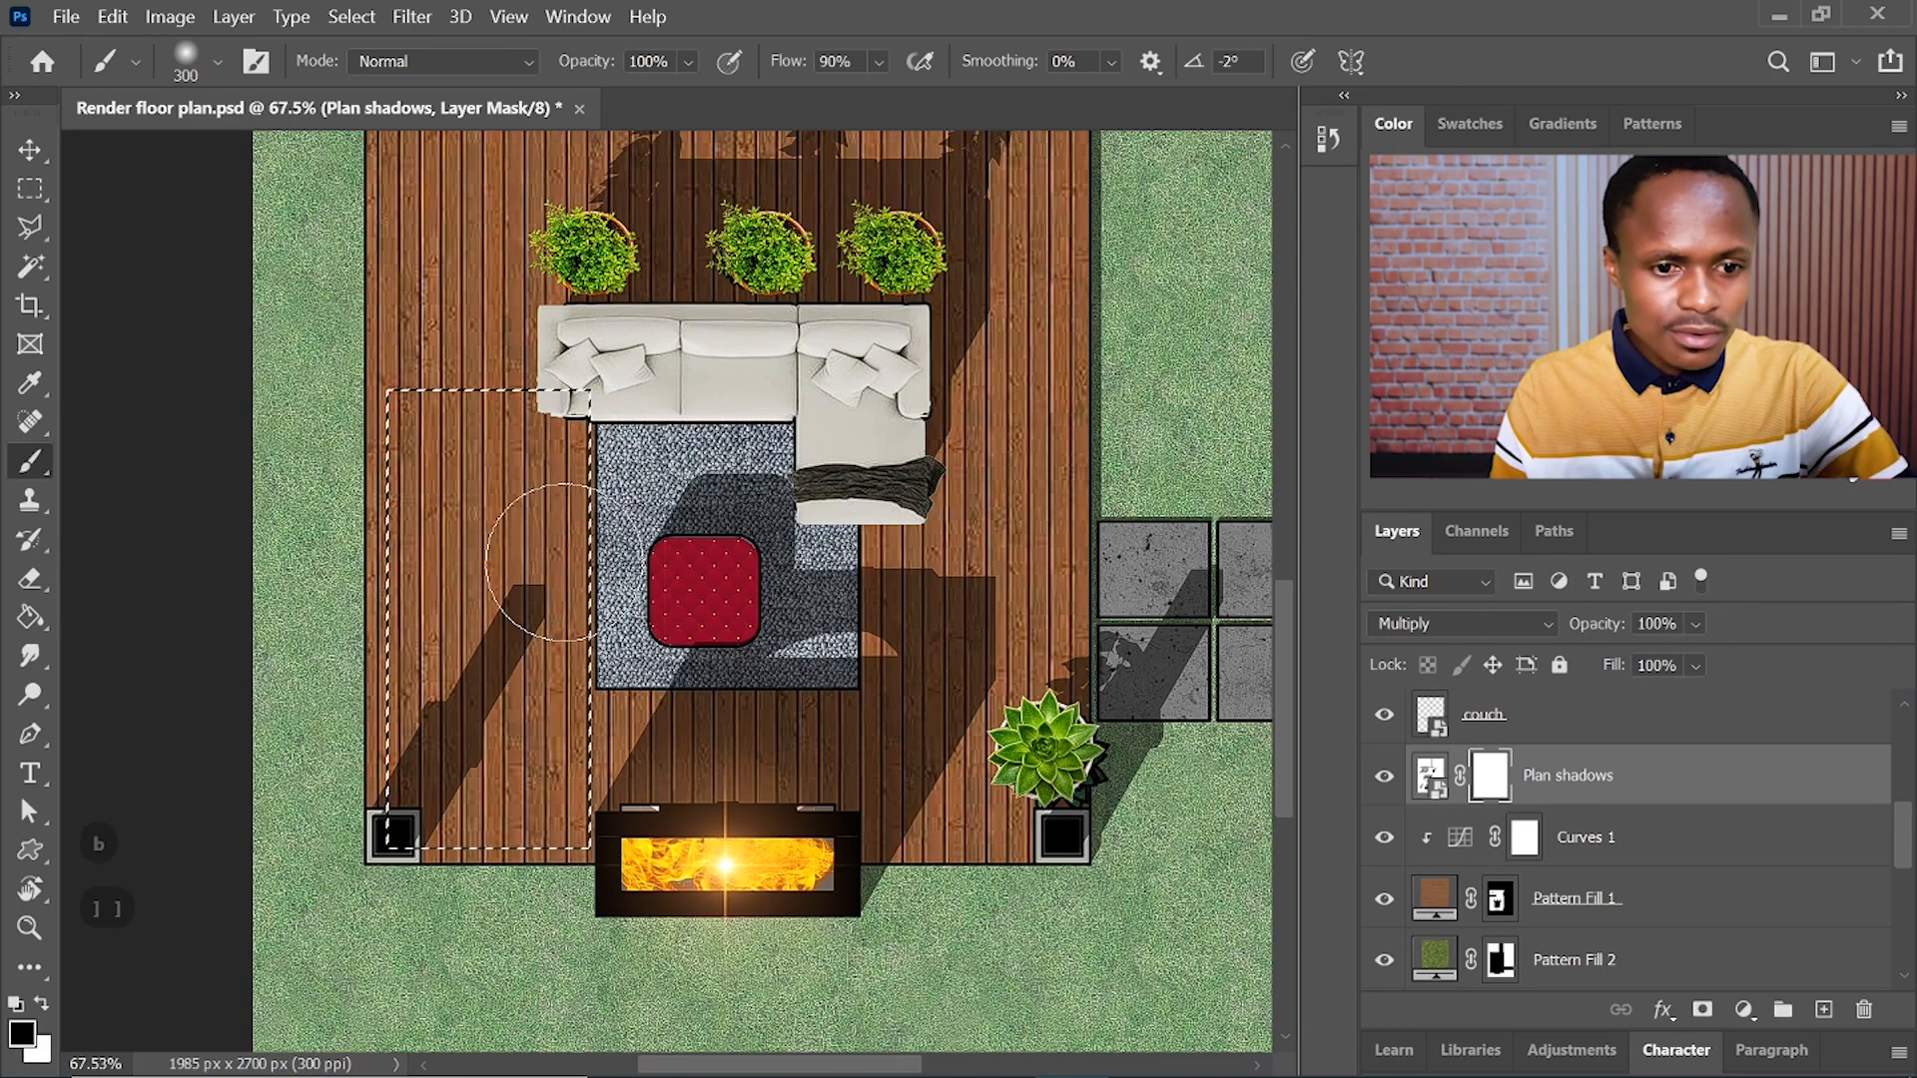
key("bracketright")
key("bracketright")
key("bracketright")
right_click(596, 455)
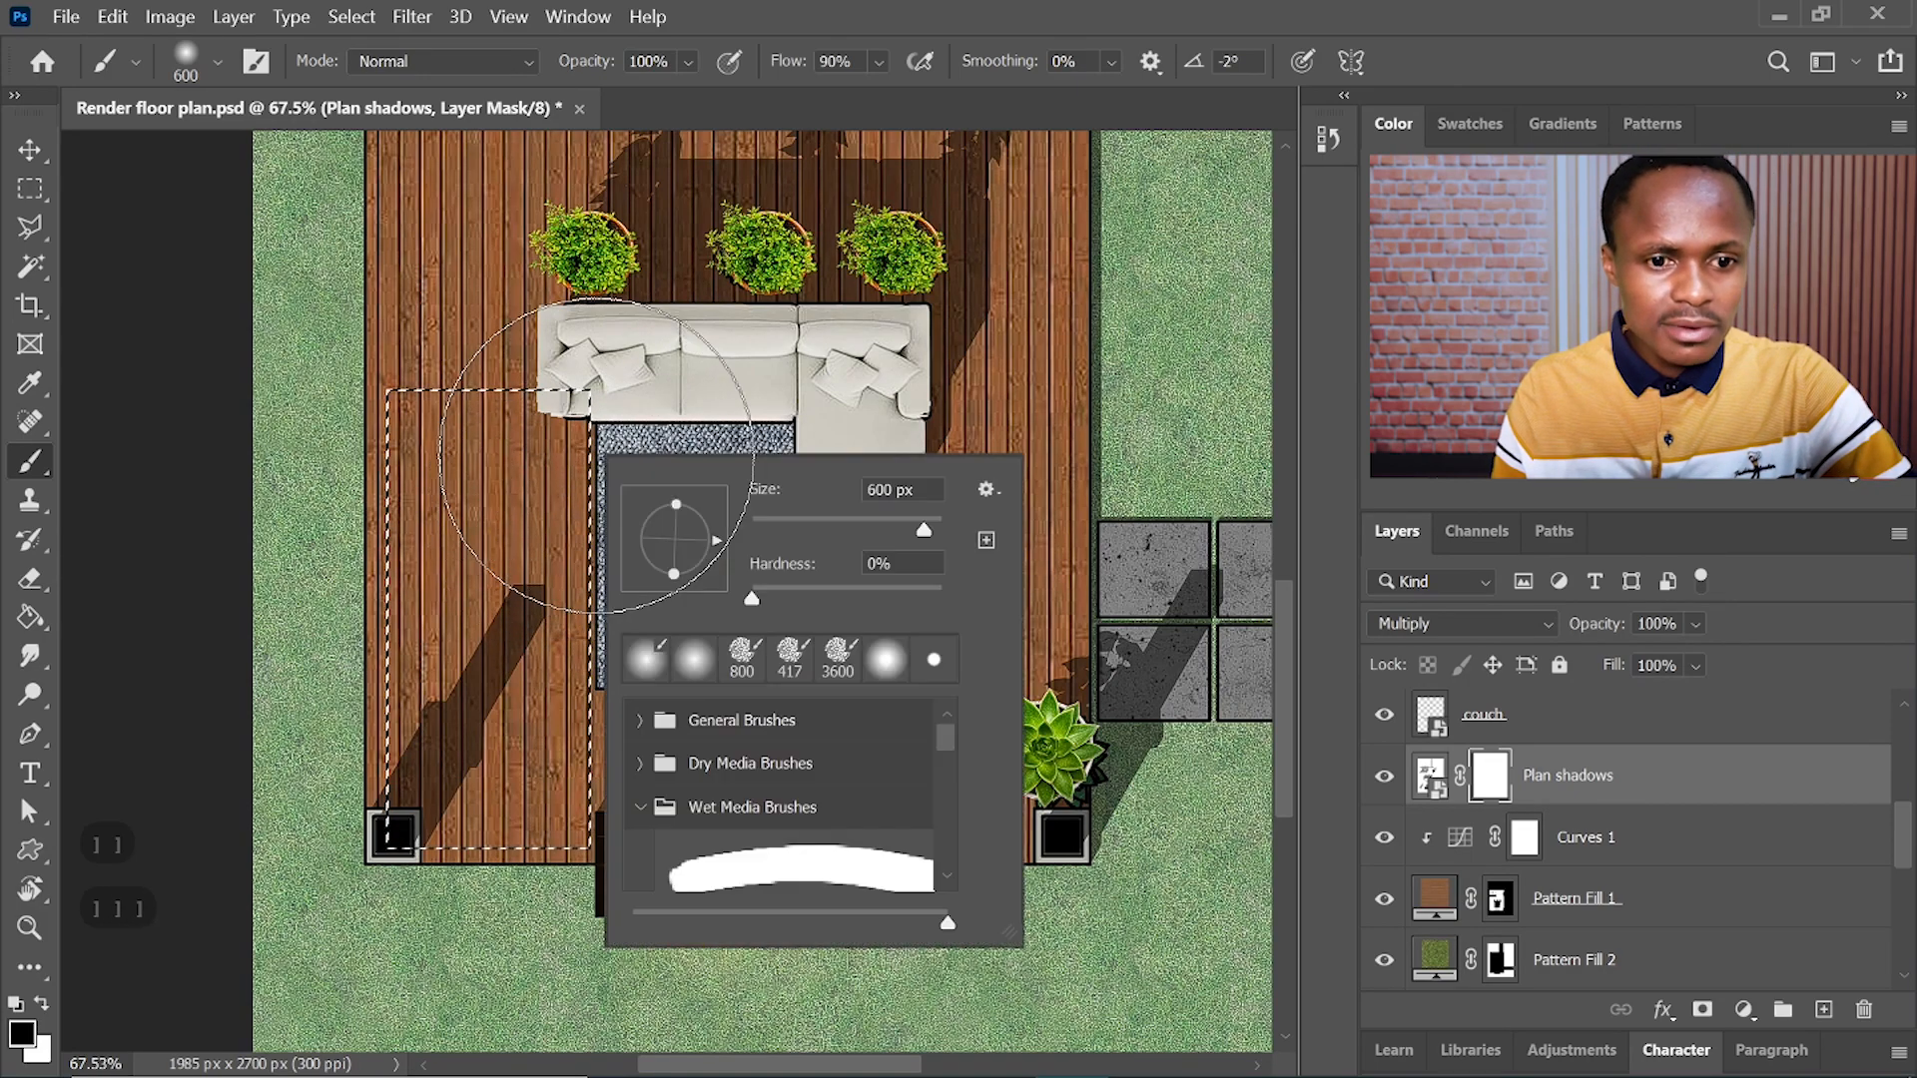
mouse_move(754, 589)
left_mouse_down()
mouse_move(862, 579)
mouse_move(726, 596)
left_mouse_up()
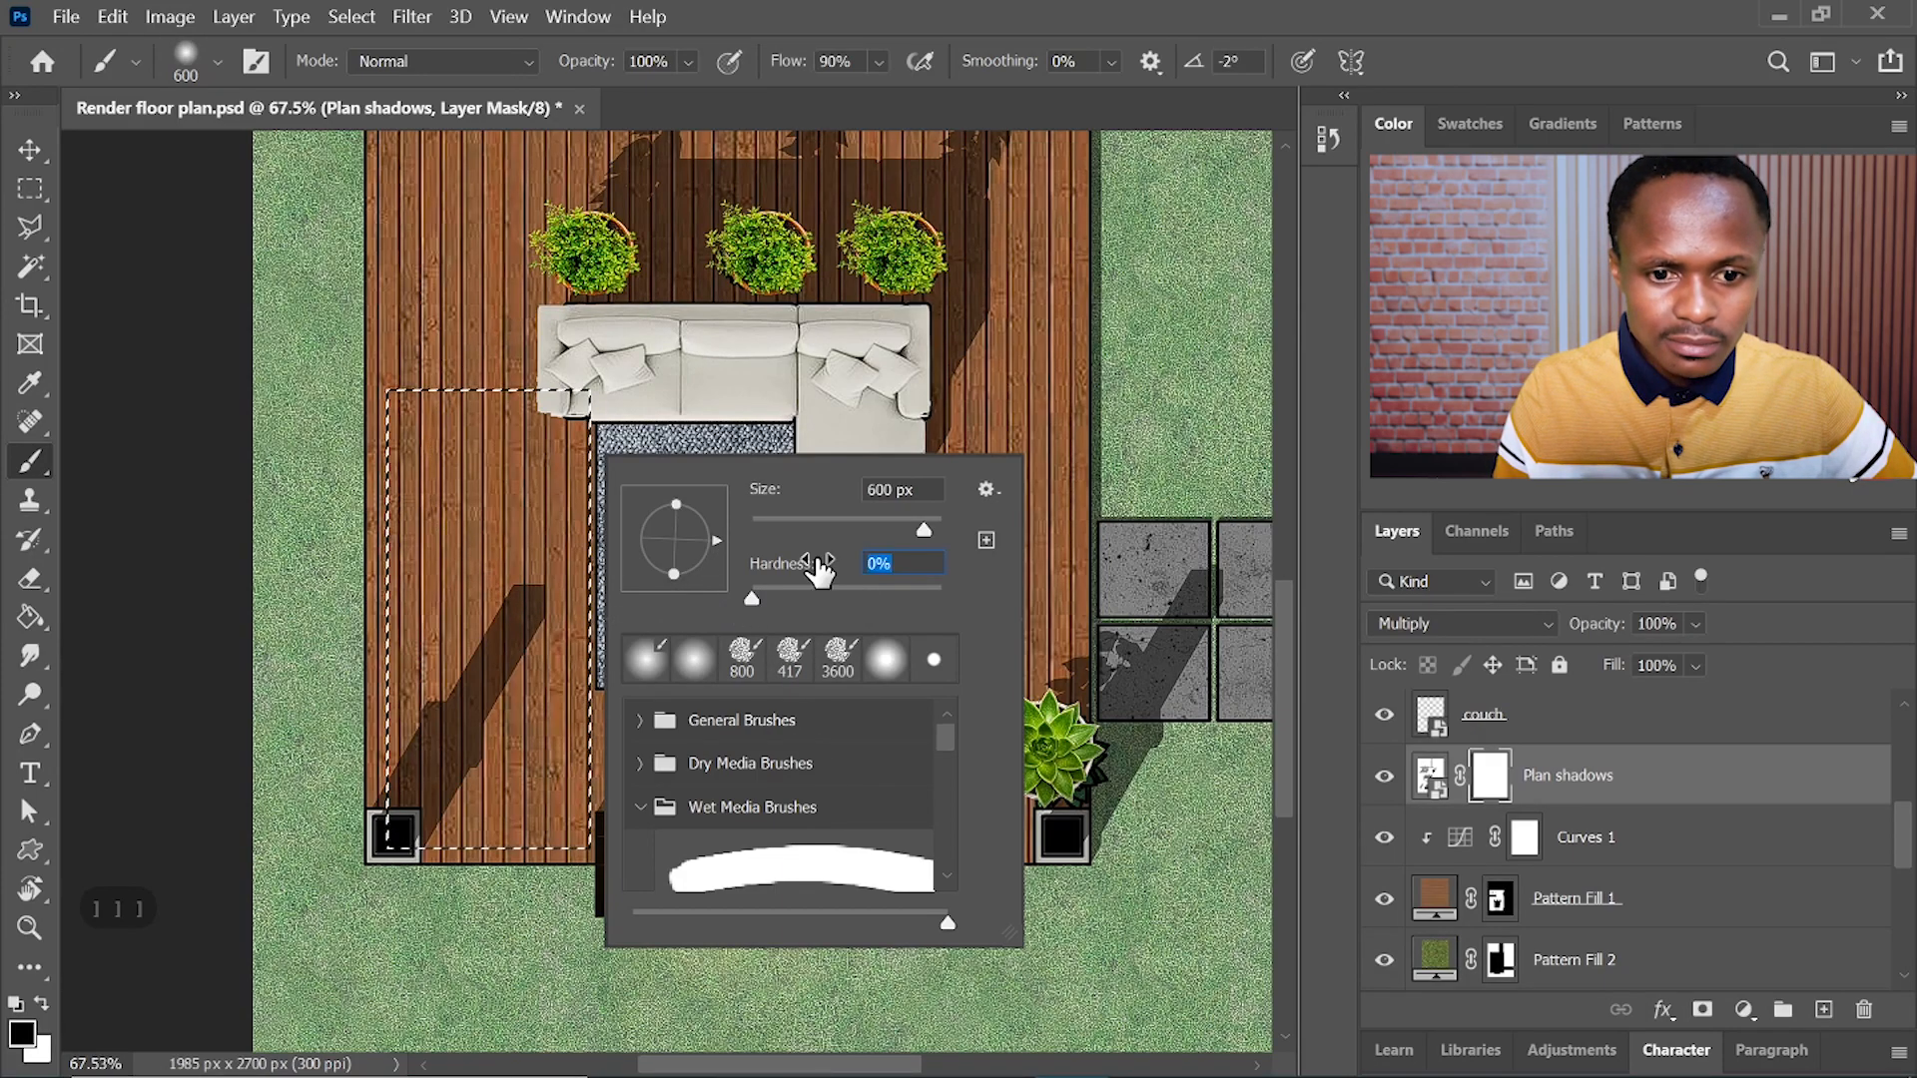
left_click_drag(925, 531, 930, 530)
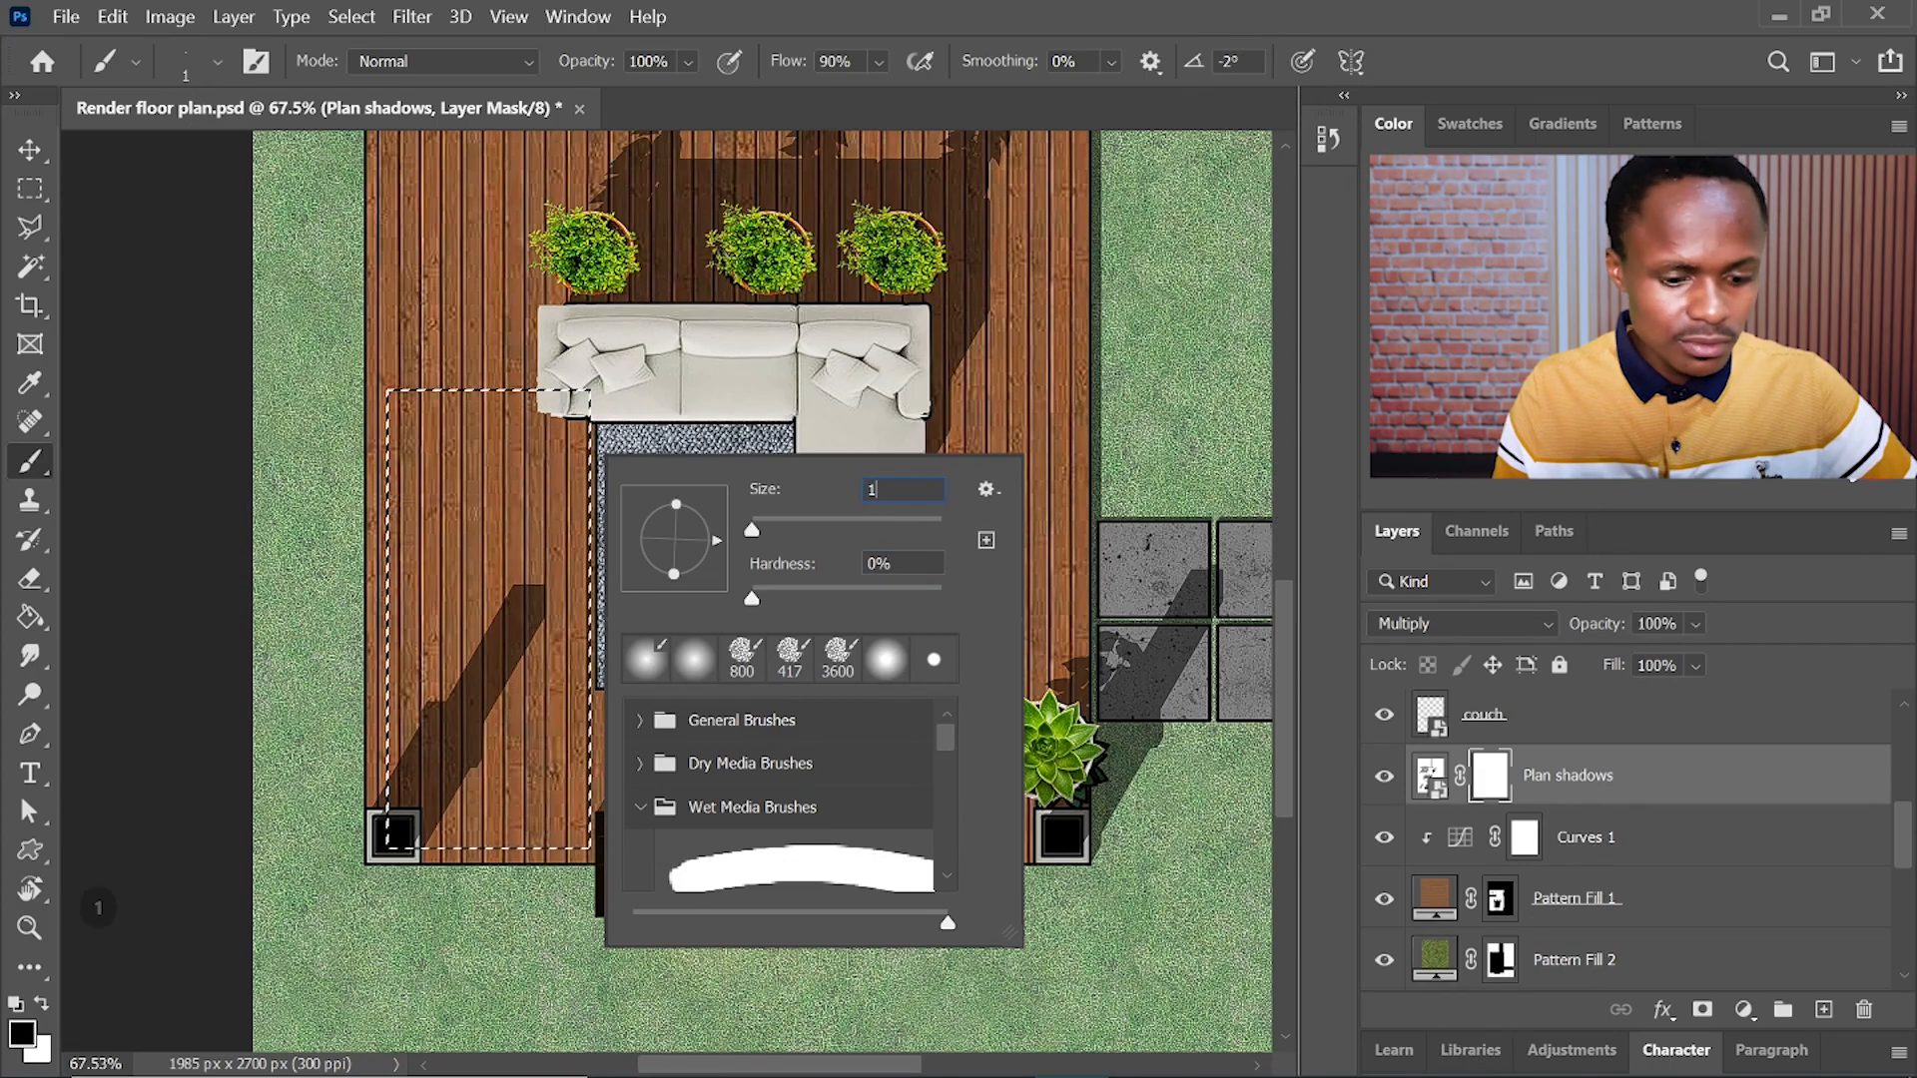
type("100o")
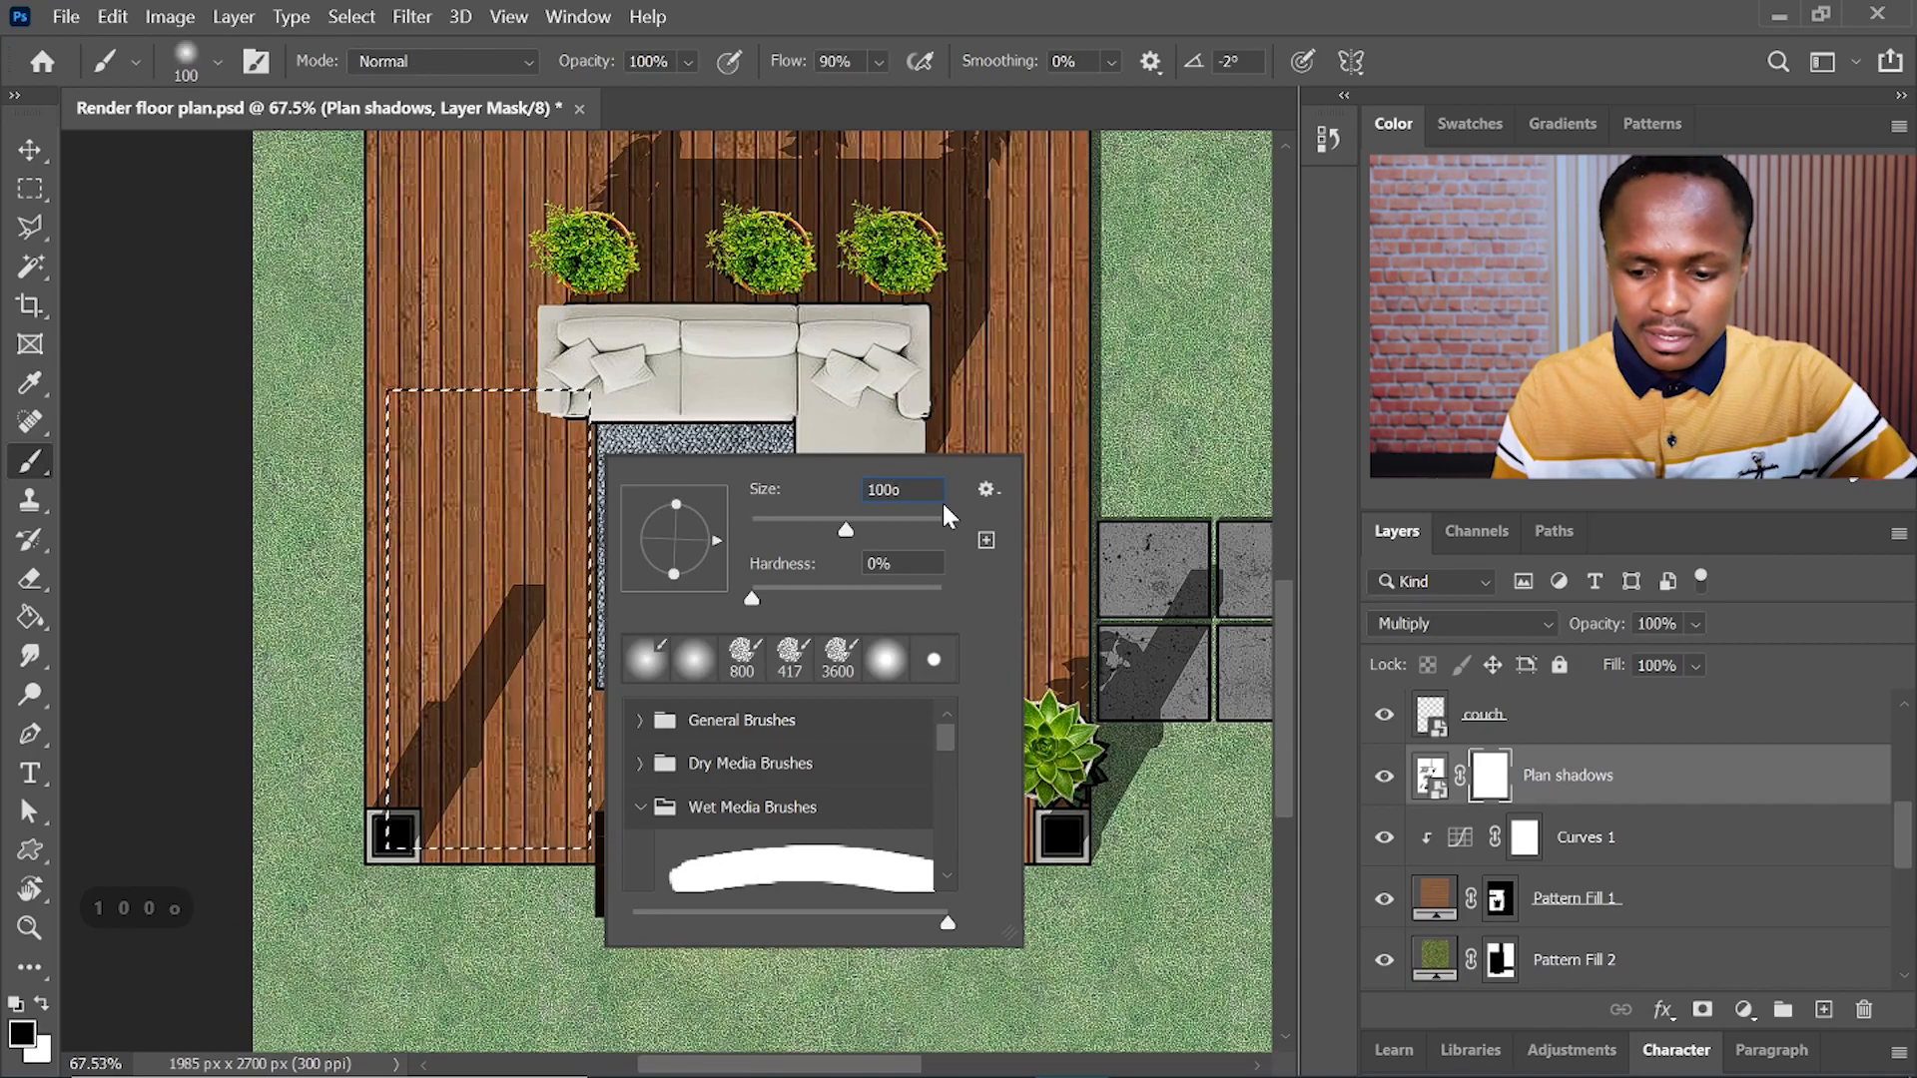
key("BackSpace")
type("0")
- Paint black on the Plan shadows mask inside the selection to fade the column shadow, and deselect the area
left_click(755, 269)
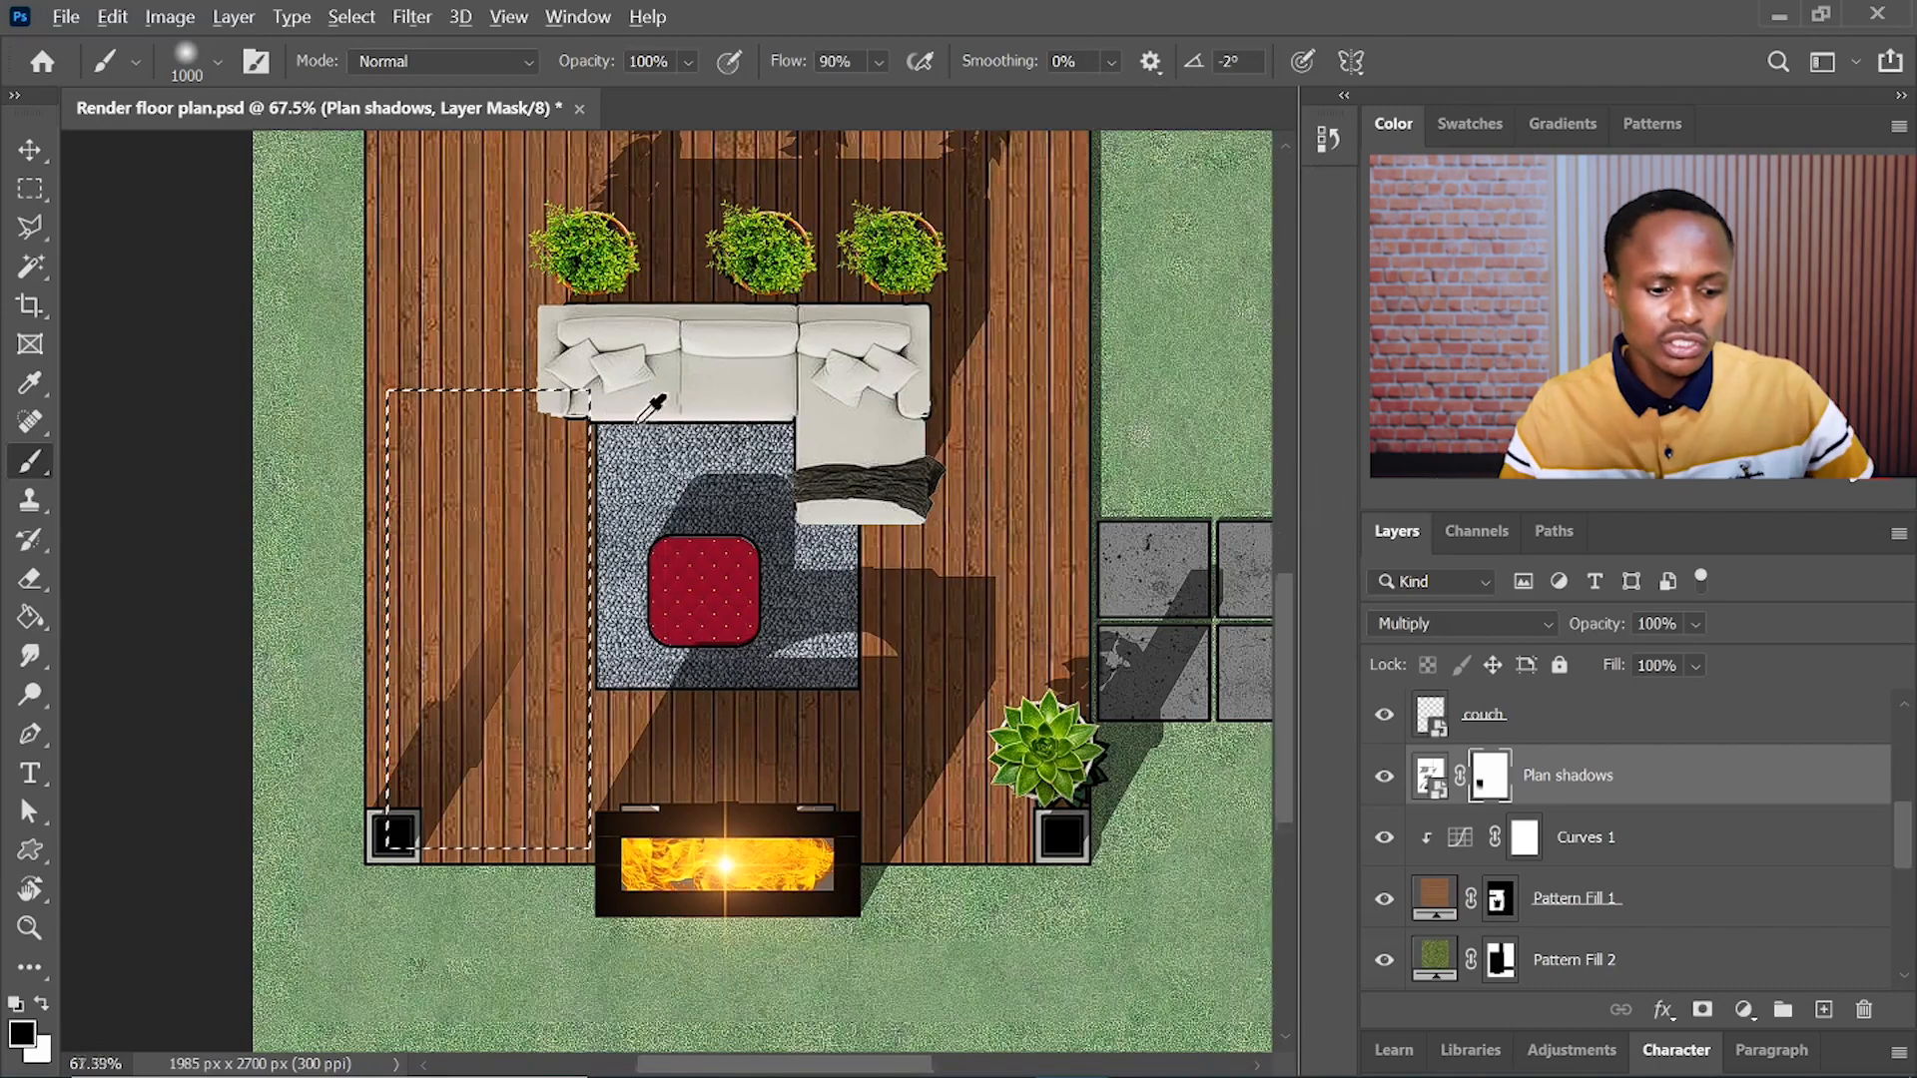
scroll(1048, 389, "down", 3)
scroll(1044, 404, "up", 1)
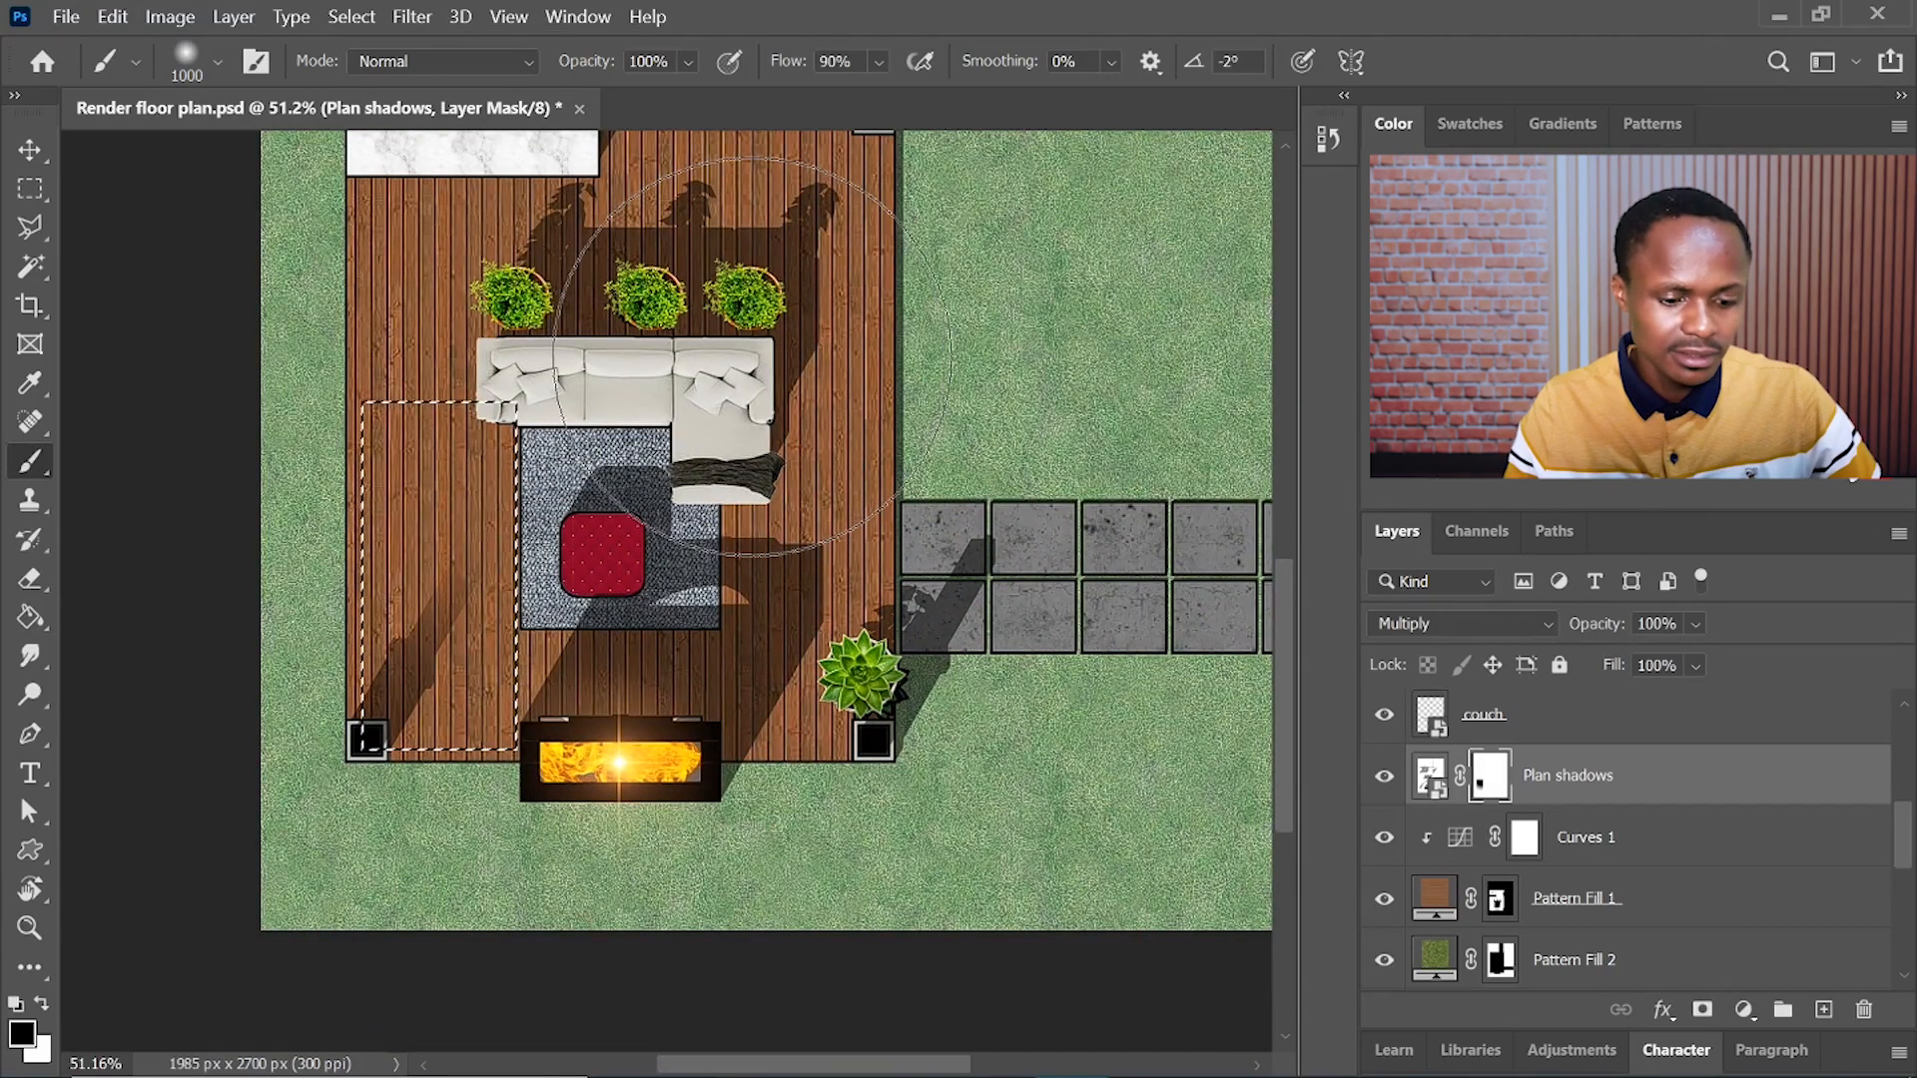
key("ctrl+d")
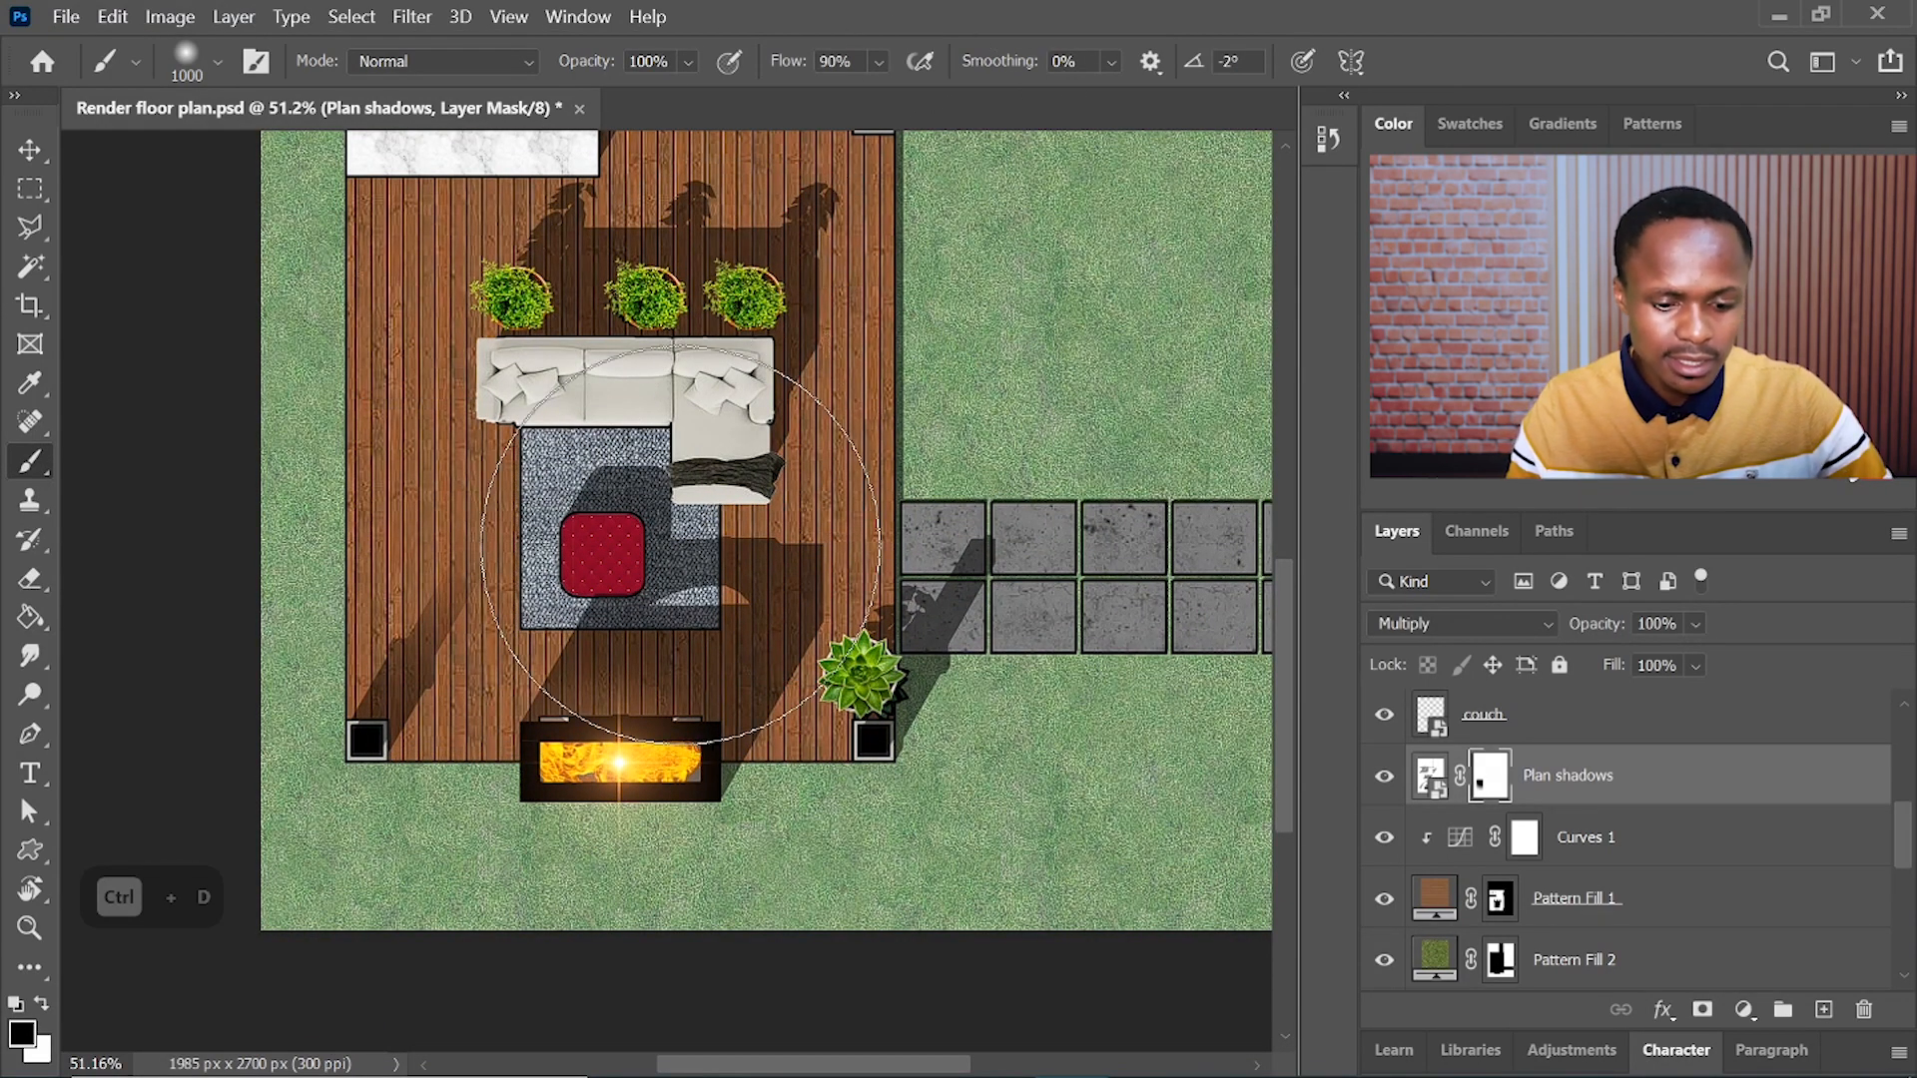
- Select a rectangular area from the deck edge beside the fireplace up to the couch, fade its shadow with black on the mask, and deselect
key("m")
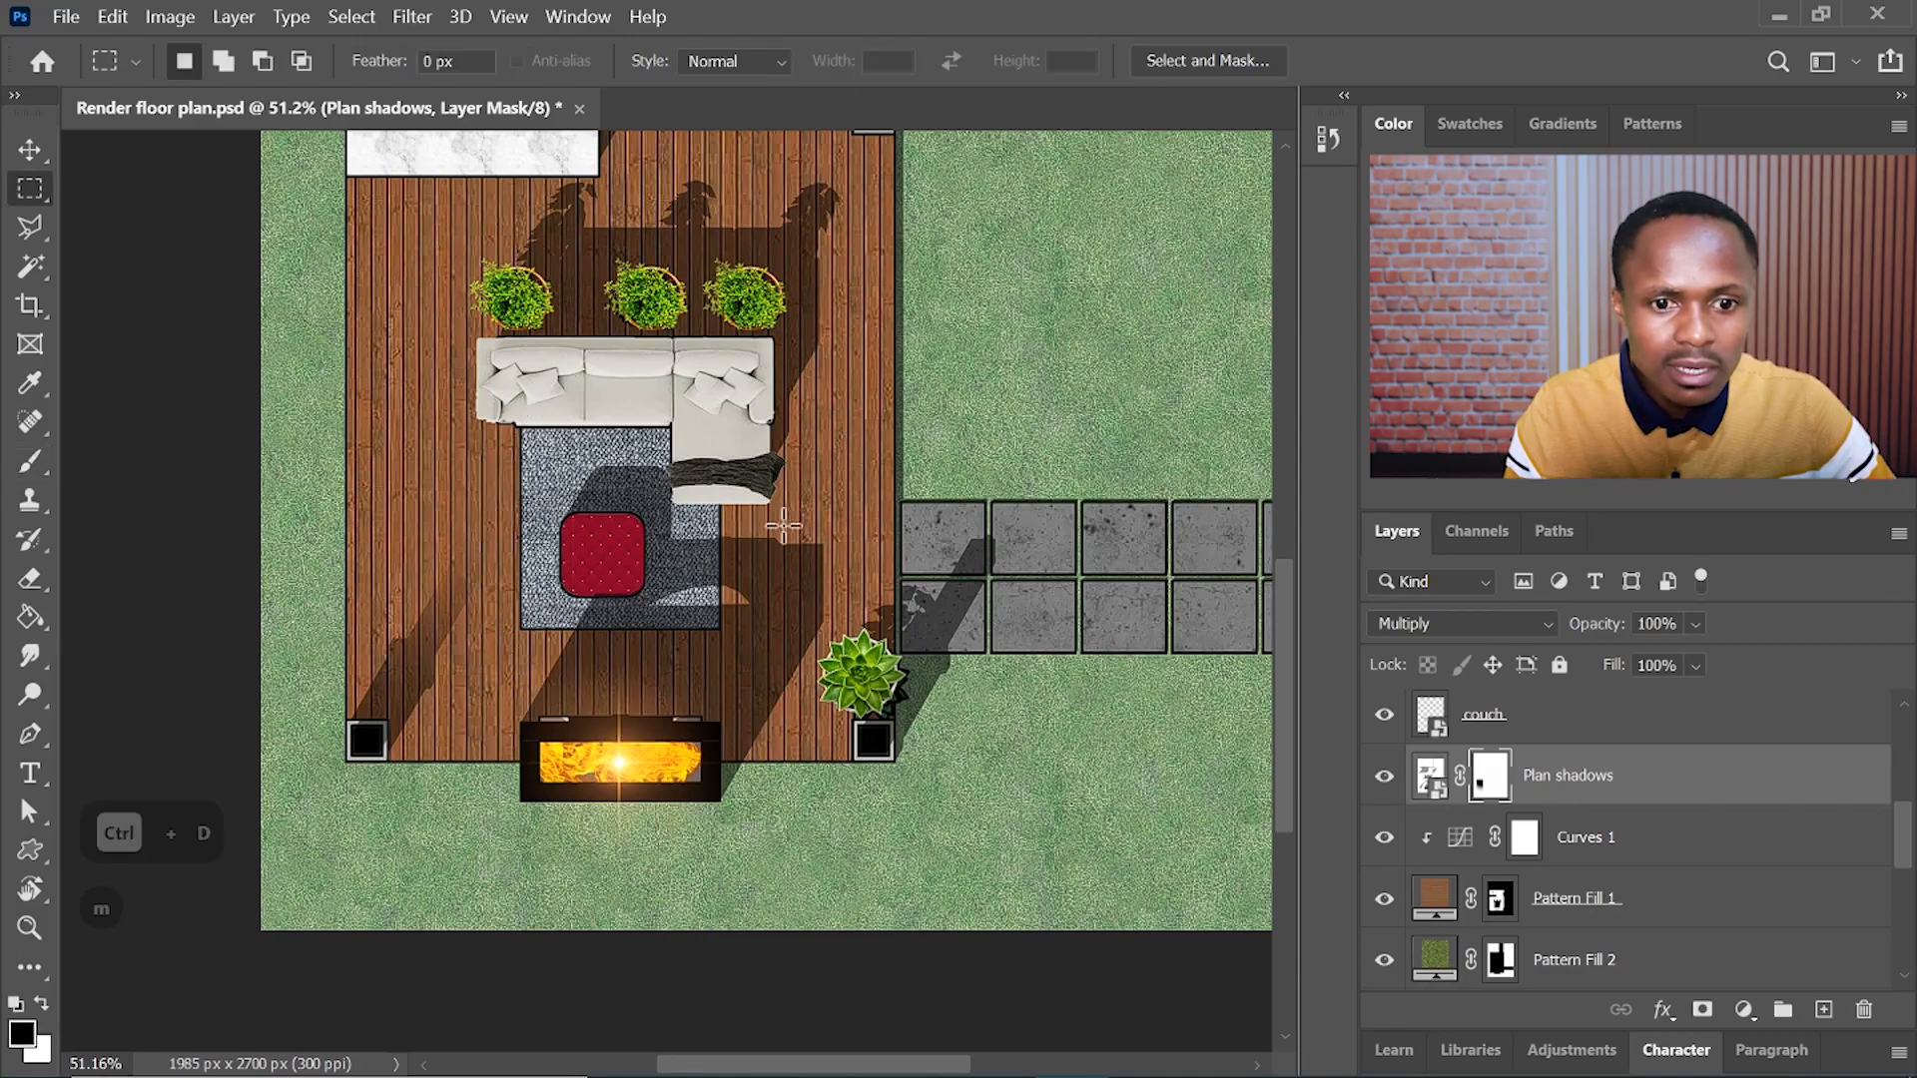
scroll(813, 526, "up", 4)
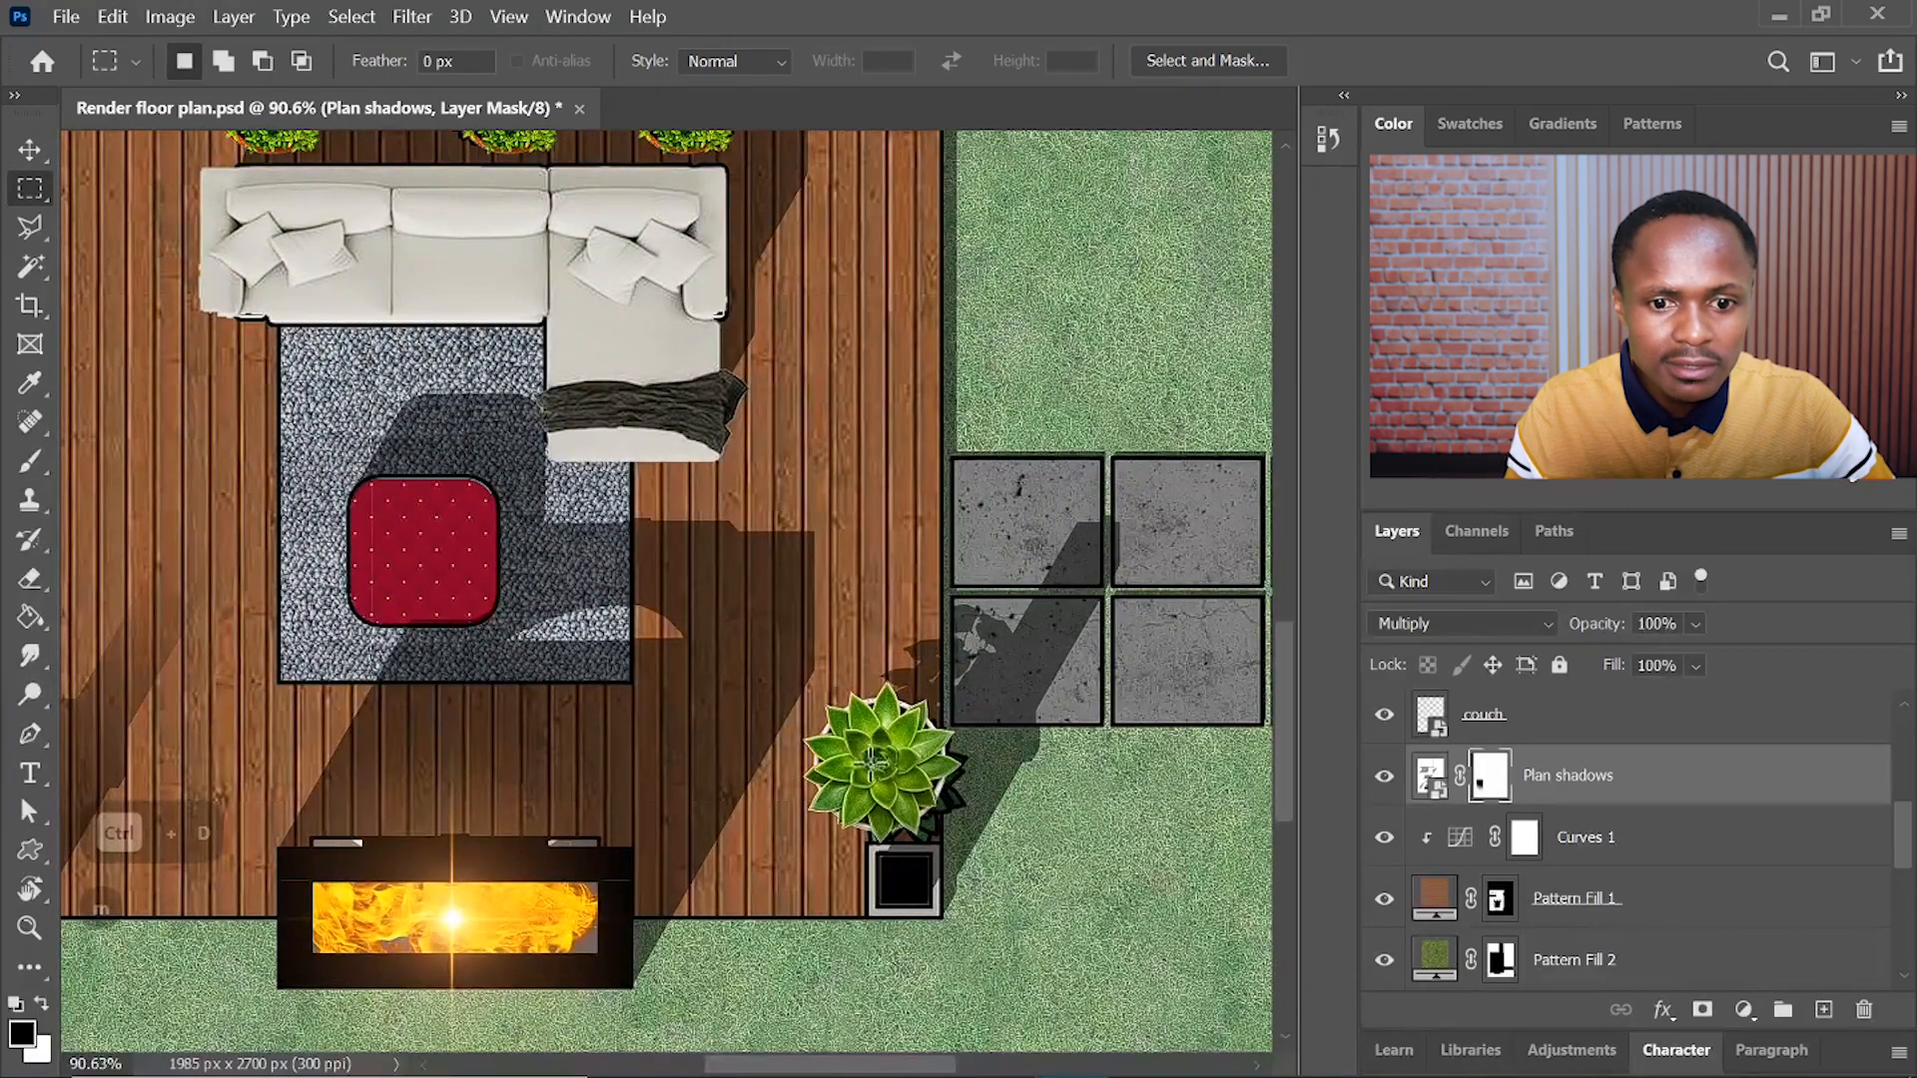
left_click_drag(879, 704, 532, 366)
key("ctrl+d")
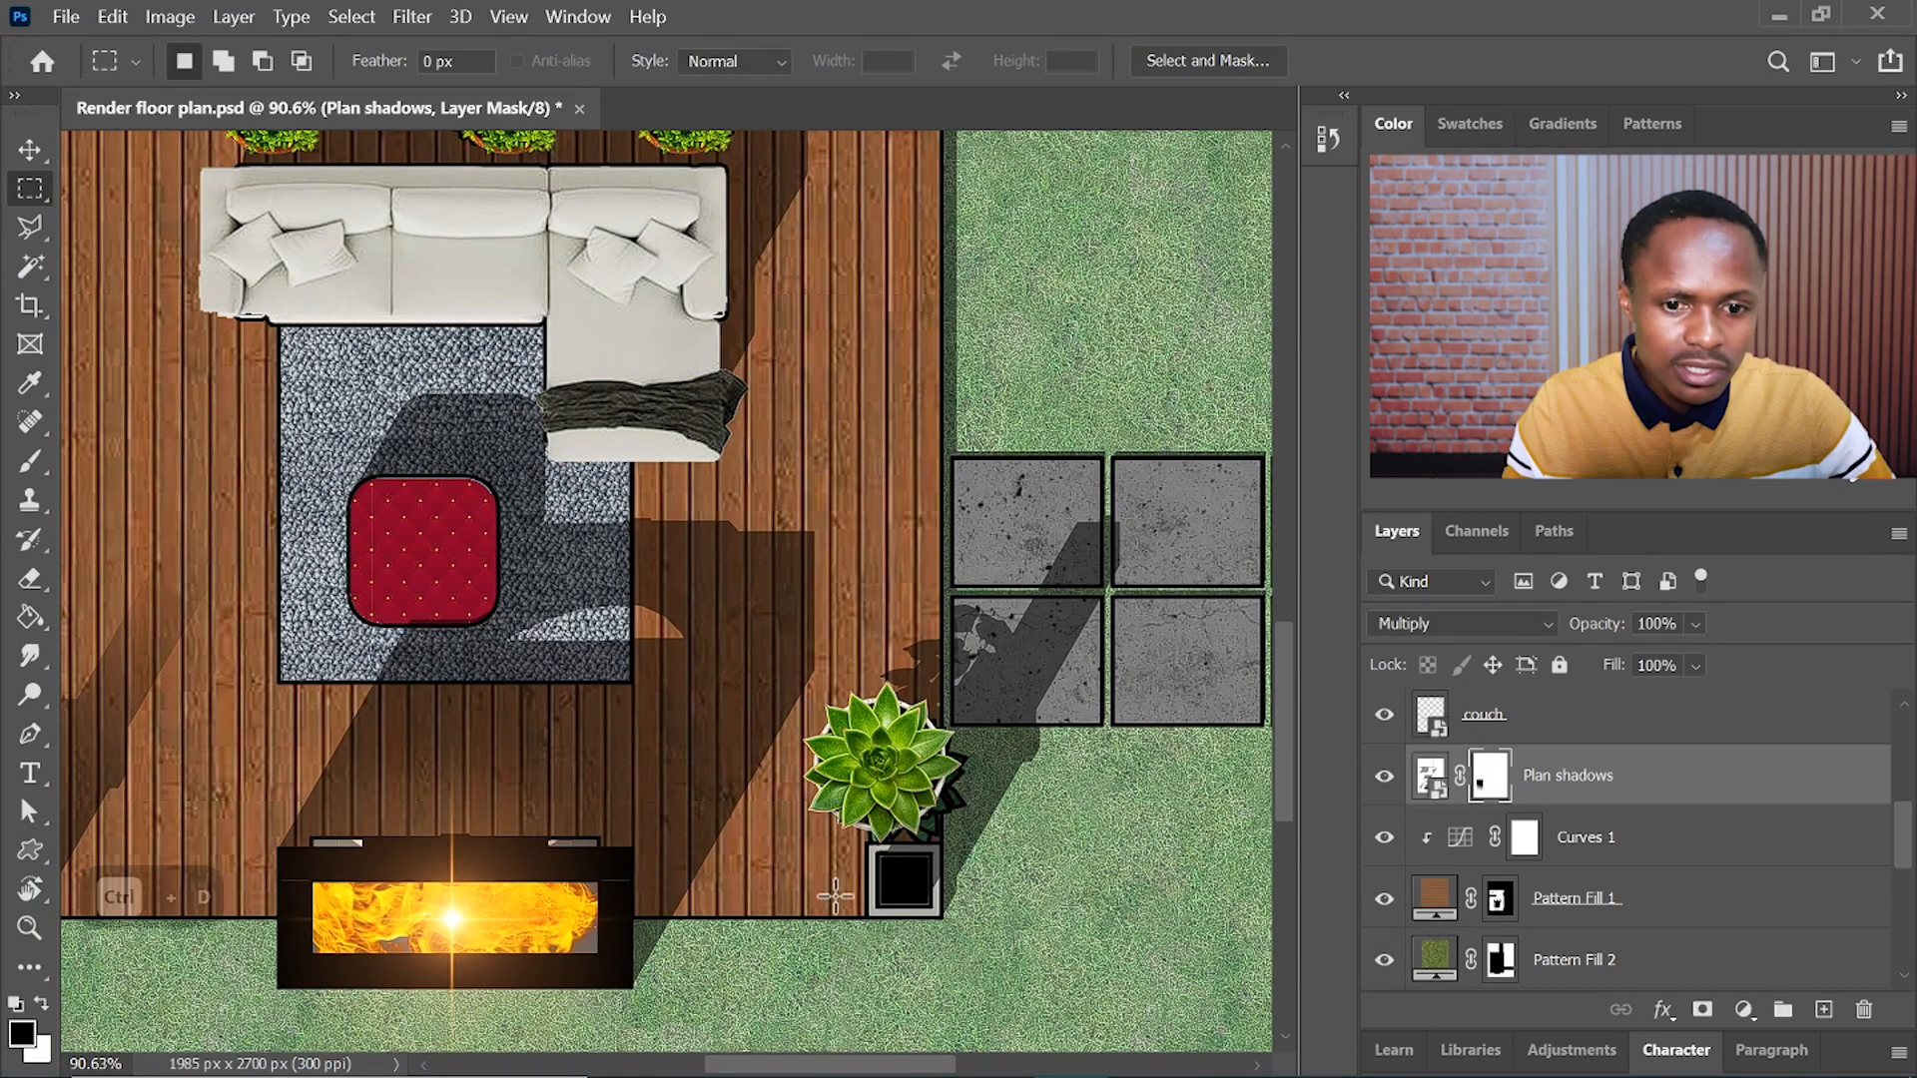
left_click_drag(858, 919, 546, 256)
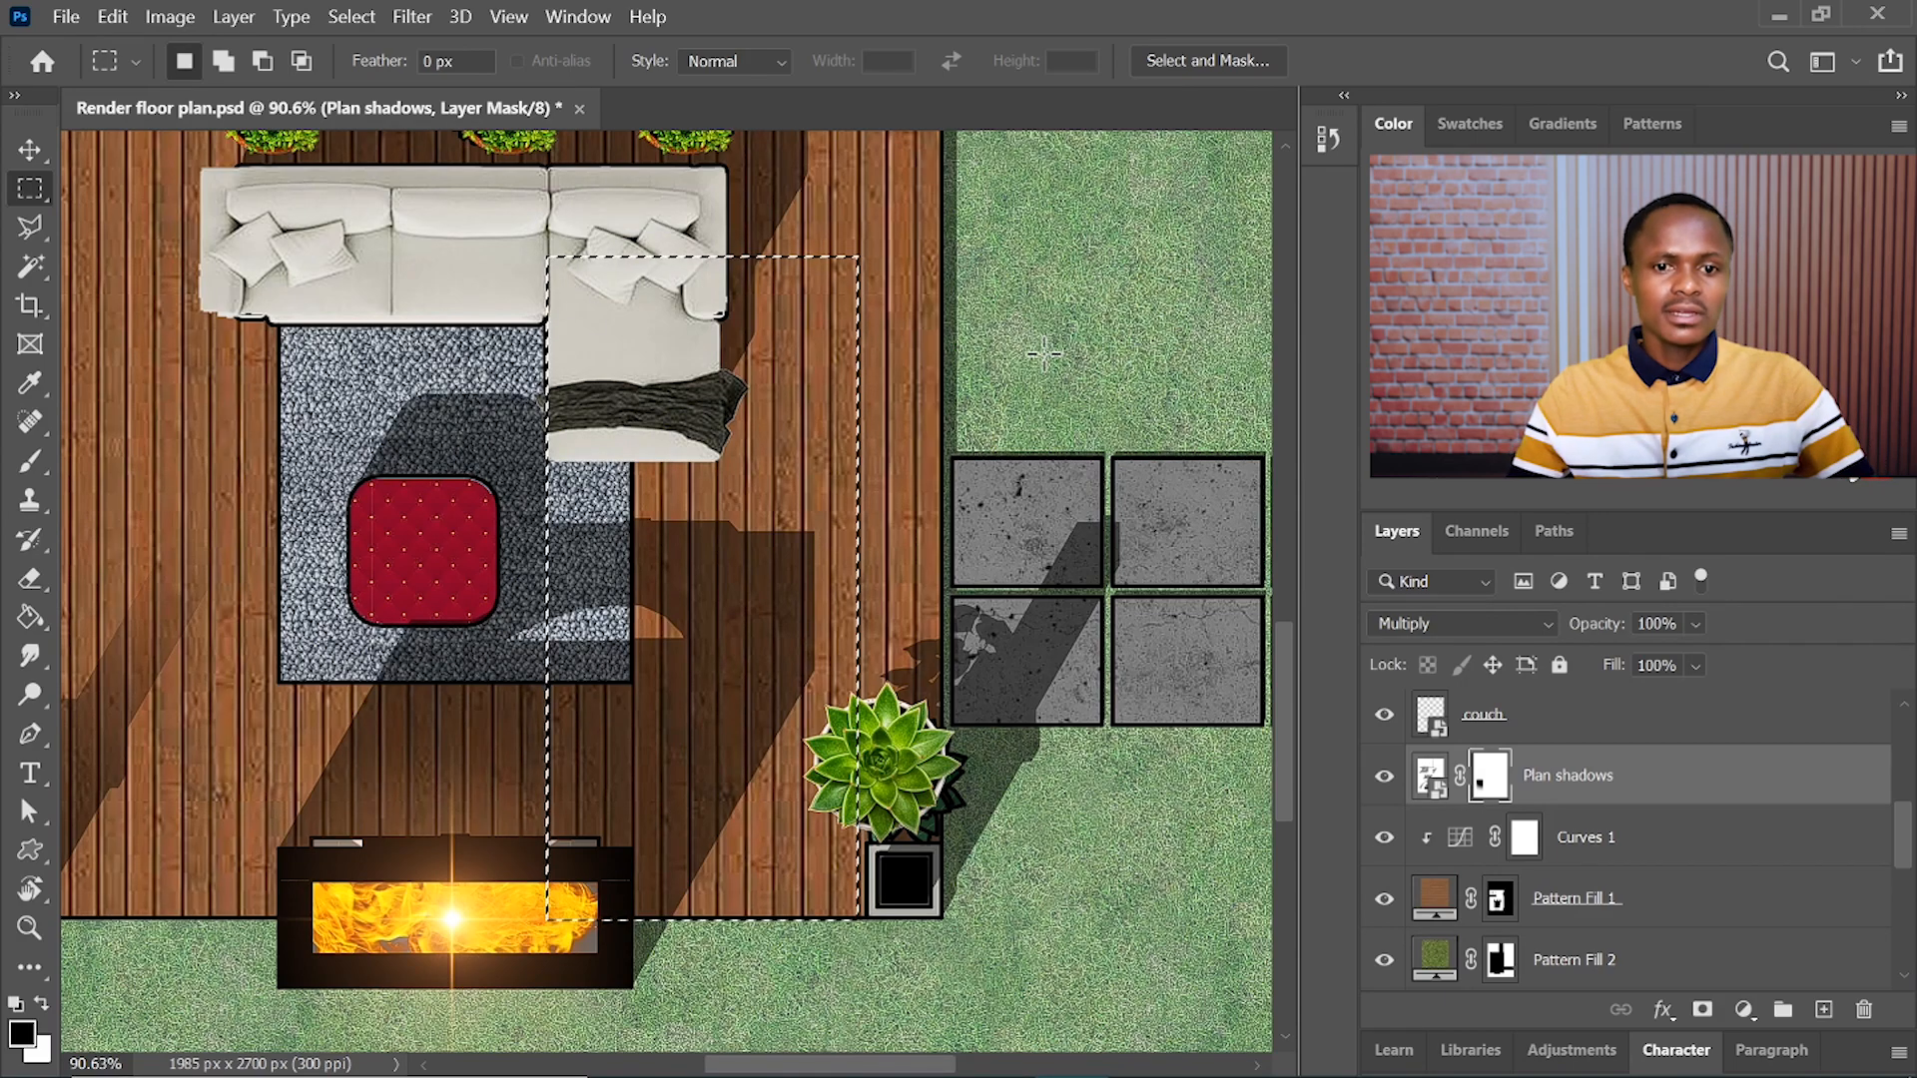
key("b")
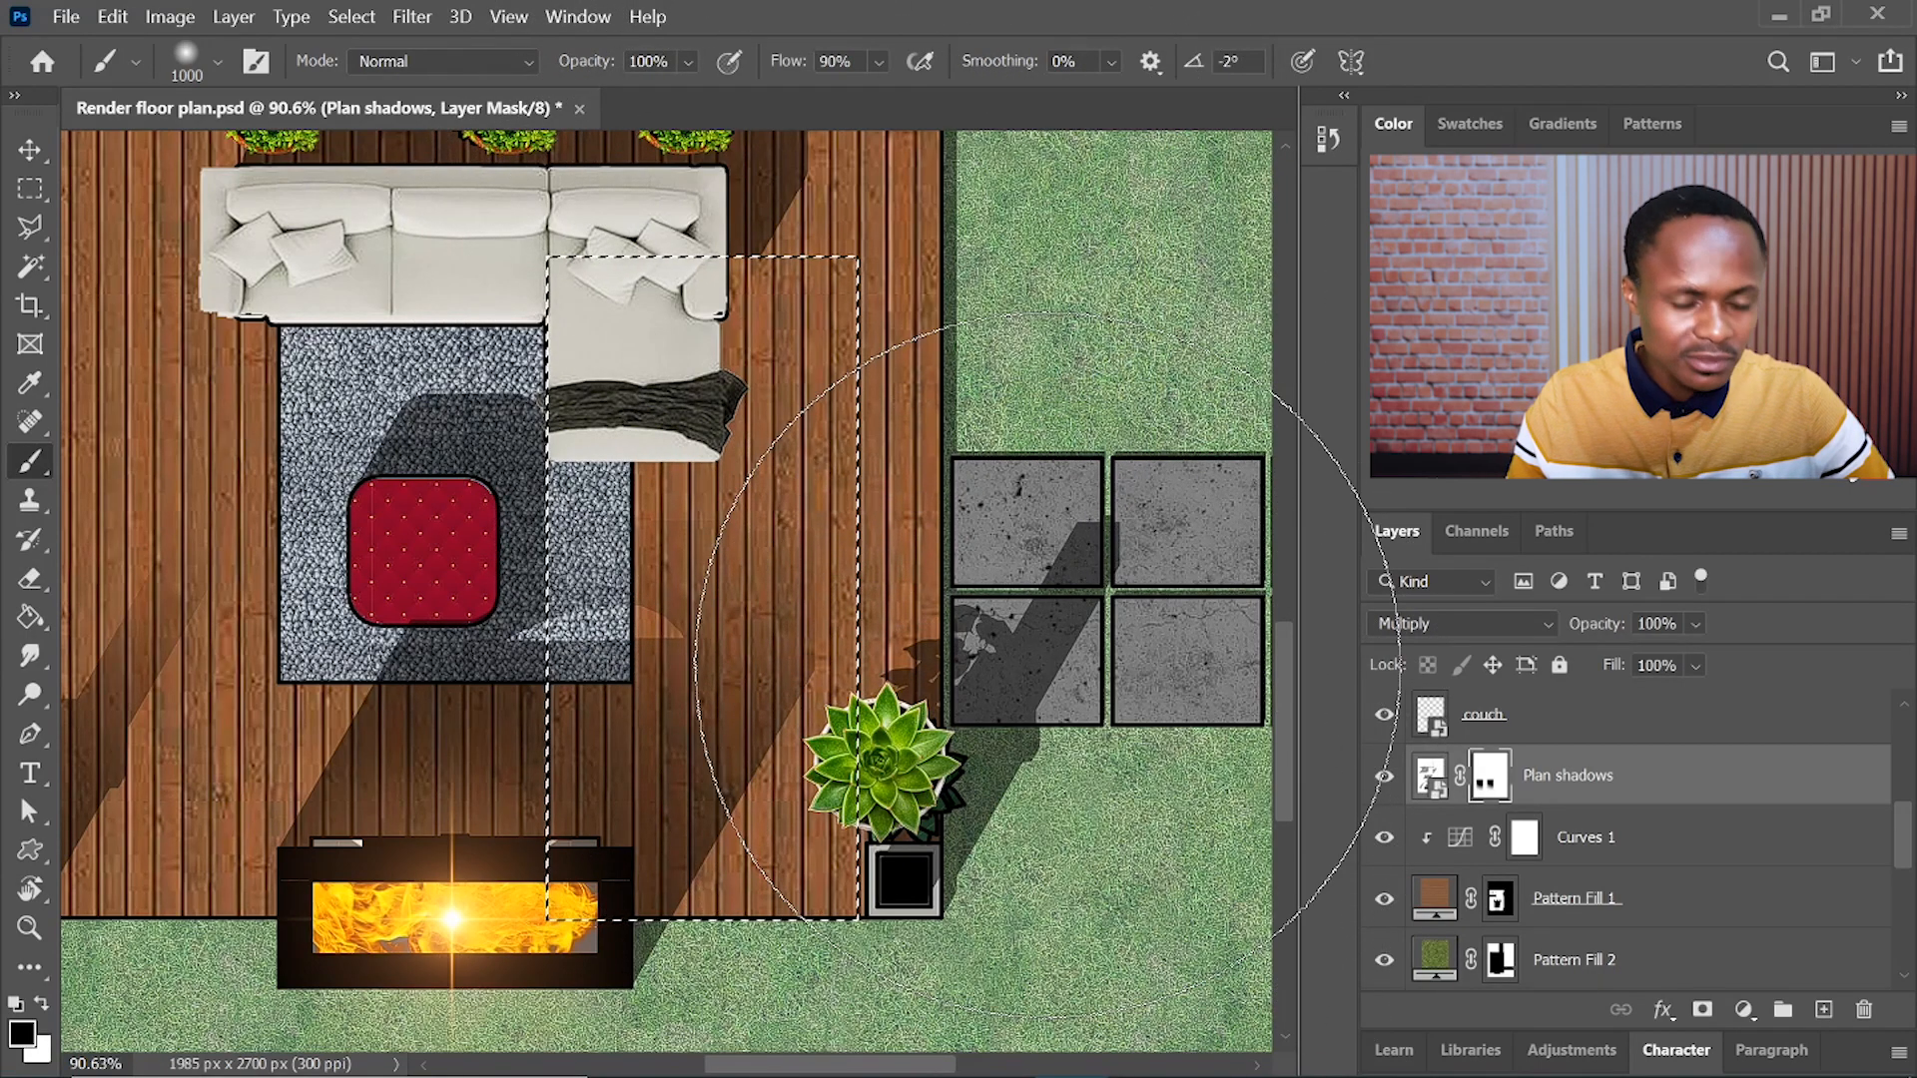
key("ctrl+d")
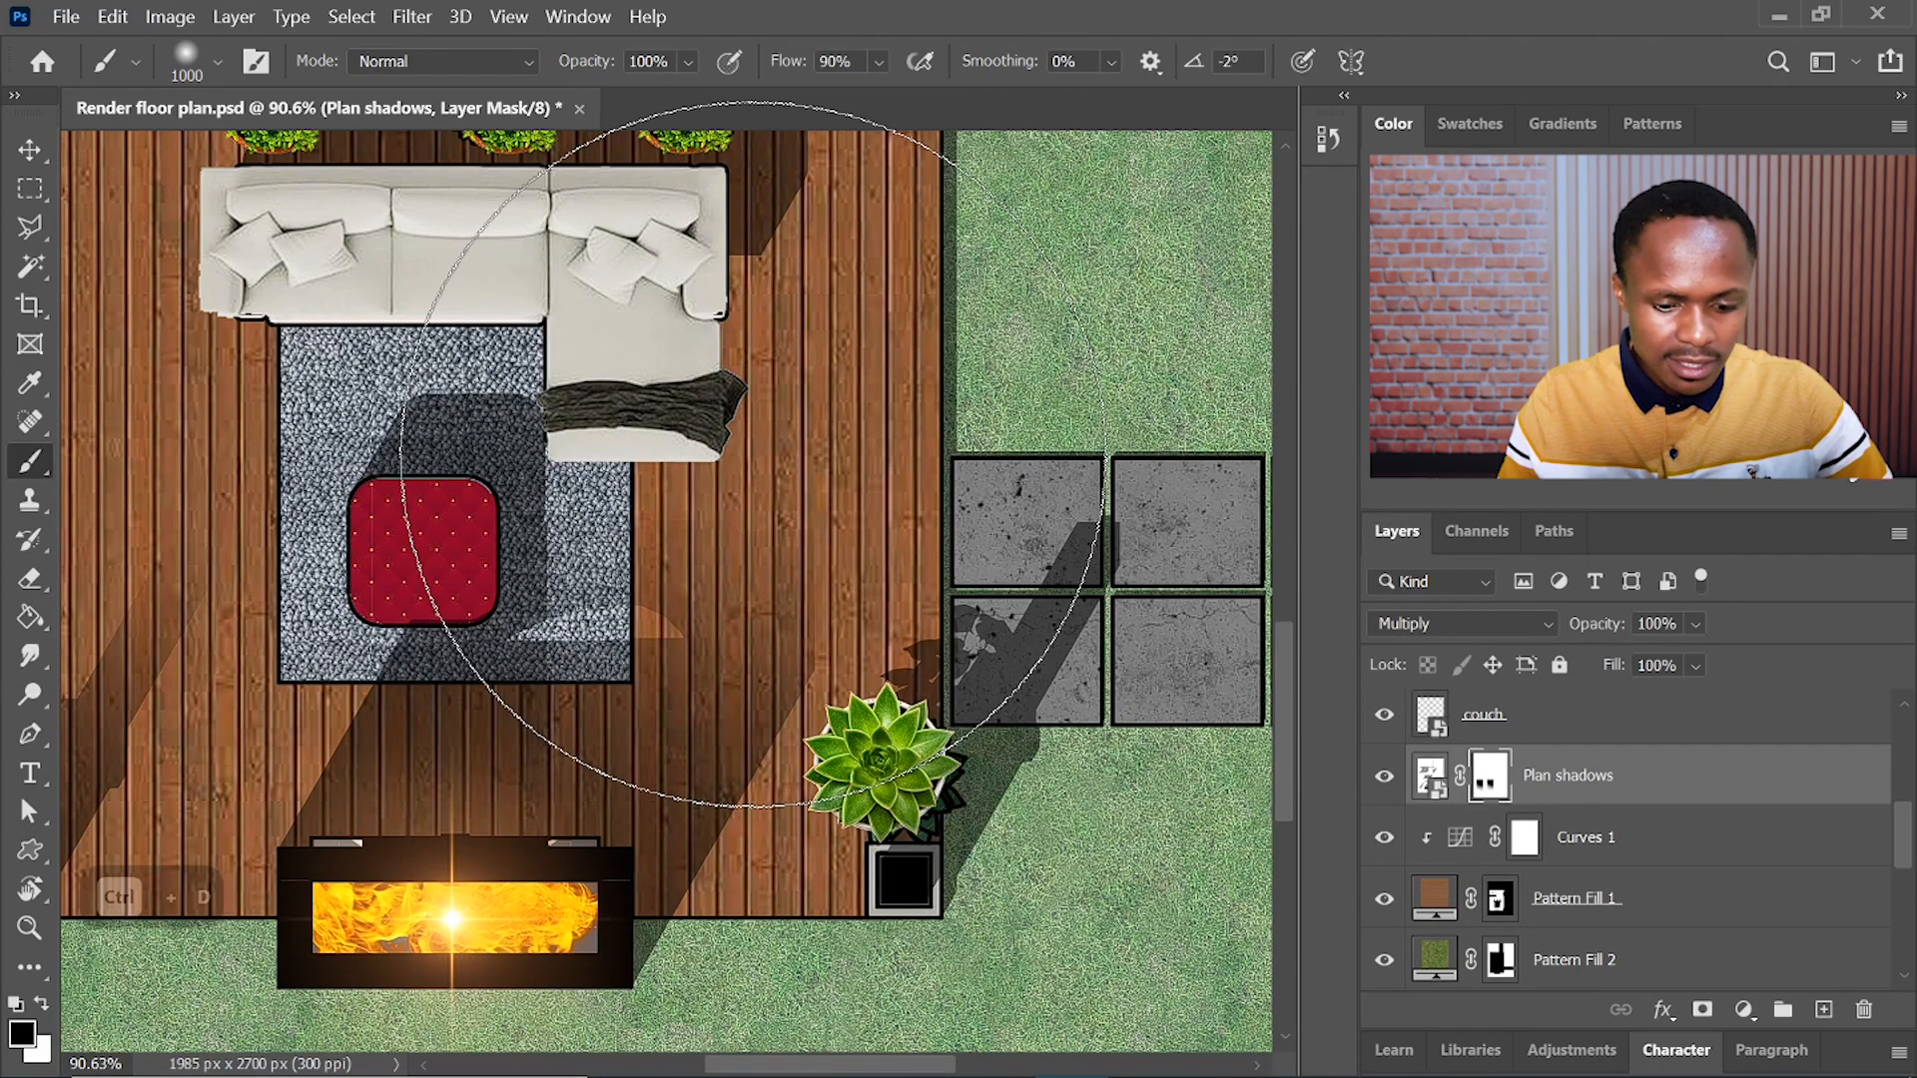
- Select a rectangular area around the couch's chaise, paint white on the Plan shadows mask to restore the couch shadow, and deselect
key("m")
left_click_drag(776, 491, 604, 203)
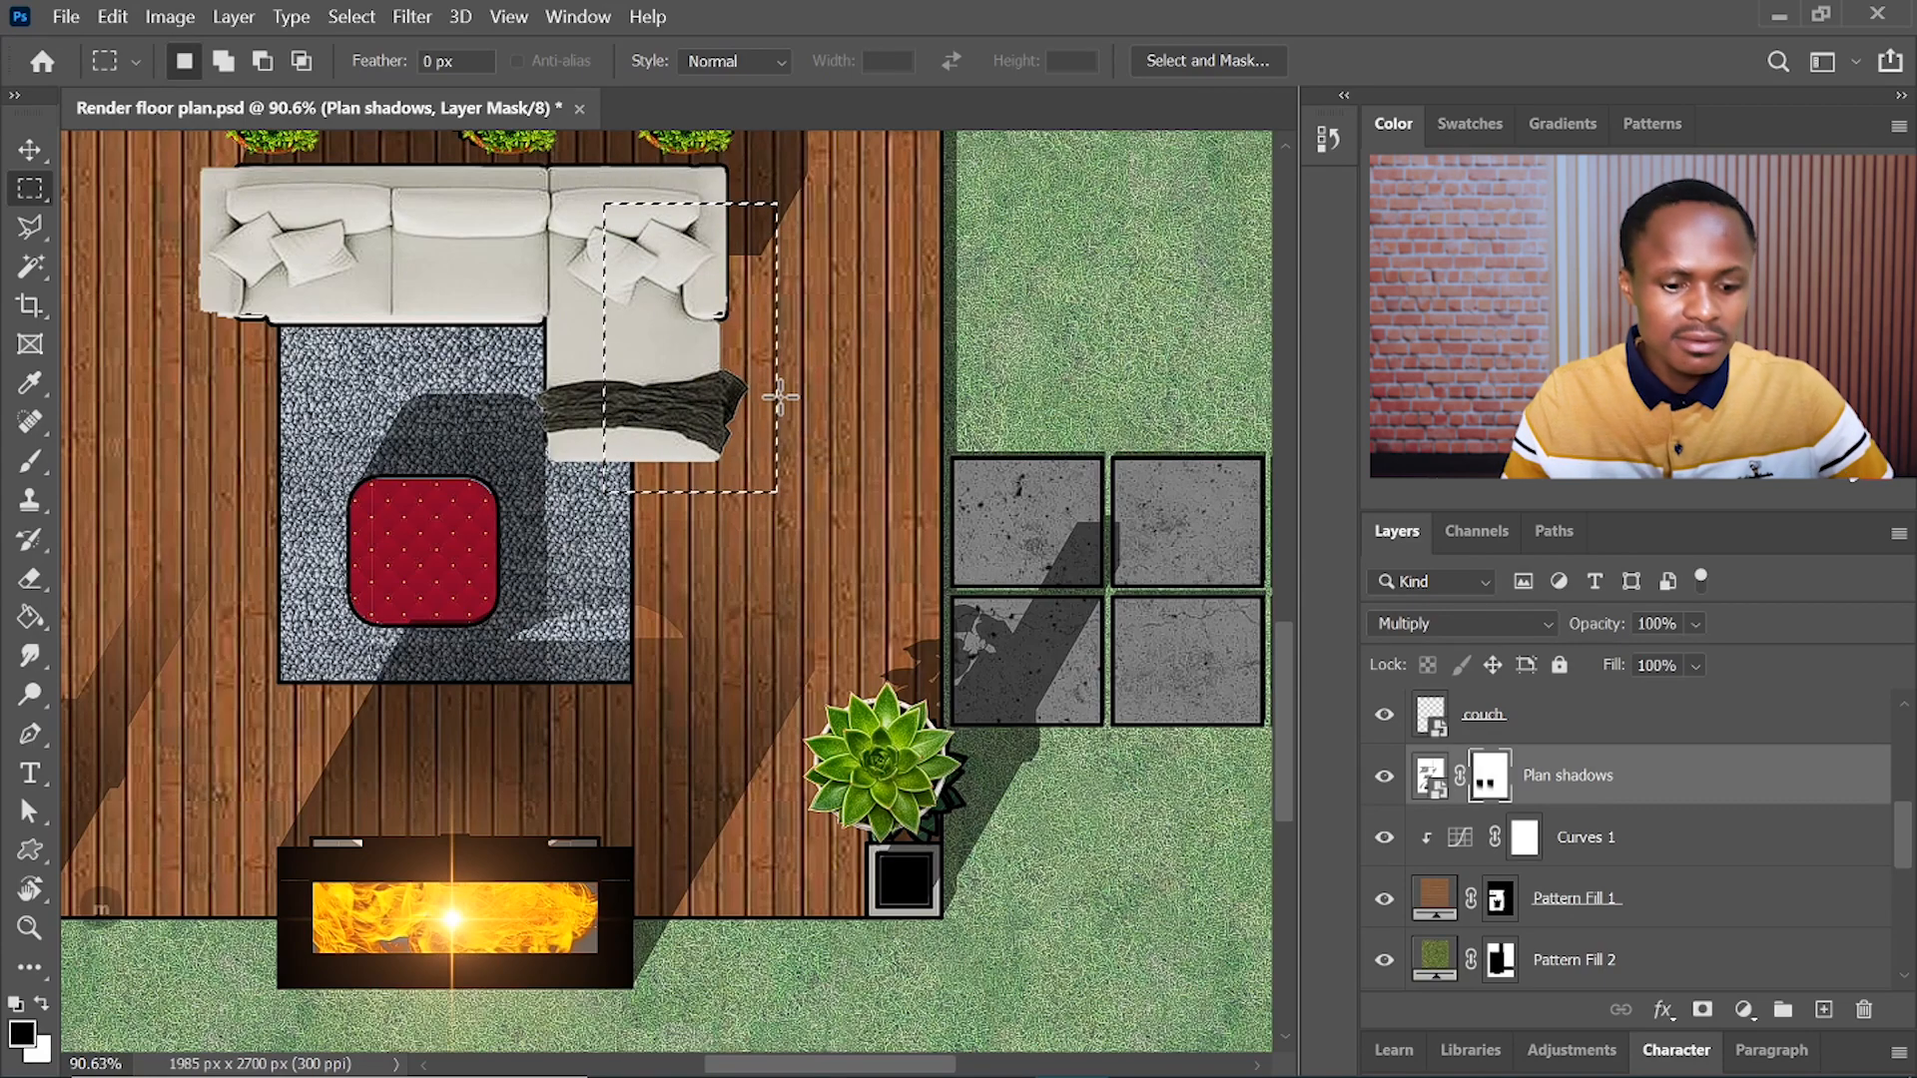
key("b")
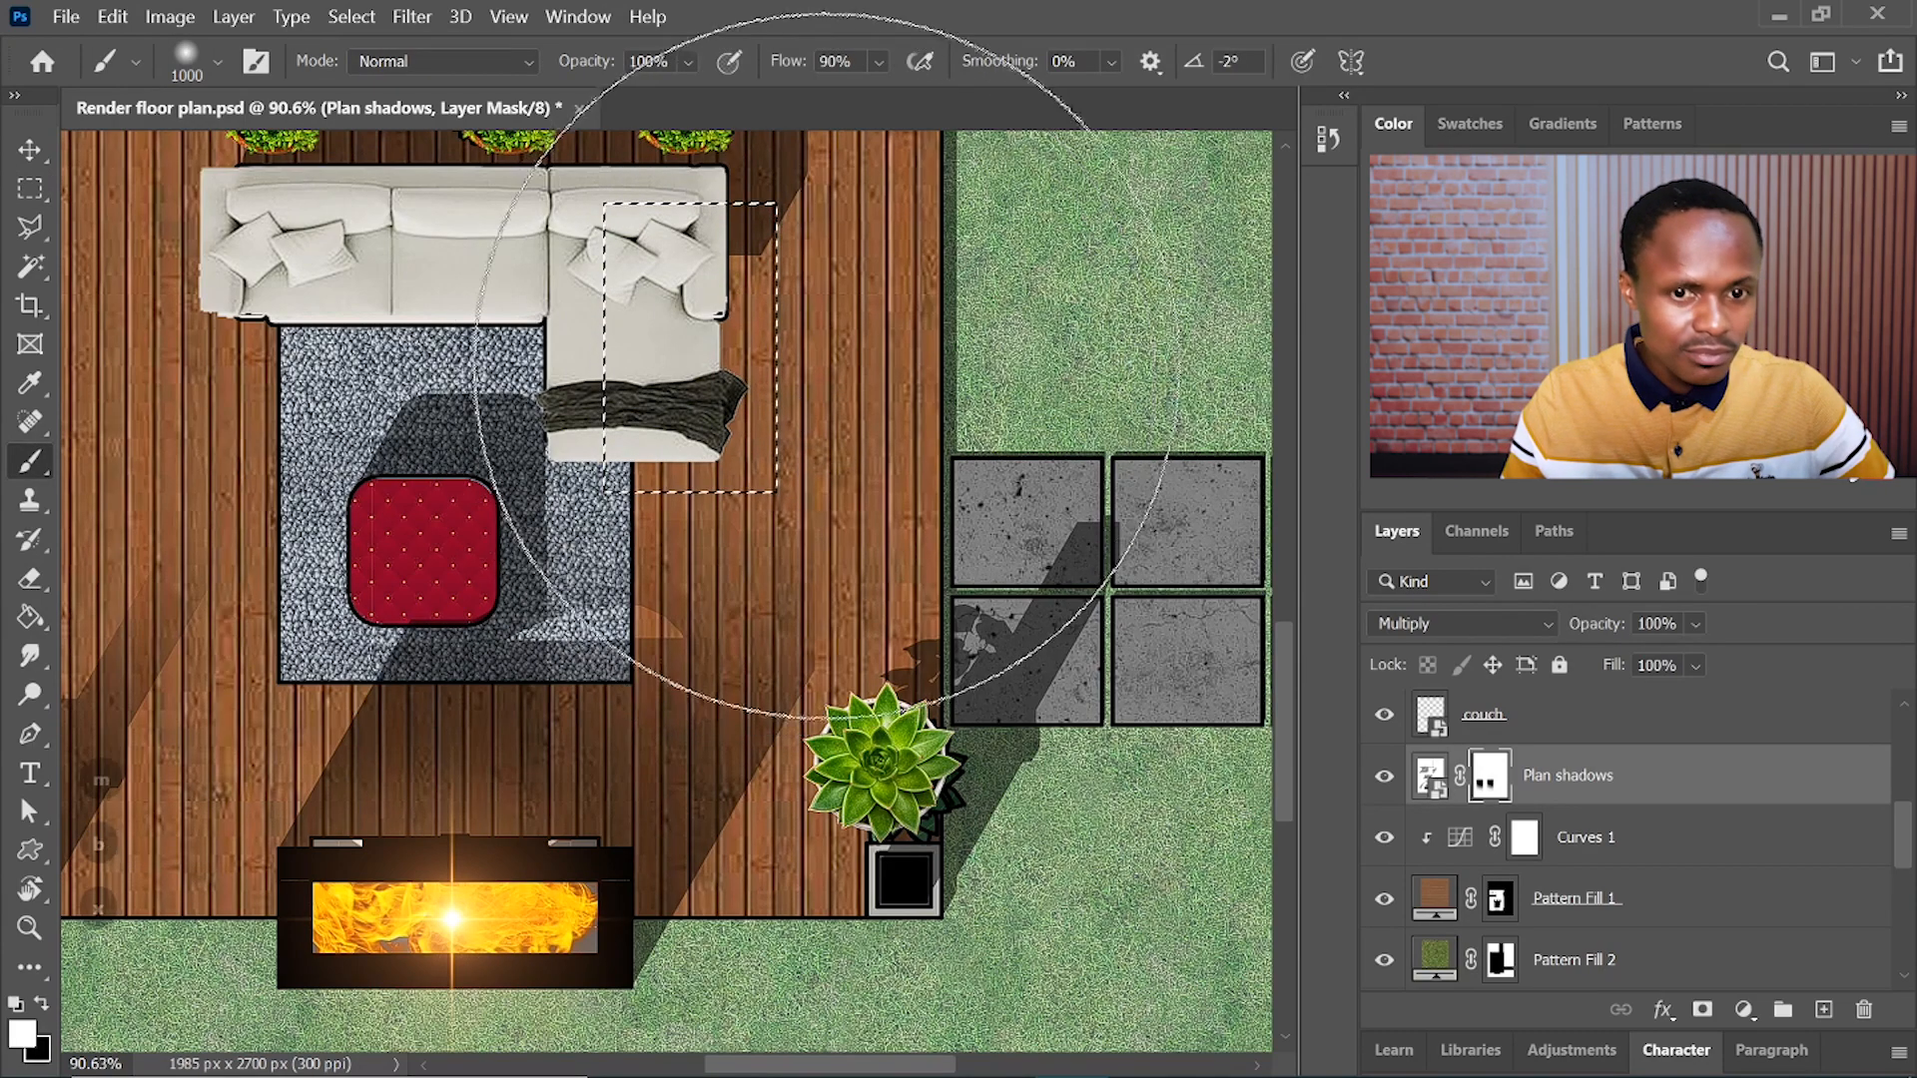
key("x")
left_click(724, 245)
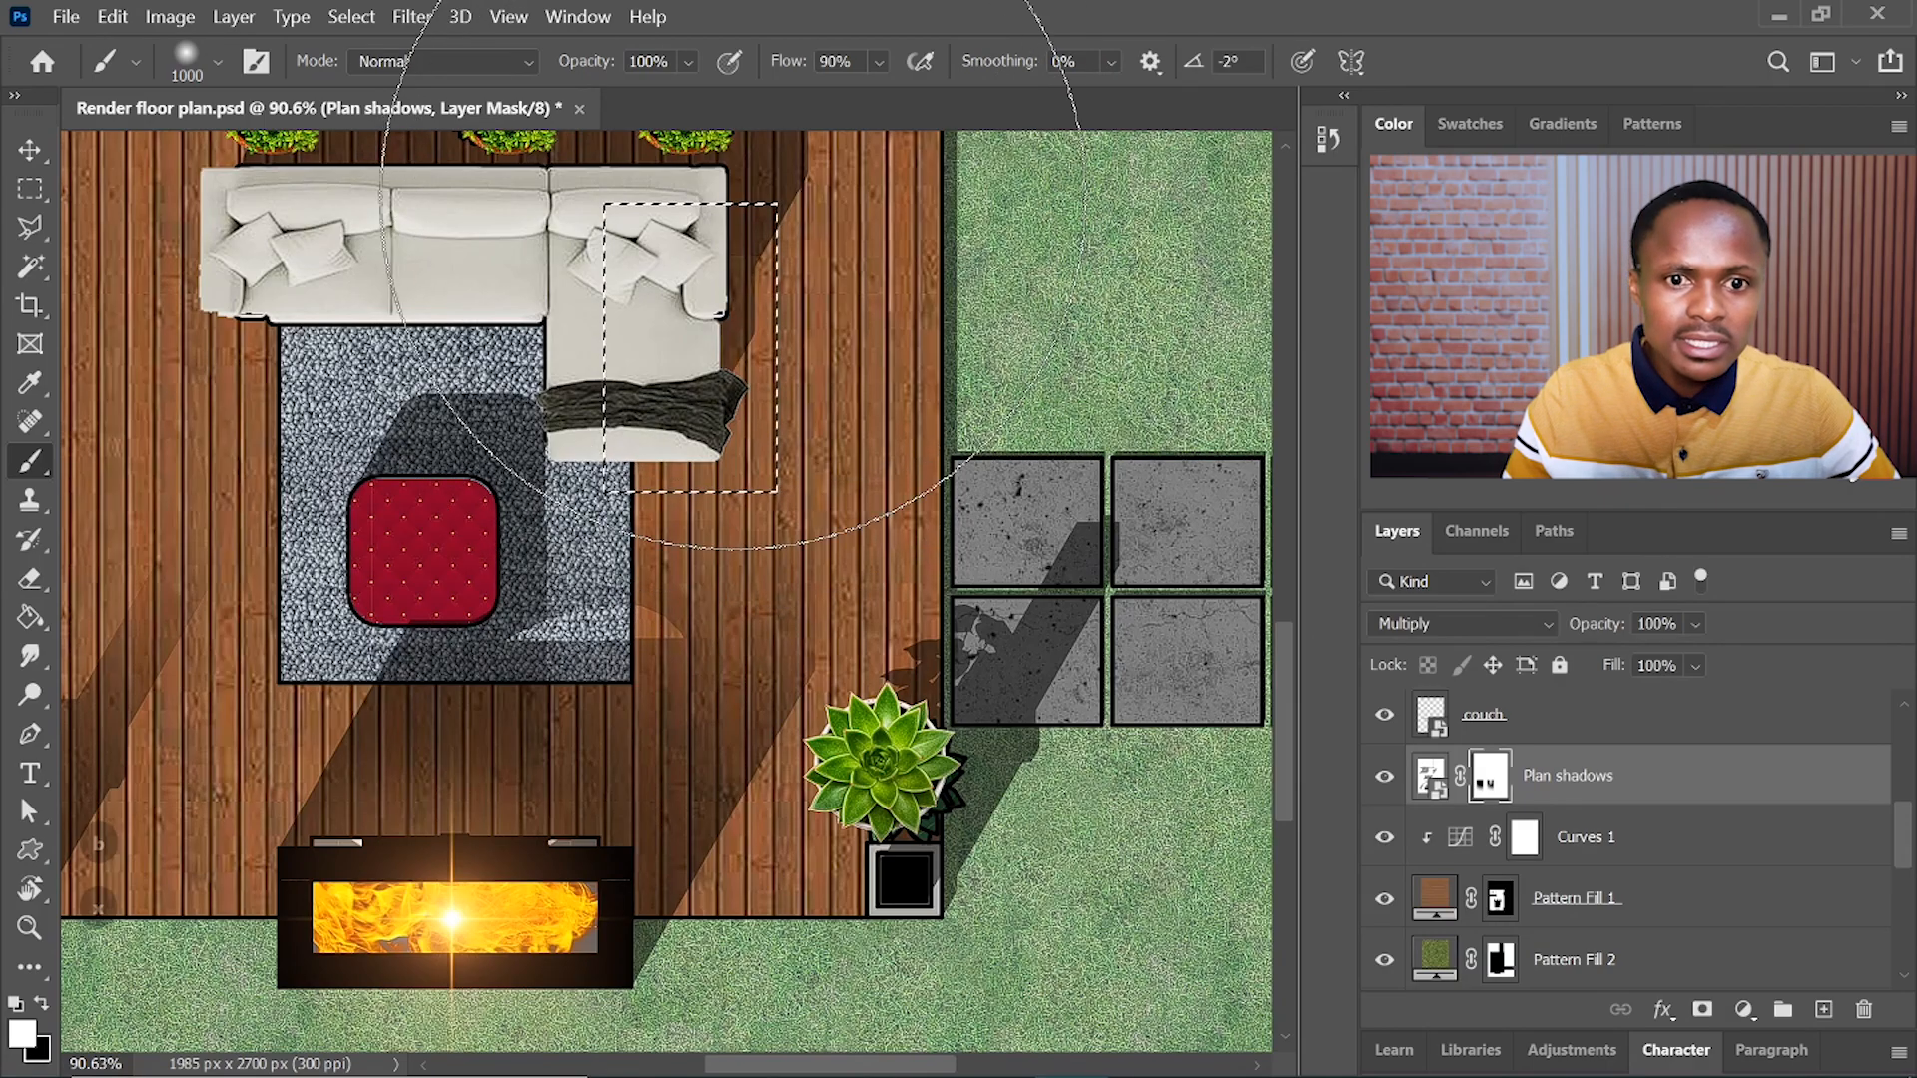
key("ctrl+d")
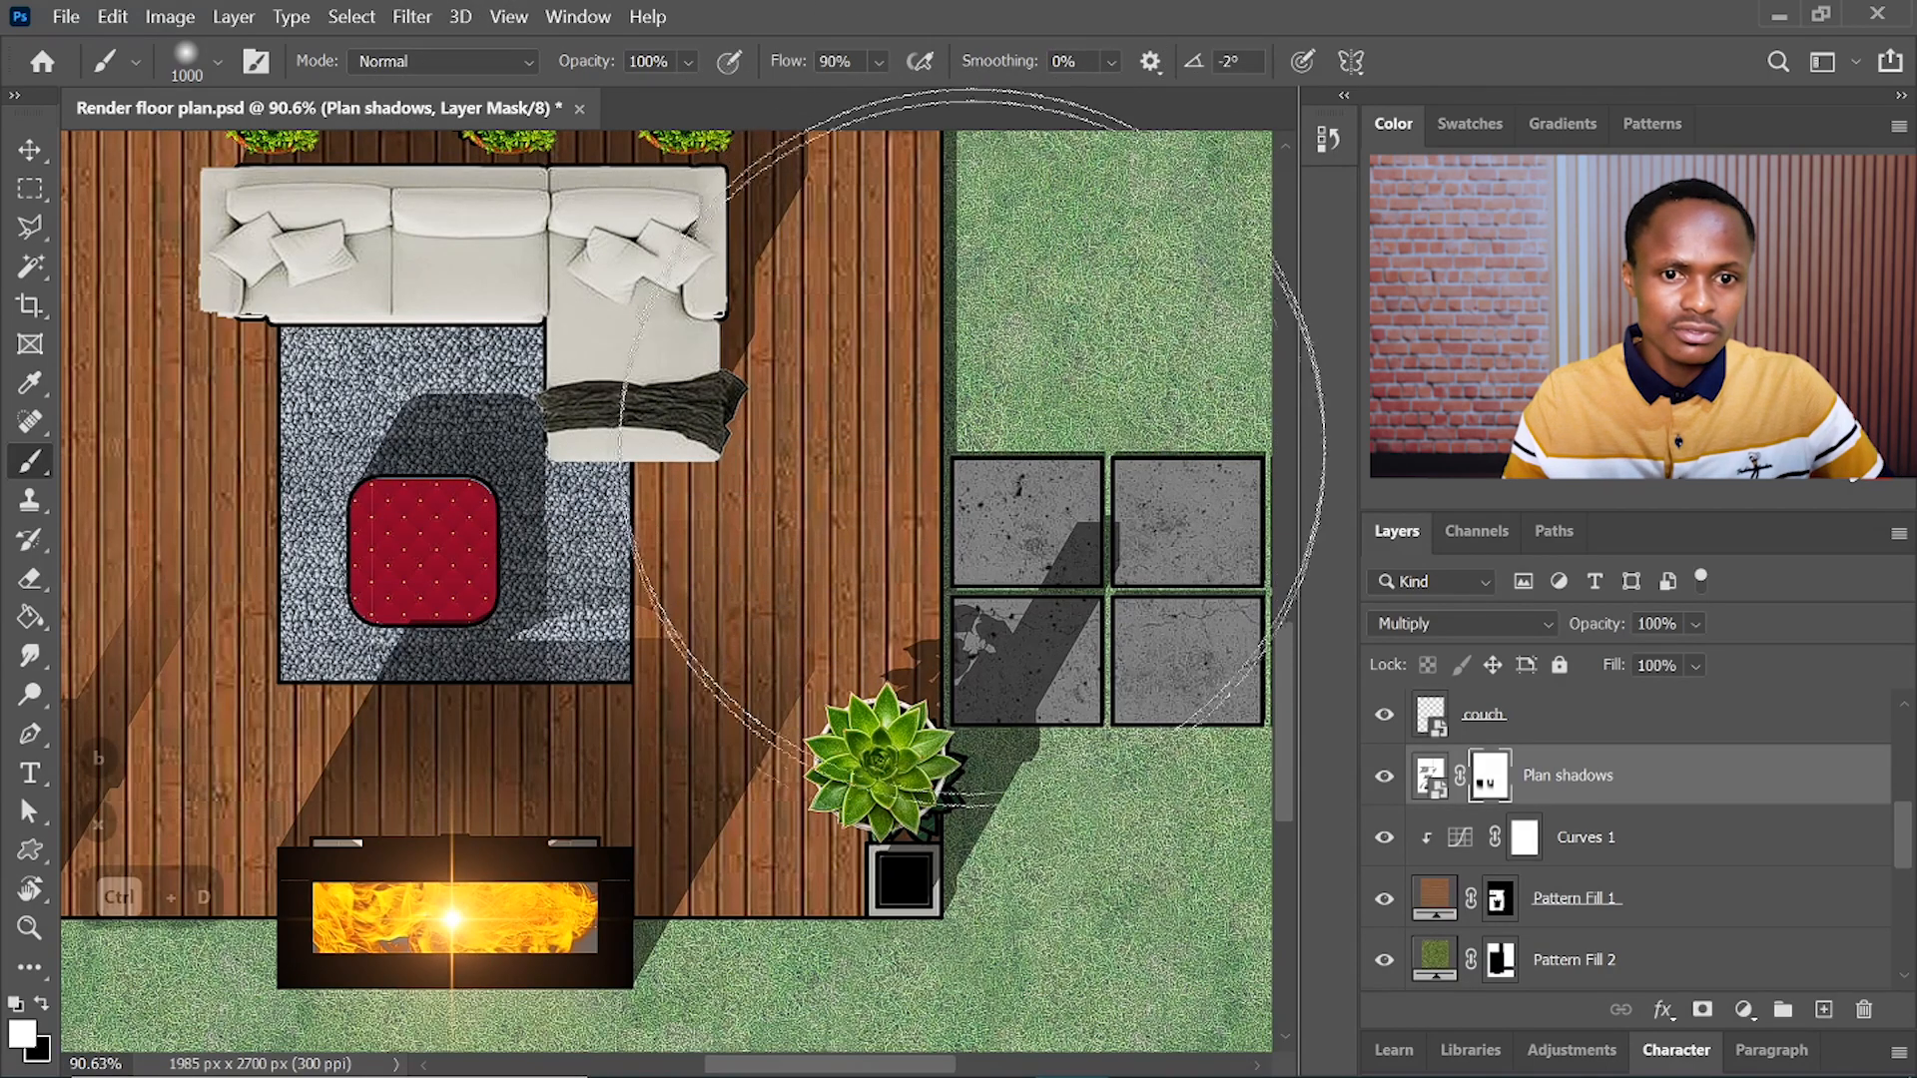
- Select the lawn area beside the upper planter, fade the shadow there with black on the Plan shadows mask, and deselect
scroll(408, 696, "down", 3)
scroll(408, 696, "down", 3)
scroll(915, 507, "up", 6)
key("m")
left_click_drag(675, 150, 1072, 738)
key("b")
left_click_drag(968, 117, 954, 89)
mouse_move(837, 90)
left_mouse_down()
mouse_move(843, 119)
mouse_move(853, 98)
left_mouse_up()
scroll(813, 421, "down", 2)
key("x")
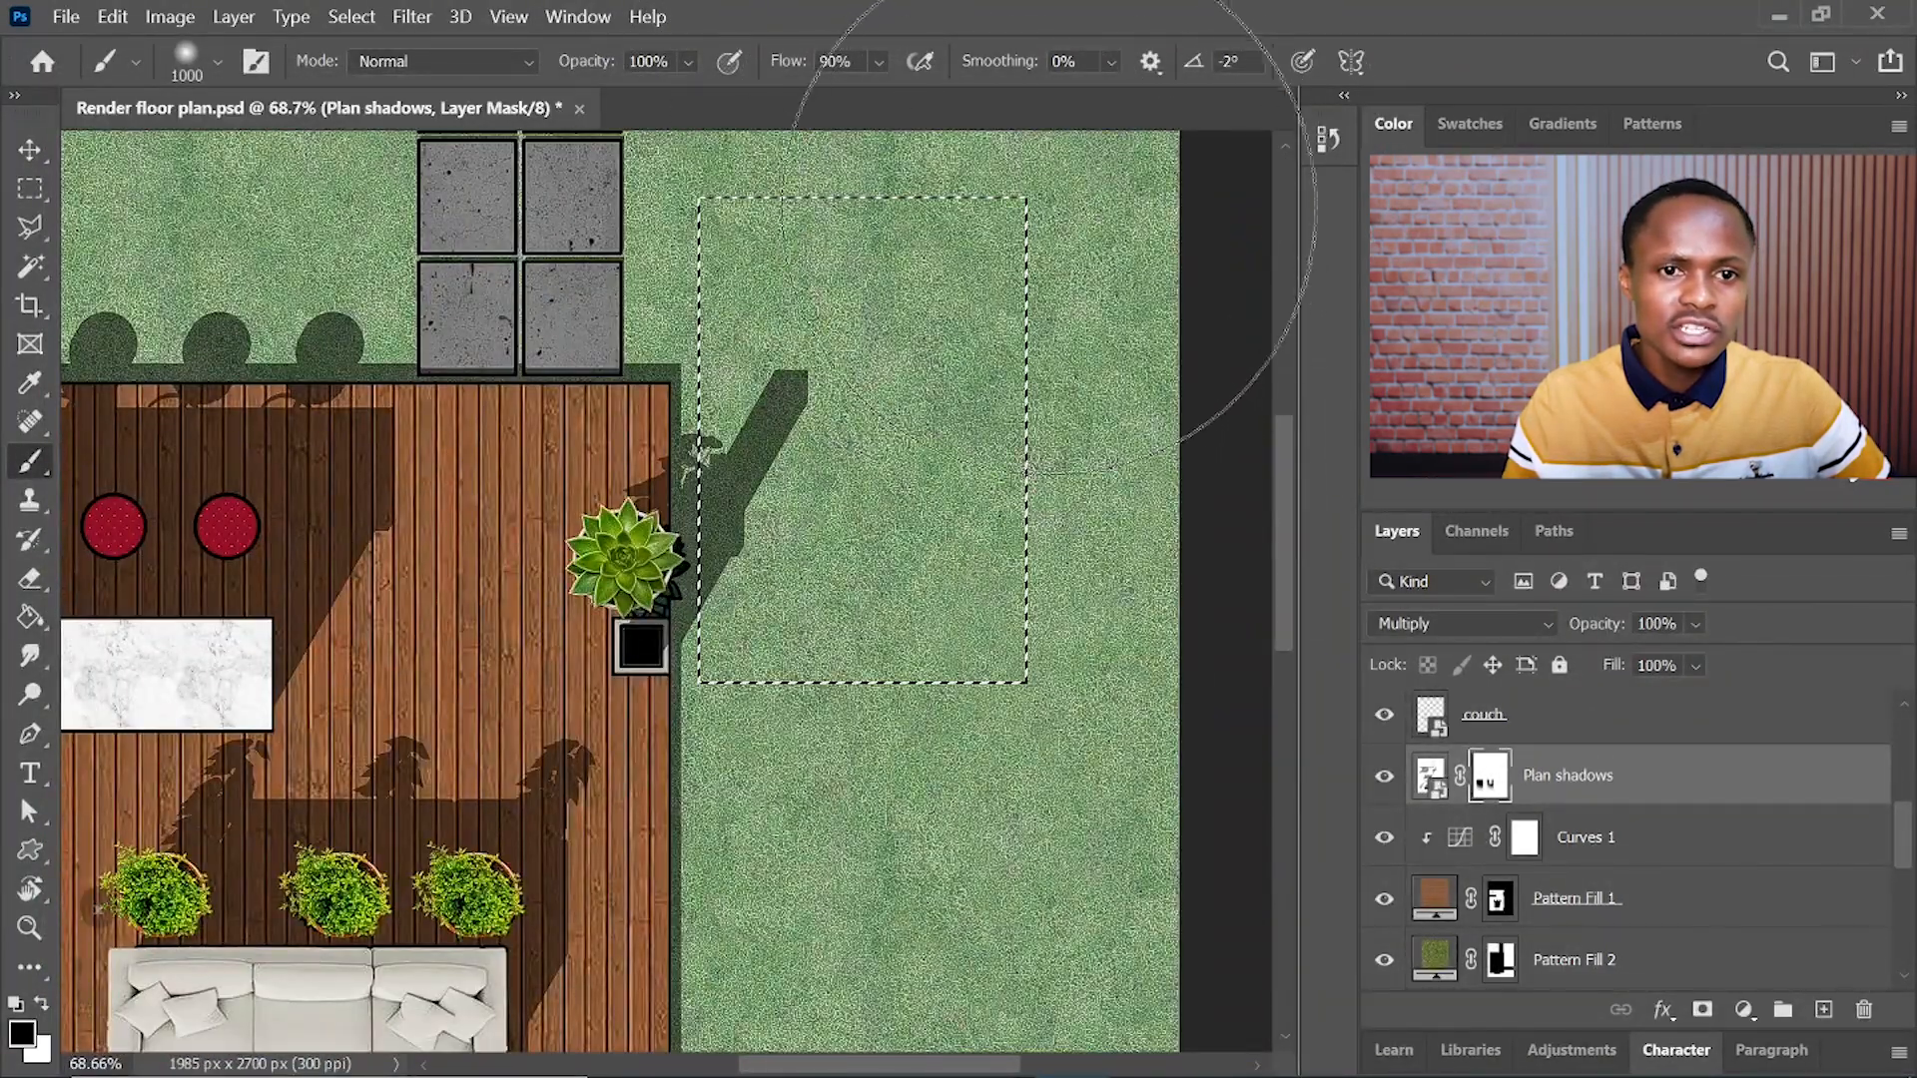
key("m")
scroll(949, 506, "down", 2)
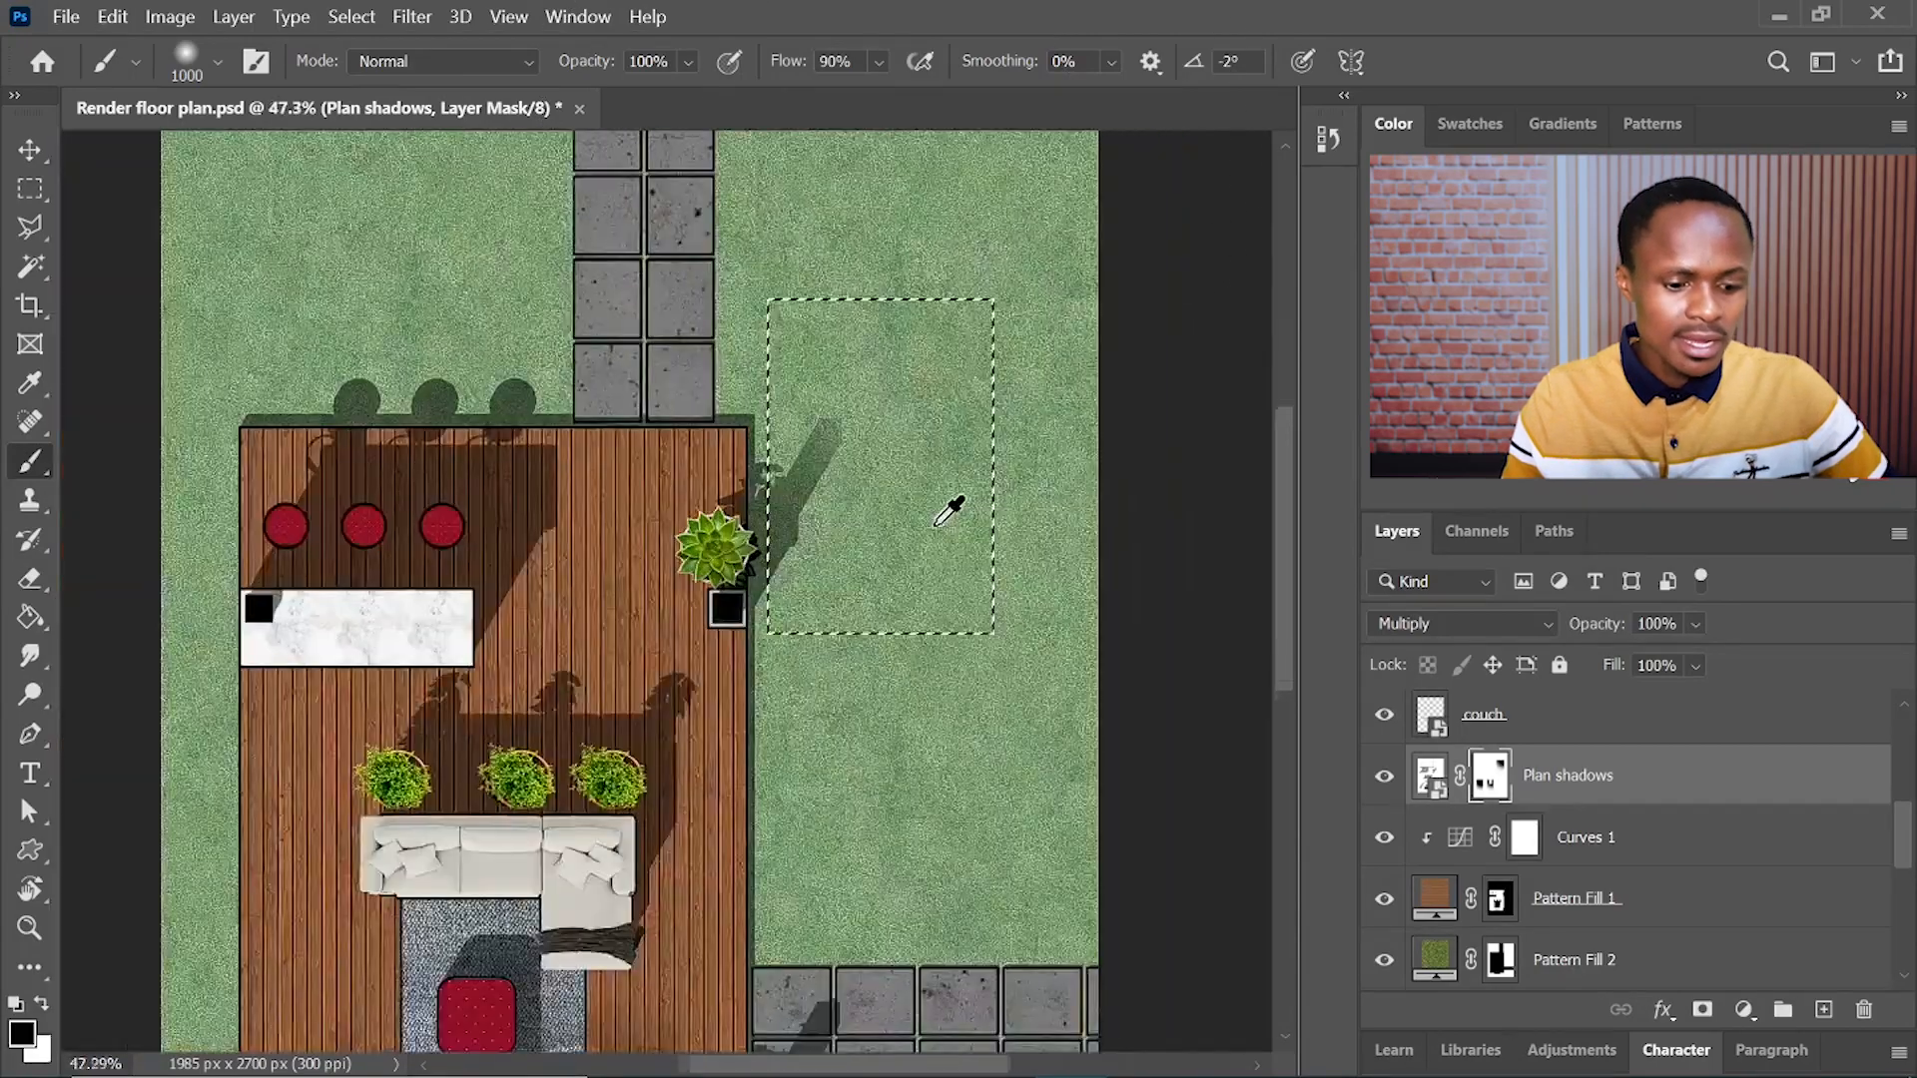
scroll(377, 441, "up", 3)
key("ctrl+d")
- Select the area from the lawn down to the white counter, fade the stool shadows with black on the mask, and deselect
left_click_drag(82, 140, 723, 717)
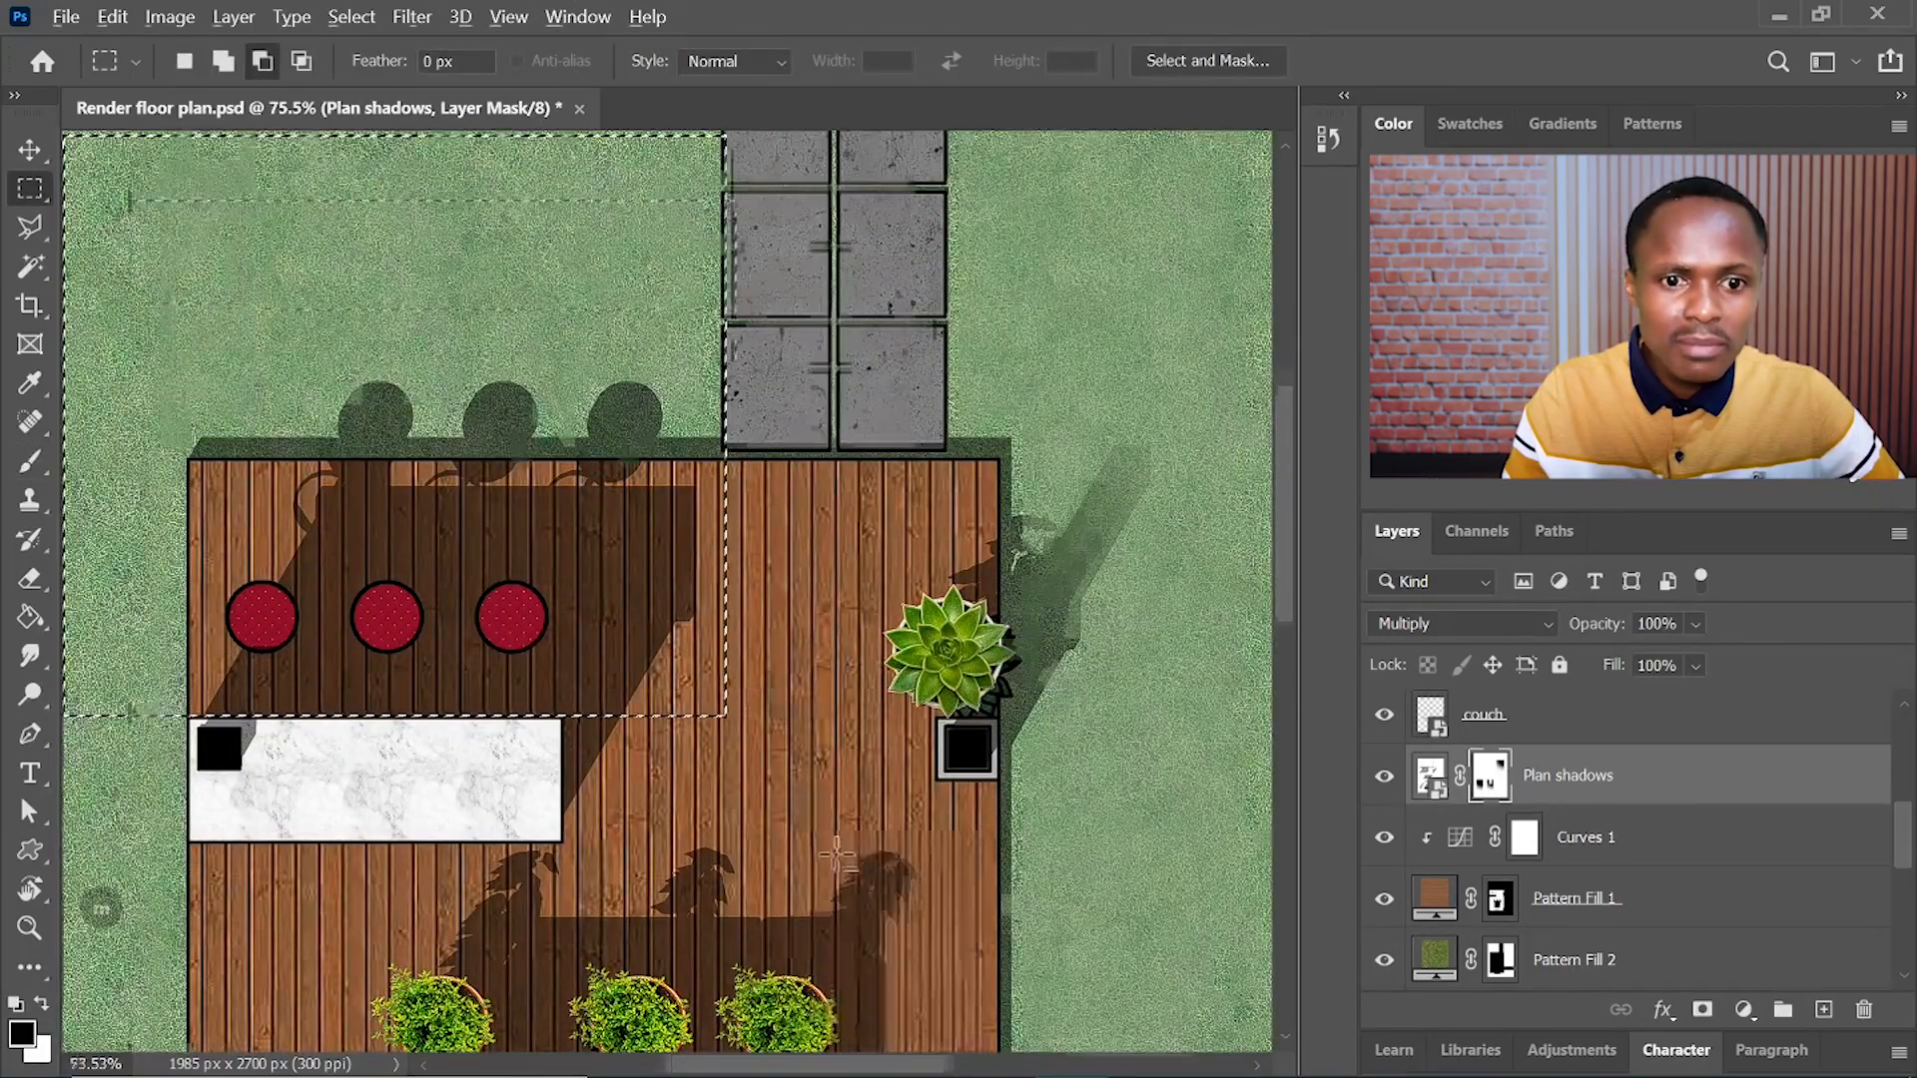
scroll(804, 793, "down", 2)
key("b")
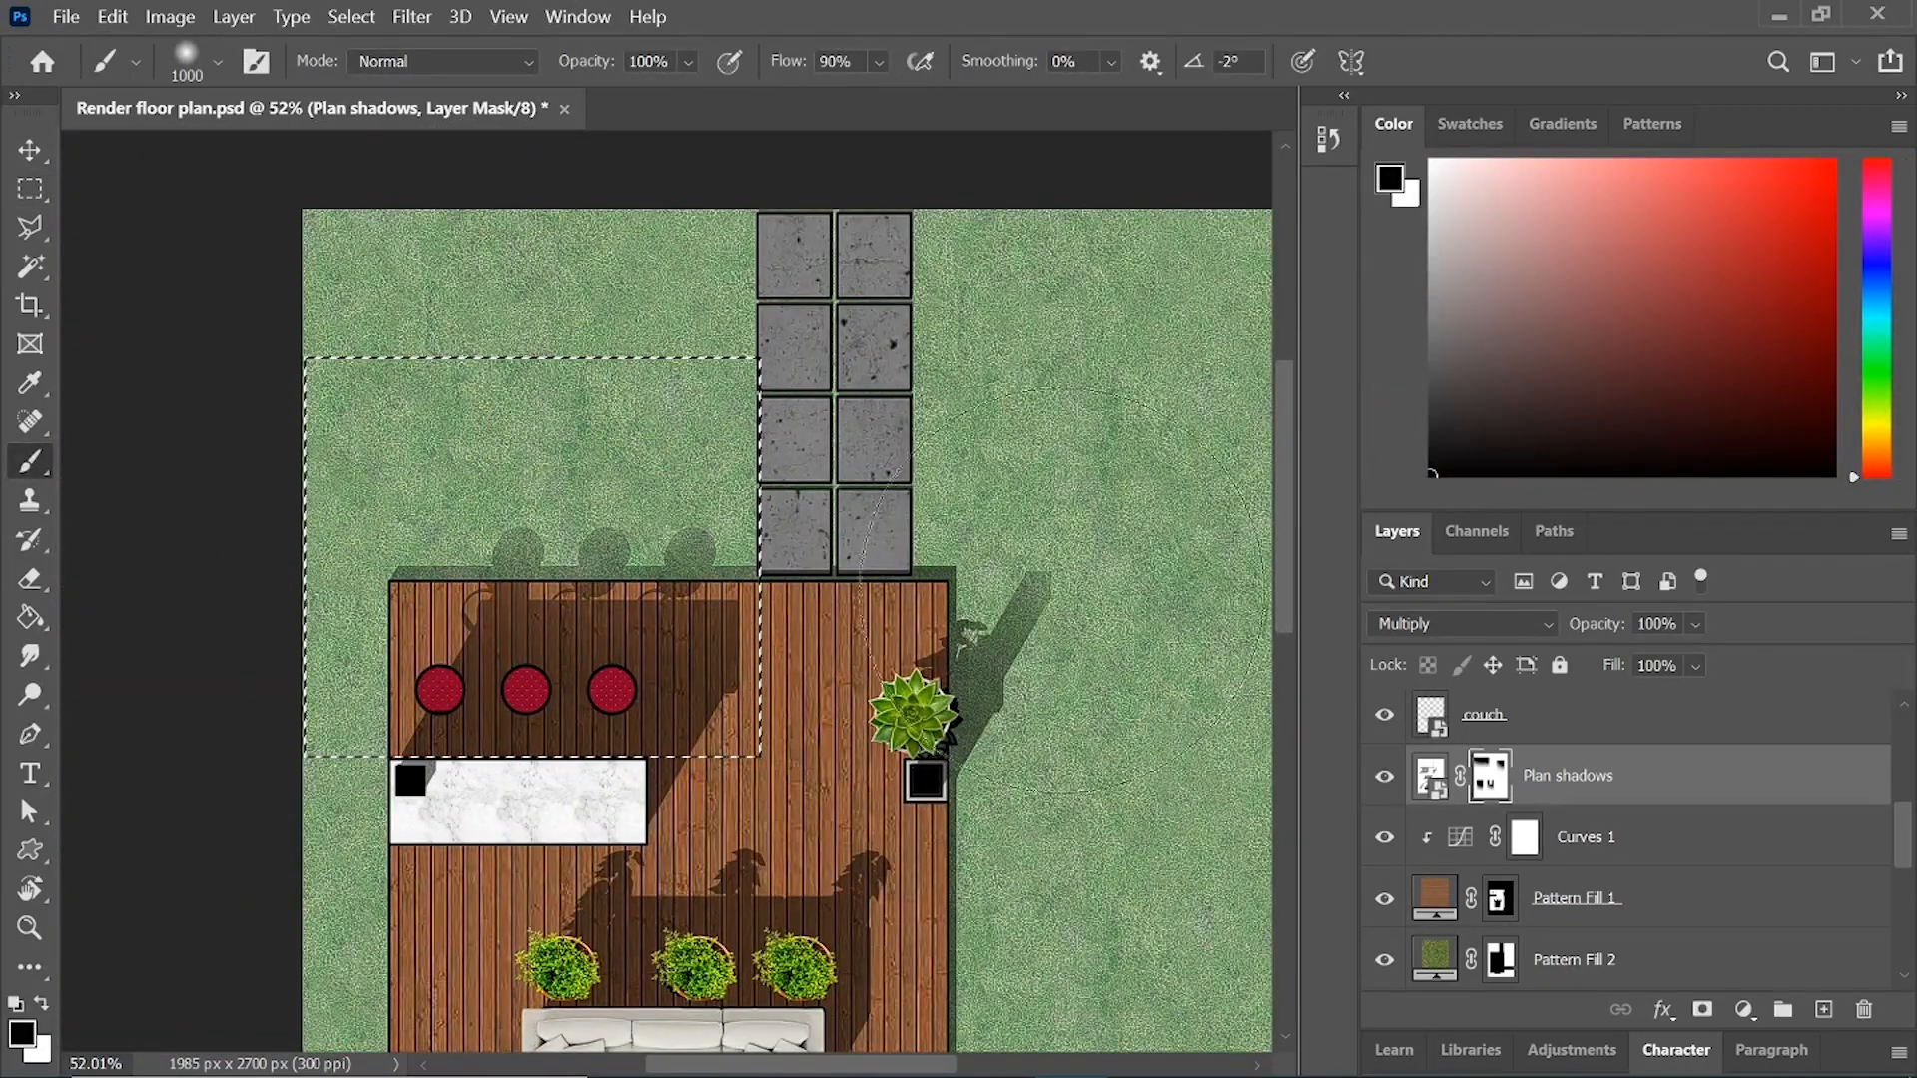
scroll(236, 214, "down", 2)
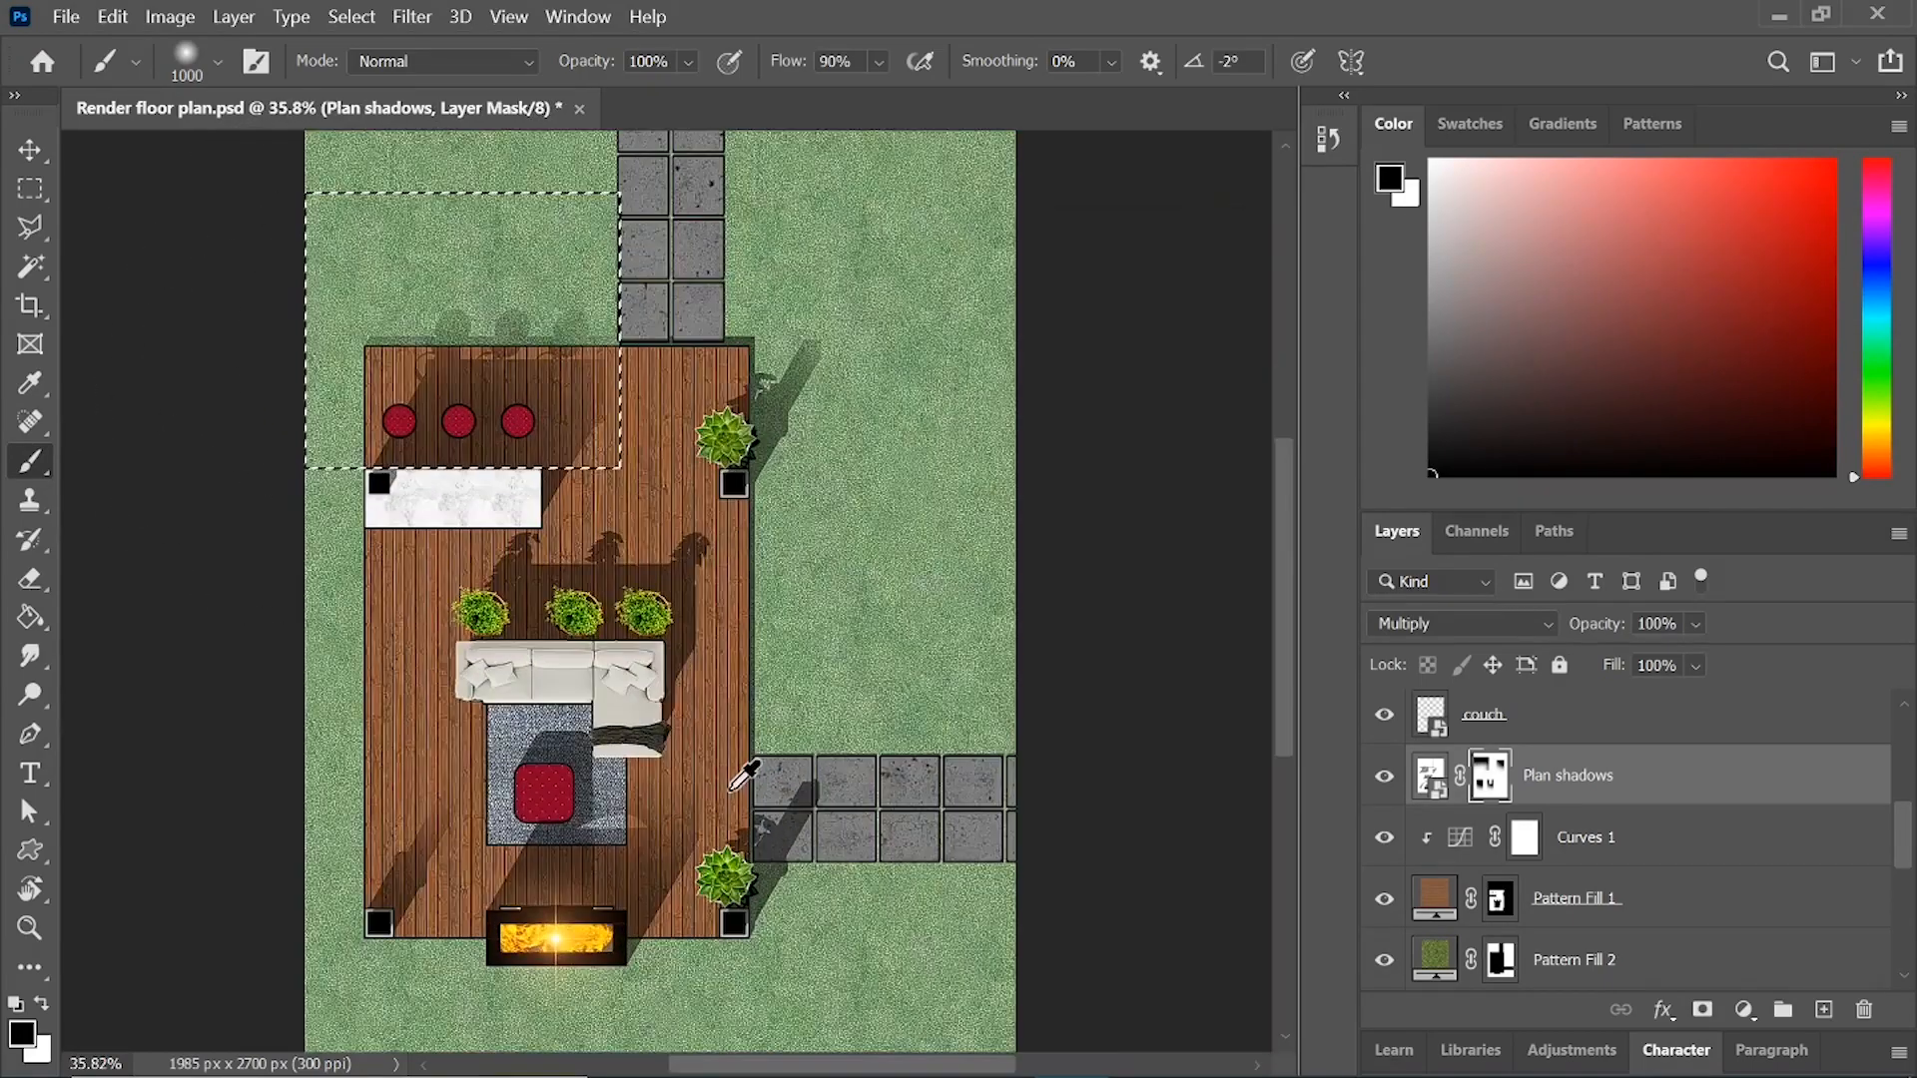
key("ctrl+z")
- Select the upper paving slab nearest the deck on the side path, fade its shadow with black on the mask, and deselect
key("m")
scroll(782, 740, "down", 1)
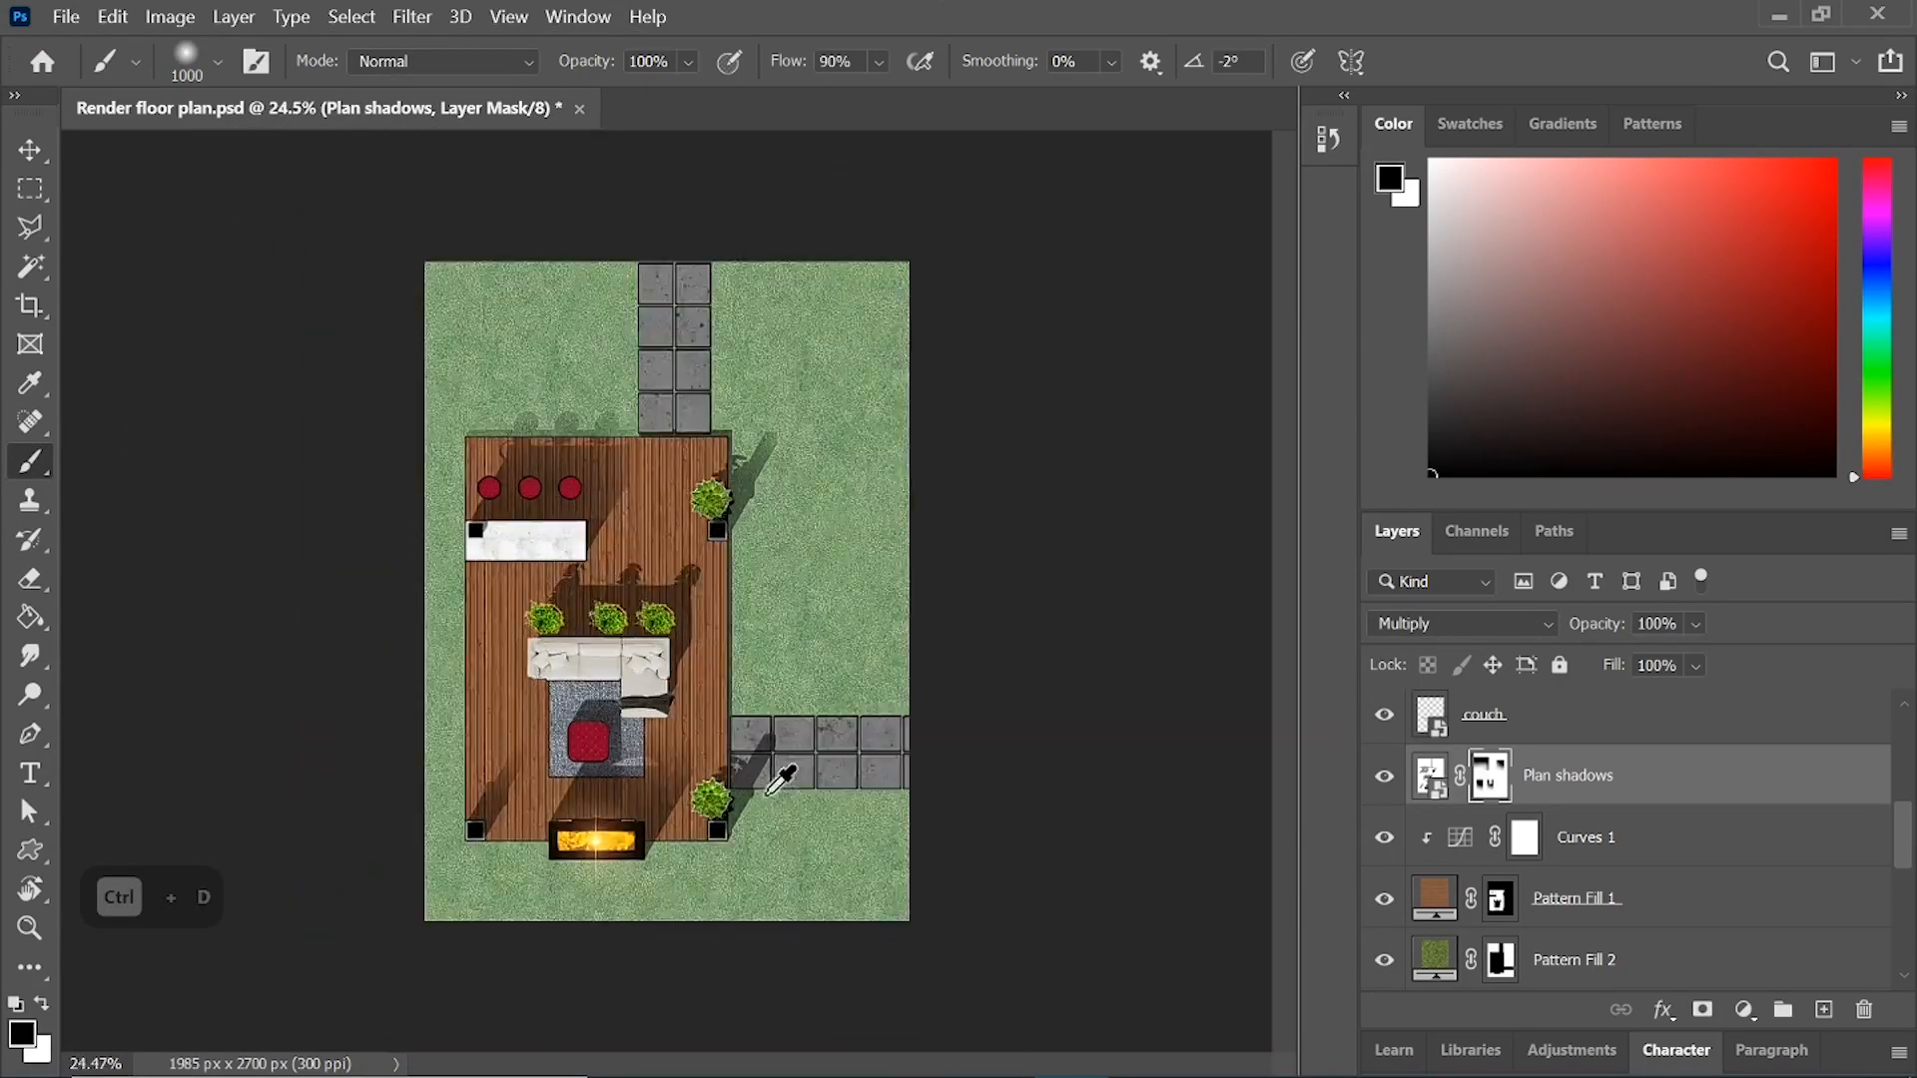
scroll(775, 672, "up", 5)
left_click_drag(393, 435, 617, 623)
key("b")
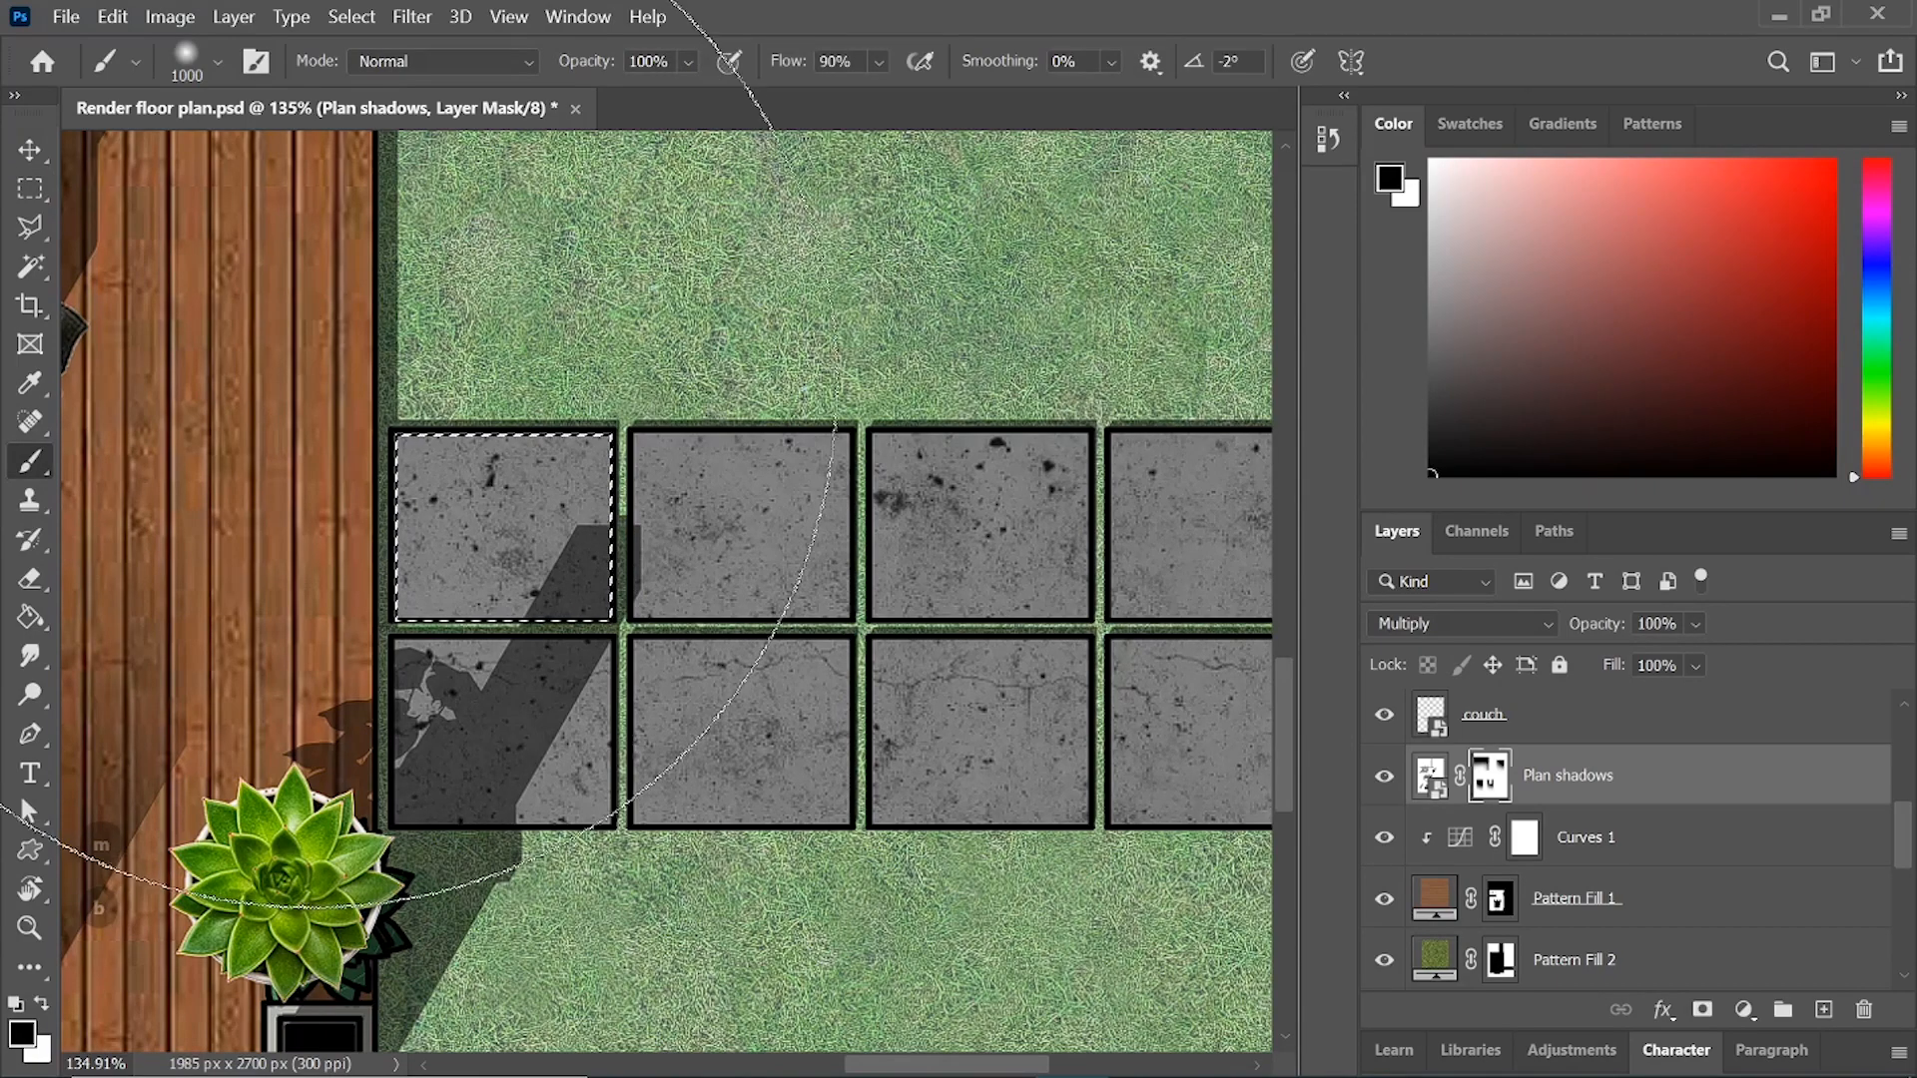
key("ctrl+d")
- Select the second slab in the side path's upper row, fade its shadow with black on the mask, and deselect
key("m")
mouse_move(635, 432)
left_mouse_down()
mouse_move(831, 656)
mouse_move(855, 621)
left_mouse_up()
left_click_drag(627, 434, 856, 621)
key("b")
scroll(881, 491, "down", 3)
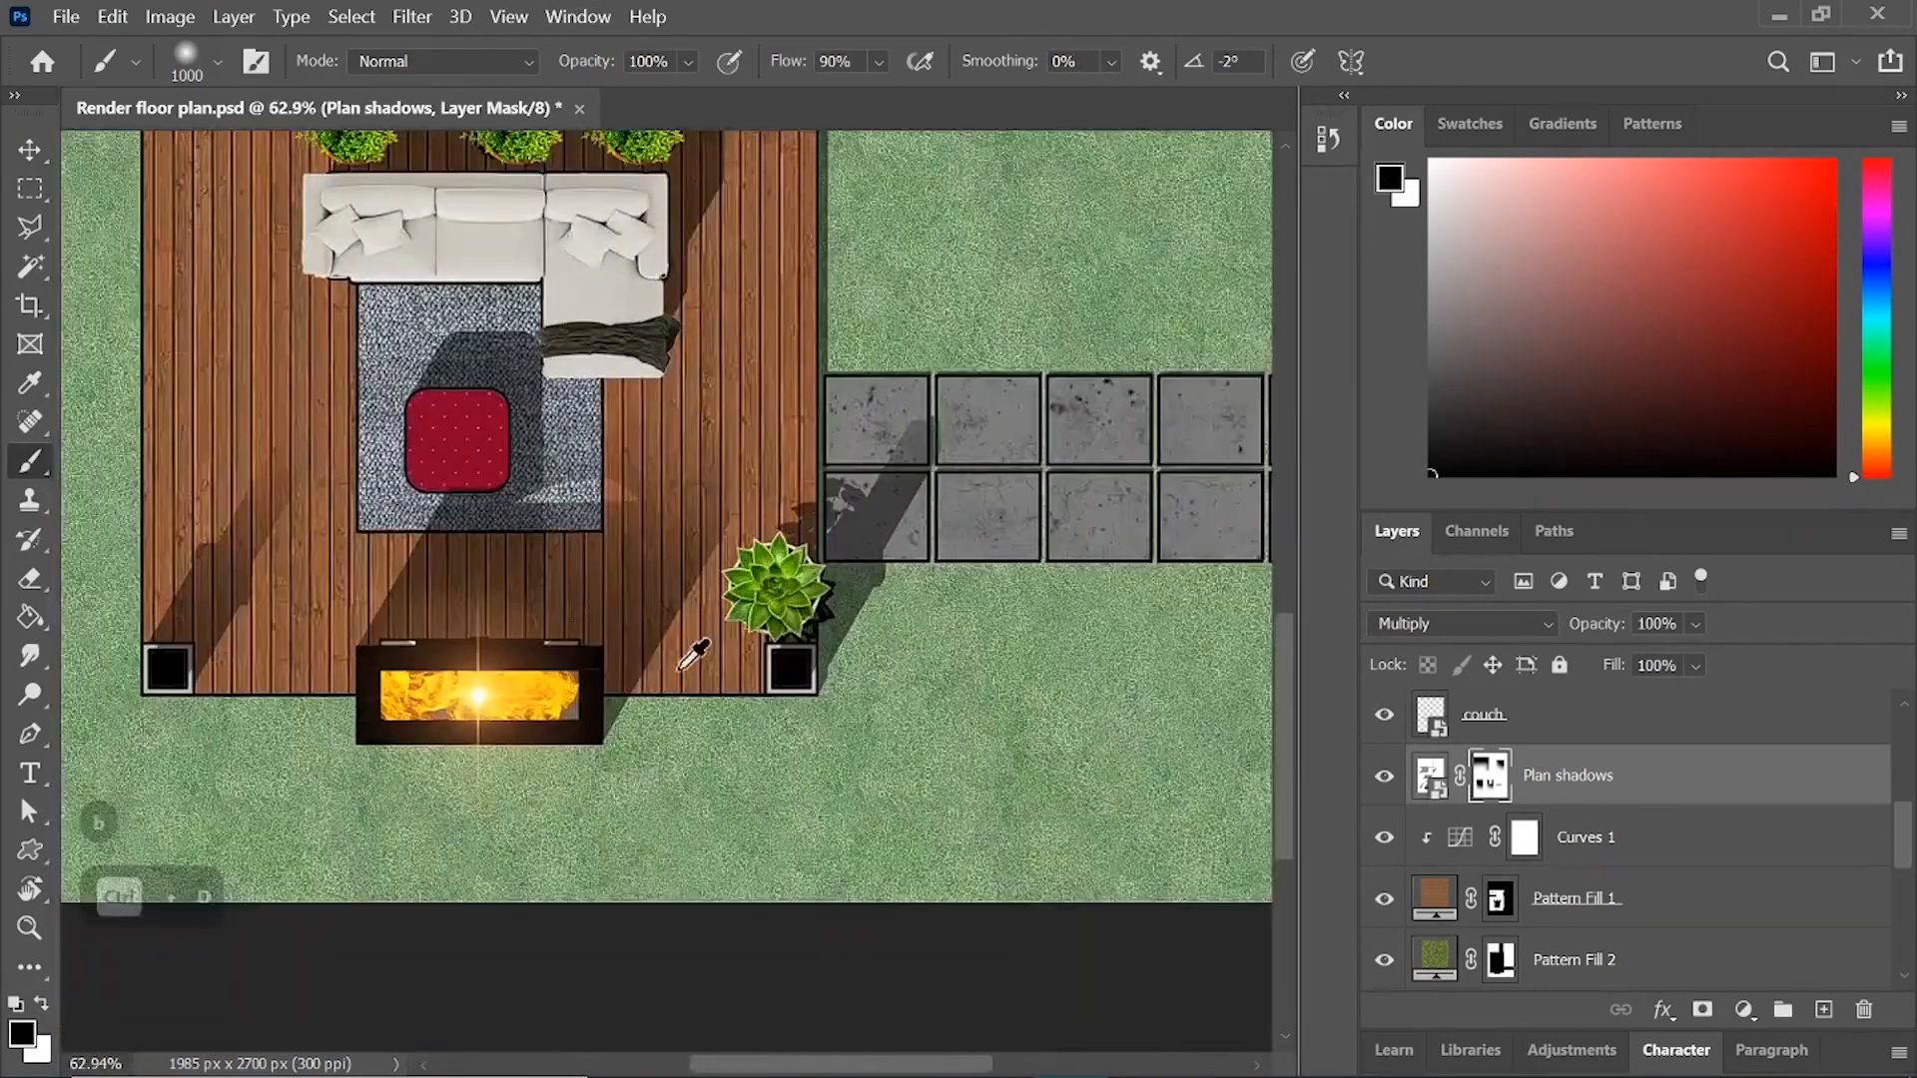
- Select two further rectangular areas in turn and fade the shadows inside them with black on the Plan shadows mask
scroll(685, 642, "up", 1)
key("m")
left_click_drag(457, 502, 778, 784)
key("b")
left_click(656, 411)
key("ctrl+z")
key("ctrl+d")
scroll(784, 671, "down", 4)
scroll(798, 657, "up", 2)
key("m")
mouse_move(380, 410)
left_mouse_down()
mouse_move(1035, 898)
mouse_move(1040, 924)
left_mouse_up()
key("b")
scroll(975, 393, "down", 5)
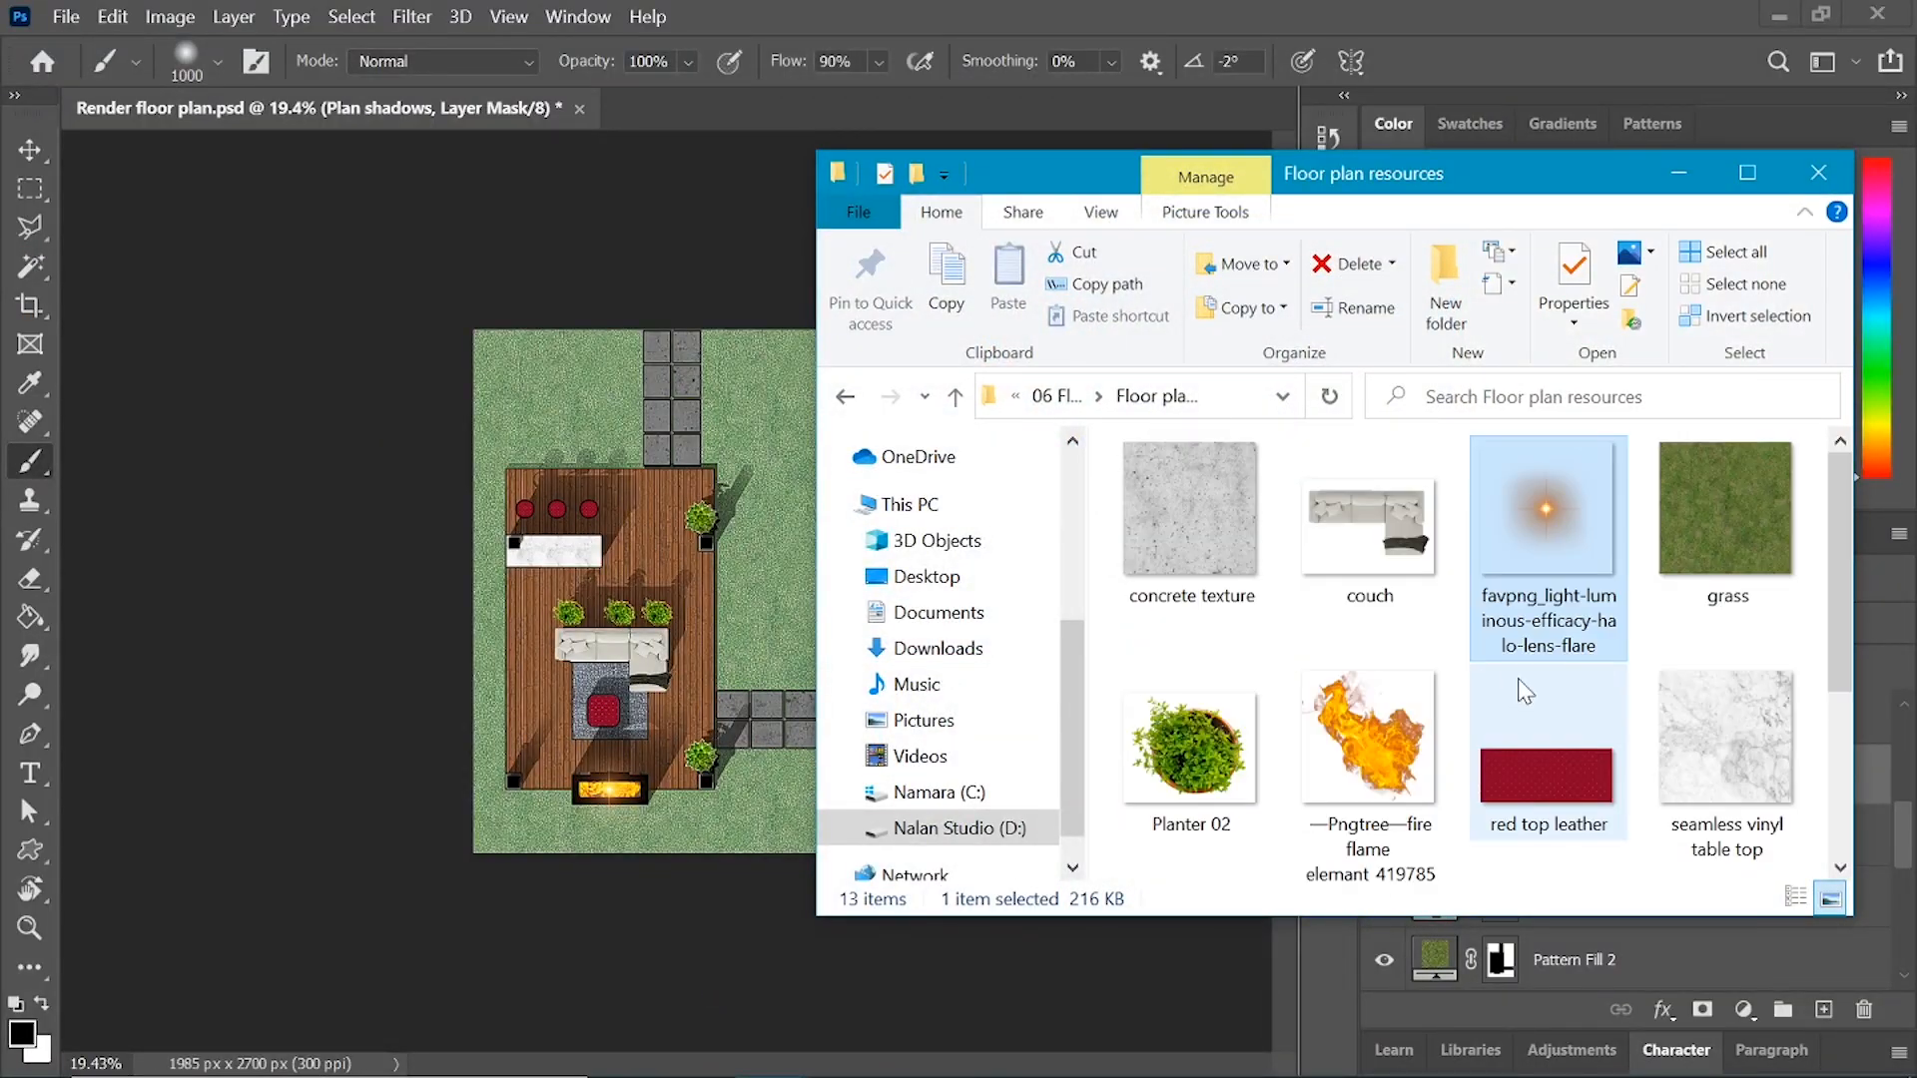
- Place the tree conceptual image from the Floor plan resources folder at 27.24% scale and position it in the lawn's upper-right corner
scroll(1508, 674, "down", 3)
left_click_drag(1548, 599, 857, 358)
left_click_drag(1027, 148, 921, 286)
left_click_drag(834, 375, 805, 409)
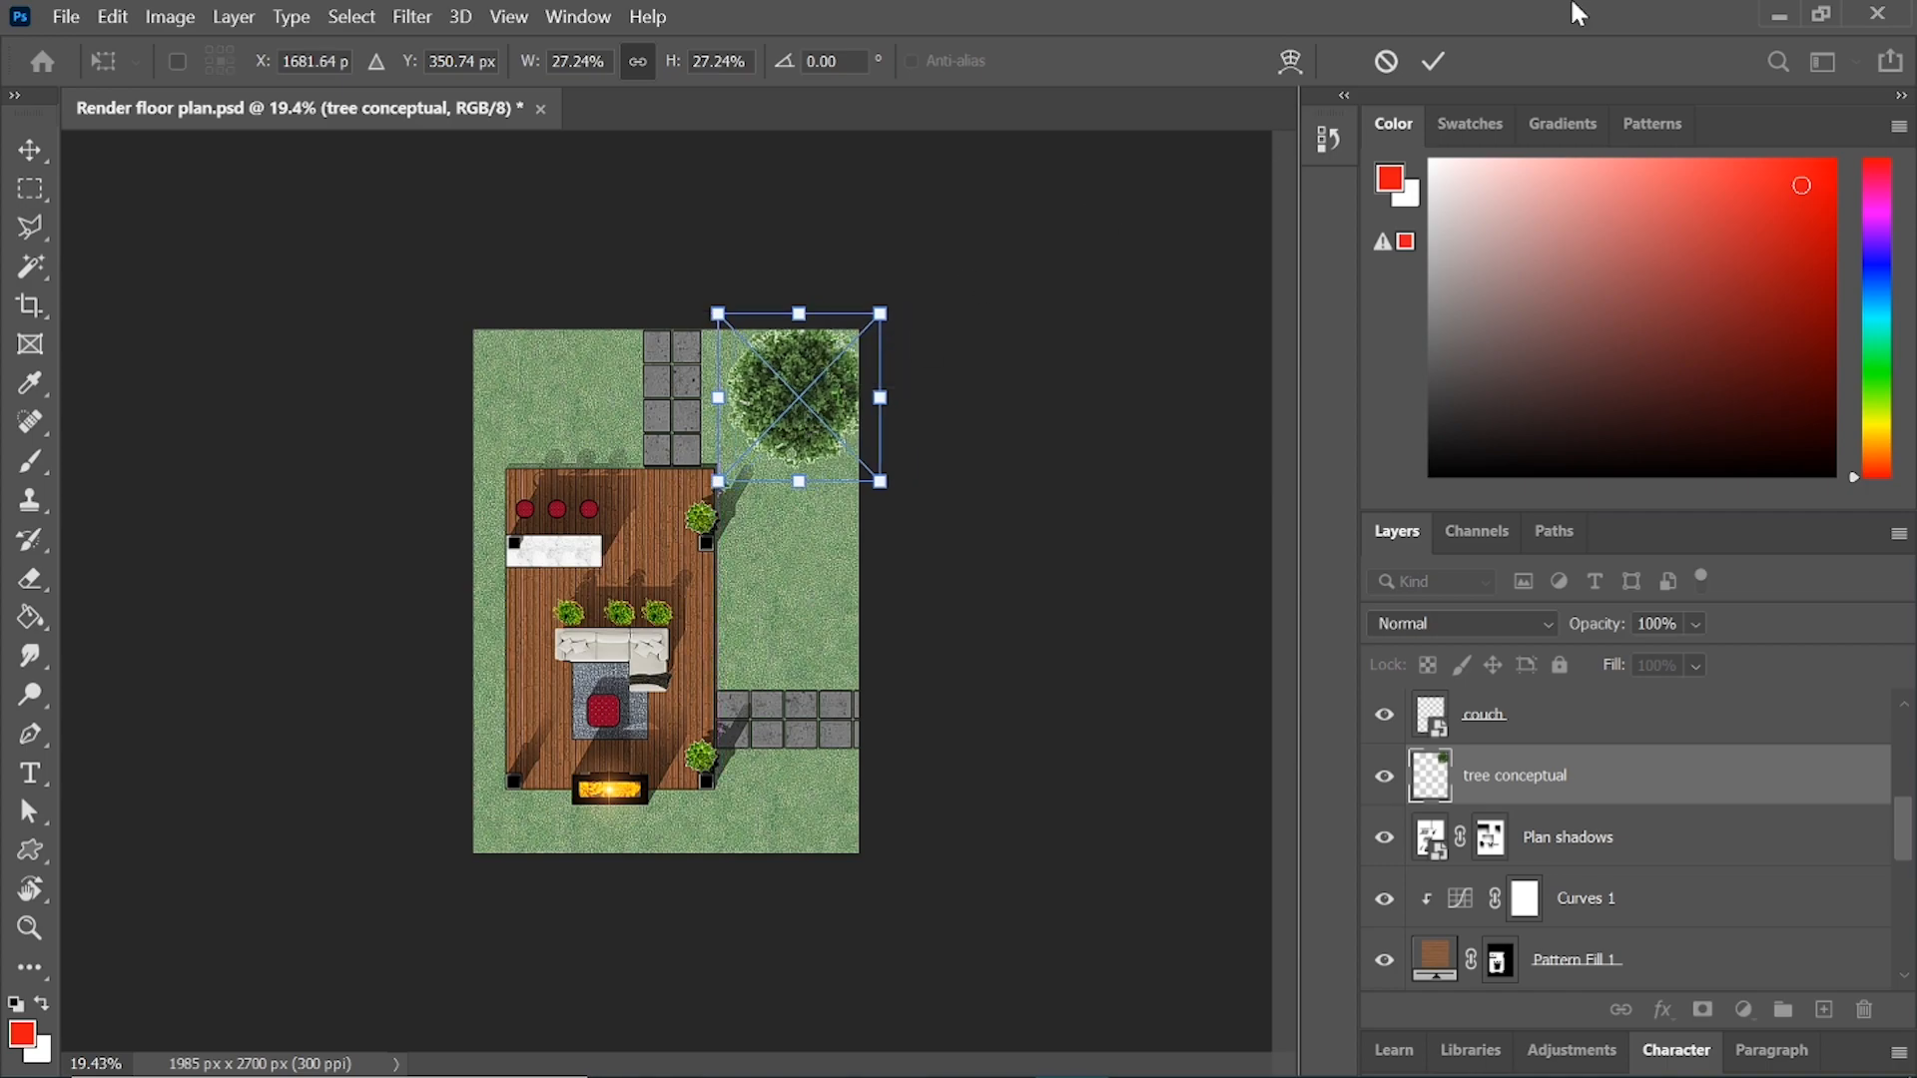
left_click(1438, 64)
scroll(910, 328, "up", 2)
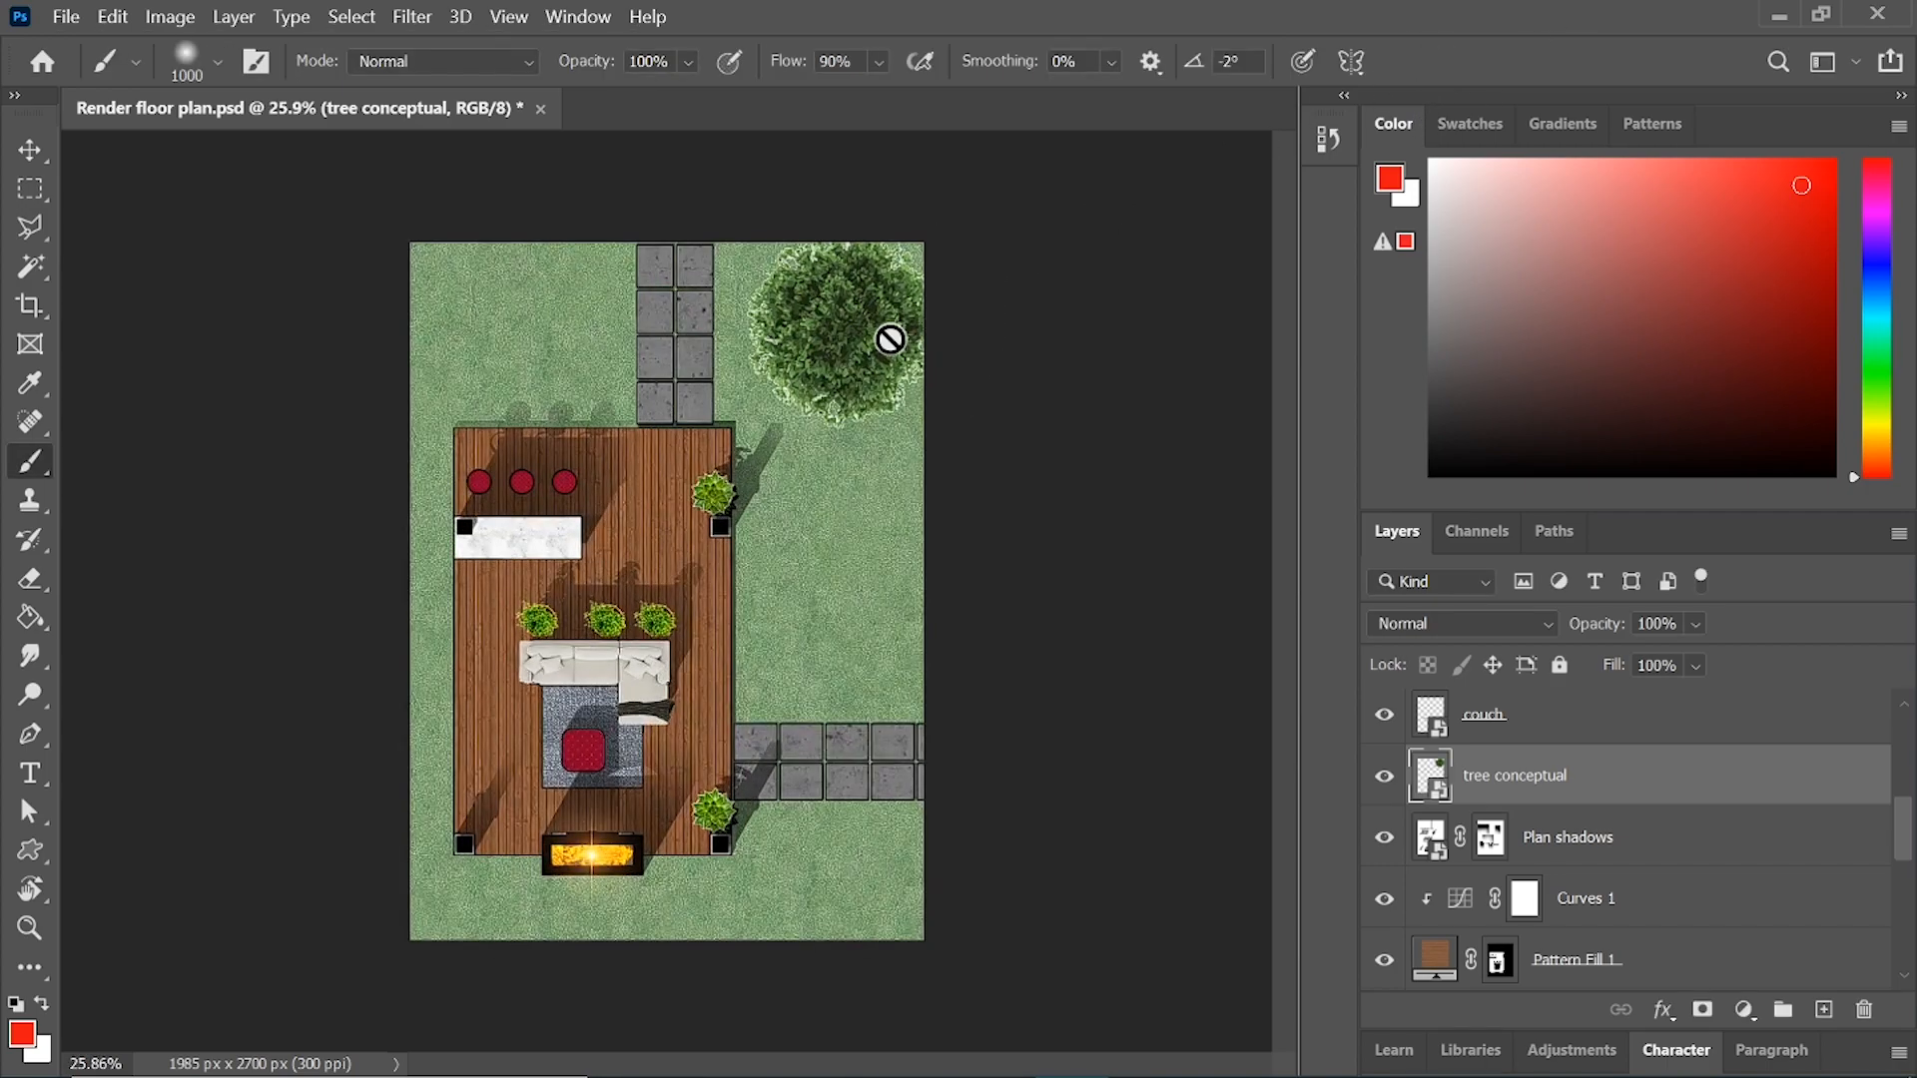
key("v")
mouse_move(855, 342)
left_mouse_down()
mouse_move(851, 382)
mouse_move(847, 363)
left_mouse_up()
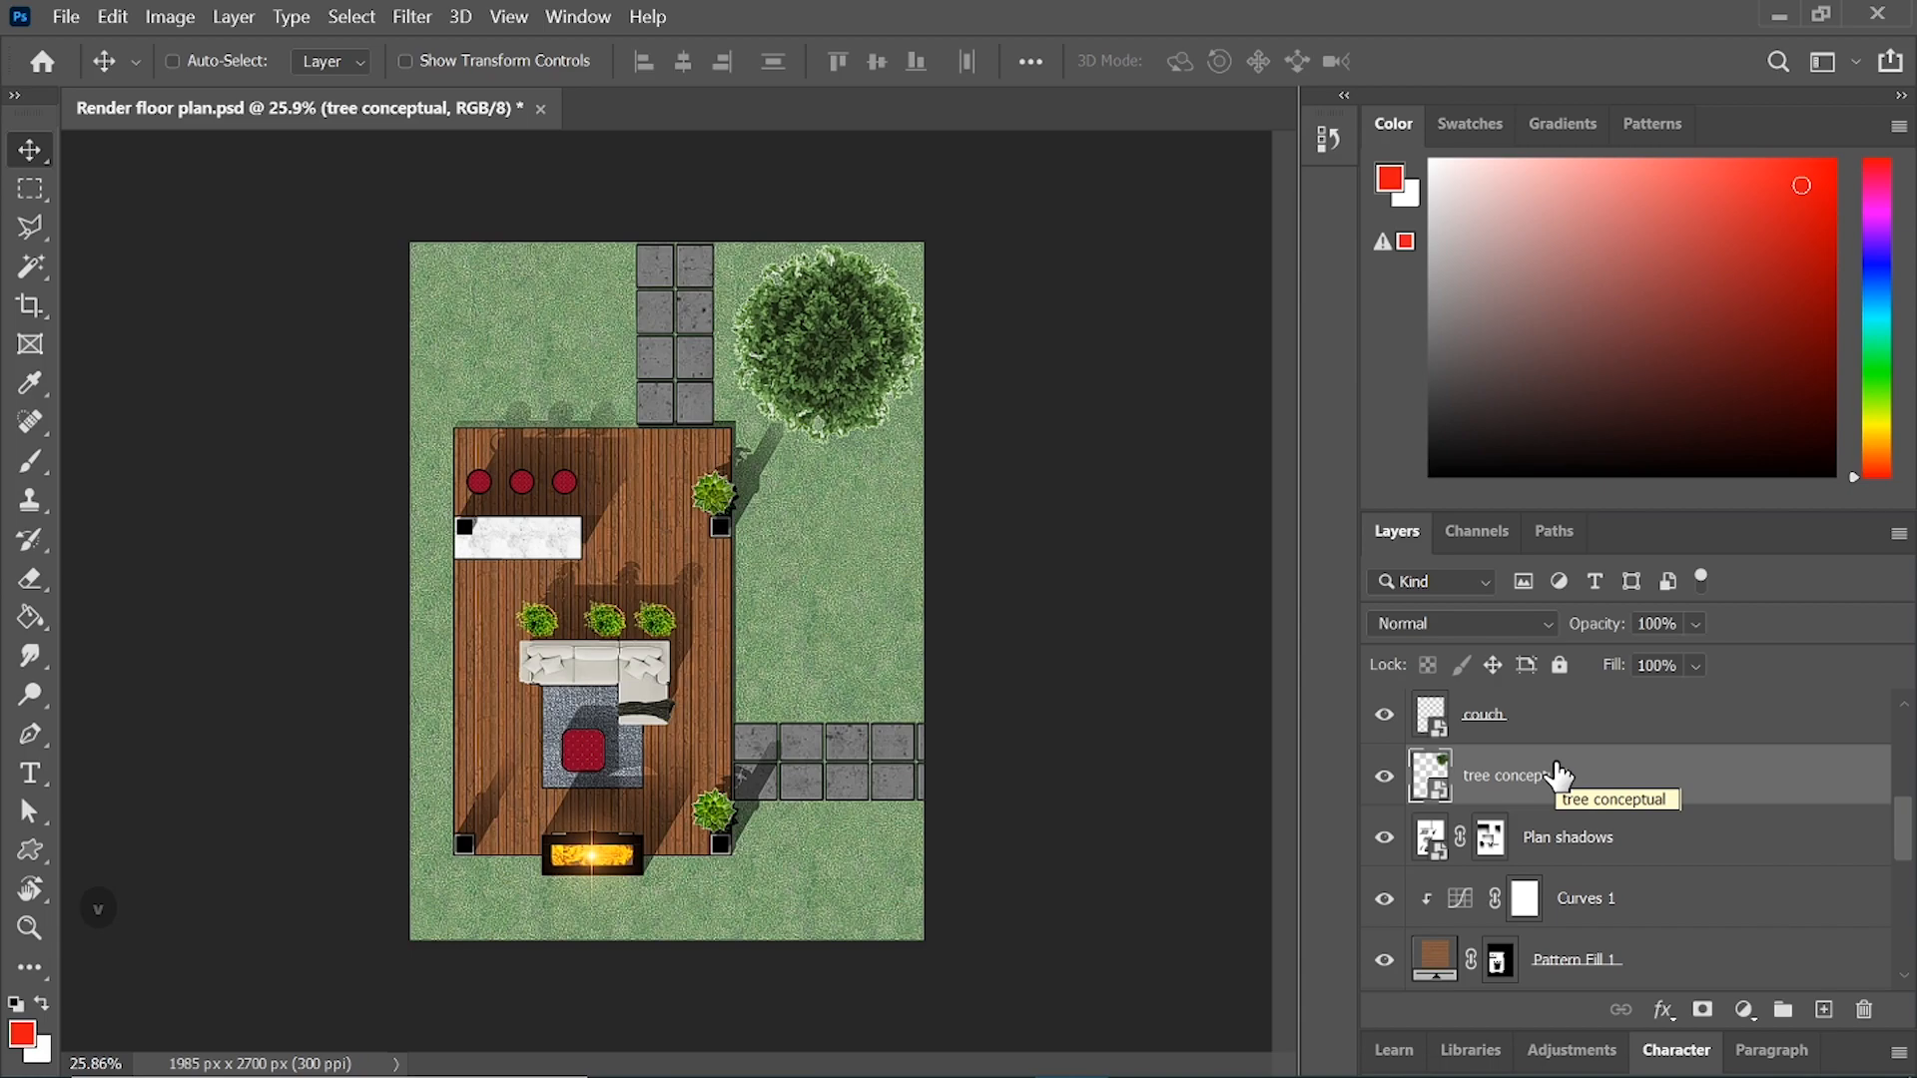
- Create a new layer named "tree shadow" above the tree conceptual layer
key("ctrl+shift+n")
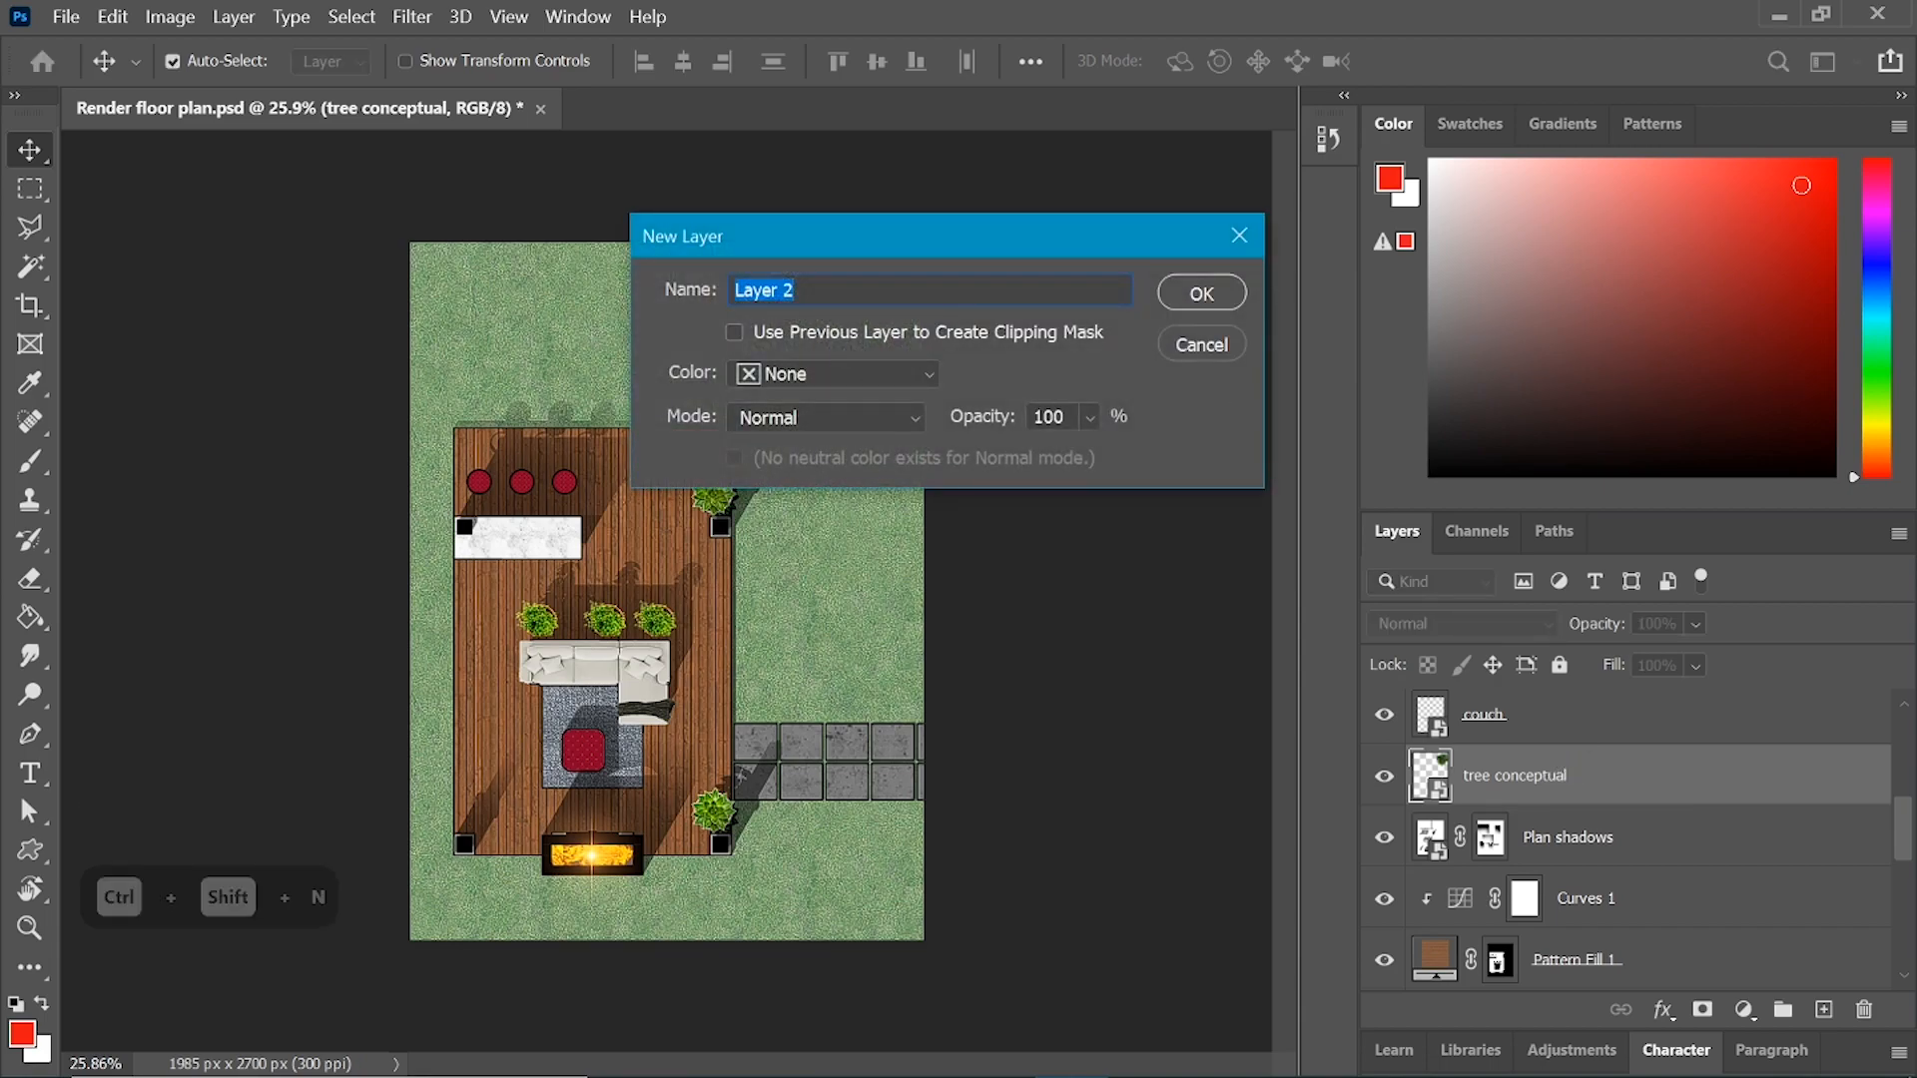
type("t")
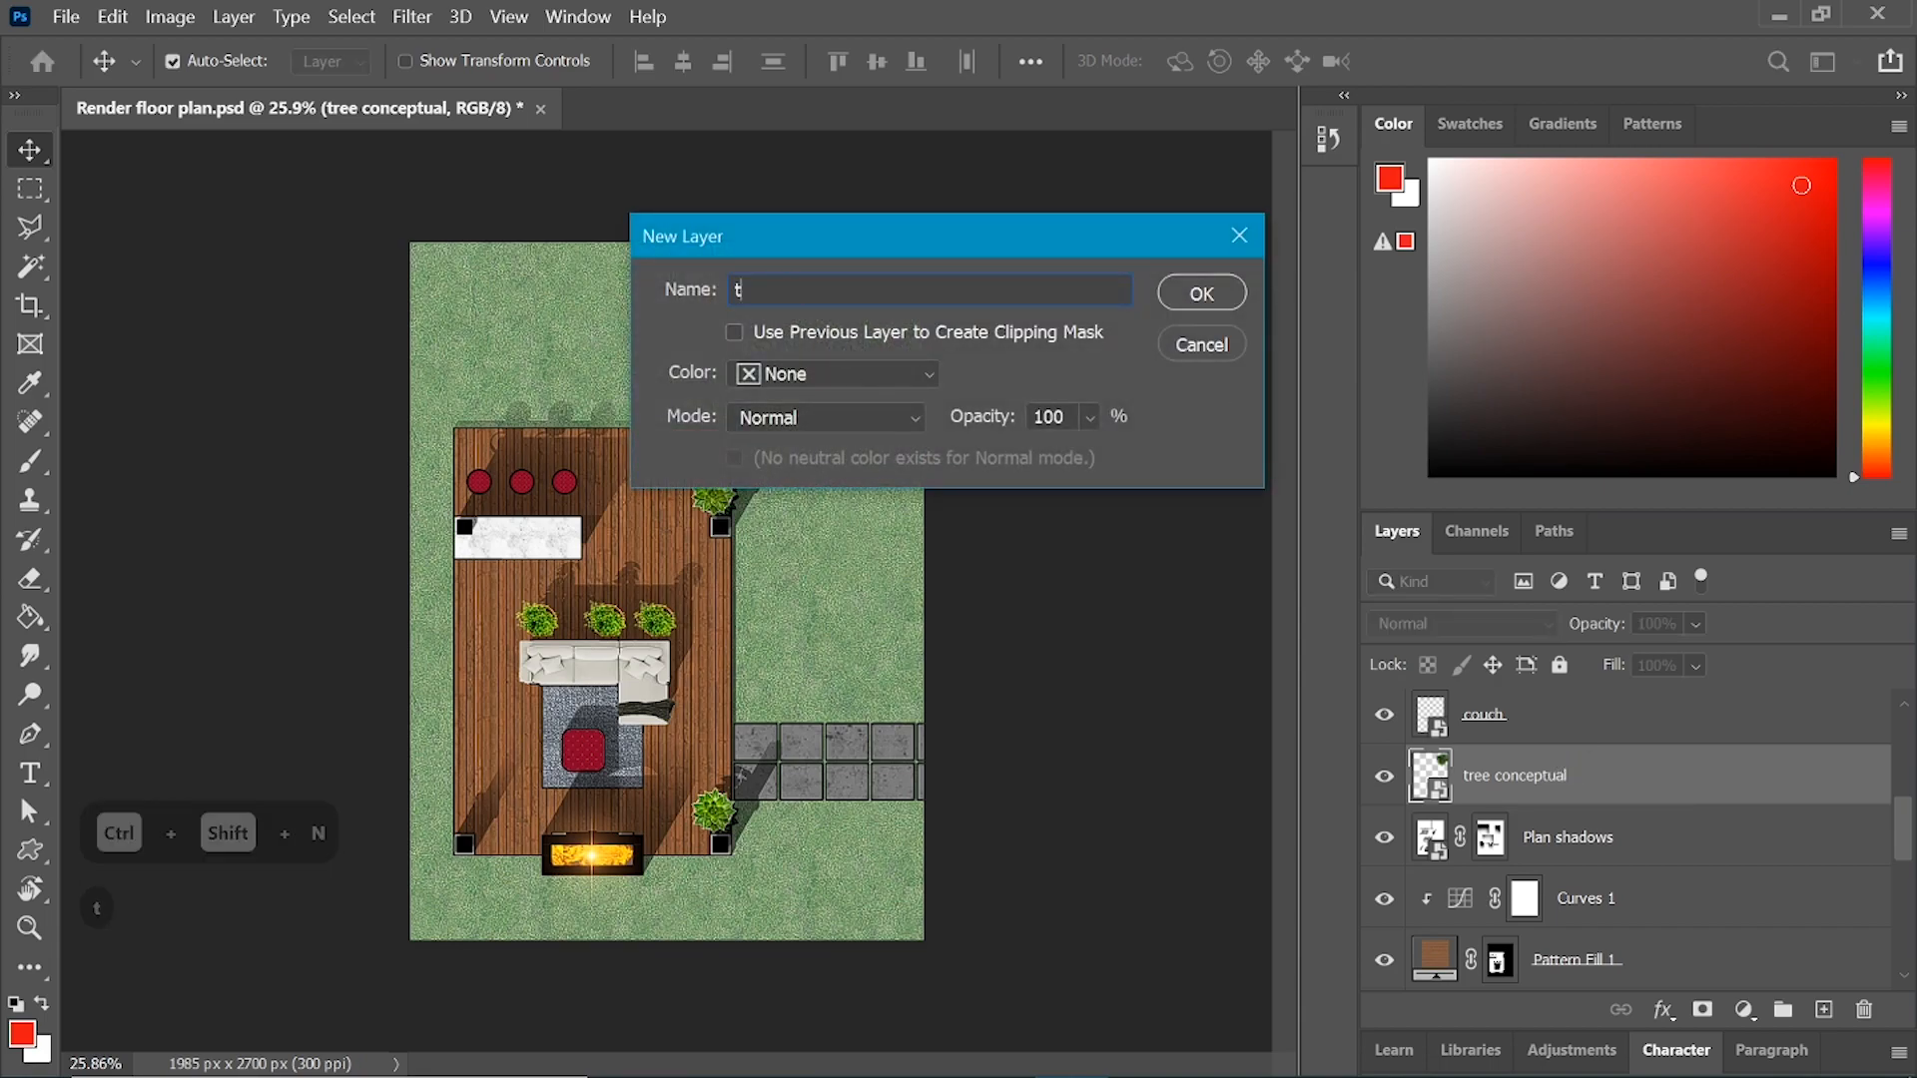
type("ree shadow")
left_click(1202, 292)
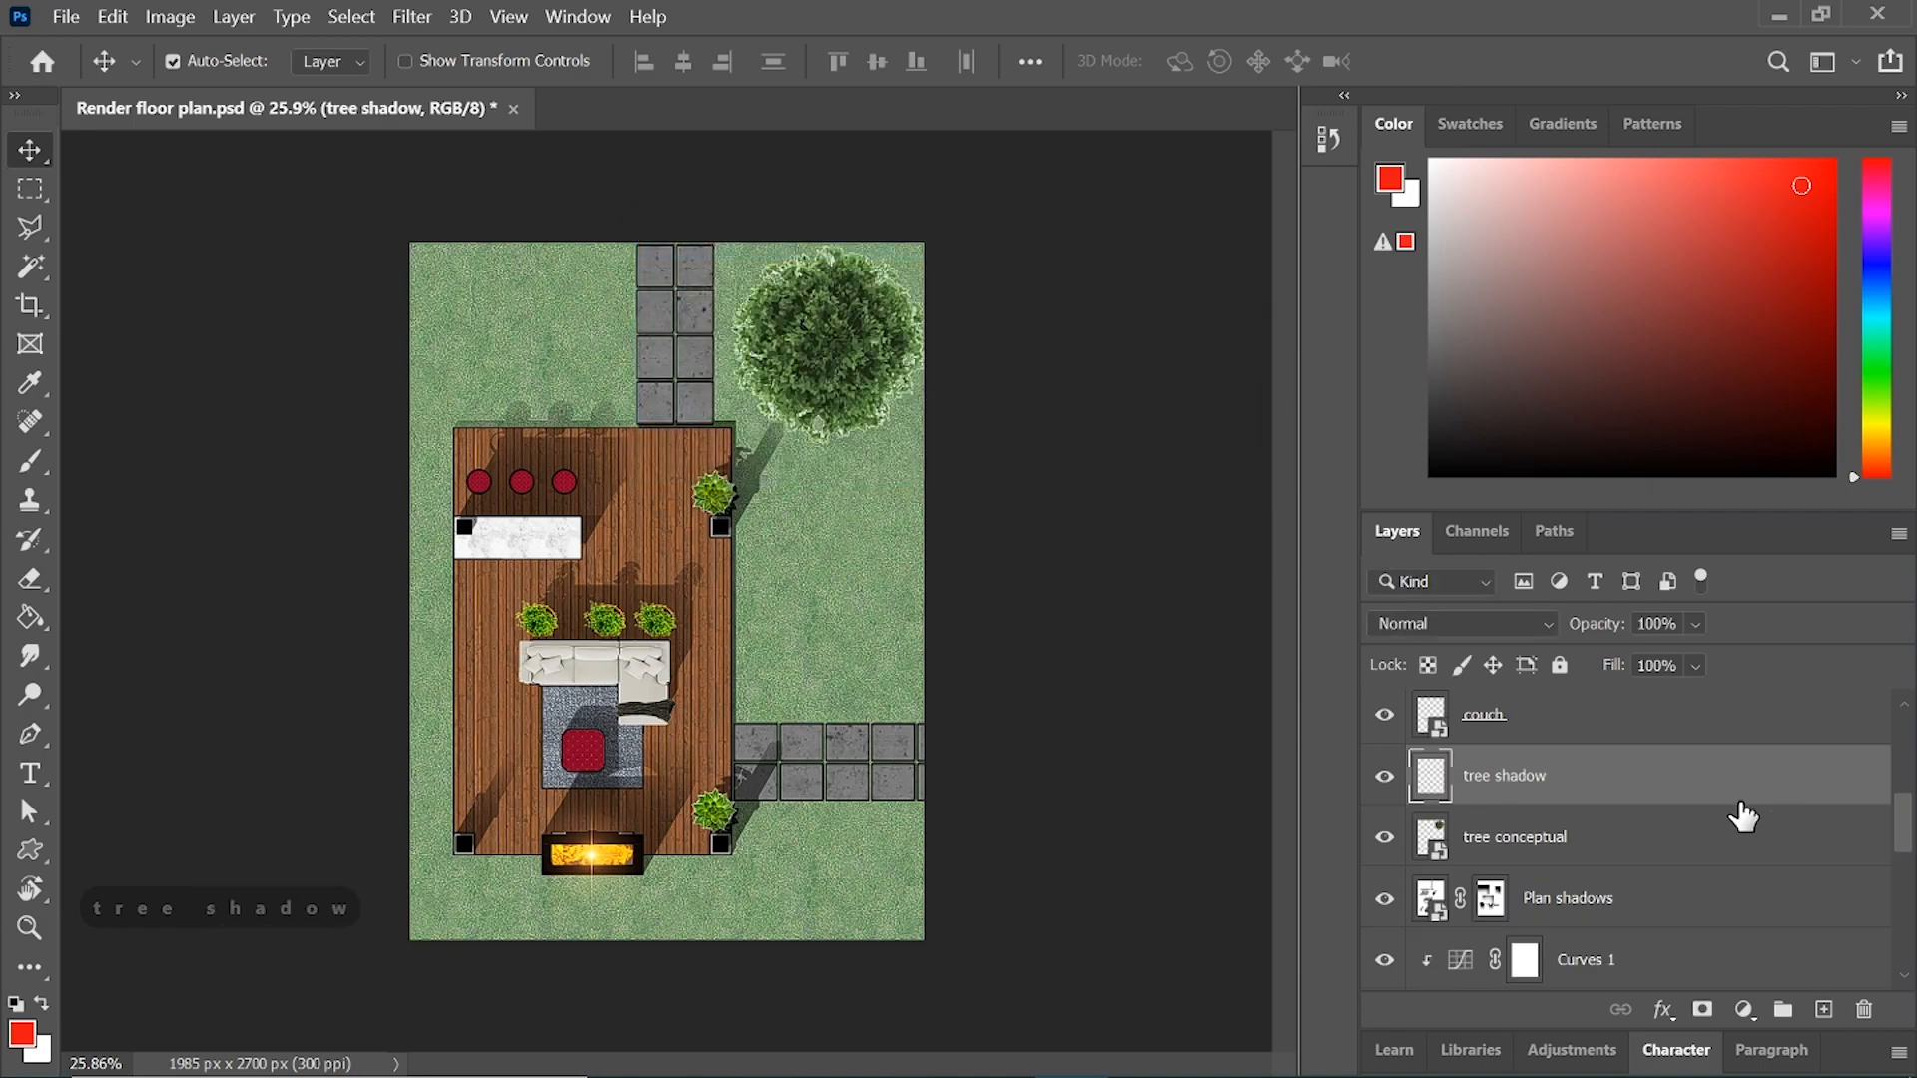
- Paint black over the tree on the tree shadow layer with the soft 1000 px brush at 0% hardness
key("b")
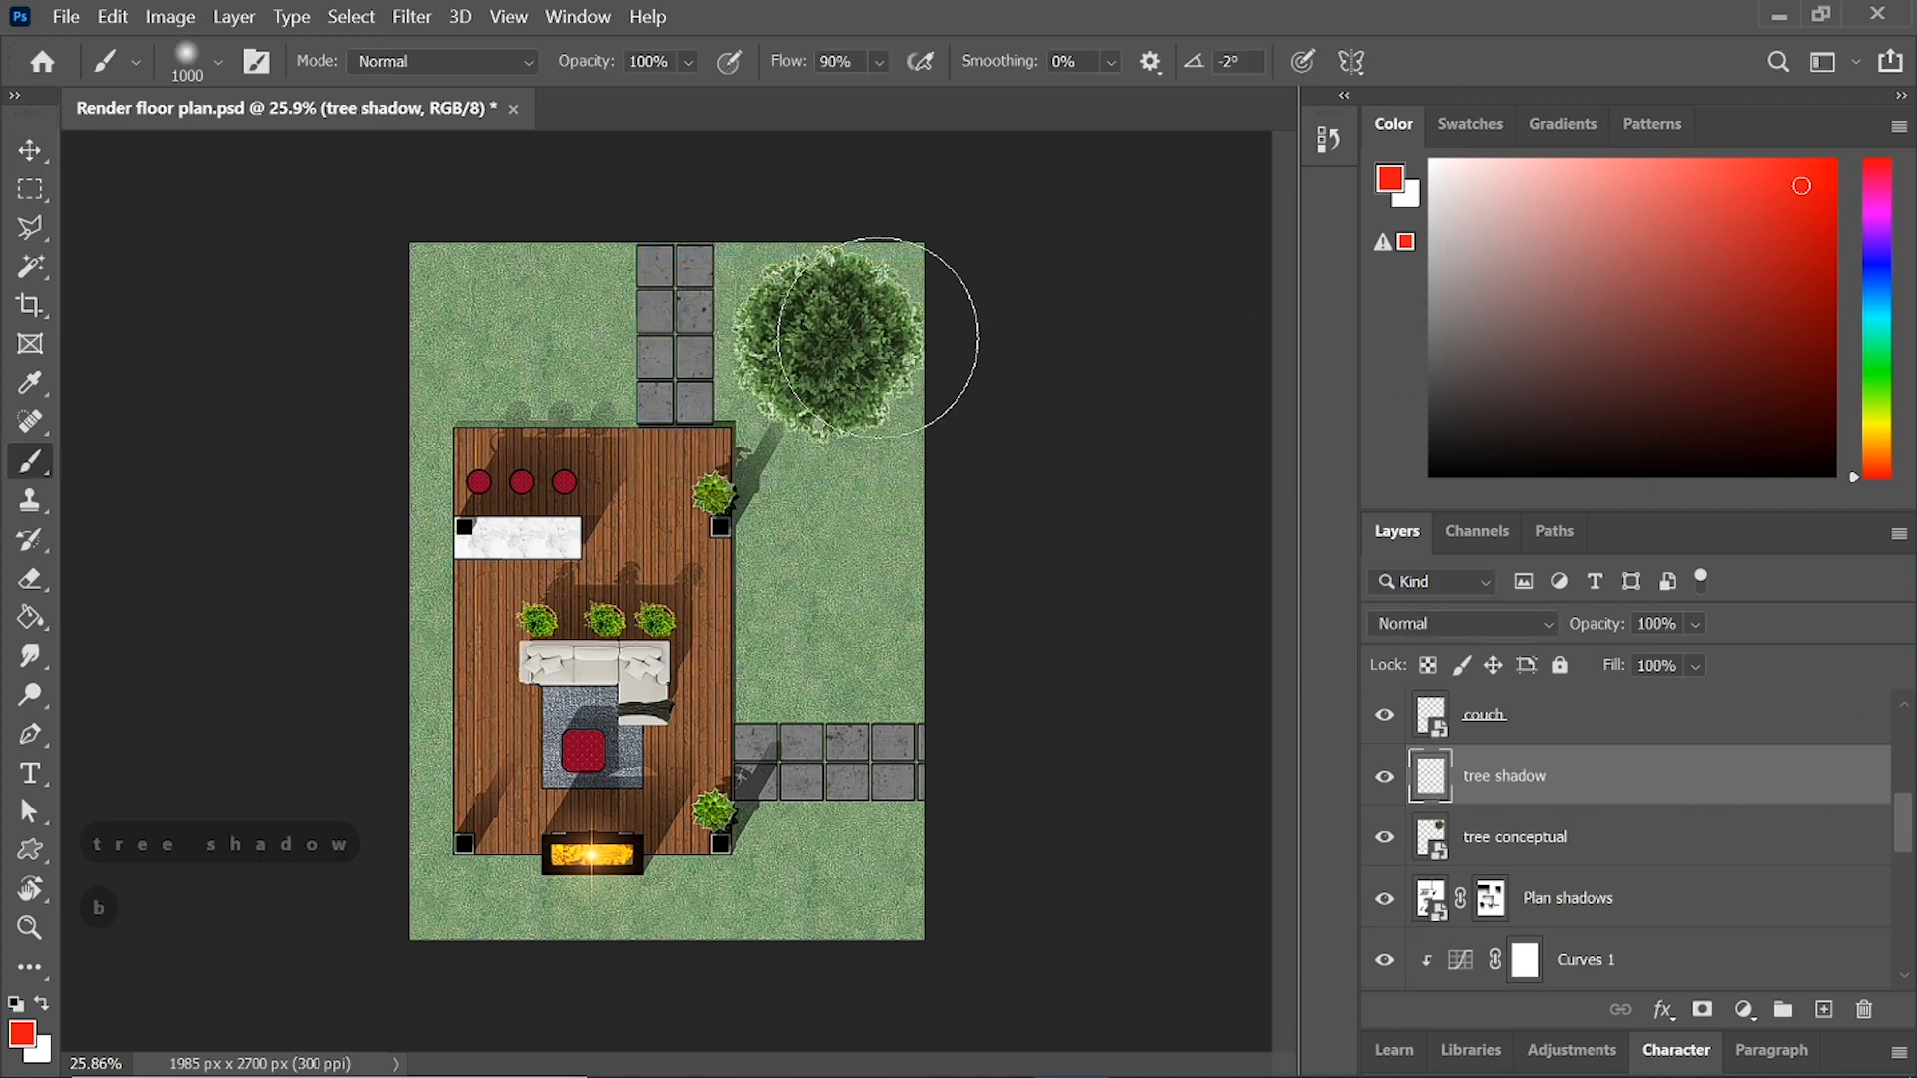
left_click(1648, 305)
left_click_drag(1647, 306, 1343, 476)
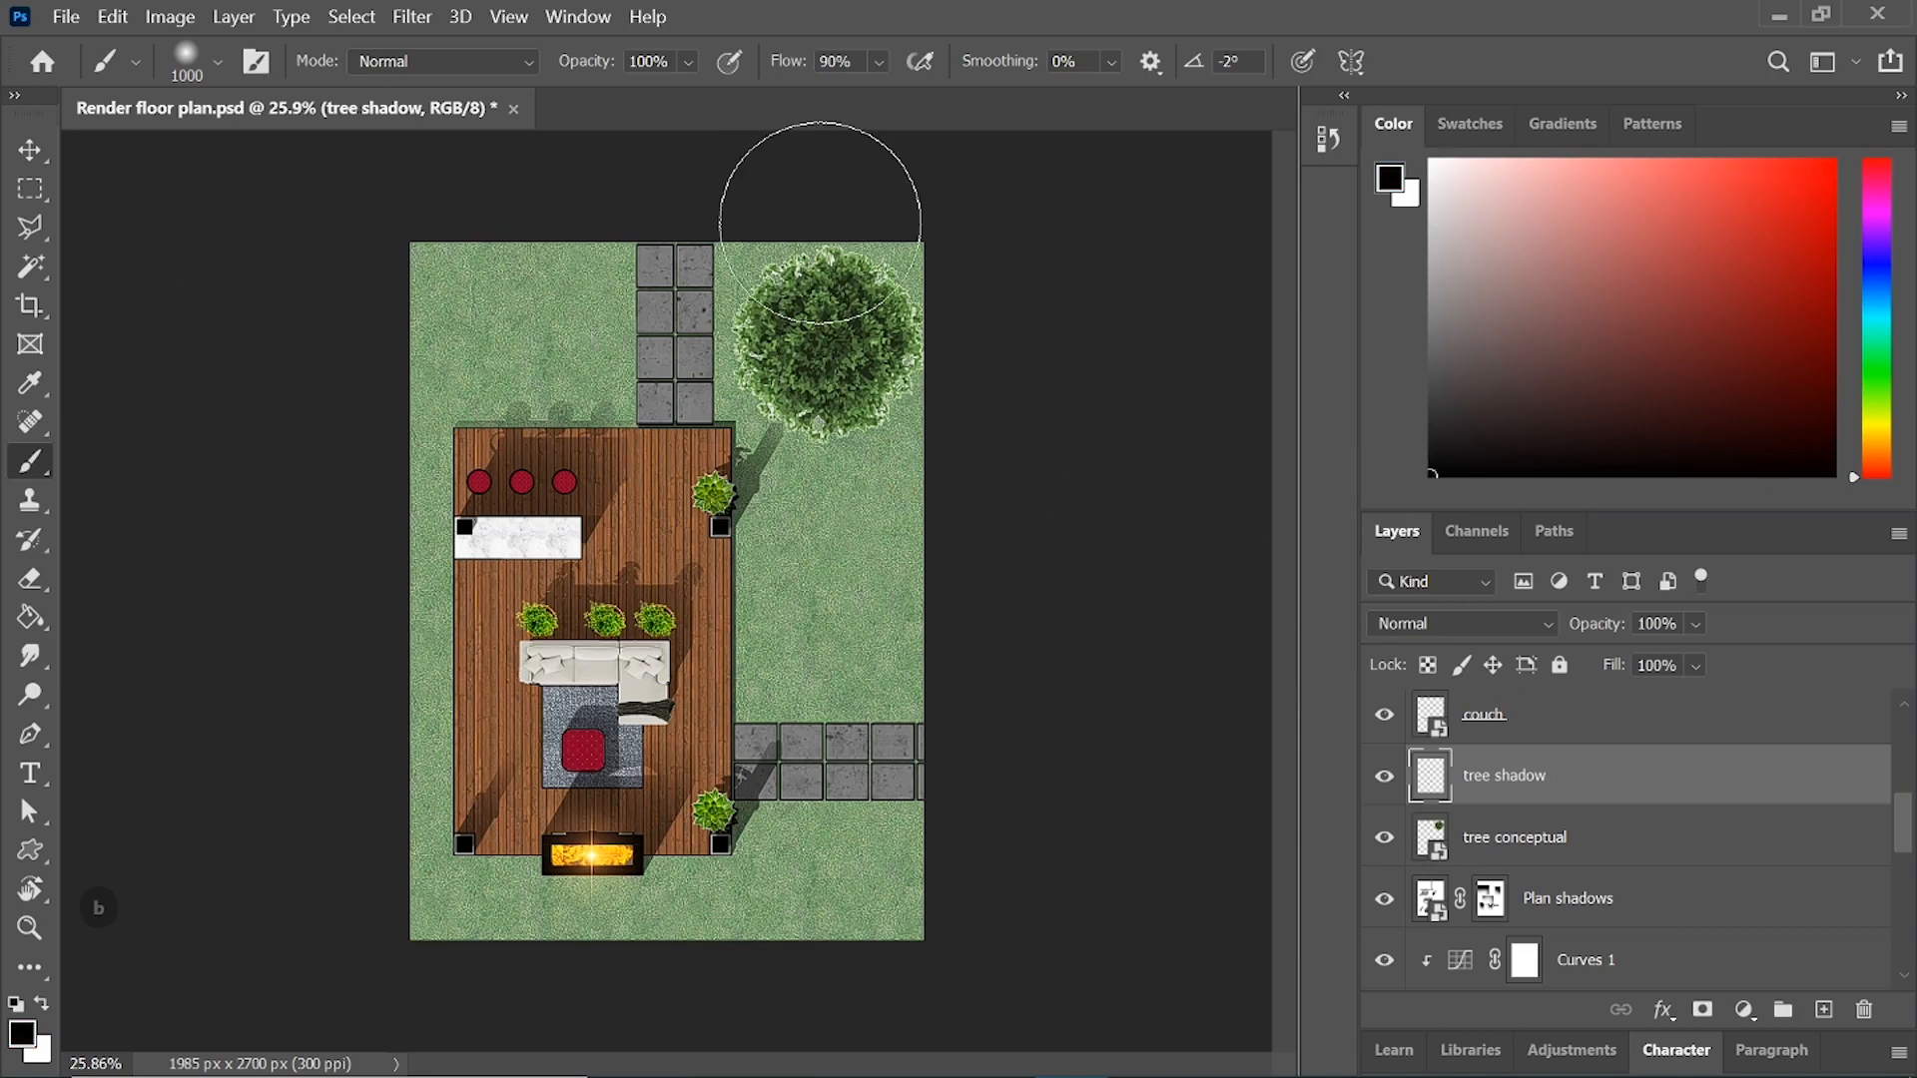
right_click(846, 289)
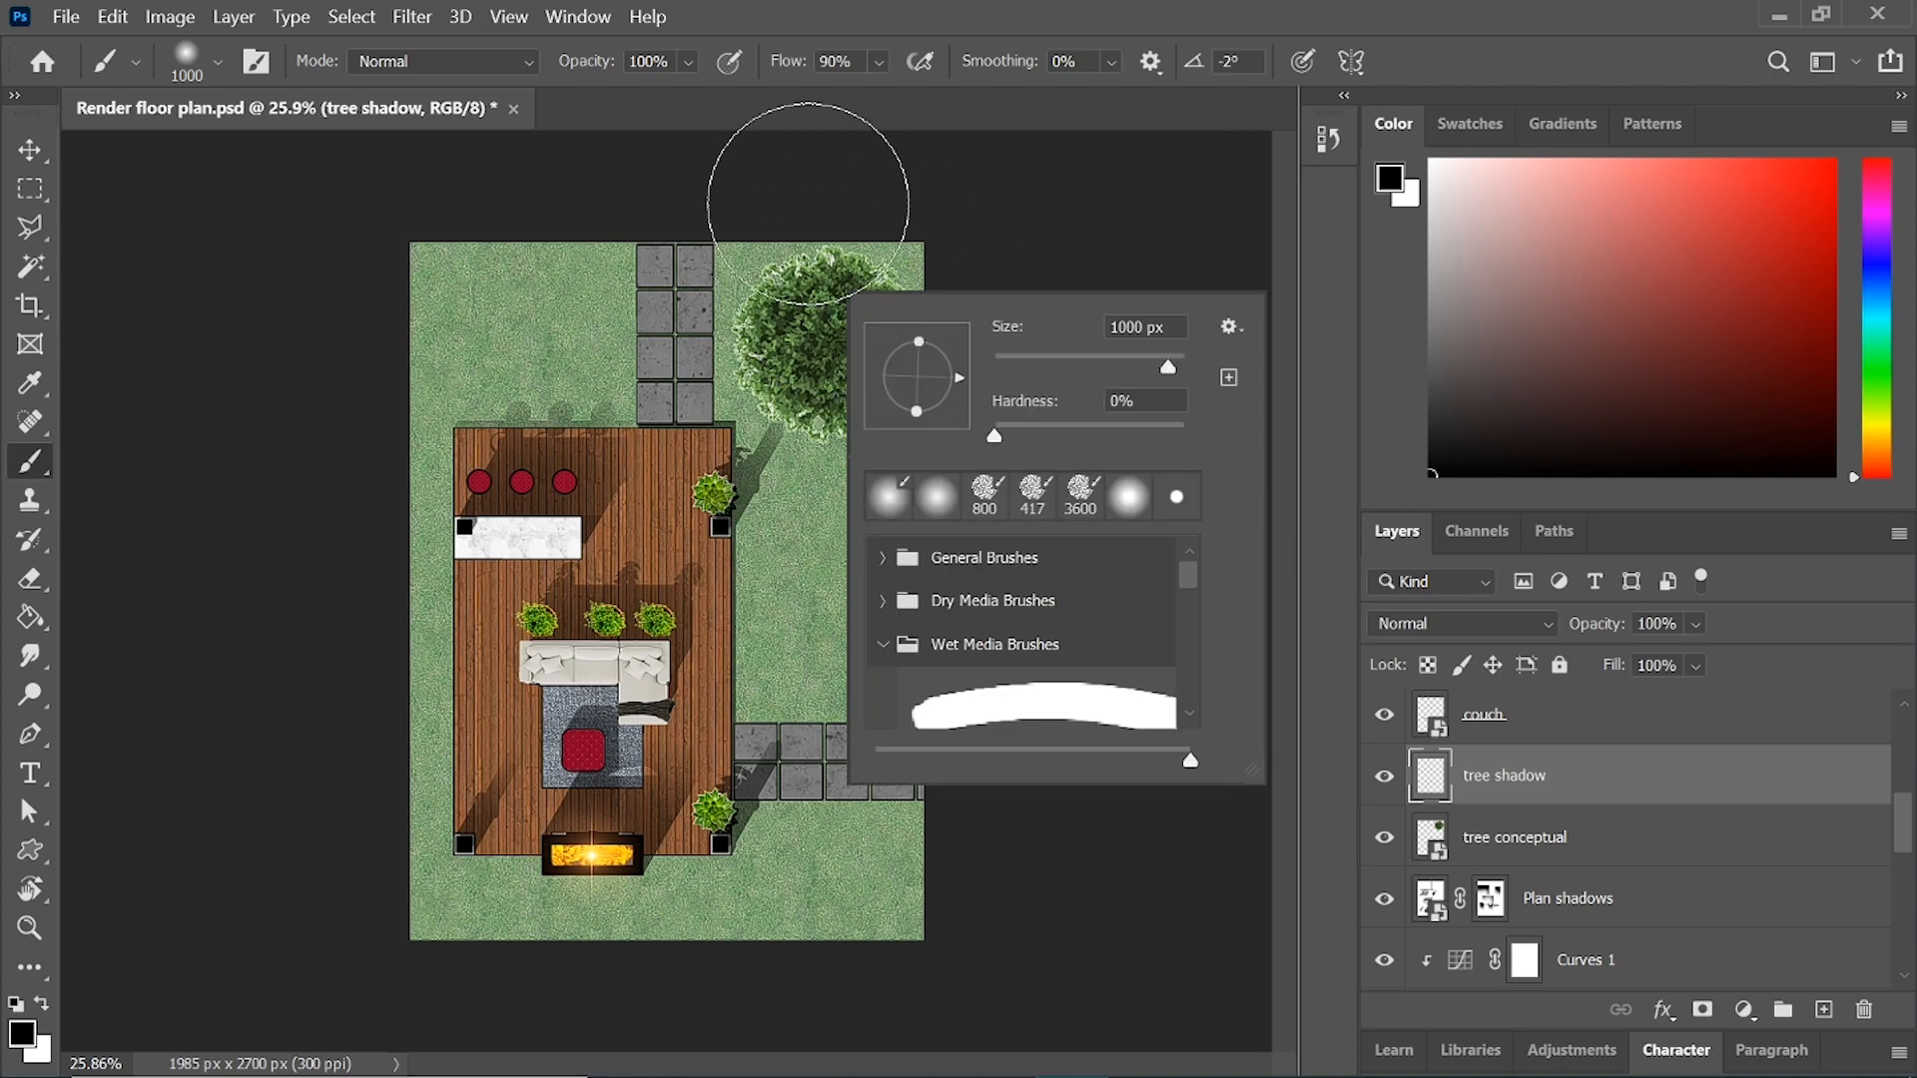
left_click(854, 200)
left_click(847, 290)
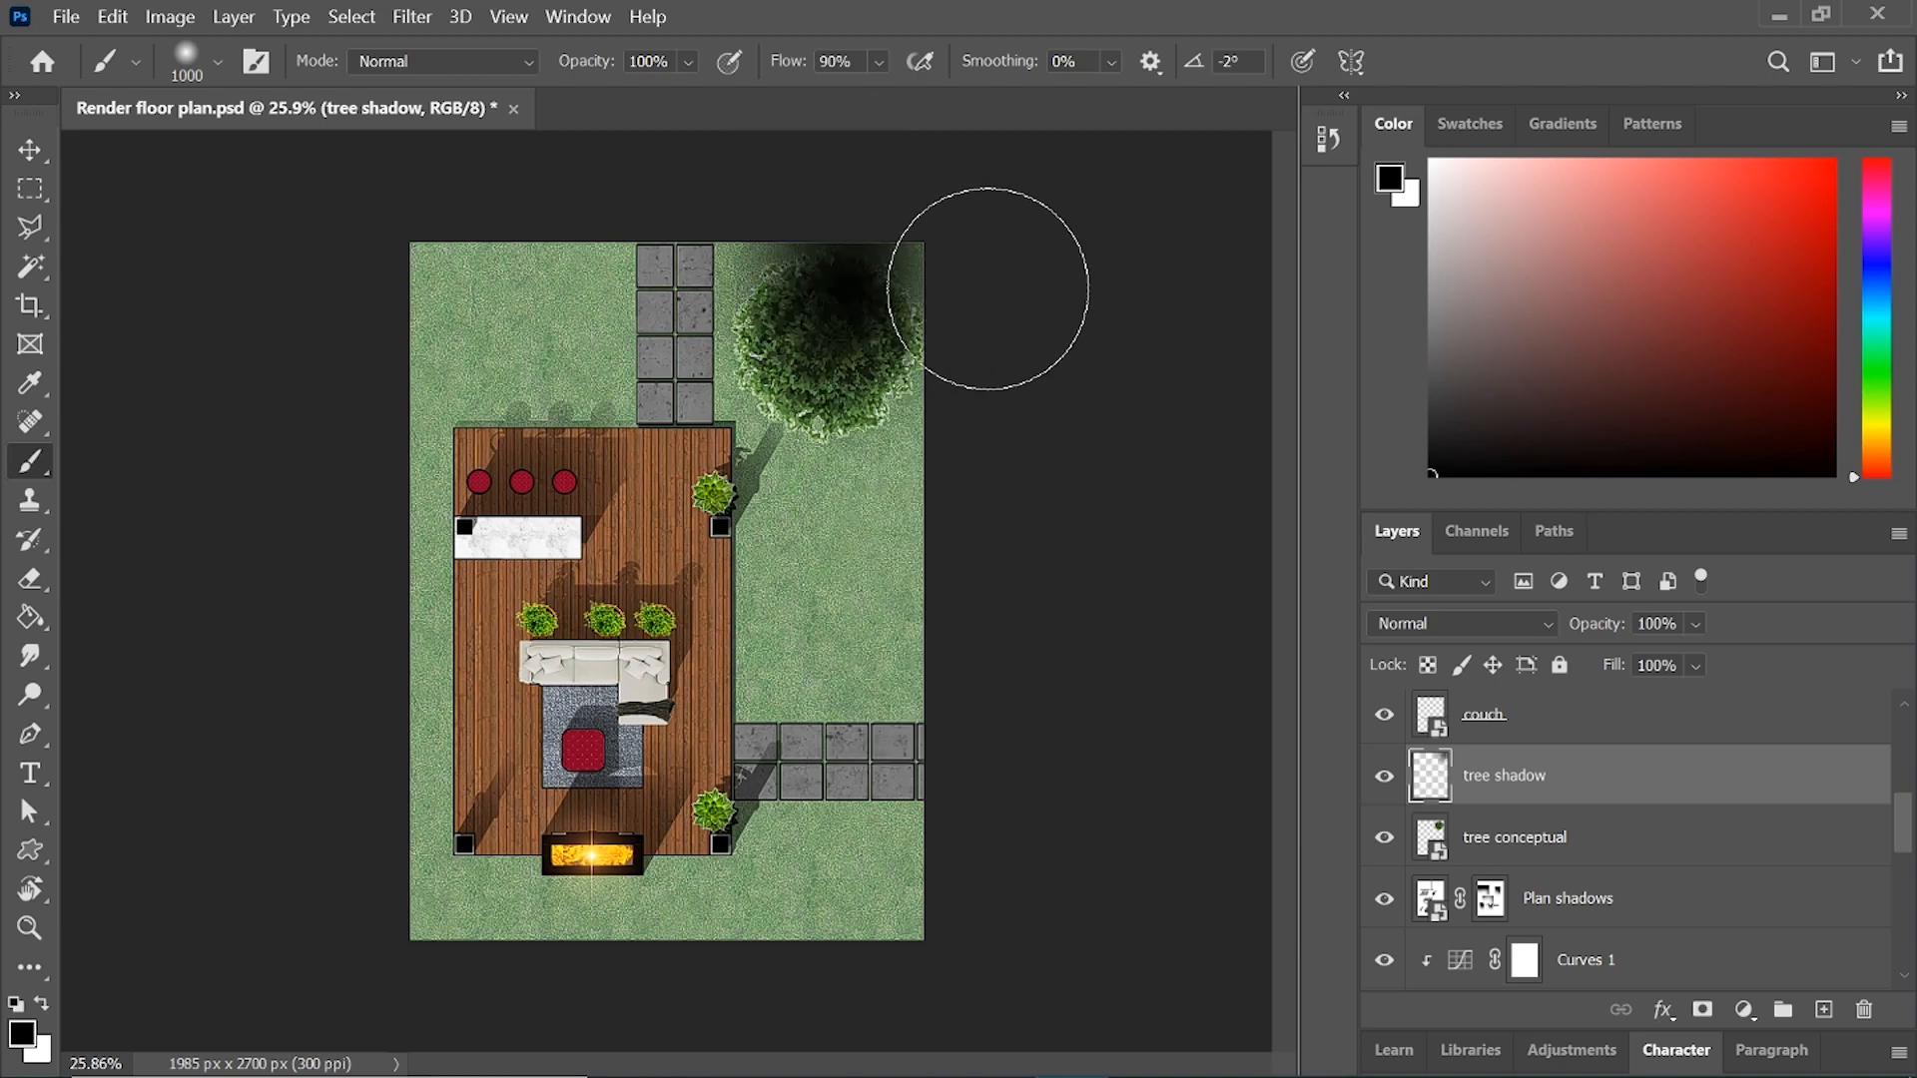
left_click(846, 327)
left_click(848, 320)
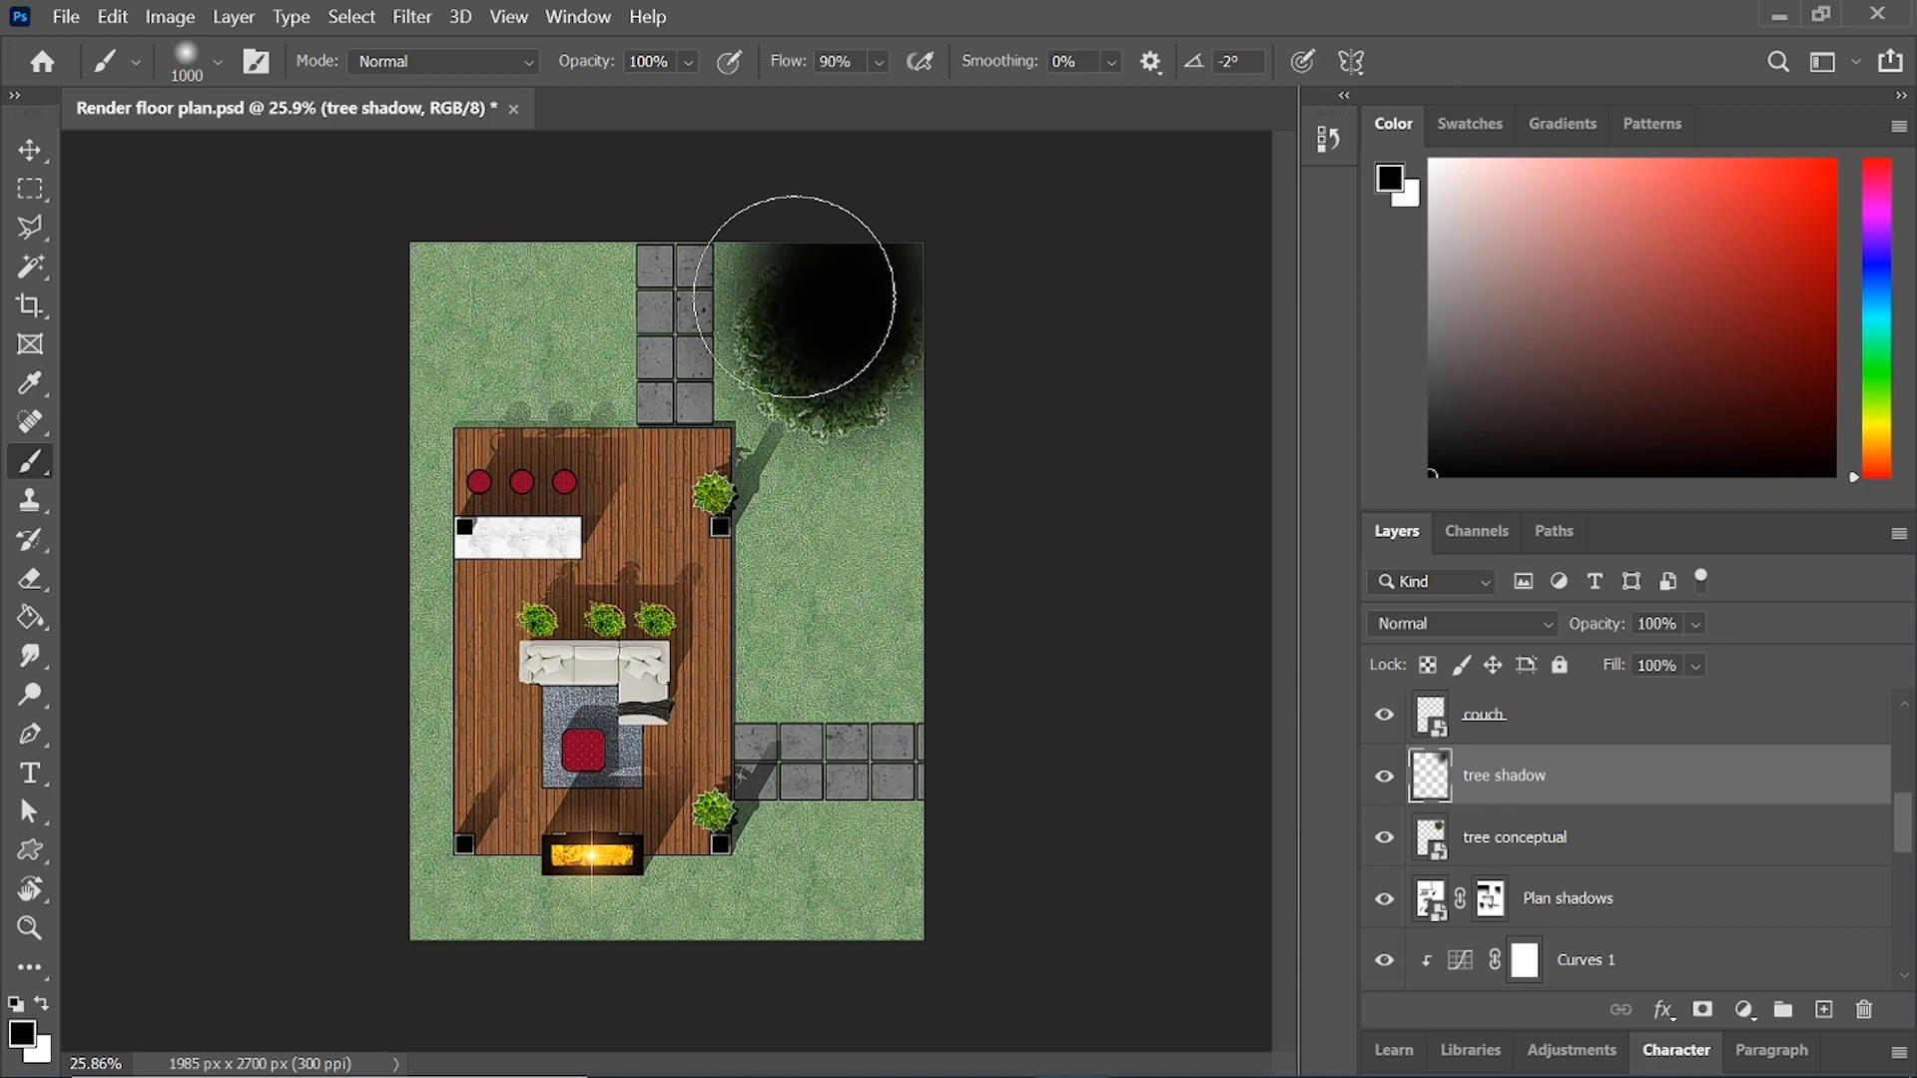
- Put the tree shadow layer beneath the tree conceptual layer, set its blend mode to Multiply, and lower its opacity
mouse_move(1450, 779)
left_mouse_down()
mouse_move(1523, 859)
mouse_move(1566, 869)
left_mouse_up()
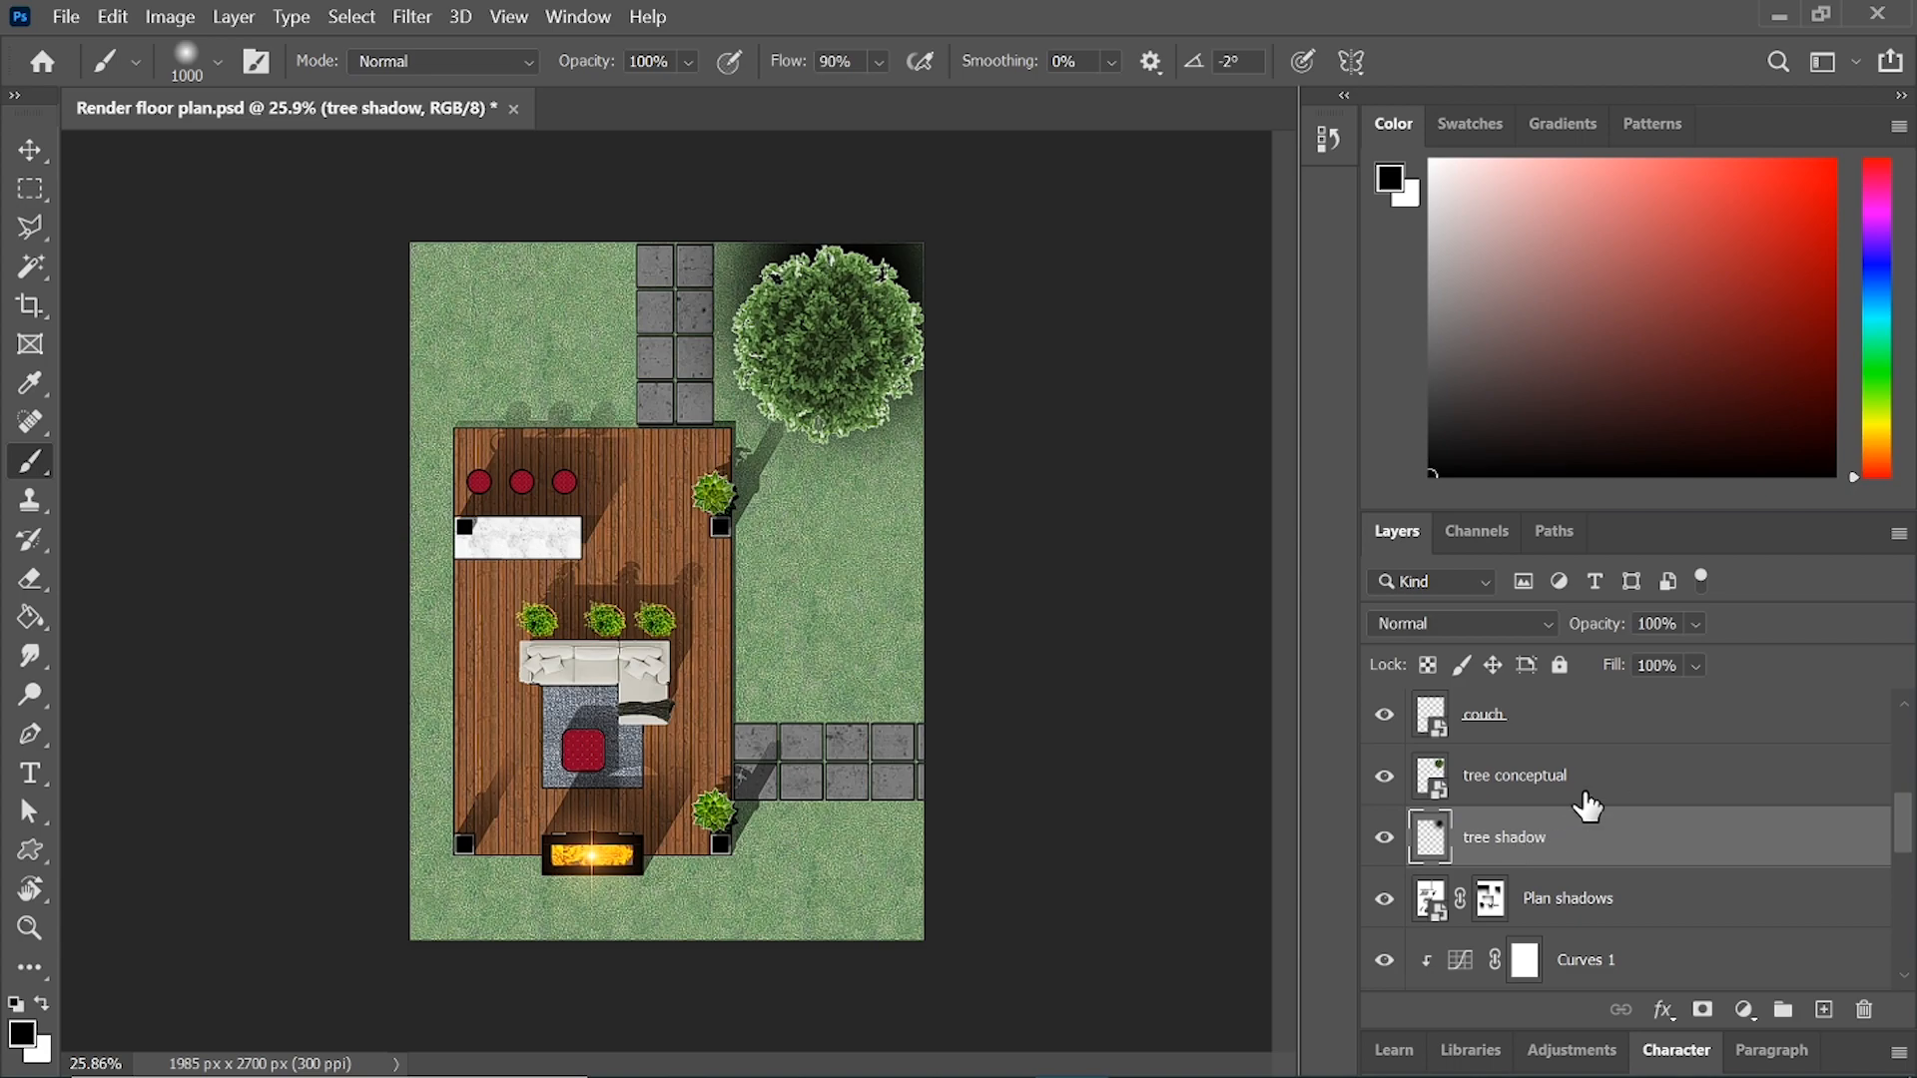
left_click(1505, 625)
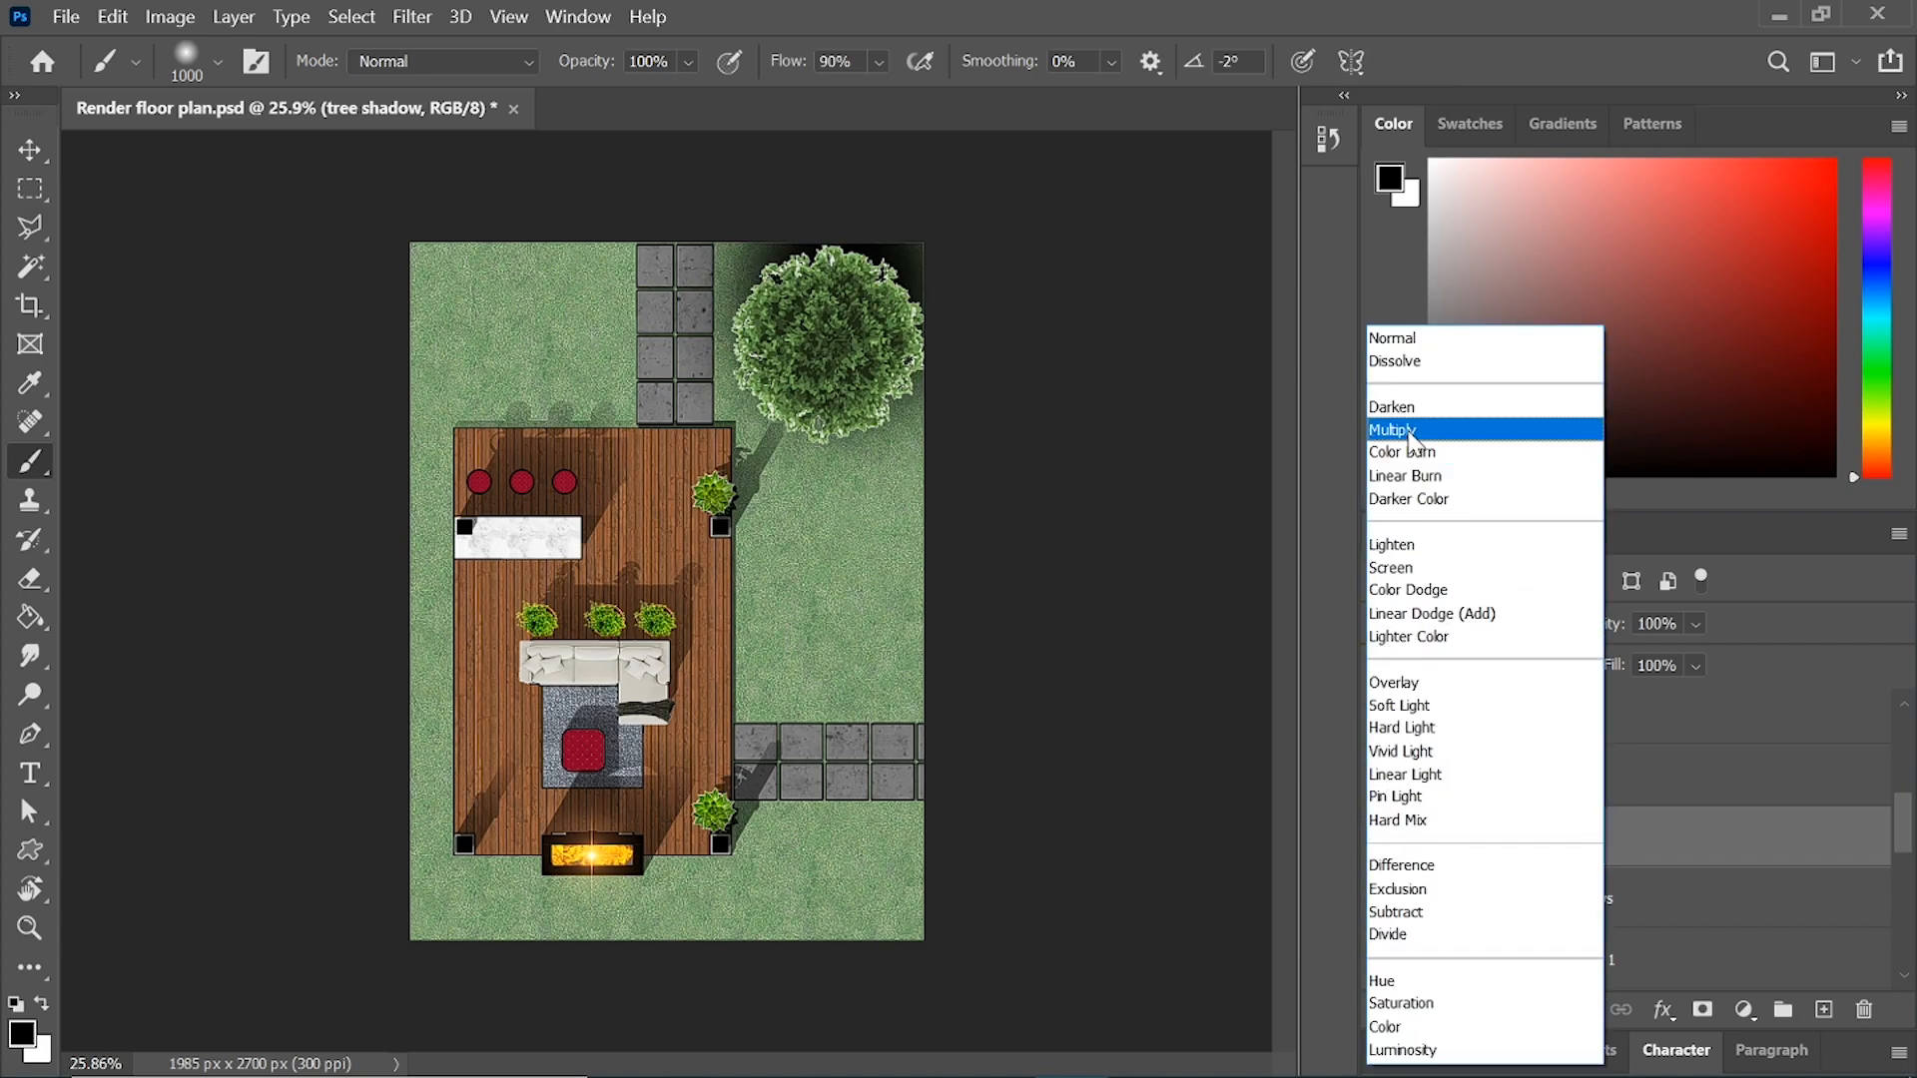
left_click(1418, 428)
left_click_drag(1628, 639, 1566, 642)
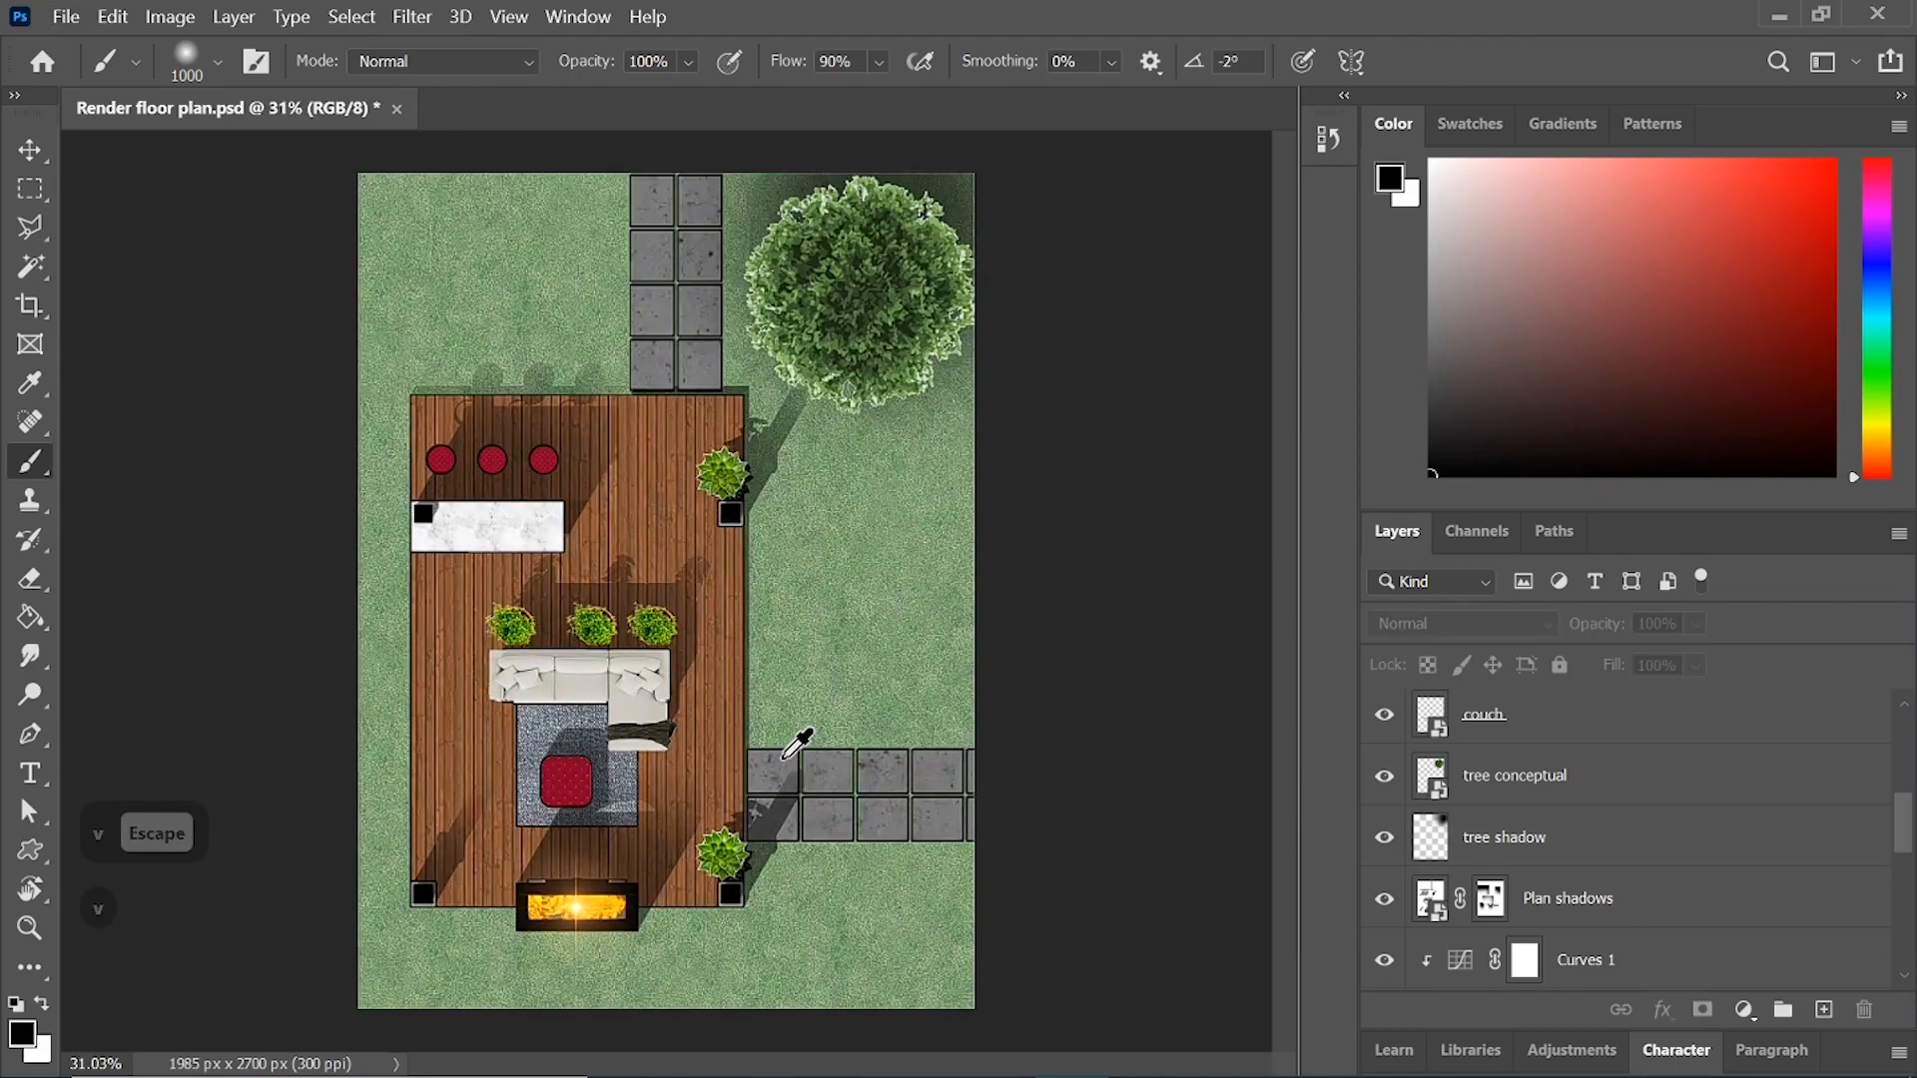
- Stamp all visible layers into a new merged layer above the halo lens flare layer
scroll(789, 748, "down", 2)
scroll(790, 737, "up", 1)
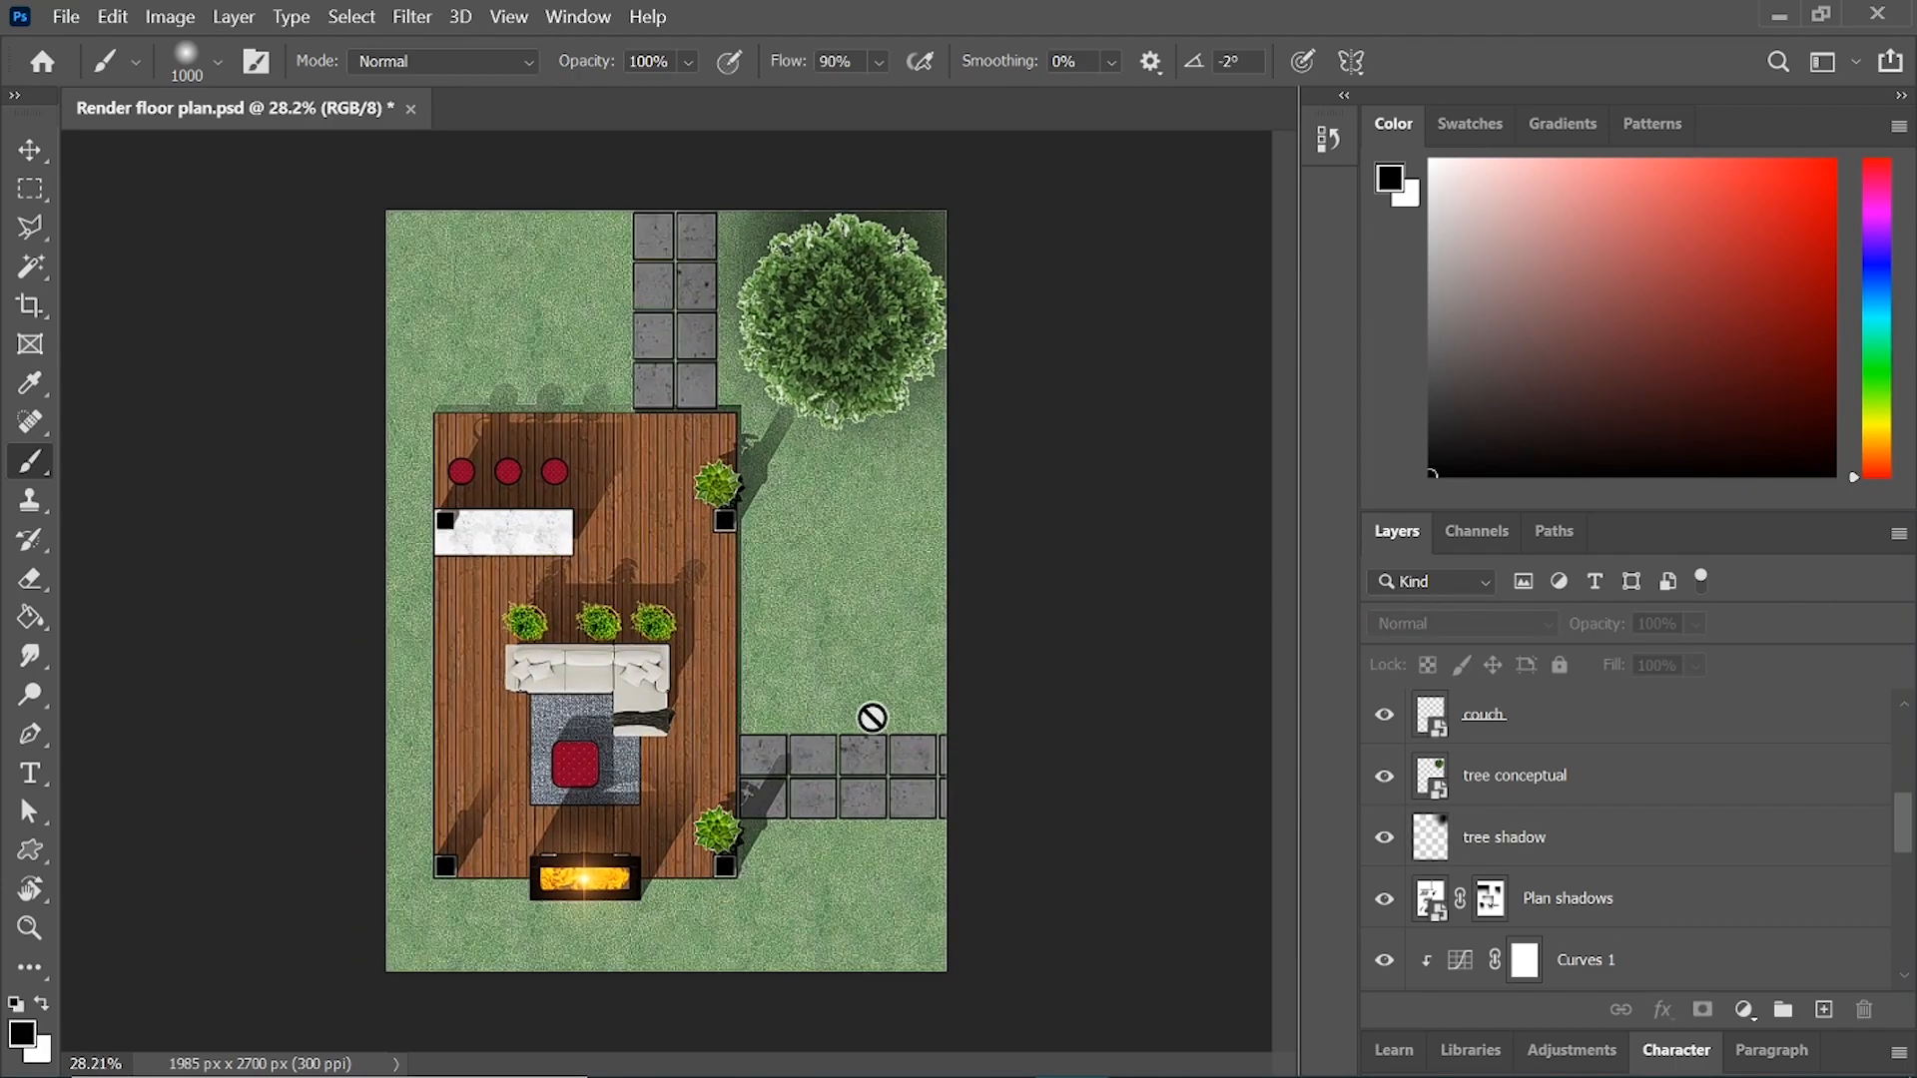
scroll(1493, 758, "up", 5)
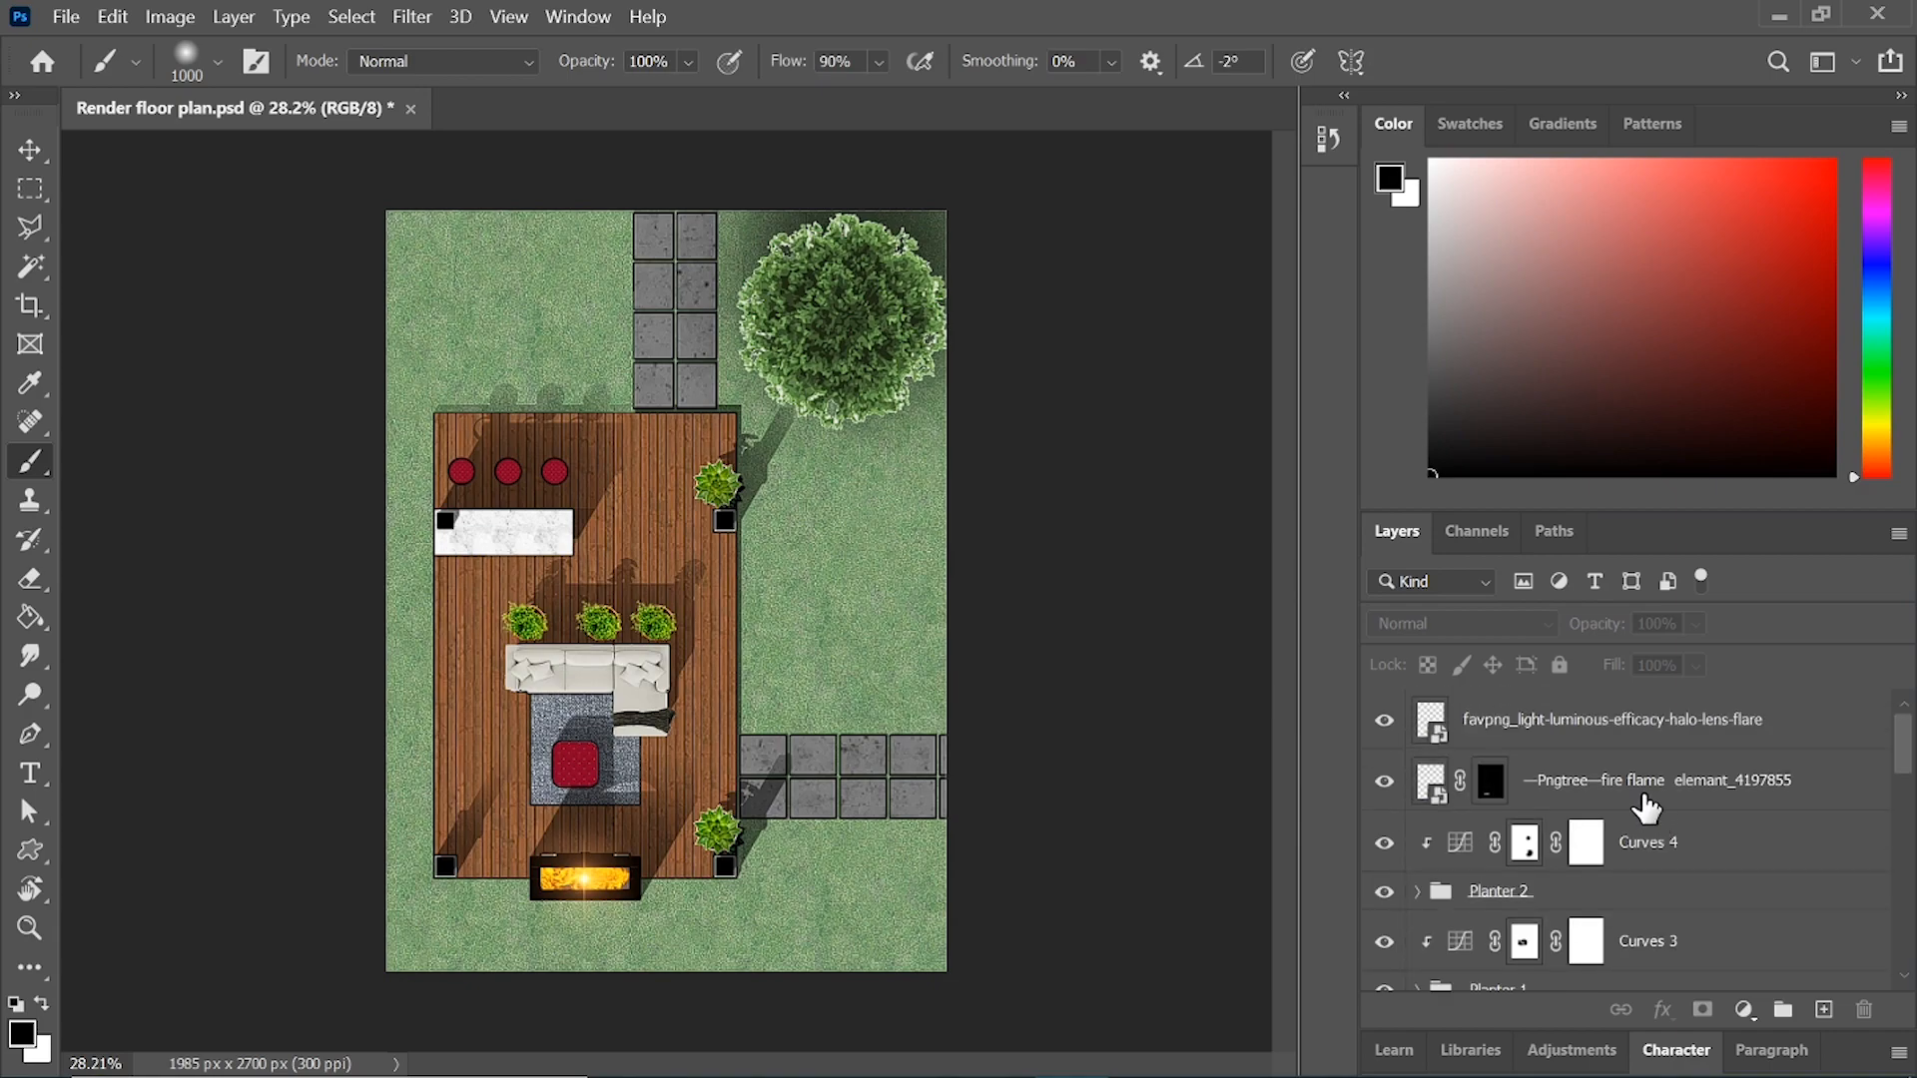
left_click(1600, 744)
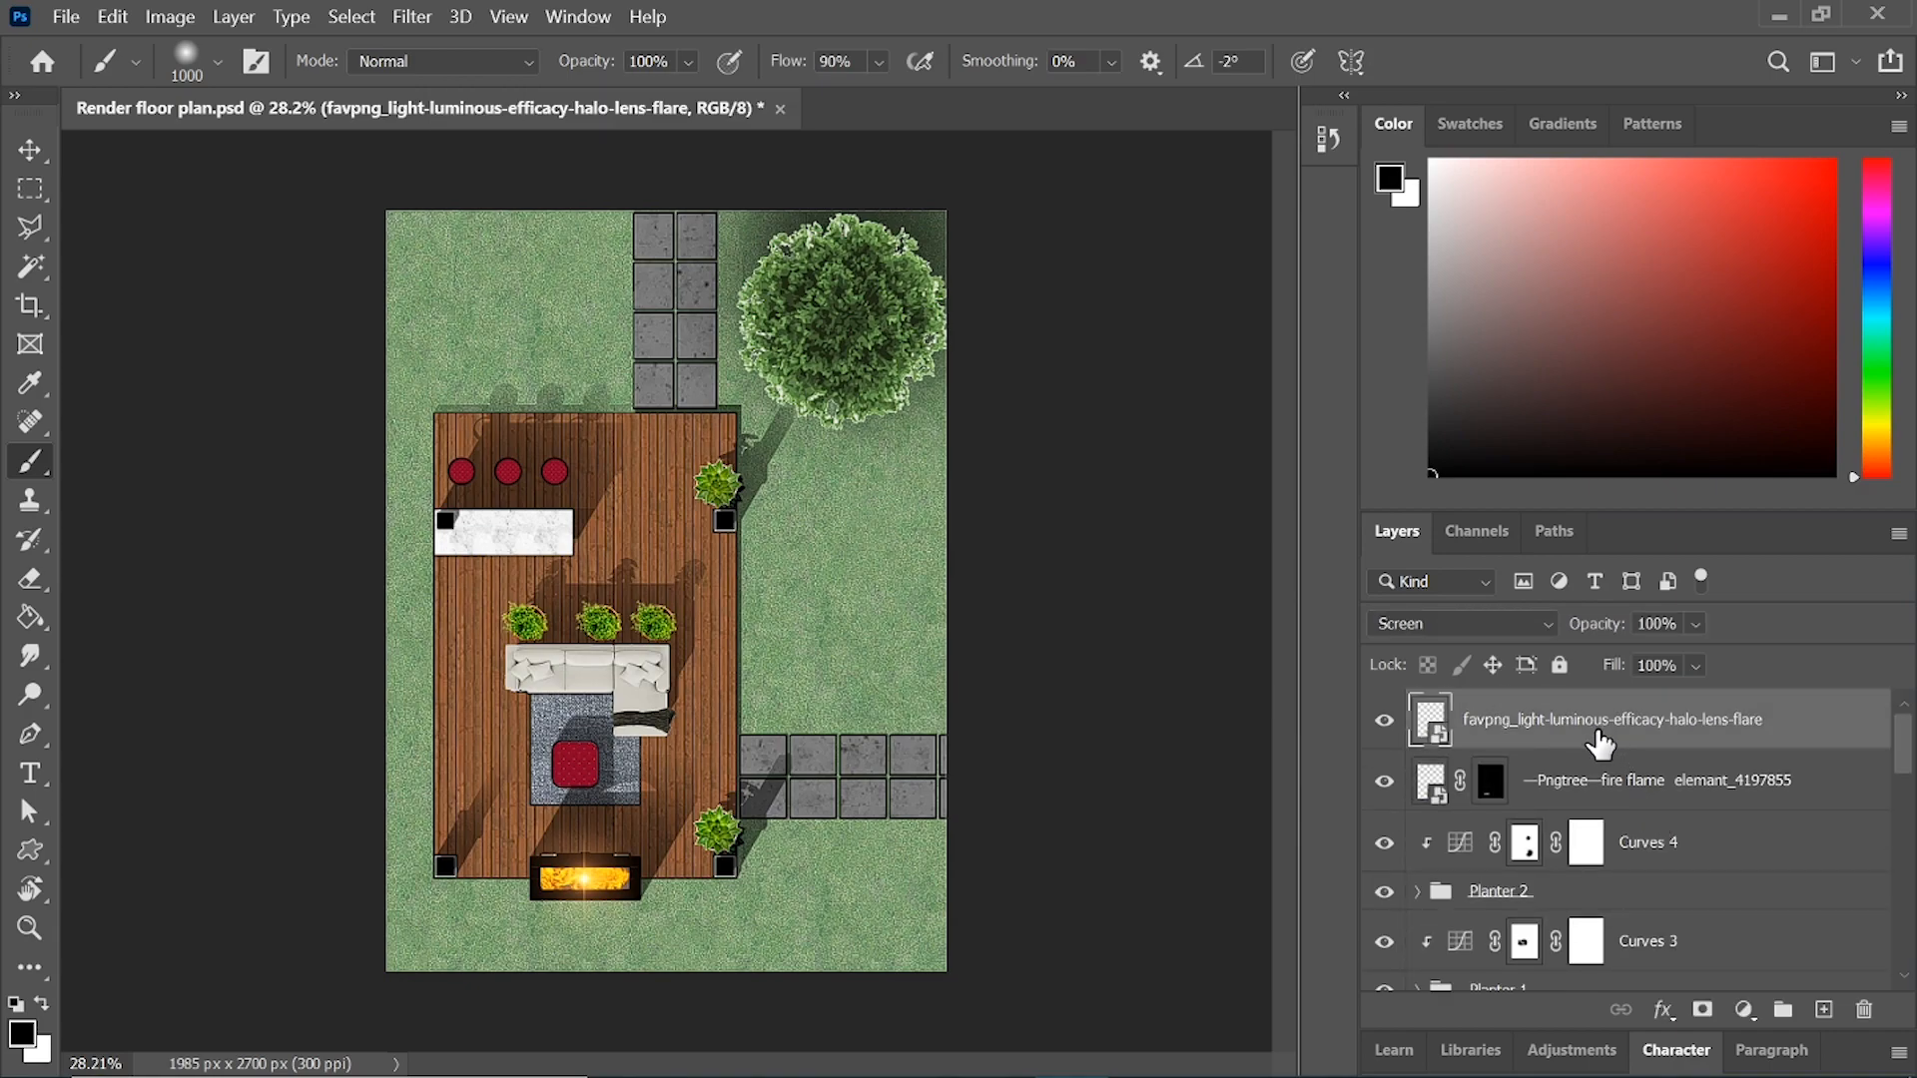
key("ctrl+alt+shift+e")
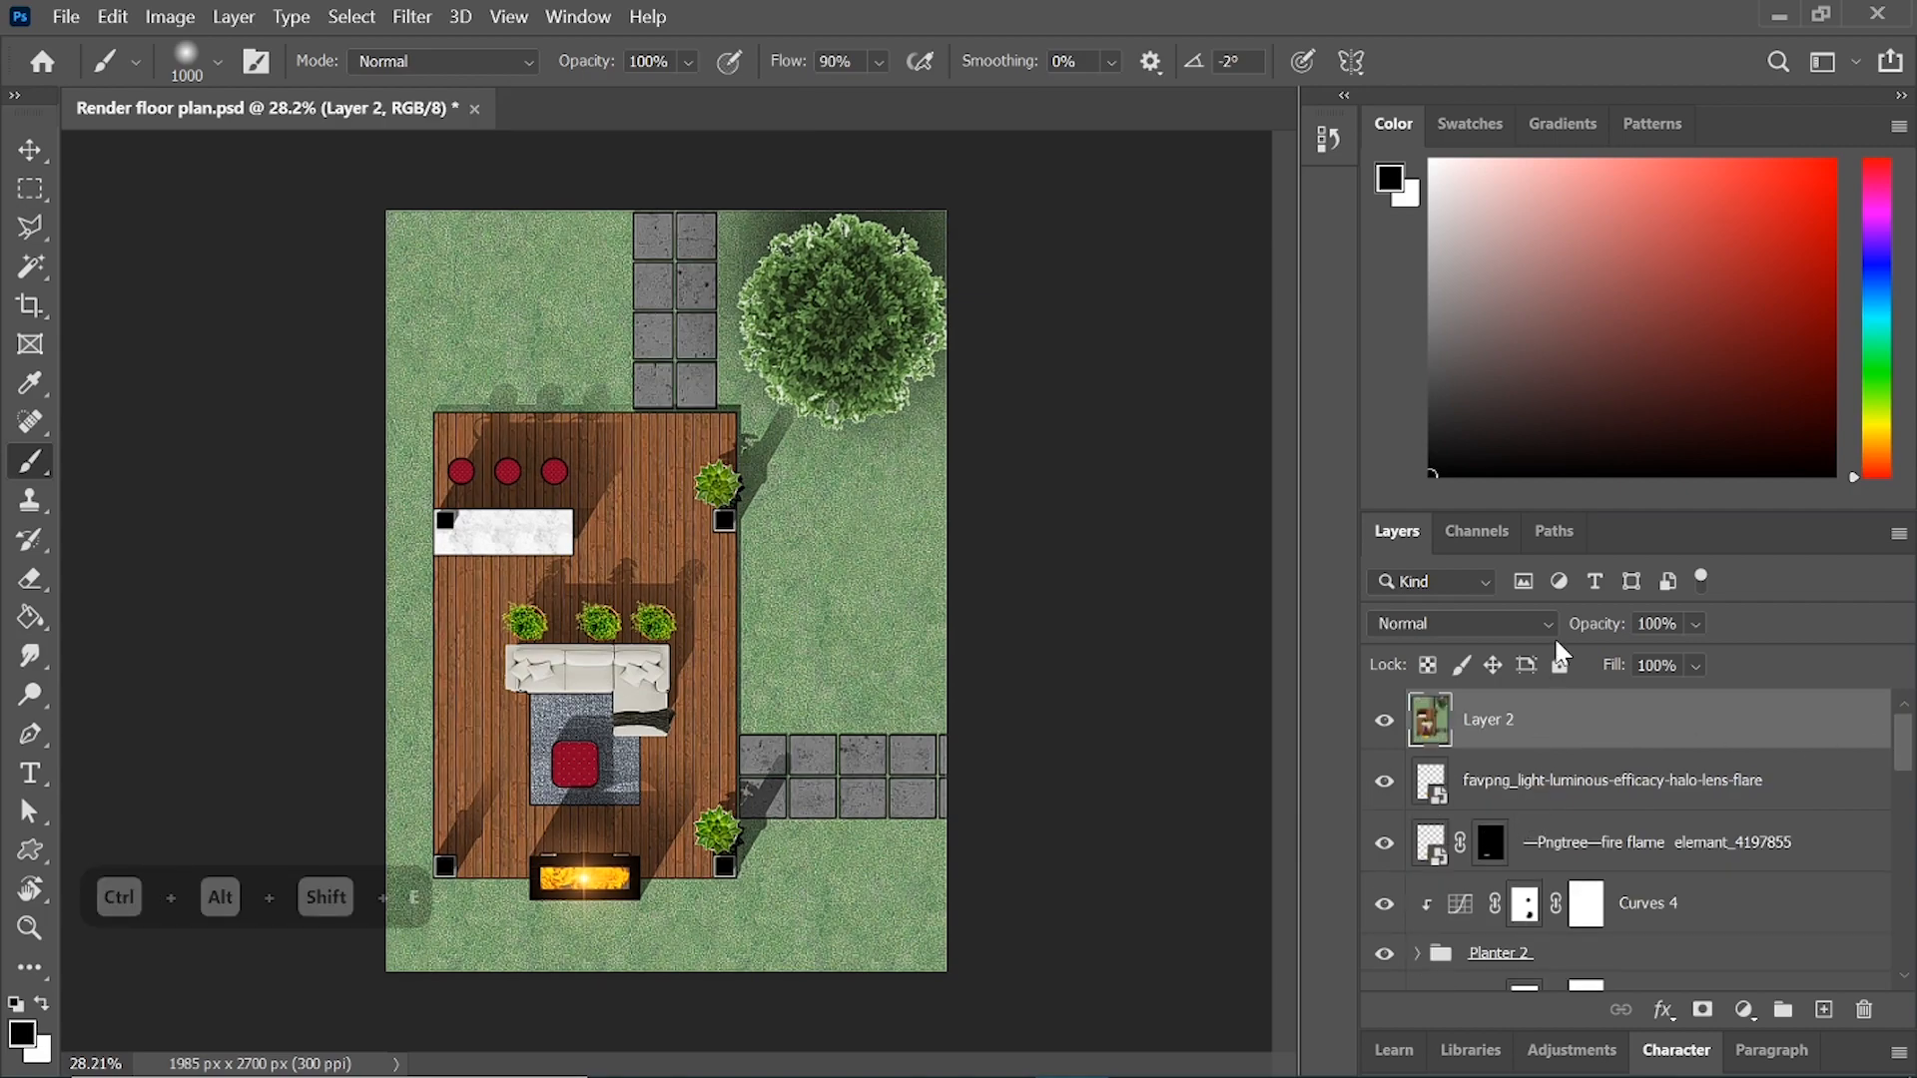
- Add a Curves adjustment above the merged layer and shape an S-curve that lifts the highlights and deepens the shadows
left_click(1747, 1010)
left_click(1768, 622)
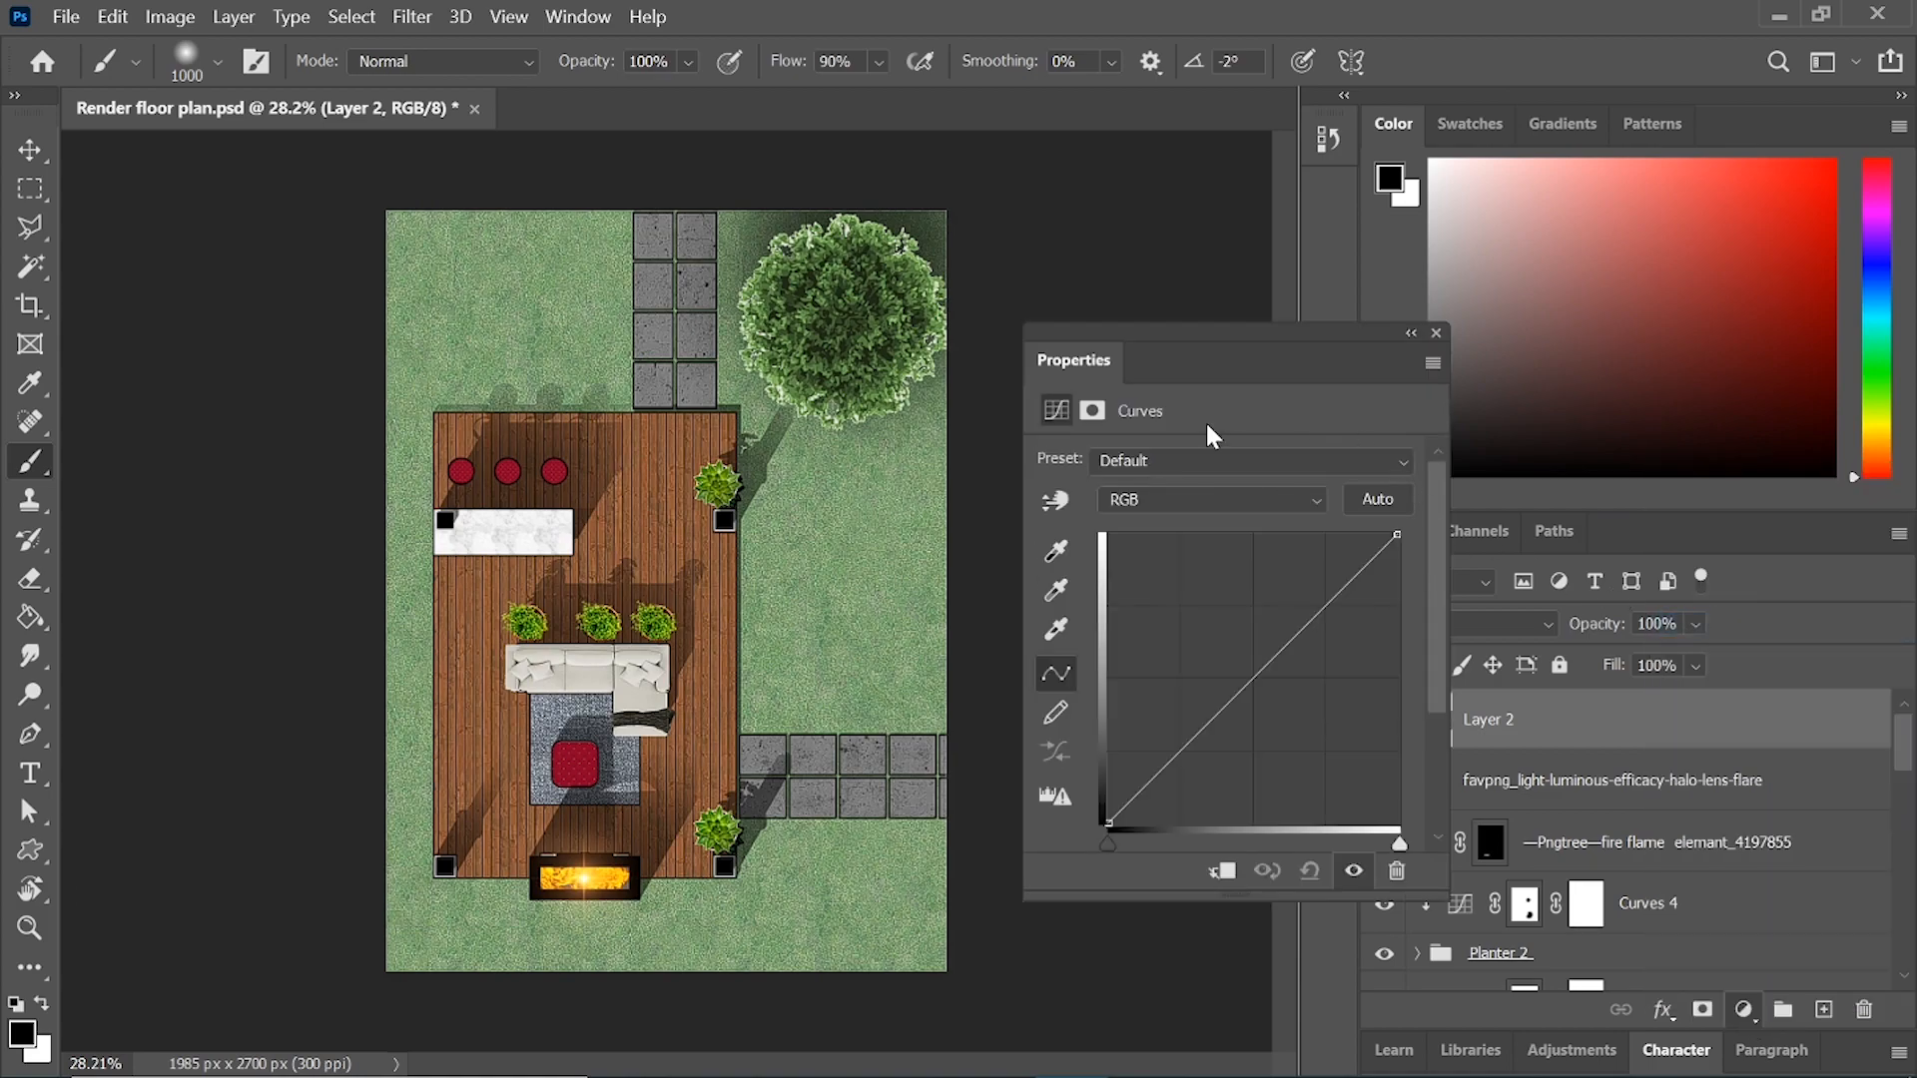
left_click_drag(1374, 547, 1369, 544)
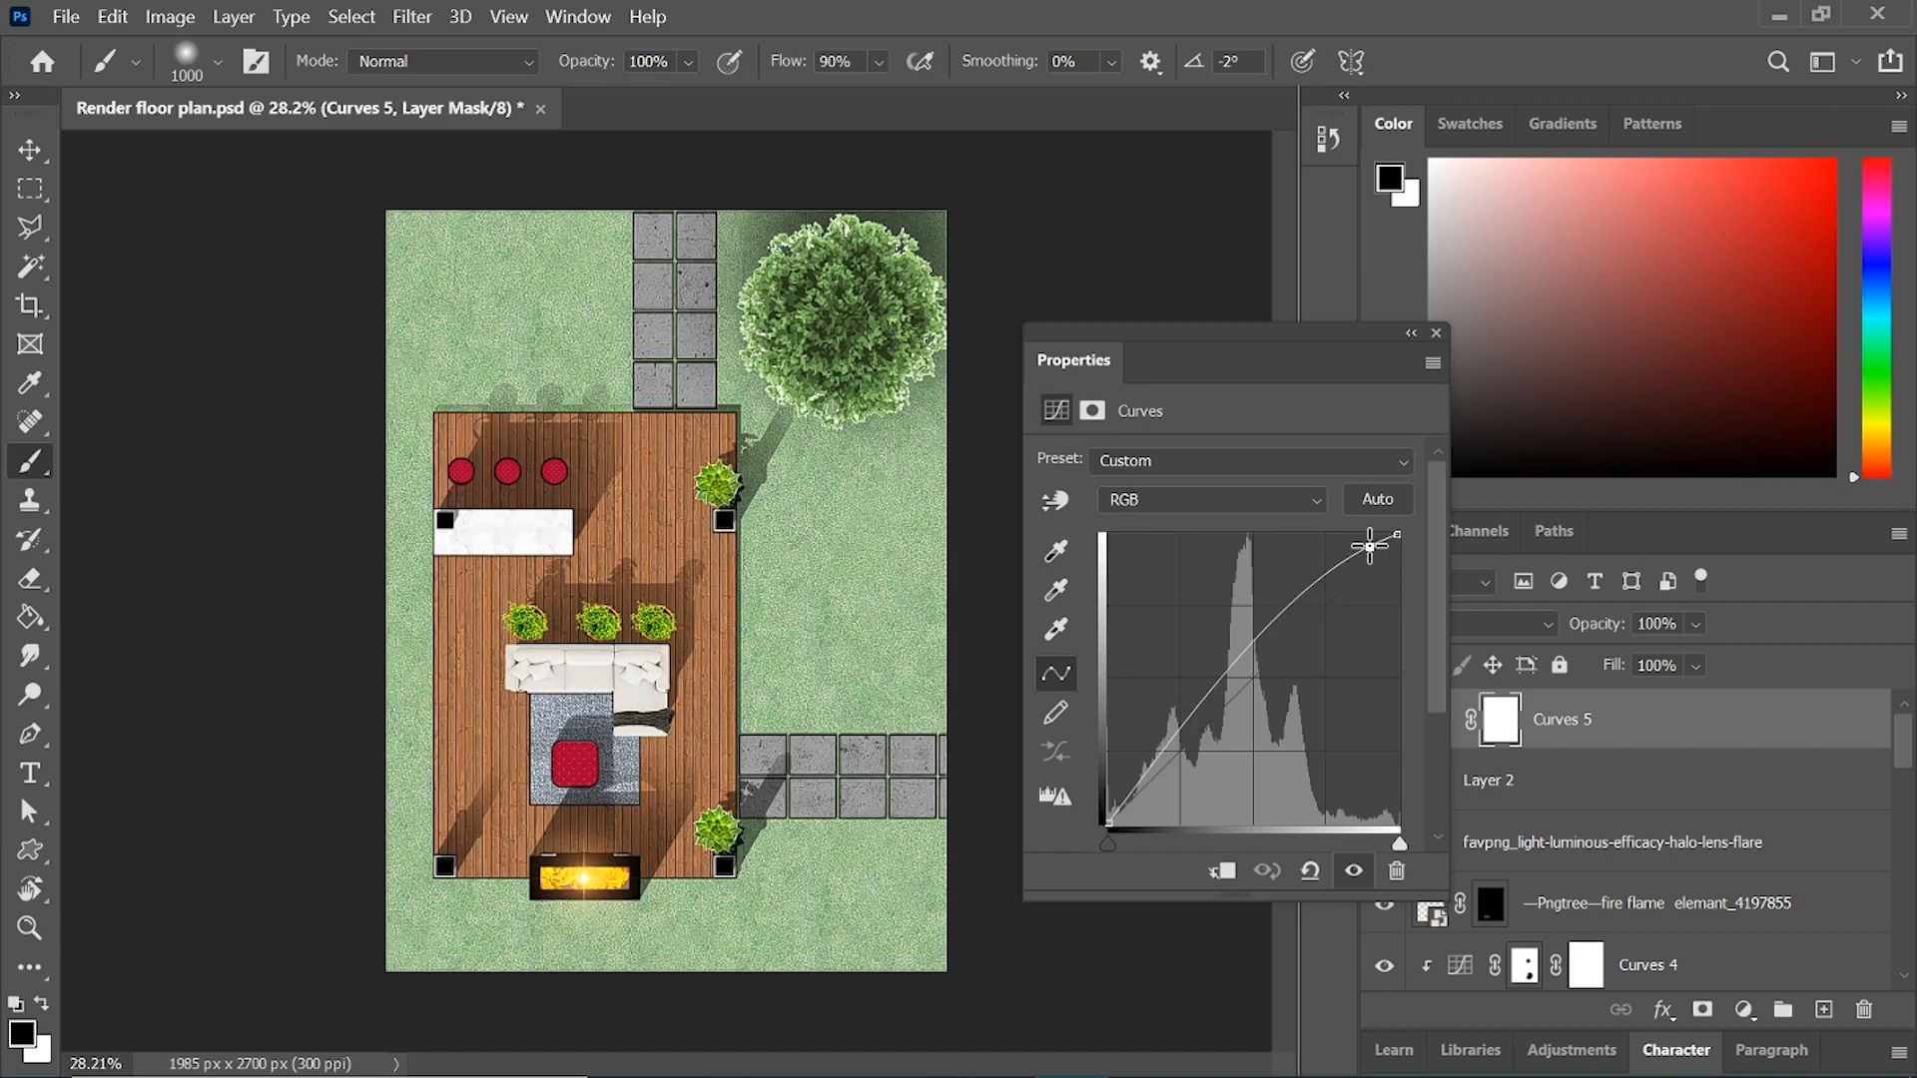
left_click_drag(1160, 760, 1135, 804)
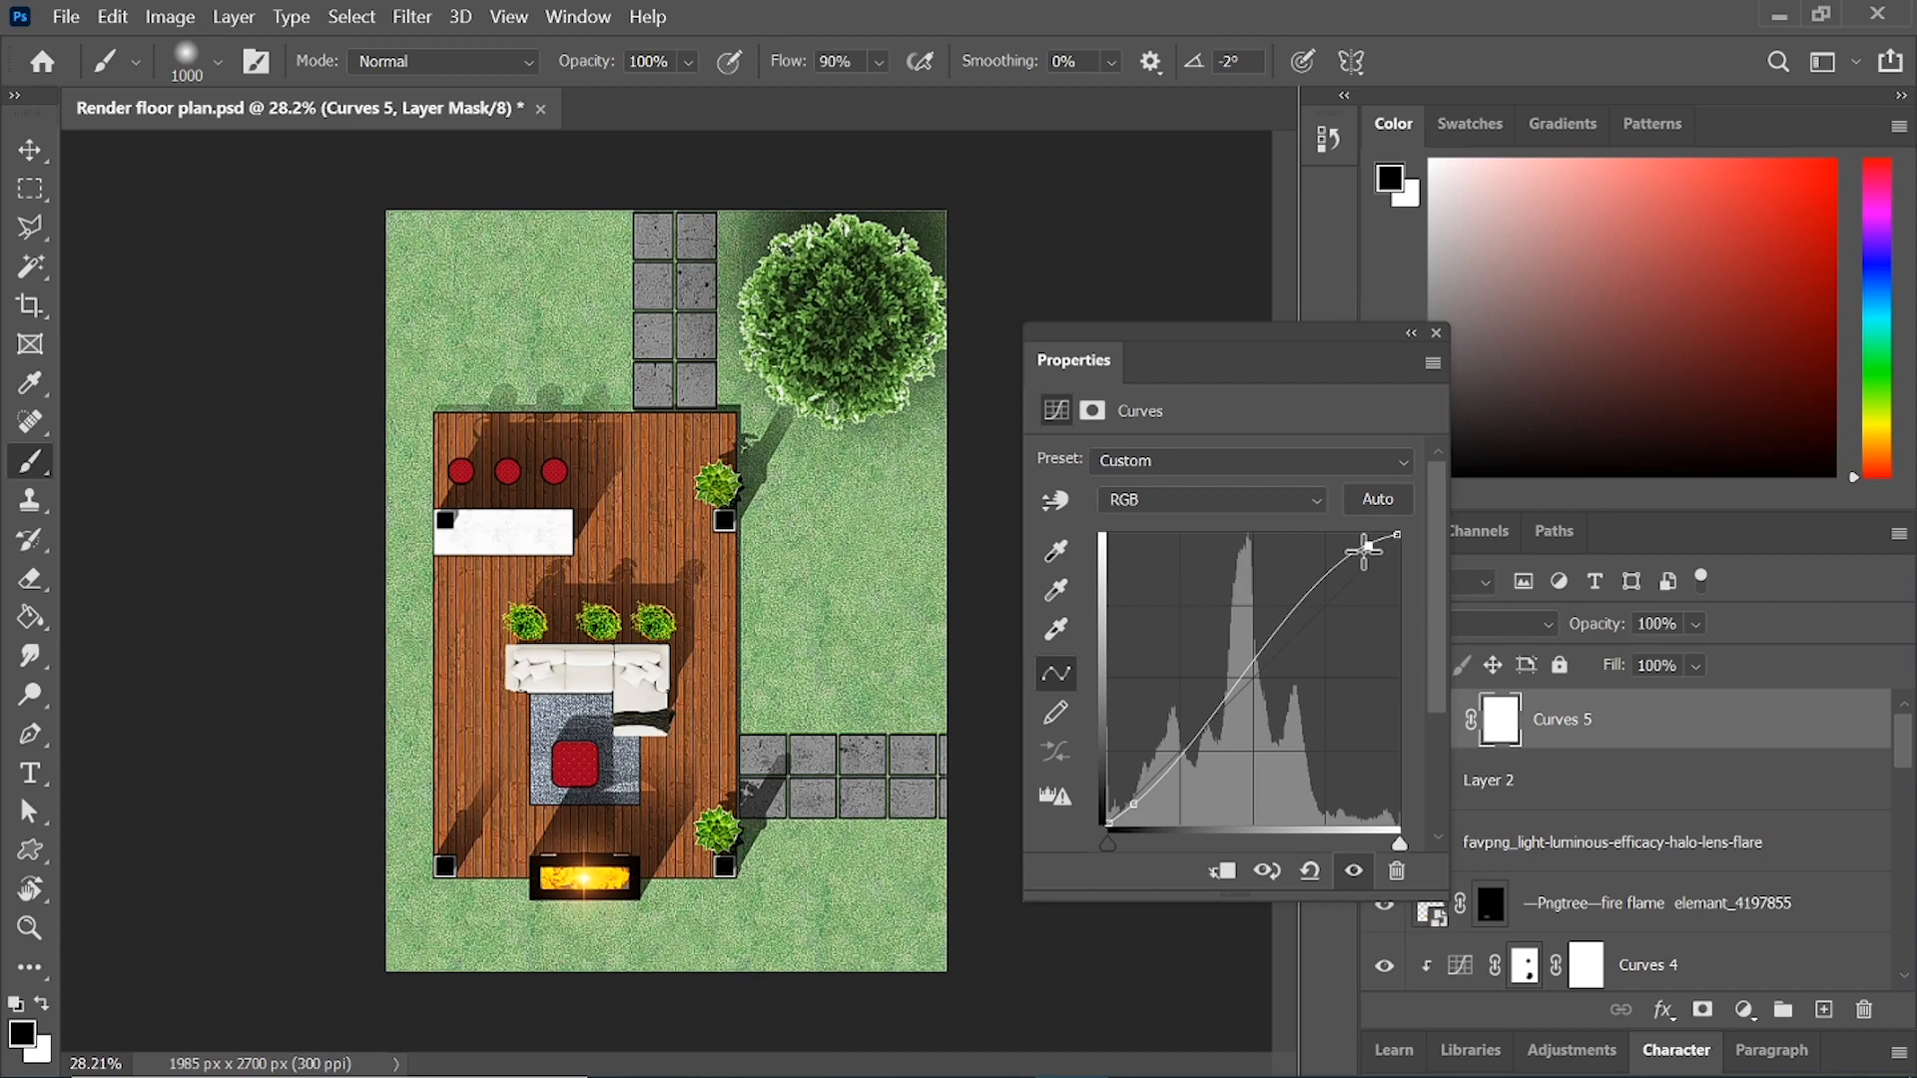
left_click_drag(1363, 549, 1366, 552)
left_click(1437, 332)
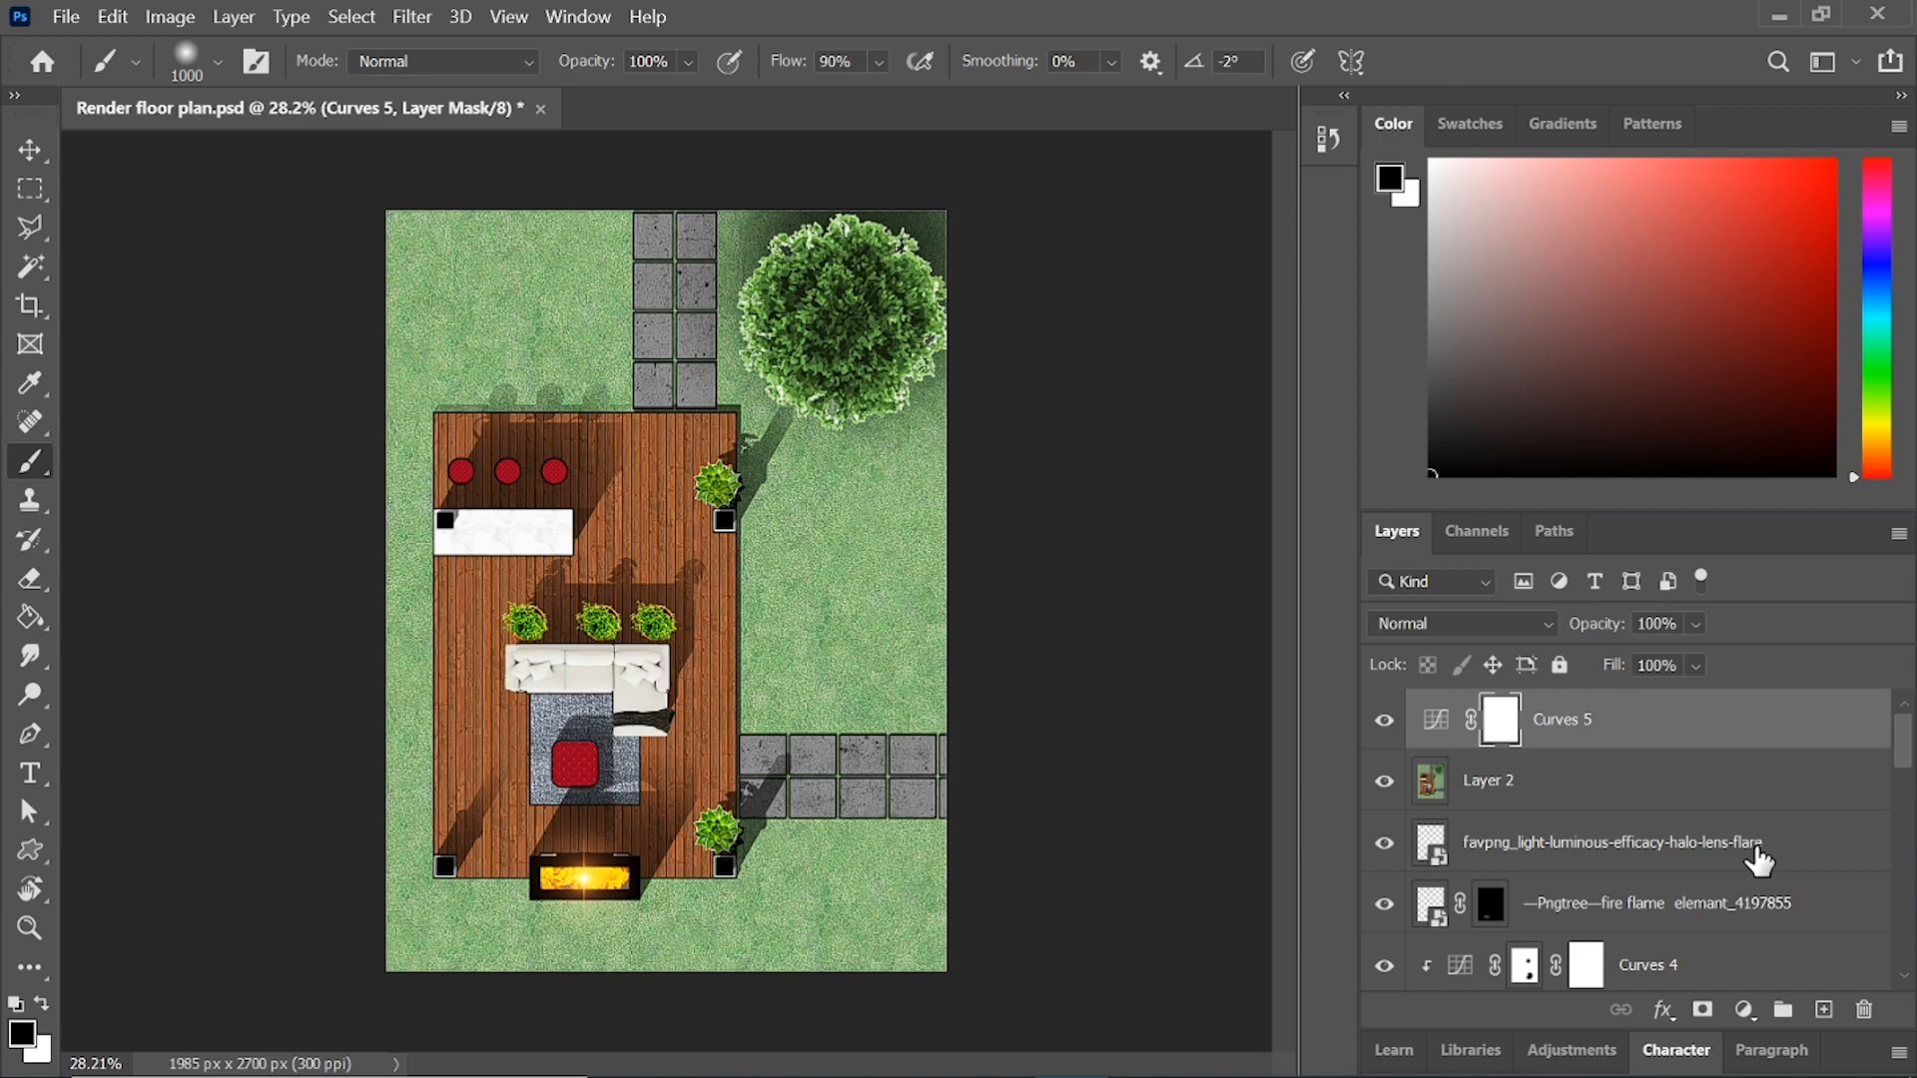
- Save the document and add a Color Balance adjustment above Curves 5 with the Midtones Yellow–Blue value at +14
key("ctrl+s")
left_click(1745, 1010)
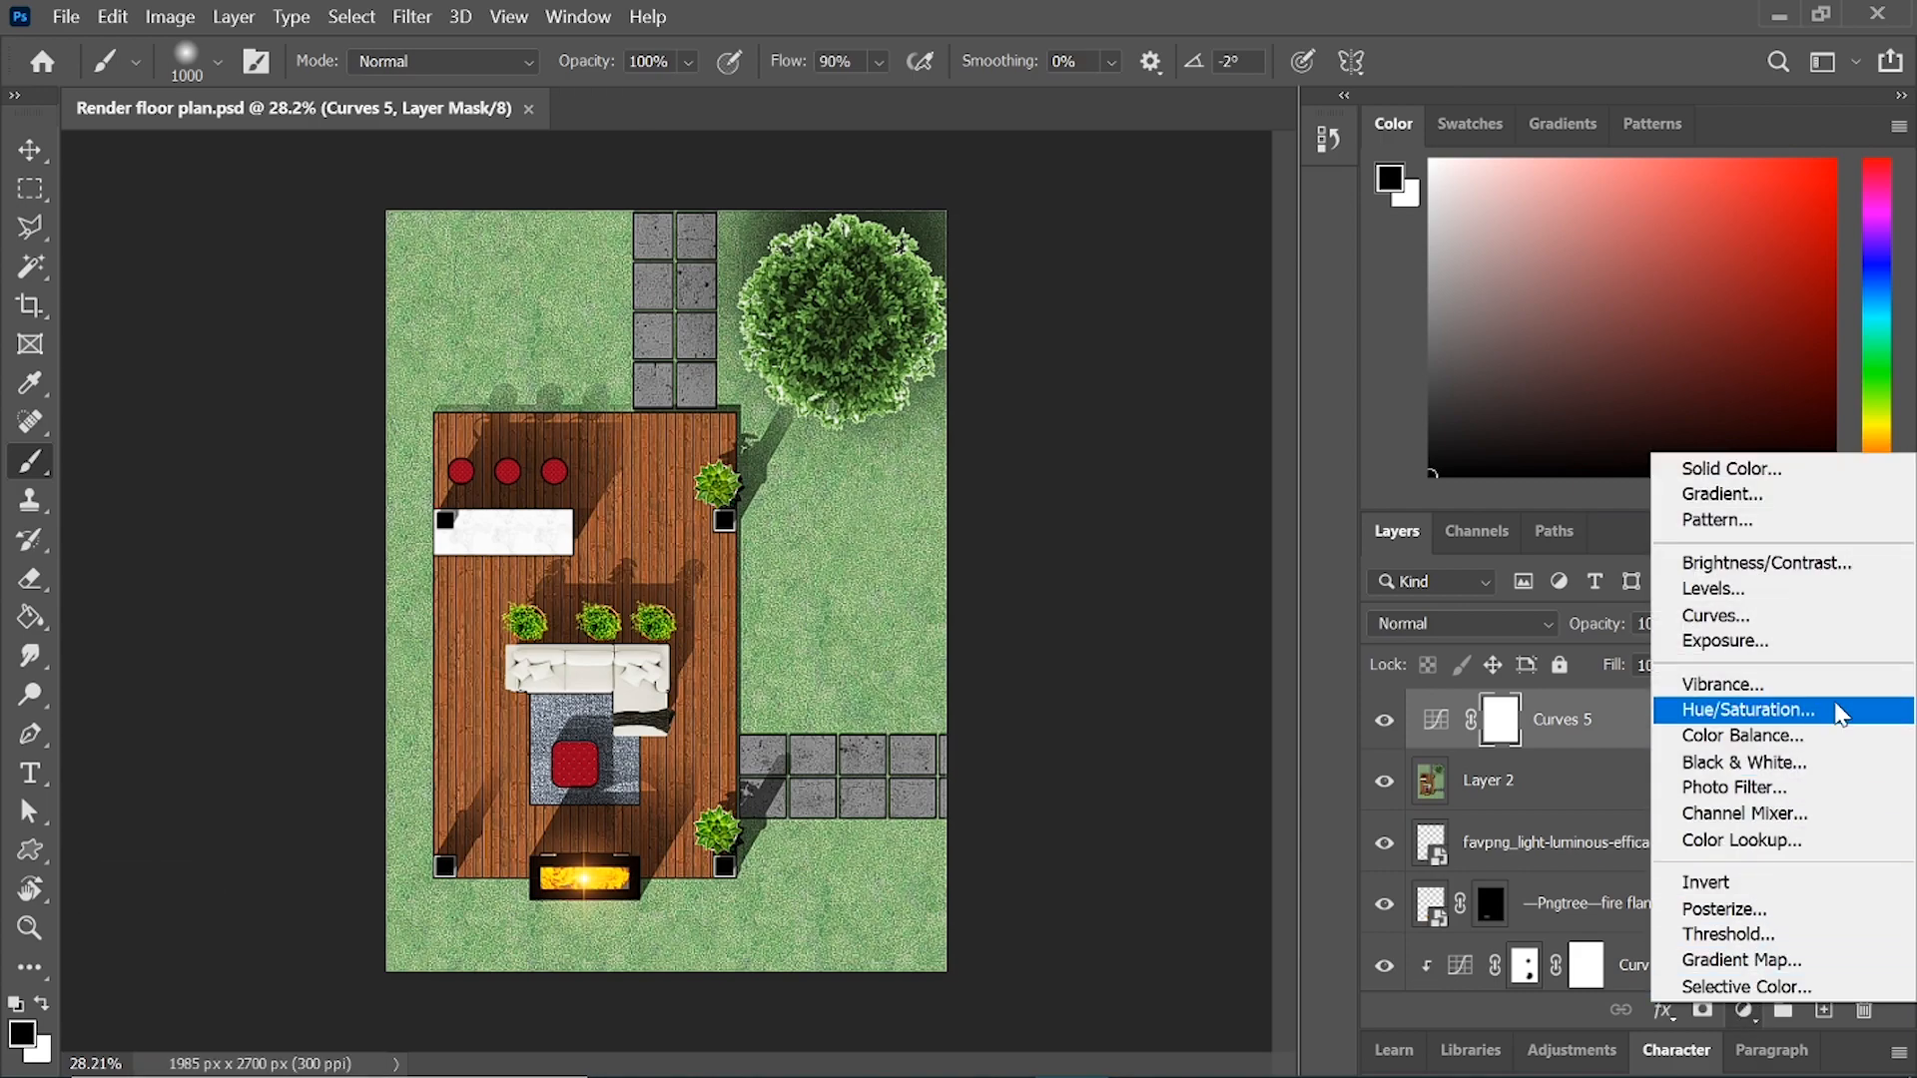
left_click(1724, 741)
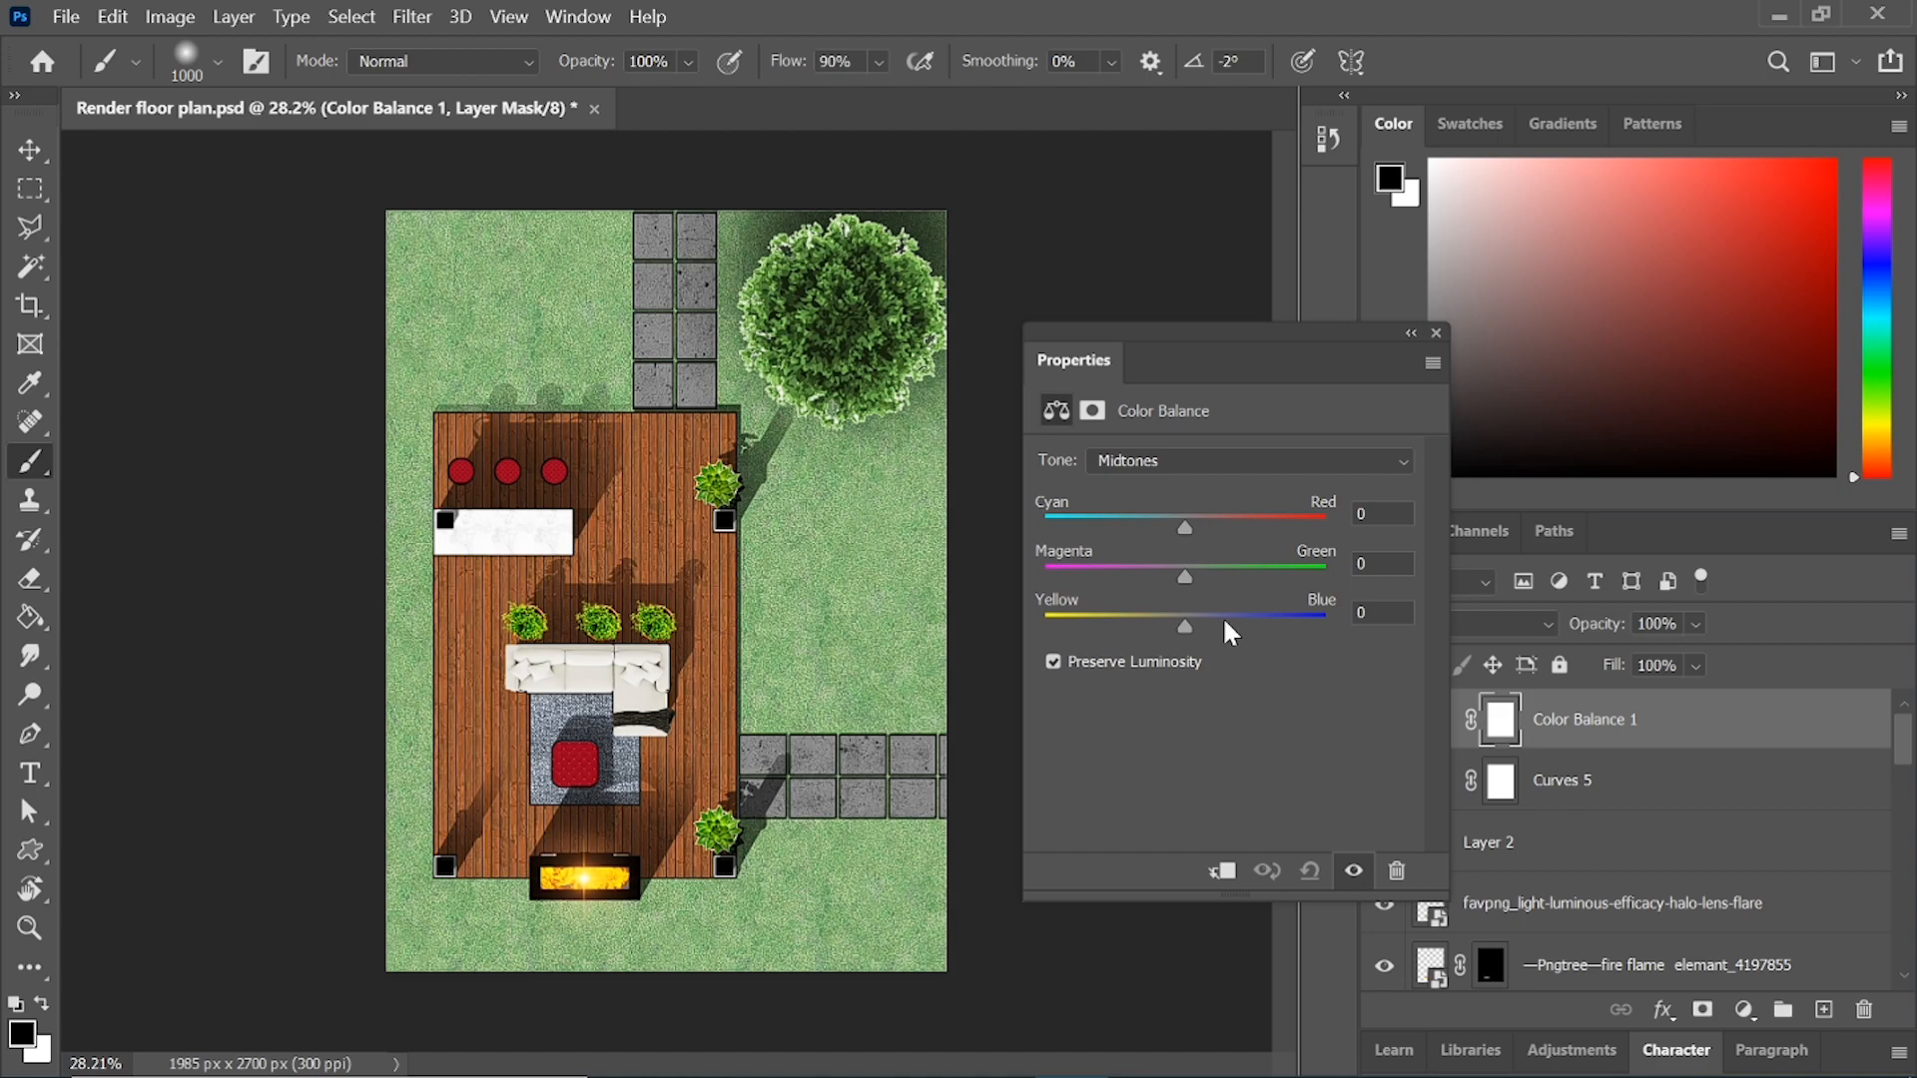
left_click_drag(1185, 625, 1204, 625)
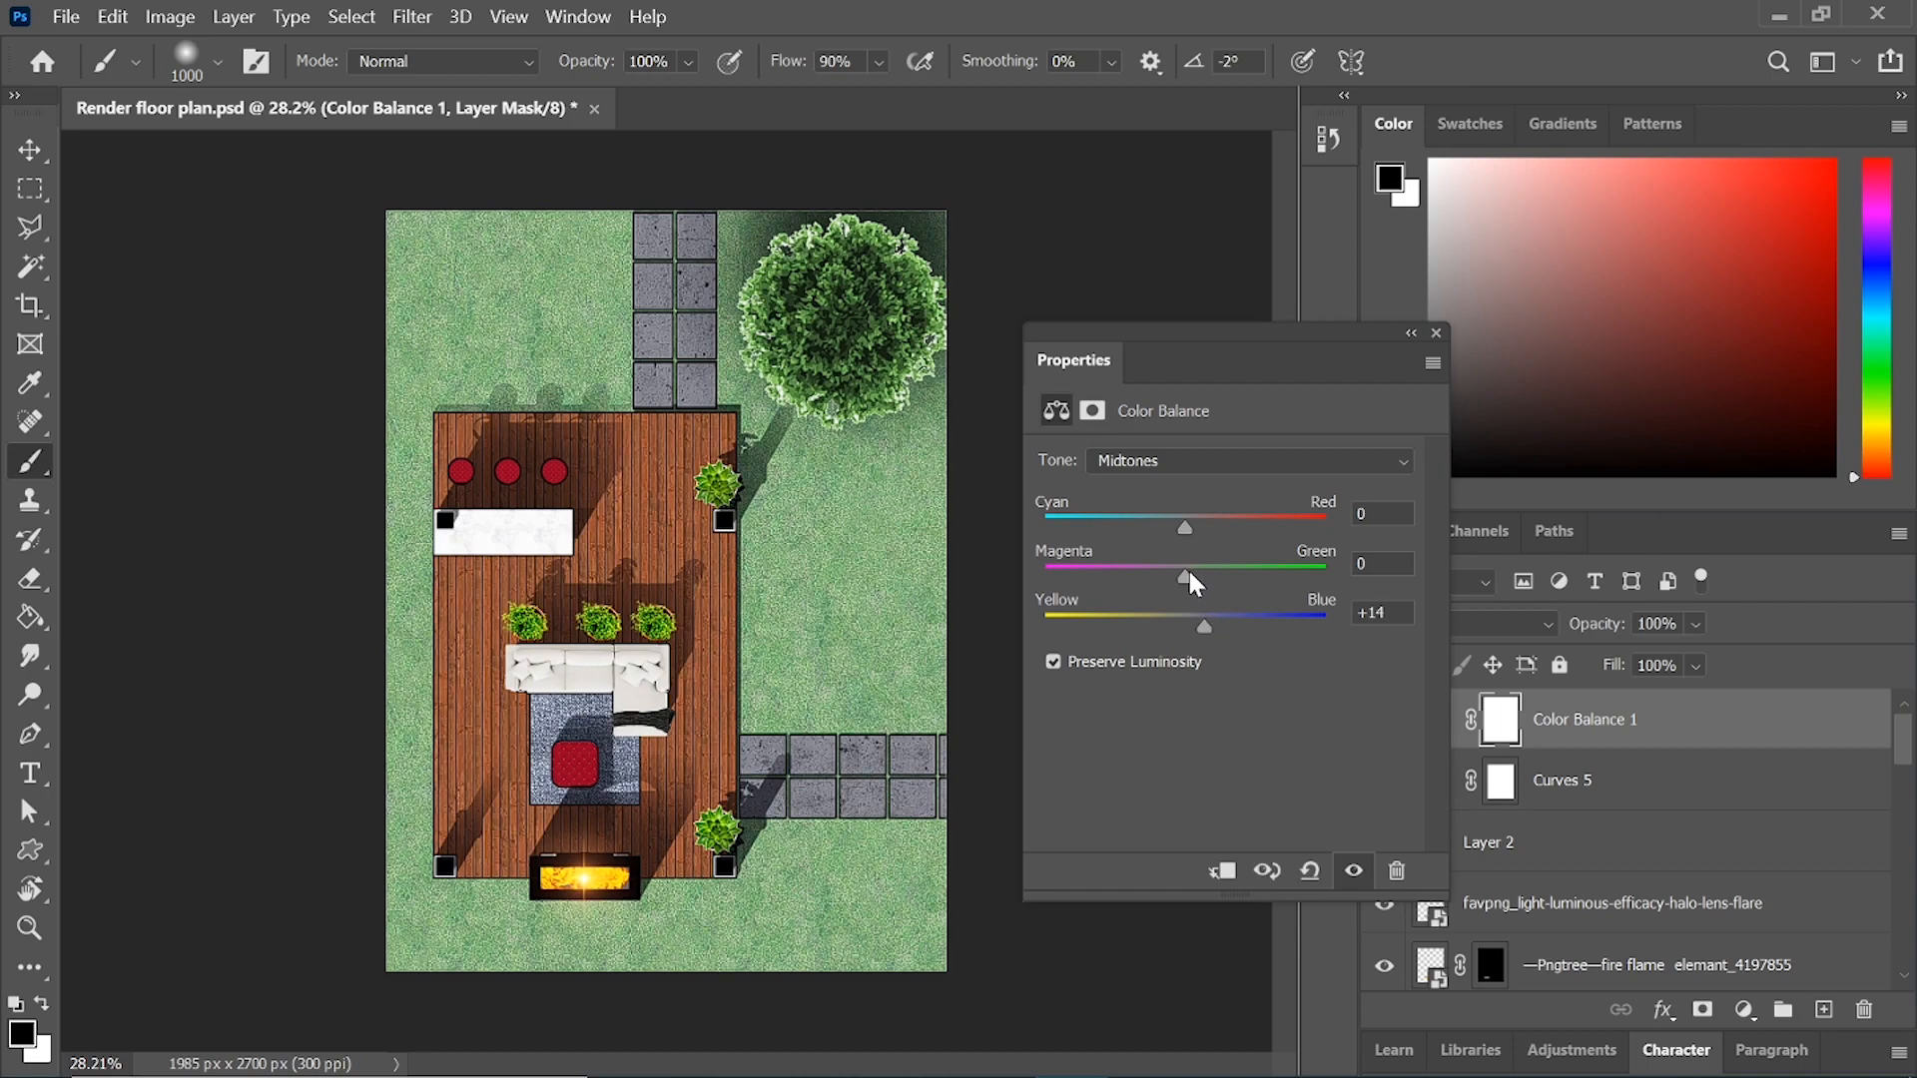
left_click(1250, 460)
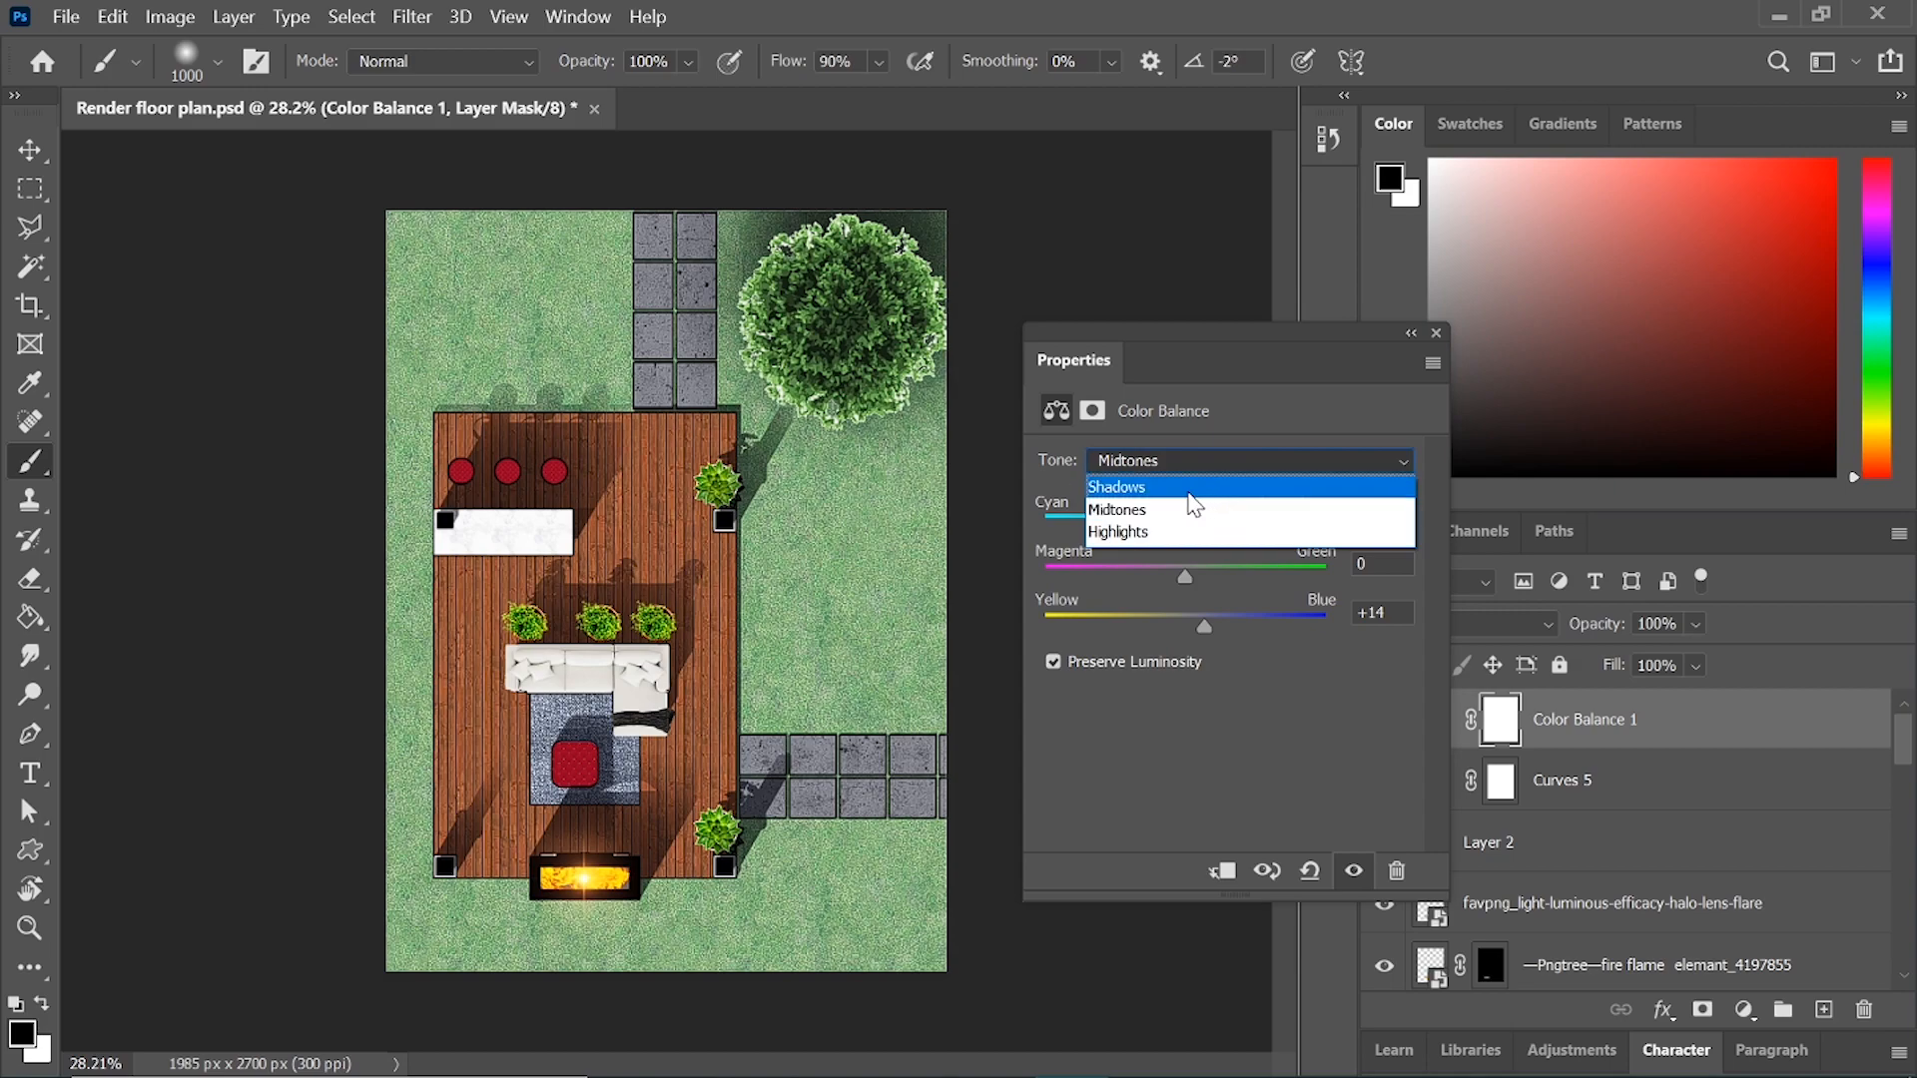
left_click(1195, 487)
left_click(1436, 334)
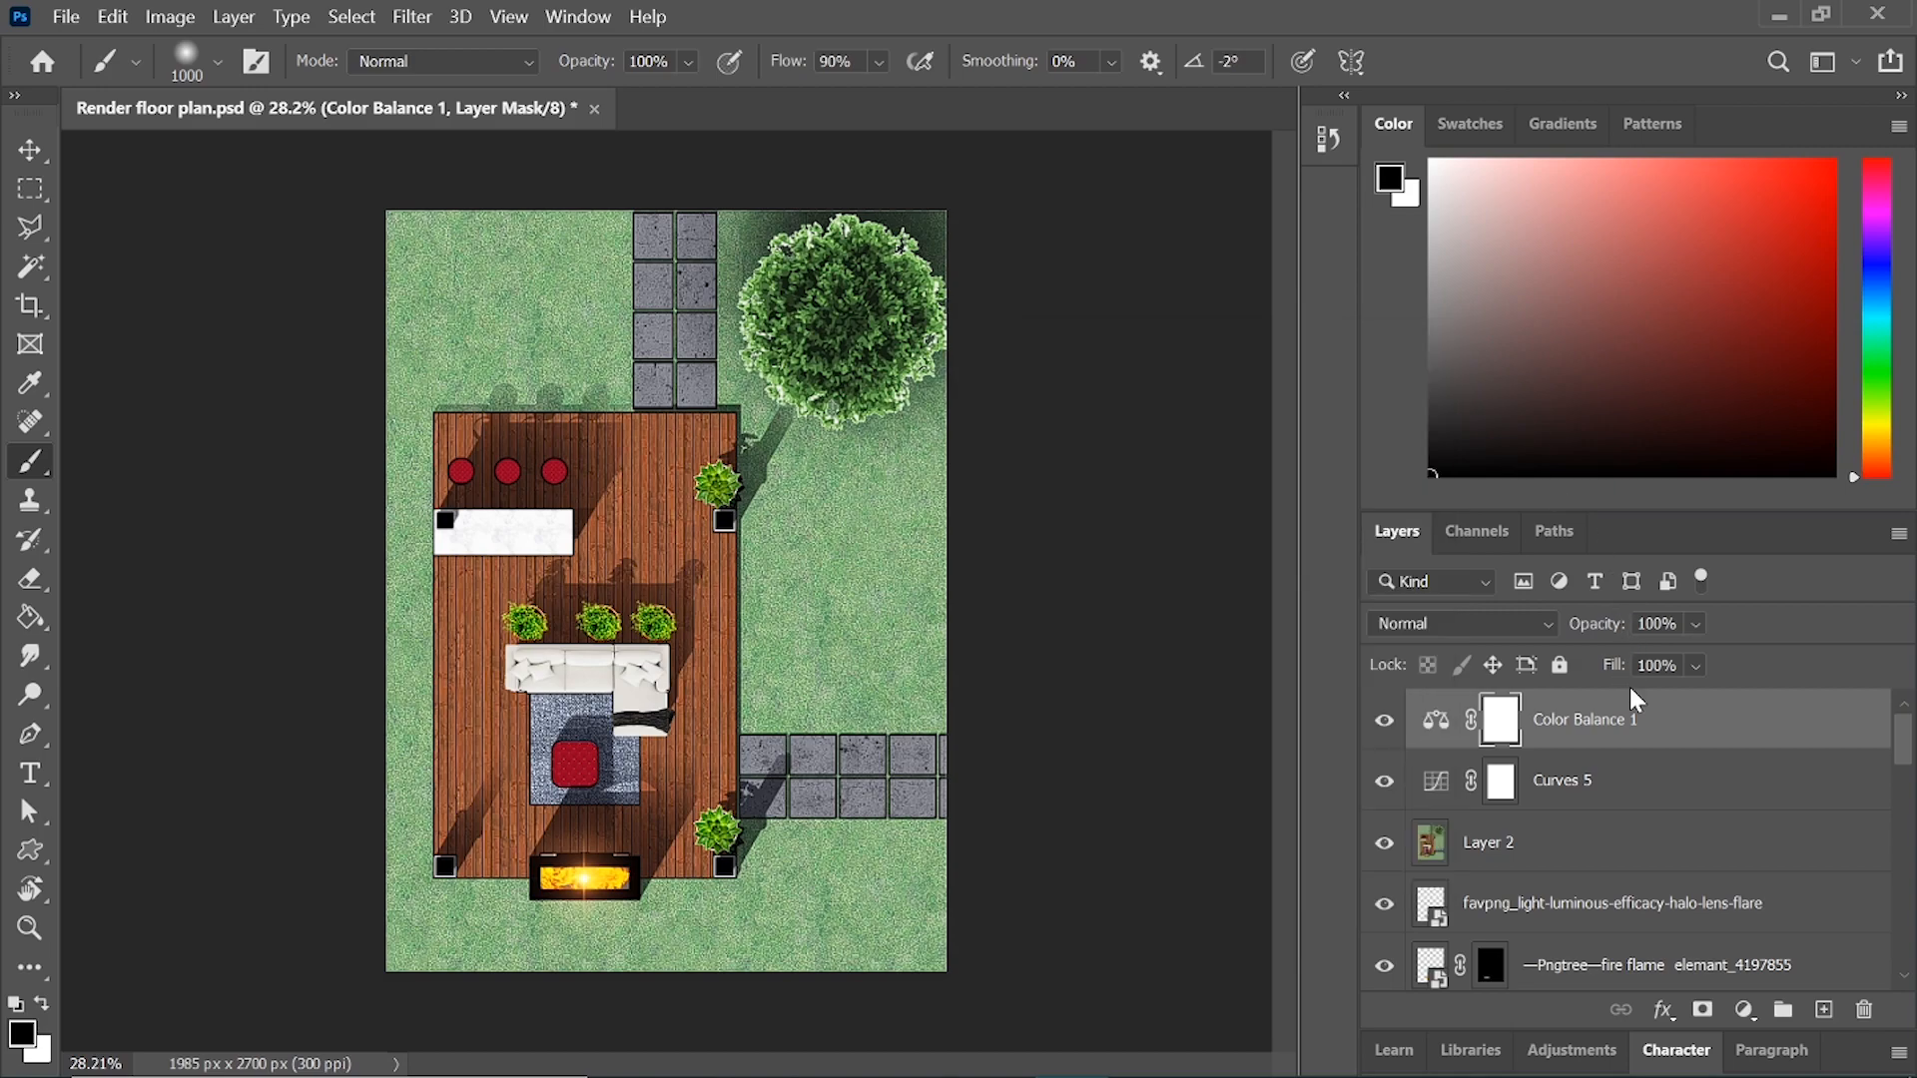
- Add a Color Lookup adjustment layer above Color Balance 1
key("v")
left_click(1745, 1010)
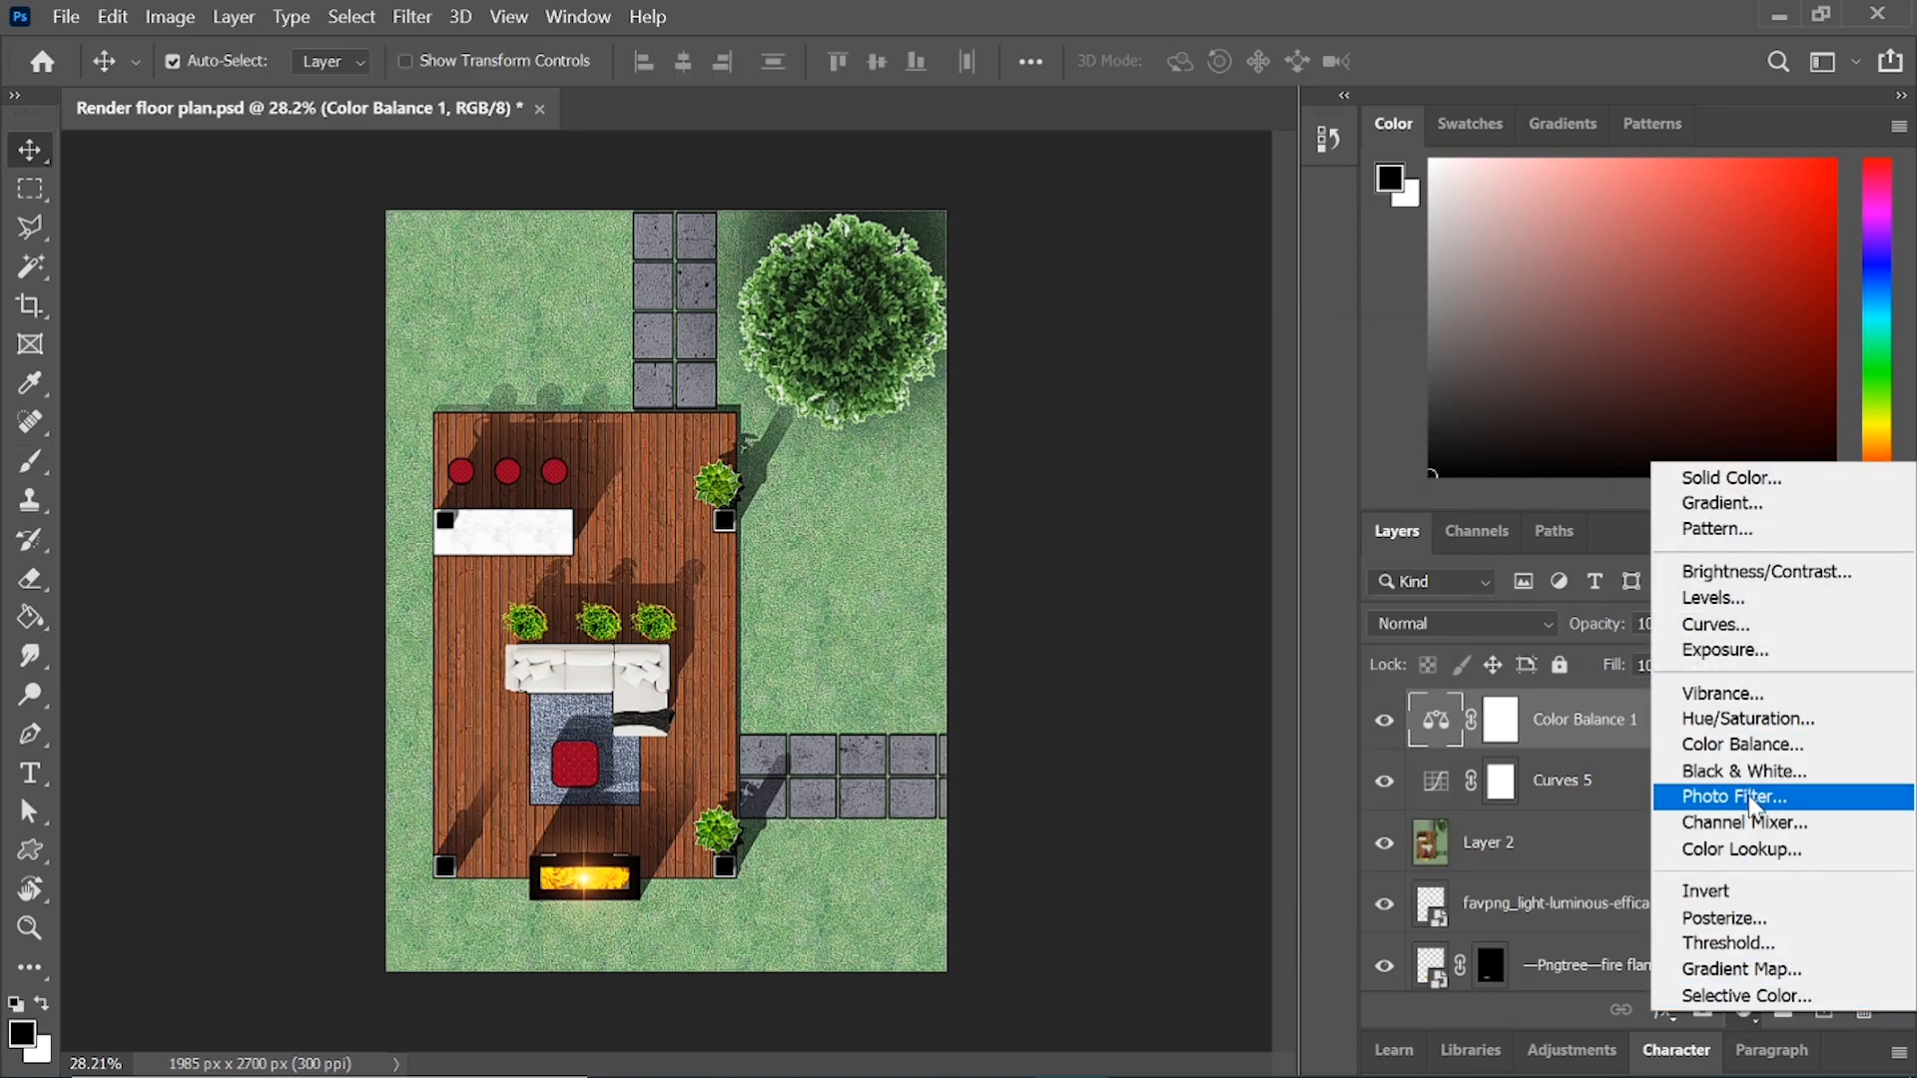
left_click(1742, 849)
left_click(1228, 461)
key("Escape")
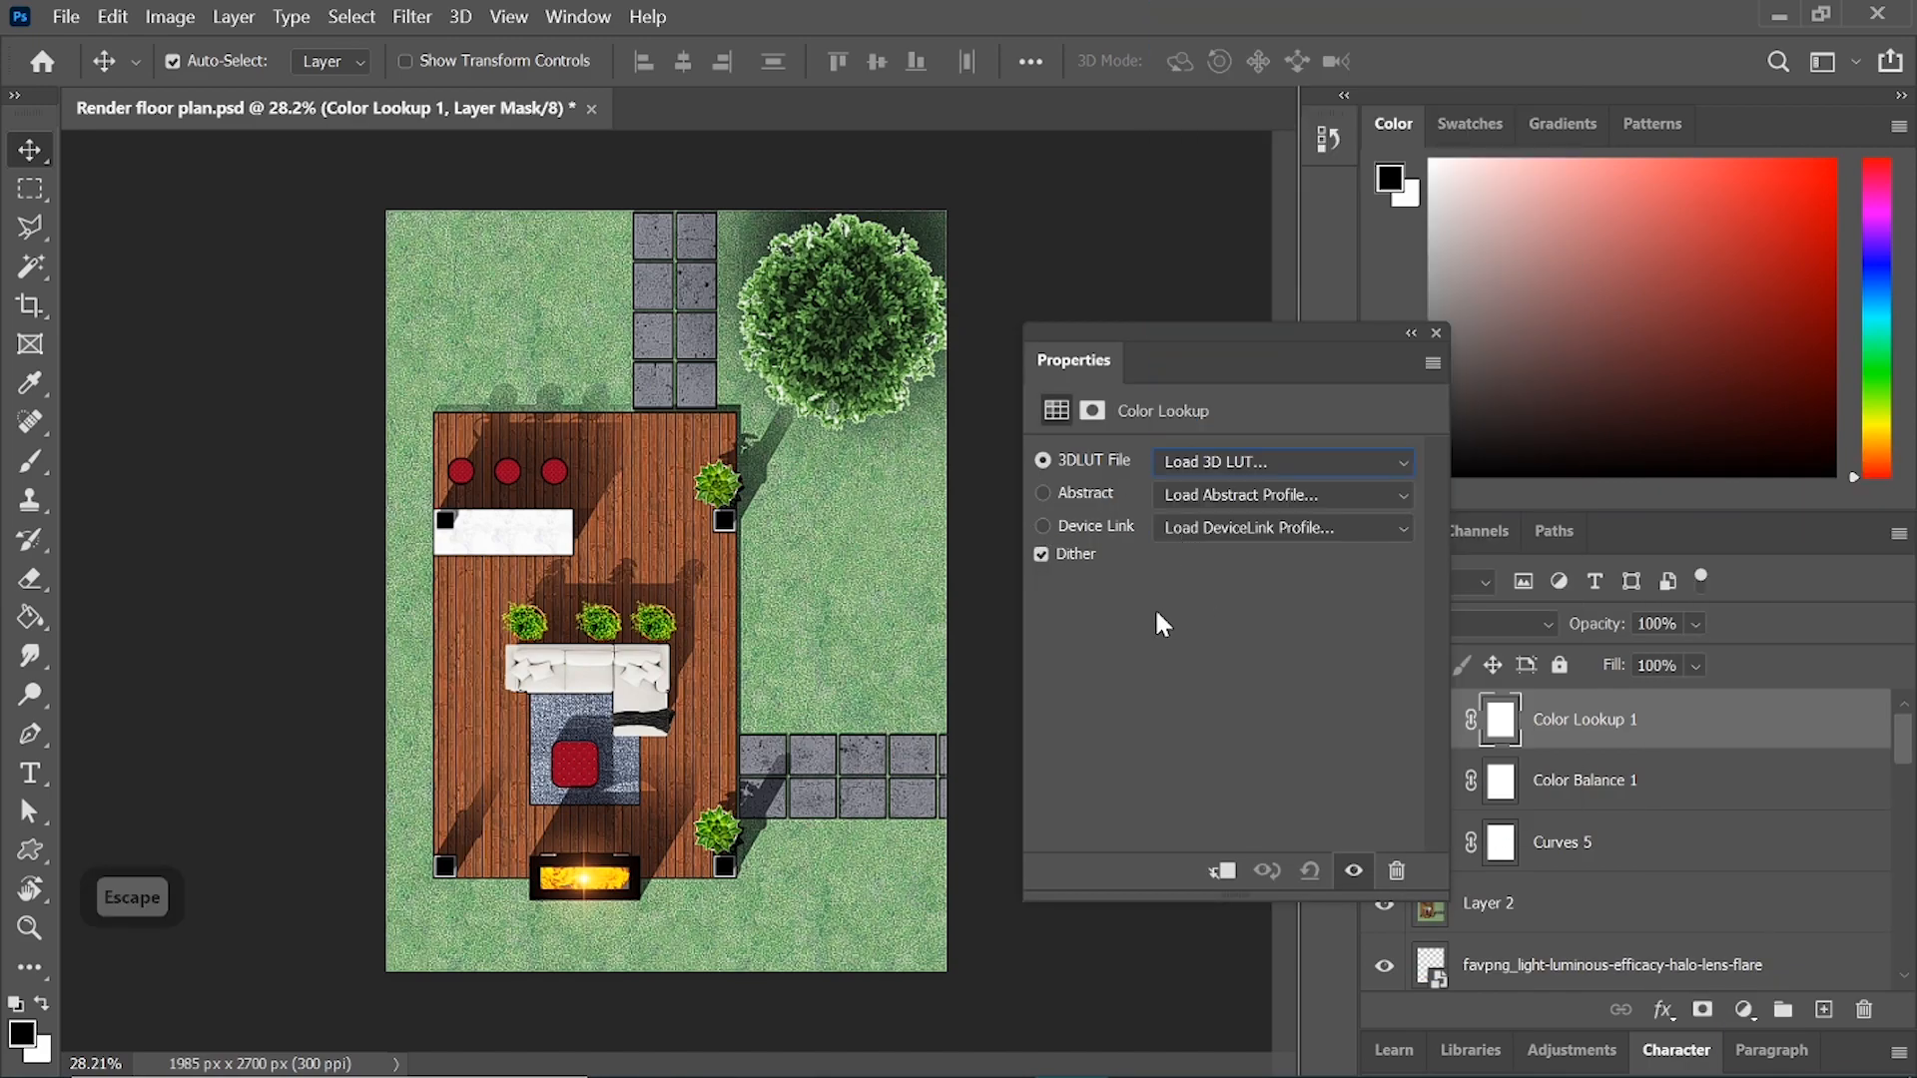
- Cycle the Color Lookup through the 3DLUT presets to a muted, slightly desaturated look and lower the layer's opacity to 62%
key("Right")
key("Right")
key("Right")
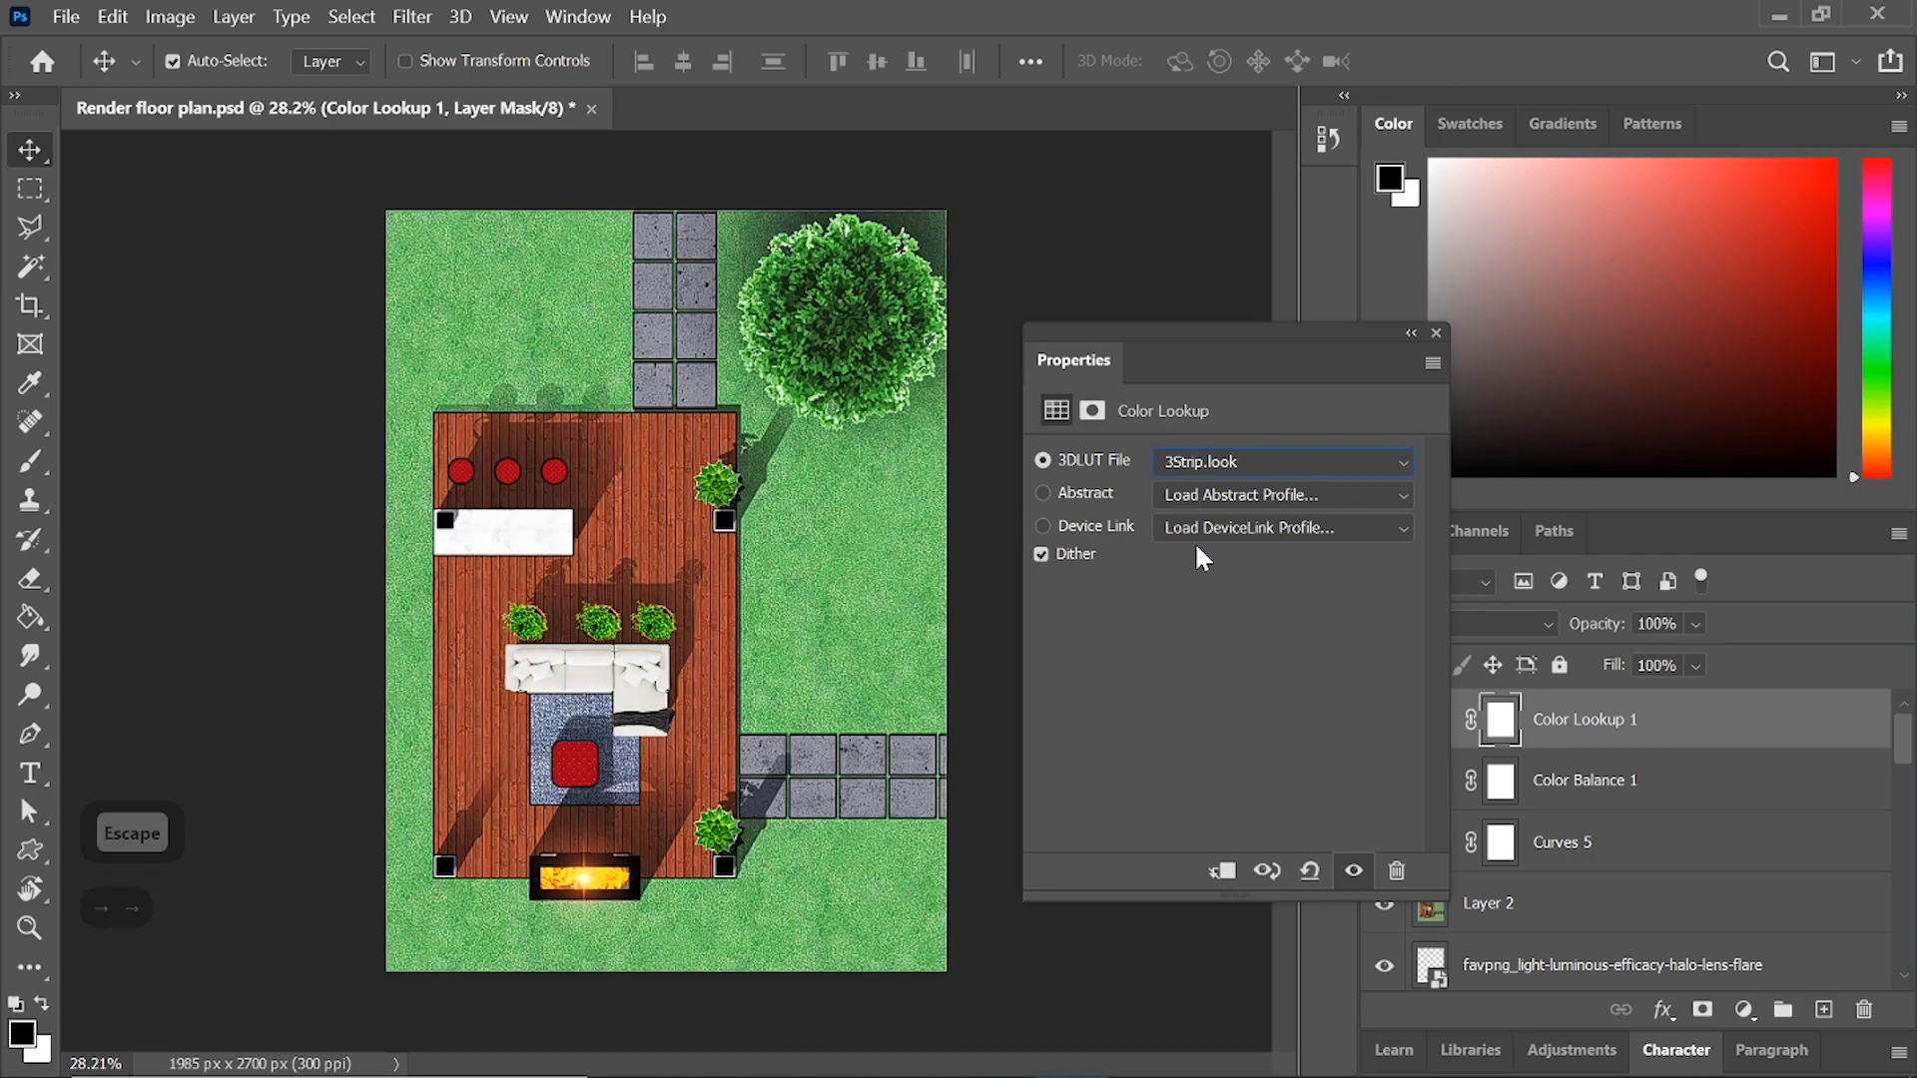
key("Right")
key("Right")
key("Right")
key("Right")
key("Right")
key("Right")
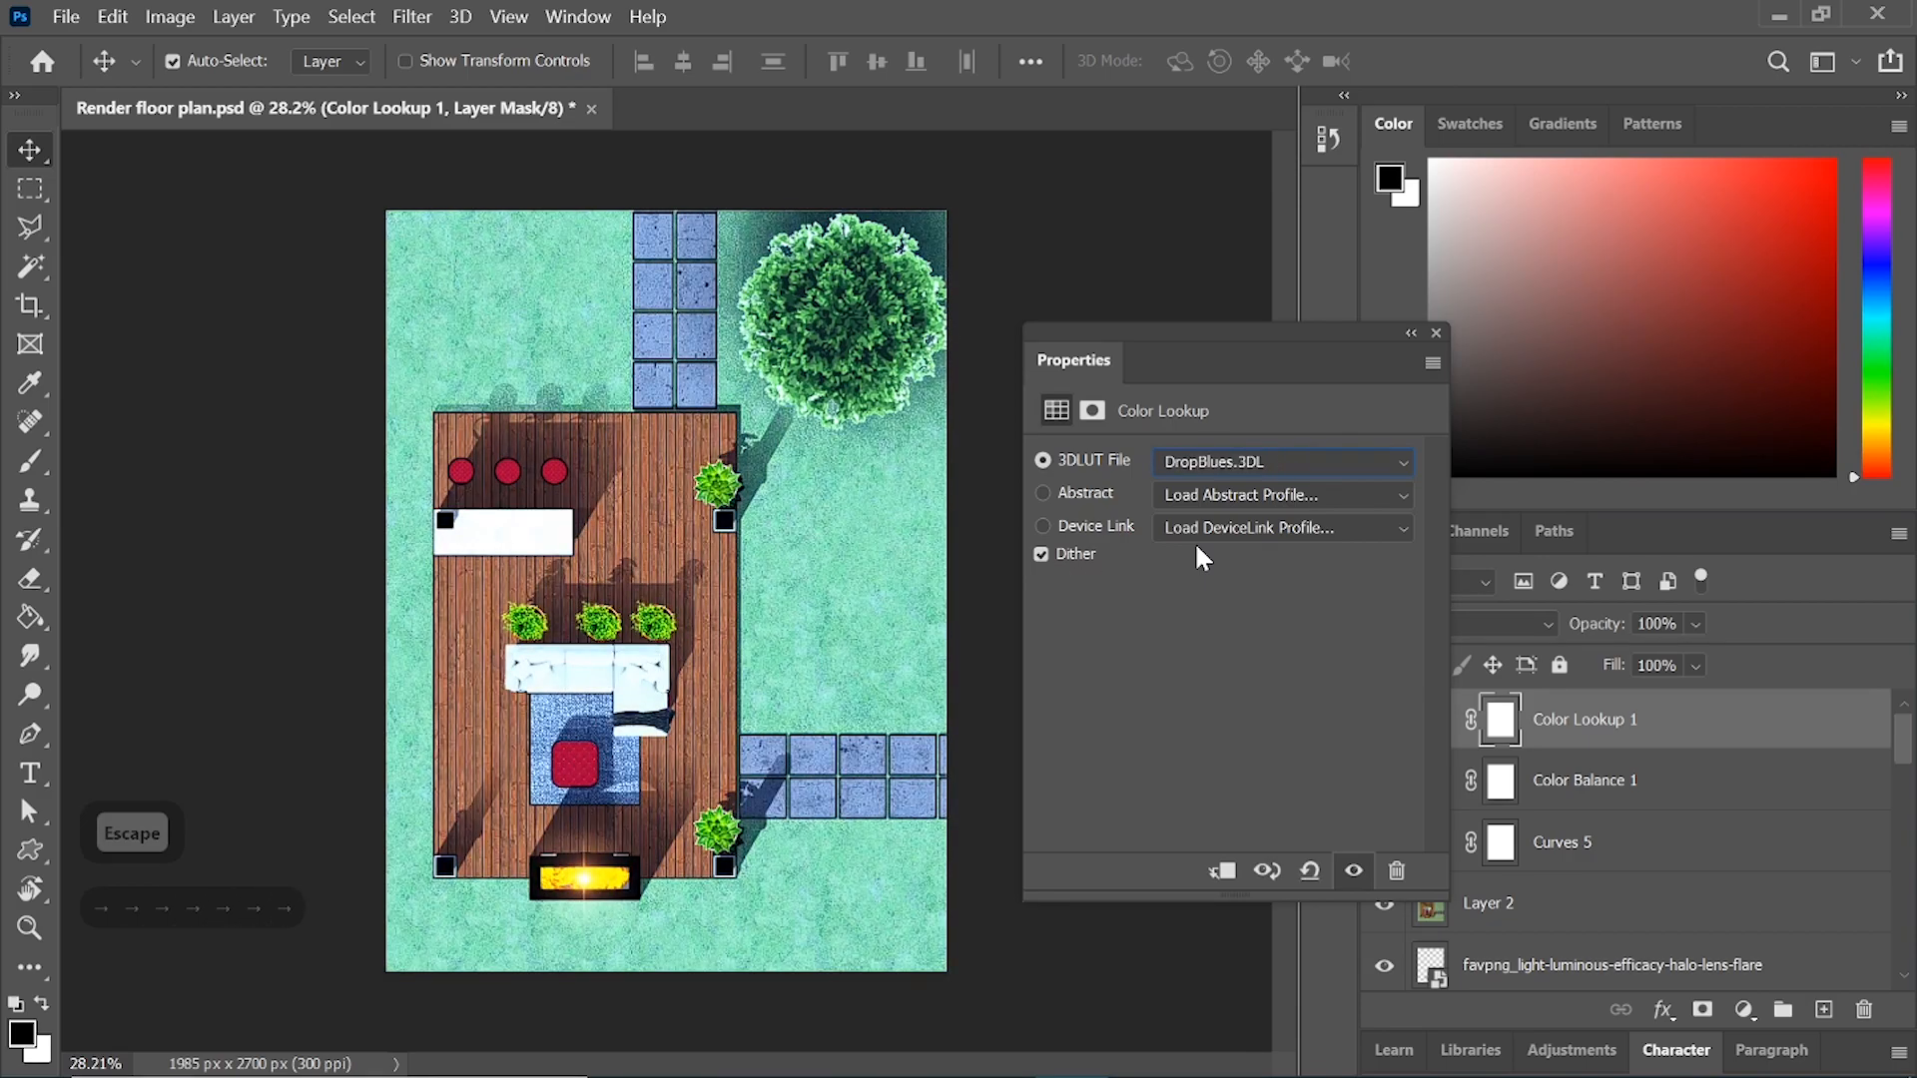
key("Right")
key("Right")
key("Right")
key("Right")
key("Right")
key("Right")
key("Right")
key("Right")
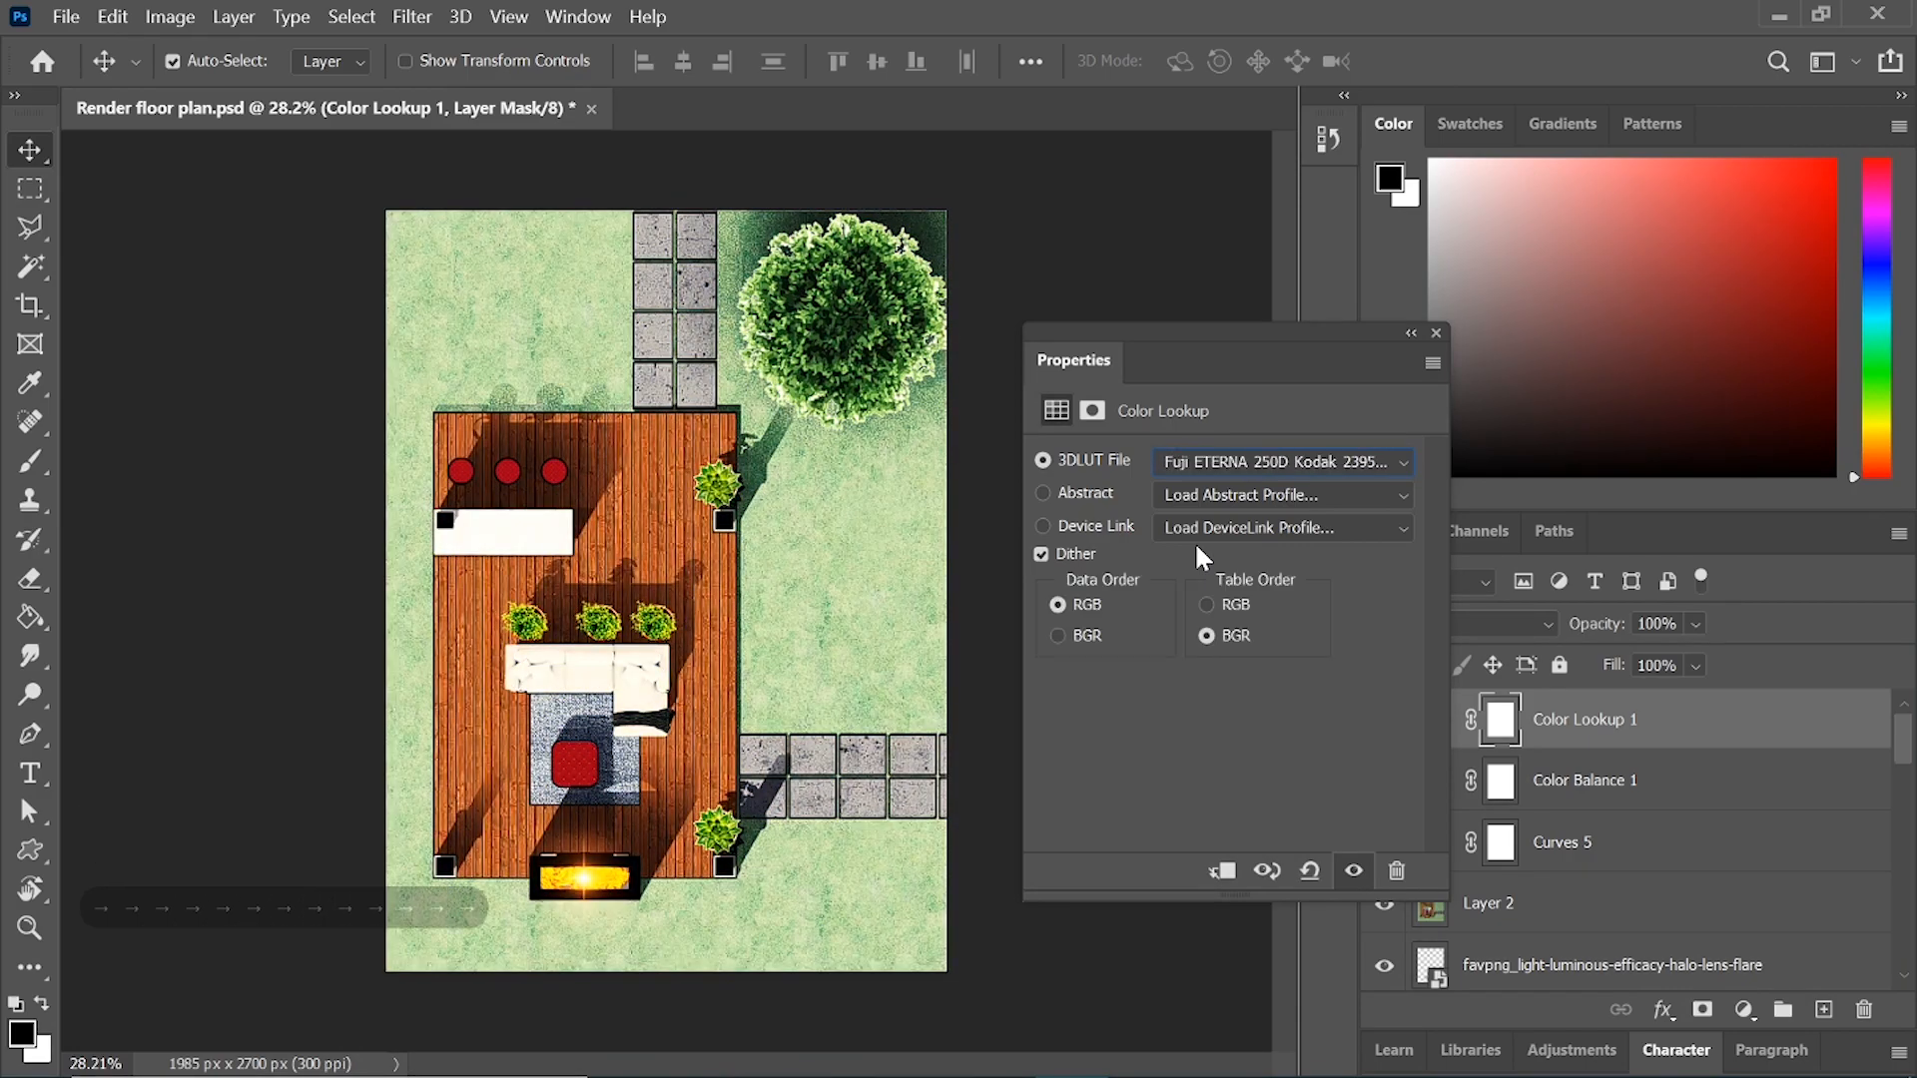
left_click(1437, 335)
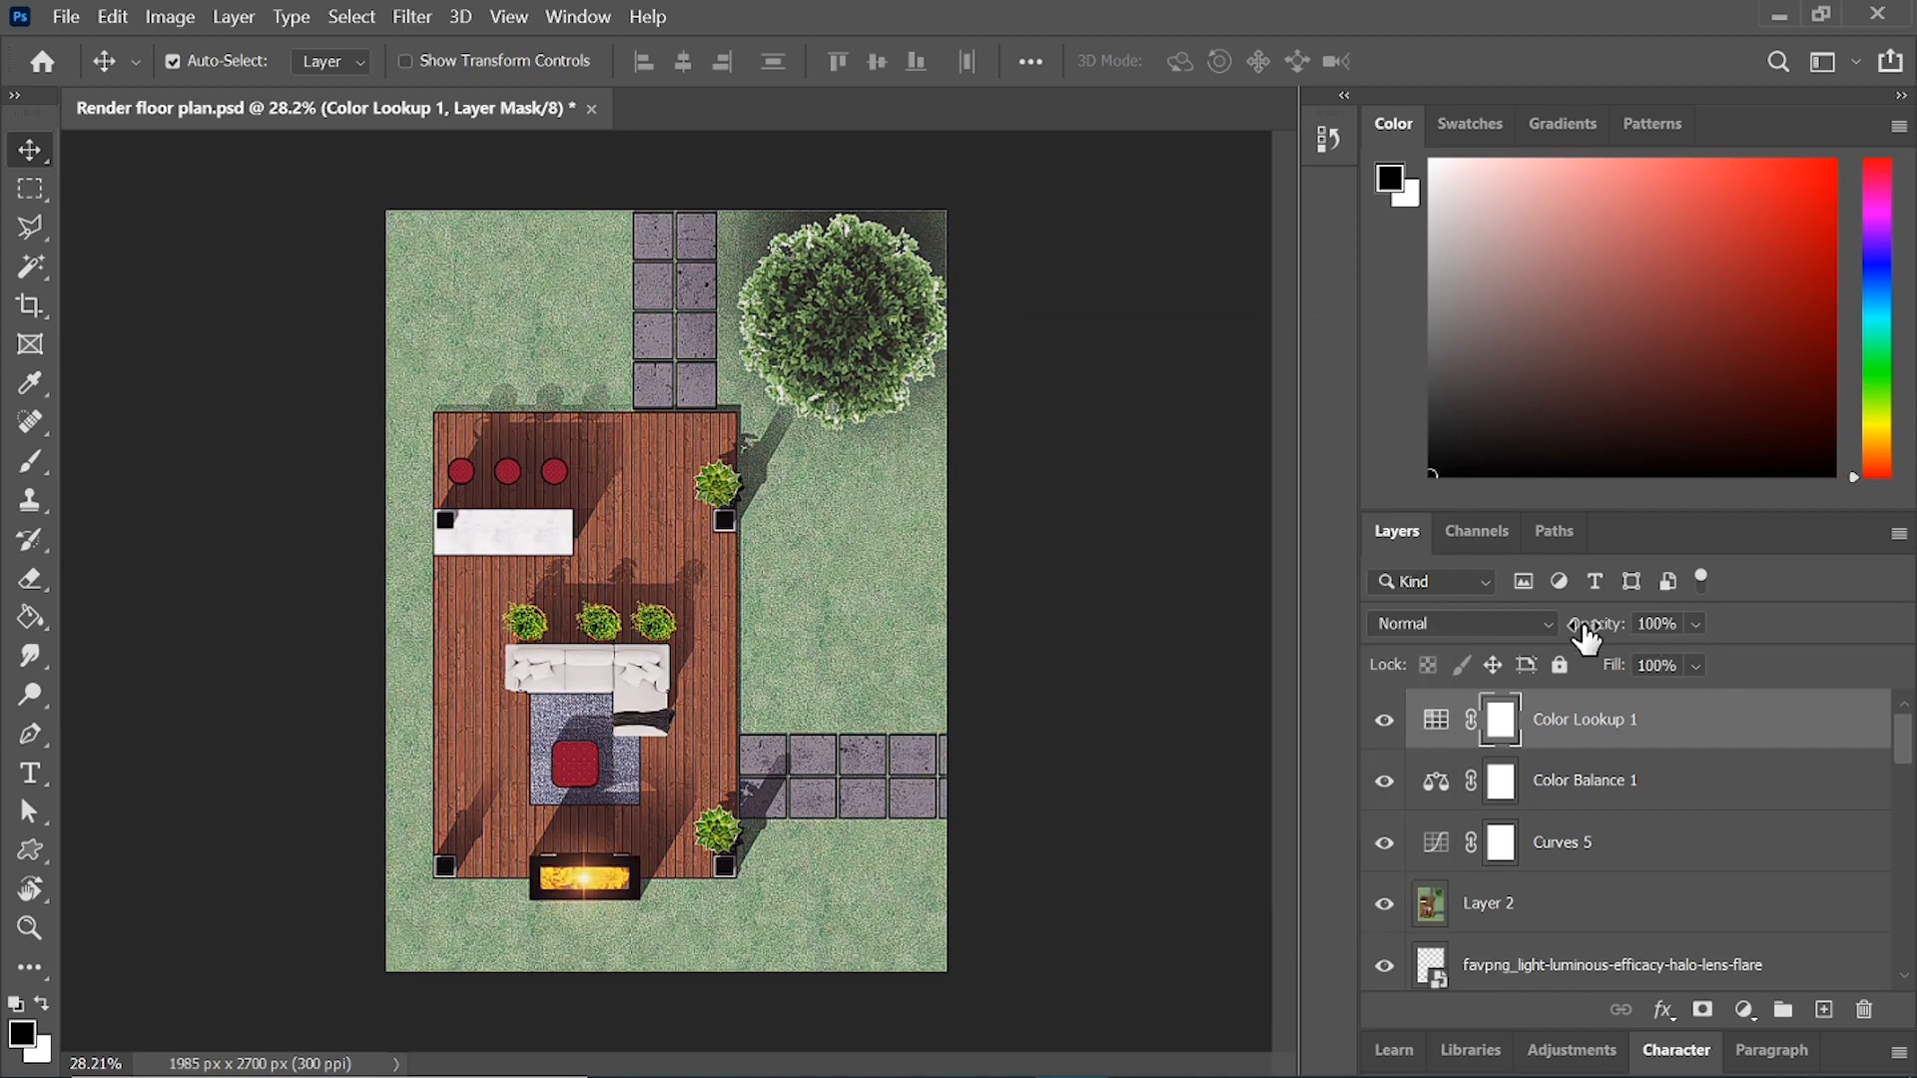
left_click_drag(1595, 640, 1544, 639)
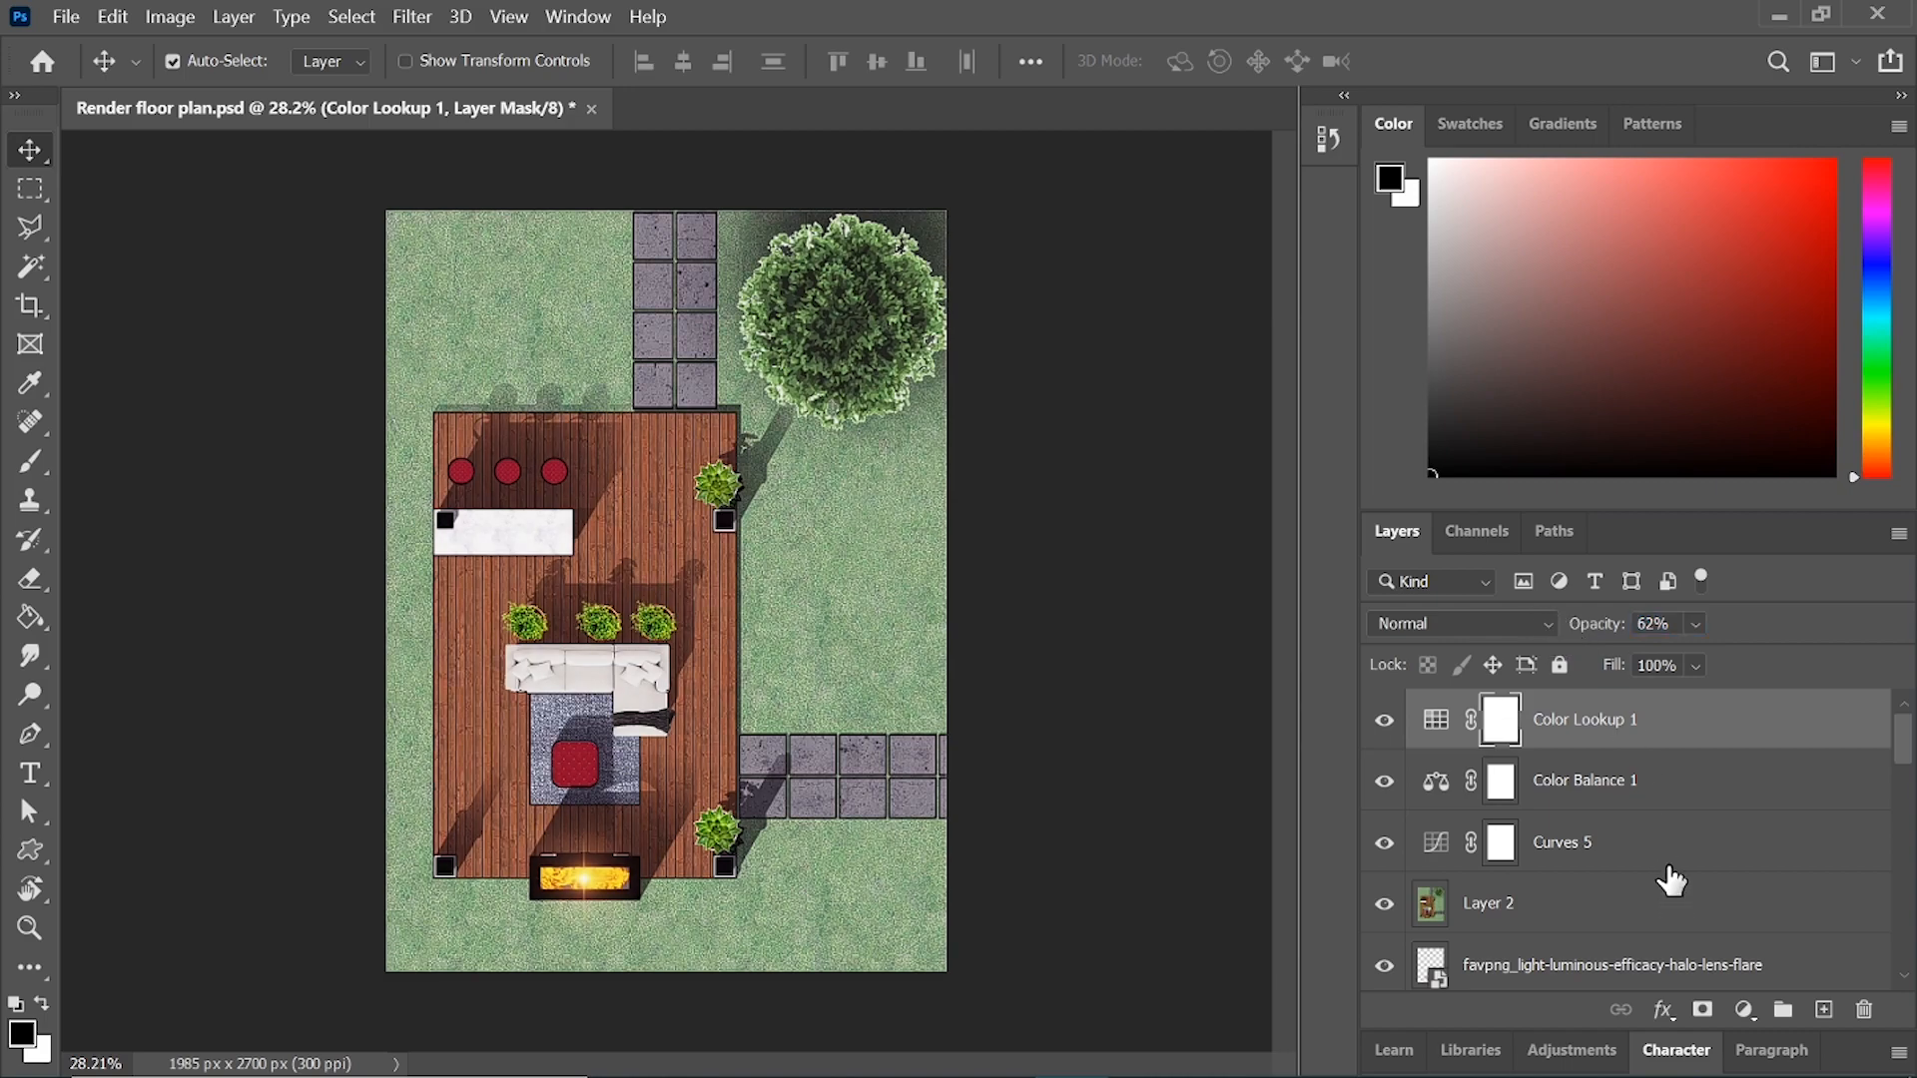